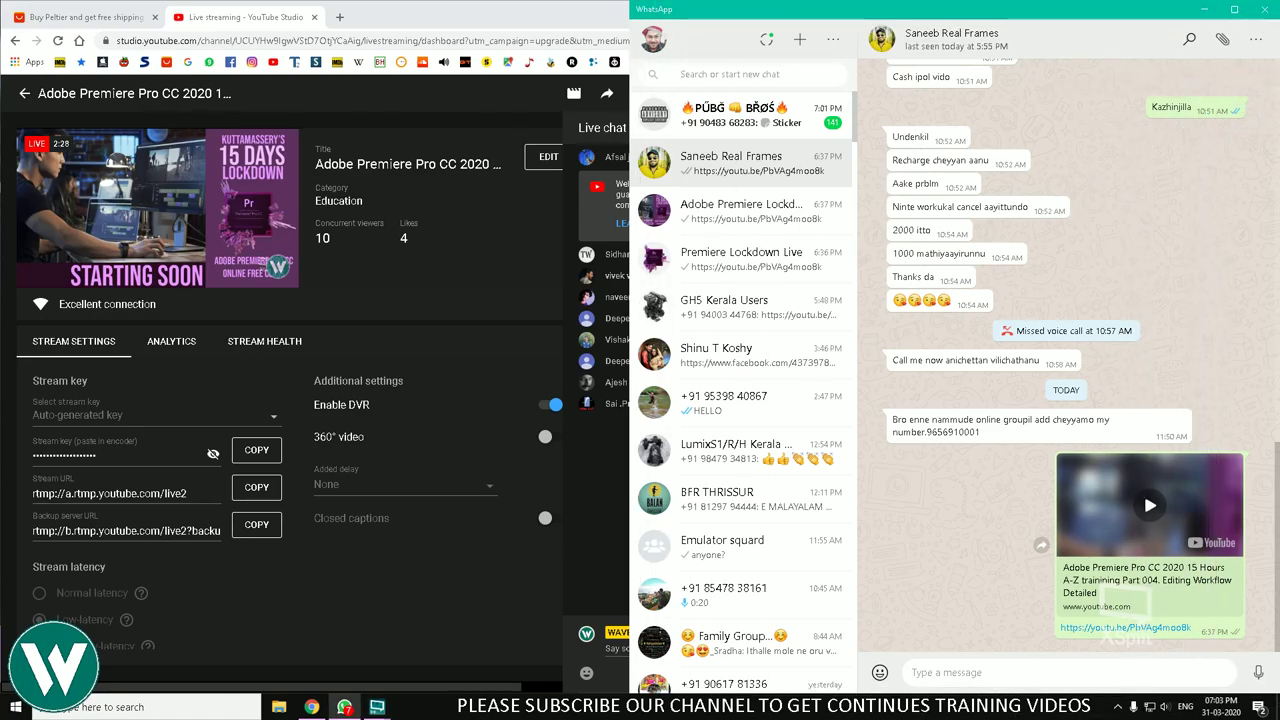
Step: Minimize WhatsApp and drag the YouTube Studio window to the lower right to expose desktop icons
{"action": "key", "text": "super+Down"}
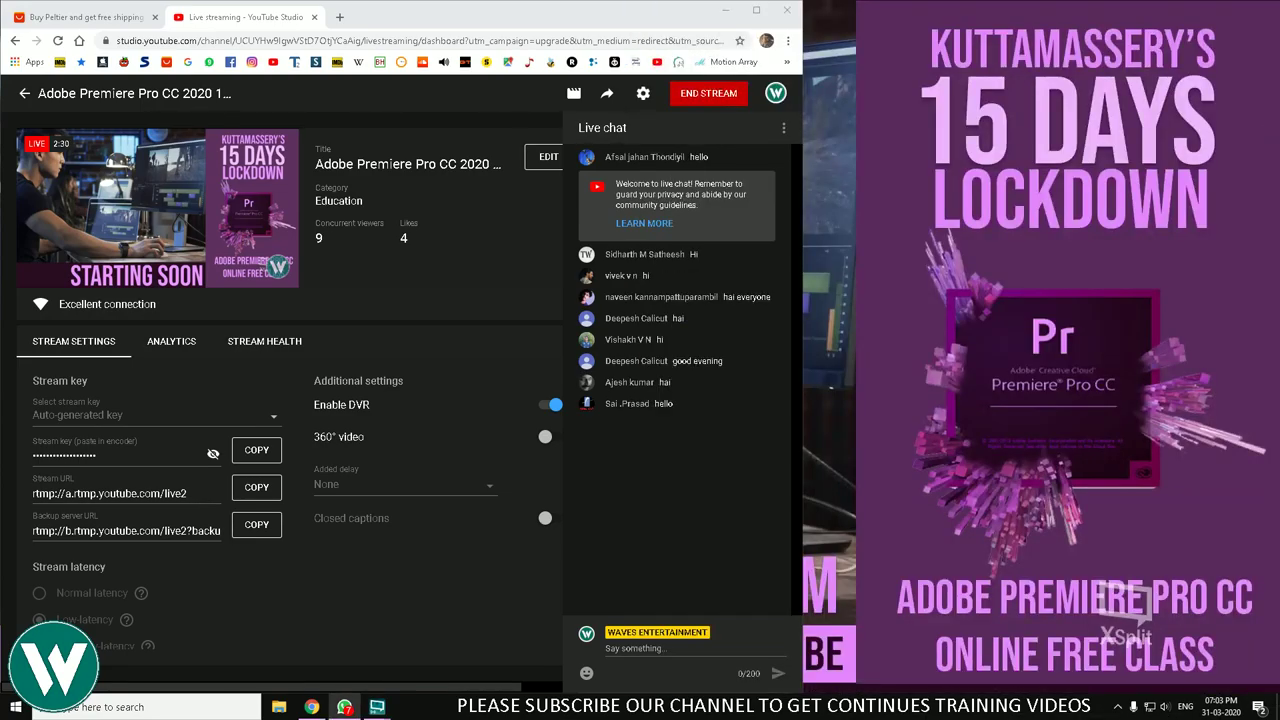
{"action": "left_click", "coordinate": [706, 19]}
{"action": "left_click_drag", "start_coordinate": [706, 19], "coordinate": [1252, 177]}
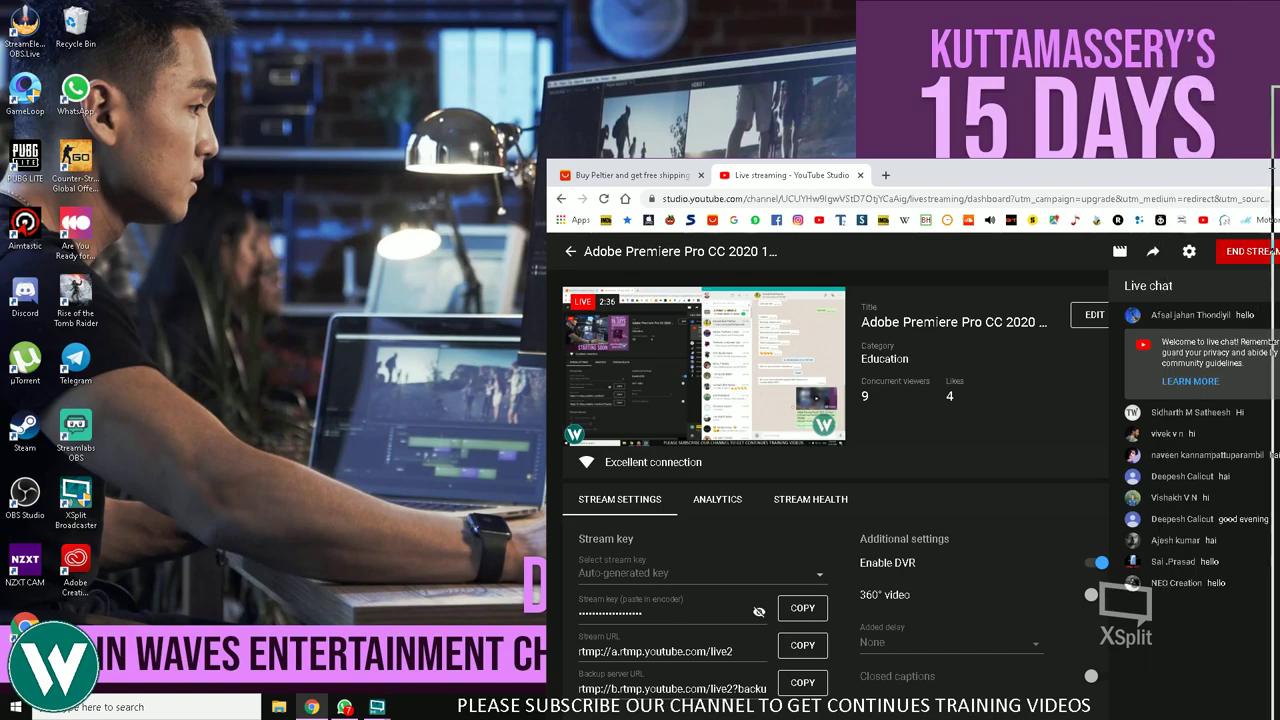
Step: Minimize the YouTube Studio window and launch Chrome from the taskbar on a New Tab
{"action": "key", "text": "super+Down"}
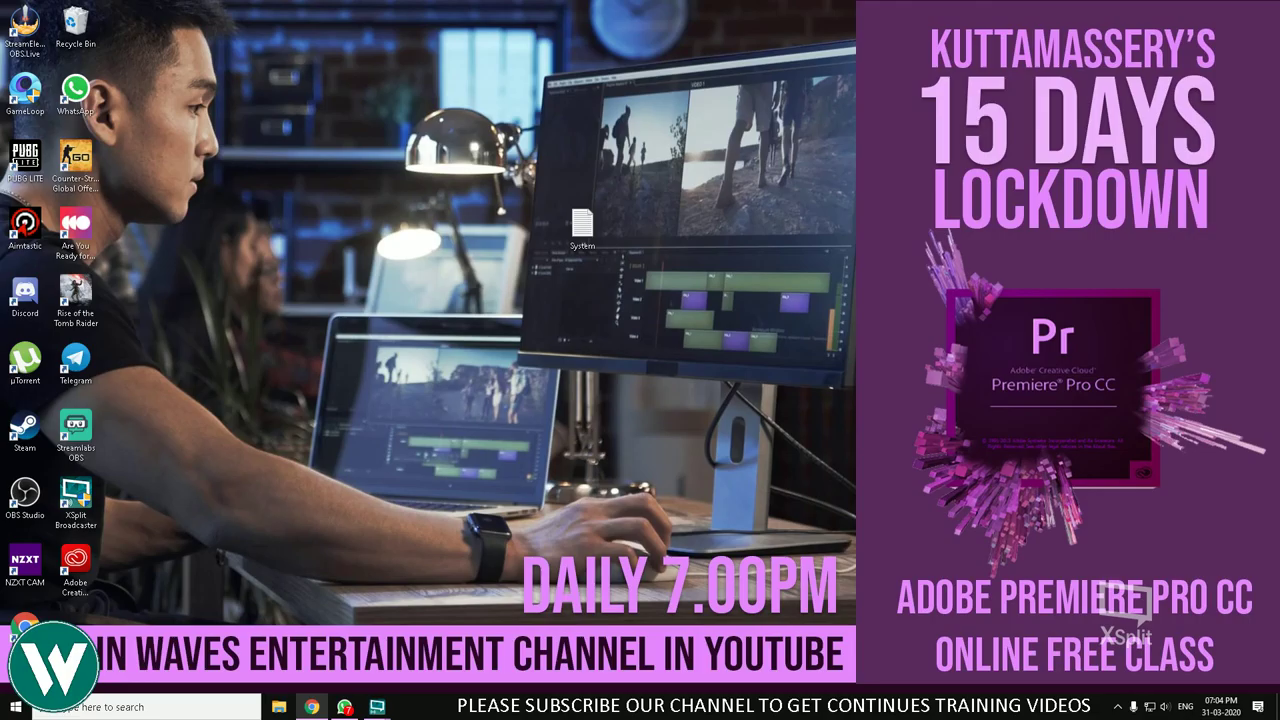
{"action": "left_click", "coordinate": [312, 707]}
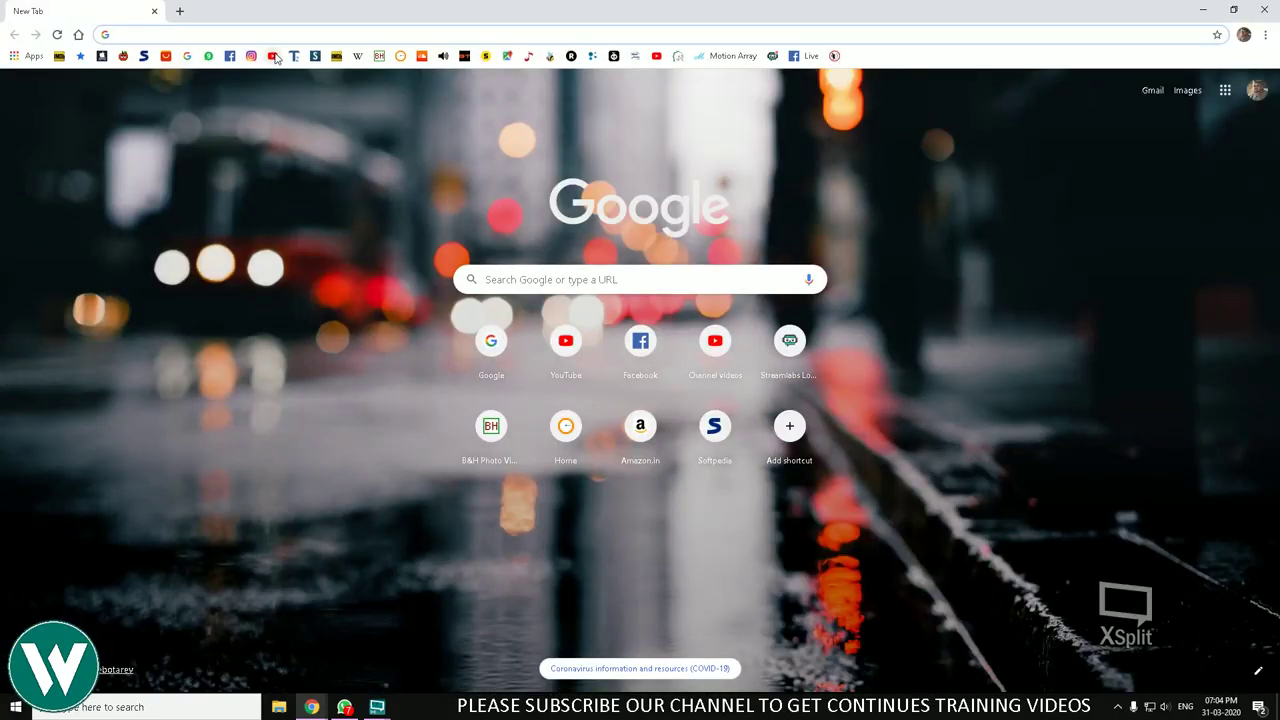
Step: Open YouTube Studio's Live tab and highlight the Part 001 stream's view count
{"action": "left_click", "coordinate": [656, 56]}
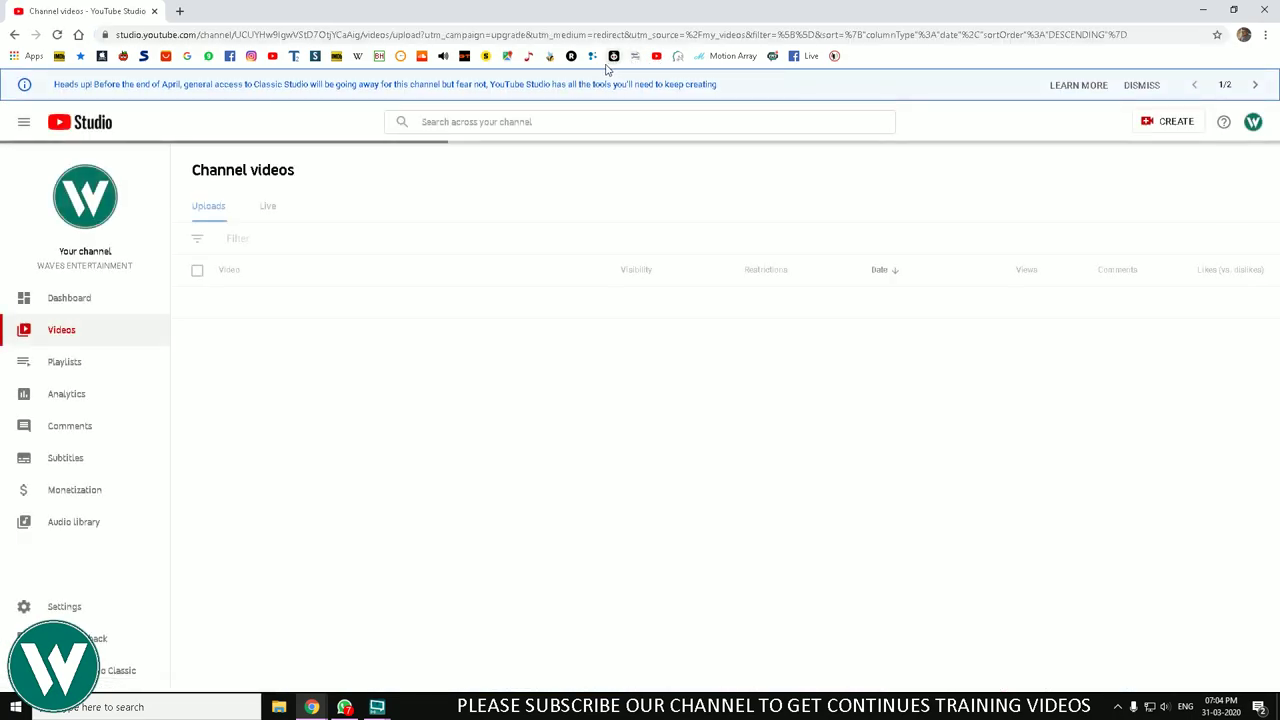
{"action": "left_click", "coordinate": [272, 208]}
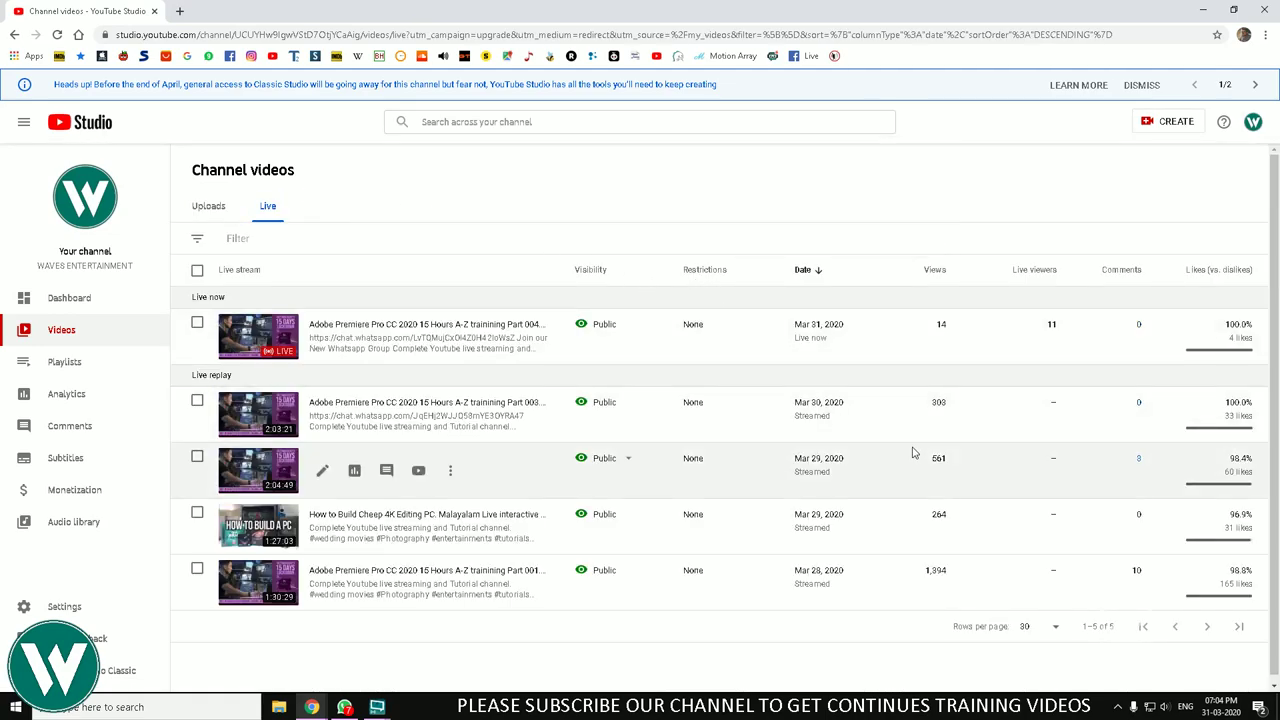
{"action": "left_click_drag", "start_coordinate": [932, 570], "coordinate": [950, 578]}
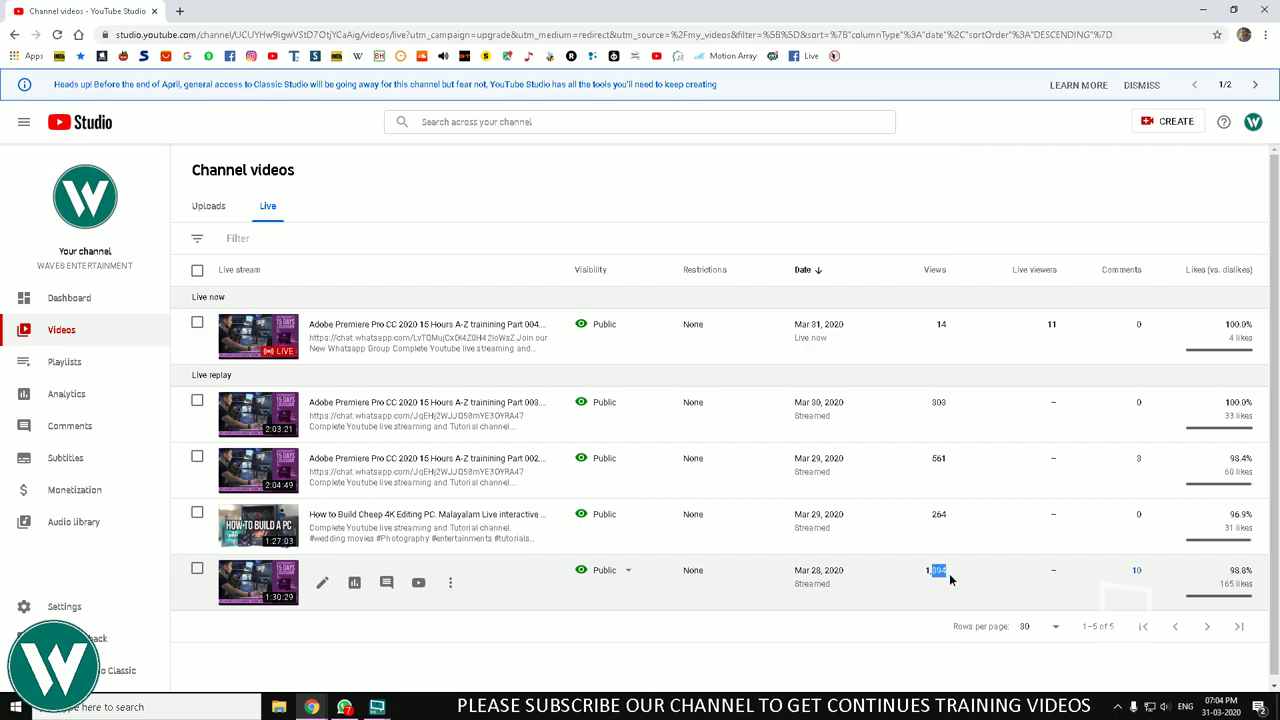
{"action": "left_click", "coordinate": [951, 579]}
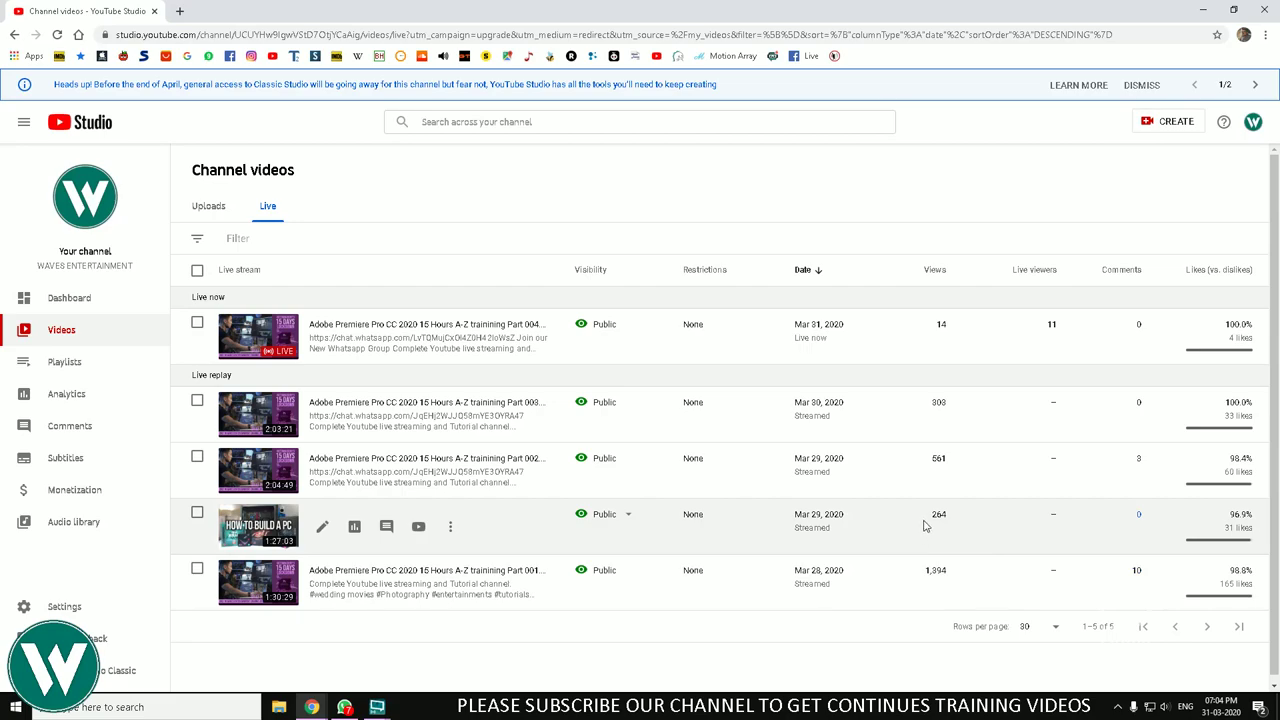
Step: Highlight the view counts of the PC build (264), Part 003 (303) and current live (14) streams
{"action": "left_click_drag", "start_coordinate": [932, 514], "coordinate": [955, 520]}
{"action": "left_click", "coordinate": [955, 520]}
{"action": "double_click", "coordinate": [958, 520]}
{"action": "left_click", "coordinate": [958, 521]}
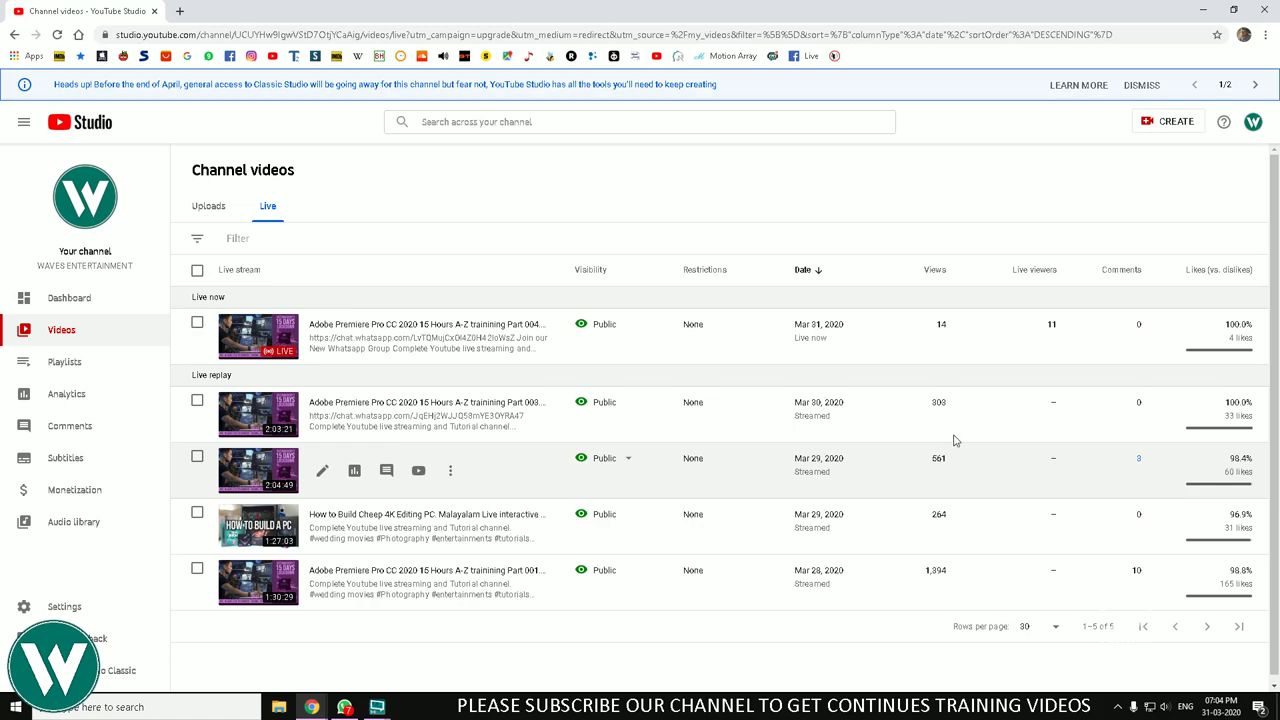
{"action": "left_click_drag", "start_coordinate": [931, 401], "coordinate": [957, 403]}
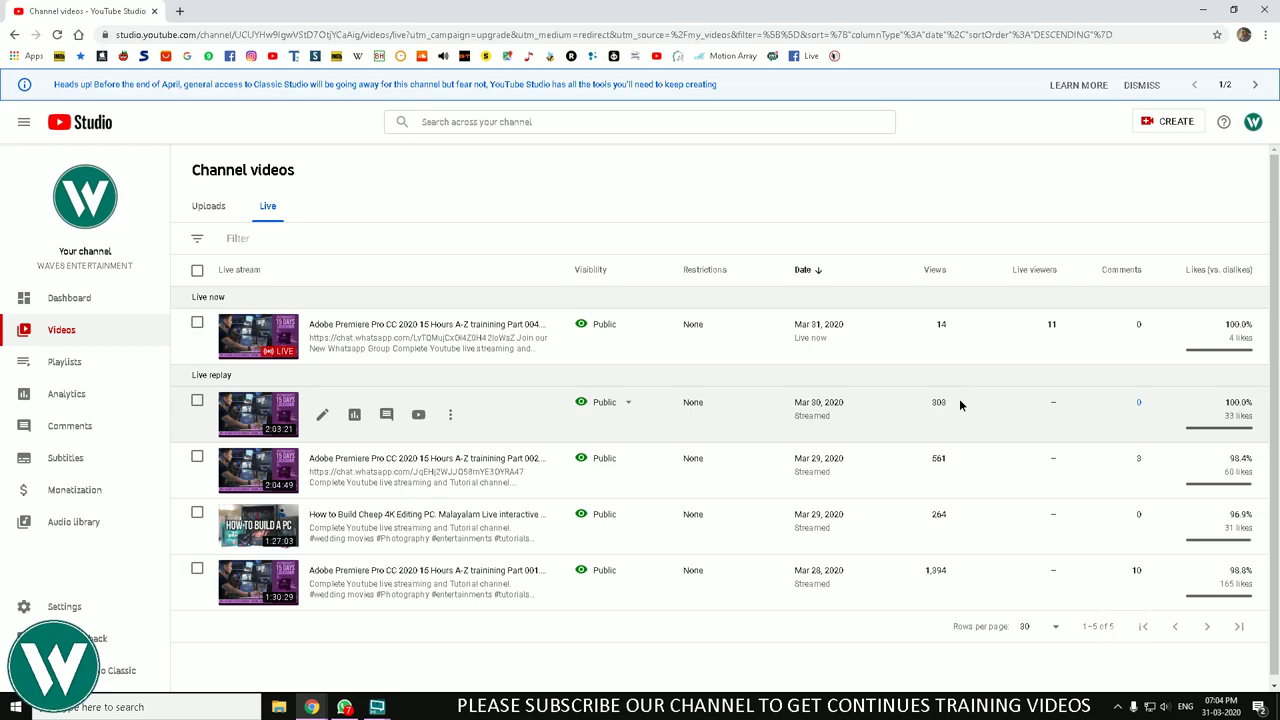
{"action": "left_click_drag", "start_coordinate": [935, 326], "coordinate": [962, 330]}
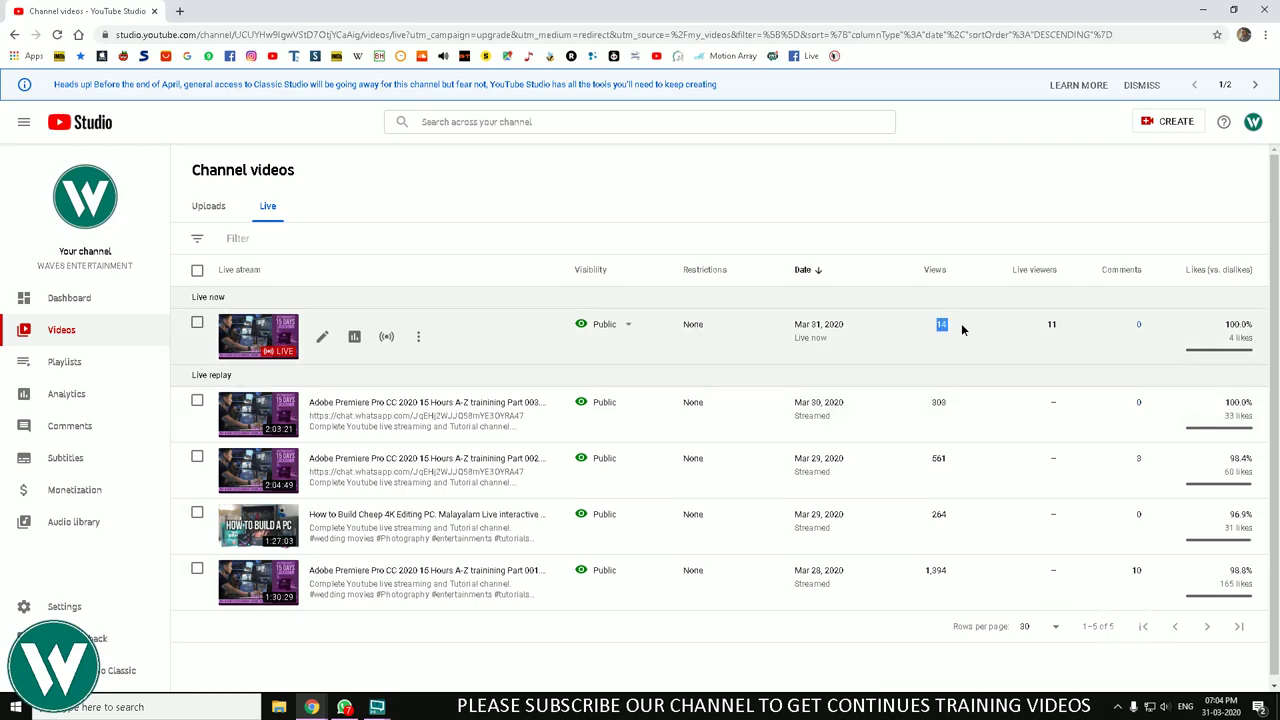
{"action": "left_click", "coordinate": [963, 329]}
{"action": "left_click_drag", "start_coordinate": [942, 337], "coordinate": [952, 325]}
{"action": "left_click", "coordinate": [964, 324]}
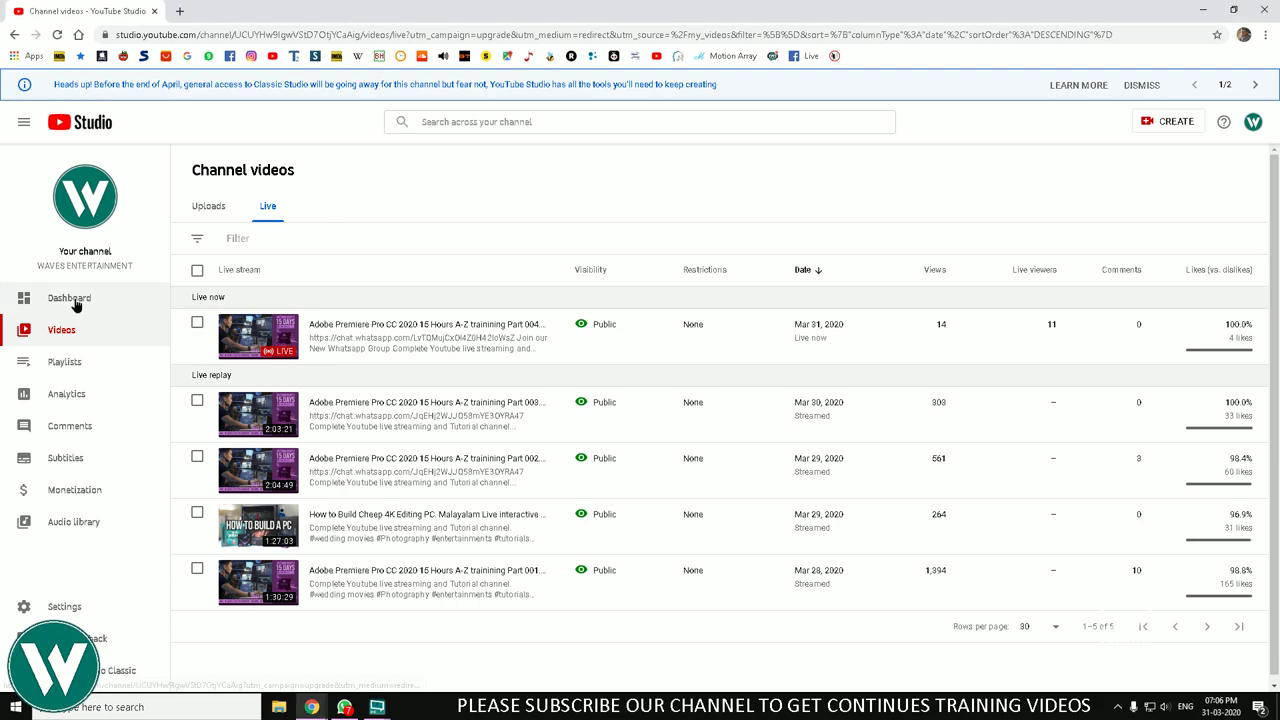
Step: Scroll through the channel Dashboard in YouTube Studio, then close the Chrome window
{"action": "left_click", "coordinate": [105, 298]}
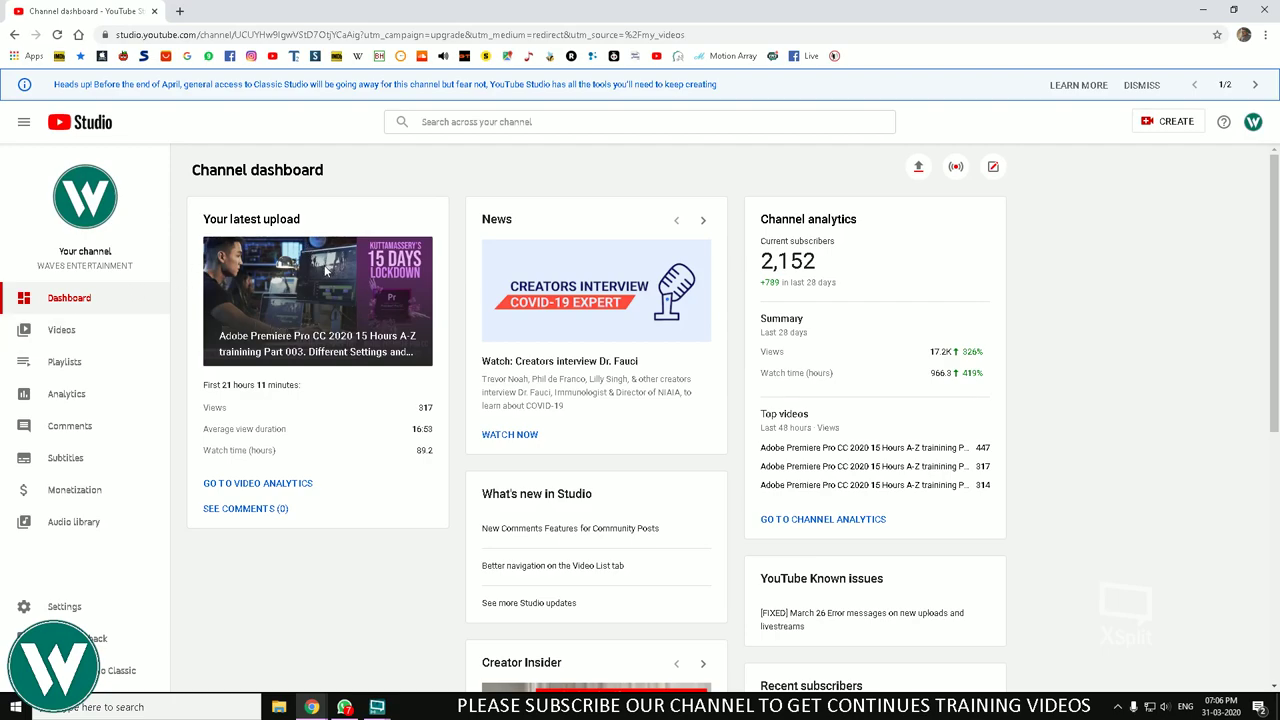
{"action": "scroll", "coordinate": [440, 290], "scroll_direction": "down", "scroll_amount": 2}
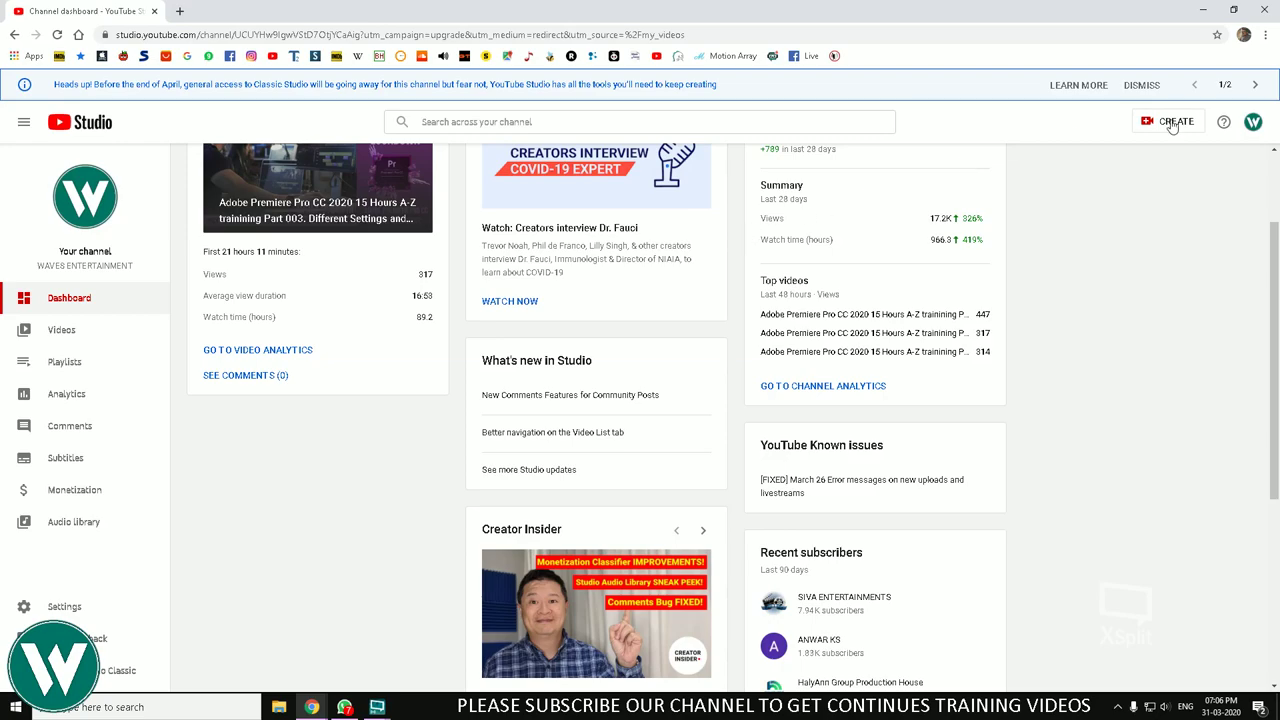
{"action": "key", "text": "alt+Tab"}
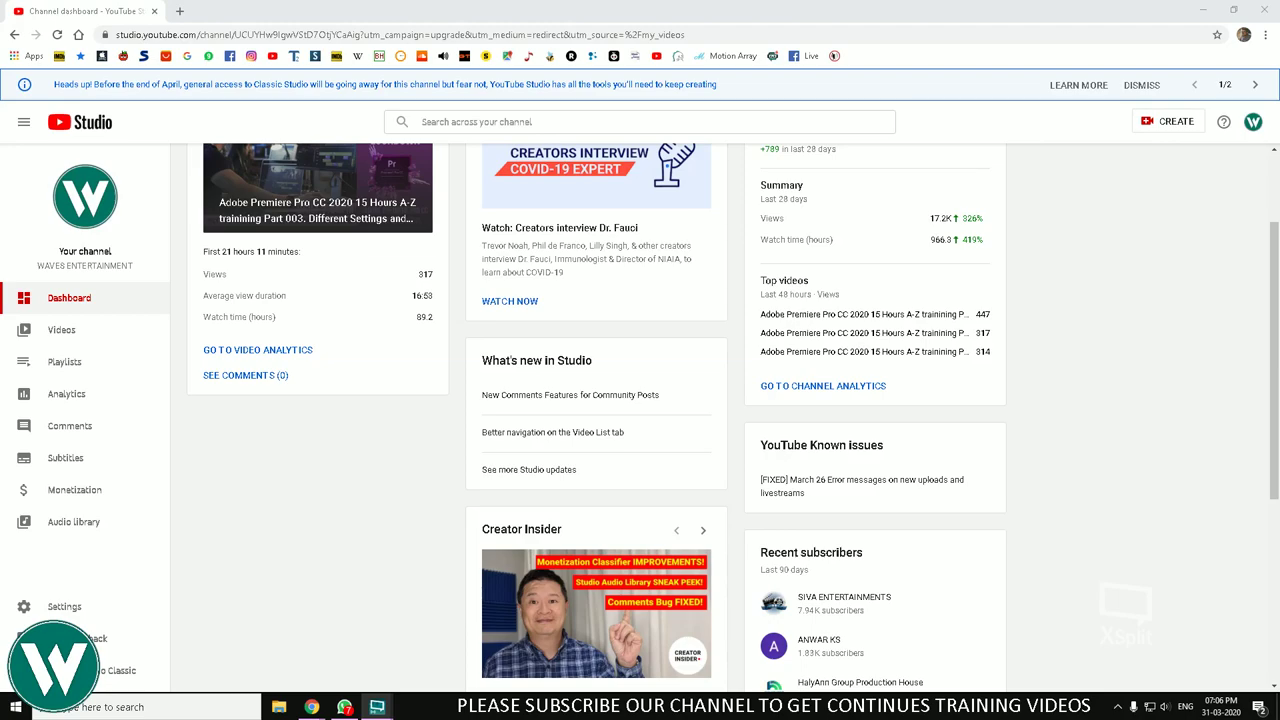
{"action": "left_click", "coordinate": [1108, 235]}
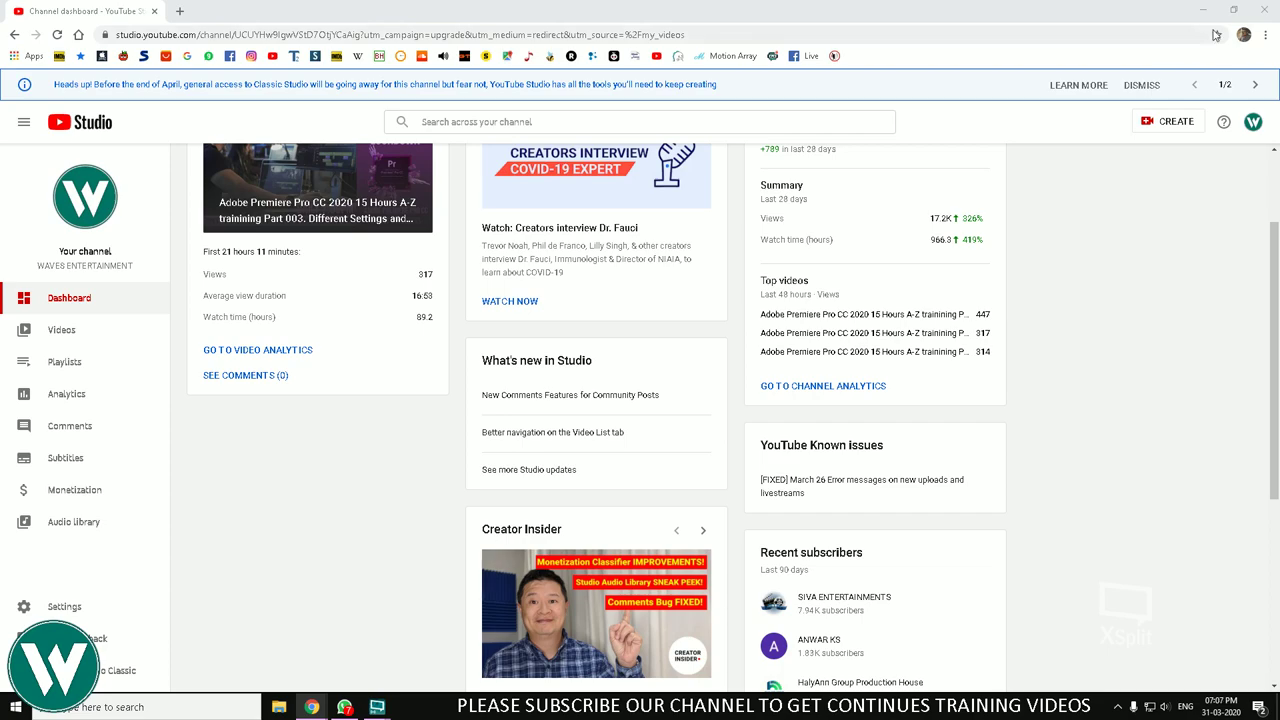
{"action": "left_click", "coordinate": [1265, 10]}
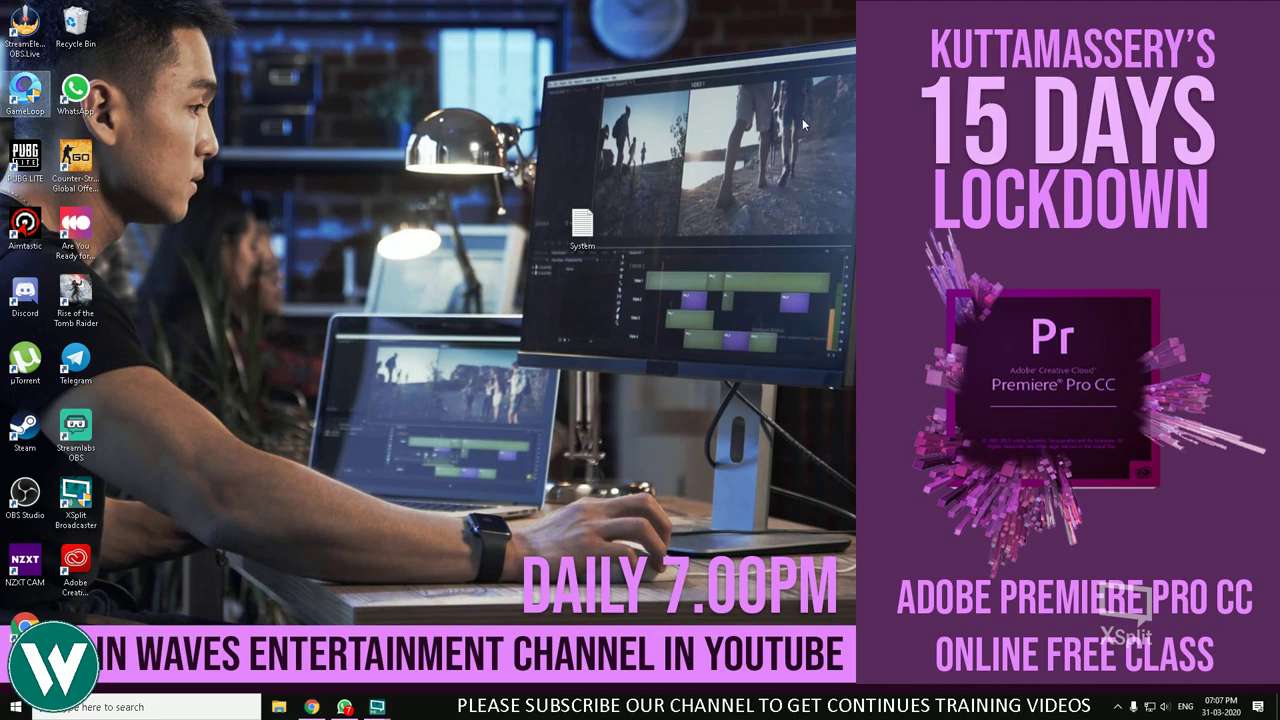
Step: Move the System text file, view its PC parts budget in Notepad, close it, and open Start
{"action": "left_click", "coordinate": [641, 190]}
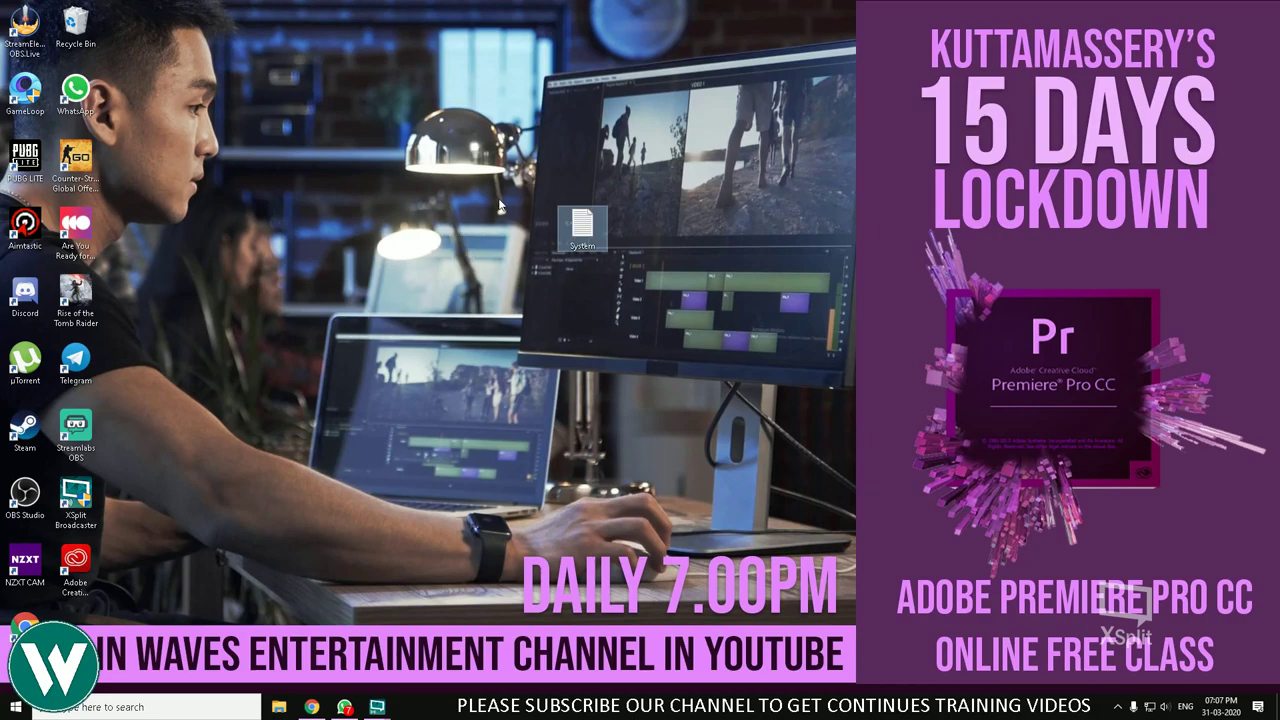
{"action": "left_click_drag", "start_coordinate": [583, 224], "coordinate": [428, 305]}
{"action": "double_click", "coordinate": [429, 300]}
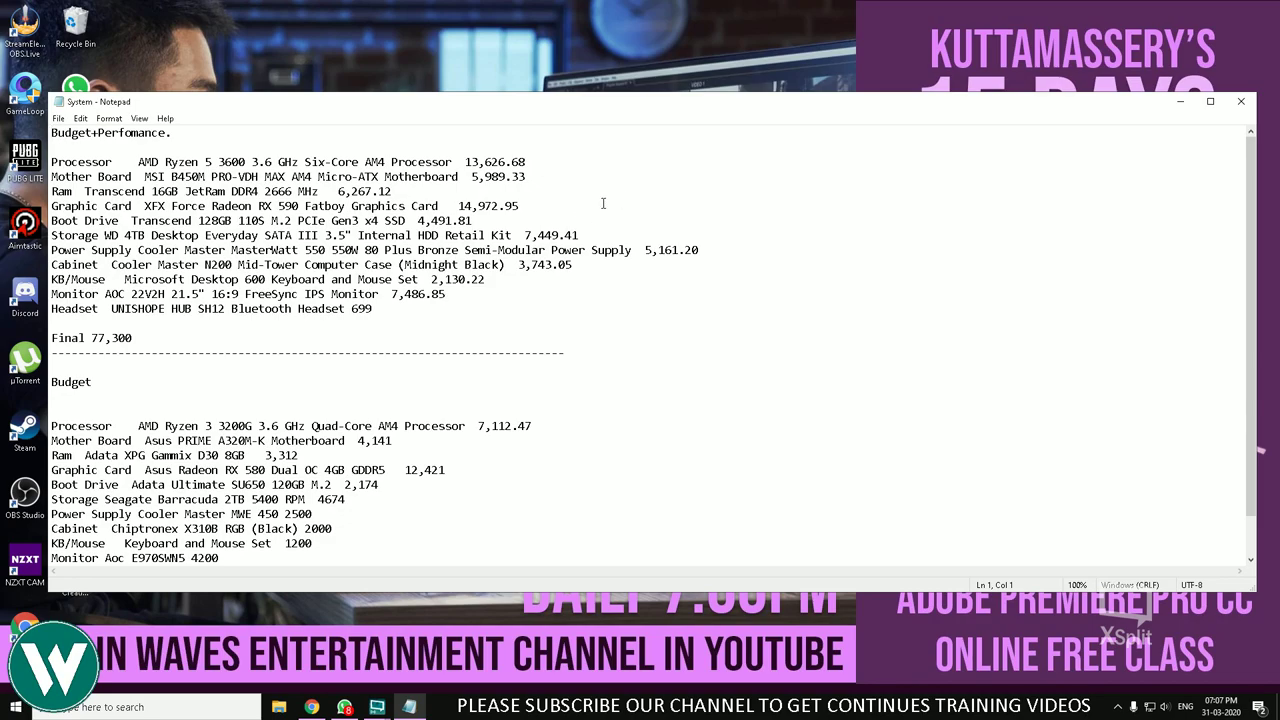
{"action": "left_click", "coordinate": [1231, 102]}
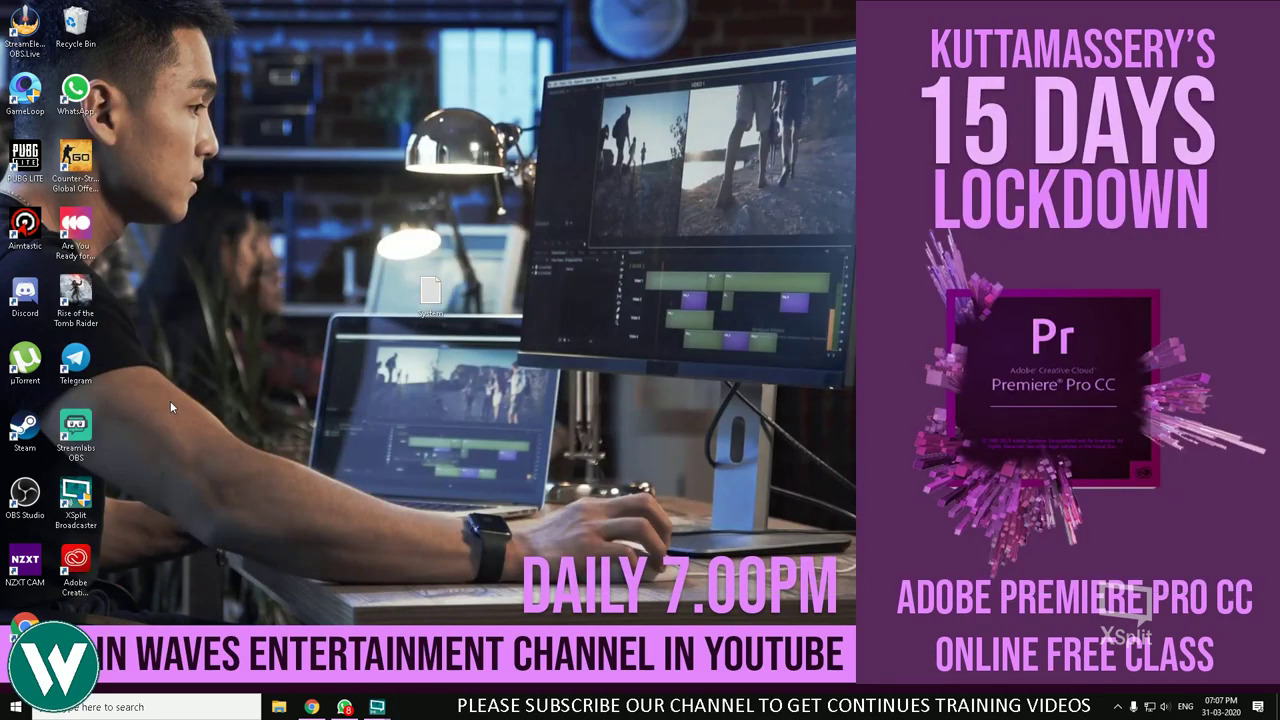
{"action": "left_click", "coordinate": [16, 707]}
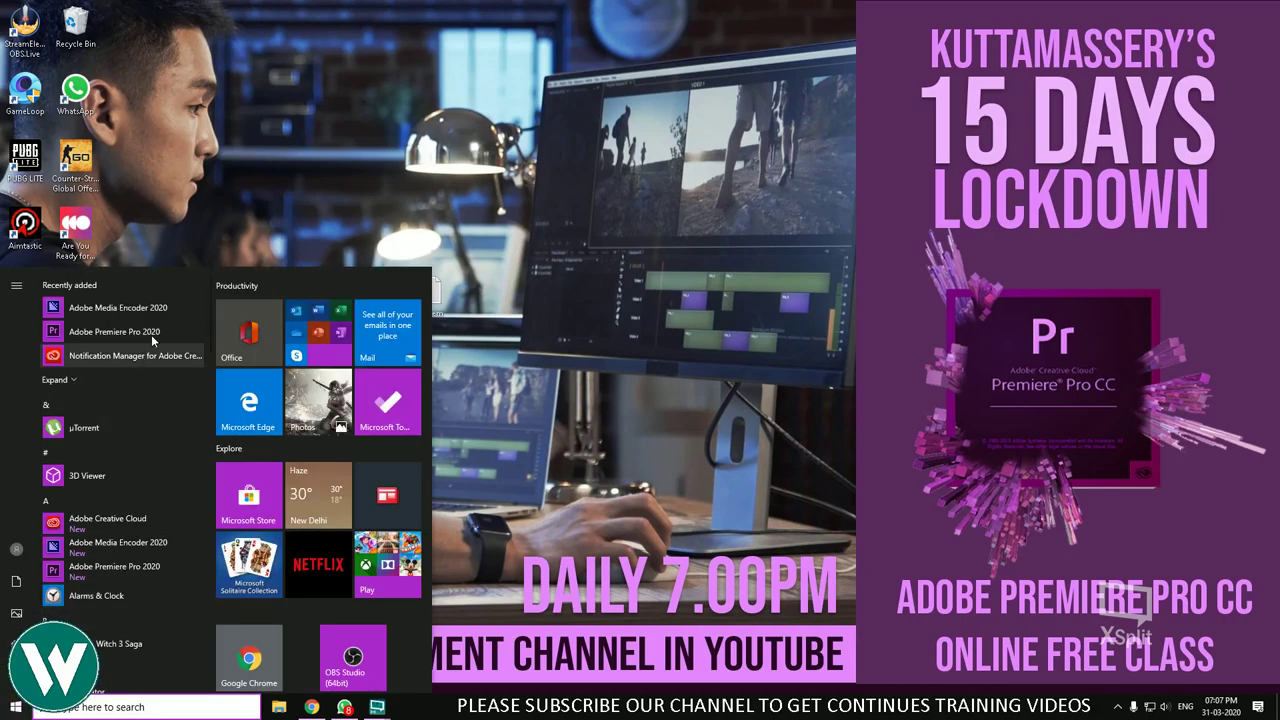
Step: Launch Premiere Pro 2020 and open 15_Lockdays_Project from Work_Place (D:) > LOck_Down_Project
{"action": "left_click", "coordinate": [160, 331]}
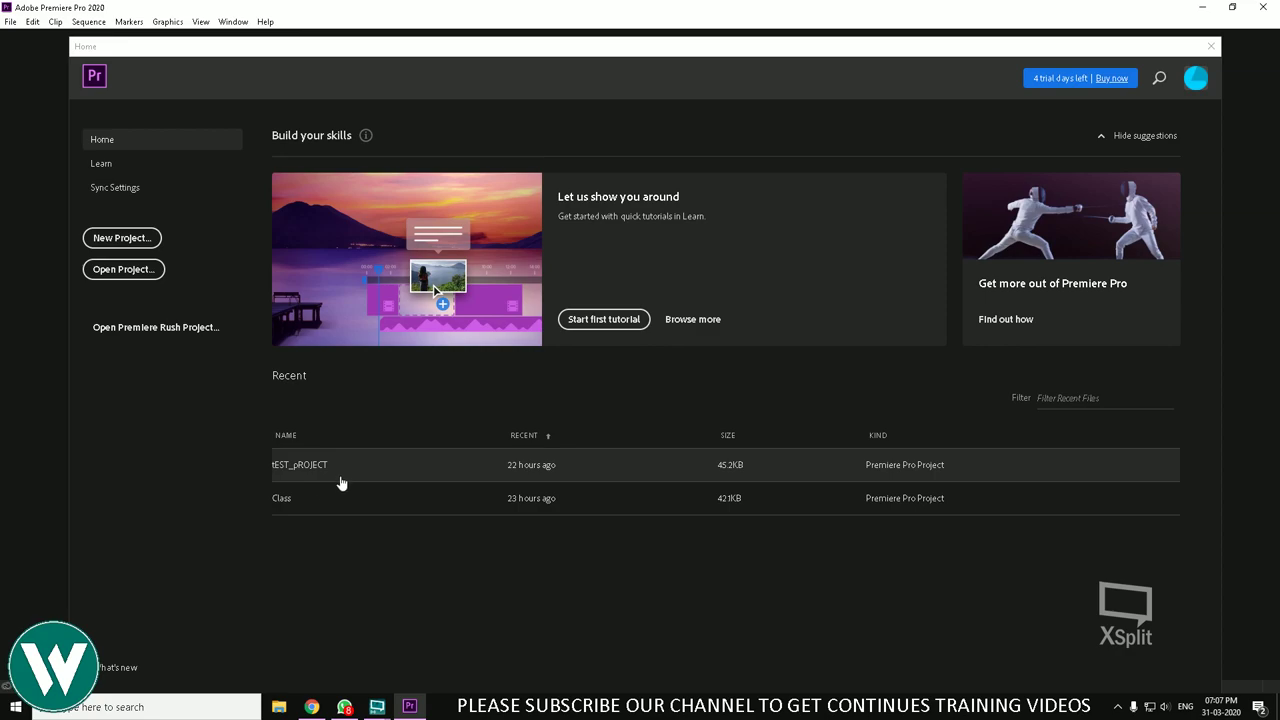
{"action": "left_click", "coordinate": [123, 268]}
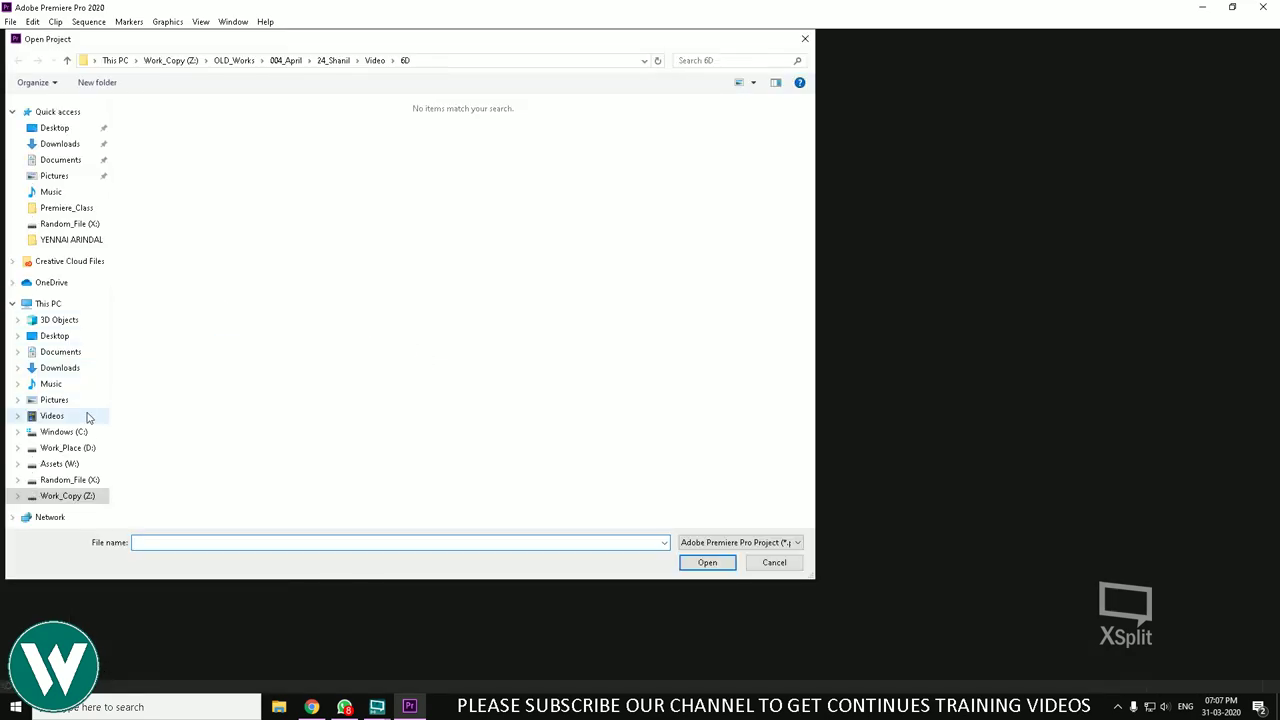
{"action": "left_click", "coordinate": [73, 450]}
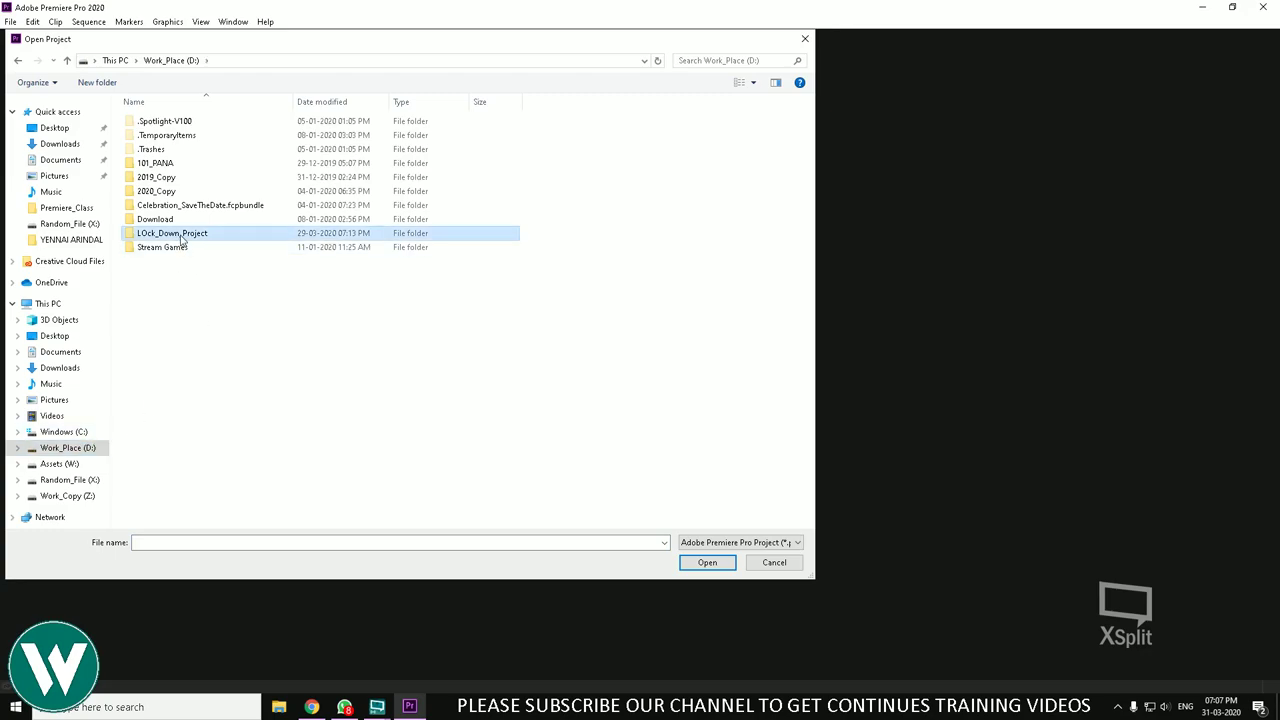
{"action": "double_click", "coordinate": [185, 233]}
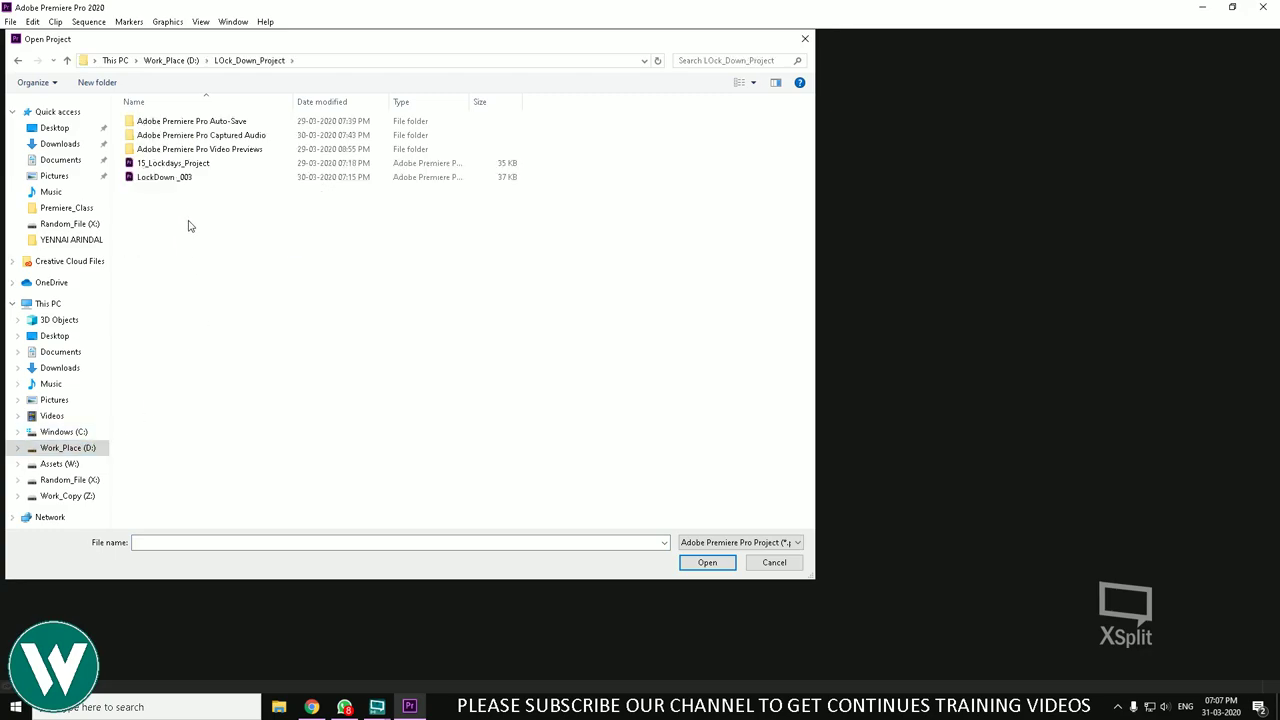
{"action": "double_click", "coordinate": [185, 164]}
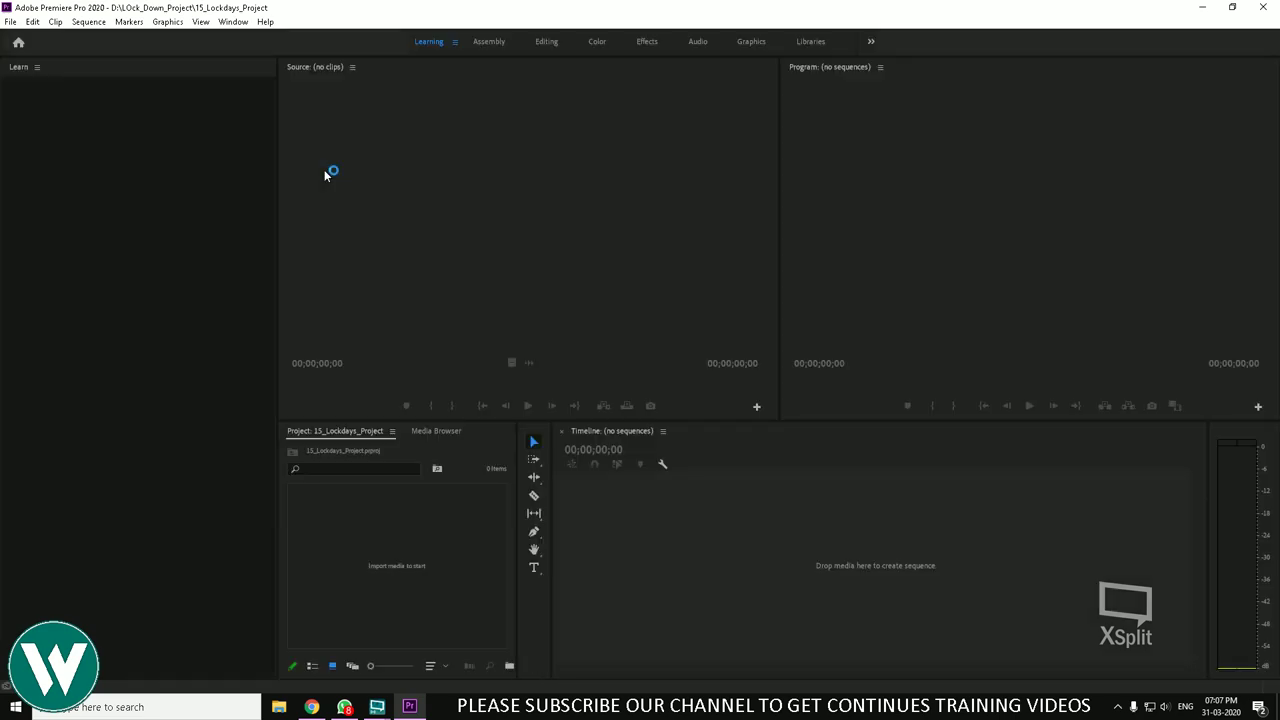
Step: Switch to the Assembly workspace, create a new bin named Bin, open it, and bring up Import
{"action": "left_click", "coordinate": [495, 44]}
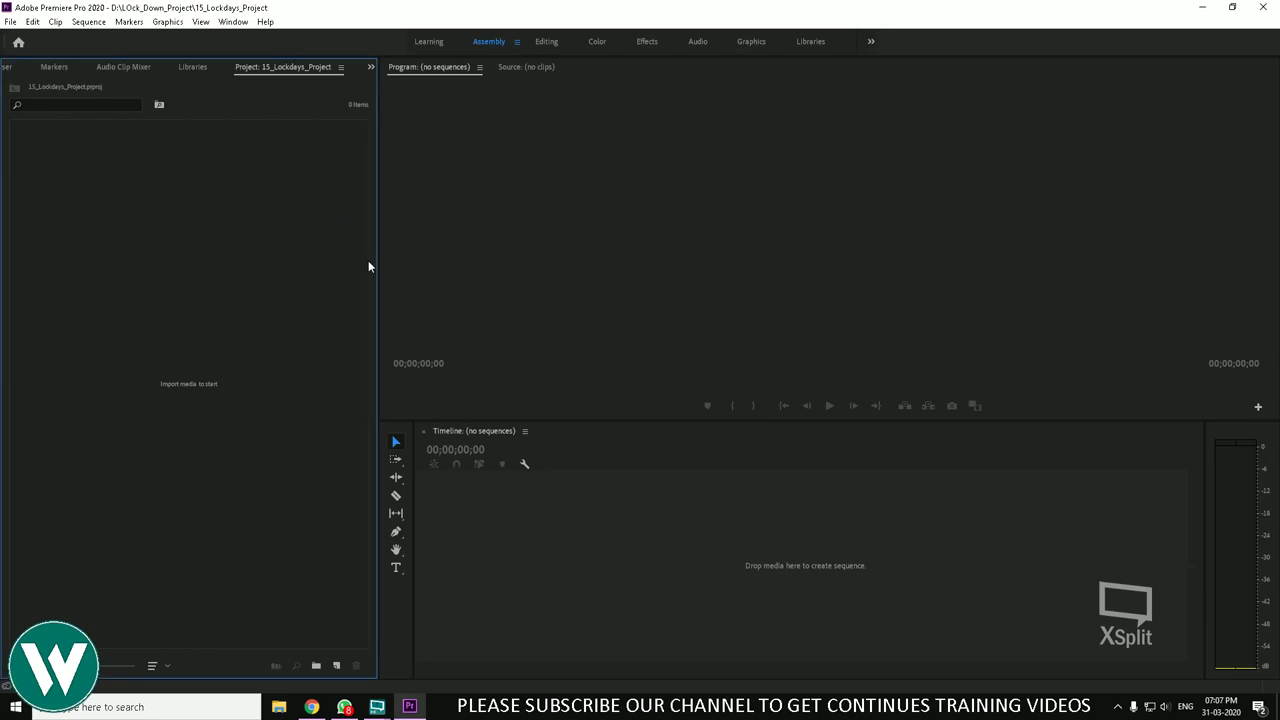
{"action": "right_click", "coordinate": [240, 197]}
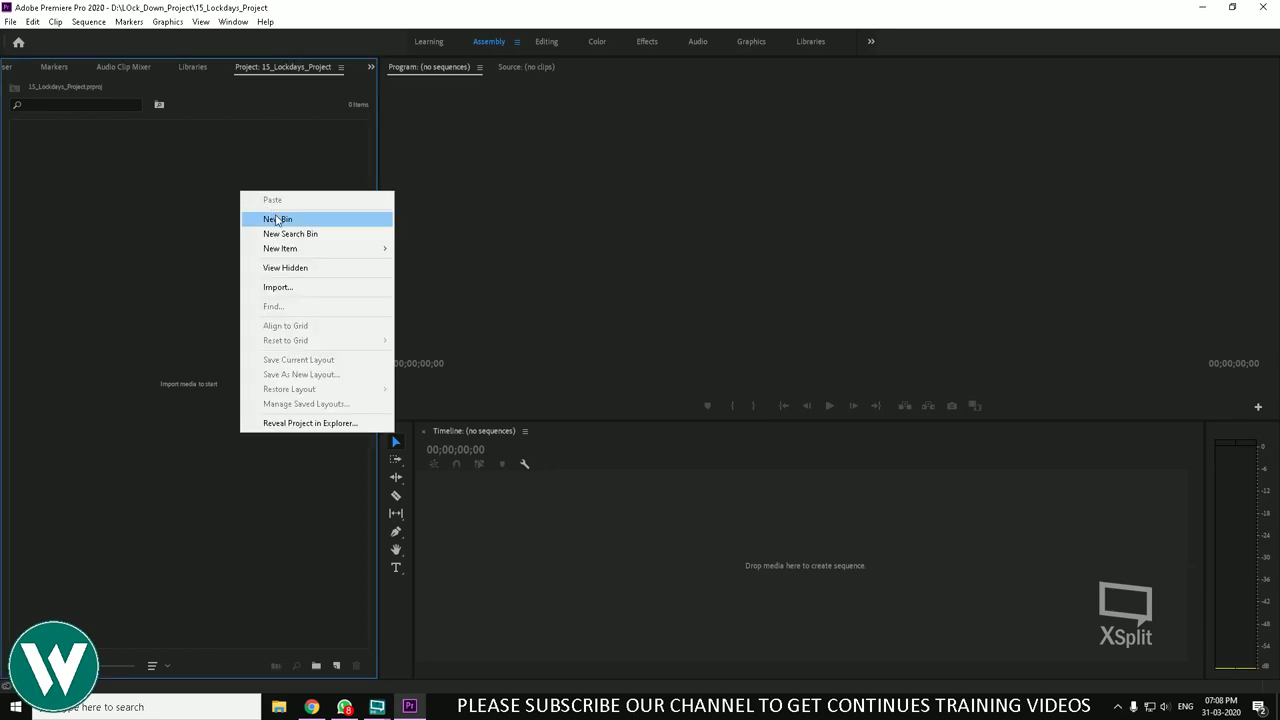
{"action": "left_click", "coordinate": [277, 218]}
{"action": "left_click", "coordinate": [195, 200]}
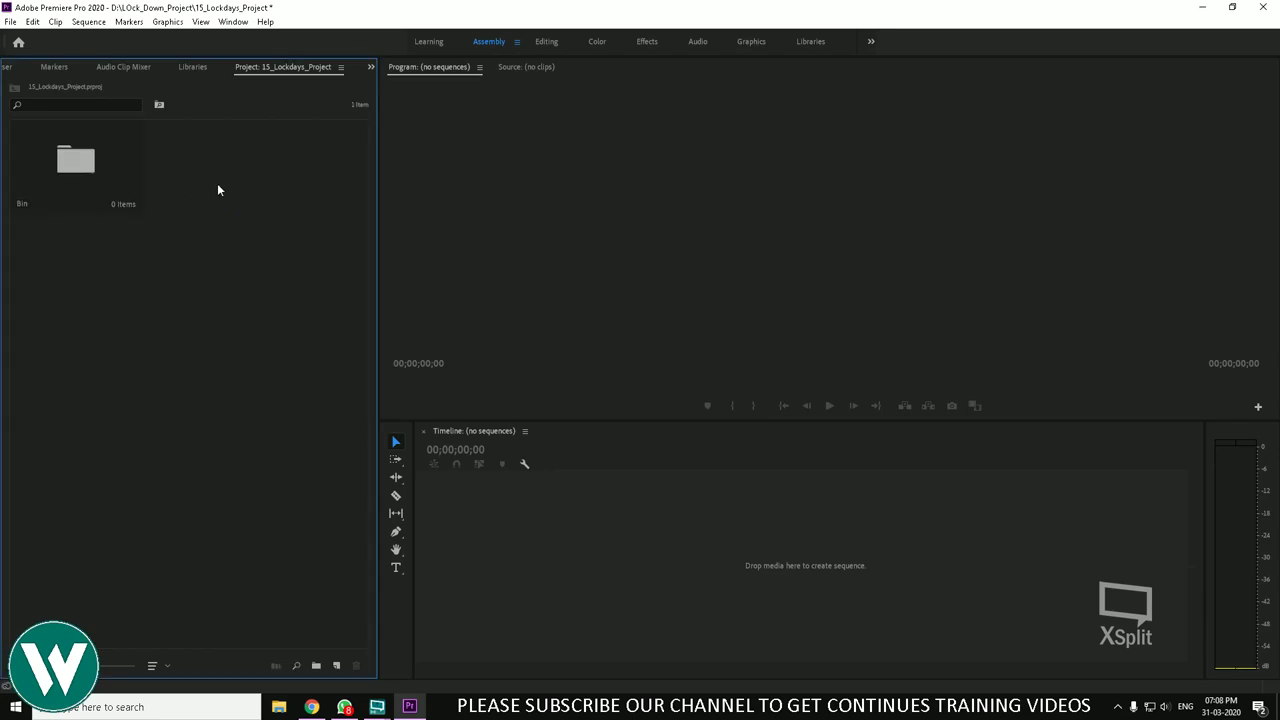
{"action": "double_click", "coordinate": [97, 168]}
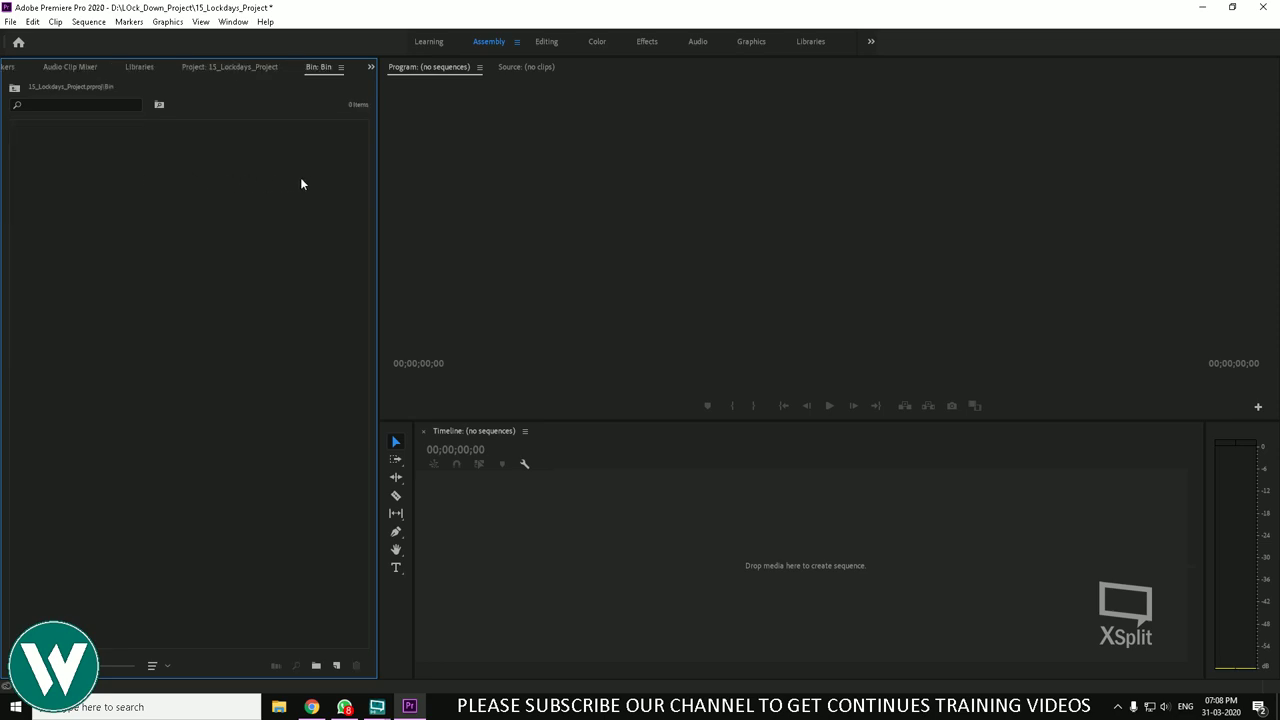
{"action": "double_click", "coordinate": [256, 268]}
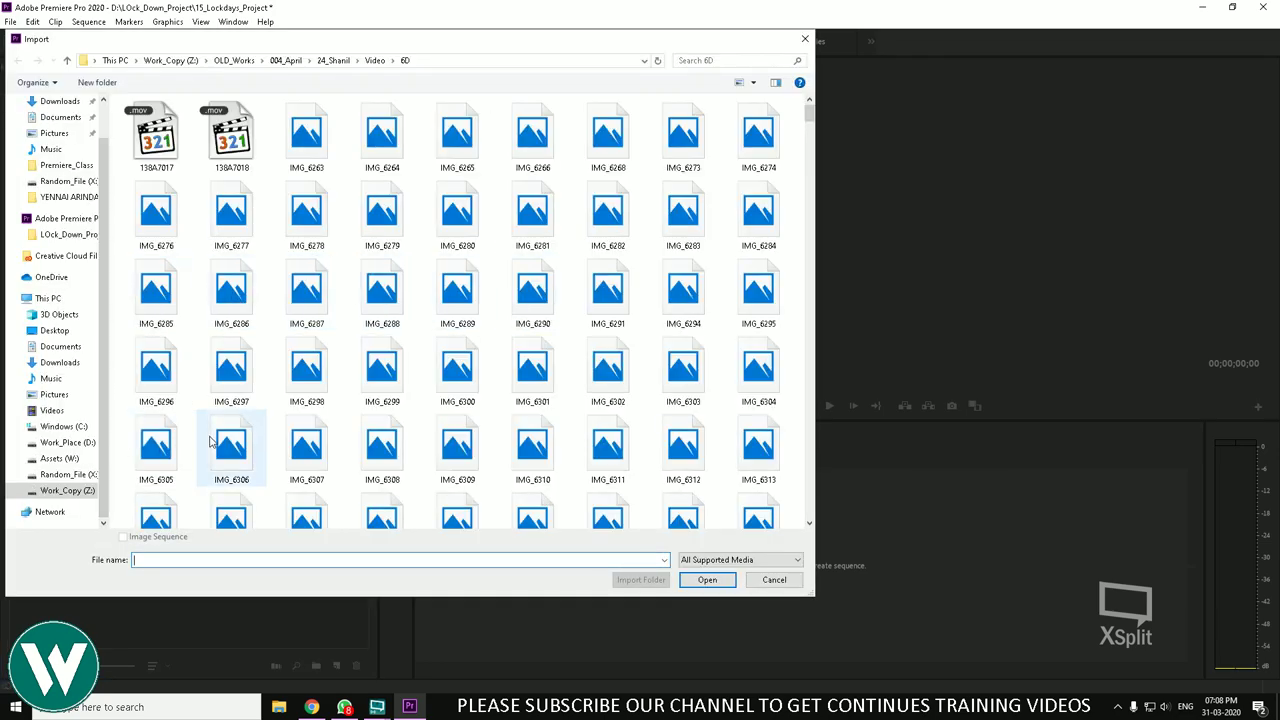
Step: Navigate to Work_Copy (Z:) > 2020_Works > 001_January > 26_Celeb > 112_PANA
{"action": "left_click", "coordinate": [70, 490]}
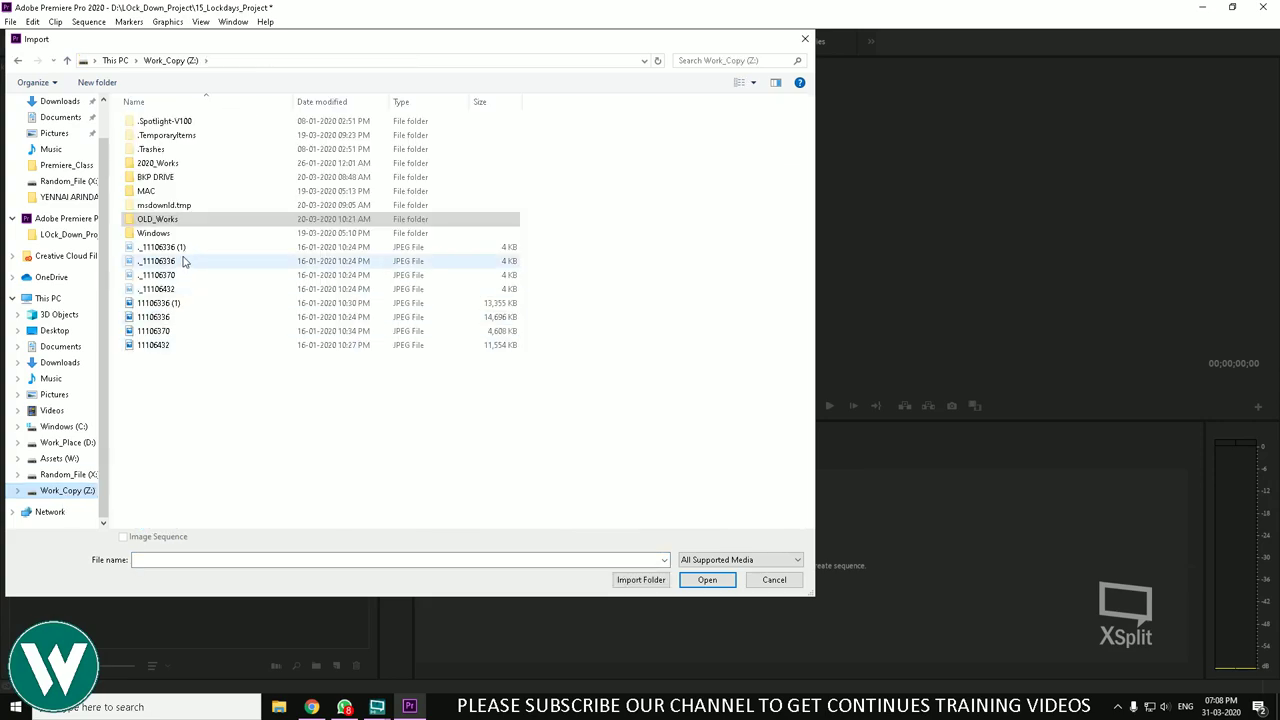
{"action": "double_click", "coordinate": [163, 163]}
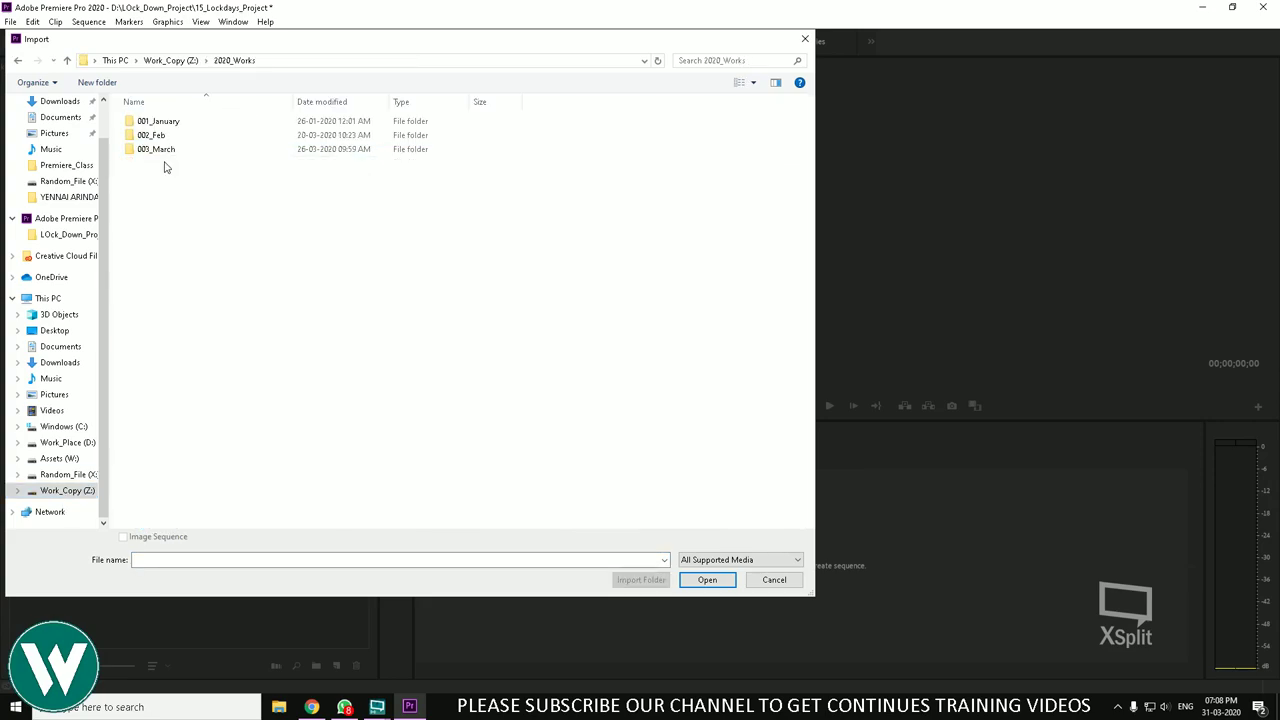
{"action": "double_click", "coordinate": [169, 124]}
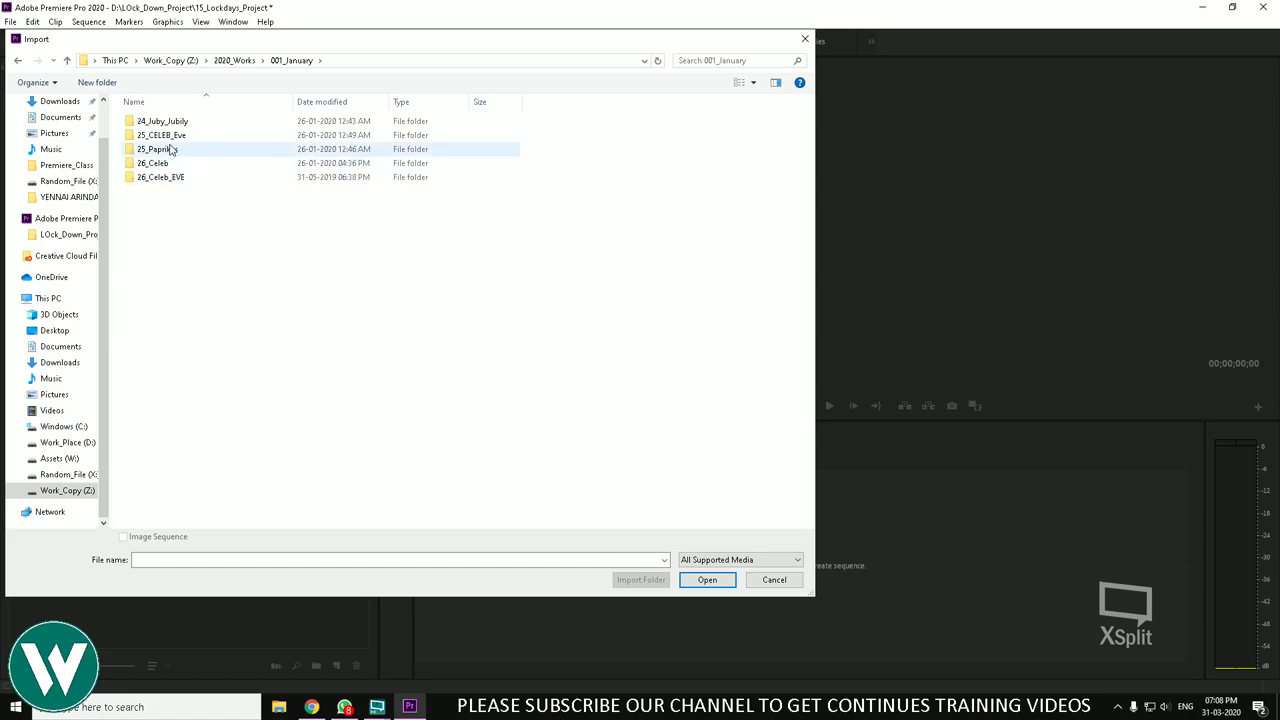
{"action": "left_click", "coordinate": [180, 180]}
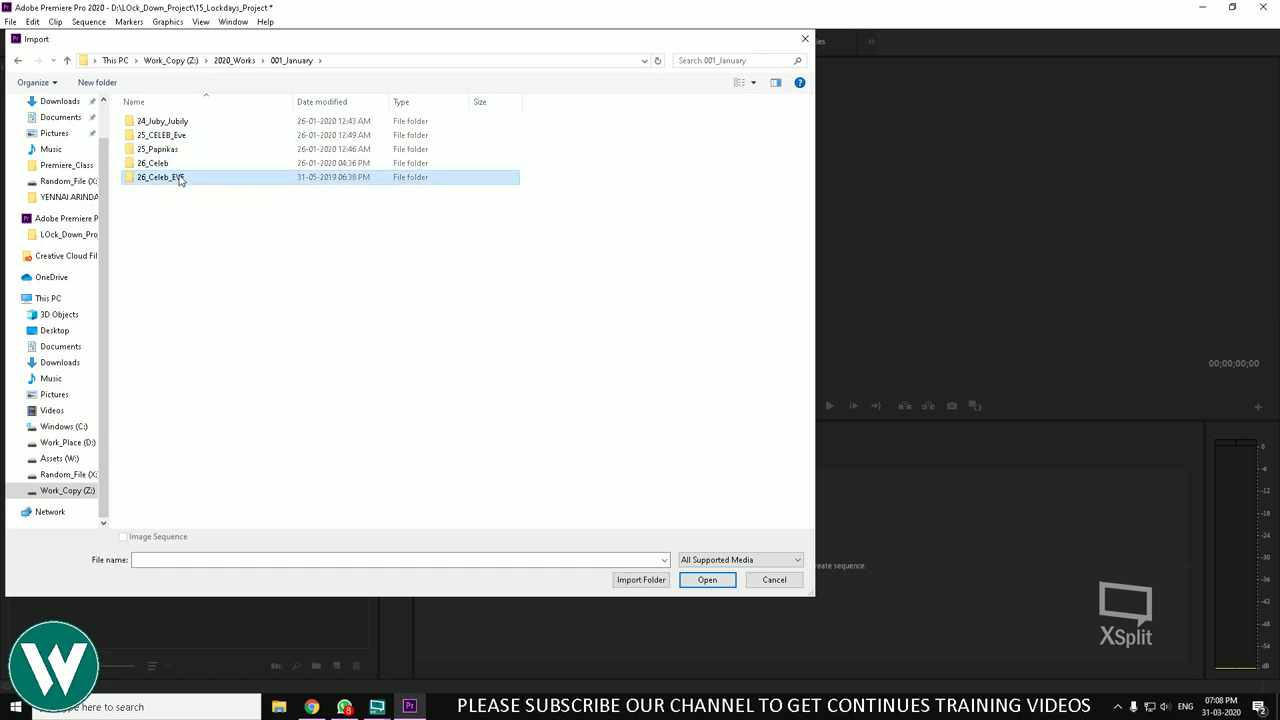
{"action": "double_click", "coordinate": [180, 180]}
{"action": "left_click", "coordinate": [67, 60]}
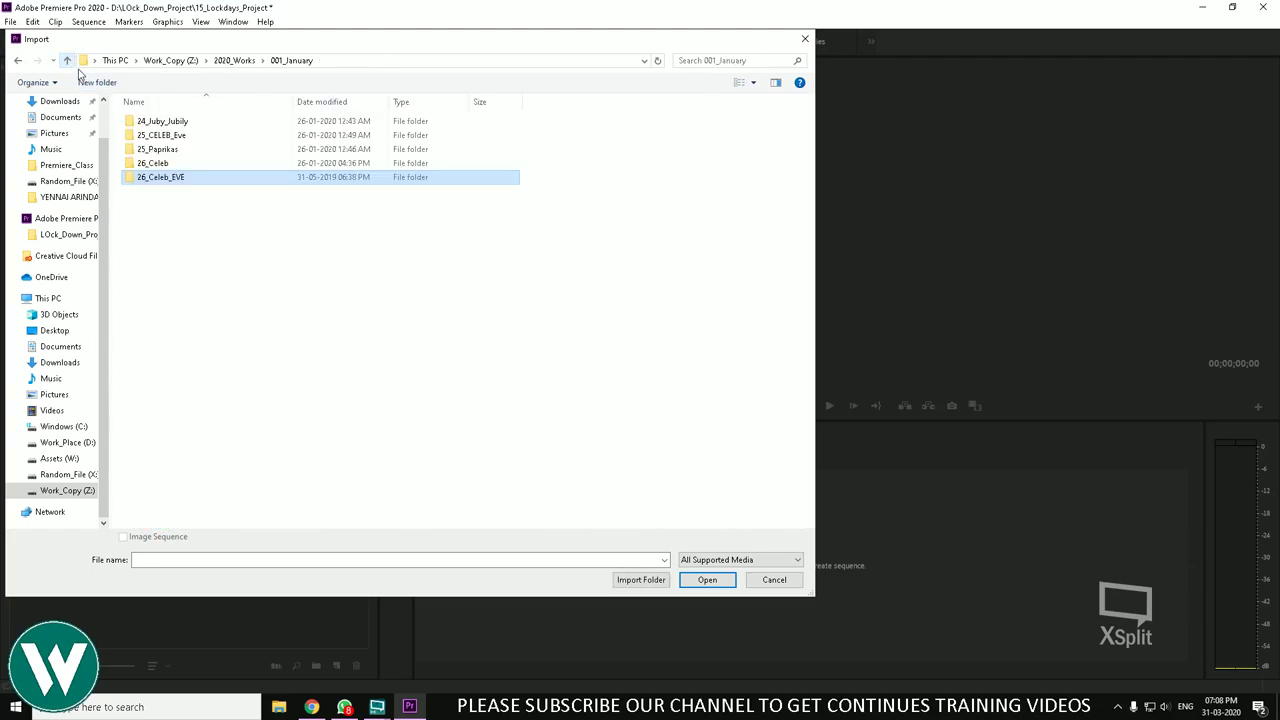
{"action": "double_click", "coordinate": [166, 164]}
{"action": "double_click", "coordinate": [166, 124]}
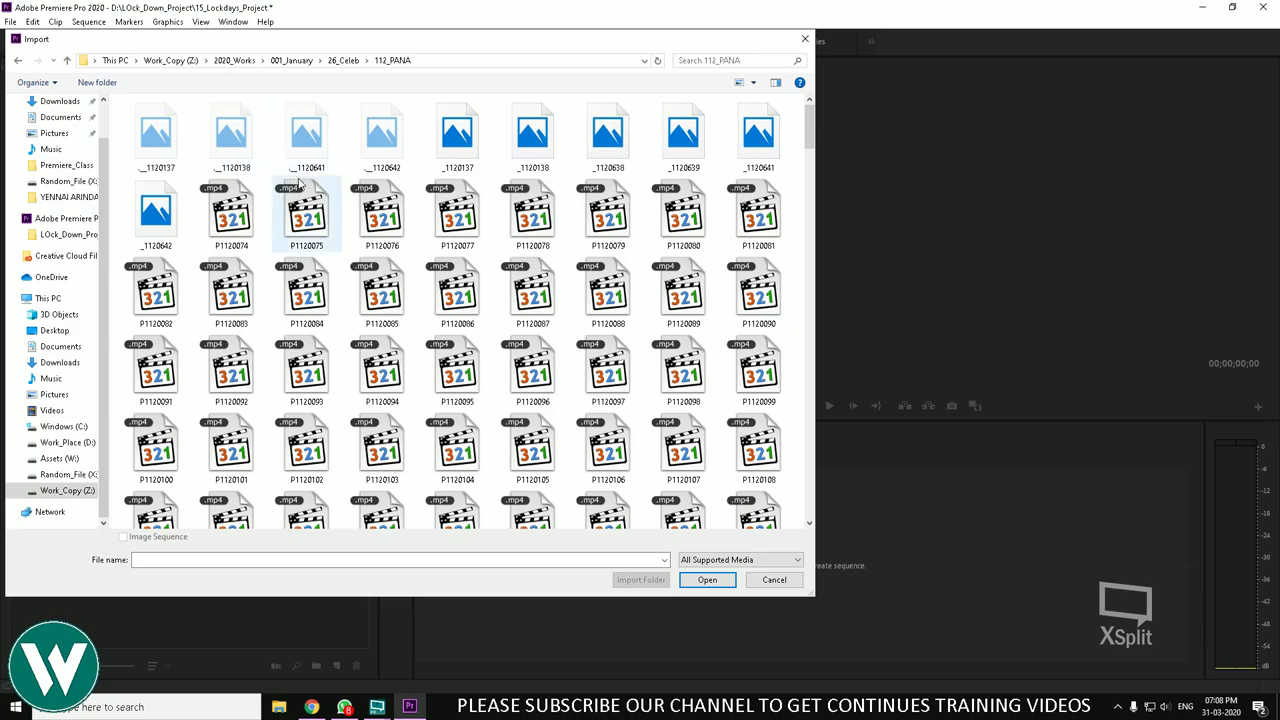
Step: Select clips P1120074 through P1120746 and import them into the Bin
{"action": "scroll", "coordinate": [366, 234], "scroll_direction": "down", "scroll_amount": 15}
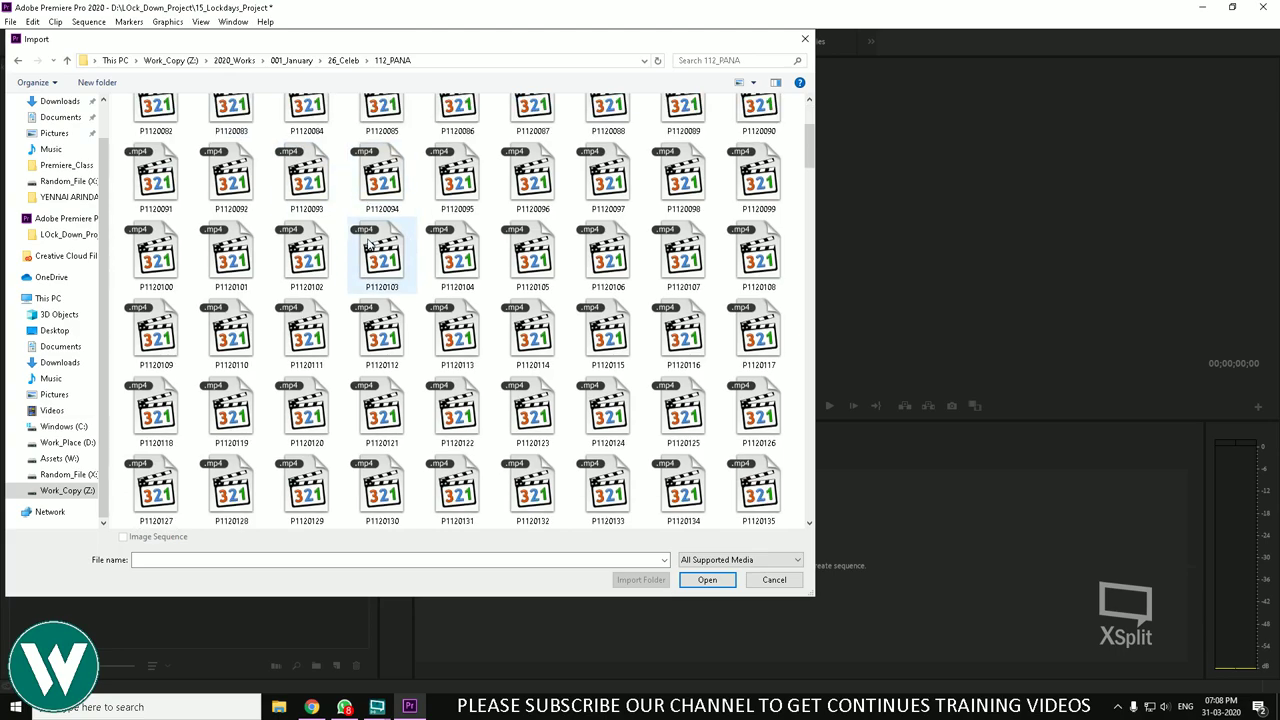
{"action": "scroll", "coordinate": [366, 241], "scroll_direction": "down", "scroll_amount": 5}
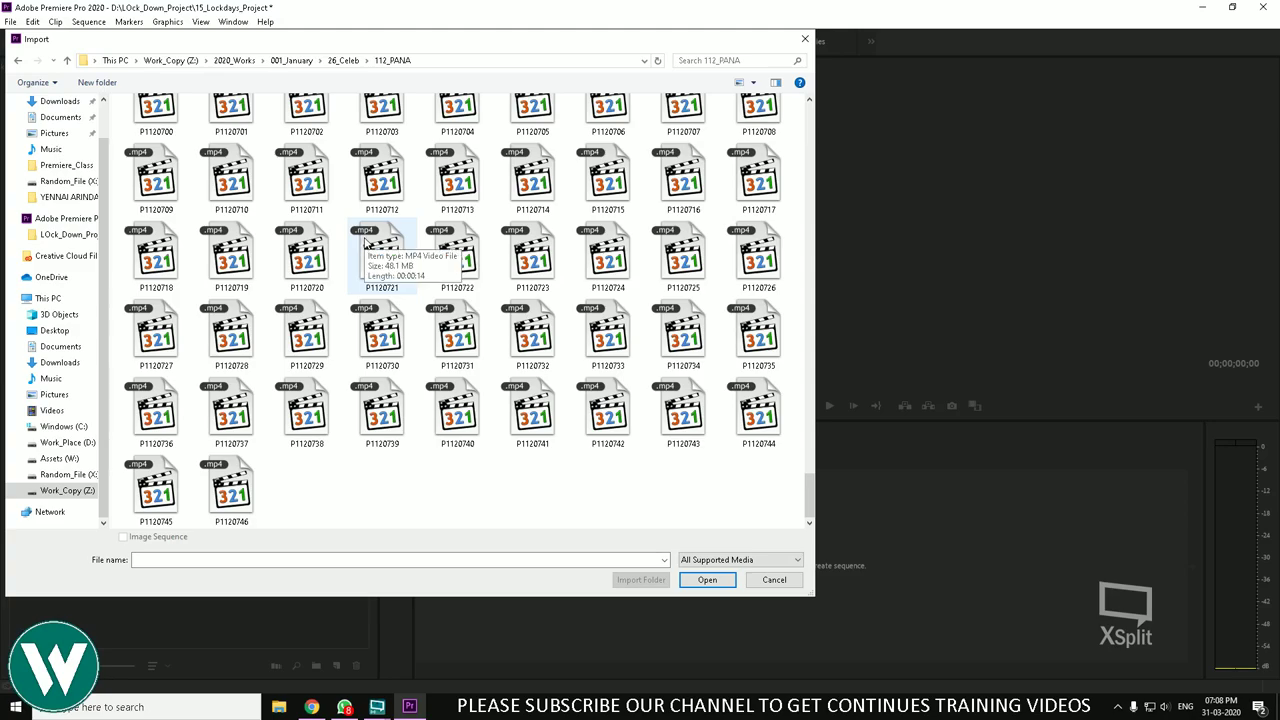
{"action": "scroll", "coordinate": [366, 241], "scroll_direction": "up", "scroll_amount": 20}
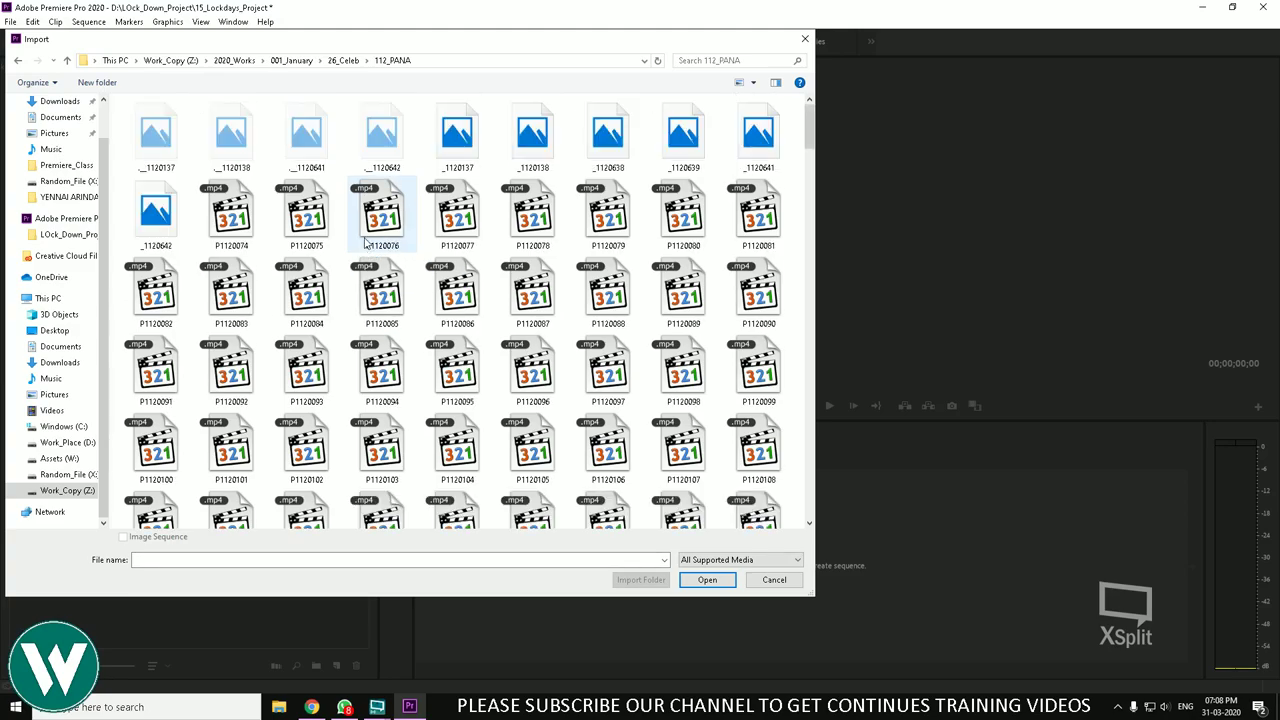
{"action": "scroll", "coordinate": [366, 241], "scroll_direction": "down", "scroll_amount": 18}
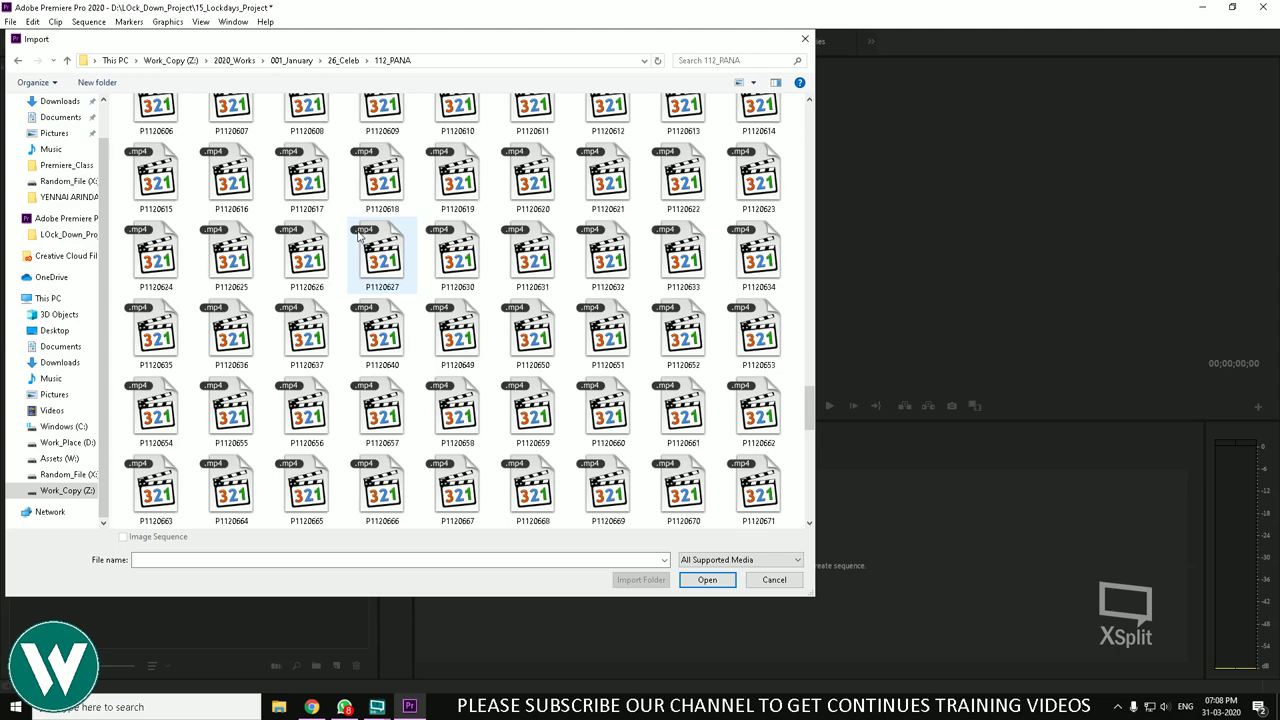
{"action": "scroll", "coordinate": [358, 234], "scroll_direction": "down", "scroll_amount": 2}
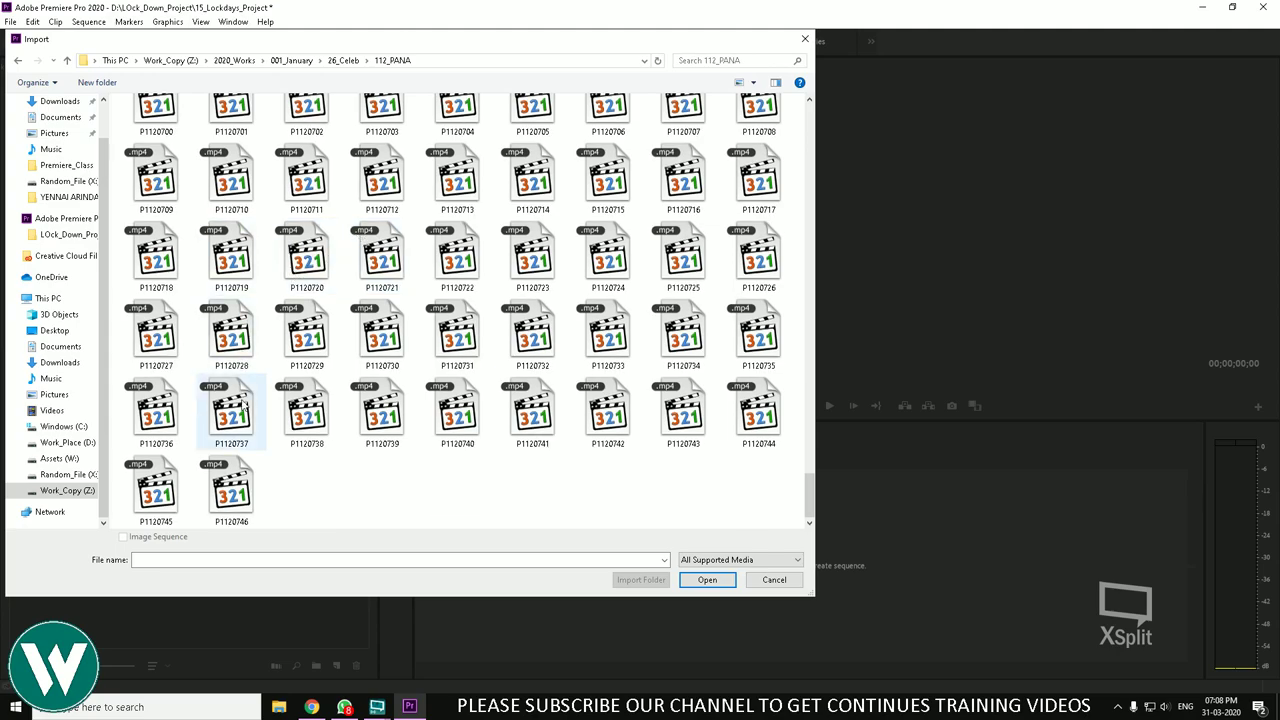
{"action": "left_click", "coordinate": [231, 490]}
{"action": "scroll", "coordinate": [305, 365], "scroll_direction": "up", "scroll_amount": 20}
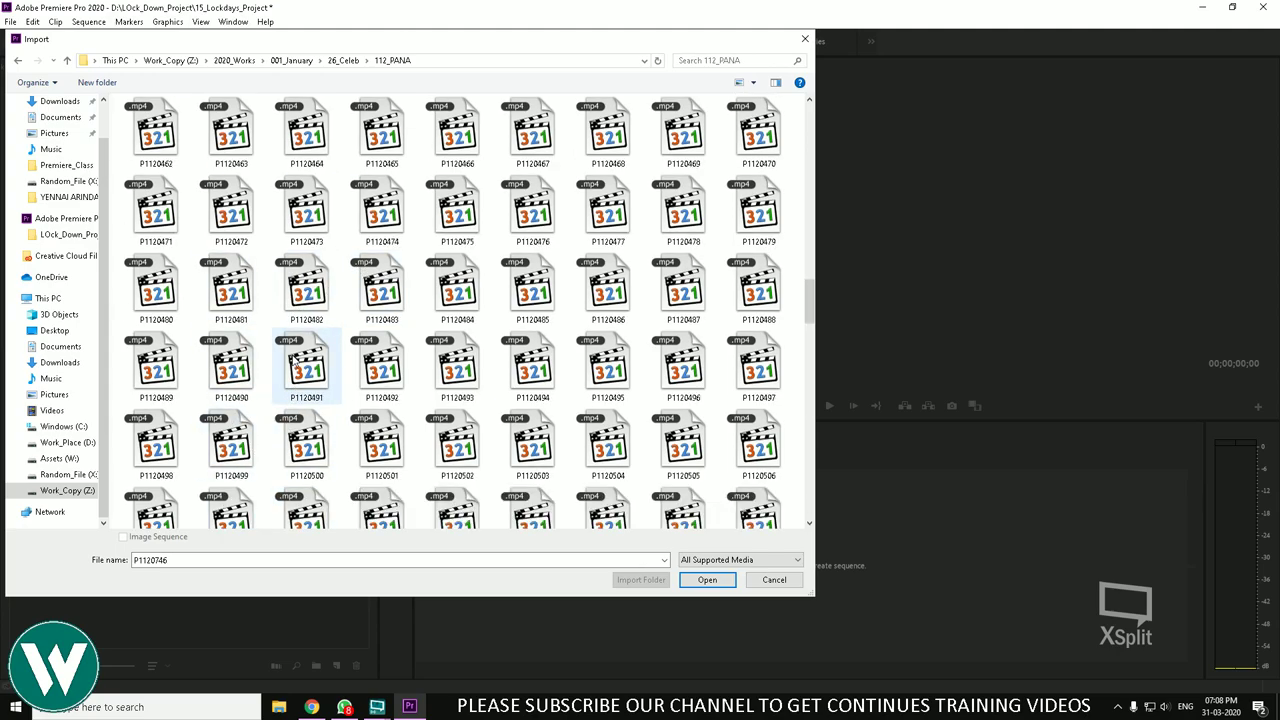
{"action": "scroll", "coordinate": [292, 363], "scroll_direction": "up", "scroll_amount": 2}
{"action": "left_click", "coordinate": [231, 214], "text": "shift"}
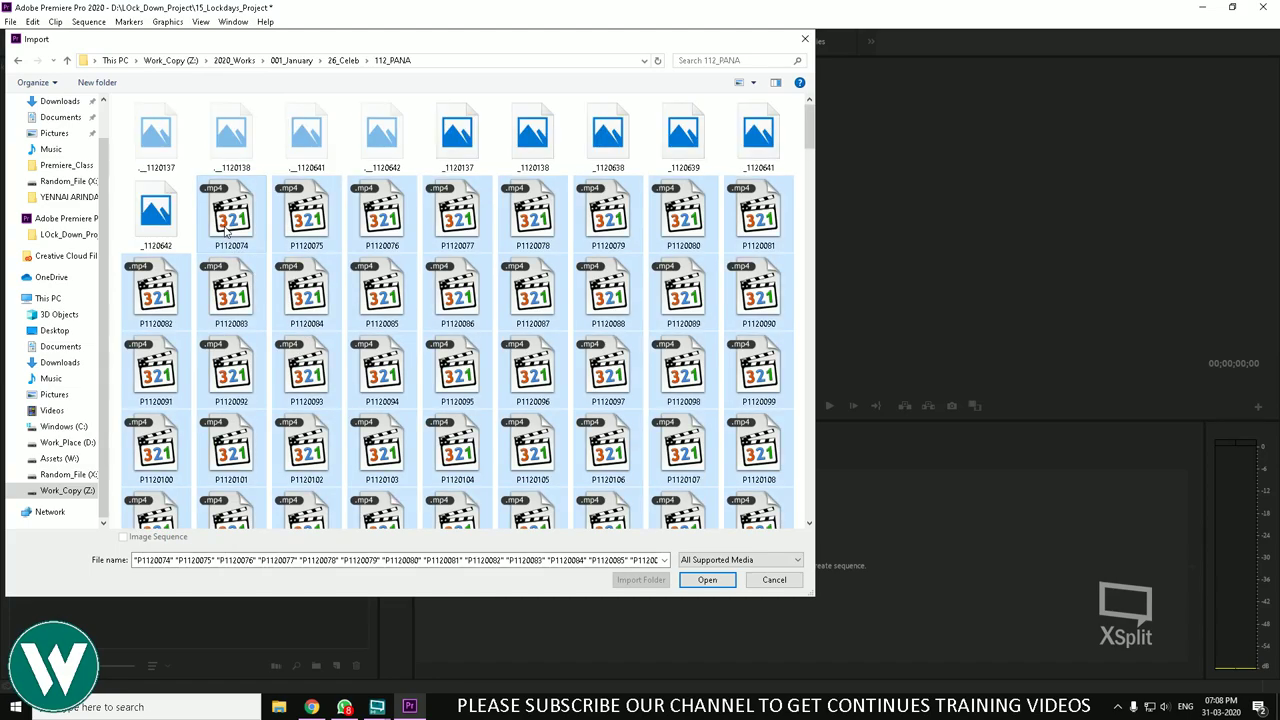
{"action": "left_click", "coordinate": [700, 580]}
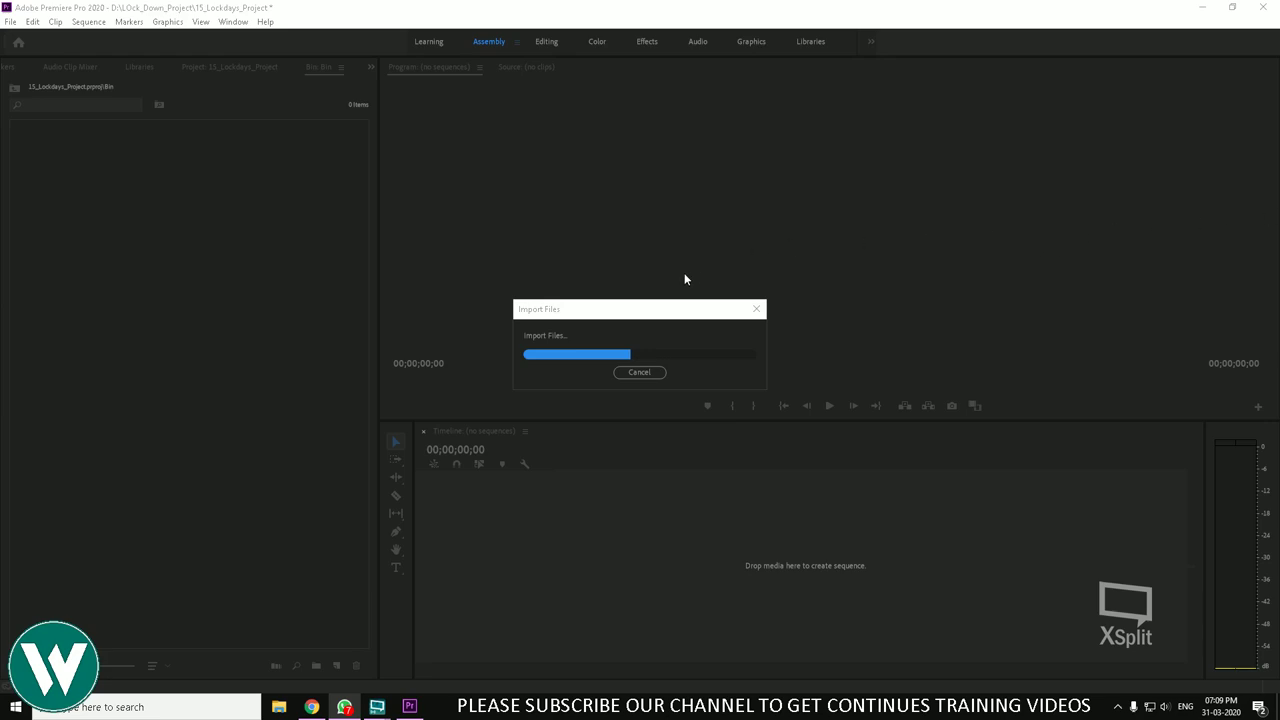
Step: Move the Import Files progress dialog aside while the 451 clips finish importing
{"action": "left_click_drag", "start_coordinate": [695, 306], "coordinate": [780, 234]}
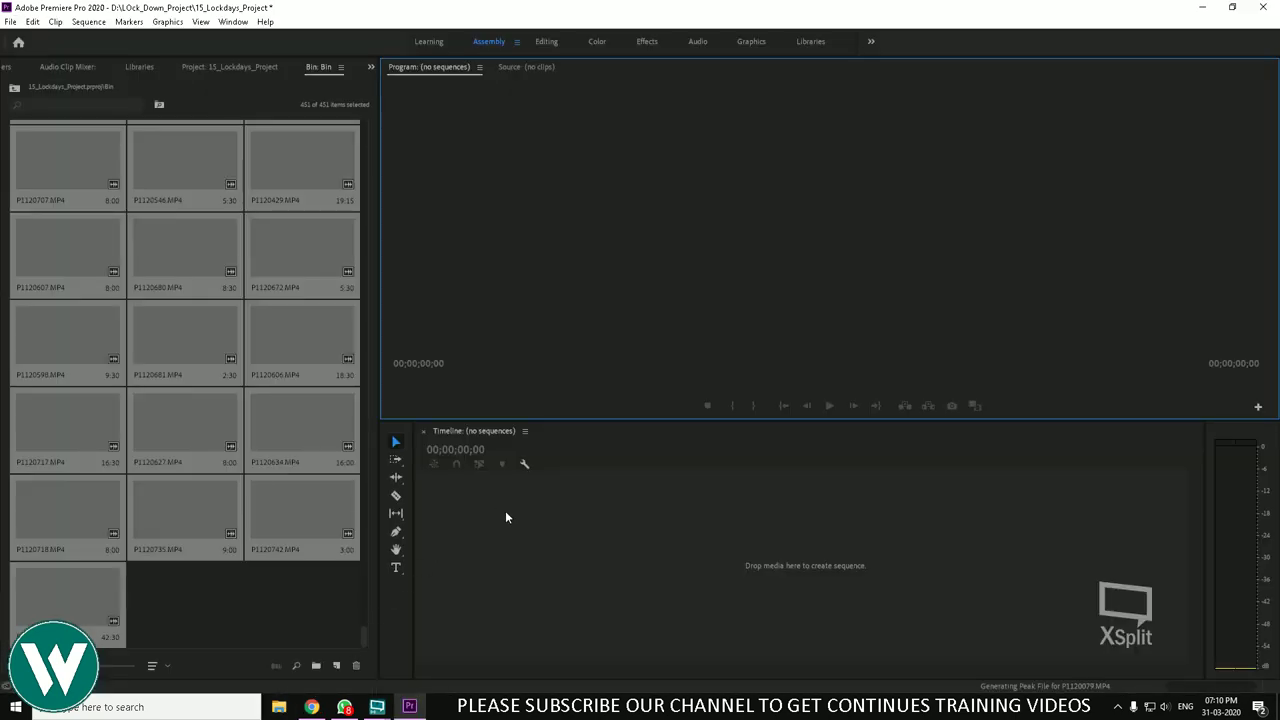
Step: Deselect the 451 clips and scroll the Bin back to the top of its thumbnails
{"action": "left_click", "coordinate": [246, 560]}
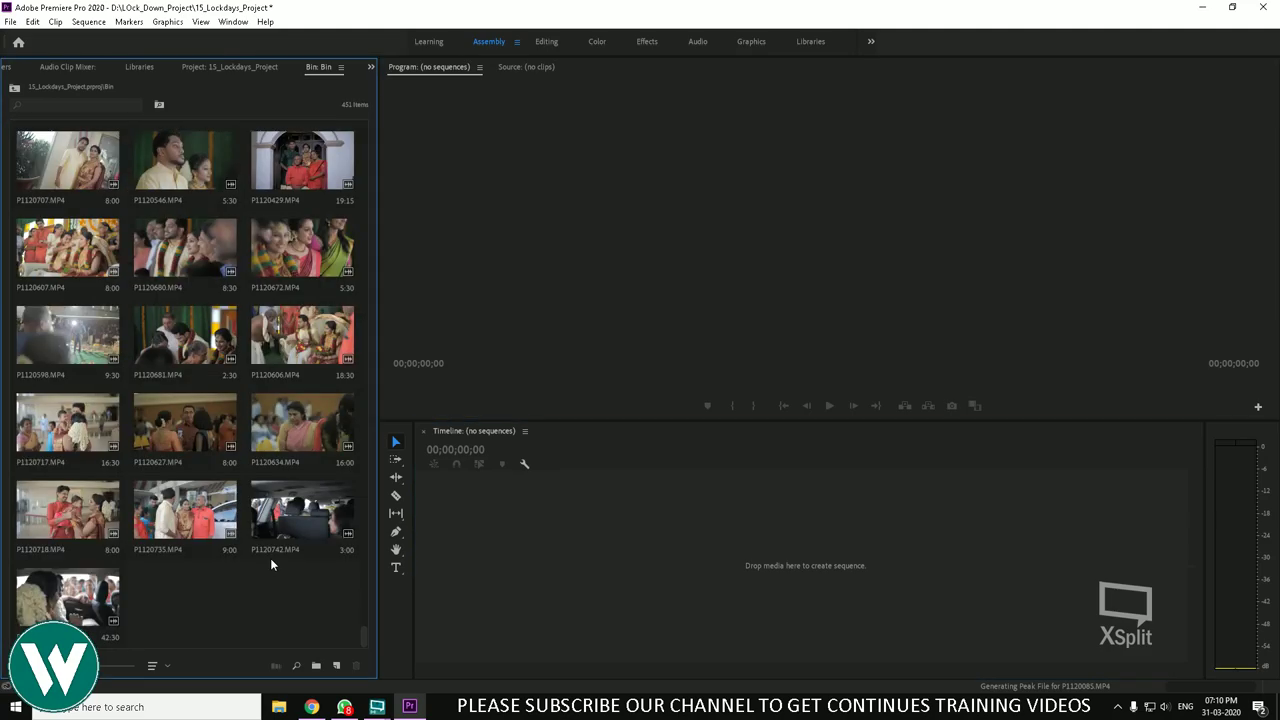
{"action": "scroll", "coordinate": [284, 512], "scroll_direction": "up", "scroll_amount": 5}
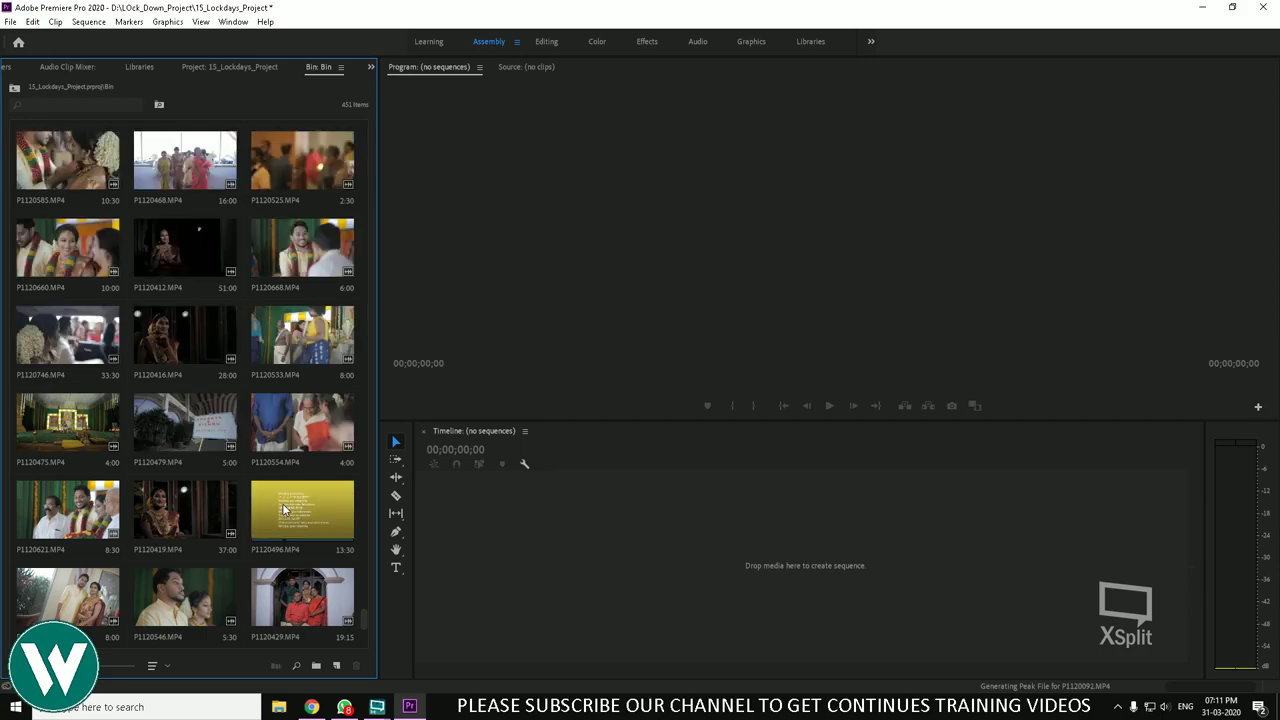
{"action": "scroll", "coordinate": [284, 509], "scroll_direction": "up", "scroll_amount": 5}
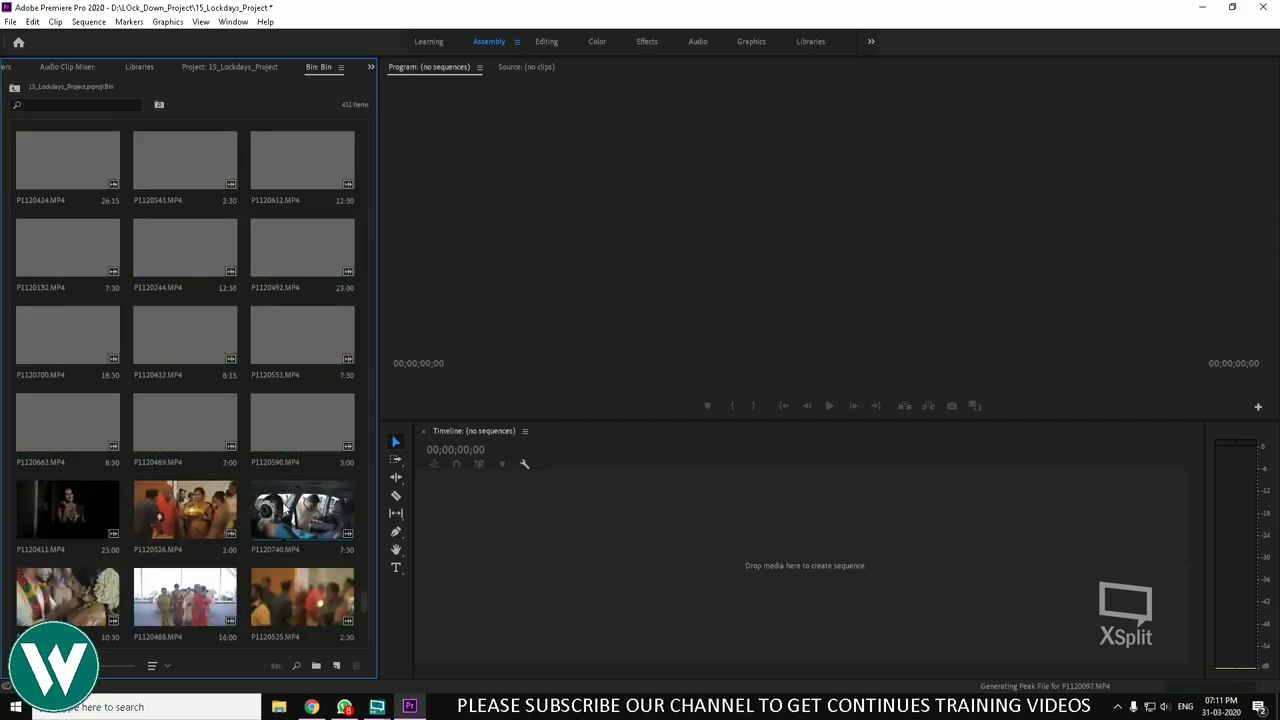
{"action": "scroll", "coordinate": [371, 617], "scroll_direction": "up", "scroll_amount": 1}
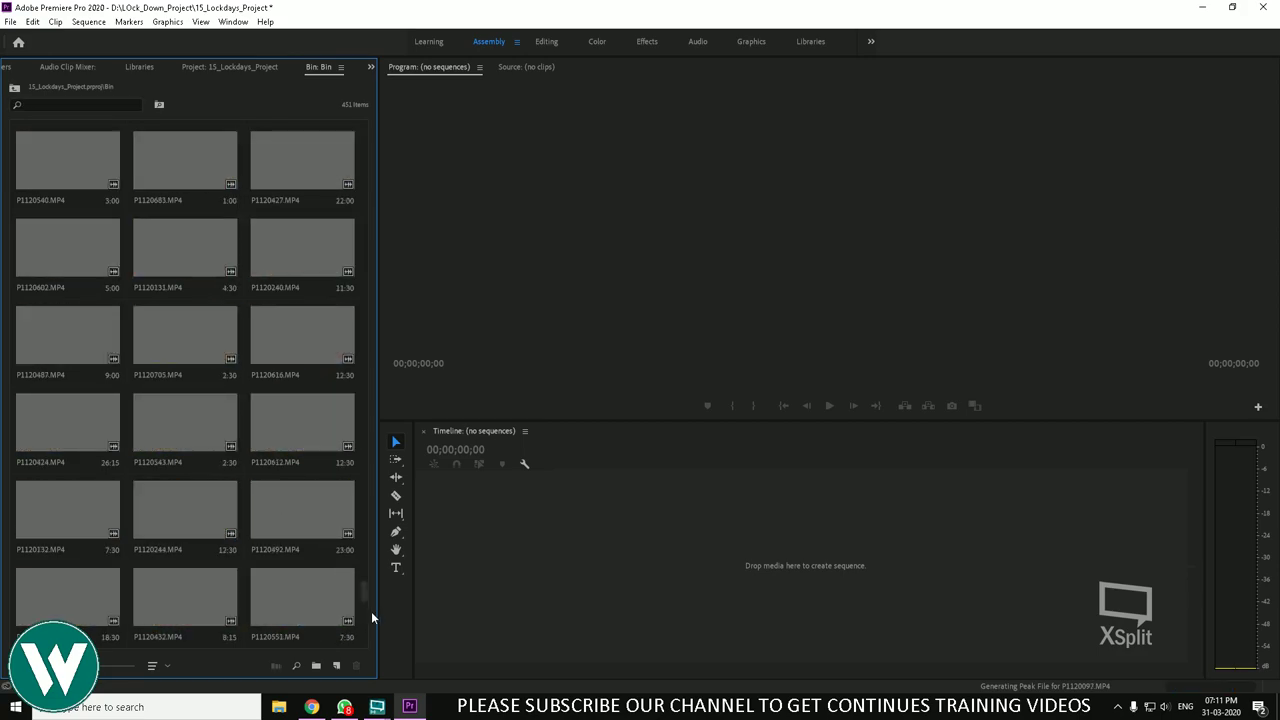
{"action": "left_click_drag", "start_coordinate": [363, 590], "coordinate": [364, 134]}
{"action": "left_click", "coordinate": [452, 202]}
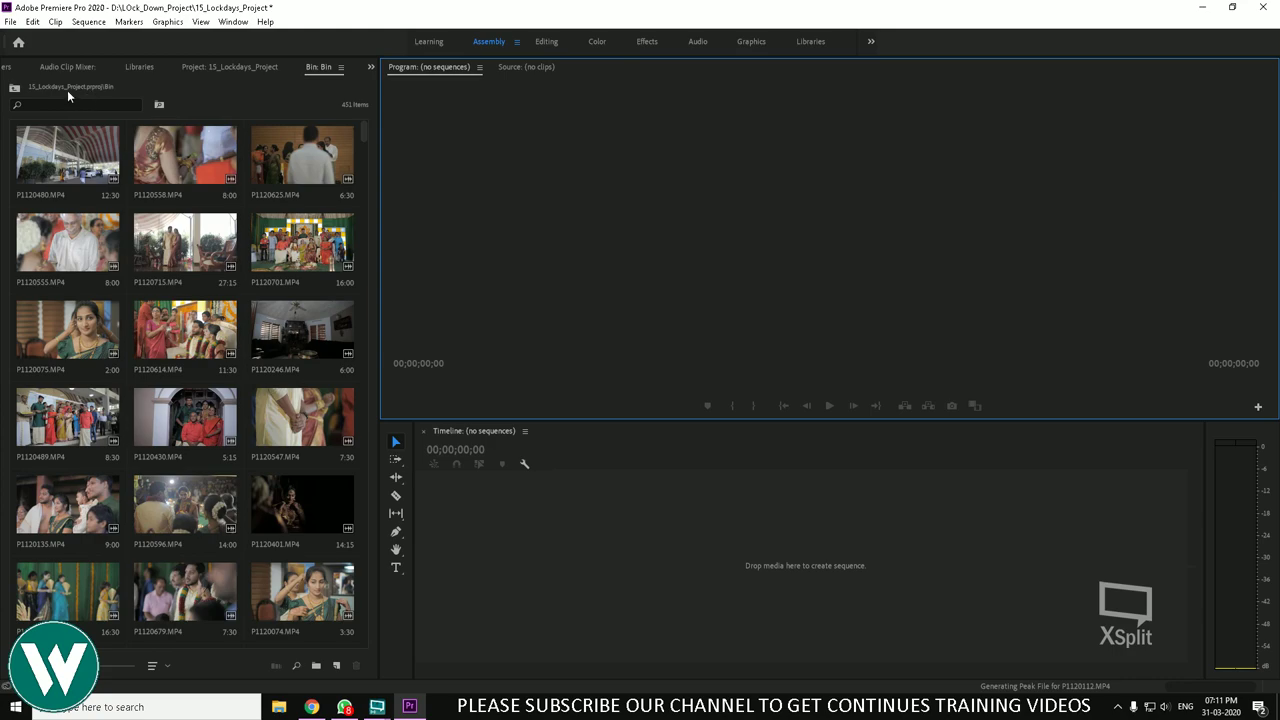
Step: Save the project with File > Save, then scroll through the bin thumbnails
{"action": "left_click", "coordinate": [10, 21]}
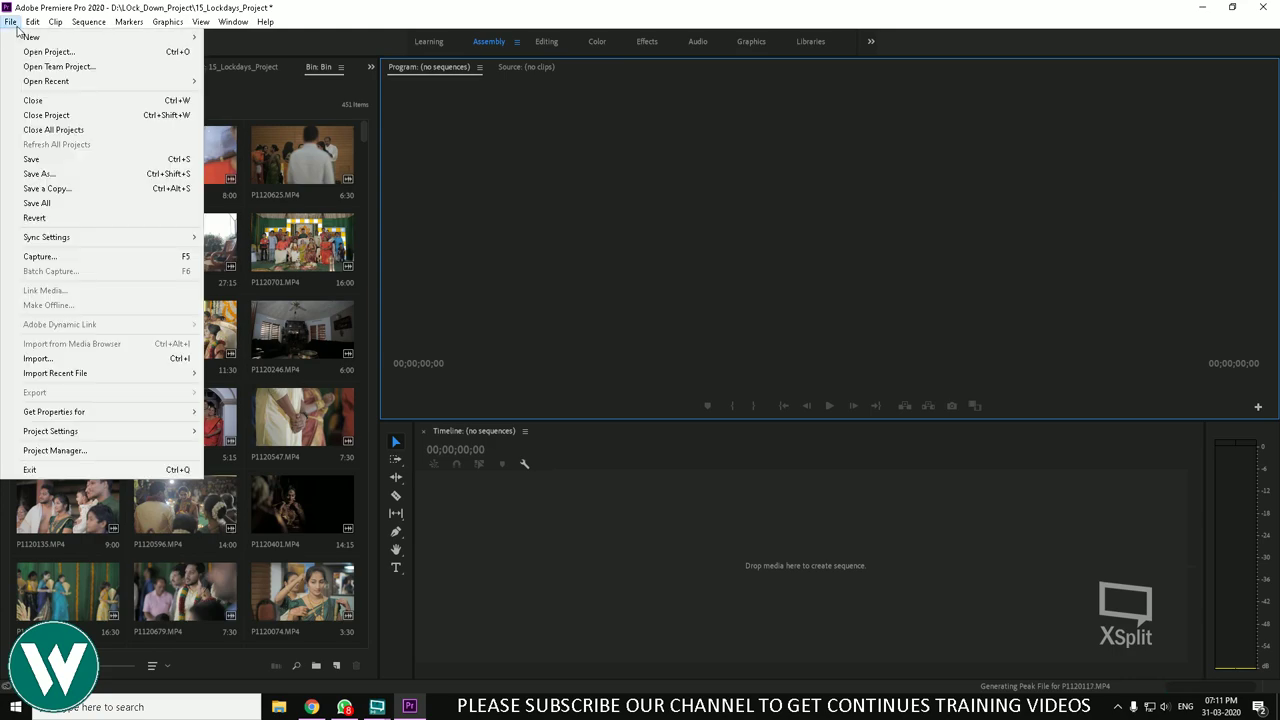
{"action": "left_click", "coordinate": [80, 163]}
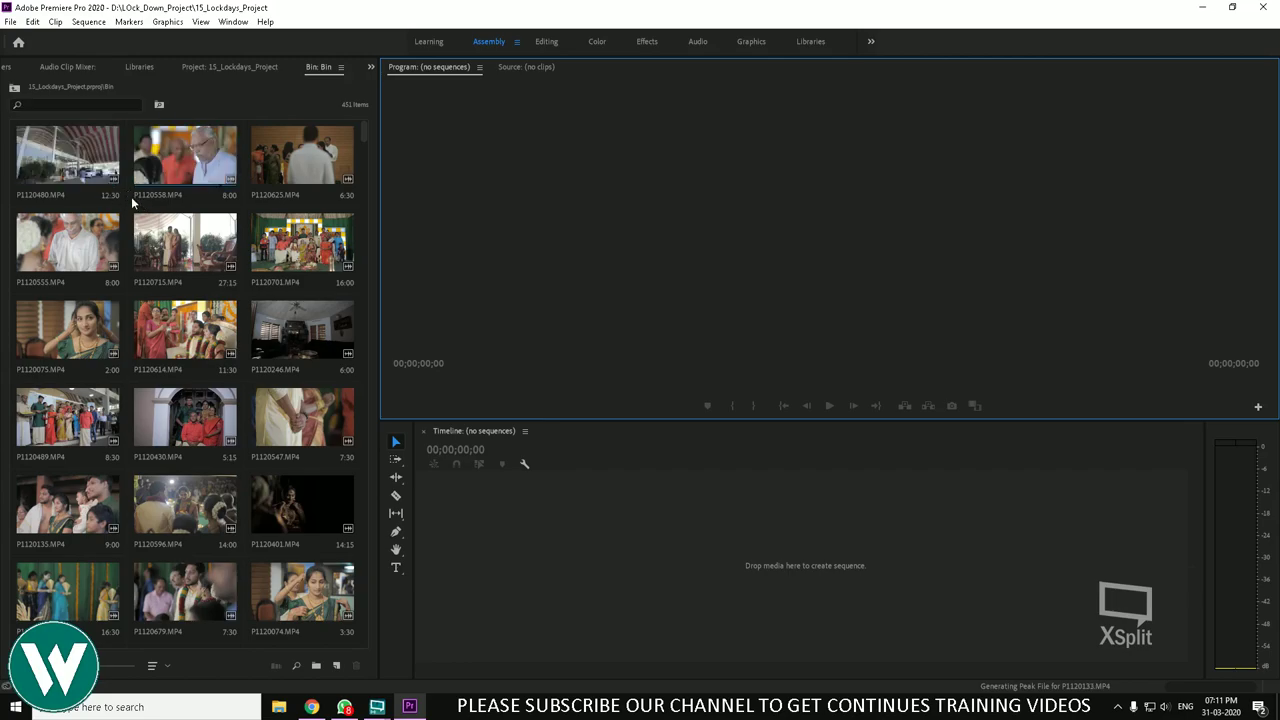
{"action": "scroll", "coordinate": [145, 213], "scroll_direction": "down", "scroll_amount": 3}
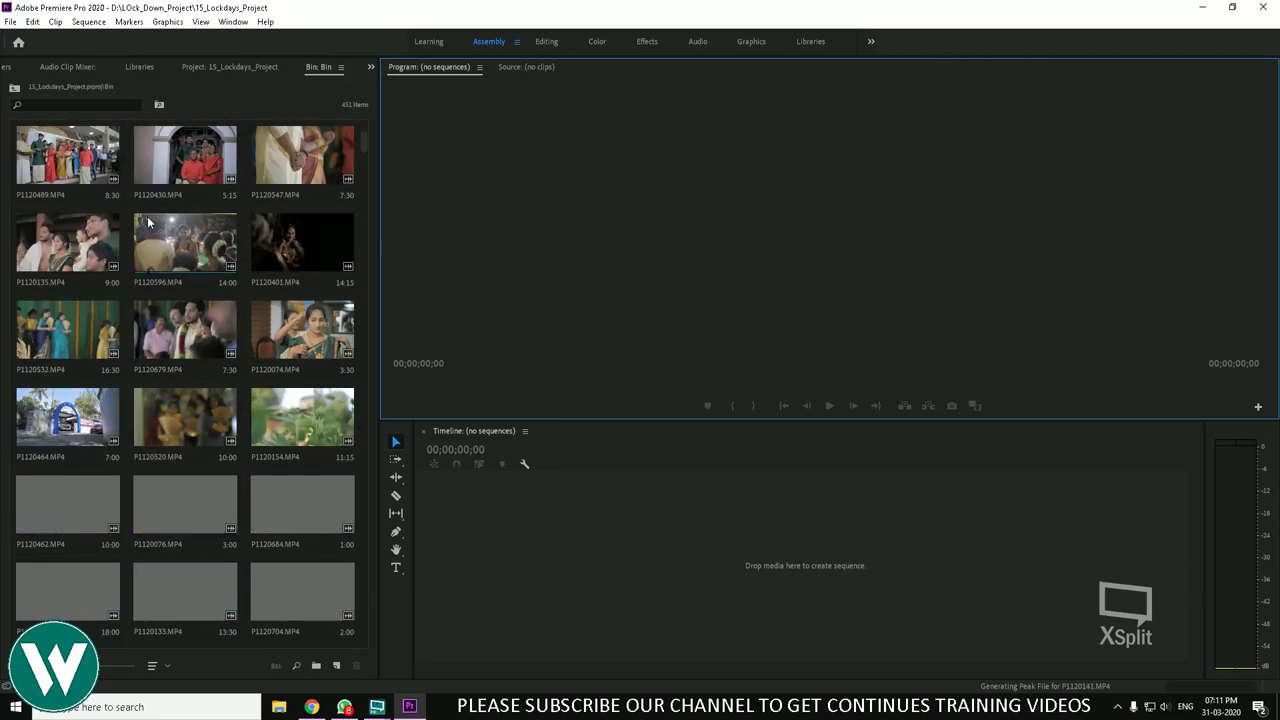
{"action": "scroll", "coordinate": [147, 222], "scroll_direction": "down", "scroll_amount": 5}
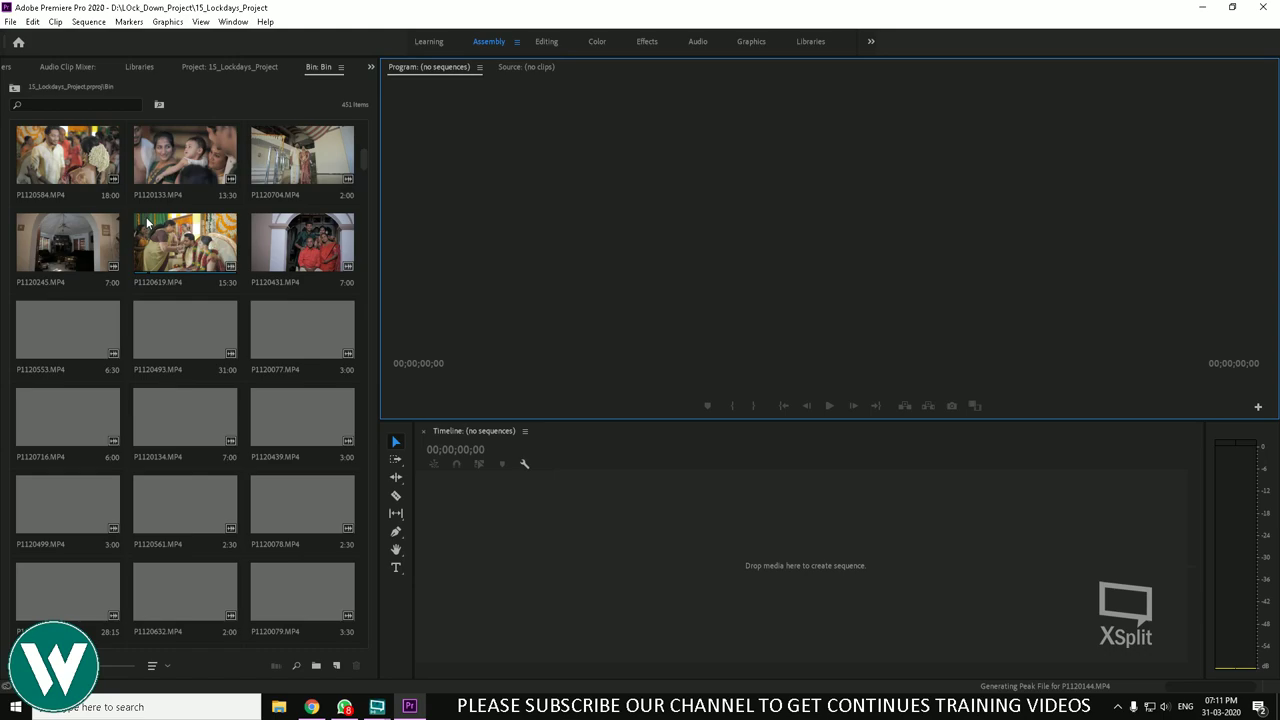
{"action": "scroll", "coordinate": [150, 225], "scroll_direction": "up", "scroll_amount": 2}
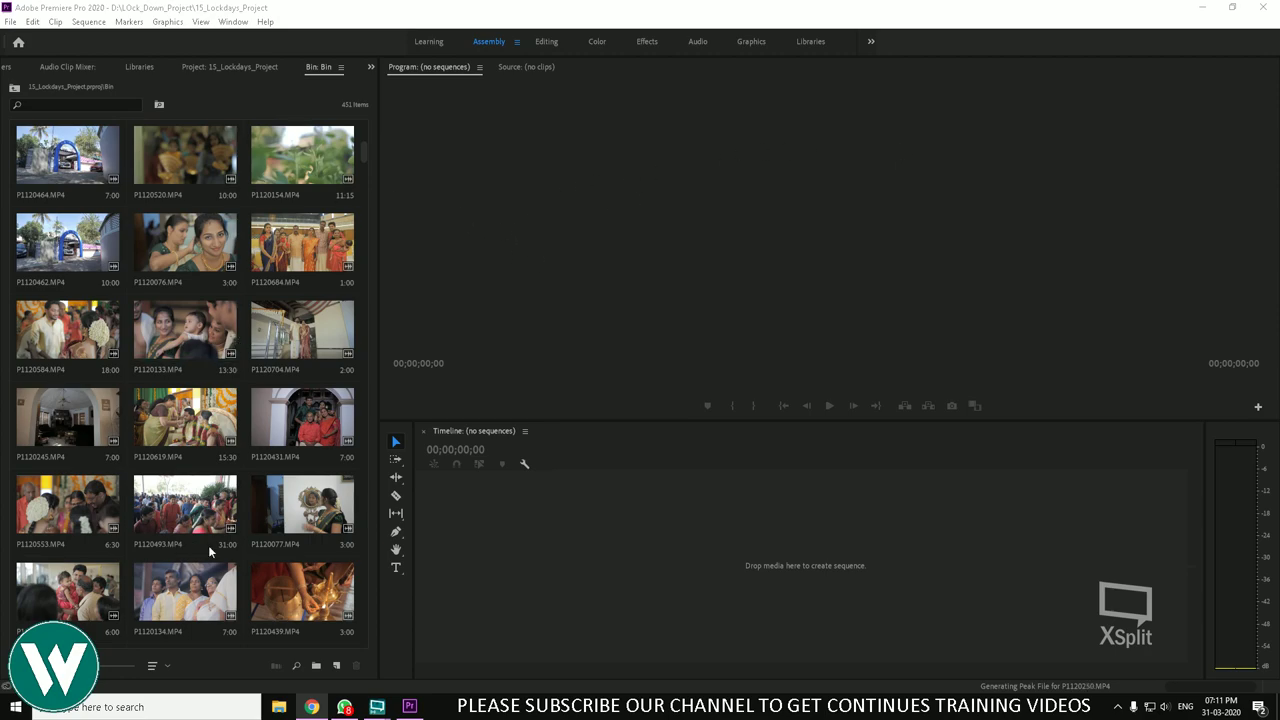
Step: Sort the bin's clips by Name and select clip P1120094.MP4
{"action": "left_click", "coordinate": [166, 667]}
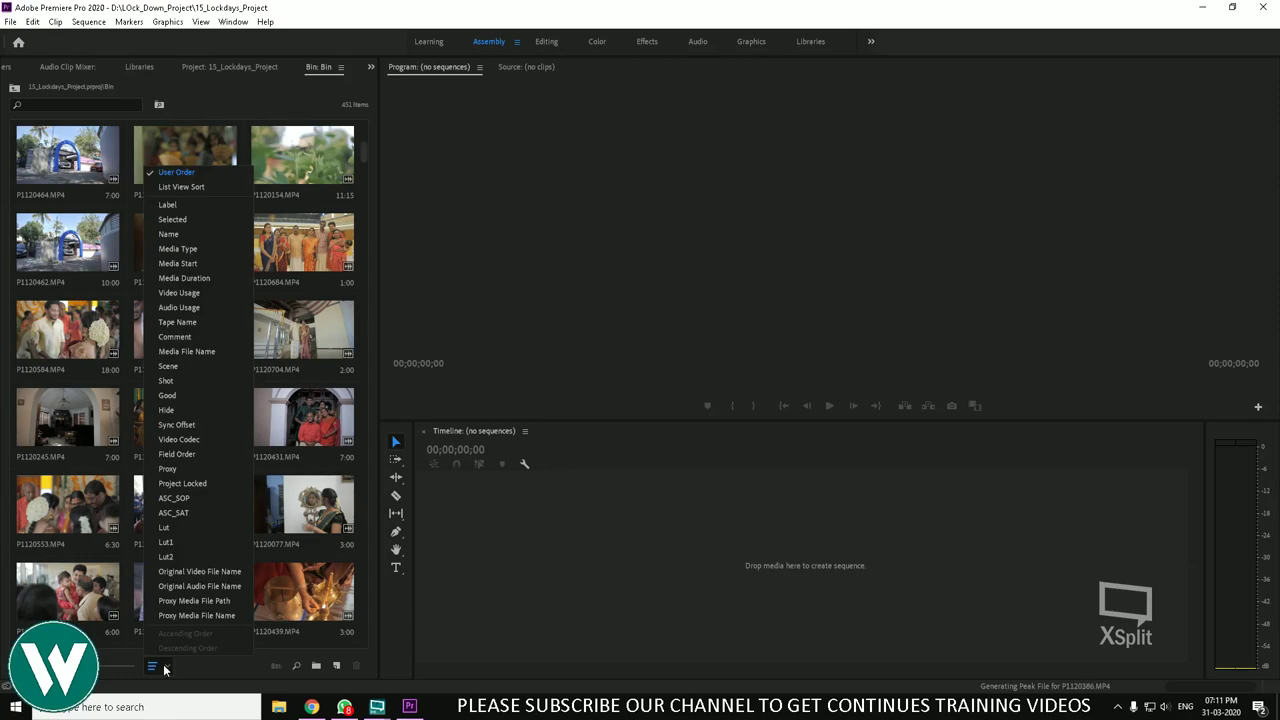
{"action": "left_click", "coordinate": [167, 234]}
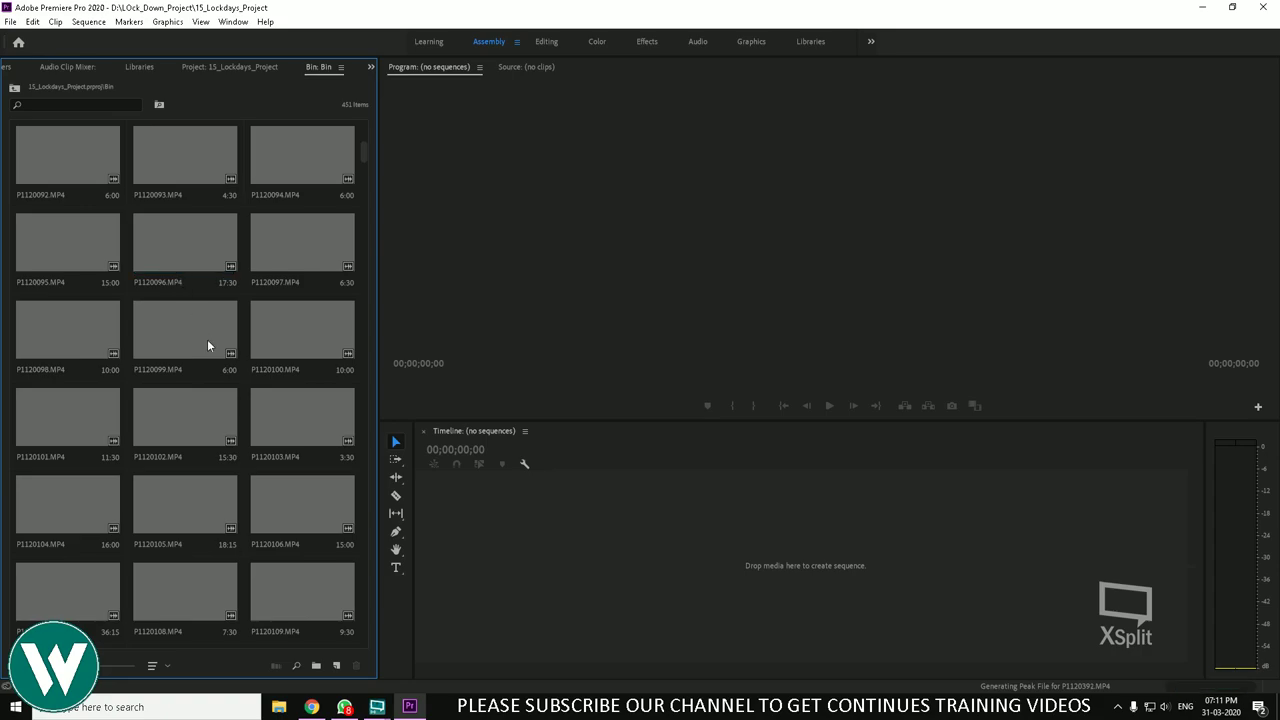
{"action": "left_click", "coordinate": [266, 164]}
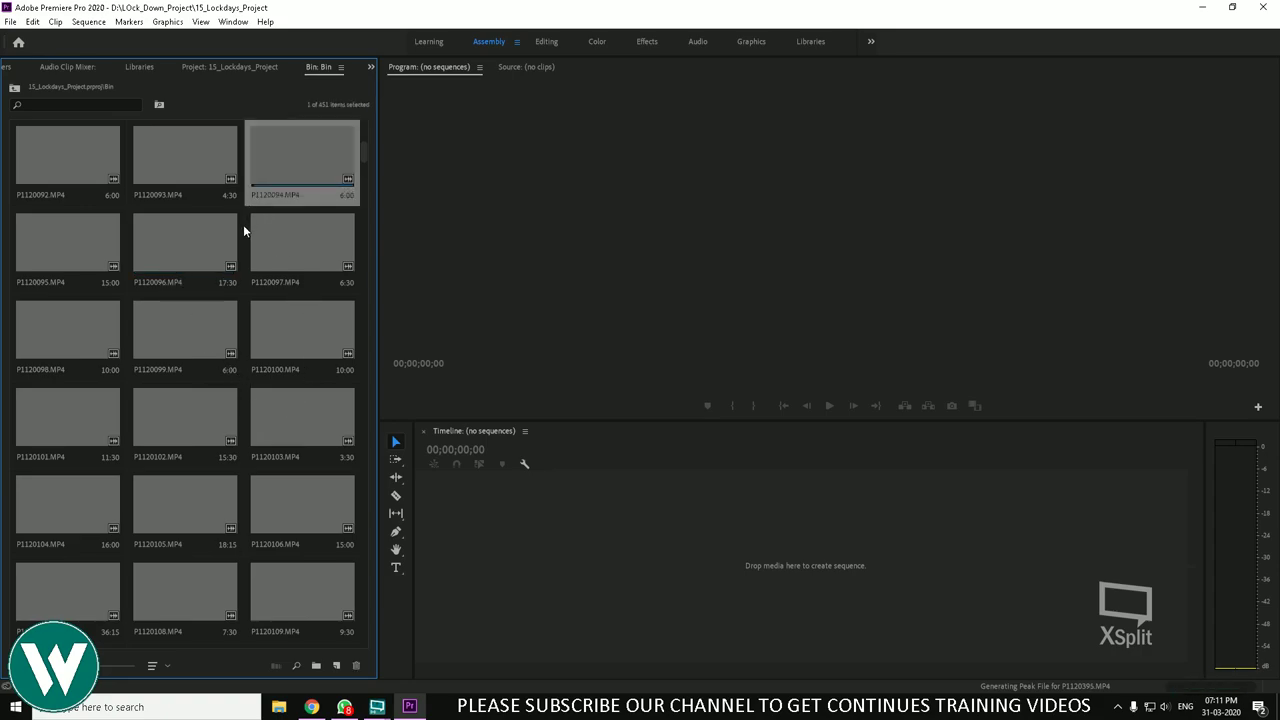
{"action": "scroll", "coordinate": [243, 224], "scroll_direction": "up", "scroll_amount": 1}
{"action": "scroll", "coordinate": [243, 233], "scroll_direction": "up", "scroll_amount": 2}
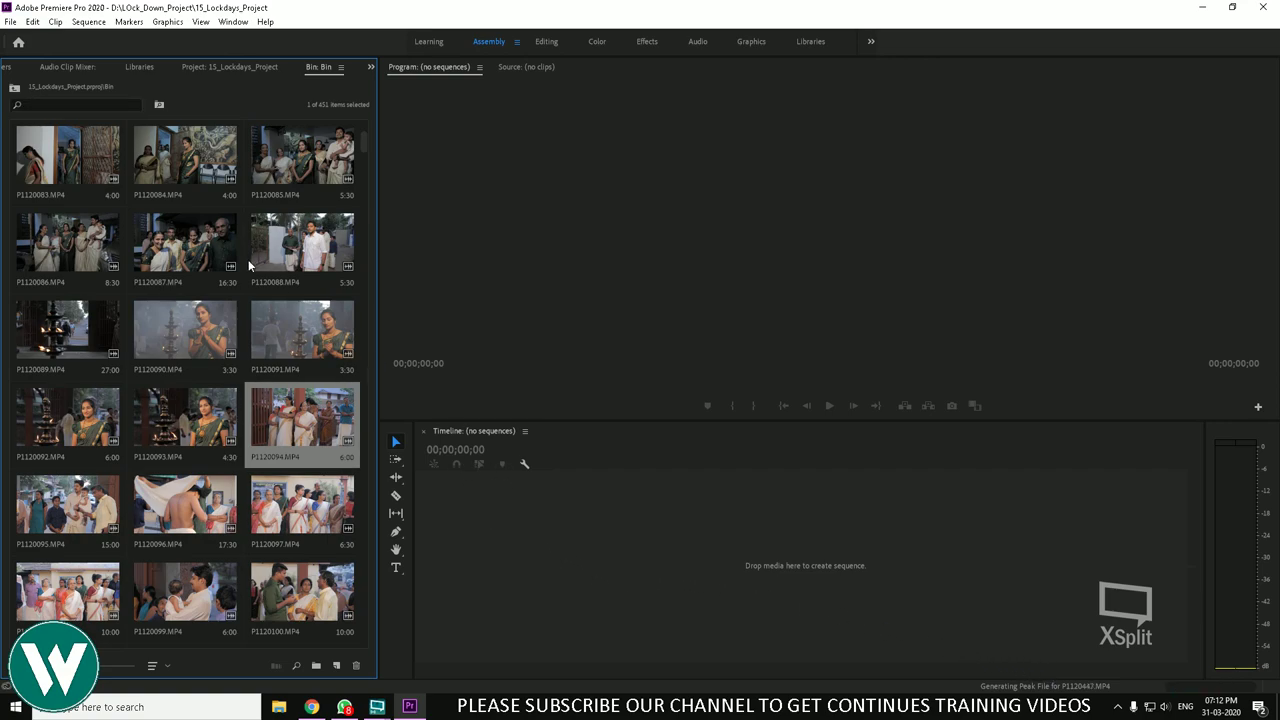
Step: Open Edit > Preferences > General and leave the When Opening a Project option unchanged
{"action": "left_click", "coordinate": [33, 22]}
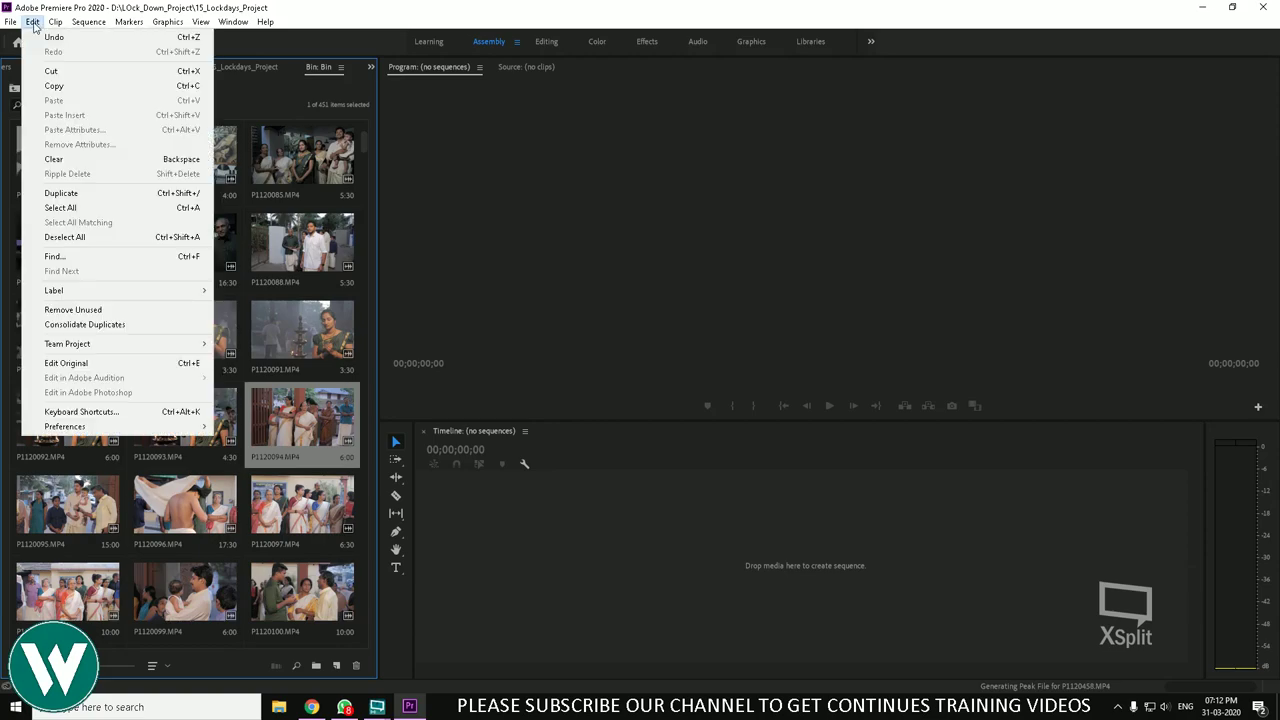
{"action": "mouse_move", "coordinate": [155, 427]}
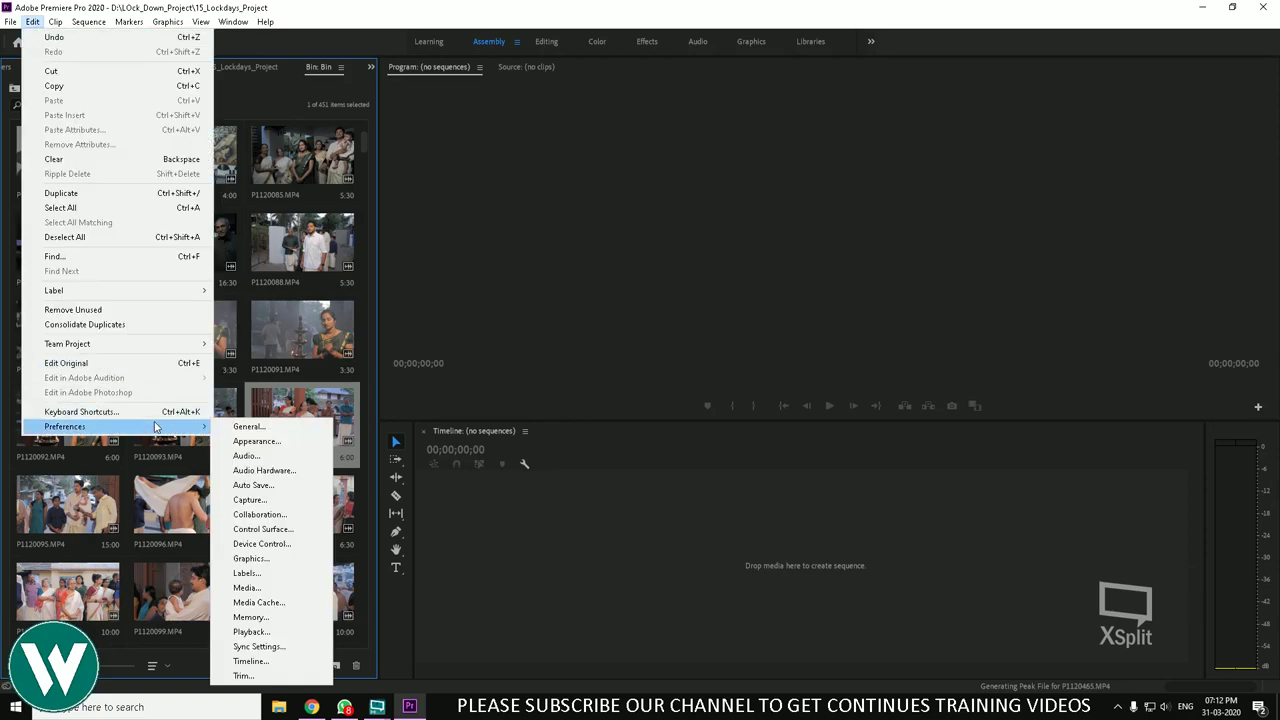
{"action": "left_click", "coordinate": [240, 425]}
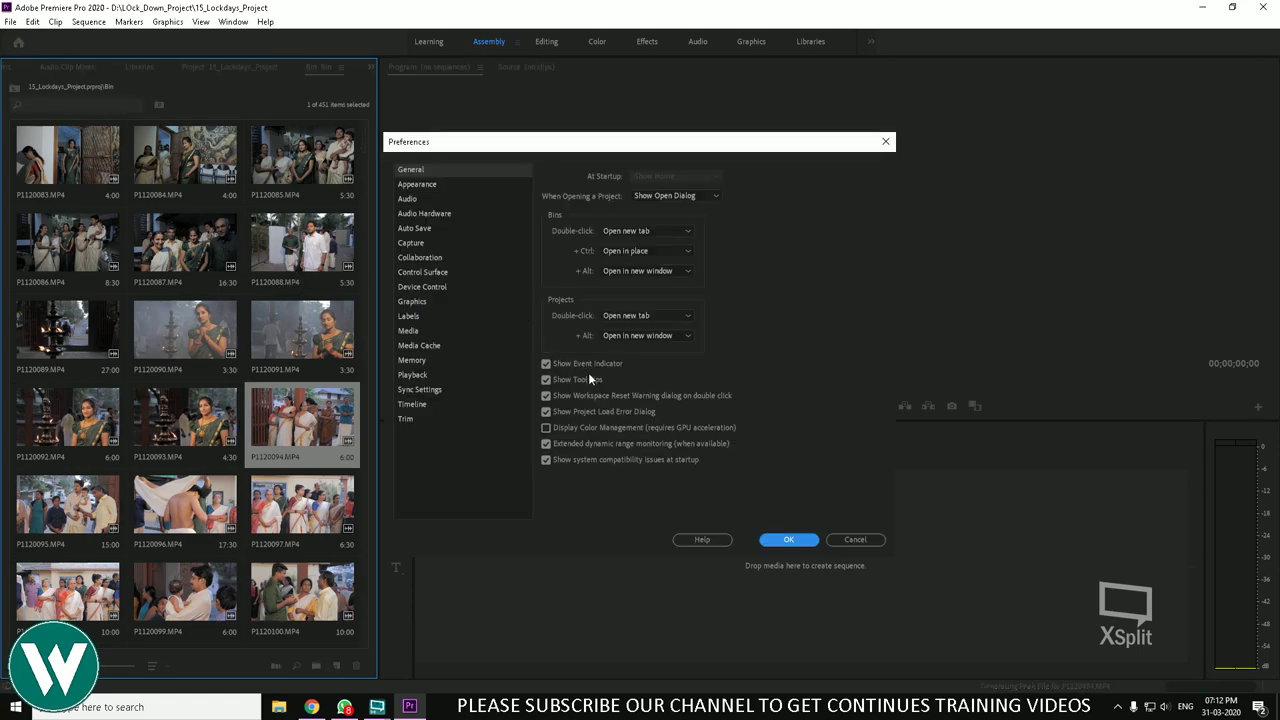
{"action": "left_click", "coordinate": [697, 196]}
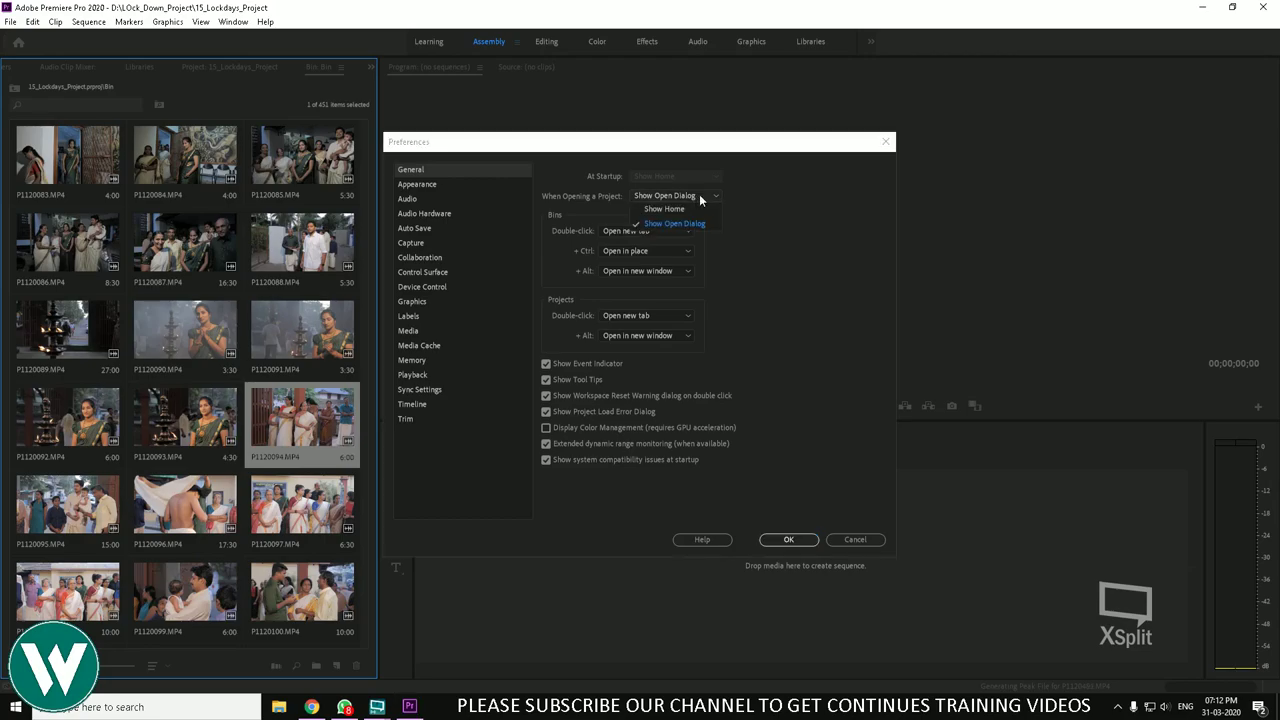
{"action": "left_click", "coordinate": [700, 197]}
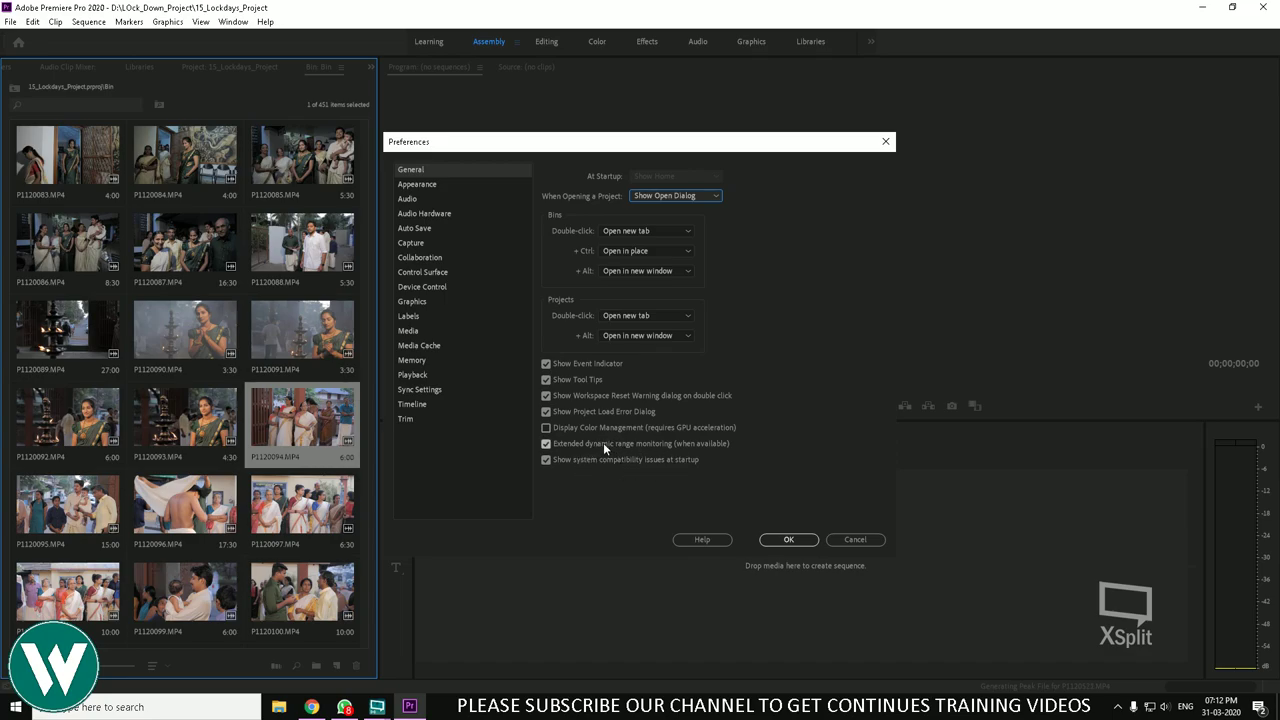
Step: Try the Appearance brightness slider, then enable Render audio when rendering video
{"action": "left_click", "coordinate": [422, 185]}
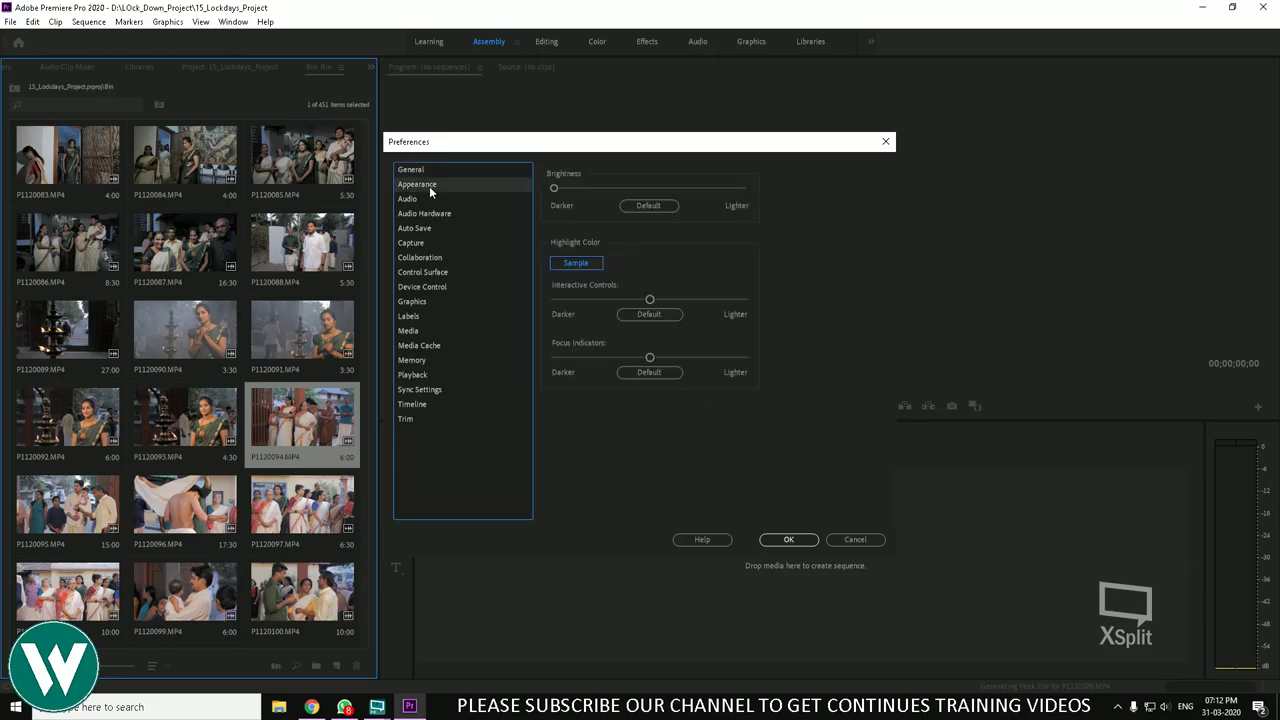
{"action": "mouse_move", "coordinate": [555, 189]}
{"action": "left_mouse_down"}
{"action": "mouse_move", "coordinate": [713, 189]}
{"action": "mouse_move", "coordinate": [490, 201]}
{"action": "mouse_move", "coordinate": [723, 190]}
{"action": "mouse_move", "coordinate": [544, 188]}
{"action": "left_mouse_up"}
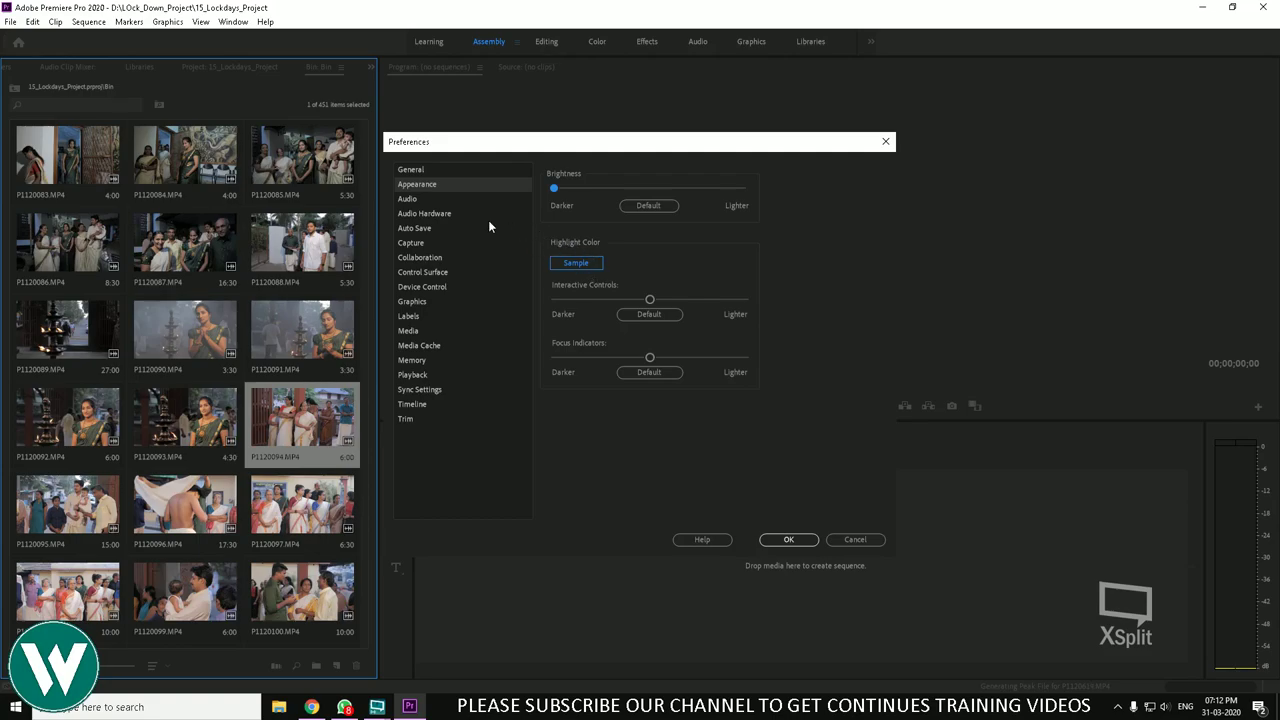
{"action": "left_click", "coordinate": [410, 200]}
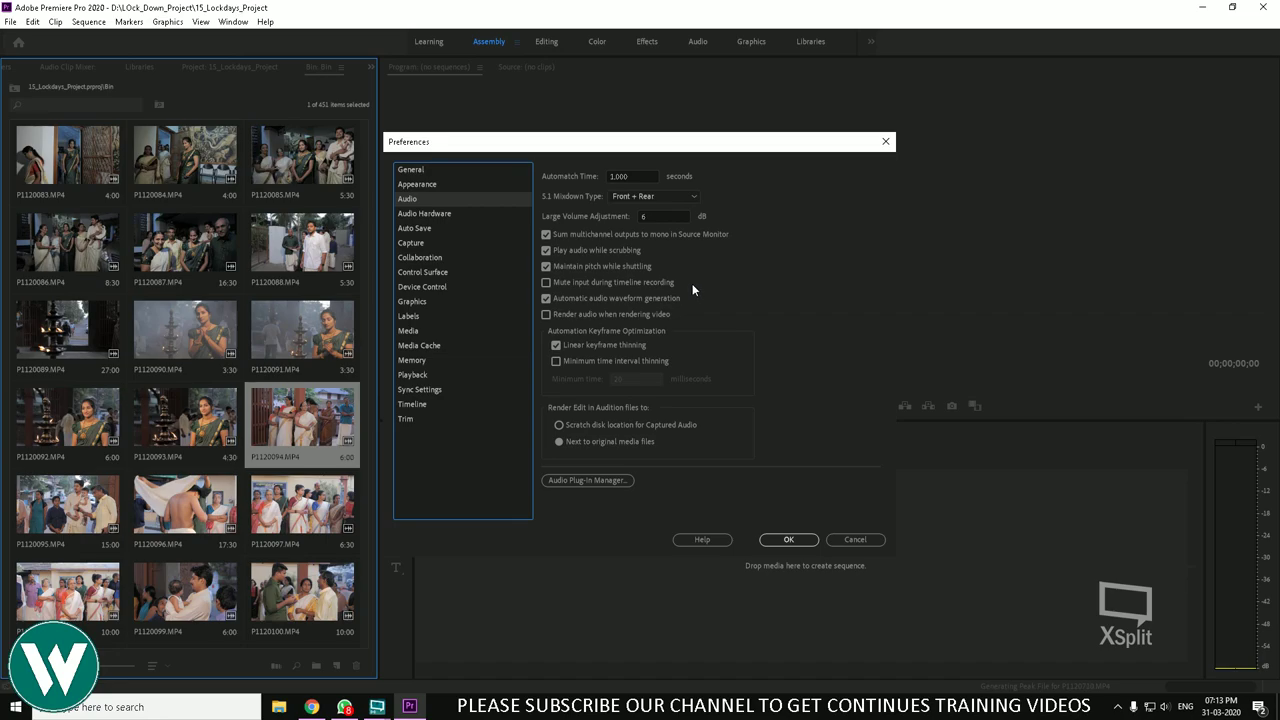
{"action": "left_click", "coordinate": [646, 312]}
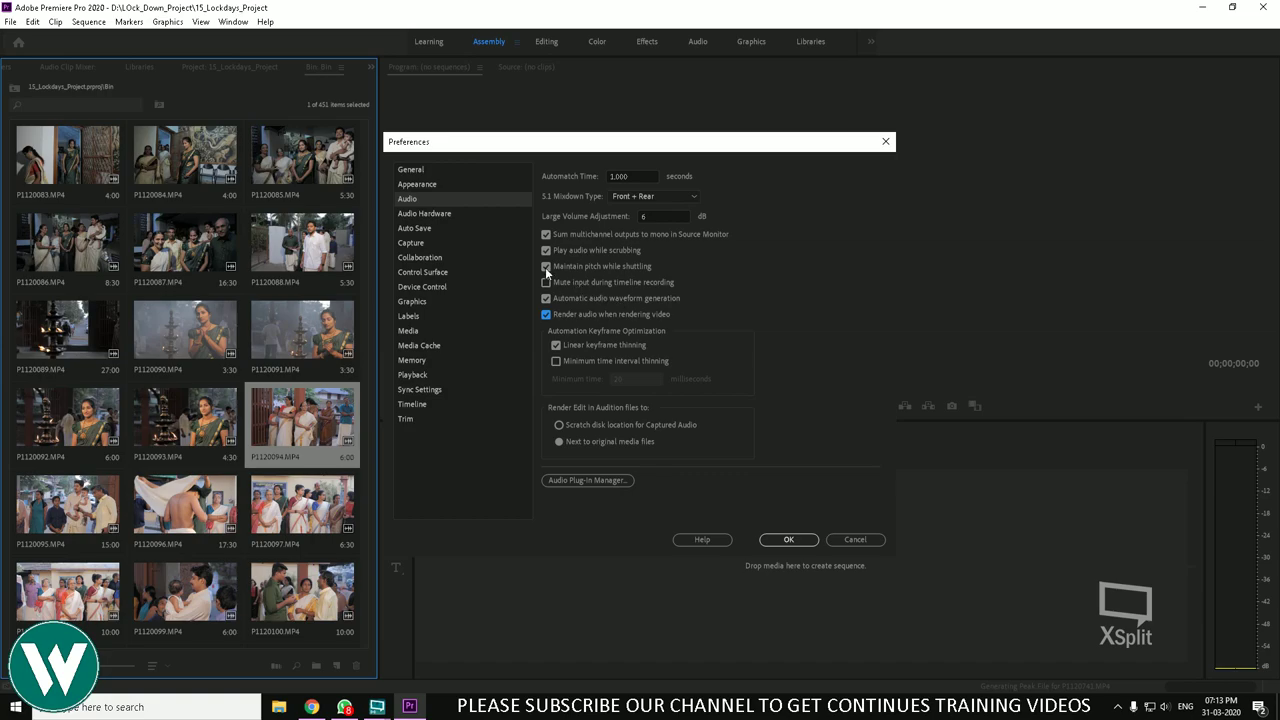
Step: Set Auto Save to every 10 minutes with a maximum of 10 project versions
{"action": "left_click", "coordinate": [460, 214]}
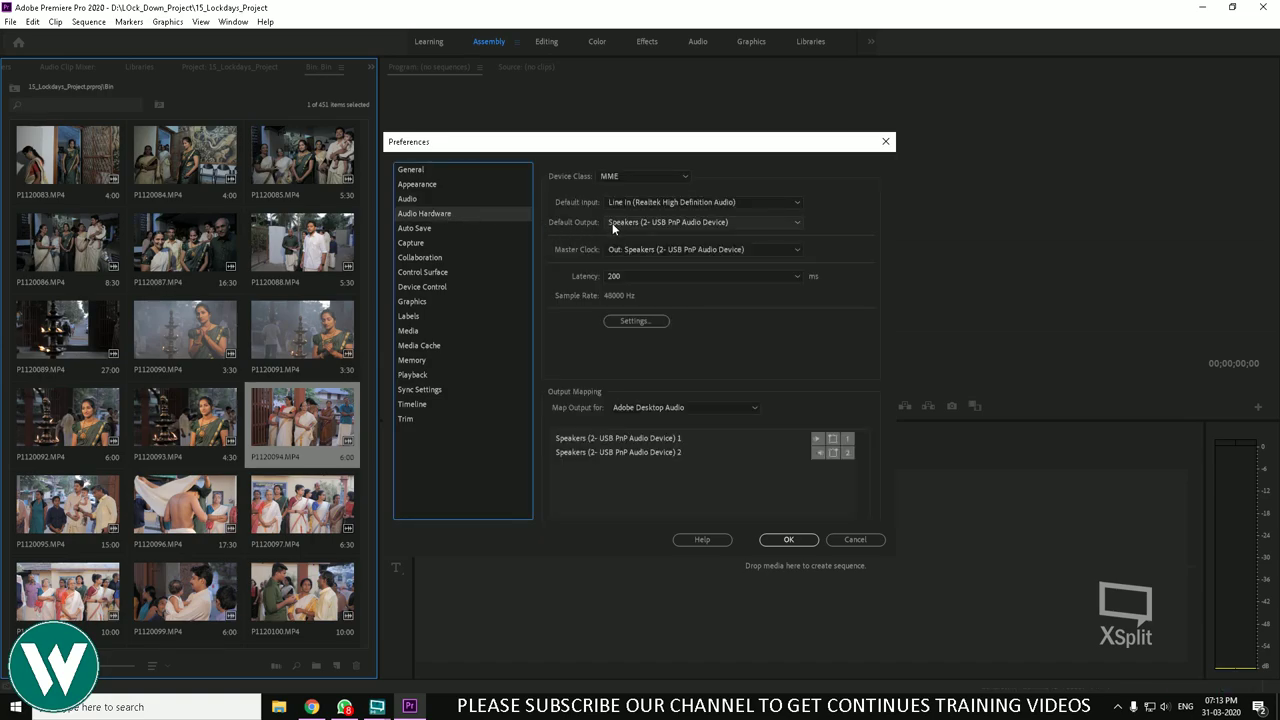
{"action": "left_click", "coordinate": [414, 228]}
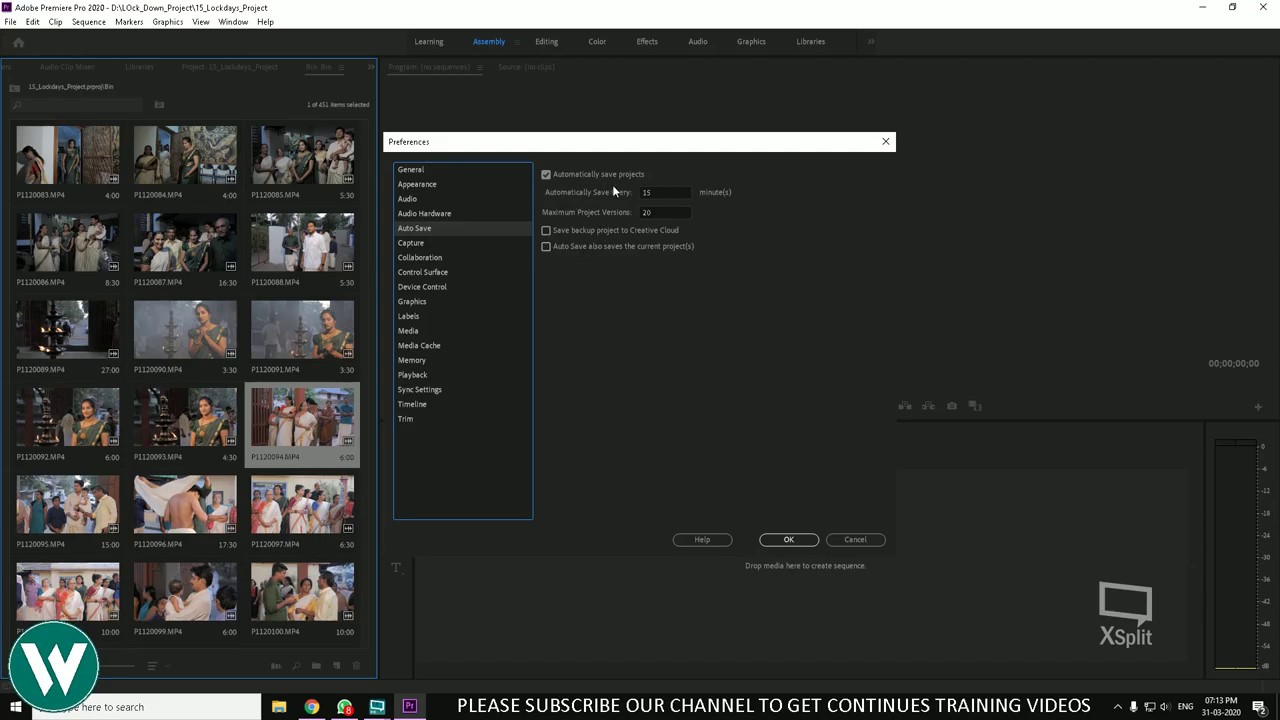
{"action": "left_click", "coordinate": [650, 192]}
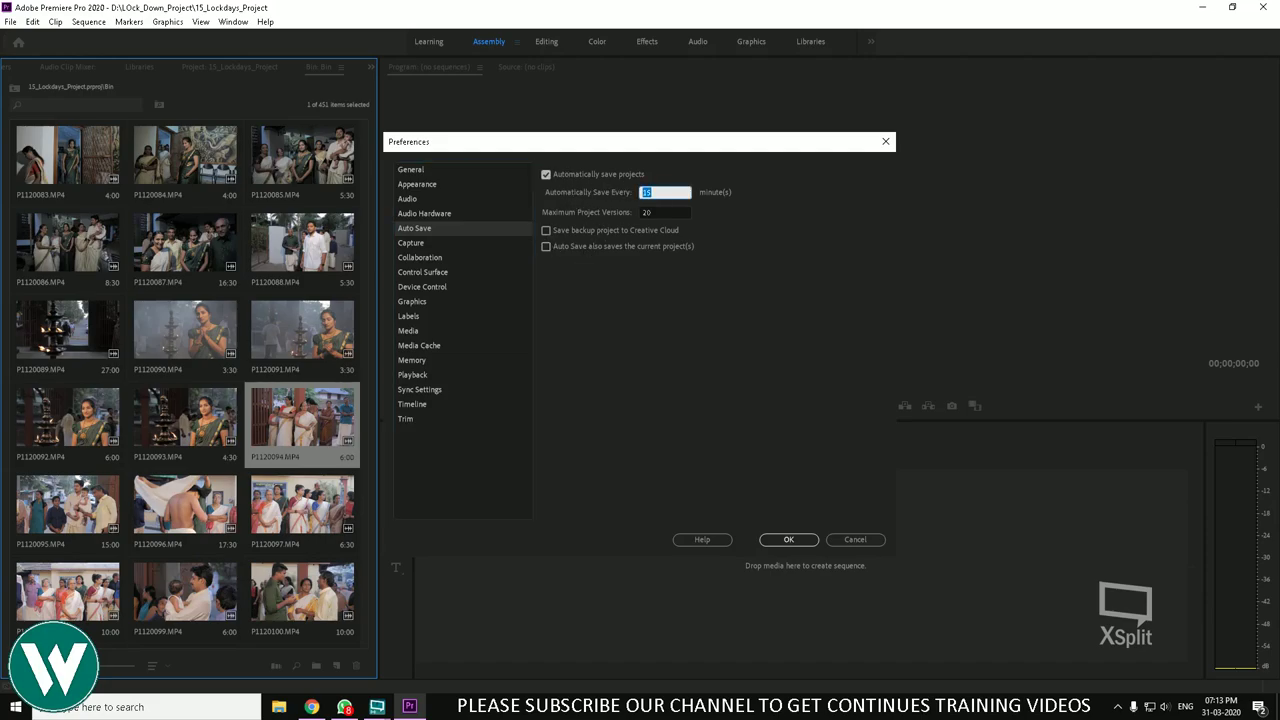
{"action": "type", "text": "10"}
{"action": "left_click", "coordinate": [649, 314]}
{"action": "left_click", "coordinate": [640, 212]}
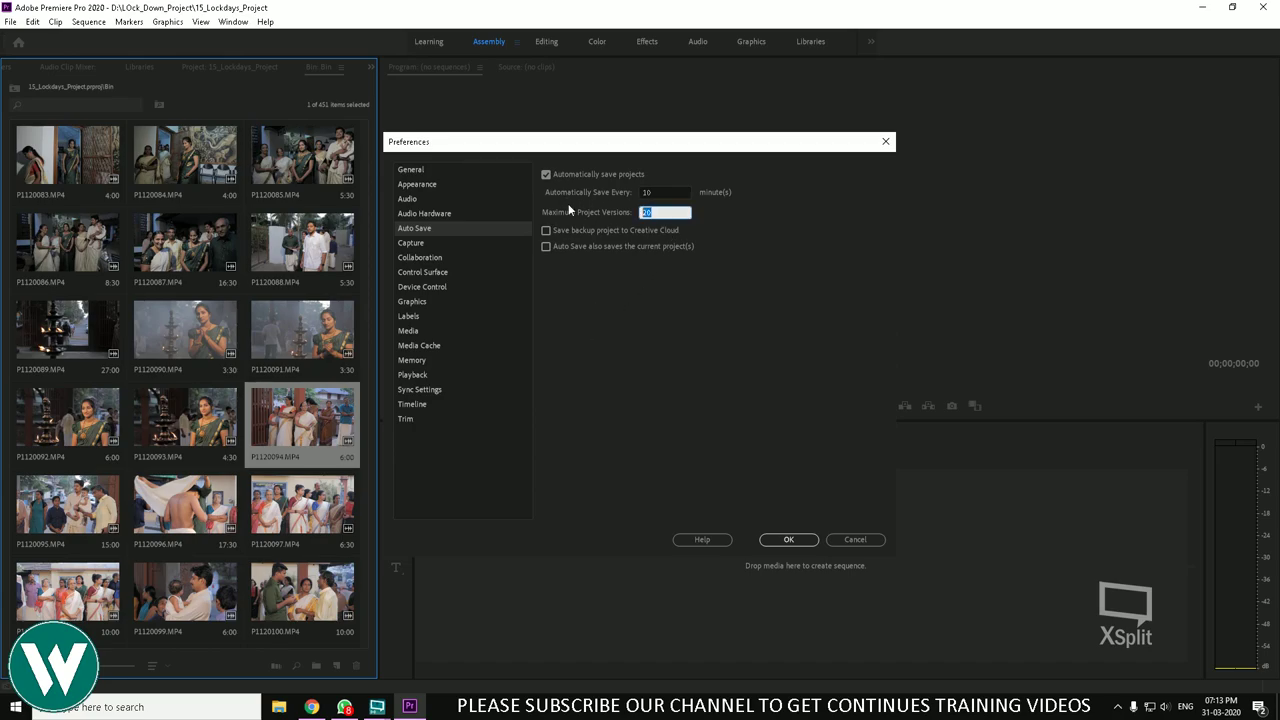
{"action": "type", "text": "10"}
{"action": "left_click", "coordinate": [638, 314]}
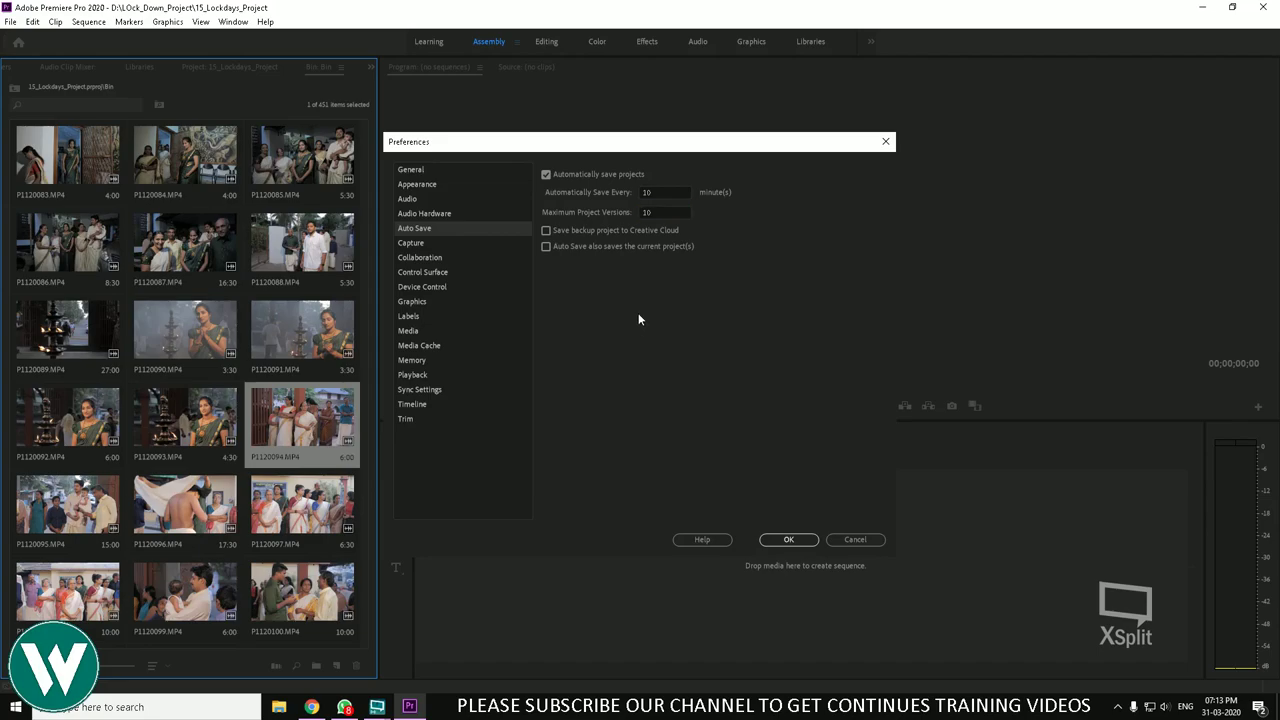
{"action": "left_click", "coordinate": [444, 244]}
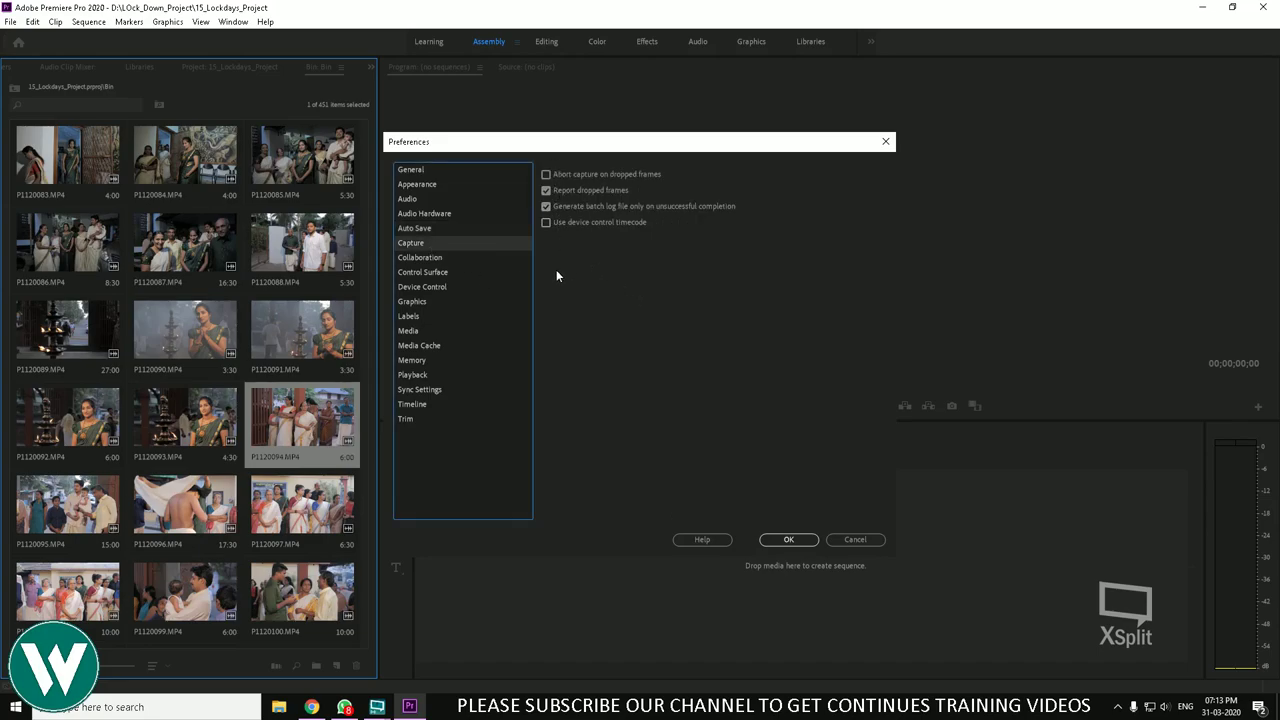
Step: Browse Collaboration, Control Surface (cancelling an Add), Device Control, Graphics and Labels preferences
{"action": "left_click", "coordinate": [418, 257]}
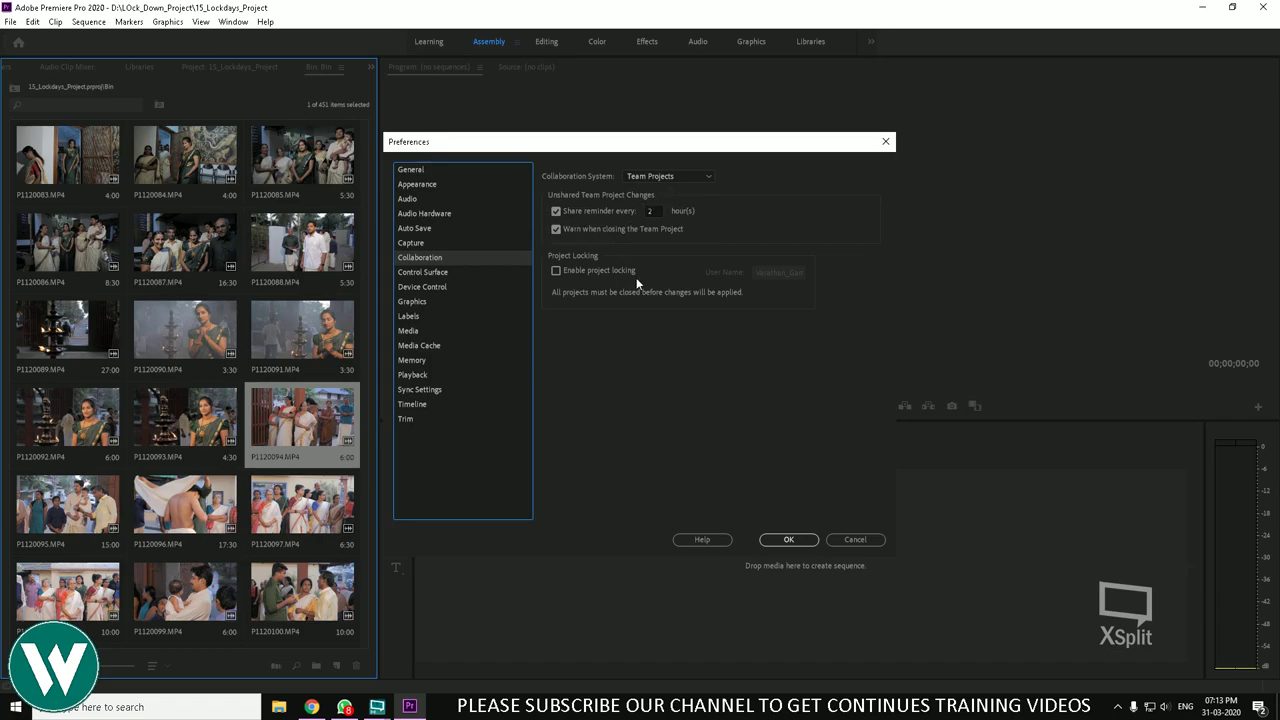
{"action": "left_click", "coordinate": [435, 272]}
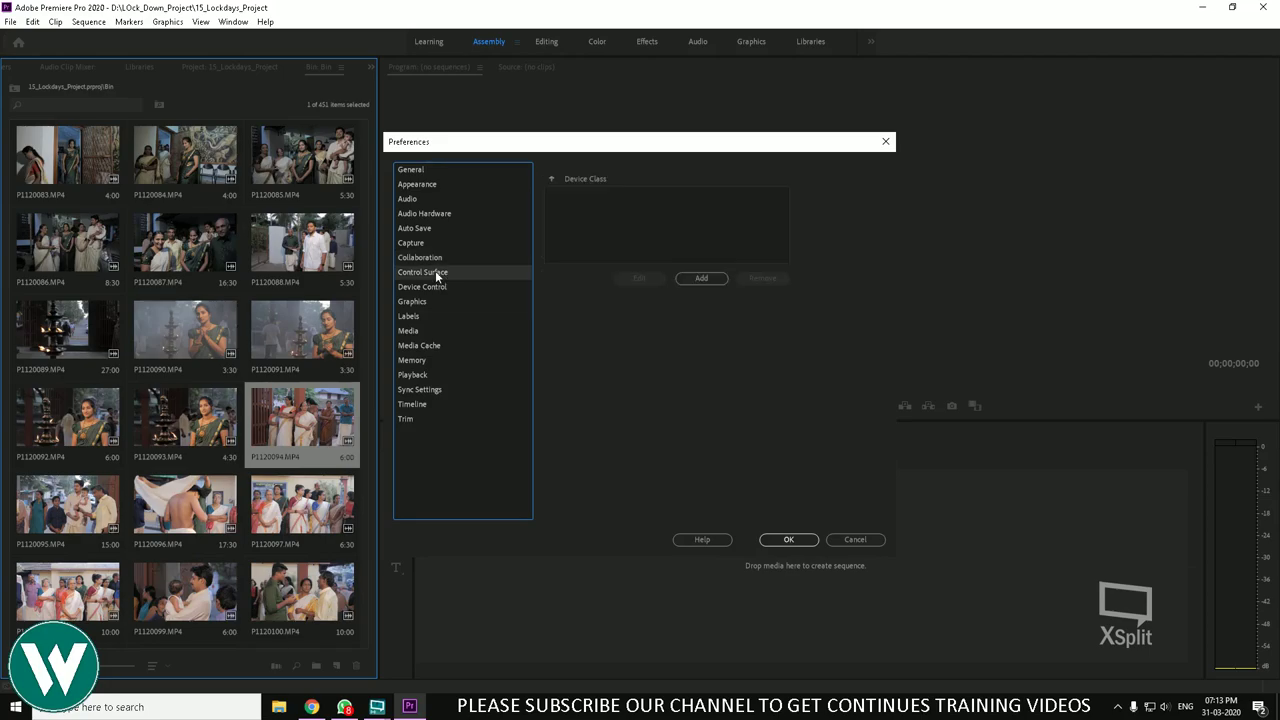
{"action": "left_click", "coordinate": [693, 277]}
{"action": "left_click", "coordinate": [654, 318]}
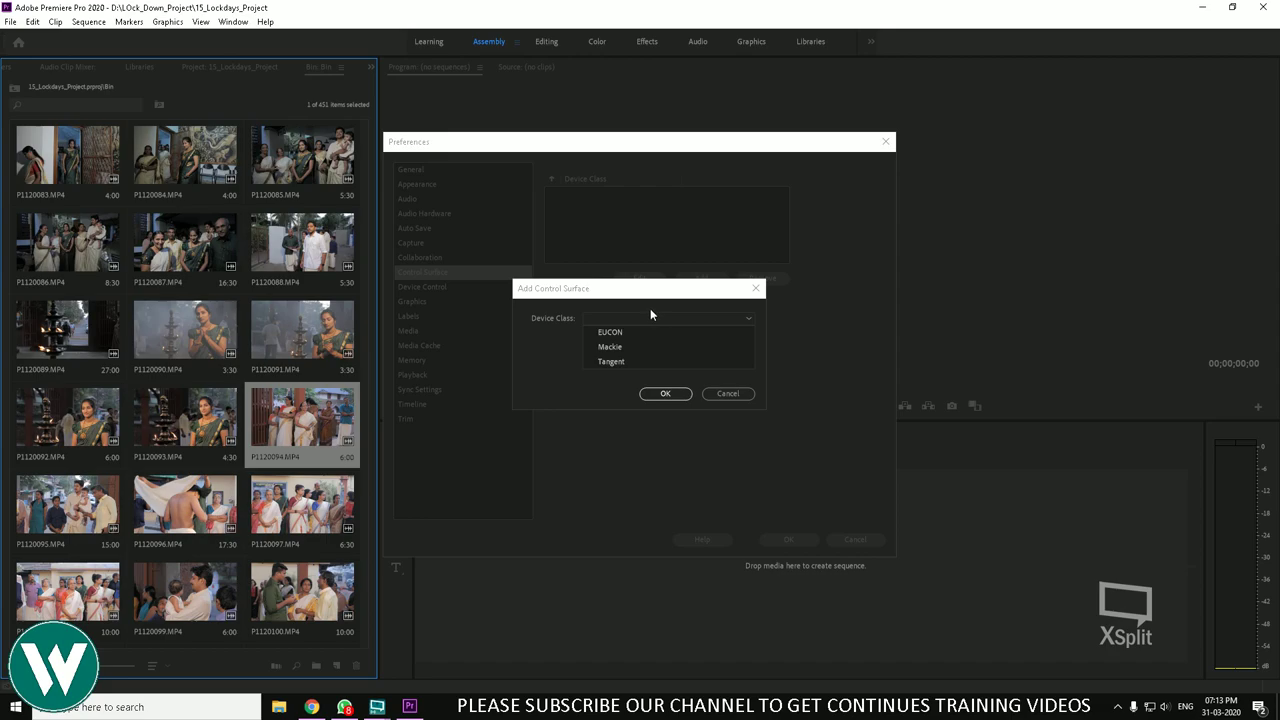
{"action": "left_click", "coordinate": [612, 381]}
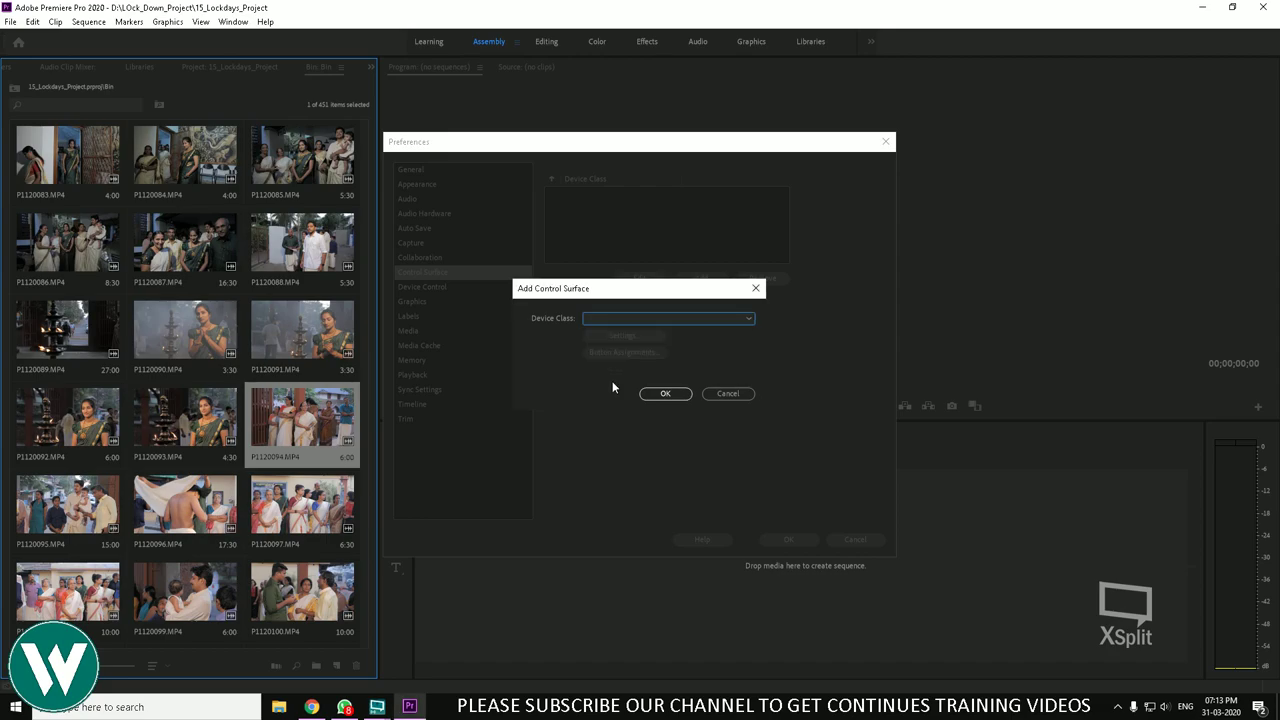
{"action": "left_click", "coordinate": [727, 396]}
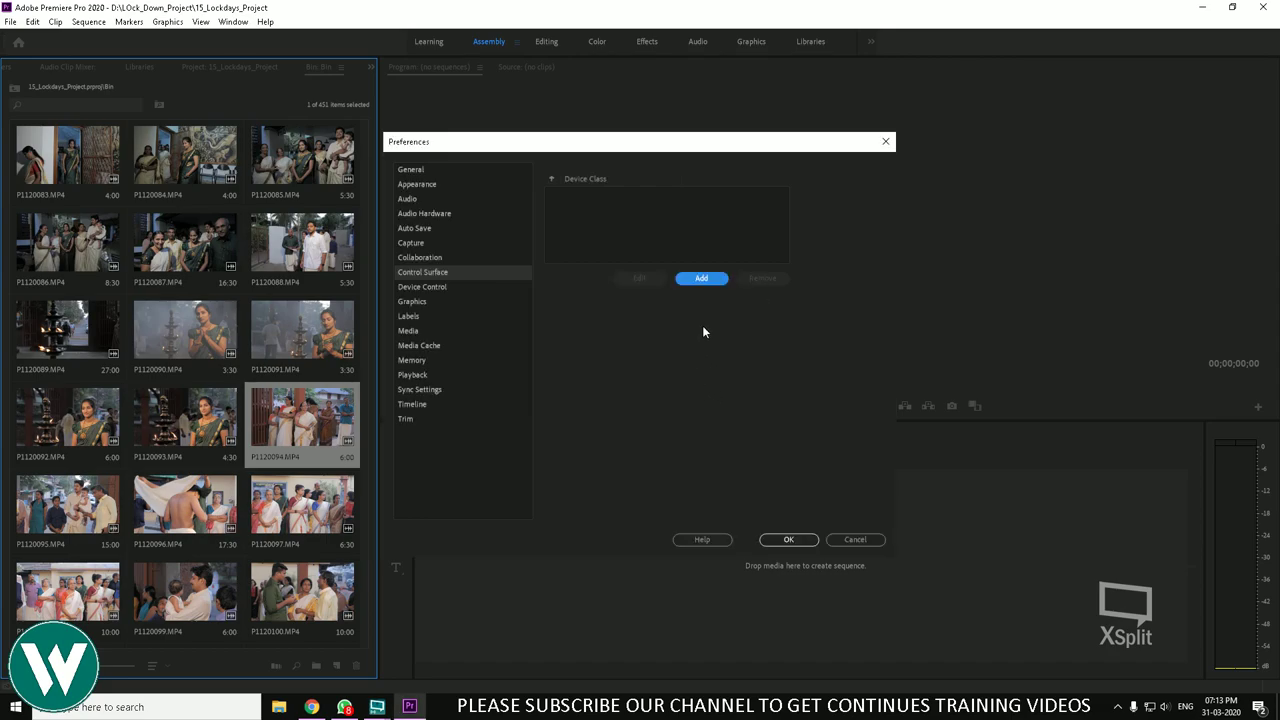
{"action": "left_click", "coordinate": [444, 287]}
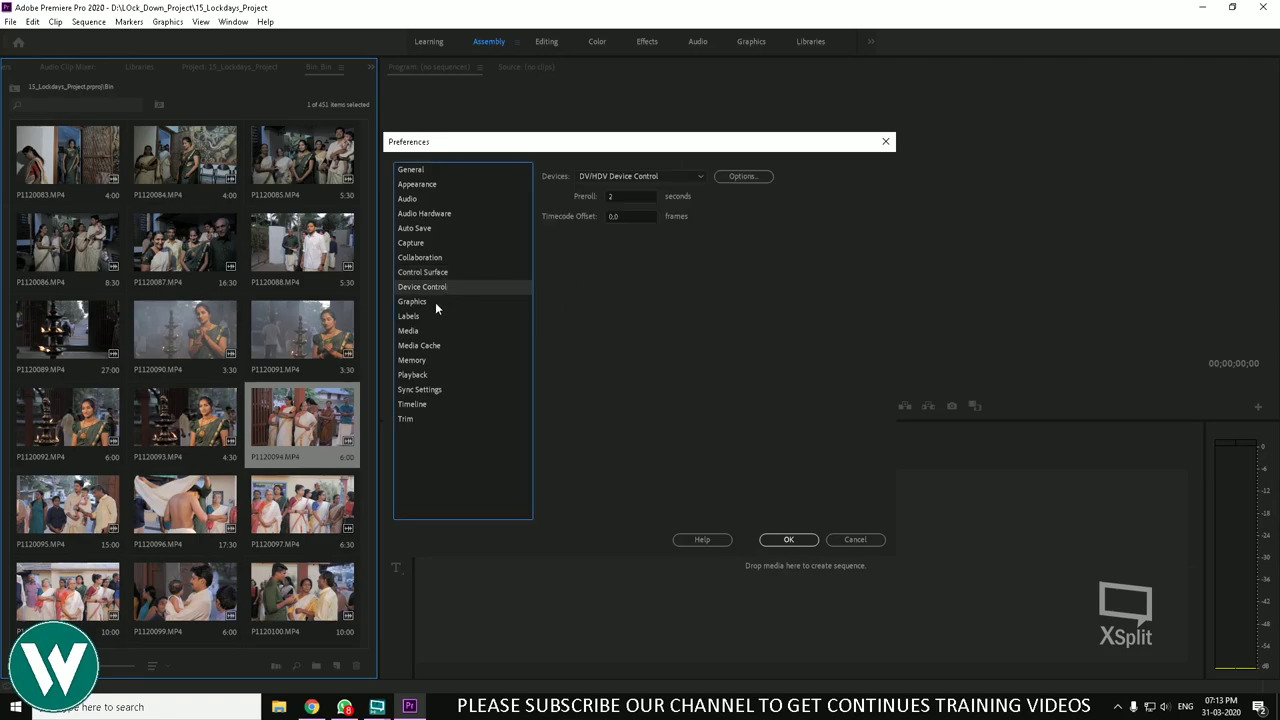
{"action": "left_click", "coordinate": [447, 303]}
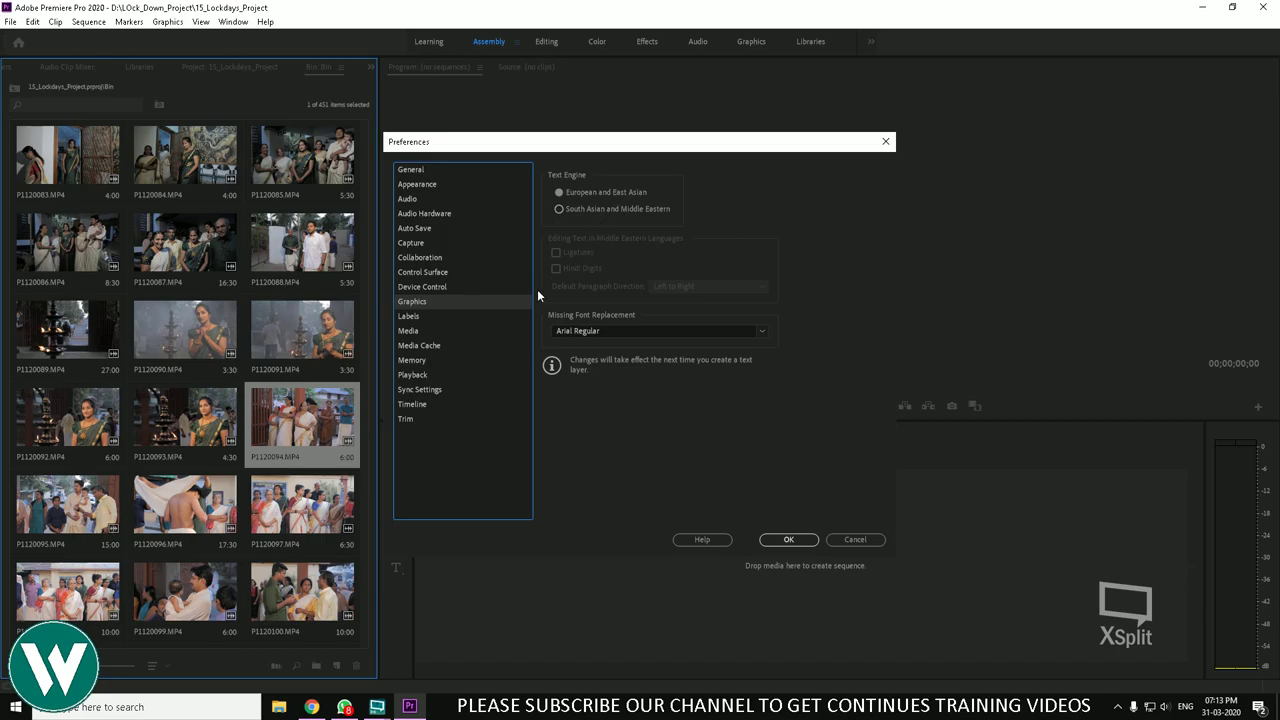
{"action": "left_click", "coordinate": [415, 316]}
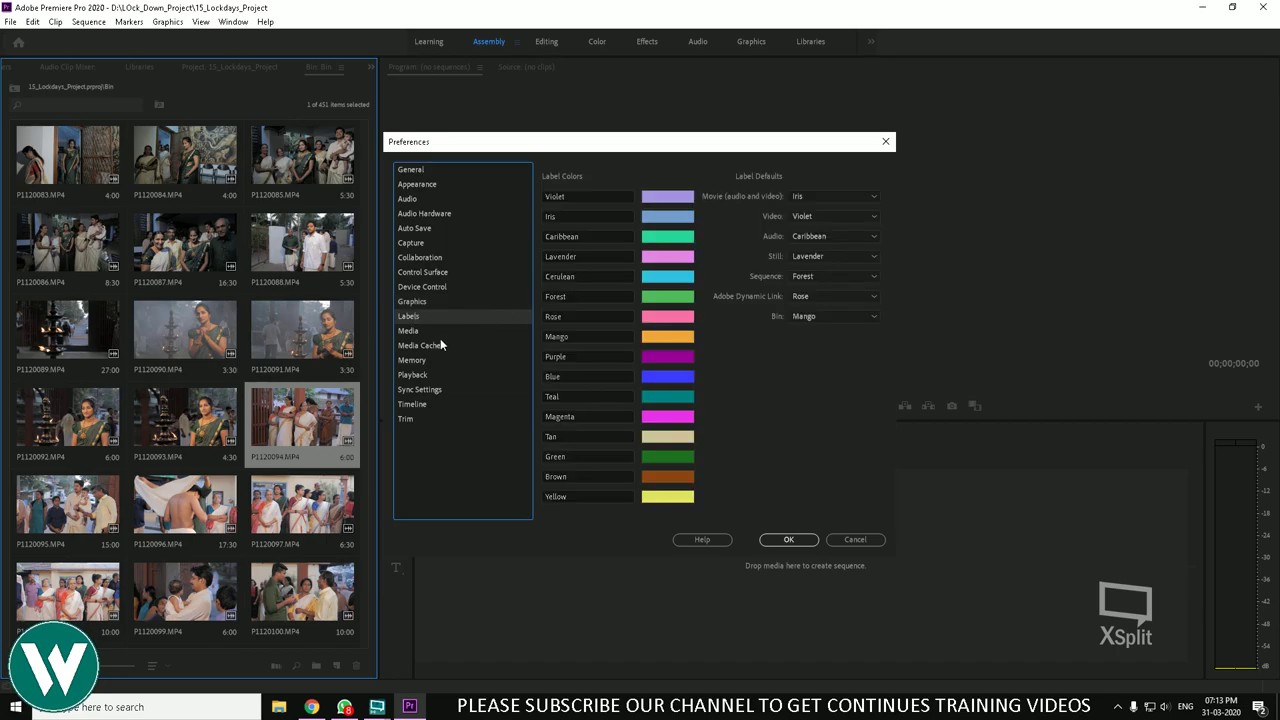
Step: View the Media preferences, then the Media Cache page
{"action": "left_click", "coordinate": [435, 333]}
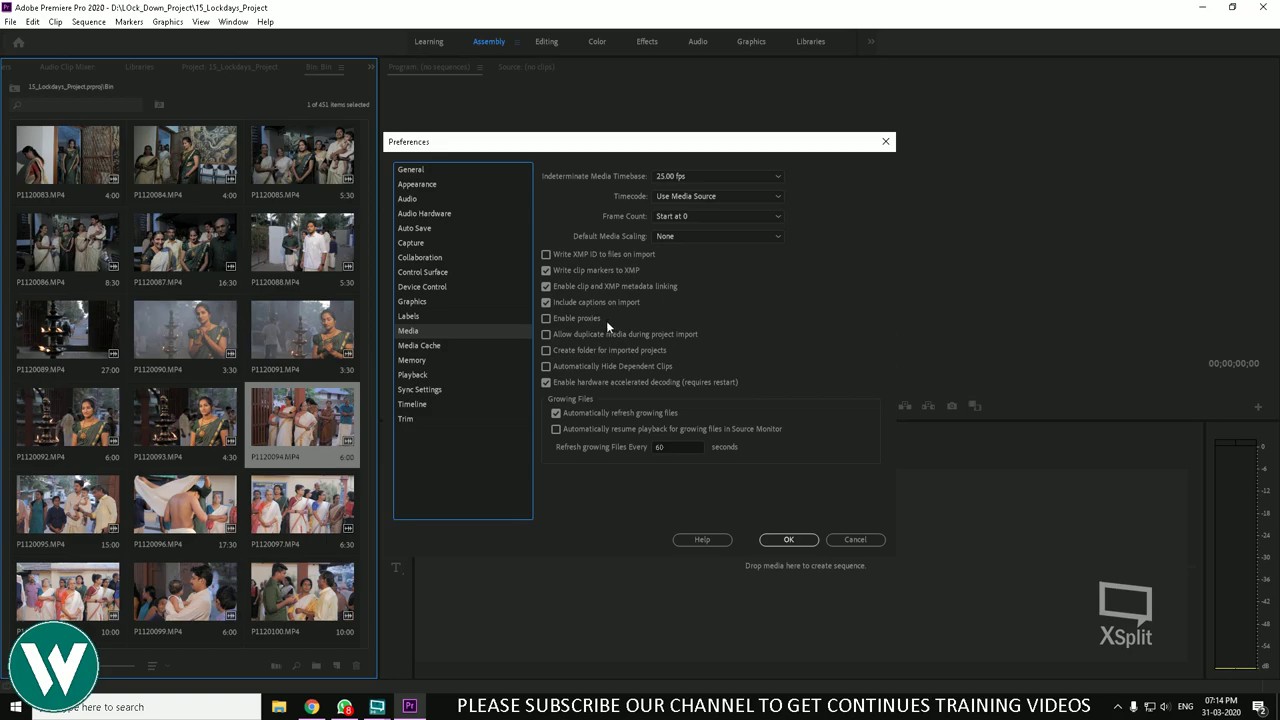
{"action": "left_click", "coordinate": [420, 345]}
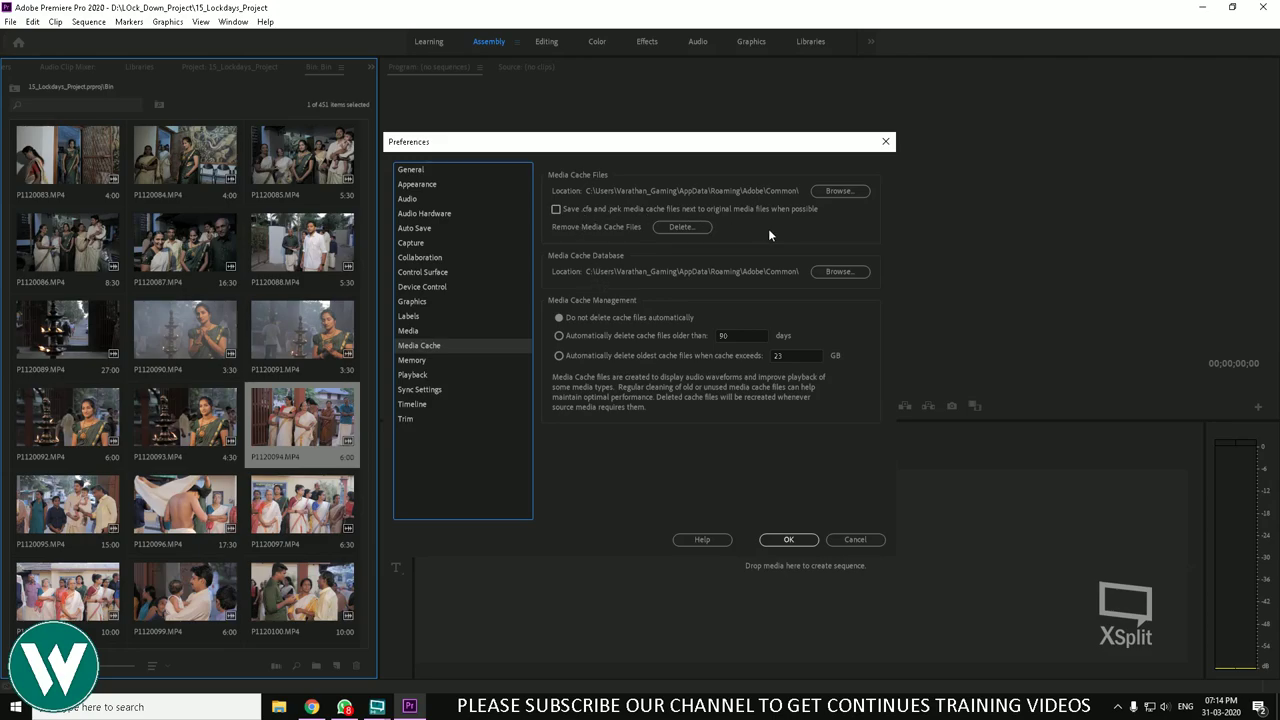
Step: Leave Enable Mercury Transmit unchecked on the Playback preferences page
{"action": "left_click", "coordinate": [419, 362]}
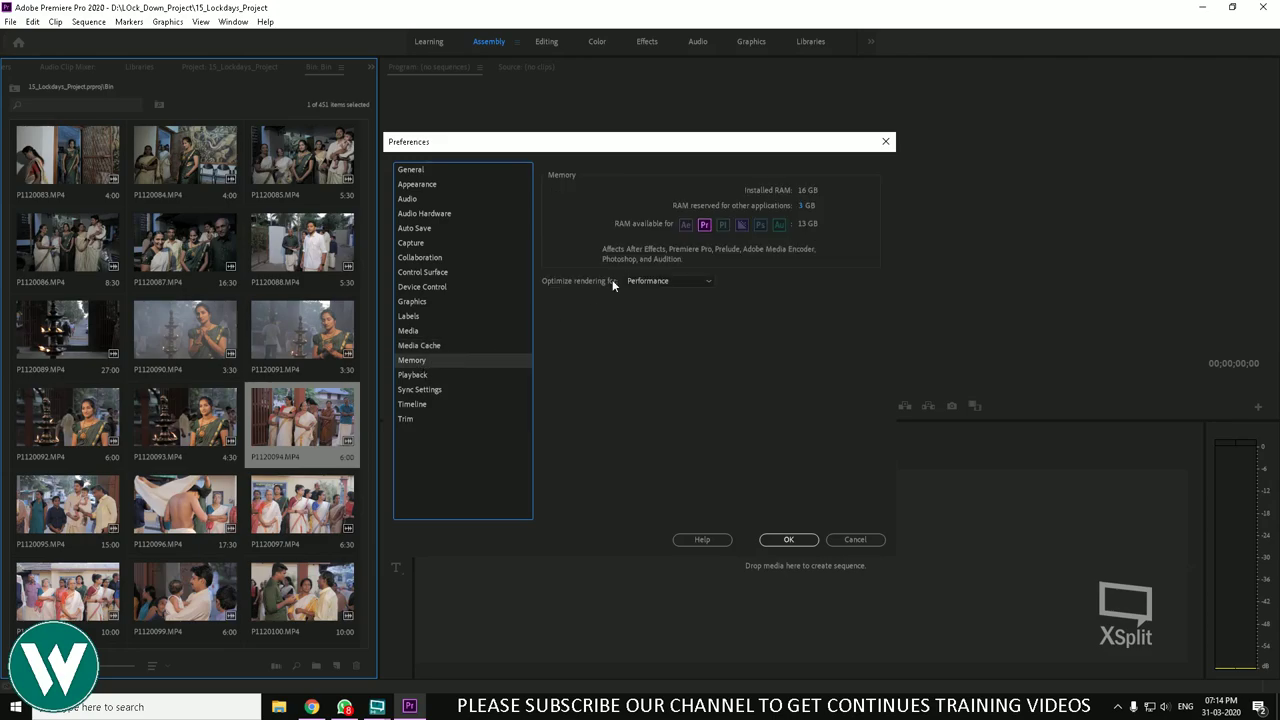
{"action": "left_click", "coordinate": [432, 373]}
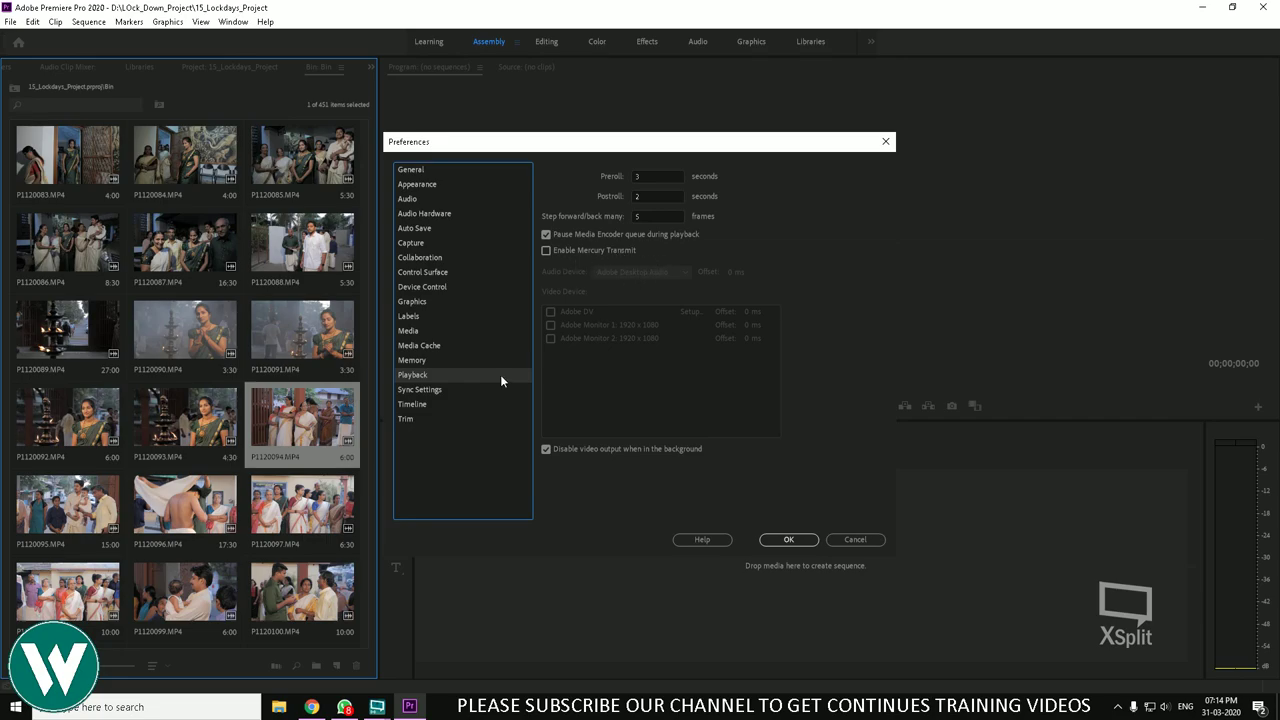
{"action": "left_click", "coordinate": [546, 251]}
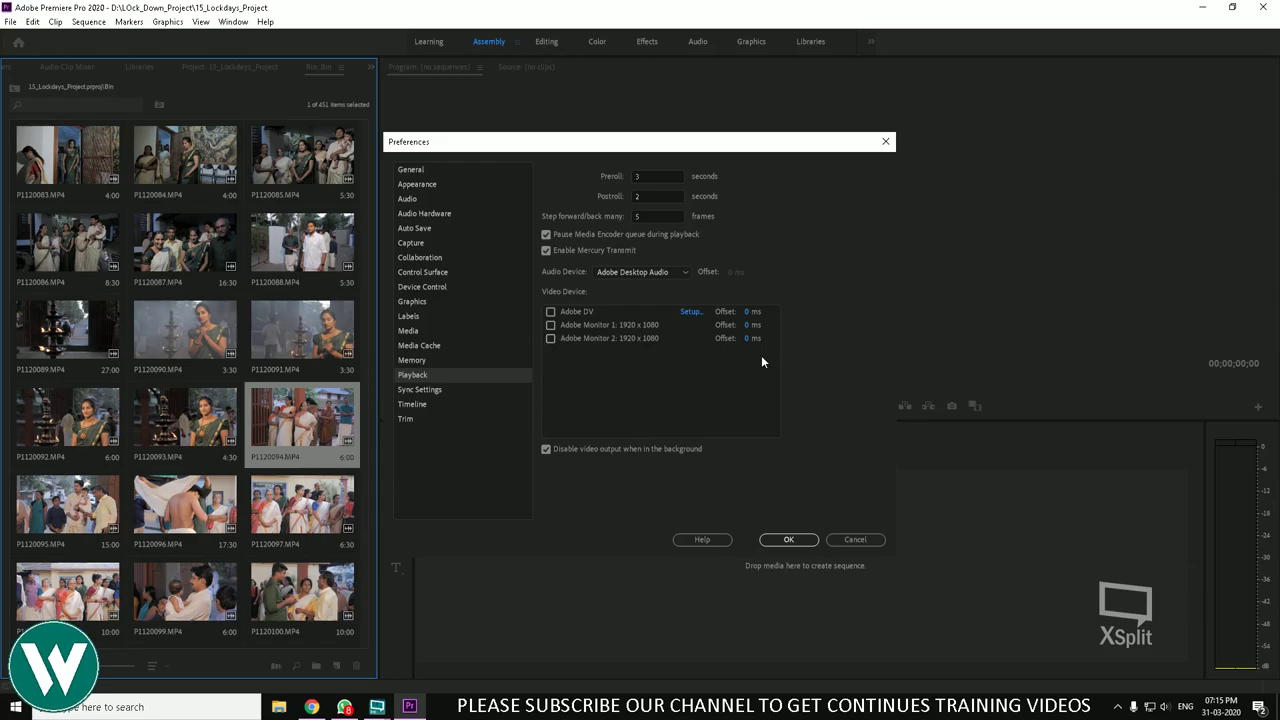
{"action": "left_click", "coordinate": [546, 251]}
{"action": "left_click", "coordinate": [431, 387]}
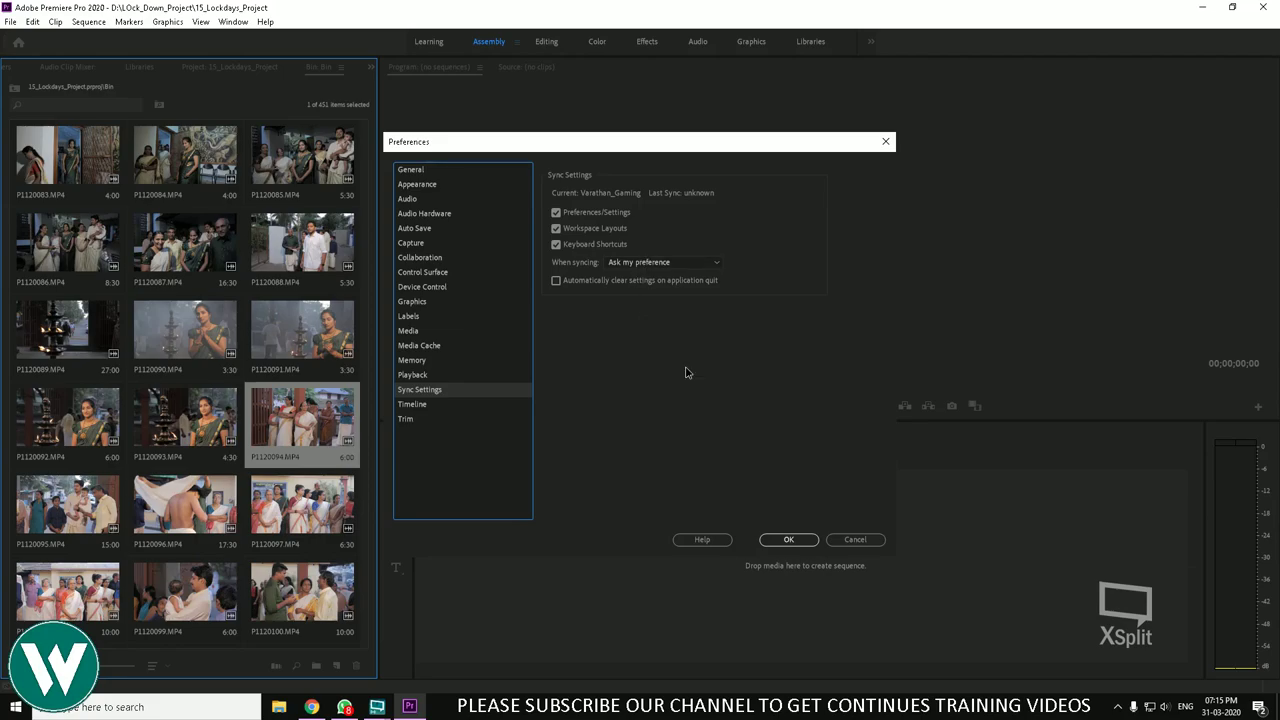
Step: Review the Timeline and Trim pages, then General through Collaboration preferences
{"action": "left_click", "coordinate": [463, 403]}
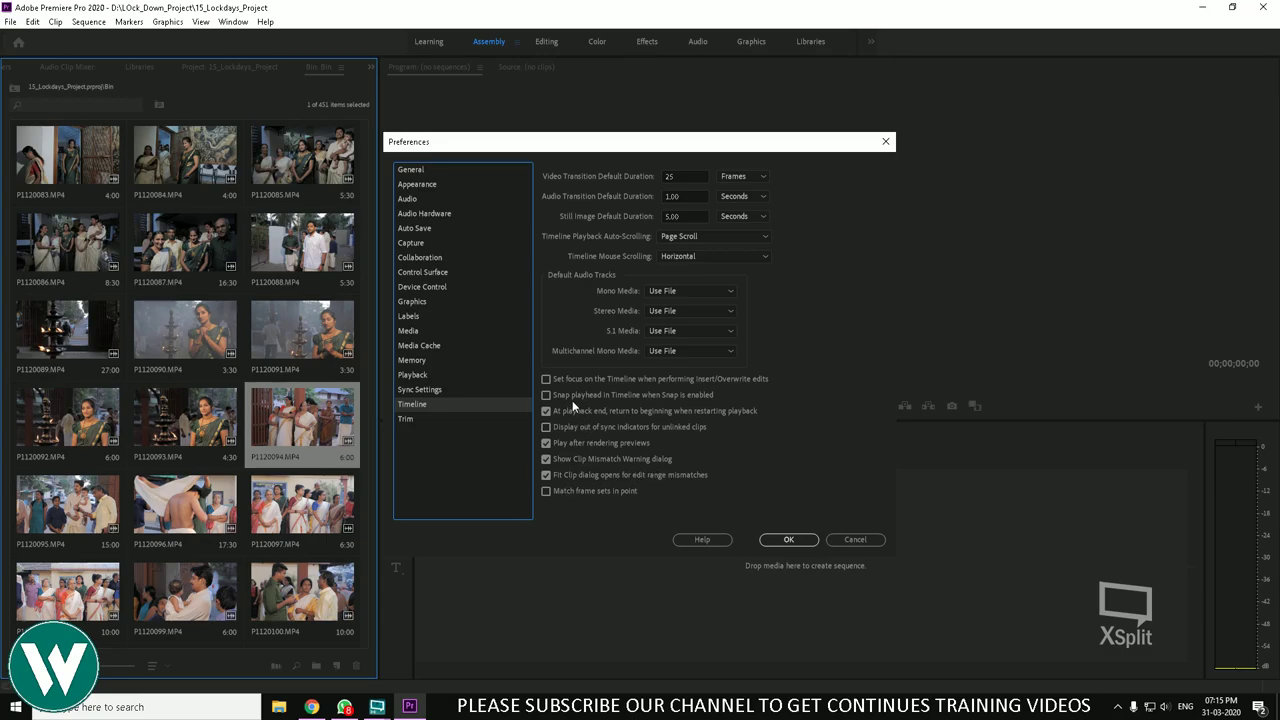
{"action": "left_click", "coordinate": [425, 420]}
{"action": "left_click", "coordinate": [452, 405]}
{"action": "left_click", "coordinate": [412, 170]}
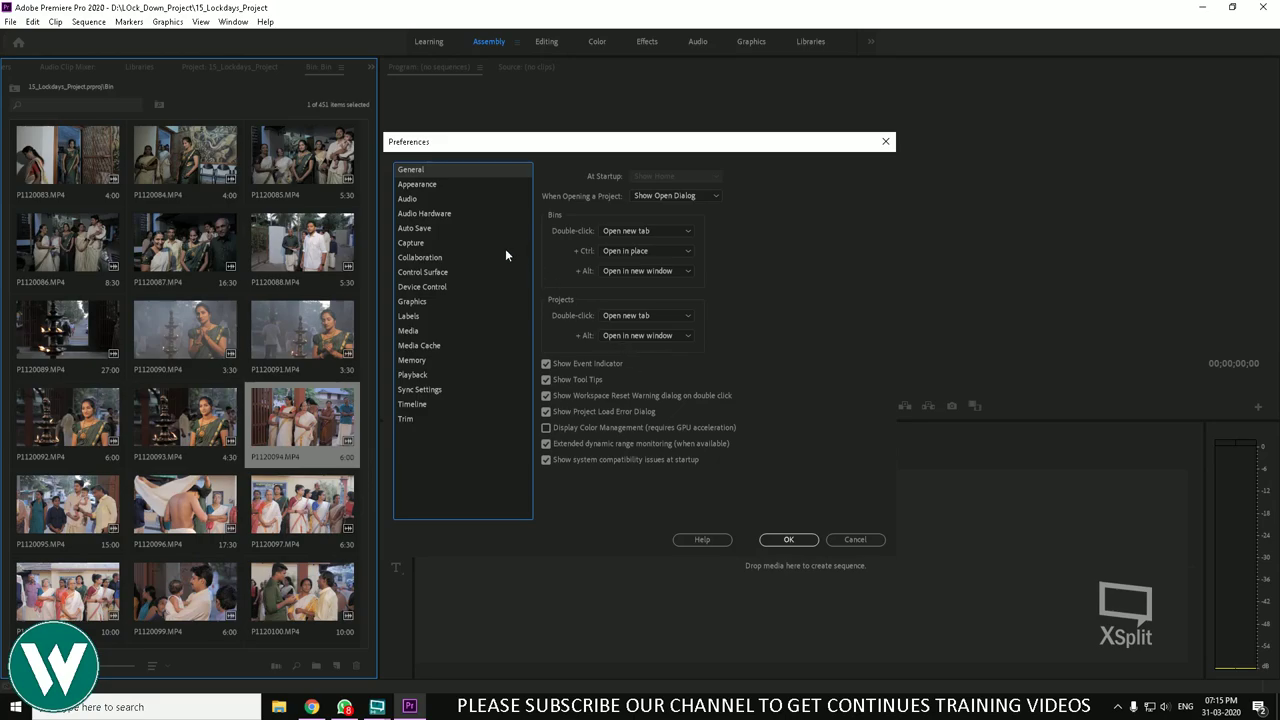
{"action": "left_click", "coordinate": [436, 185]}
{"action": "left_click", "coordinate": [436, 200]}
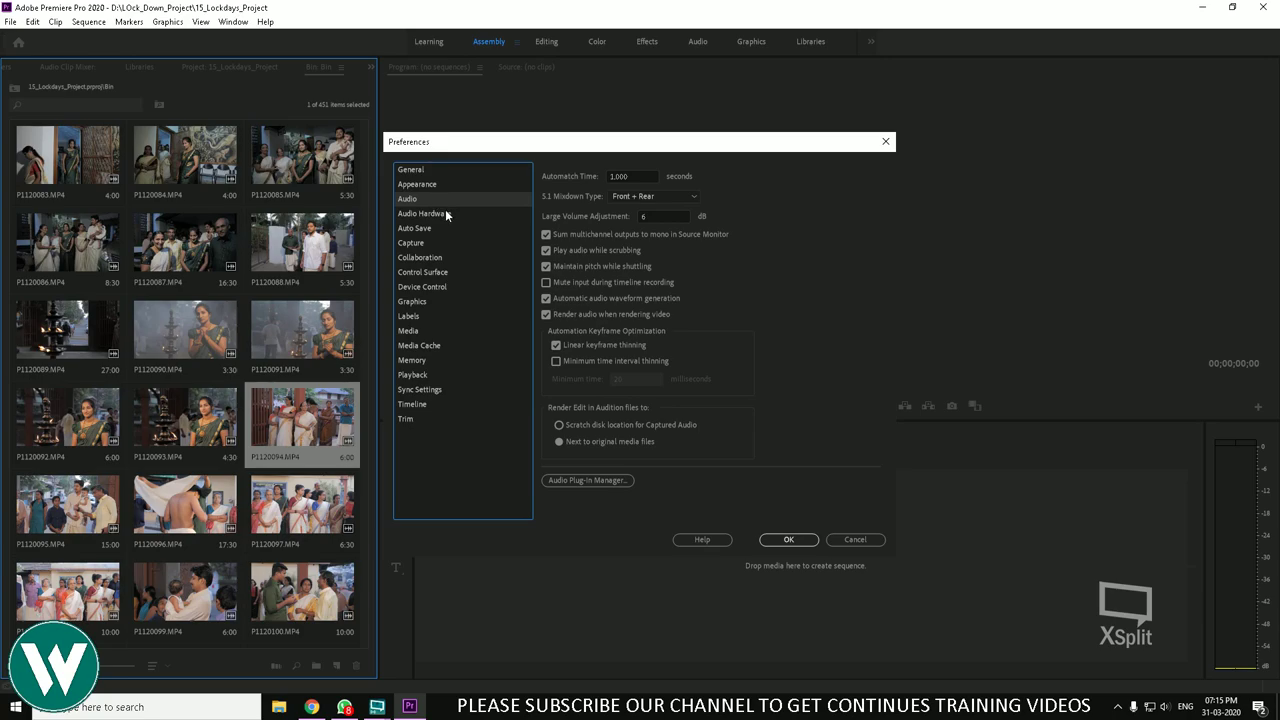
{"action": "left_click", "coordinate": [446, 212]}
{"action": "left_click", "coordinate": [441, 229]}
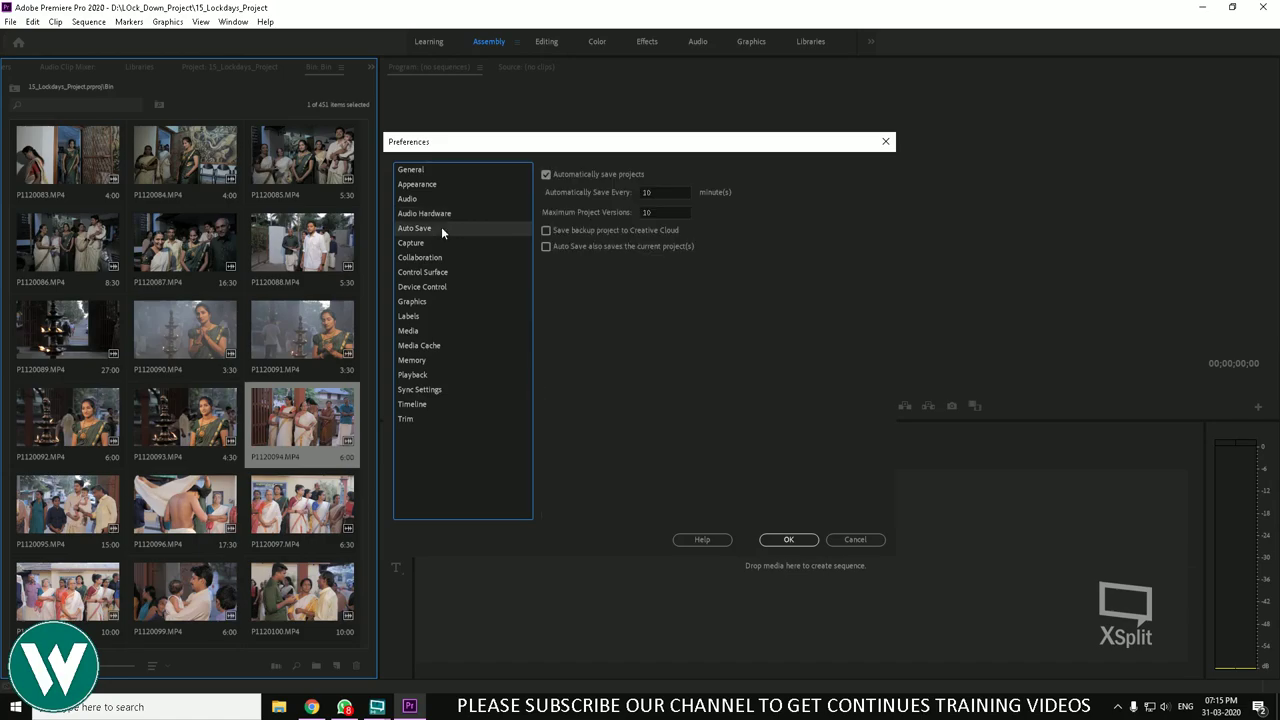
{"action": "left_click", "coordinate": [447, 245]}
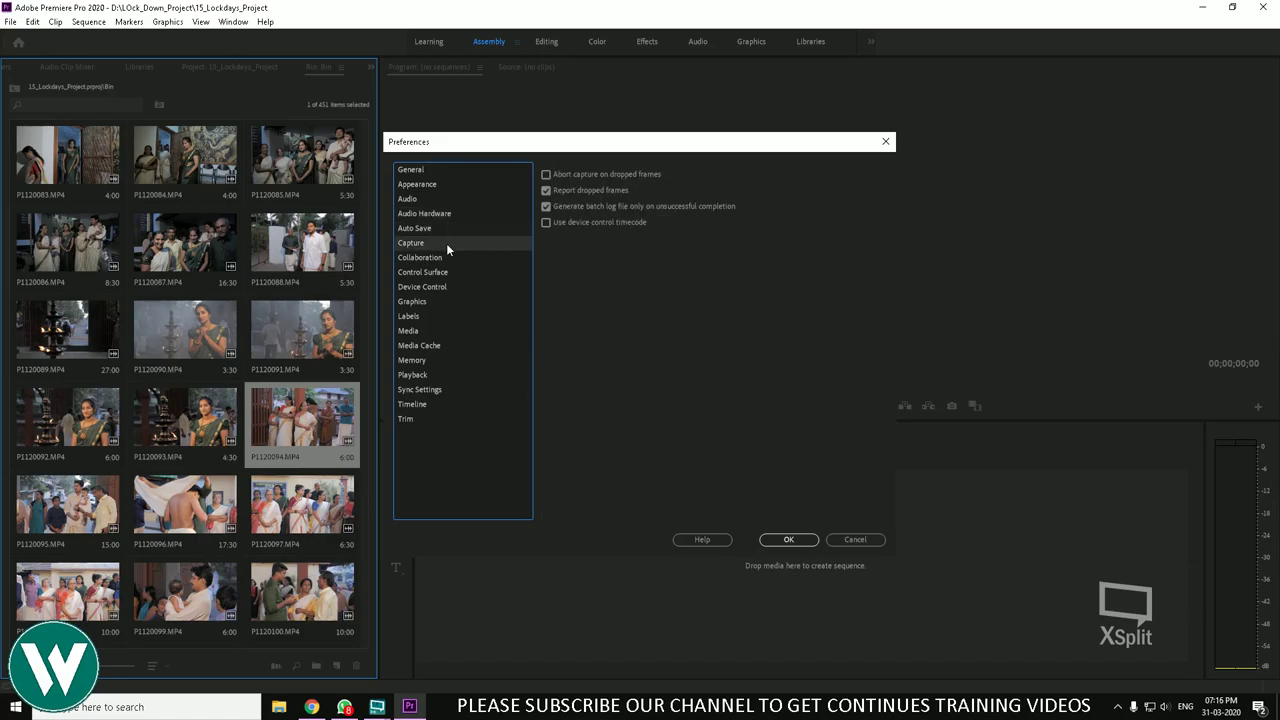
{"action": "left_click", "coordinate": [454, 258]}
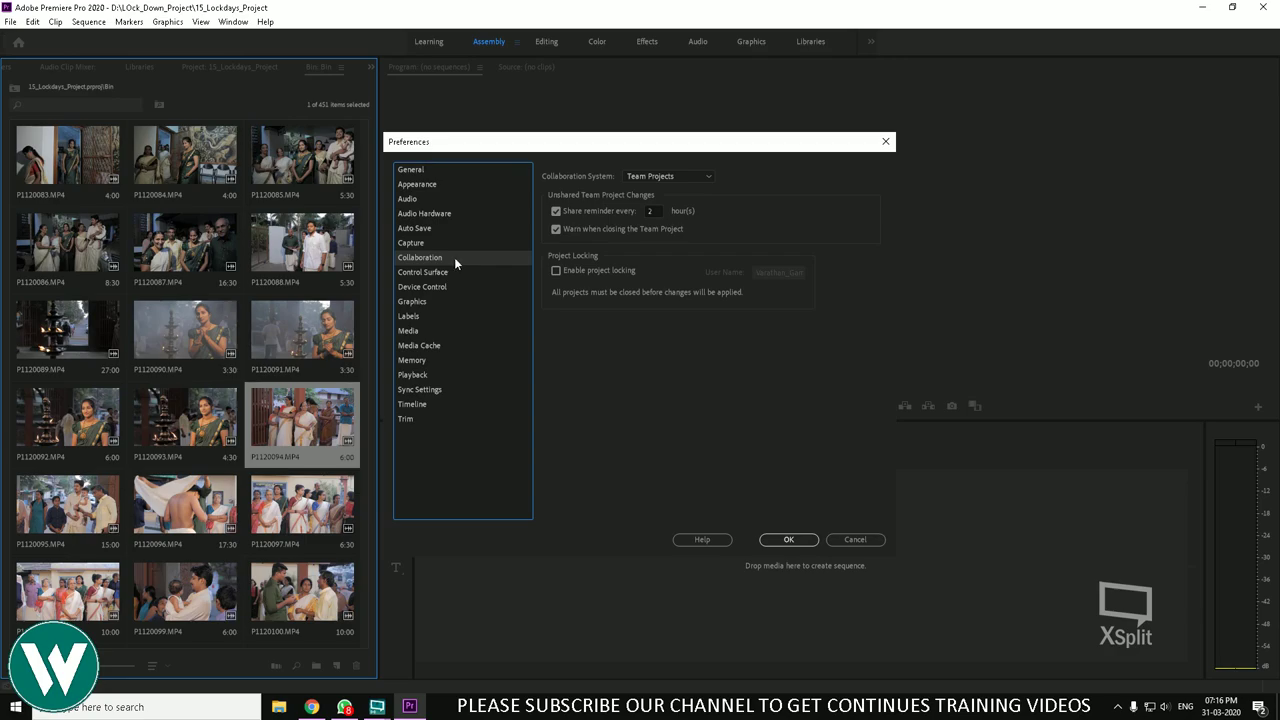
Step: Review Control Surface through Timeline preferences, then apply them with OK
{"action": "left_click", "coordinate": [437, 272]}
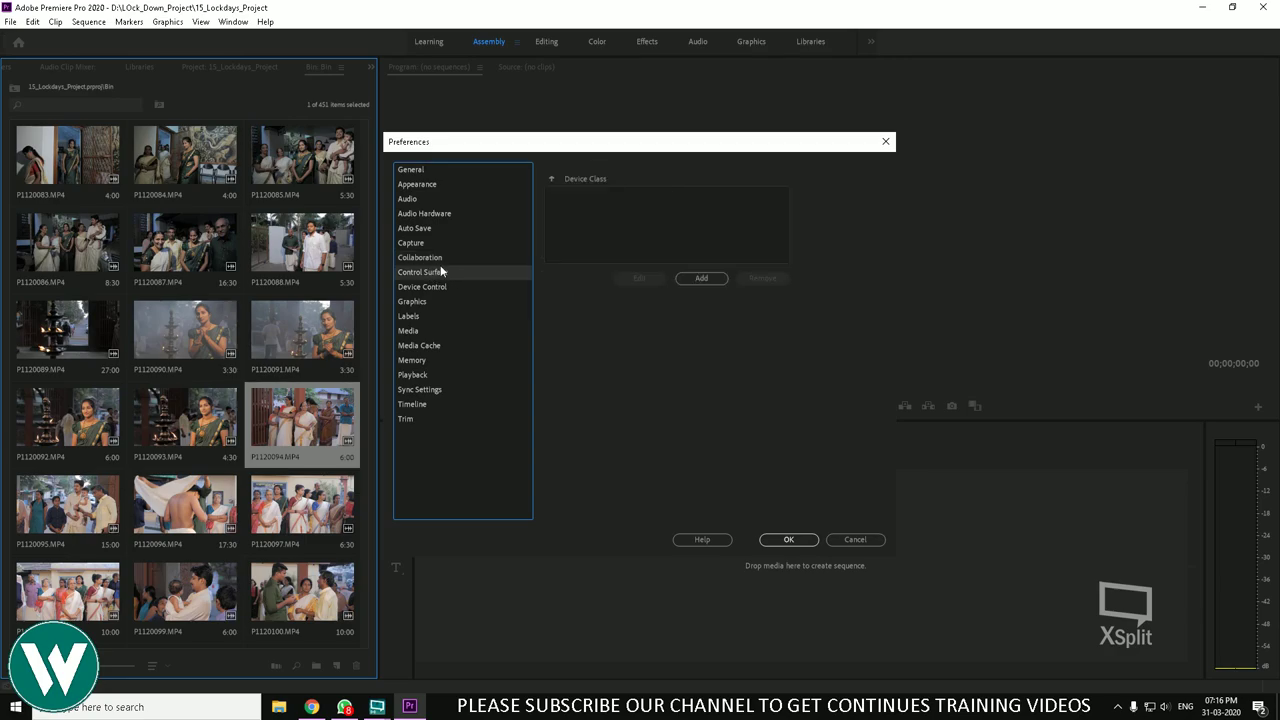
{"action": "left_click", "coordinate": [445, 286]}
{"action": "left_click", "coordinate": [438, 300]}
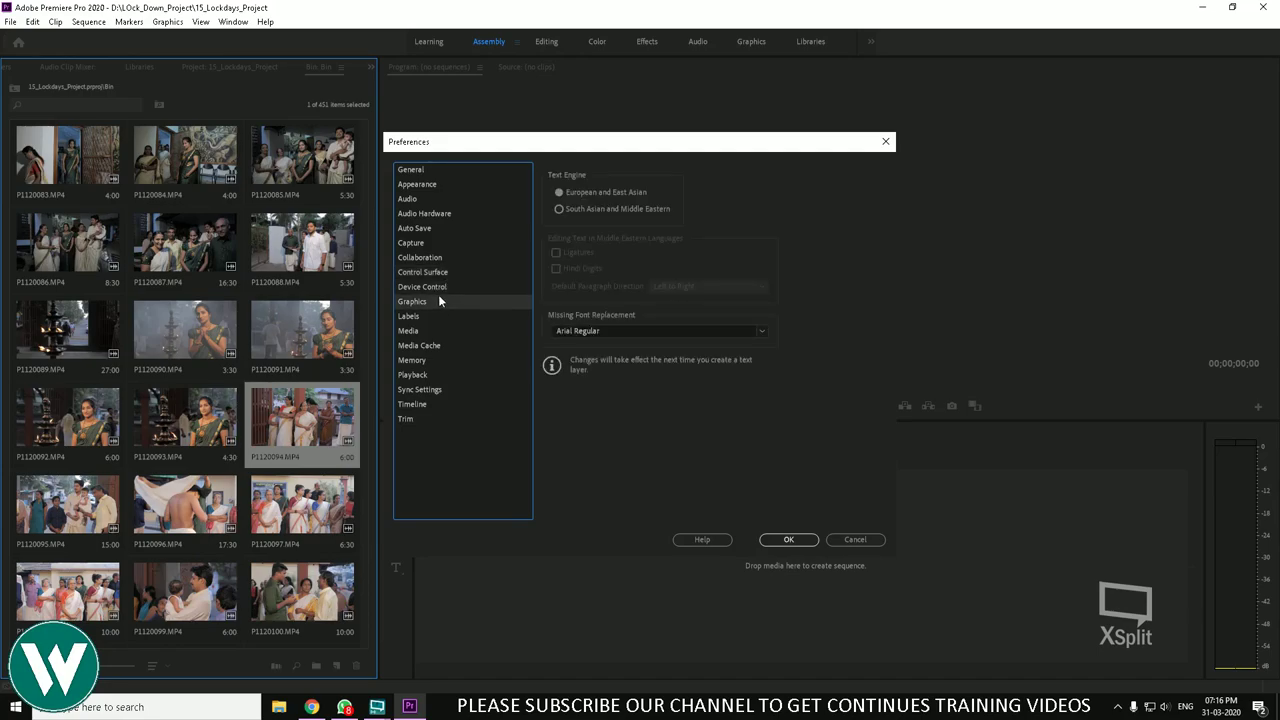
{"action": "left_click", "coordinate": [436, 315]}
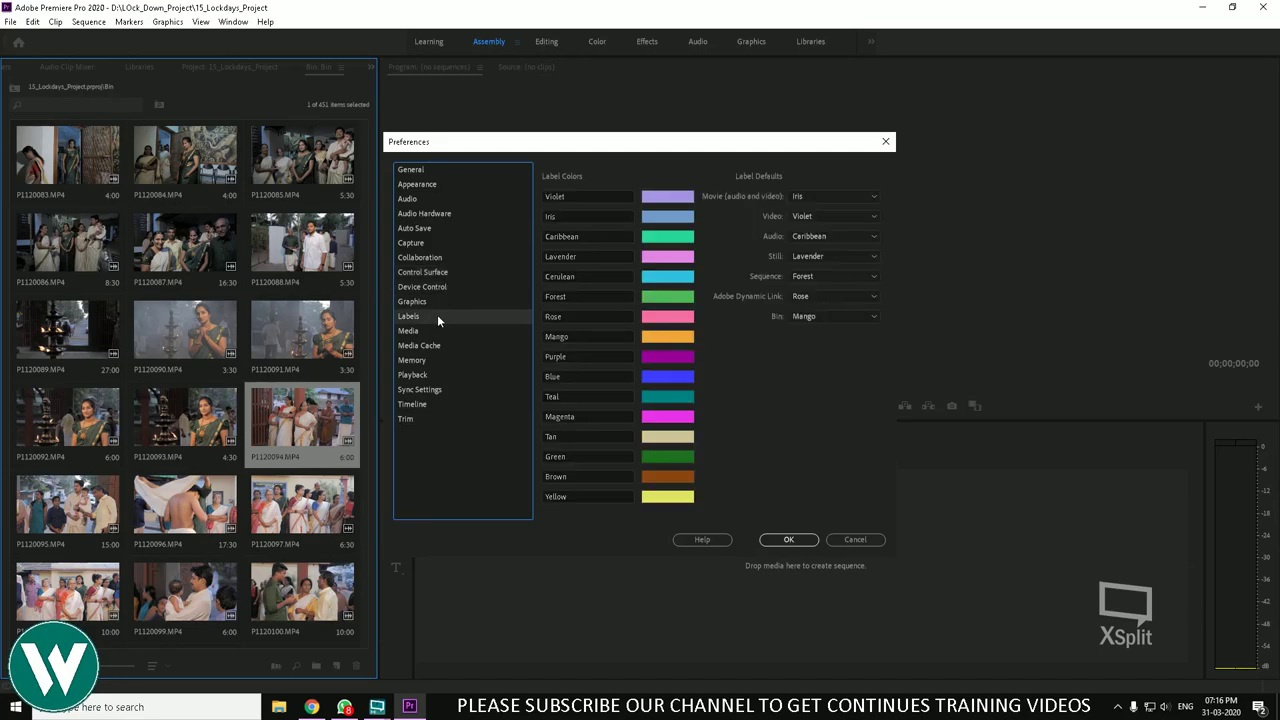
{"action": "left_click", "coordinate": [447, 331]}
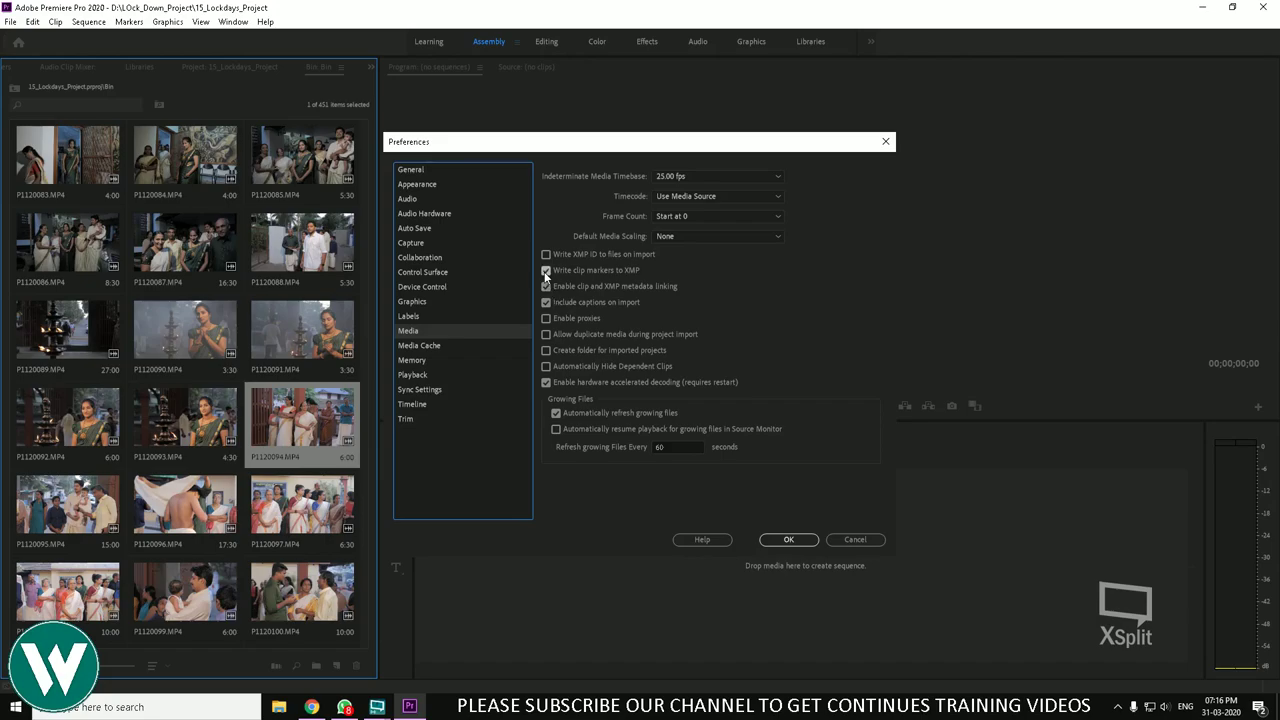
{"action": "left_click", "coordinate": [455, 345]}
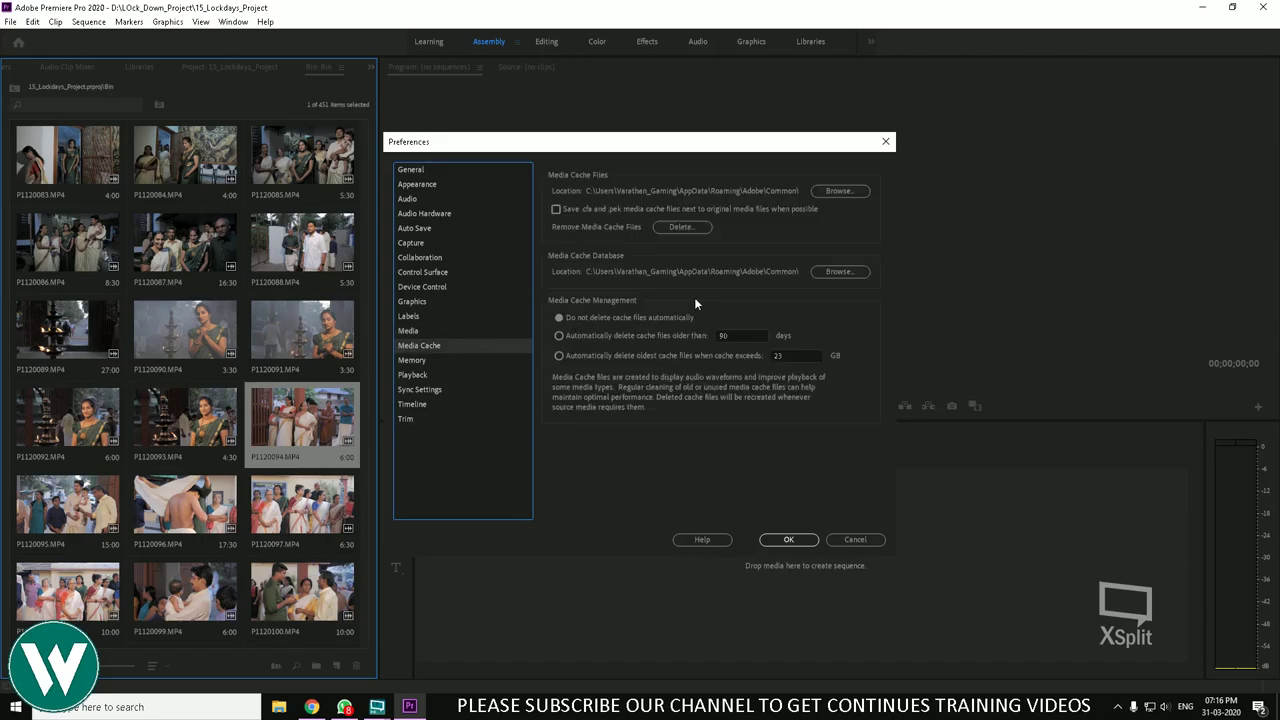
{"action": "left_click", "coordinate": [415, 360]}
{"action": "left_click", "coordinate": [418, 374]}
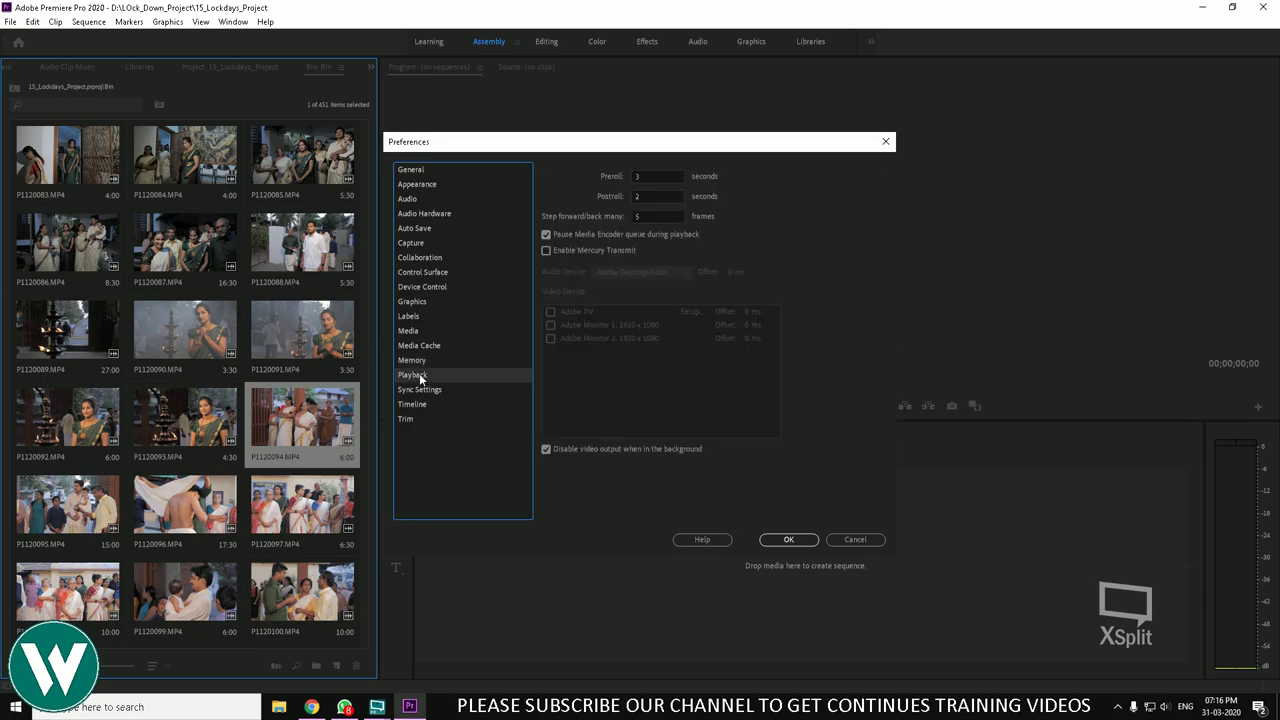
{"action": "left_click", "coordinate": [430, 390]}
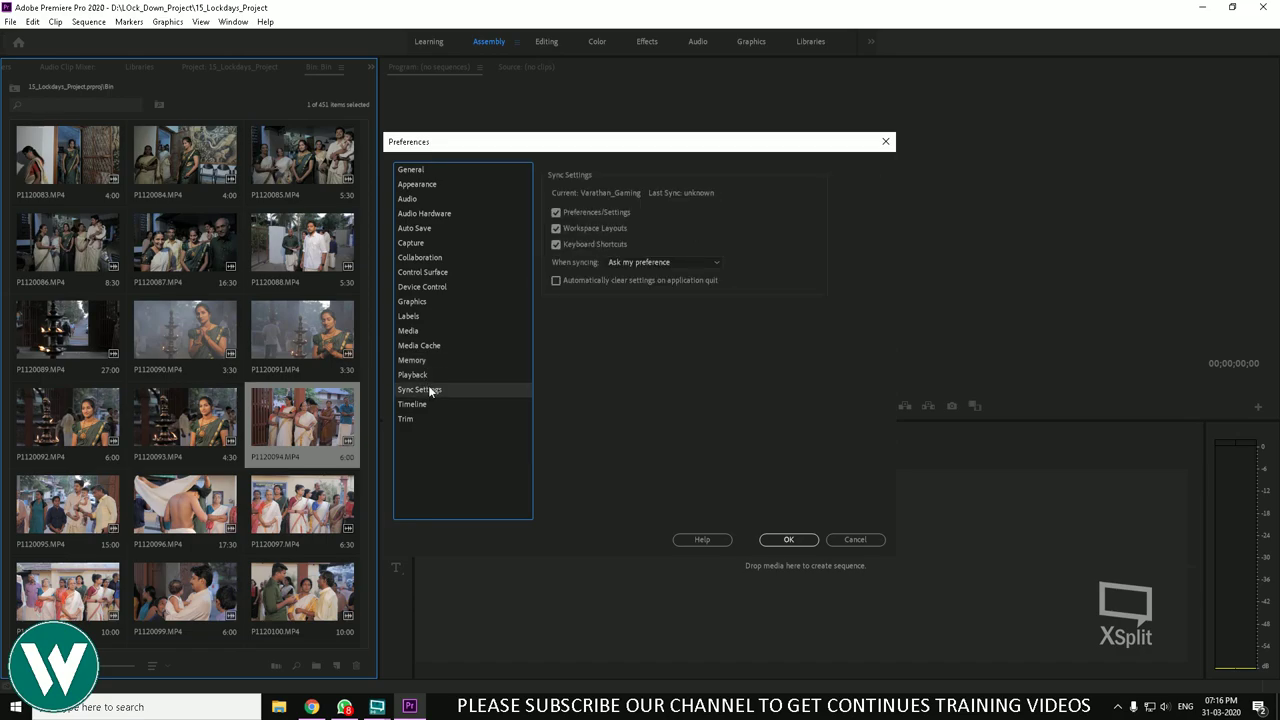
{"action": "left_click", "coordinate": [420, 404]}
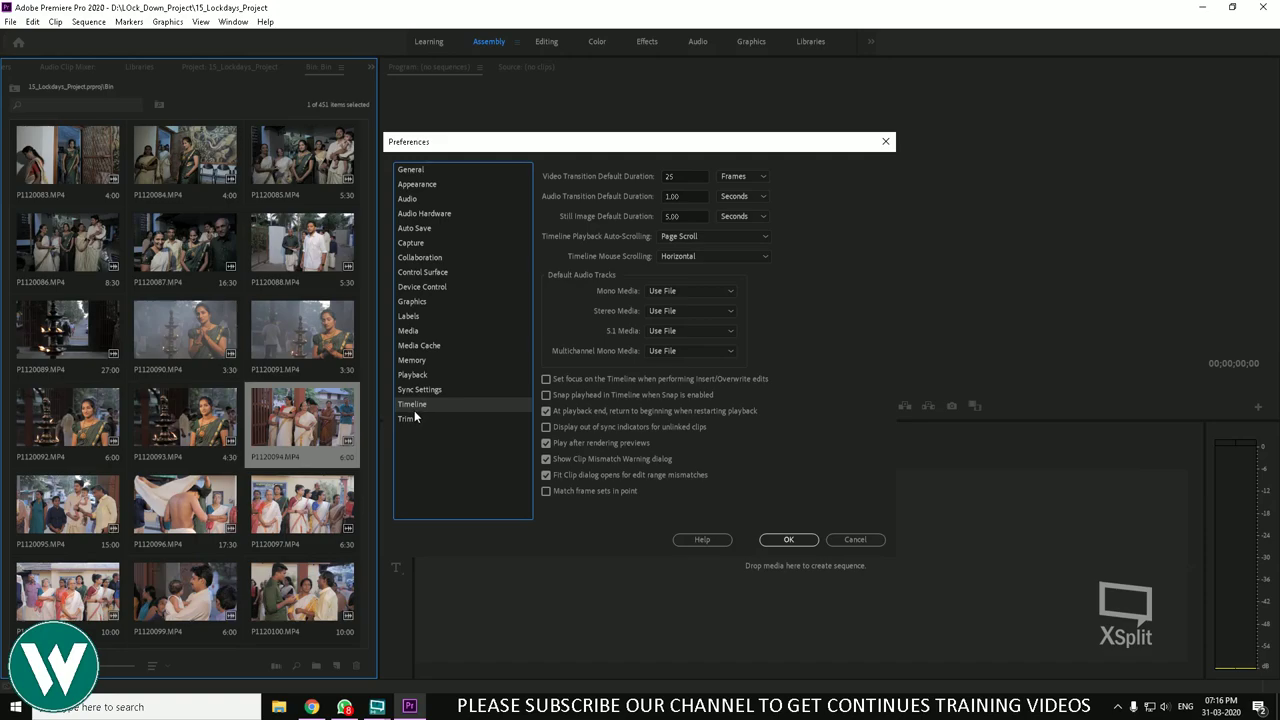
{"action": "left_click", "coordinate": [786, 540]}
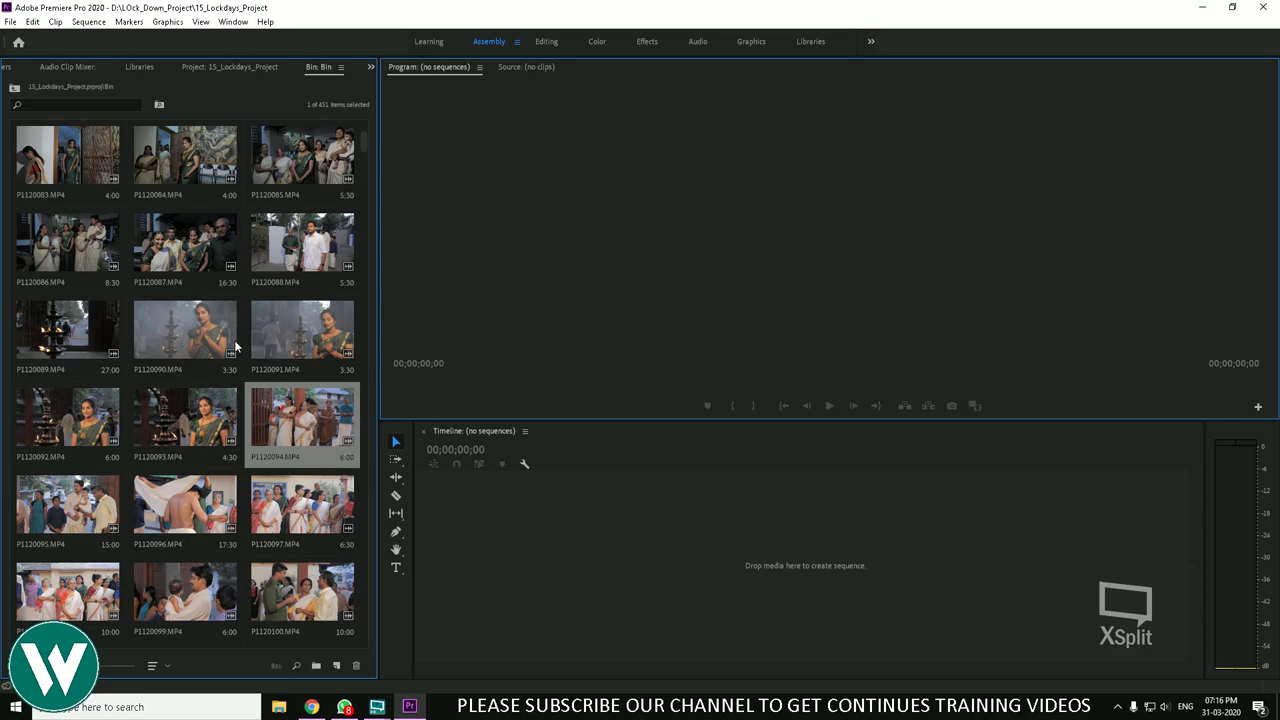
Step: Scroll through the Bin's clip thumbnails to review the project's footage
{"action": "scroll", "coordinate": [291, 337], "scroll_direction": "up", "scroll_amount": 1}
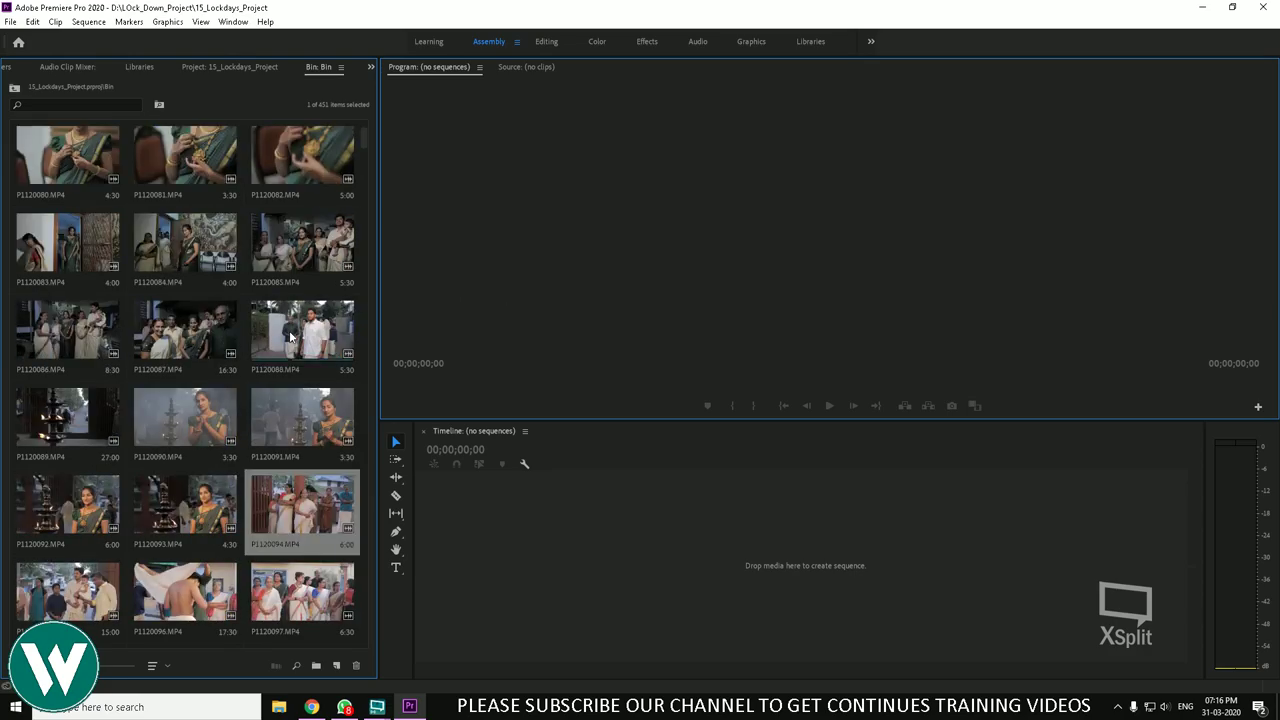
{"action": "scroll", "coordinate": [287, 337], "scroll_direction": "down", "scroll_amount": 7}
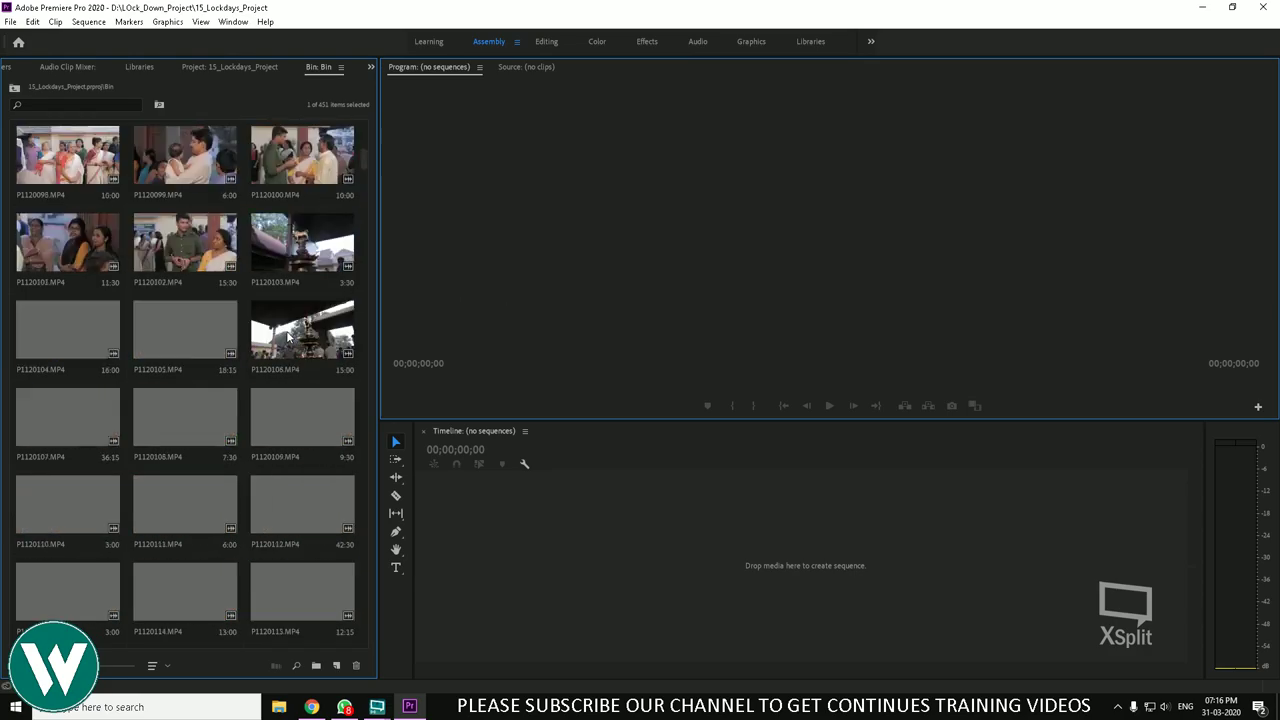
{"action": "scroll", "coordinate": [301, 292], "scroll_direction": "down", "scroll_amount": 1}
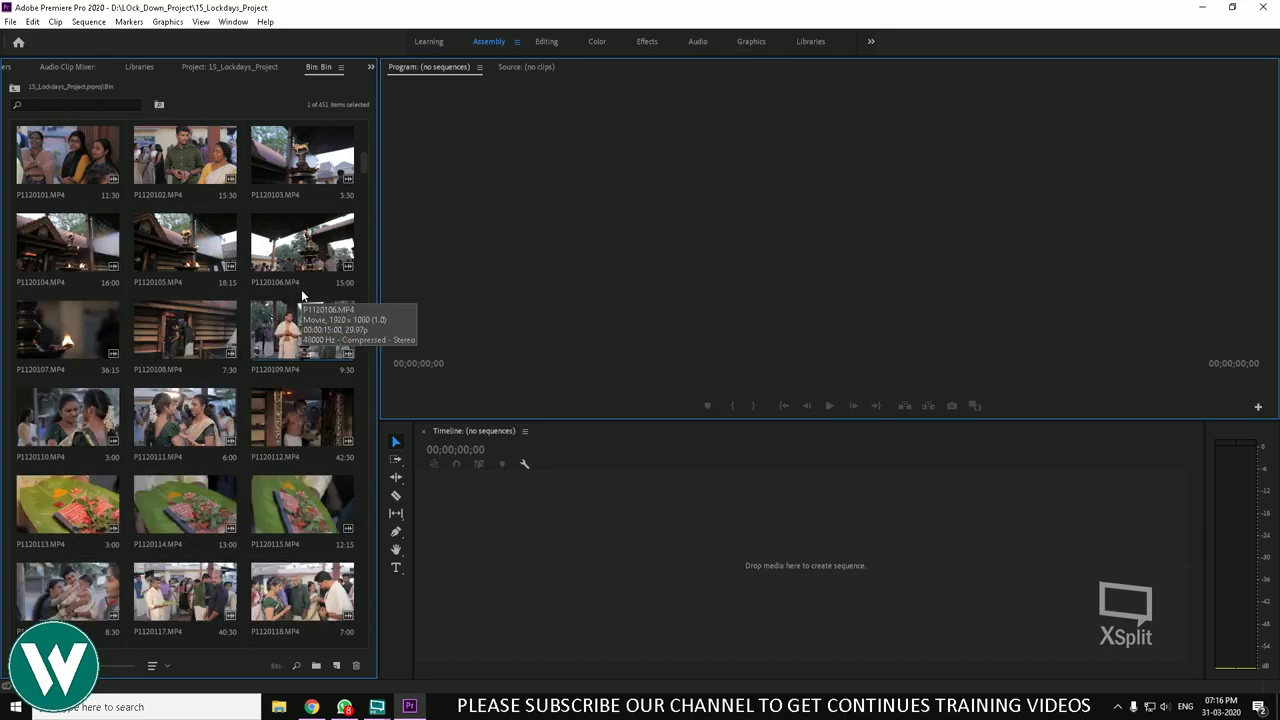
{"action": "scroll", "coordinate": [301, 289], "scroll_direction": "down", "scroll_amount": 1}
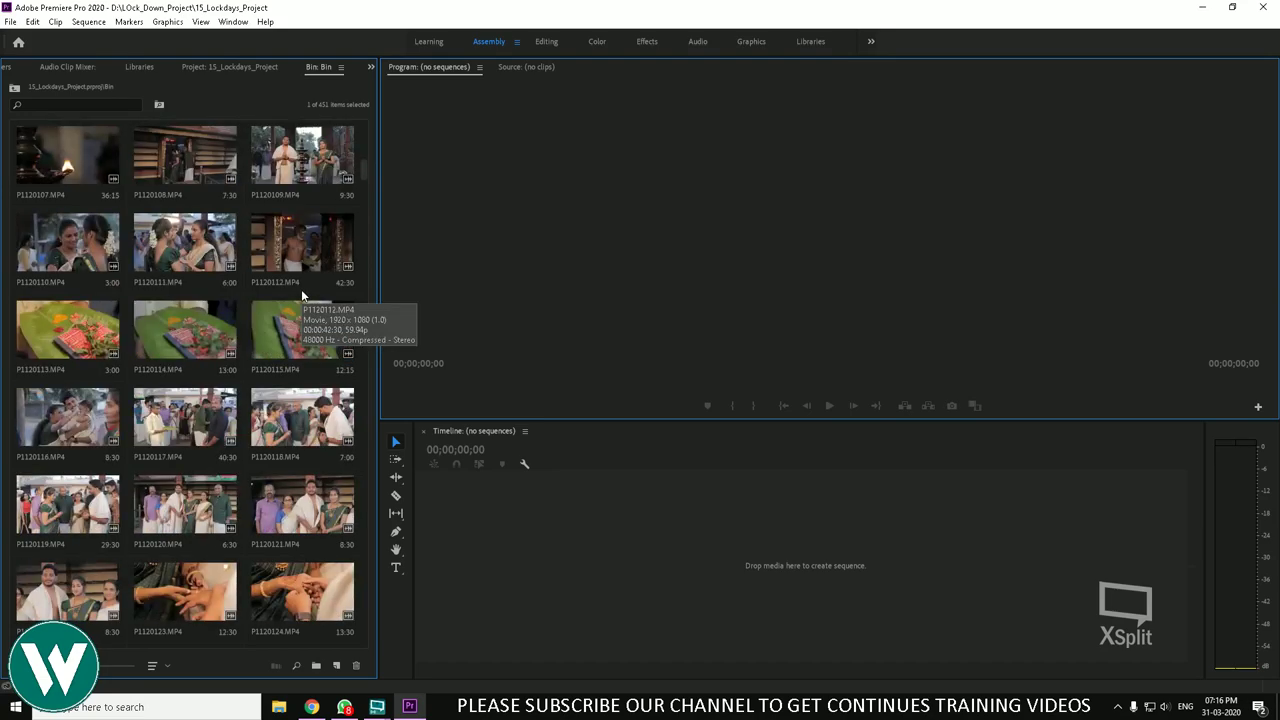
{"action": "scroll", "coordinate": [301, 289], "scroll_direction": "down", "scroll_amount": 1}
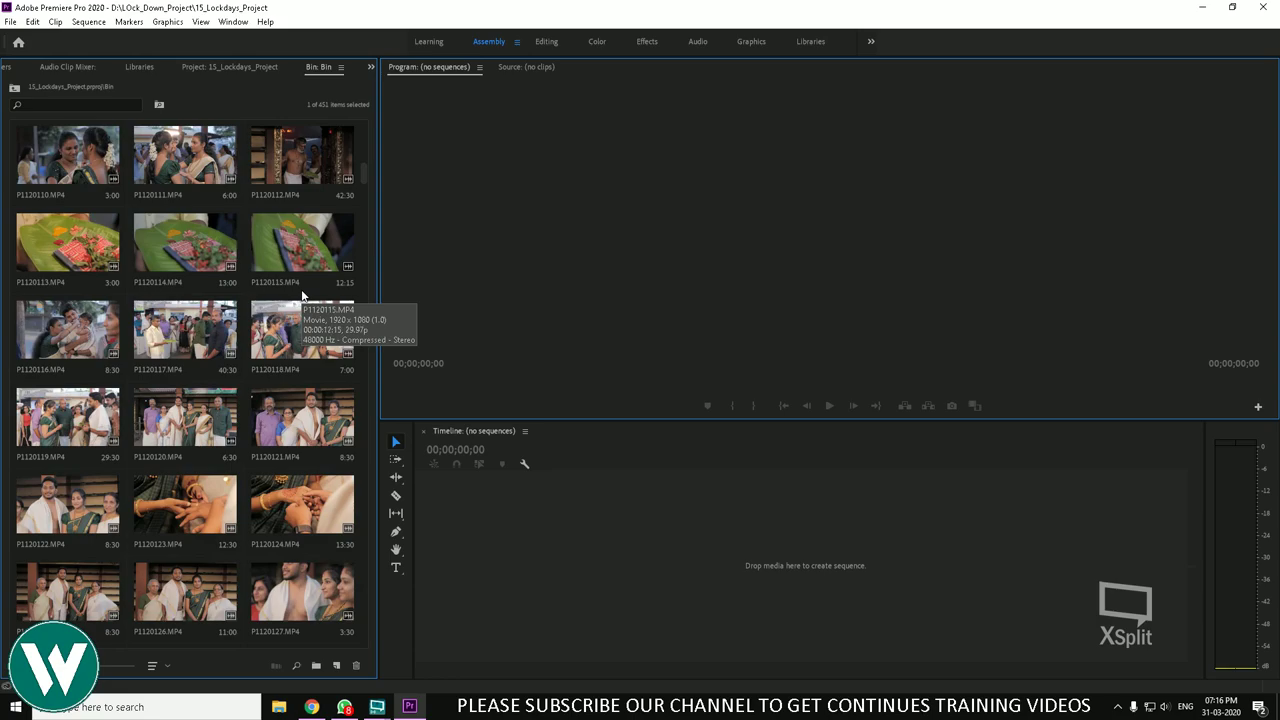
{"action": "scroll", "coordinate": [301, 289], "scroll_direction": "up", "scroll_amount": 12}
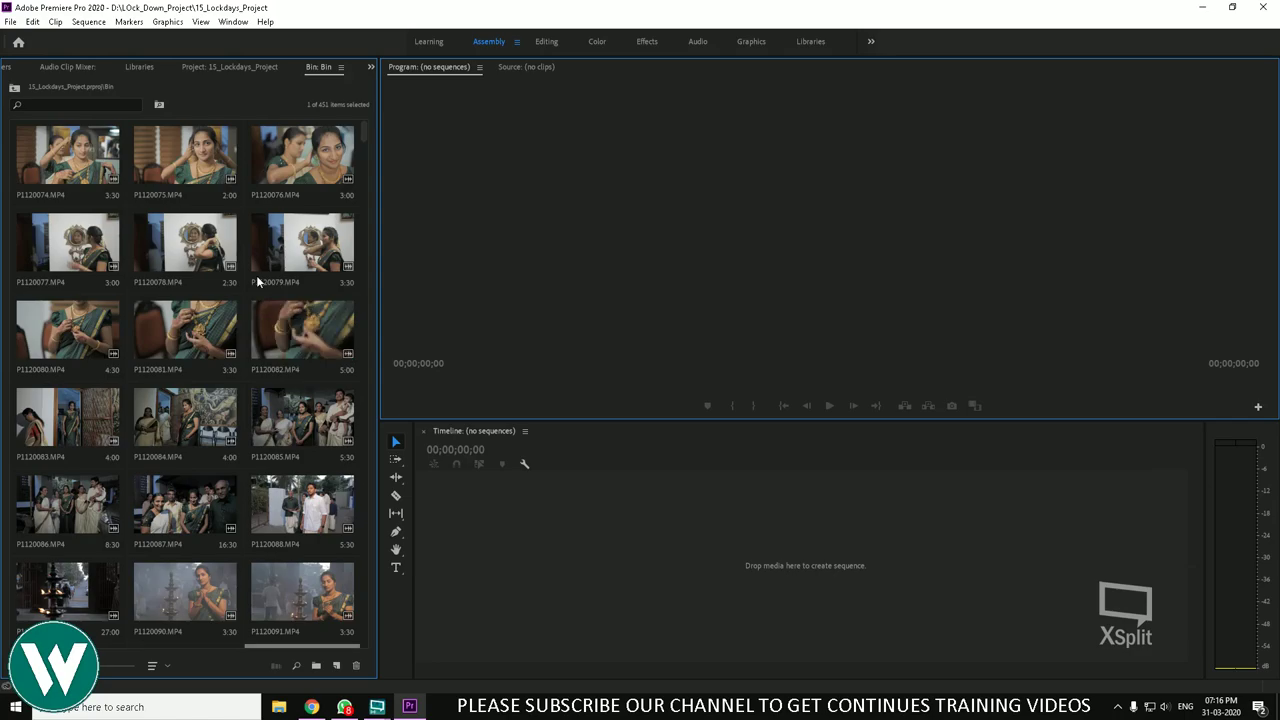
{"action": "scroll", "coordinate": [278, 295], "scroll_direction": "down", "scroll_amount": 15}
{"action": "scroll", "coordinate": [272, 292], "scroll_direction": "down", "scroll_amount": 5}
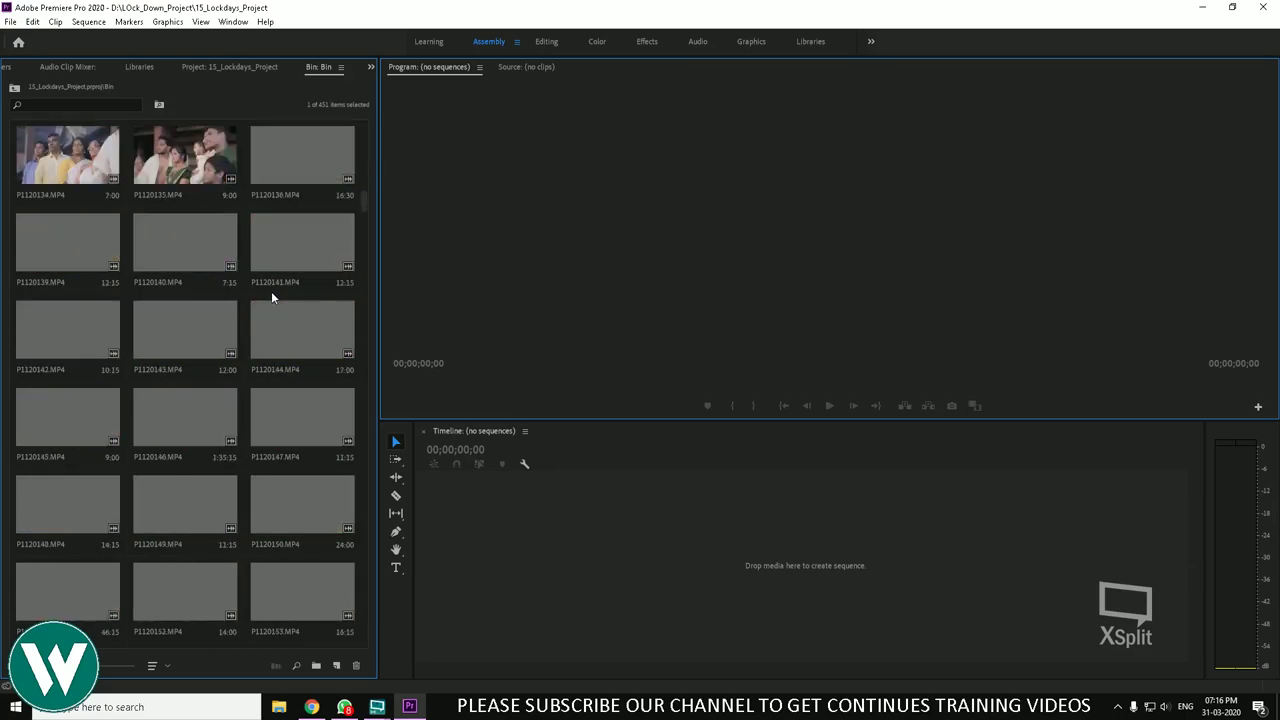
{"action": "scroll", "coordinate": [272, 296], "scroll_direction": "down", "scroll_amount": 1}
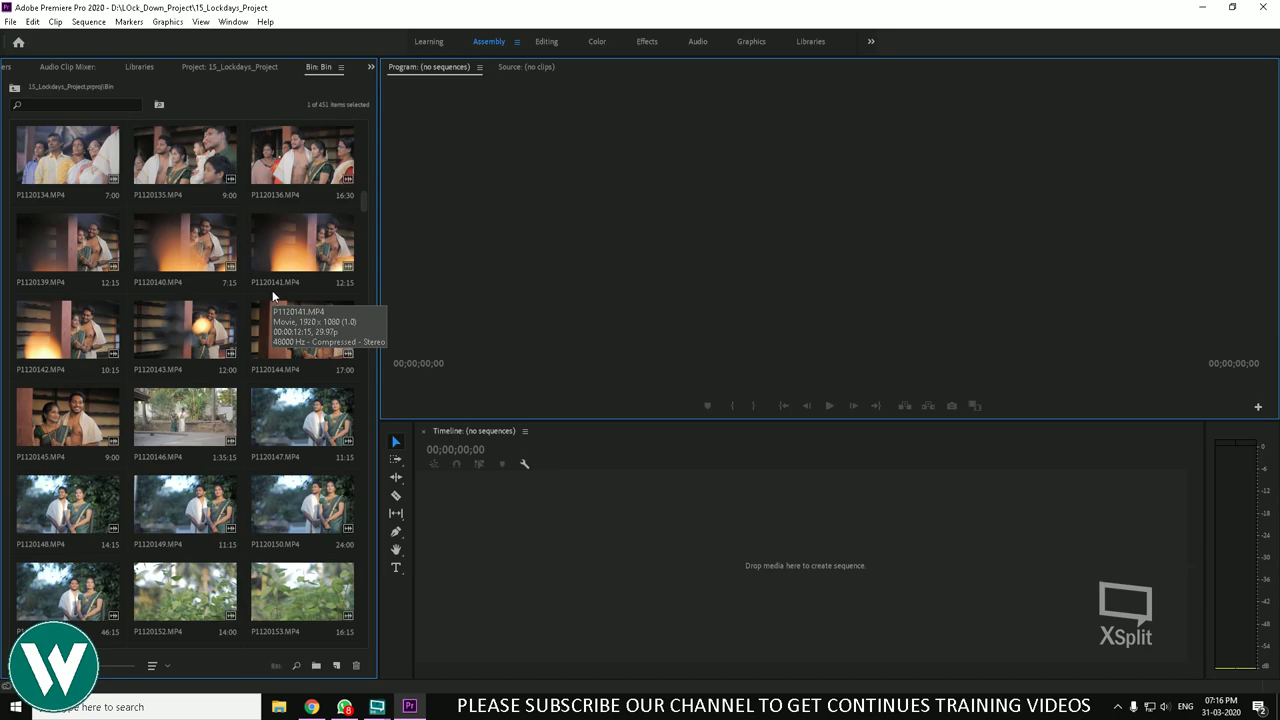
{"action": "scroll", "coordinate": [272, 295], "scroll_direction": "down", "scroll_amount": 1}
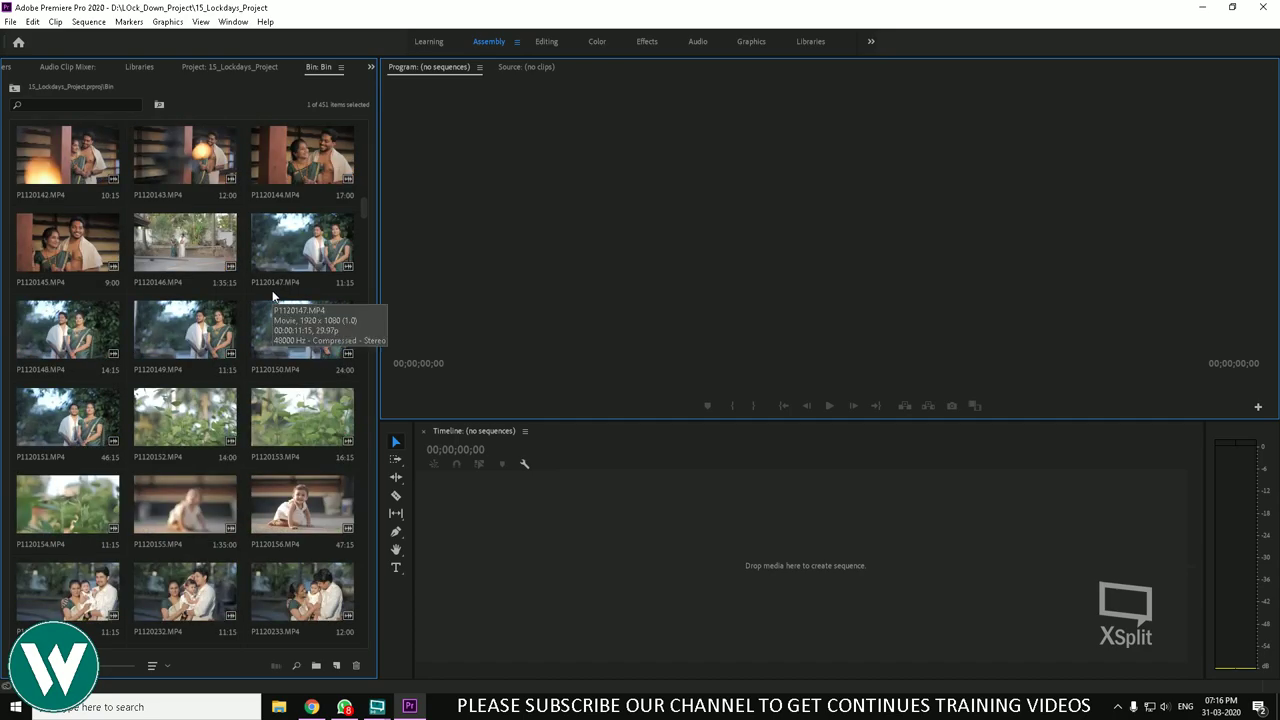
{"action": "scroll", "coordinate": [272, 293], "scroll_direction": "down", "scroll_amount": 5}
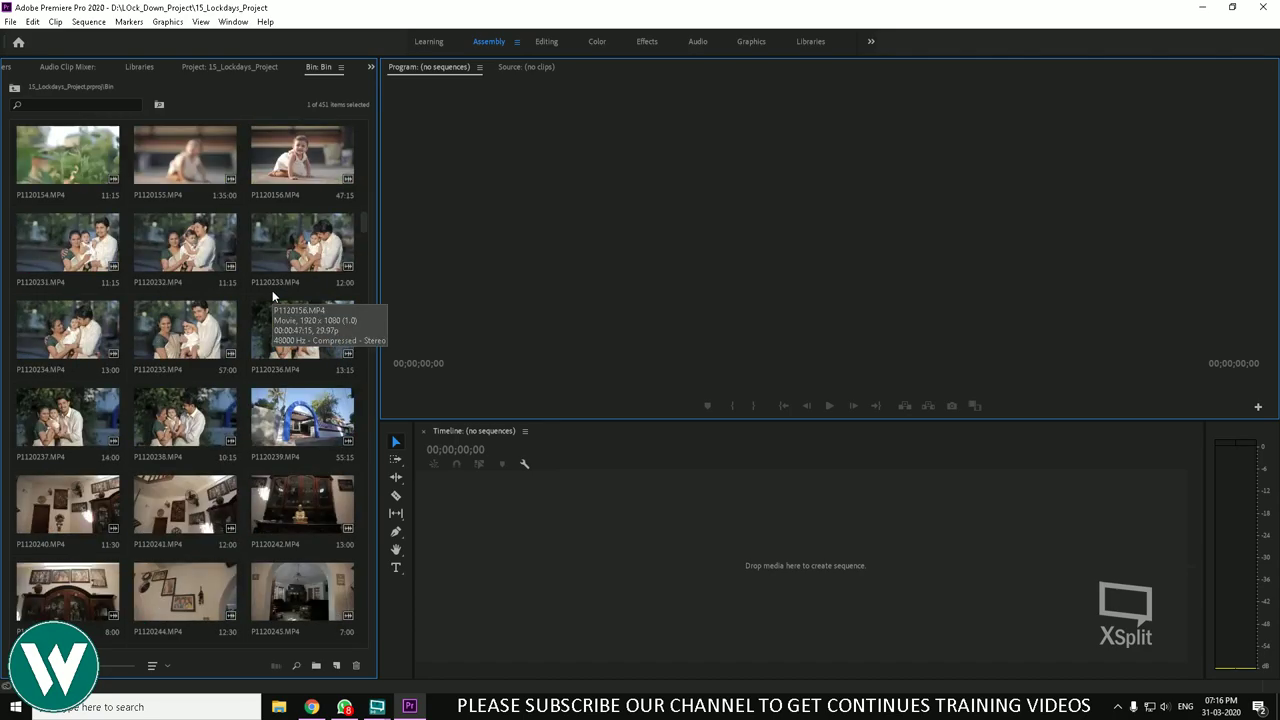
{"action": "scroll", "coordinate": [272, 293], "scroll_direction": "down", "scroll_amount": 4}
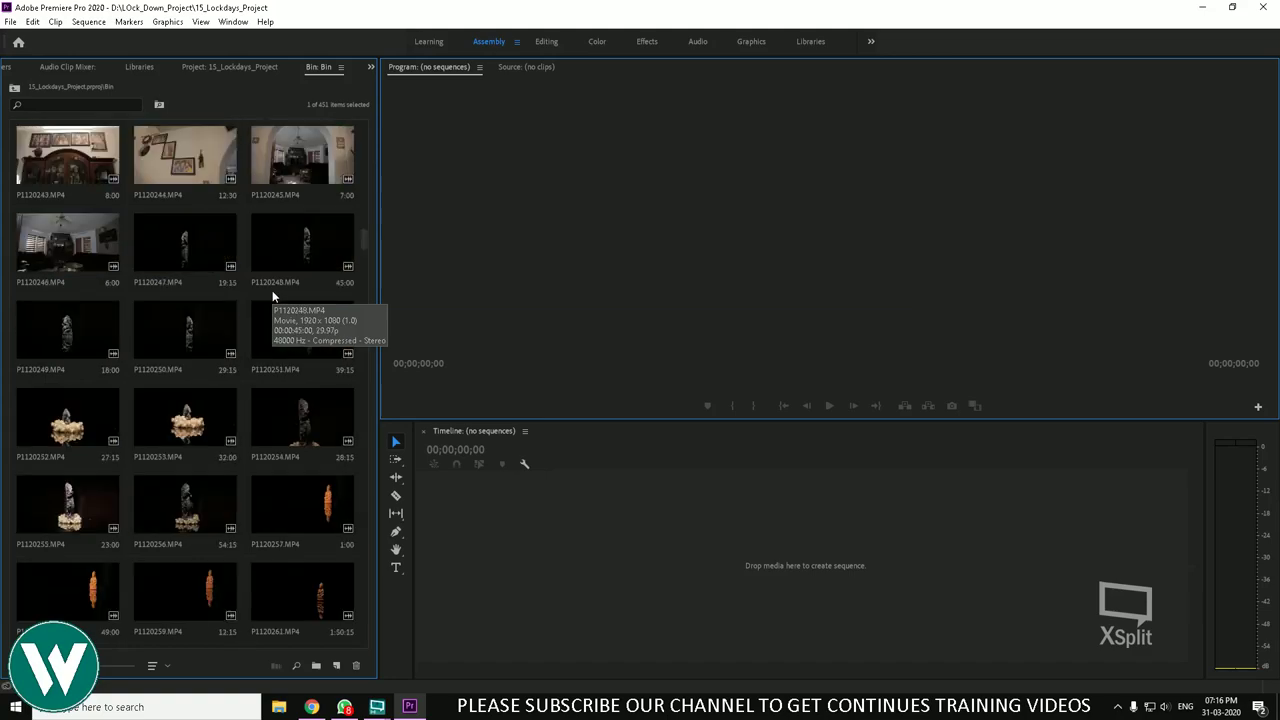
{"action": "scroll", "coordinate": [272, 295], "scroll_direction": "down", "scroll_amount": 2}
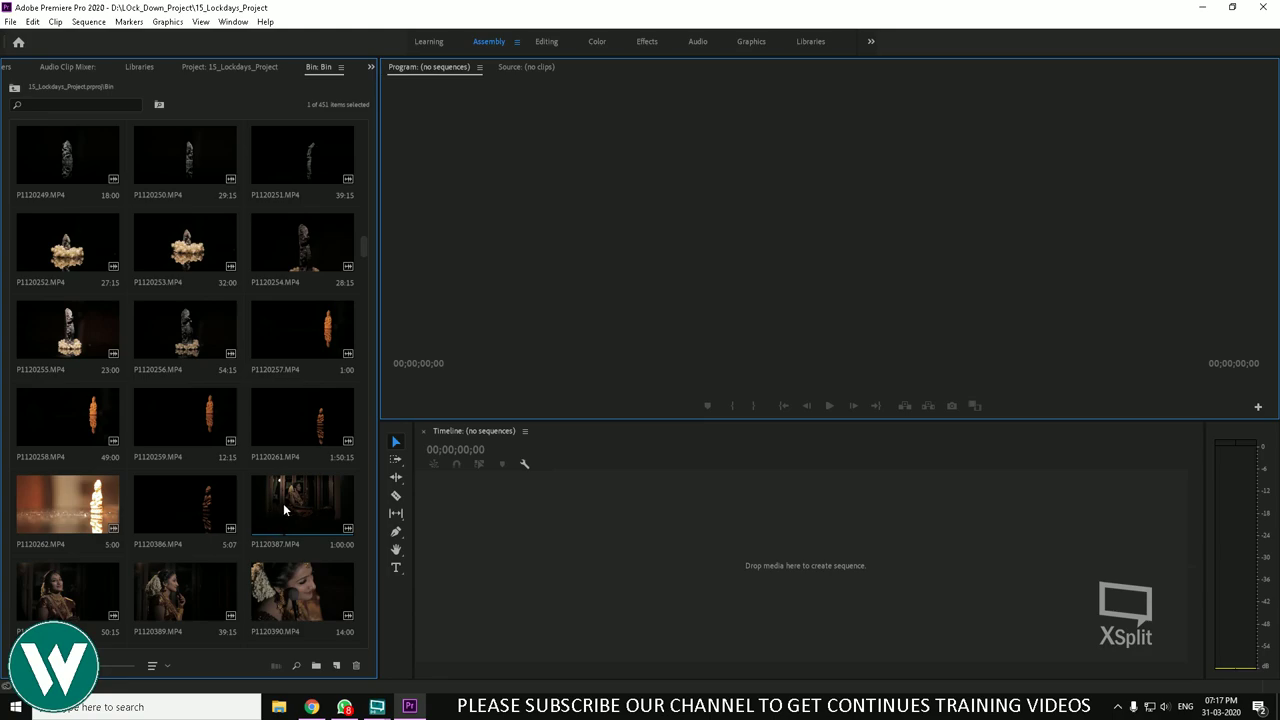
{"action": "scroll", "coordinate": [242, 418], "scroll_direction": "down", "scroll_amount": 3}
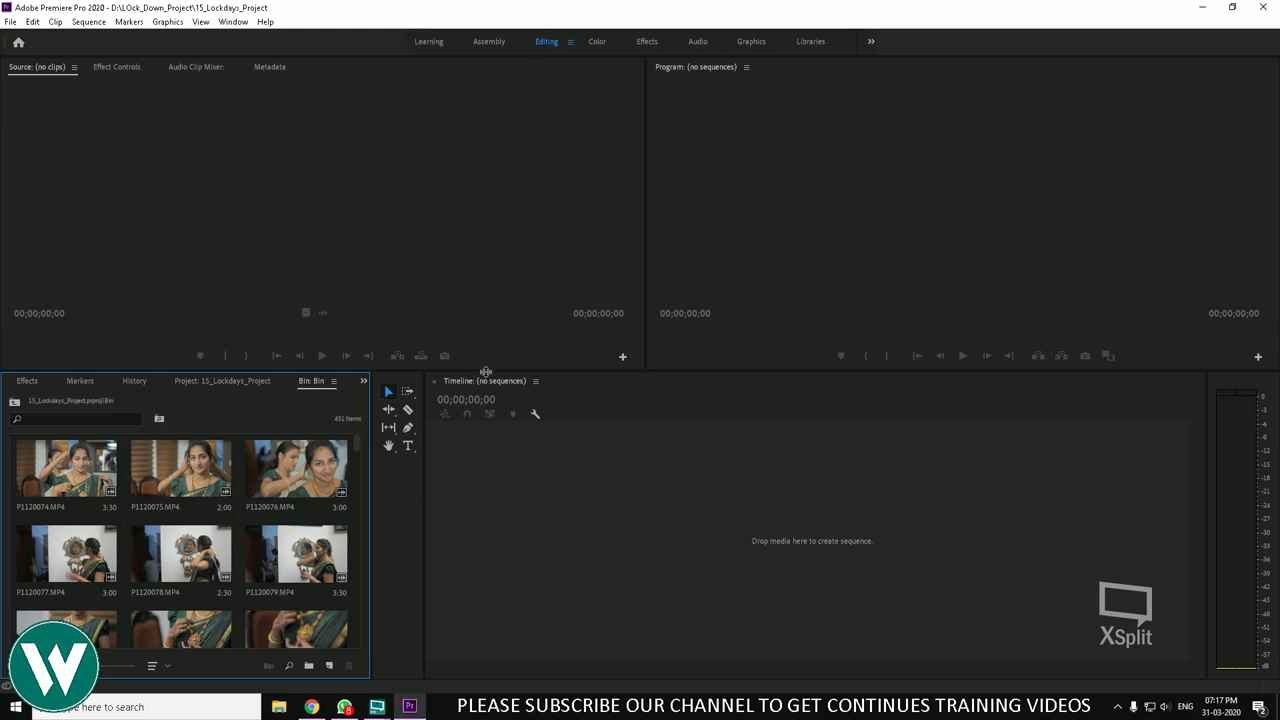
Step: Enlarge the Bin panel and scroll through it to locate clip P1120390.MP4
{"action": "left_click_drag", "start_coordinate": [485, 368], "coordinate": [510, 273]}
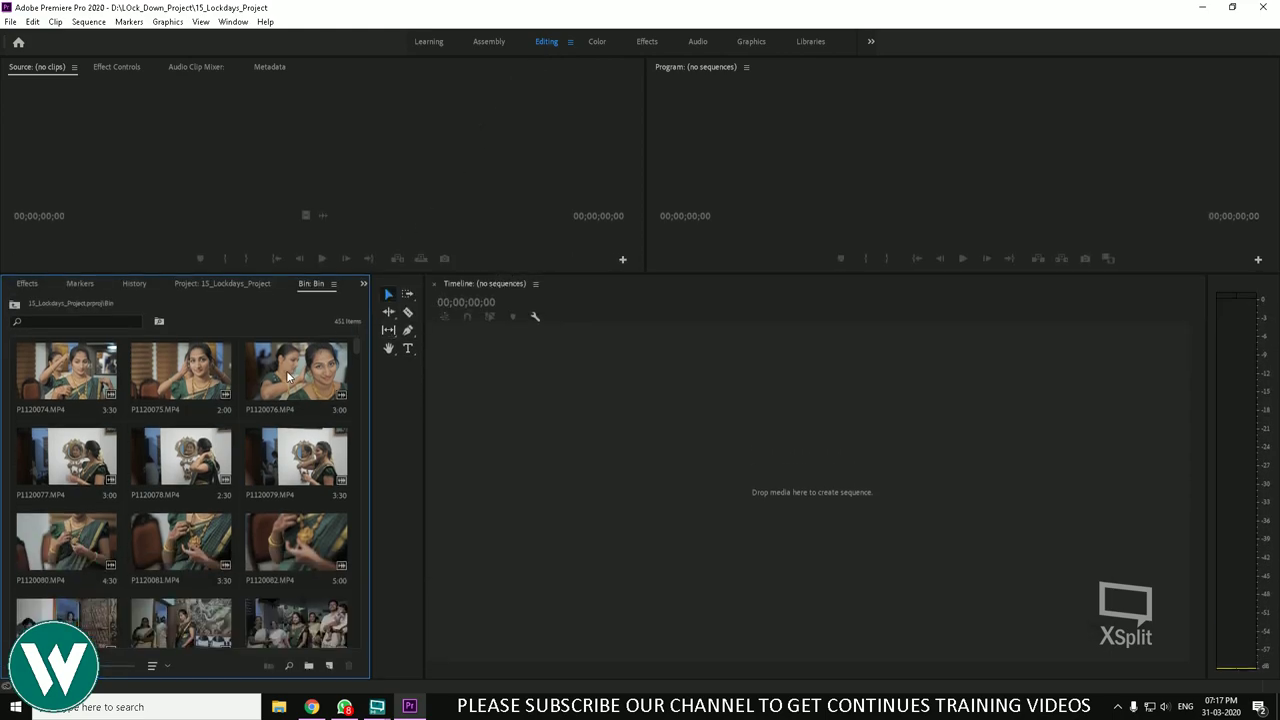
{"action": "scroll", "coordinate": [287, 376], "scroll_direction": "down", "scroll_amount": 15}
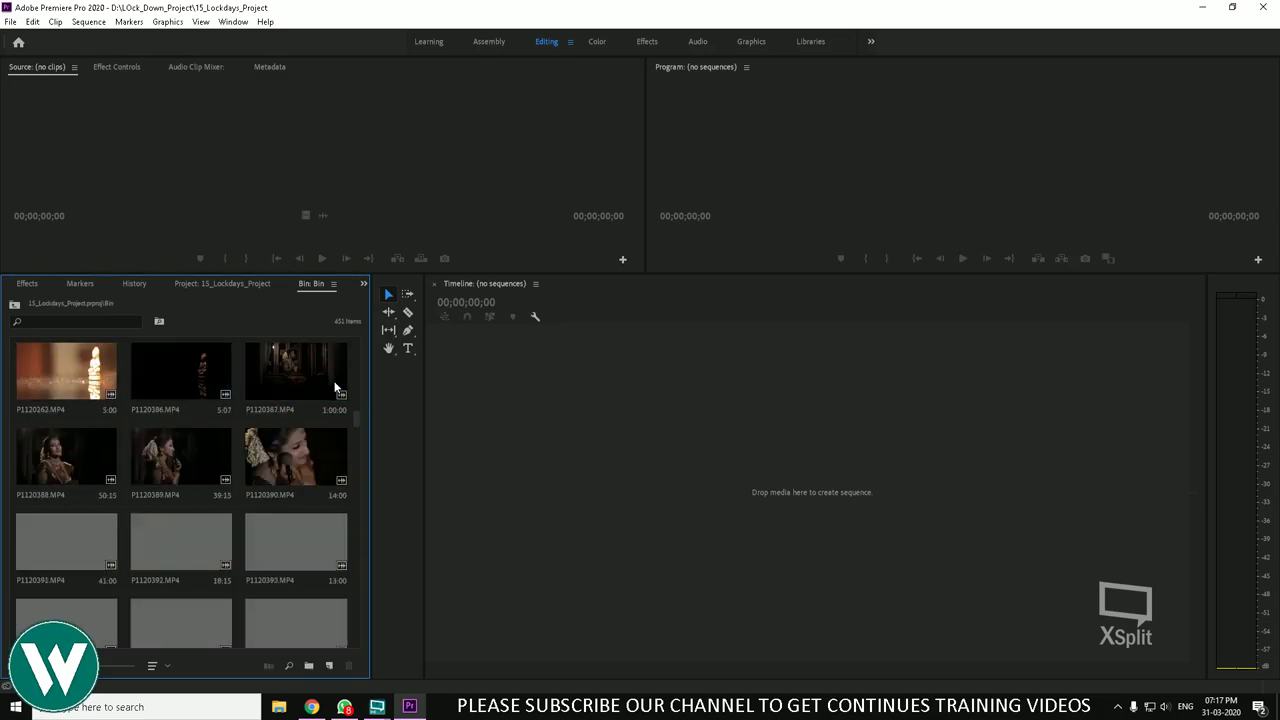
{"action": "scroll", "coordinate": [335, 387], "scroll_direction": "down", "scroll_amount": 5}
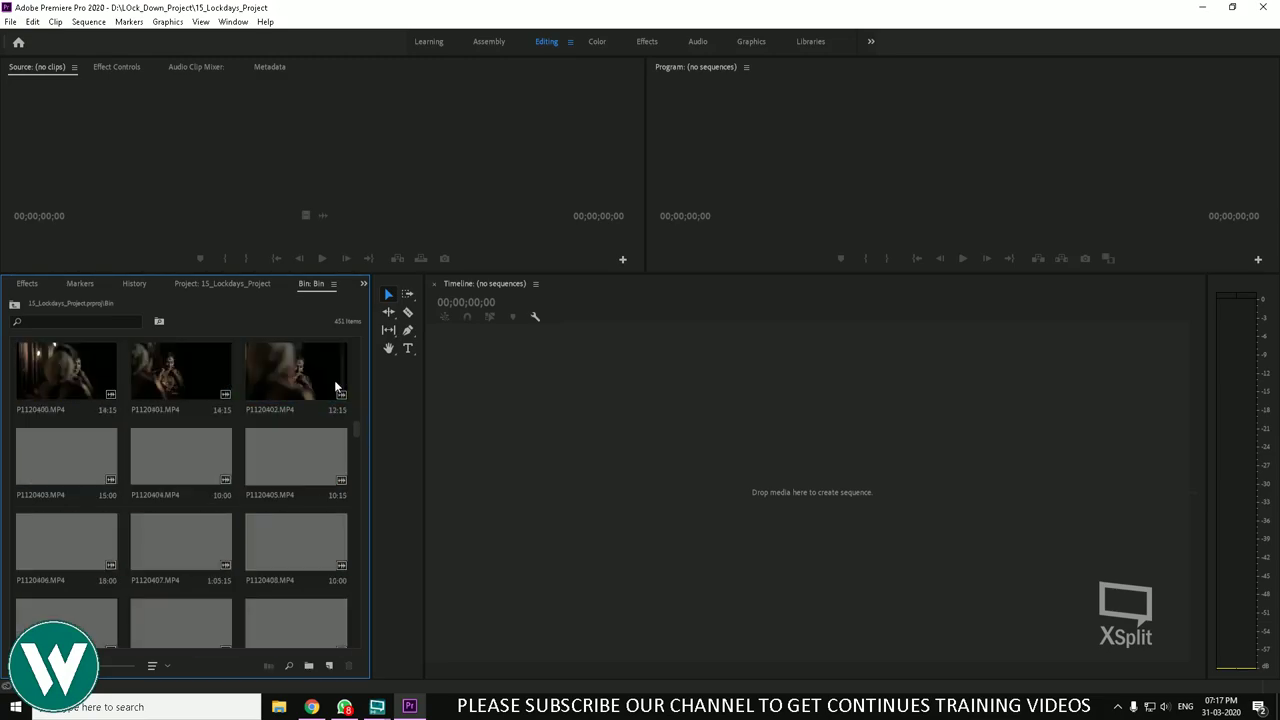
{"action": "scroll", "coordinate": [334, 387], "scroll_direction": "up", "scroll_amount": 3}
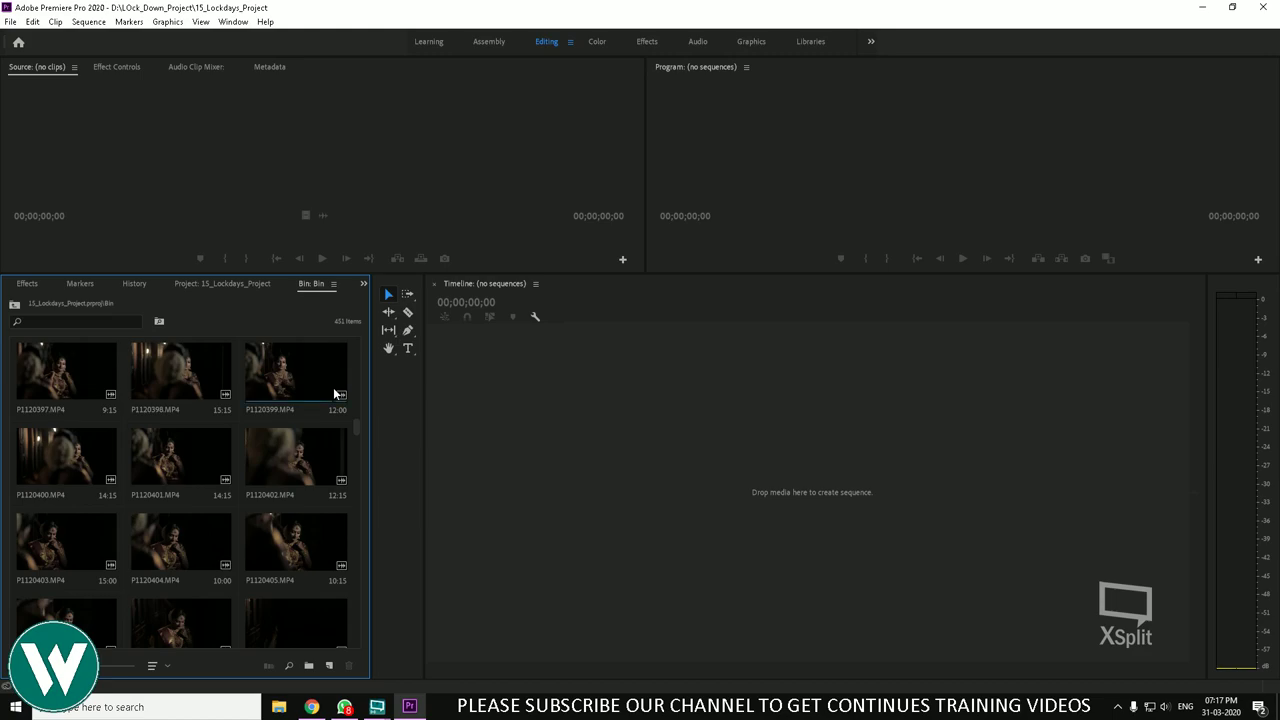
{"action": "scroll", "coordinate": [352, 370], "scroll_direction": "up", "scroll_amount": 1}
{"action": "scroll", "coordinate": [345, 378], "scroll_direction": "up", "scroll_amount": 3}
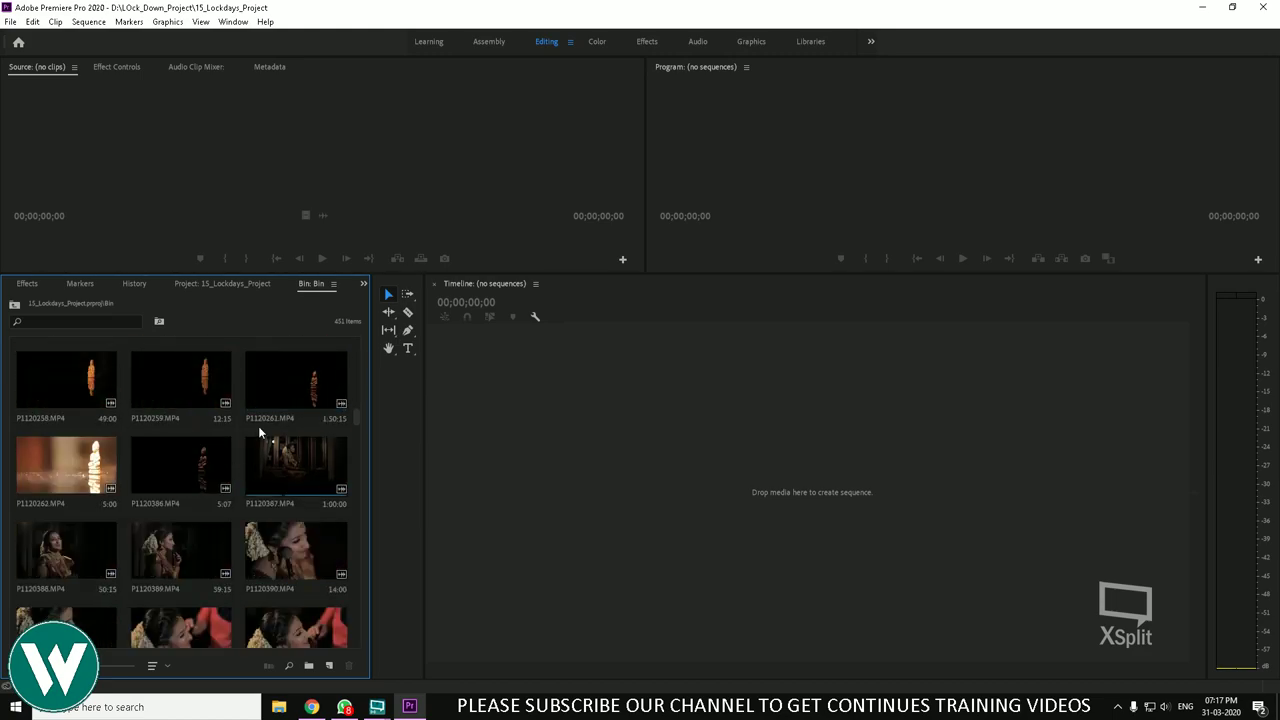
{"action": "scroll", "coordinate": [296, 395], "scroll_direction": "down", "scroll_amount": 2}
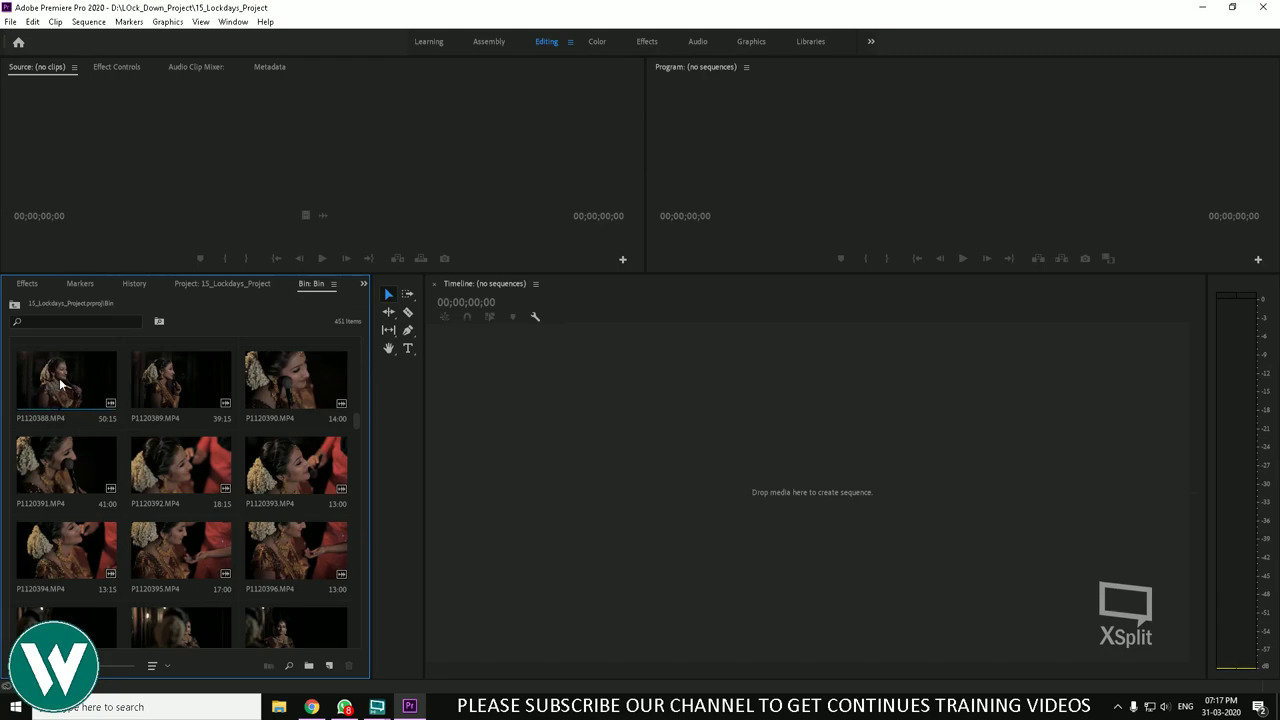
Step: Preview P1120390 in an enlarged Source Monitor, mark In at 00:00:04:19, and make a sequence from it
{"action": "double_click", "coordinate": [279, 390]}
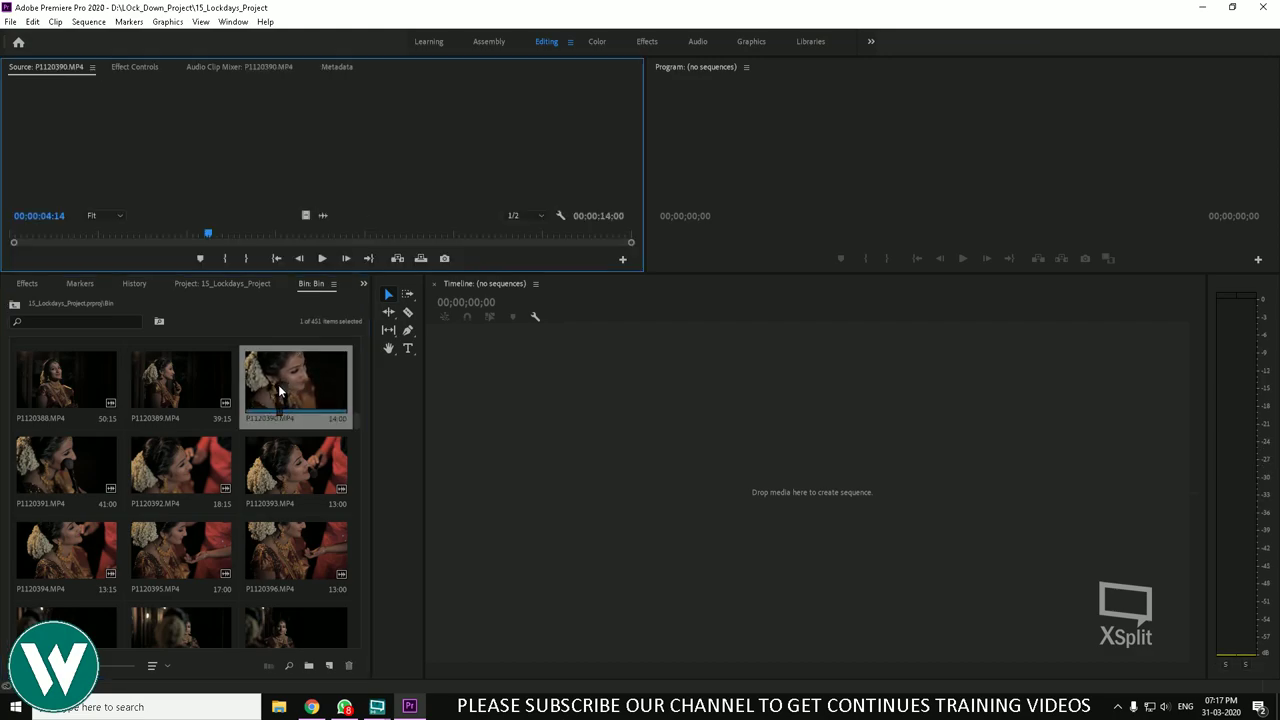
{"action": "left_click_drag", "start_coordinate": [329, 273], "coordinate": [319, 401]}
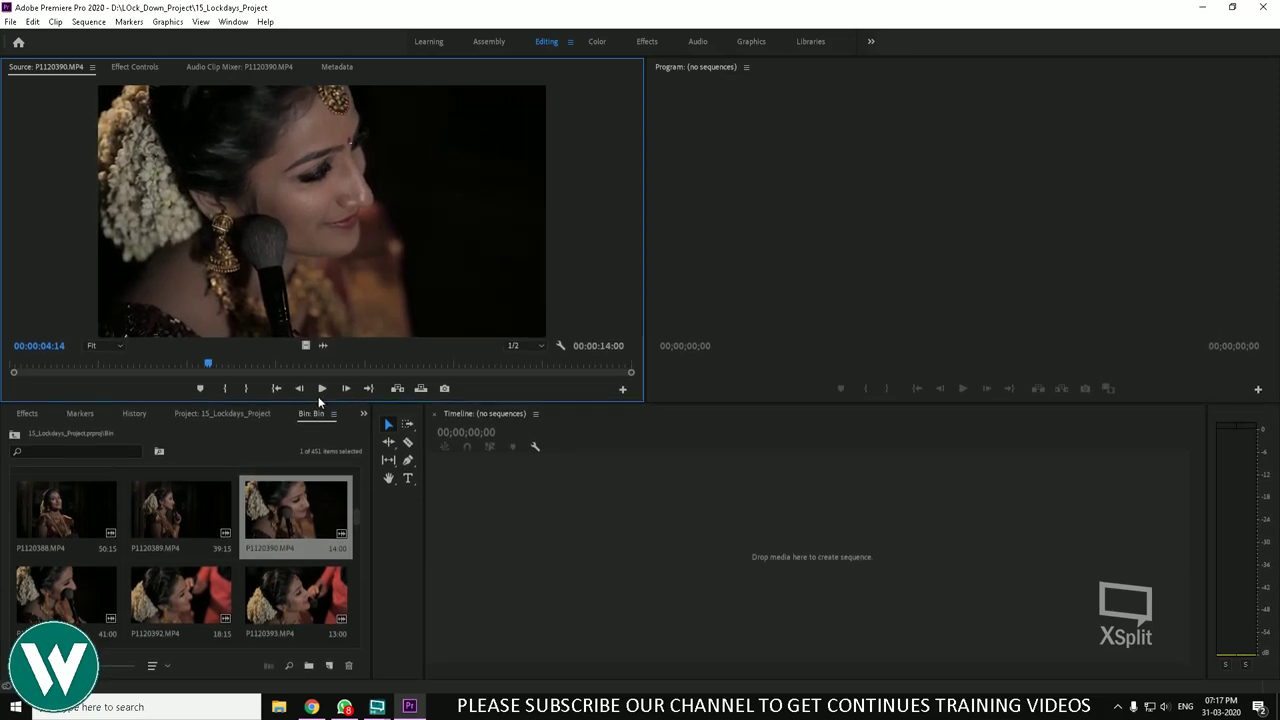
{"action": "left_click_drag", "start_coordinate": [170, 364], "coordinate": [242, 371]}
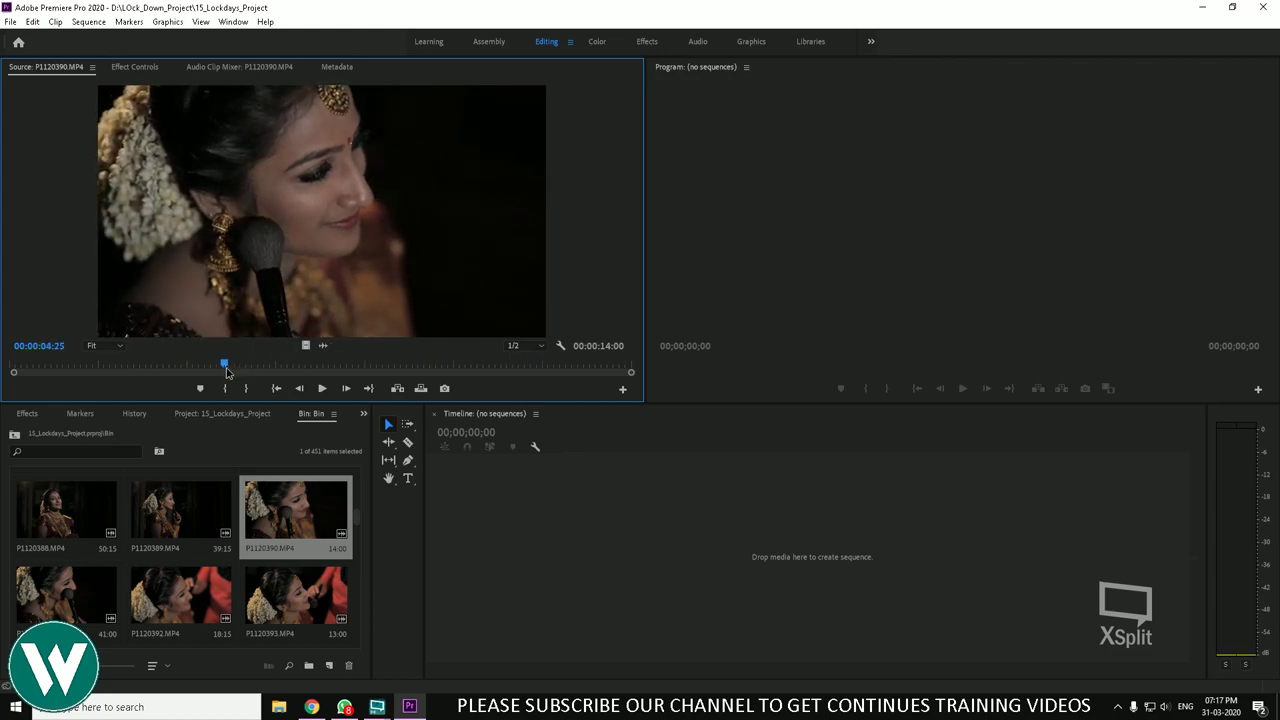
{"action": "key", "text": "i"}
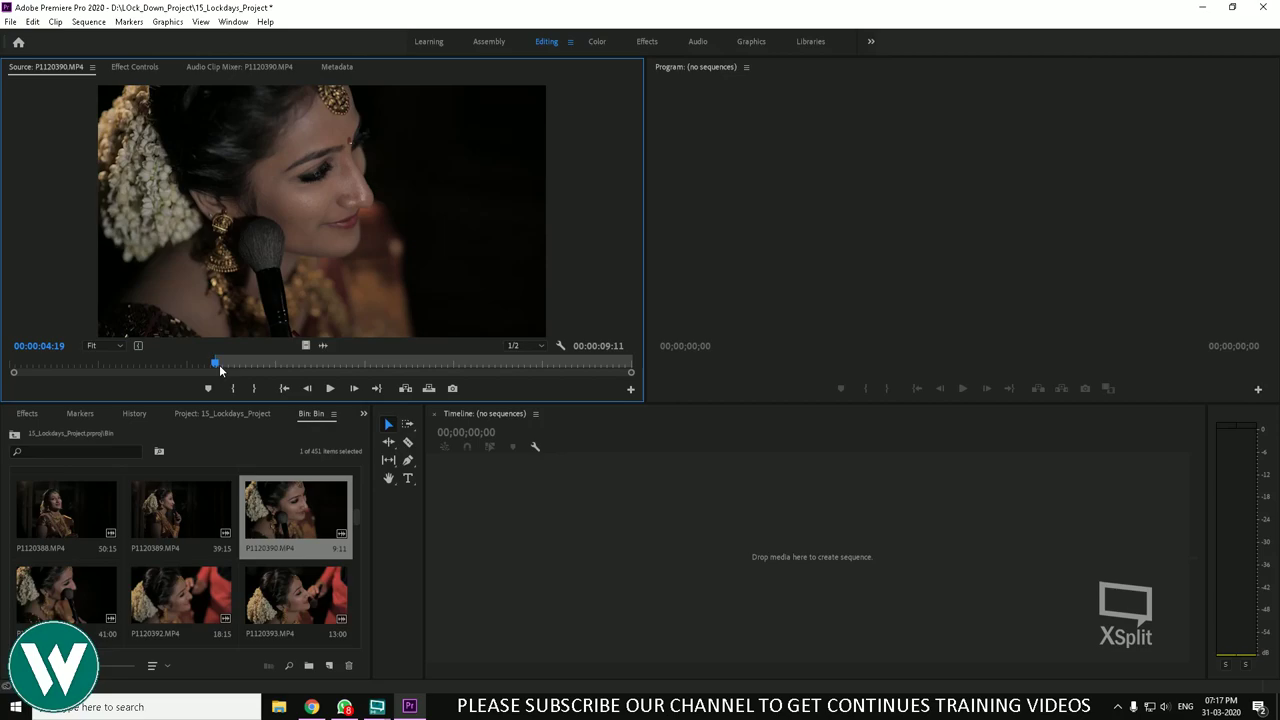
{"action": "left_click_drag", "start_coordinate": [223, 365], "coordinate": [468, 363]}
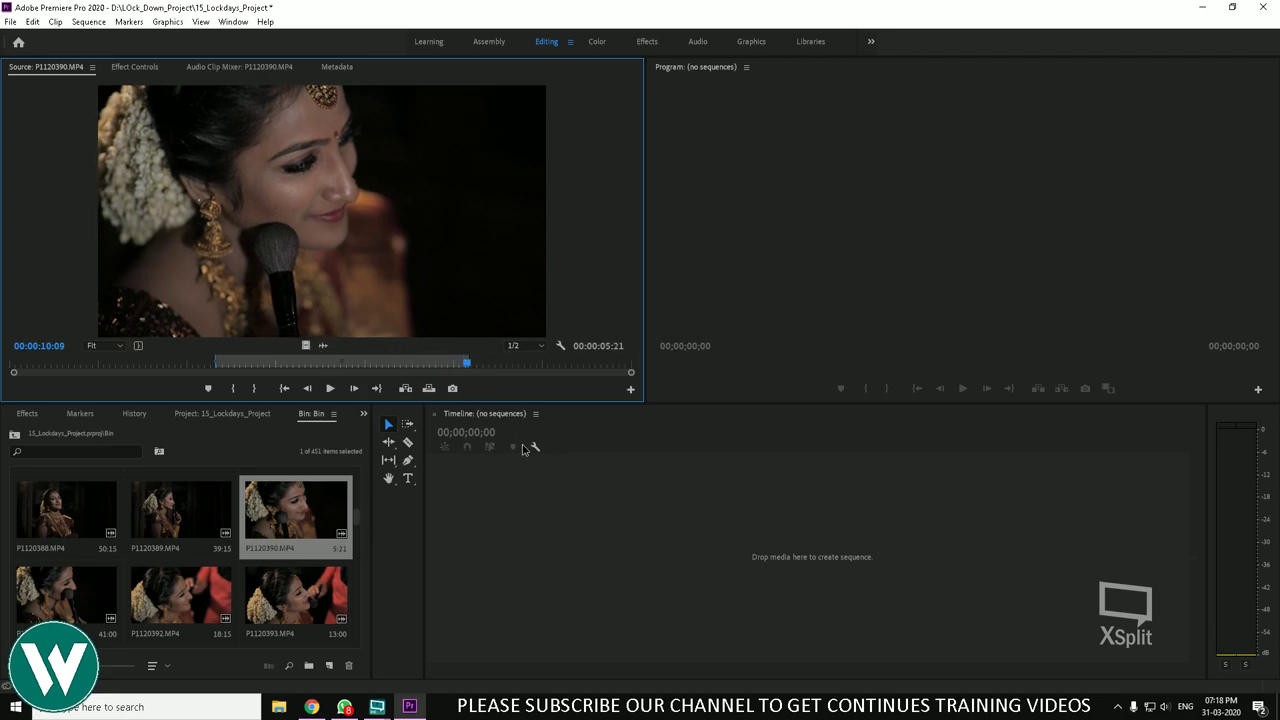
{"action": "left_click_drag", "start_coordinate": [536, 568], "coordinate": [534, 546]}
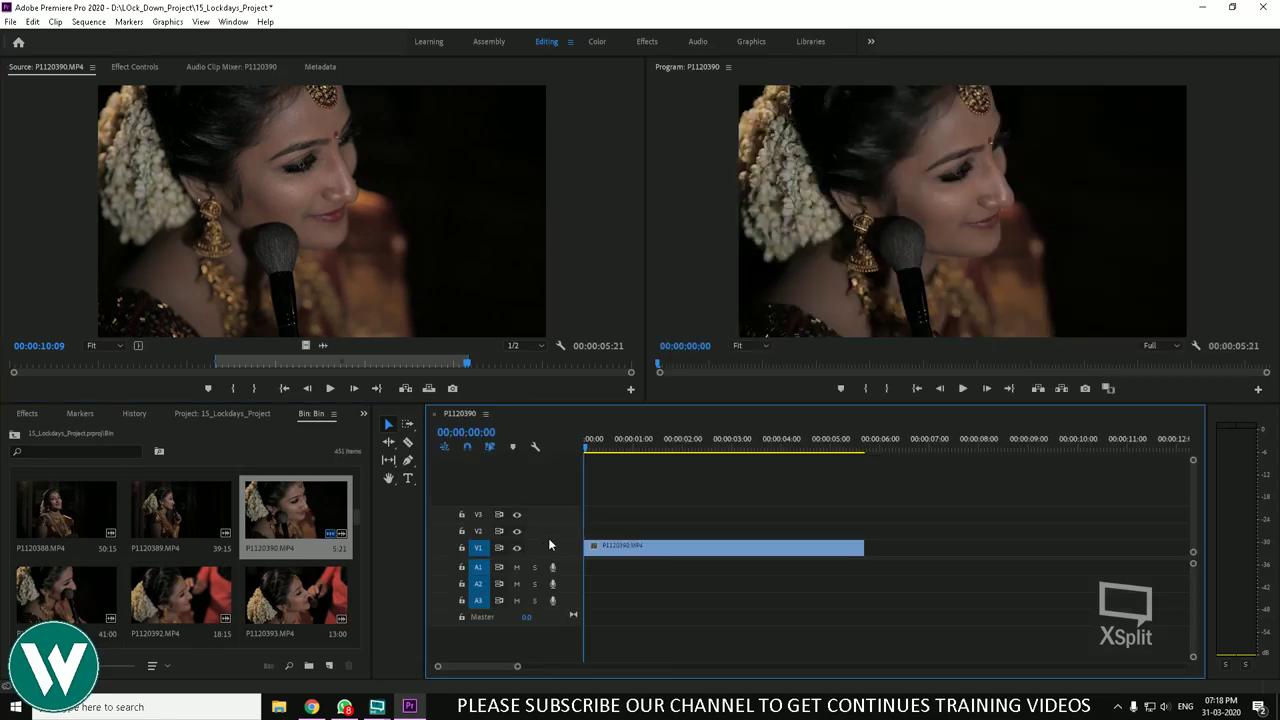
{"action": "mouse_move", "coordinate": [591, 463]}
{"action": "left_mouse_down"}
{"action": "mouse_move", "coordinate": [792, 475]}
{"action": "mouse_move", "coordinate": [643, 451]}
{"action": "mouse_move", "coordinate": [581, 461]}
{"action": "left_mouse_up"}
{"action": "key", "text": "space"}
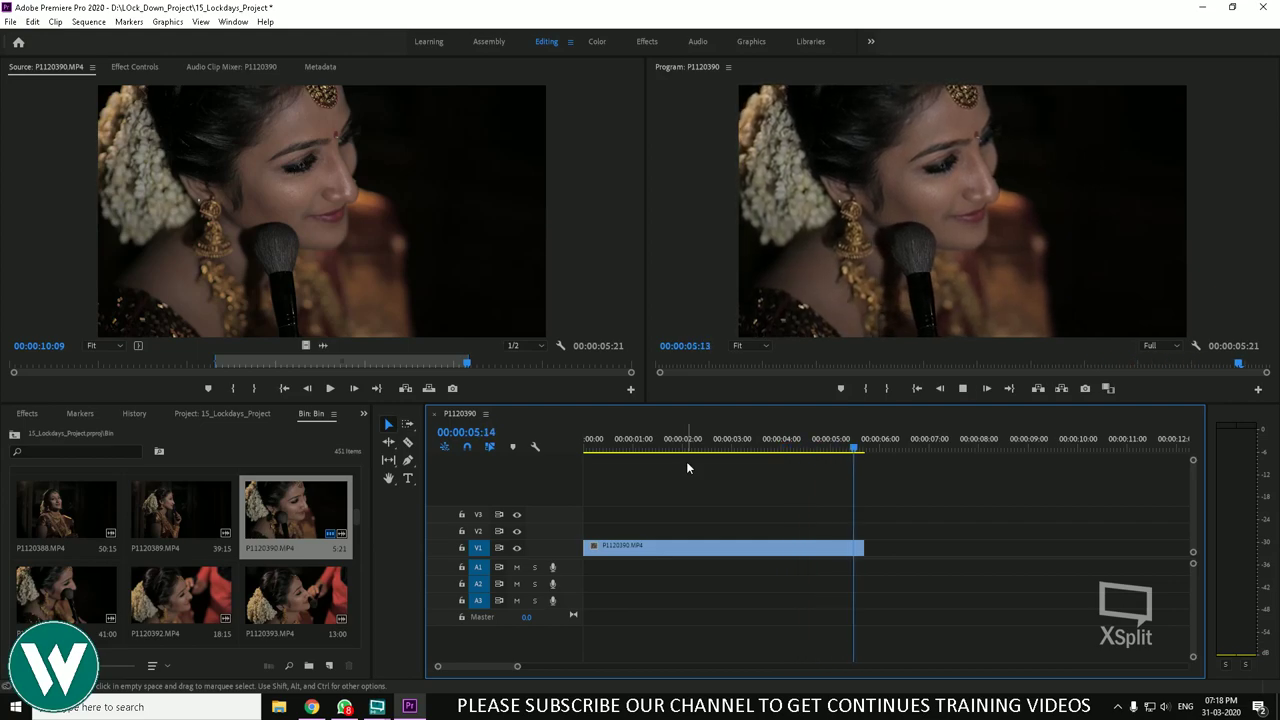
{"action": "key", "text": "space"}
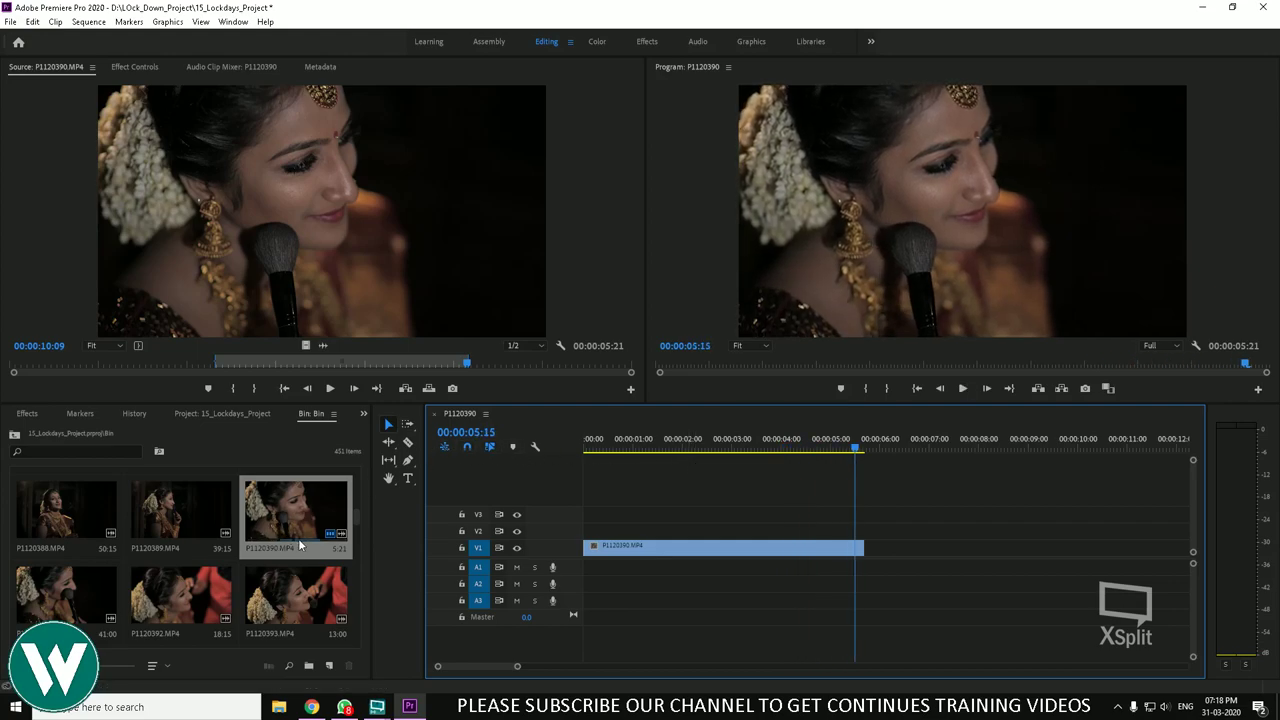
{"action": "scroll", "coordinate": [298, 543], "scroll_direction": "down", "scroll_amount": 1}
{"action": "scroll", "coordinate": [271, 505], "scroll_direction": "down", "scroll_amount": 1}
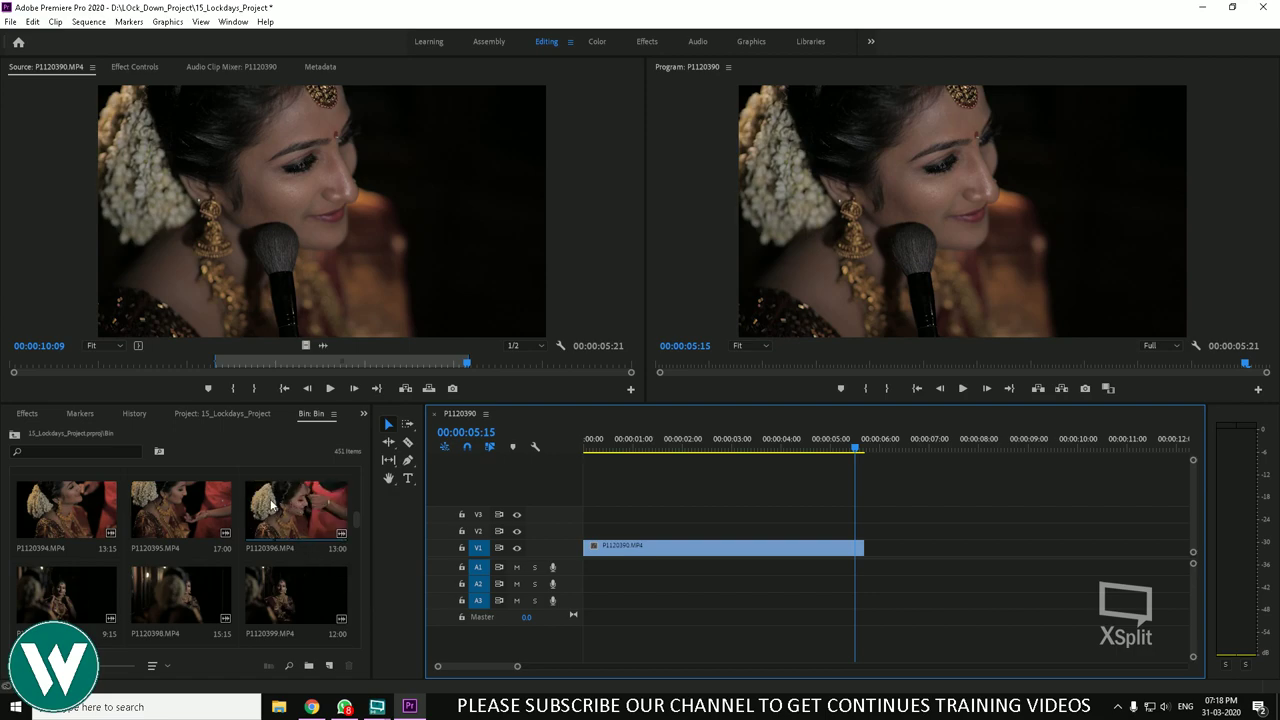
{"action": "scroll", "coordinate": [271, 505], "scroll_direction": "up", "scroll_amount": 1}
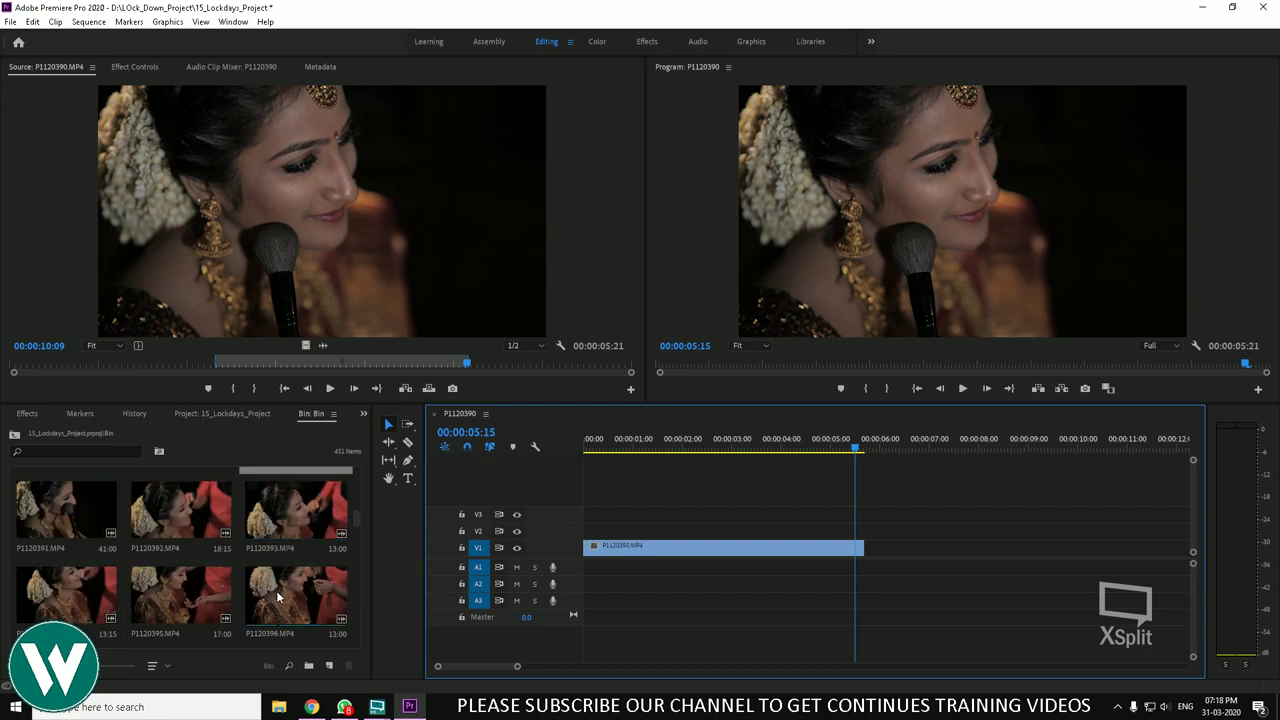
{"action": "scroll", "coordinate": [287, 547], "scroll_direction": "down", "scroll_amount": 2}
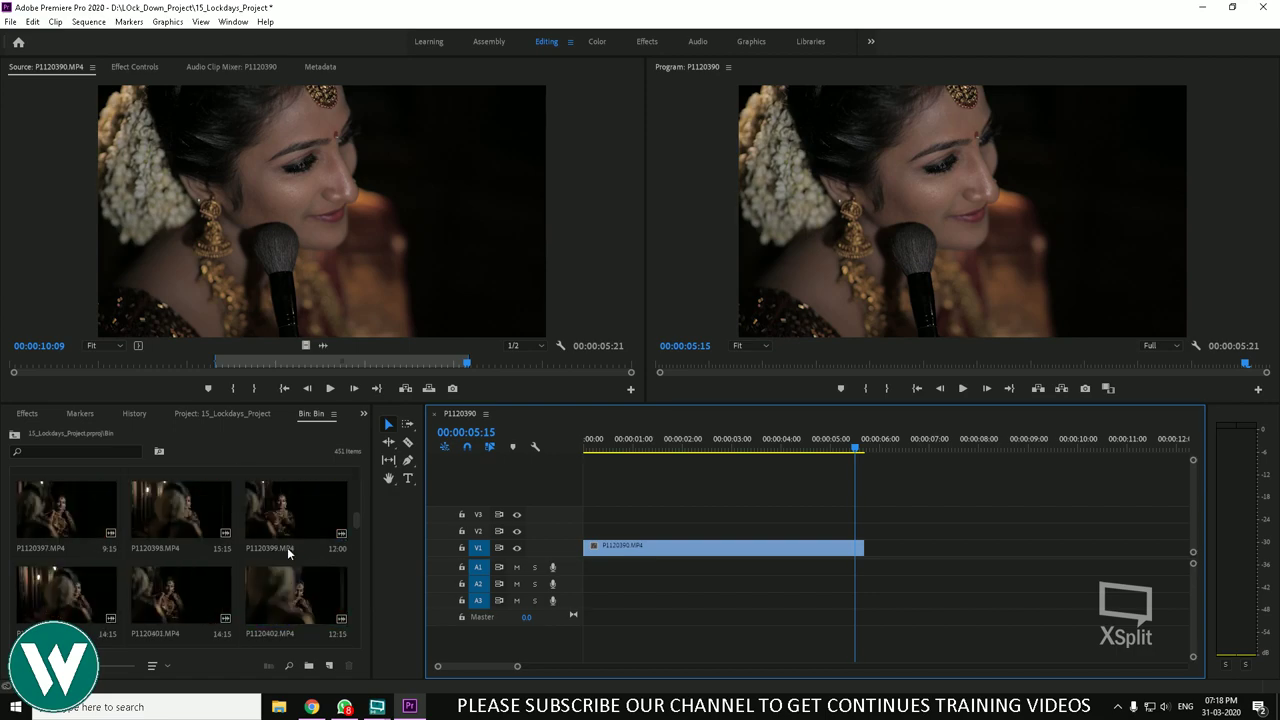
Step: Mark an In point on P1120397 and place the trimmed clip on V1 after P1120390
{"action": "double_click", "coordinate": [61, 519]}
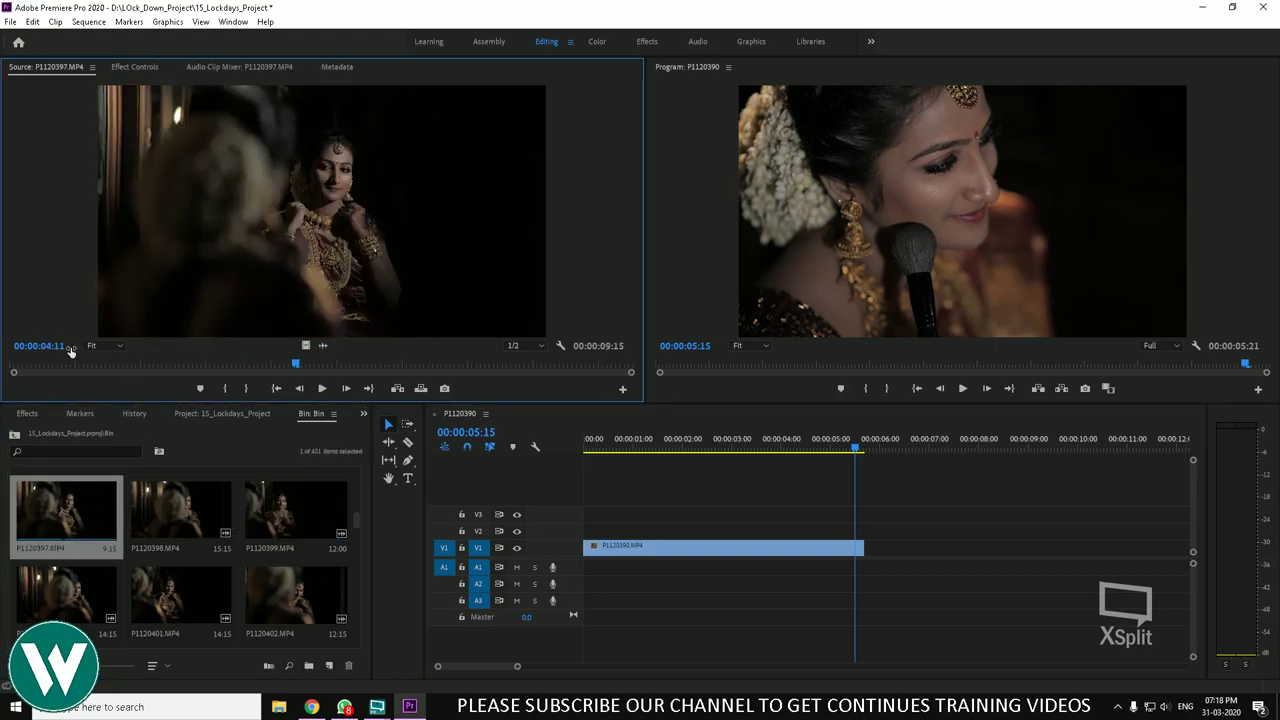
{"action": "left_click_drag", "start_coordinate": [72, 363], "coordinate": [371, 374]}
{"action": "key", "text": "i"}
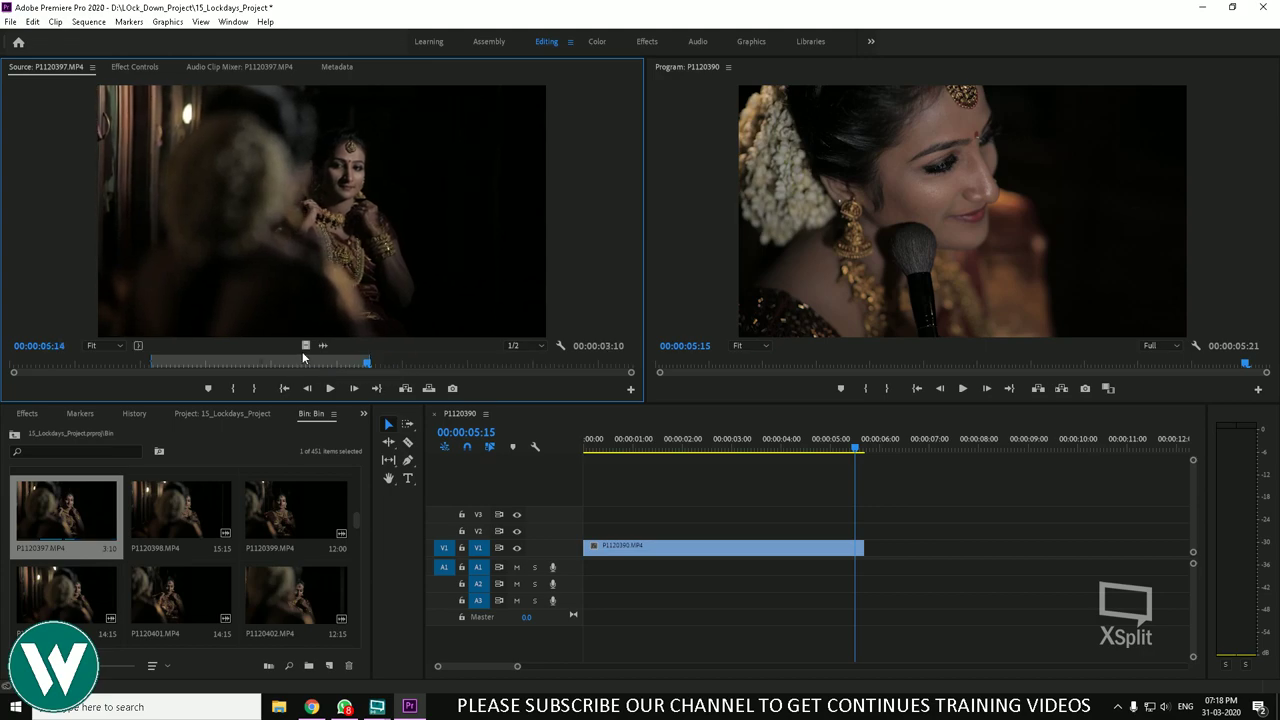
{"action": "left_click_drag", "start_coordinate": [514, 402], "coordinate": [870, 548]}
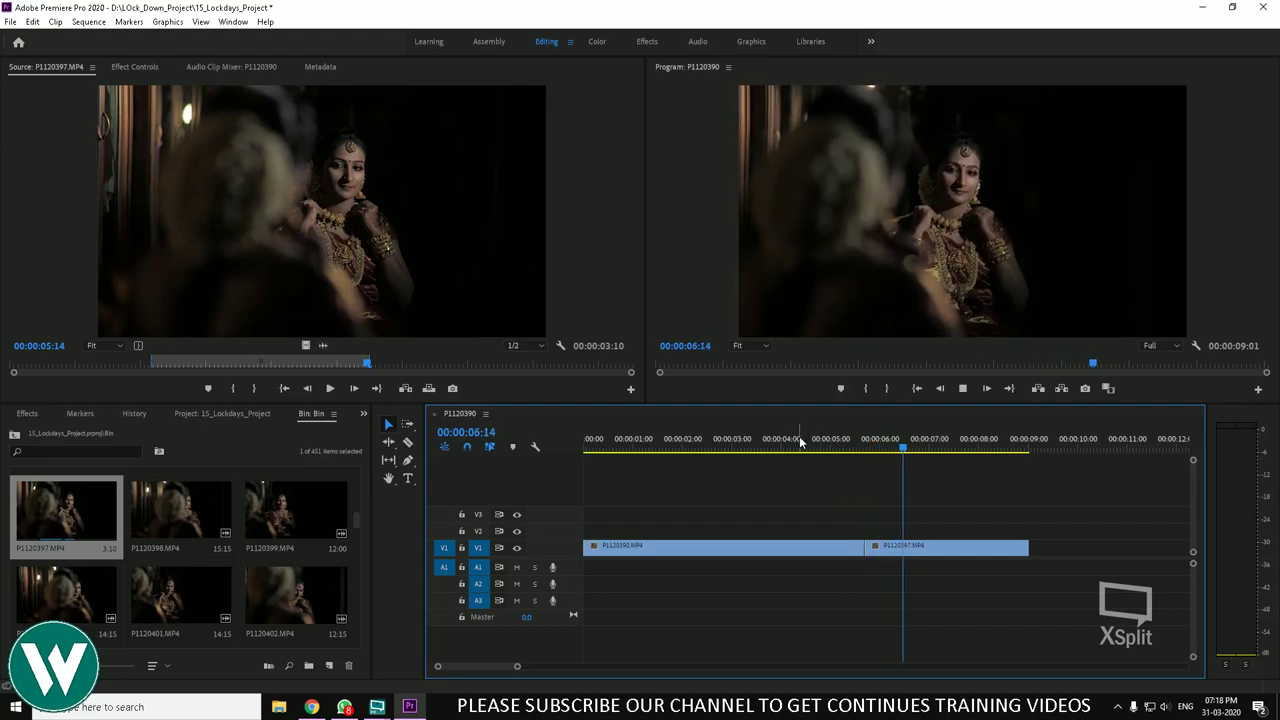
{"action": "left_click_drag", "start_coordinate": [899, 447], "coordinate": [987, 485]}
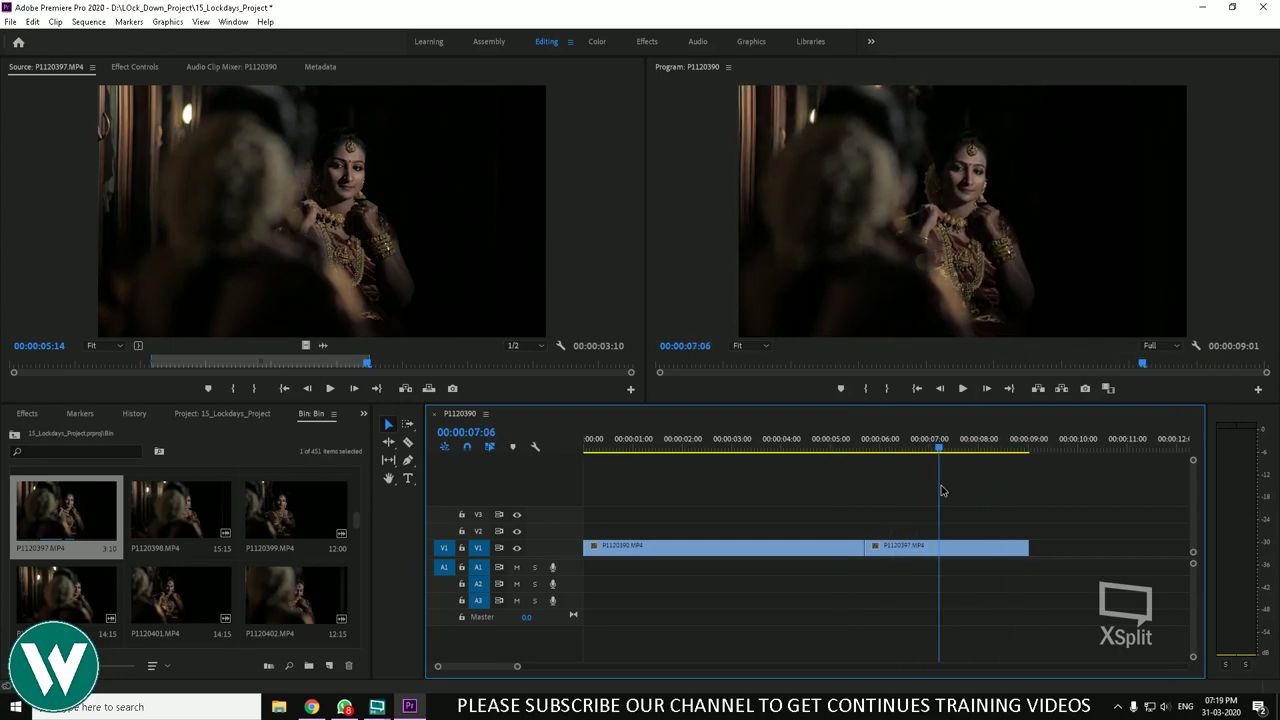
{"action": "right_click", "coordinate": [953, 554]}
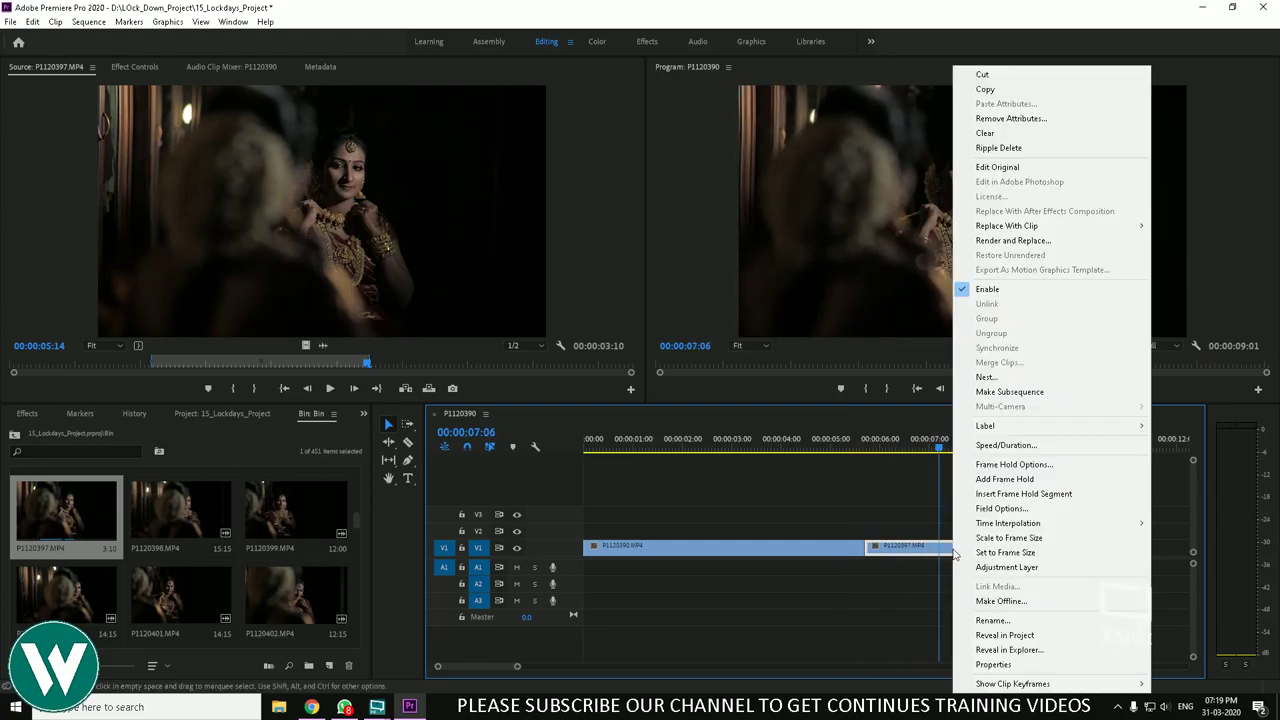
Step: Turn on Reverse Speed for P1120397 in the Speed/Duration dialog
{"action": "left_click", "coordinate": [1005, 445]}
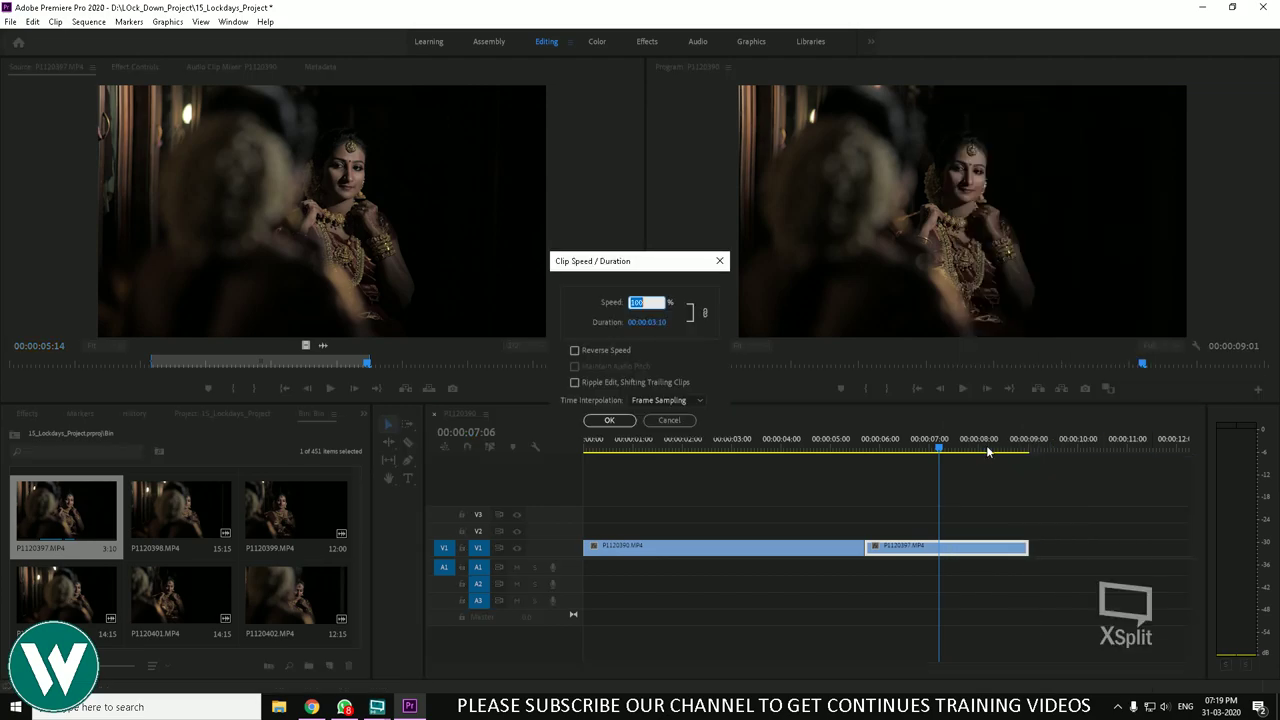
{"action": "left_click", "coordinate": [613, 350]}
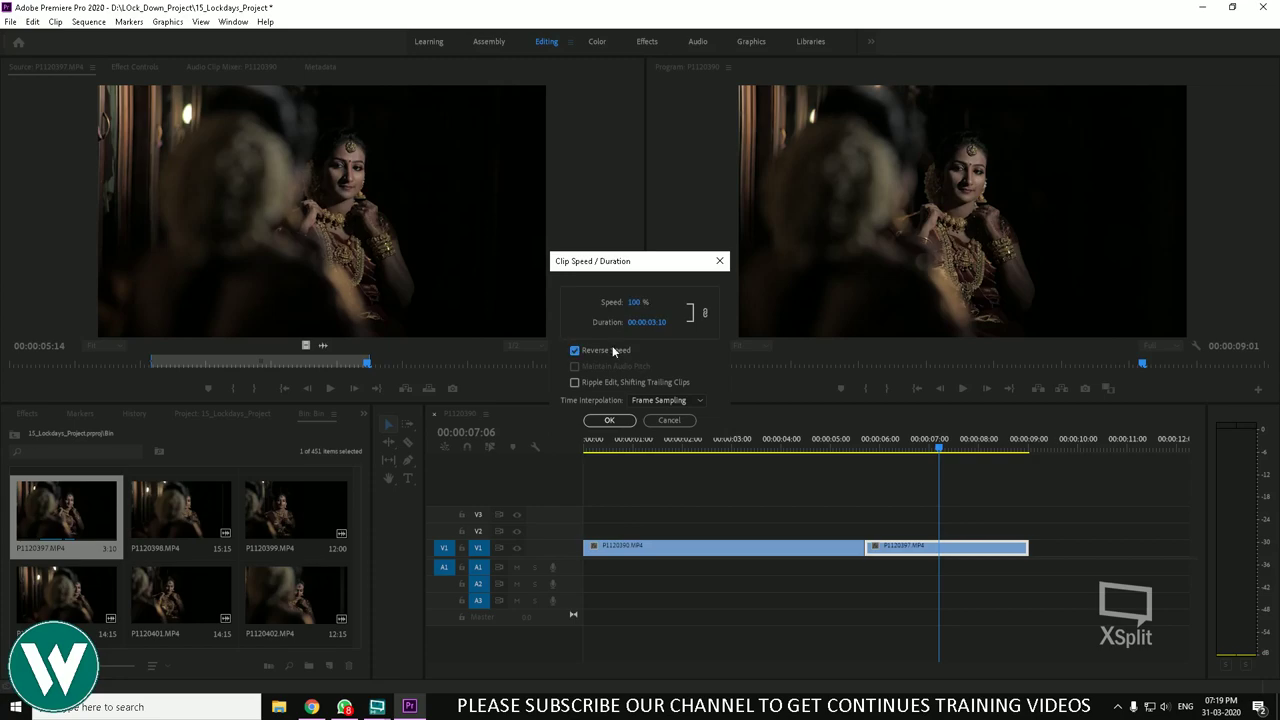
{"action": "left_click", "coordinate": [612, 420]}
Step: Scrub to and play back the reversed P1120397 clip
{"action": "left_click", "coordinate": [826, 446]}
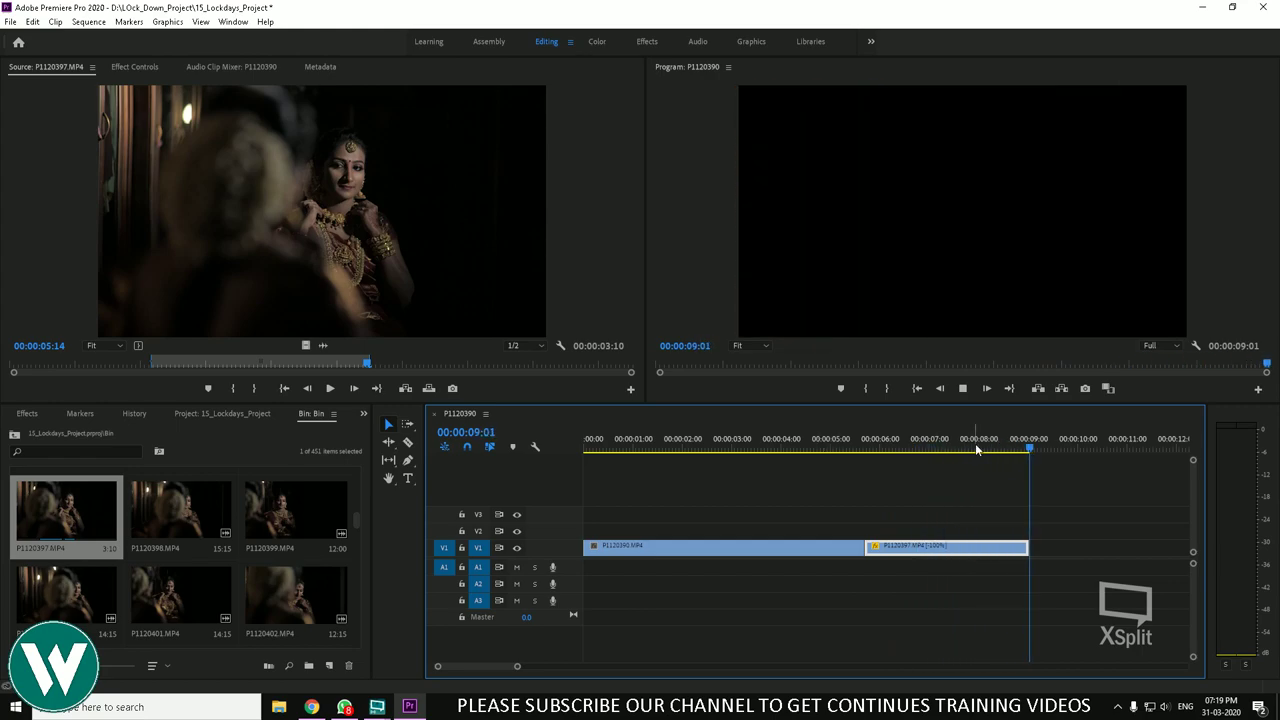
{"action": "left_click_drag", "start_coordinate": [990, 435], "coordinate": [853, 440]}
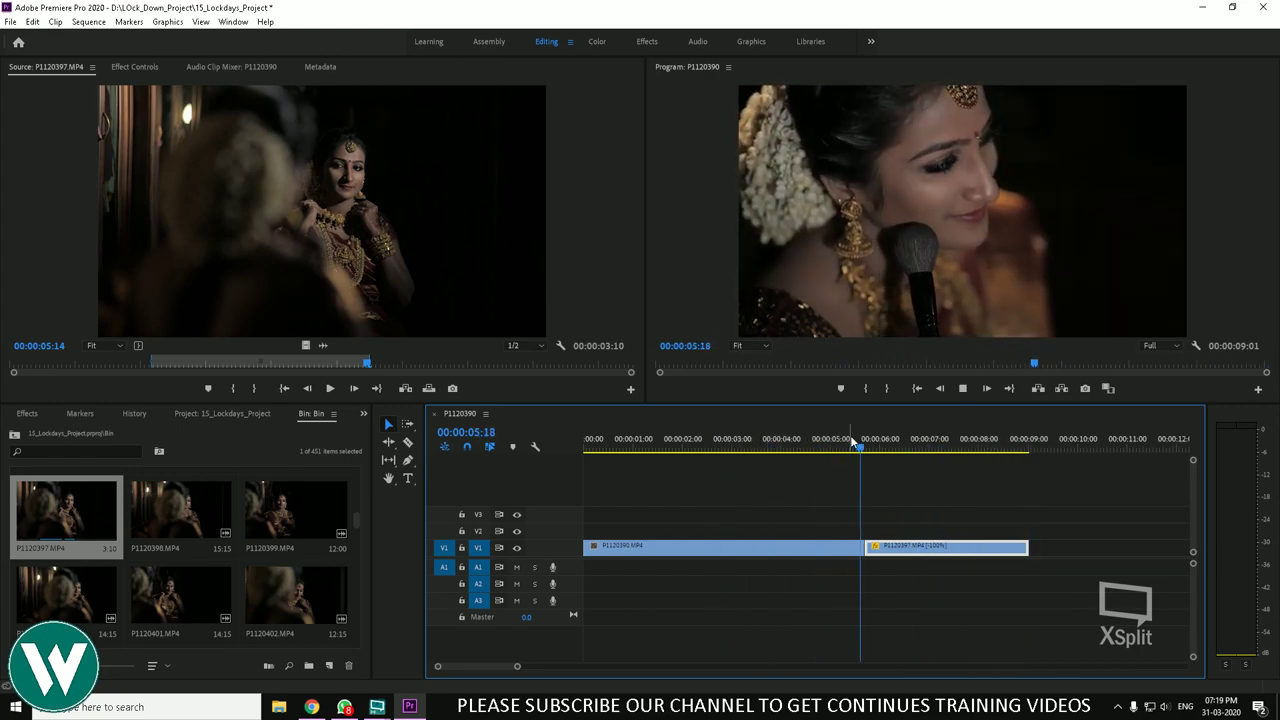
{"action": "key", "text": "space"}
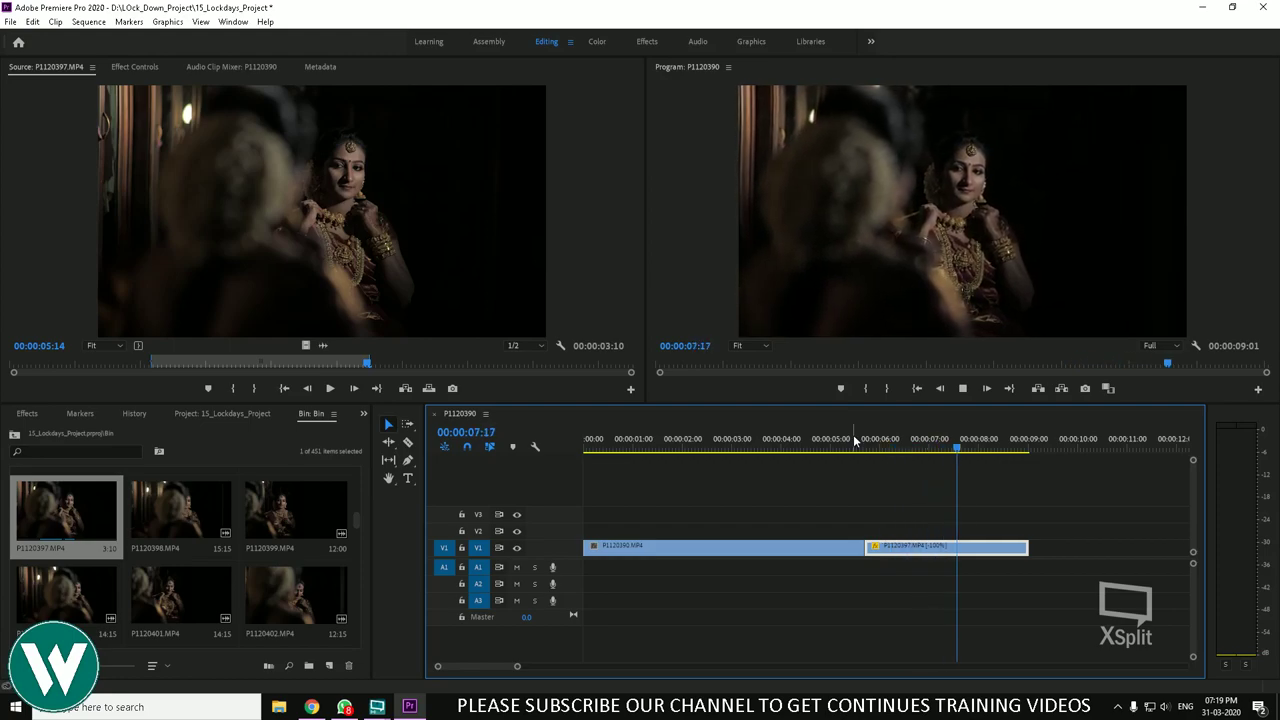
{"action": "left_click_drag", "start_coordinate": [955, 440], "coordinate": [657, 460]}
Step: Mark In and Out points on clip P1120411 in the Source Monitor
{"action": "scroll", "coordinate": [288, 513], "scroll_direction": "down", "scroll_amount": 3}
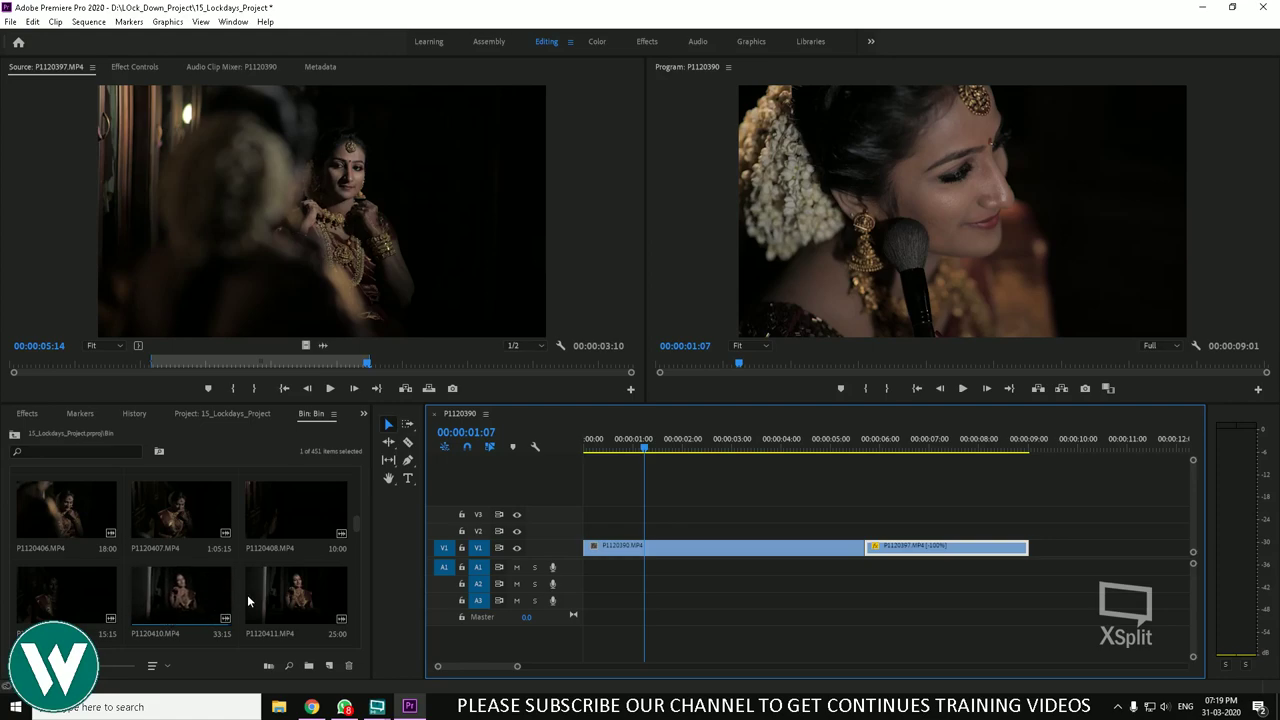
{"action": "double_click", "coordinate": [318, 593]}
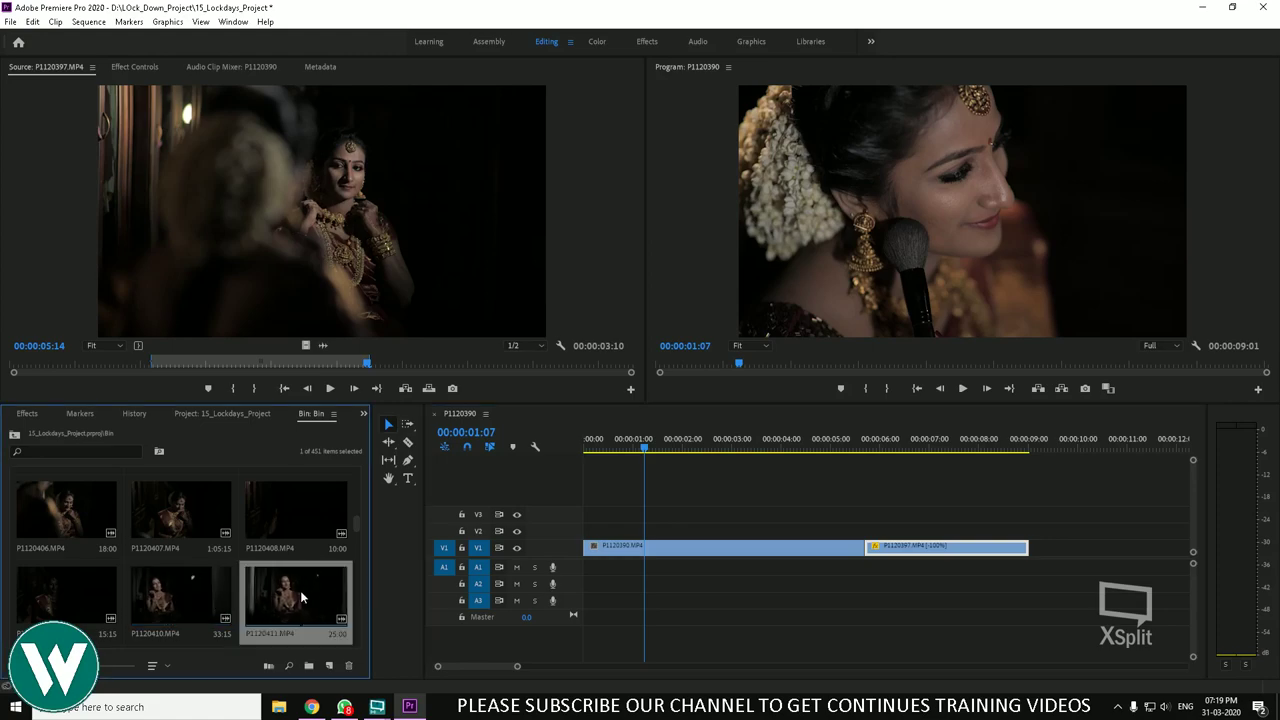
{"action": "left_click_drag", "start_coordinate": [127, 368], "coordinate": [1032, 545]}
{"action": "key", "text": "i"}
{"action": "key", "text": "o"}
Step: Zoom the timeline out to show the whole sequence and play it through
{"action": "key", "text": "minus"}
{"action": "key", "text": "minus"}
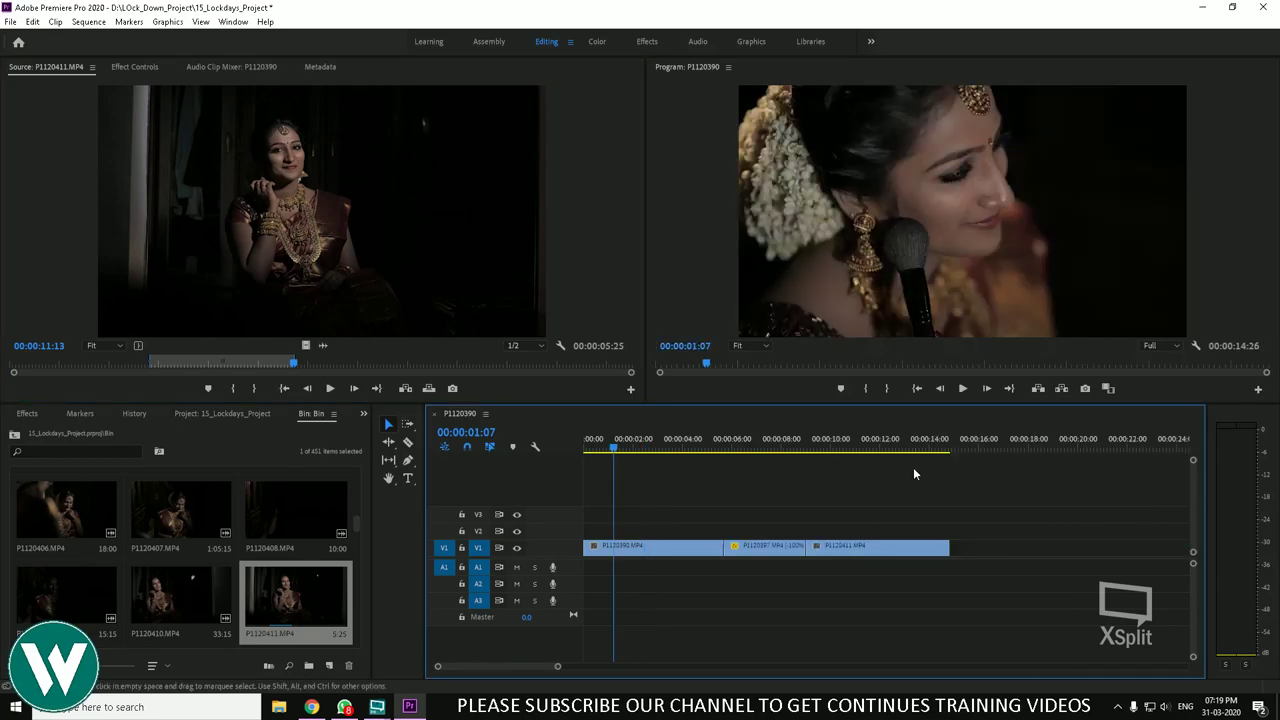
{"action": "mouse_move", "coordinate": [613, 452]}
{"action": "left_mouse_down"}
{"action": "mouse_move", "coordinate": [768, 450]}
{"action": "mouse_move", "coordinate": [632, 455]}
{"action": "left_mouse_up"}
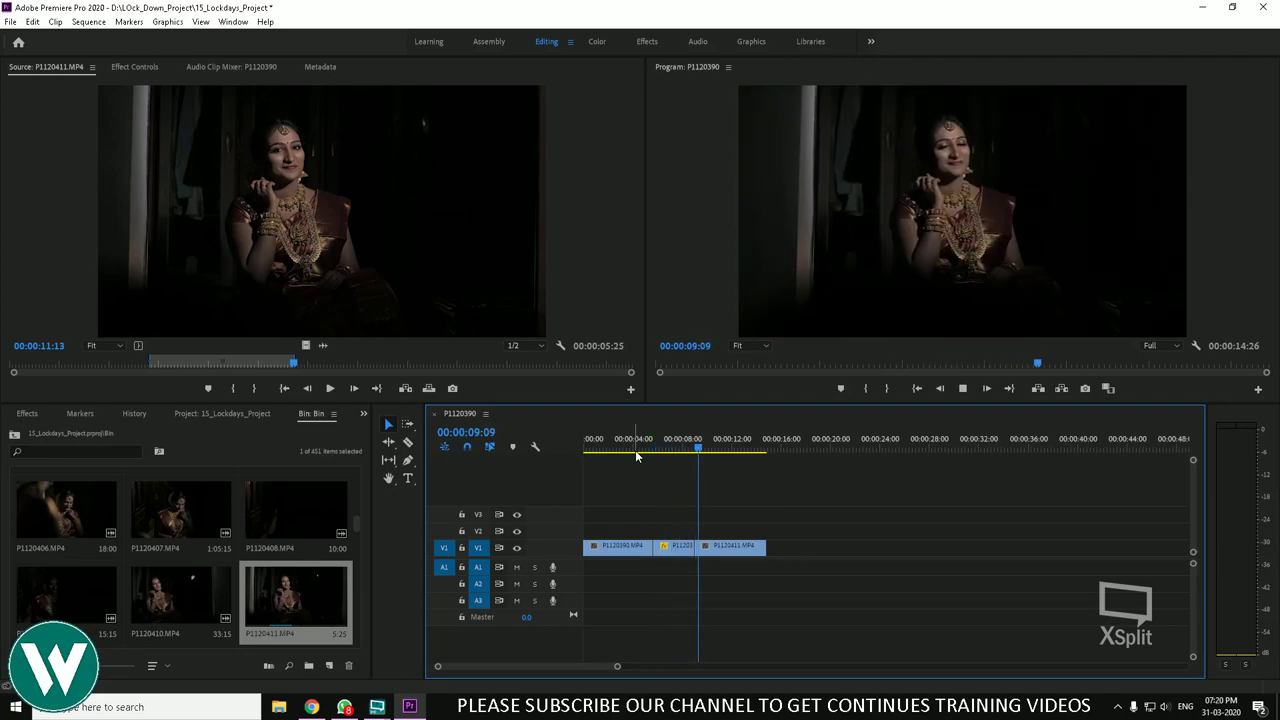
{"action": "key", "text": "space"}
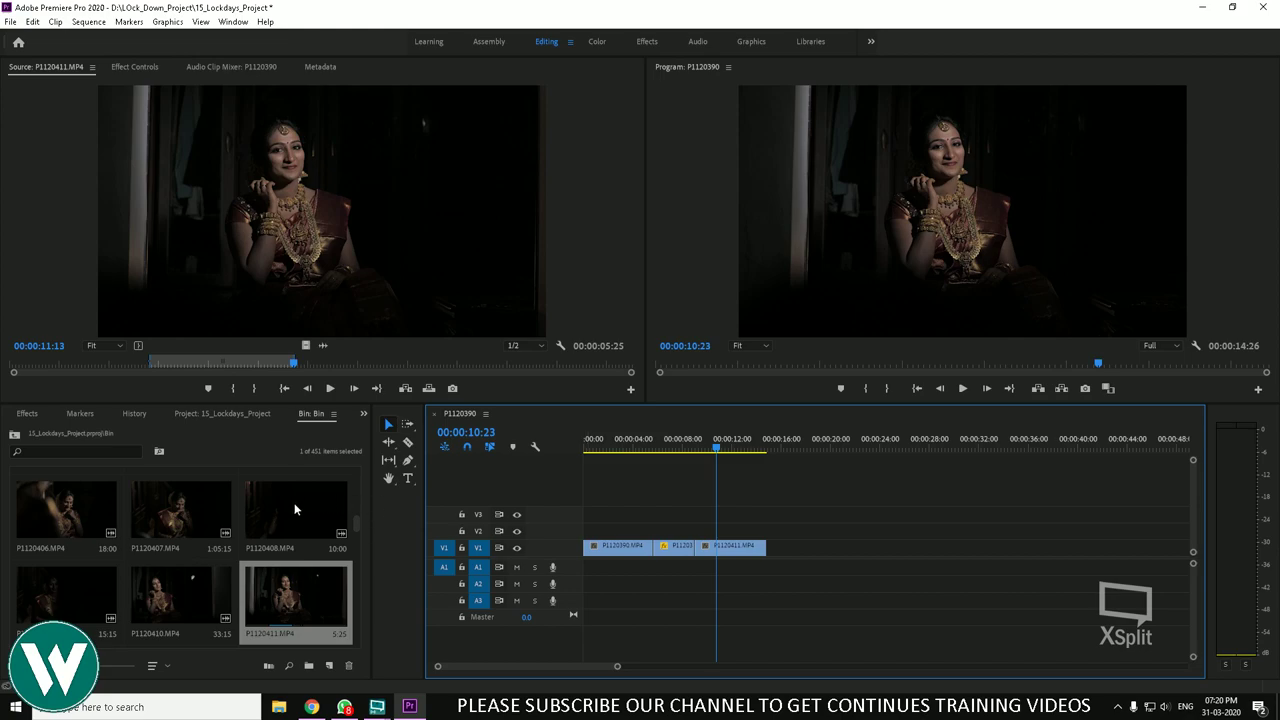
Step: Trim P1120420 with an In point near two seconds and an Out point at 00:00:05:01
{"action": "scroll", "coordinate": [295, 510], "scroll_direction": "down", "scroll_amount": 2}
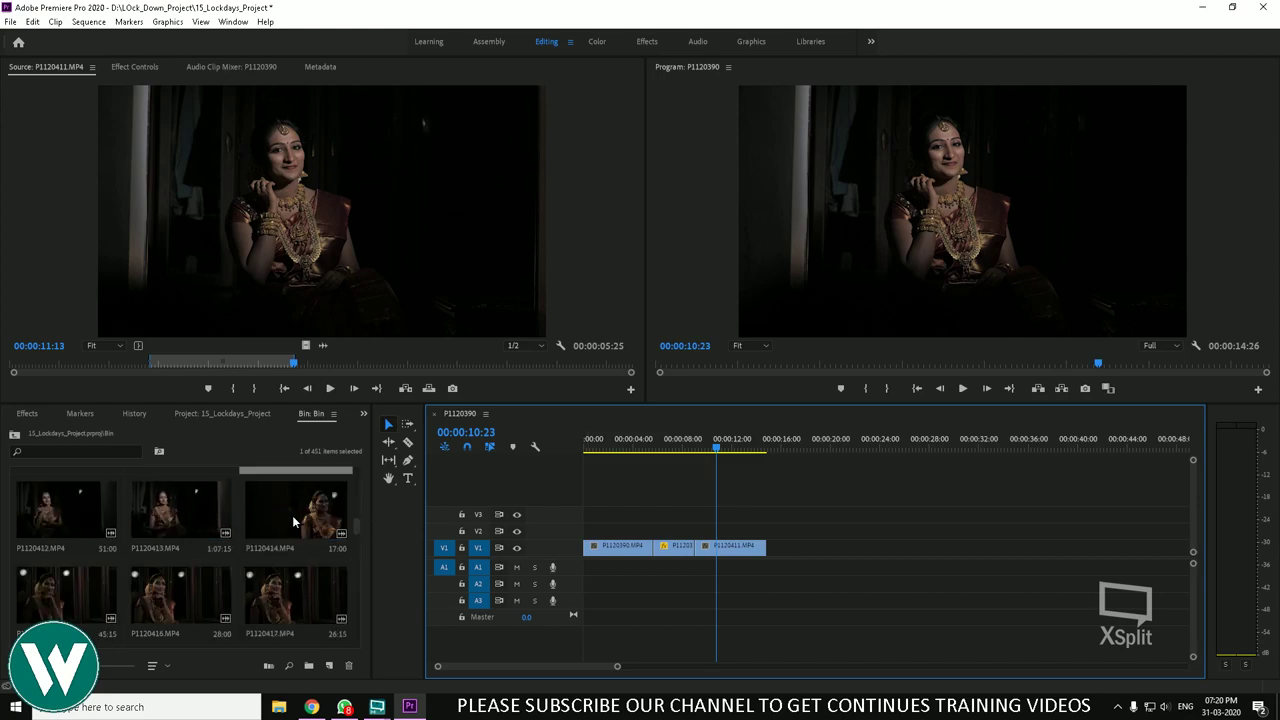
{"action": "scroll", "coordinate": [323, 520], "scroll_direction": "down", "scroll_amount": 2}
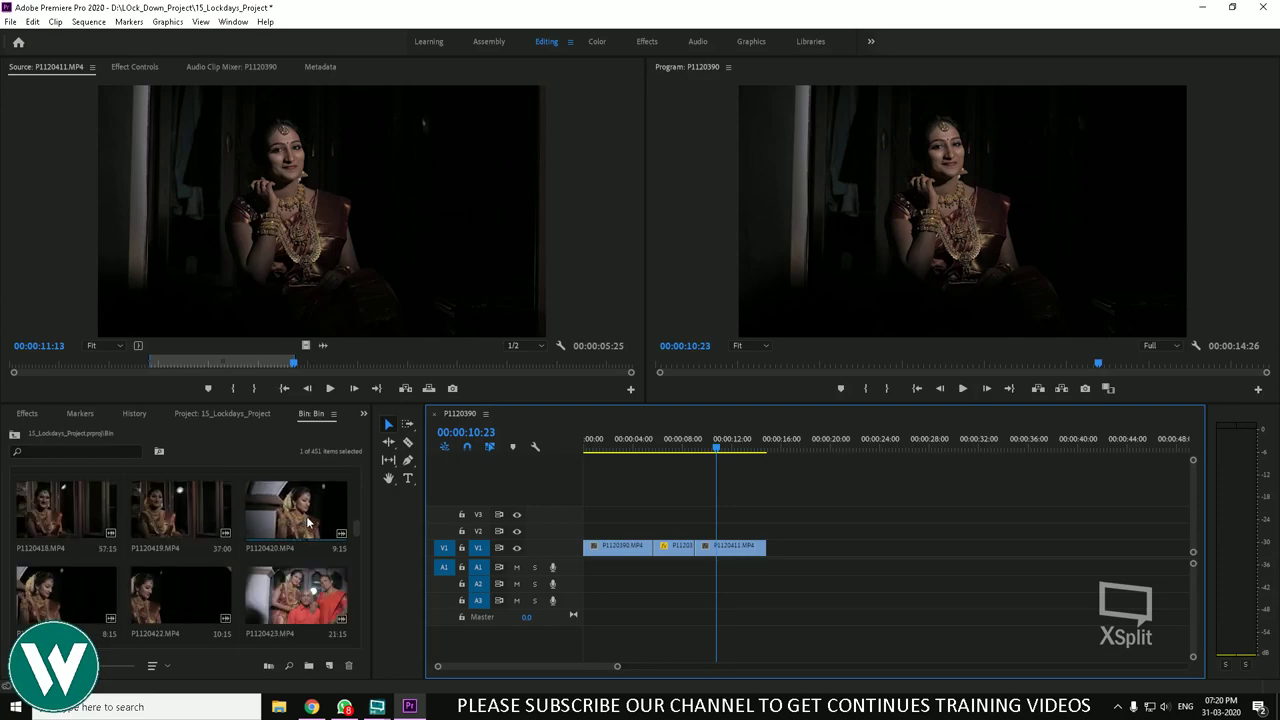
{"action": "double_click", "coordinate": [267, 520]}
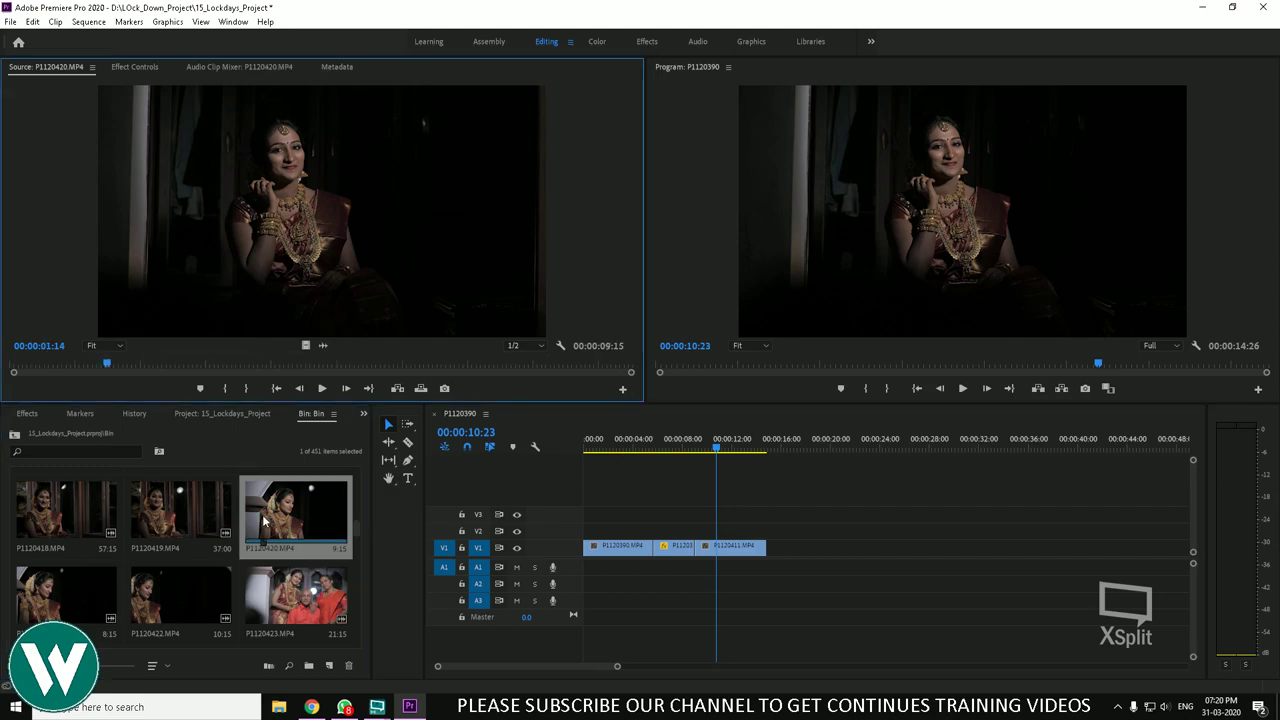
{"action": "left_click_drag", "start_coordinate": [108, 364], "coordinate": [561, 366]}
{"action": "key", "text": "i"}
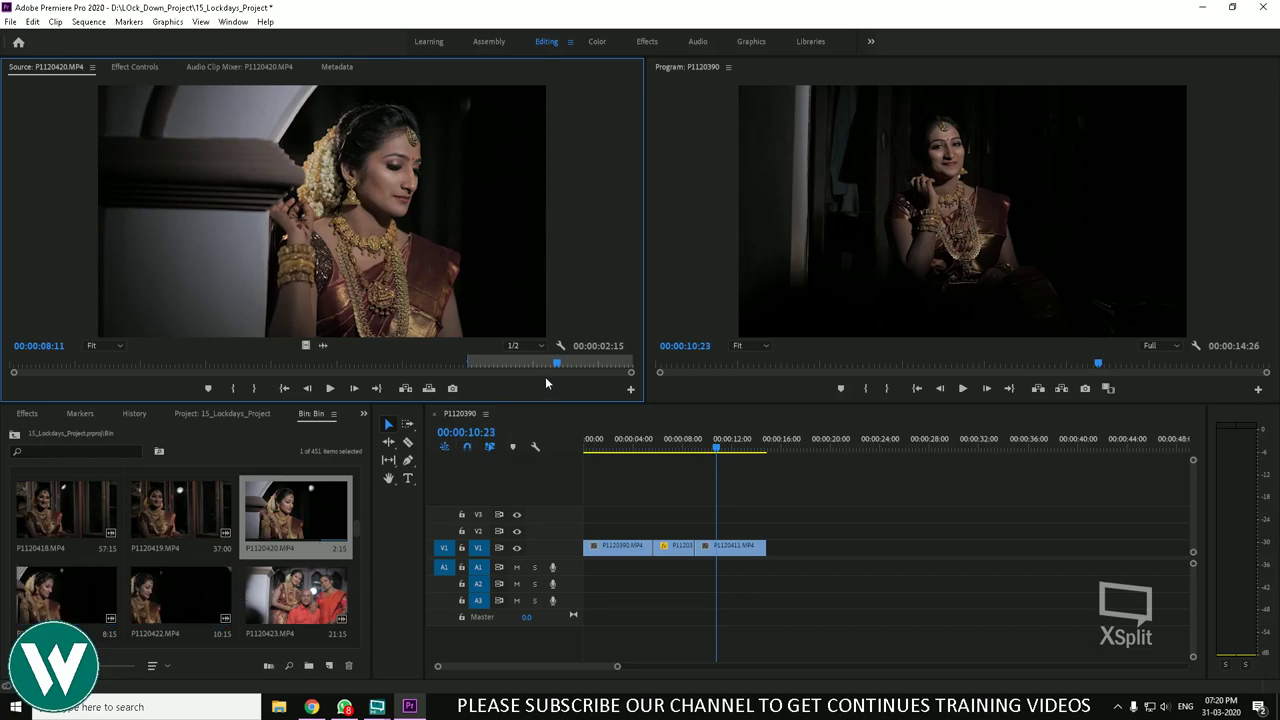
{"action": "left_click_drag", "start_coordinate": [298, 366], "coordinate": [149, 366]}
{"action": "key", "text": "i"}
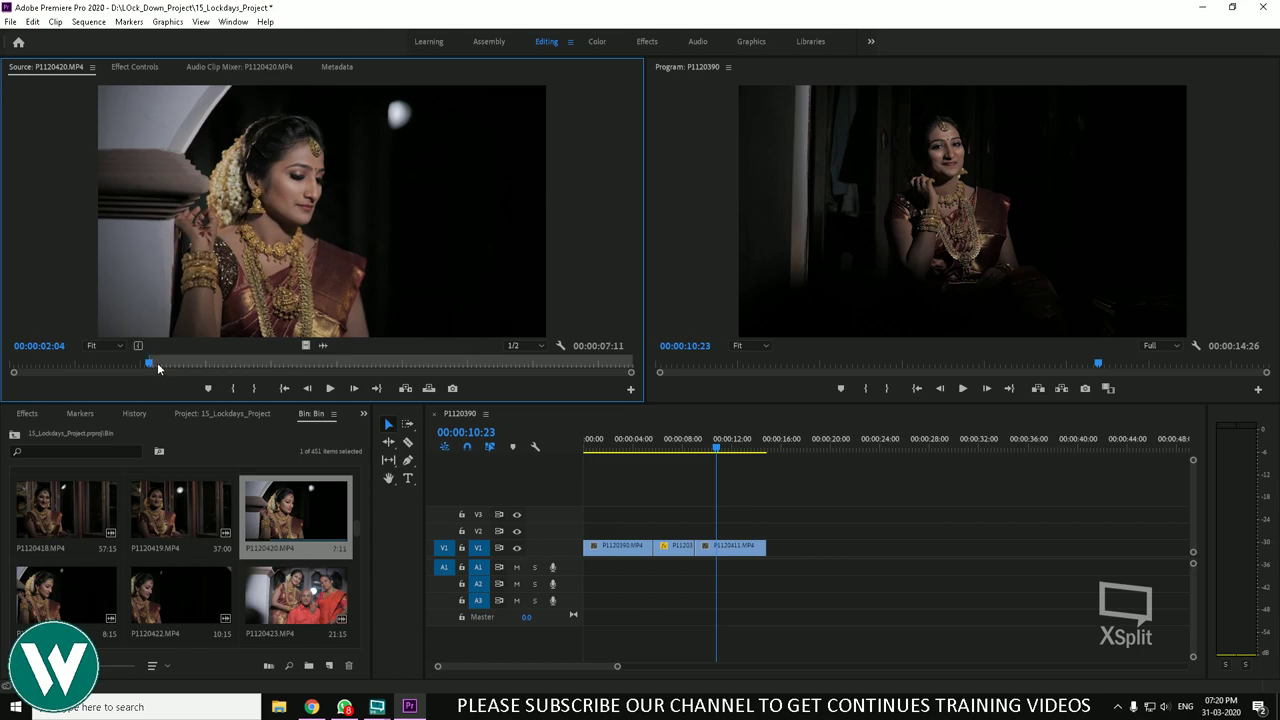
{"action": "left_click", "coordinate": [276, 366]}
{"action": "left_click_drag", "start_coordinate": [276, 366], "coordinate": [340, 366]}
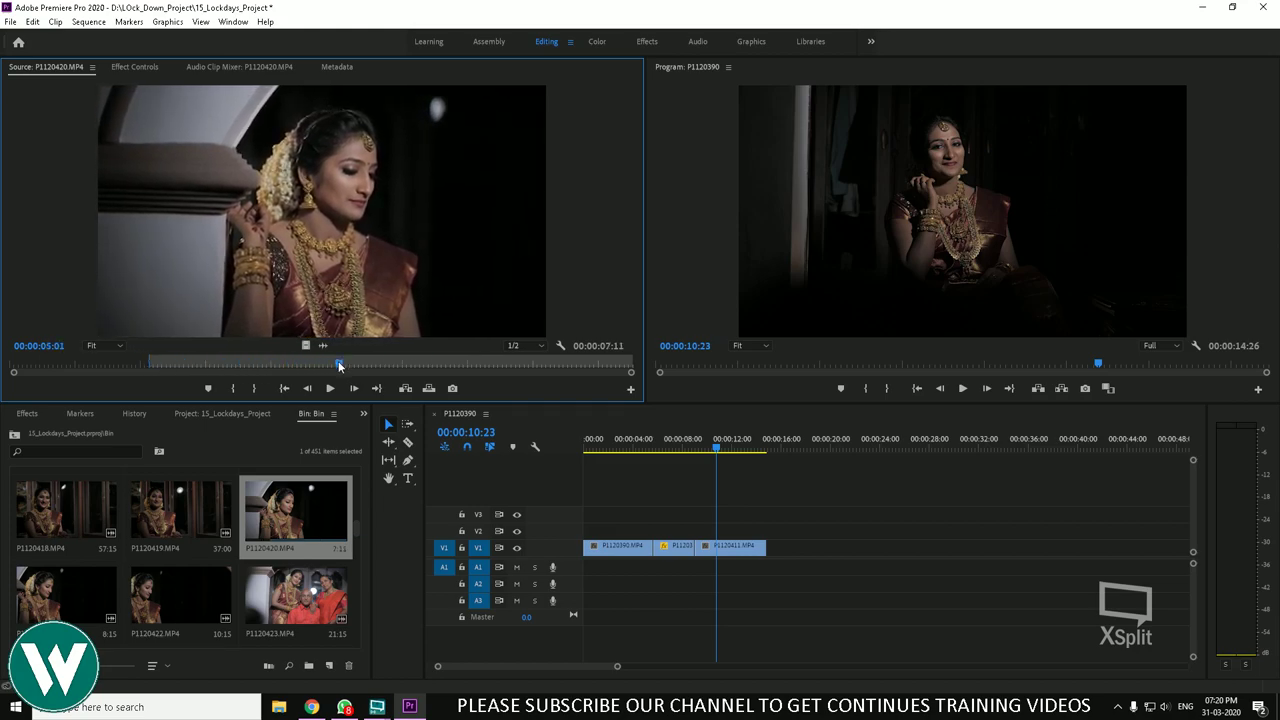
{"action": "key", "text": "o"}
Step: Add the trimmed P1120420 after the existing V1 clips and play the sequence from the start
{"action": "left_click_drag", "start_coordinate": [543, 385], "coordinate": [775, 550]}
{"action": "left_click", "coordinate": [697, 450]}
{"action": "left_click", "coordinate": [591, 450]}
{"action": "key", "text": "space"}
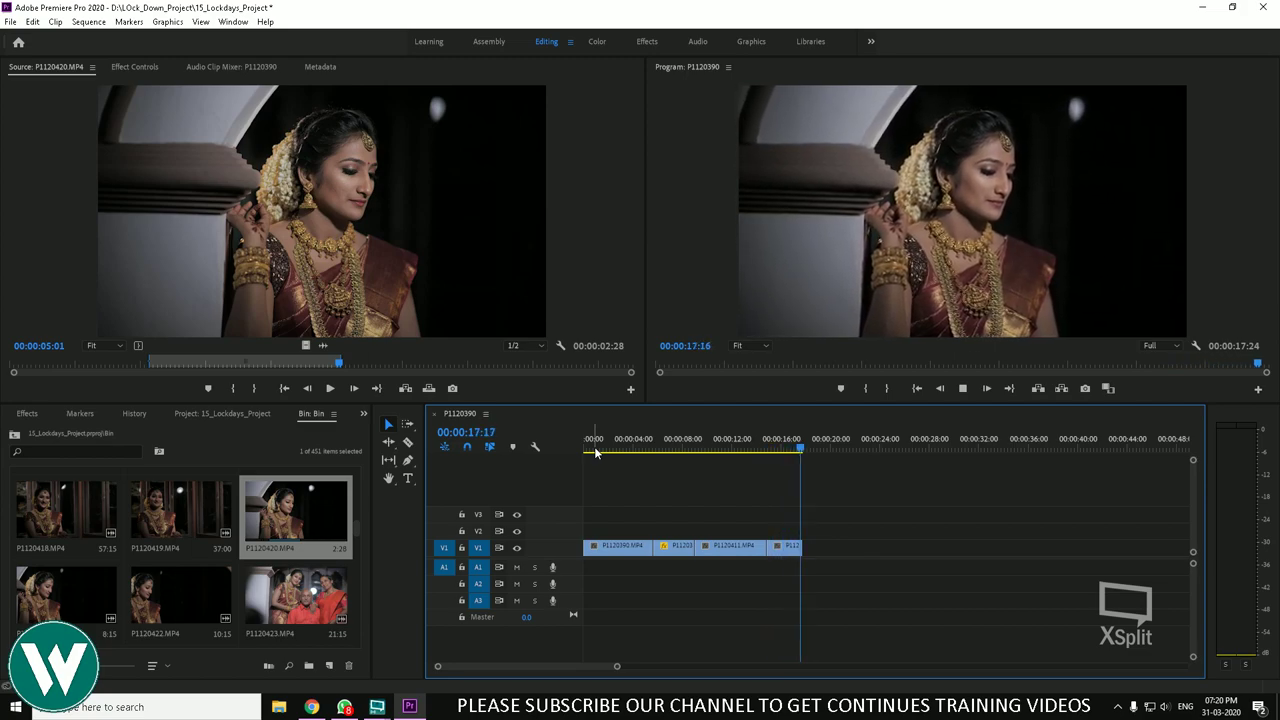
{"action": "mouse_move", "coordinate": [768, 438]}
{"action": "left_mouse_down"}
{"action": "mouse_move", "coordinate": [790, 440]}
{"action": "mouse_move", "coordinate": [592, 440]}
{"action": "mouse_move", "coordinate": [630, 472]}
{"action": "mouse_move", "coordinate": [731, 480]}
{"action": "mouse_move", "coordinate": [588, 497]}
{"action": "mouse_move", "coordinate": [791, 494]}
{"action": "mouse_move", "coordinate": [622, 490]}
{"action": "left_mouse_up"}
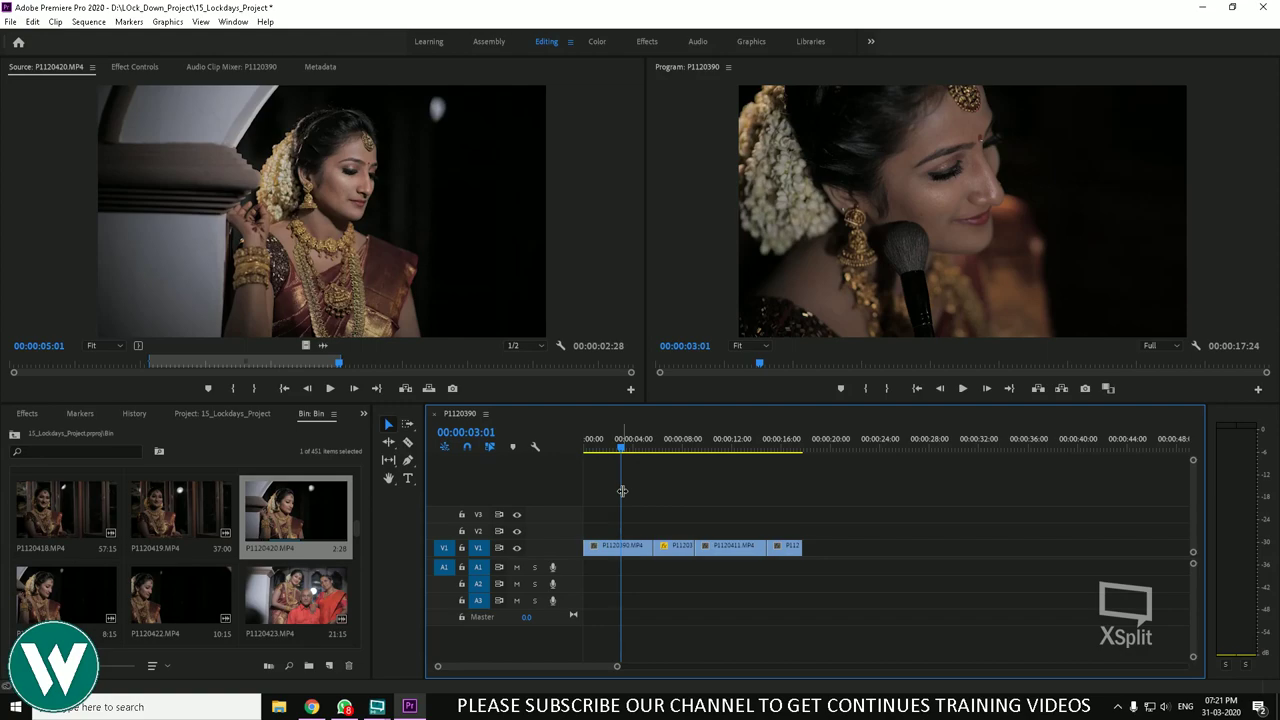
Step: Cut the second V1 clip, P1120397, out of the sequence with Edit > Cut, leaving a gap
{"action": "left_click", "coordinate": [35, 22]}
{"action": "mouse_move", "coordinate": [58, 22]}
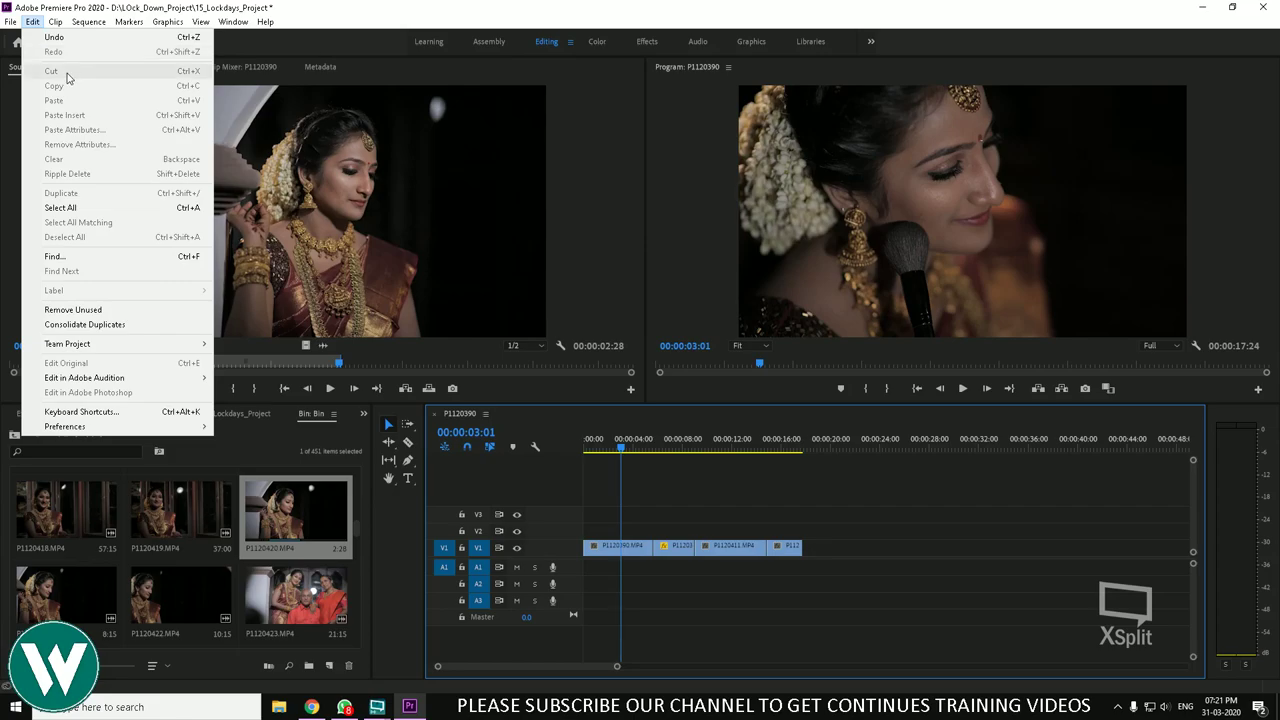
{"action": "left_click", "coordinate": [809, 514]}
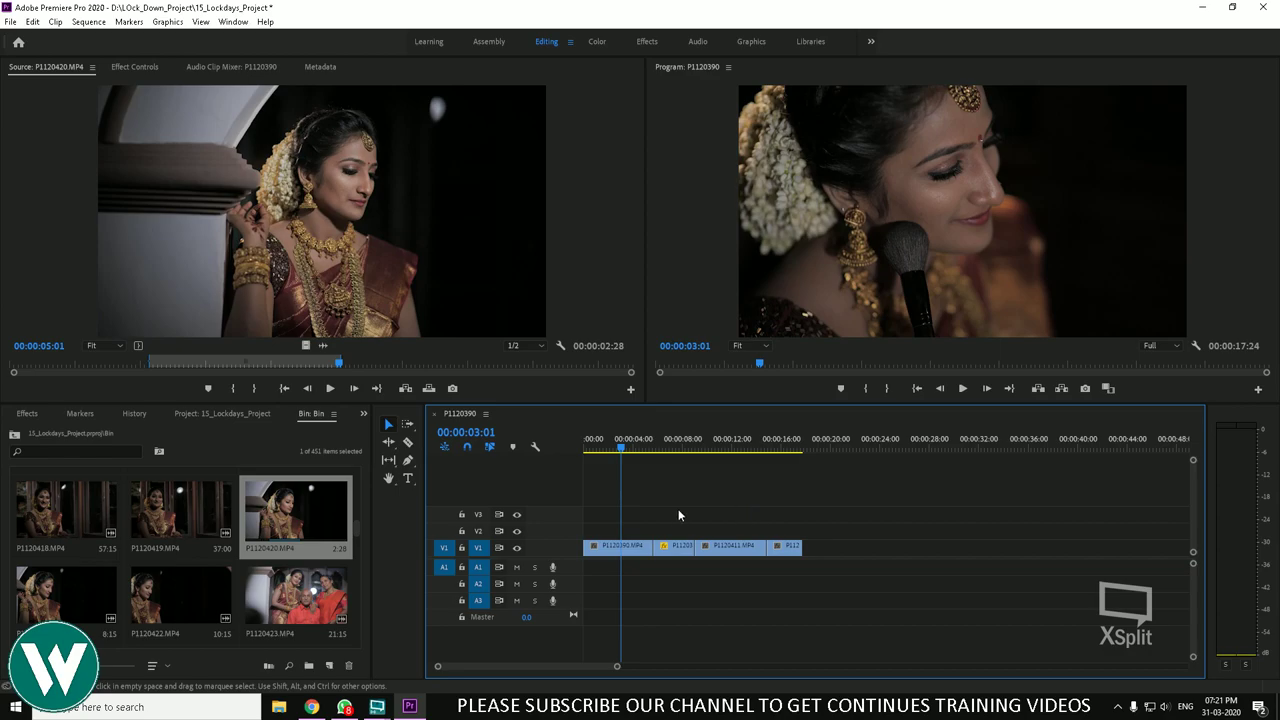
{"action": "left_click", "coordinate": [675, 546]}
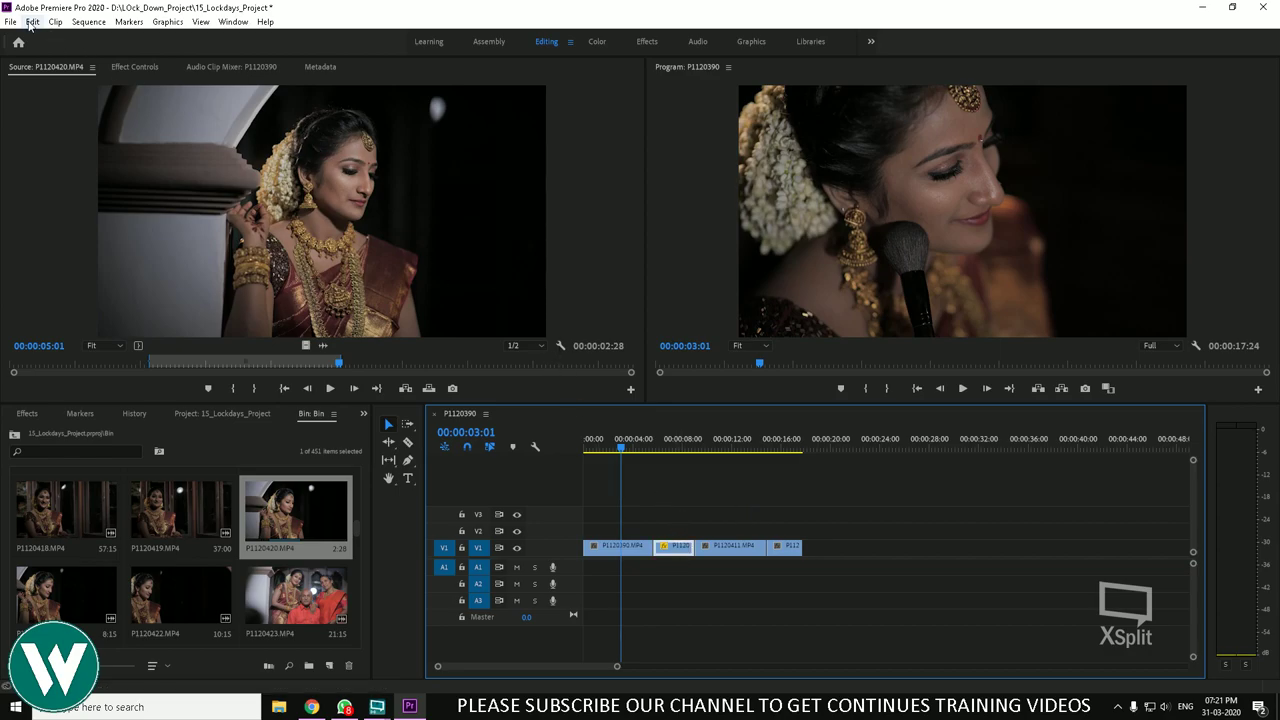
{"action": "left_click", "coordinate": [31, 22]}
{"action": "left_click", "coordinate": [50, 70]}
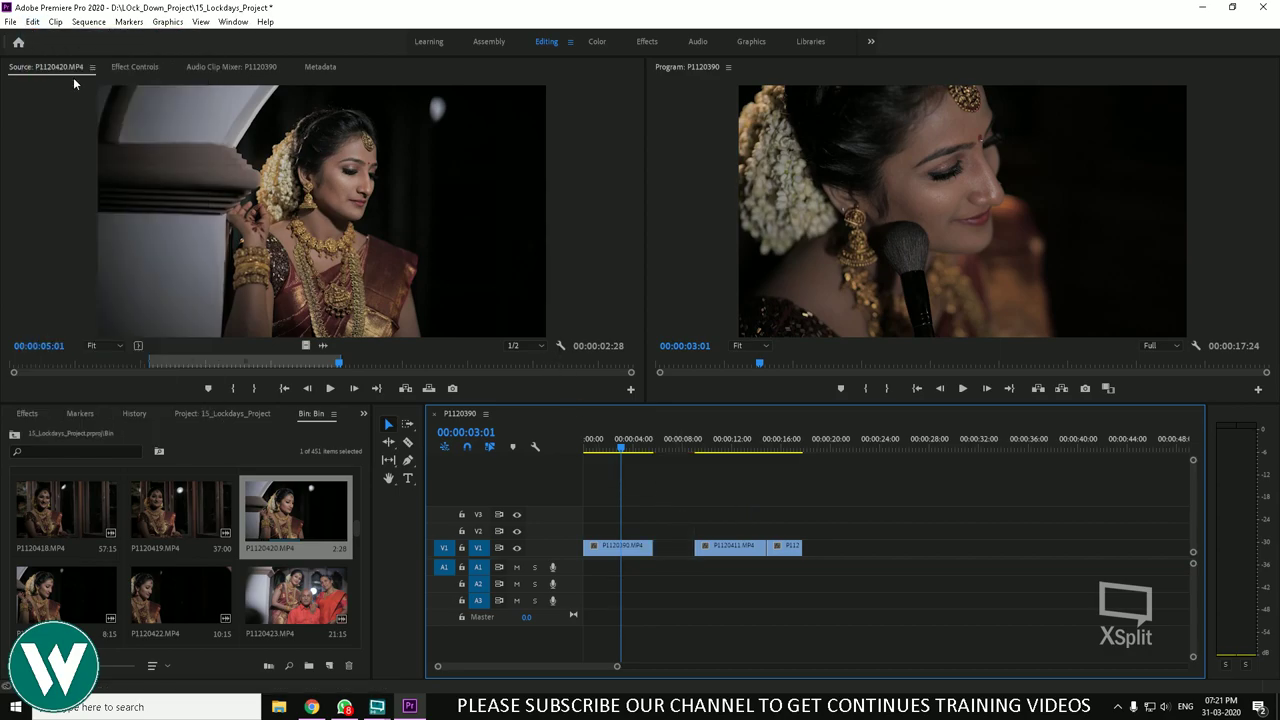
Step: Paste P1120397 back at the playhead past the end of the sequence
{"action": "left_click_drag", "start_coordinate": [791, 437], "coordinate": [820, 437]}
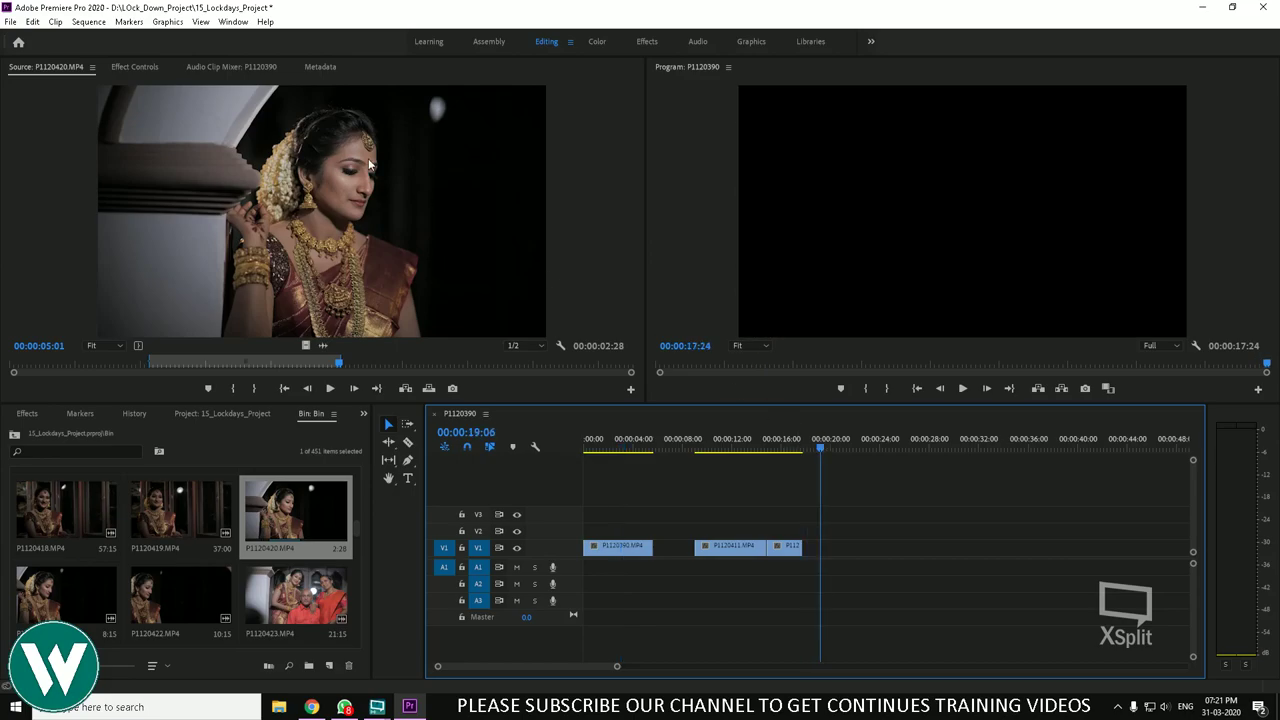
{"action": "left_click", "coordinate": [31, 22]}
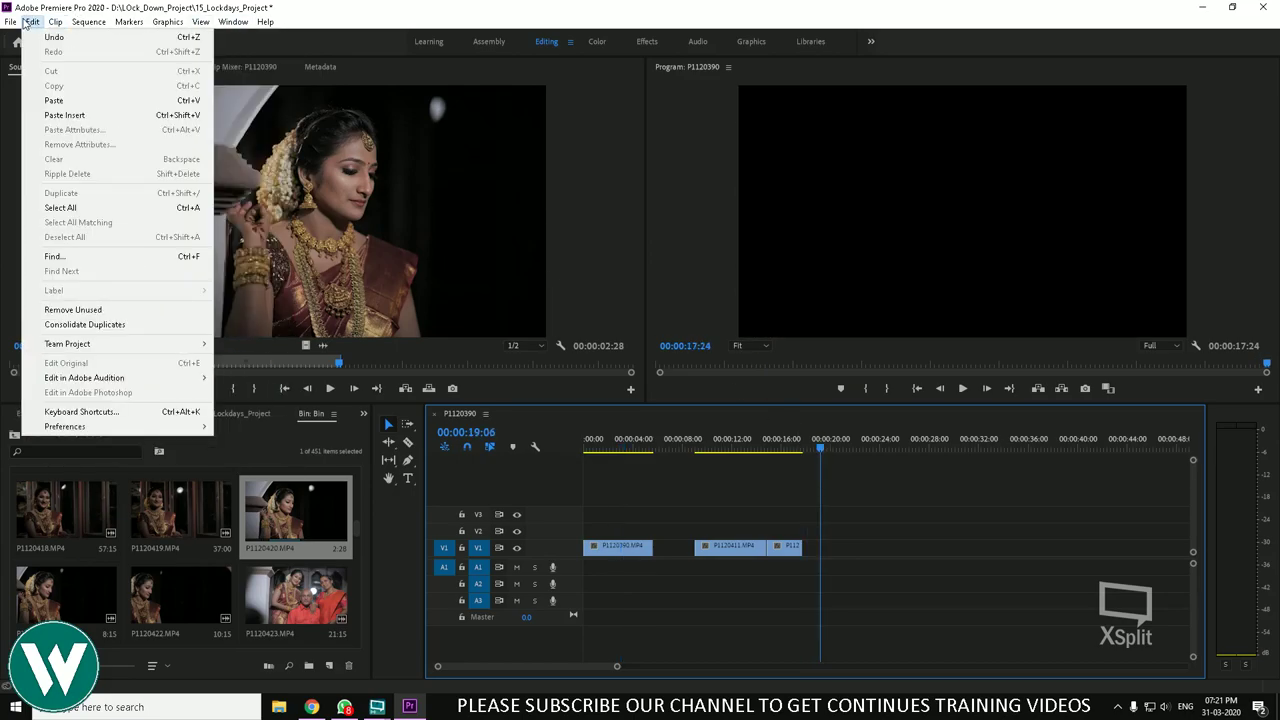
{"action": "left_click", "coordinate": [51, 101]}
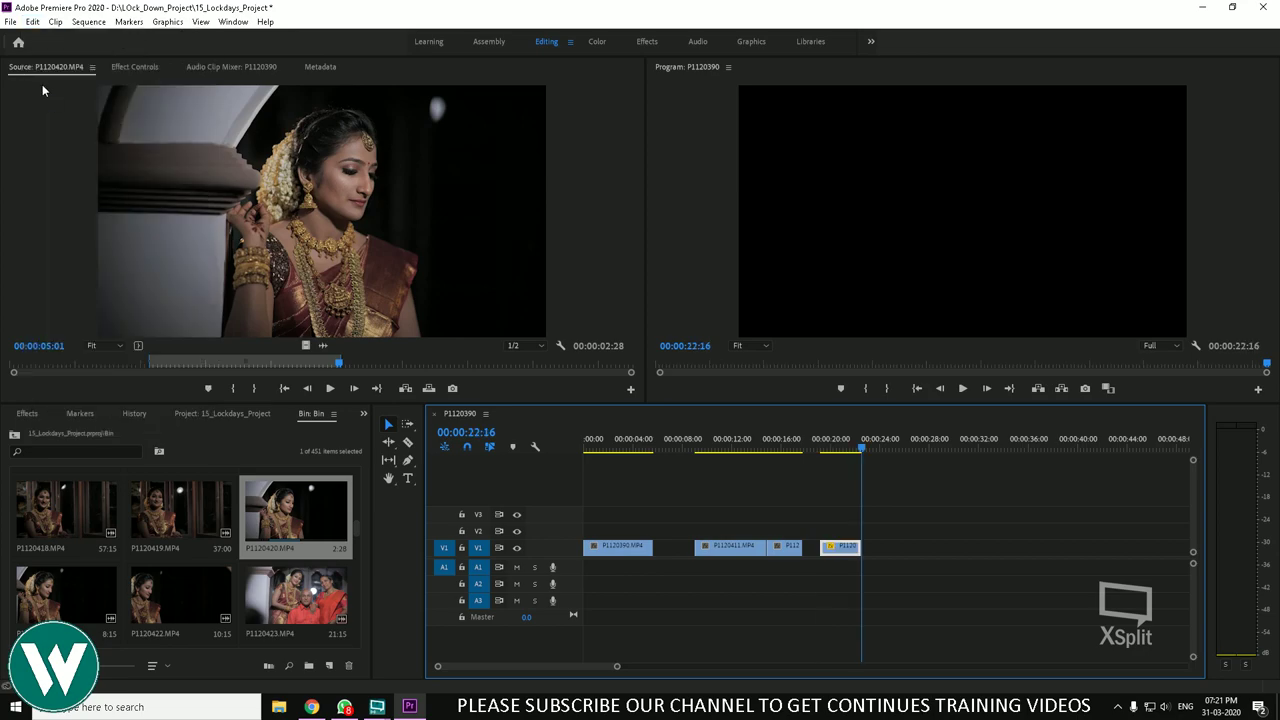
{"action": "left_click", "coordinate": [738, 450]}
Step: Try pasting the clip over V1 and onto targeted V2, undoing each paste
{"action": "left_click", "coordinate": [32, 21]}
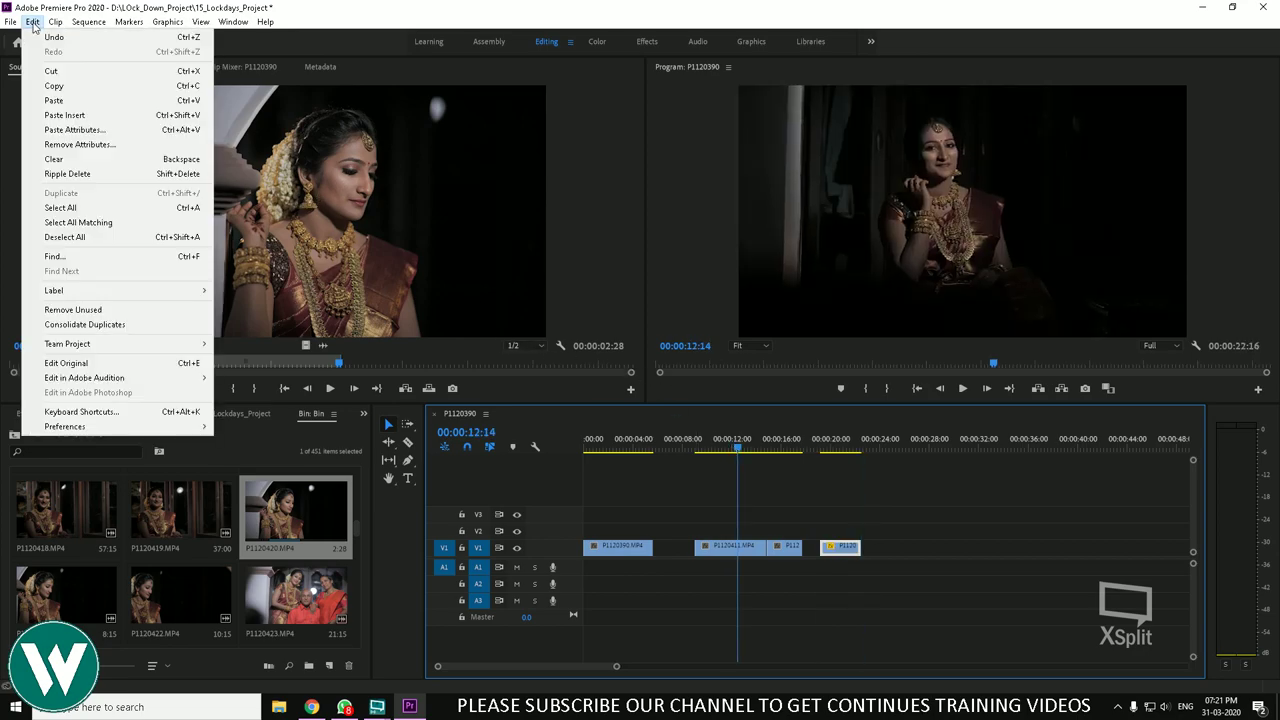
{"action": "left_click", "coordinate": [94, 101]}
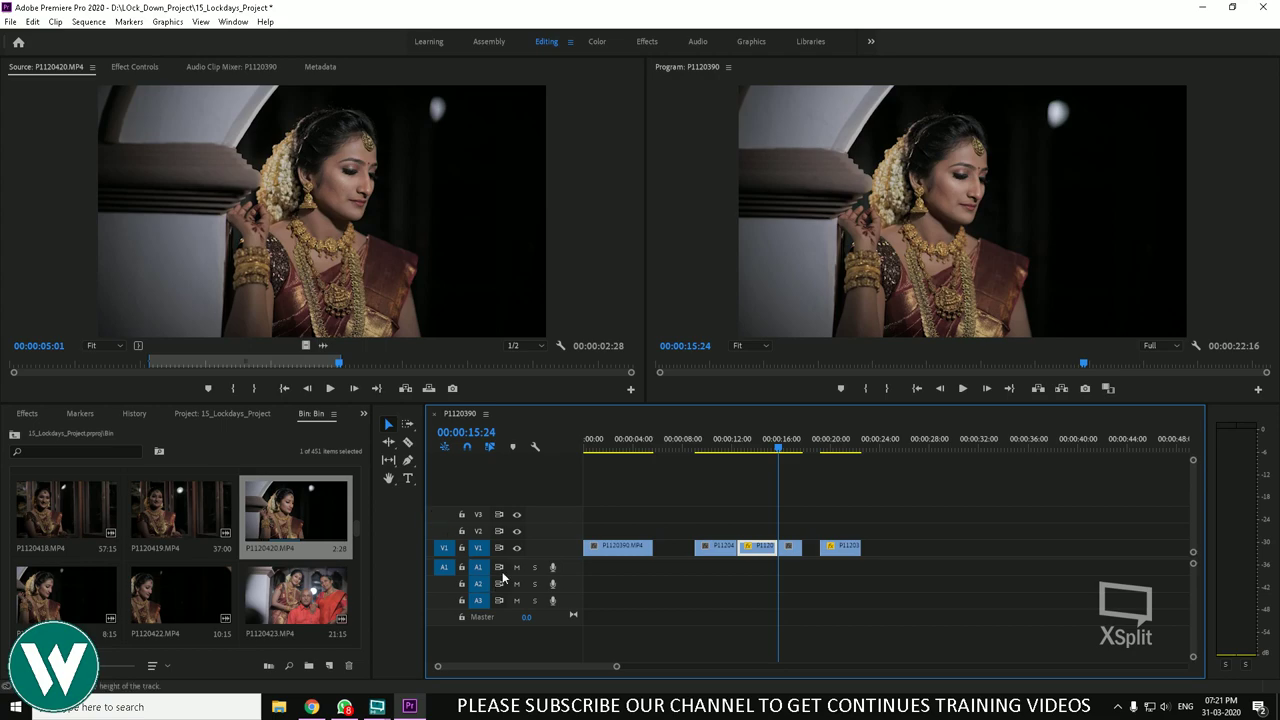
{"action": "key", "text": "ctrl+z"}
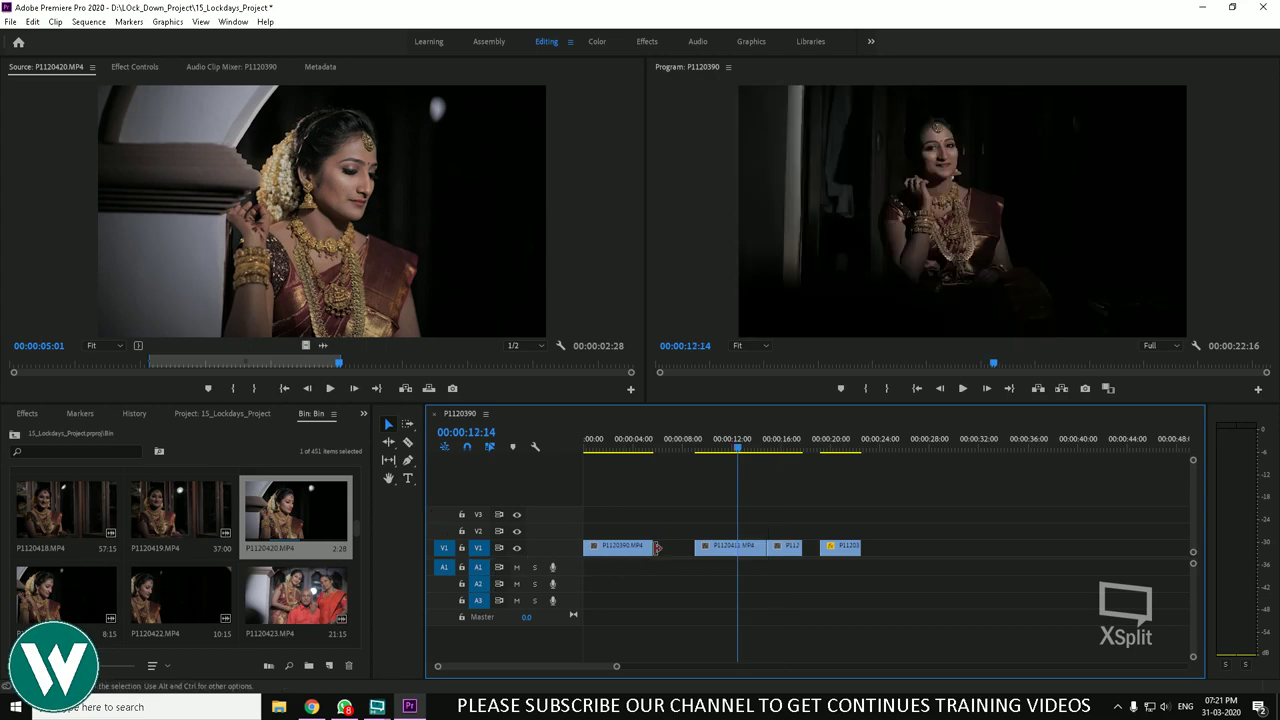
{"action": "left_click", "coordinate": [480, 531]}
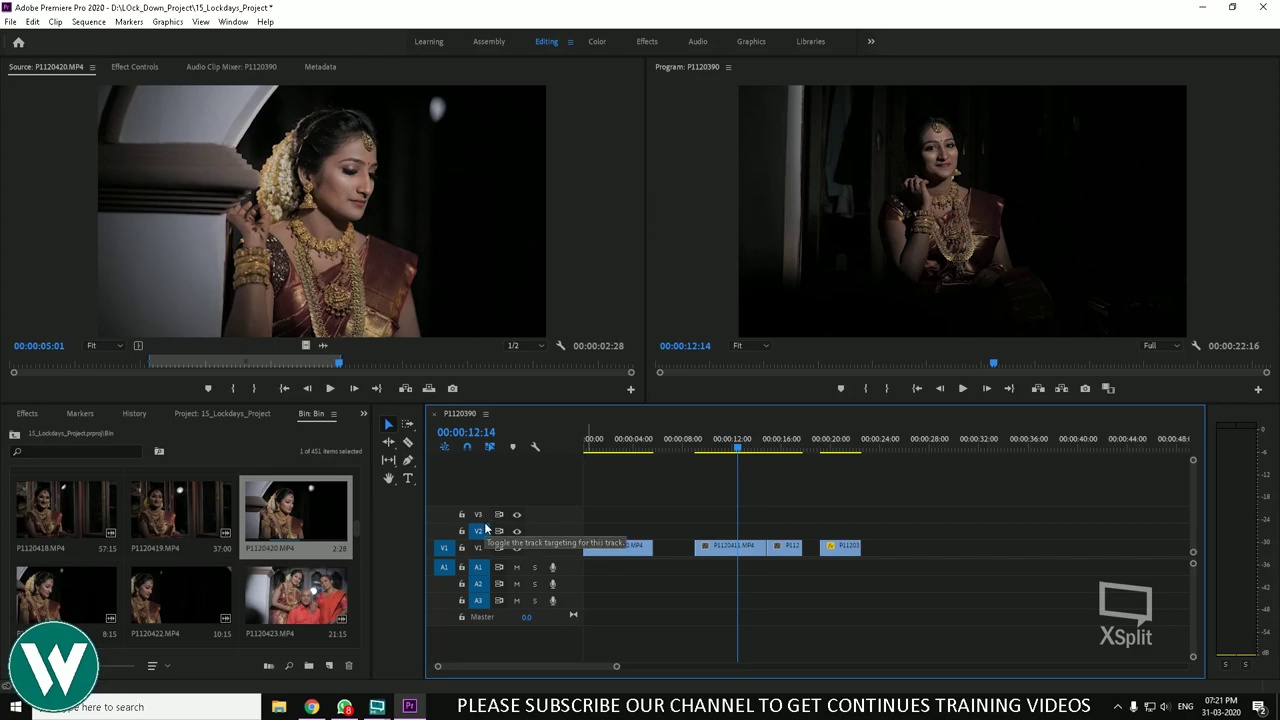
{"action": "key", "text": "ctrl+v"}
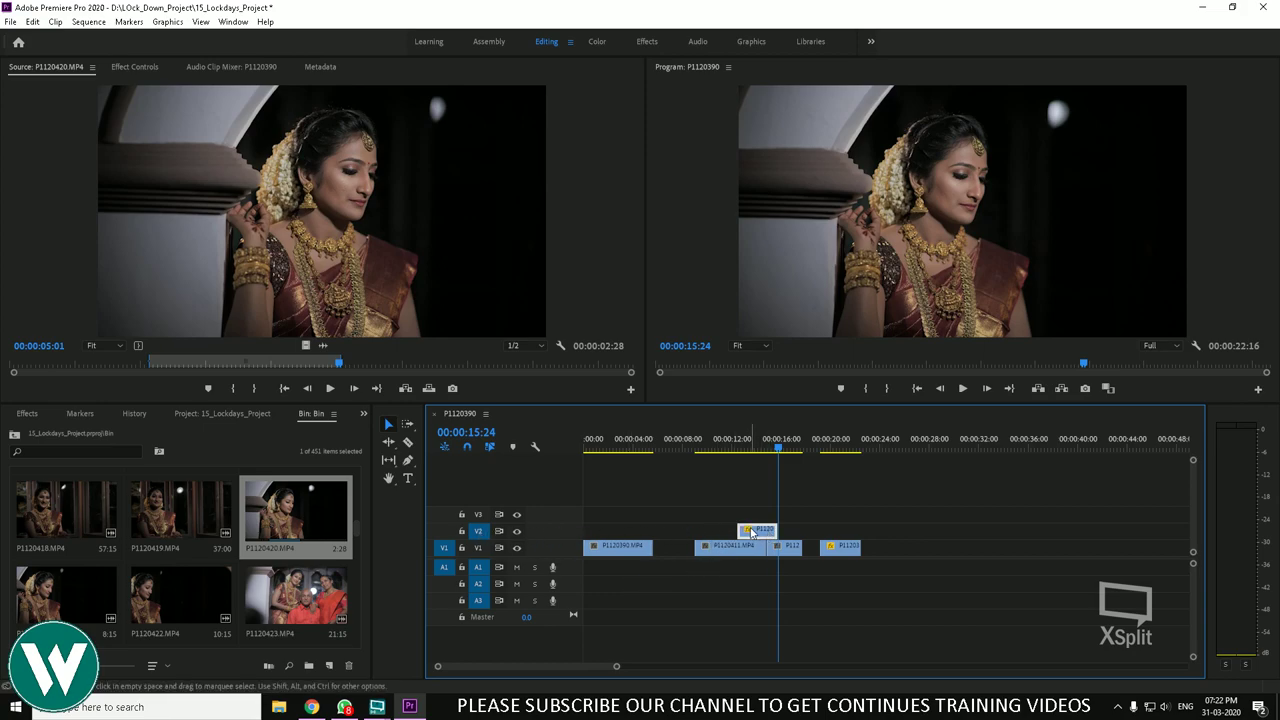
{"action": "key", "text": "ctrl+z"}
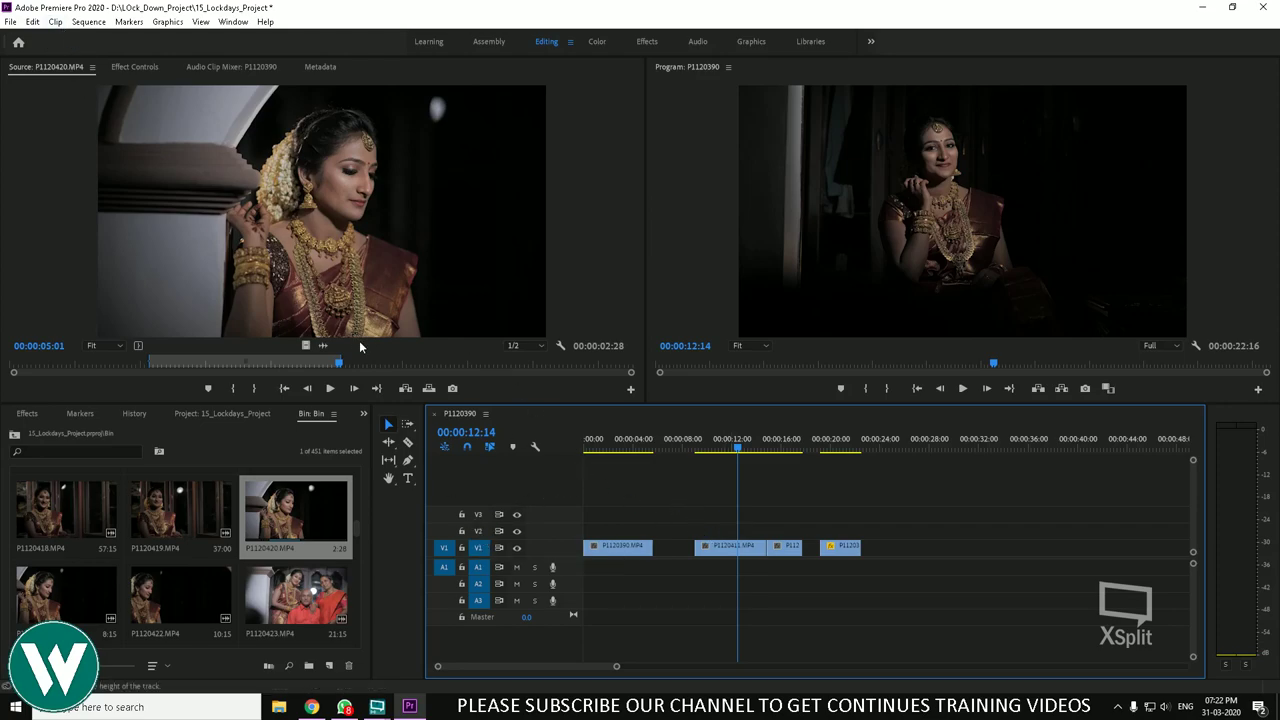
Step: Paste Insert the clip, ripple-trim the V1 clip, then insert it at 00:00:17:27
{"action": "left_click", "coordinate": [32, 21]}
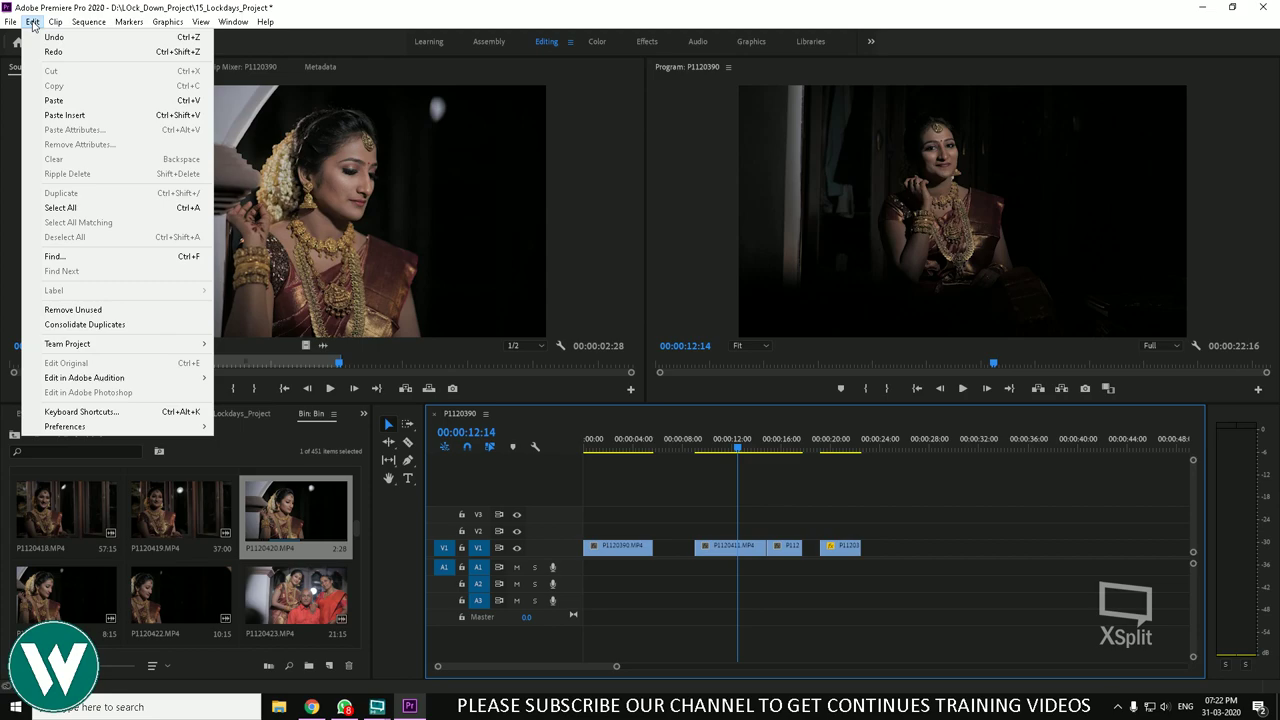
{"action": "left_click", "coordinate": [75, 116]}
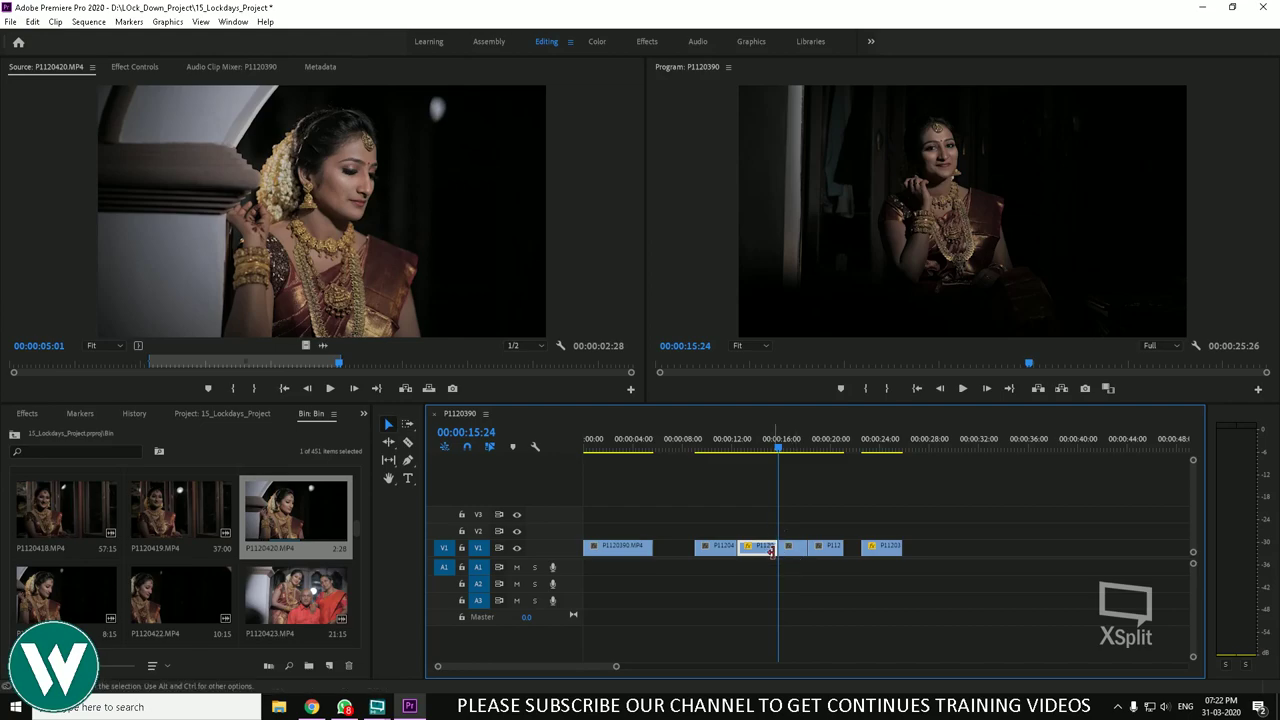
{"action": "left_click_drag", "start_coordinate": [771, 550], "coordinate": [738, 549]}
{"action": "left_click_drag", "start_coordinate": [738, 450], "coordinate": [805, 478]}
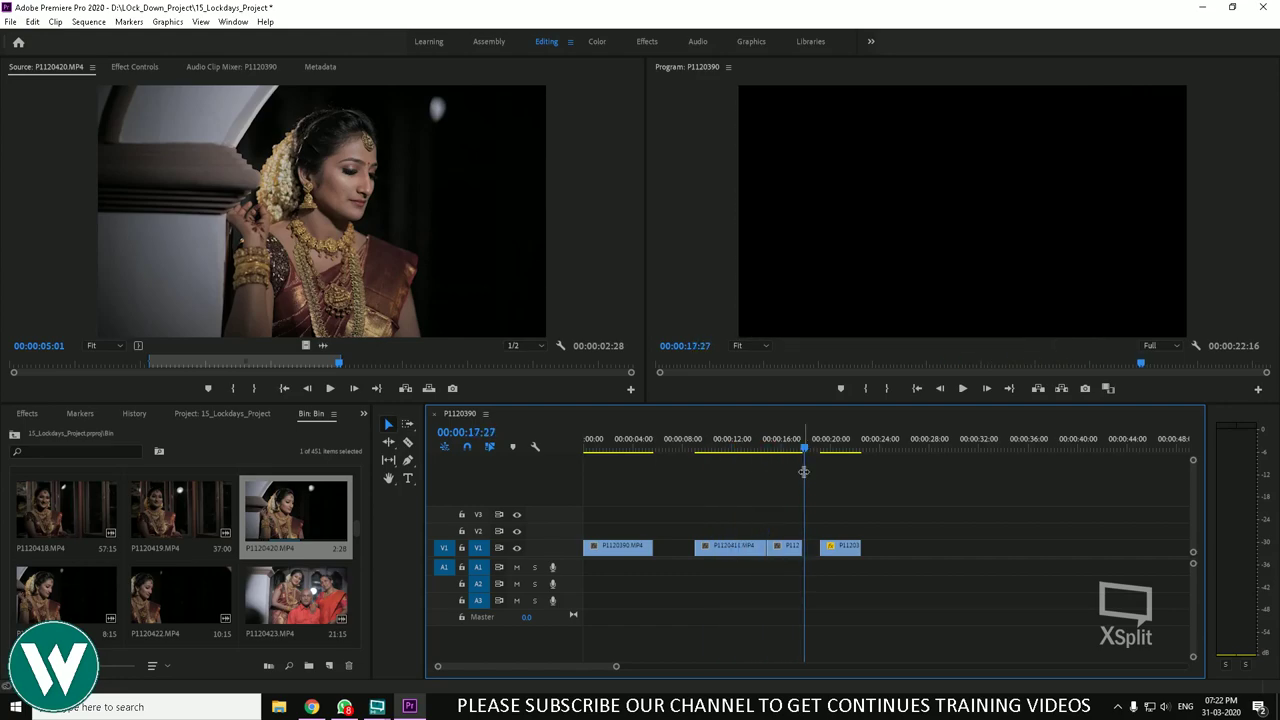
{"action": "left_click", "coordinate": [32, 21]}
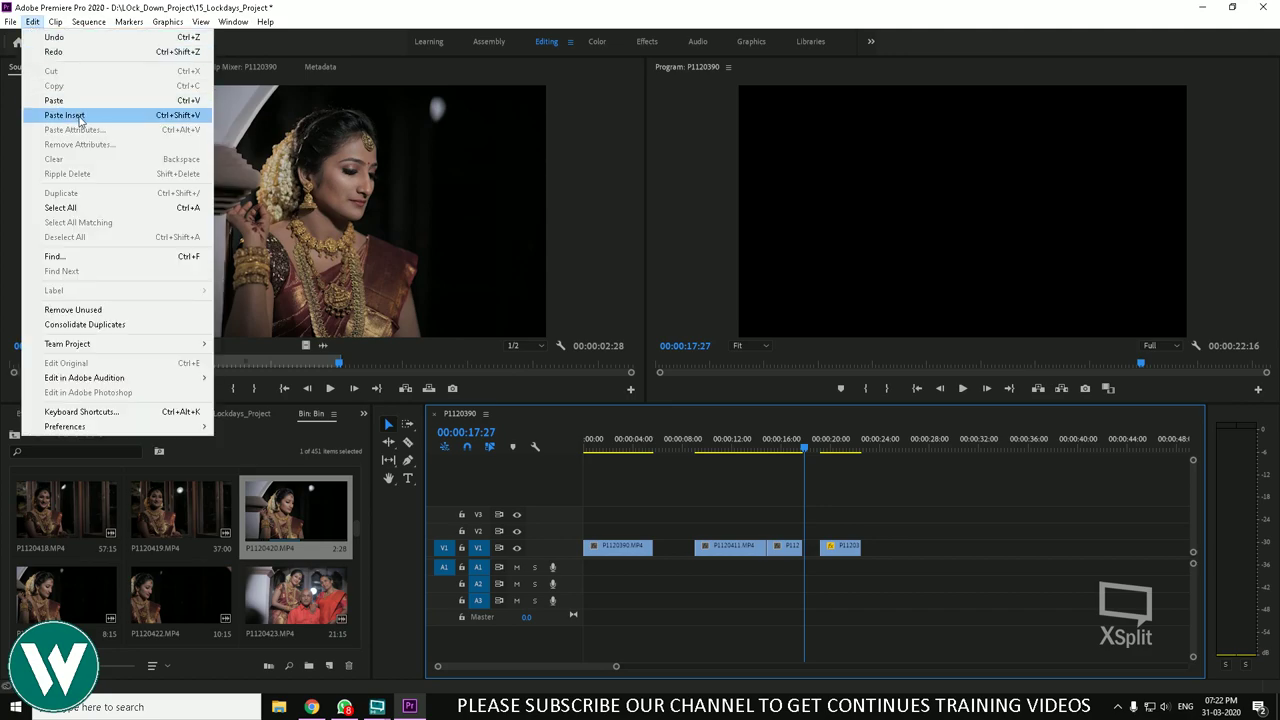
{"action": "left_click", "coordinate": [920, 487]}
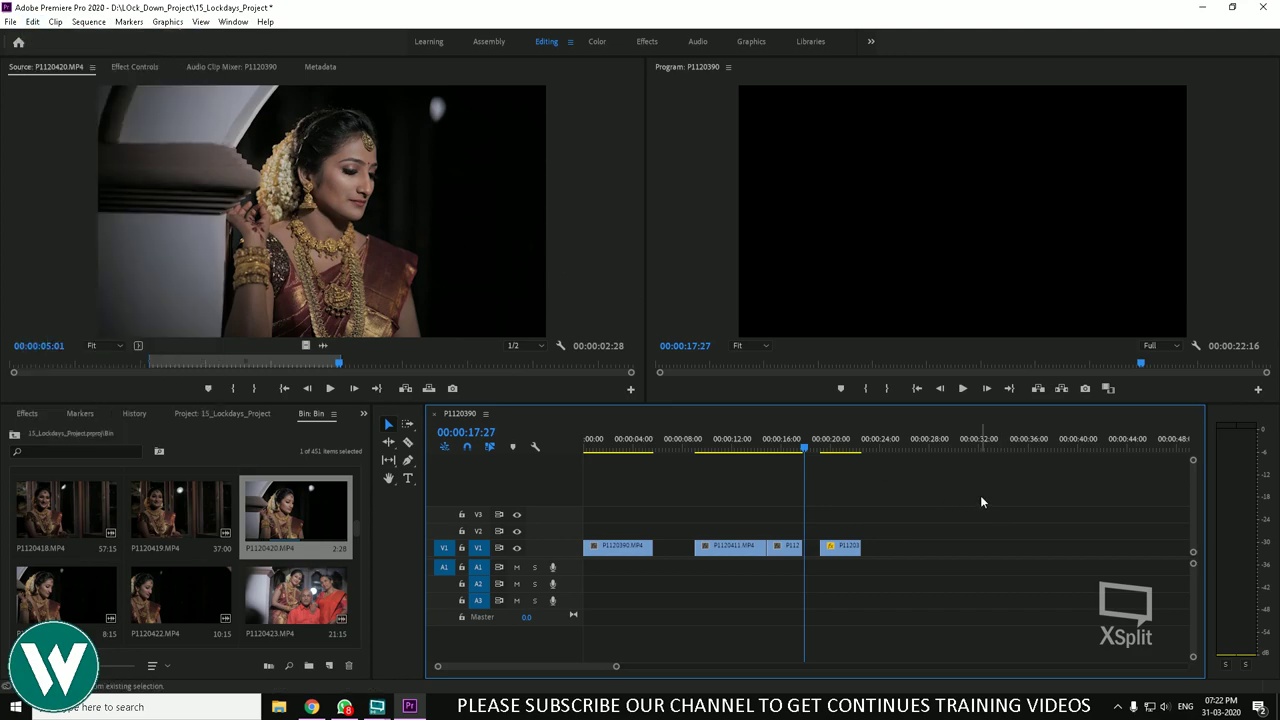
{"action": "key", "text": "ctrl+shift+v"}
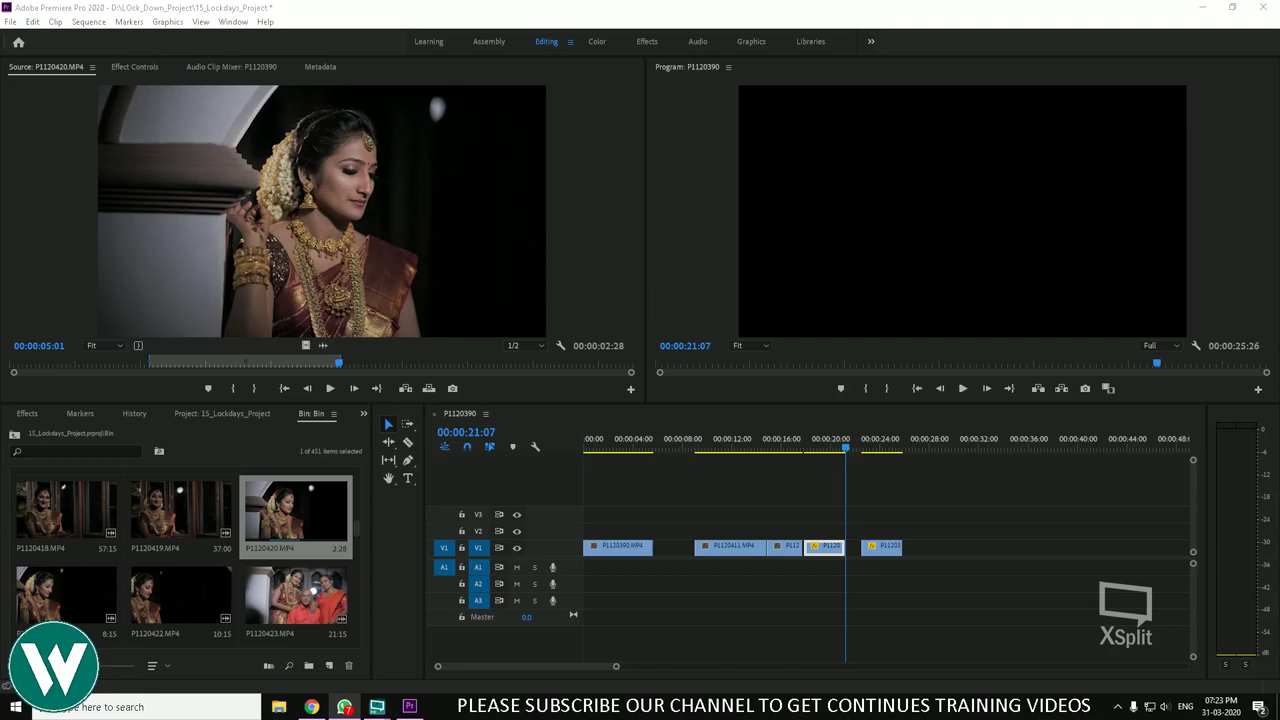
Step: Nudge P1120397's position in Effect Controls, then reset it to the centre
{"action": "left_click", "coordinate": [44, 146]}
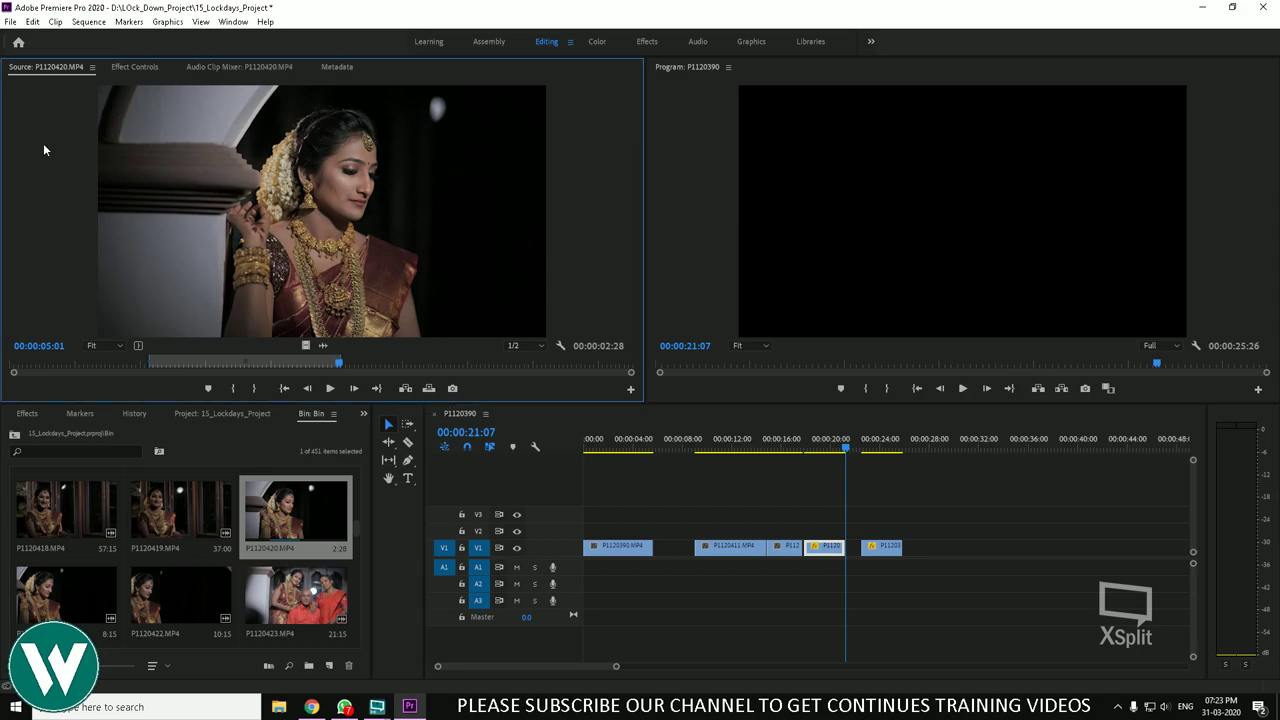
{"action": "left_click", "coordinate": [823, 449]}
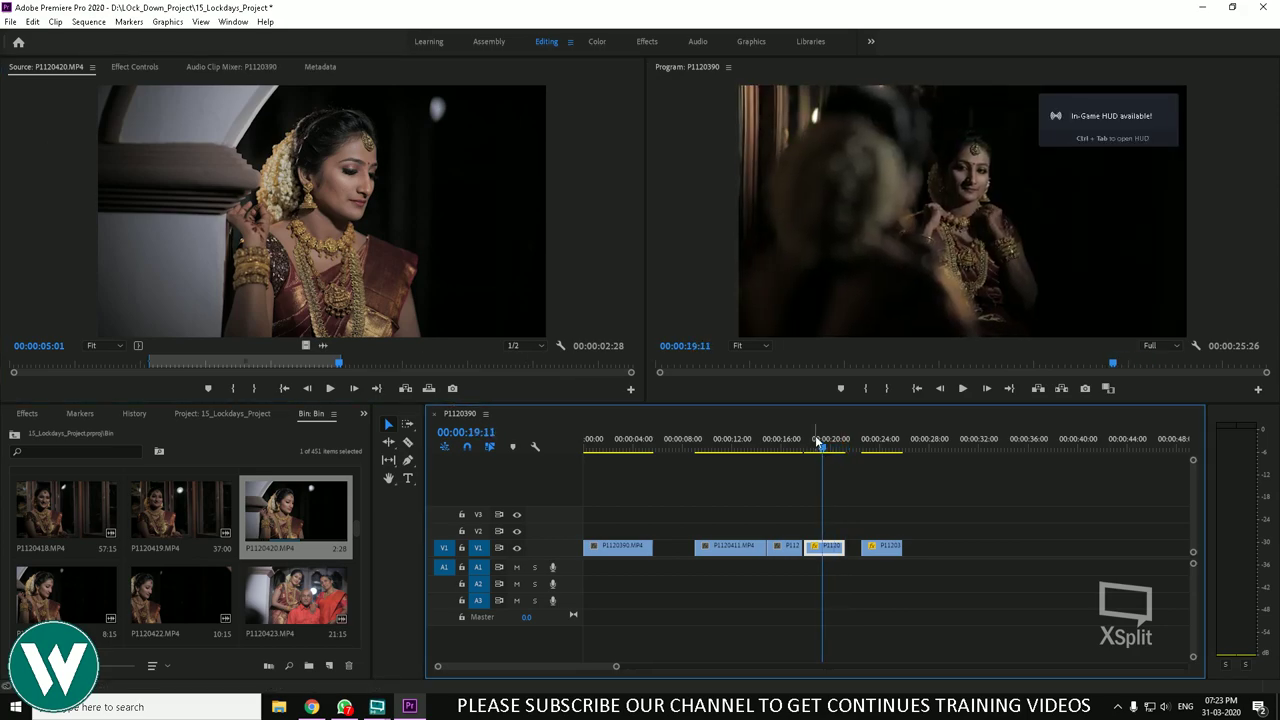
{"action": "left_click", "coordinate": [55, 22]}
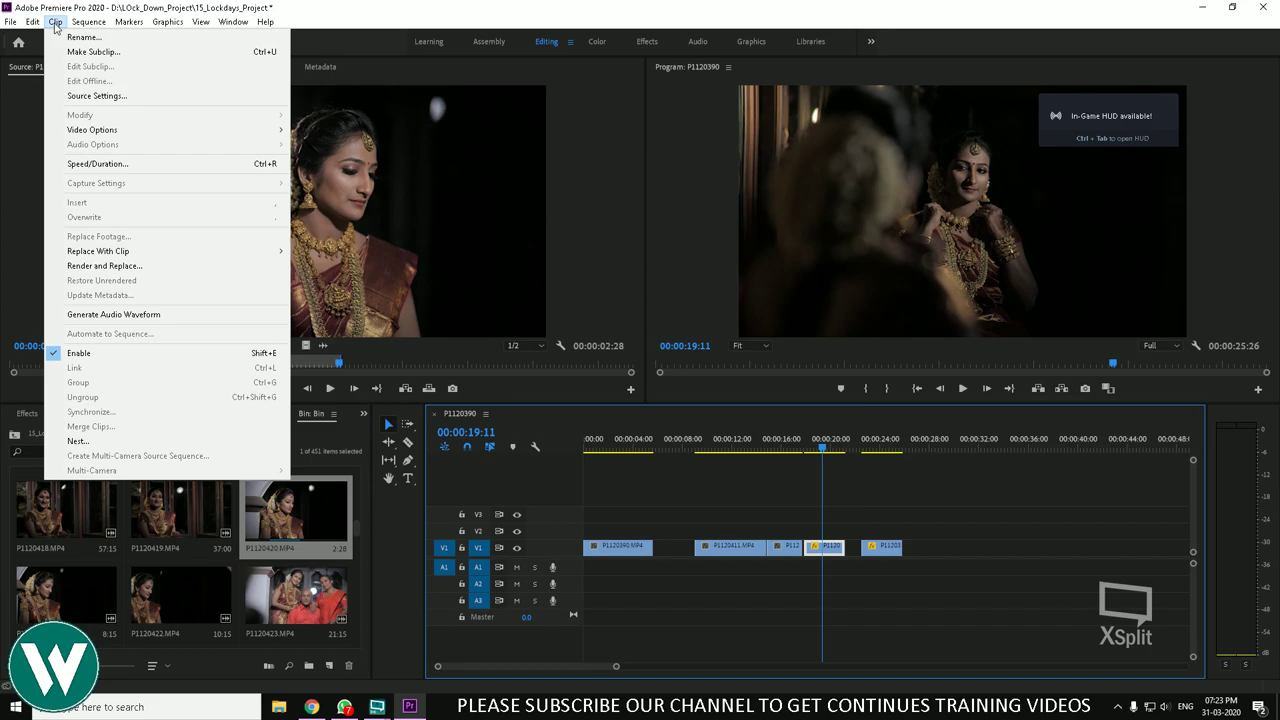
{"action": "left_click", "coordinate": [149, 110]}
{"action": "left_click", "coordinate": [123, 67]}
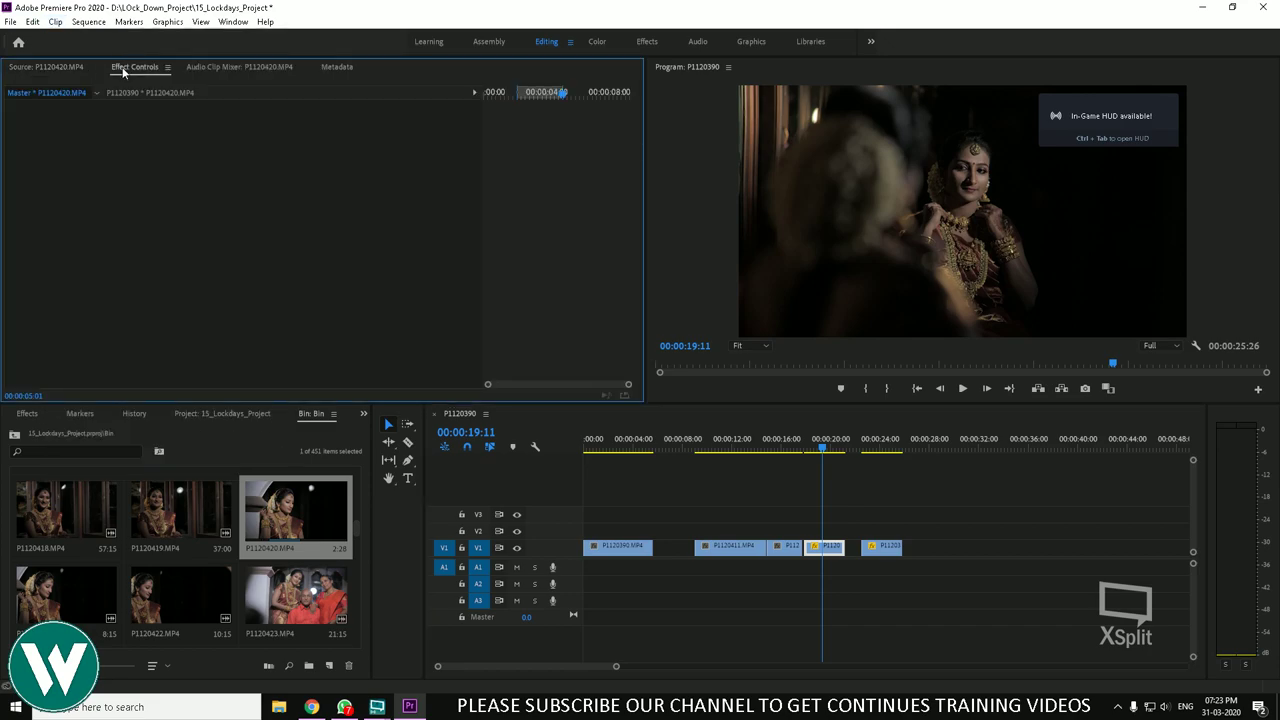
{"action": "left_click", "coordinate": [836, 553]}
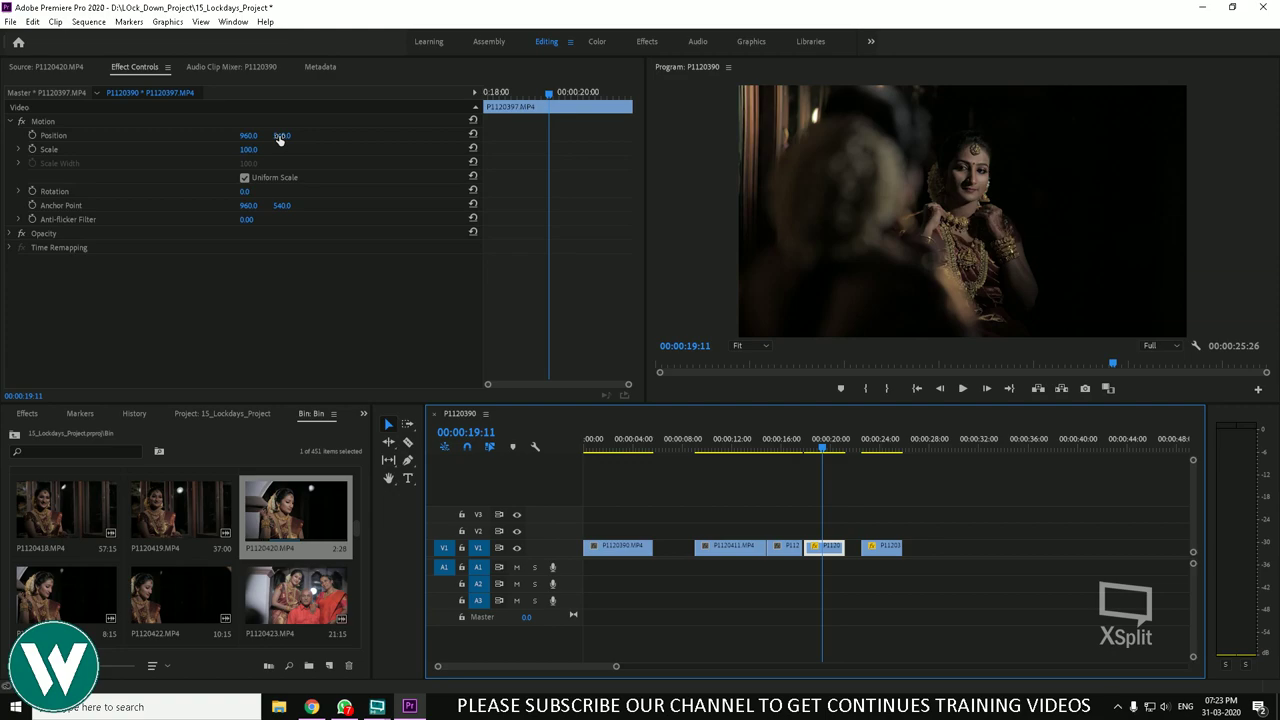
{"action": "mouse_move", "coordinate": [280, 139]}
{"action": "left_mouse_down"}
{"action": "mouse_move", "coordinate": [425, 139]}
{"action": "mouse_move", "coordinate": [283, 136]}
{"action": "left_mouse_up"}
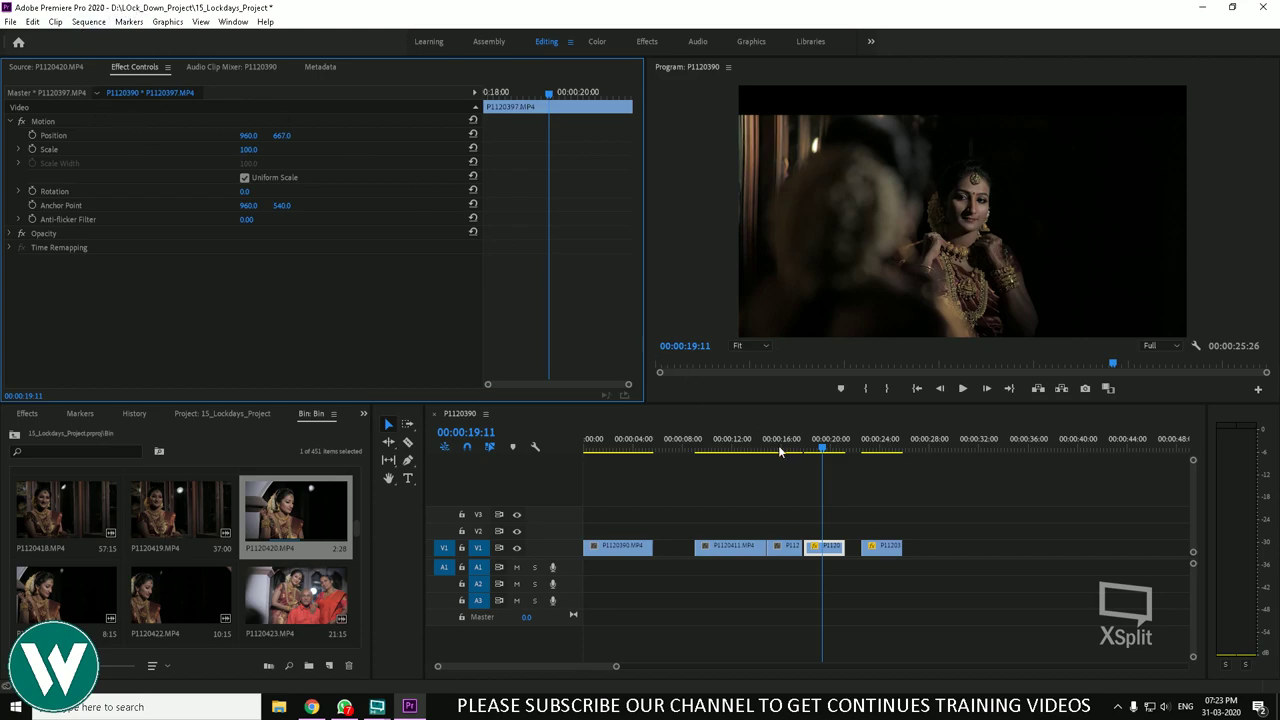
{"action": "mouse_move", "coordinate": [813, 452]}
{"action": "left_mouse_down"}
{"action": "mouse_move", "coordinate": [830, 458]}
{"action": "mouse_move", "coordinate": [817, 458]}
{"action": "left_mouse_up"}
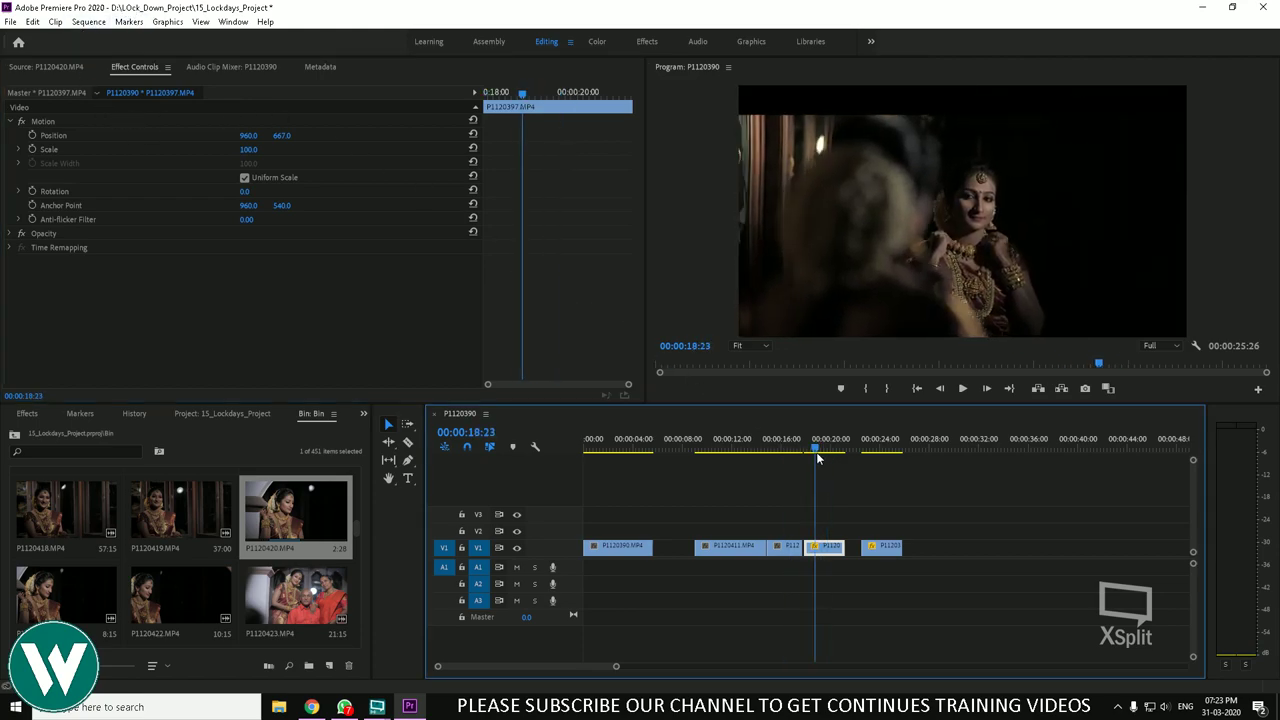
{"action": "left_click", "coordinate": [474, 133]}
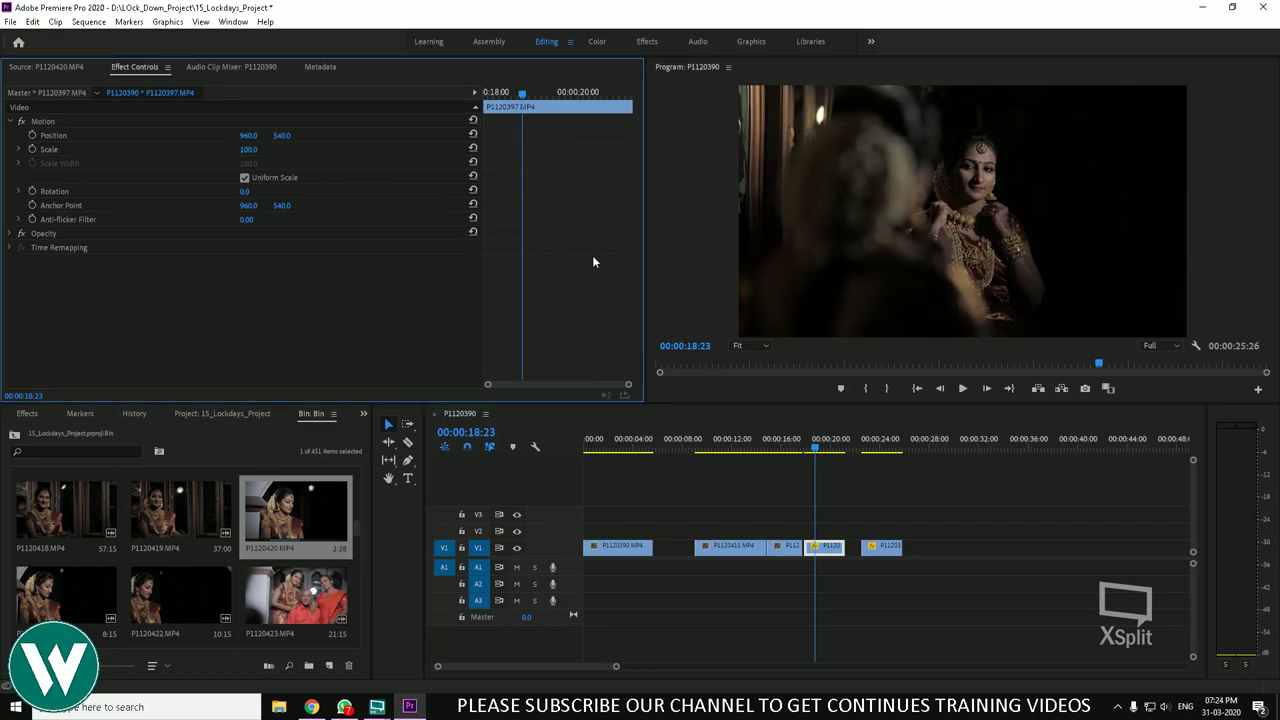
{"action": "left_click_drag", "start_coordinate": [806, 448], "coordinate": [730, 448]}
Step: Drag the last V1 clip into the gap after P1120390
{"action": "left_click_drag", "start_coordinate": [830, 547], "coordinate": [684, 546]}
{"action": "left_click_drag", "start_coordinate": [884, 548], "coordinate": [826, 548]}
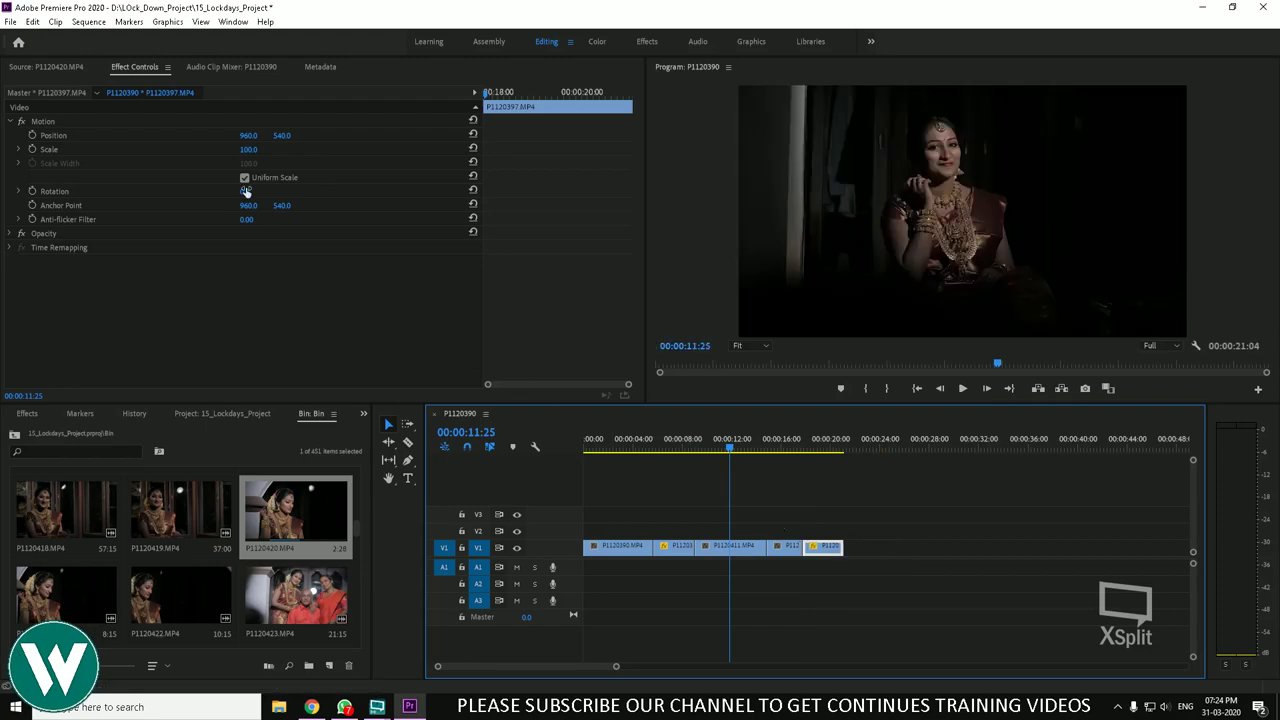
{"action": "left_click", "coordinate": [31, 22]}
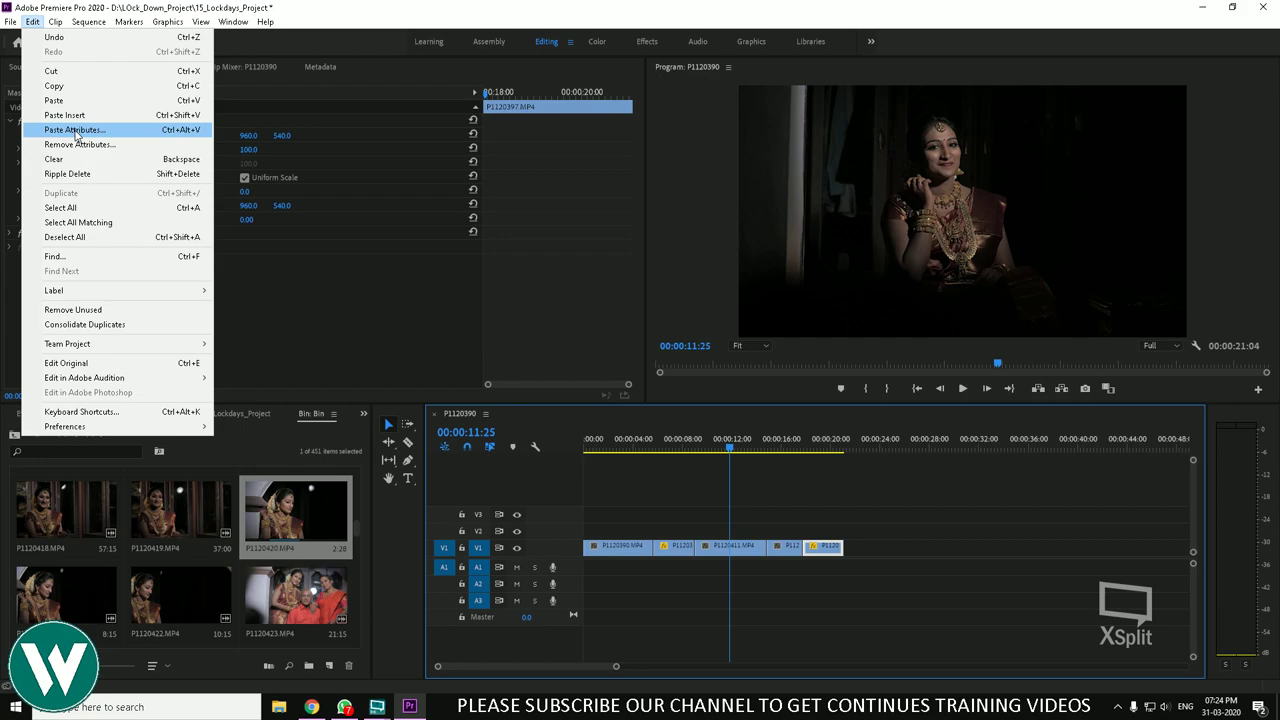
{"action": "left_click", "coordinate": [756, 528]}
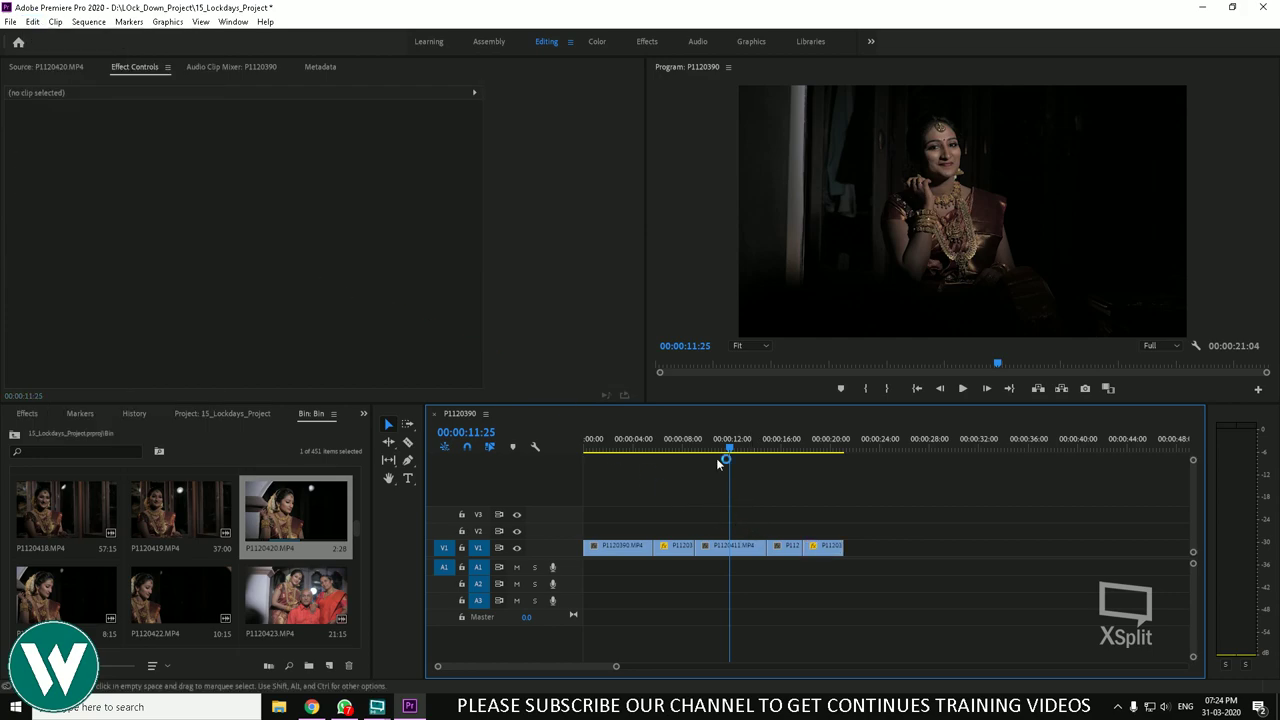
{"action": "mouse_move", "coordinate": [716, 458]}
{"action": "left_mouse_down"}
{"action": "mouse_move", "coordinate": [657, 462]}
{"action": "mouse_move", "coordinate": [724, 465]}
{"action": "left_mouse_up"}
Step: Set clip P1120411's Motion Scale to 118
{"action": "left_click", "coordinate": [725, 540]}
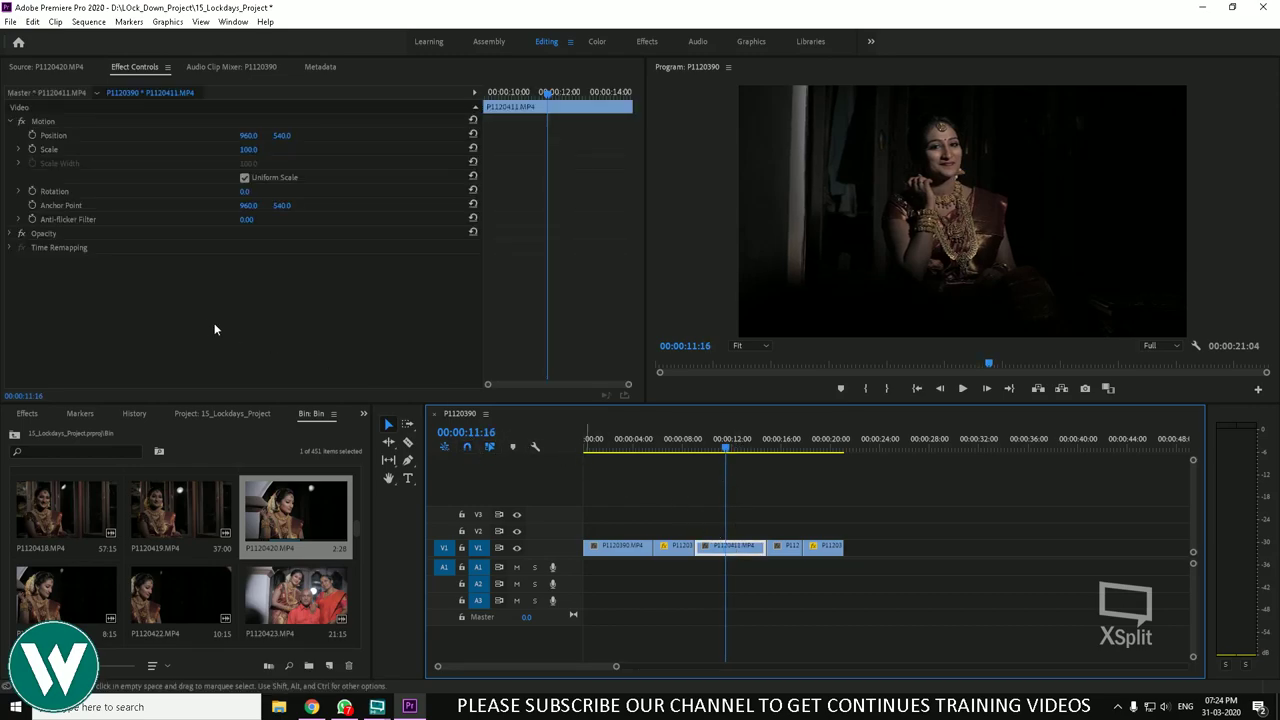
{"action": "left_click", "coordinate": [250, 155]}
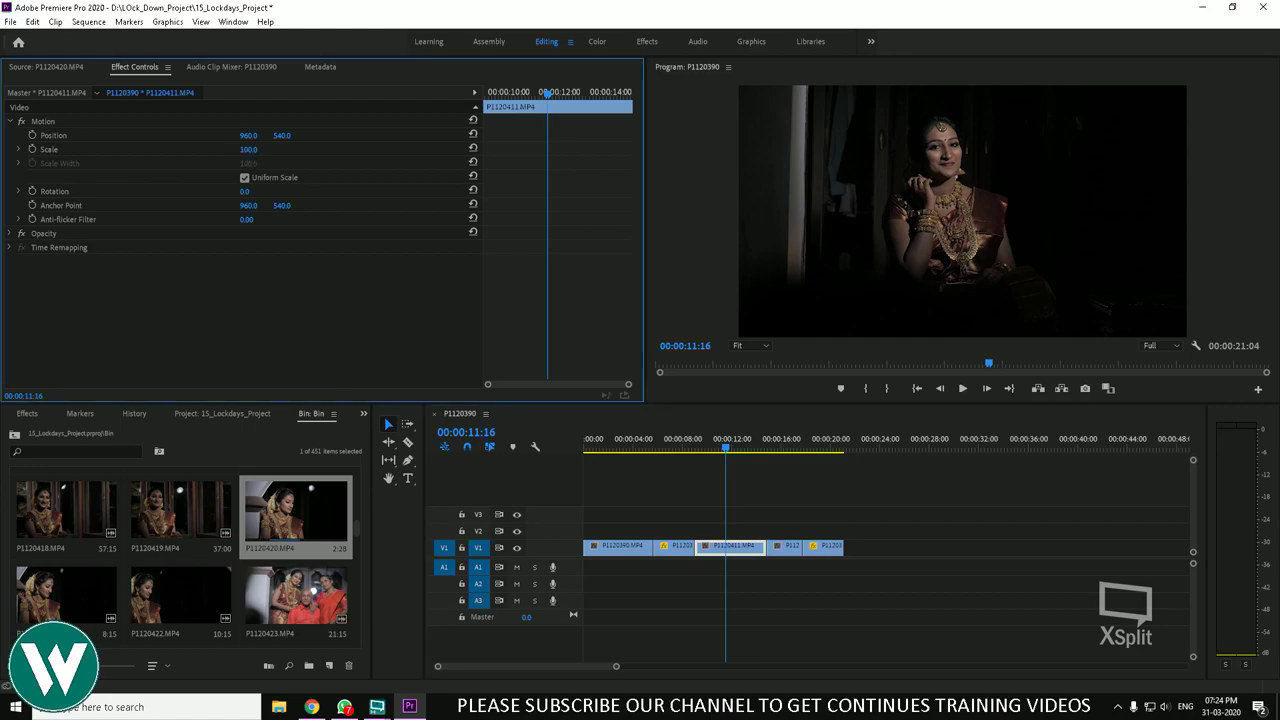
{"action": "left_click_drag", "start_coordinate": [248, 149], "coordinate": [266, 149]}
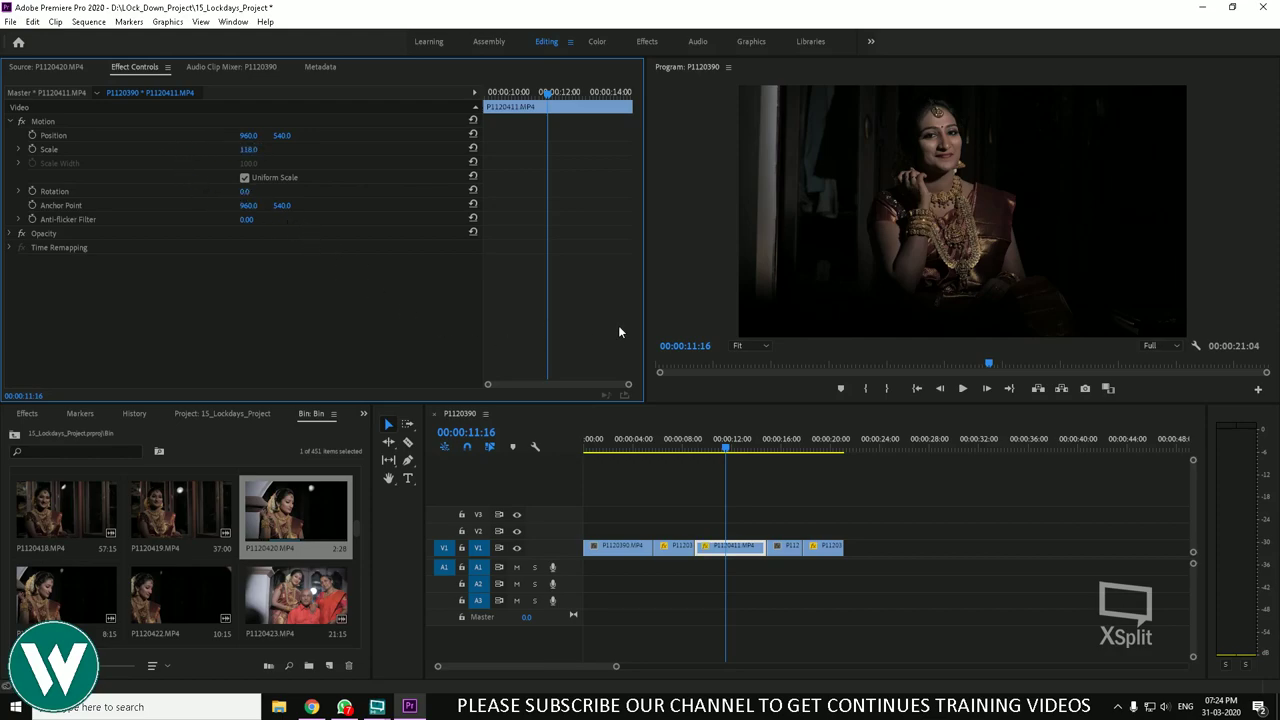
Step: In the Effects workspace, apply Video Effects > Color Correction > Brightness & Contrast to P1120411
{"action": "left_click", "coordinate": [647, 41]}
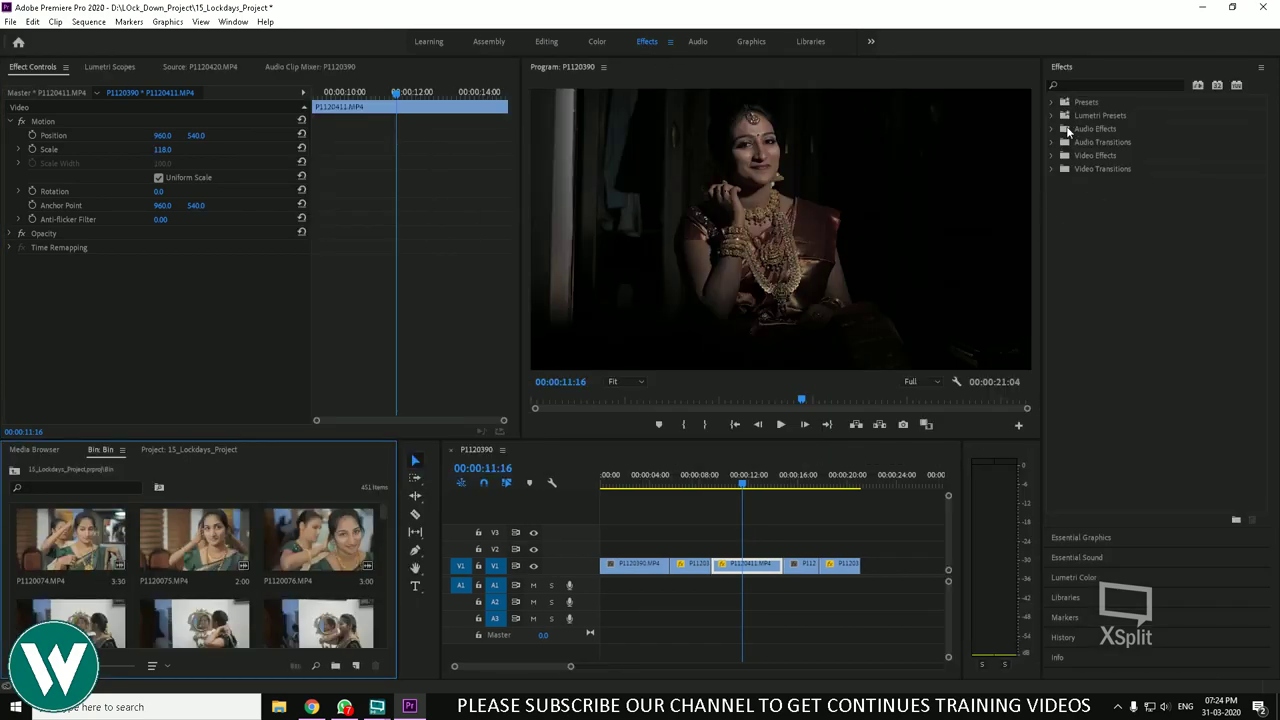
{"action": "left_click", "coordinate": [1053, 156]}
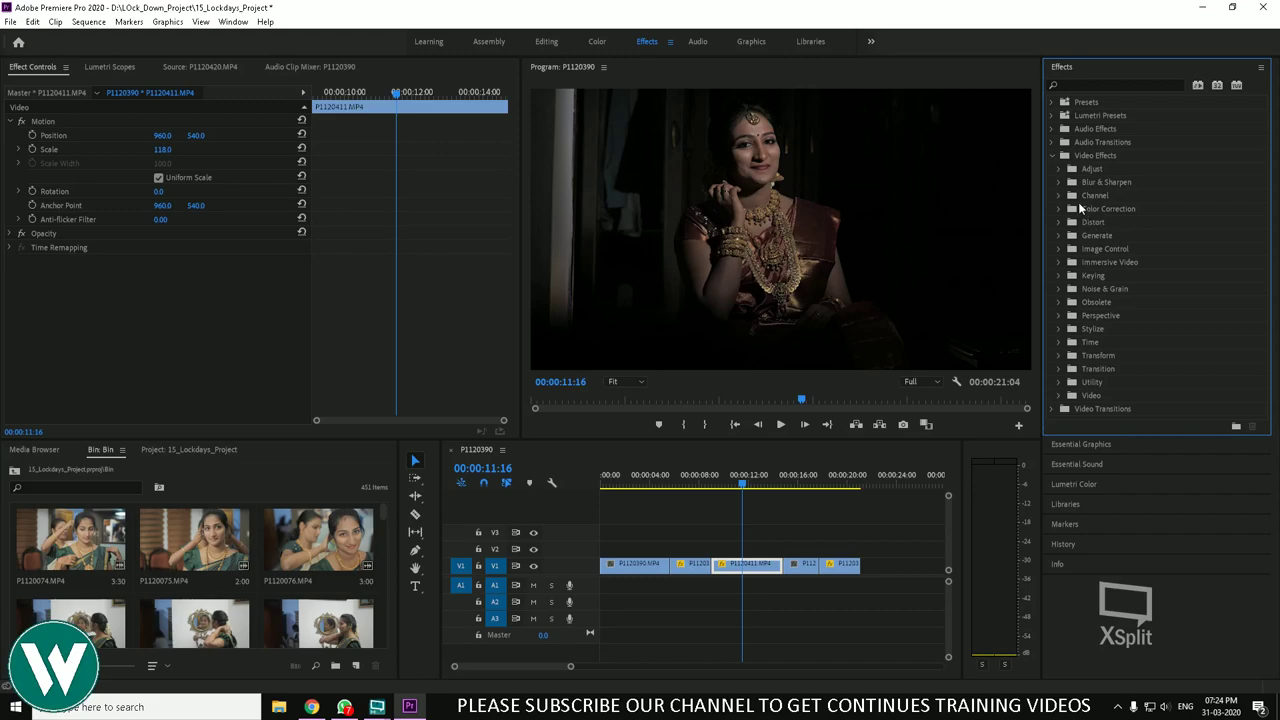
{"action": "left_click", "coordinate": [1061, 209]}
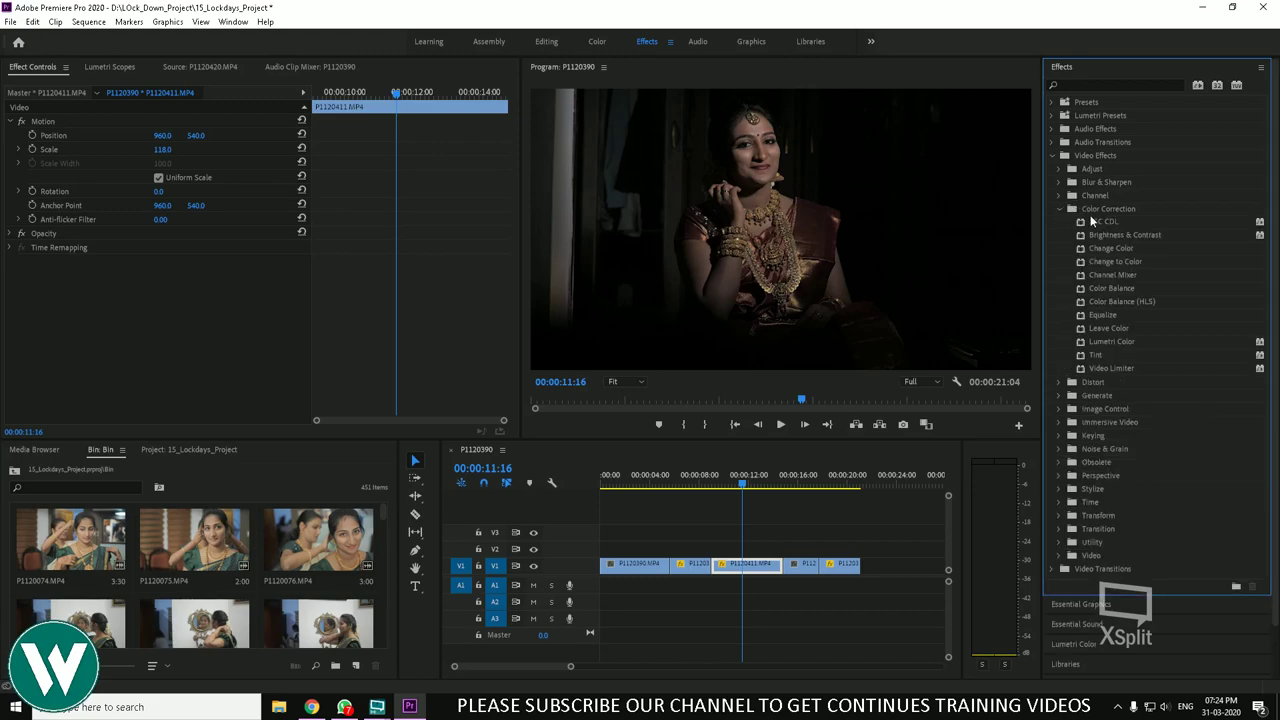
{"action": "left_click", "coordinate": [1118, 261]}
{"action": "left_click", "coordinate": [1122, 289]}
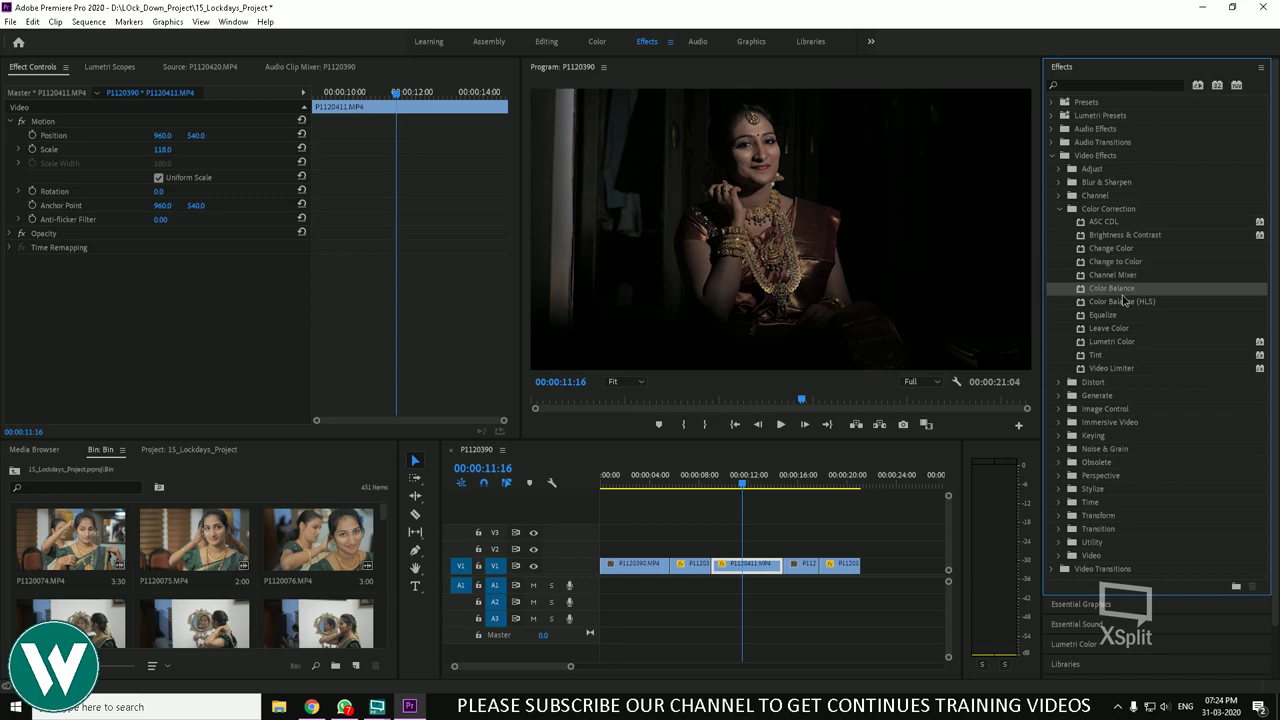
{"action": "left_click", "coordinate": [1117, 240]}
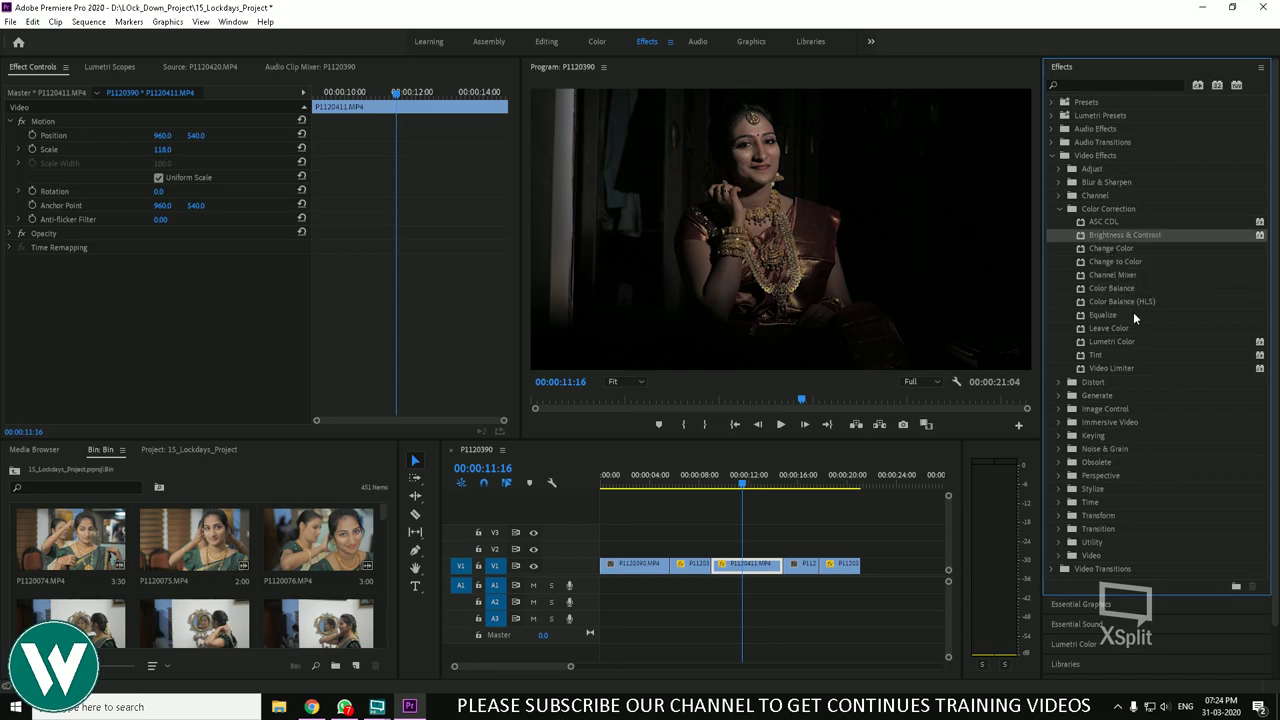
{"action": "left_click_drag", "start_coordinate": [1112, 236], "coordinate": [750, 565]}
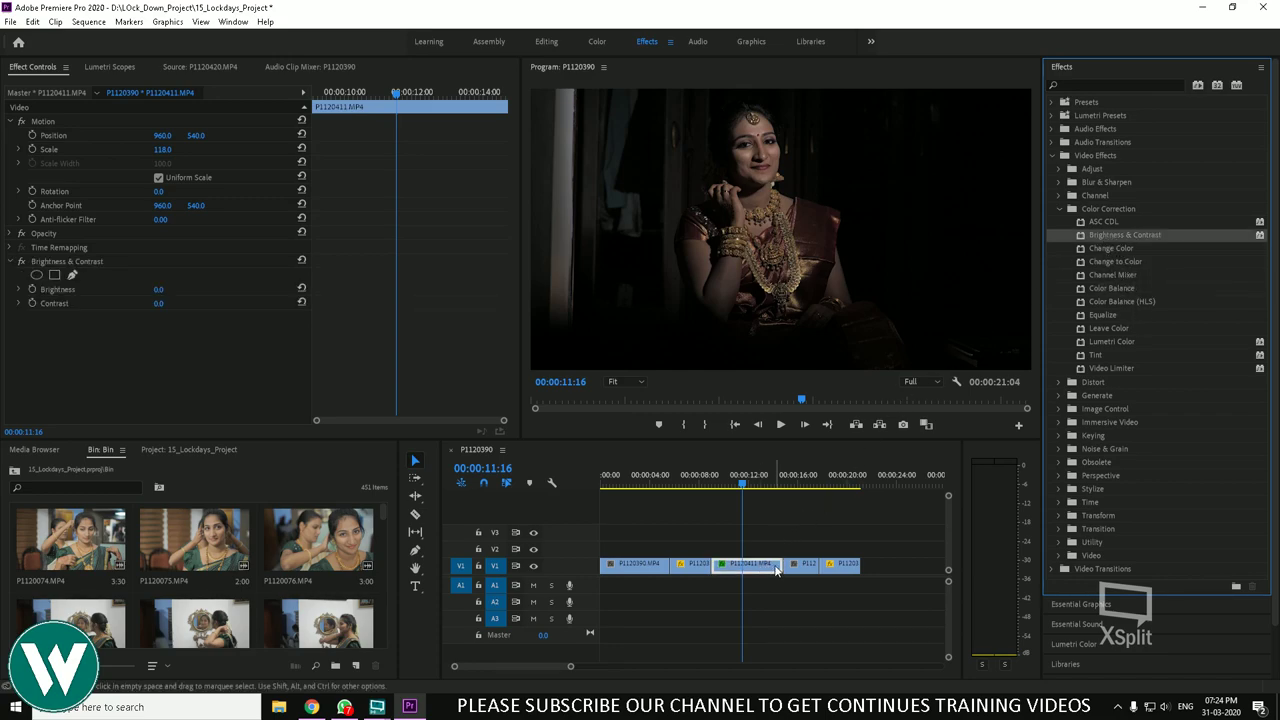
Step: Set the Brightness & Contrast effect to brightness 41 and contrast -16
{"action": "left_click", "coordinate": [160, 292]}
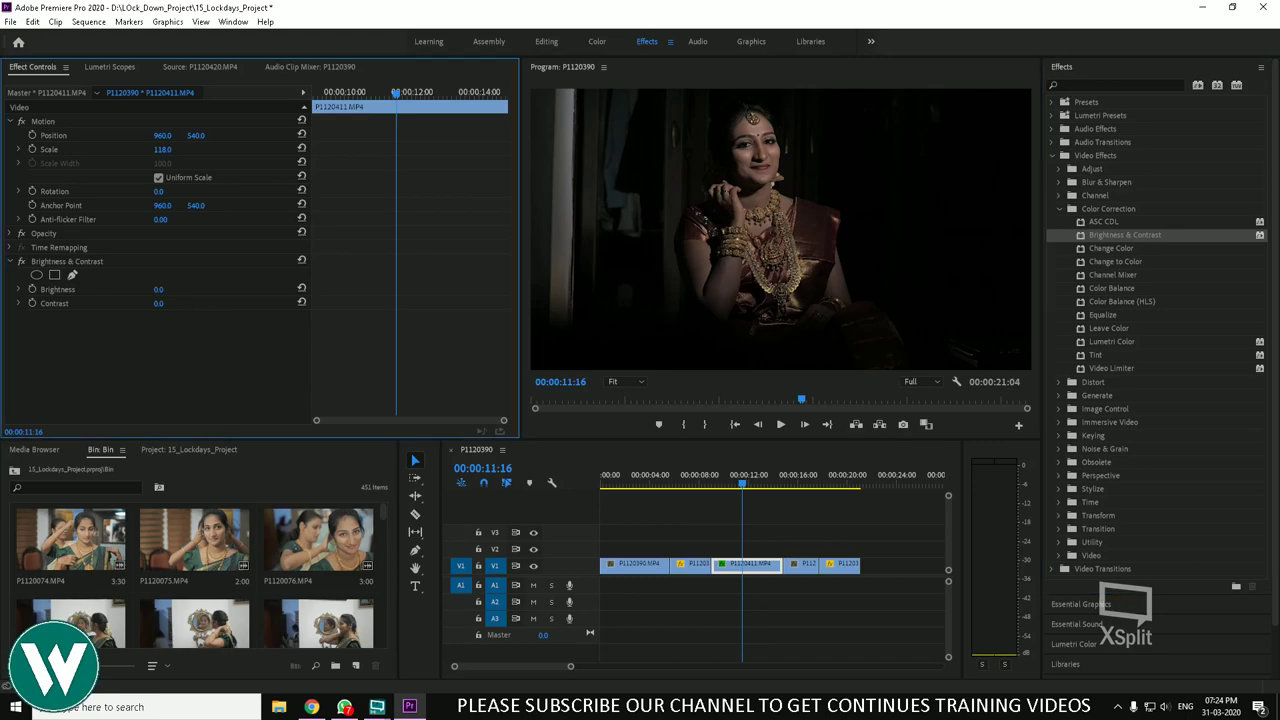
{"action": "left_click_drag", "start_coordinate": [158, 289], "coordinate": [199, 289]}
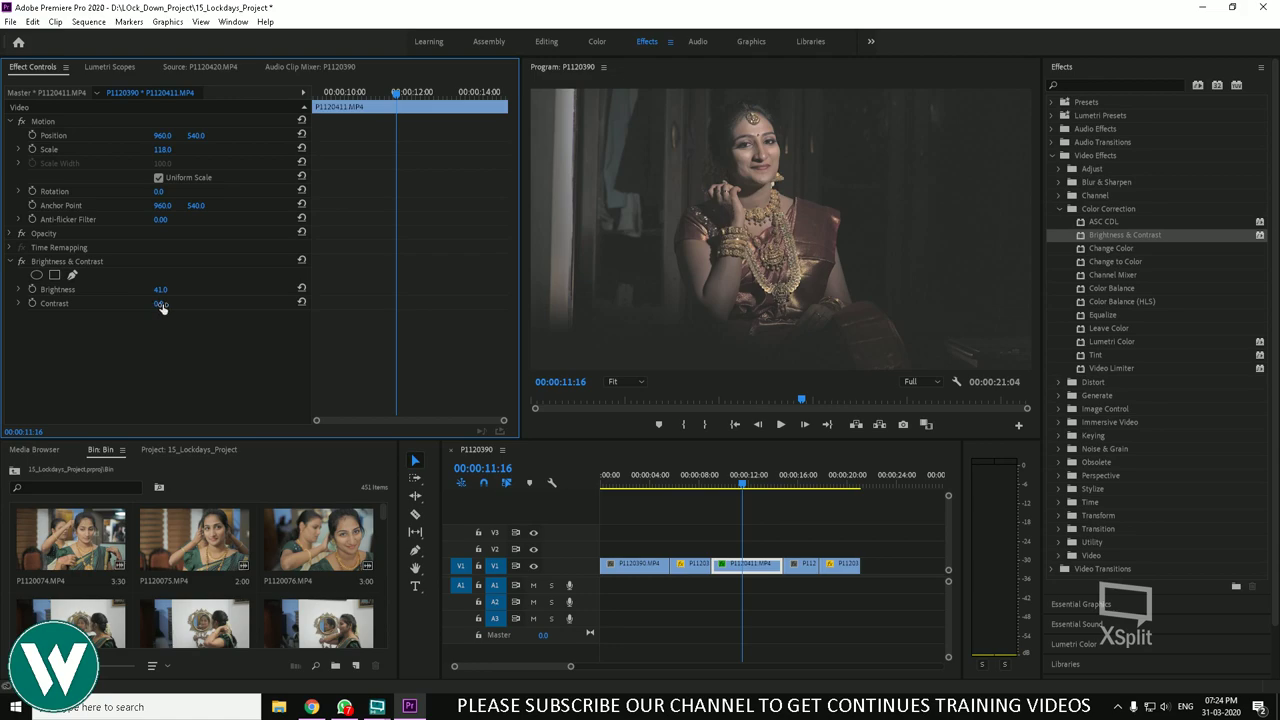
{"action": "mouse_move", "coordinate": [158, 303]}
{"action": "left_mouse_down"}
{"action": "mouse_move", "coordinate": [230, 303]}
{"action": "mouse_move", "coordinate": [142, 303]}
{"action": "left_mouse_up"}
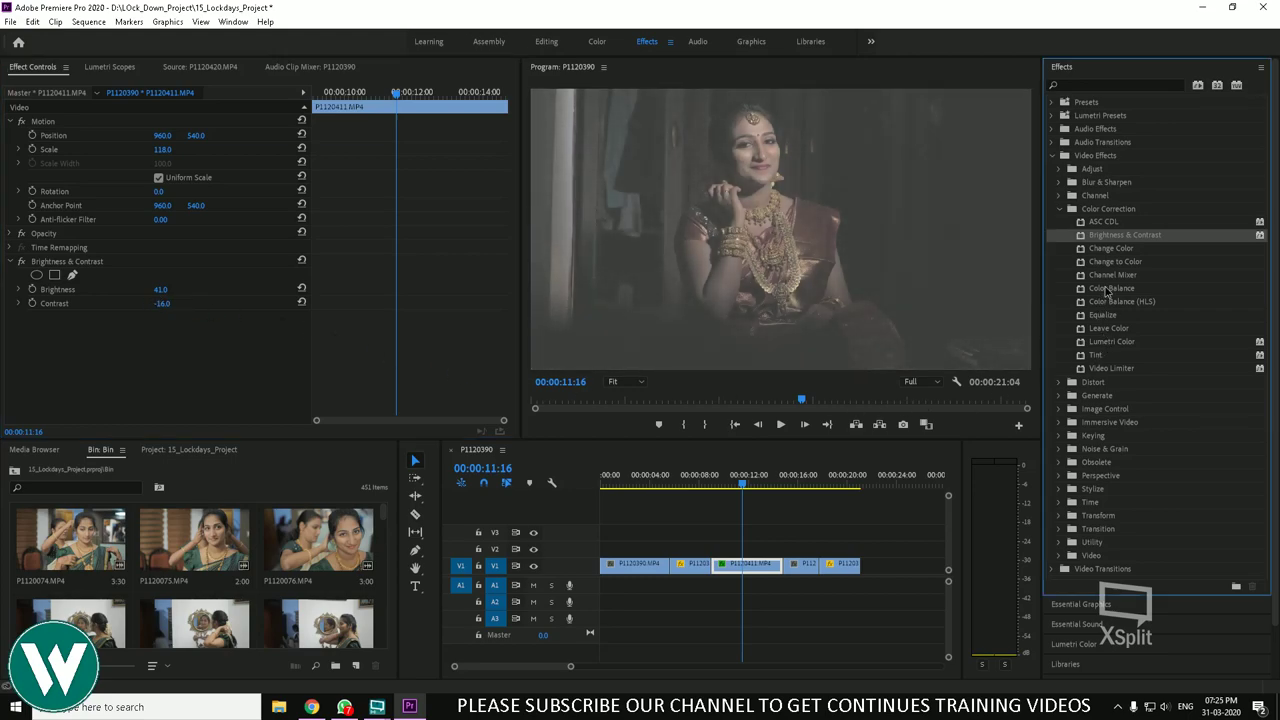
Step: Apply the Color Balance effect to clip P1120411
{"action": "left_click_drag", "start_coordinate": [1108, 288], "coordinate": [750, 564]}
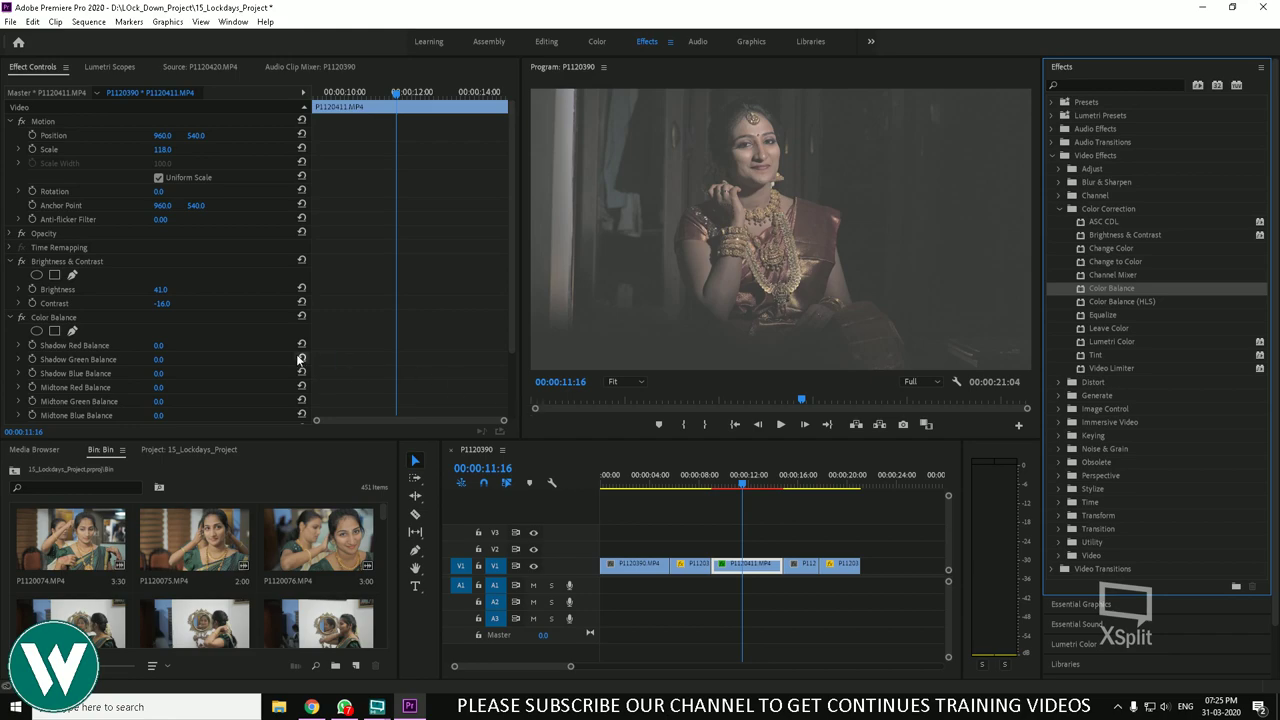
{"action": "scroll", "coordinate": [308, 366], "scroll_direction": "down", "scroll_amount": 2}
{"action": "scroll", "coordinate": [300, 366], "scroll_direction": "down", "scroll_amount": 1}
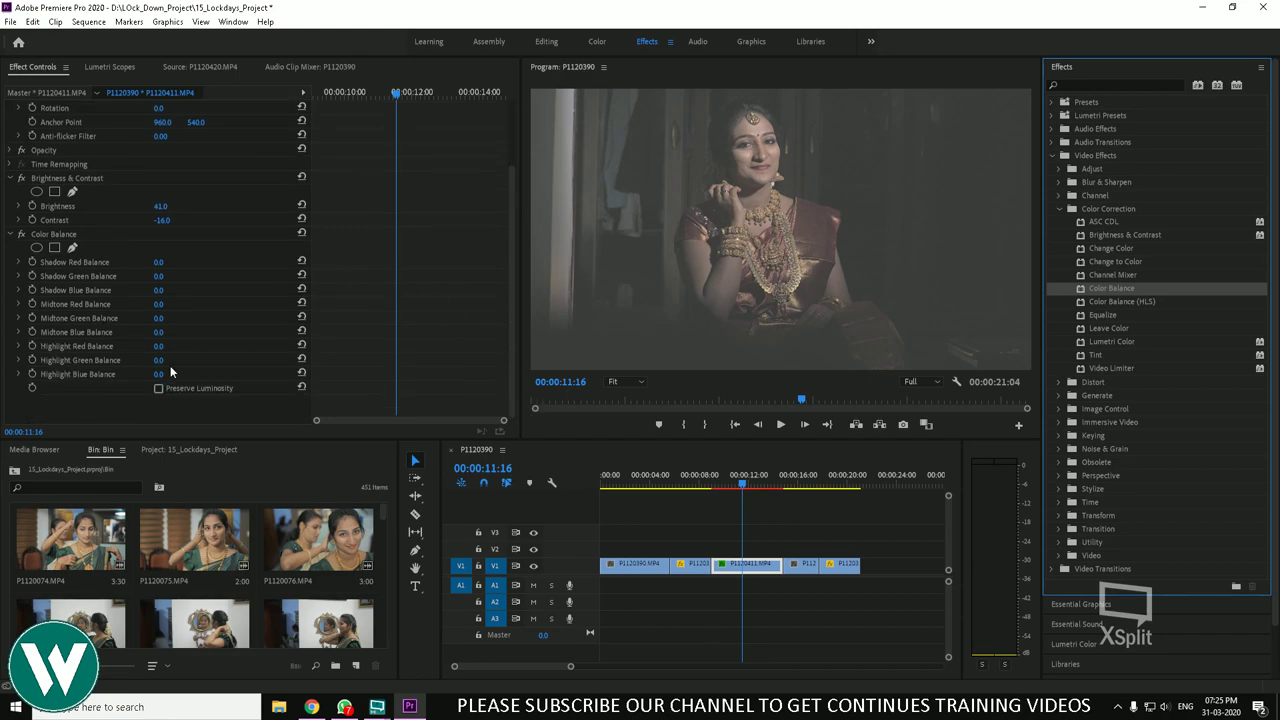
Step: Set Highlight Blue Balance to -63 and Shadow Blue Balance to 100, then preview the clip
{"action": "left_click_drag", "start_coordinate": [158, 378], "coordinate": [80, 378]}
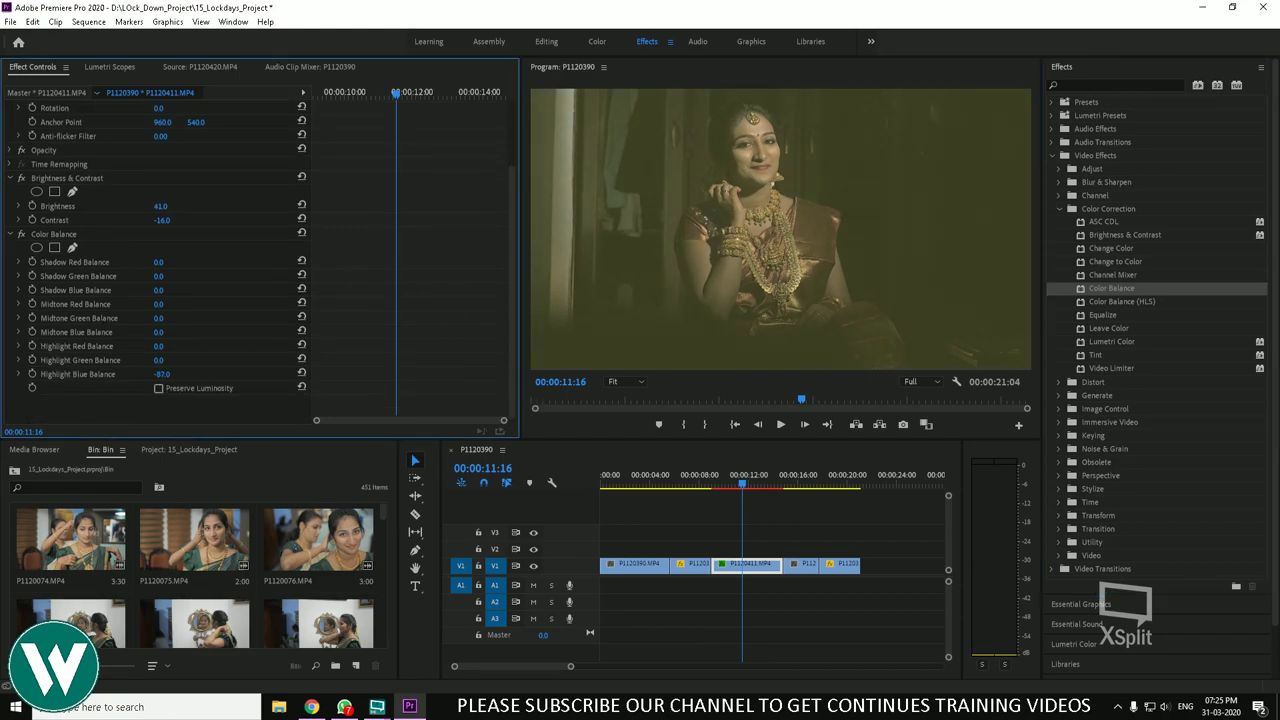
{"action": "left_click_drag", "start_coordinate": [170, 374], "coordinate": [174, 374]}
{"action": "left_click_drag", "start_coordinate": [158, 290], "coordinate": [258, 290]}
{"action": "left_click", "coordinate": [740, 485]}
{"action": "left_click_drag", "start_coordinate": [740, 485], "coordinate": [728, 508]}
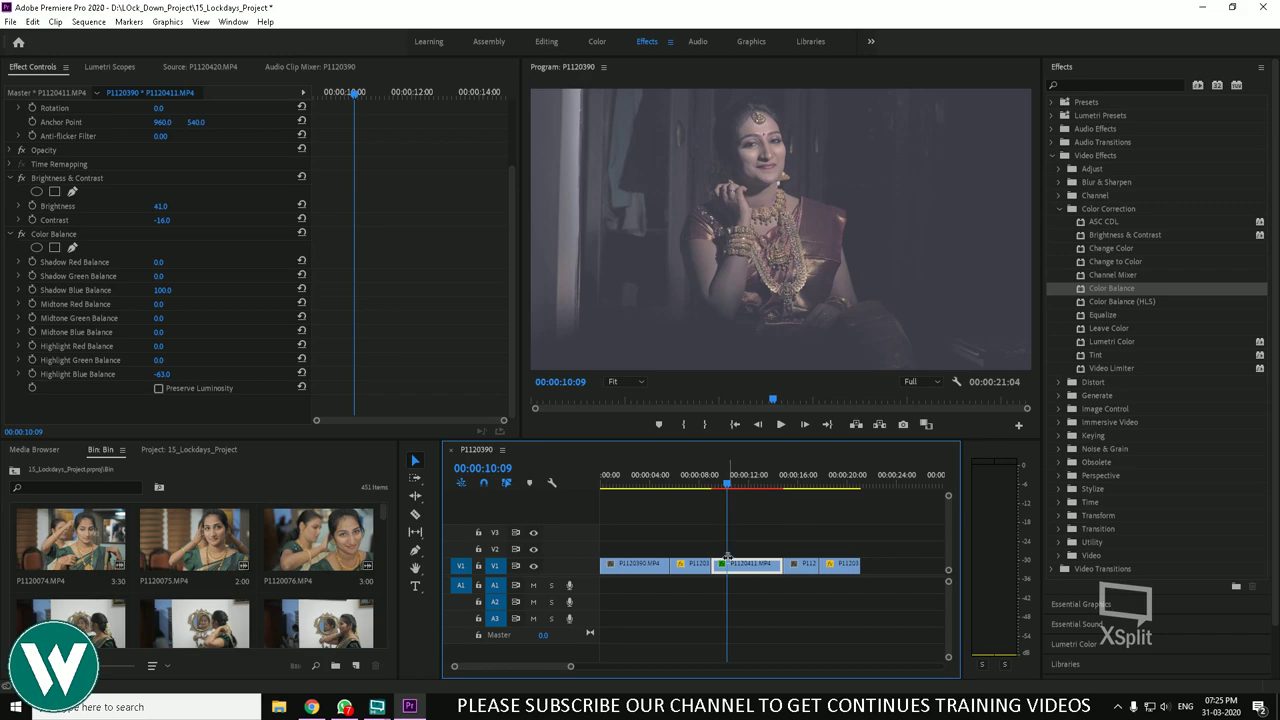
Step: Copy clip P1120411 and open Paste Attributes for P1120397, moving the dialog clear of the monitor
{"action": "right_click", "coordinate": [728, 565]}
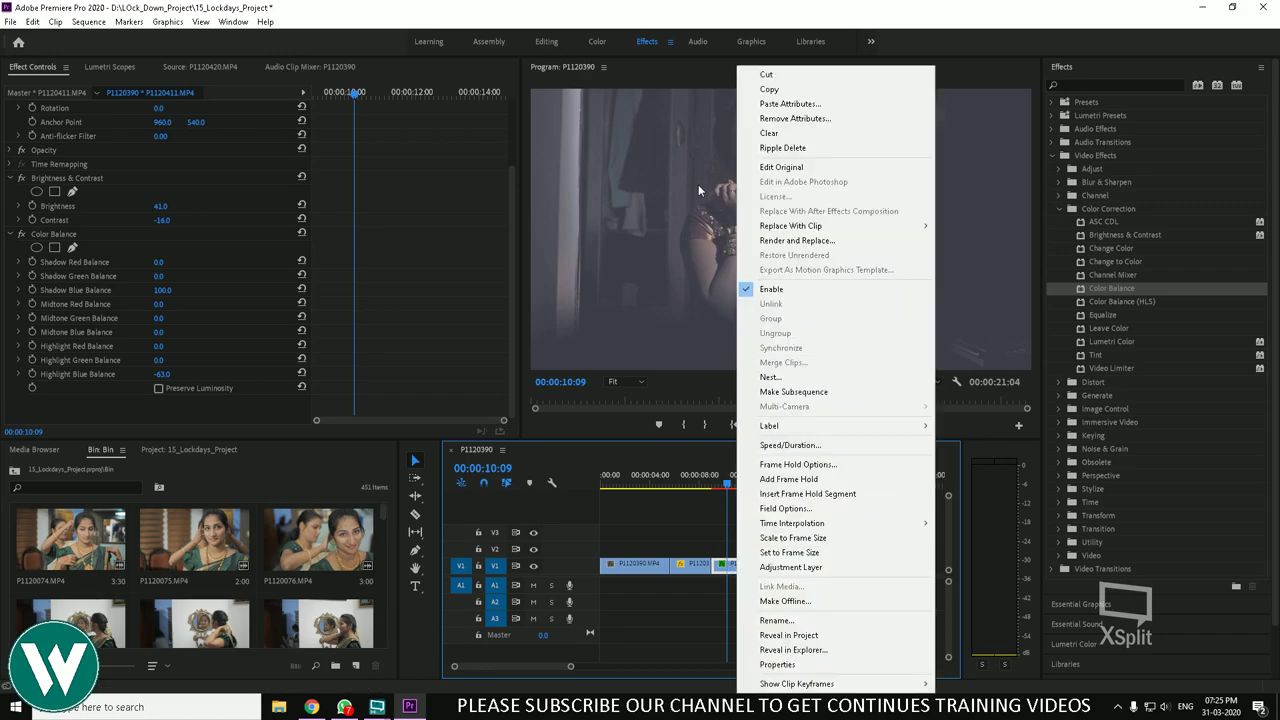
{"action": "left_click", "coordinate": [772, 91]}
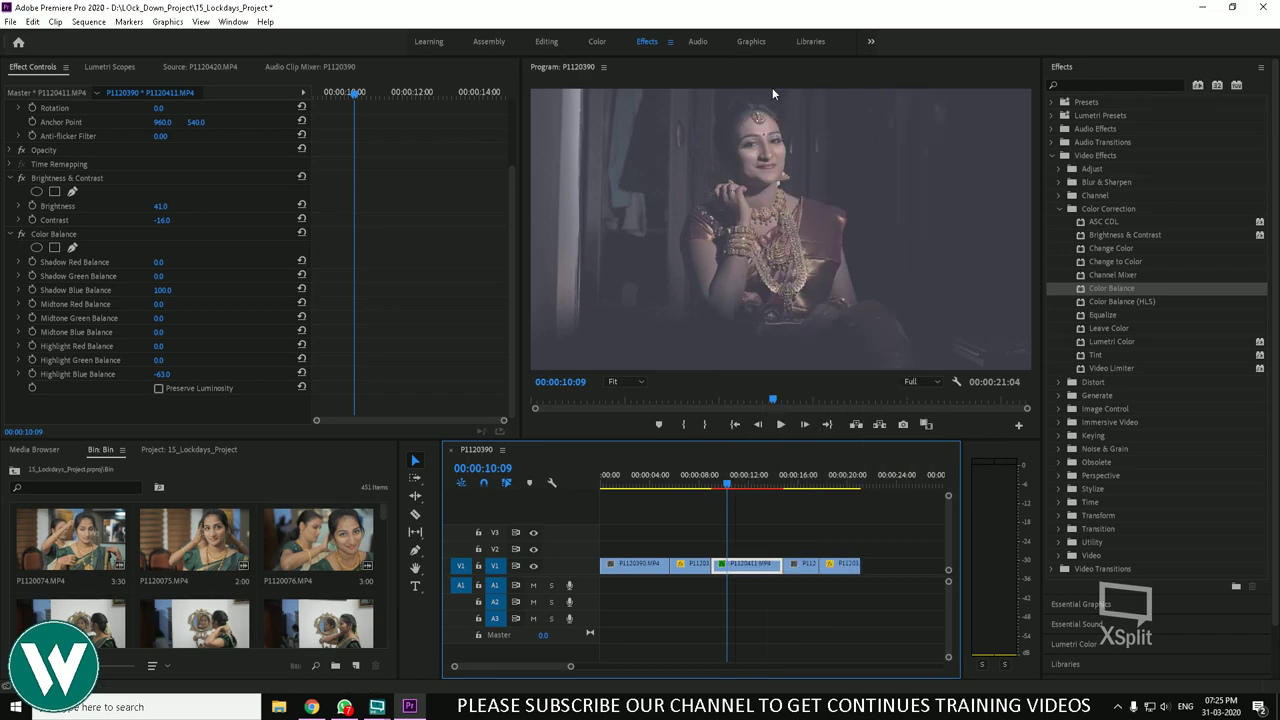
{"action": "left_click", "coordinate": [694, 484]}
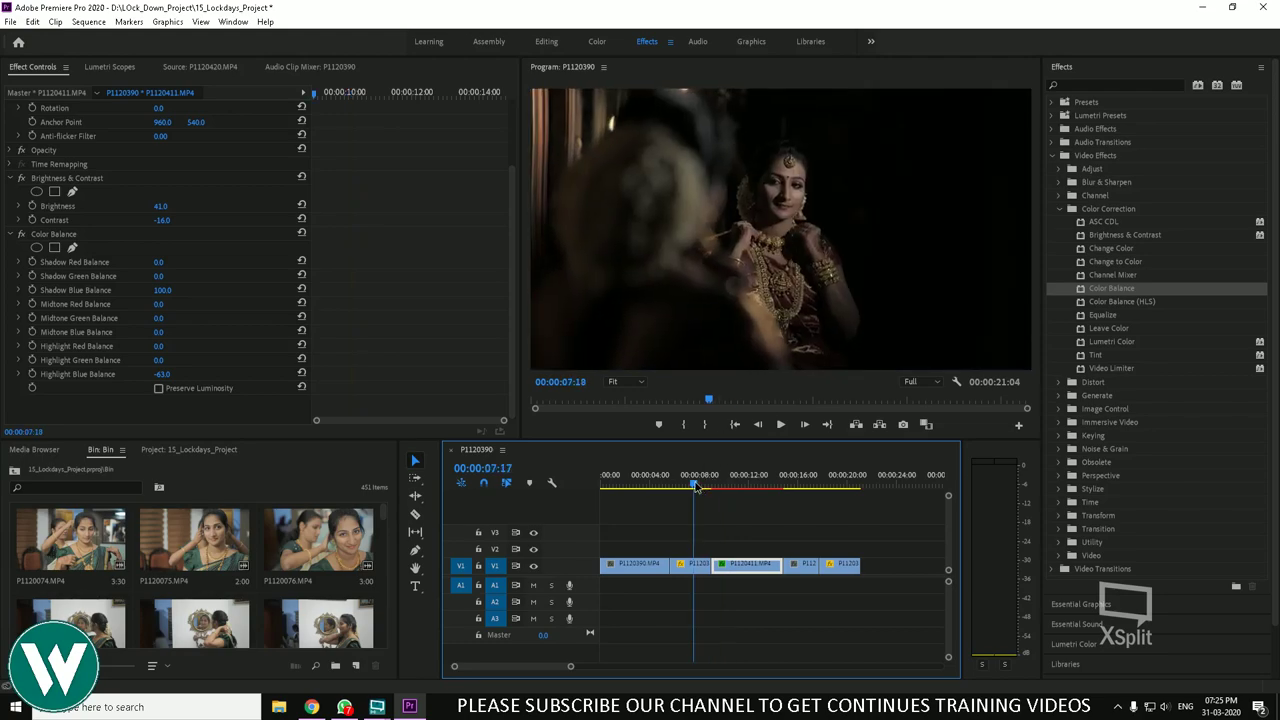
{"action": "right_click", "coordinate": [700, 567]}
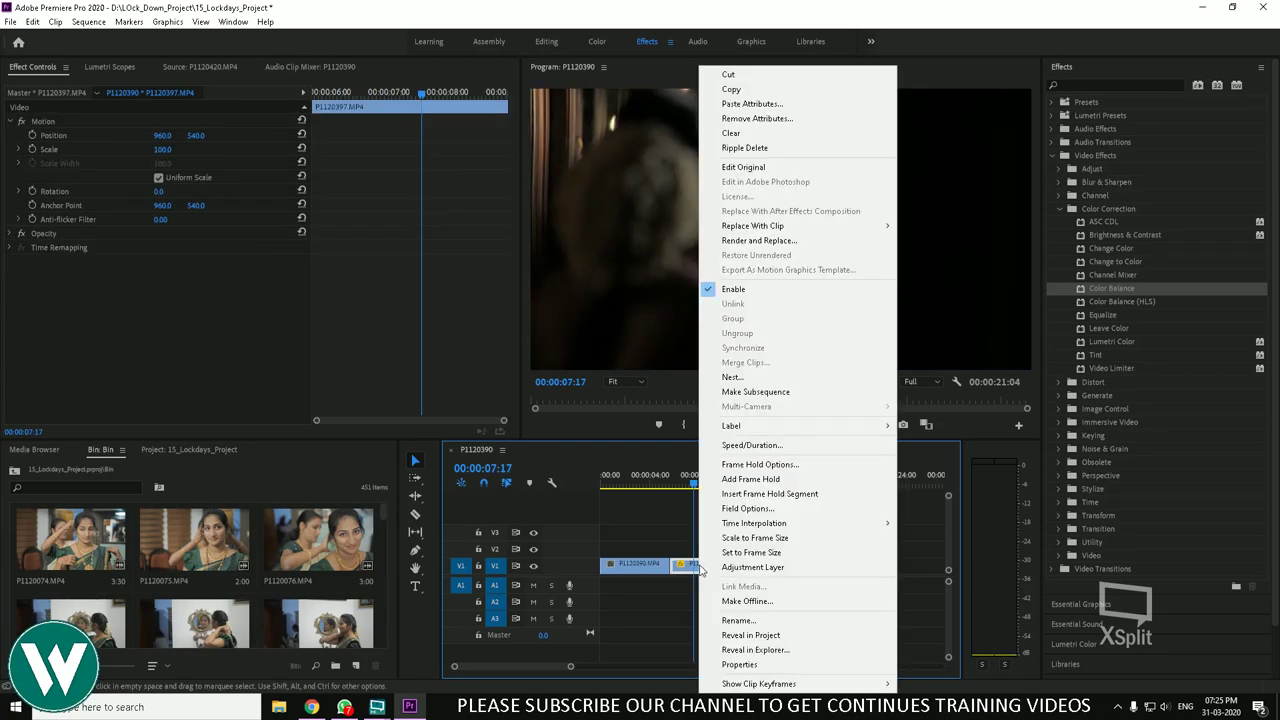
{"action": "left_click", "coordinate": [792, 105]}
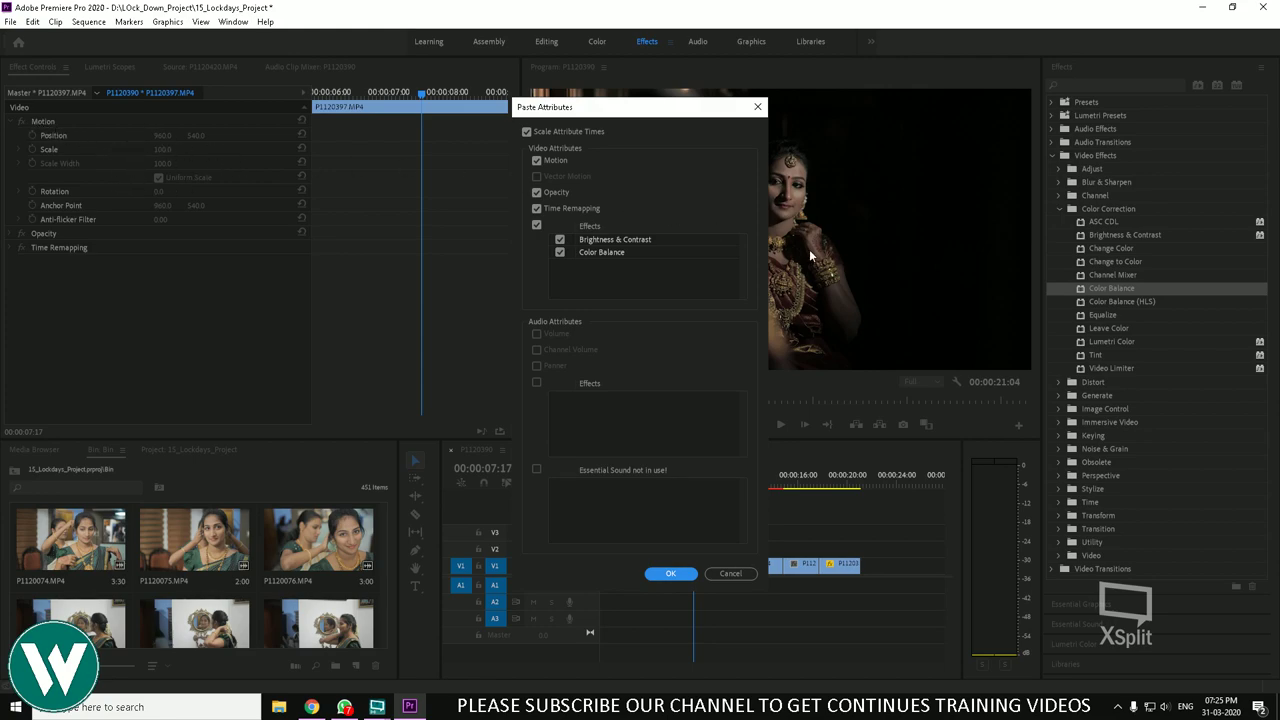
{"action": "key", "text": "alt+Tab"}
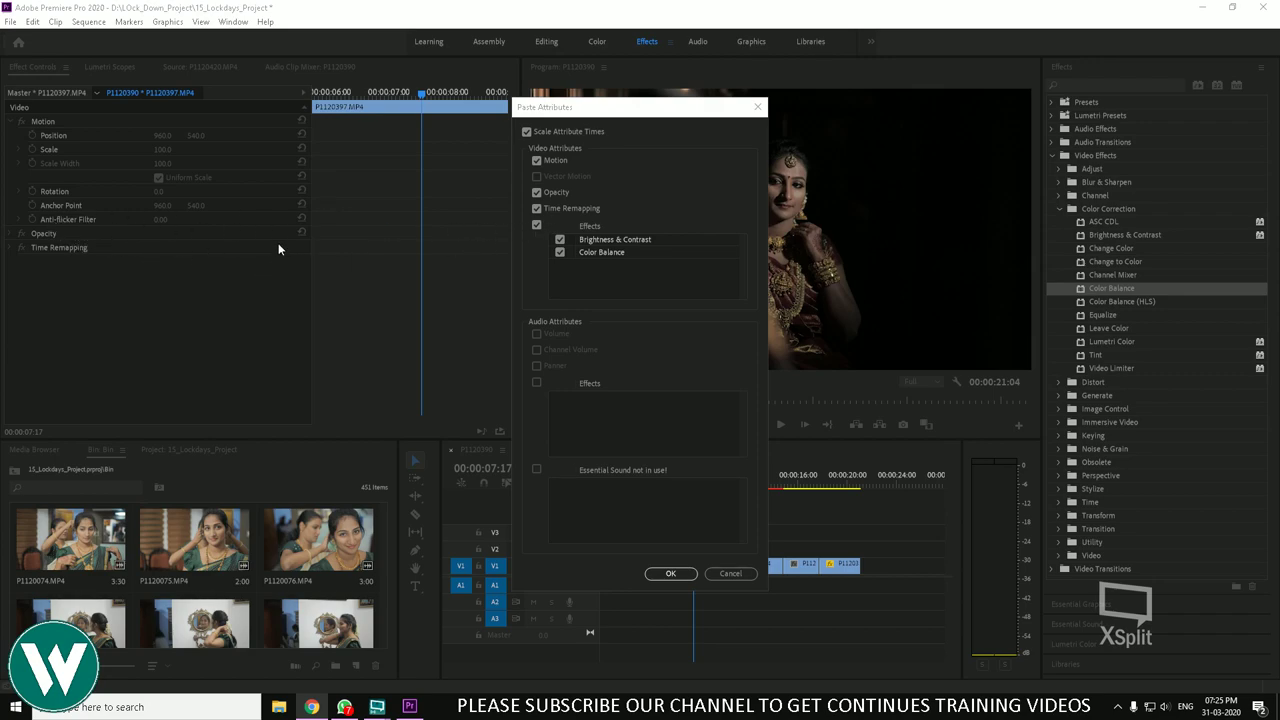
{"action": "left_click", "coordinate": [830, 525]}
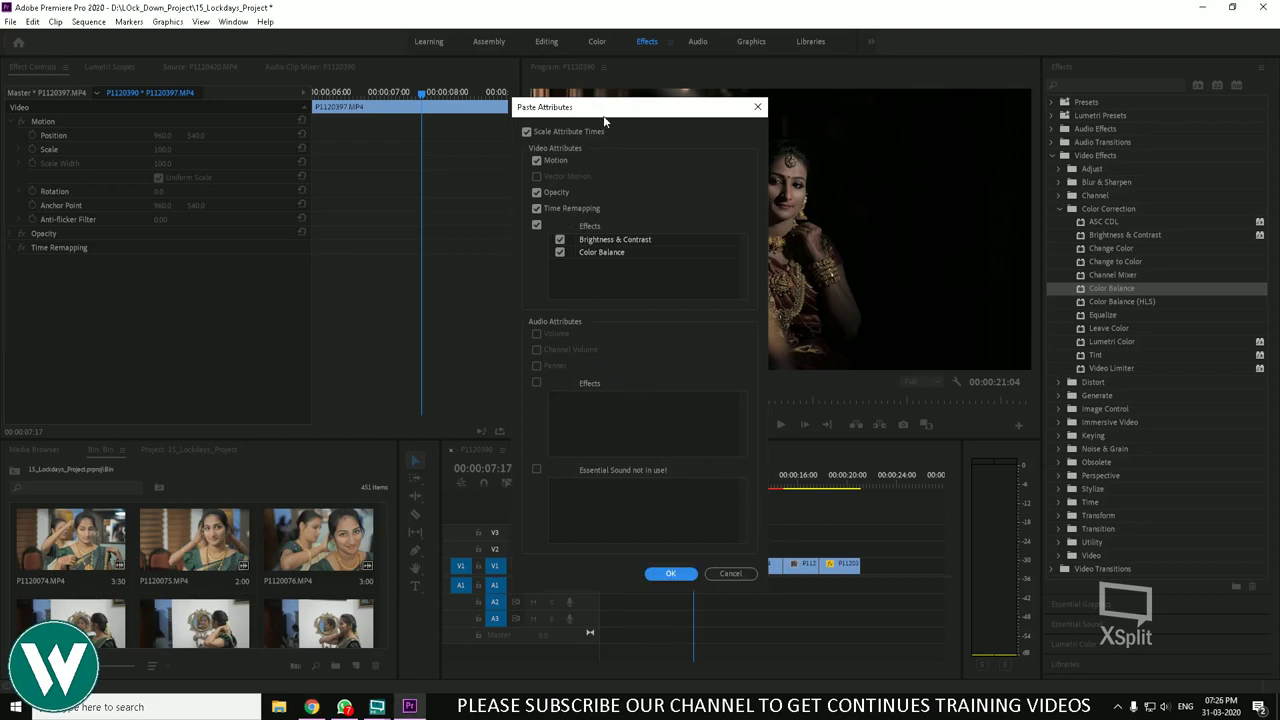
{"action": "left_click_drag", "start_coordinate": [605, 117], "coordinate": [398, 128]}
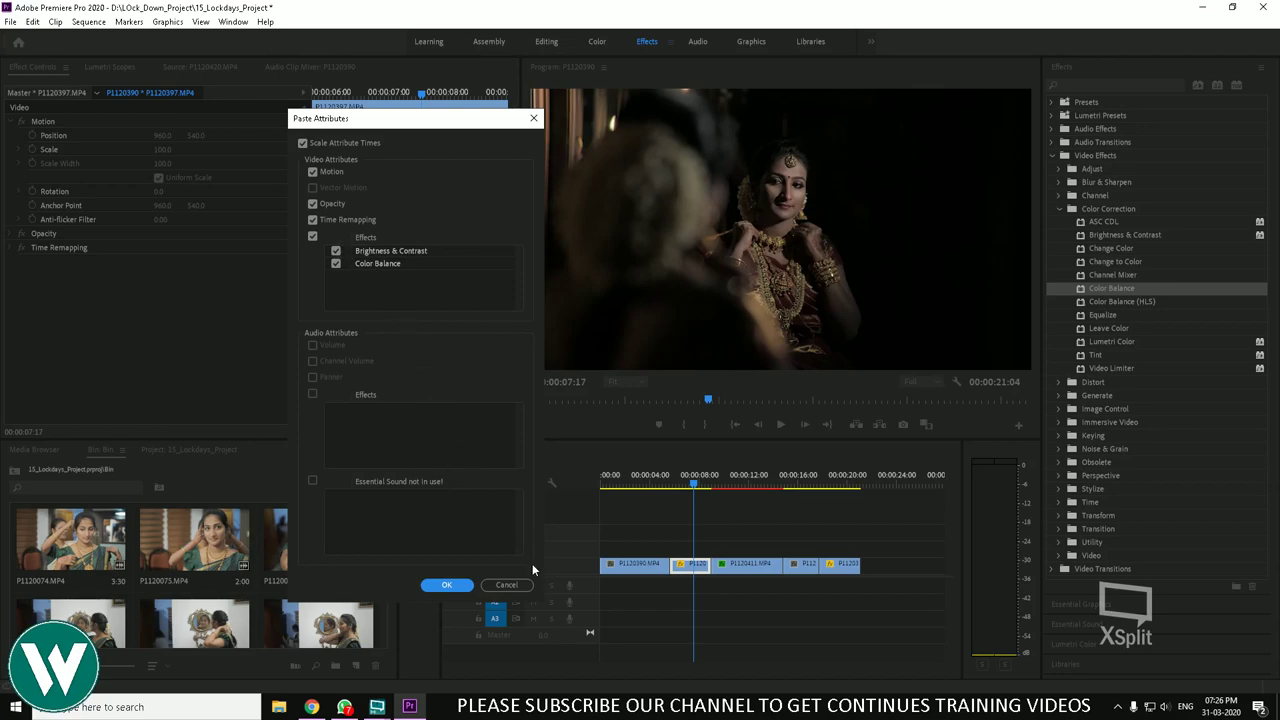
Step: Paste the copied effects onto P1120397 and delete its Brightness & Contrast effect
{"action": "left_click", "coordinate": [447, 585]}
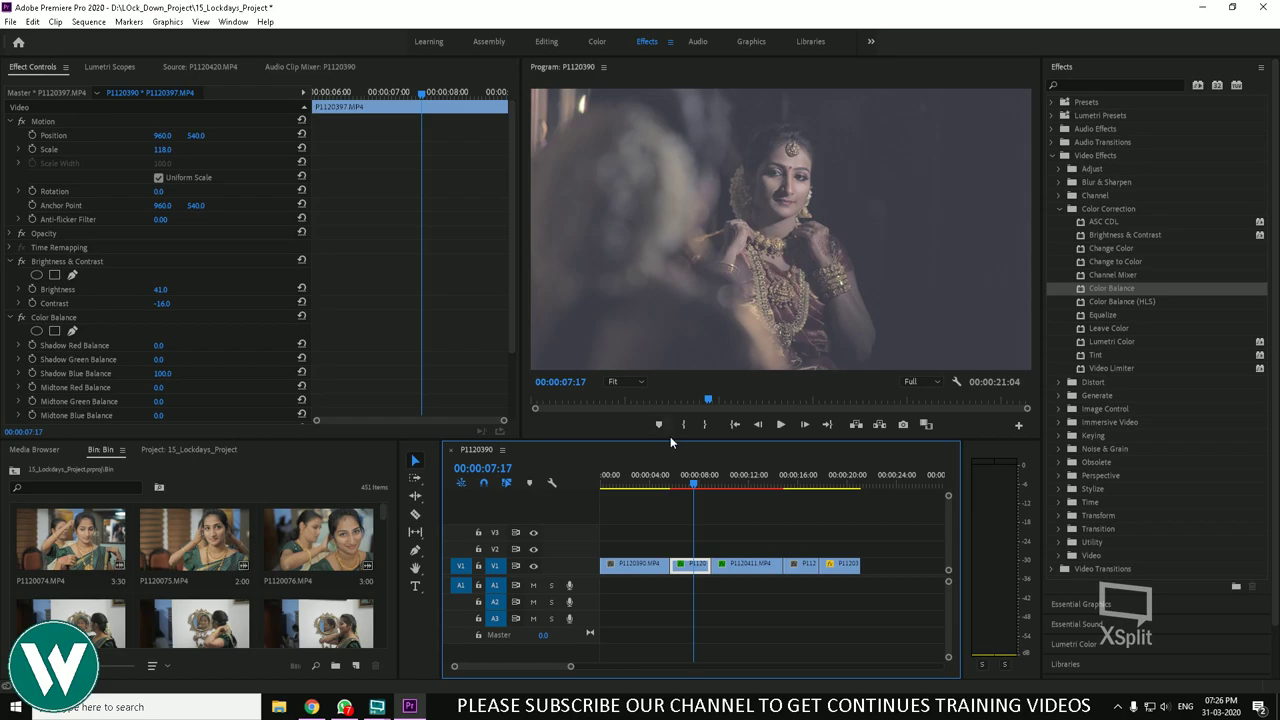
{"action": "mouse_move", "coordinate": [691, 483]}
{"action": "left_mouse_down"}
{"action": "mouse_move", "coordinate": [658, 483]}
{"action": "mouse_move", "coordinate": [743, 487]}
{"action": "mouse_move", "coordinate": [688, 485]}
{"action": "left_mouse_up"}
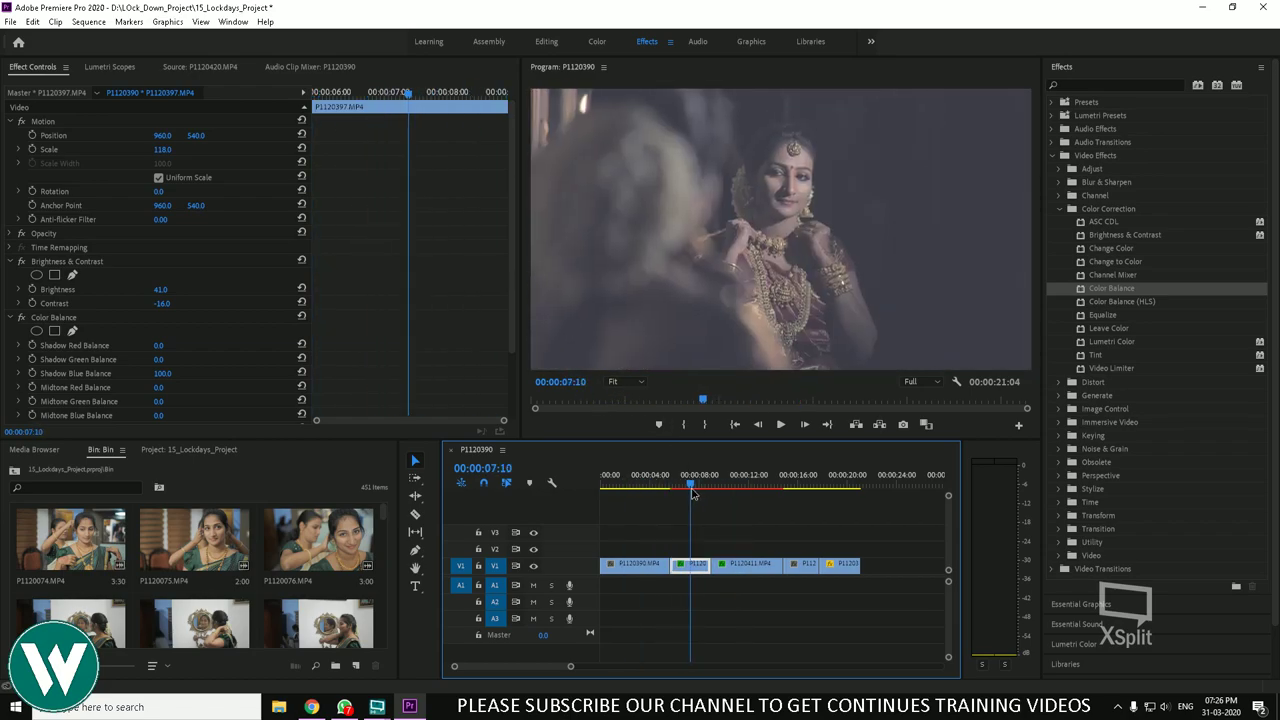
{"action": "left_click", "coordinate": [87, 262]}
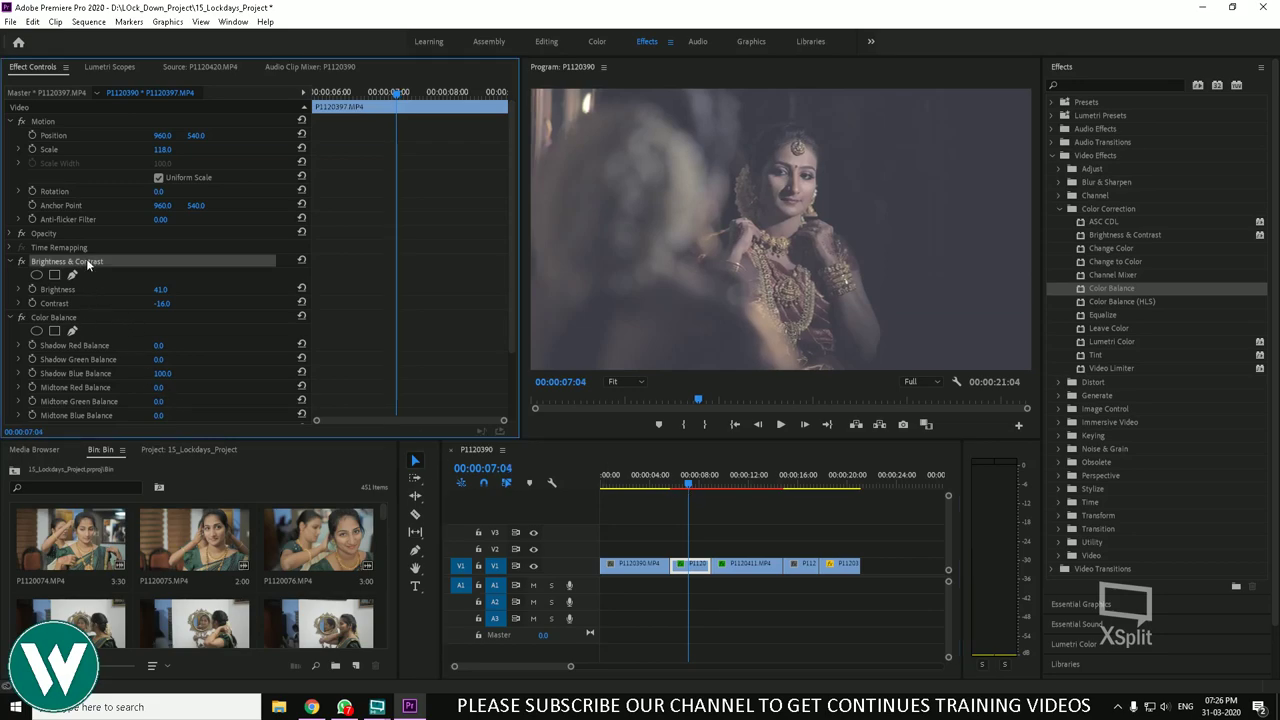
{"action": "key", "text": "Delete"}
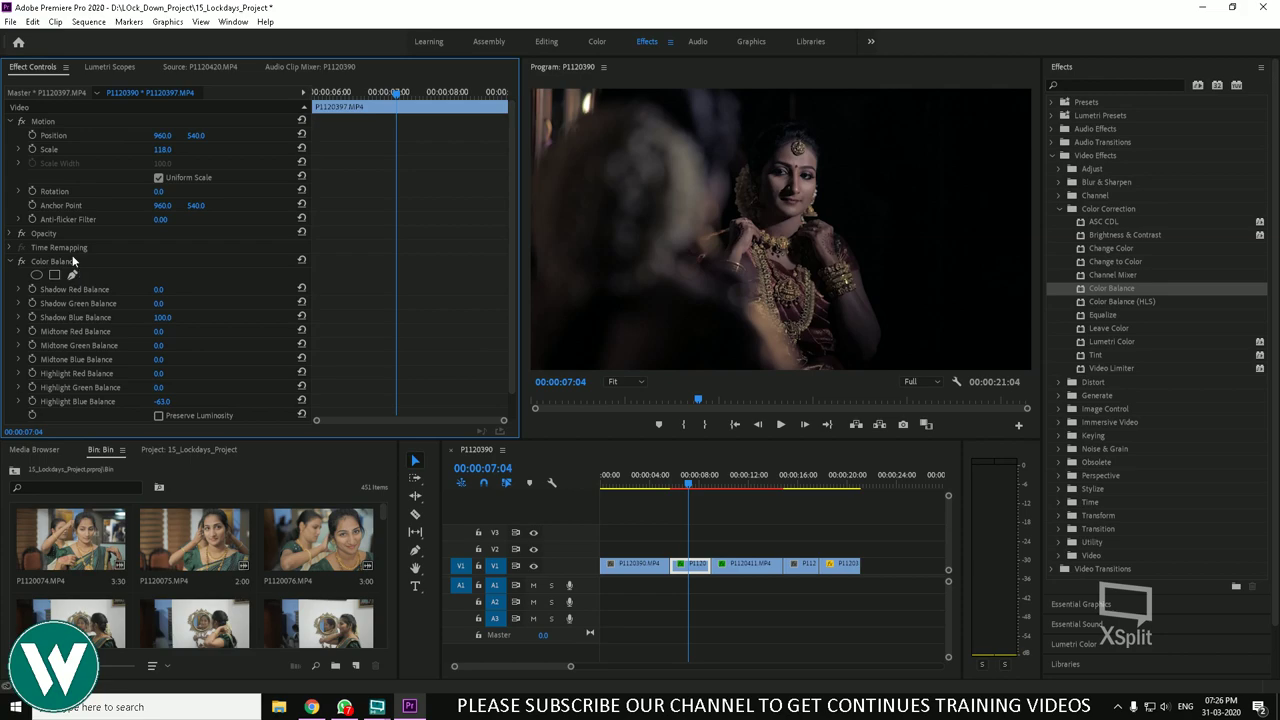
Step: Delete Color Balance from P1120397 and reset its Scale to 100
{"action": "left_click", "coordinate": [78, 262]}
{"action": "key", "text": "Delete"}
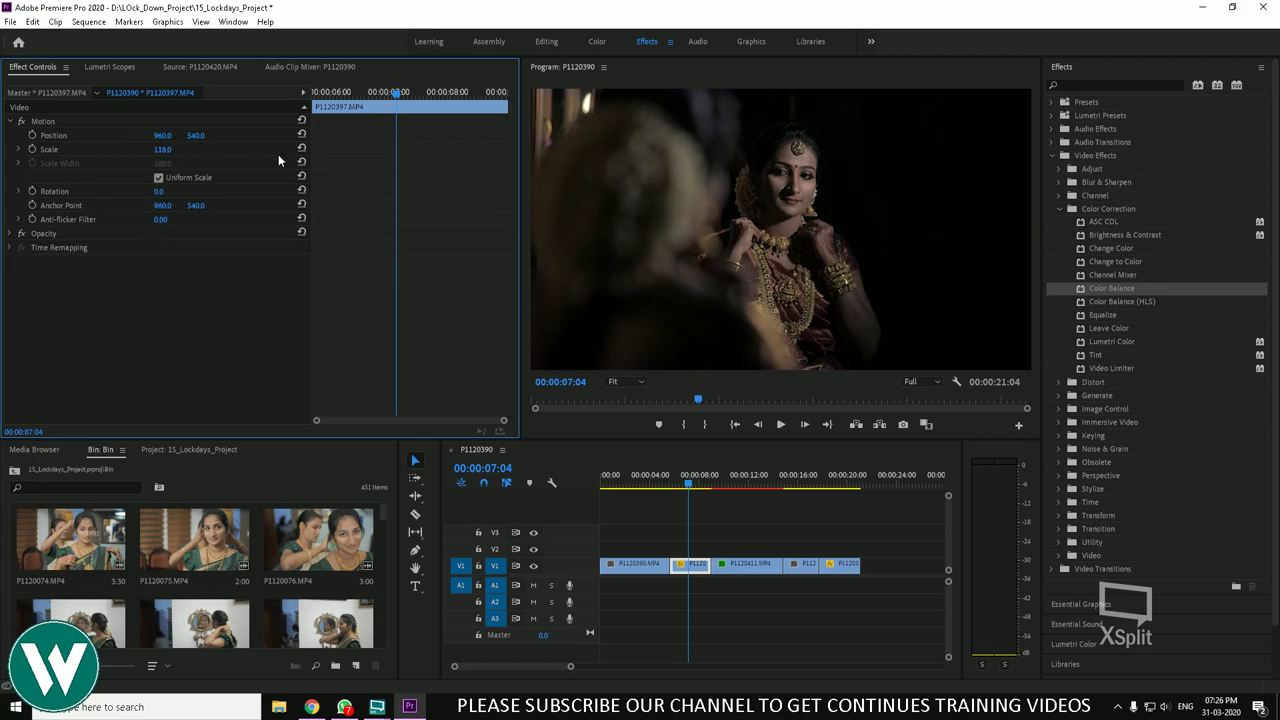
{"action": "left_click", "coordinate": [303, 148]}
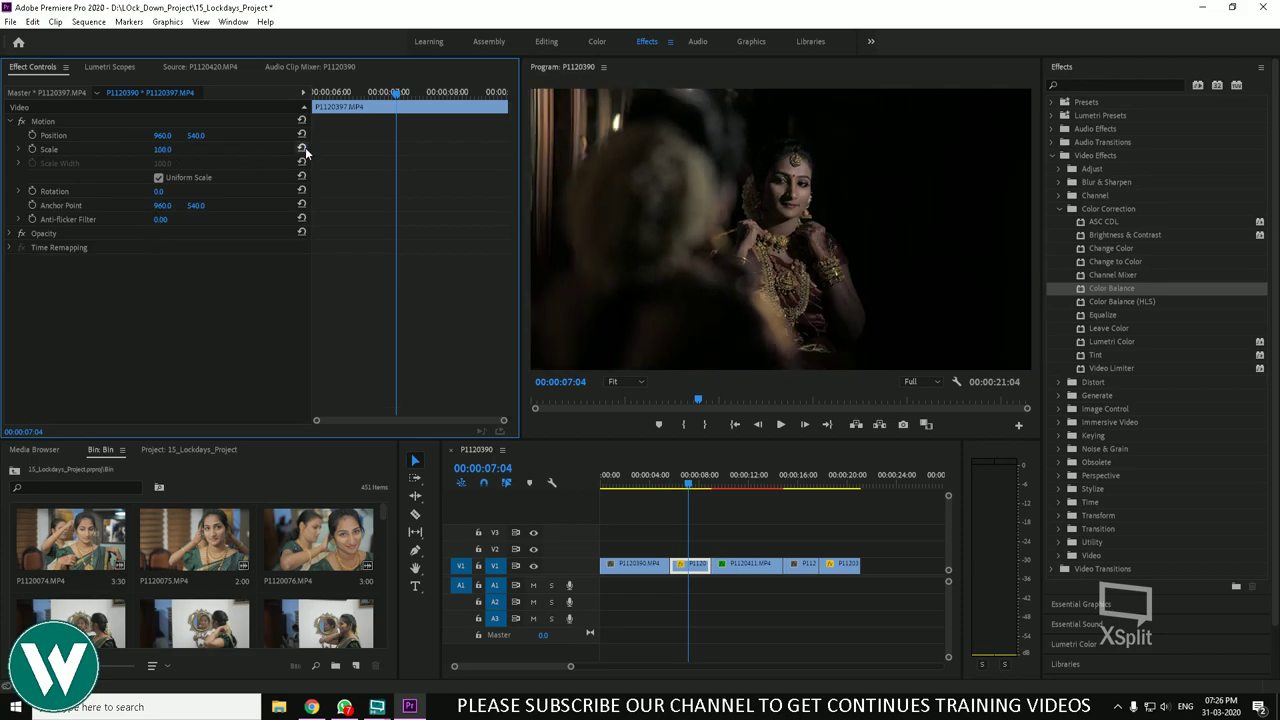
{"action": "left_click", "coordinate": [35, 26]}
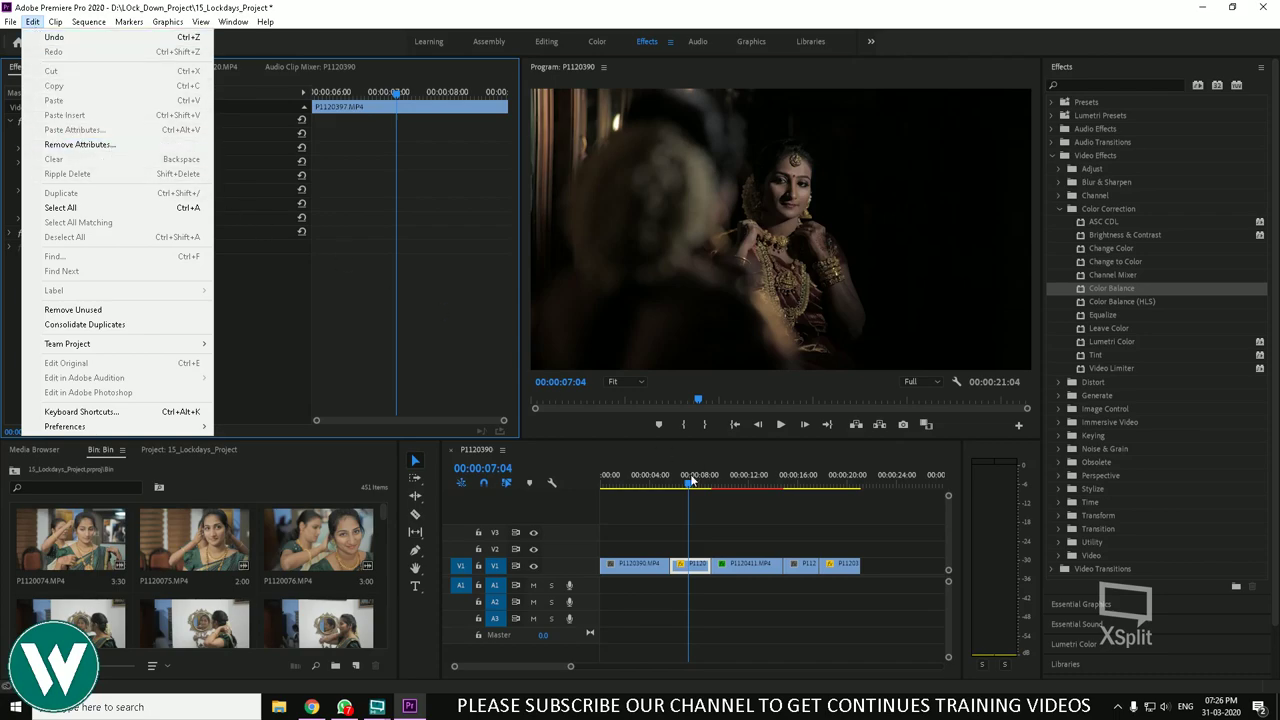
{"action": "left_click", "coordinate": [773, 536]}
{"action": "left_click", "coordinate": [746, 486]}
{"action": "left_click_drag", "start_coordinate": [747, 491], "coordinate": [751, 487]}
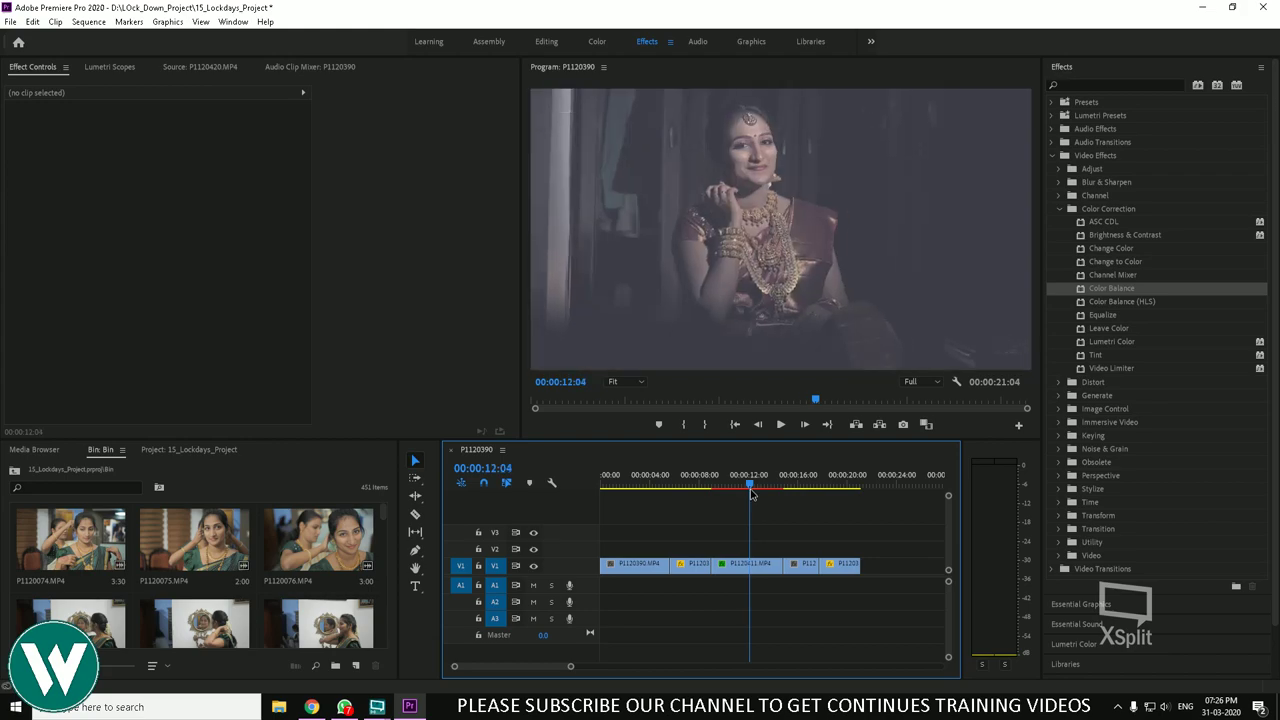
{"action": "left_click", "coordinate": [766, 566]}
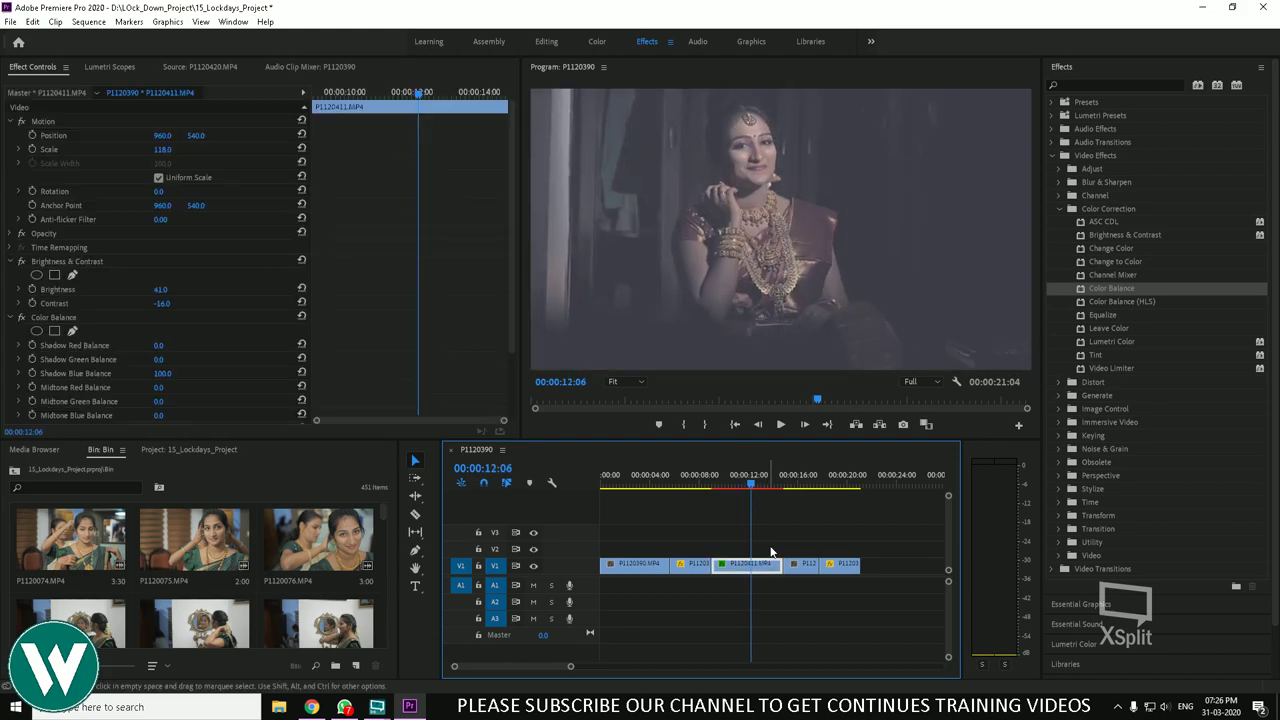
{"action": "left_click", "coordinate": [33, 21]}
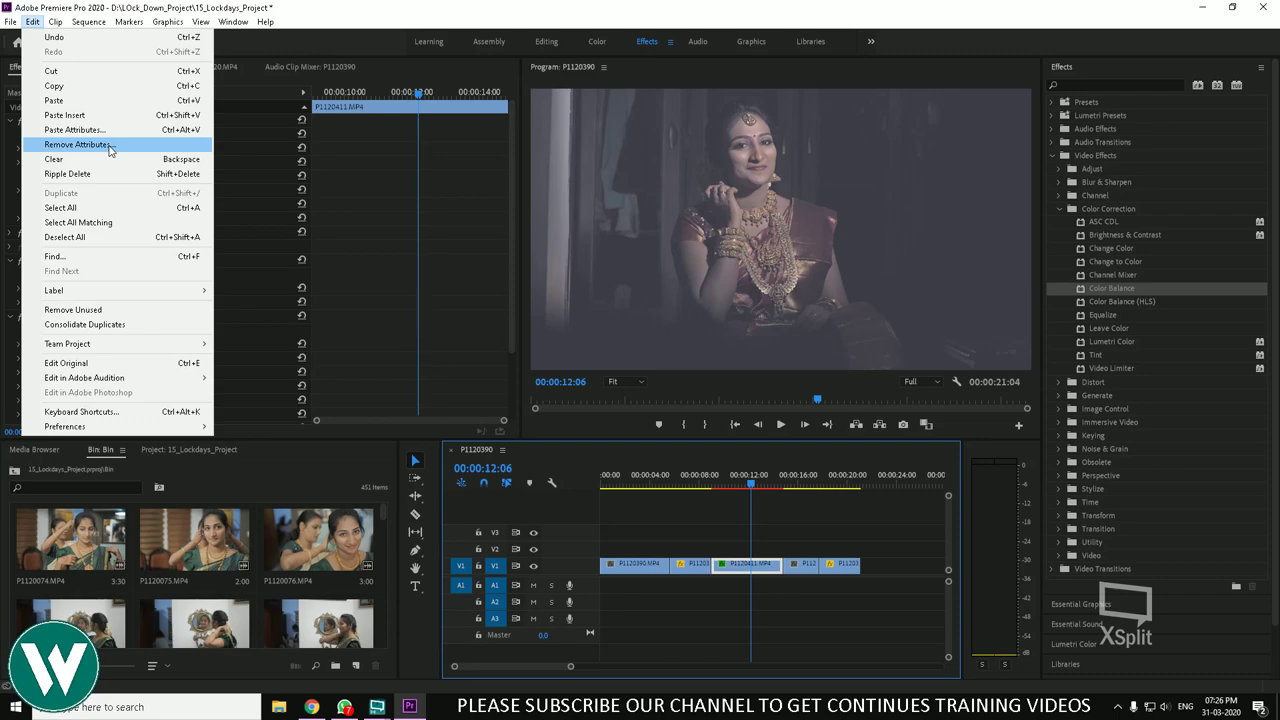
{"action": "left_click", "coordinate": [78, 144]}
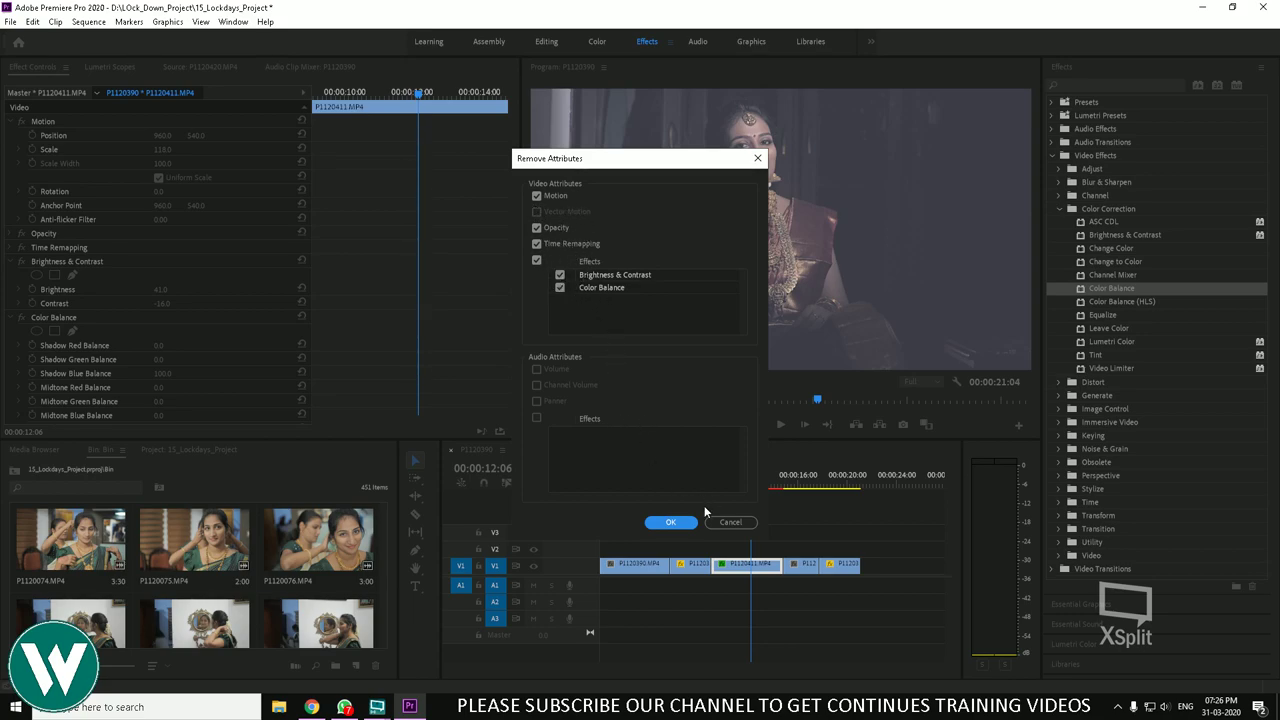
{"action": "left_click", "coordinate": [729, 523]}
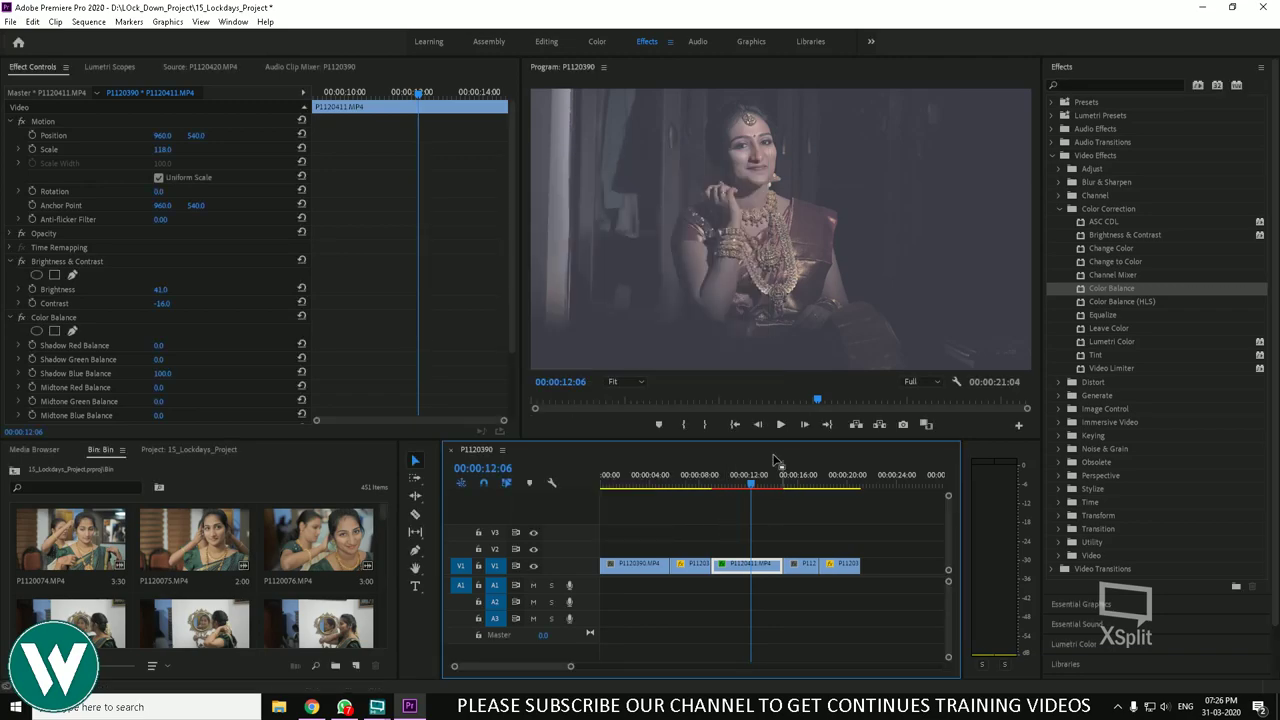
Step: Delete Color Balance and Brightness & Contrast from P1120411 and reset its Opacity to default
{"action": "left_click", "coordinate": [12, 262]}
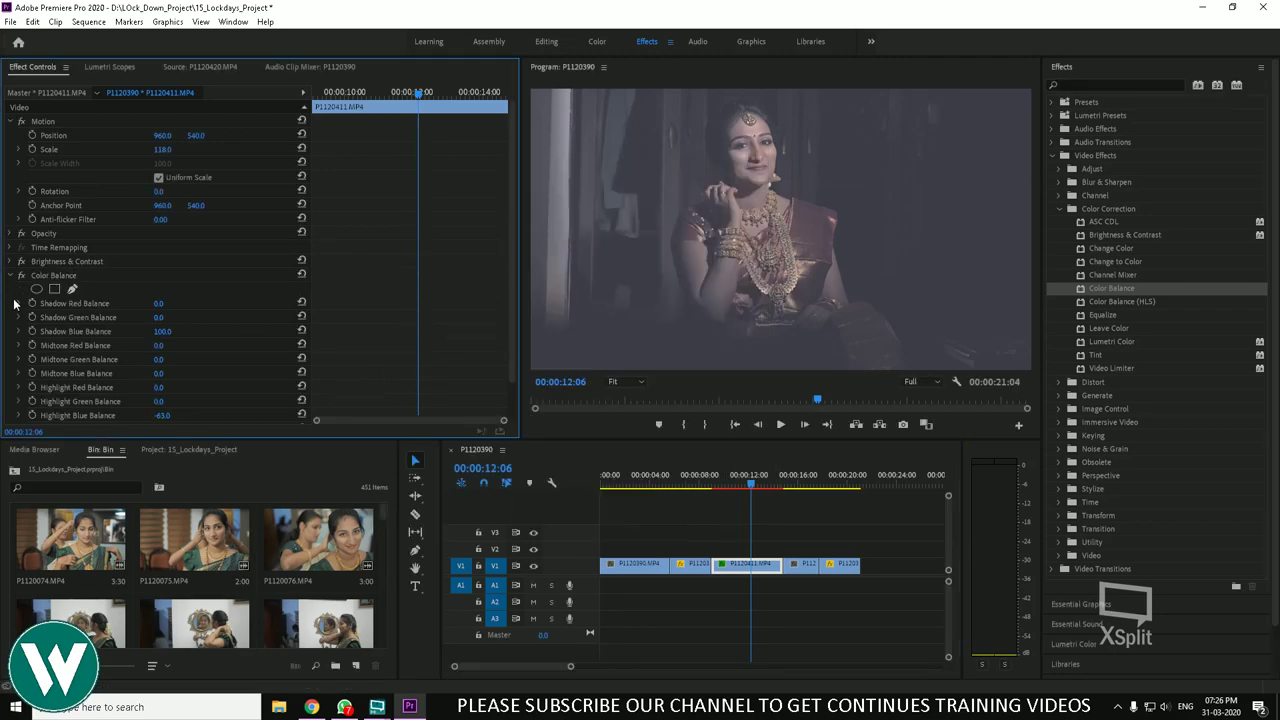
{"action": "left_click", "coordinate": [11, 275]}
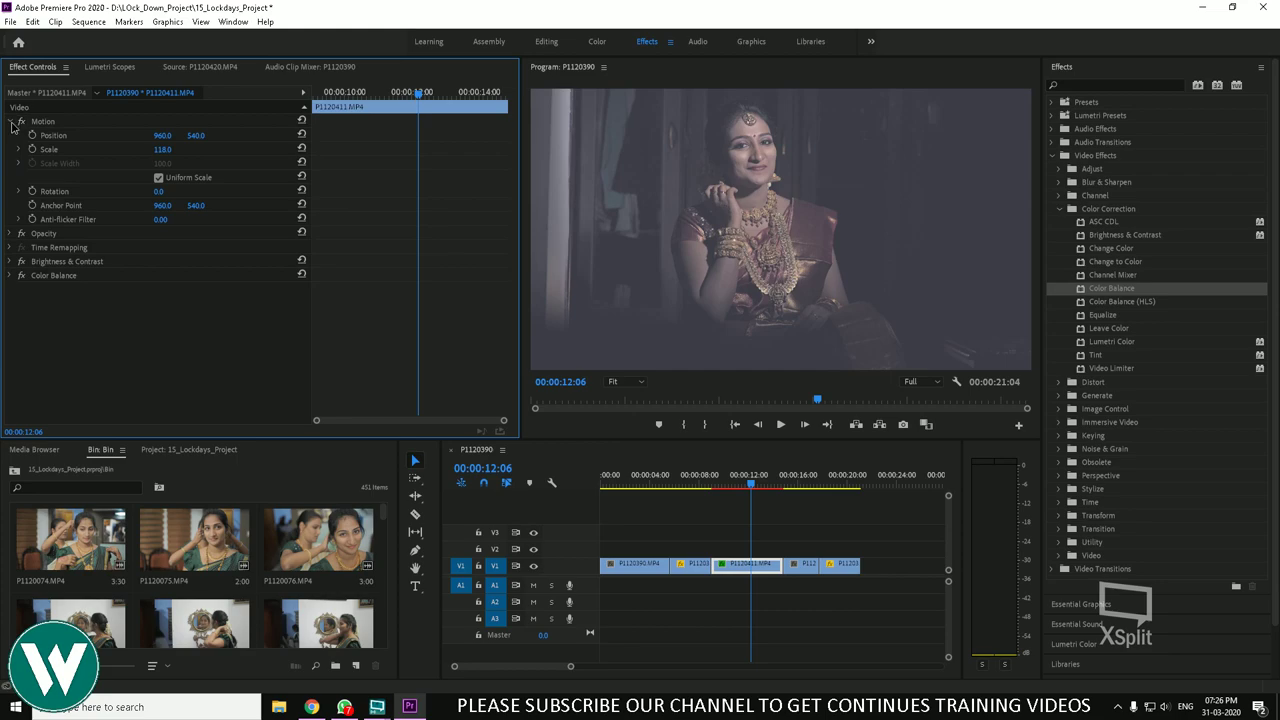
{"action": "left_click", "coordinate": [10, 121]}
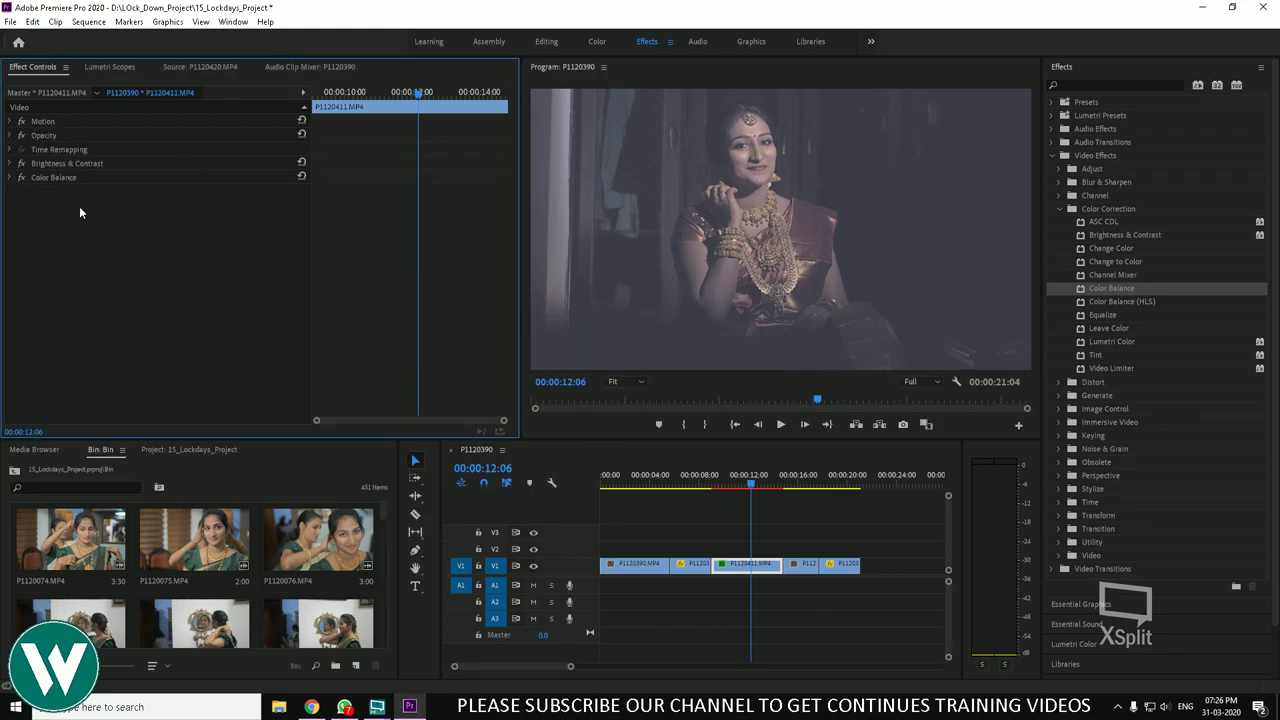
{"action": "left_click", "coordinate": [53, 180]}
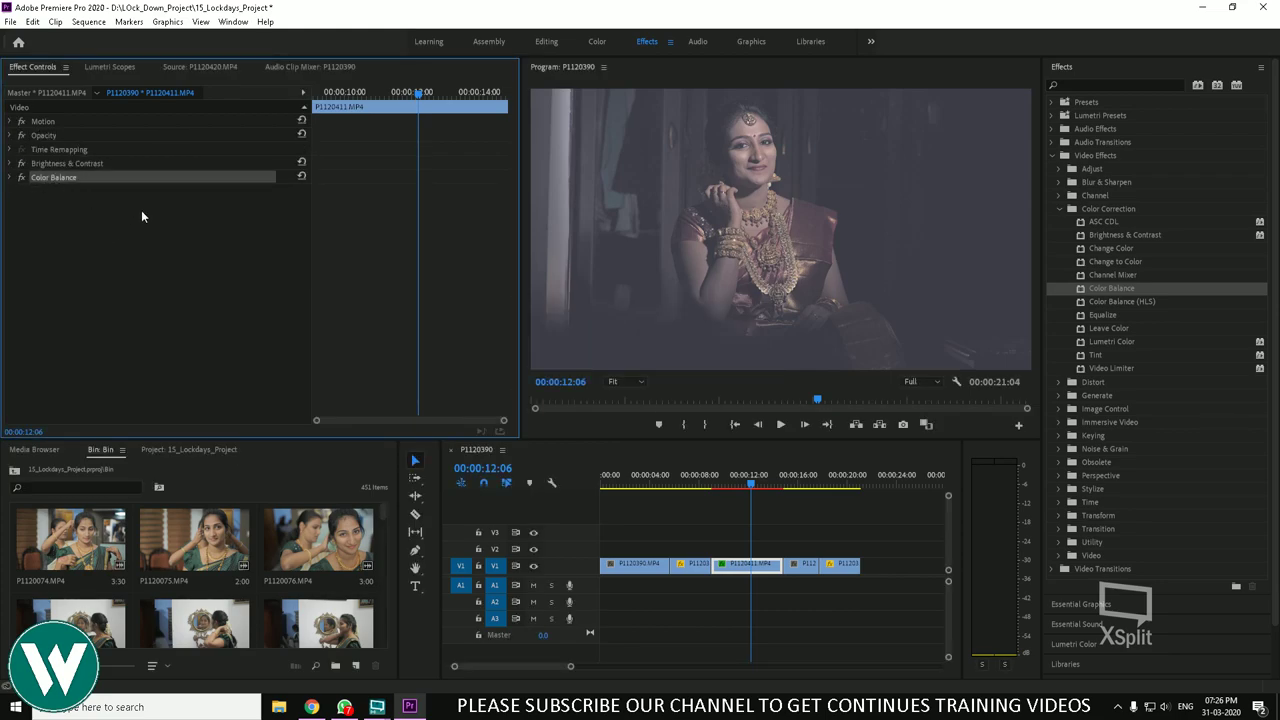
{"action": "key", "text": "Delete"}
{"action": "left_click", "coordinate": [76, 166]}
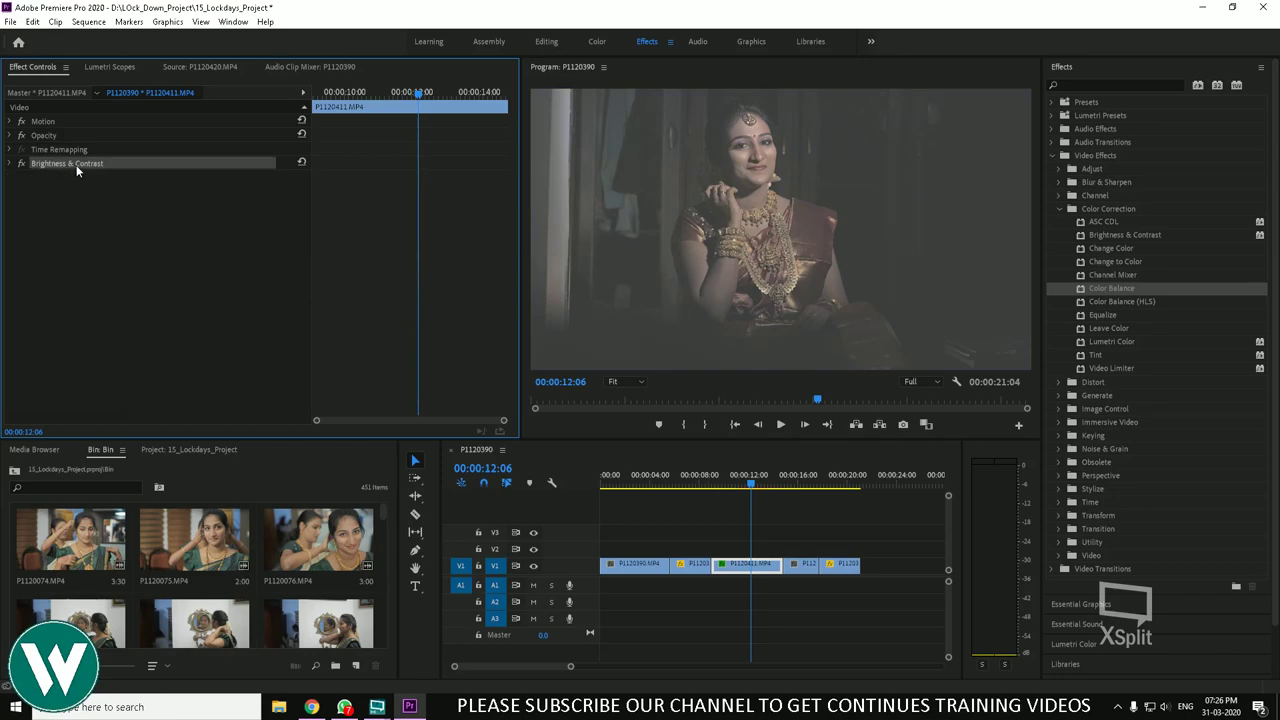
{"action": "key", "text": "Delete"}
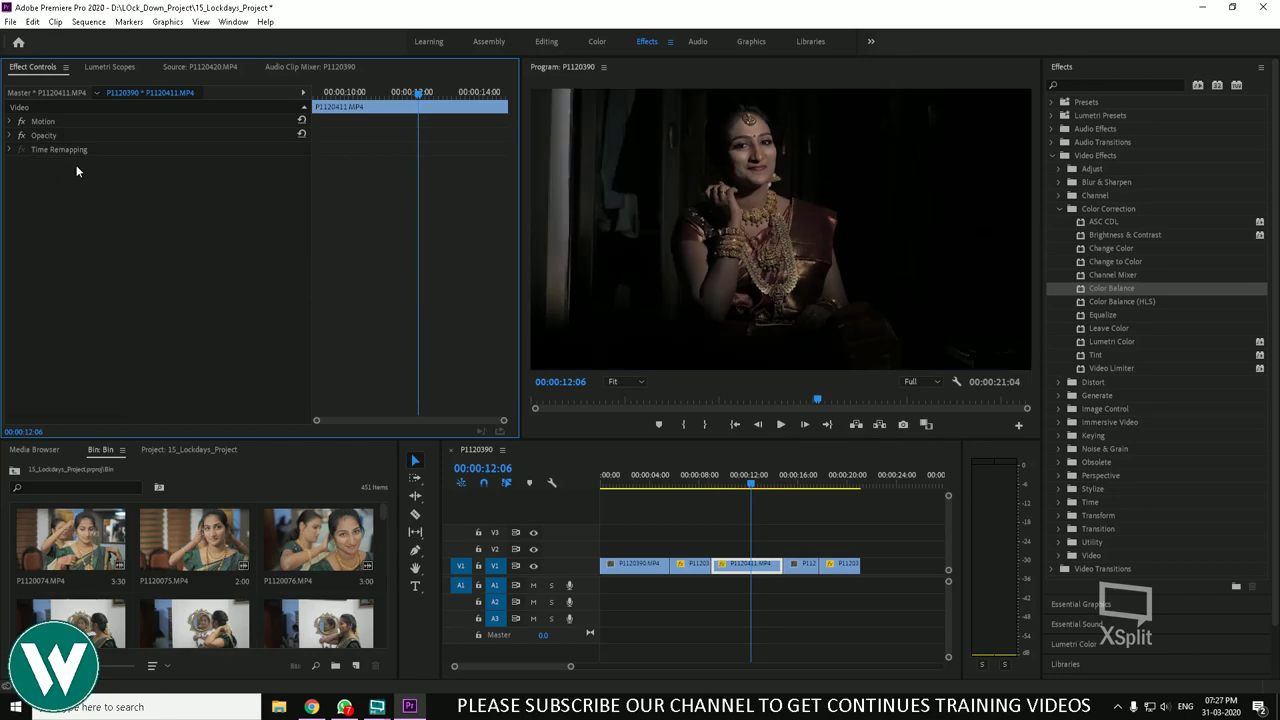
{"action": "left_click", "coordinate": [301, 133]}
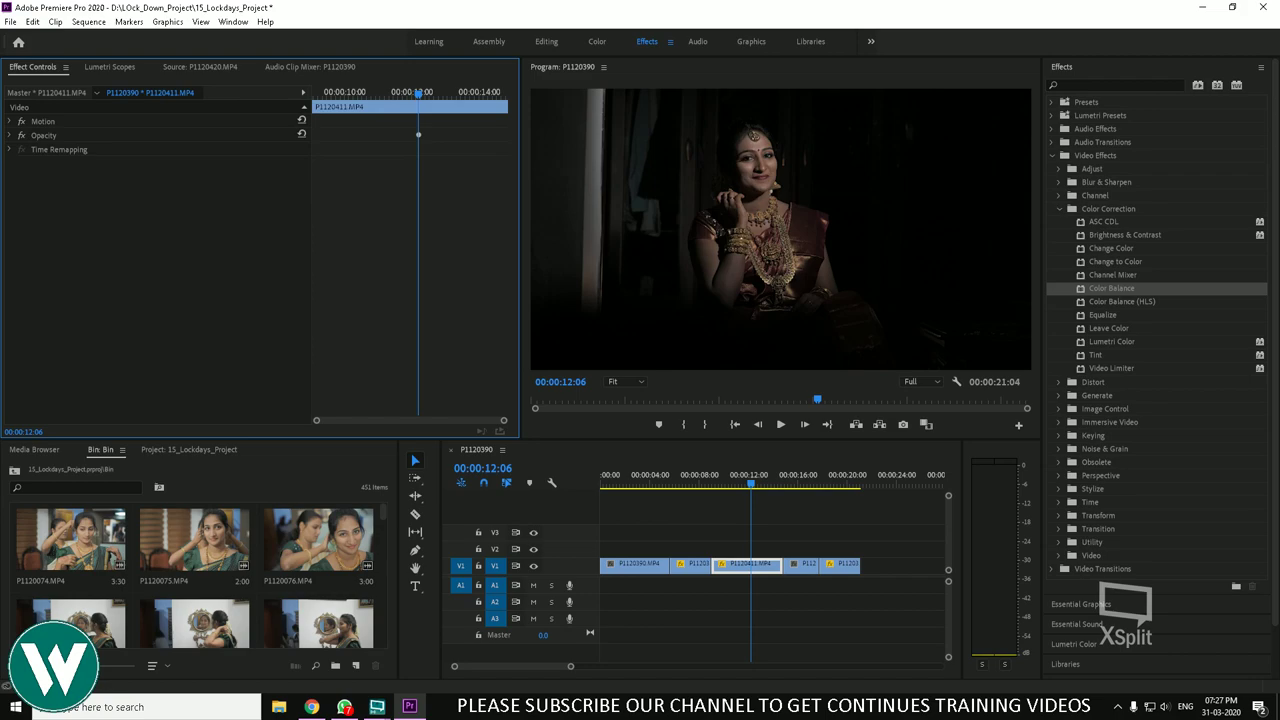
Step: Clear the timeline selection and select the short fourth V1 clip, P1120420
{"action": "key", "text": "alt+Tab"}
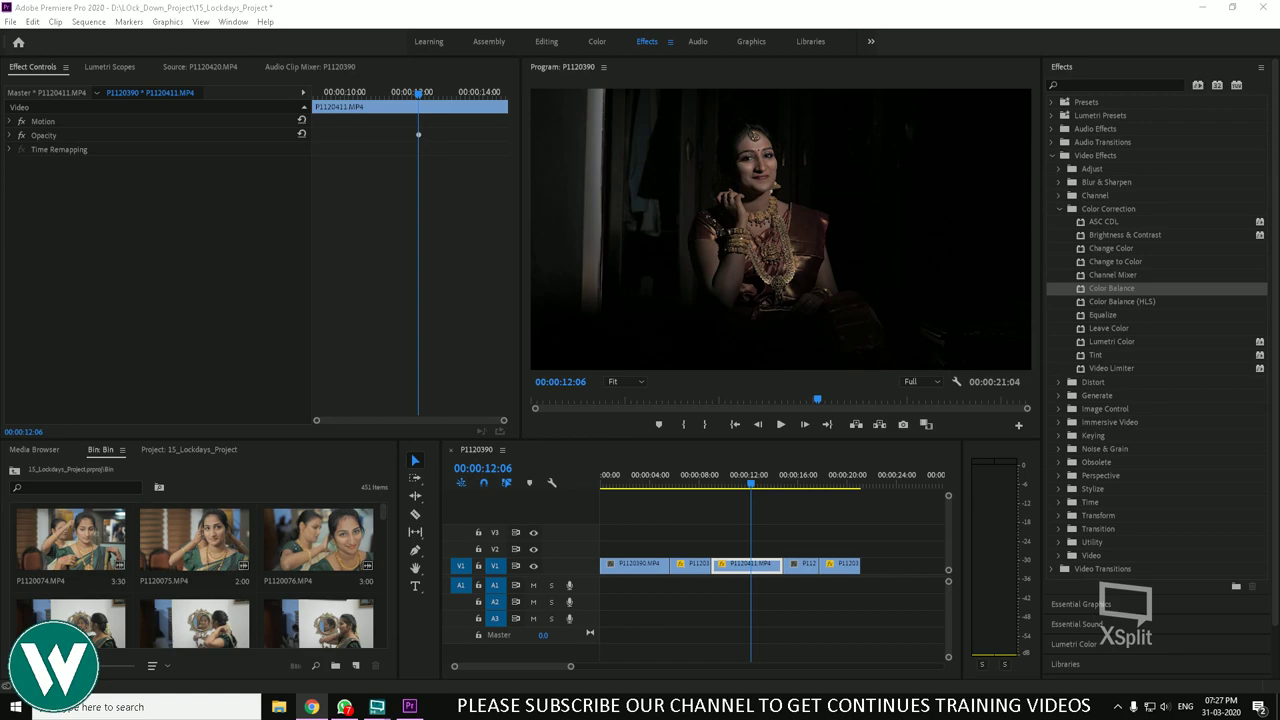
{"action": "left_click", "coordinate": [806, 499]}
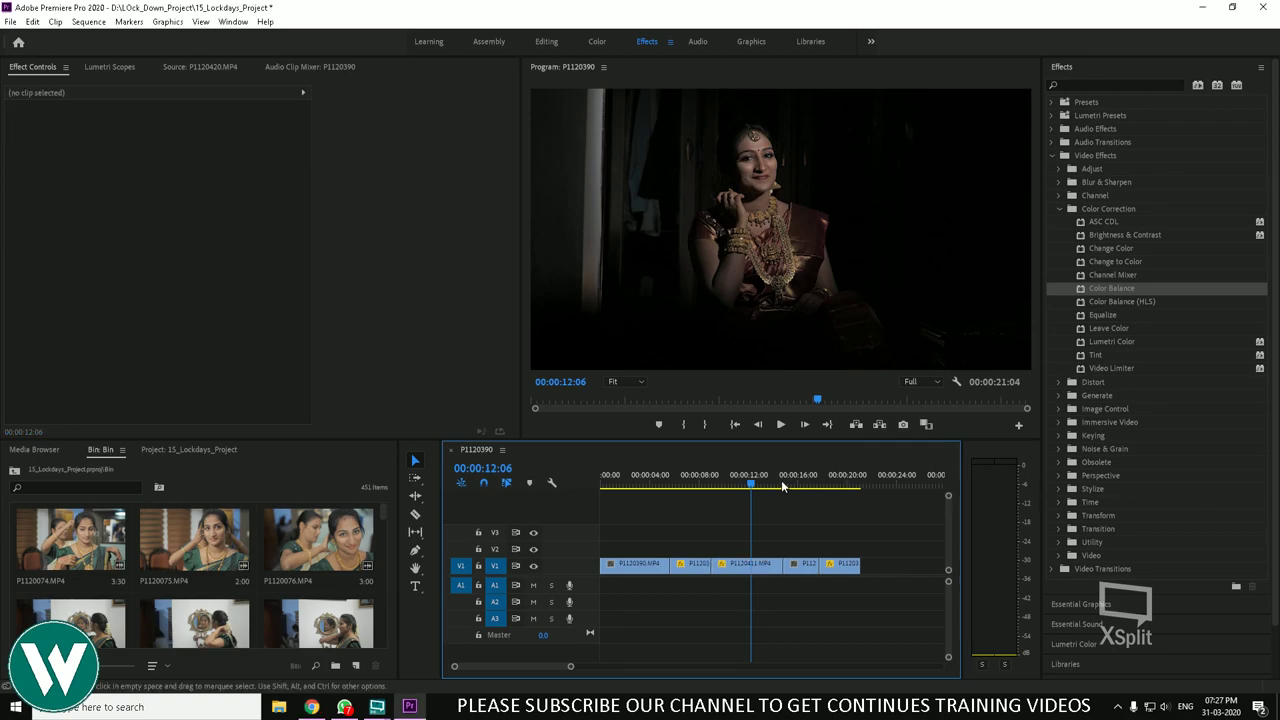
{"action": "key", "text": "j"}
{"action": "key", "text": "j"}
{"action": "key", "text": "j"}
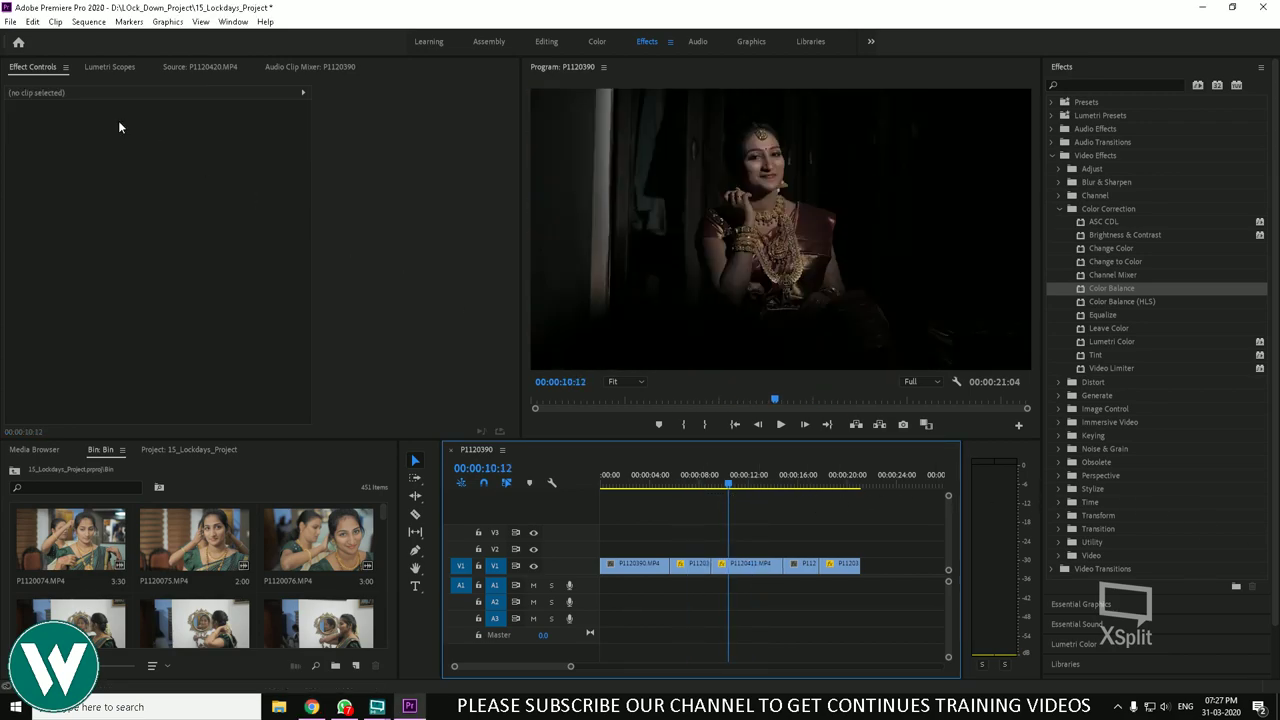
{"action": "left_click", "coordinate": [33, 22]}
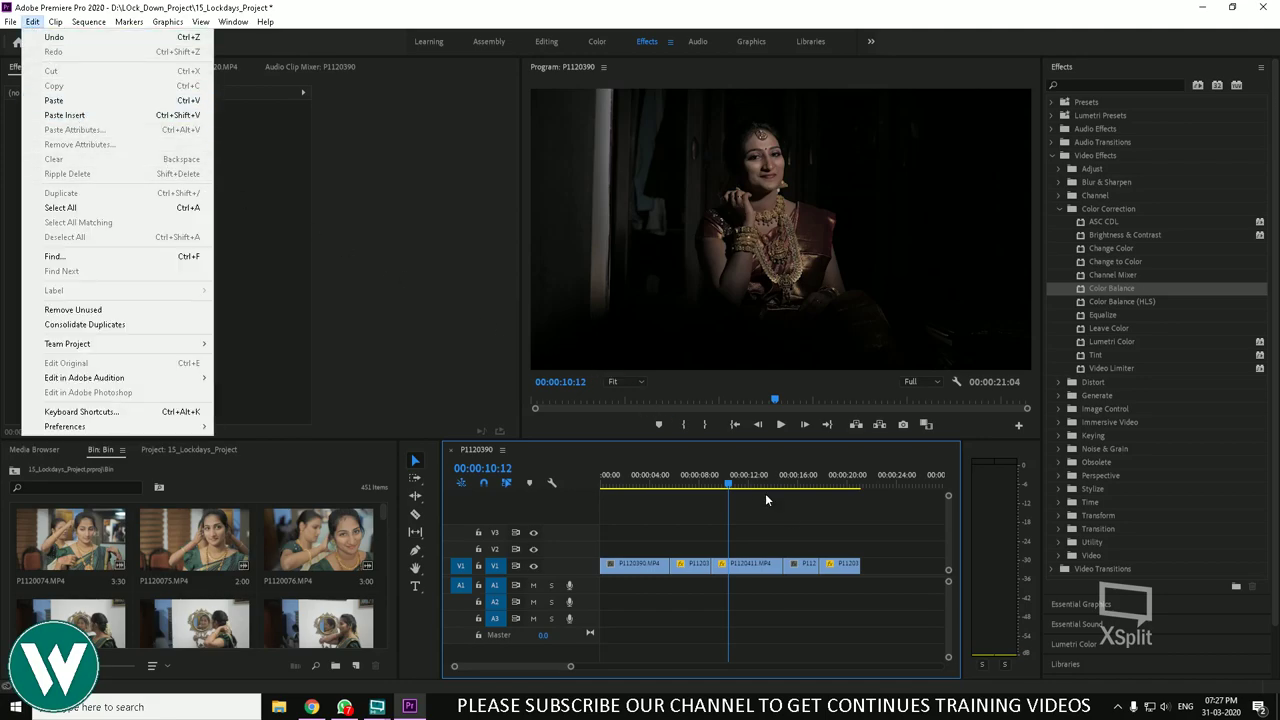
{"action": "left_click", "coordinate": [793, 522]}
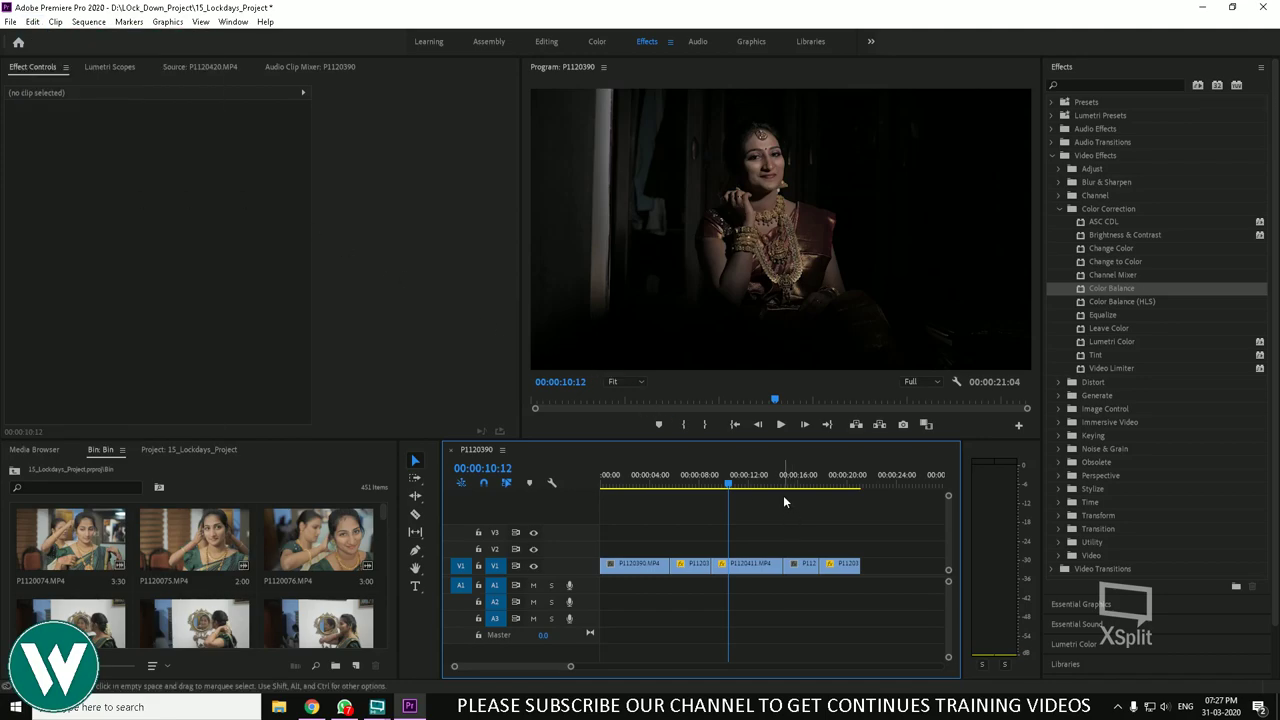
{"action": "left_click", "coordinate": [792, 564]}
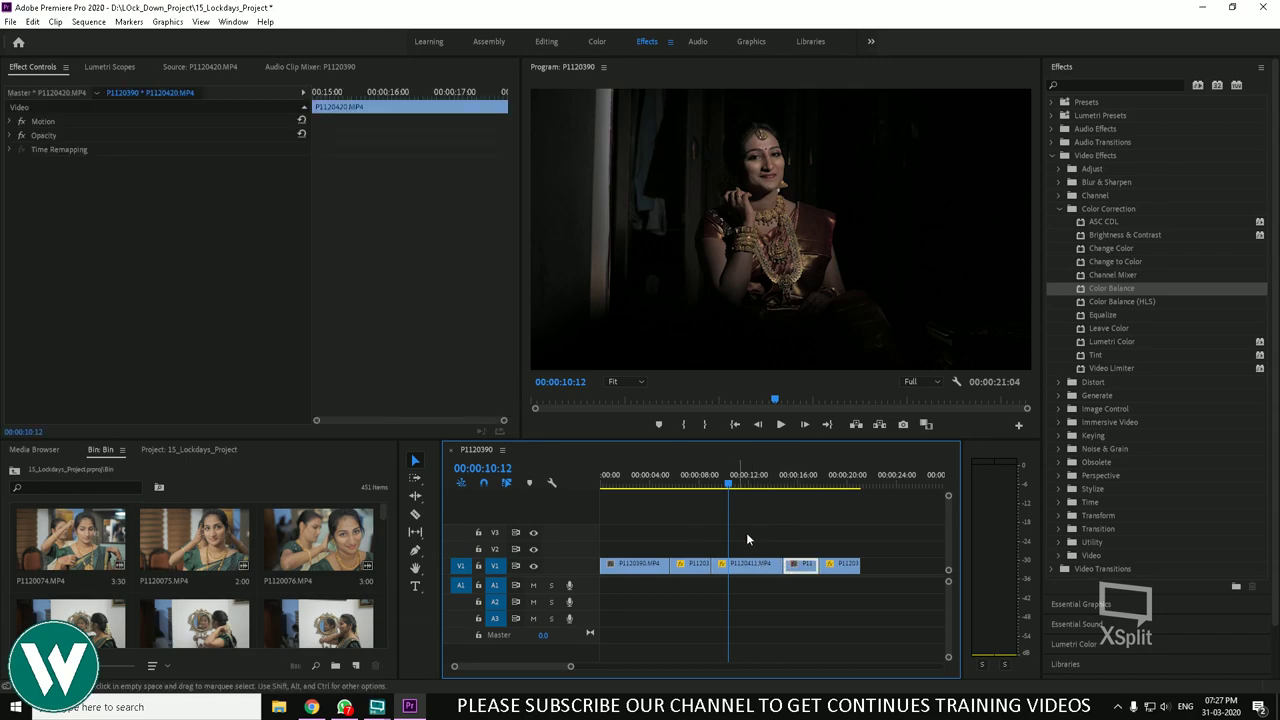
{"action": "left_click", "coordinate": [61, 22]}
{"action": "mouse_move", "coordinate": [35, 22]}
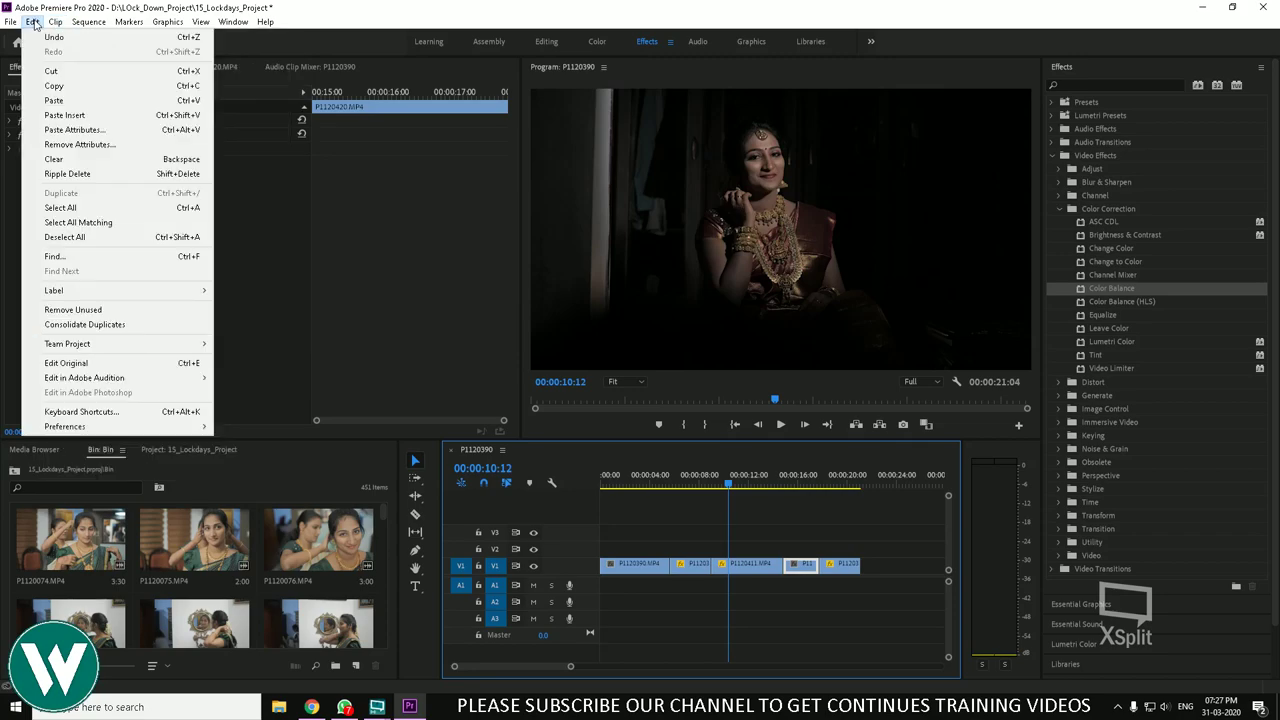
{"action": "left_click", "coordinate": [54, 159]}
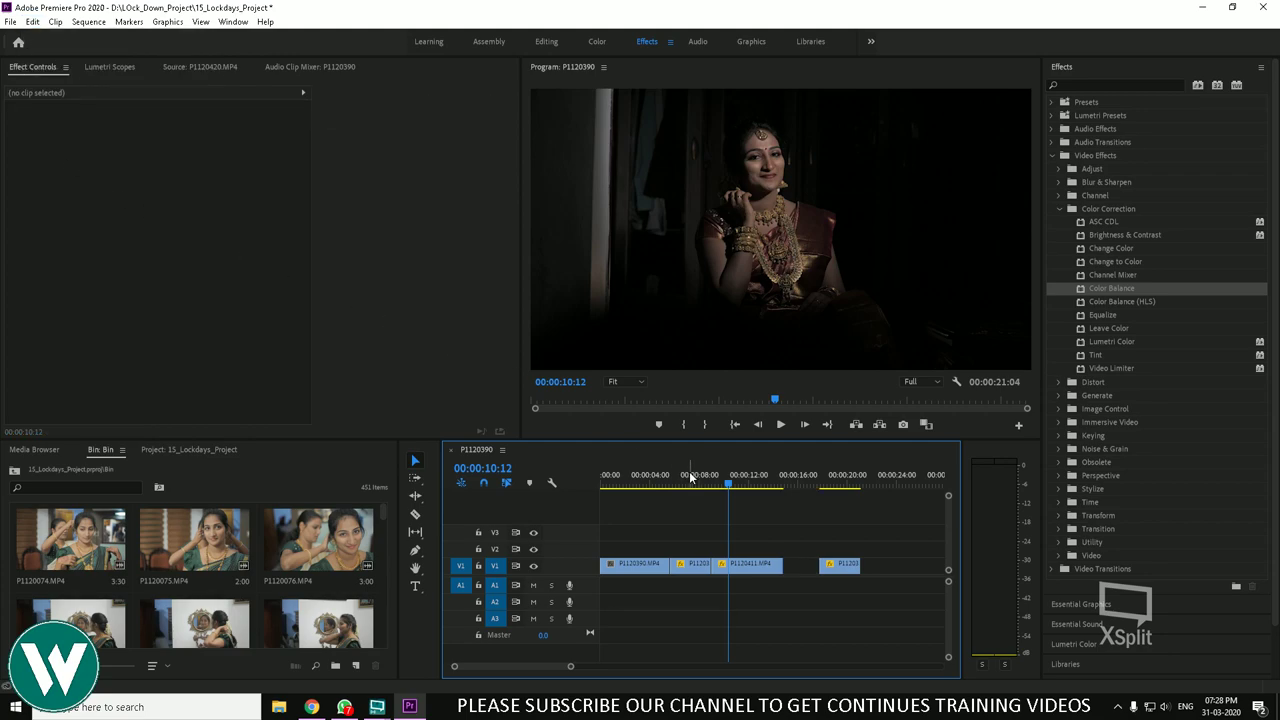
{"action": "key", "text": "ctrl+z"}
{"action": "left_click", "coordinate": [799, 566]}
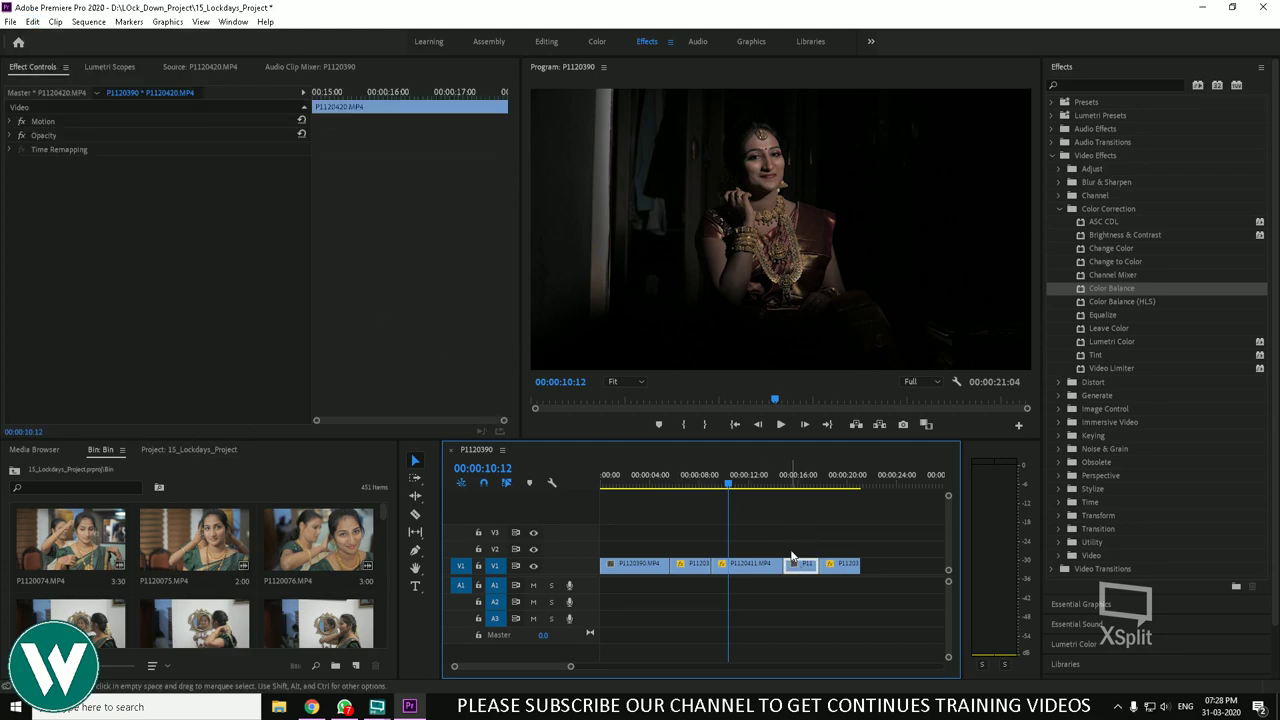
{"action": "key", "text": "Delete"}
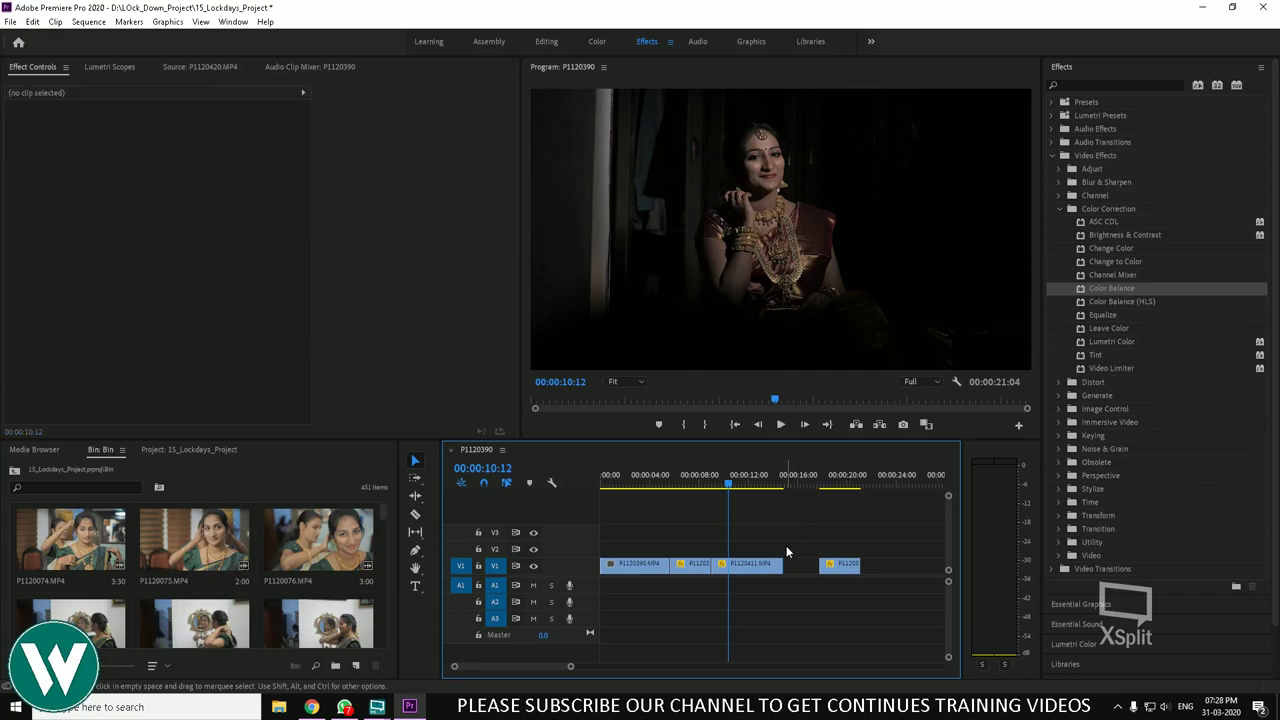
{"action": "key", "text": "ctrl+z"}
{"action": "left_click", "coordinate": [812, 569]}
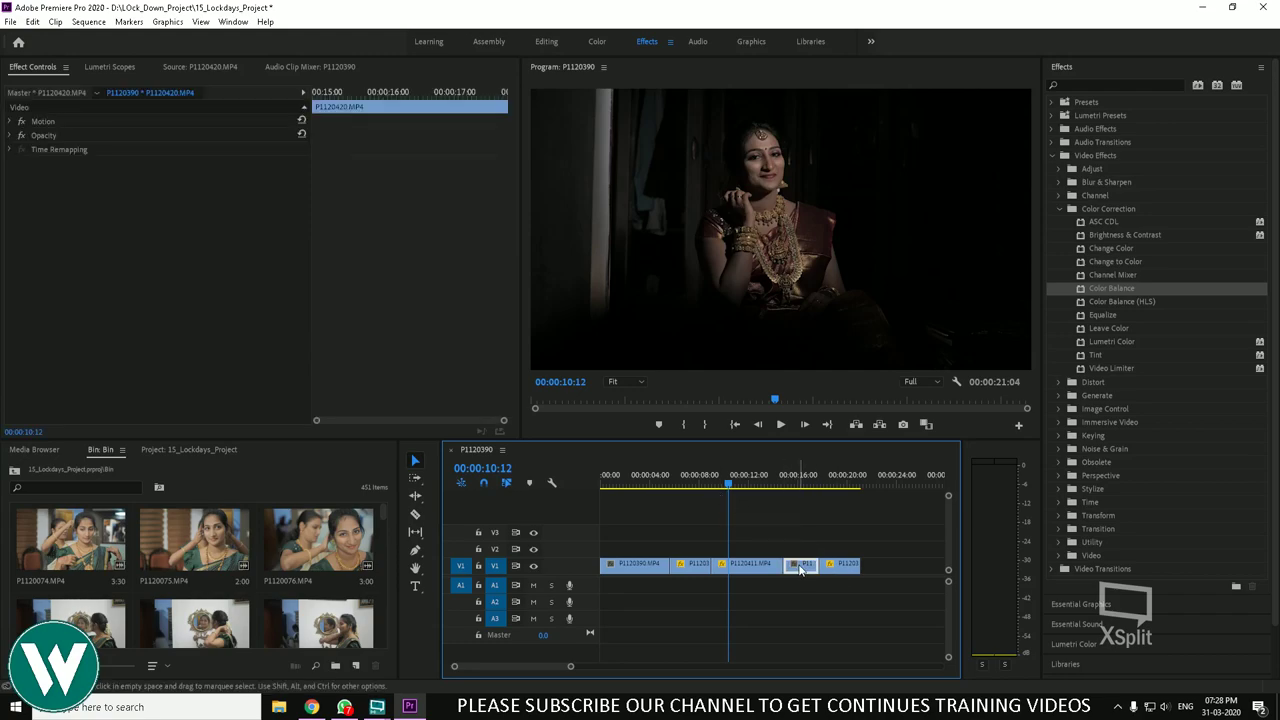
{"action": "key", "text": "Delete"}
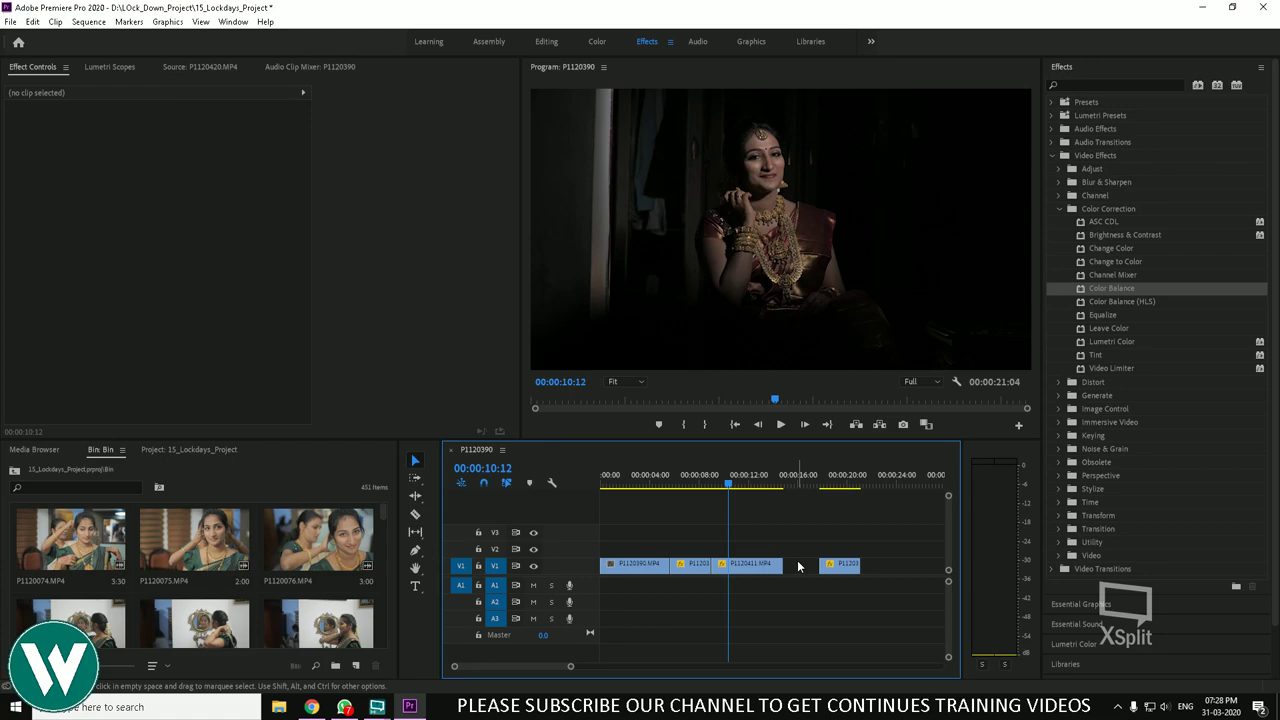
{"action": "key", "text": "ctrl+z"}
{"action": "left_click", "coordinate": [803, 574]}
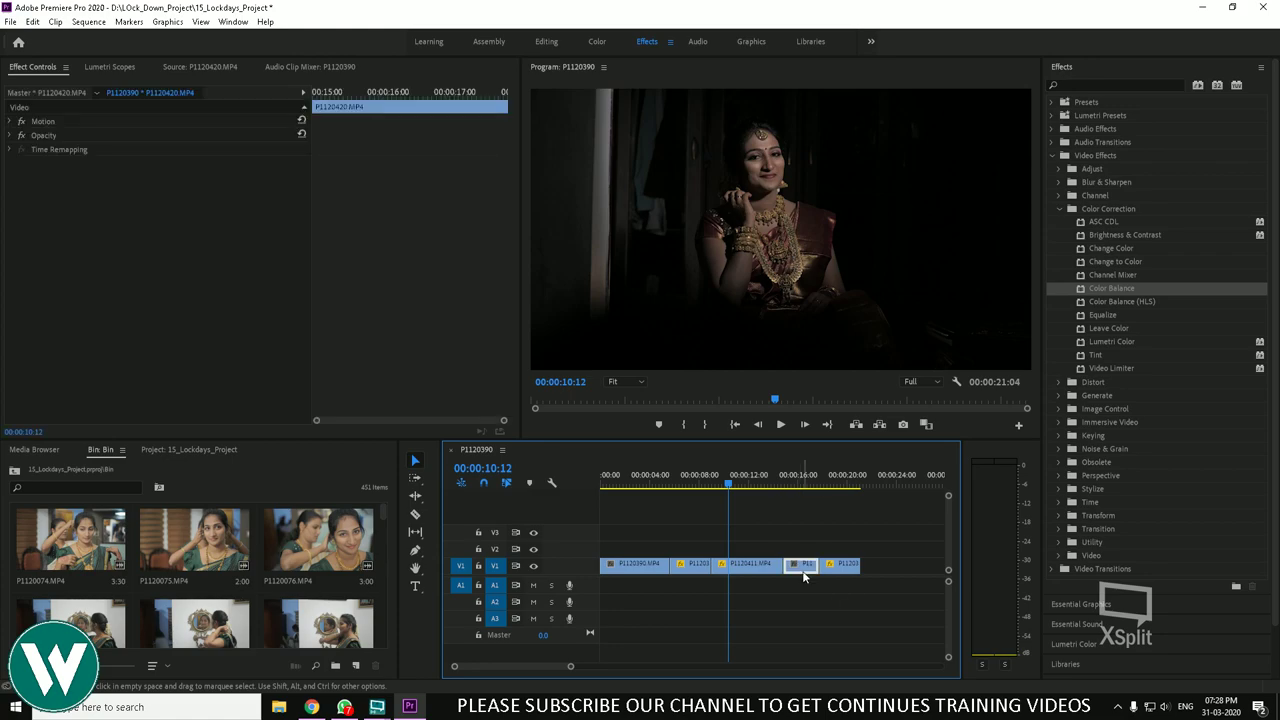
{"action": "left_click", "coordinate": [33, 21]}
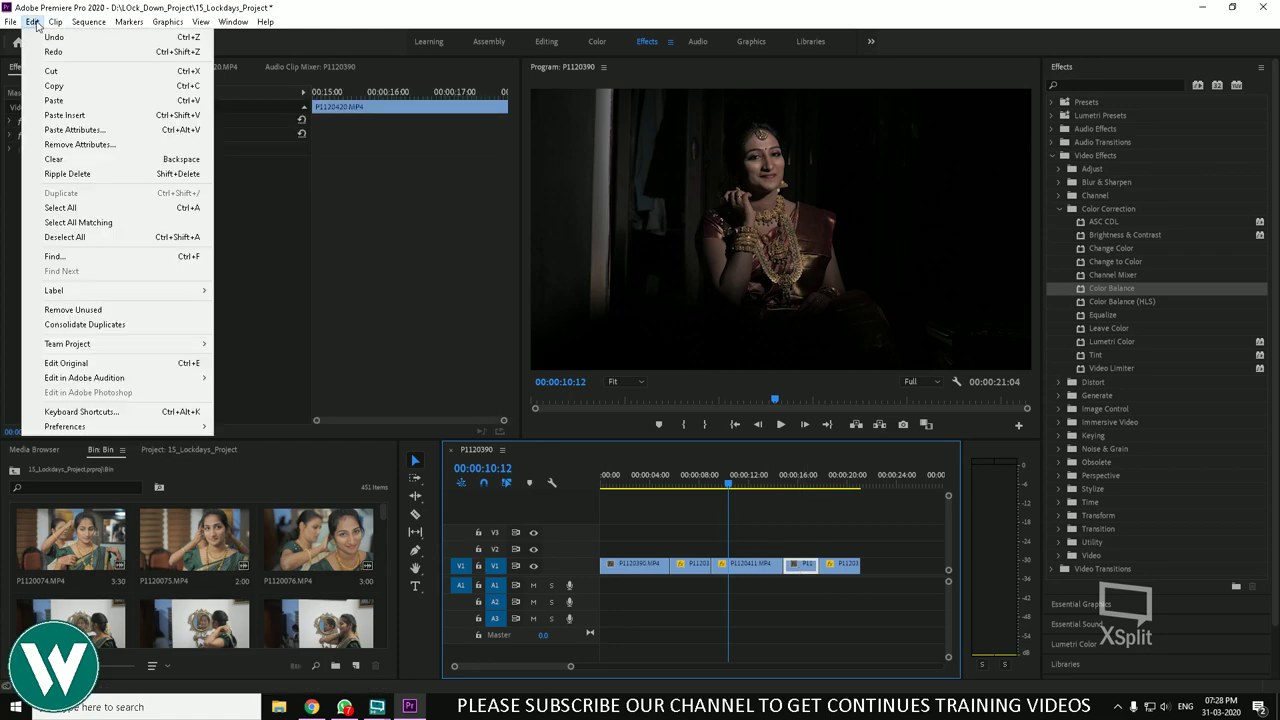
{"action": "left_click", "coordinate": [87, 176]}
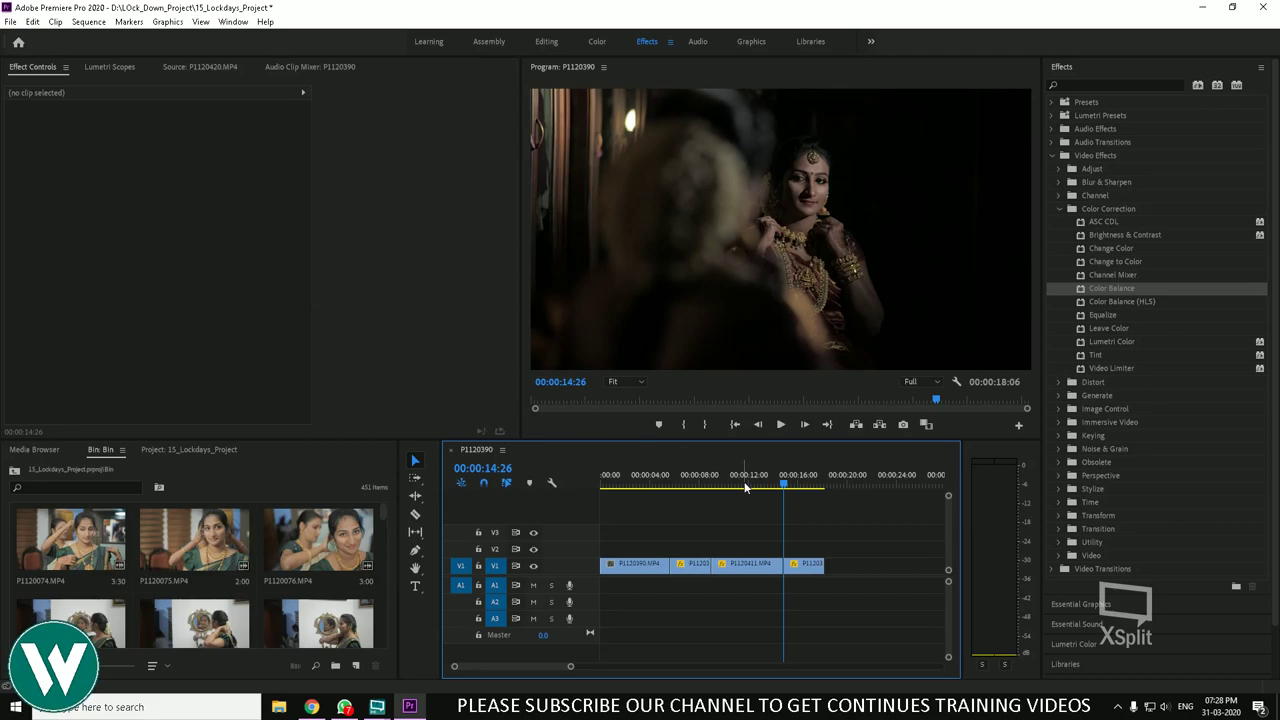
{"action": "left_click_drag", "start_coordinate": [750, 485], "coordinate": [706, 512]}
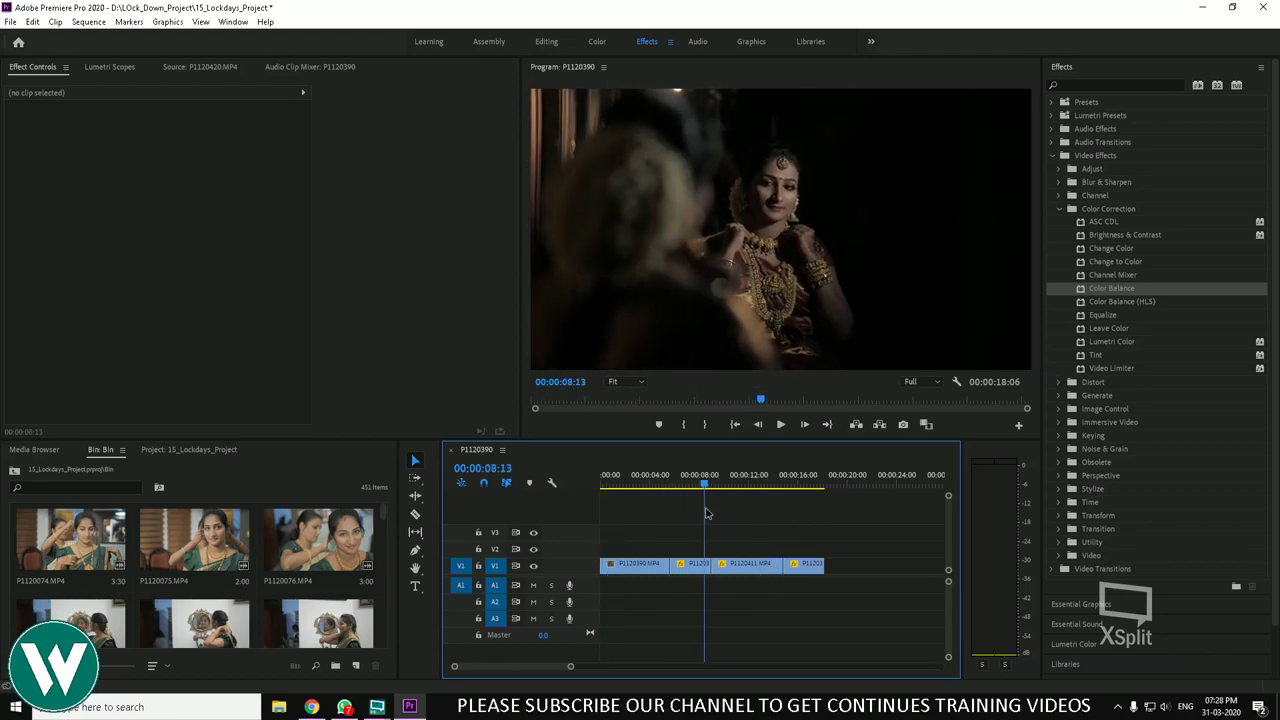
{"action": "left_click", "coordinate": [701, 566]}
{"action": "key", "text": "shift+Delete"}
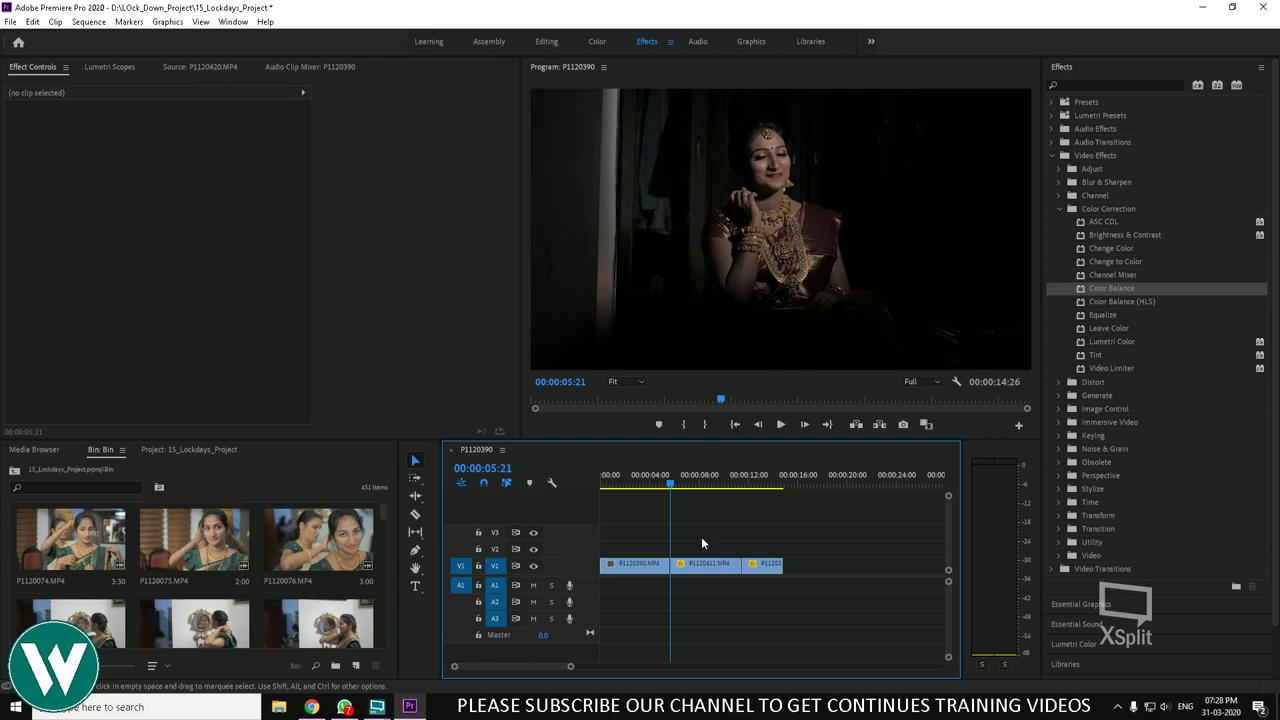
{"action": "left_click_drag", "start_coordinate": [731, 489], "coordinate": [763, 488]}
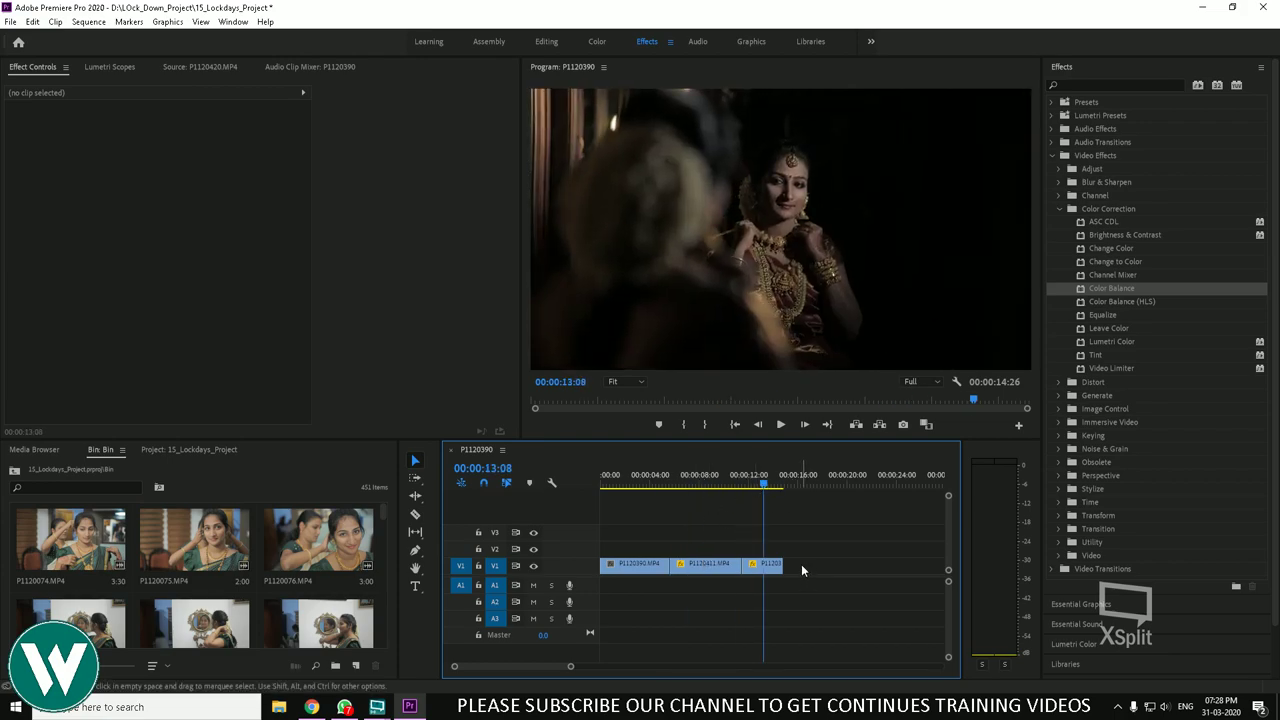
{"action": "key", "text": "ctrl+z"}
{"action": "key", "text": "ctrl+z"}
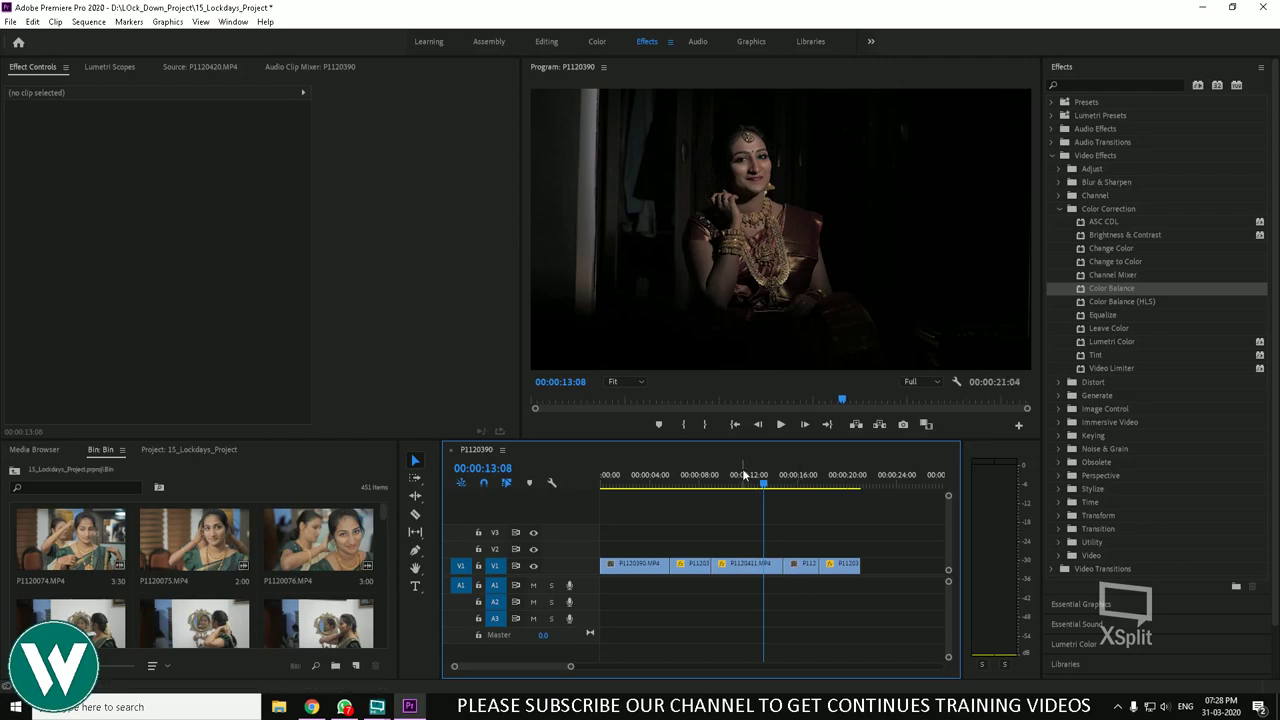
Step: Move the playhead to 00:00:15:02 and select clip P1120420 on V1
{"action": "left_click", "coordinate": [634, 480]}
{"action": "left_click", "coordinate": [786, 478]}
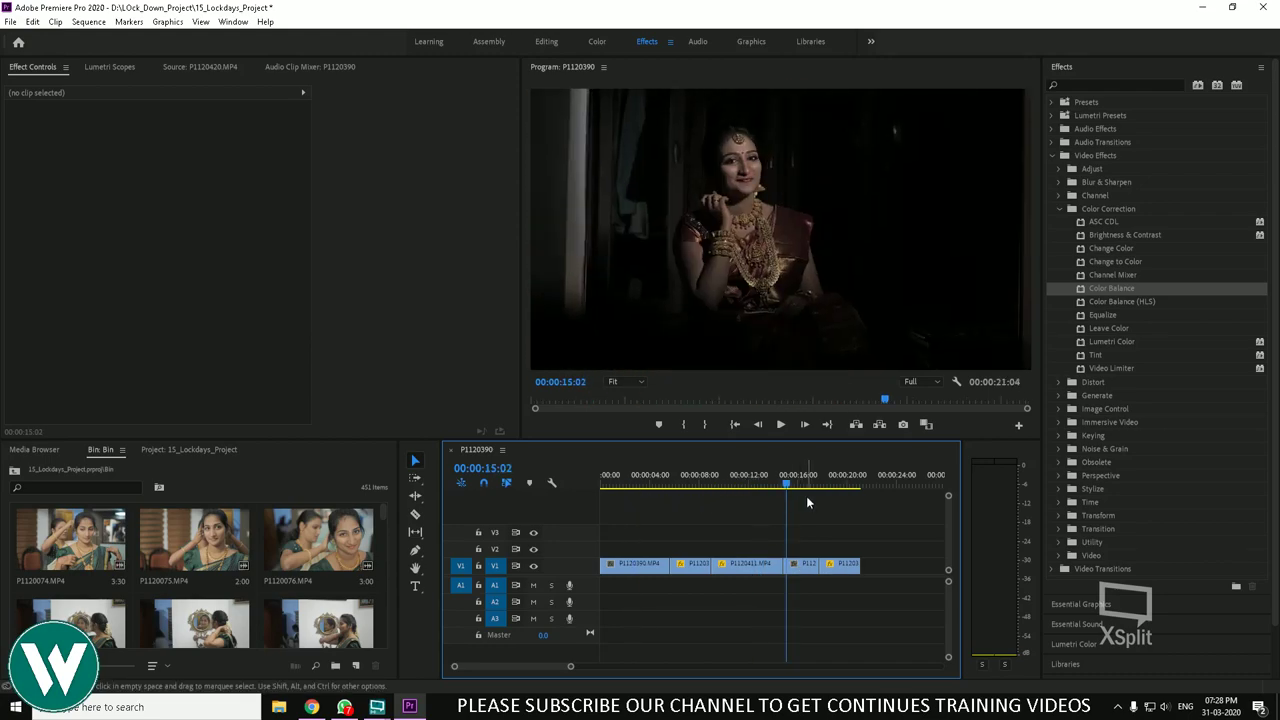
{"action": "left_click", "coordinate": [33, 22]}
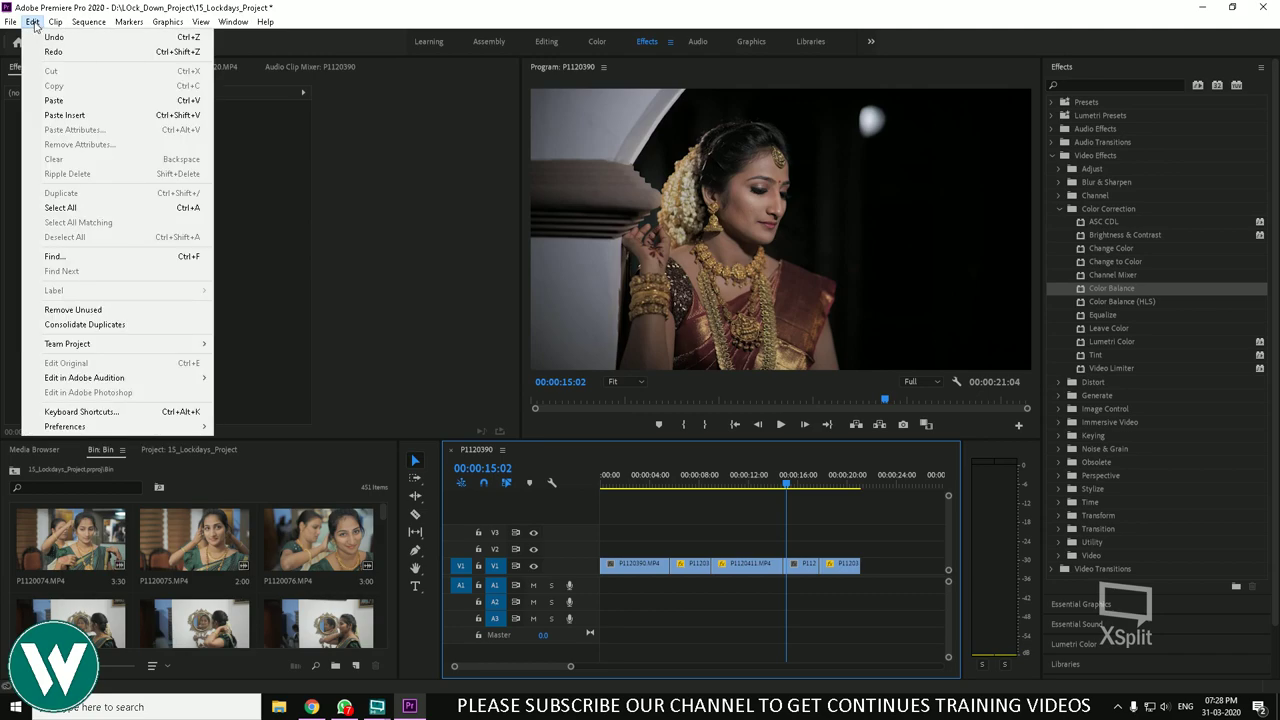
{"action": "left_click", "coordinate": [812, 561]}
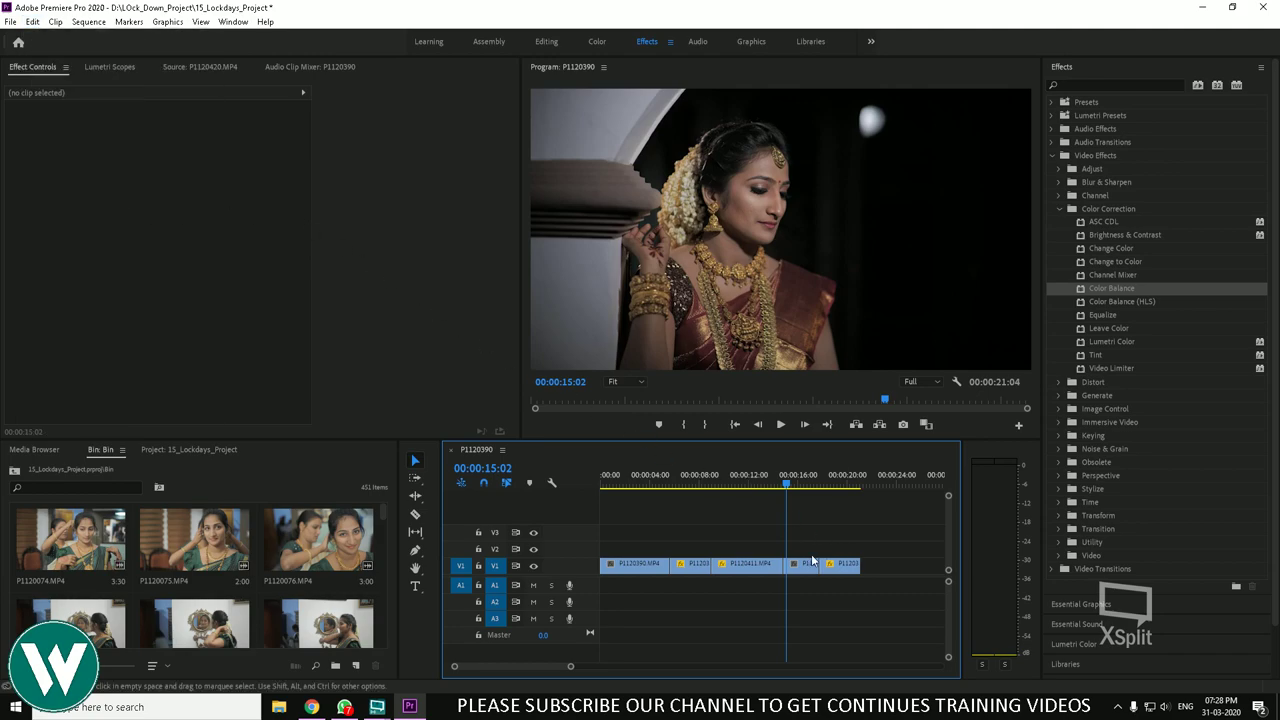
{"action": "left_click", "coordinate": [810, 563]}
{"action": "left_click", "coordinate": [36, 22]}
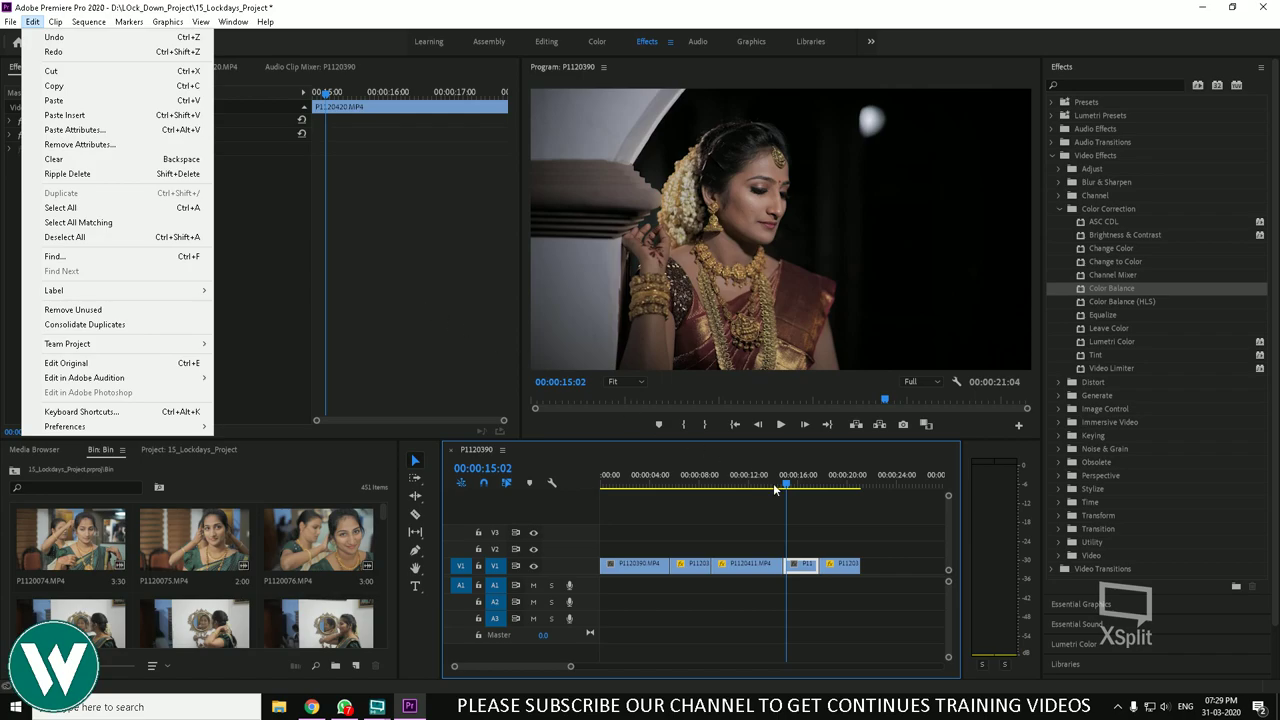
{"action": "left_click", "coordinate": [877, 535]}
Step: Select clip P1120411 and drag the Color Balance effect onto it
{"action": "left_click_drag", "start_coordinate": [880, 538], "coordinate": [798, 566]}
{"action": "left_click", "coordinate": [28, 22]}
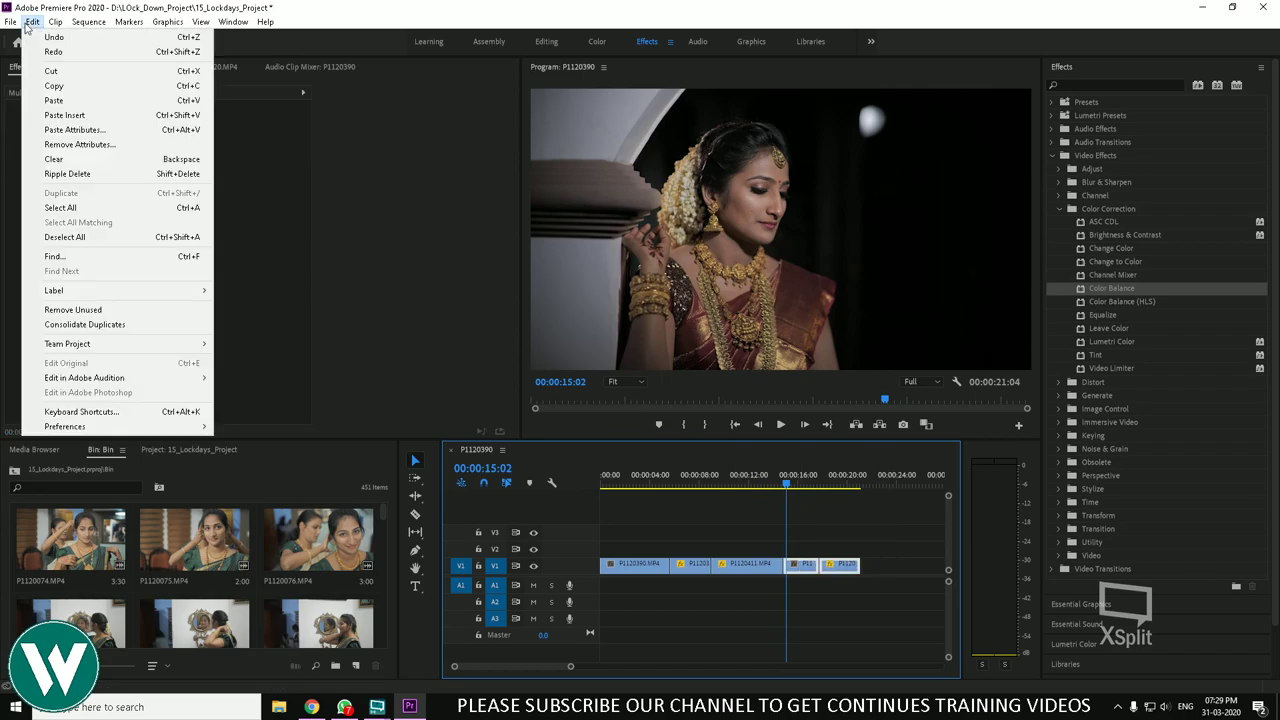
{"action": "left_click", "coordinate": [492, 316]}
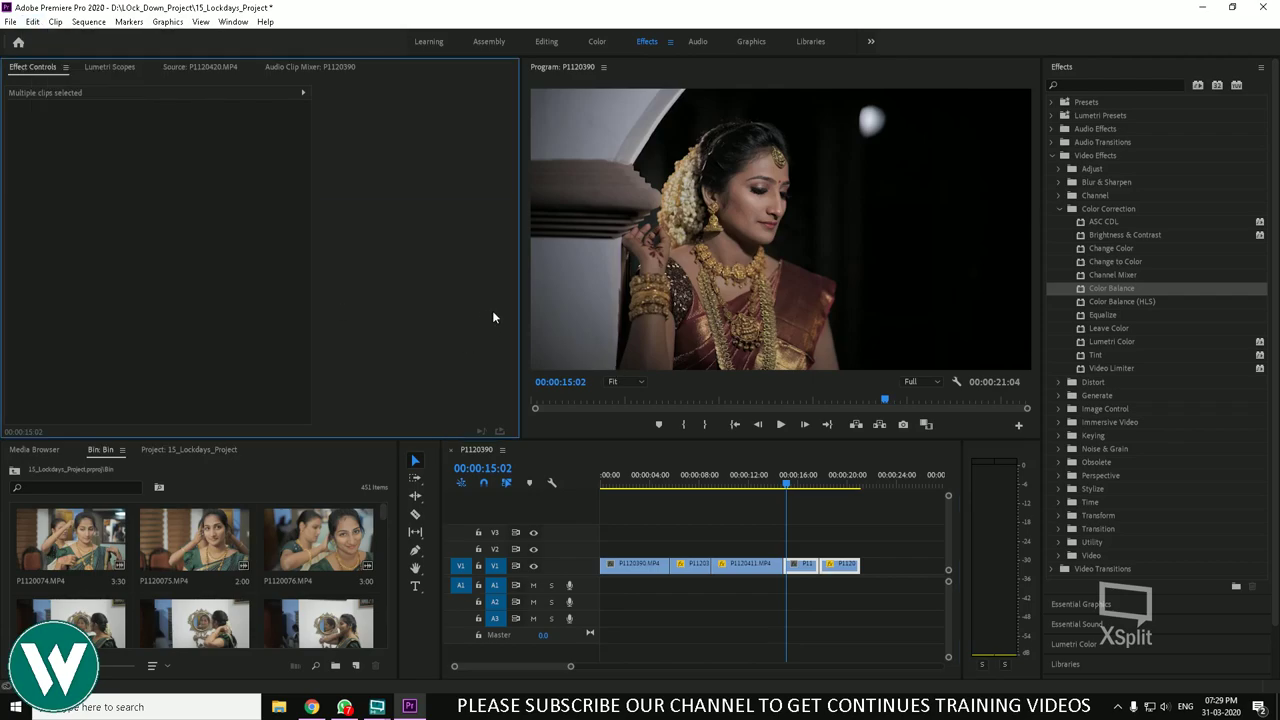
{"action": "left_click", "coordinate": [800, 565]}
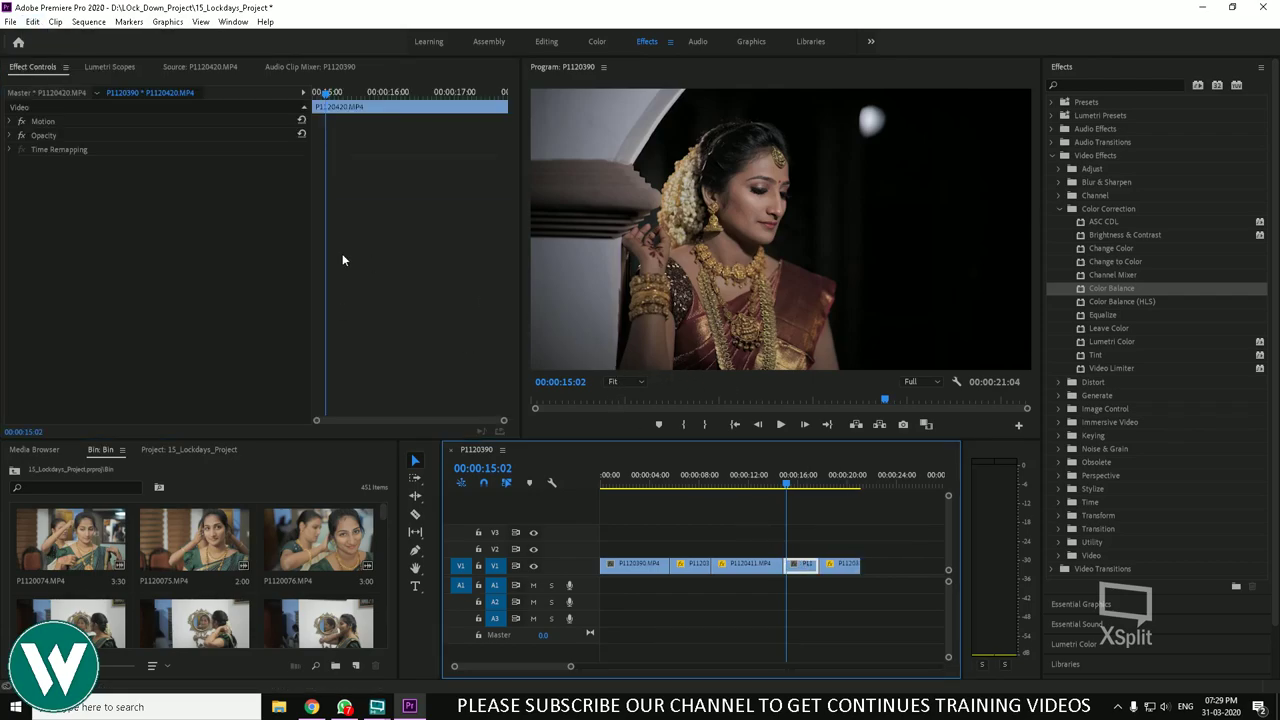
{"action": "left_click", "coordinate": [758, 562]}
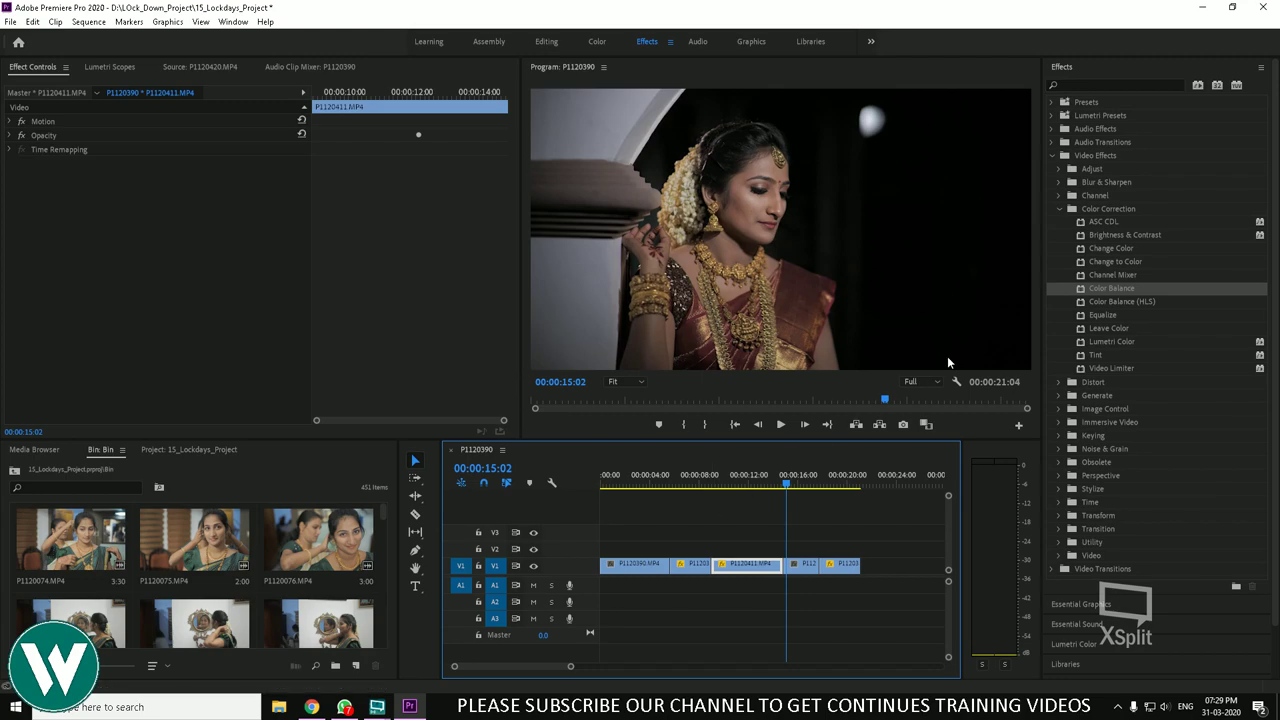
{"action": "left_click_drag", "start_coordinate": [1090, 292], "coordinate": [765, 560]}
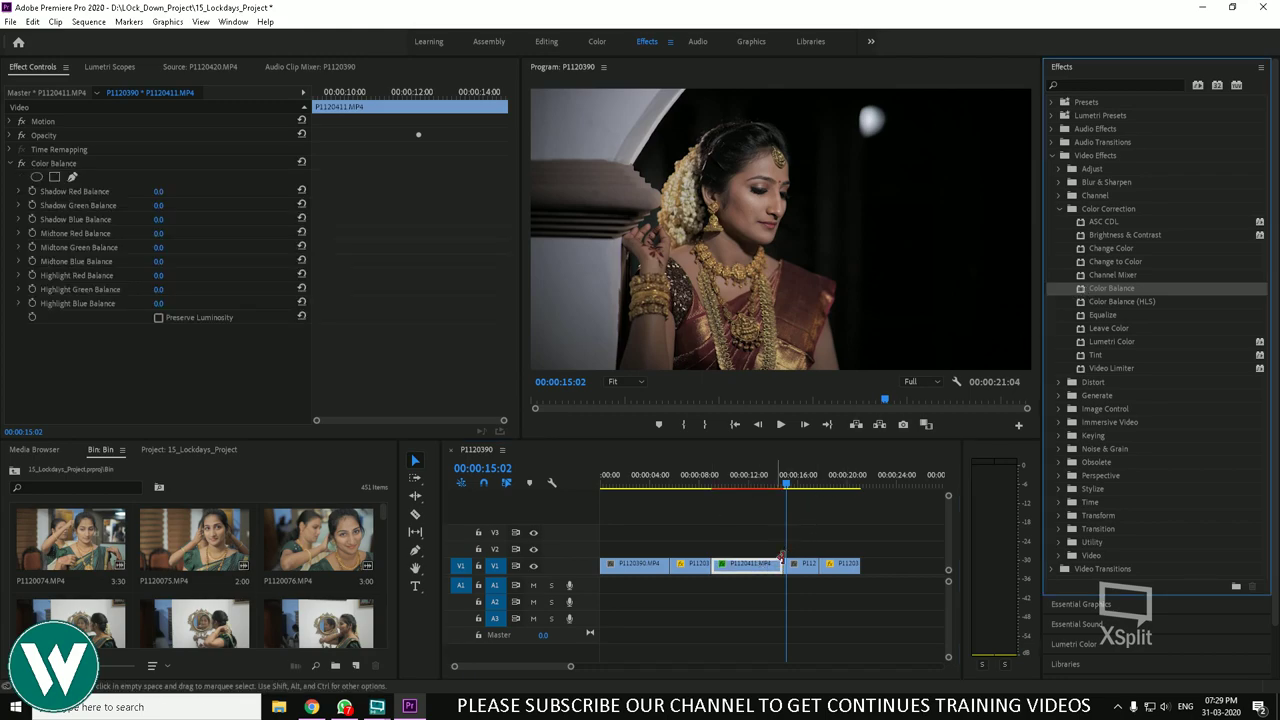
Step: Select the Color Balance effect in Effect Controls and copy it
{"action": "left_click", "coordinate": [58, 165]}
{"action": "left_click", "coordinate": [31, 21]}
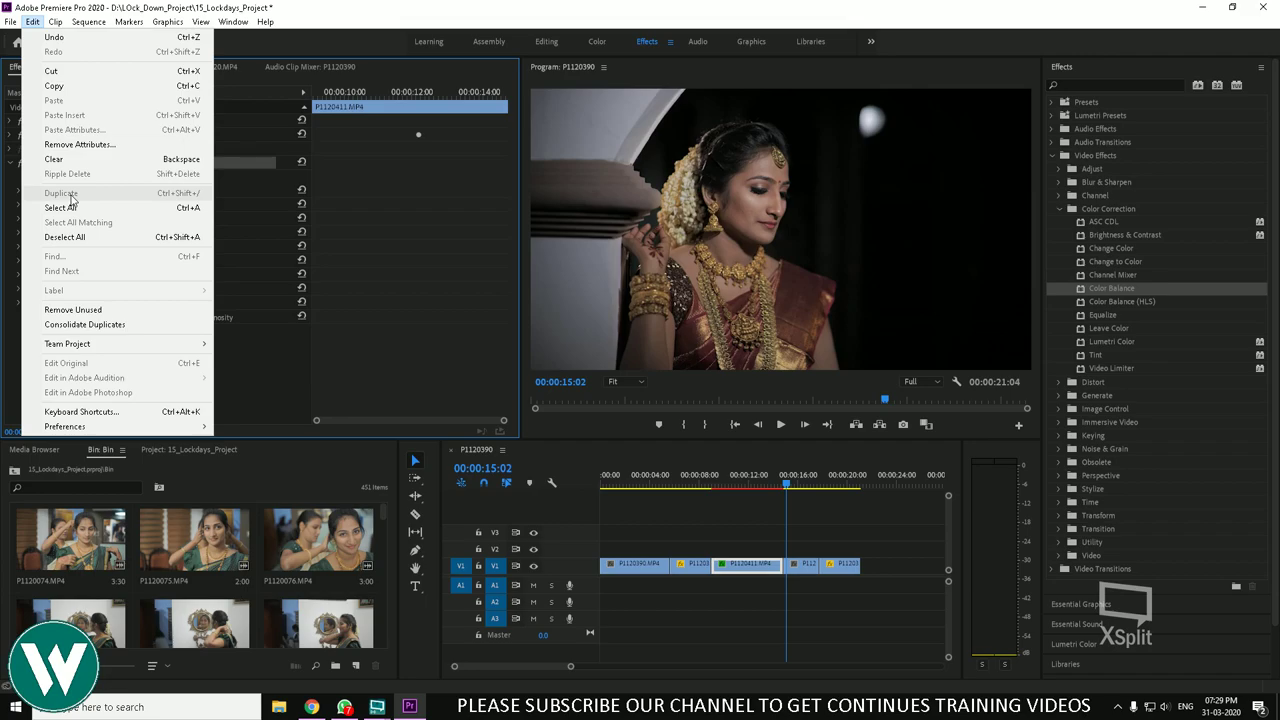
{"action": "left_click", "coordinate": [741, 487]}
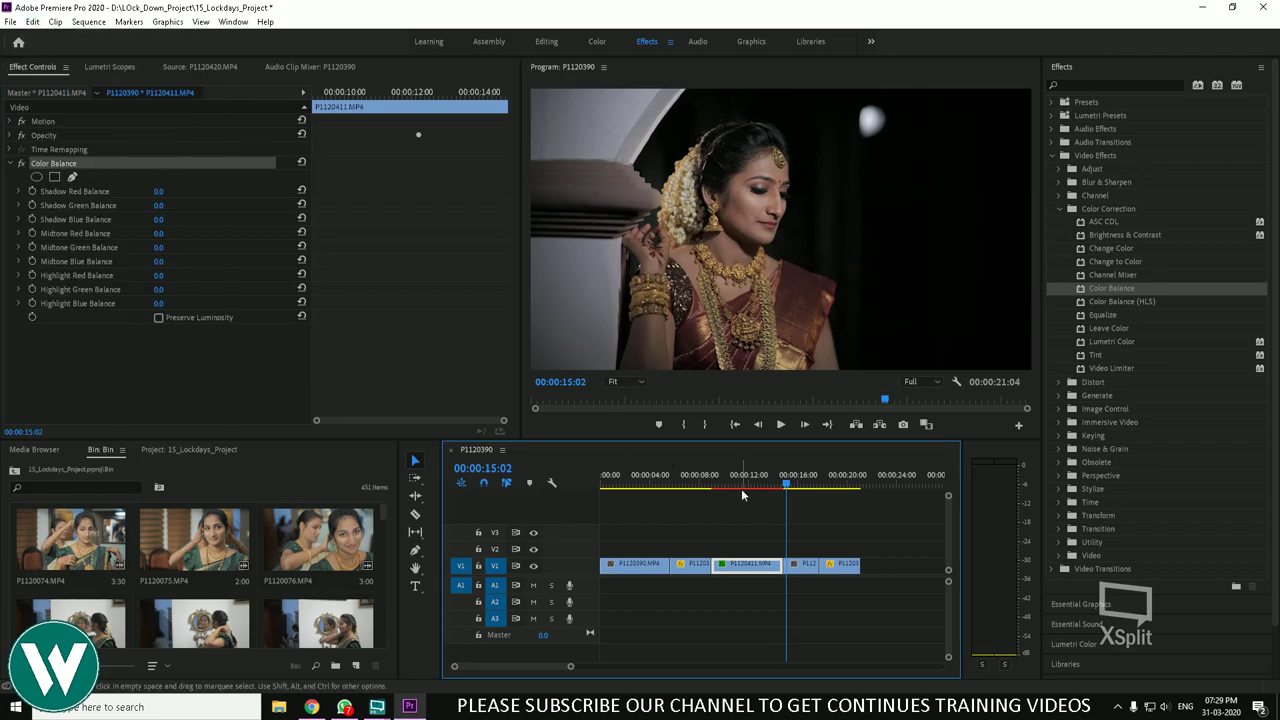
{"action": "left_click", "coordinate": [33, 21]}
{"action": "left_click", "coordinate": [54, 85]}
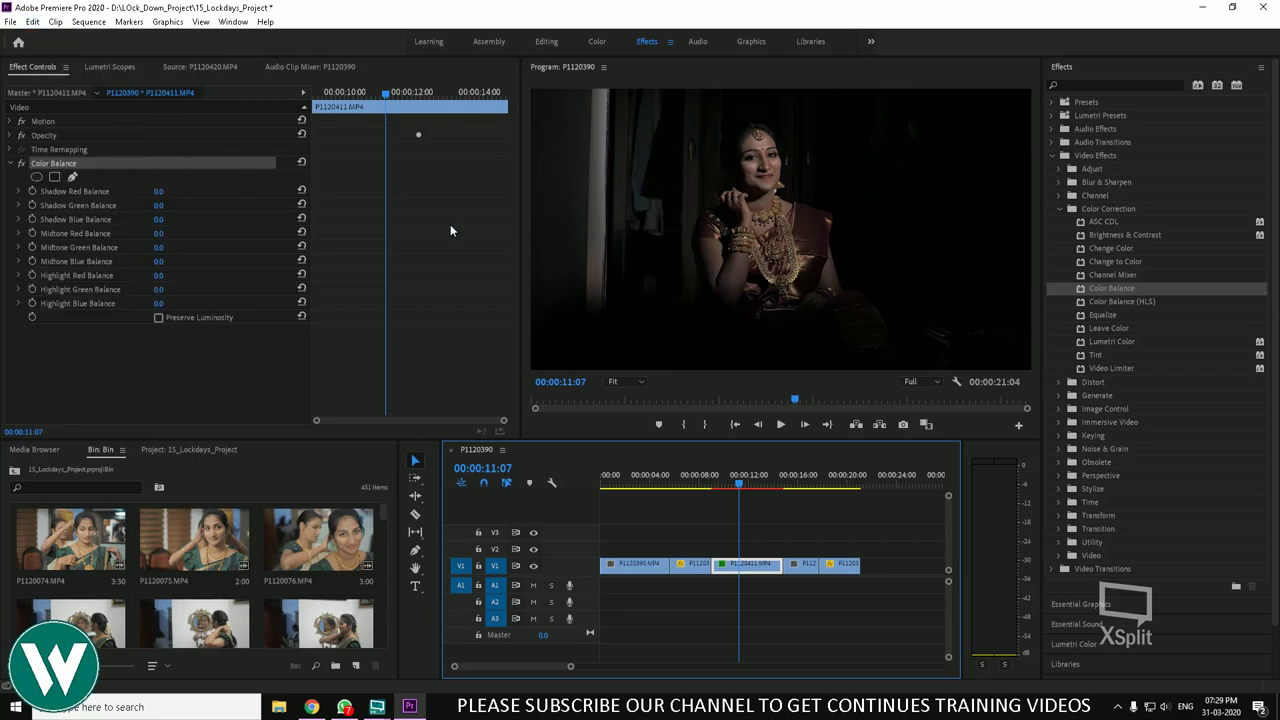
Step: Move the playhead to the sequence end and drag the panel divider up to enlarge the bin and timeline
{"action": "left_click", "coordinate": [866, 478]}
{"action": "left_click", "coordinate": [55, 21]}
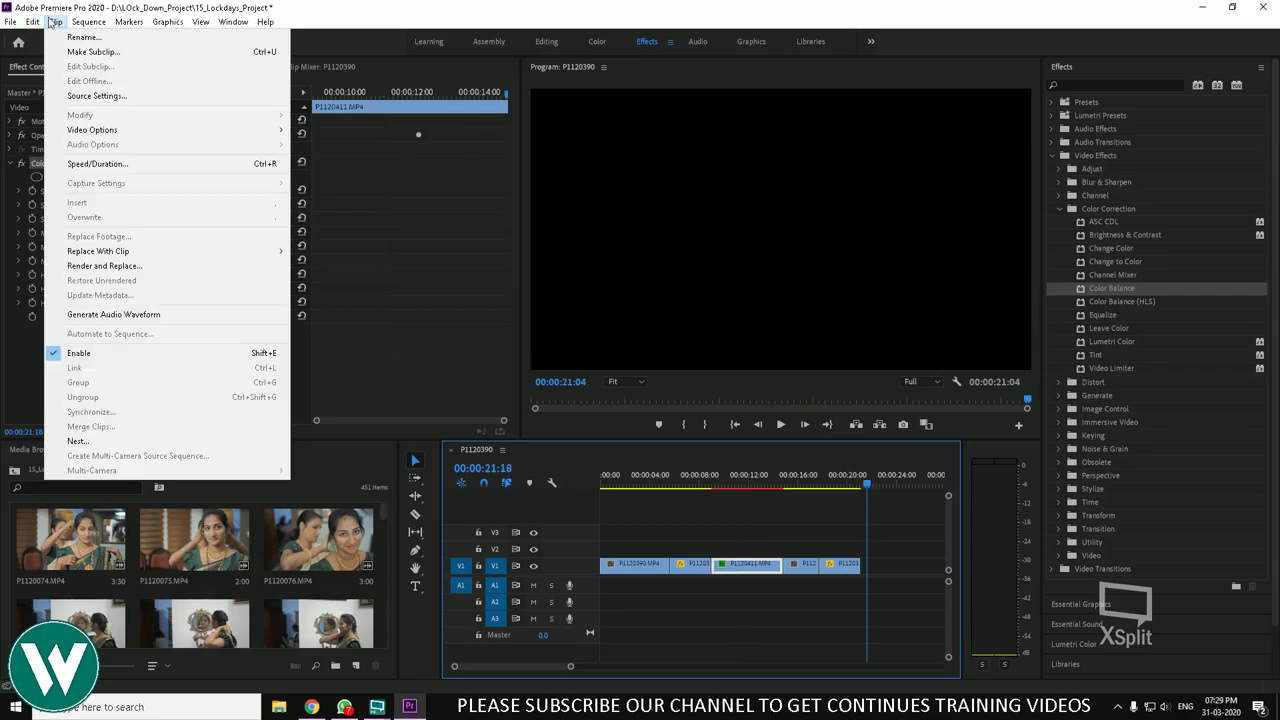
{"action": "mouse_move", "coordinate": [33, 21]}
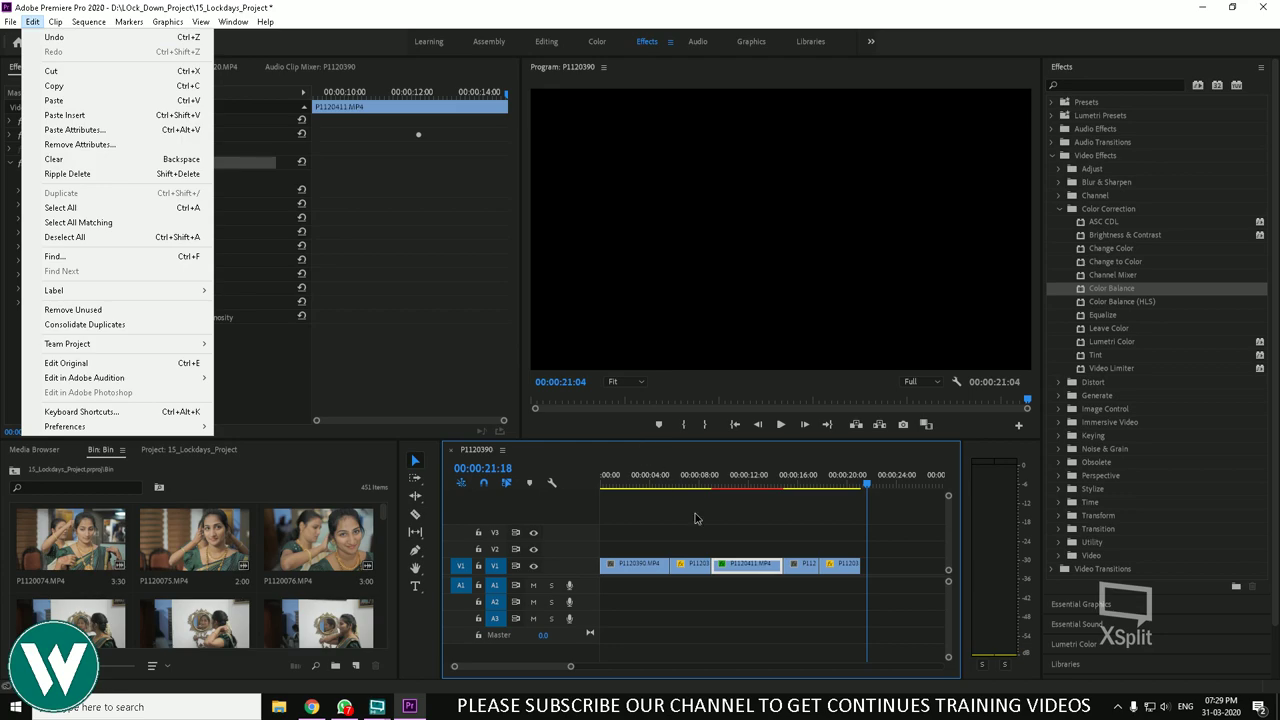
{"action": "left_click", "coordinate": [60, 214]}
{"action": "left_click", "coordinate": [42, 24]}
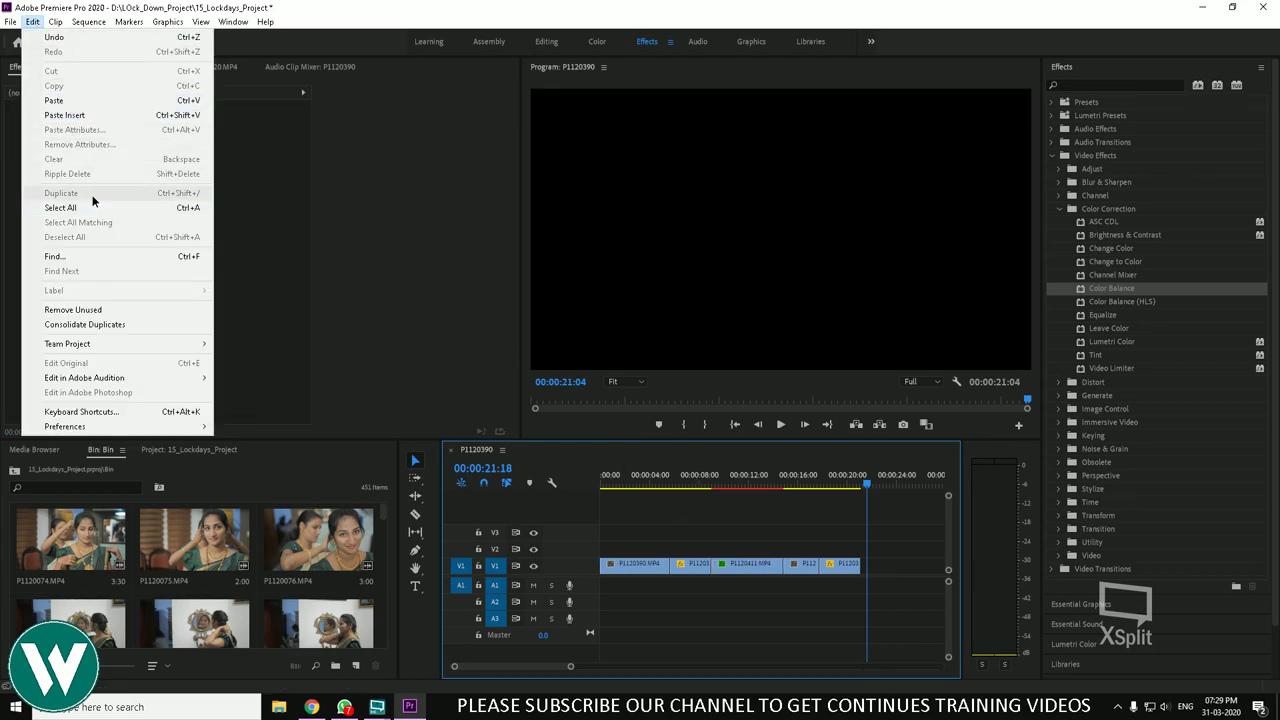
{"action": "left_click", "coordinate": [221, 252]}
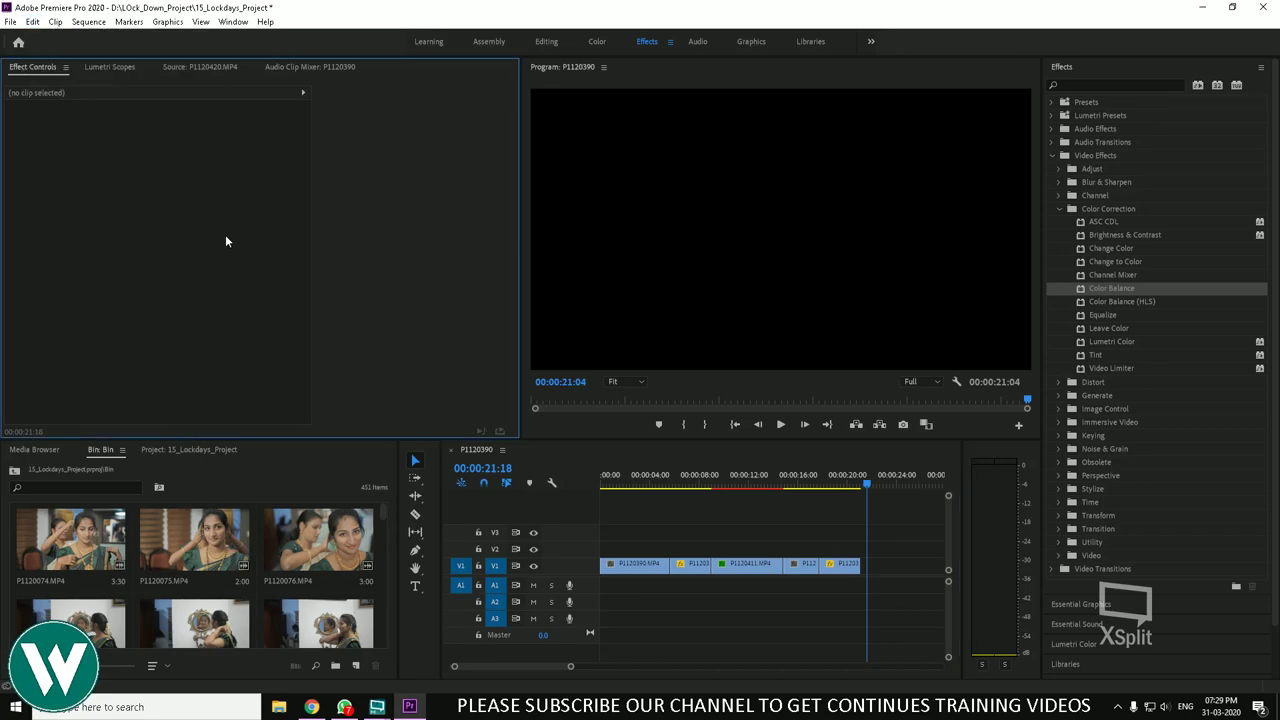
{"action": "left_click_drag", "start_coordinate": [360, 437], "coordinate": [337, 300]}
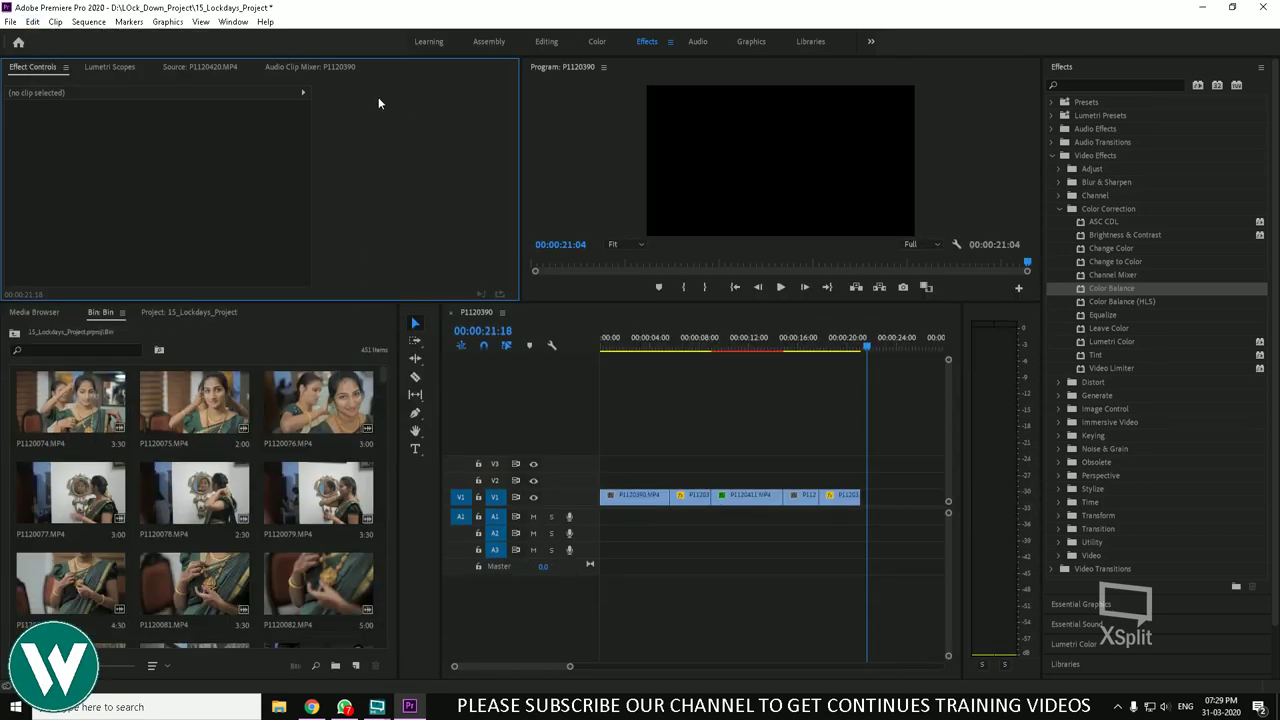
Step: Switch to the Assembly workspace and select clip P1120153 in the bin
{"action": "left_click", "coordinate": [489, 41]}
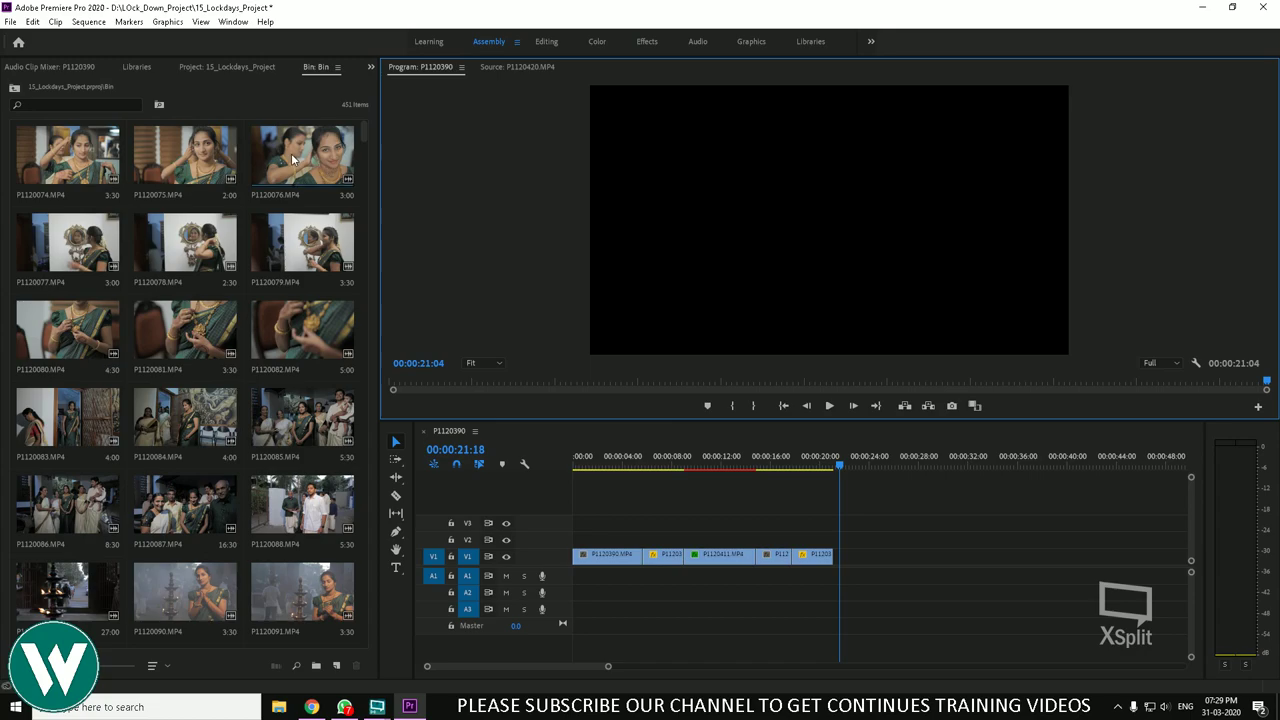
{"action": "scroll", "coordinate": [292, 158], "scroll_direction": "down", "scroll_amount": 20}
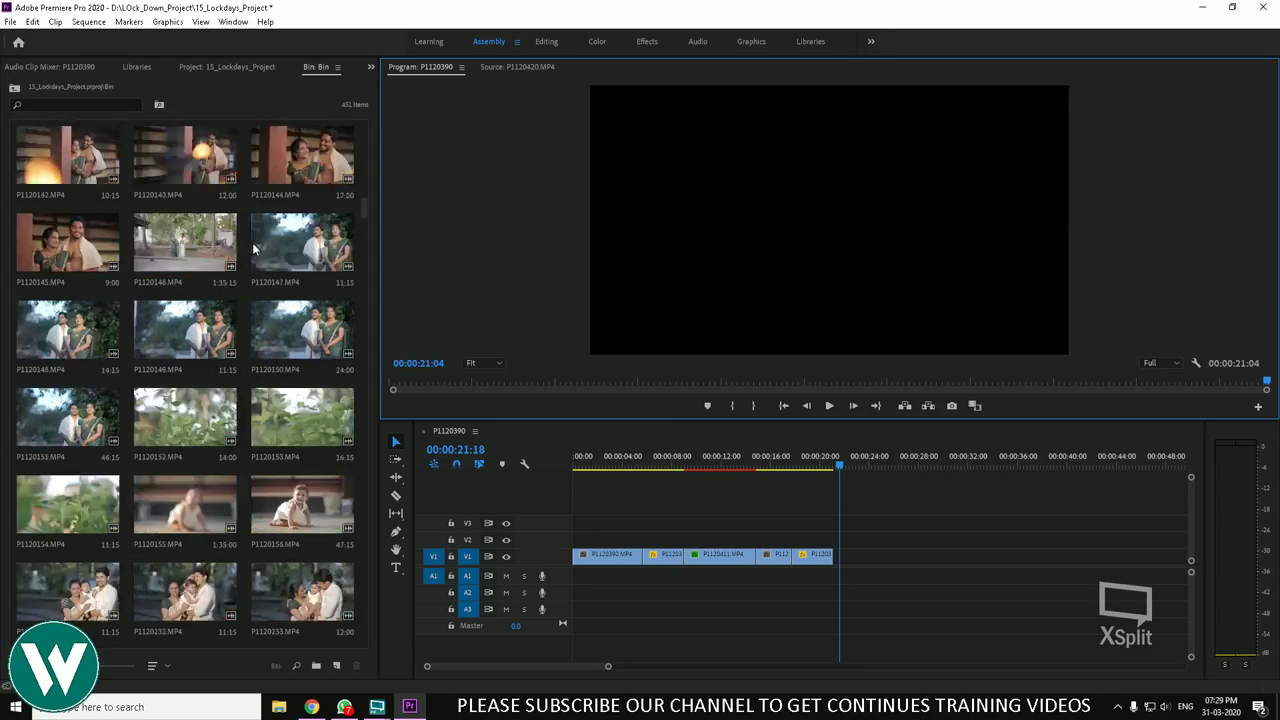
{"action": "scroll", "coordinate": [254, 249], "scroll_direction": "down", "scroll_amount": 1}
{"action": "left_click", "coordinate": [298, 245]}
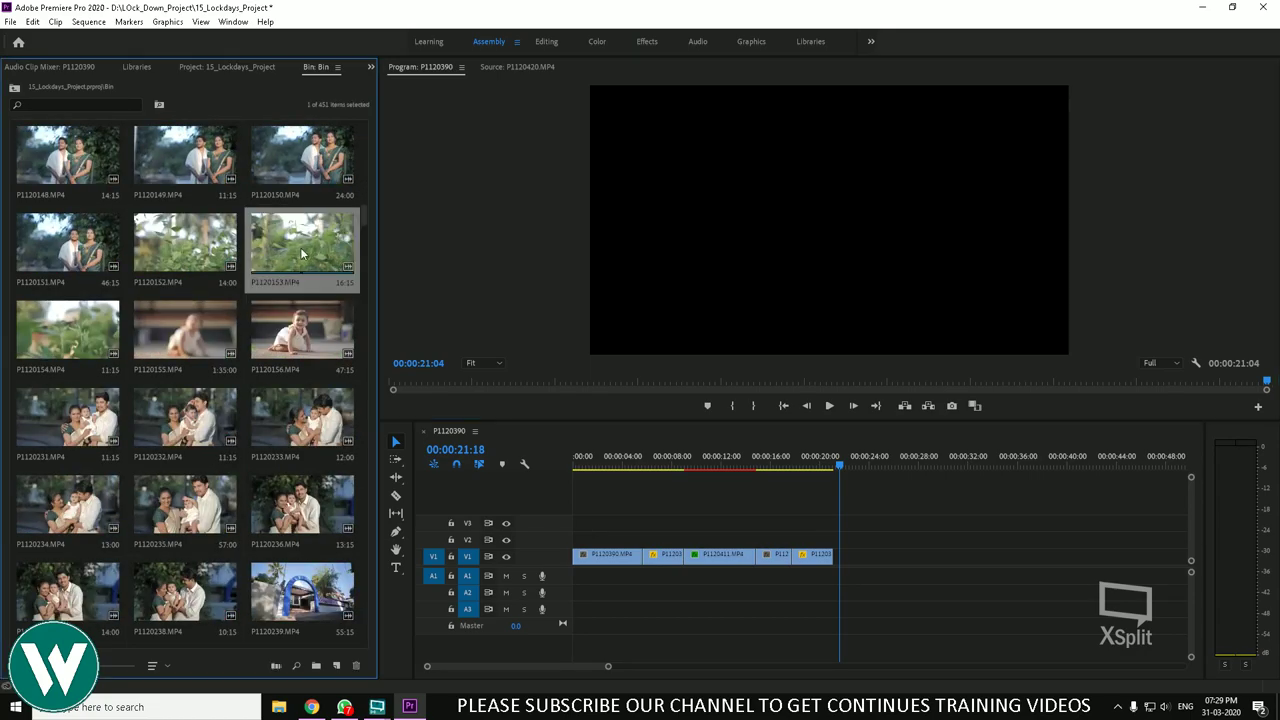
{"action": "left_click", "coordinate": [57, 24]}
{"action": "mouse_move", "coordinate": [34, 24]}
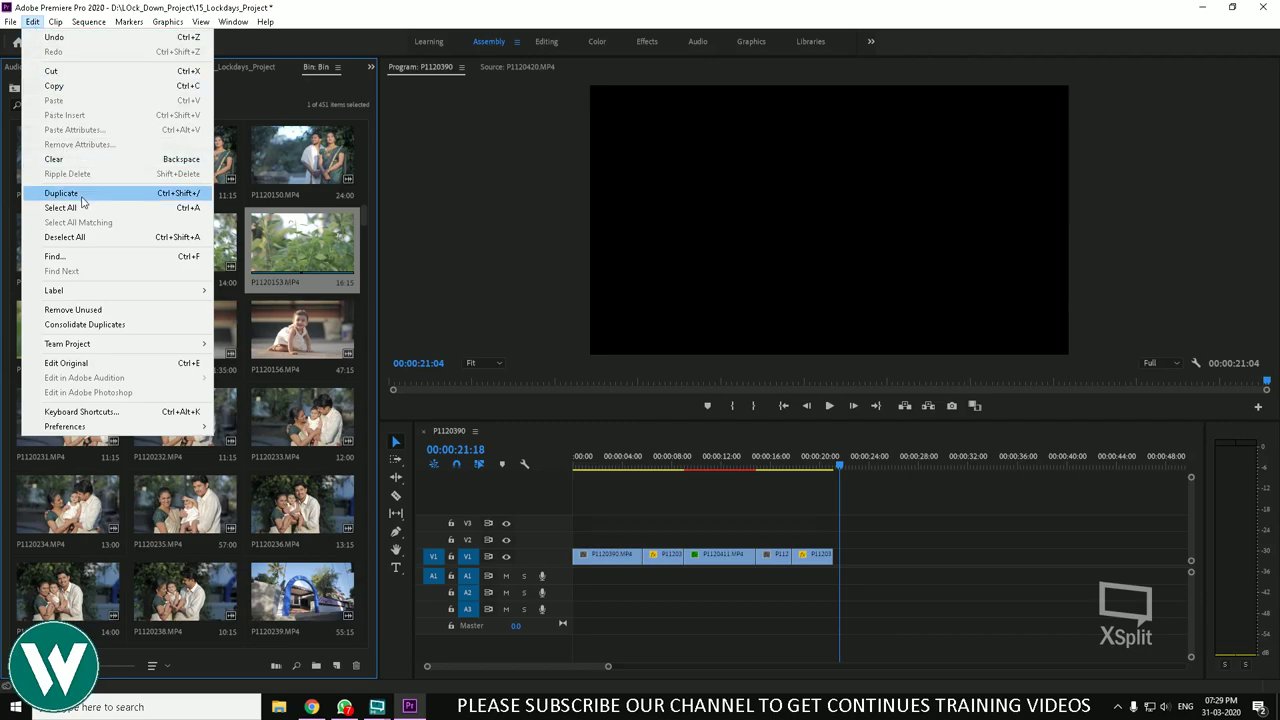
{"action": "left_click", "coordinate": [330, 143]}
{"action": "scroll", "coordinate": [300, 135], "scroll_direction": "up", "scroll_amount": 15}
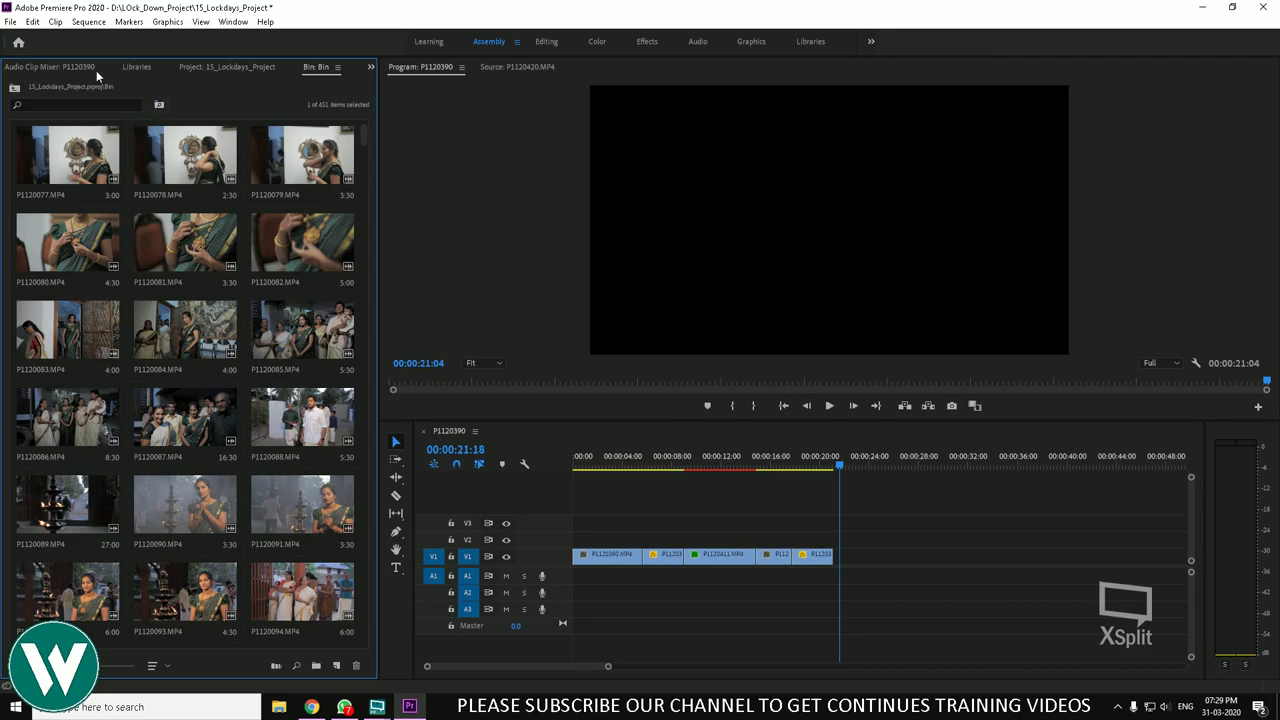
Step: Duplicate the P1120390 sequence at the project's top level, then delete P1120390 Copy 01
{"action": "left_click", "coordinate": [14, 87]}
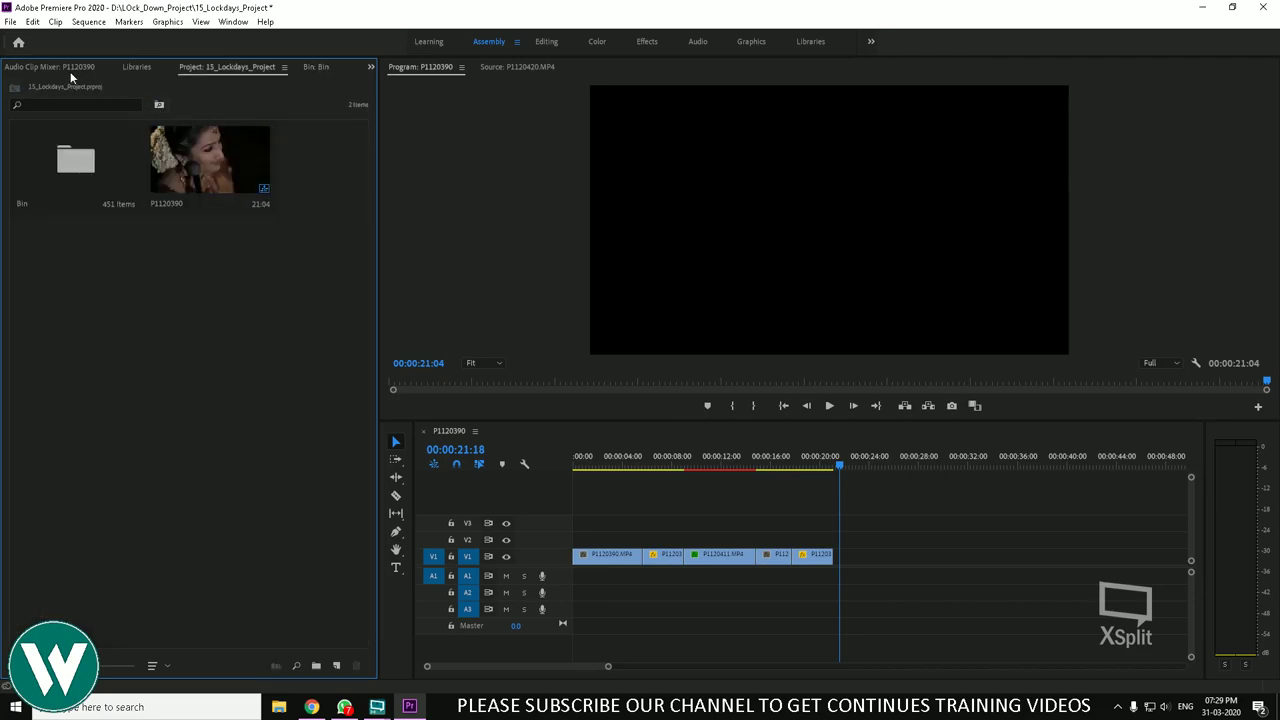
{"action": "left_click", "coordinate": [192, 165]}
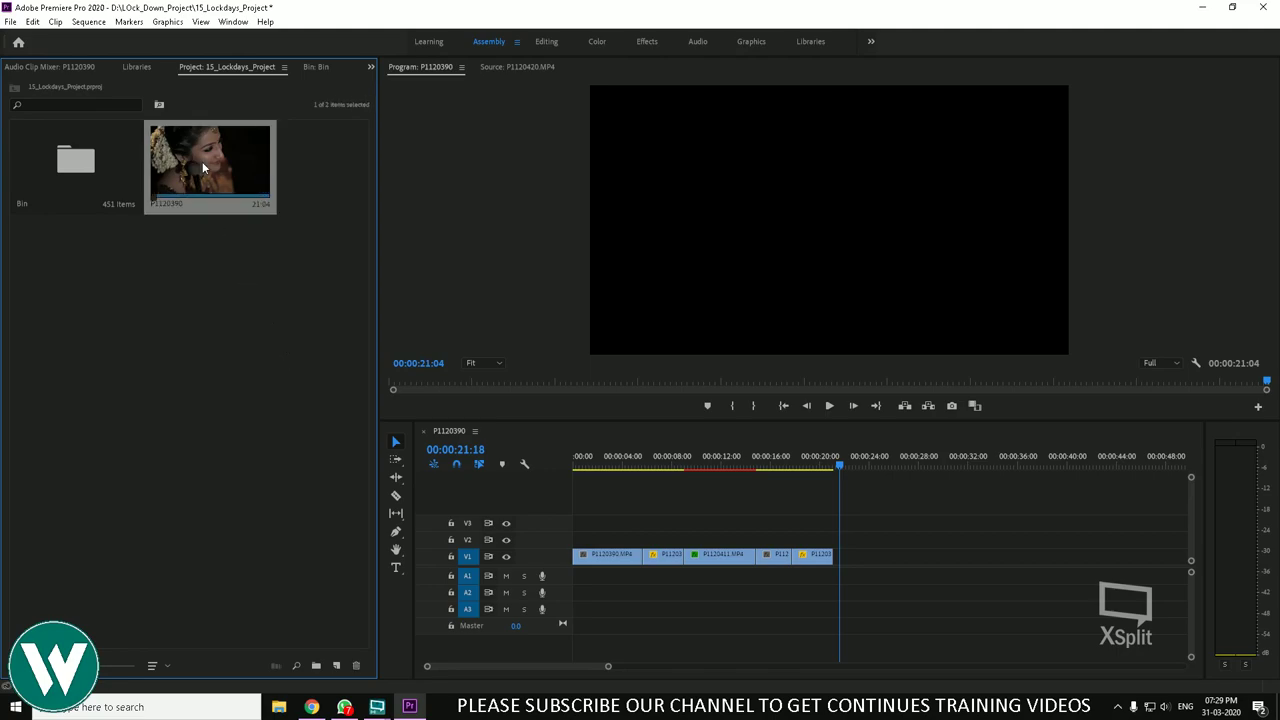
{"action": "left_click", "coordinate": [33, 21]}
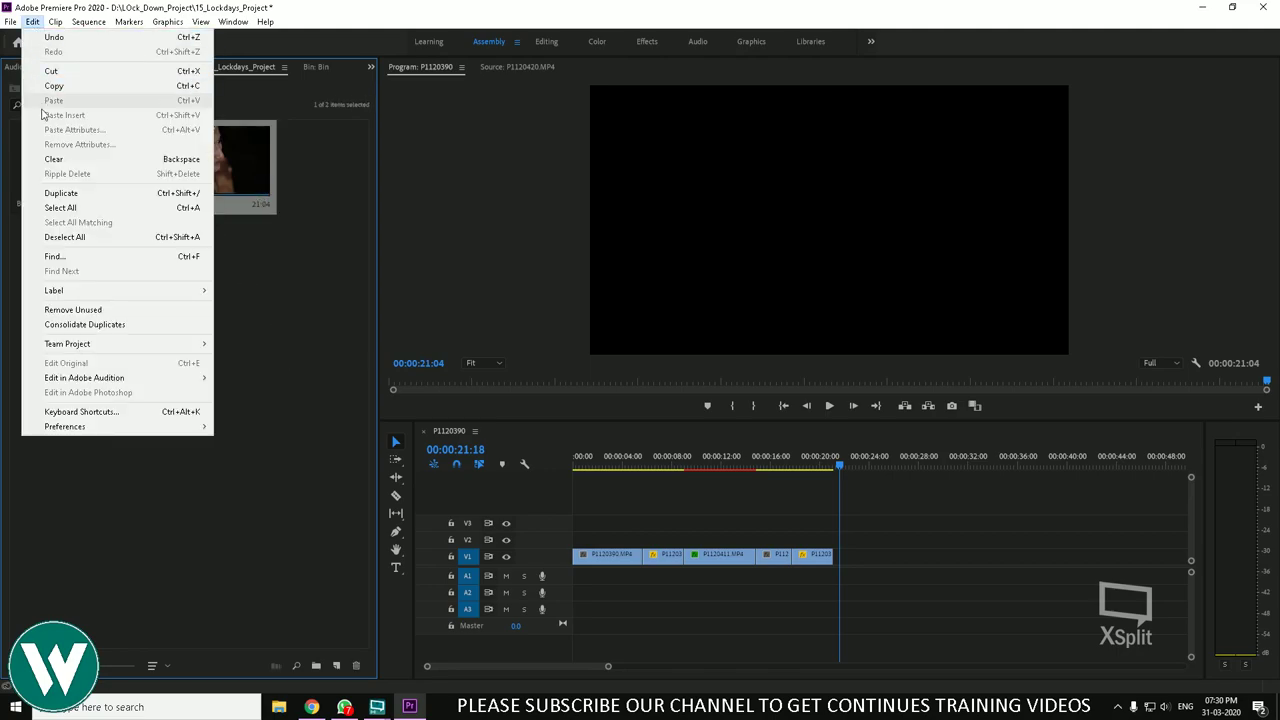
{"action": "left_click", "coordinate": [62, 192]}
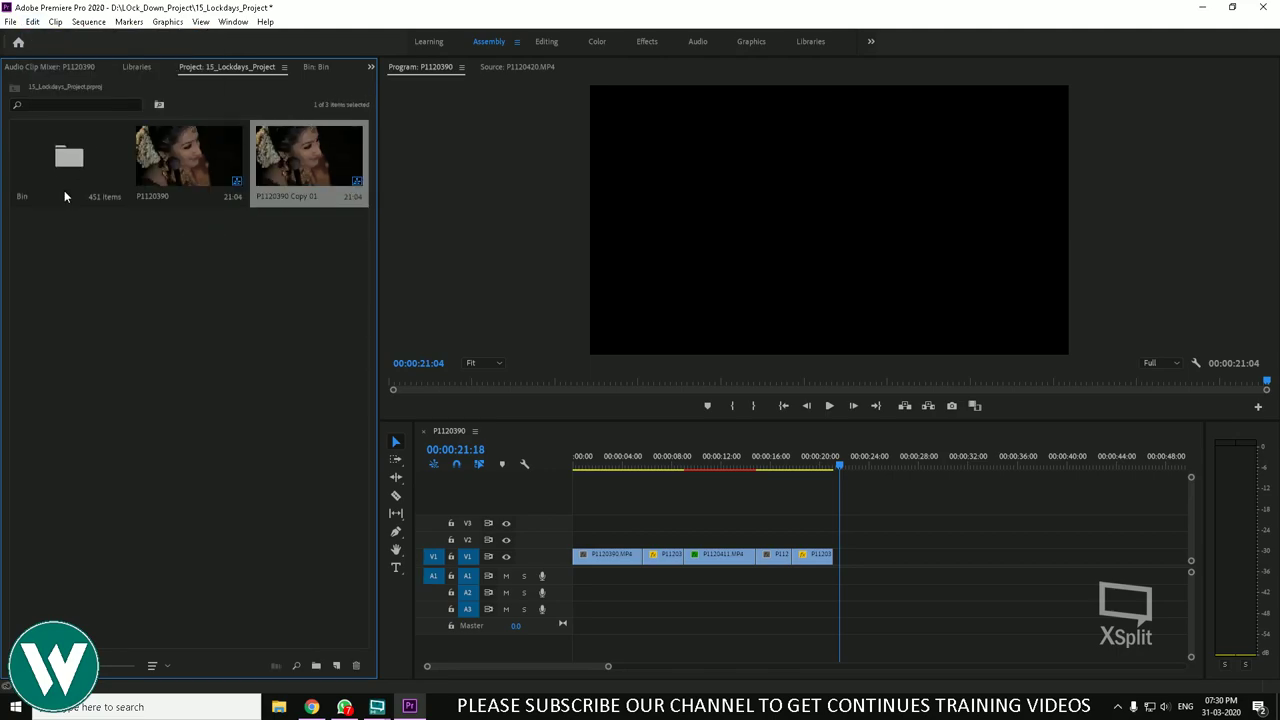
{"action": "left_click", "coordinate": [298, 170]}
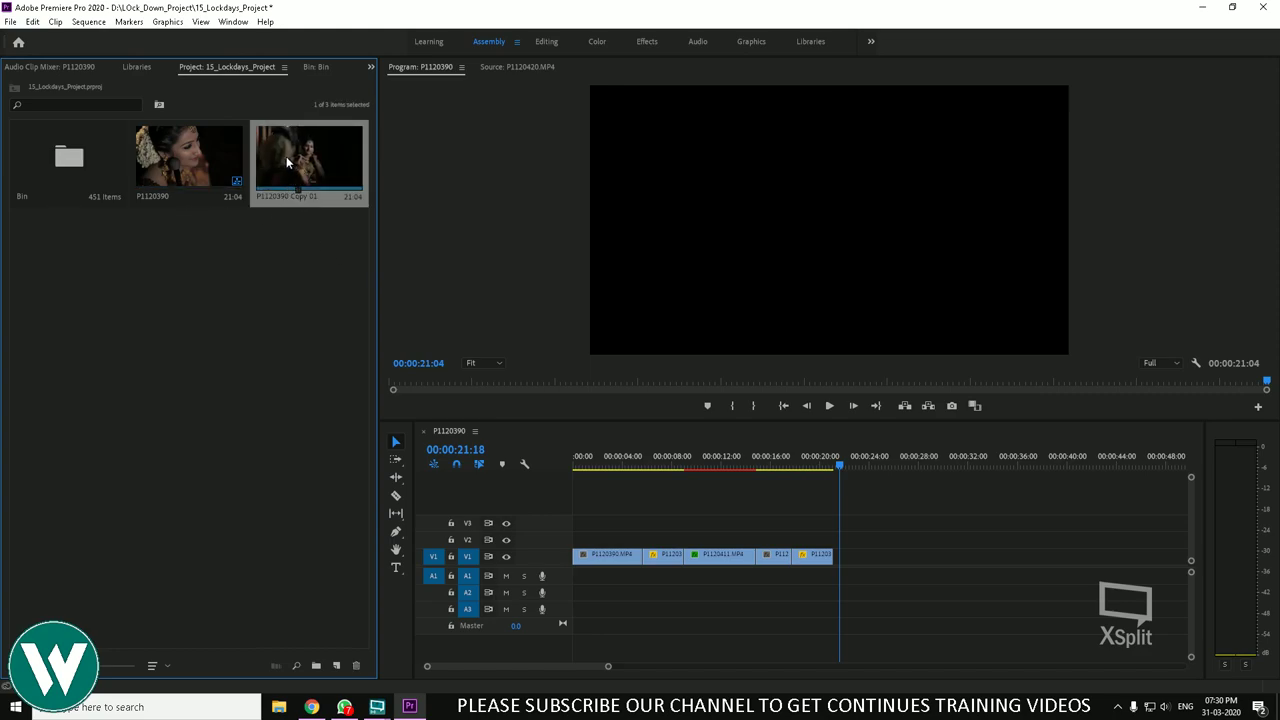
{"action": "key", "text": "Delete"}
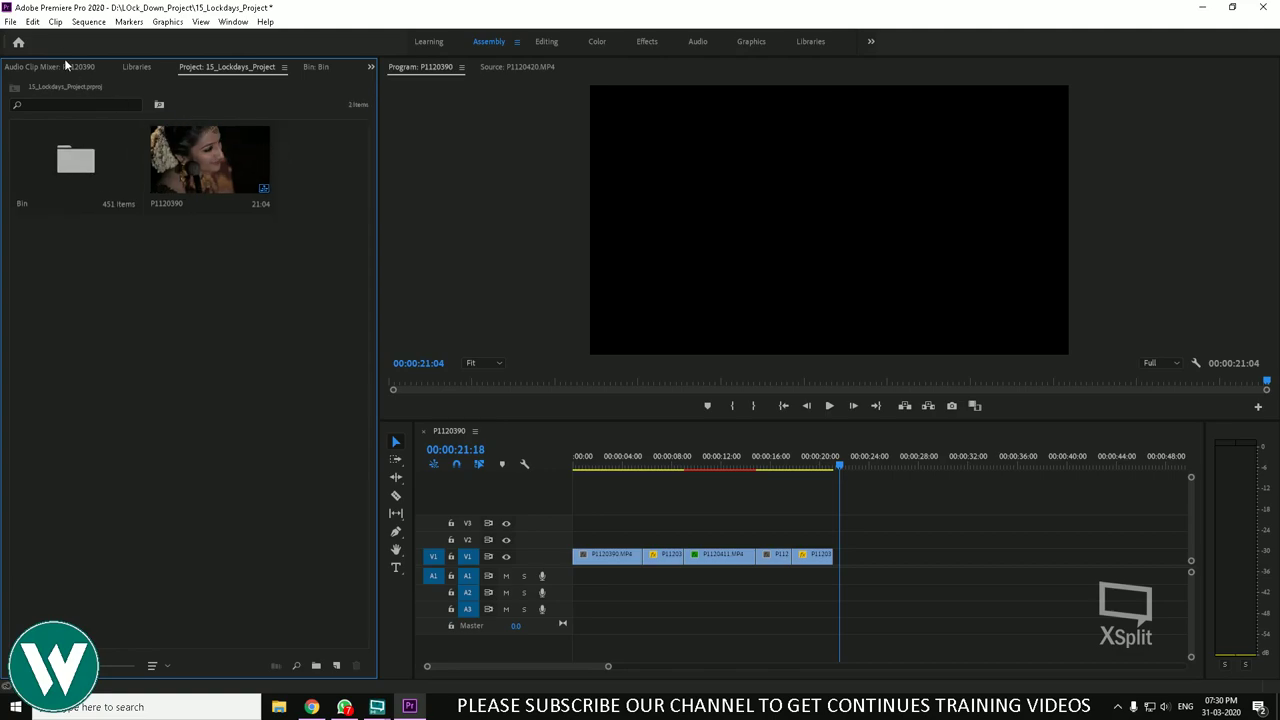
Step: Select All in the project, clear it, then Select All five timeline clips
{"action": "left_click", "coordinate": [31, 22]}
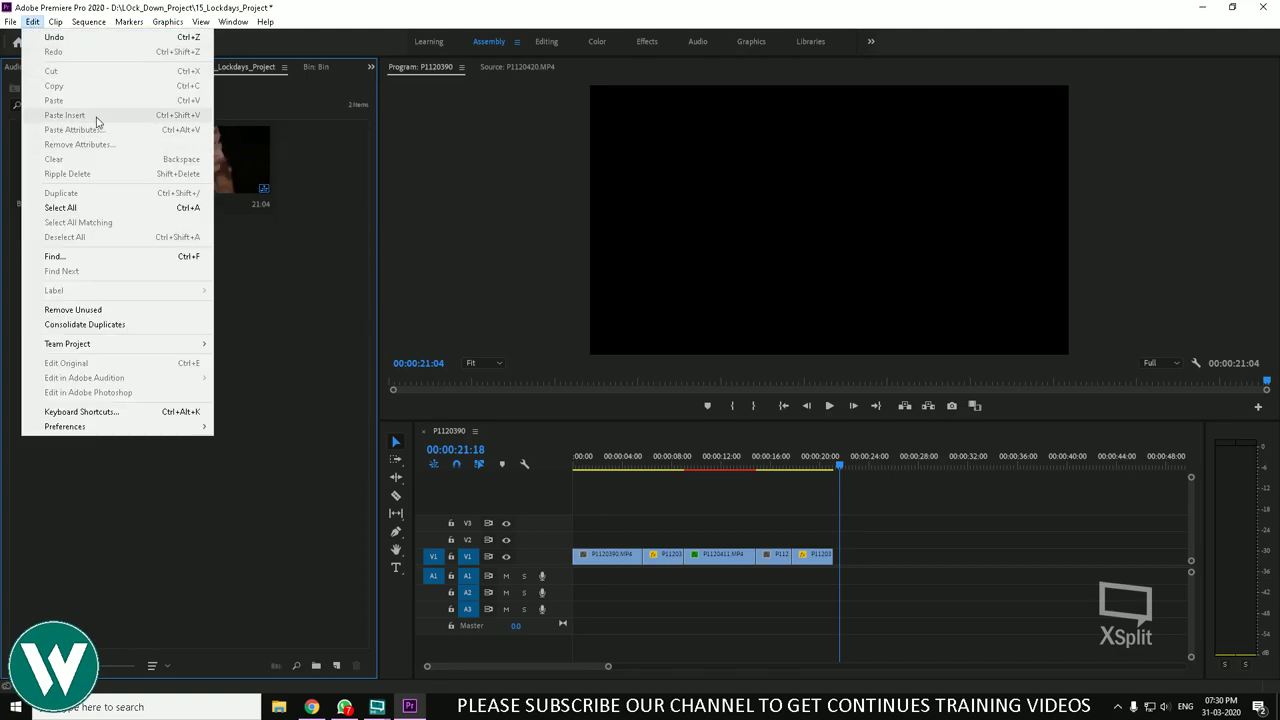
{"action": "left_click", "coordinate": [112, 207]}
{"action": "left_click", "coordinate": [289, 289]}
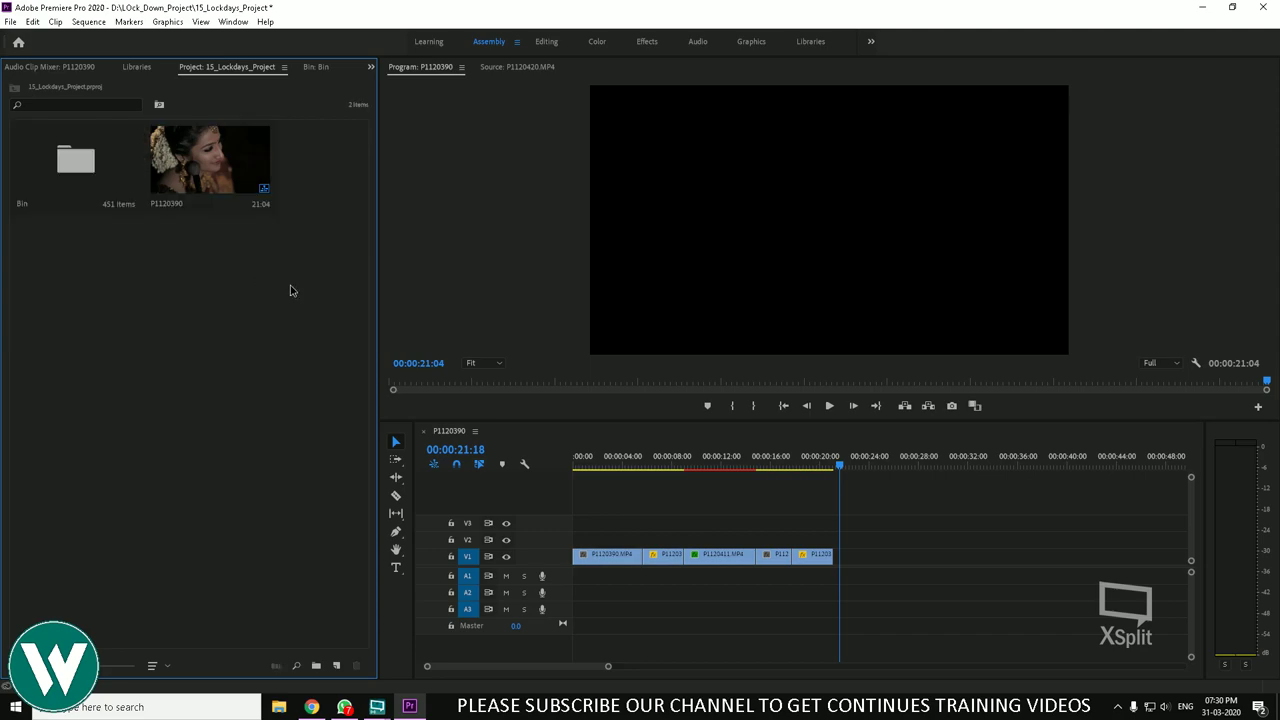
{"action": "left_click", "coordinate": [663, 514]}
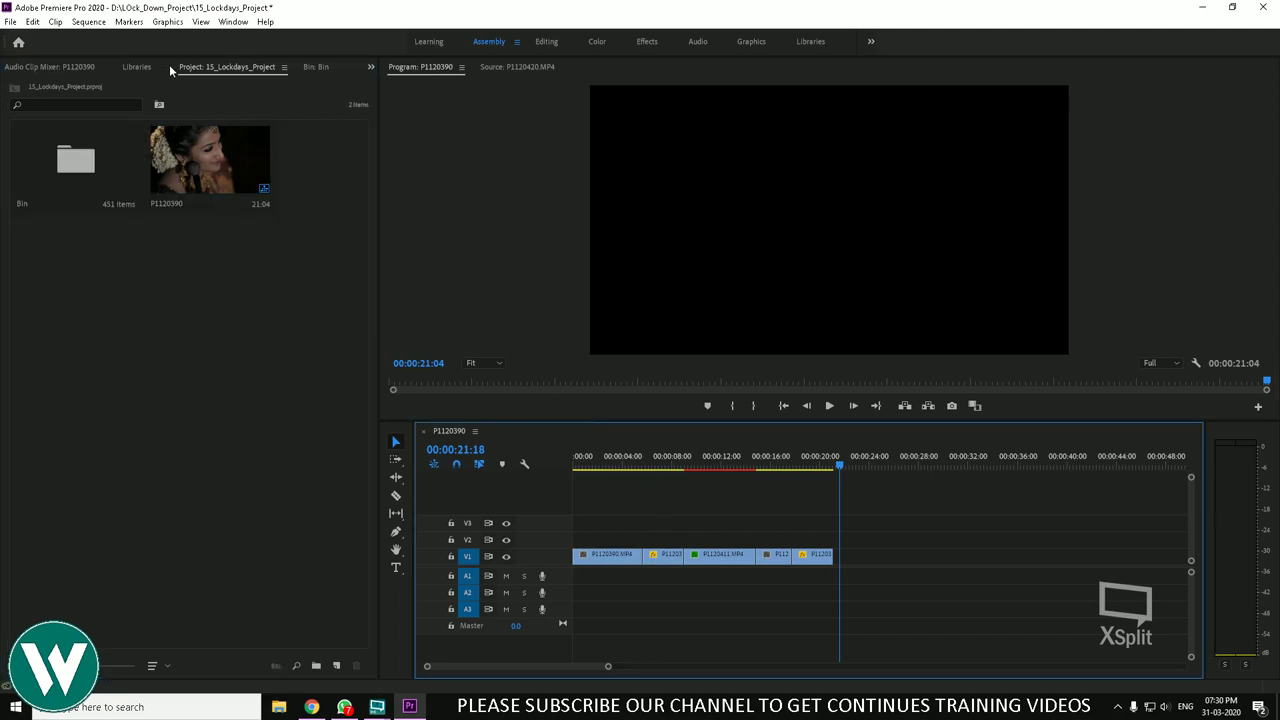
{"action": "left_click", "coordinate": [33, 22]}
{"action": "left_click", "coordinate": [116, 207]}
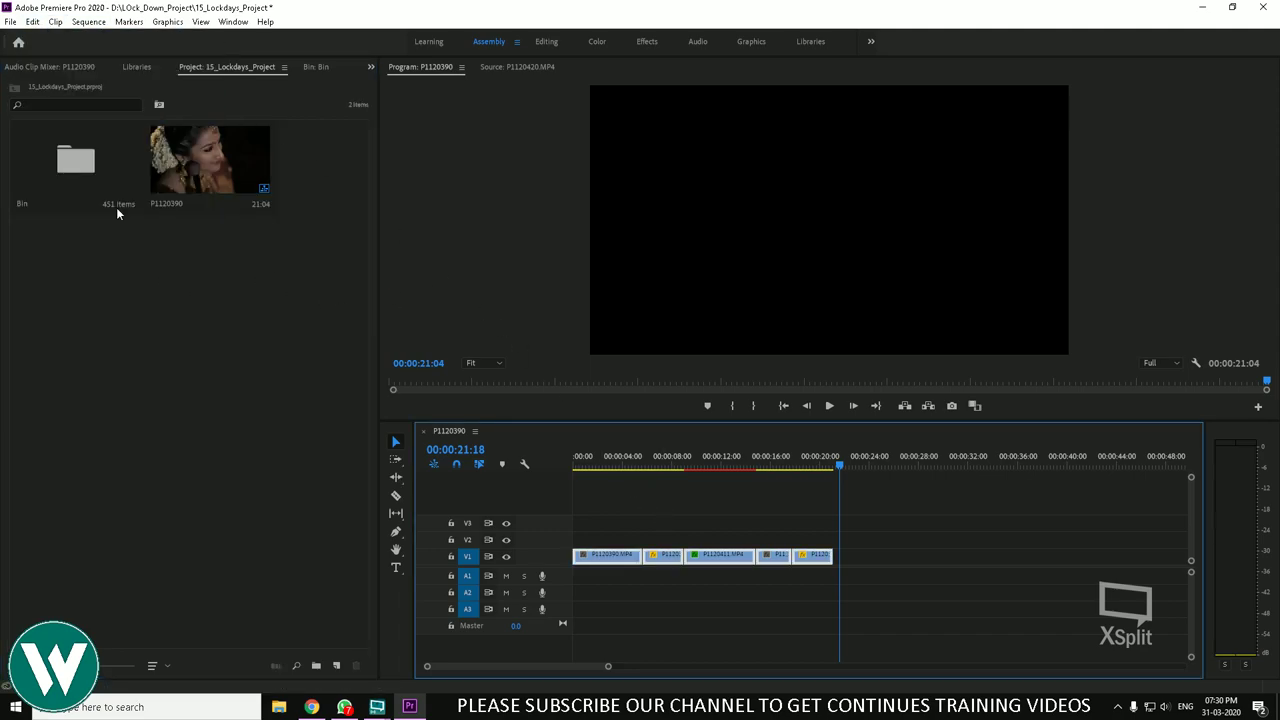
{"action": "left_click", "coordinate": [284, 236]}
Step: Select all timeline clips with Ctrl+A, then apply Edit > Deselect All
{"action": "left_click", "coordinate": [35, 22]}
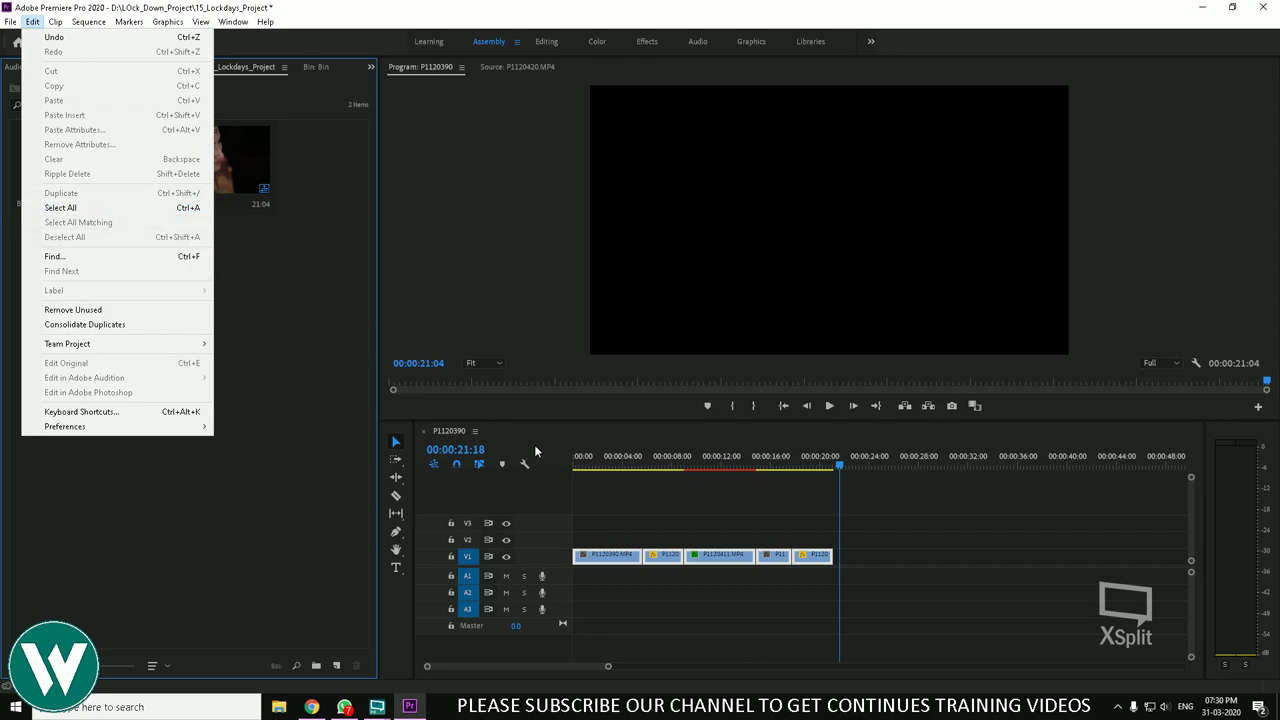
{"action": "left_click", "coordinate": [728, 522]}
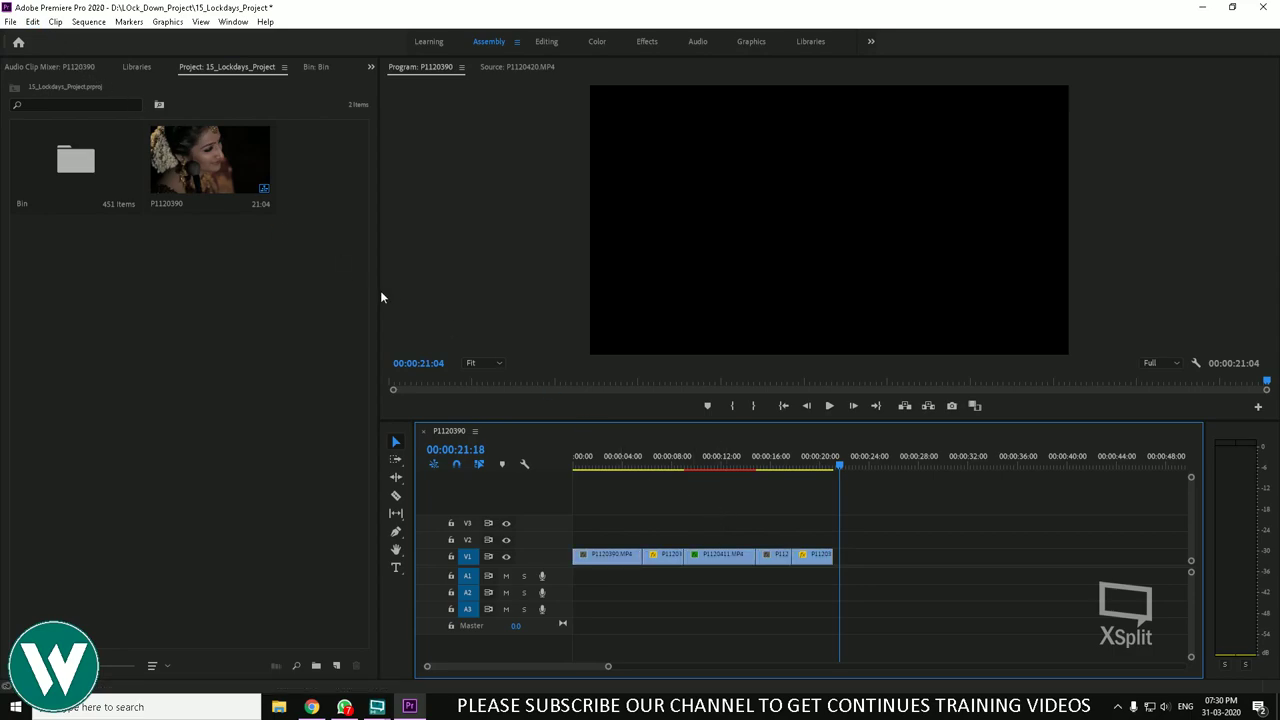
{"action": "key", "text": "ctrl+a"}
{"action": "left_click", "coordinate": [33, 21]}
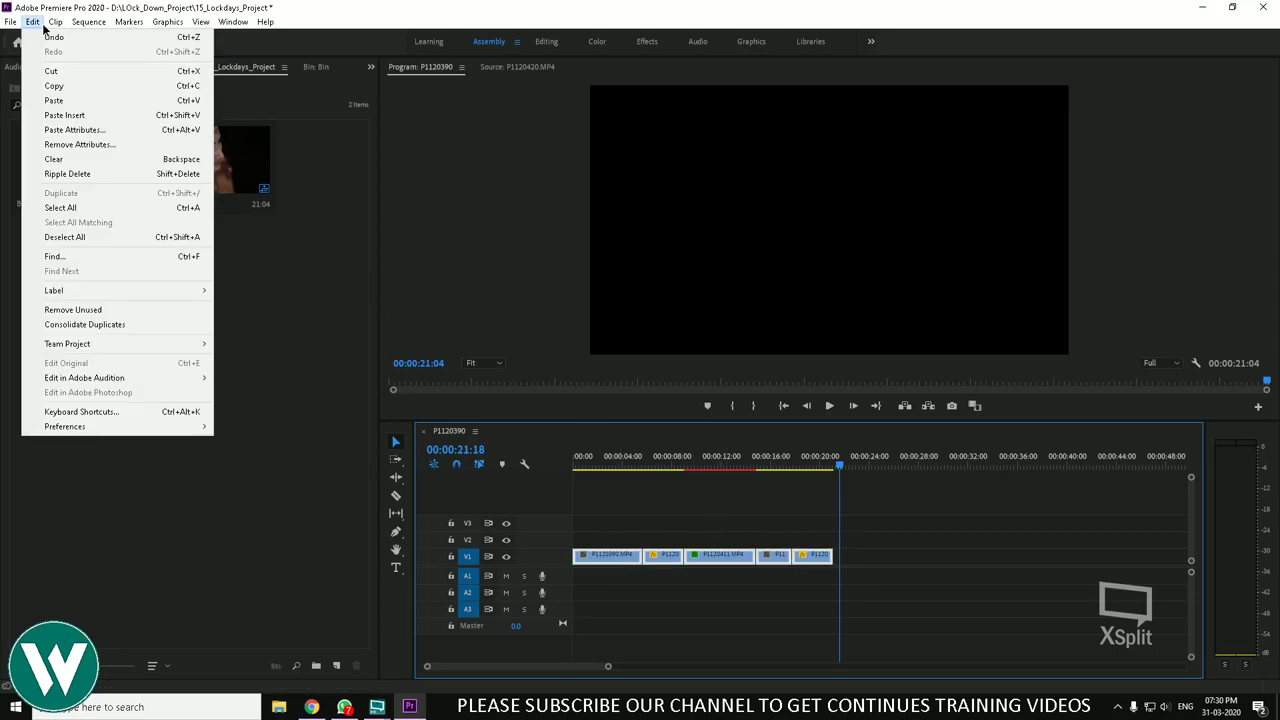
{"action": "left_click", "coordinate": [115, 238]}
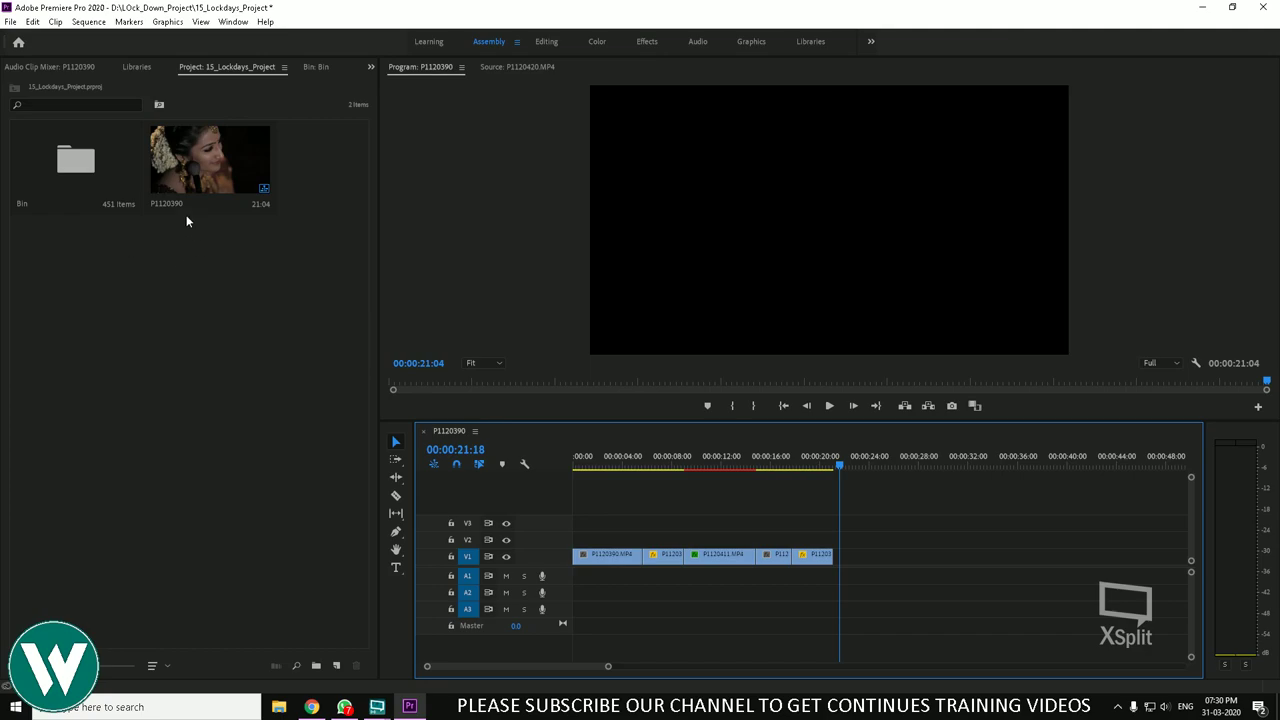
{"action": "left_click", "coordinate": [32, 22]}
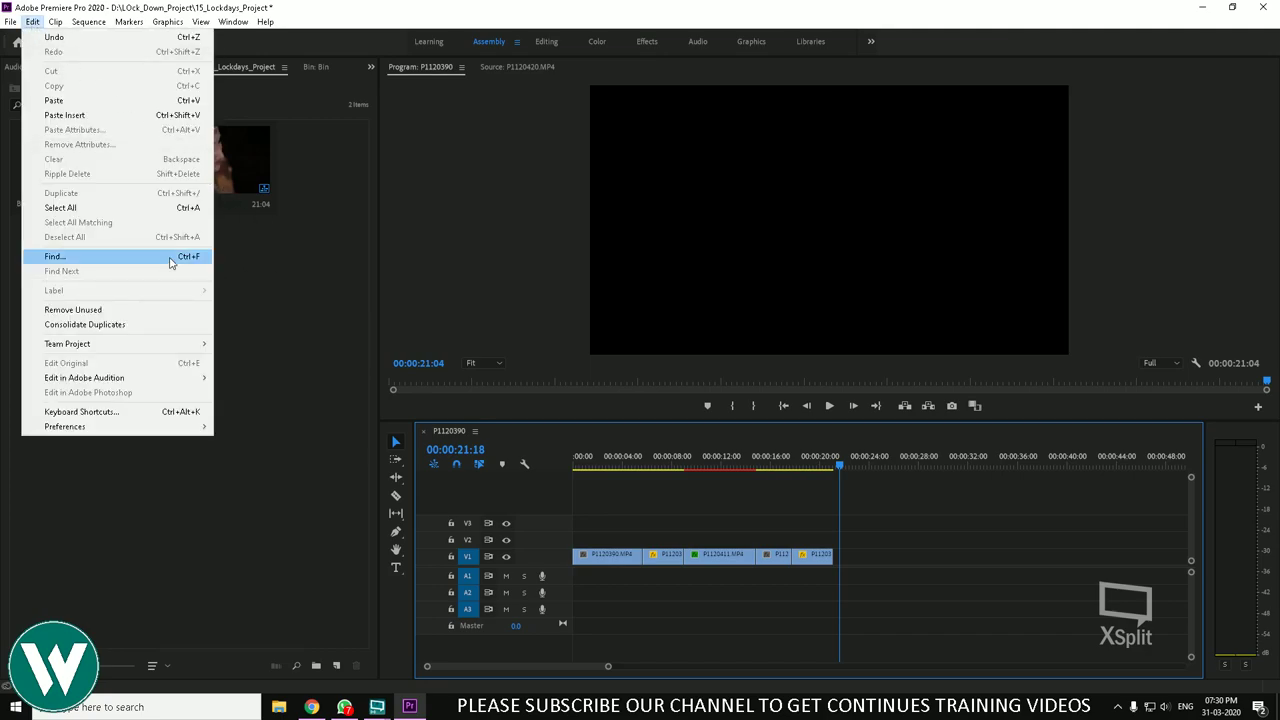
{"action": "left_click", "coordinate": [341, 366]}
{"action": "double_click", "coordinate": [77, 165]}
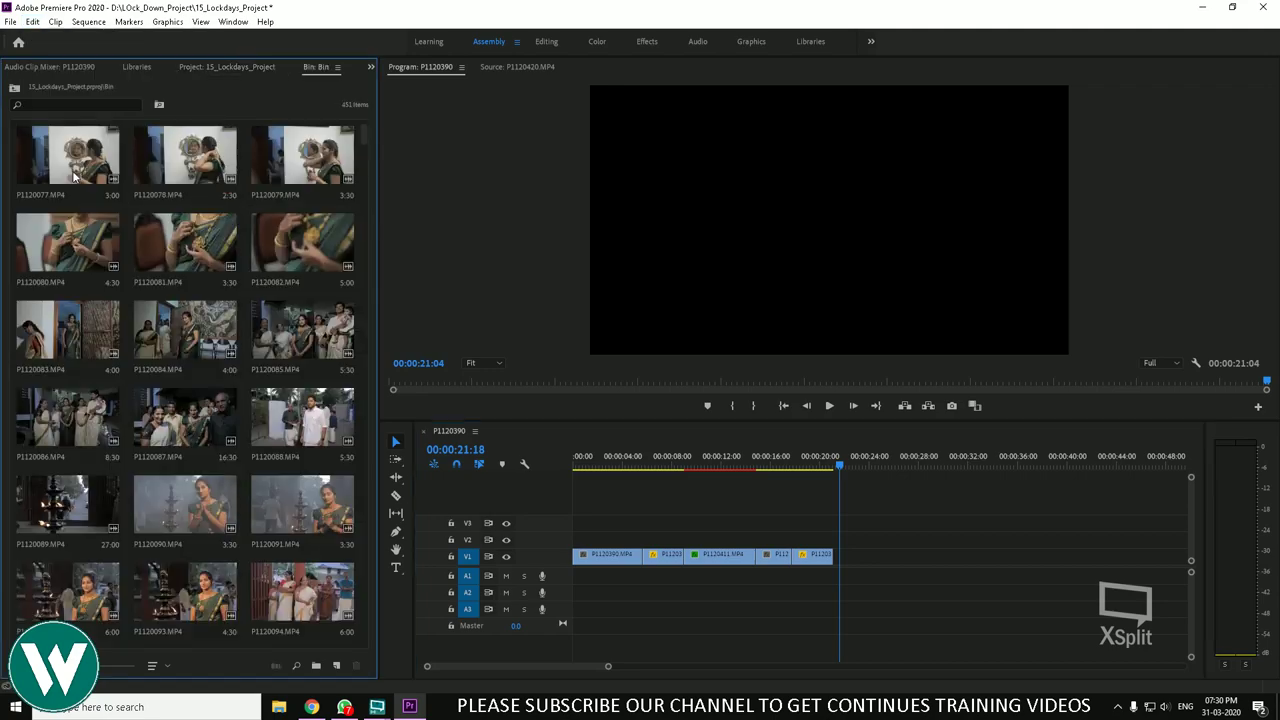
{"action": "left_click", "coordinate": [33, 21]}
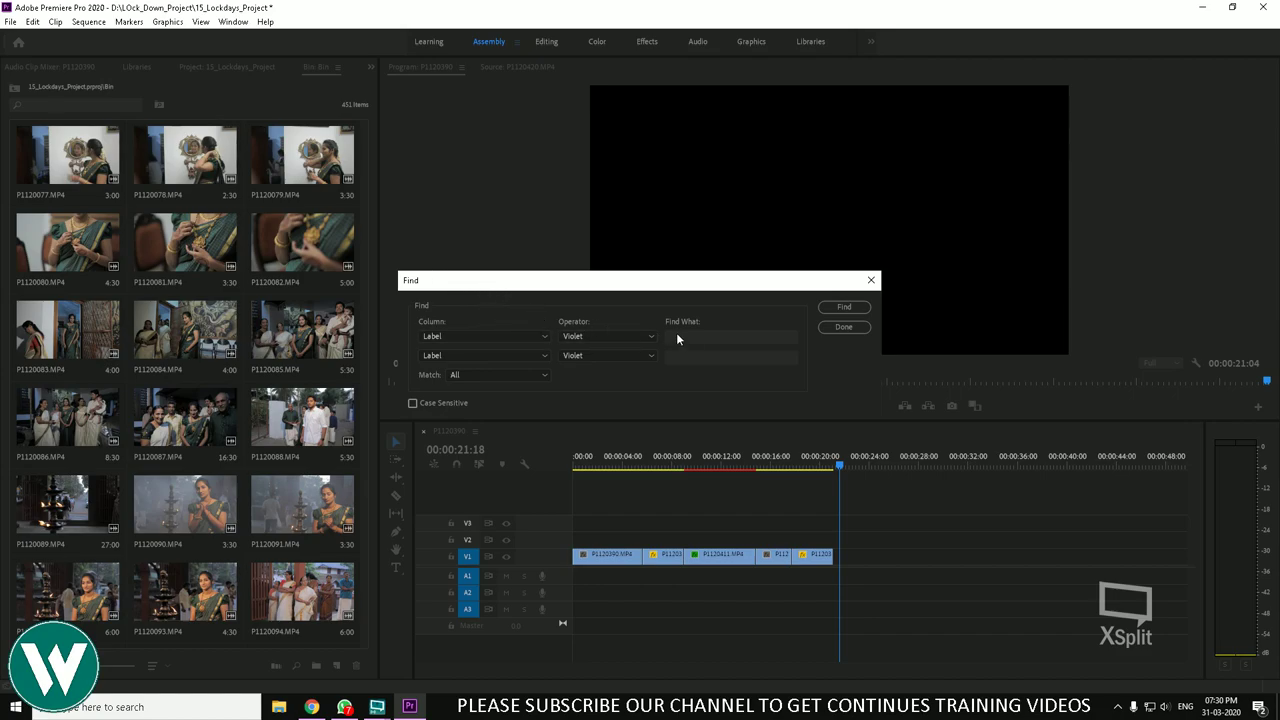
{"action": "left_click", "coordinate": [516, 335]}
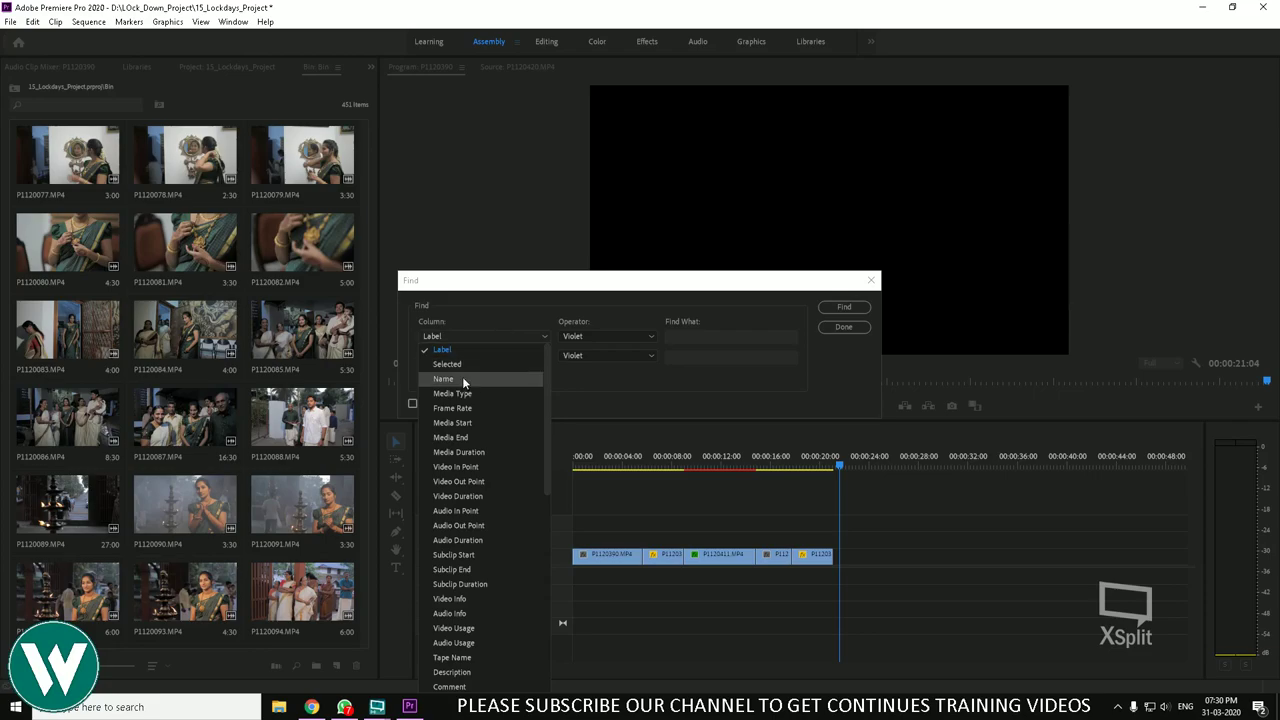
{"action": "left_click", "coordinate": [462, 377]}
{"action": "left_click", "coordinate": [540, 336]}
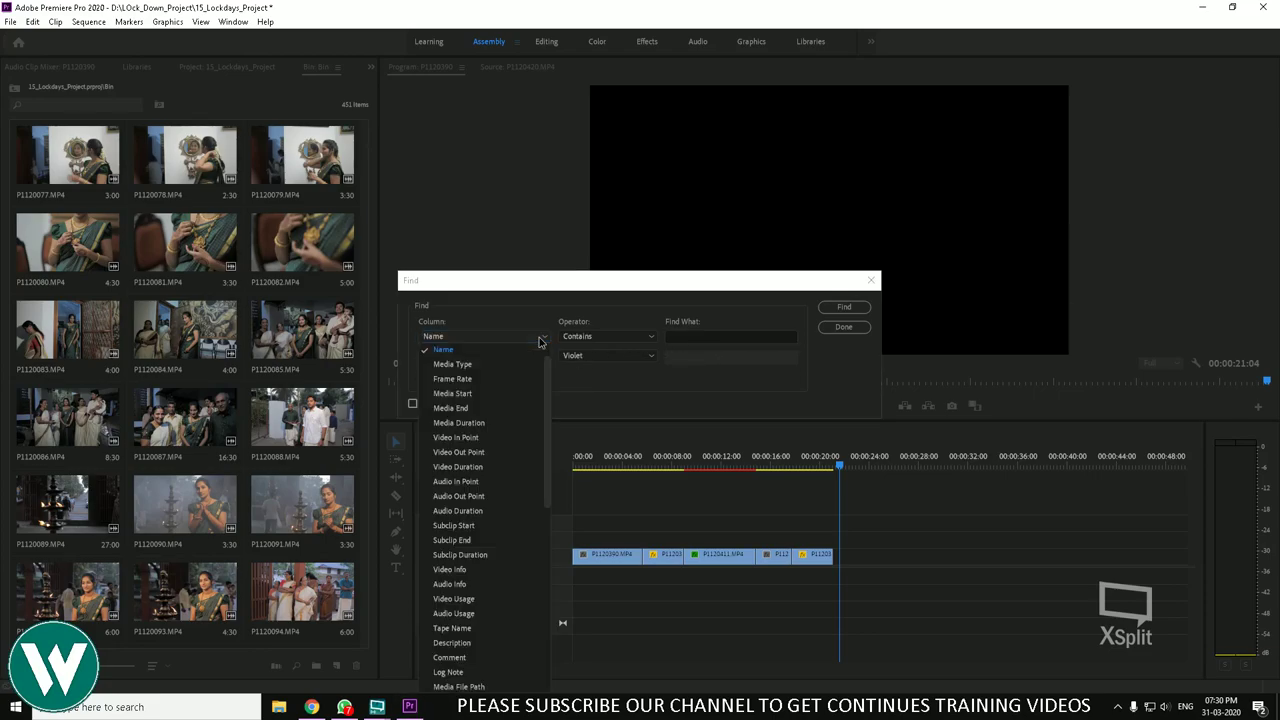
{"action": "scroll", "coordinate": [525, 448], "scroll_direction": "down", "scroll_amount": 10}
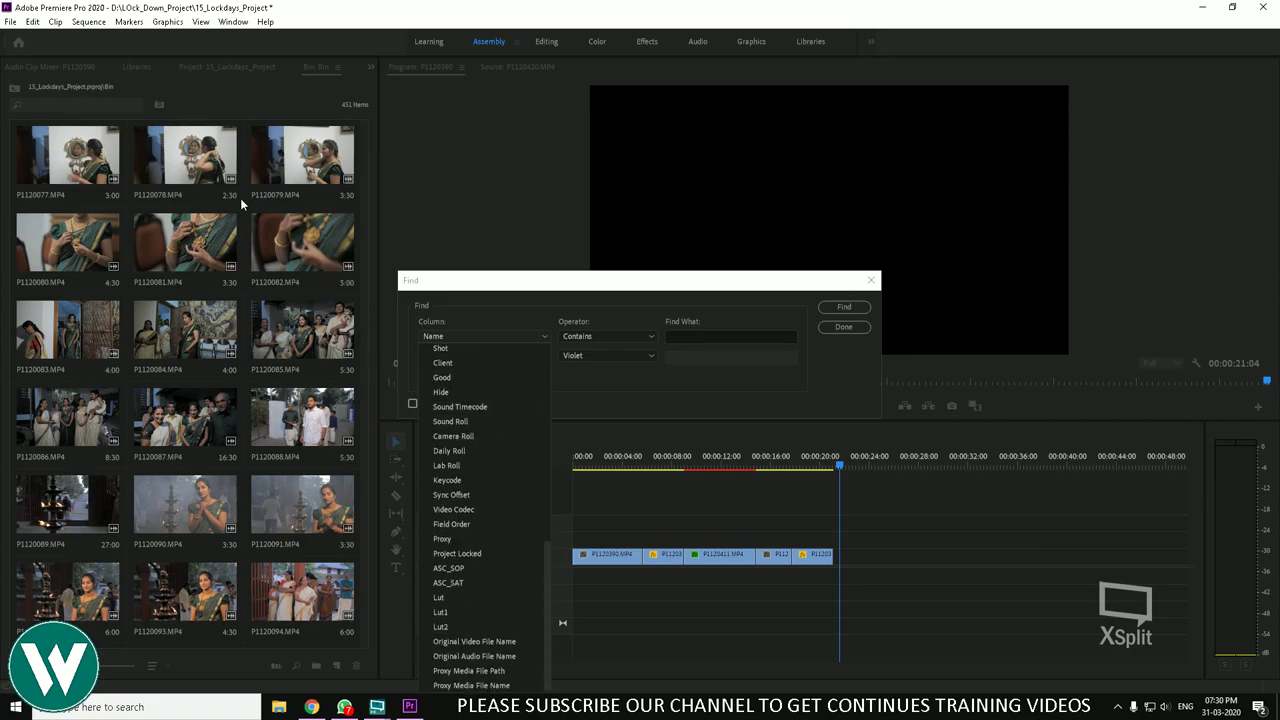
{"action": "left_click", "coordinate": [871, 280]}
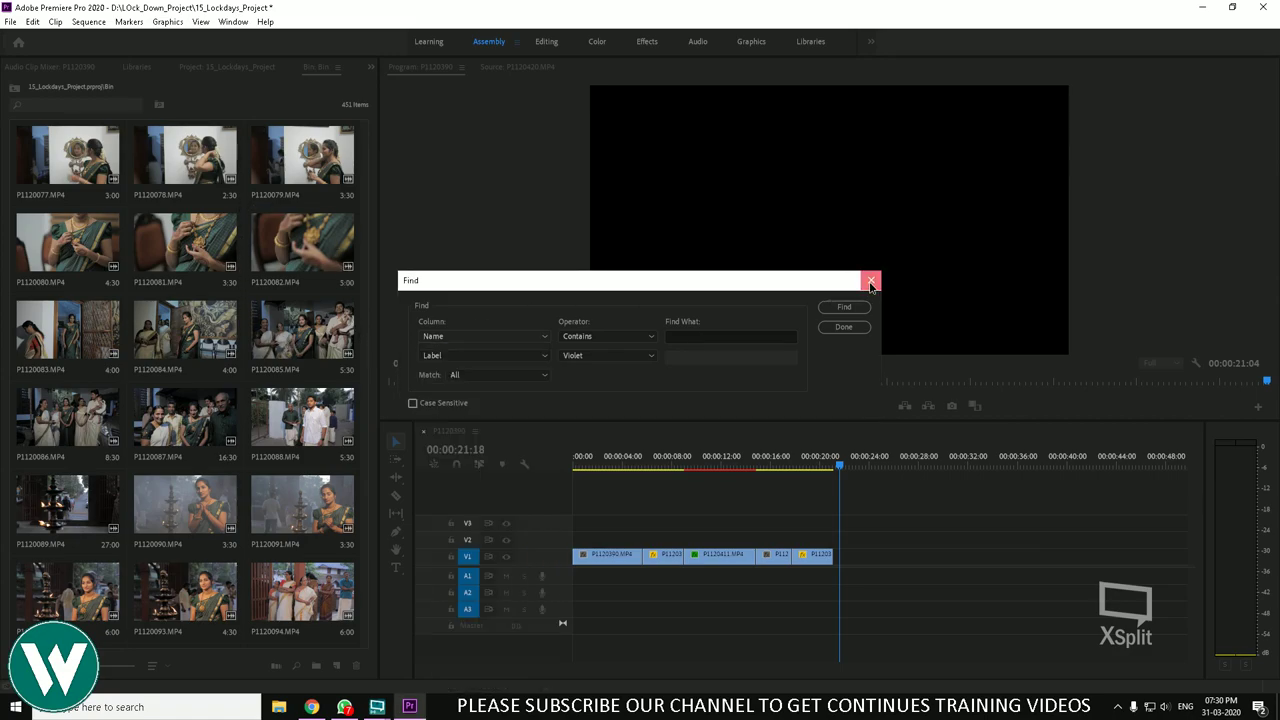
{"action": "left_click", "coordinate": [871, 280]}
Step: Open Properties for P1120085.MP4 and highlight its file size, frame rate and audio format lines
{"action": "right_click", "coordinate": [323, 343]}
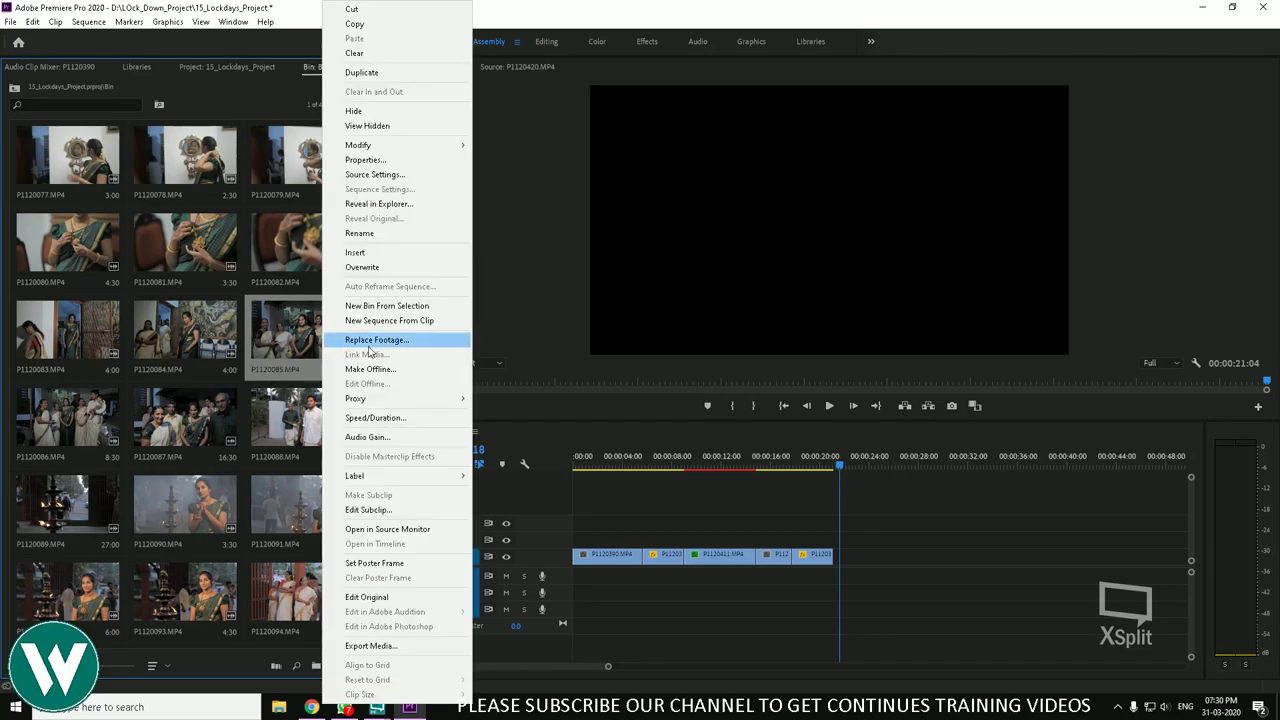
{"action": "left_click", "coordinate": [380, 164]}
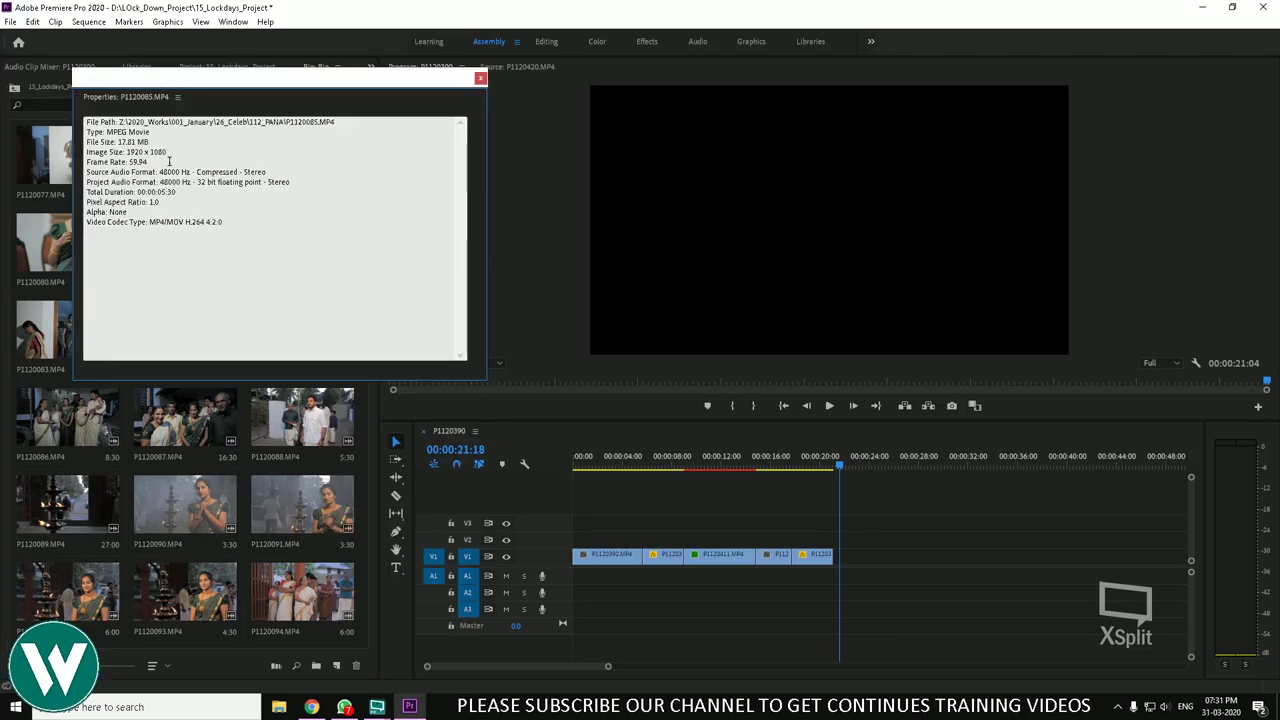
{"action": "left_click_drag", "start_coordinate": [124, 163], "coordinate": [222, 170]}
{"action": "left_click_drag", "start_coordinate": [128, 131], "coordinate": [220, 141]}
{"action": "left_click_drag", "start_coordinate": [87, 172], "coordinate": [267, 172]}
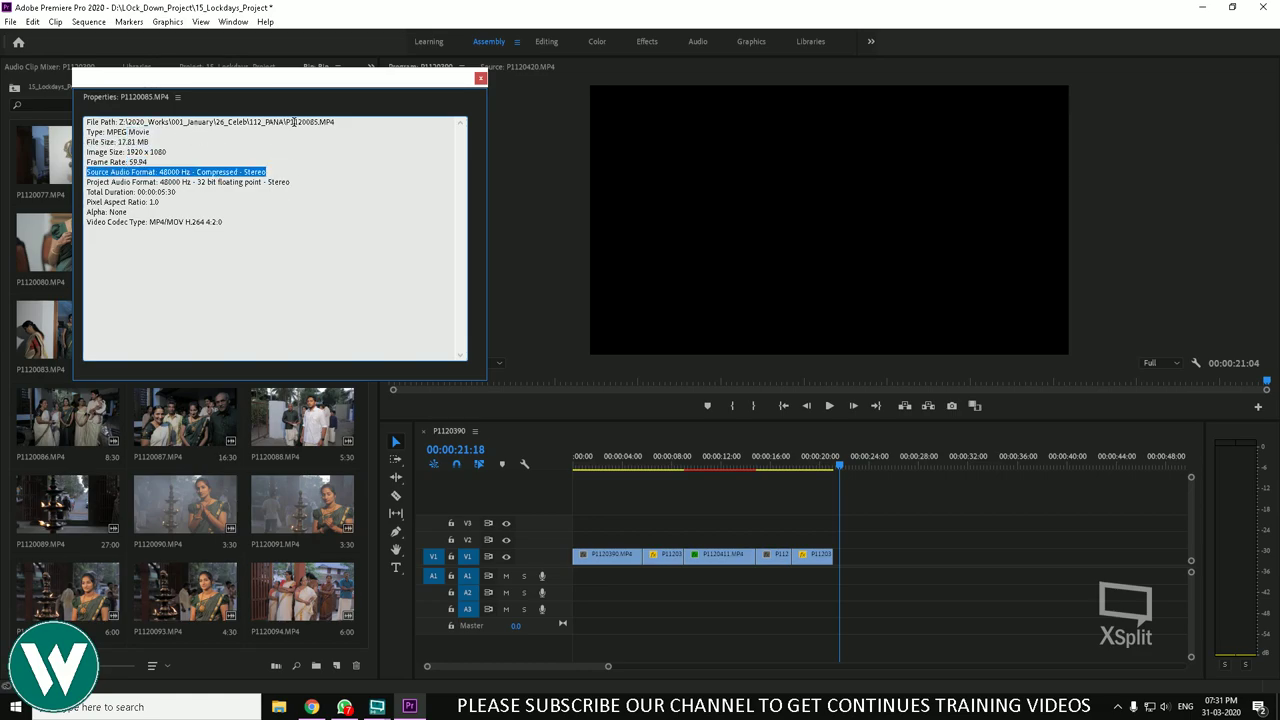
Step: Close the Properties window and scroll down the Bin
{"action": "left_click", "coordinate": [480, 78]}
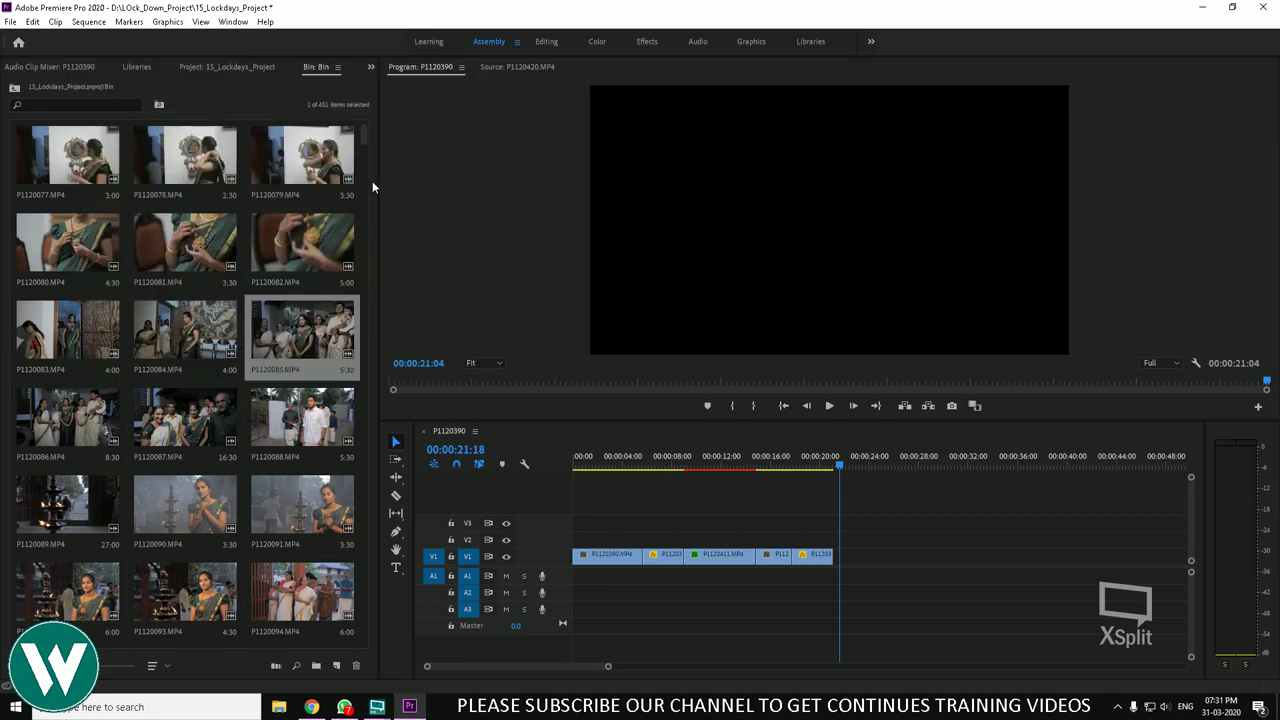
{"action": "scroll", "coordinate": [237, 324], "scroll_direction": "down", "scroll_amount": 5}
{"action": "scroll", "coordinate": [237, 324], "scroll_direction": "down", "scroll_amount": 2}
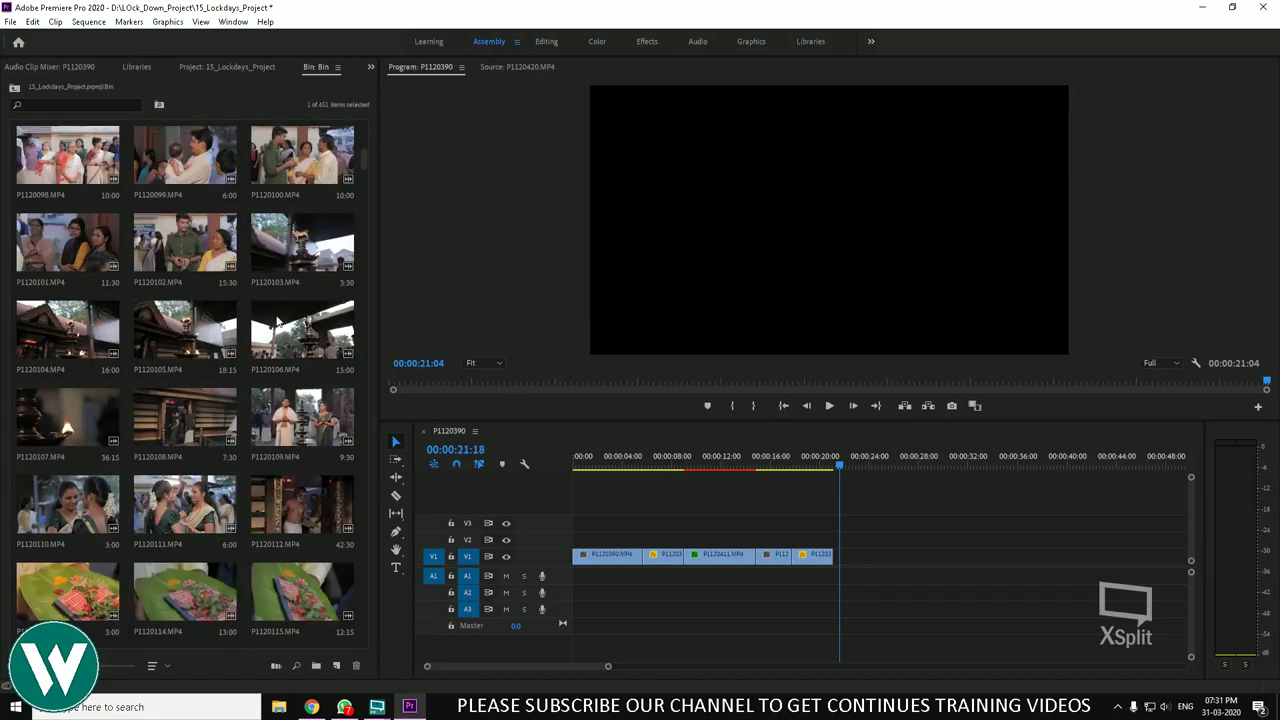
Step: Zoom the timeline in near 17 seconds and open Properties for clip P1120420
{"action": "left_click", "coordinate": [785, 465]}
{"action": "key", "text": "equal"}
{"action": "key", "text": "equal"}
{"action": "key", "text": "equal"}
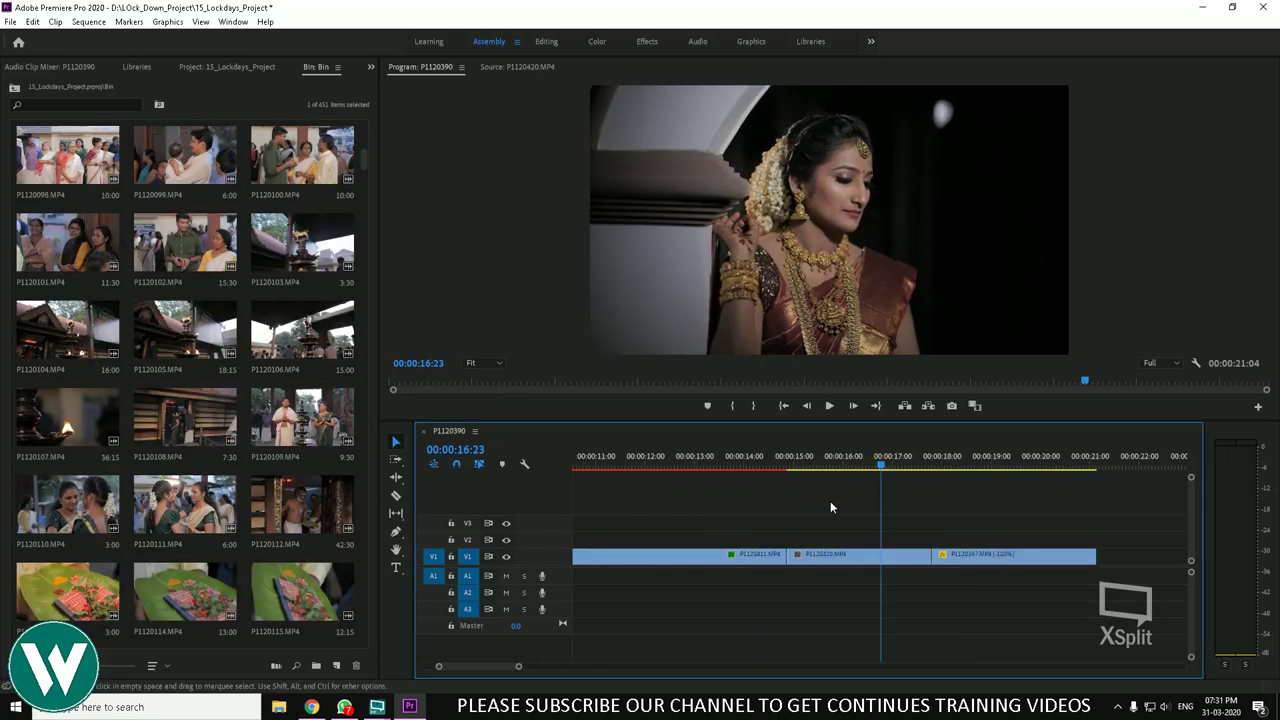
{"action": "left_click", "coordinate": [807, 567]}
{"action": "right_click", "coordinate": [807, 567]}
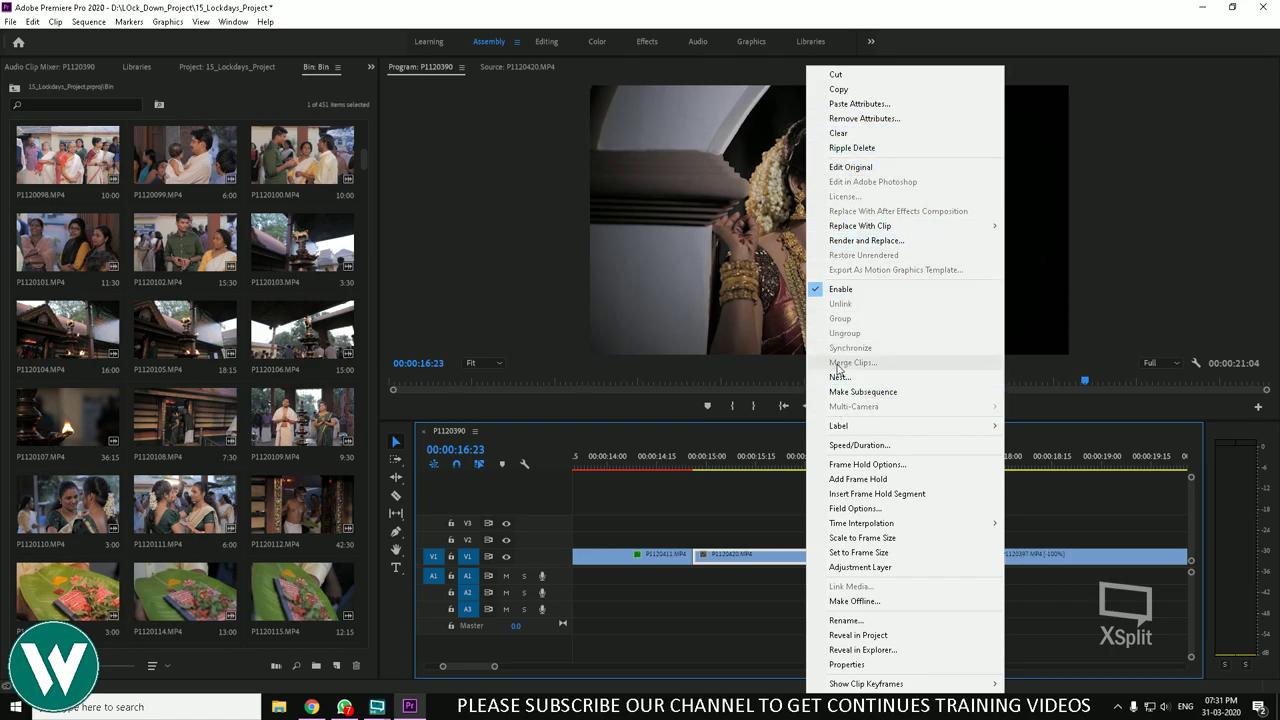
{"action": "left_click", "coordinate": [879, 666]}
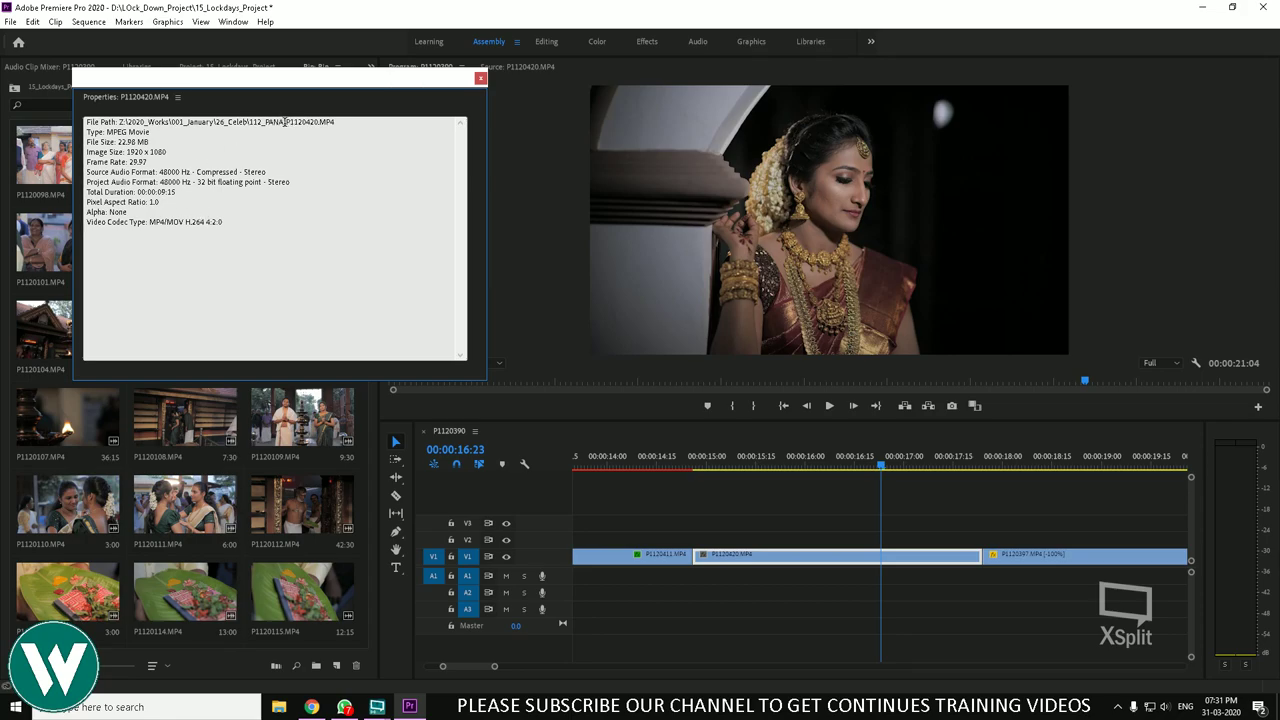
Step: Copy the file name P1120420.MP4 from the Properties window and close it
{"action": "left_click_drag", "start_coordinate": [285, 121], "coordinate": [332, 126]}
{"action": "right_click", "coordinate": [322, 122]}
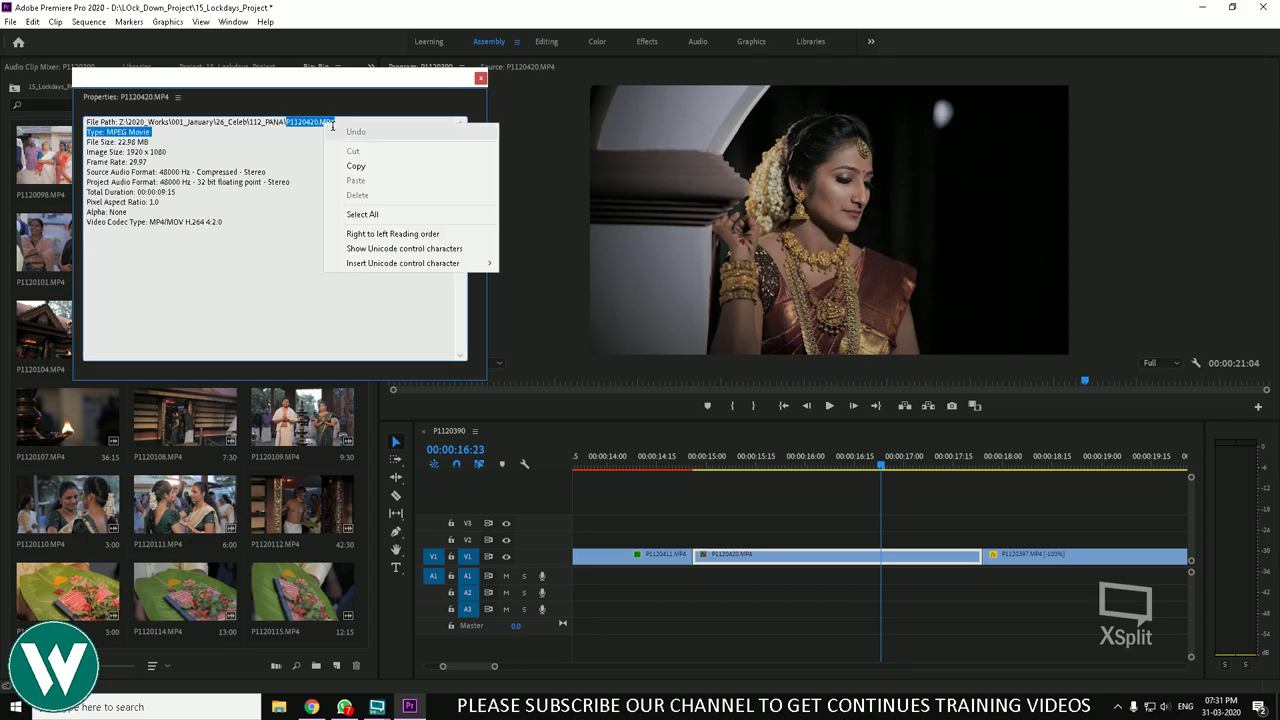
{"action": "left_click", "coordinate": [345, 164]}
{"action": "left_click", "coordinate": [480, 80]}
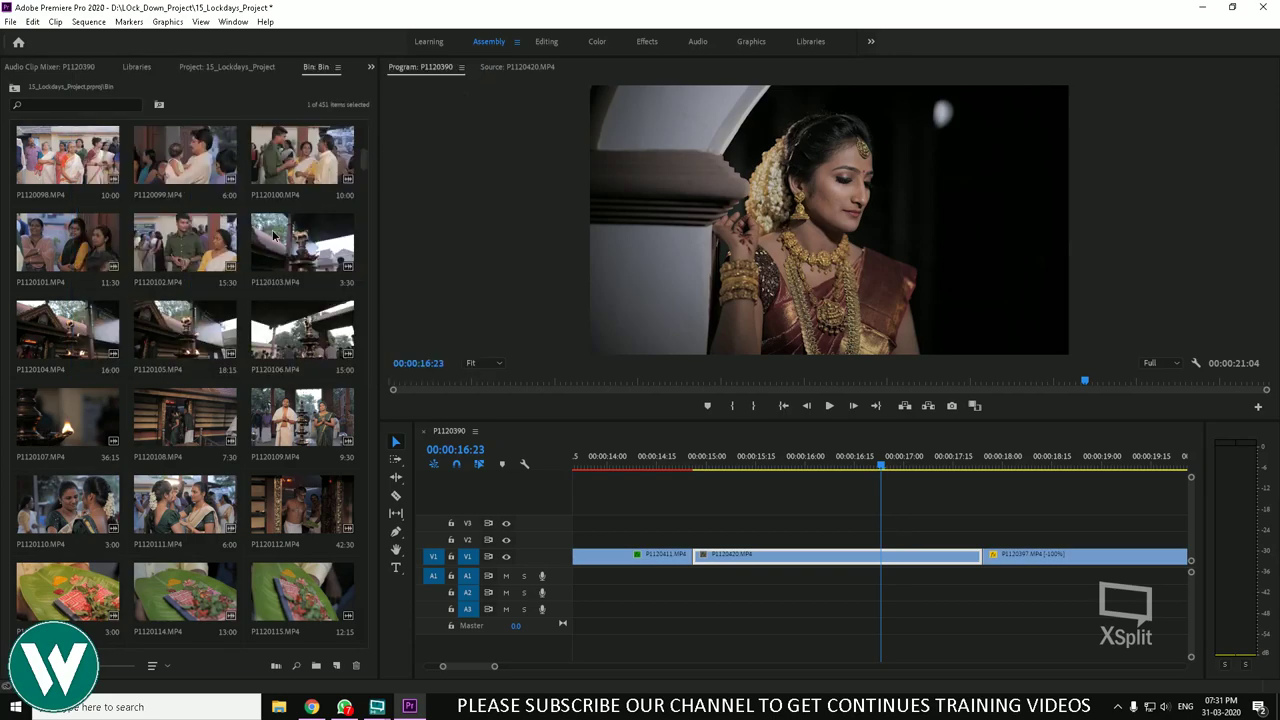
{"action": "left_click", "coordinate": [36, 22]}
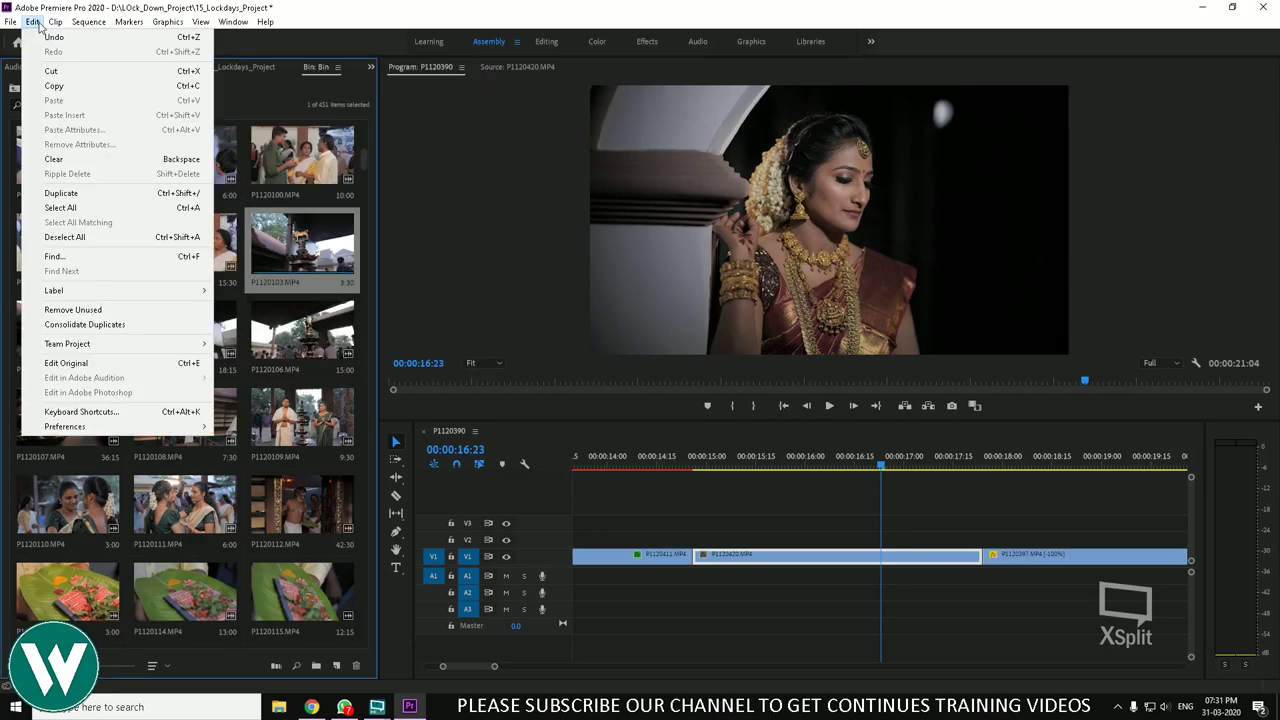
Step: Search the project by Name for the pasted P1120420.MP4, then close Find
{"action": "left_click", "coordinate": [124, 258]}
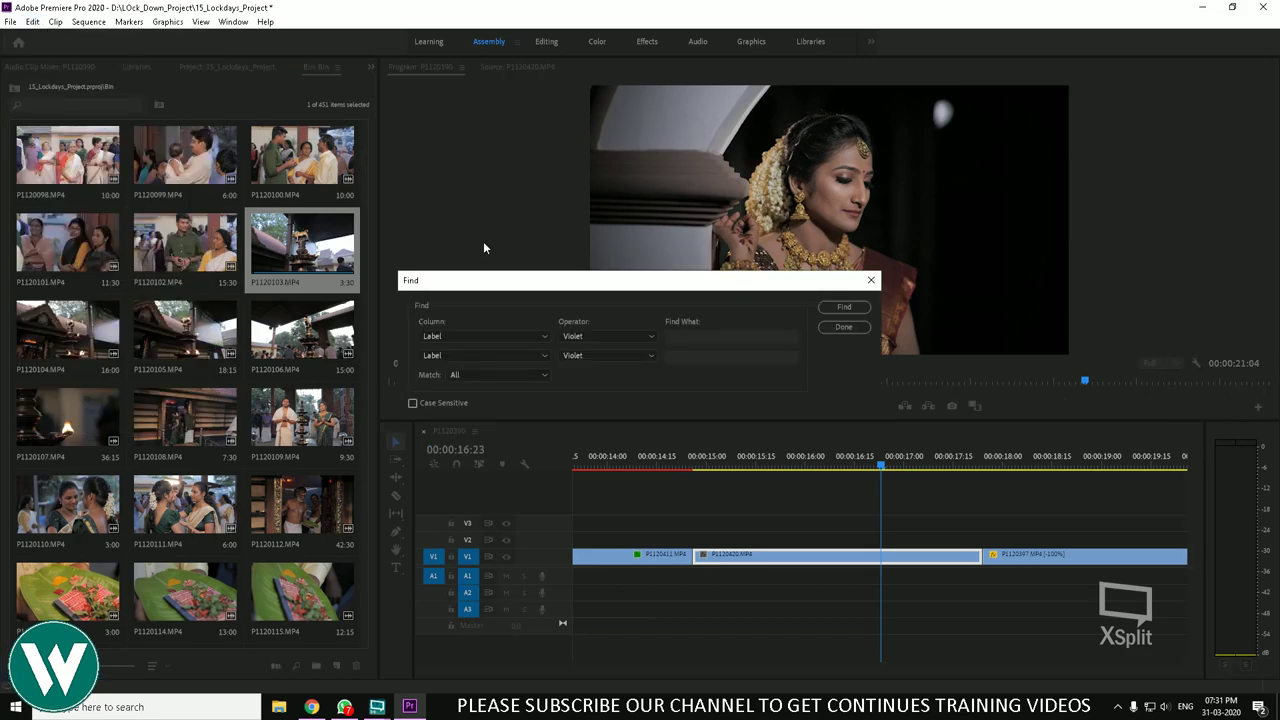
{"action": "left_click", "coordinate": [514, 341]}
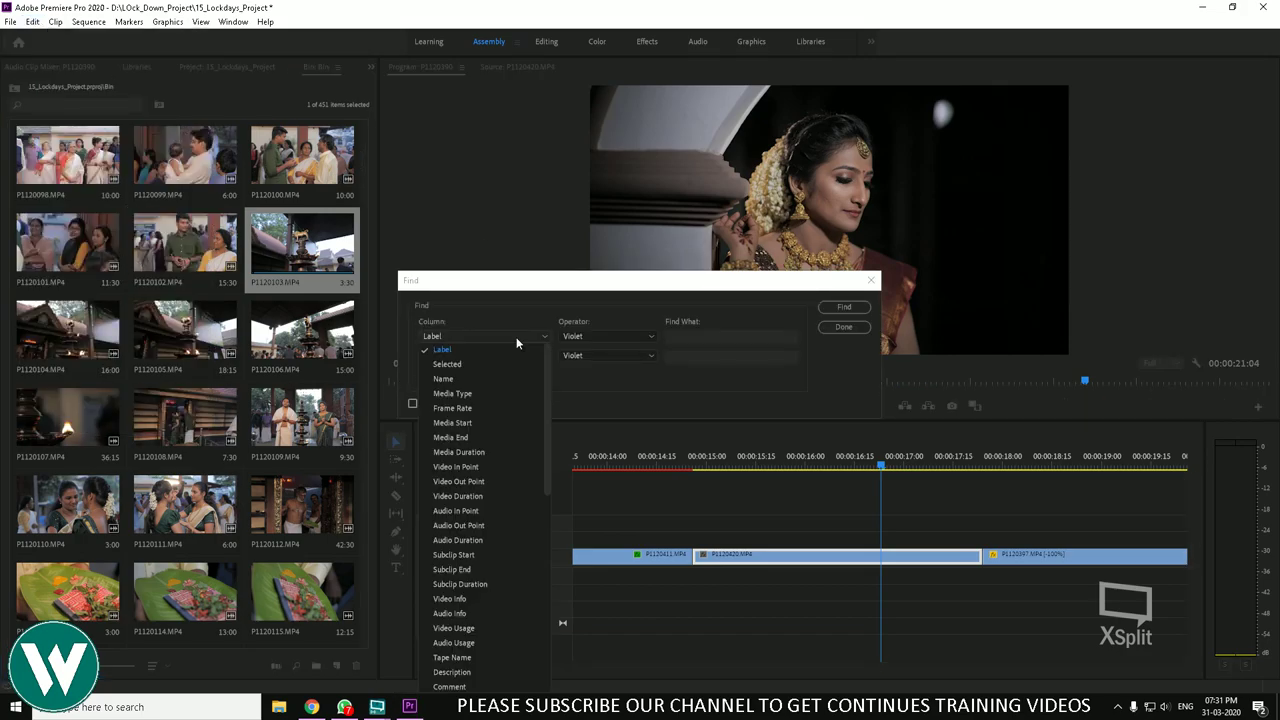
{"action": "left_click", "coordinate": [458, 380]}
{"action": "left_click", "coordinate": [725, 336]}
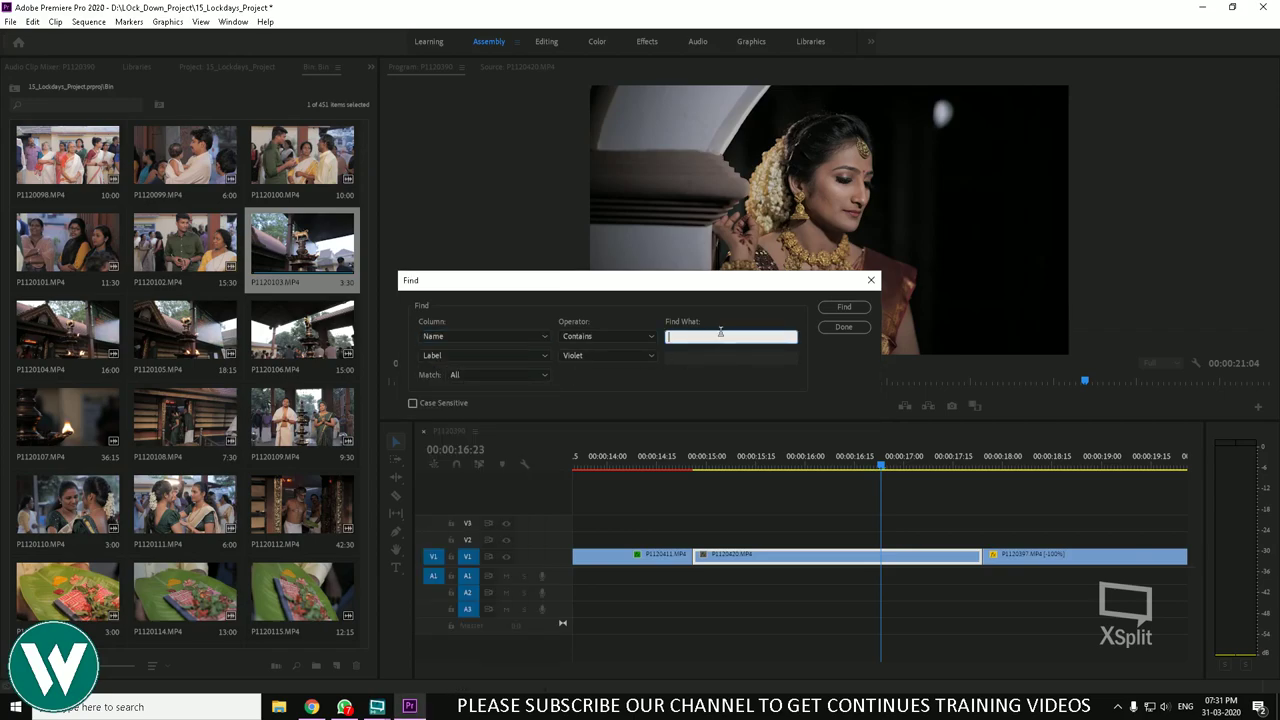
{"action": "right_click", "coordinate": [725, 336]}
{"action": "left_click", "coordinate": [753, 390]}
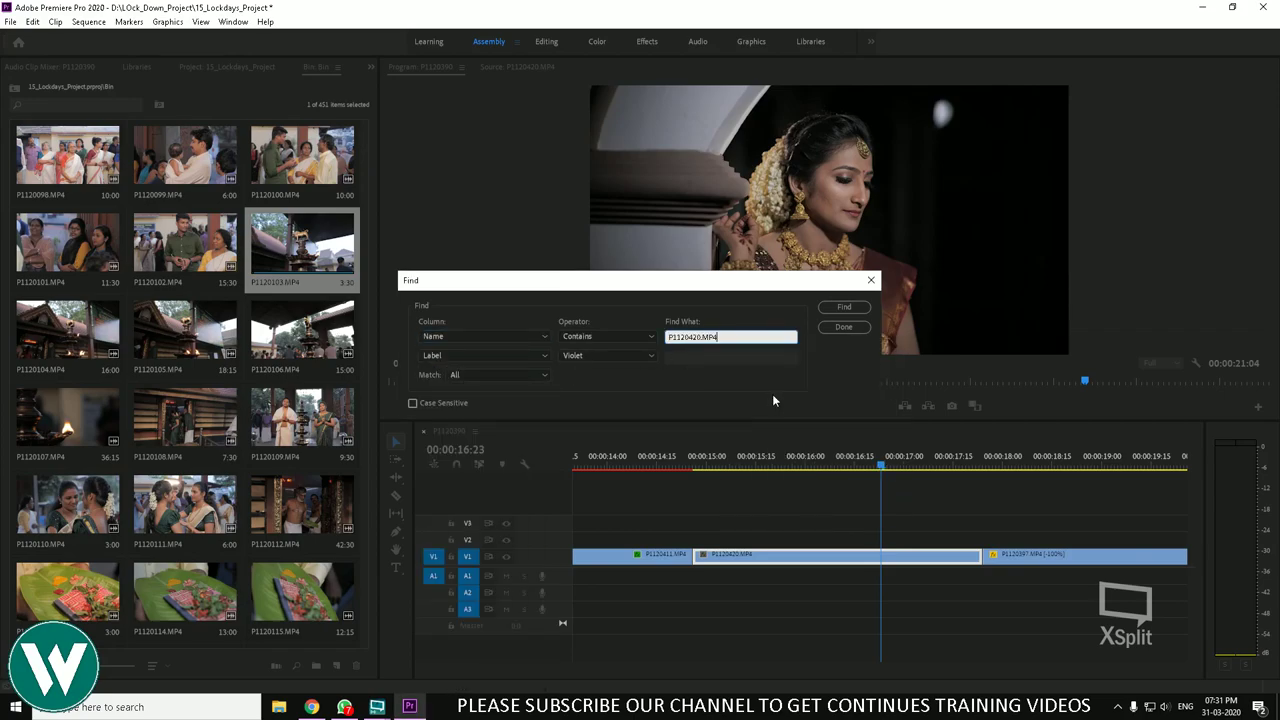
{"action": "left_click", "coordinate": [835, 309]}
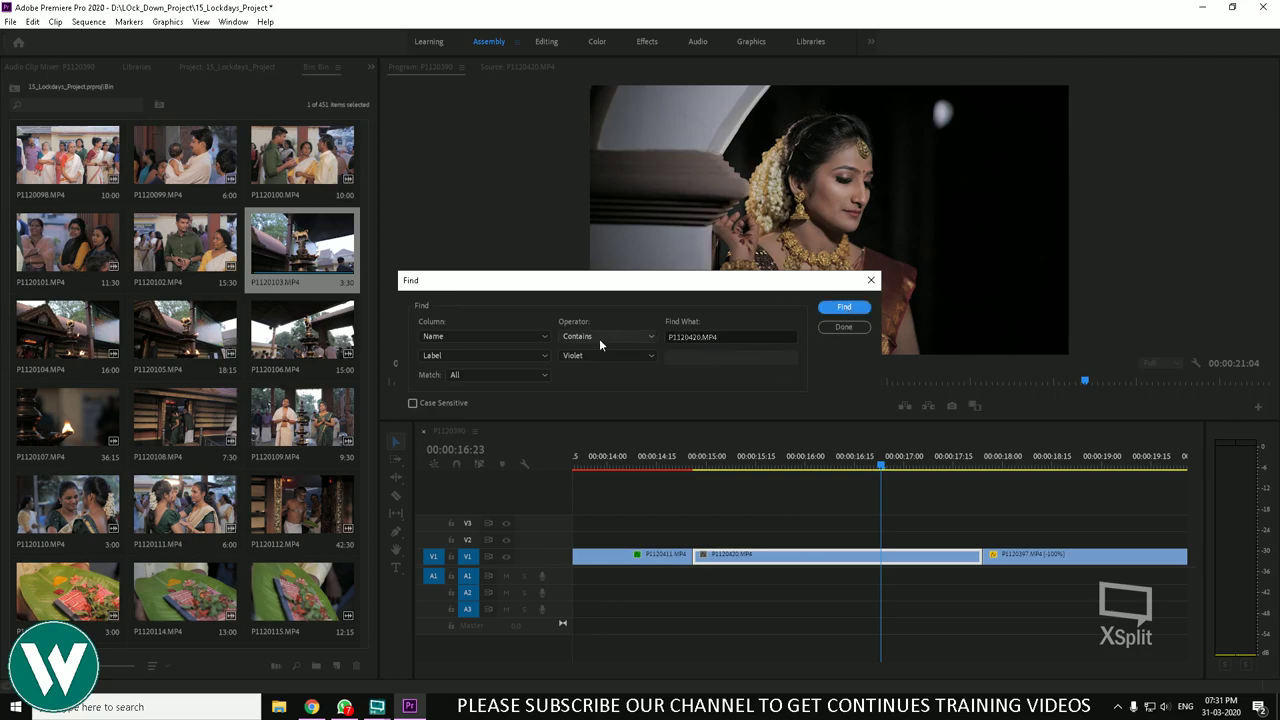
{"action": "left_click", "coordinate": [844, 327]}
Step: Reopen Find and run a Name search with the Matches Exact operator
{"action": "left_click", "coordinate": [33, 21]}
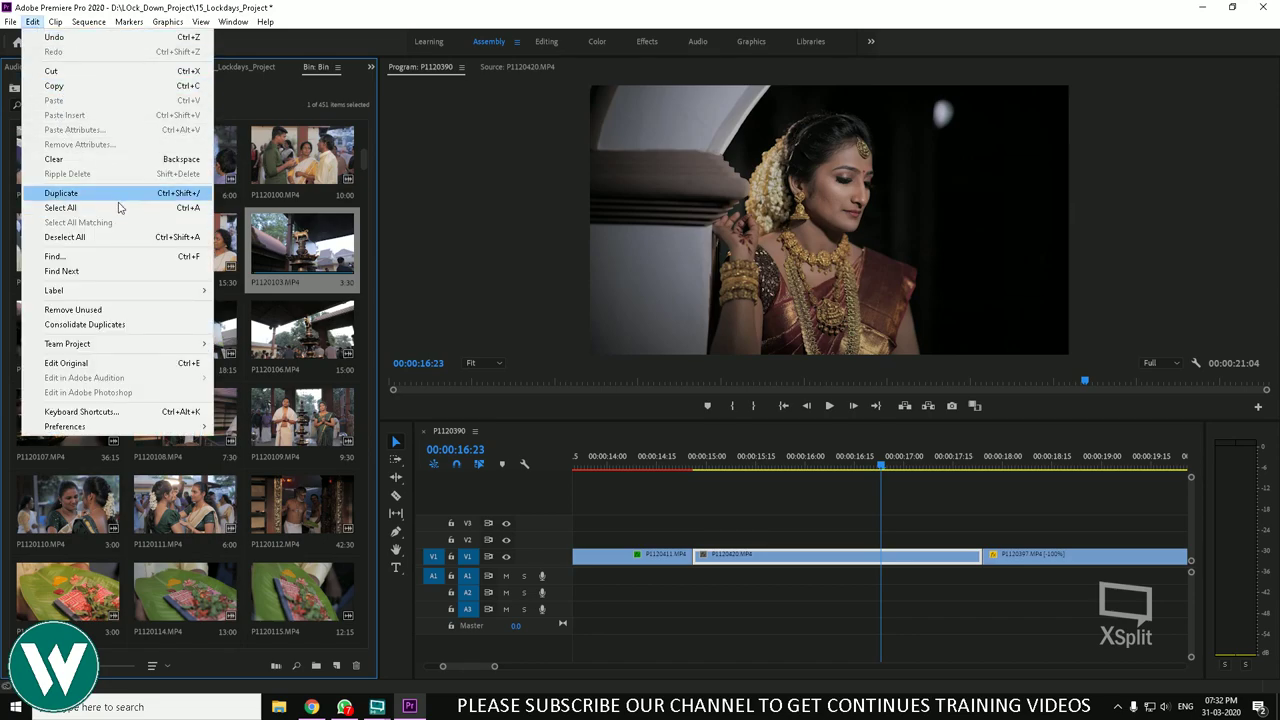
{"action": "left_click", "coordinate": [172, 256]}
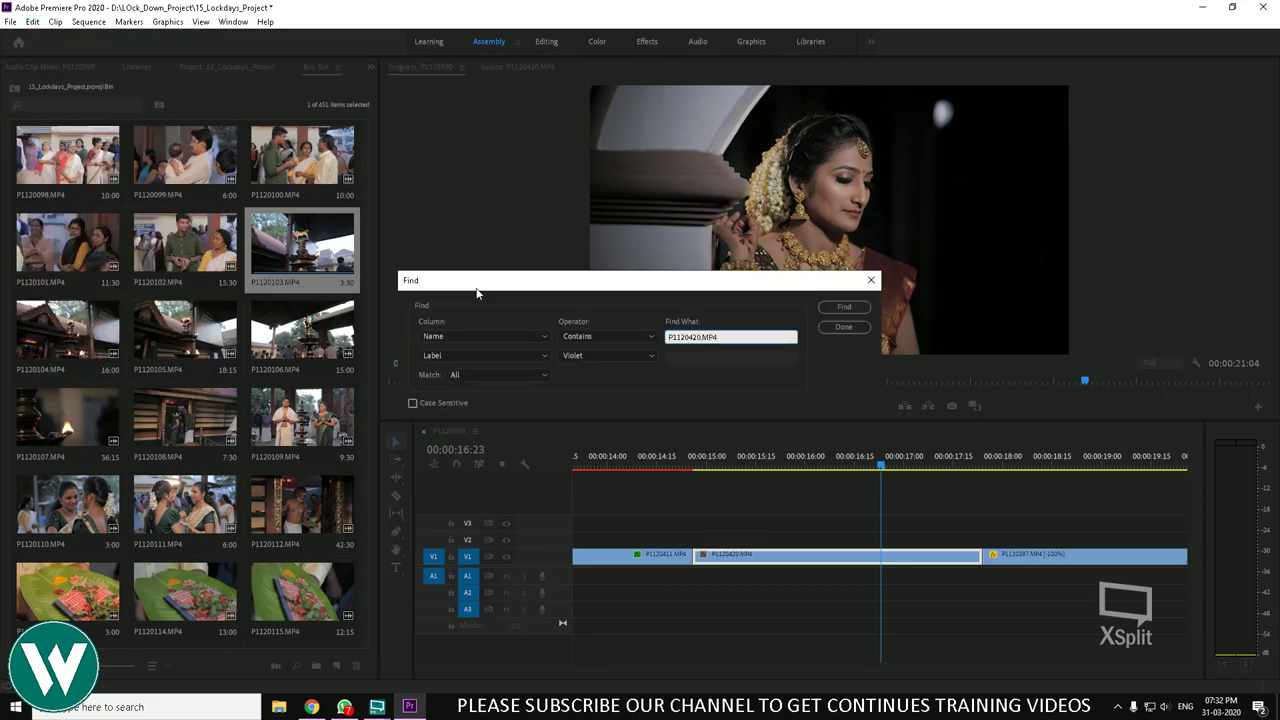
{"action": "left_click", "coordinate": [518, 336]}
{"action": "left_click", "coordinate": [518, 336]}
{"action": "left_click", "coordinate": [518, 336]}
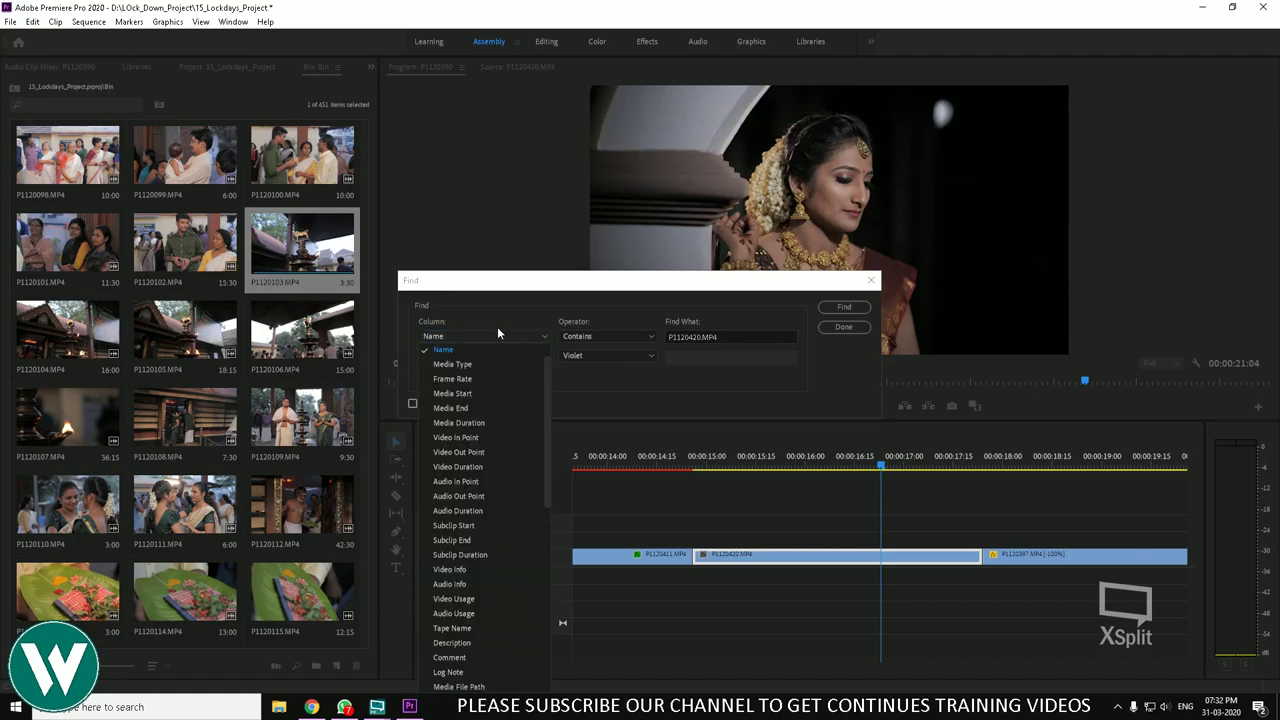
{"action": "scroll", "coordinate": [514, 385], "scroll_direction": "up", "scroll_amount": 1}
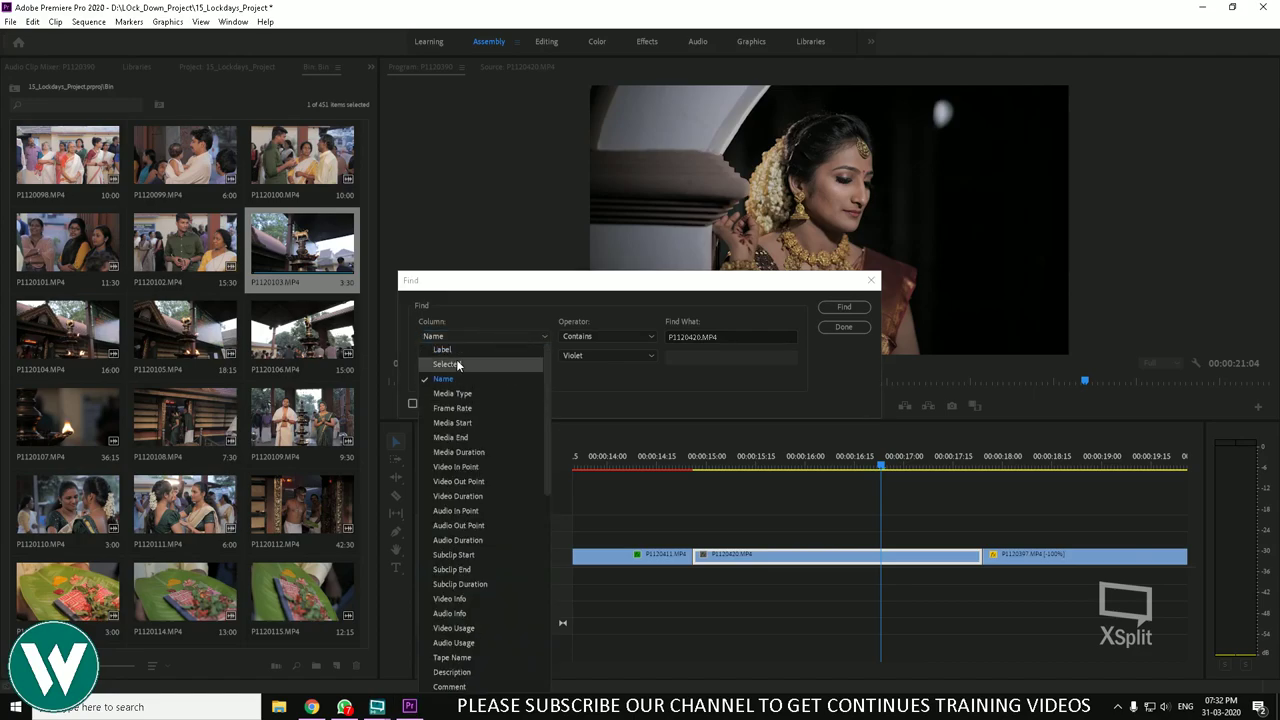
{"action": "left_click", "coordinate": [616, 375]}
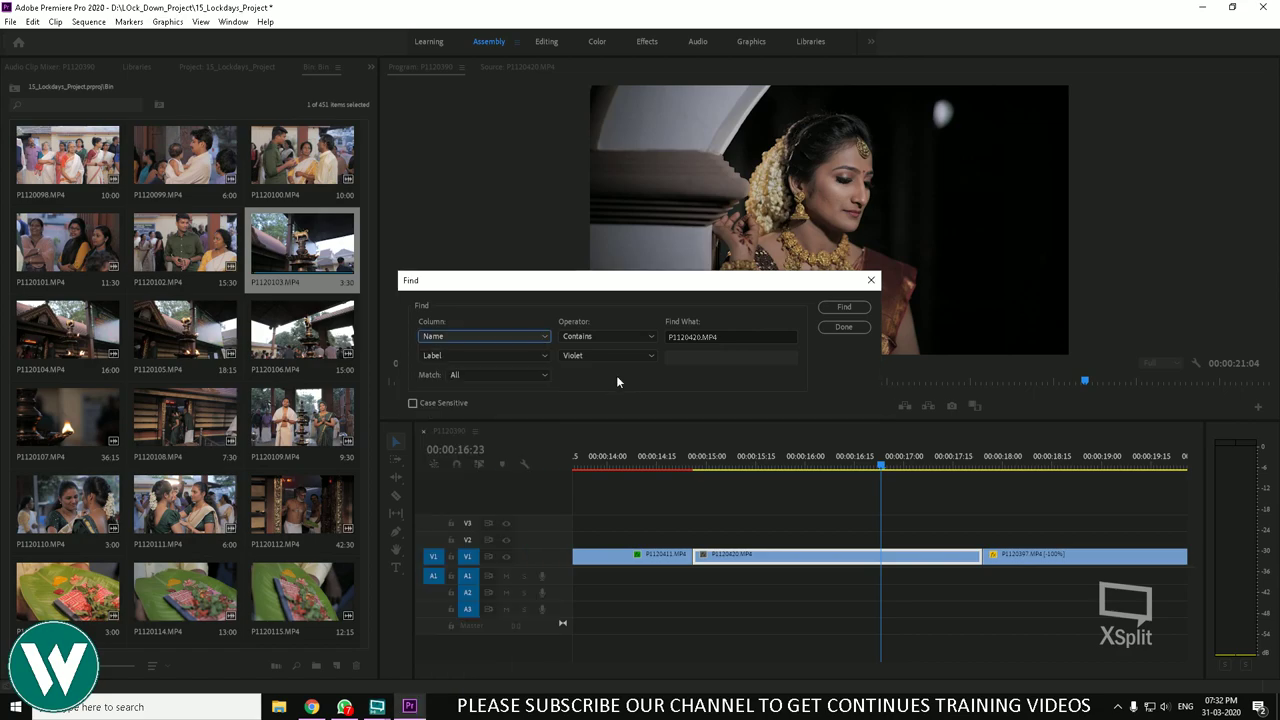
{"action": "left_click", "coordinate": [610, 338]}
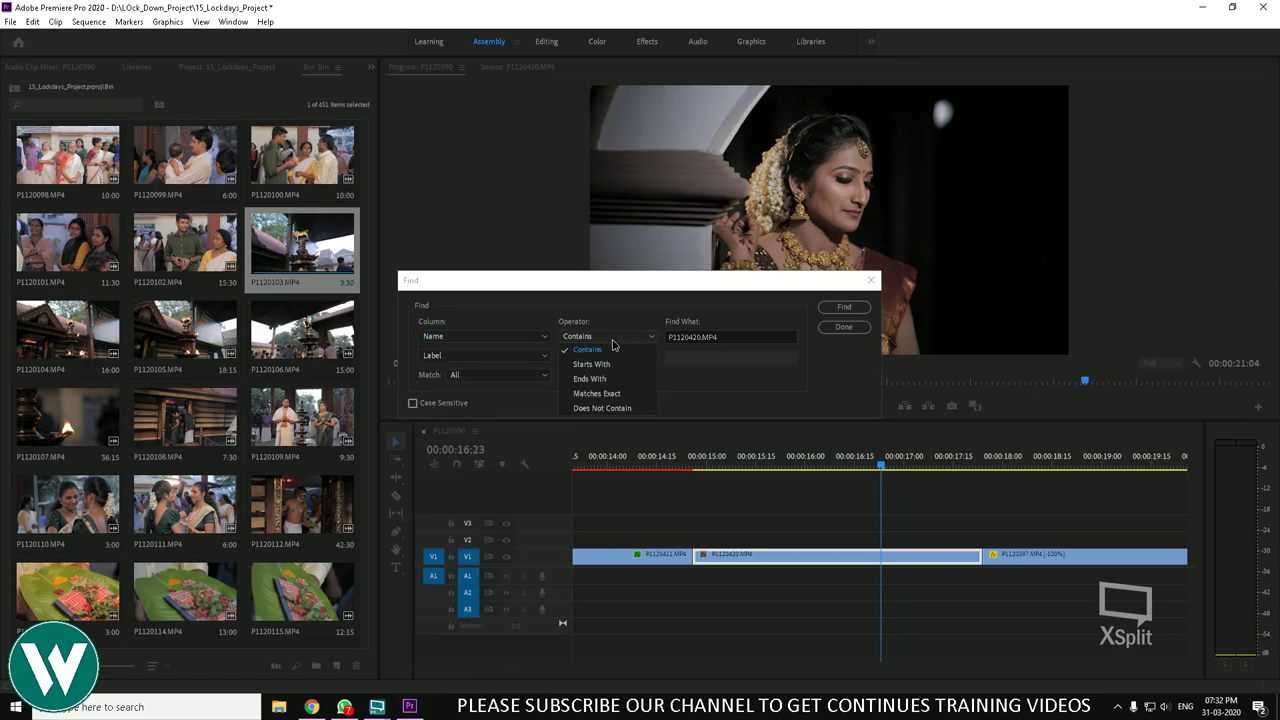
{"action": "left_click", "coordinate": [598, 394]}
{"action": "left_click", "coordinate": [842, 310]}
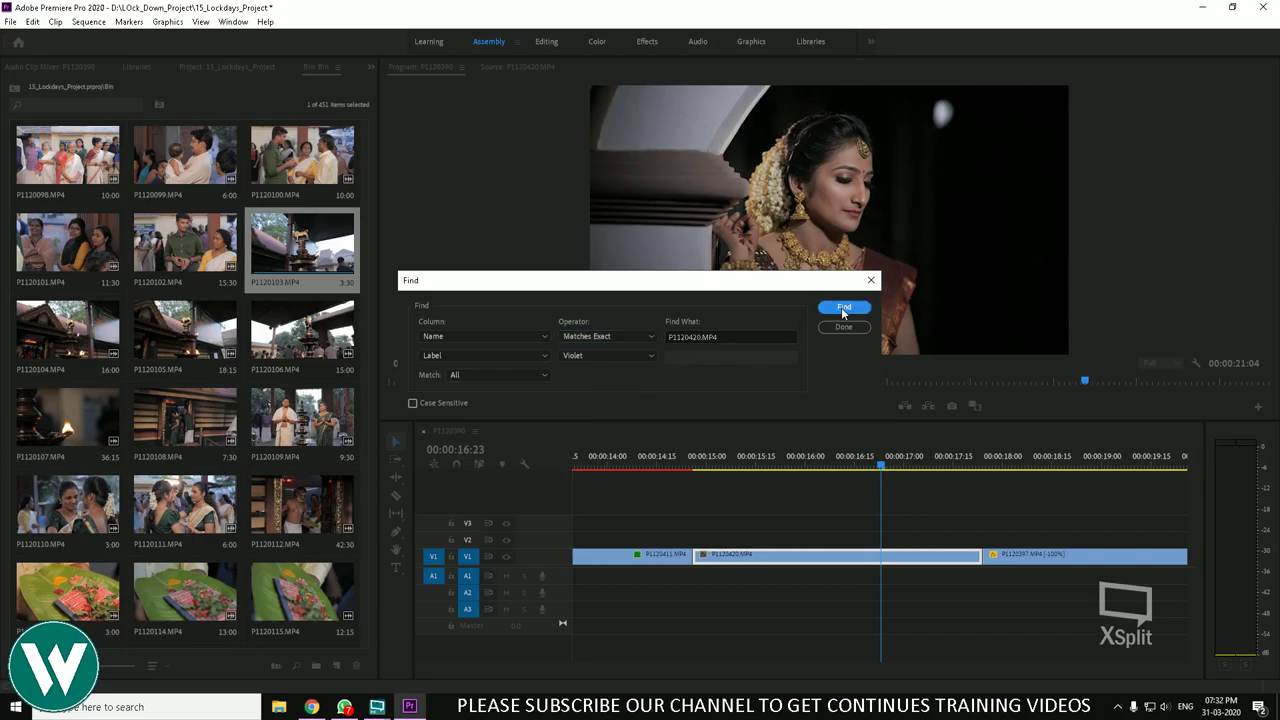
Step: Try searching the Selected column, then the Label column and its colour list
{"action": "left_click", "coordinate": [502, 336]}
{"action": "scroll", "coordinate": [483, 368], "scroll_direction": "up", "scroll_amount": 1}
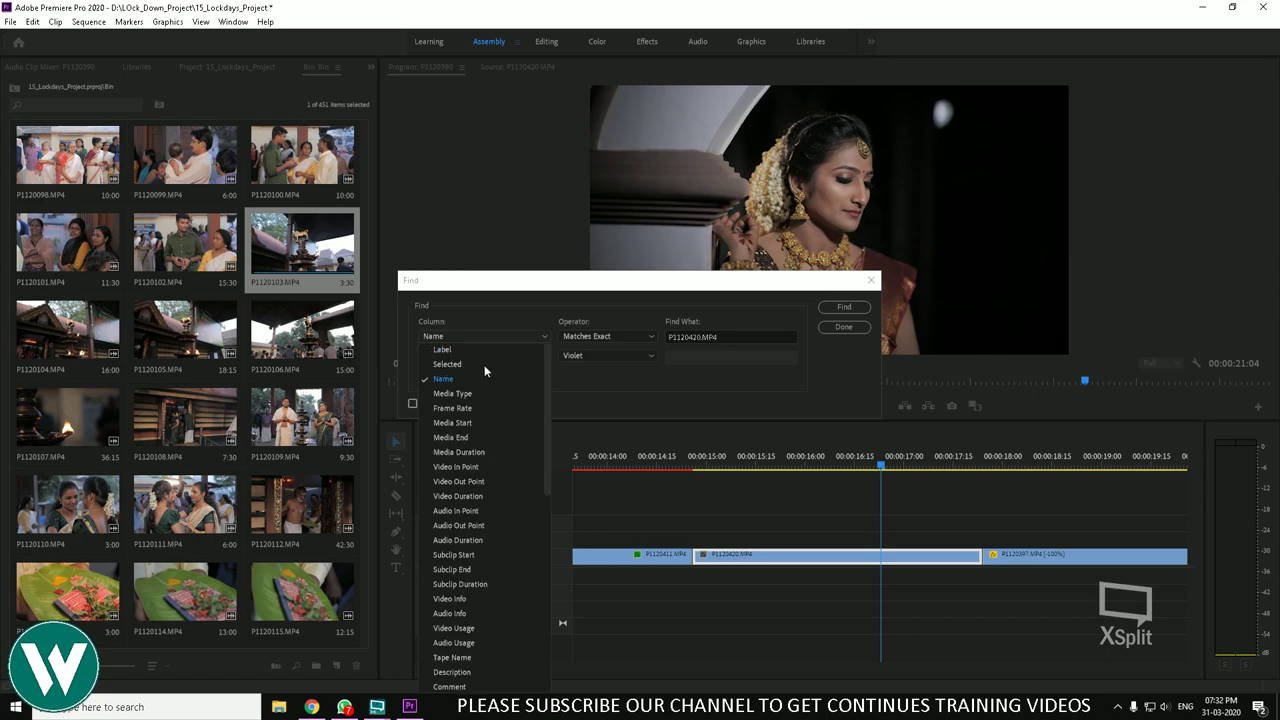
{"action": "left_click", "coordinate": [468, 364]}
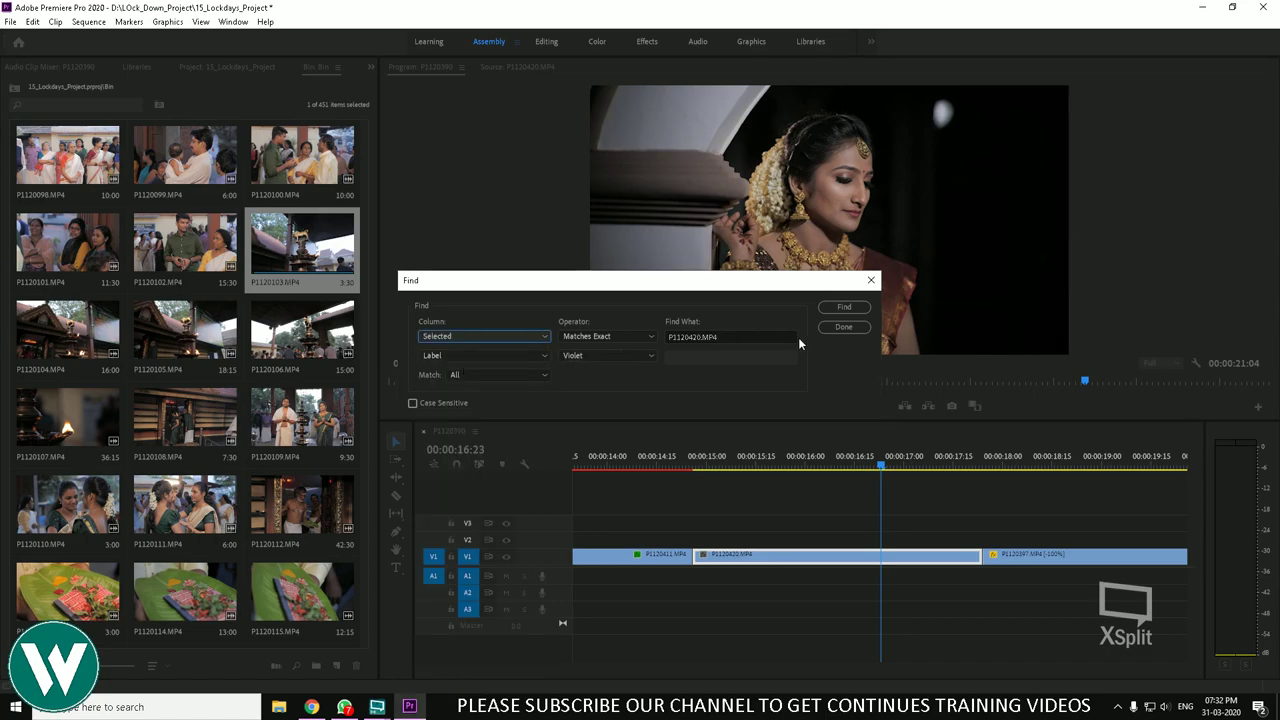
{"action": "left_click", "coordinate": [835, 312]}
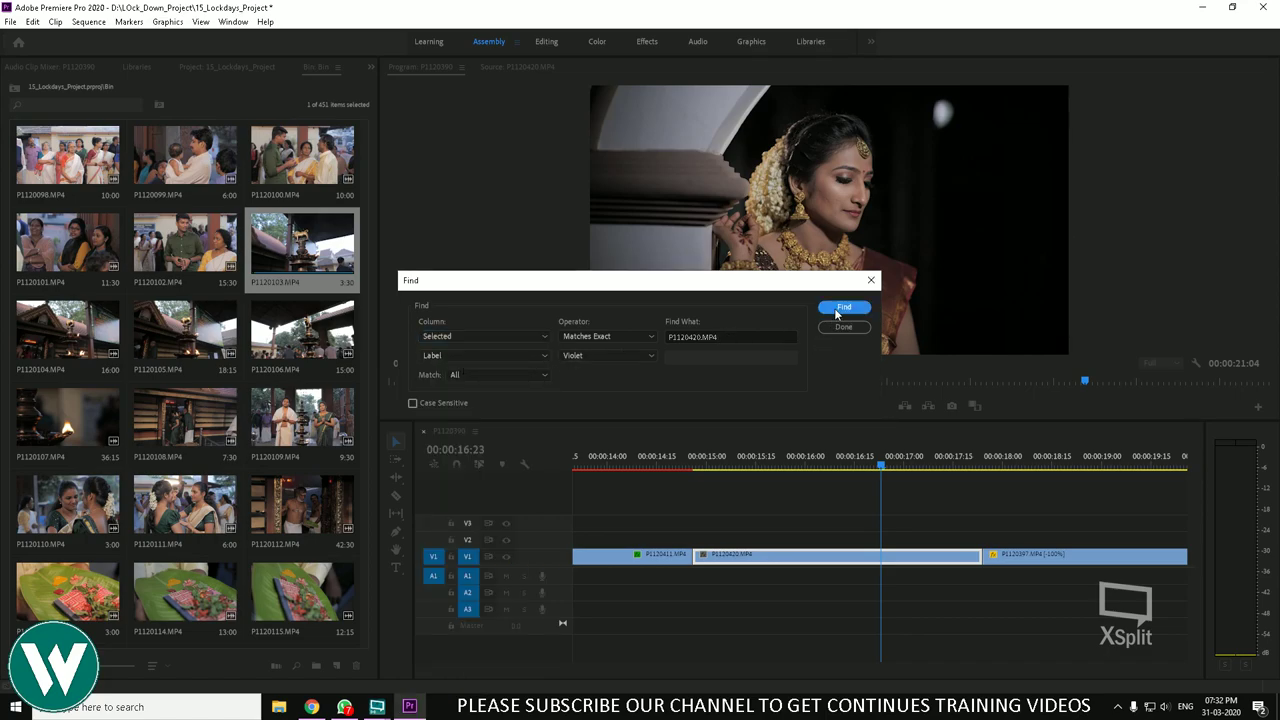
{"action": "left_click", "coordinate": [488, 335]}
{"action": "scroll", "coordinate": [472, 355], "scroll_direction": "up", "scroll_amount": 1}
{"action": "left_click", "coordinate": [460, 352]}
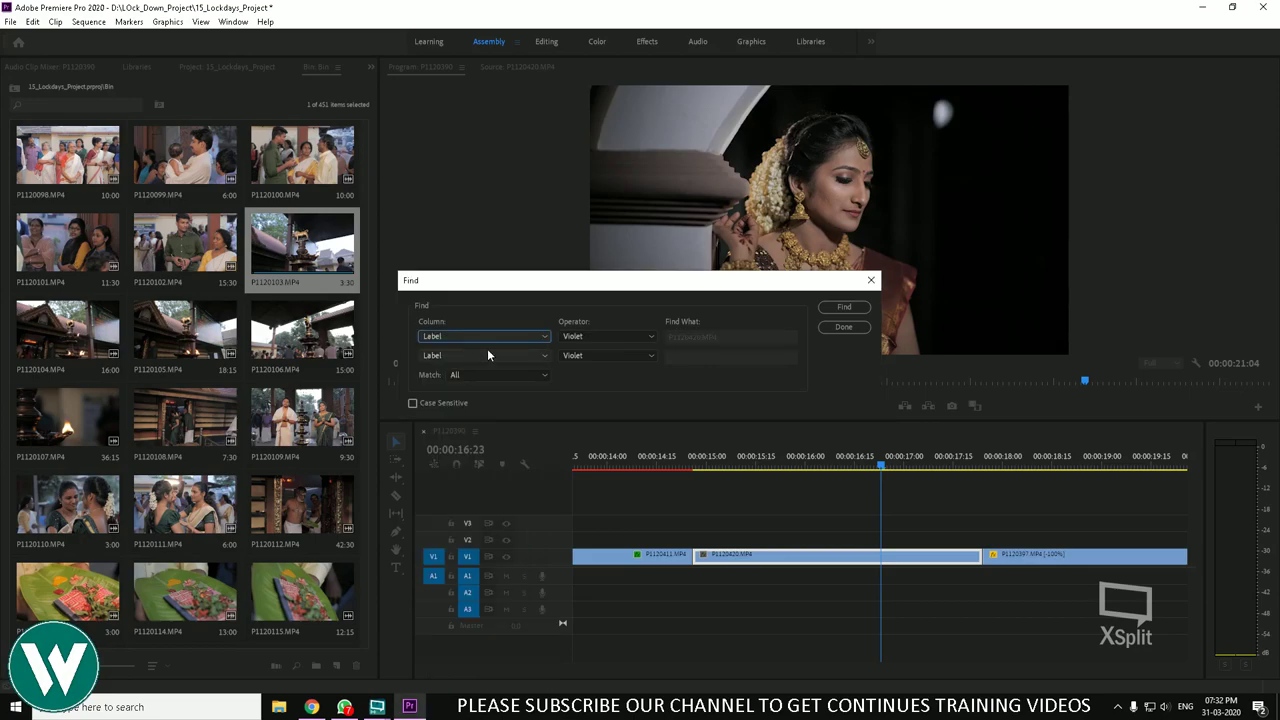
{"action": "left_click", "coordinate": [609, 334]}
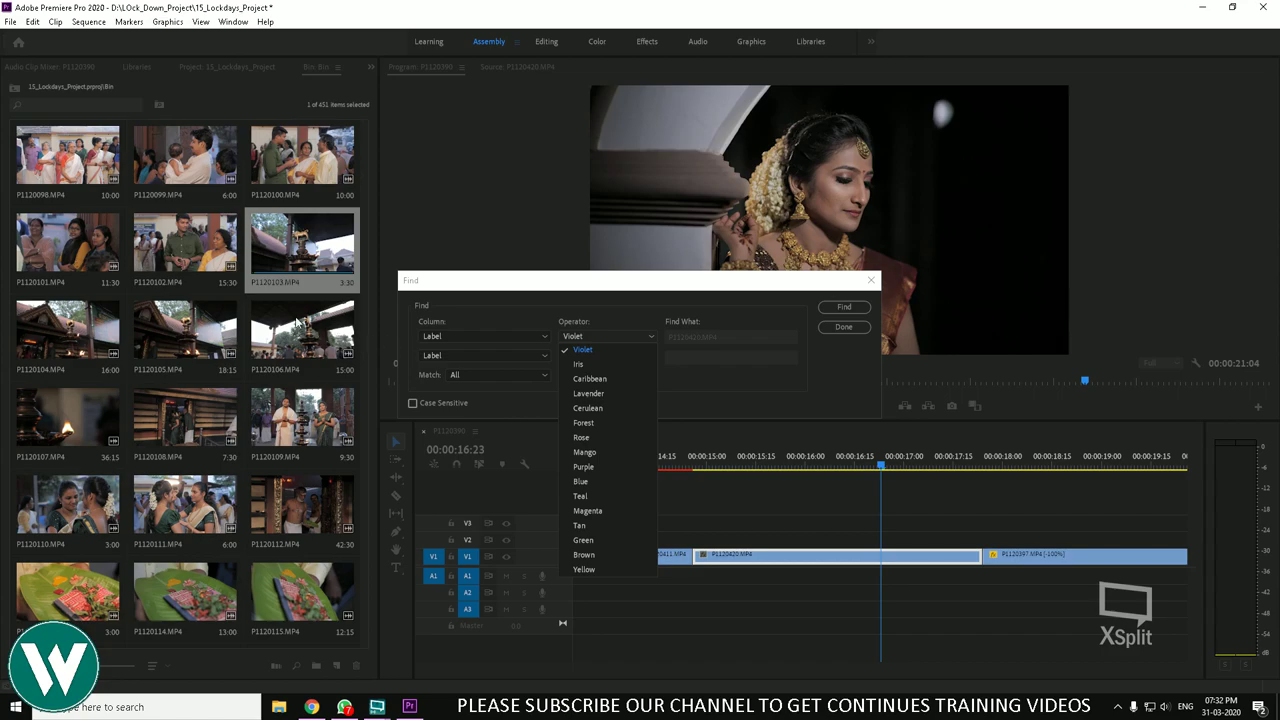
{"action": "left_click", "coordinate": [602, 292]}
Step: Search Name with Matches Exact for P1120420, then close the Find dialog
{"action": "left_click", "coordinate": [510, 338]}
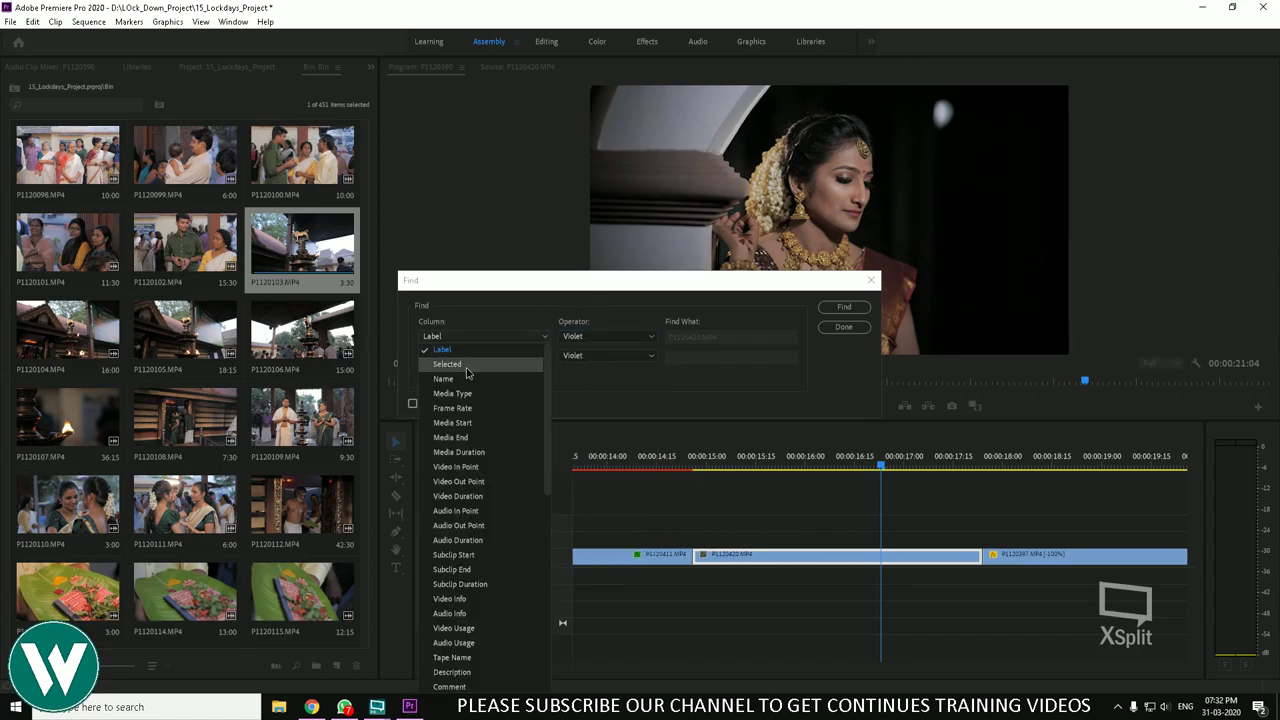
{"action": "left_click", "coordinate": [466, 366]}
{"action": "left_click", "coordinate": [490, 338]}
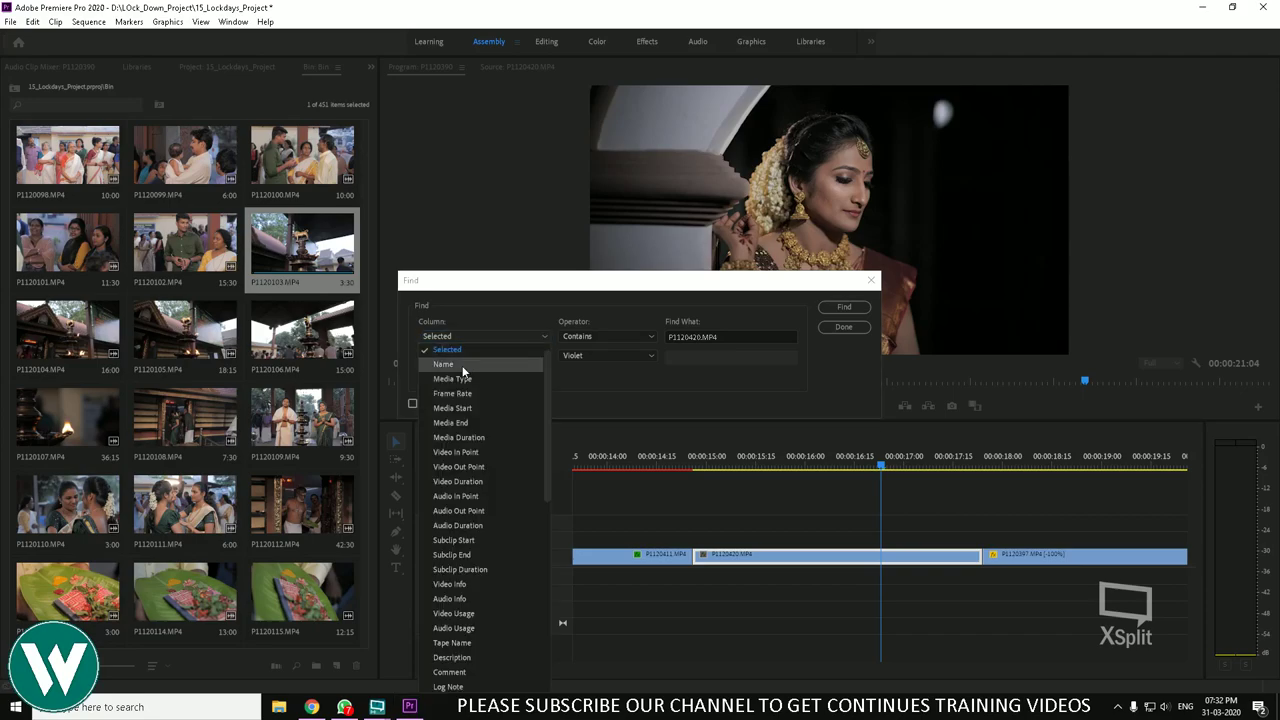
{"action": "left_click", "coordinate": [460, 366]}
{"action": "left_click", "coordinate": [590, 338]}
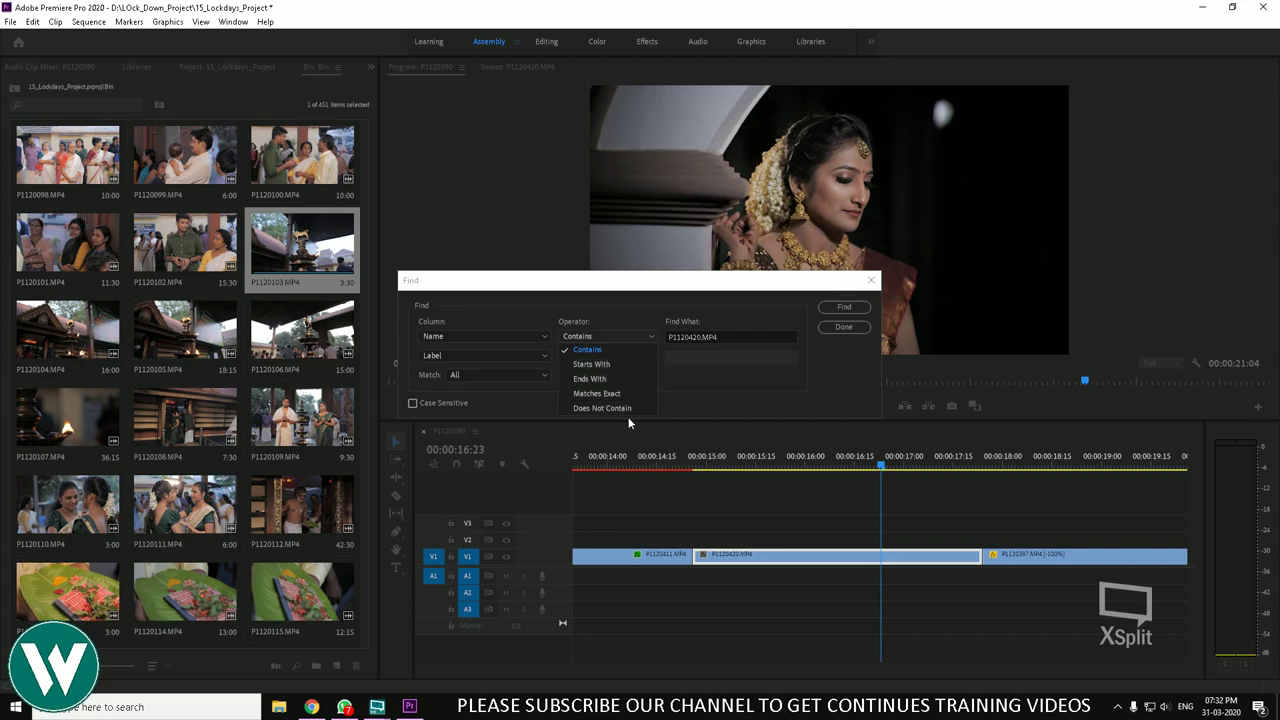
{"action": "left_click", "coordinate": [614, 393]}
{"action": "left_click", "coordinate": [745, 336]}
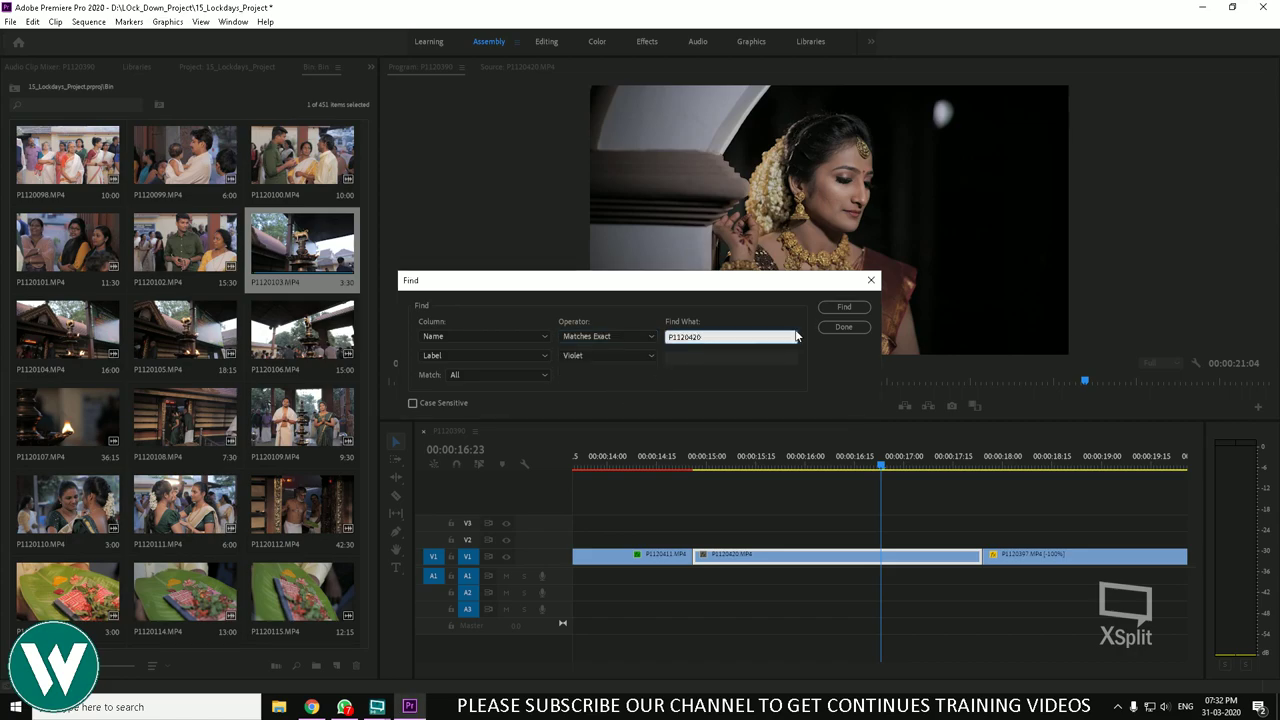
{"action": "type", "text": "P1120420"}
{"action": "left_click", "coordinate": [850, 310]}
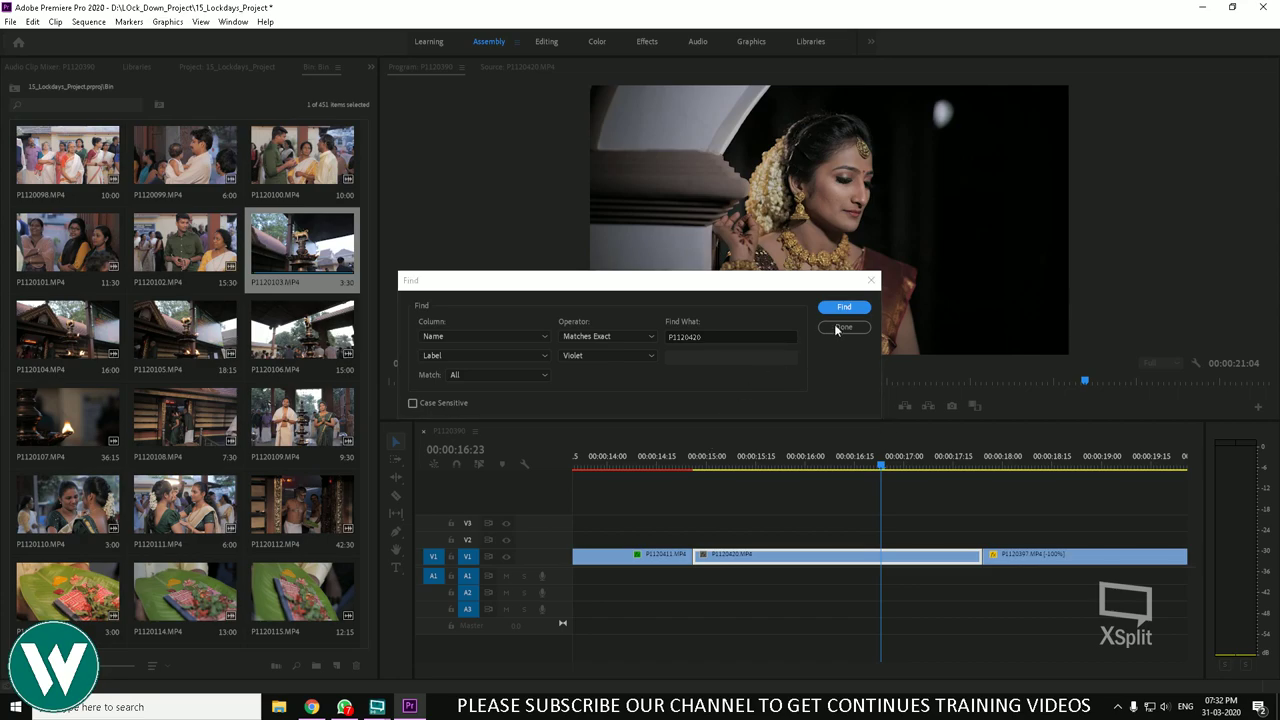
{"action": "left_click", "coordinate": [868, 285]}
Step: Zoom out and Find P1120420 in the sequence, landing the playhead at 00:00:14:26
{"action": "left_click", "coordinate": [836, 456]}
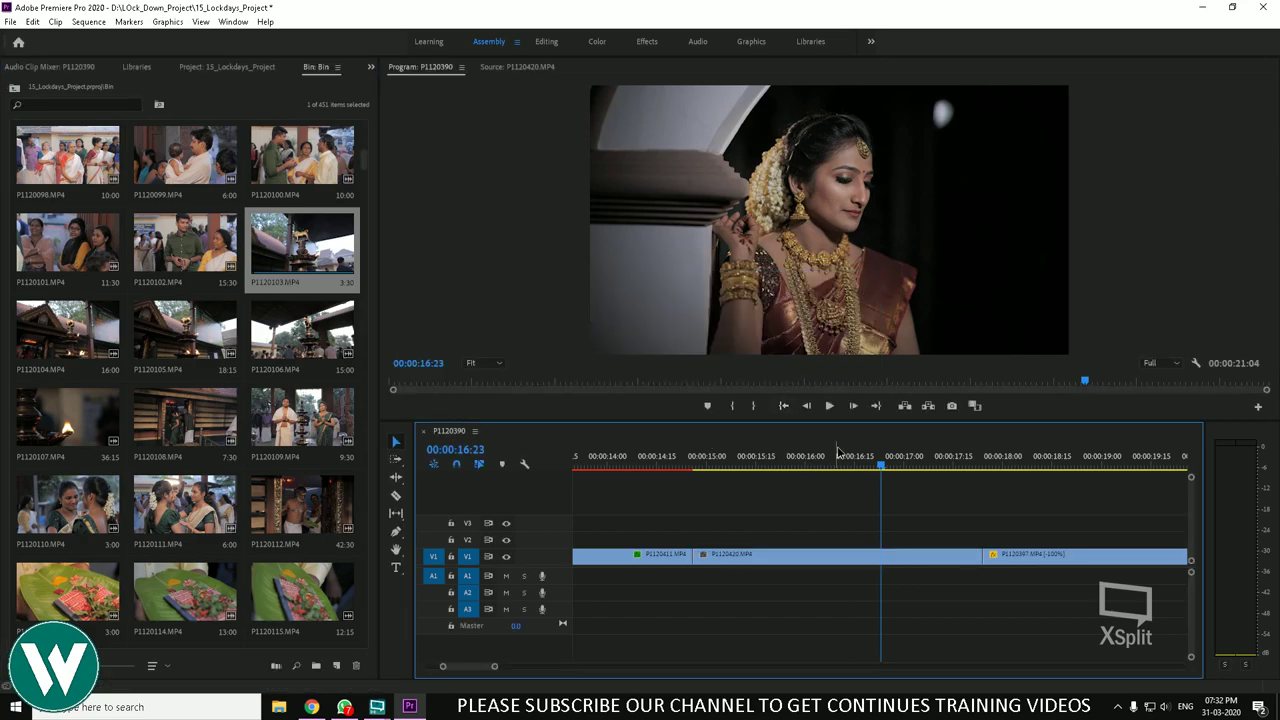
{"action": "key", "text": "minus"}
{"action": "key", "text": "minus"}
{"action": "key", "text": "minus"}
{"action": "key", "text": "minus"}
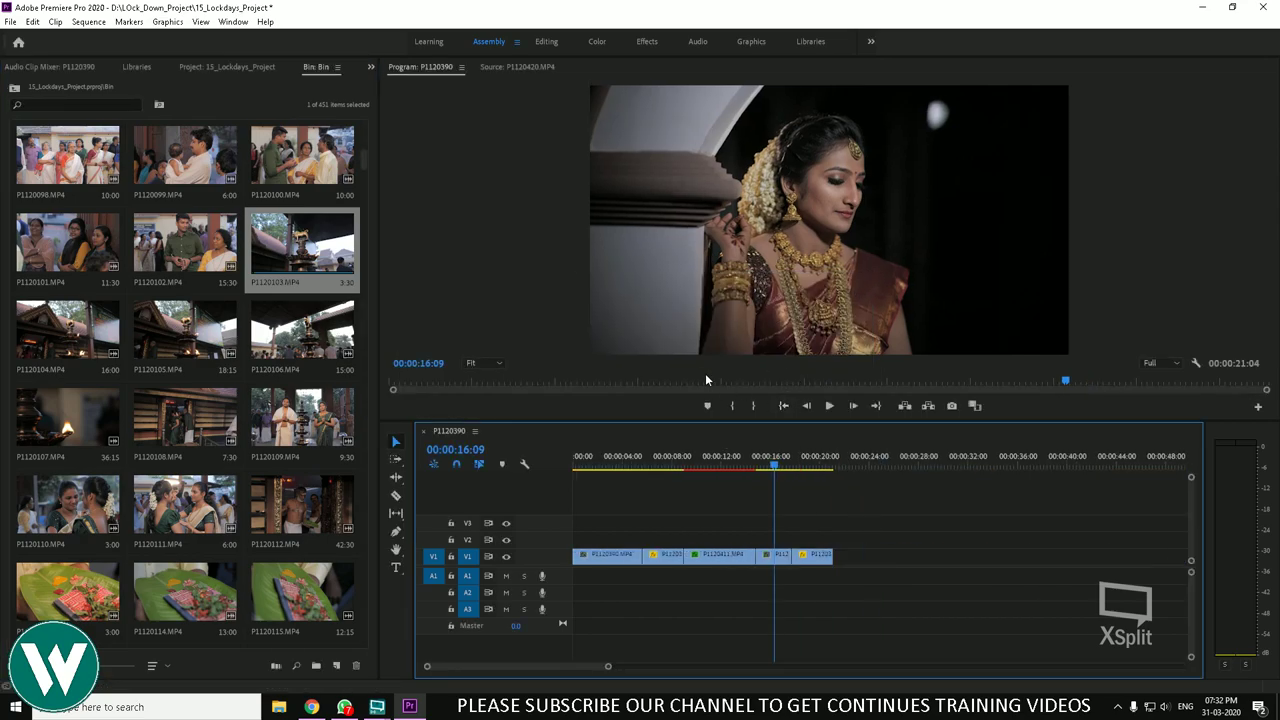
{"action": "left_click", "coordinate": [33, 21]}
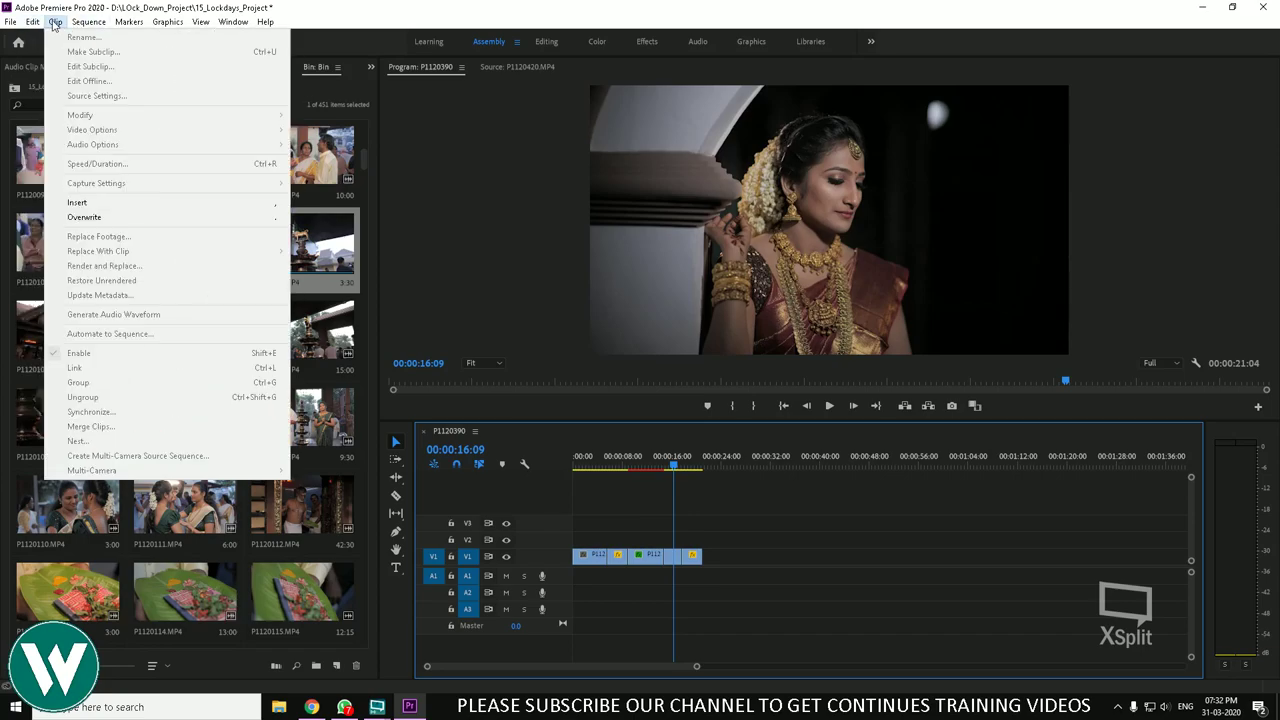
{"action": "left_click", "coordinate": [72, 257]}
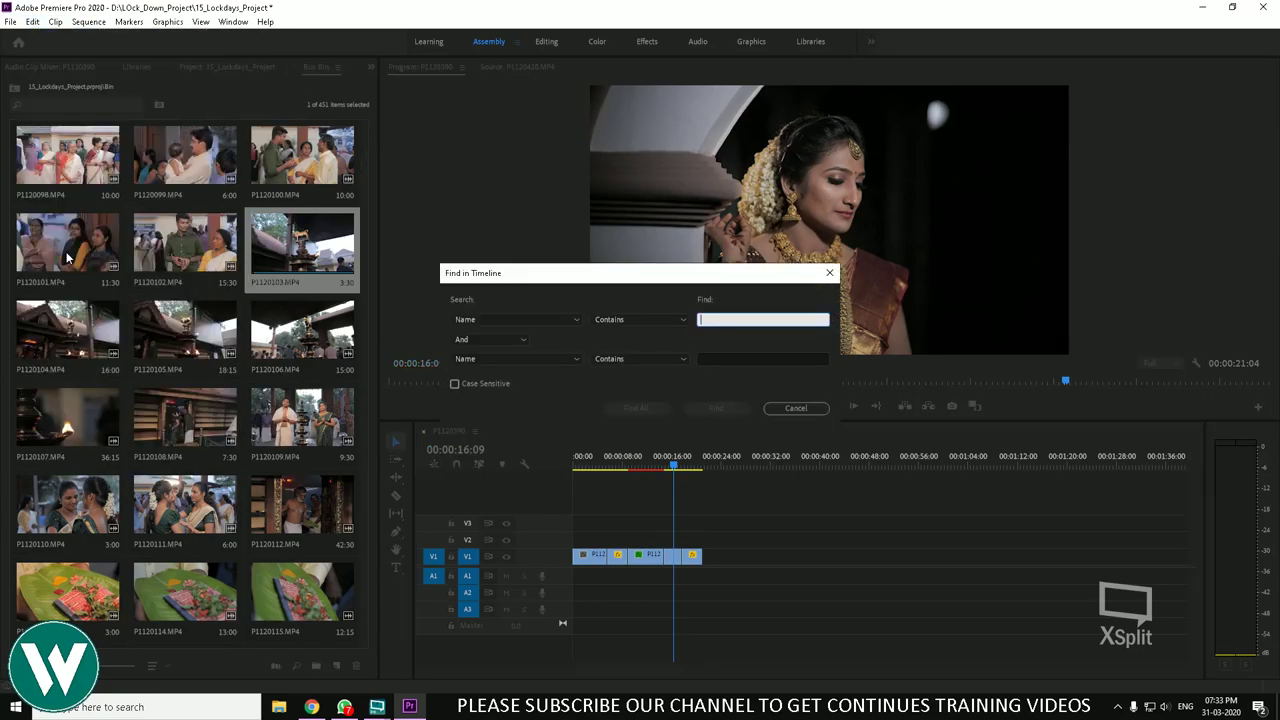
{"action": "right_click", "coordinate": [738, 315]}
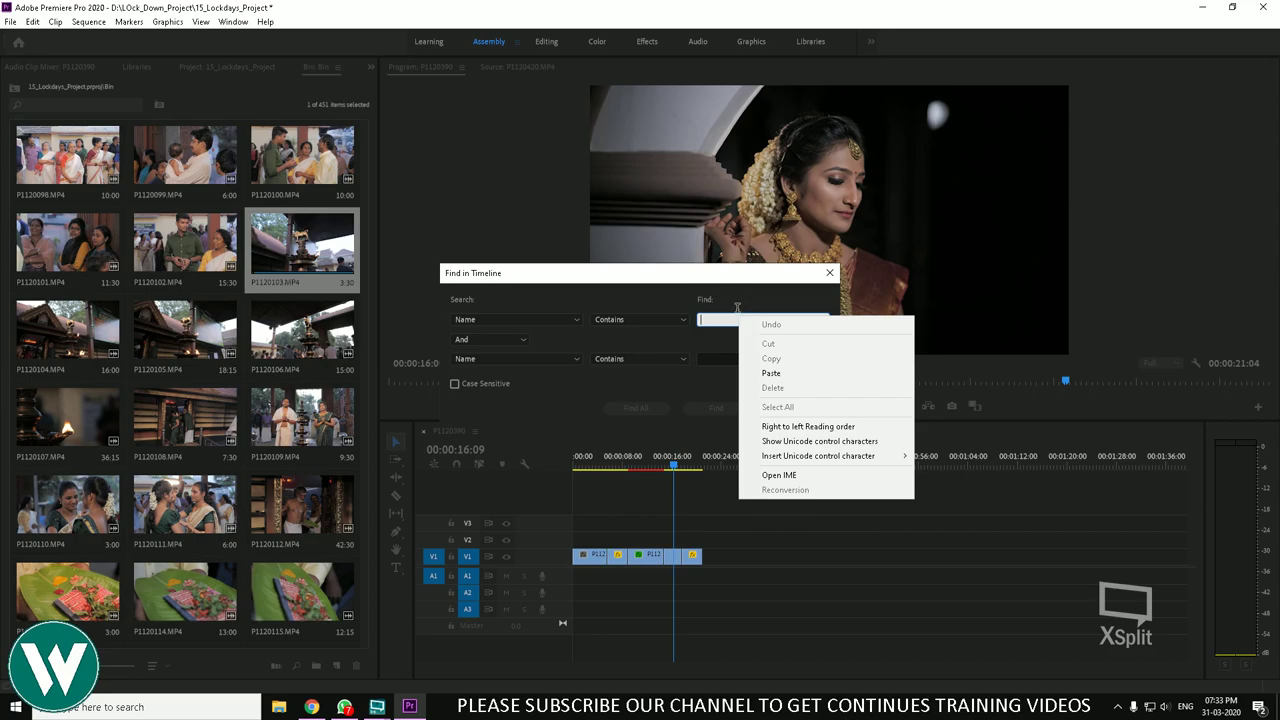
{"action": "left_click", "coordinate": [770, 373]}
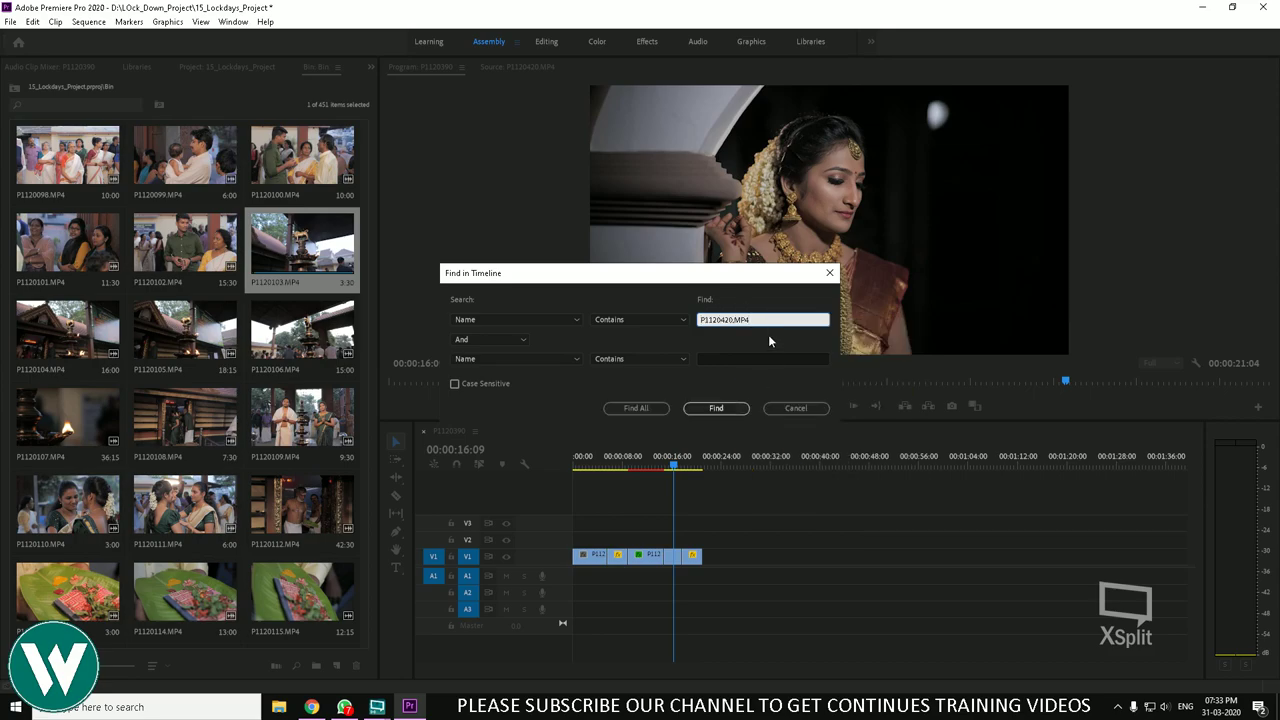
{"action": "key", "text": "BackSpace"}
{"action": "key", "text": "BackSpace"}
{"action": "key", "text": "BackSpace"}
{"action": "key", "text": "BackSpace"}
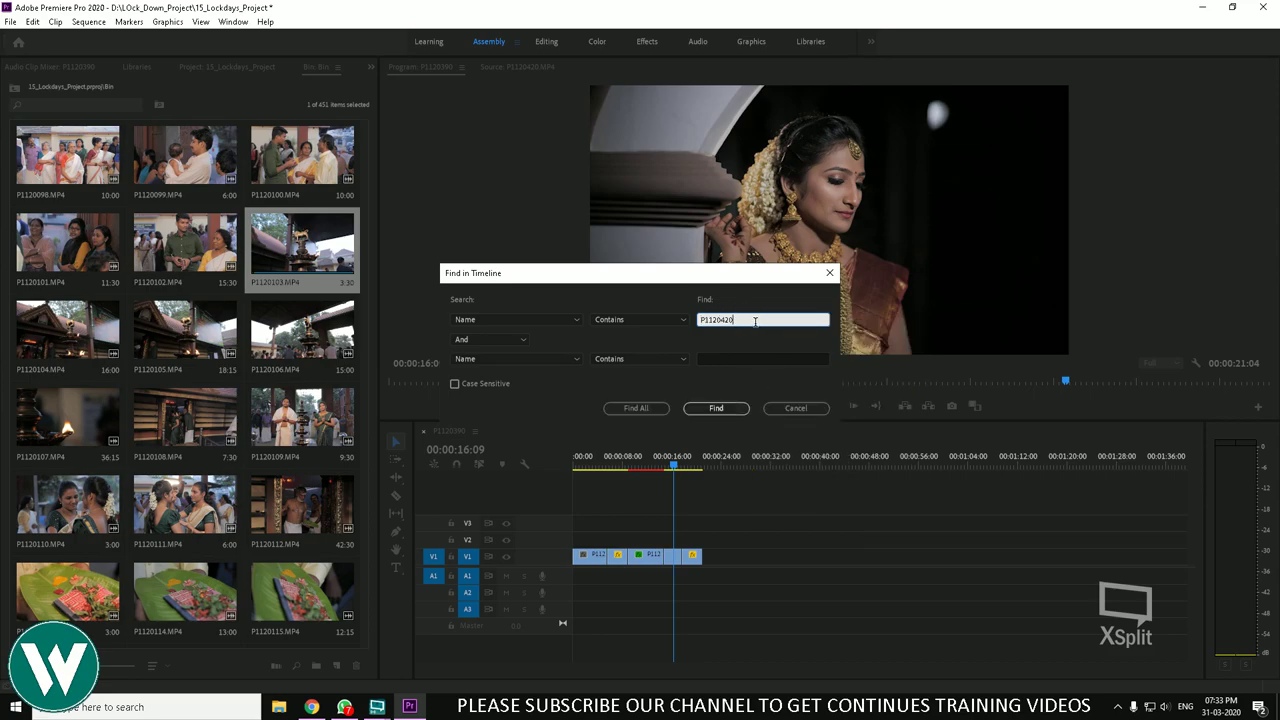
{"action": "left_click", "coordinate": [690, 412]}
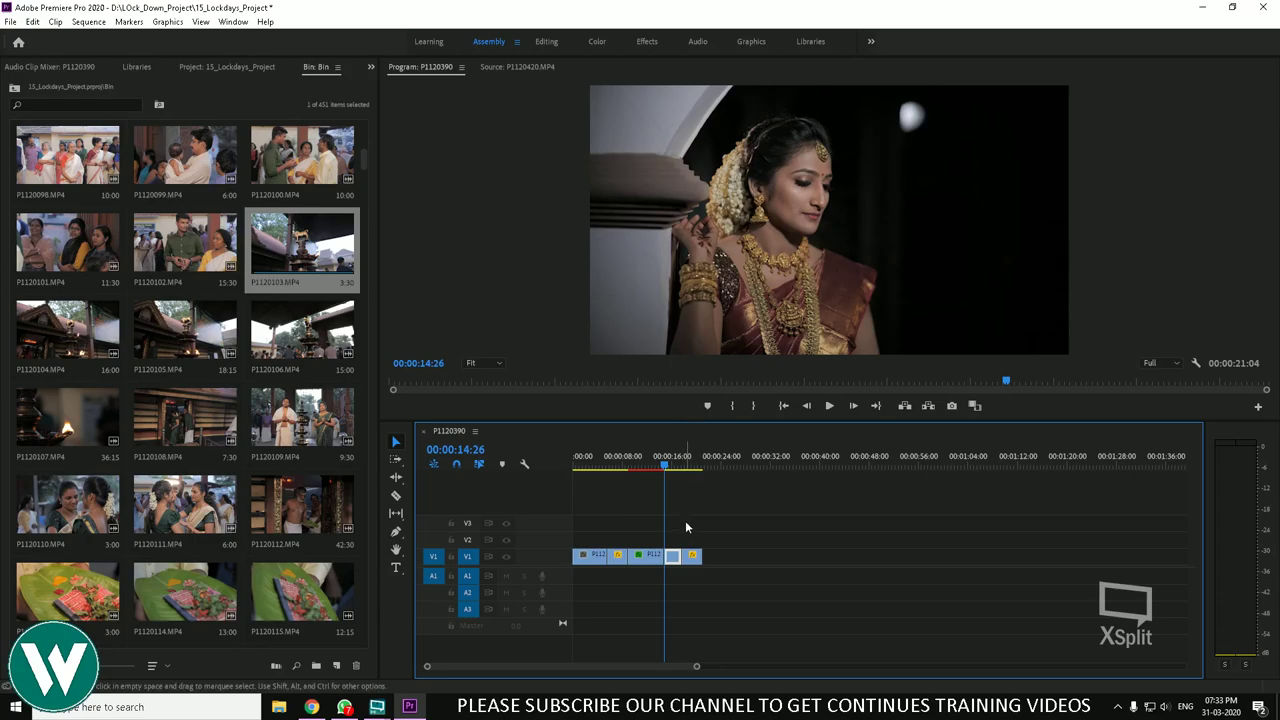
{"action": "left_click", "coordinate": [244, 326]}
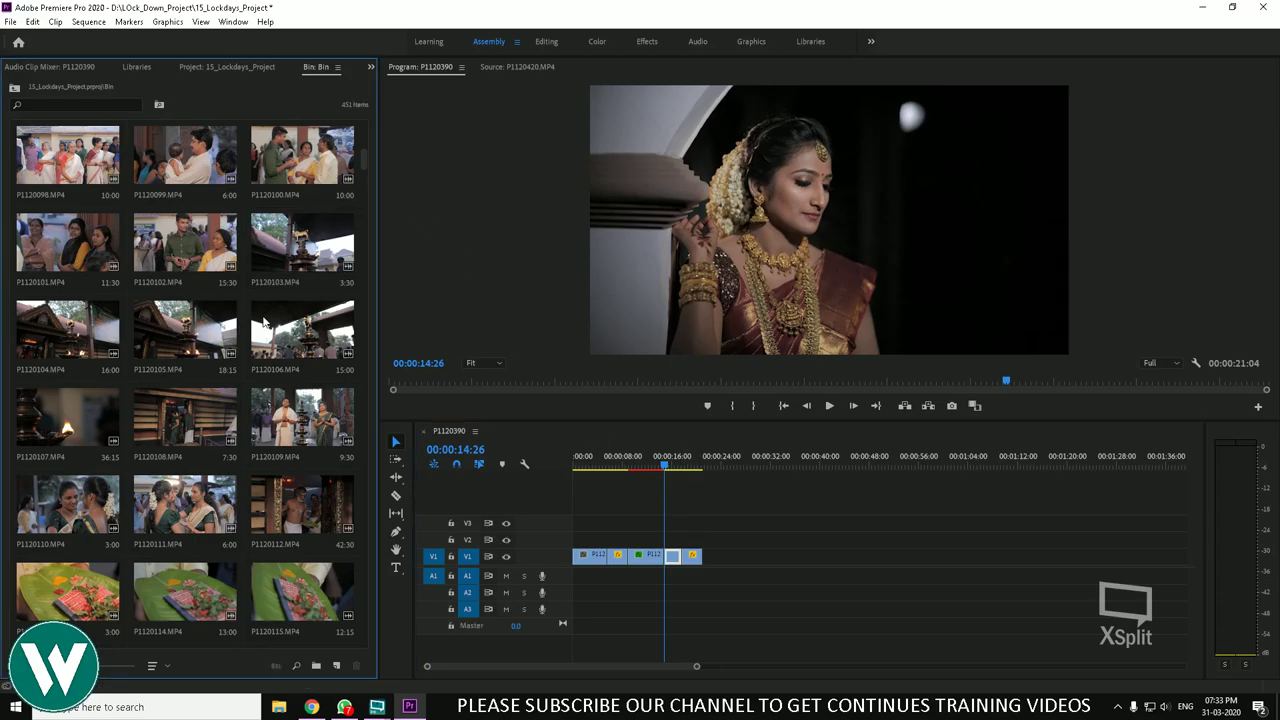
Step: Run Find for P1120420 with the bin focused, then drag the playhead back to 00:00:14:11
{"action": "left_click", "coordinate": [36, 22]}
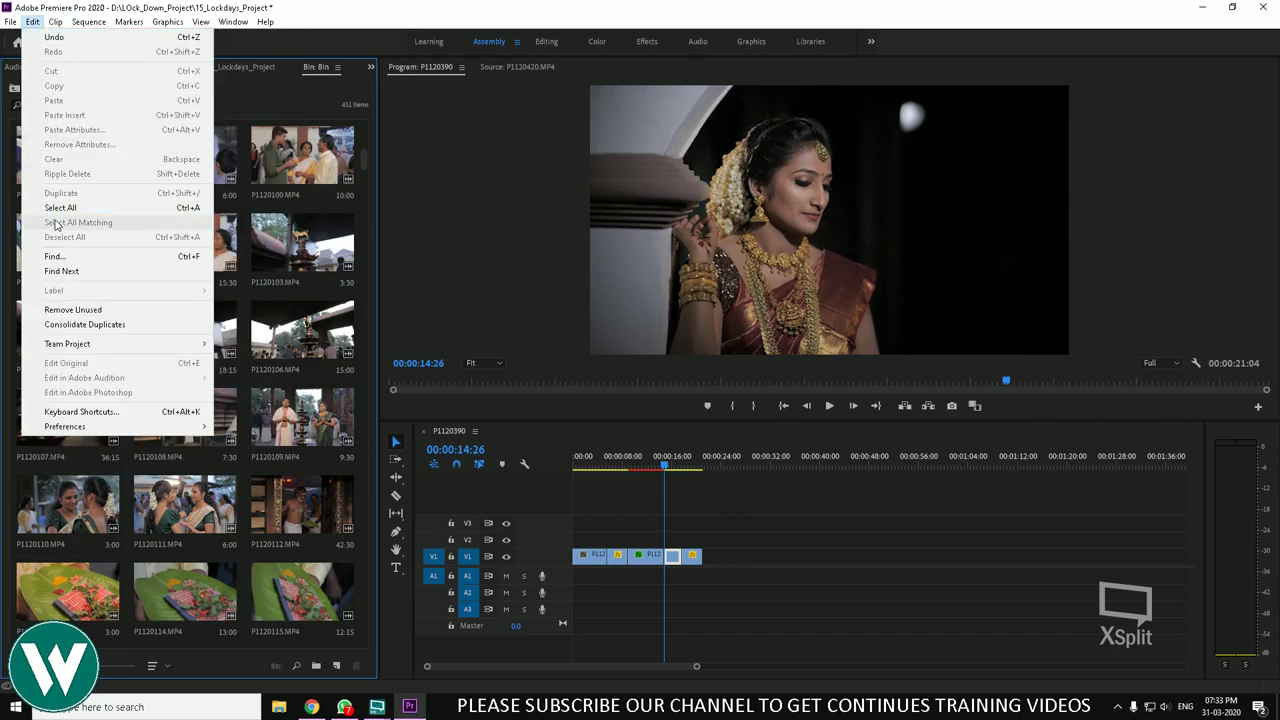
{"action": "left_click", "coordinate": [62, 256]}
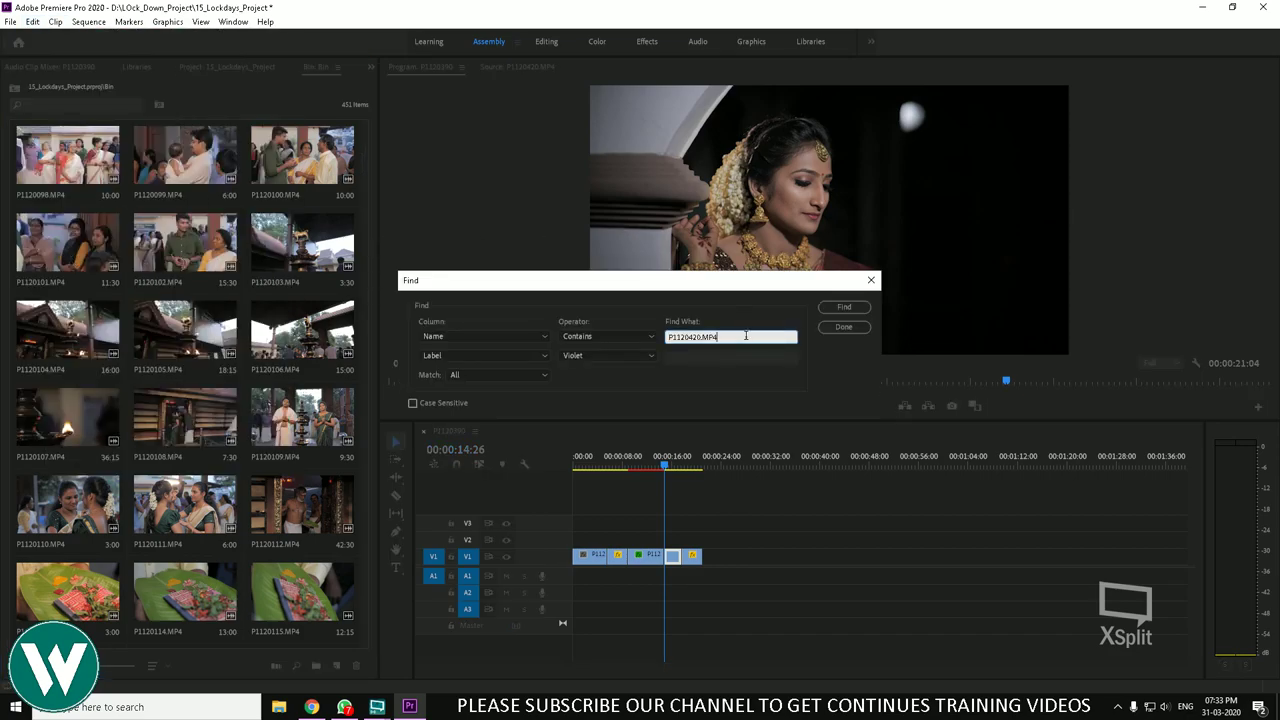
{"action": "key", "text": "BackSpace"}
{"action": "key", "text": "BackSpace"}
{"action": "key", "text": "BackSpace"}
{"action": "key", "text": "BackSpace"}
{"action": "left_click", "coordinate": [844, 308]}
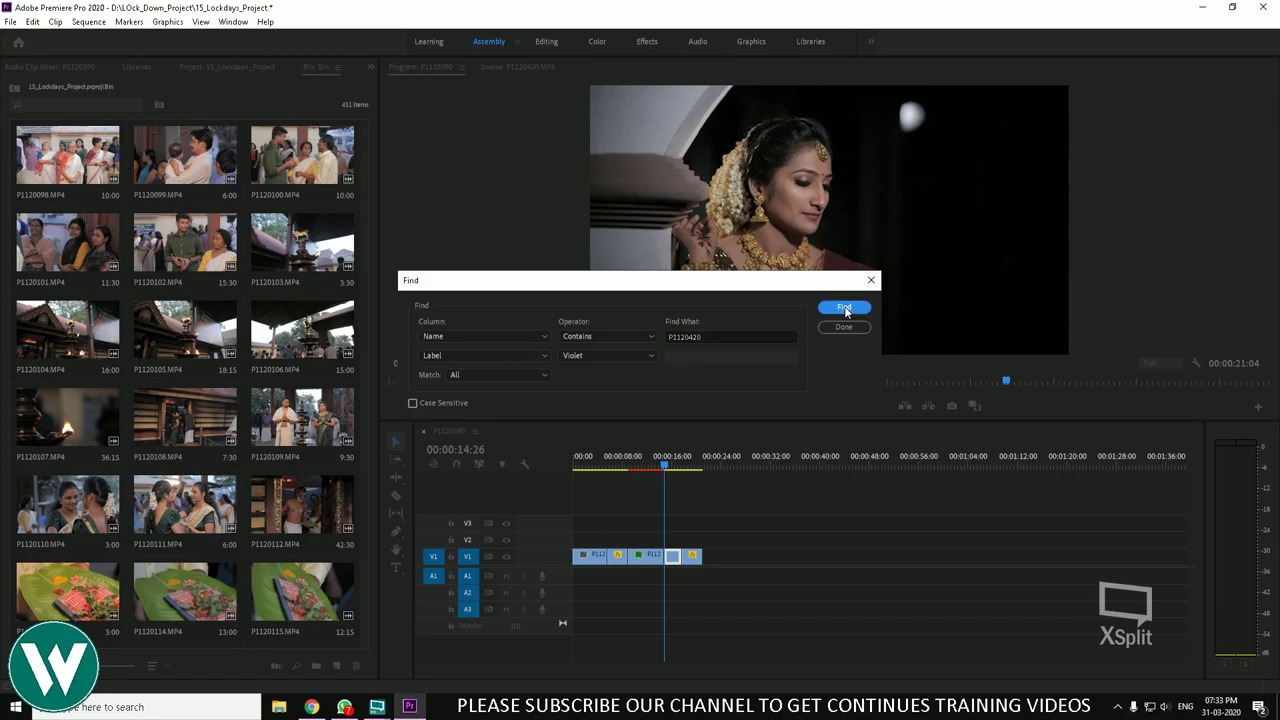
{"action": "left_click", "coordinate": [845, 310]}
{"action": "left_click", "coordinate": [871, 280]}
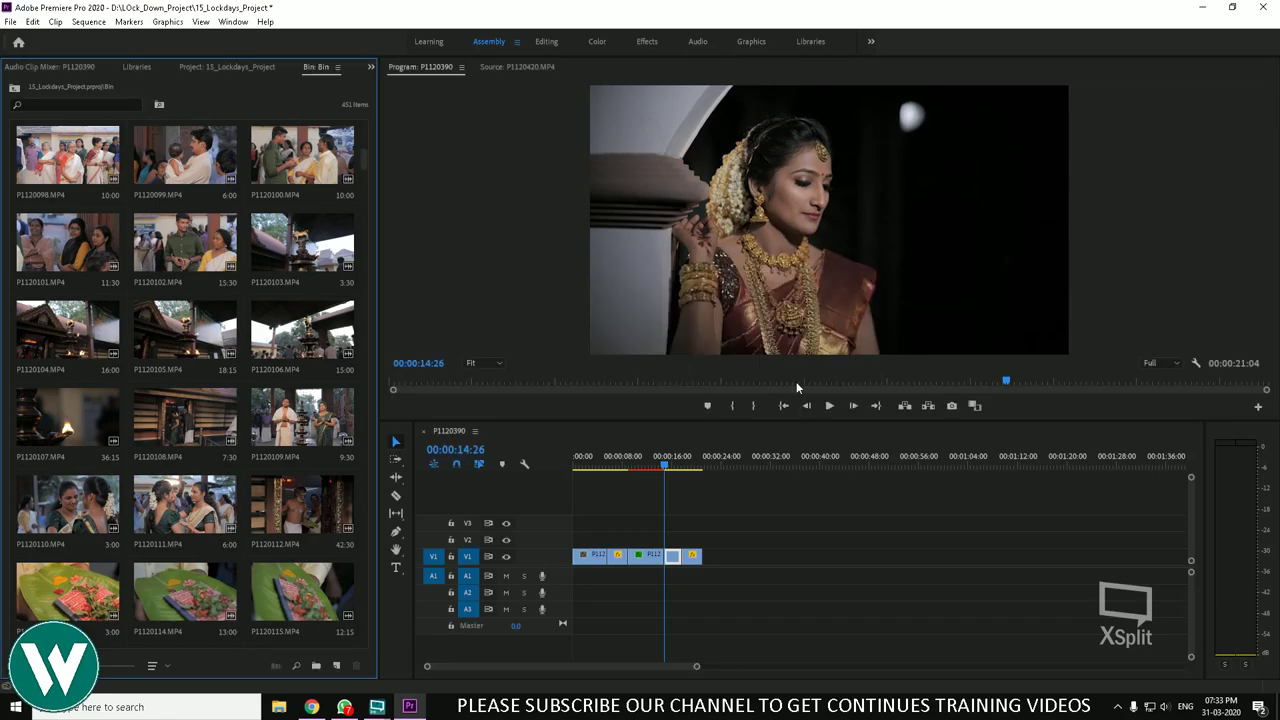
{"action": "left_click", "coordinate": [686, 460]}
{"action": "left_click_drag", "start_coordinate": [688, 462], "coordinate": [661, 459]}
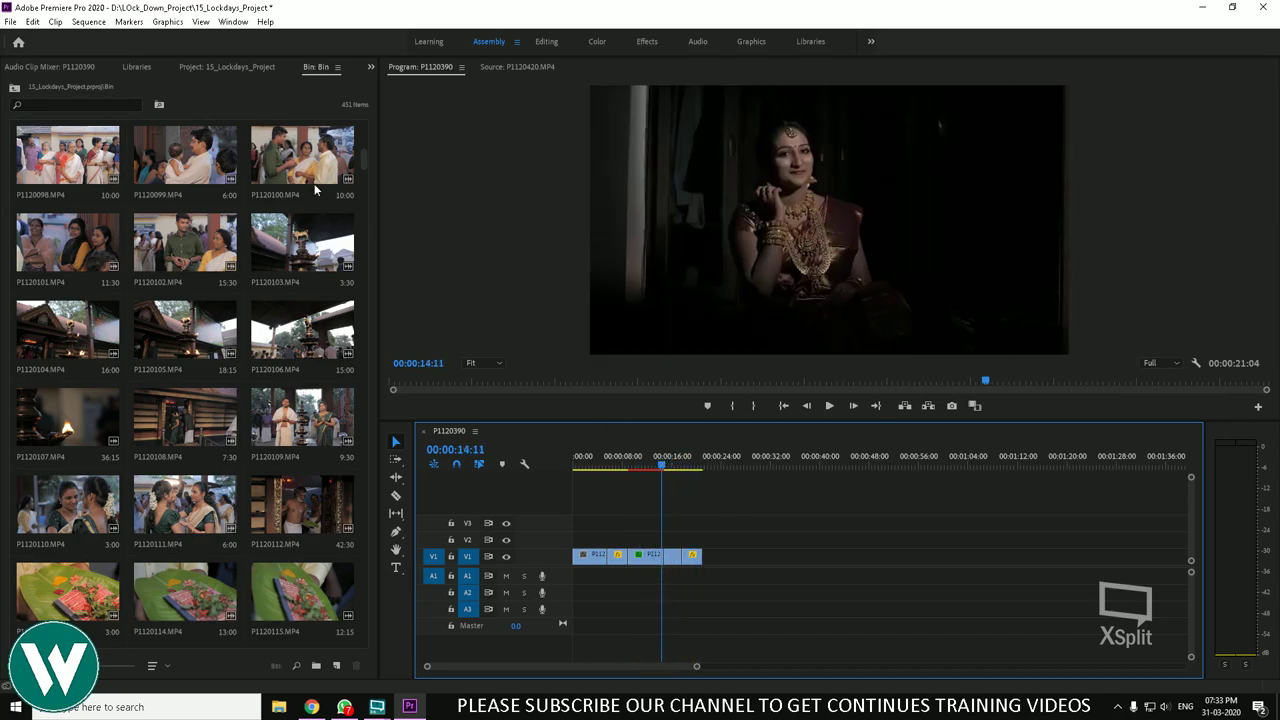
Step: Set the playhead to 00:00:11:23 and reveal that V1 clip's source, P1120411.MP4, in the bin
{"action": "left_click", "coordinate": [33, 21]}
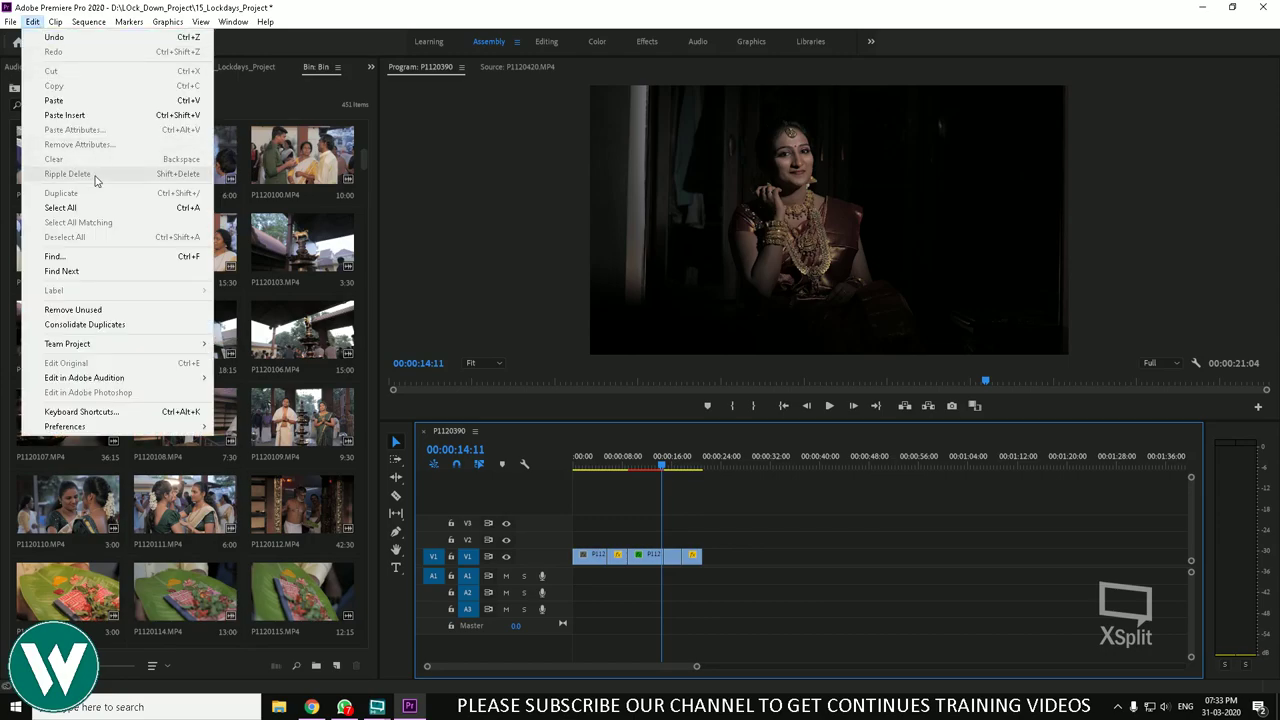
{"action": "left_click", "coordinate": [663, 470]}
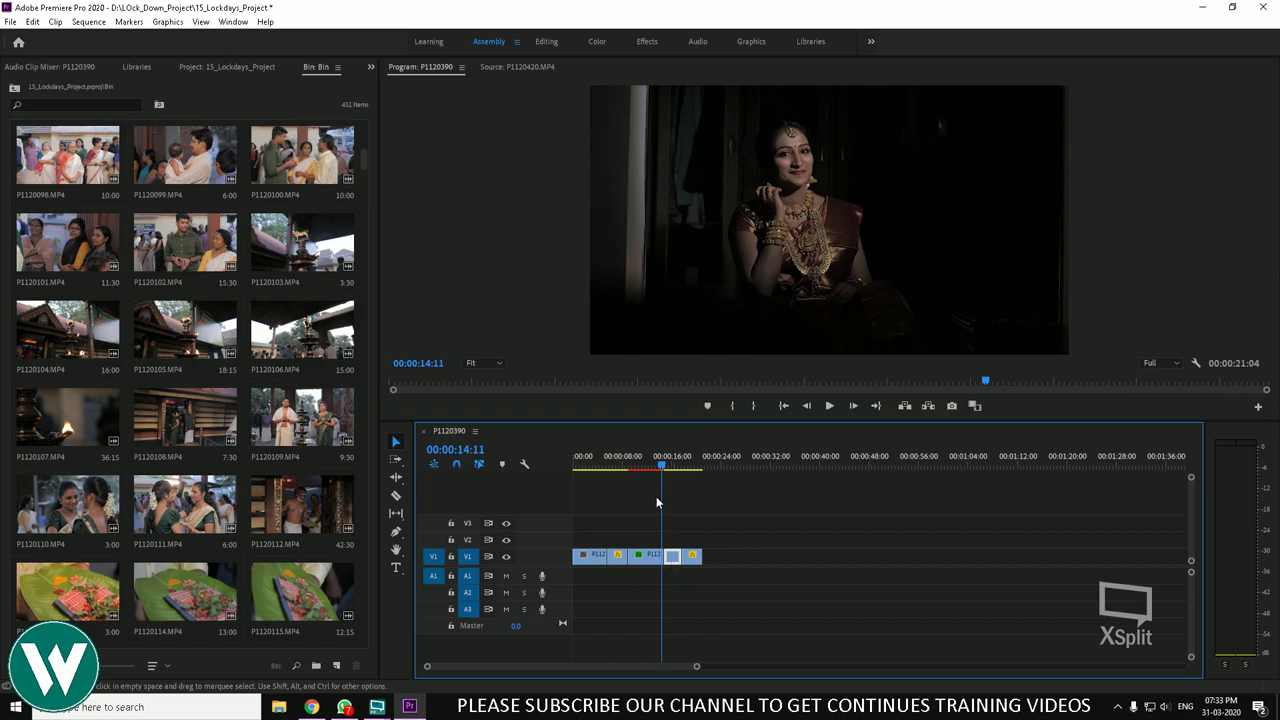
{"action": "left_click_drag", "start_coordinate": [660, 465], "coordinate": [646, 465]}
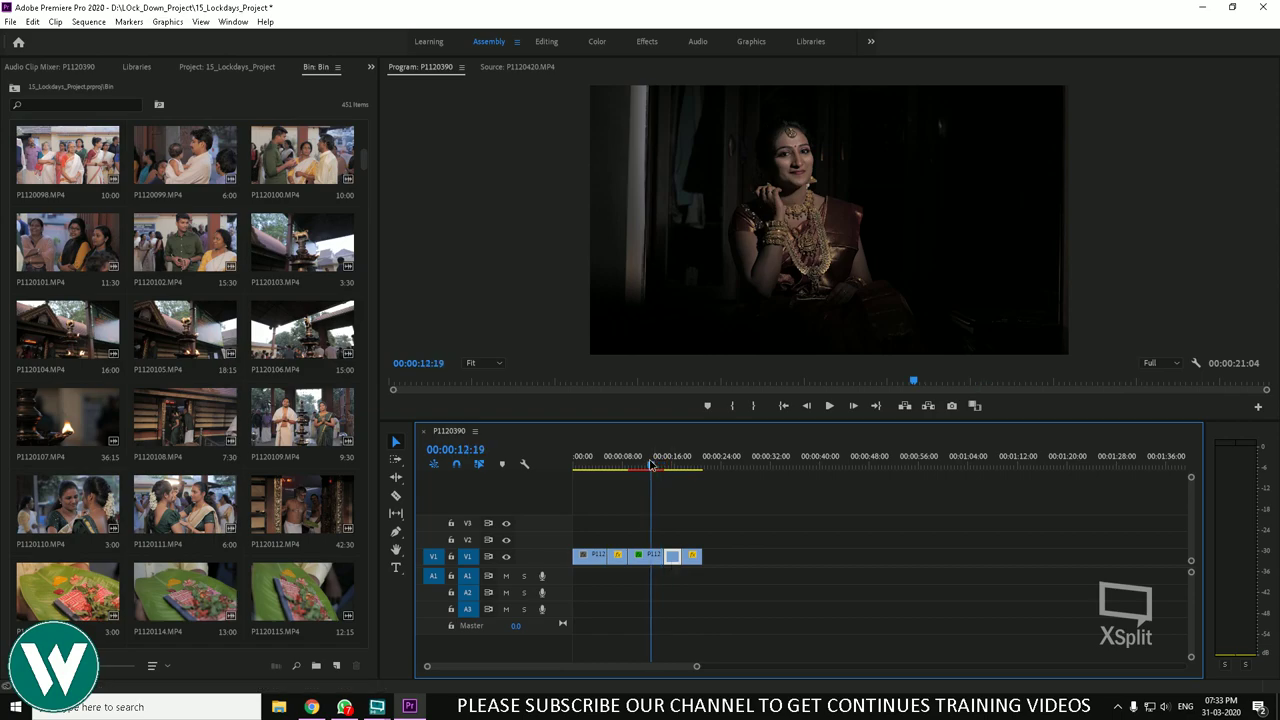
{"action": "right_click", "coordinate": [646, 560]}
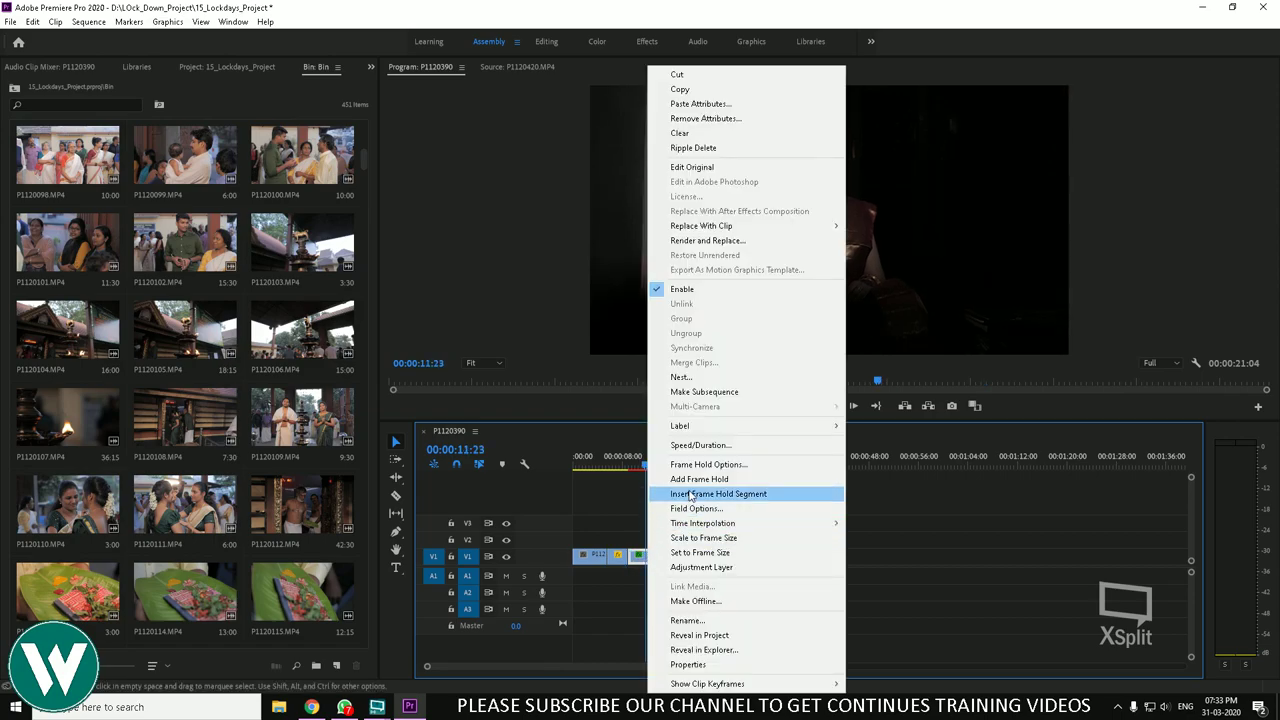
{"action": "left_click", "coordinate": [726, 640]}
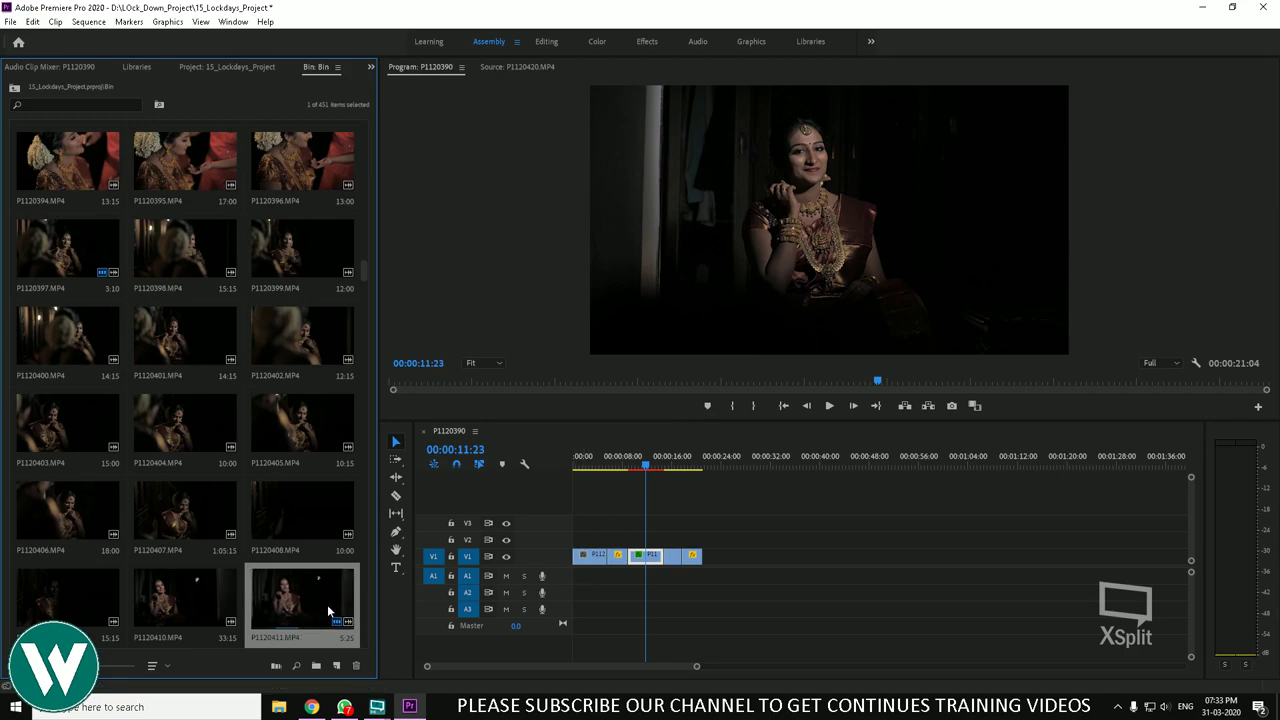
{"action": "scroll", "coordinate": [325, 604], "scroll_direction": "down", "scroll_amount": 1}
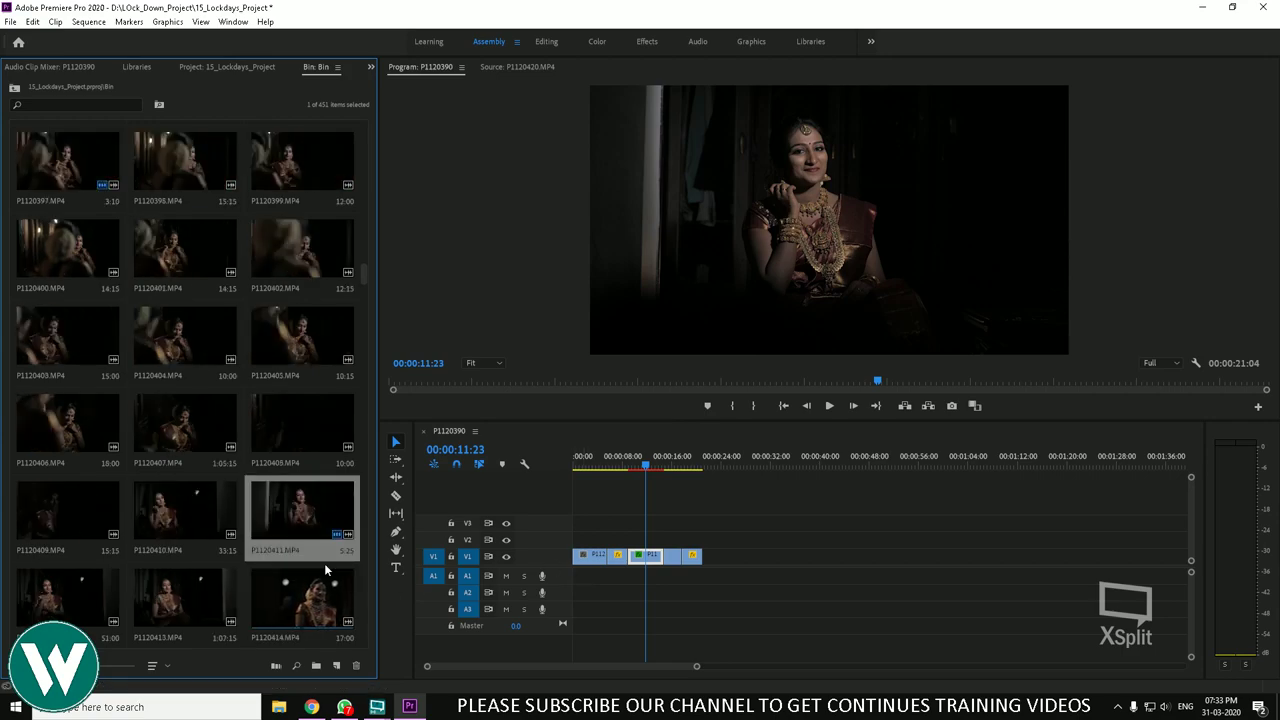
Step: Load P1120411.MP4 in the Source monitor and mark In at 16:02 and Out at 20:10
{"action": "double_click", "coordinate": [290, 508]}
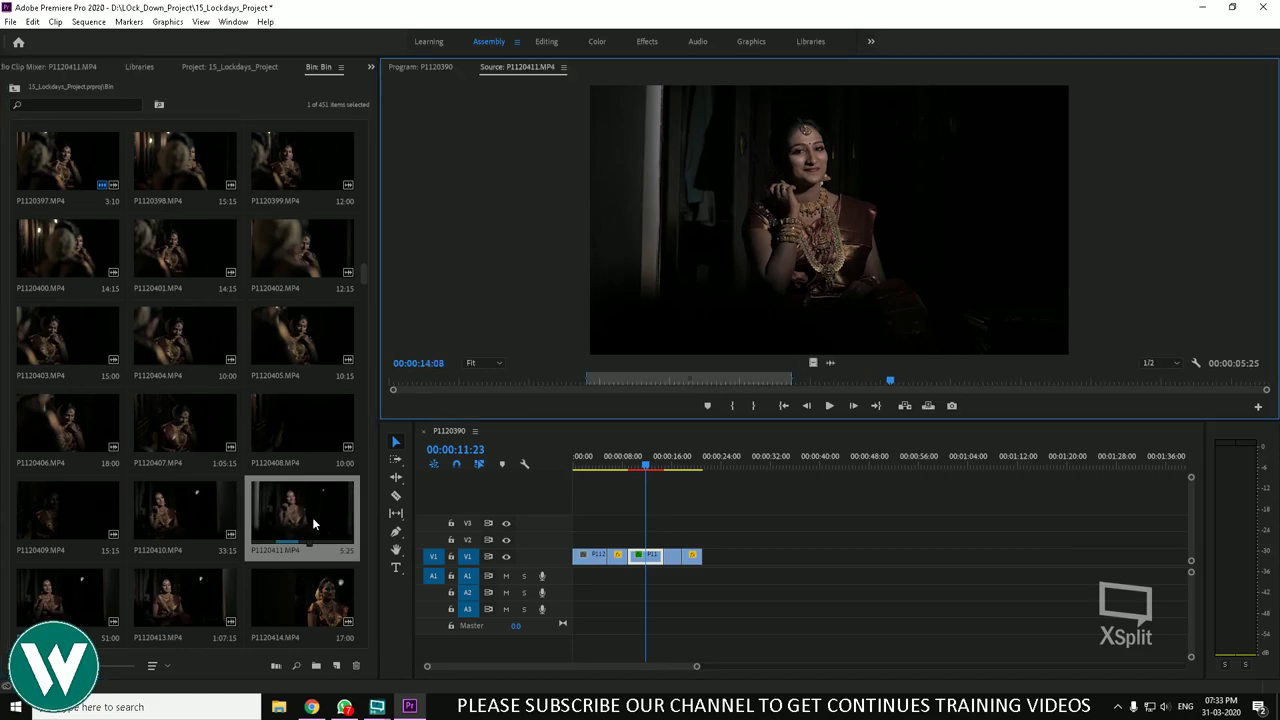
{"action": "left_click_drag", "start_coordinate": [885, 380], "coordinate": [1102, 380]}
{"action": "key", "text": "i"}
{"action": "key", "text": "o"}
Step: Append the marked video-only section to the end of V1 and scrub to review it
{"action": "left_click_drag", "start_coordinate": [813, 362], "coordinate": [714, 557]}
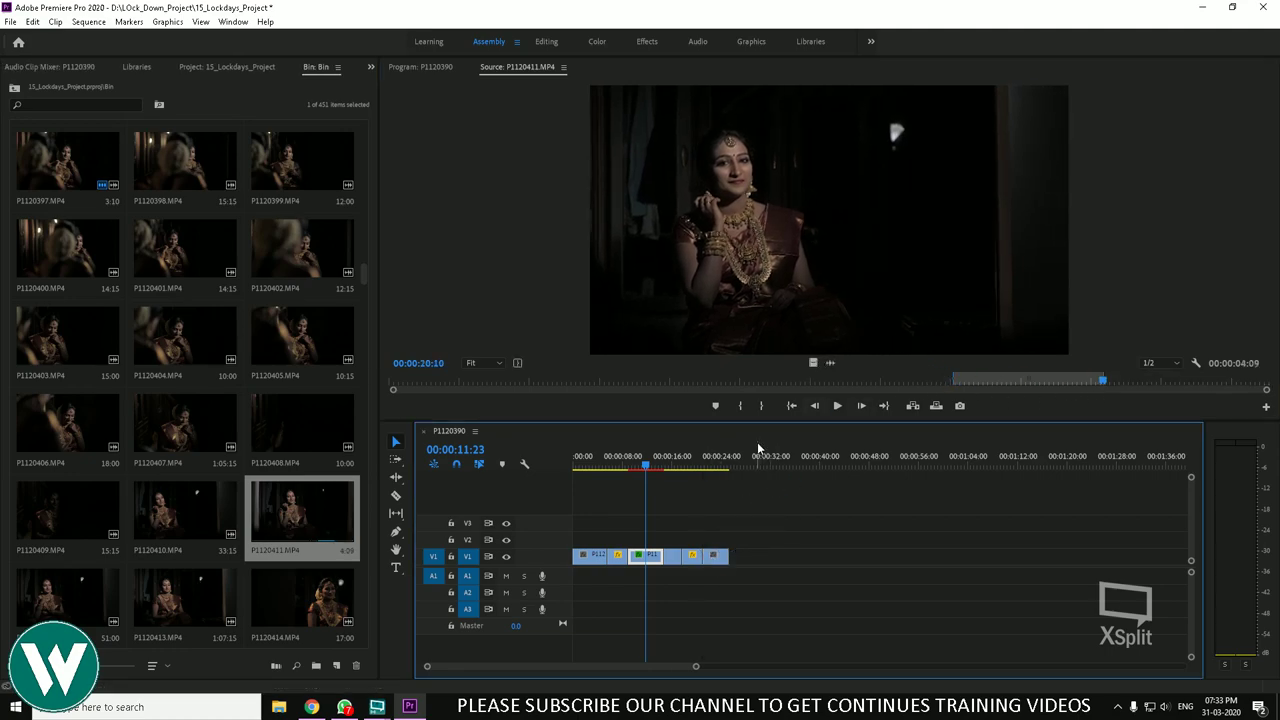
{"action": "left_click", "coordinate": [735, 508]}
{"action": "left_click", "coordinate": [691, 466]}
{"action": "left_click_drag", "start_coordinate": [697, 468], "coordinate": [591, 468]}
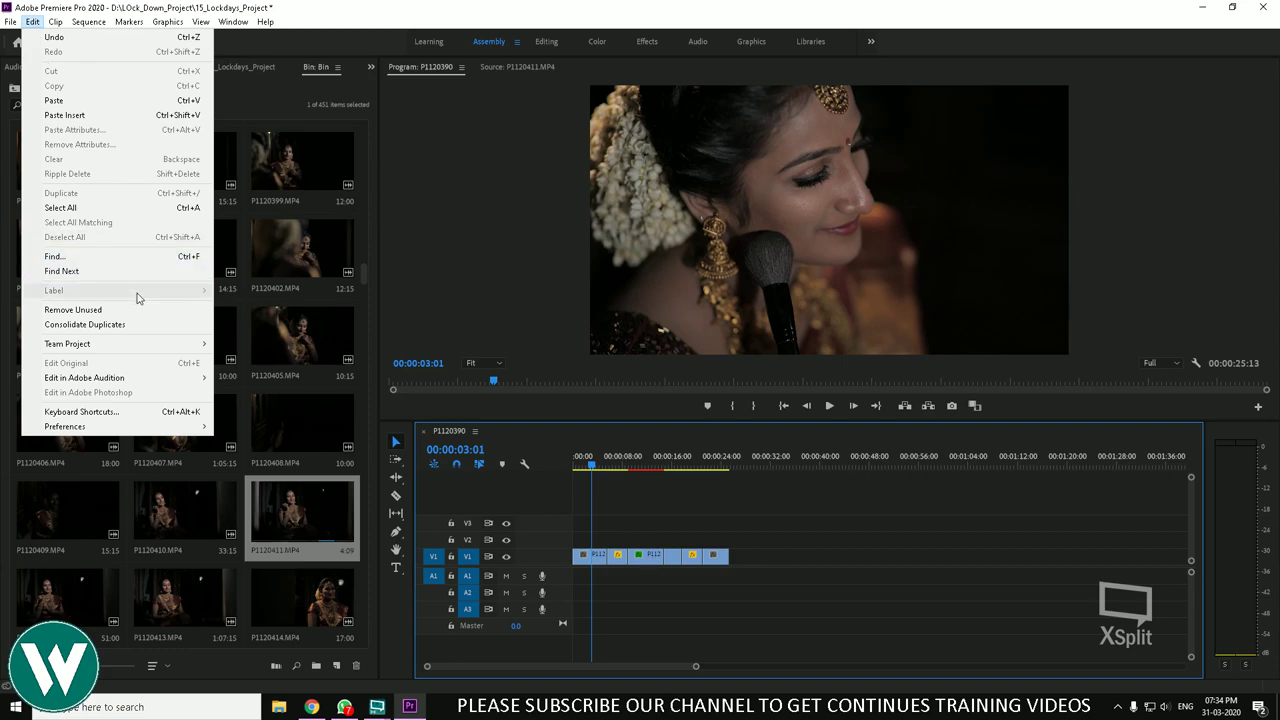
{"action": "left_click", "coordinate": [590, 555]}
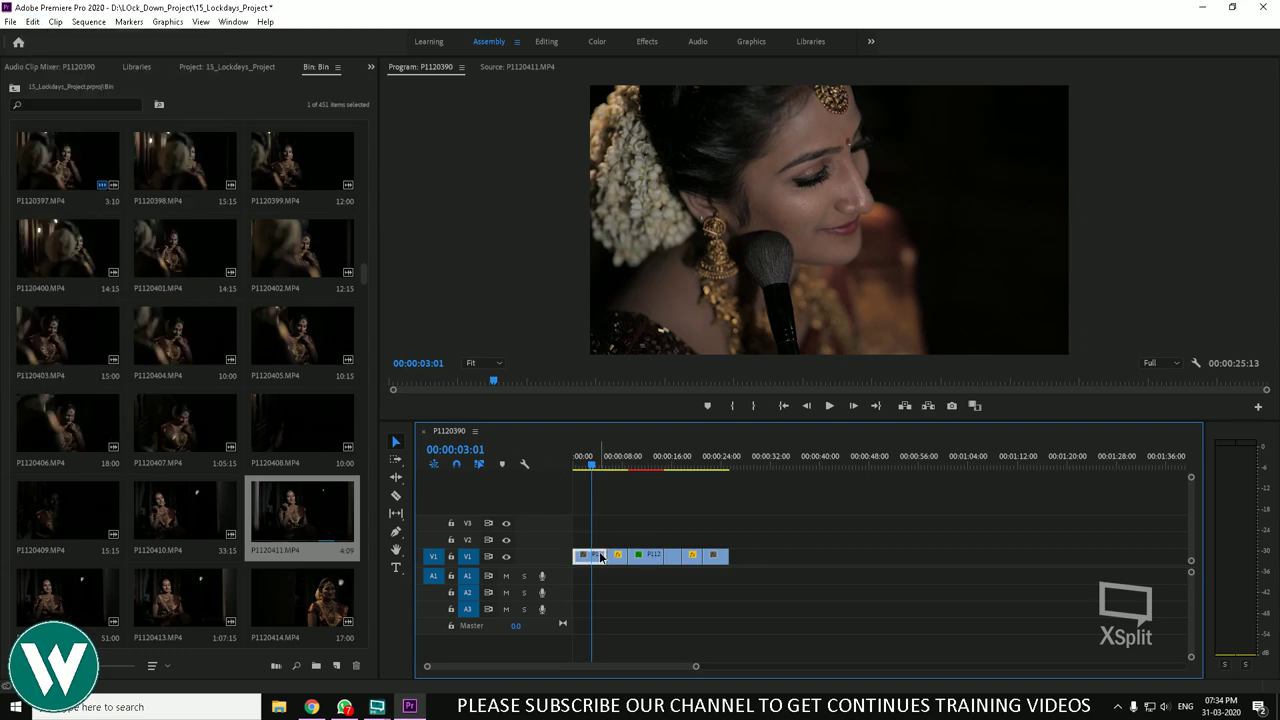
{"action": "left_click", "coordinate": [36, 21]}
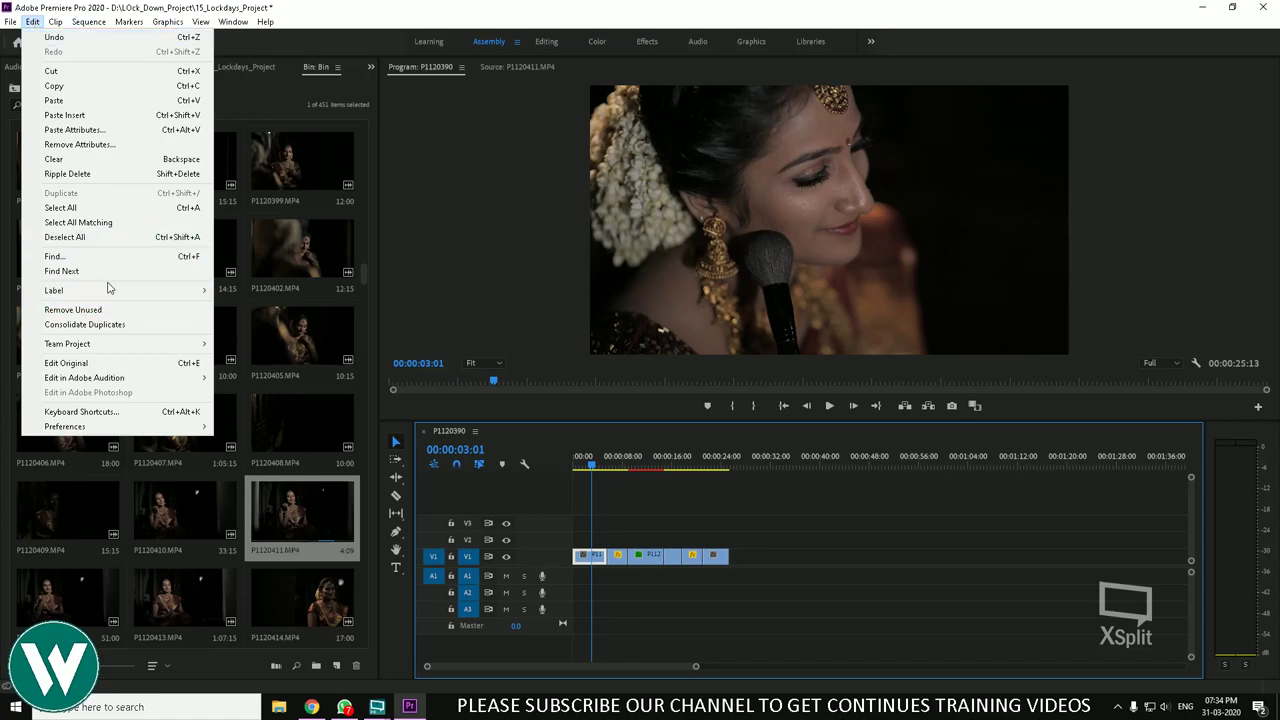
{"action": "mouse_move", "coordinate": [112, 290]}
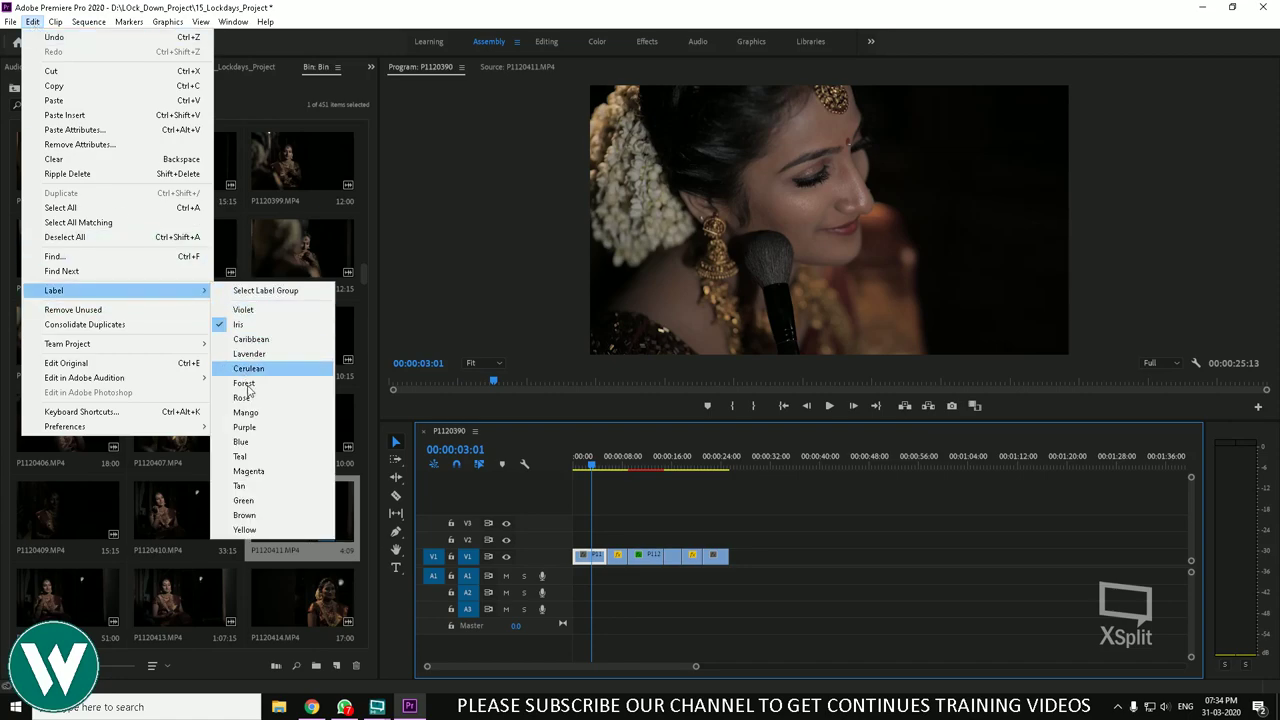
{"action": "left_click", "coordinate": [626, 502]}
{"action": "scroll", "coordinate": [330, 344], "scroll_direction": "up", "scroll_amount": 20}
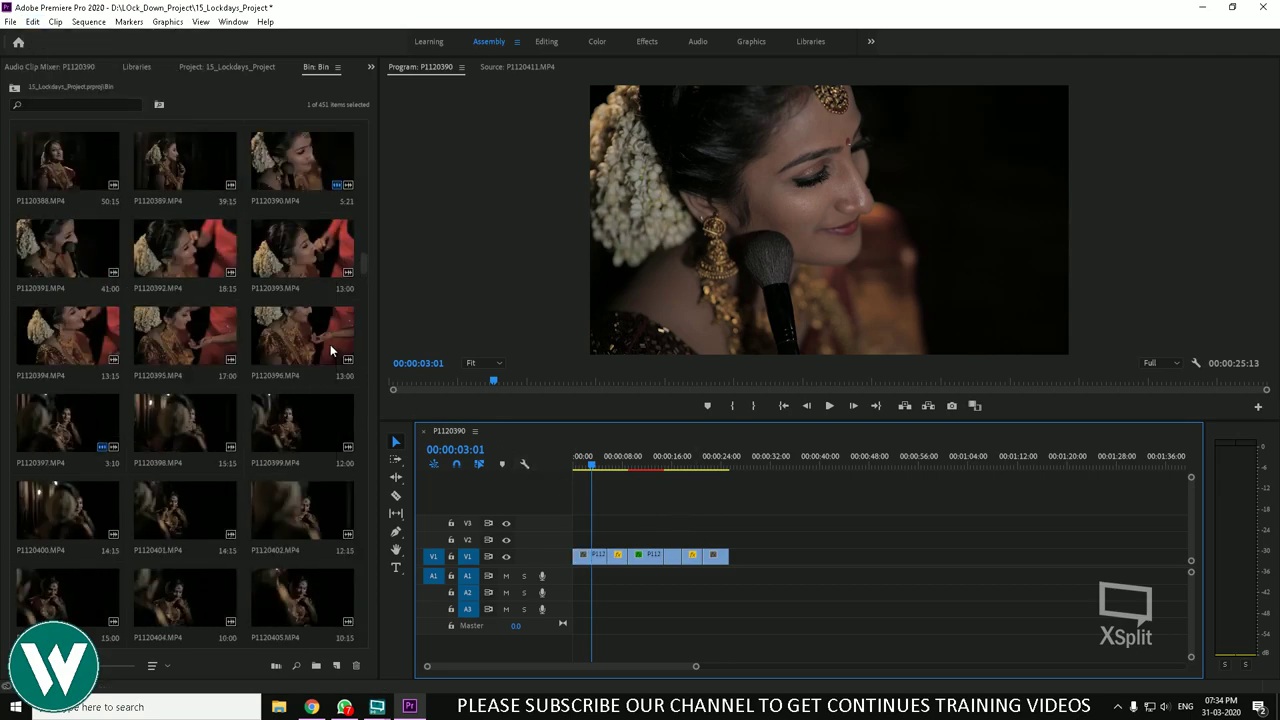
{"action": "scroll", "coordinate": [333, 350], "scroll_direction": "up", "scroll_amount": 15}
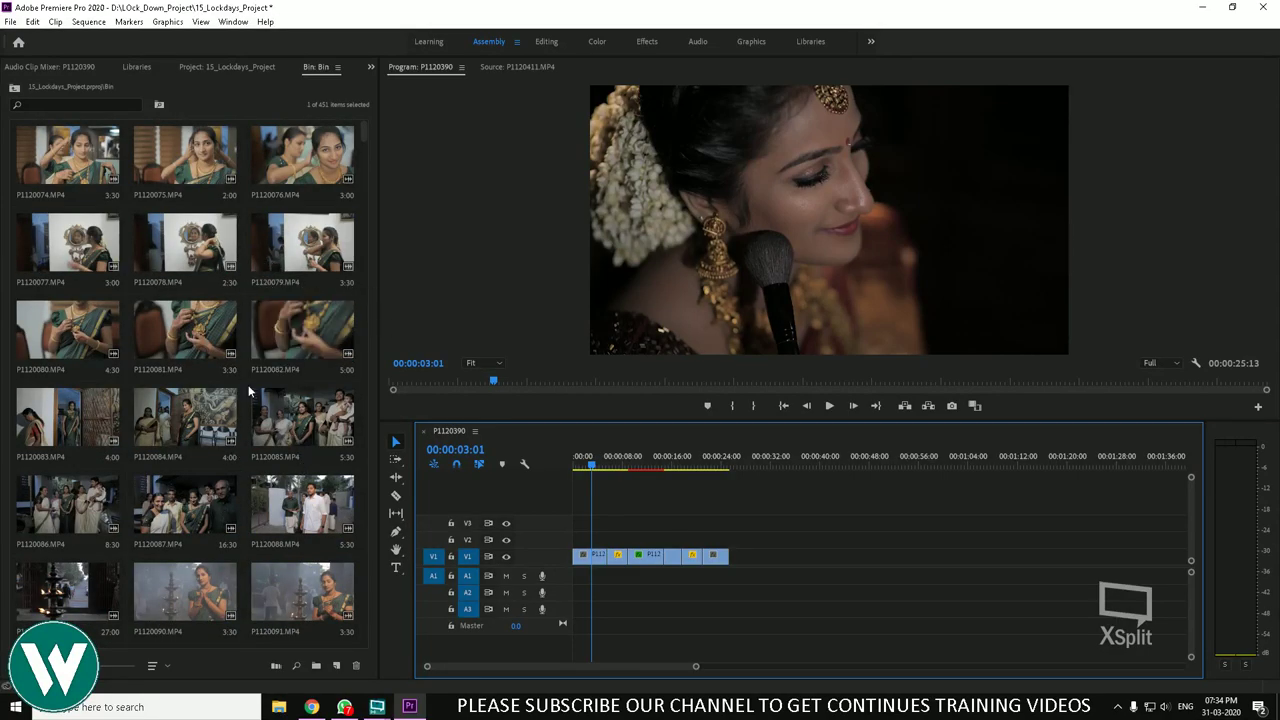
Step: Give the Bin folder in the Project panel the Rose label
{"action": "left_click", "coordinate": [13, 89]}
{"action": "right_click", "coordinate": [78, 160]}
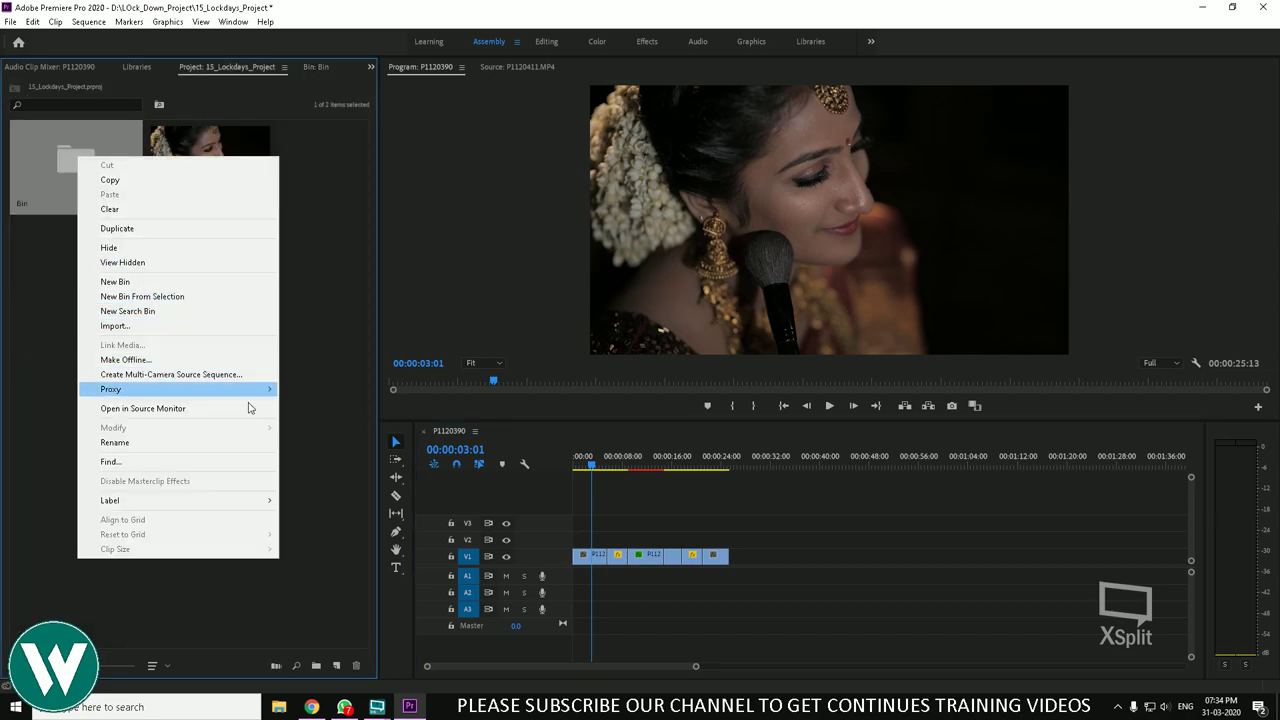
{"action": "mouse_move", "coordinate": [254, 502]}
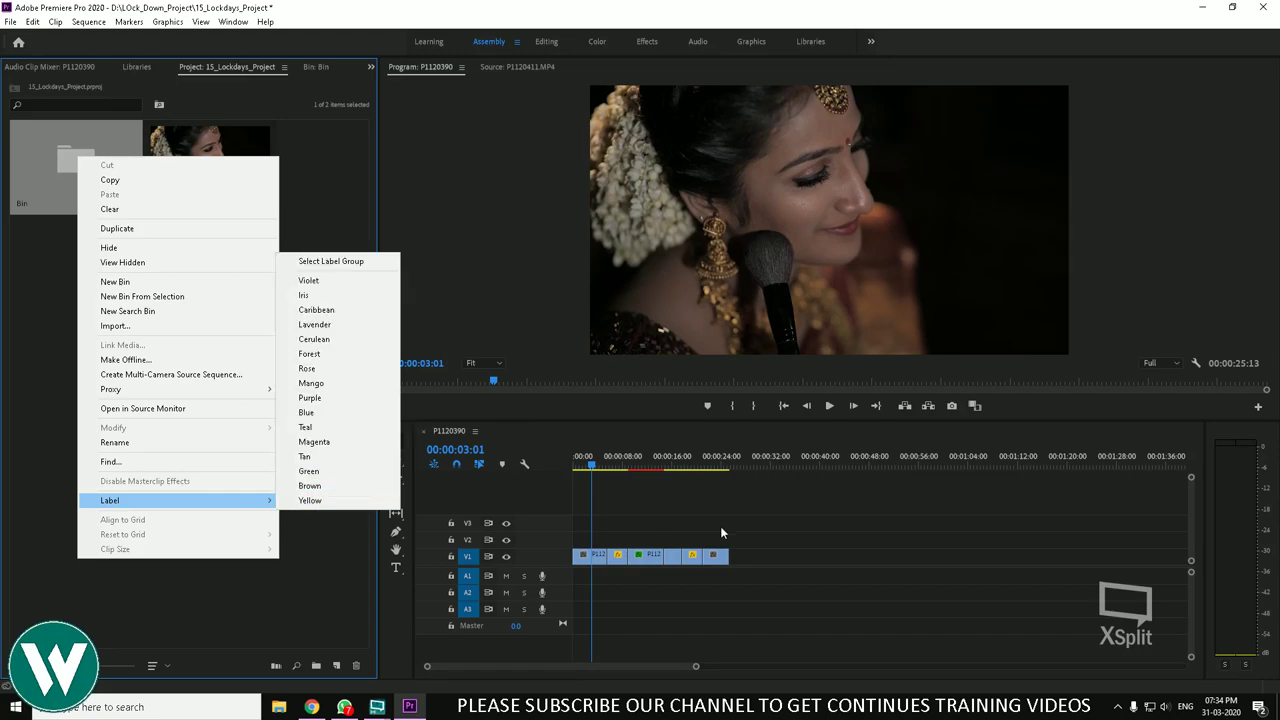
{"action": "left_click_drag", "start_coordinate": [720, 526], "coordinate": [575, 566]}
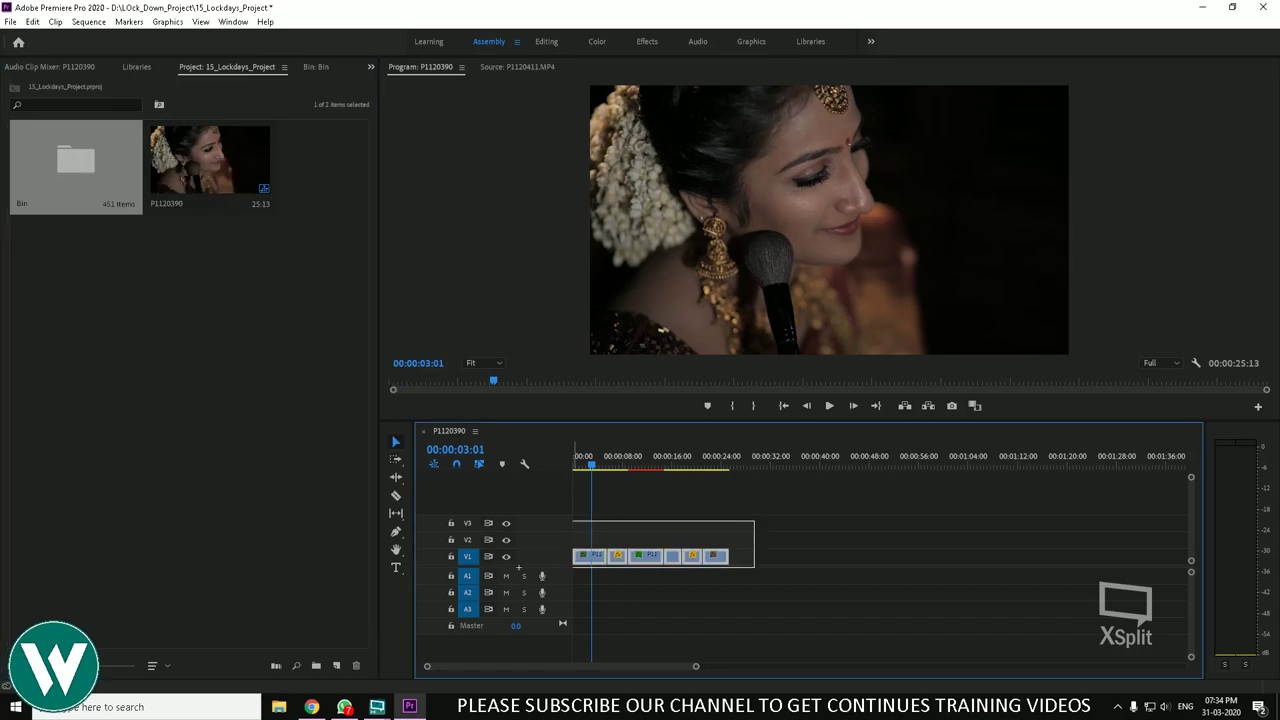
{"action": "right_click", "coordinate": [116, 170]}
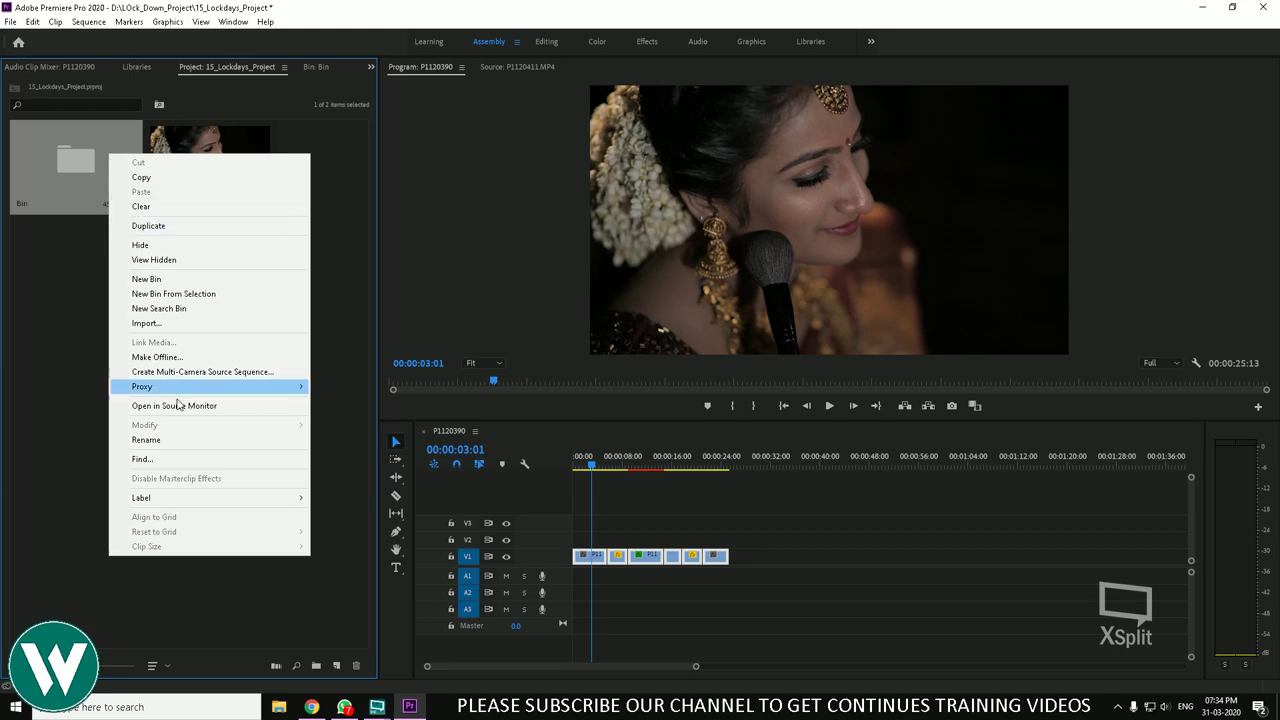
{"action": "mouse_move", "coordinate": [210, 505]}
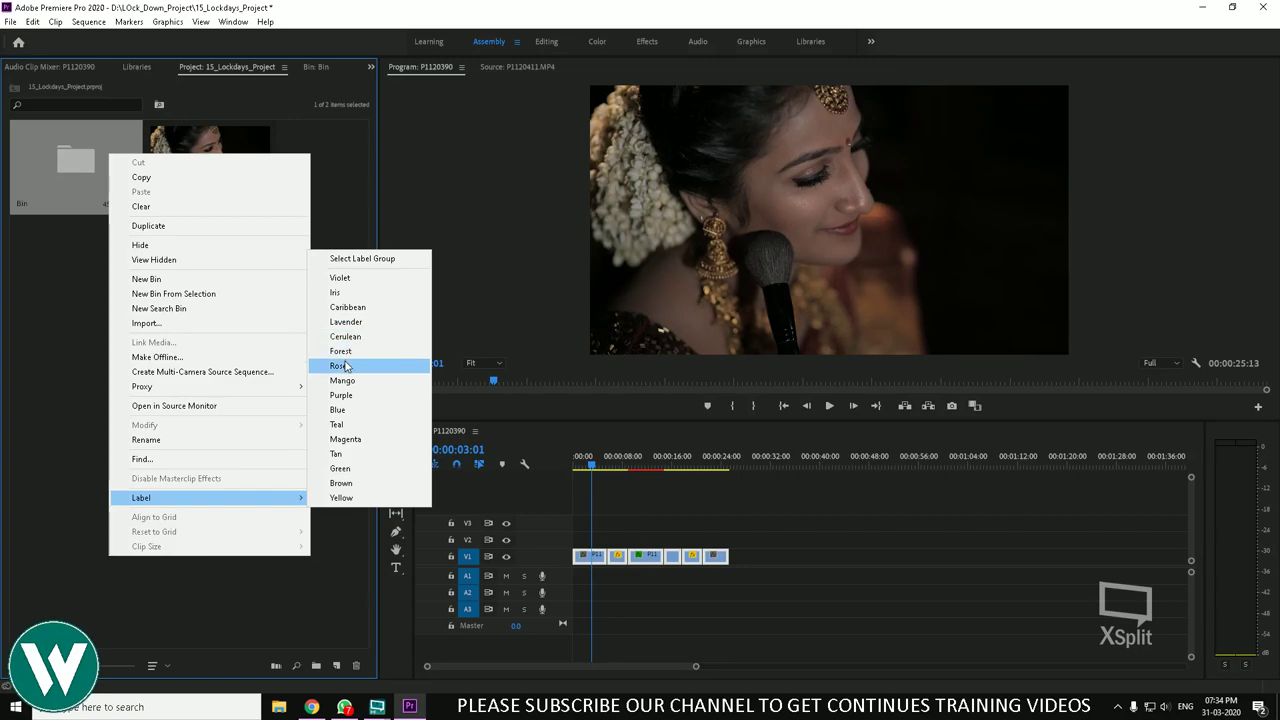
{"action": "left_click", "coordinate": [344, 366]}
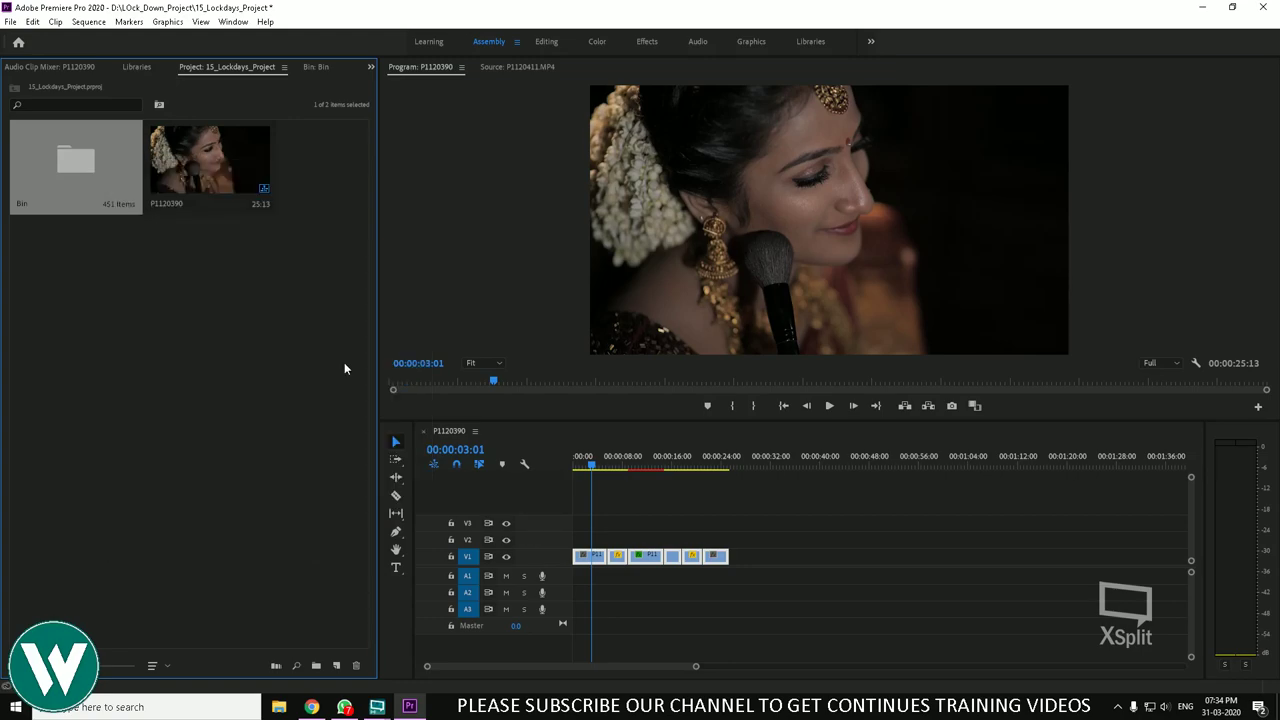
{"action": "left_click", "coordinate": [333, 361]}
Step: Open the Bin folder, then undo the extra clip dropped near 00:00:32
{"action": "double_click", "coordinate": [110, 175]}
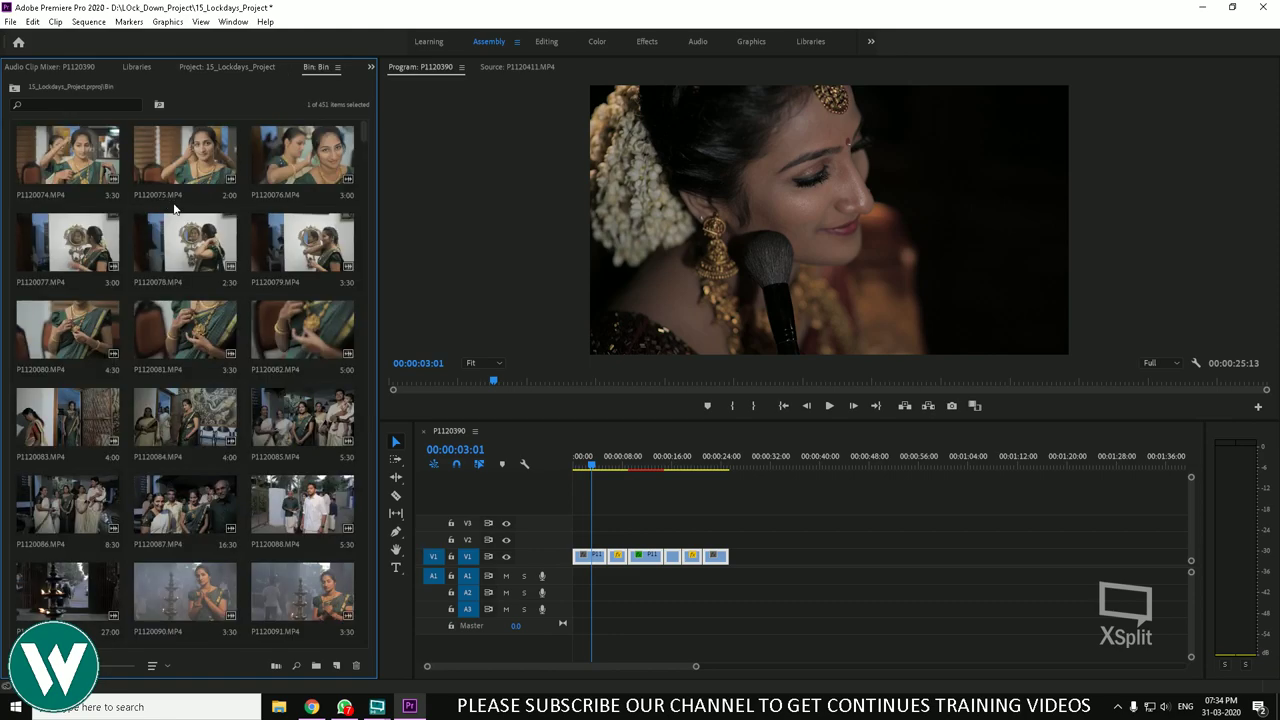
{"action": "left_click_drag", "start_coordinate": [302, 265], "coordinate": [778, 568]}
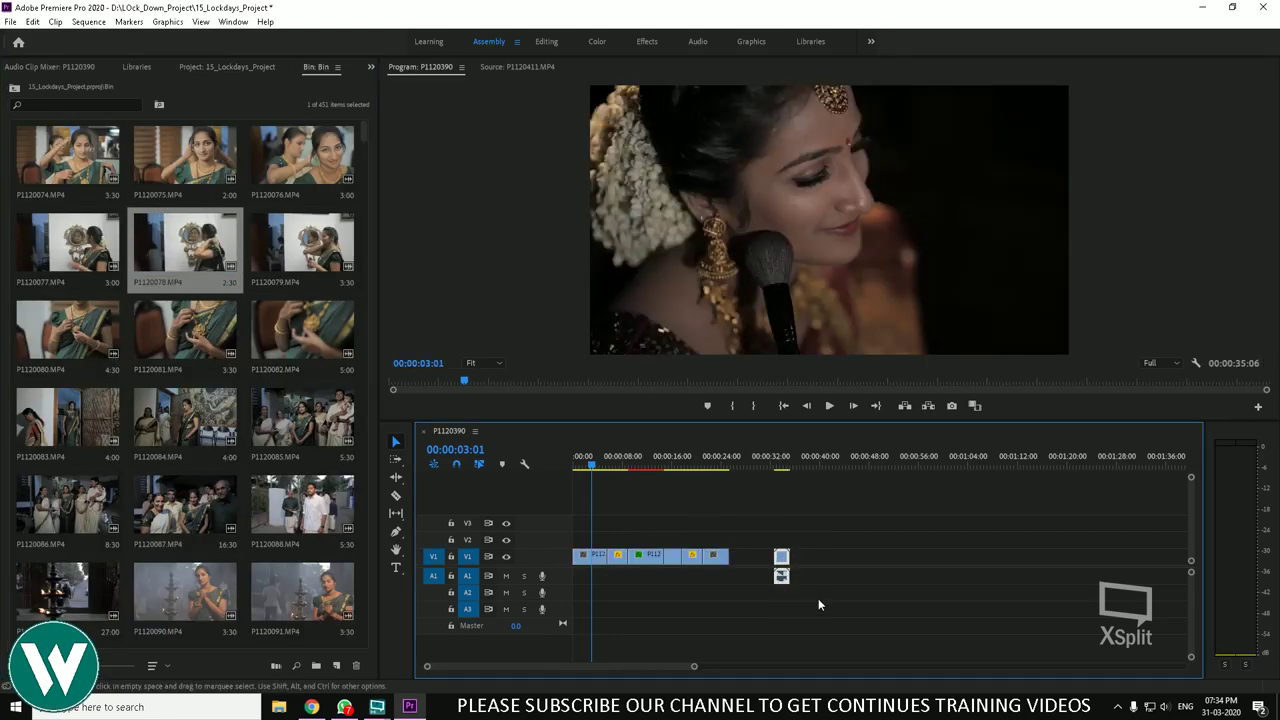
{"action": "key", "text": "ctrl+z"}
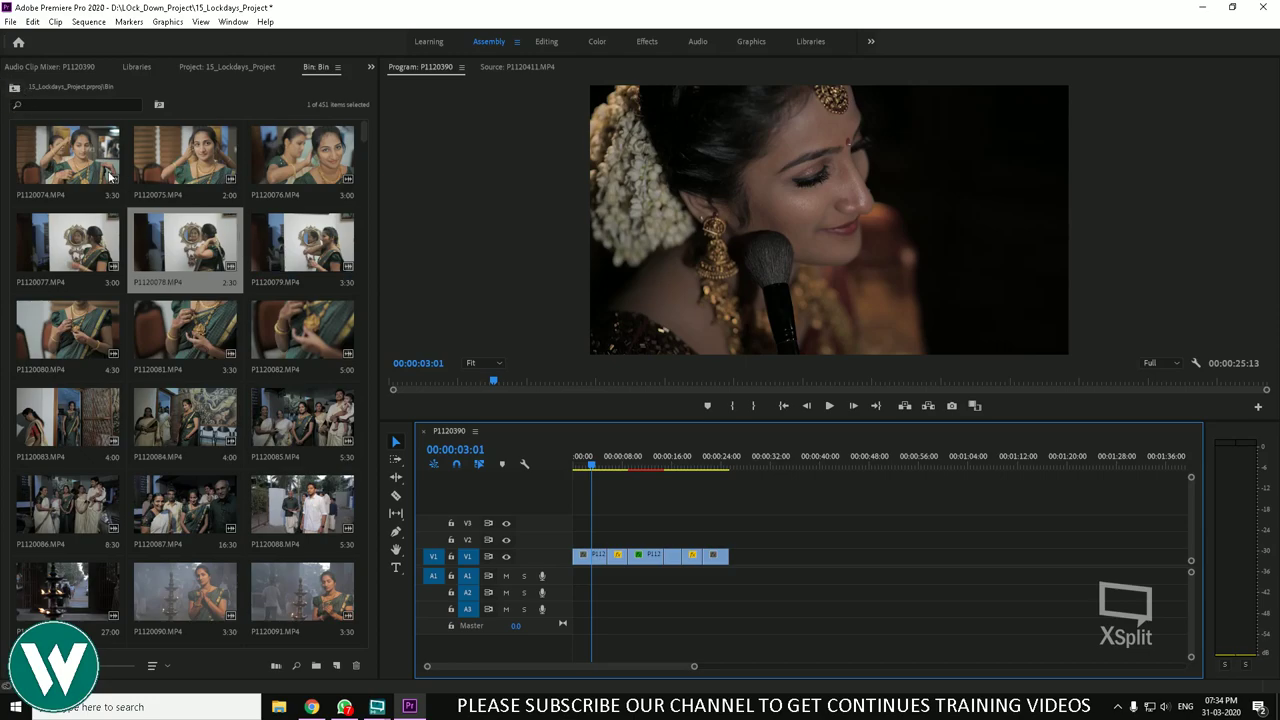
Step: Open the Bin folder, select all 451 clips with Ctrl+A, and label them Brown
{"action": "left_click", "coordinate": [14, 87]}
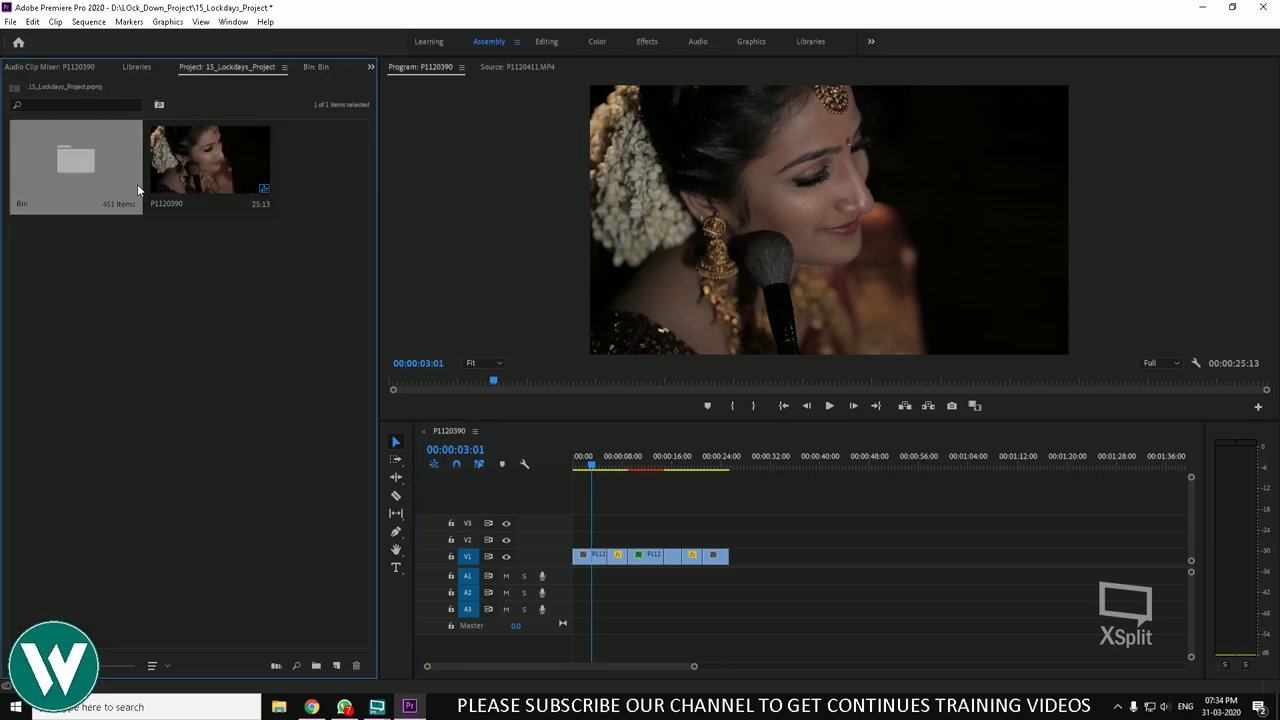
{"action": "double_click", "coordinate": [100, 169]}
{"action": "double_click", "coordinate": [220, 247]}
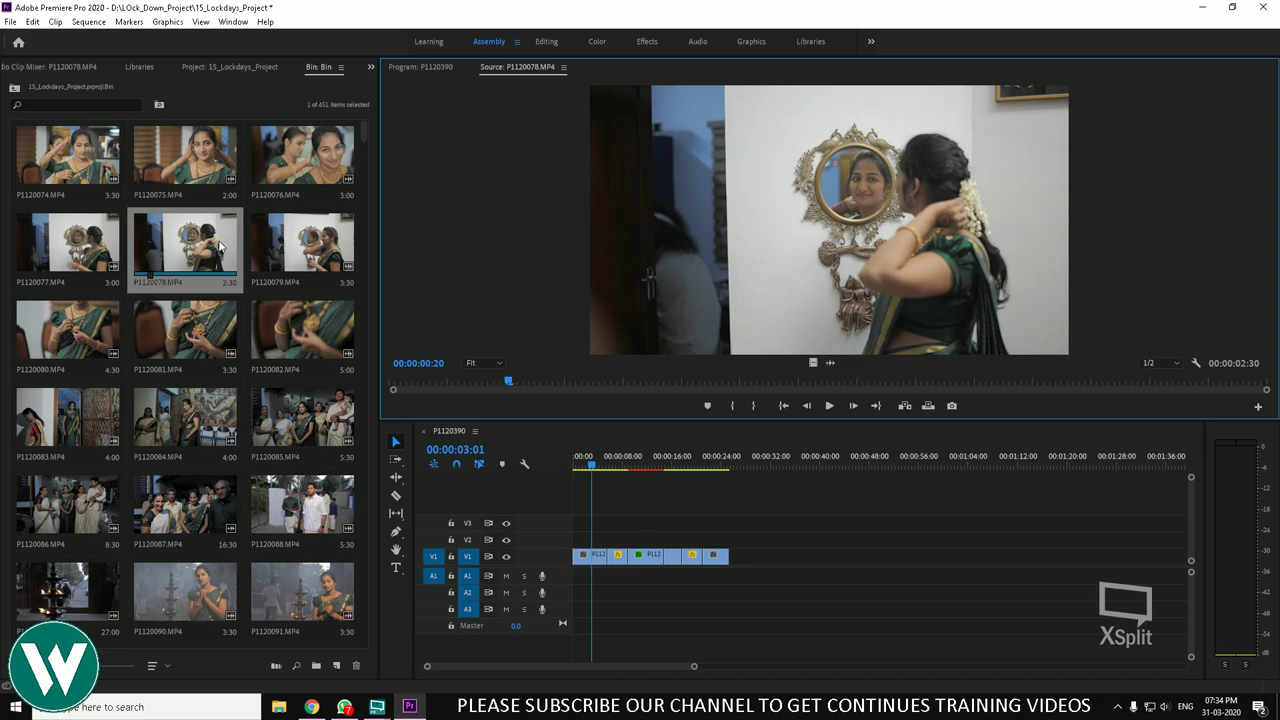
{"action": "left_click", "coordinate": [198, 238]}
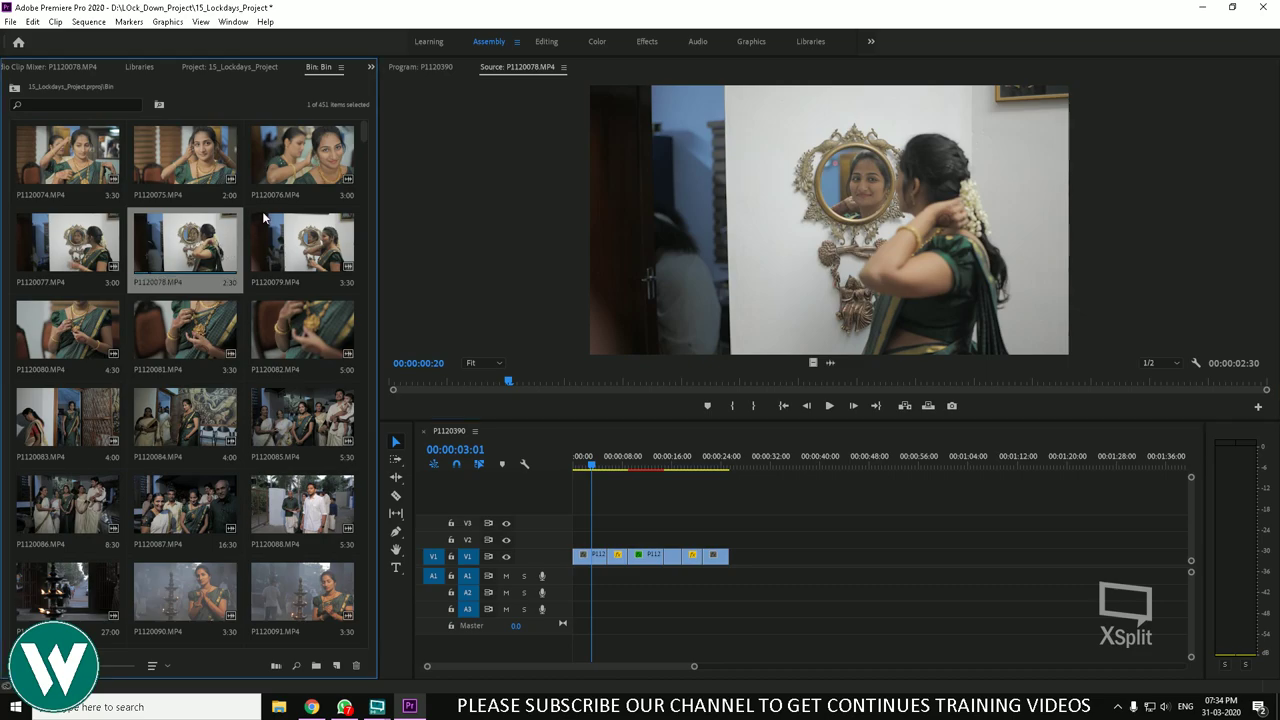
{"action": "left_click", "coordinate": [301, 245]}
{"action": "key", "text": "ctrl+a"}
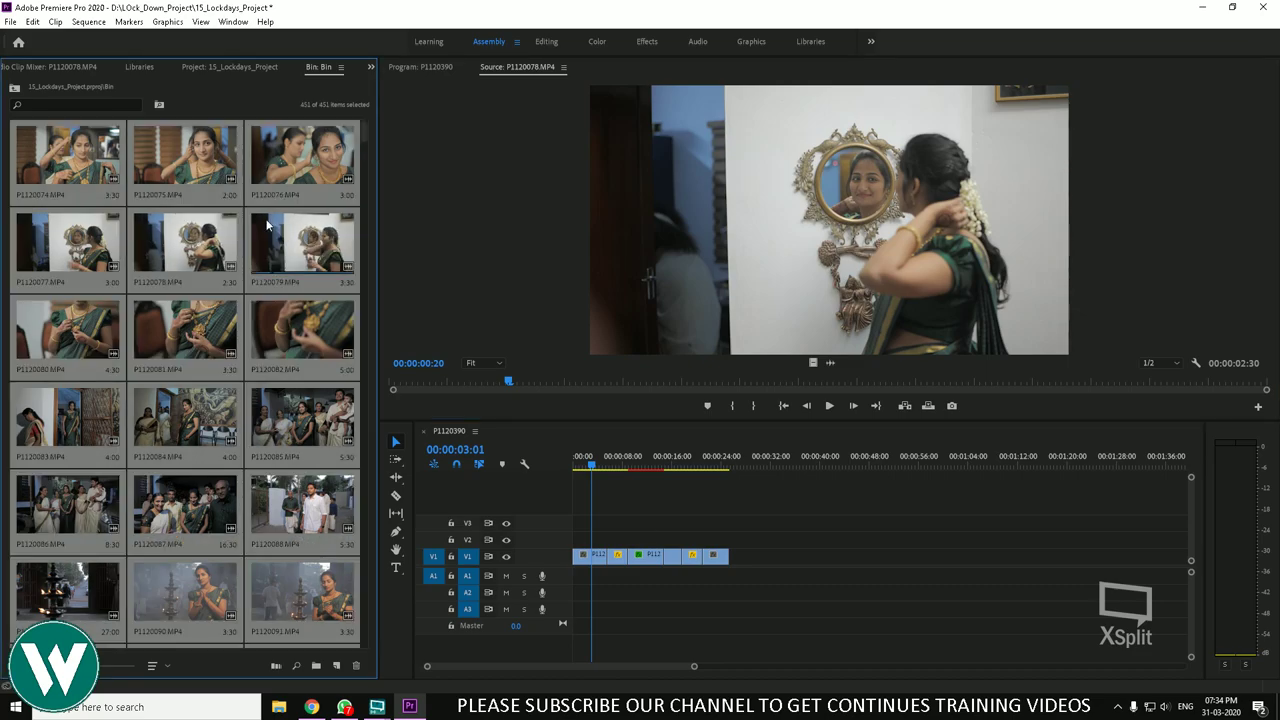
{"action": "right_click", "coordinate": [192, 234]}
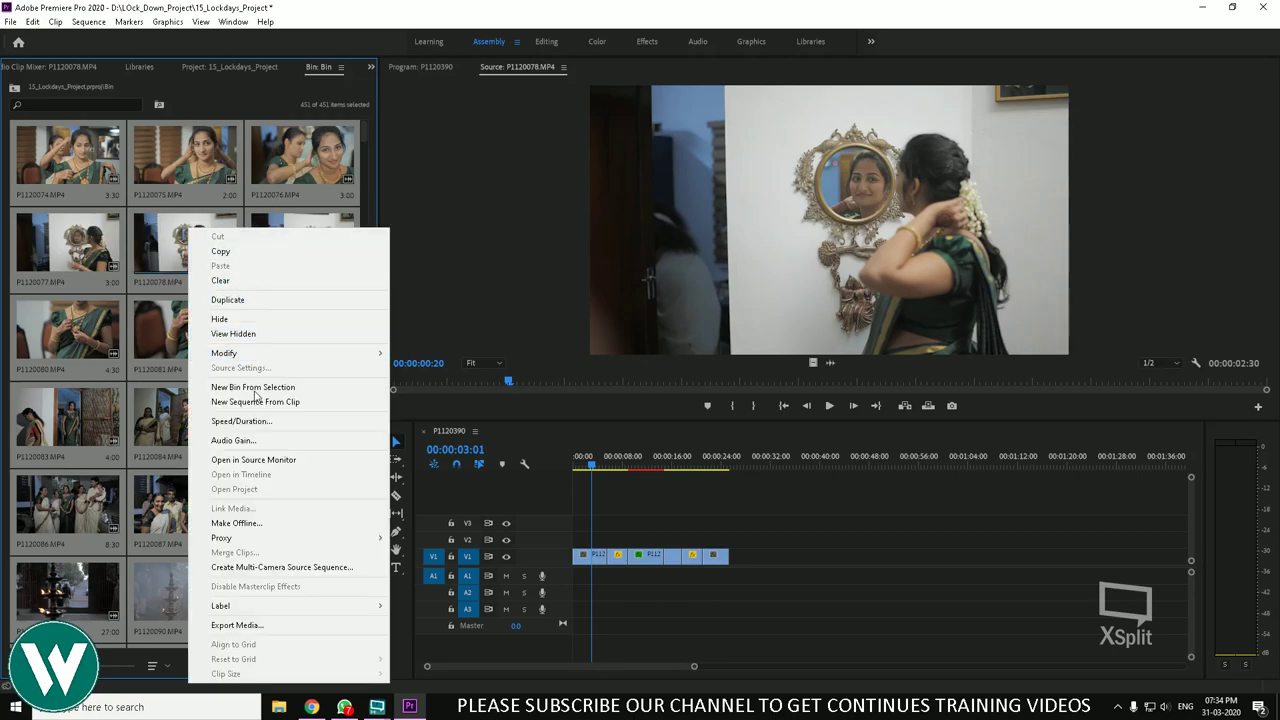
{"action": "mouse_move", "coordinate": [333, 612]}
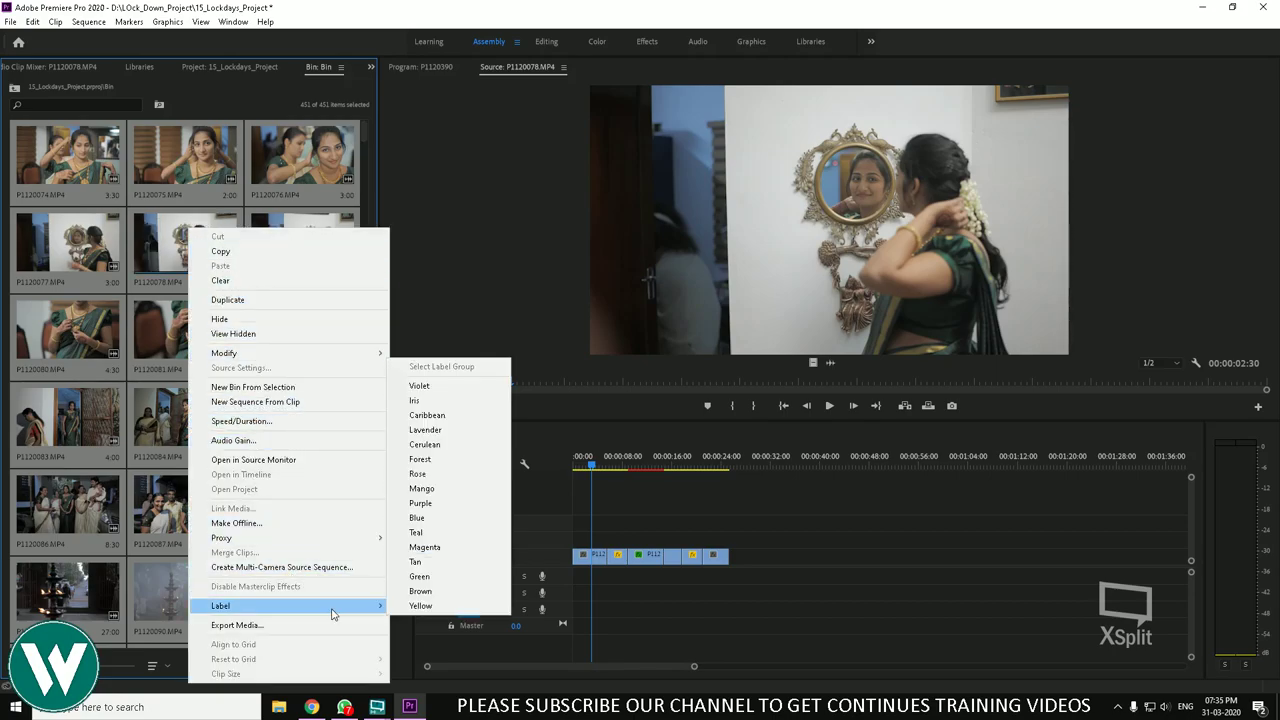
{"action": "left_click", "coordinate": [429, 594]}
Step: Add P1120088 to V1 near 00:00:32 and play it back
{"action": "left_click", "coordinate": [303, 520]}
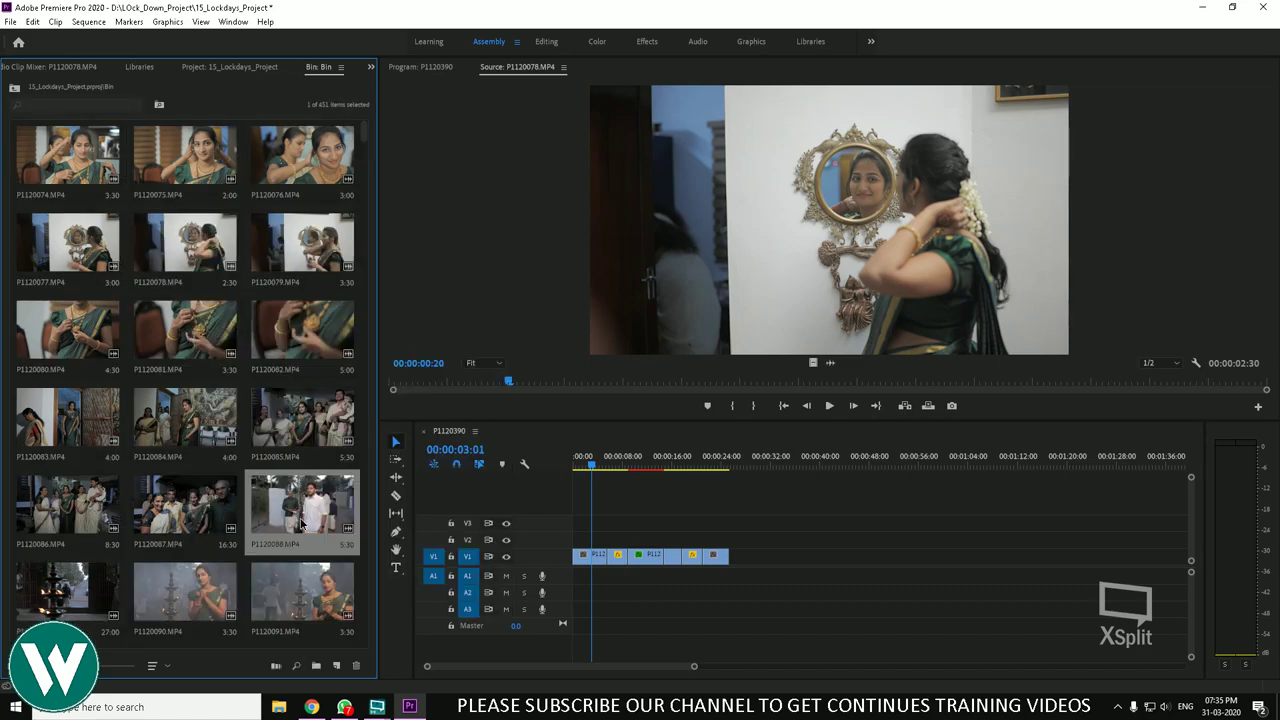
{"action": "left_click_drag", "start_coordinate": [303, 522], "coordinate": [780, 558]}
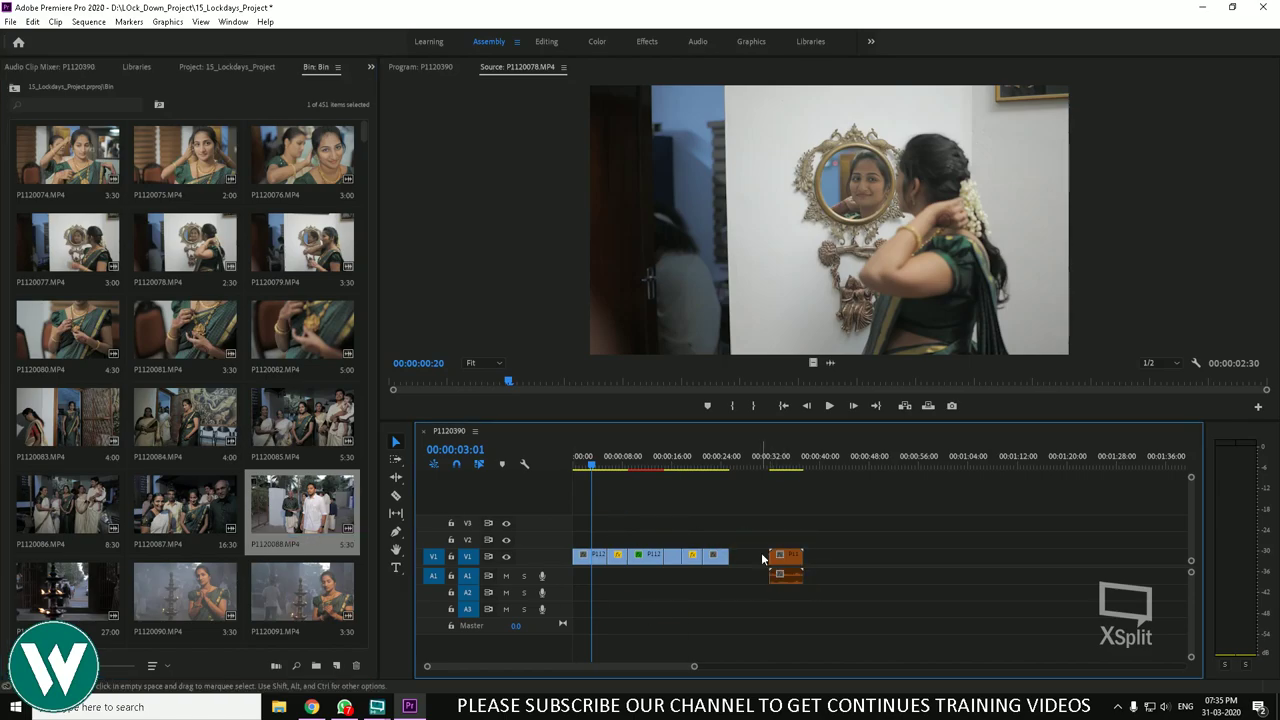
{"action": "mouse_move", "coordinate": [764, 462]}
{"action": "left_mouse_down"}
{"action": "mouse_move", "coordinate": [806, 465]}
{"action": "mouse_move", "coordinate": [785, 467]}
{"action": "left_mouse_up"}
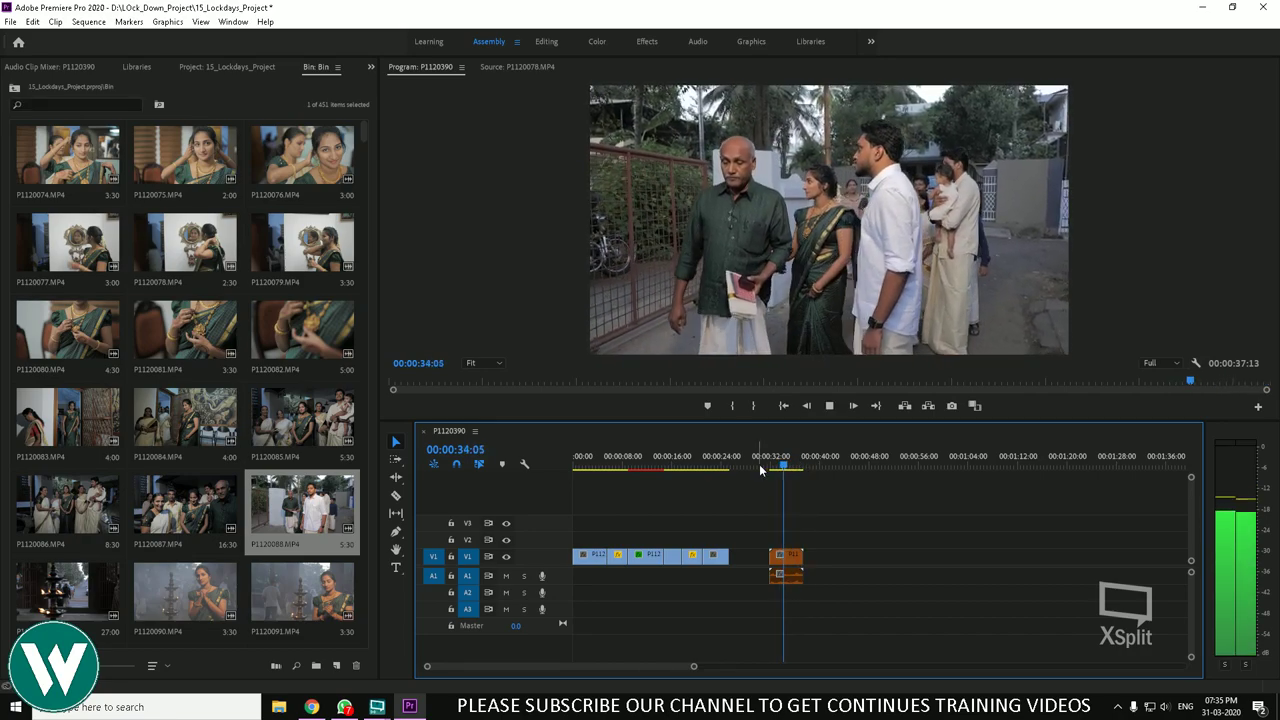
{"action": "key", "text": "space"}
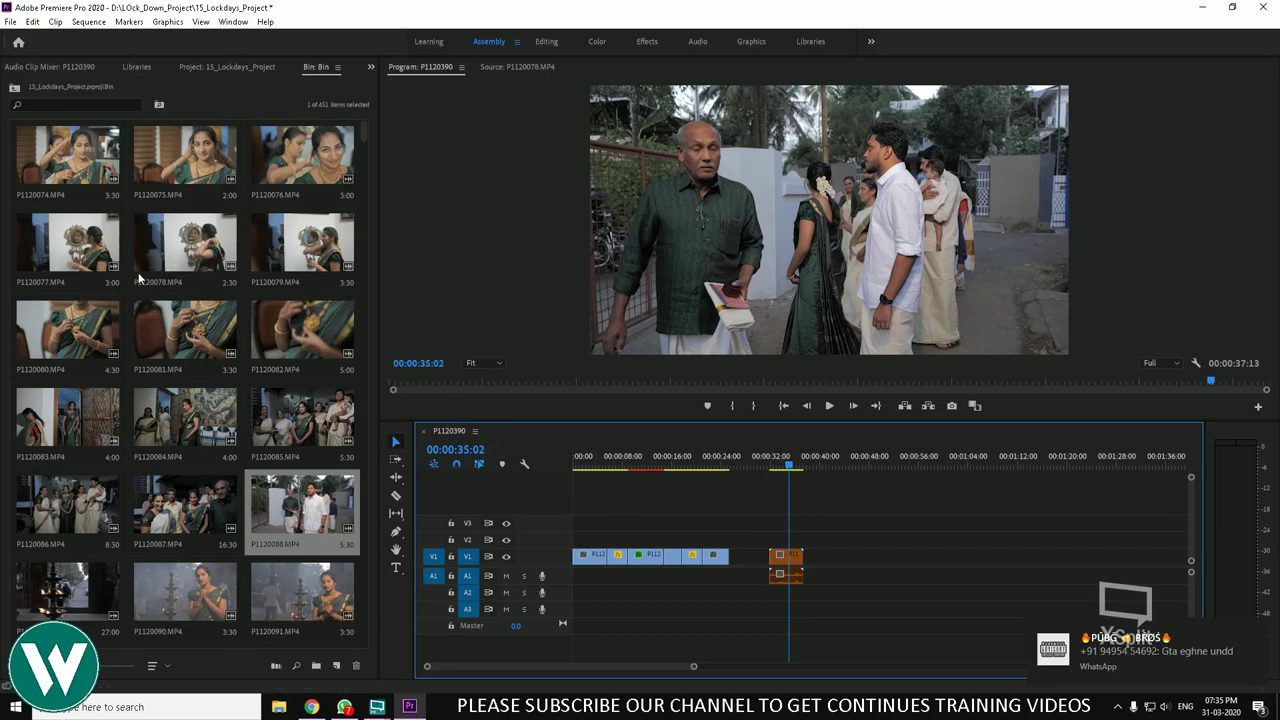
Step: Label clips P1120077 through P1120079 Forest
{"action": "left_click", "coordinate": [100, 250]}
{"action": "left_click", "coordinate": [305, 258], "text": "shift"}
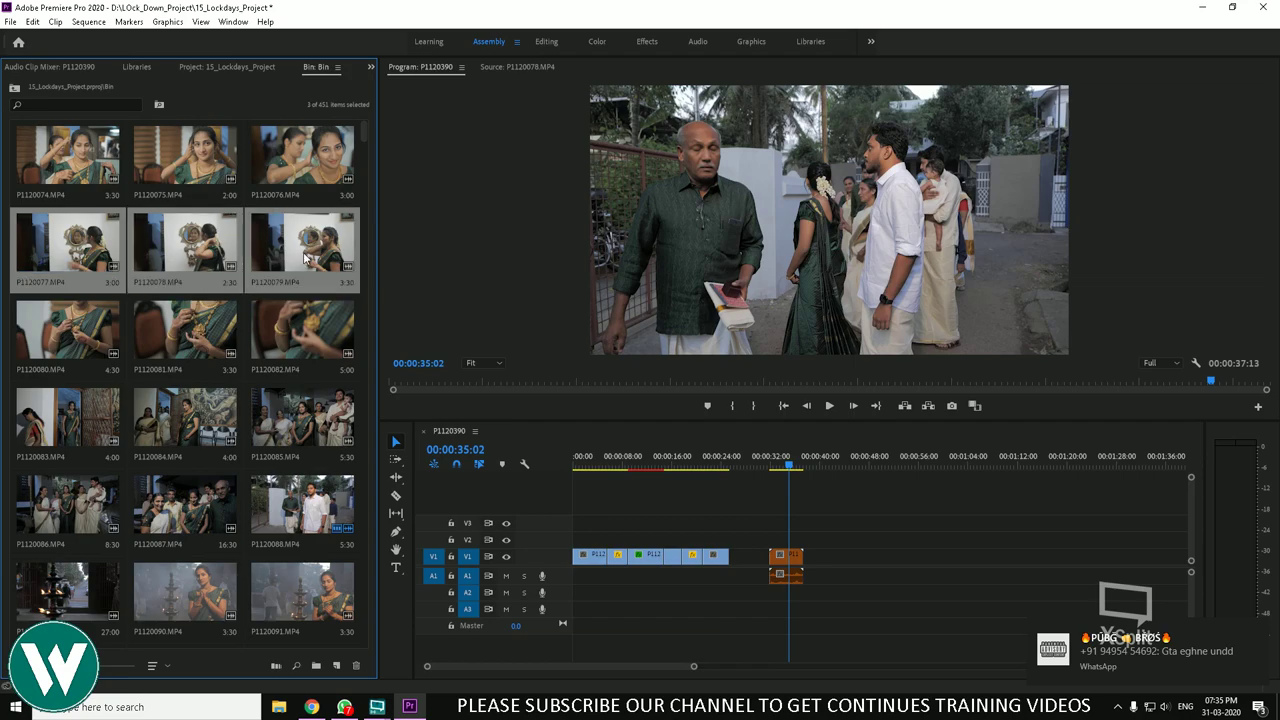
{"action": "right_click", "coordinate": [305, 258]}
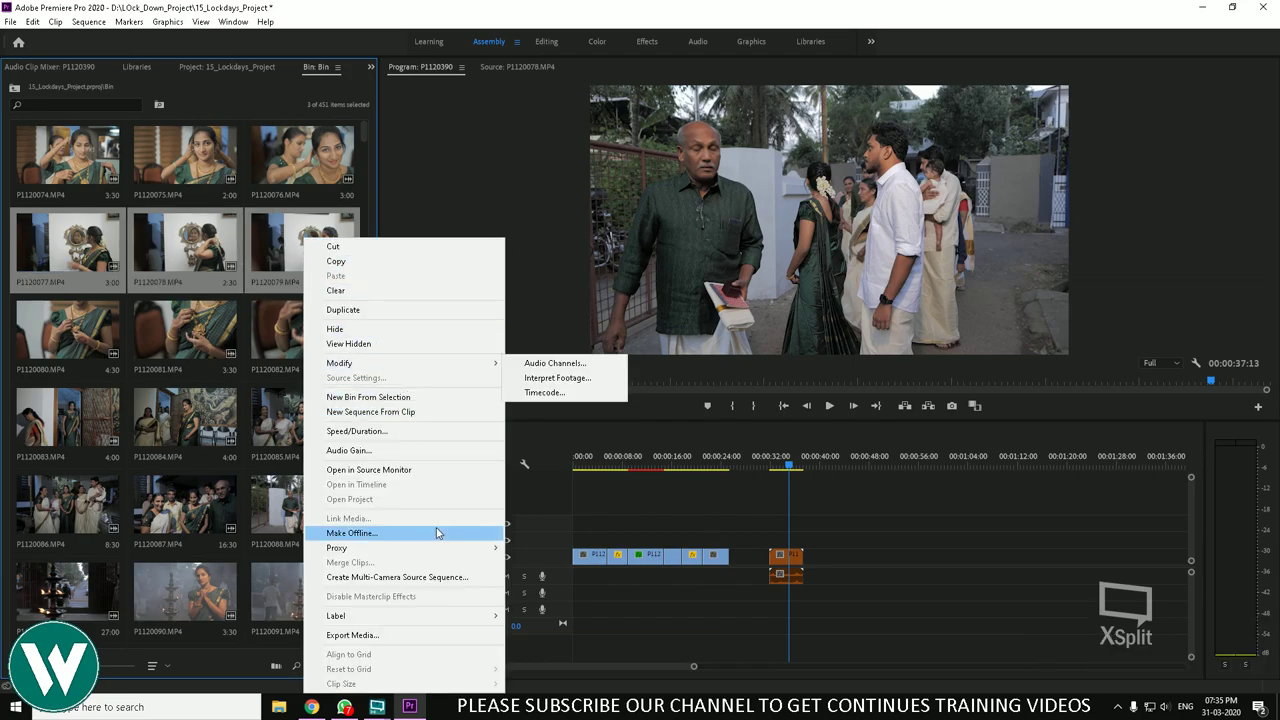
{"action": "mouse_move", "coordinate": [486, 616]}
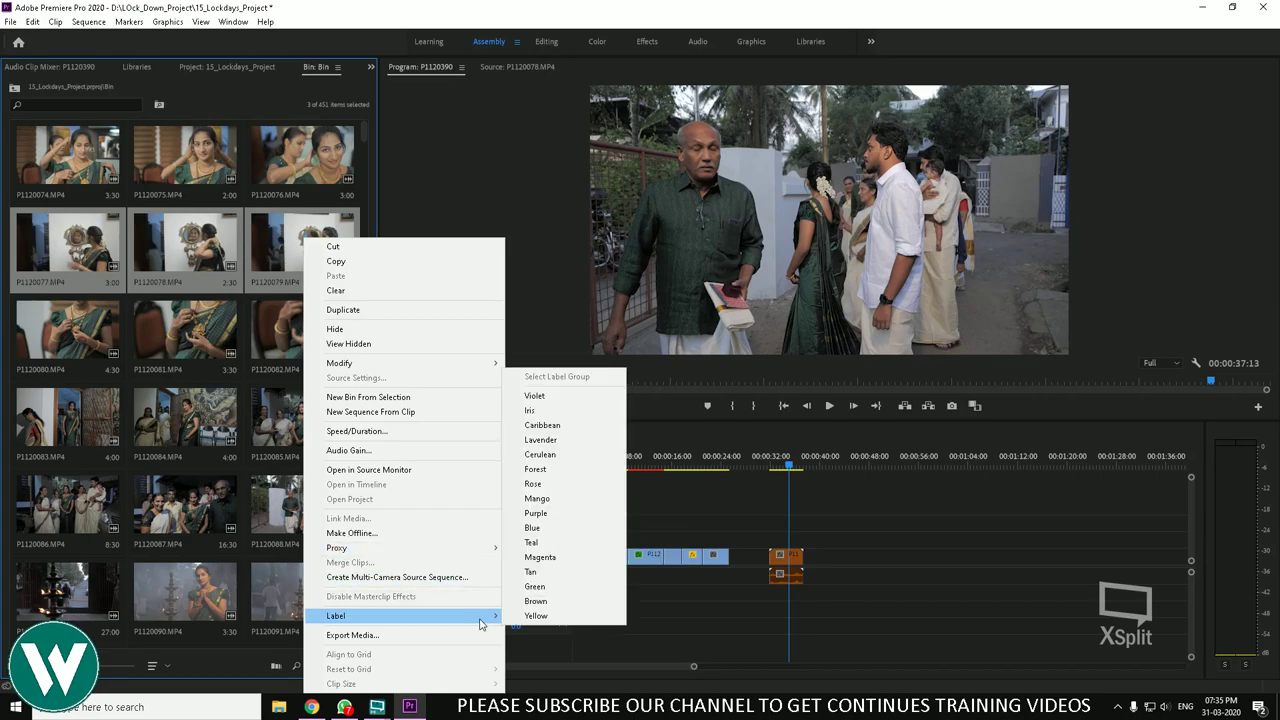
{"action": "left_click", "coordinate": [563, 470]}
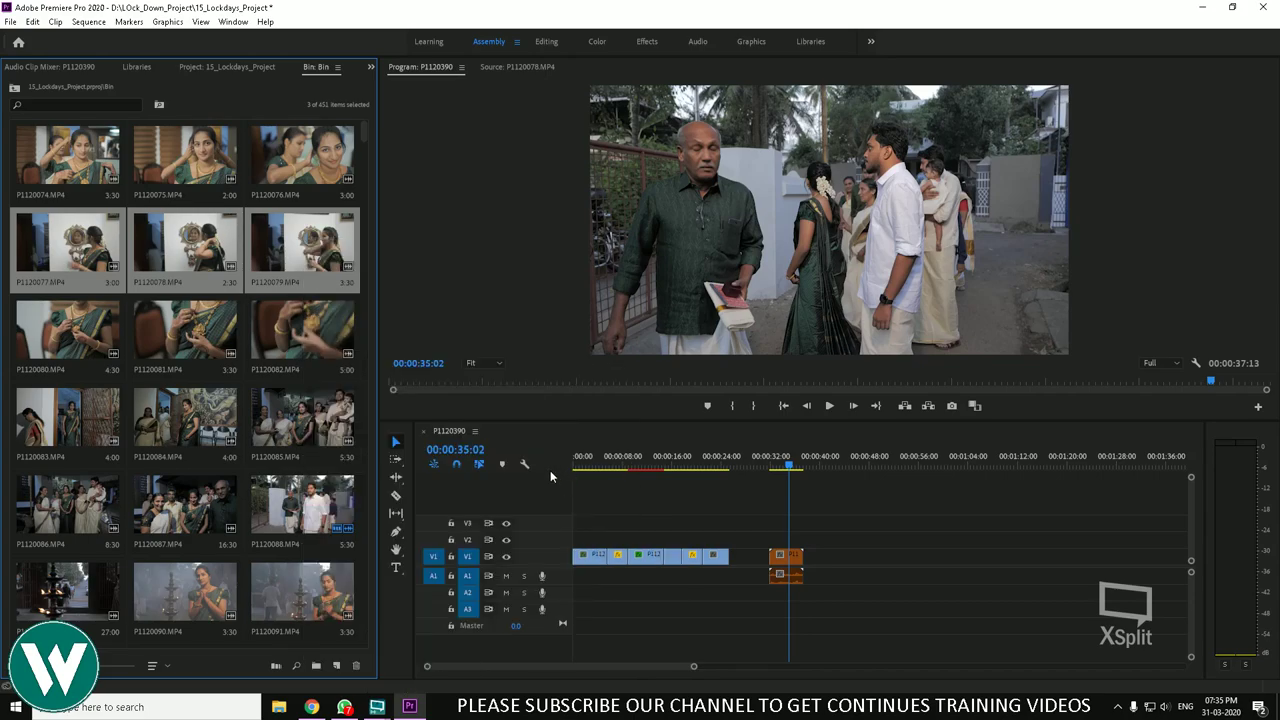
Step: Add P1120079 to the sequence right after P1120088
{"action": "left_click", "coordinate": [314, 262]}
{"action": "left_click_drag", "start_coordinate": [314, 262], "coordinate": [828, 560]}
{"action": "left_click_drag", "start_coordinate": [790, 466], "coordinate": [826, 512]}
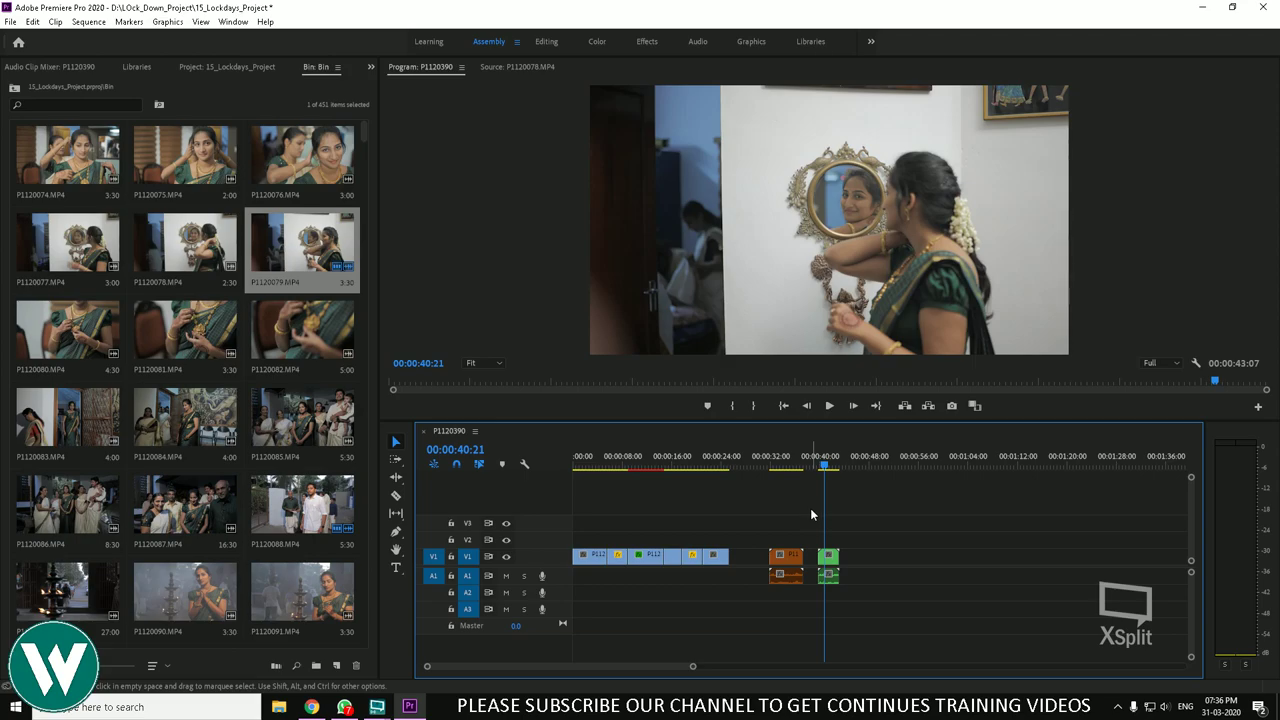
Step: Give the timeline clip around 00:00:10 the Mango label
{"action": "right_click", "coordinate": [827, 562]}
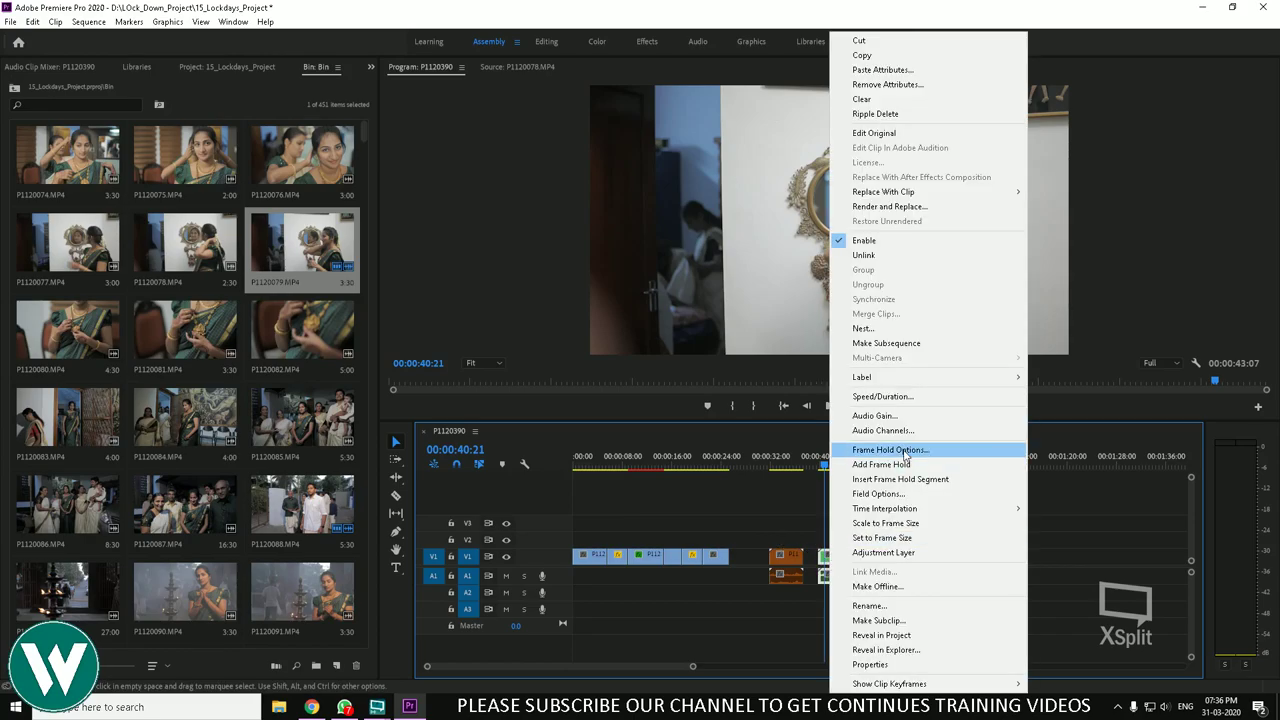
{"action": "left_click", "coordinate": [742, 480]}
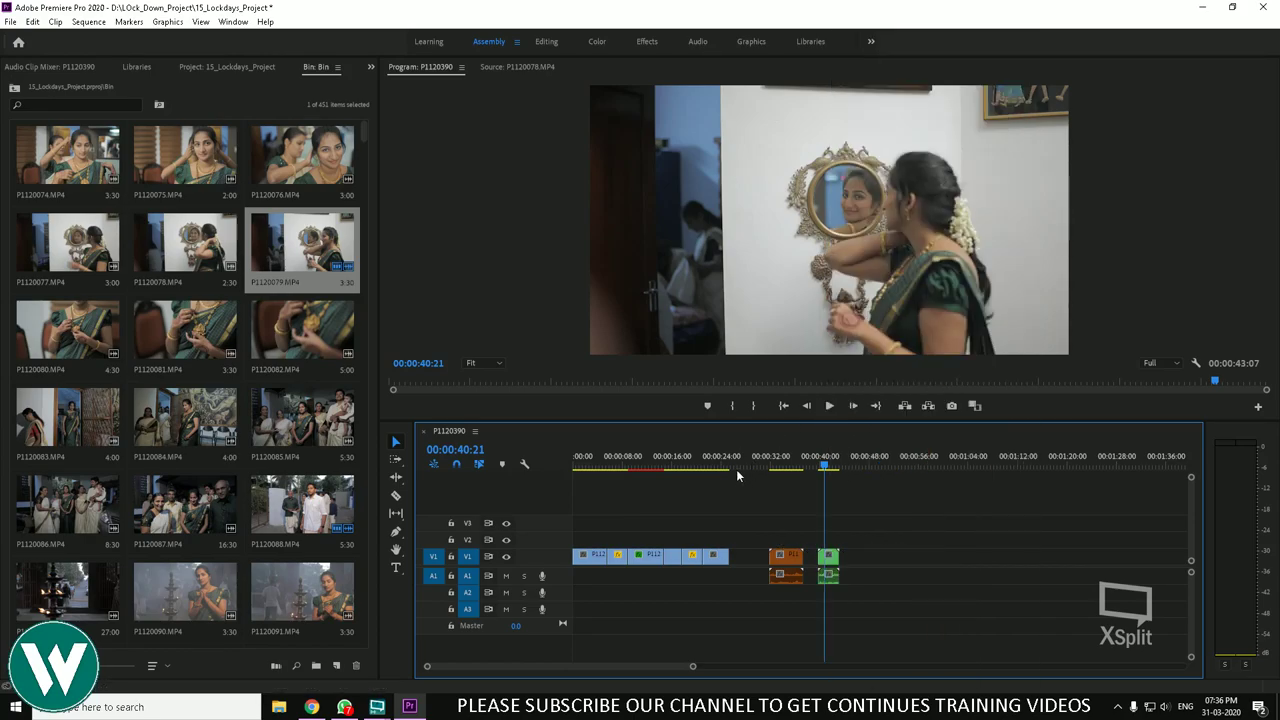
{"action": "right_click", "coordinate": [646, 556]}
{"action": "mouse_move", "coordinate": [750, 426]}
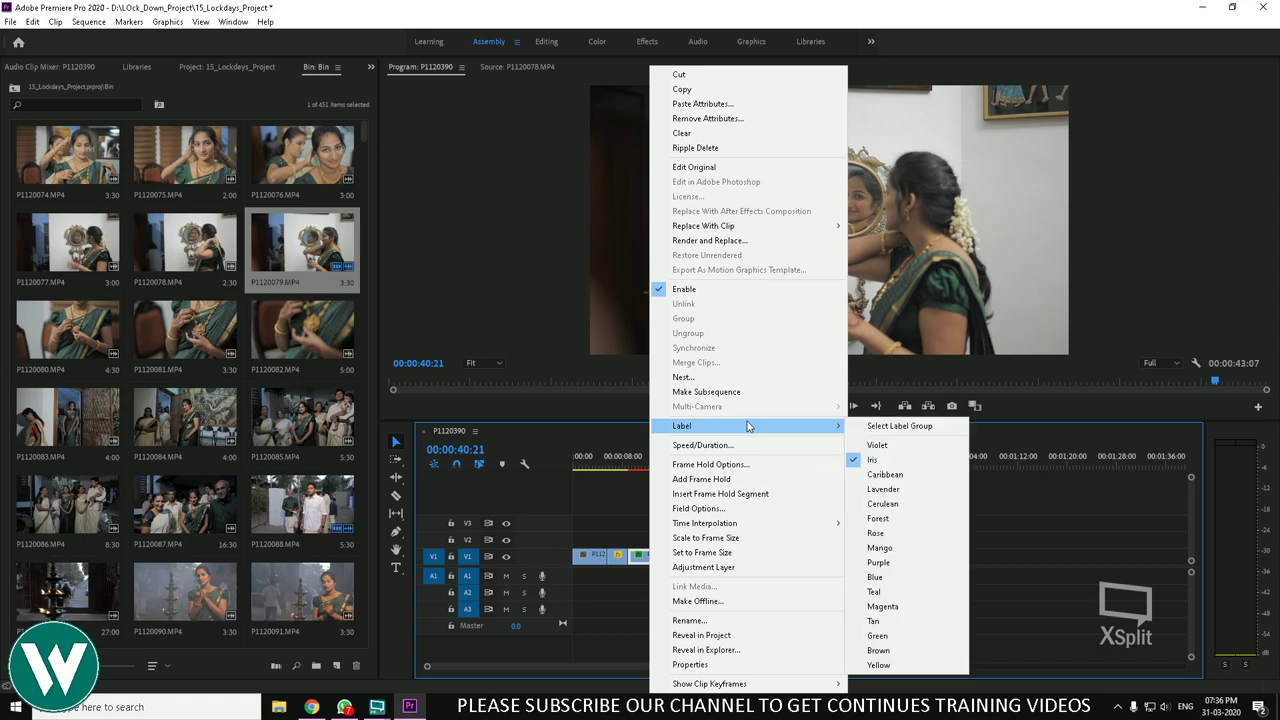
{"action": "left_click", "coordinate": [882, 549]}
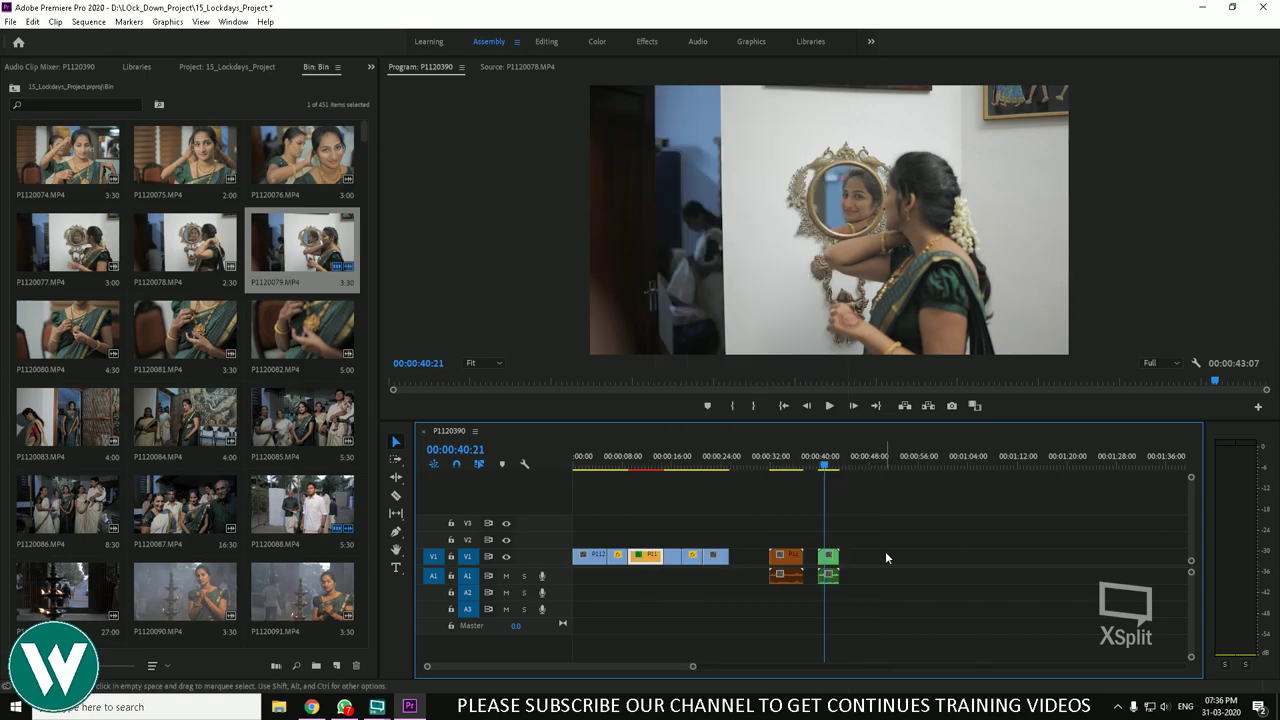
{"action": "left_click", "coordinate": [868, 500]}
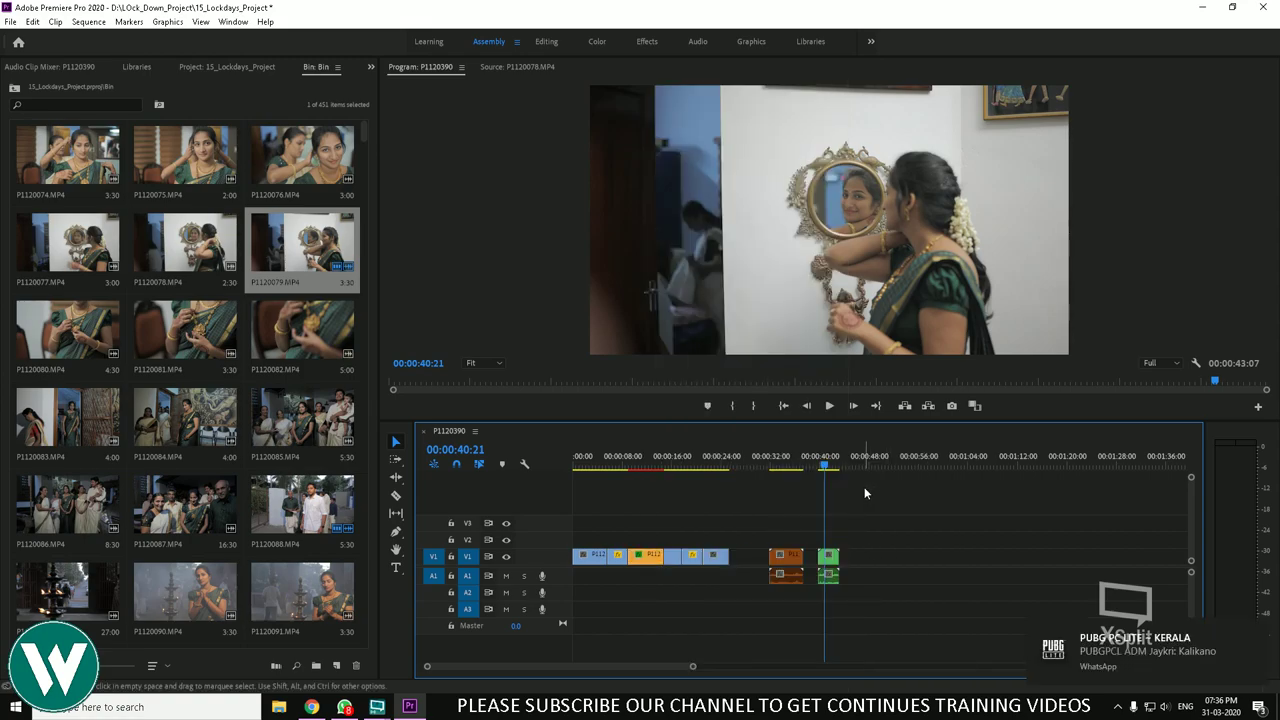
Step: Give the bride close-up clip at 00:00:19:23 the Rose label
{"action": "left_click_drag", "start_coordinate": [650, 466], "coordinate": [694, 570]}
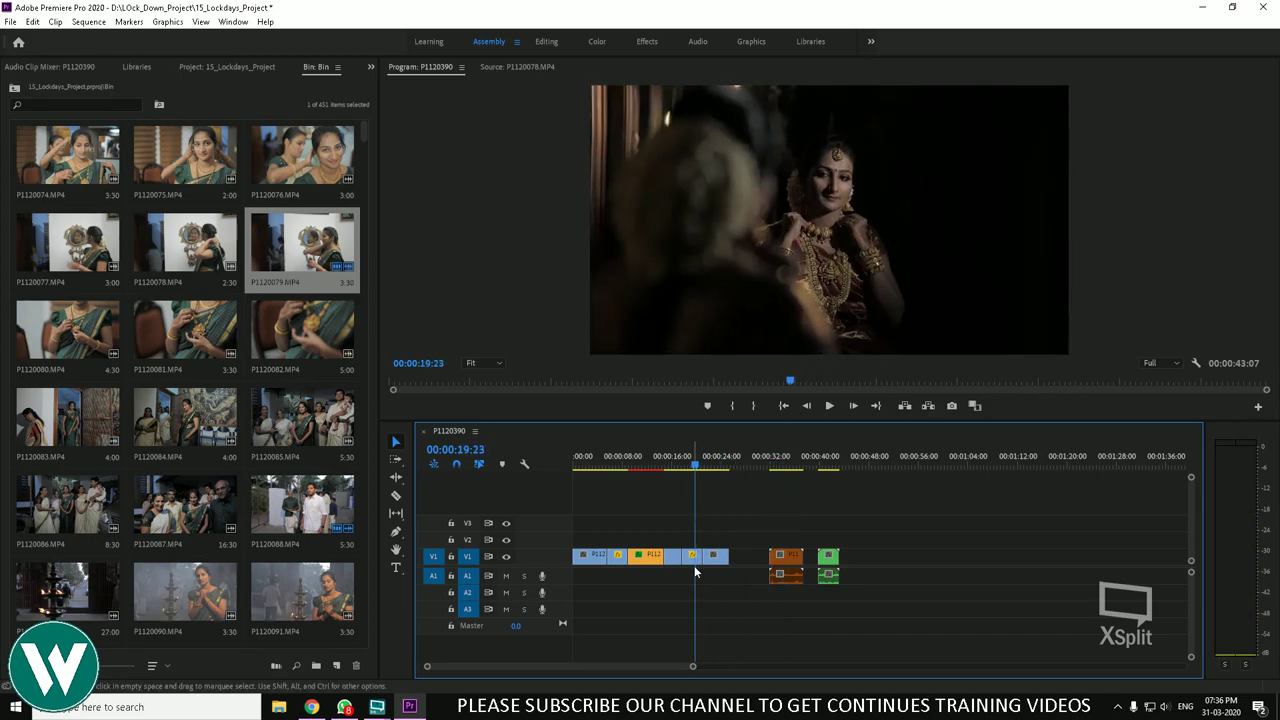
{"action": "right_click", "coordinate": [697, 567]}
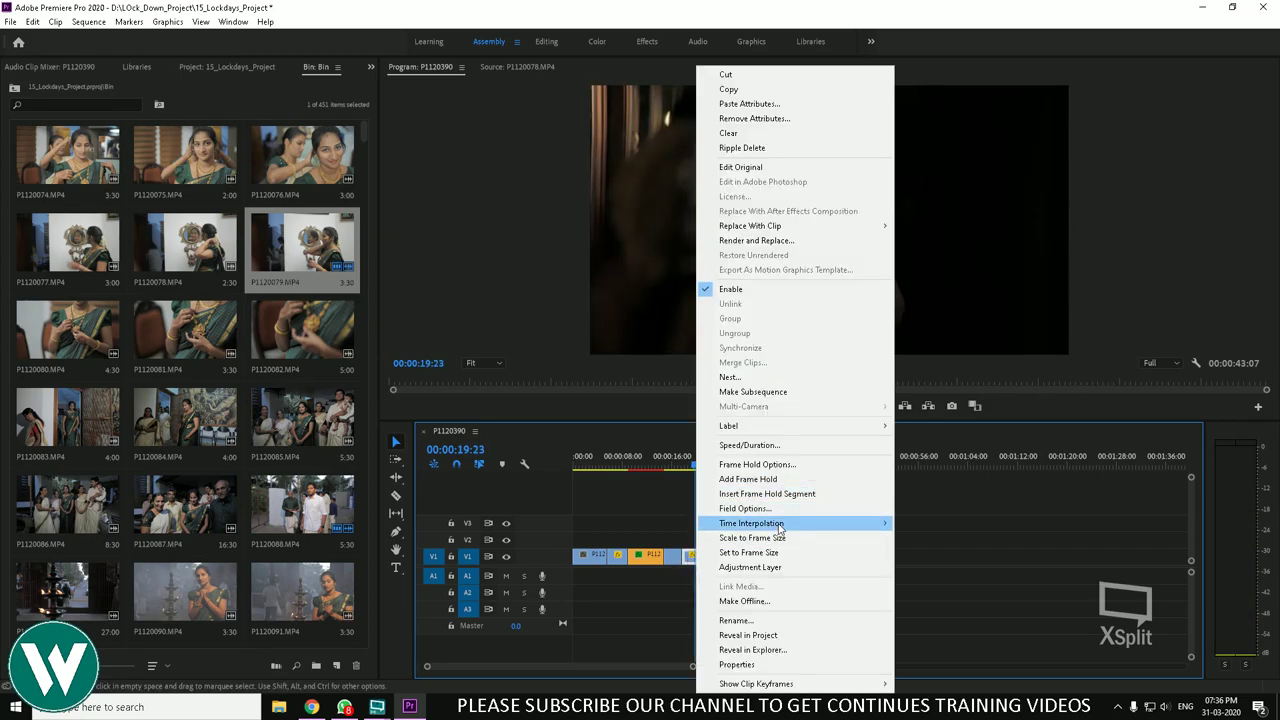
{"action": "mouse_move", "coordinate": [748, 428]}
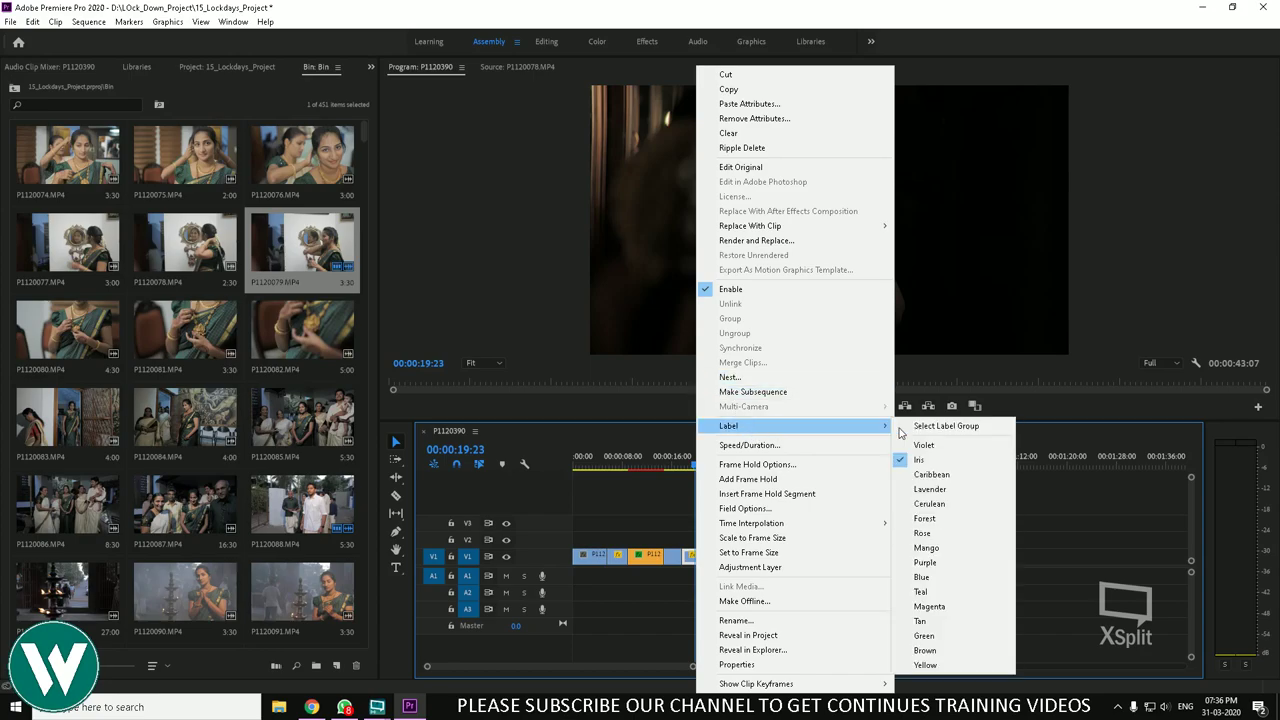
{"action": "left_click", "coordinate": [922, 533]}
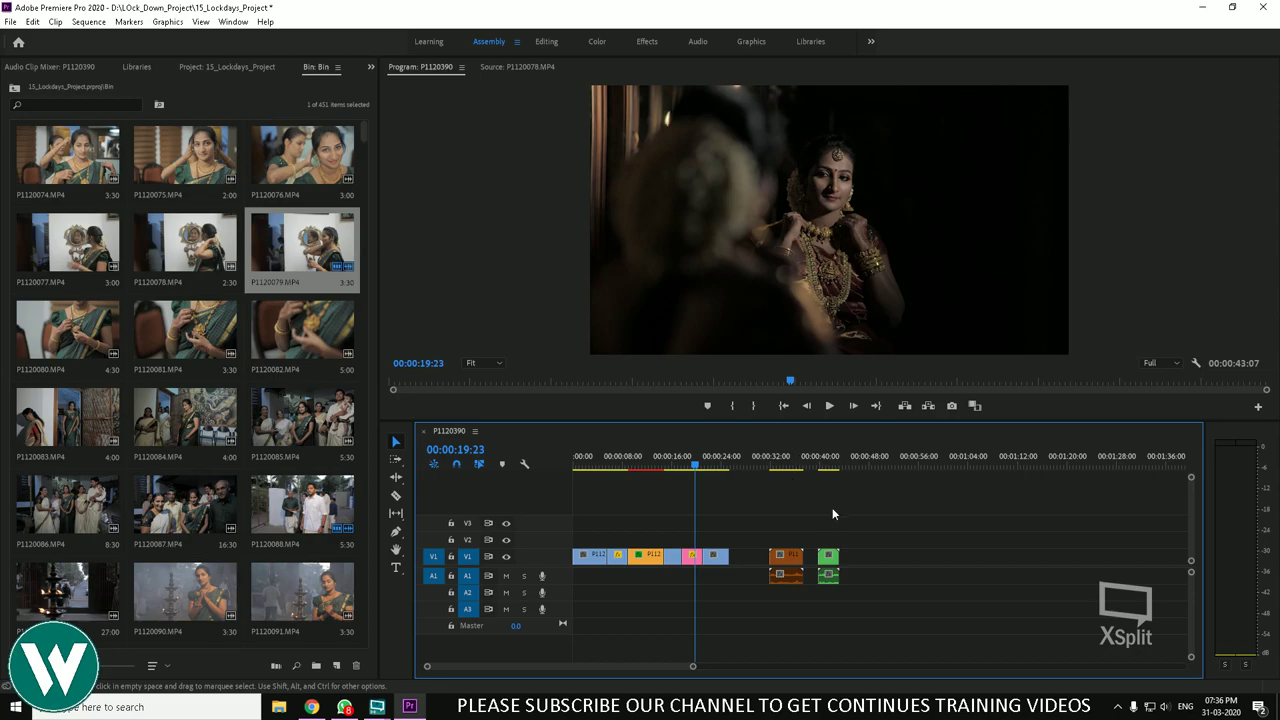
Step: Zoom the timeline out and back in, then run the playhead from start to end
{"action": "key", "text": "minus"}
{"action": "key", "text": "minus"}
{"action": "key", "text": "minus"}
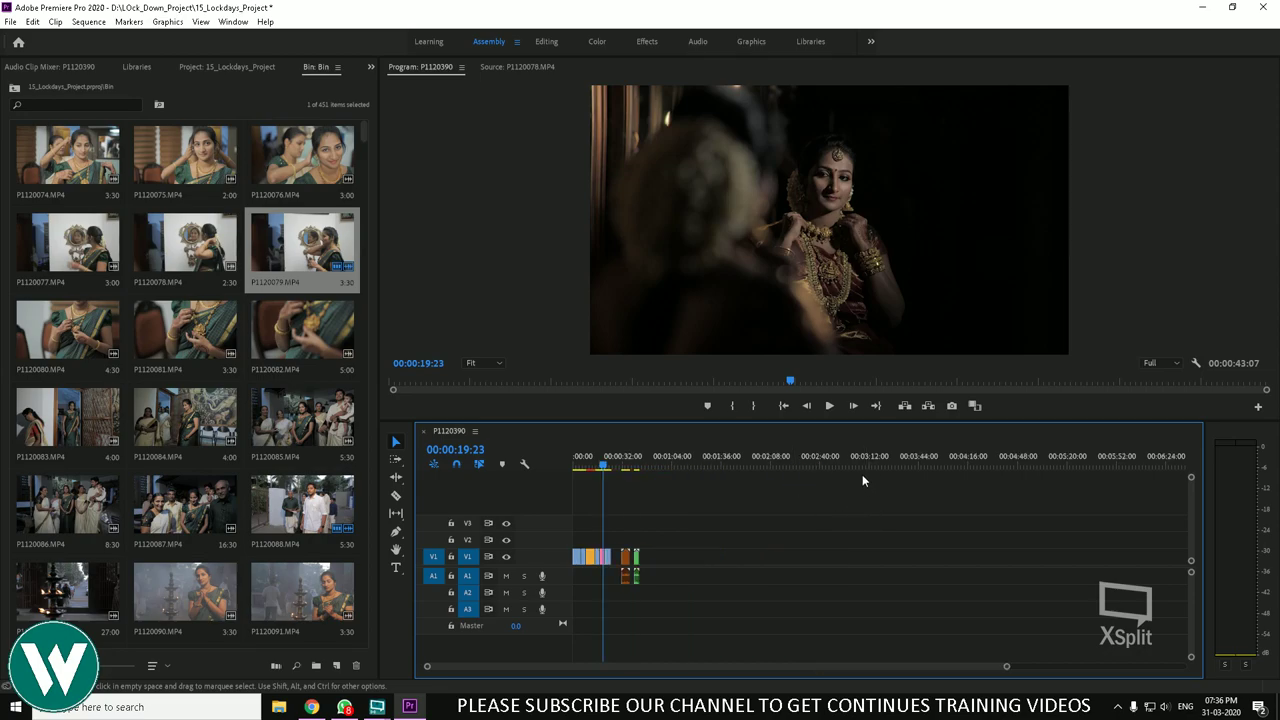
{"action": "key", "text": "equal"}
{"action": "key", "text": "equal"}
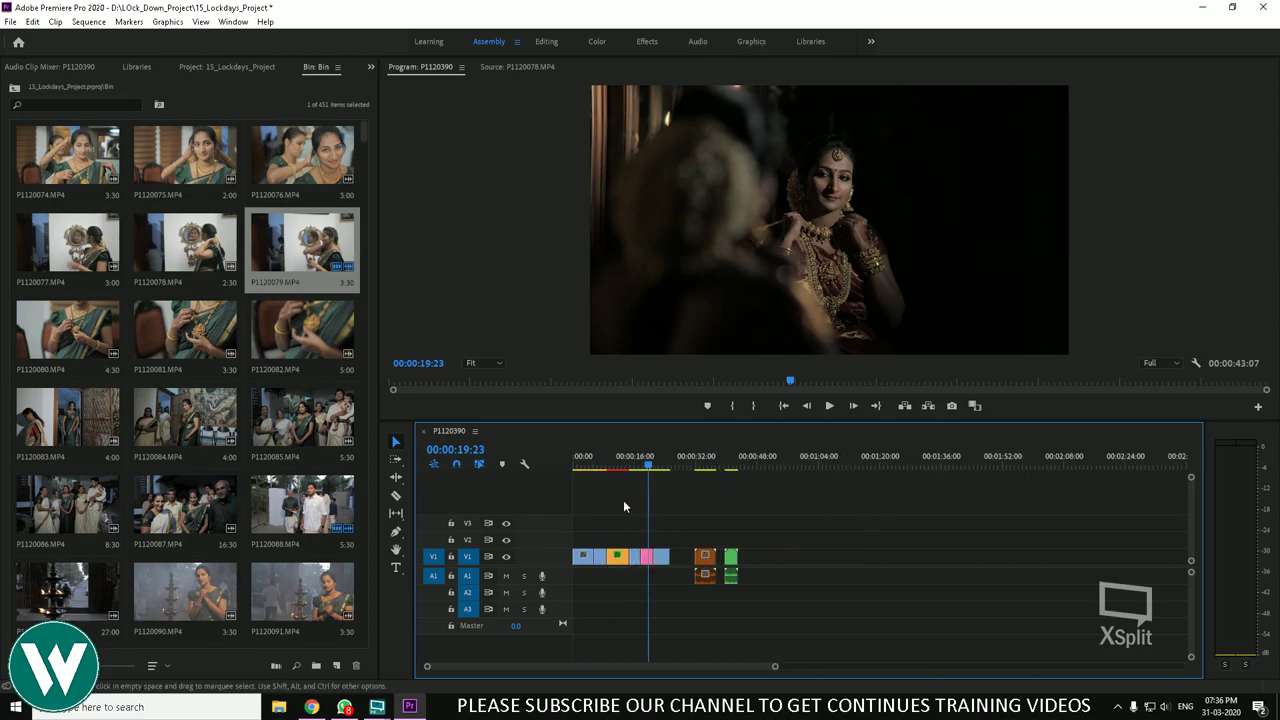
{"action": "key", "text": "Home"}
{"action": "left_click_drag", "start_coordinate": [565, 475], "coordinate": [829, 498]}
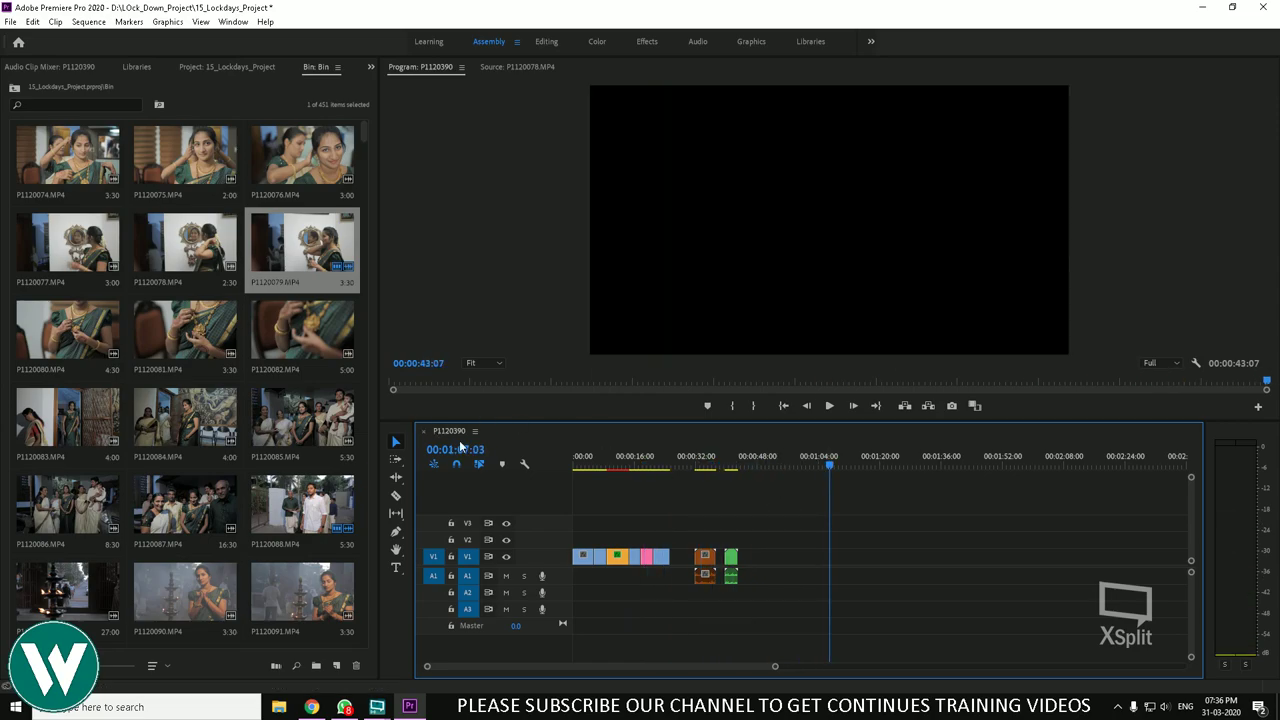
{"action": "left_click", "coordinate": [33, 22]}
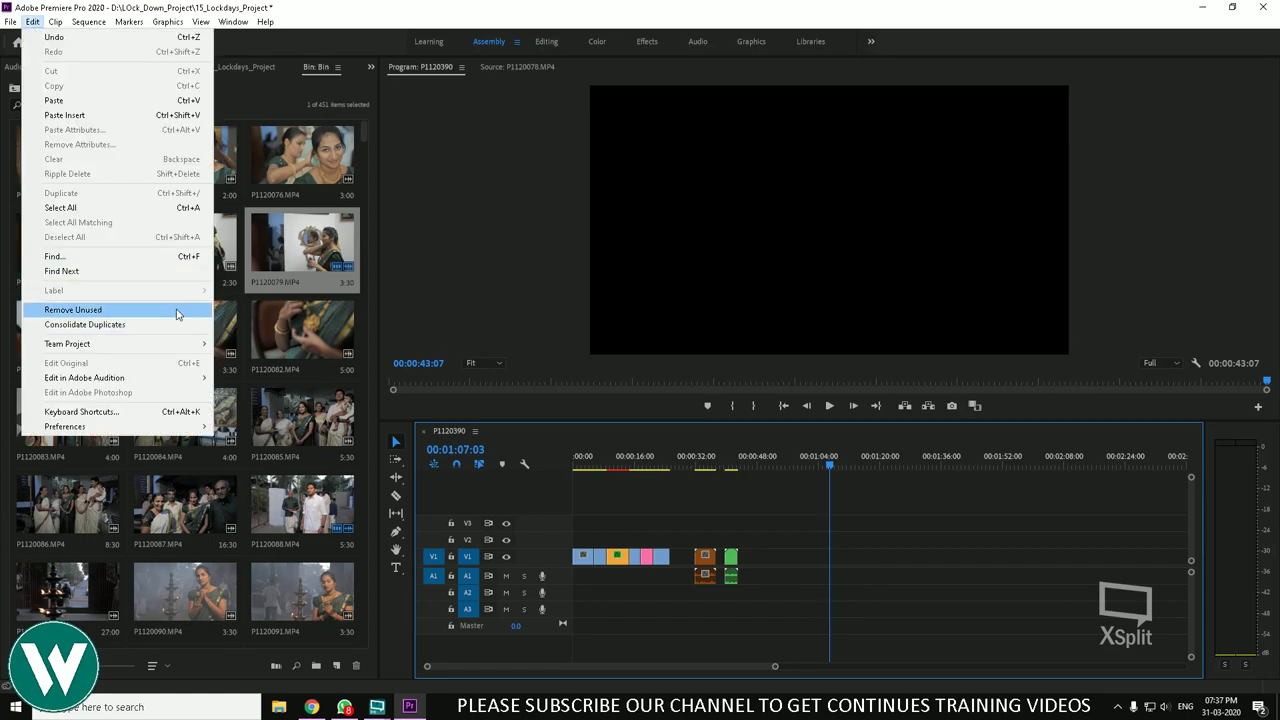
{"action": "left_click", "coordinate": [297, 321]}
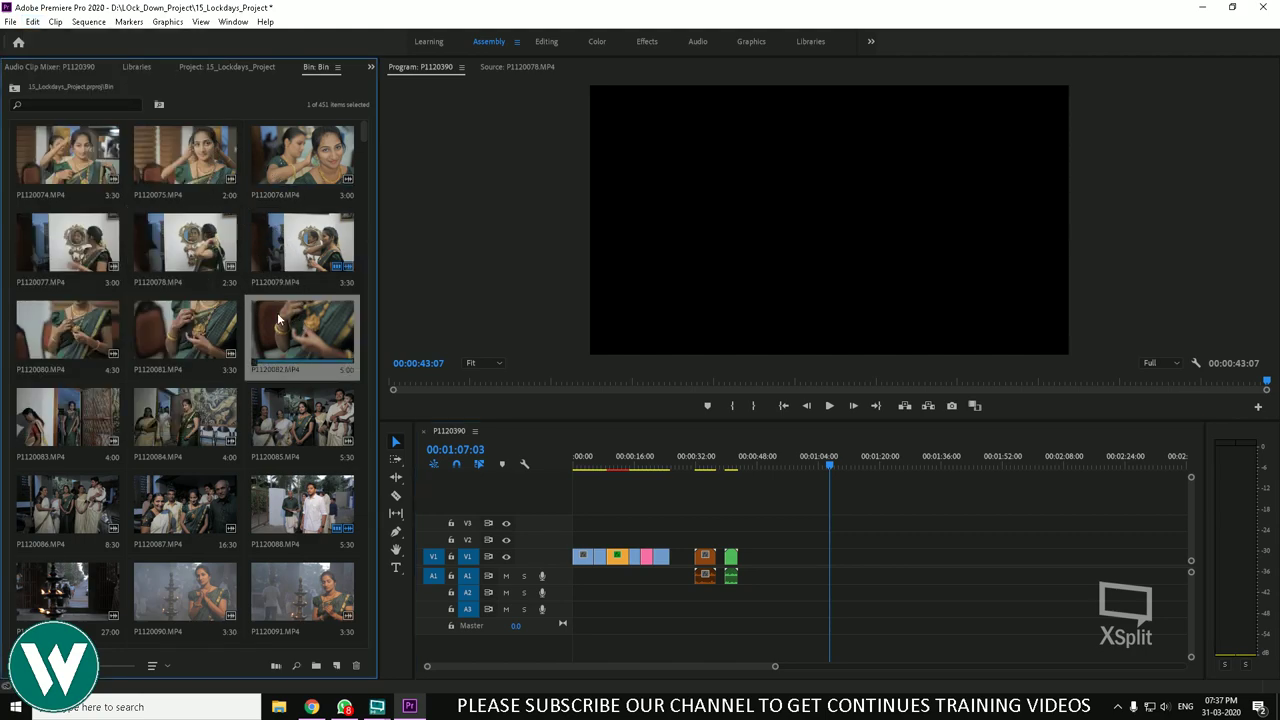
{"action": "key", "text": "ctrl+a"}
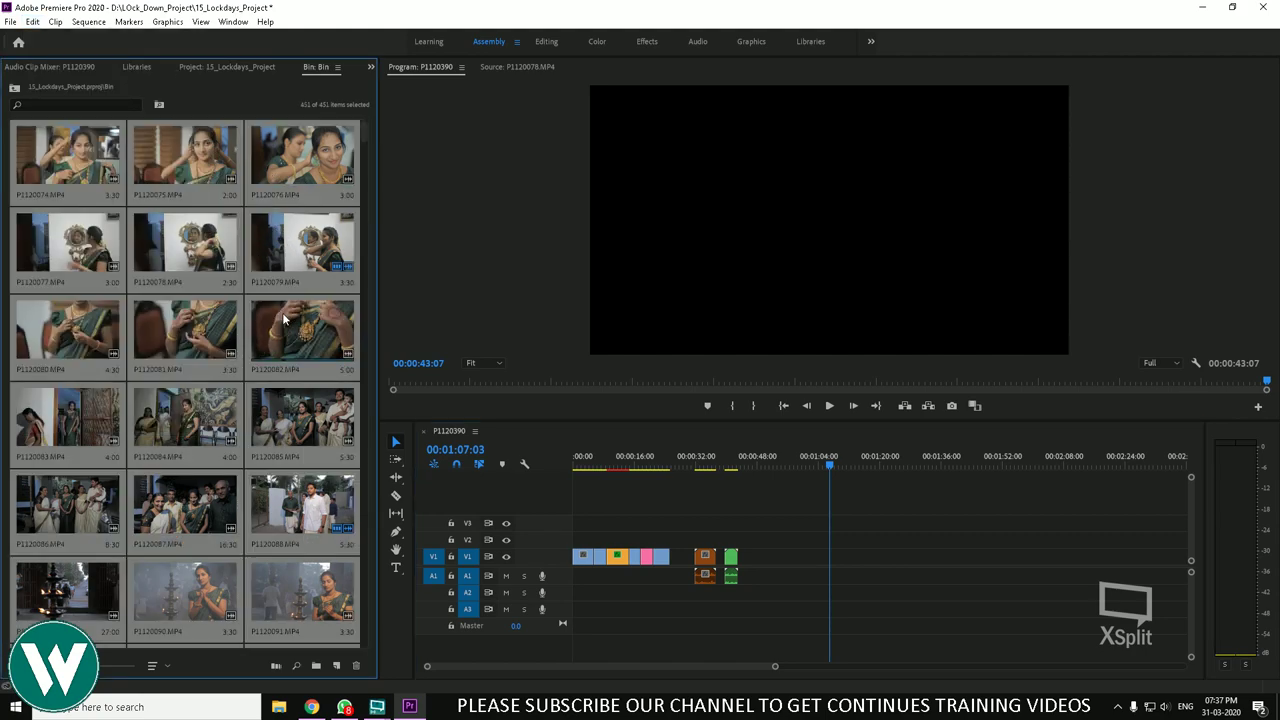
{"action": "left_click", "coordinate": [33, 21]}
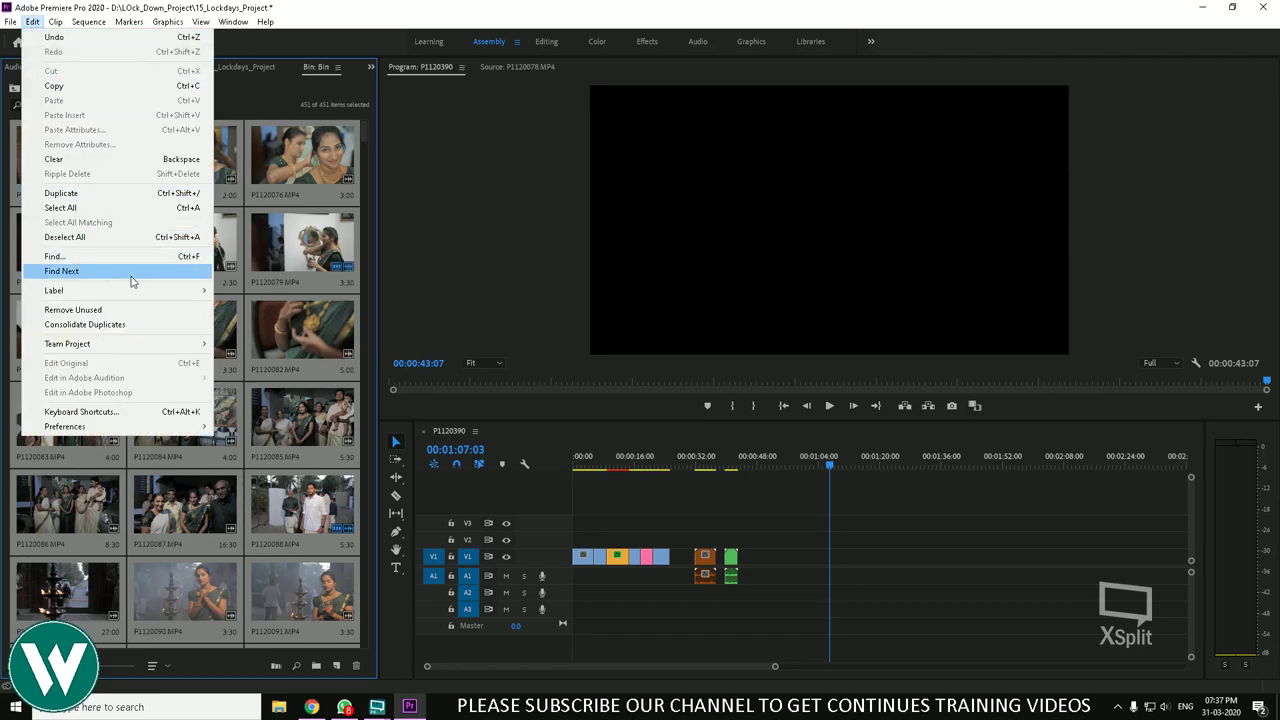
{"action": "left_click", "coordinate": [130, 313]}
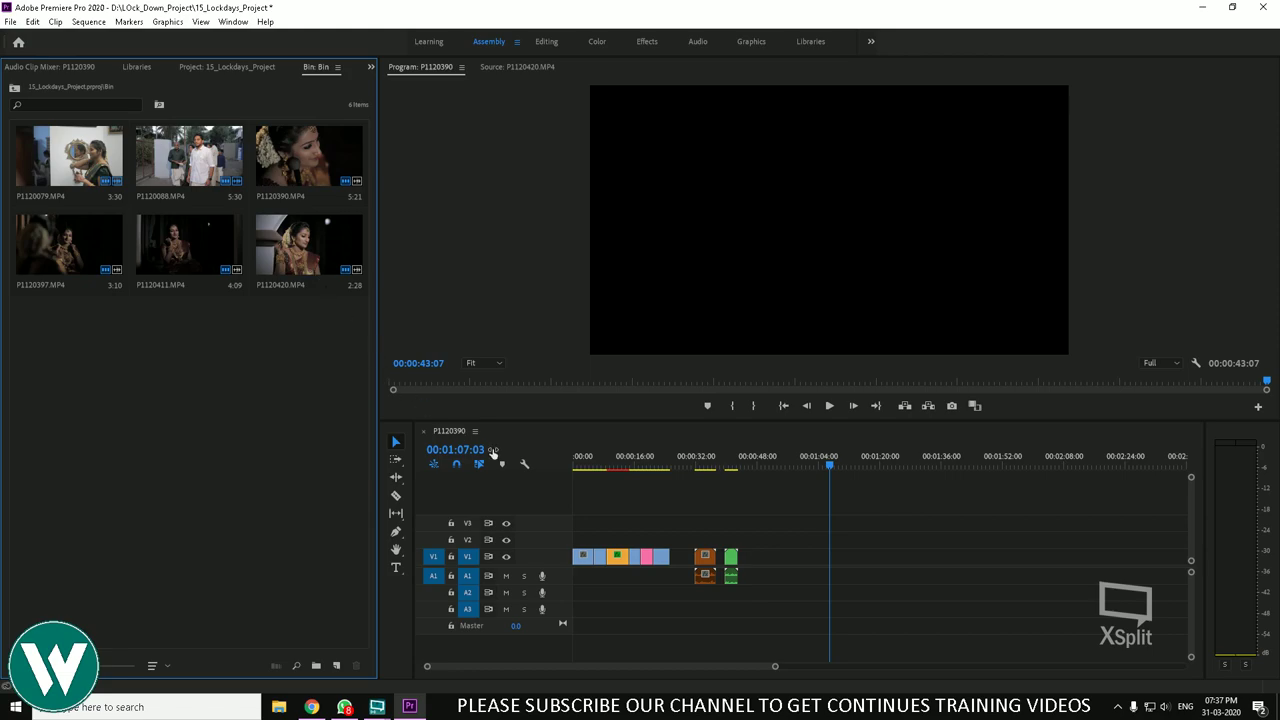
{"action": "key", "text": "ctrl+z"}
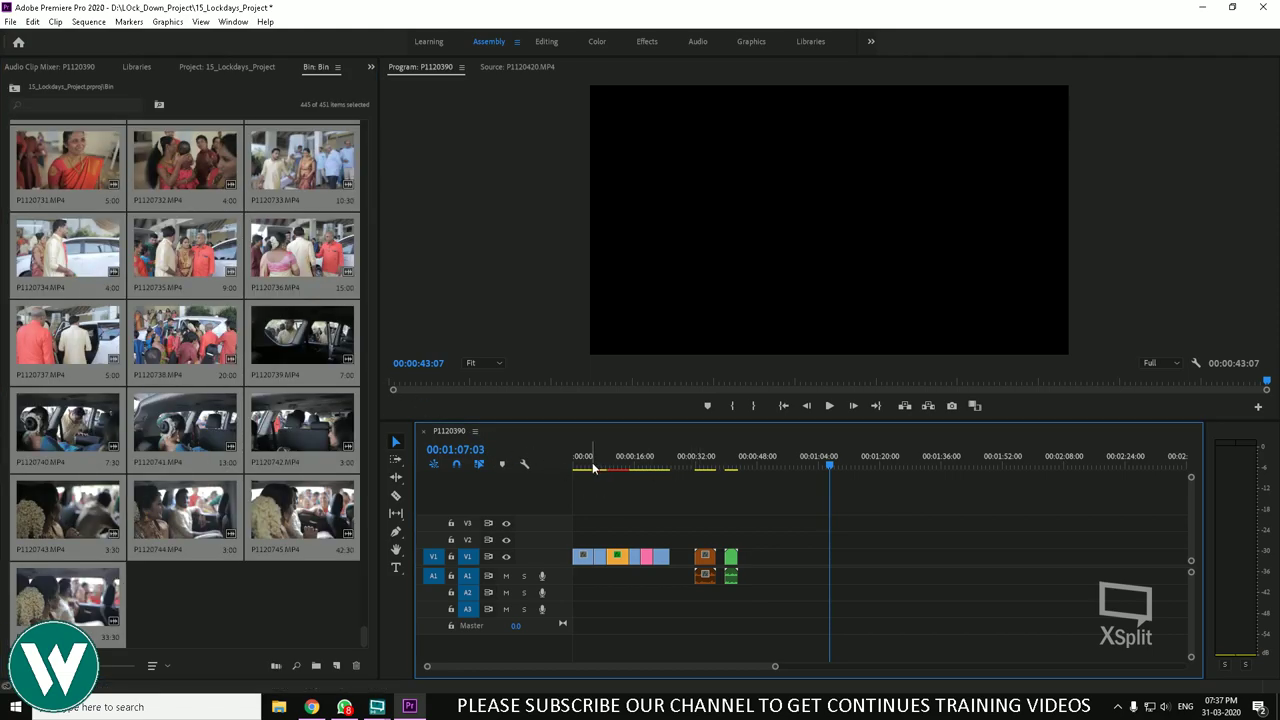
{"action": "left_click", "coordinate": [594, 472]}
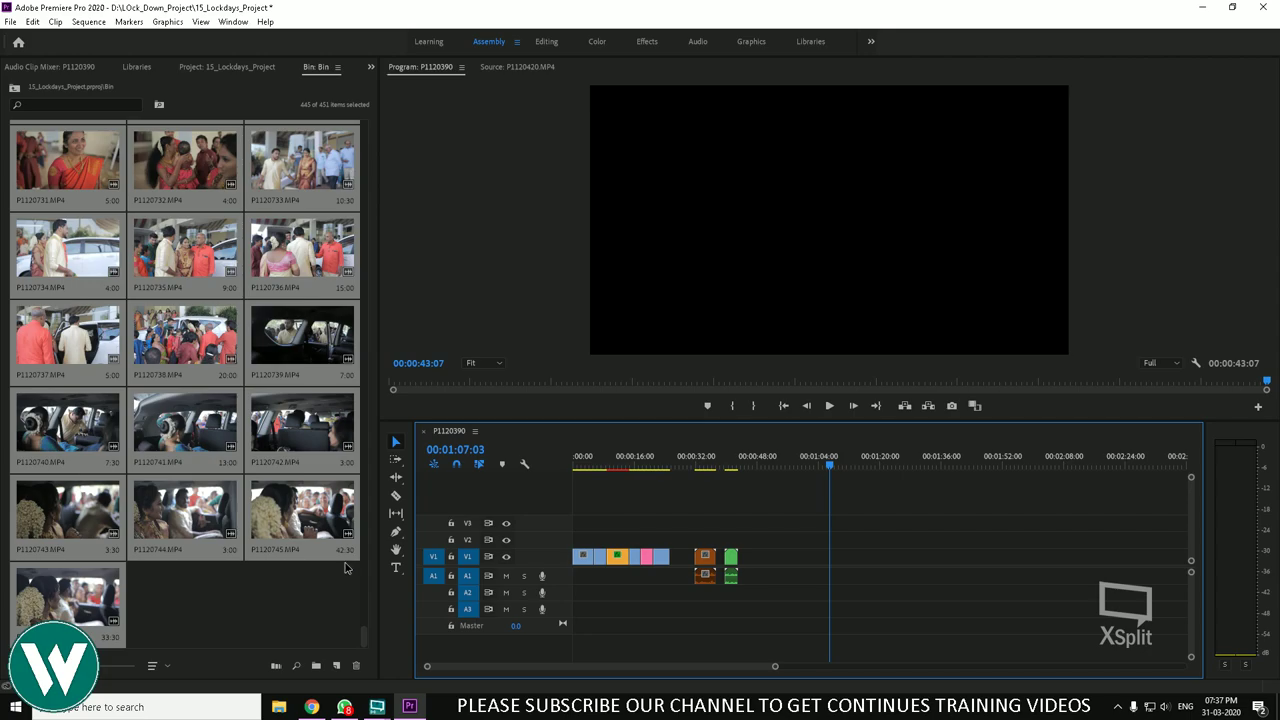
{"action": "left_click", "coordinate": [372, 538]}
{"action": "scroll", "coordinate": [280, 455], "scroll_direction": "up", "scroll_amount": 5}
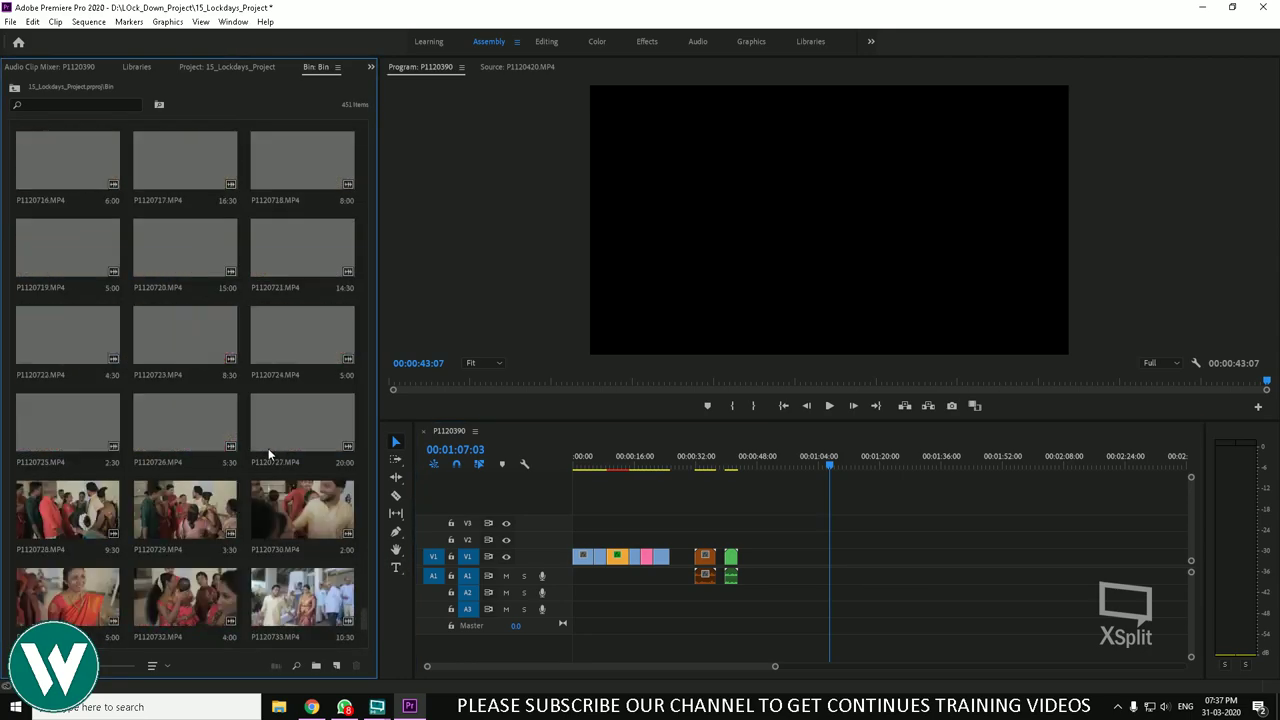
{"action": "scroll", "coordinate": [270, 458], "scroll_direction": "up", "scroll_amount": 6}
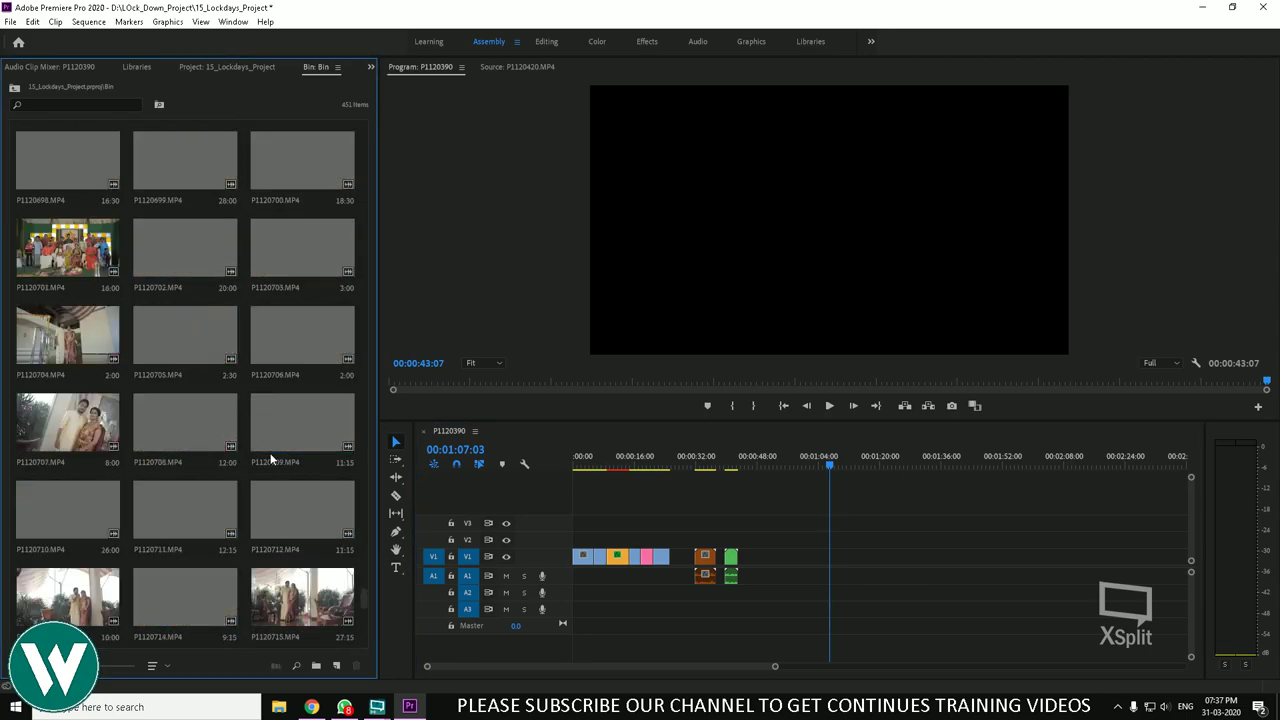
{"action": "scroll", "coordinate": [270, 458], "scroll_direction": "up", "scroll_amount": 4}
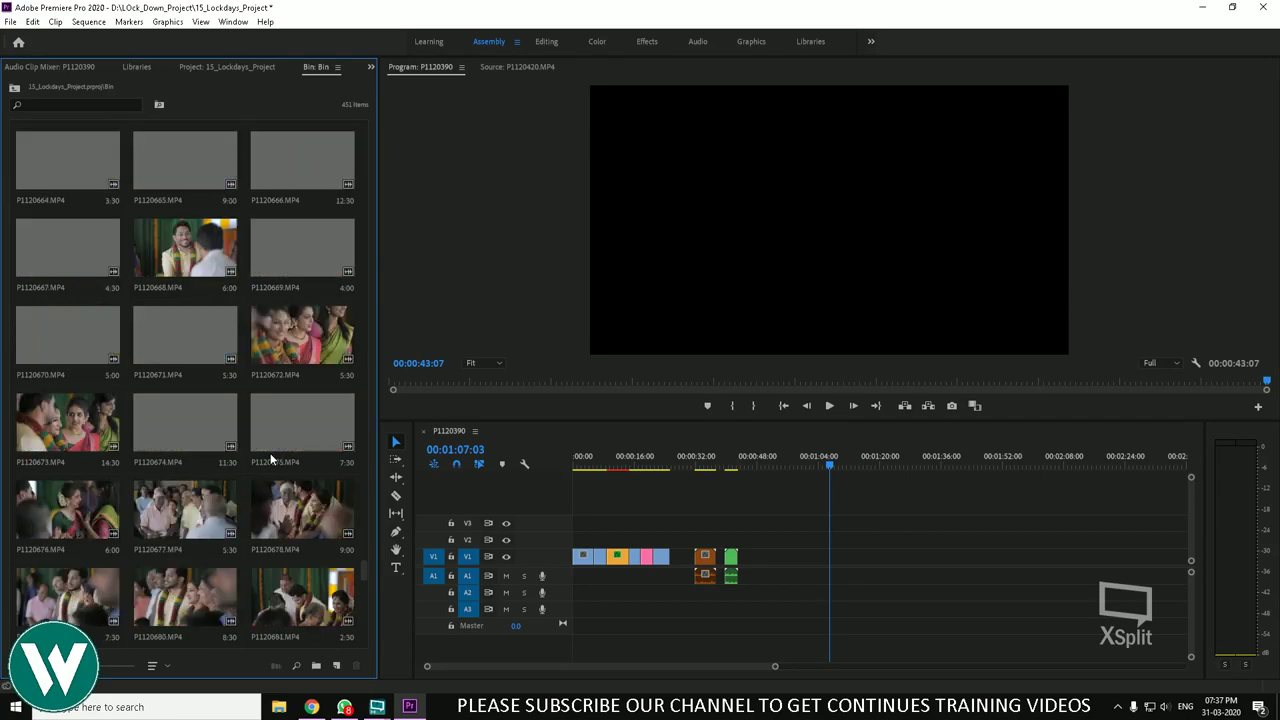
{"action": "scroll", "coordinate": [270, 458], "scroll_direction": "up", "scroll_amount": 5}
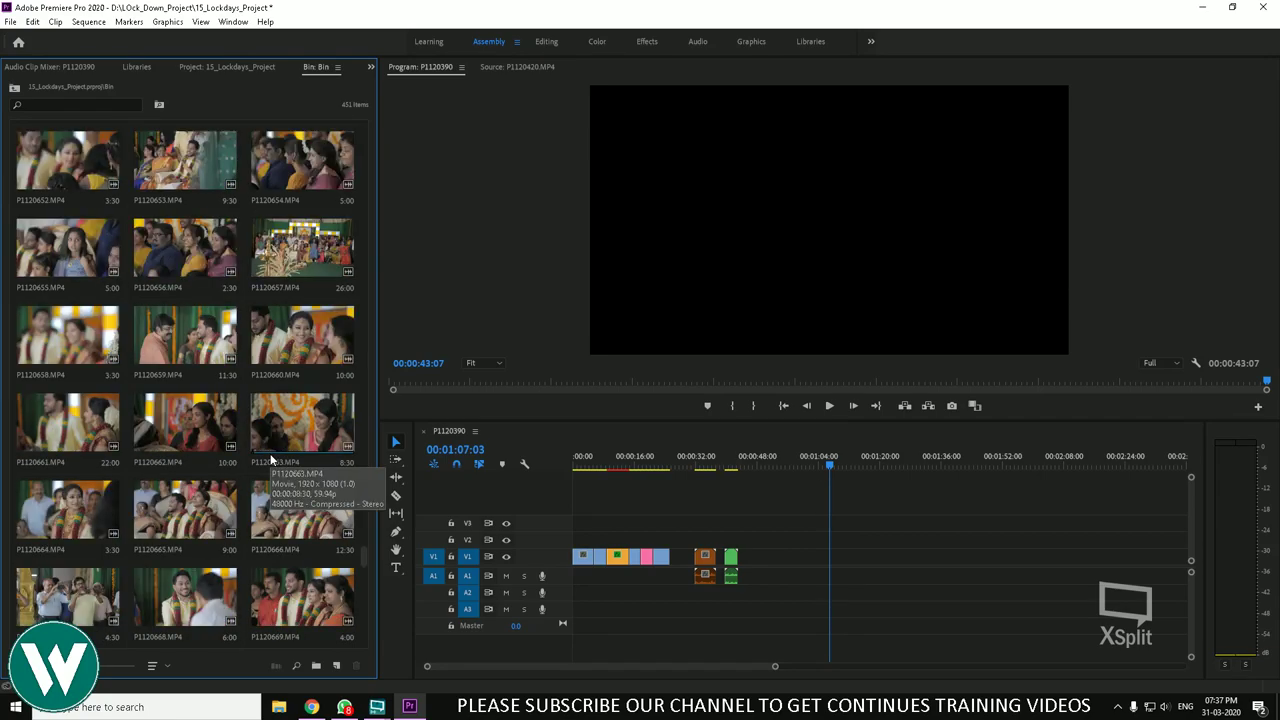
{"action": "scroll", "coordinate": [270, 458], "scroll_direction": "up", "scroll_amount": 5}
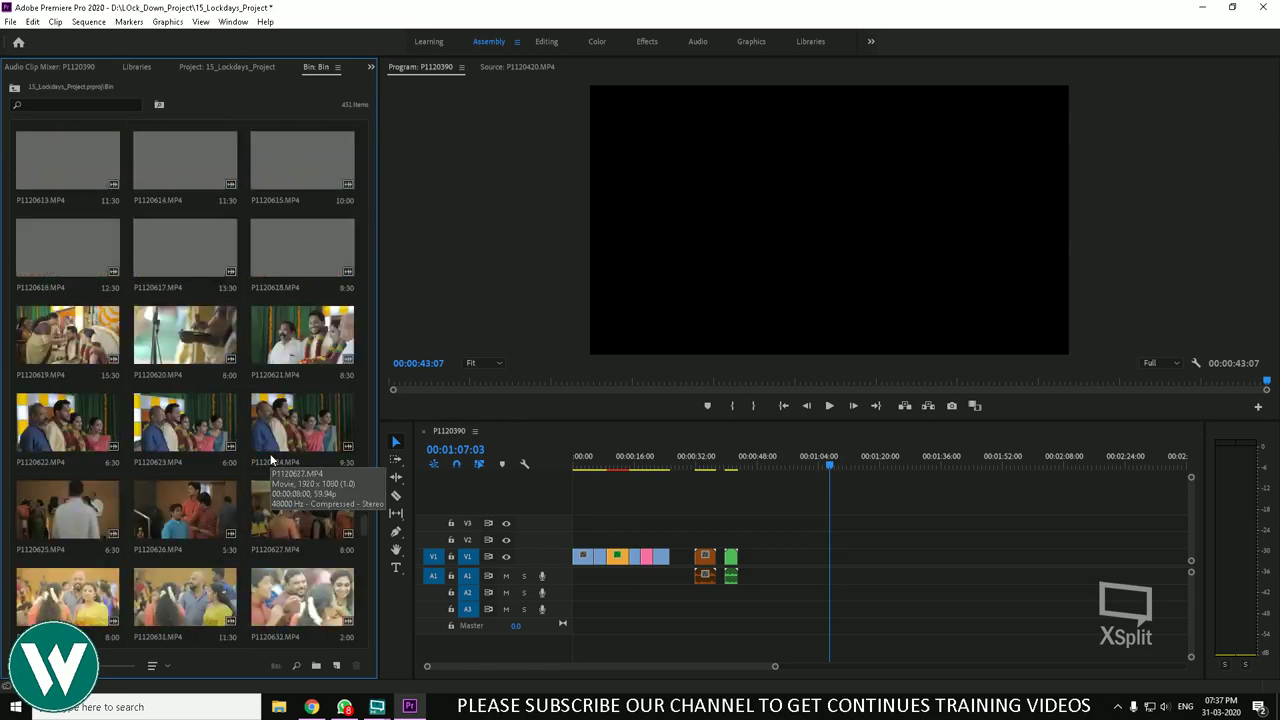
{"action": "scroll", "coordinate": [270, 458], "scroll_direction": "up", "scroll_amount": 5}
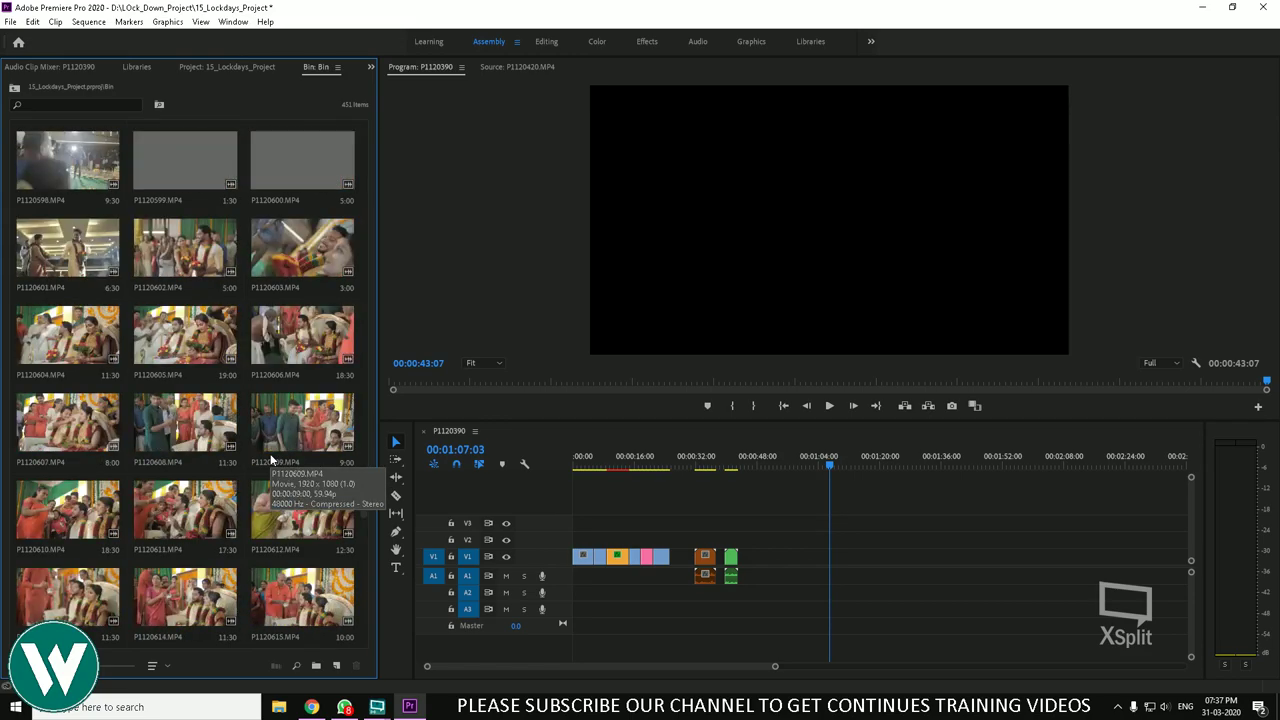
{"action": "scroll", "coordinate": [270, 458], "scroll_direction": "up", "scroll_amount": 5}
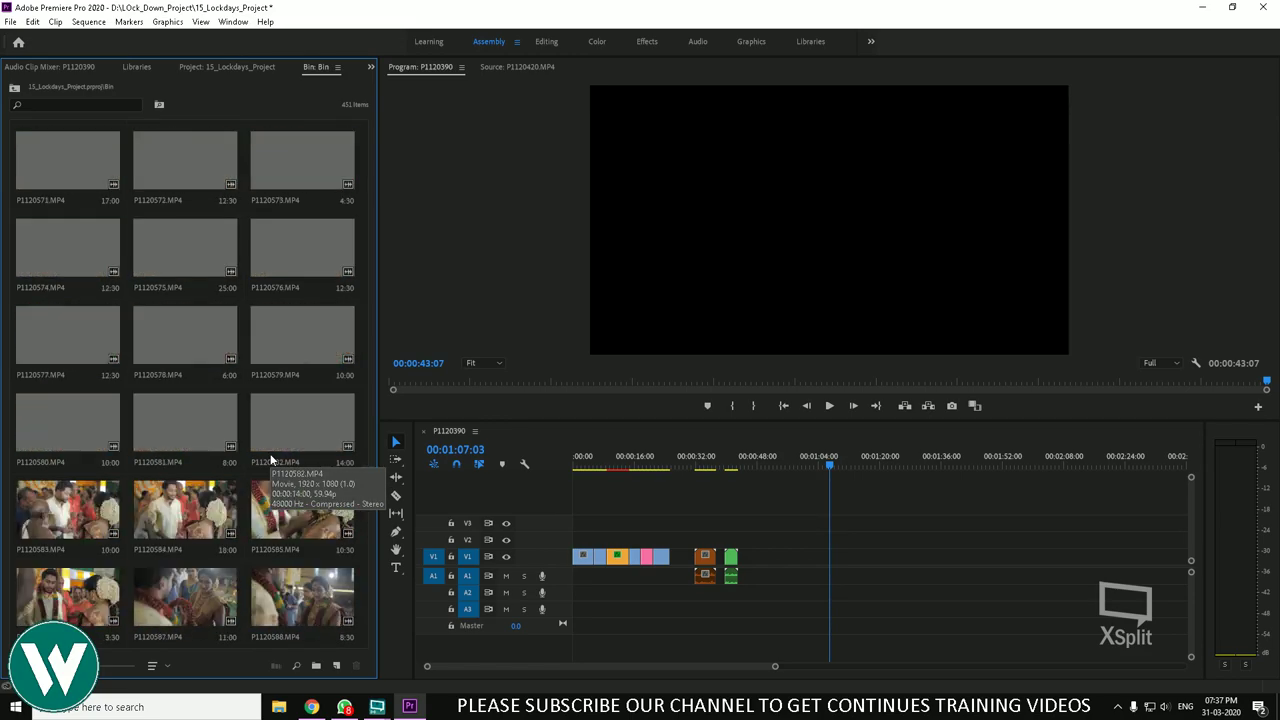
{"action": "scroll", "coordinate": [285, 478], "scroll_direction": "up", "scroll_amount": 5}
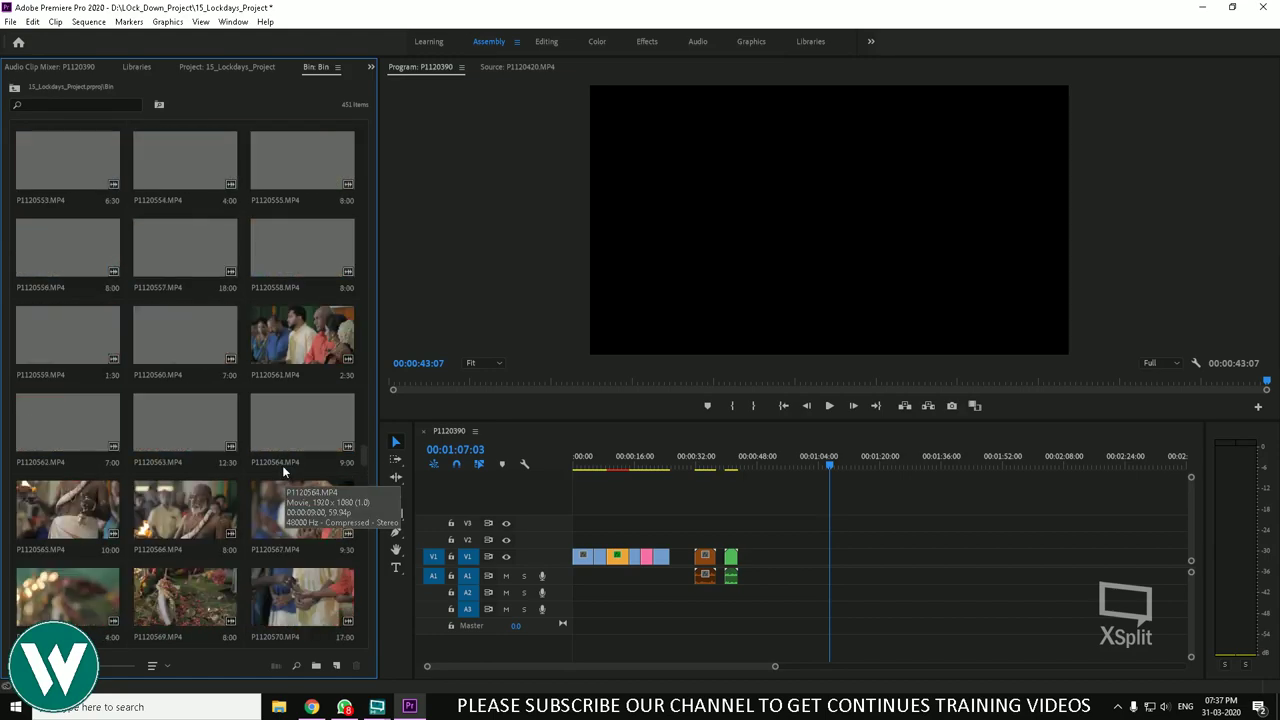
{"action": "scroll", "coordinate": [282, 463], "scroll_direction": "up", "scroll_amount": 5}
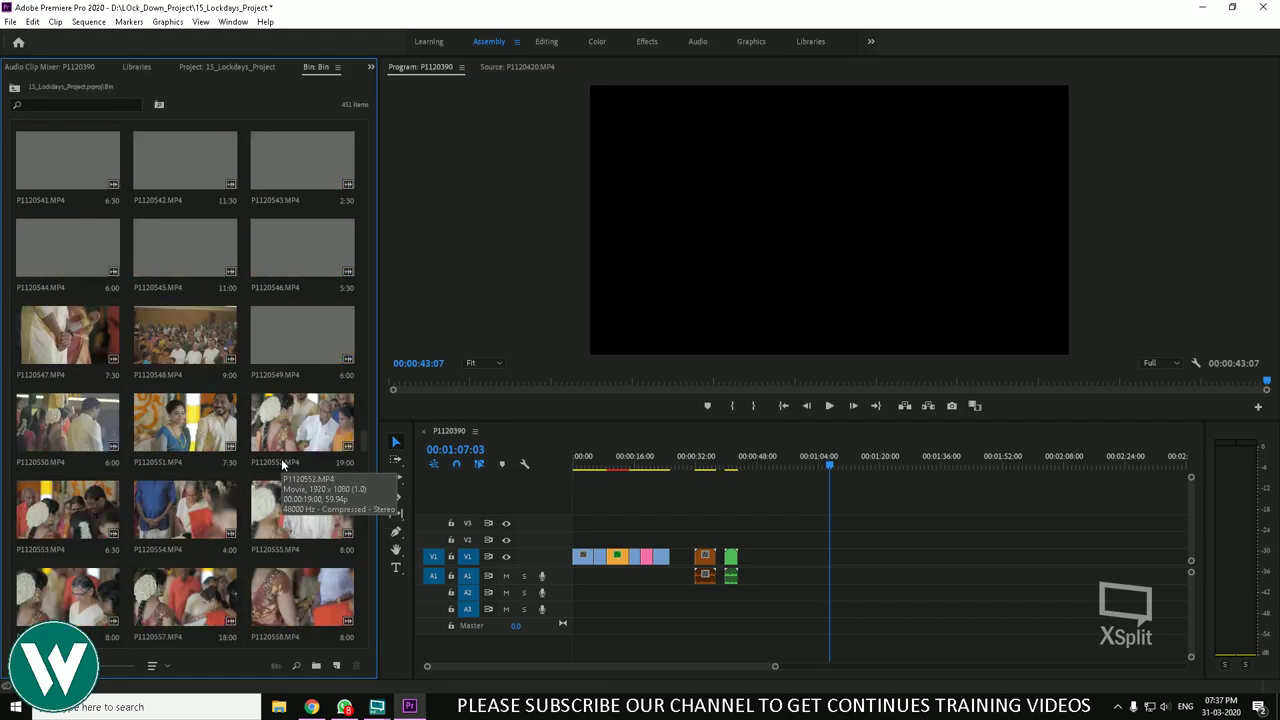
{"action": "scroll", "coordinate": [275, 456], "scroll_direction": "up", "scroll_amount": 5}
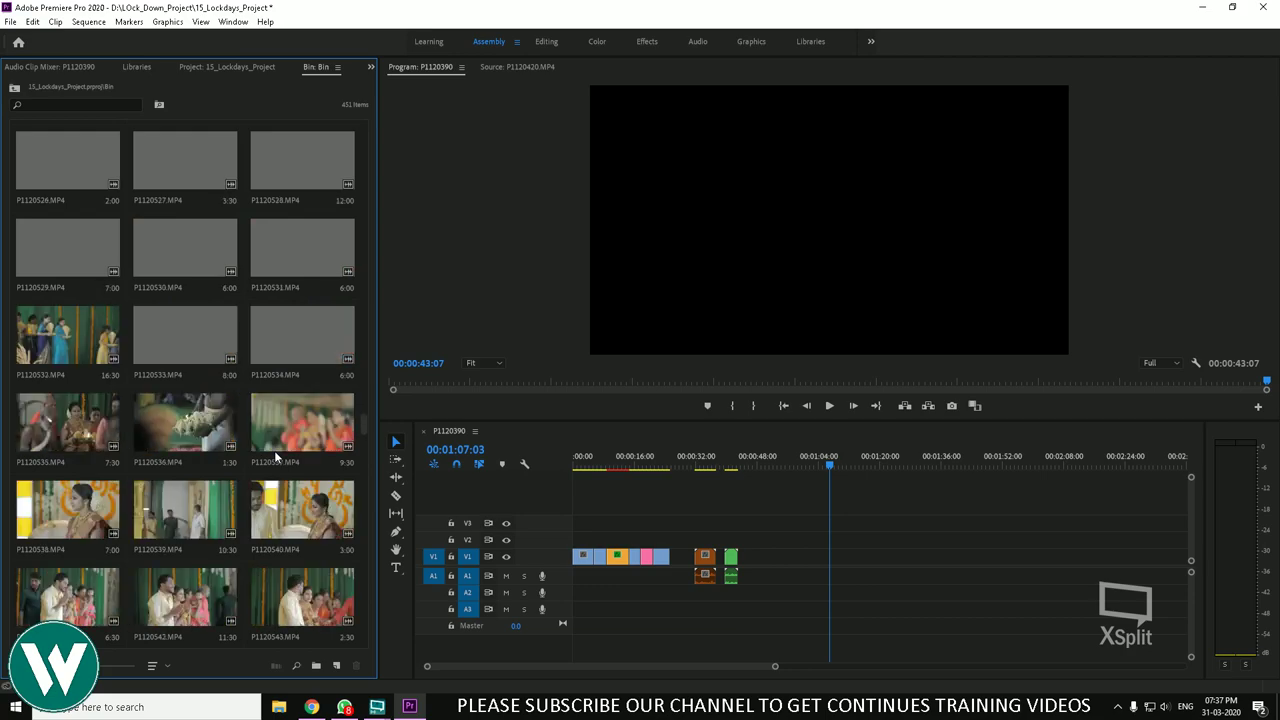
{"action": "scroll", "coordinate": [274, 460], "scroll_direction": "up", "scroll_amount": 2}
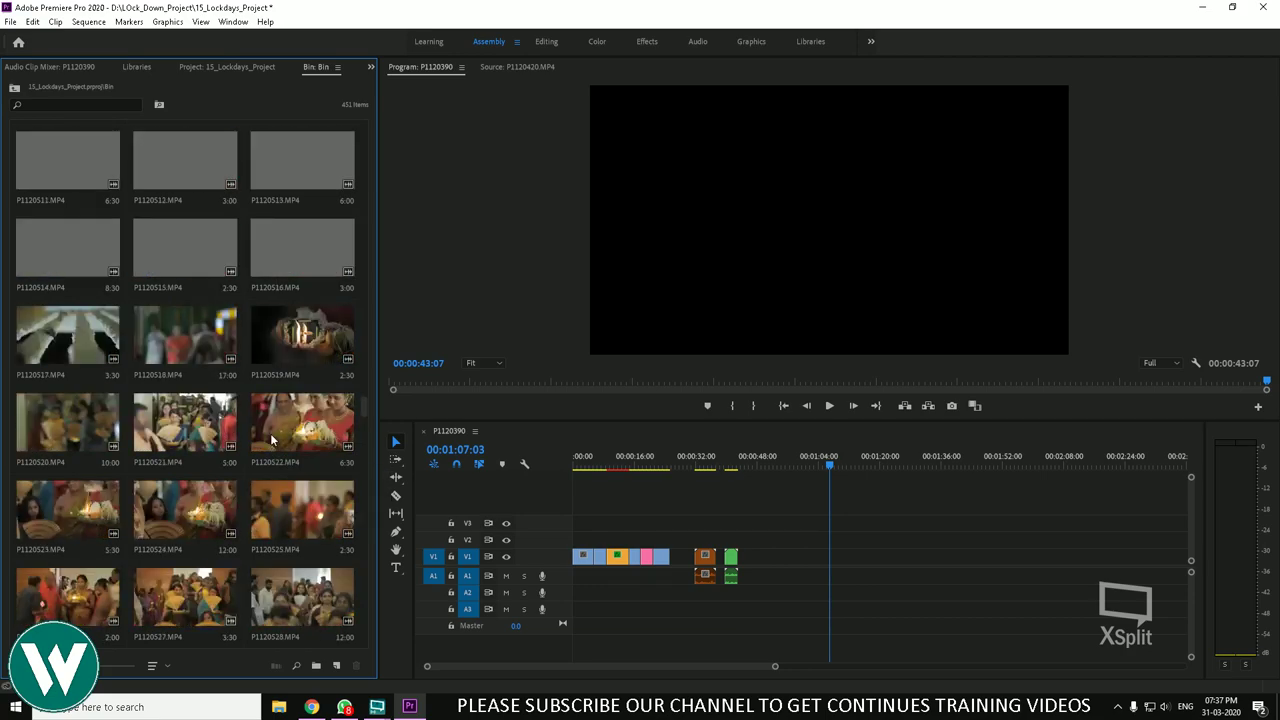
{"action": "scroll", "coordinate": [309, 432], "scroll_direction": "up", "scroll_amount": 6}
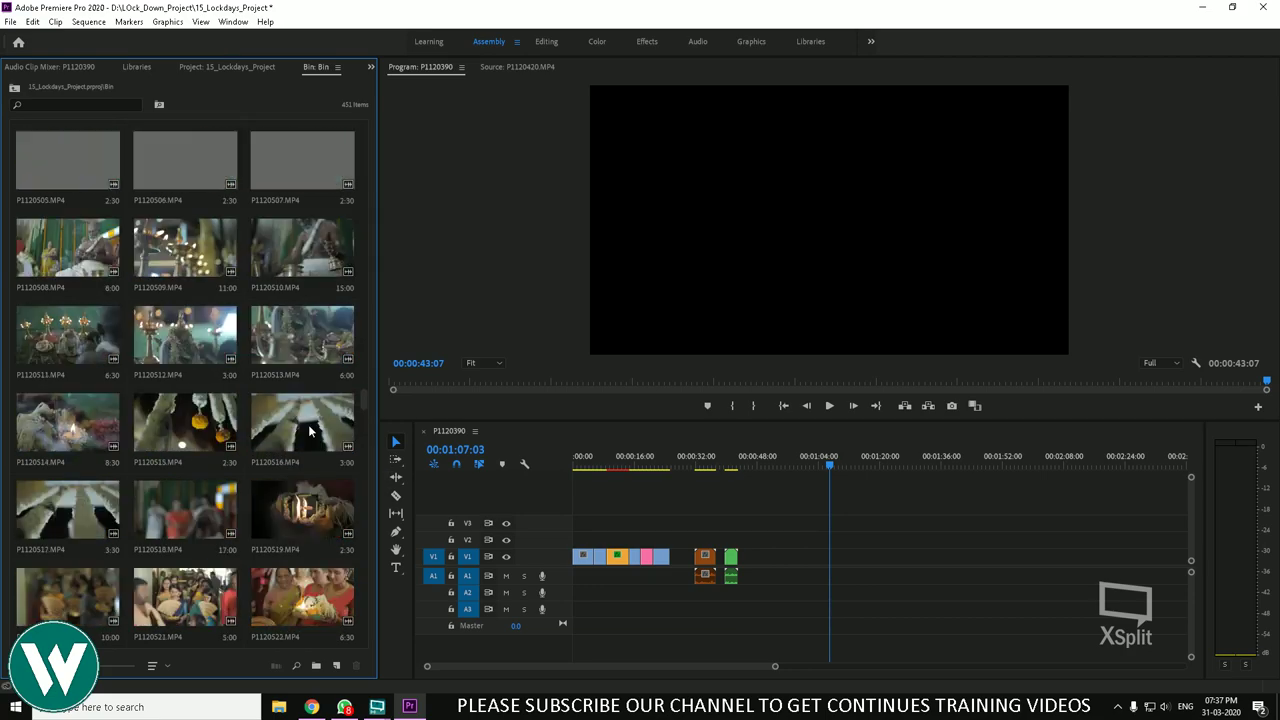
{"action": "scroll", "coordinate": [306, 436], "scroll_direction": "up", "scroll_amount": 1}
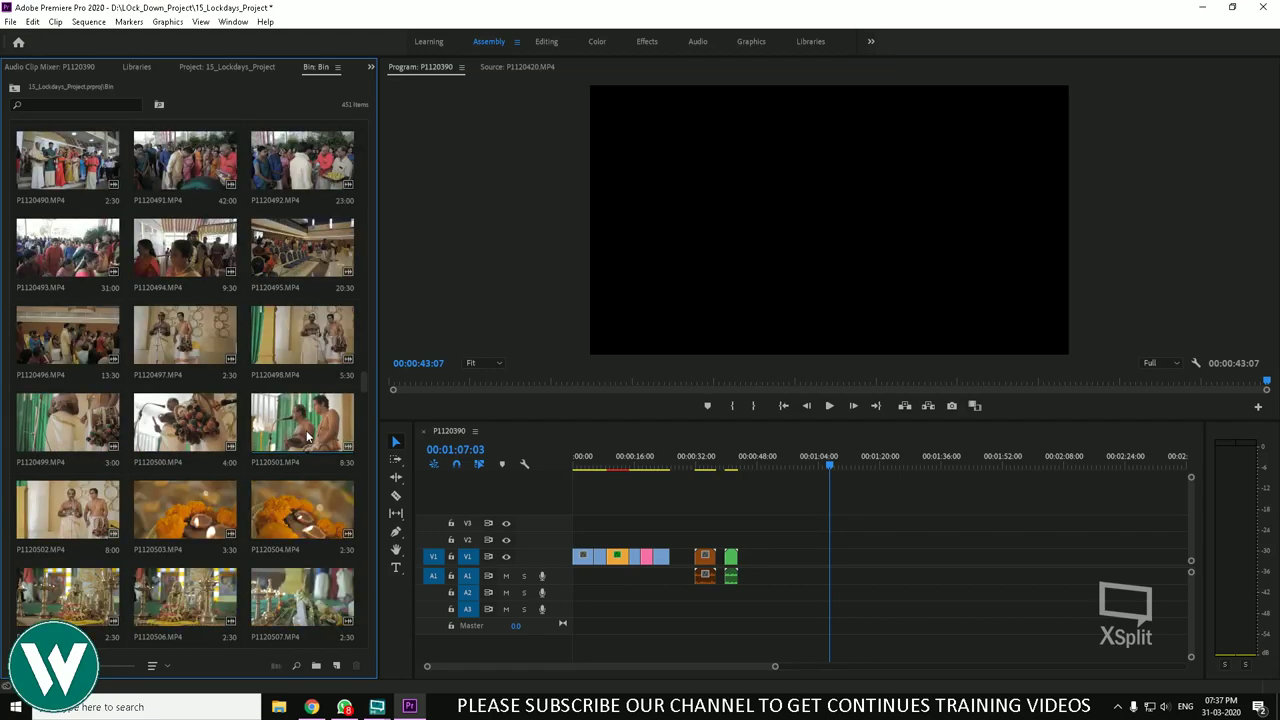
{"action": "scroll", "coordinate": [306, 436], "scroll_direction": "up", "scroll_amount": 4}
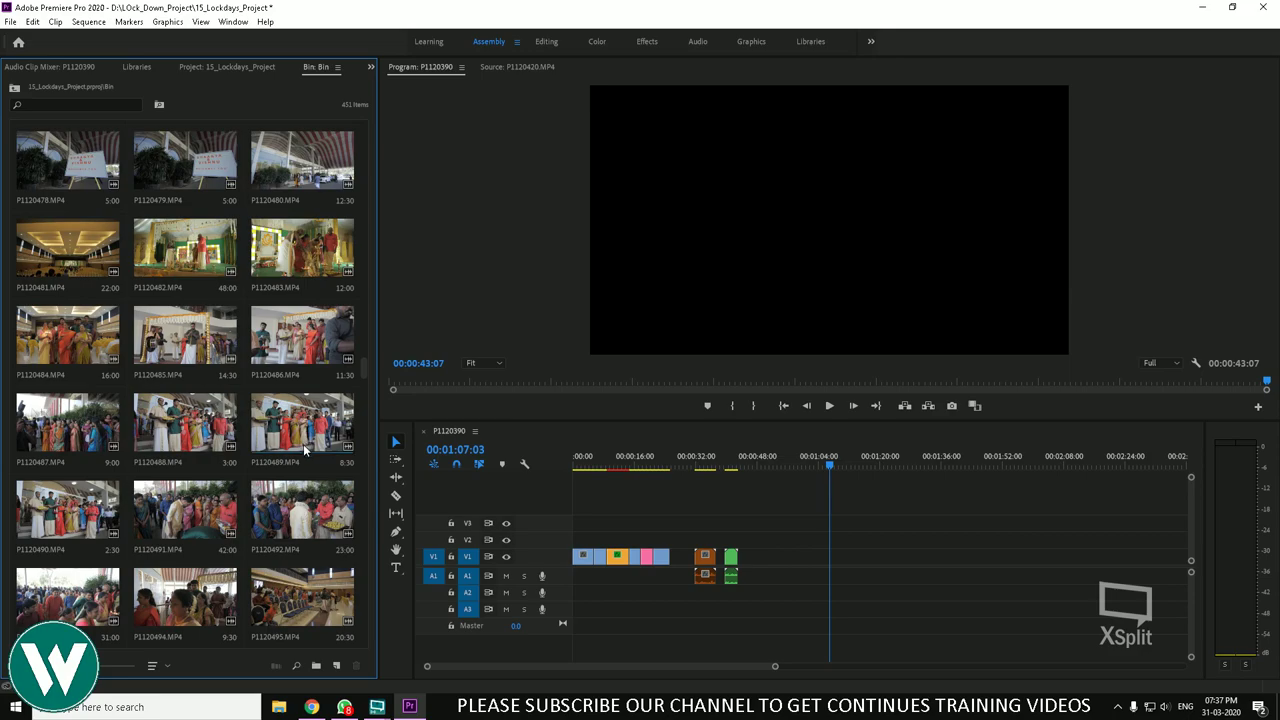
{"action": "scroll", "coordinate": [306, 440], "scroll_direction": "up", "scroll_amount": 5}
{"action": "scroll", "coordinate": [305, 452], "scroll_direction": "up", "scroll_amount": 1}
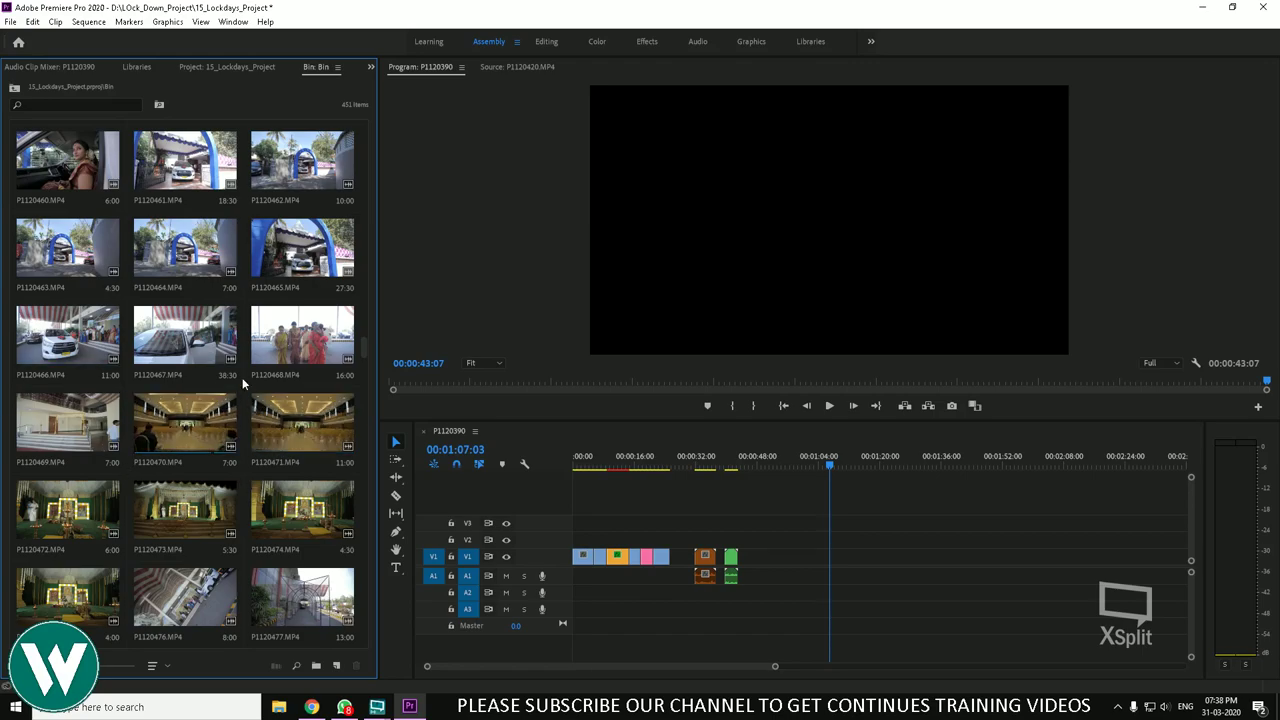
{"action": "left_click", "coordinate": [36, 25]}
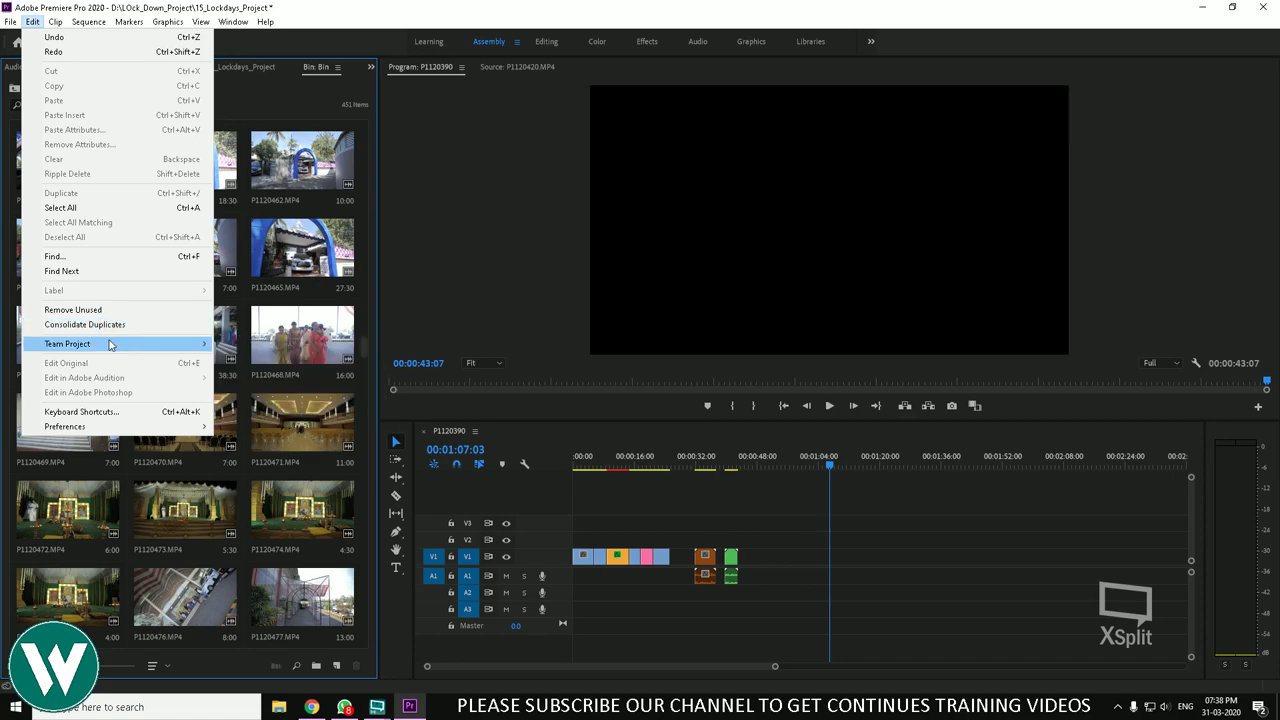
{"action": "mouse_move", "coordinate": [164, 344]}
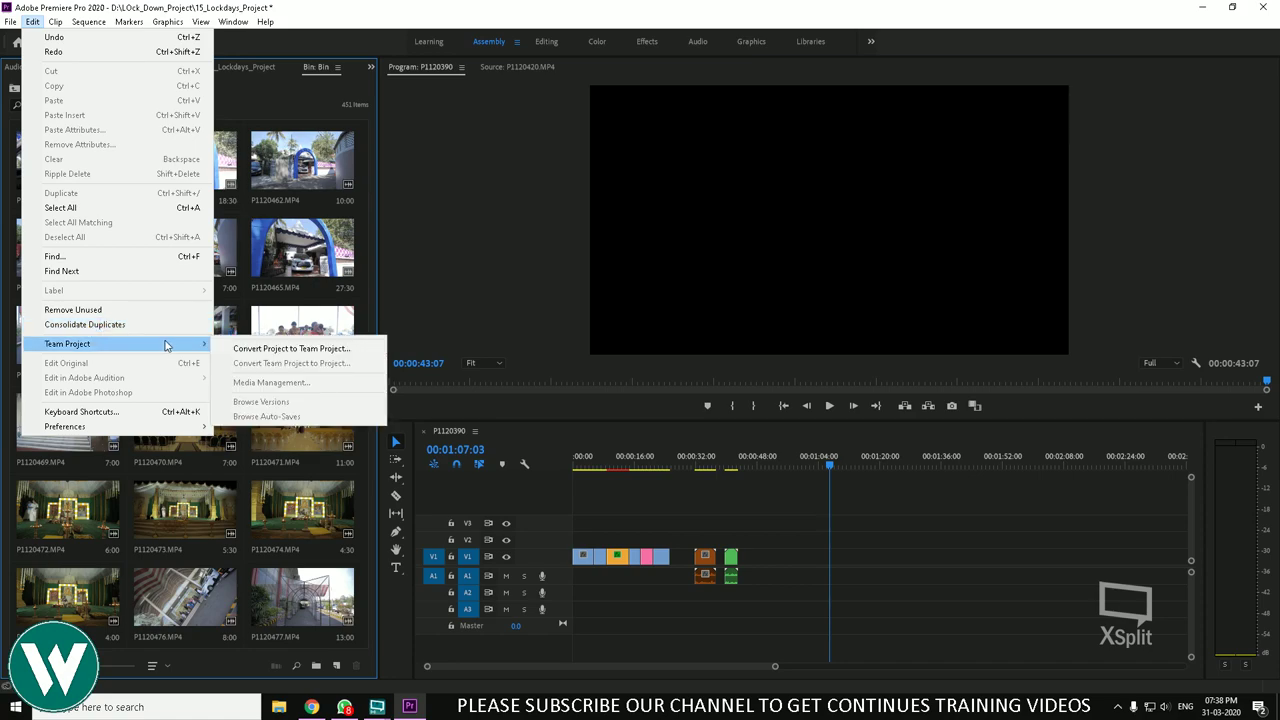
{"action": "left_click", "coordinate": [239, 347]}
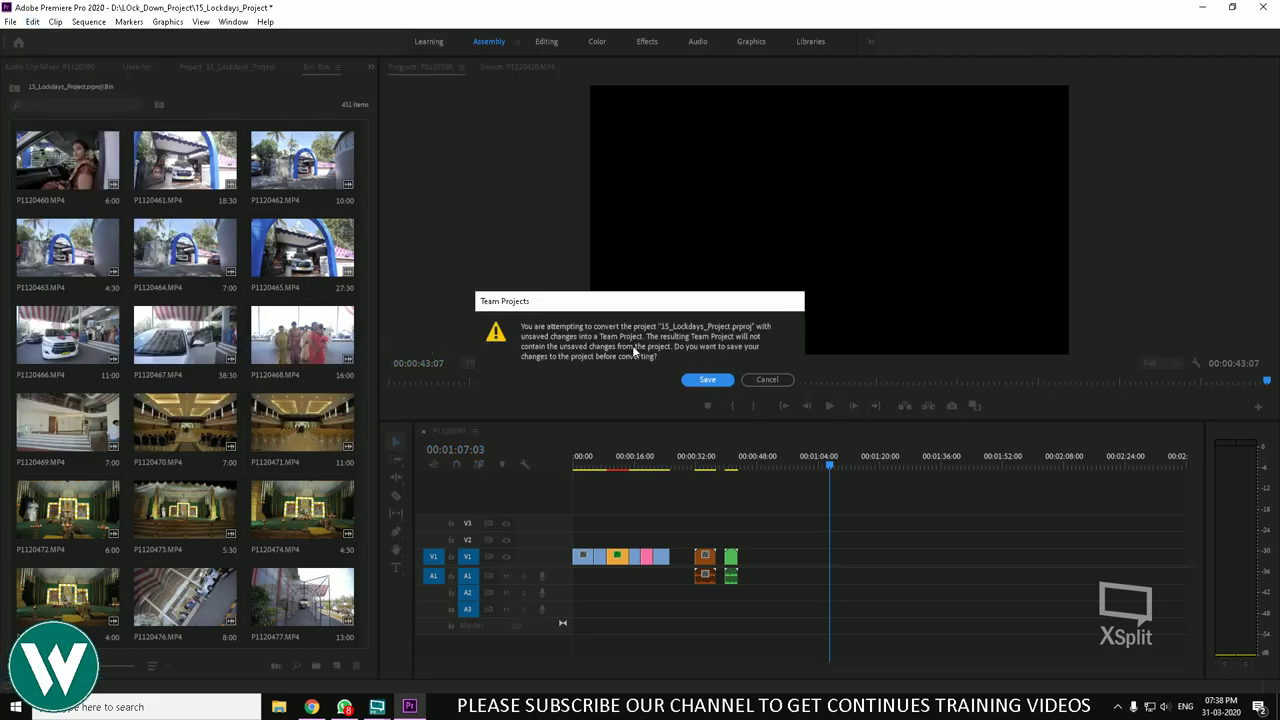
{"action": "left_click", "coordinate": [761, 381]}
{"action": "left_click", "coordinate": [561, 295]}
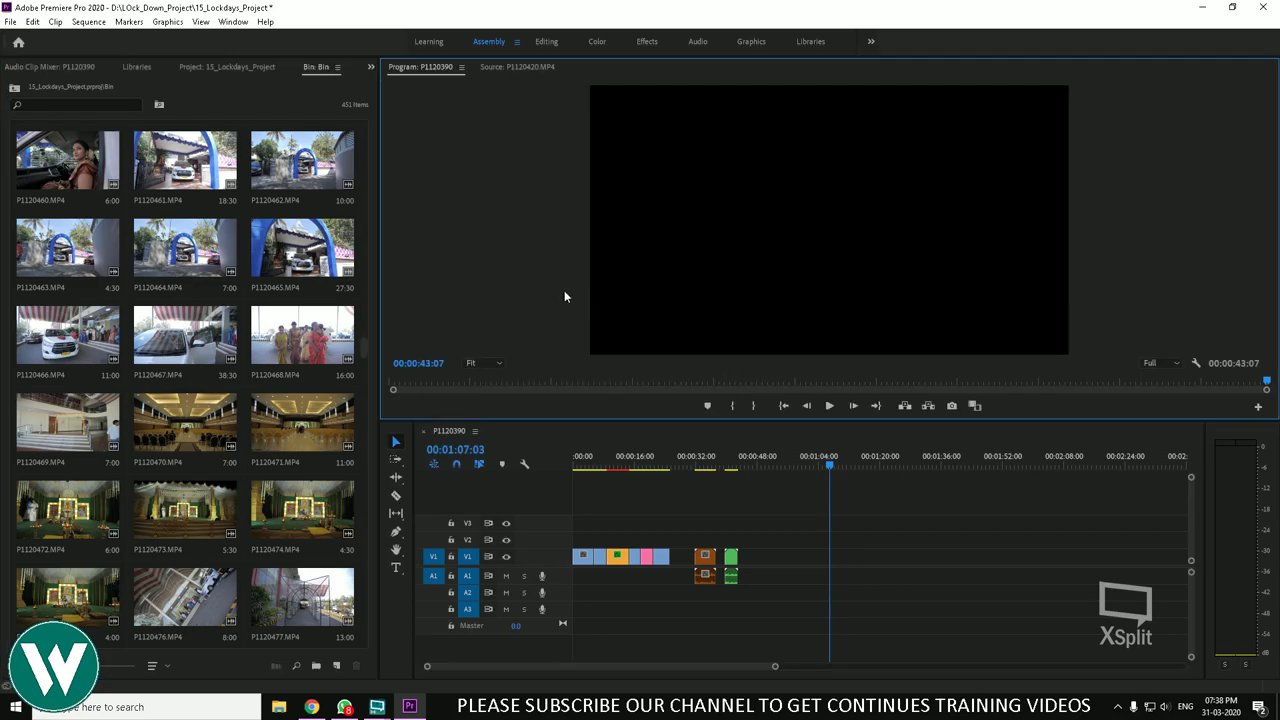
{"action": "left_click", "coordinate": [32, 22]}
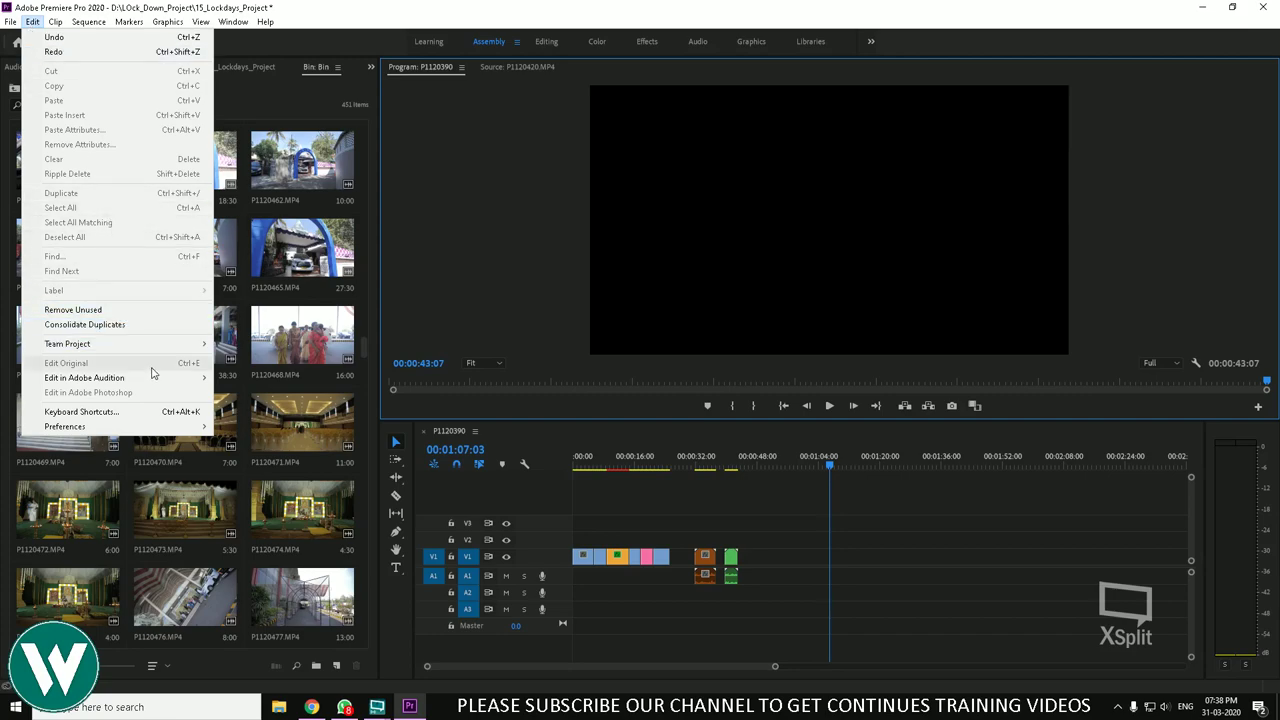
Step: Jump the playhead to 00:00:40:10, the first frame of the green P1120079 clip
{"action": "left_click", "coordinate": [638, 497]}
{"action": "key", "text": "Up"}
{"action": "key", "text": "Up"}
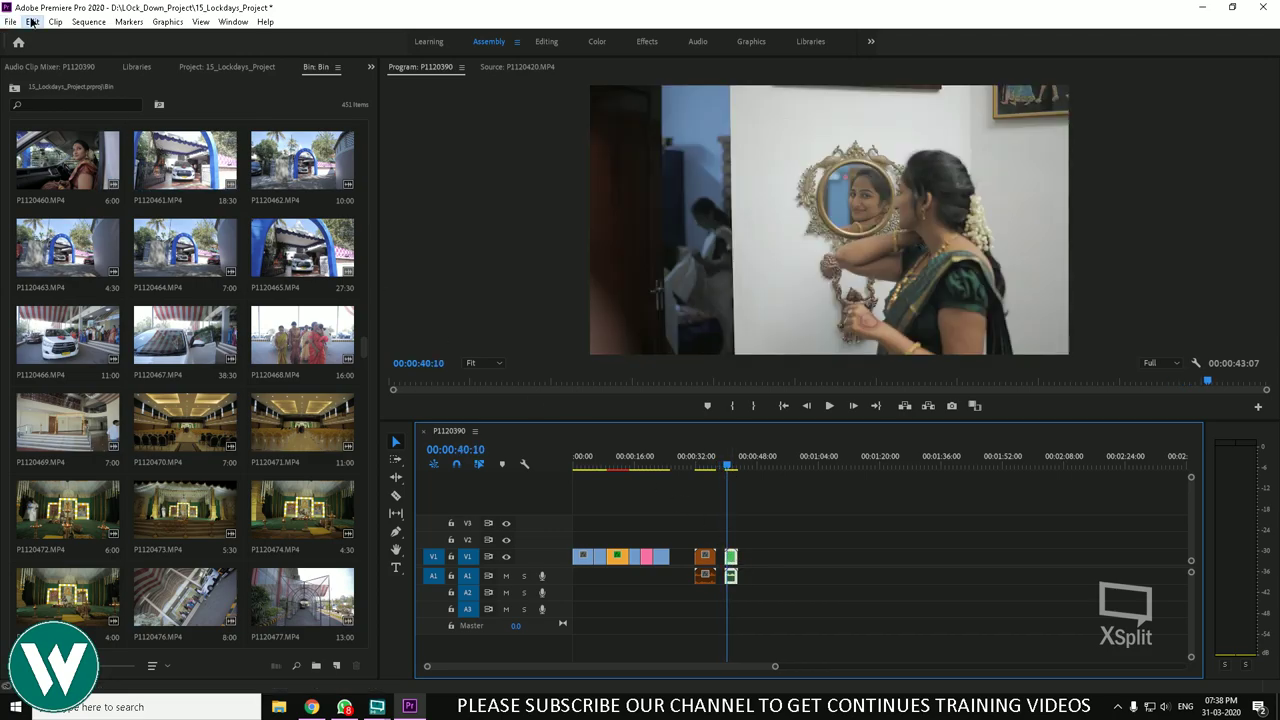
{"action": "left_click", "coordinate": [33, 21]}
{"action": "left_click", "coordinate": [145, 363]}
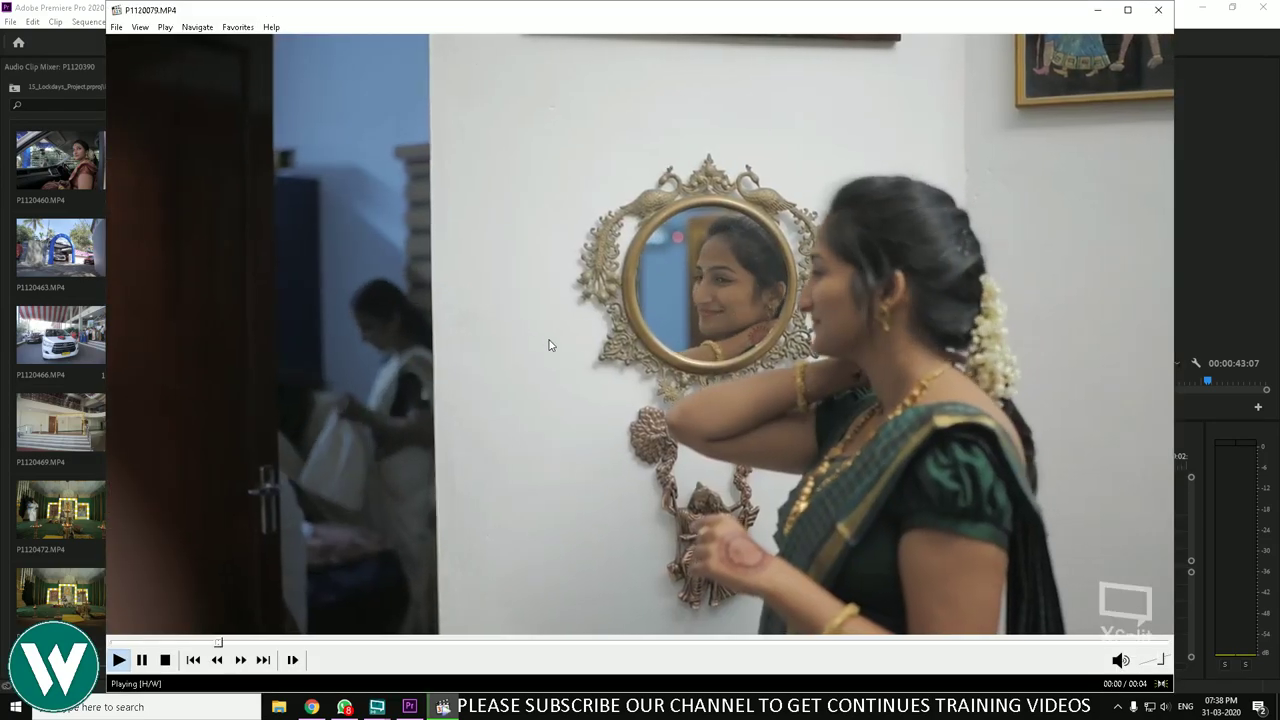
{"action": "left_click", "coordinate": [1158, 9]}
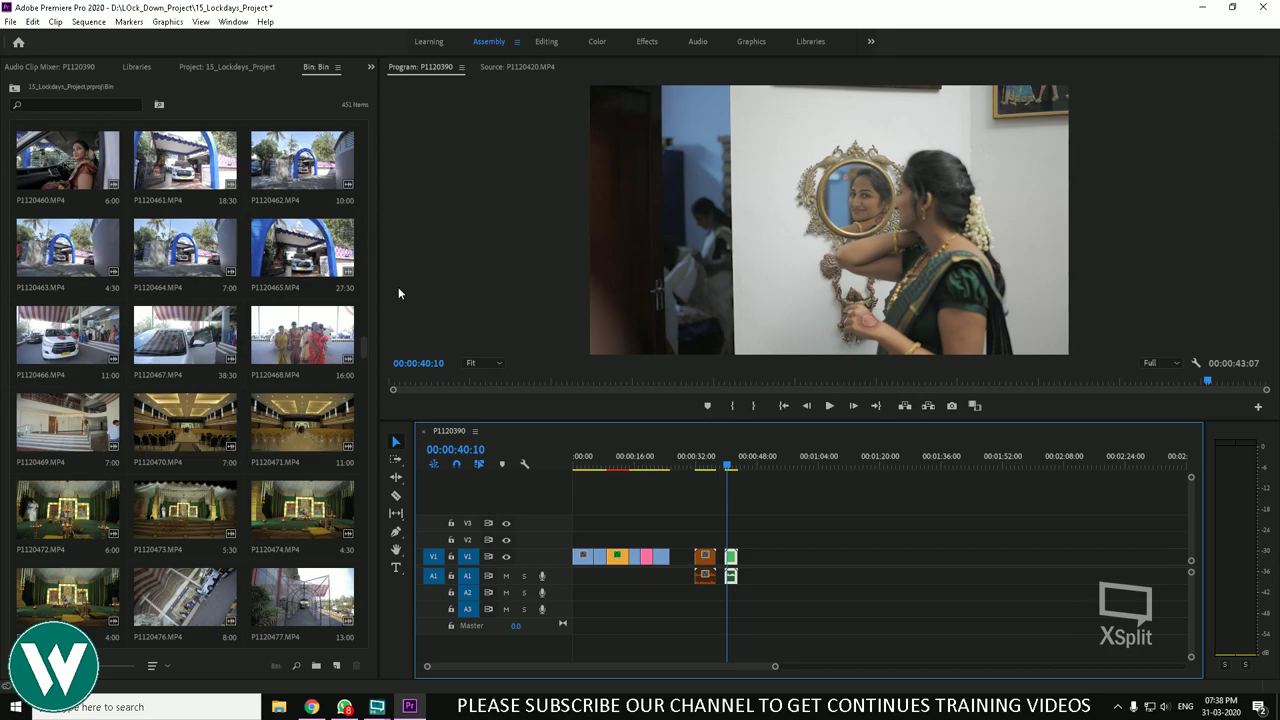
Step: Bring up the Edit menu with its Keyboard Shortcuts entry in reach
{"action": "left_click", "coordinate": [33, 21]}
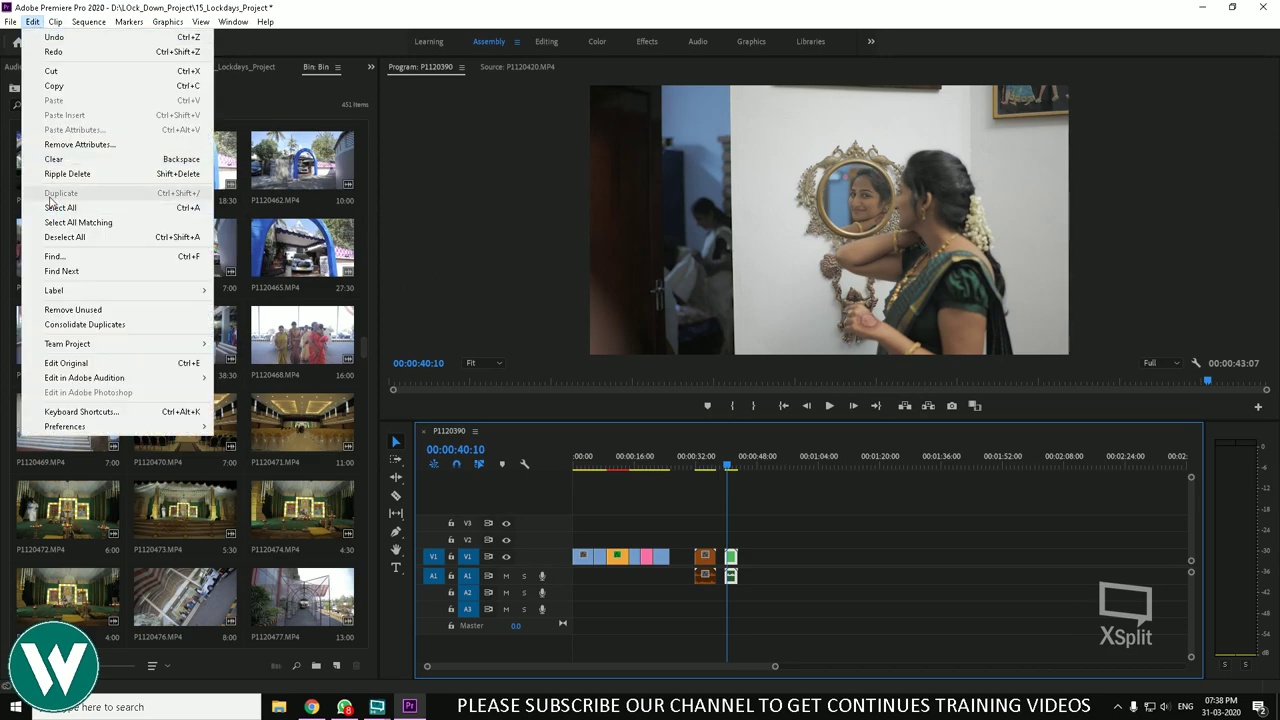
{"action": "mouse_move", "coordinate": [143, 388]}
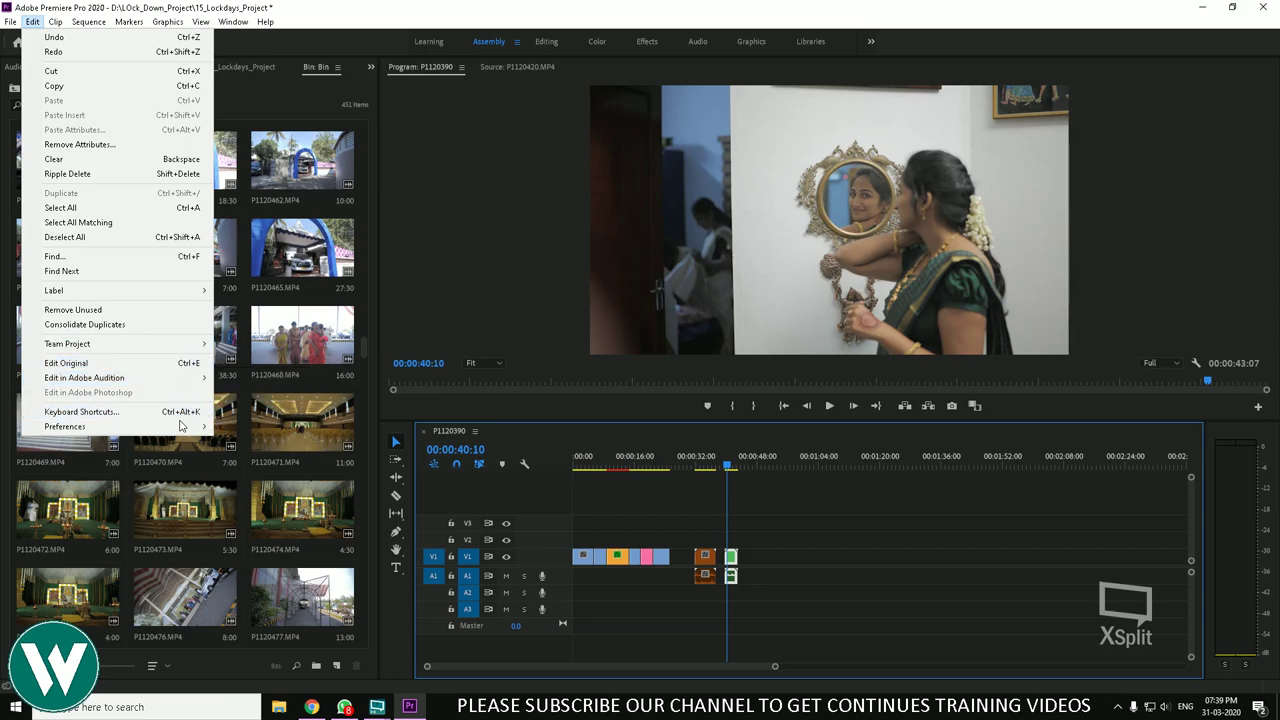
{"action": "mouse_move", "coordinate": [180, 427]}
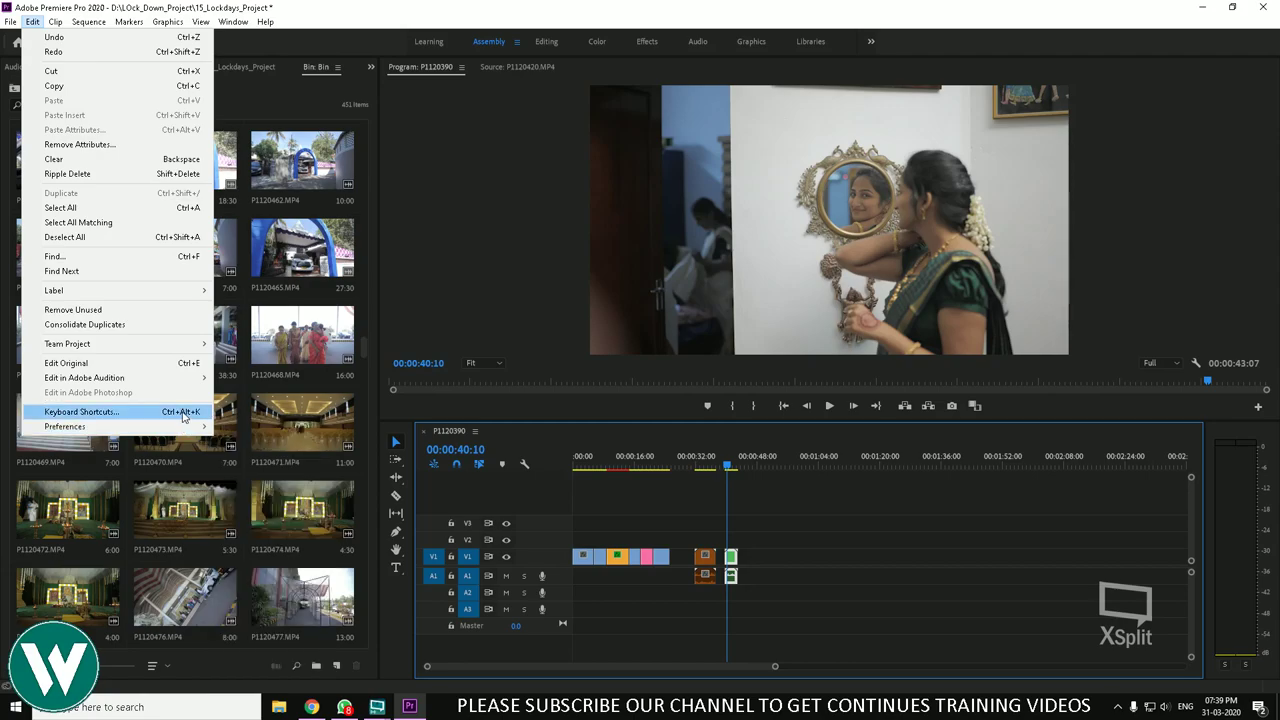
Step: Open Keyboard Shortcuts, move the window up, and inspect Backspace's assigned commands
{"action": "left_click", "coordinate": [182, 413]}
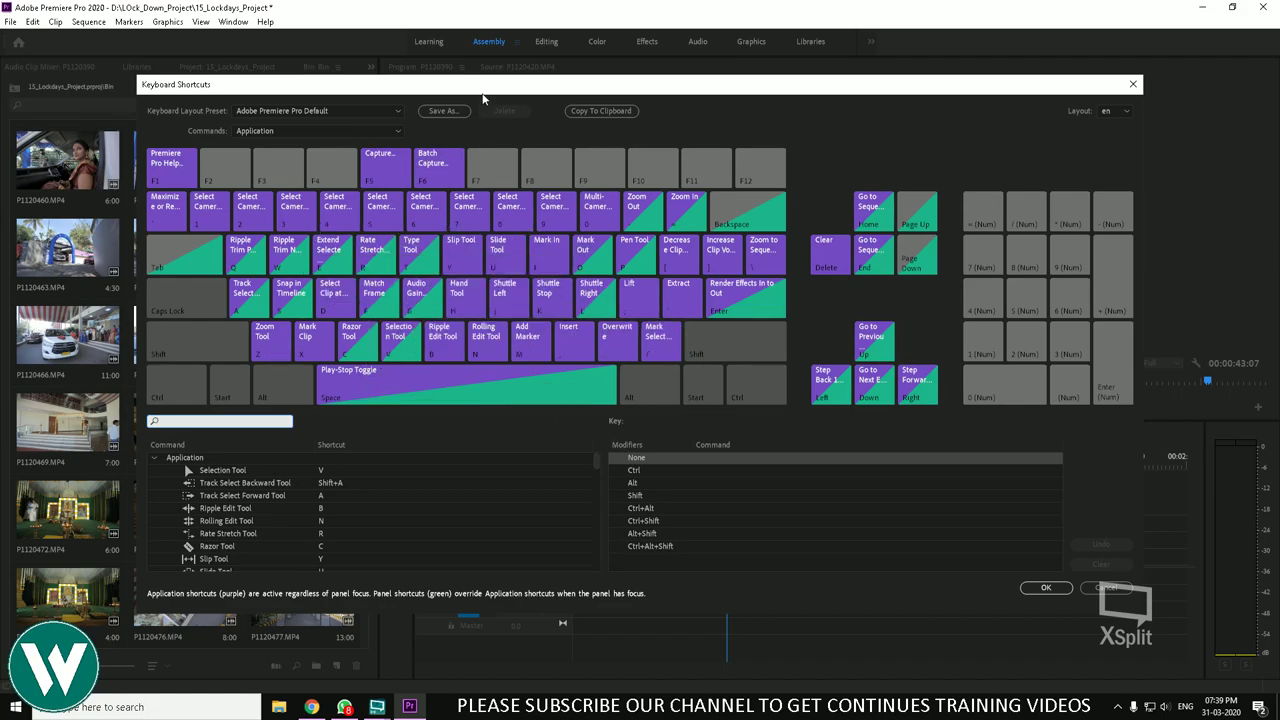
{"action": "left_click_drag", "start_coordinate": [482, 96], "coordinate": [468, 22]}
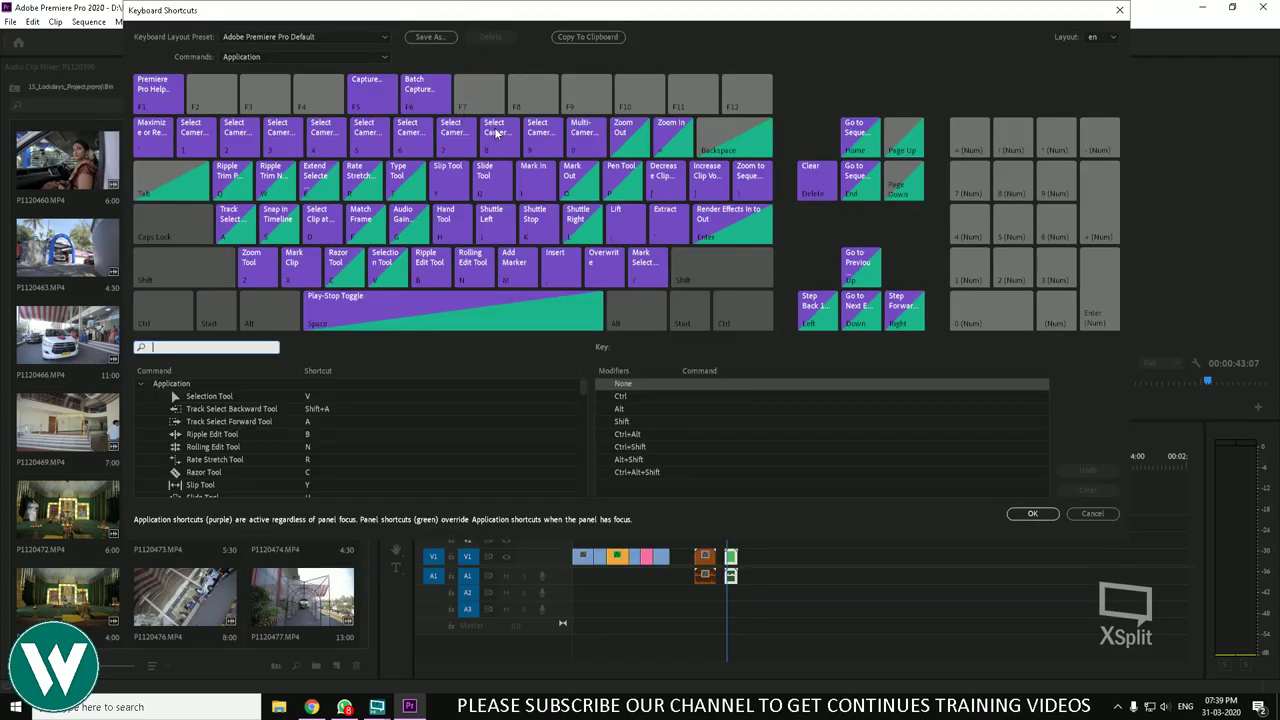
{"action": "left_click", "coordinate": [747, 149]}
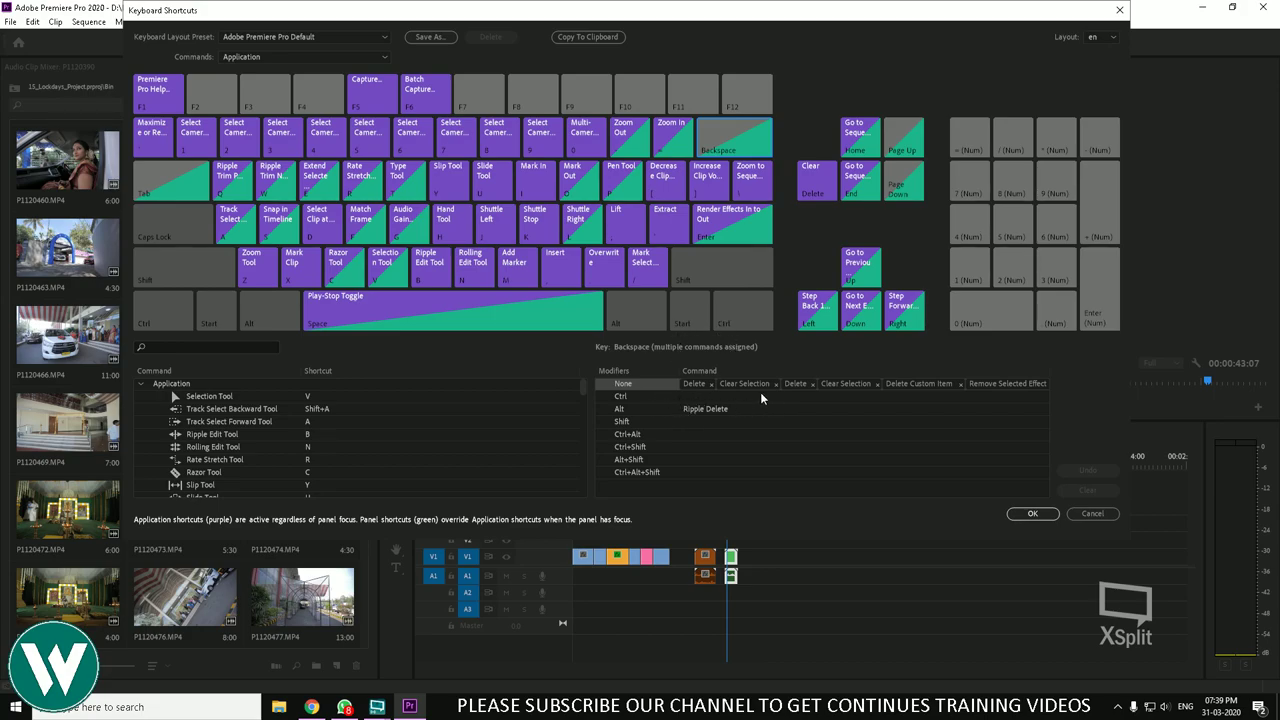
{"action": "left_click", "coordinate": [705, 410]}
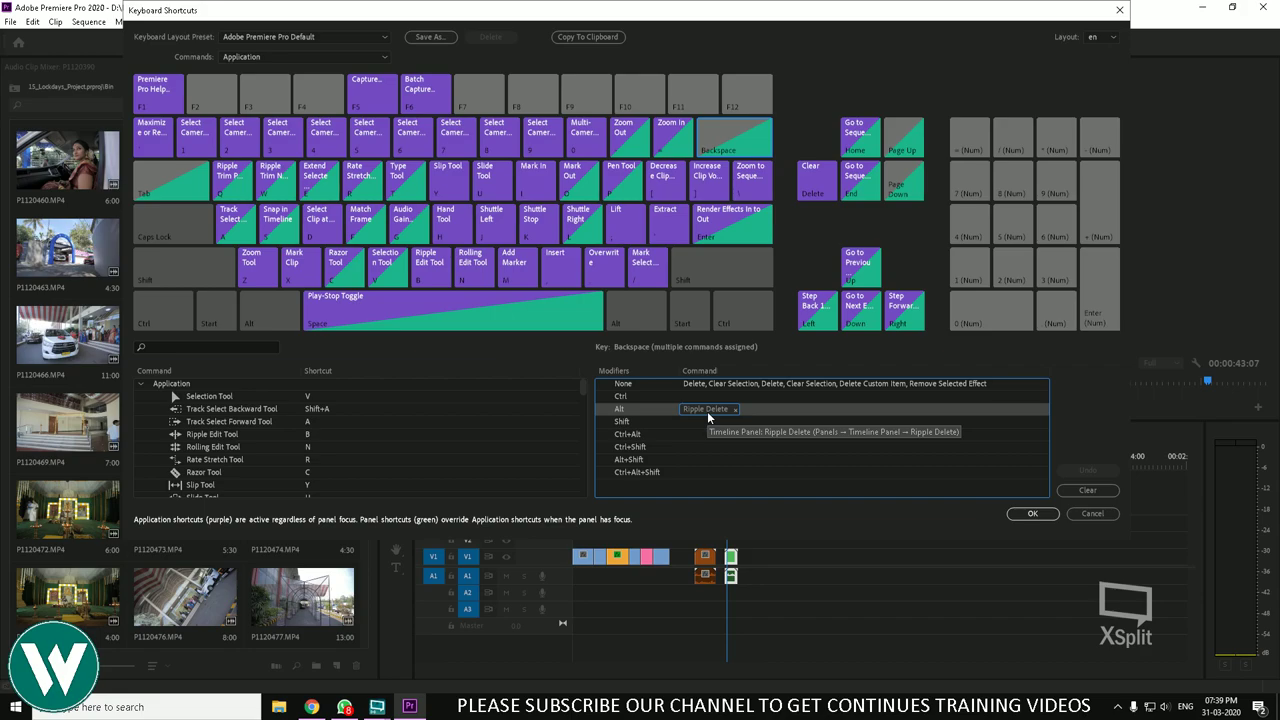
Step: Review the Delete key's assignments and remove Clear from plain Delete
{"action": "left_click", "coordinate": [812, 190]}
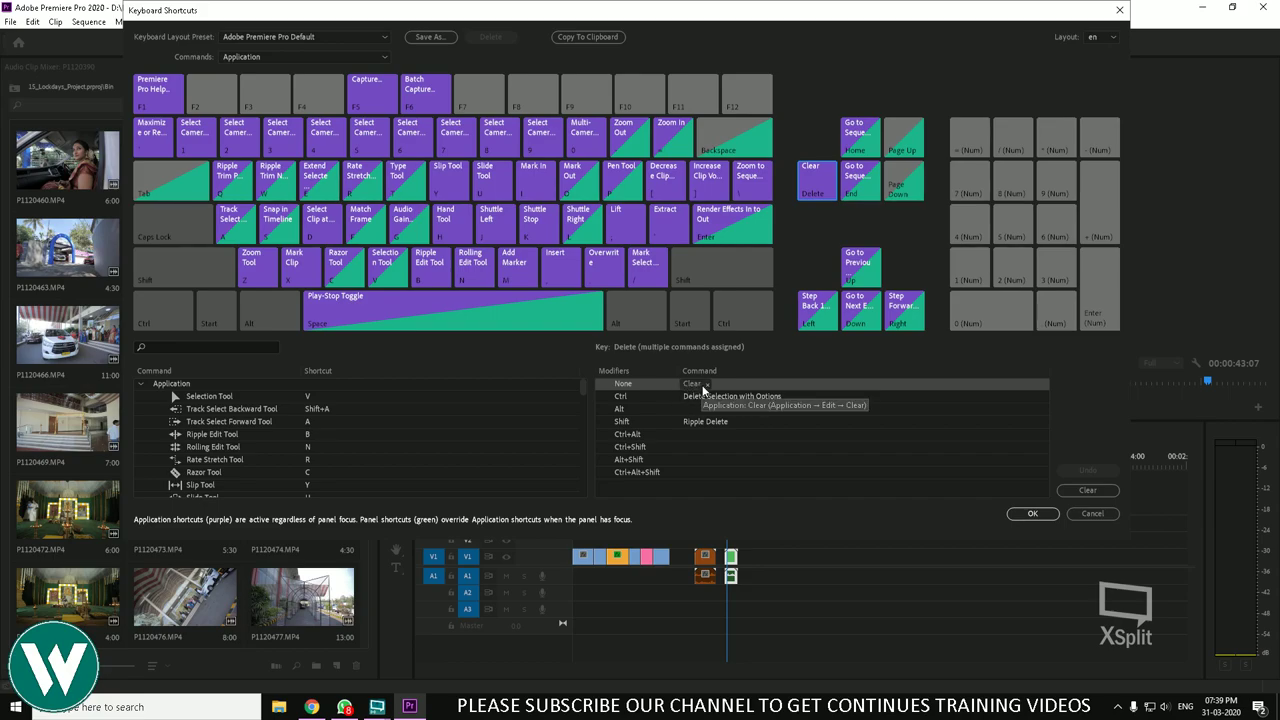
{"action": "left_click", "coordinate": [712, 422]}
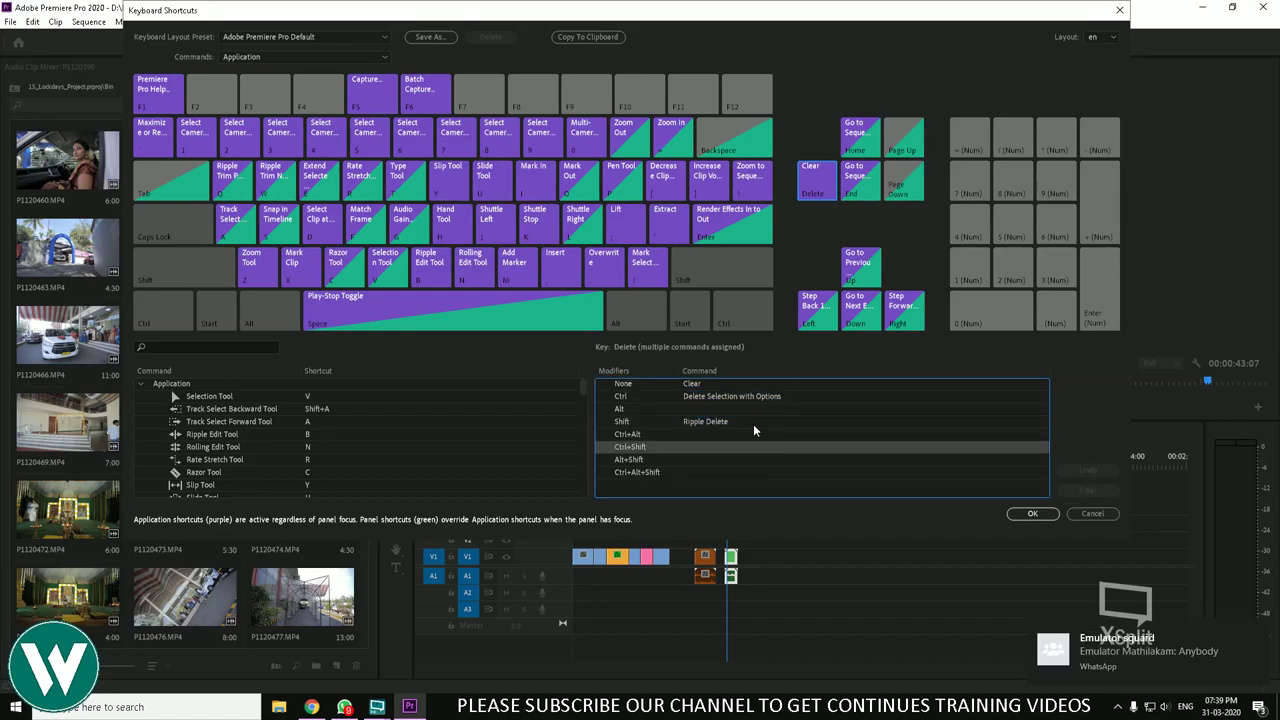
{"action": "left_click", "coordinate": [696, 387]}
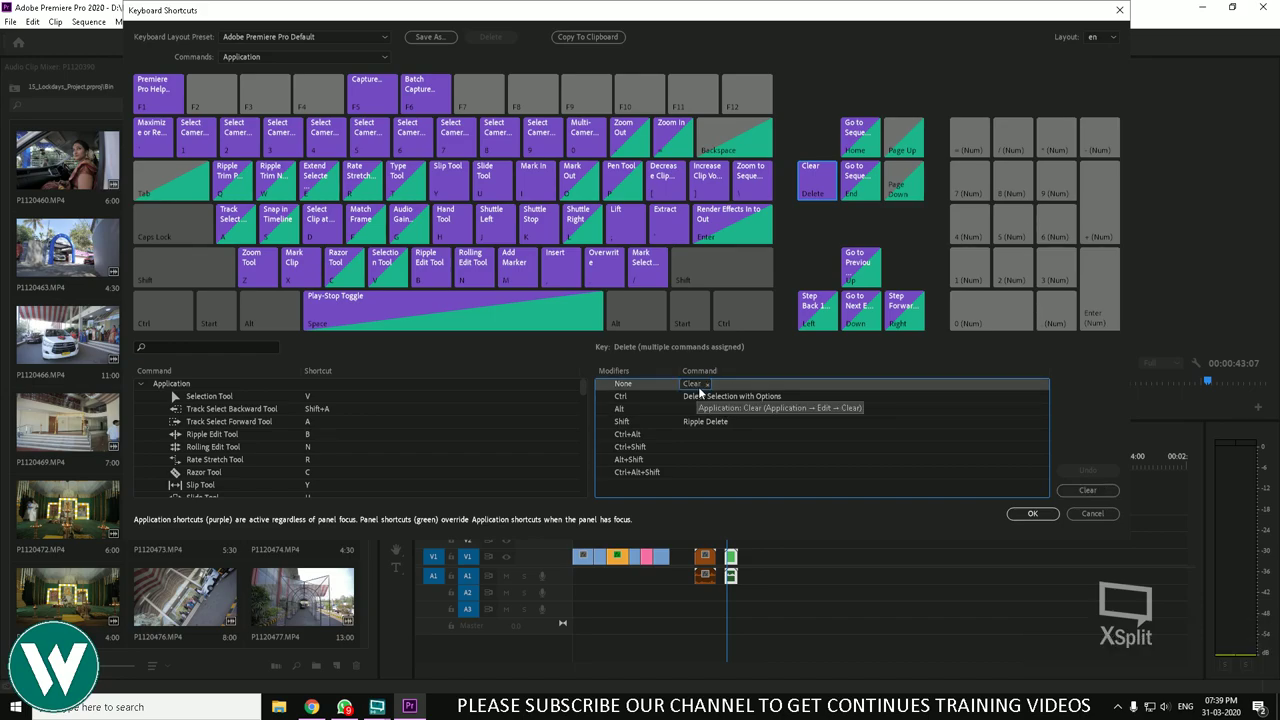
{"action": "left_click", "coordinate": [707, 384]}
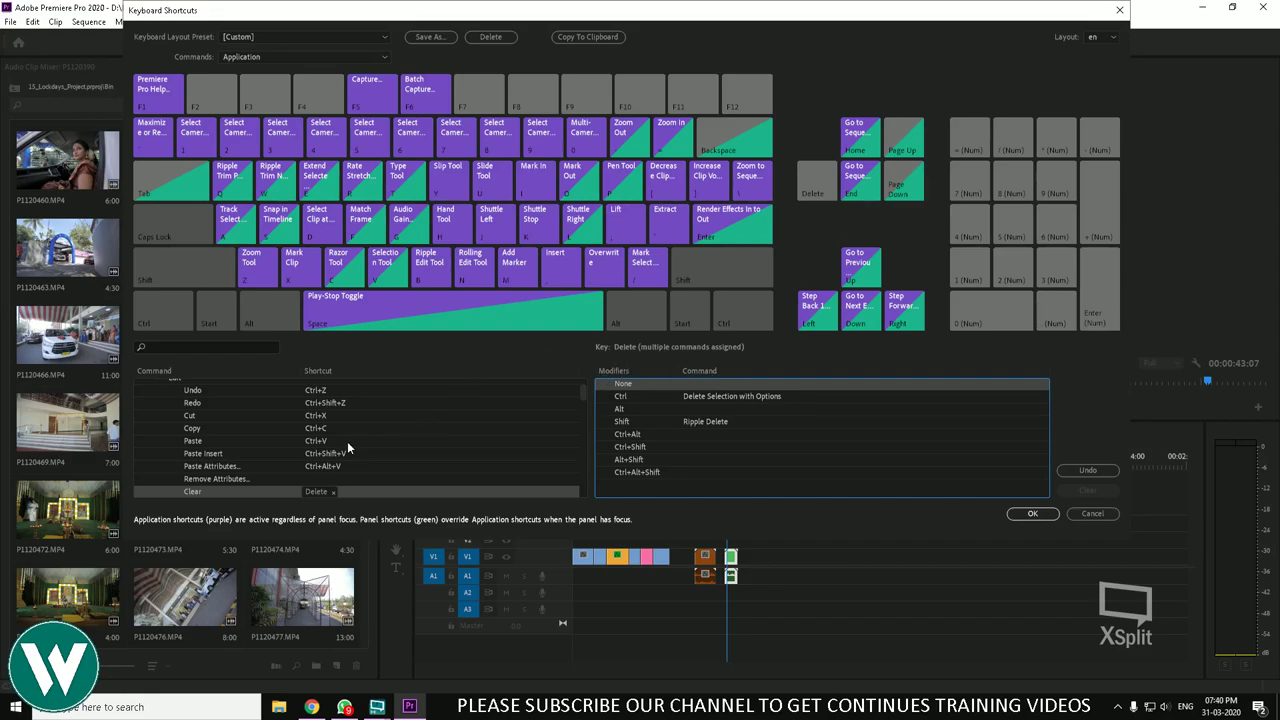
Step: Find Ripple Delete in the command list and select its Shift+Delete shortcut
{"action": "scroll", "coordinate": [346, 442], "scroll_direction": "down", "scroll_amount": 2}
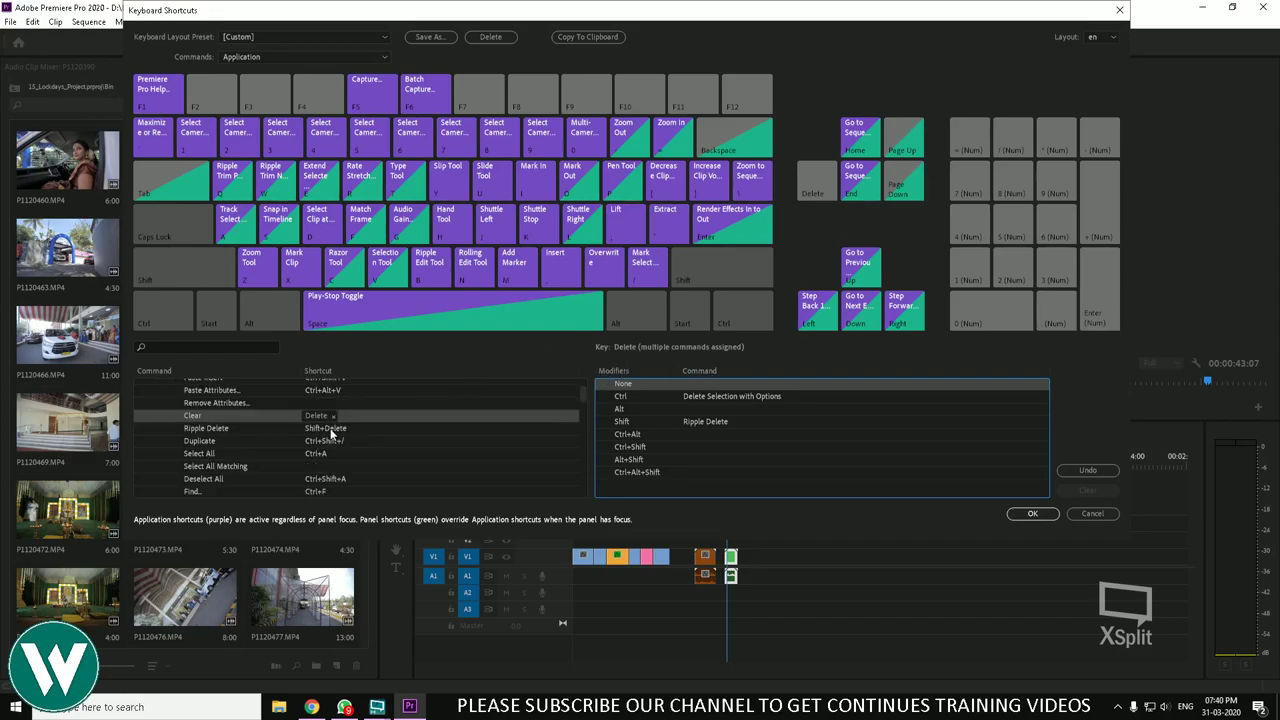
{"action": "left_click", "coordinate": [331, 430]}
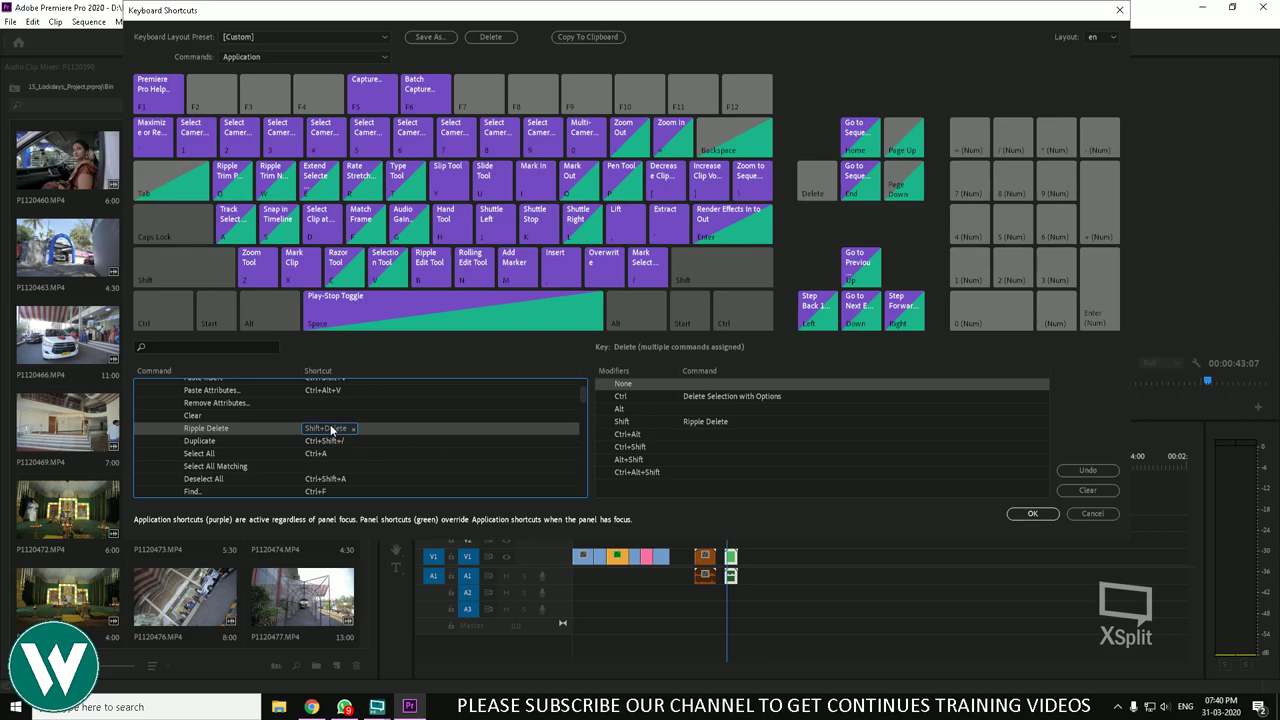
{"action": "left_click", "coordinate": [700, 390]}
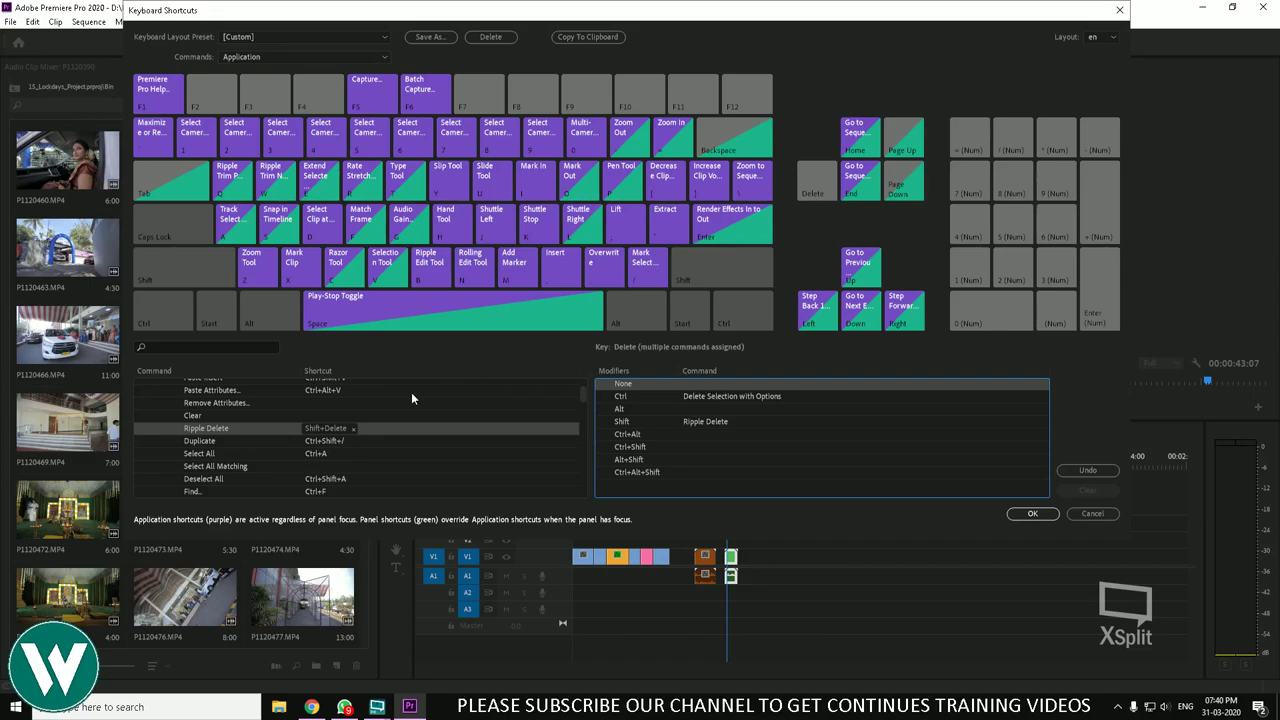
{"action": "left_click", "coordinate": [327, 432]}
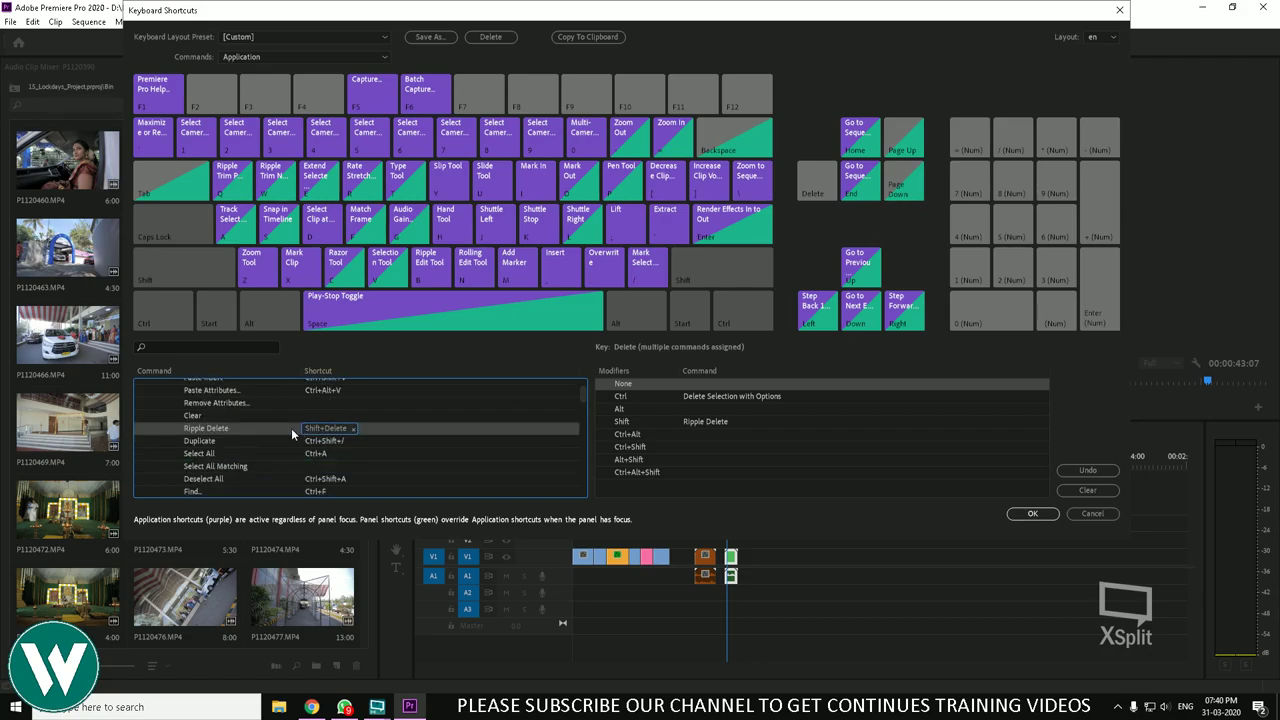
{"action": "left_click", "coordinate": [322, 432]}
Step: Compare the Delete key's modifier assignments against Ripple Delete's Shift+Delete entry
{"action": "left_click", "coordinate": [815, 190]}
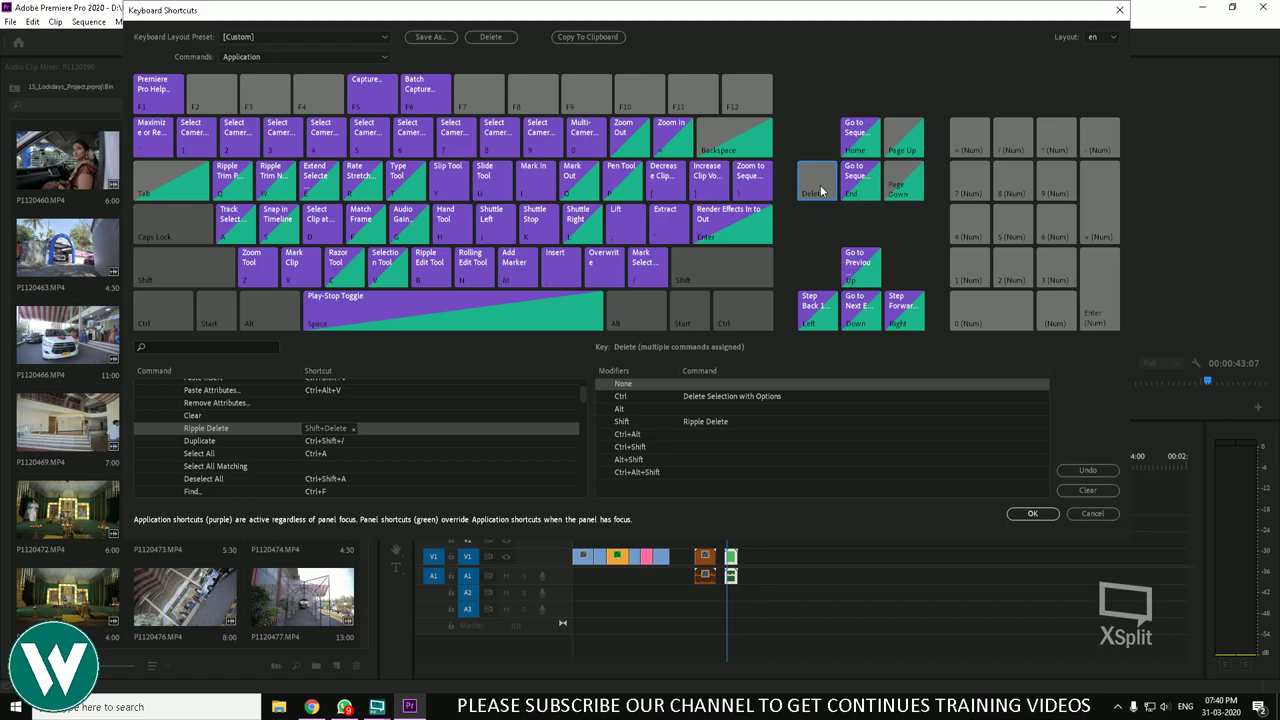
{"action": "left_click", "coordinate": [327, 428]}
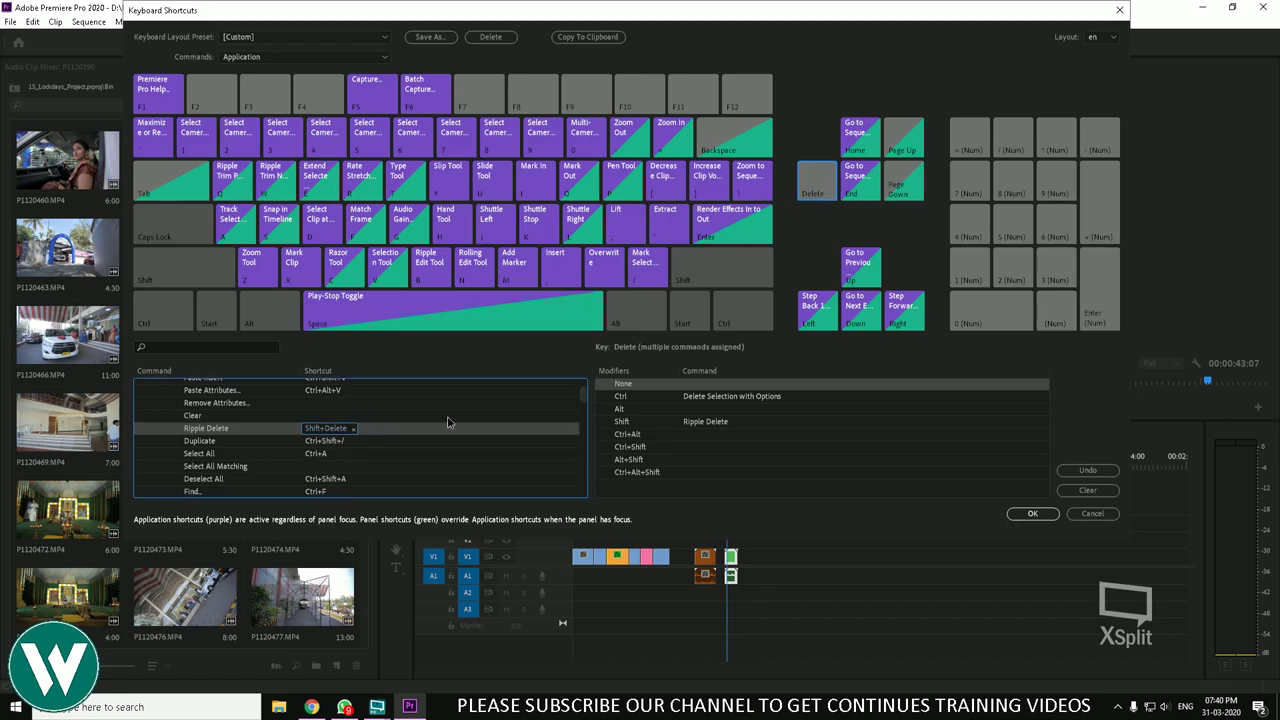
{"action": "left_click", "coordinate": [812, 190]}
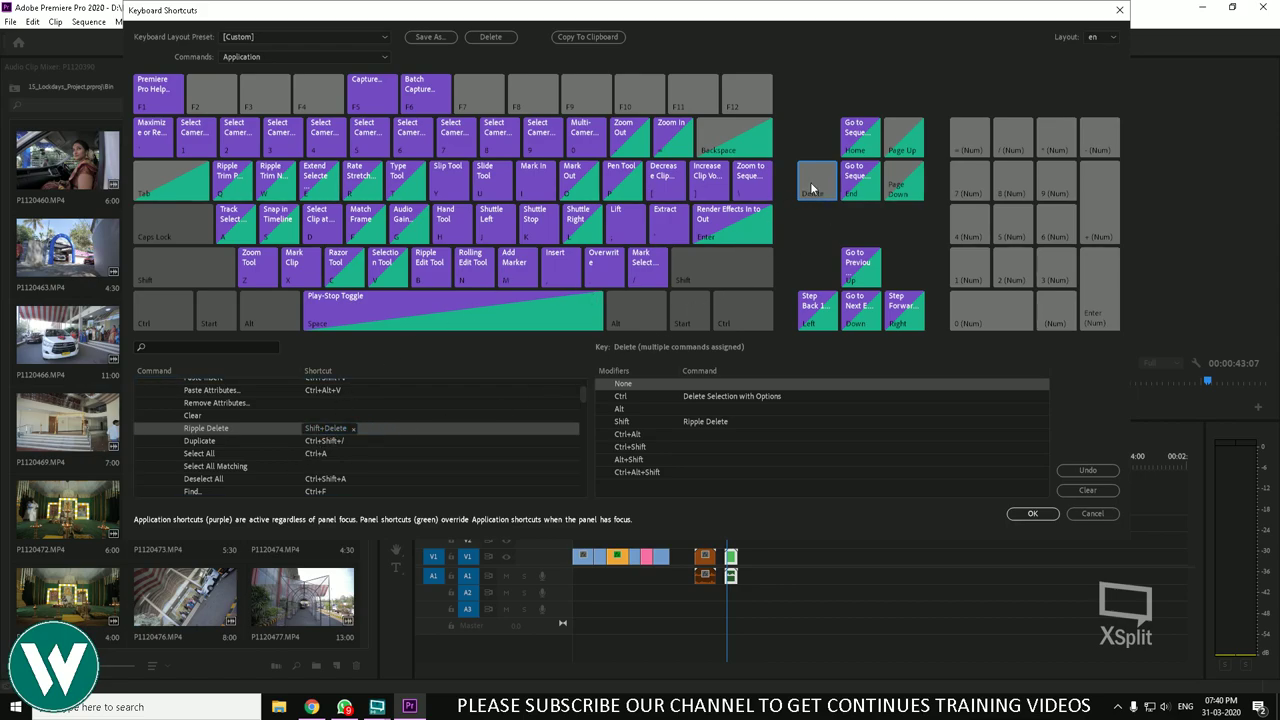
{"action": "left_click", "coordinate": [695, 425]}
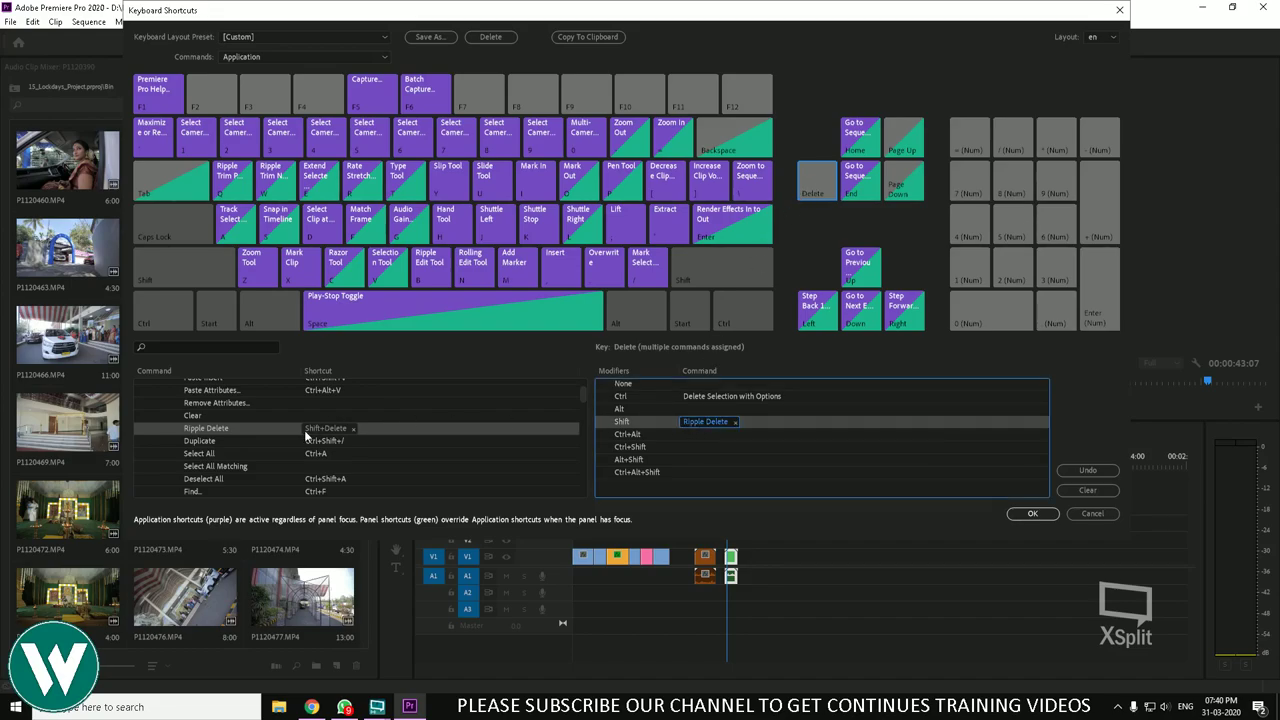
{"action": "left_click", "coordinate": [312, 433]}
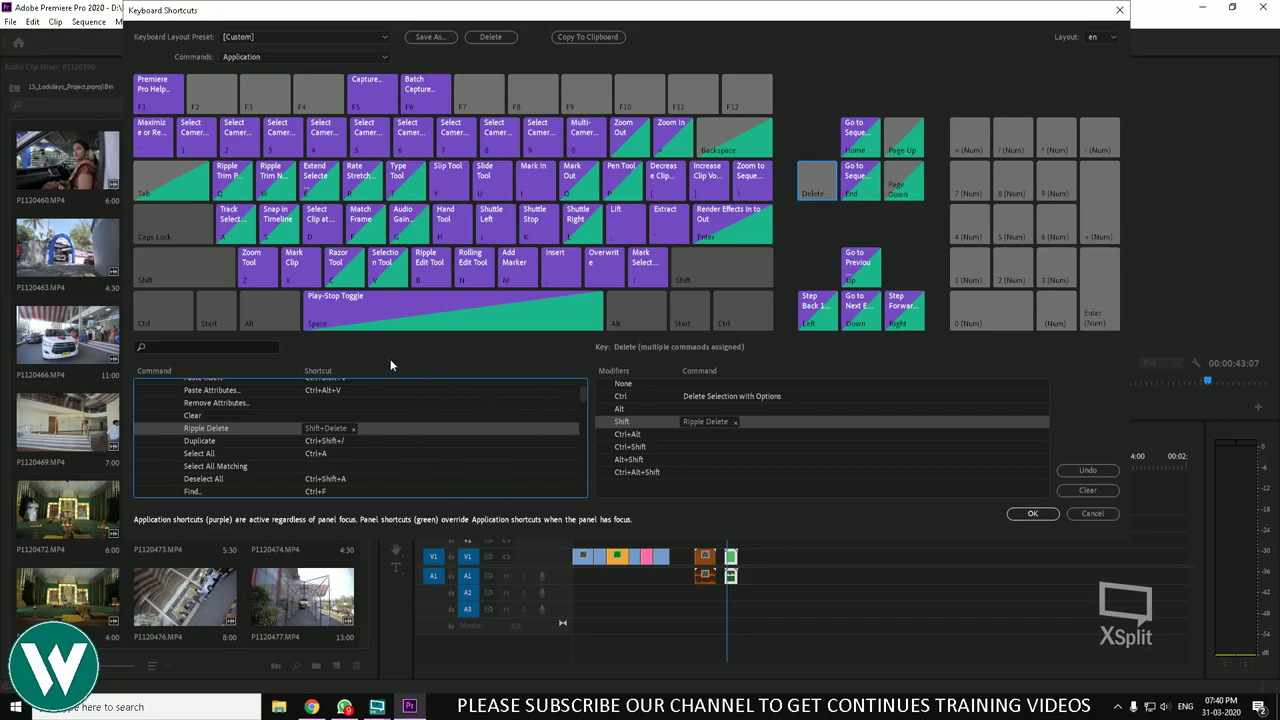
{"action": "left_click", "coordinate": [812, 190]}
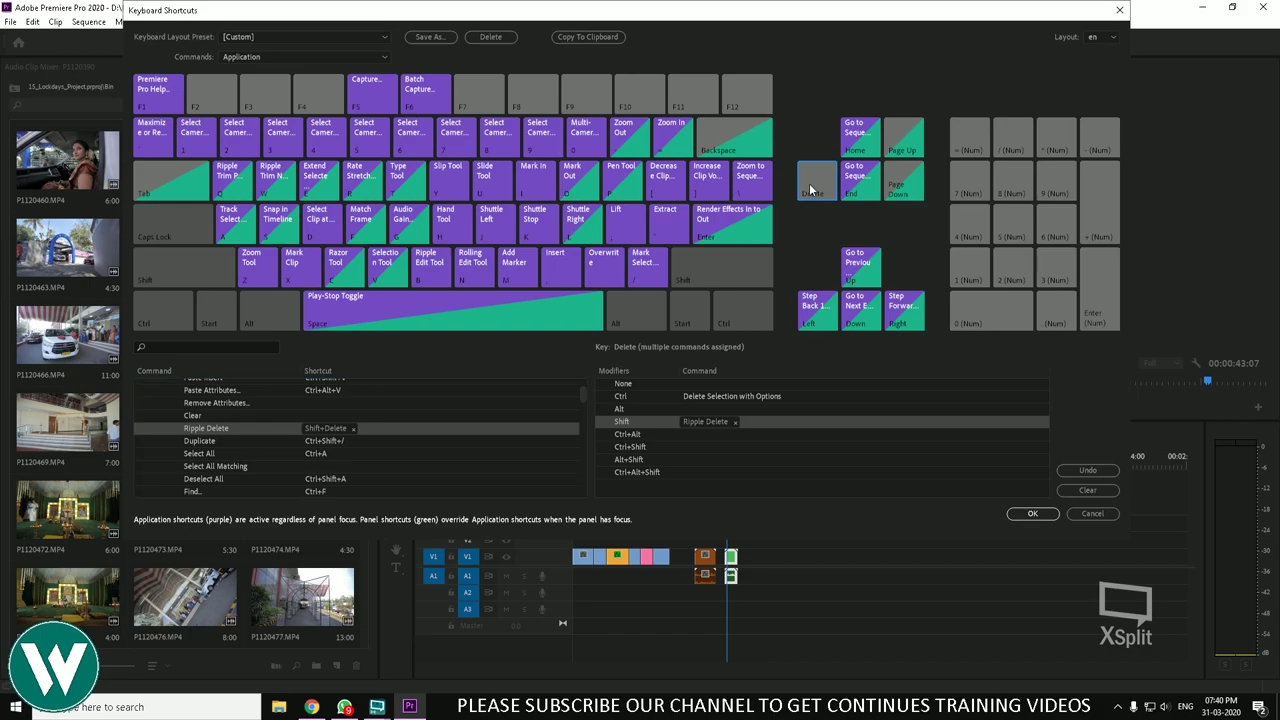
{"action": "left_click", "coordinate": [704, 393]}
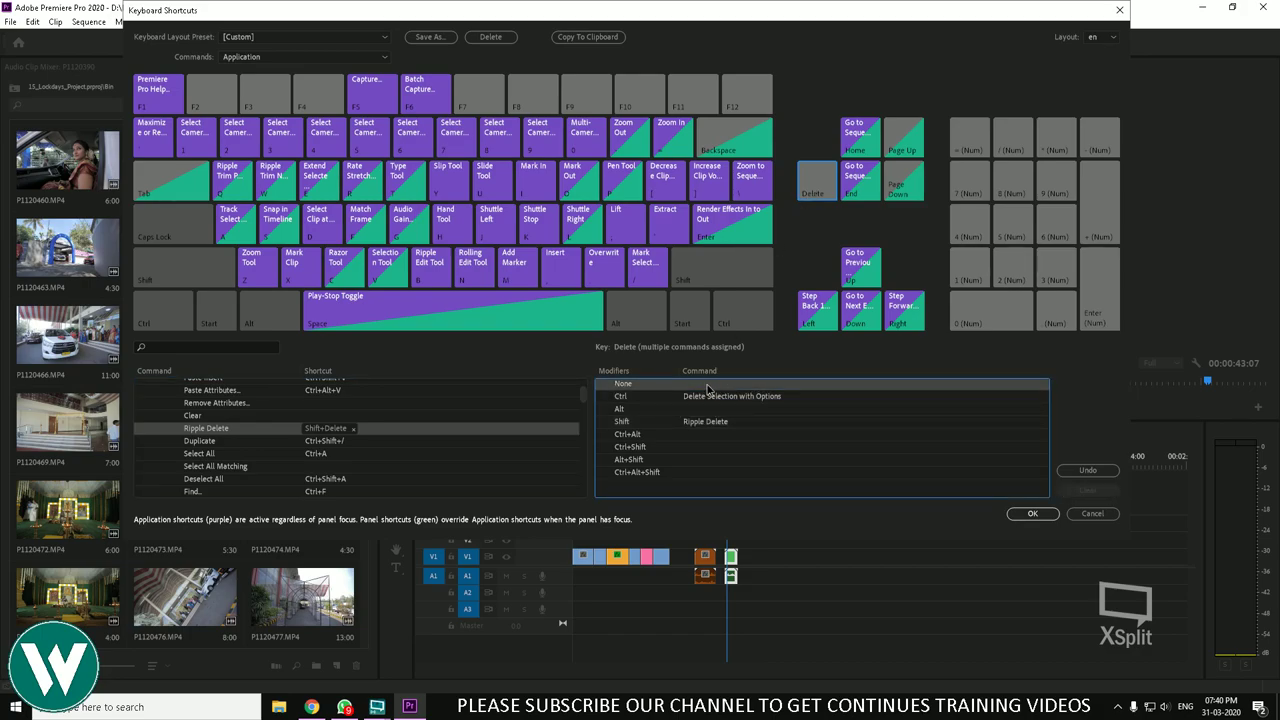
{"action": "left_click", "coordinate": [327, 428]}
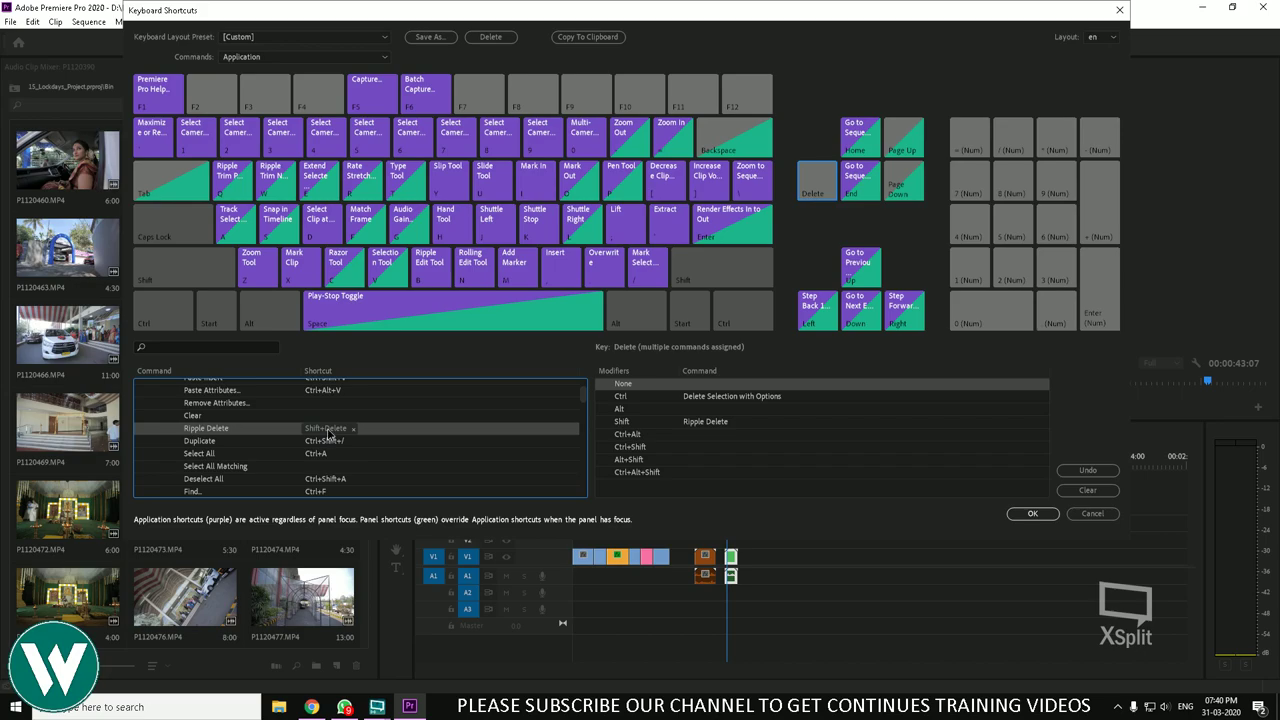
Step: Remove Shift+Delete from Ripple Delete and assign it the plain Delete key
{"action": "scroll", "coordinate": [327, 432], "scroll_direction": "down", "scroll_amount": 10}
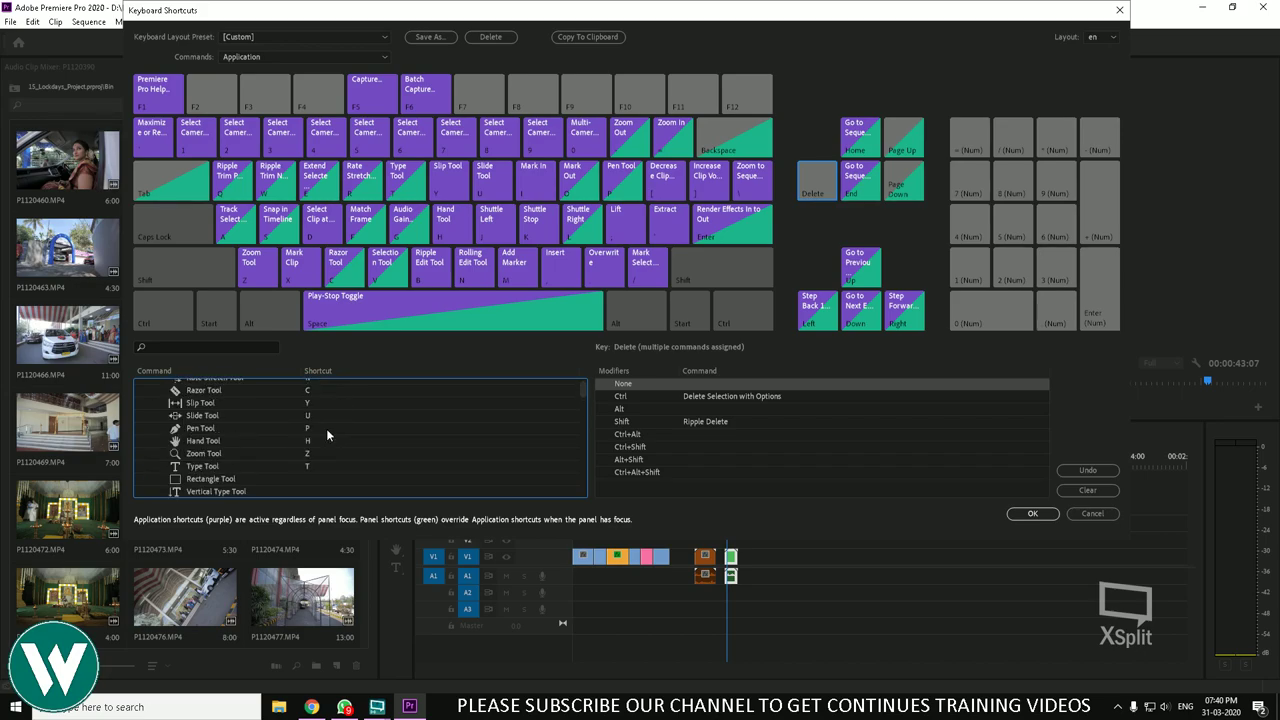
{"action": "scroll", "coordinate": [326, 428], "scroll_direction": "down", "scroll_amount": 2}
{"action": "scroll", "coordinate": [324, 432], "scroll_direction": "down", "scroll_amount": 4}
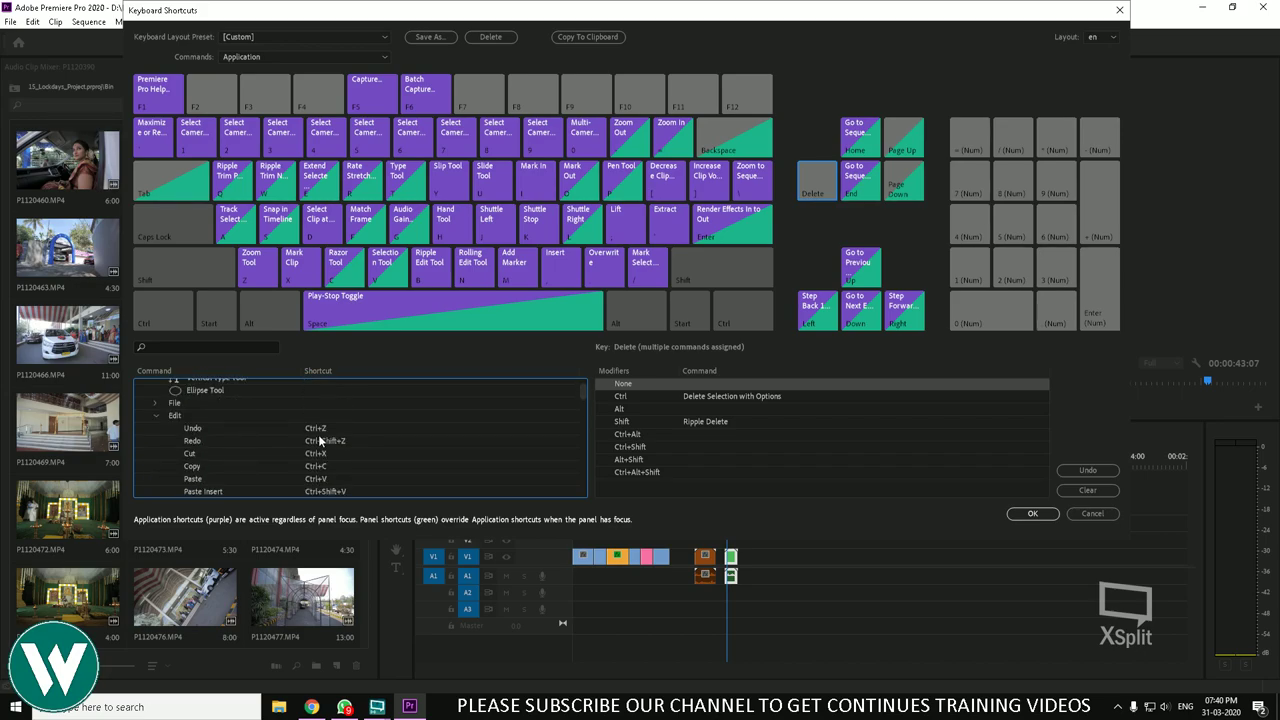
{"action": "left_click", "coordinate": [318, 428]}
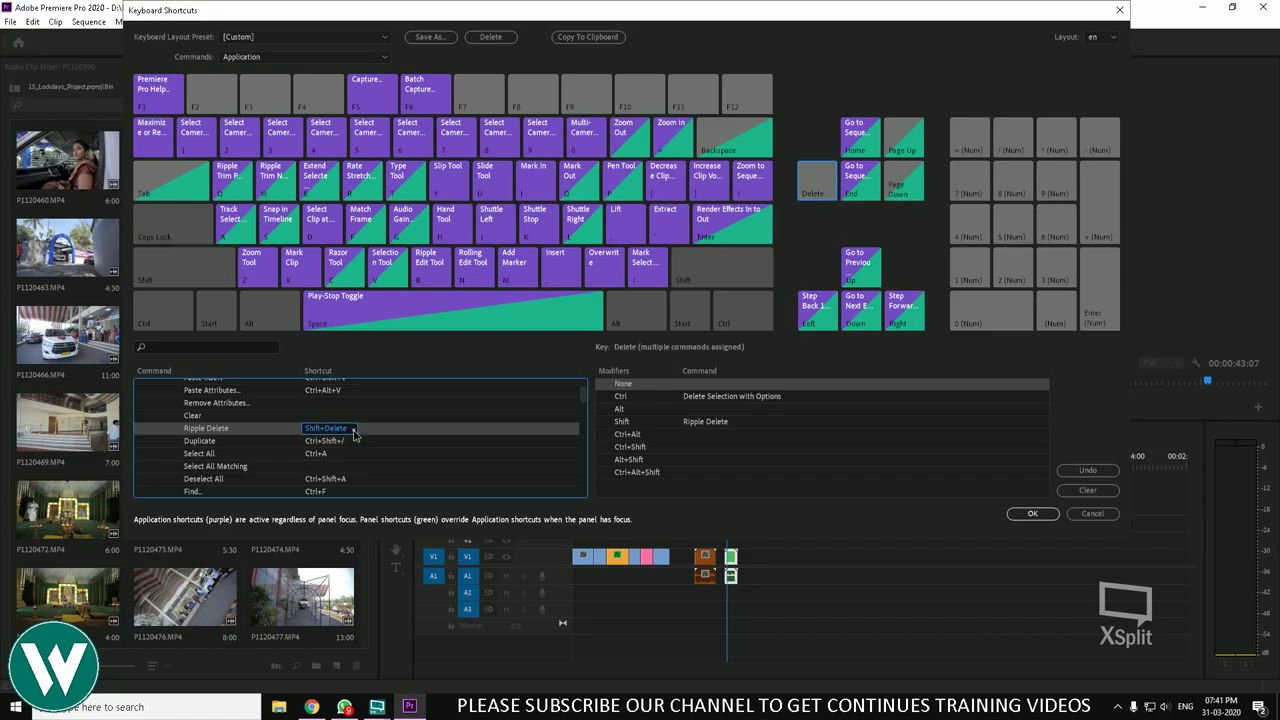
{"action": "left_click", "coordinate": [353, 428]}
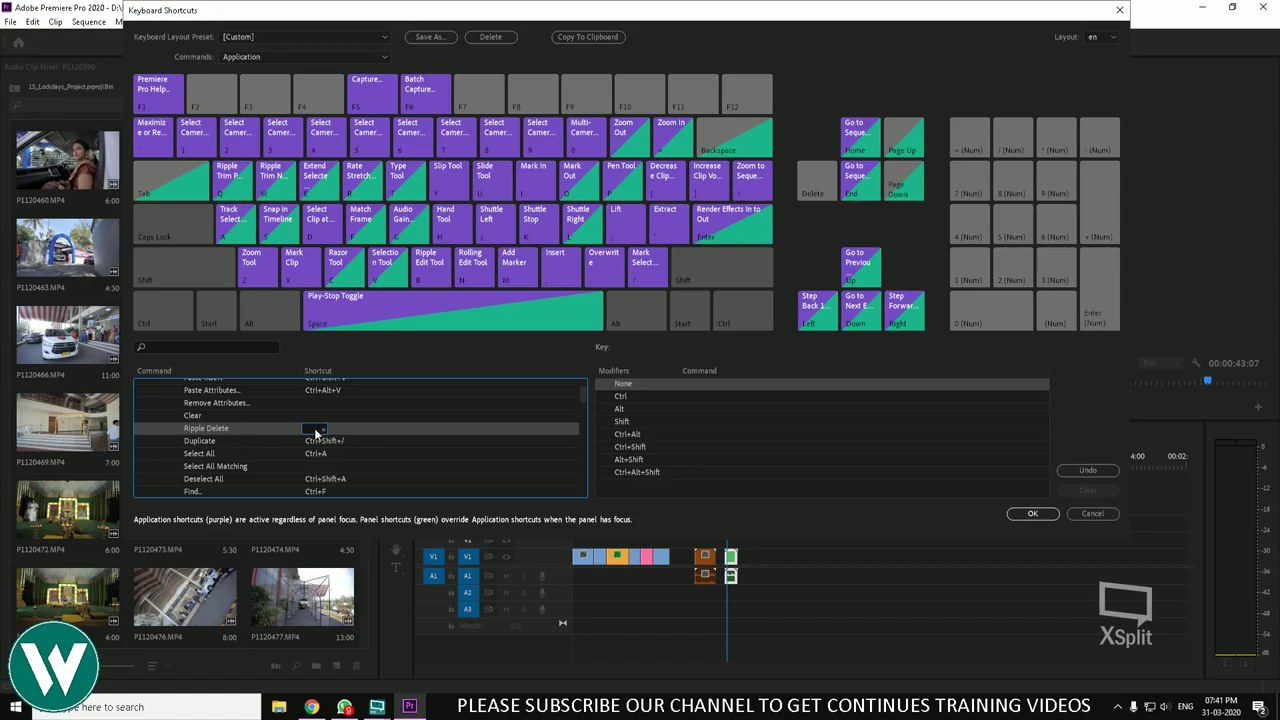
{"action": "key", "text": "Delete"}
Step: Verify Delete now runs Ripple Delete and Shift+Delete is unassigned
{"action": "left_click", "coordinate": [816, 188]}
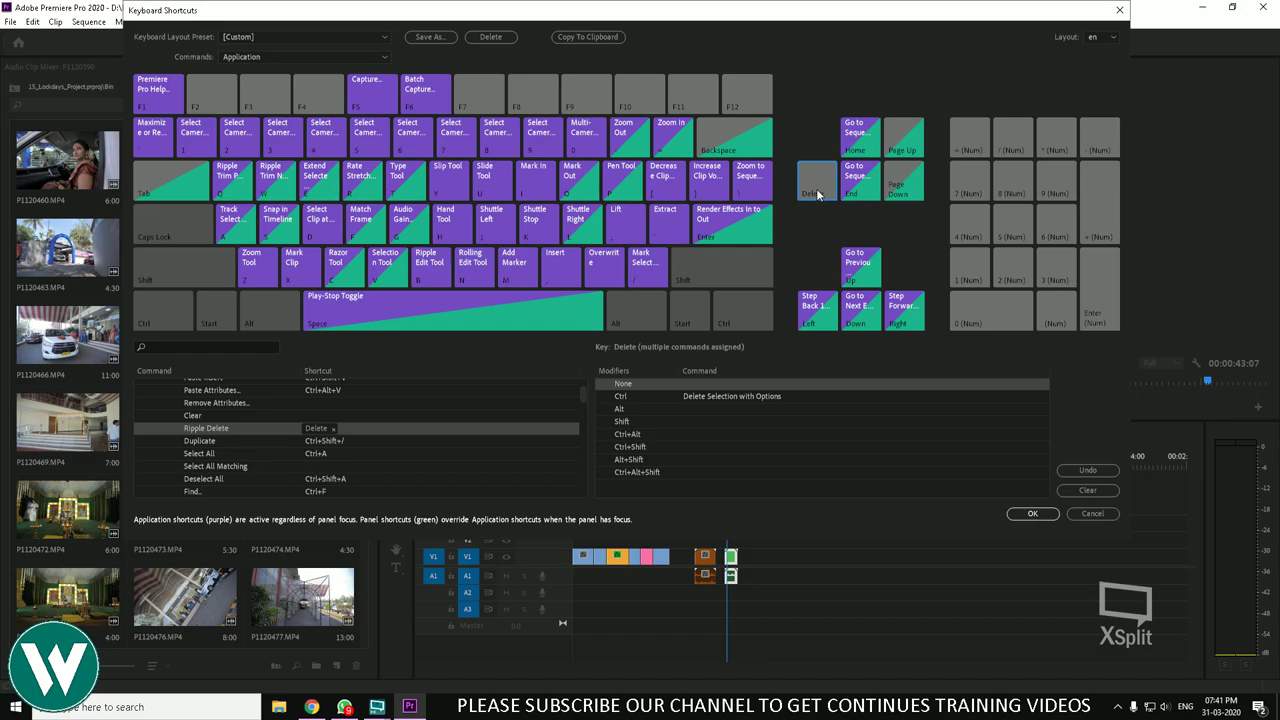
{"action": "left_click", "coordinate": [700, 388]}
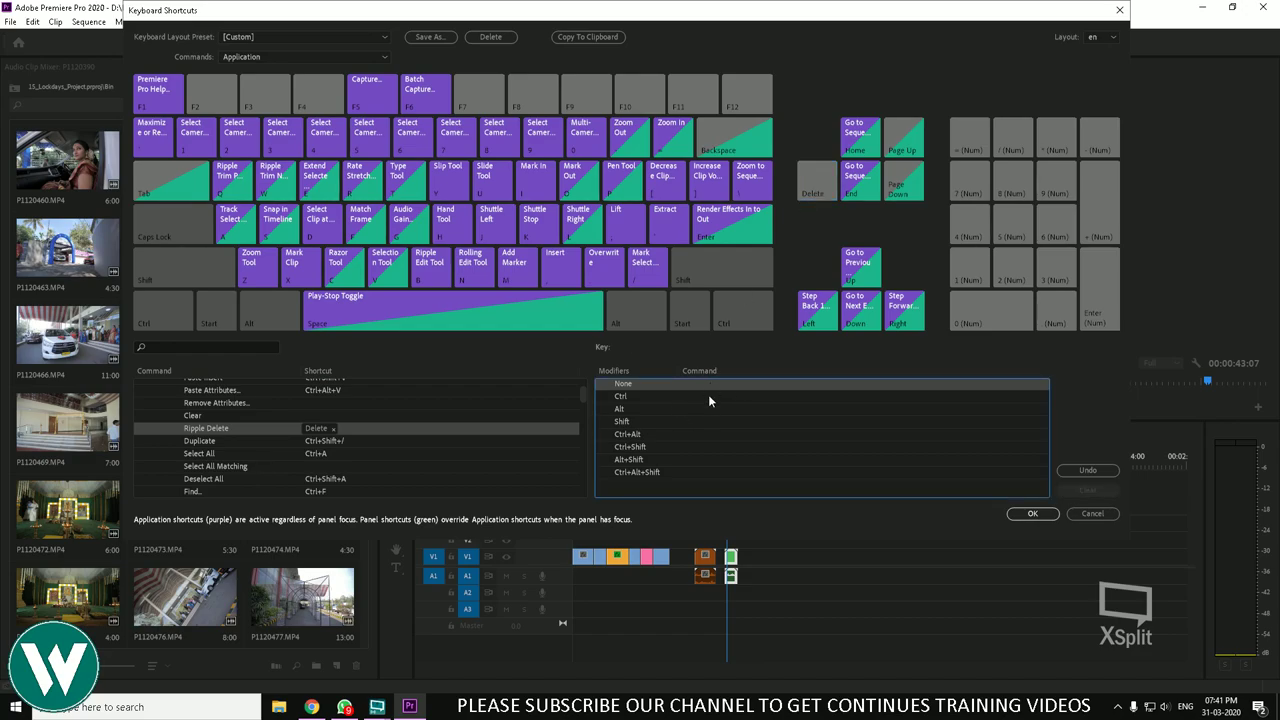
{"action": "left_click", "coordinate": [708, 394]}
{"action": "left_click", "coordinate": [815, 193]}
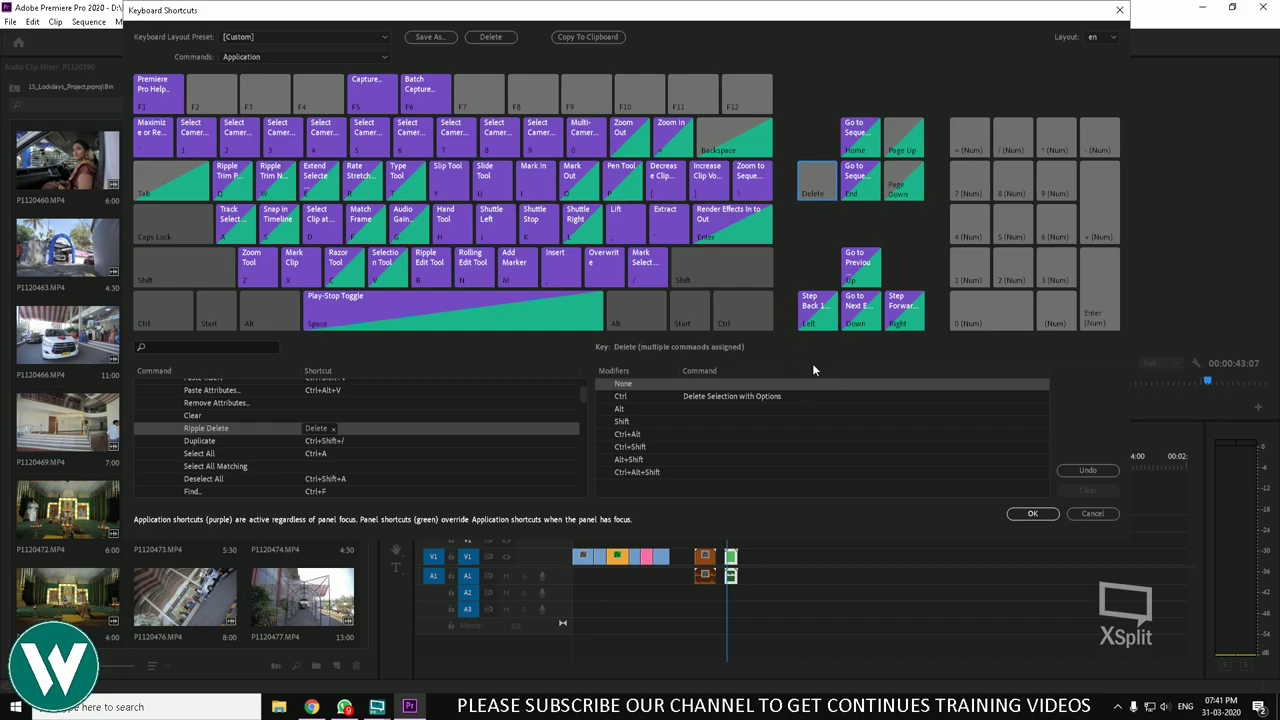
{"action": "left_click", "coordinate": [745, 422]}
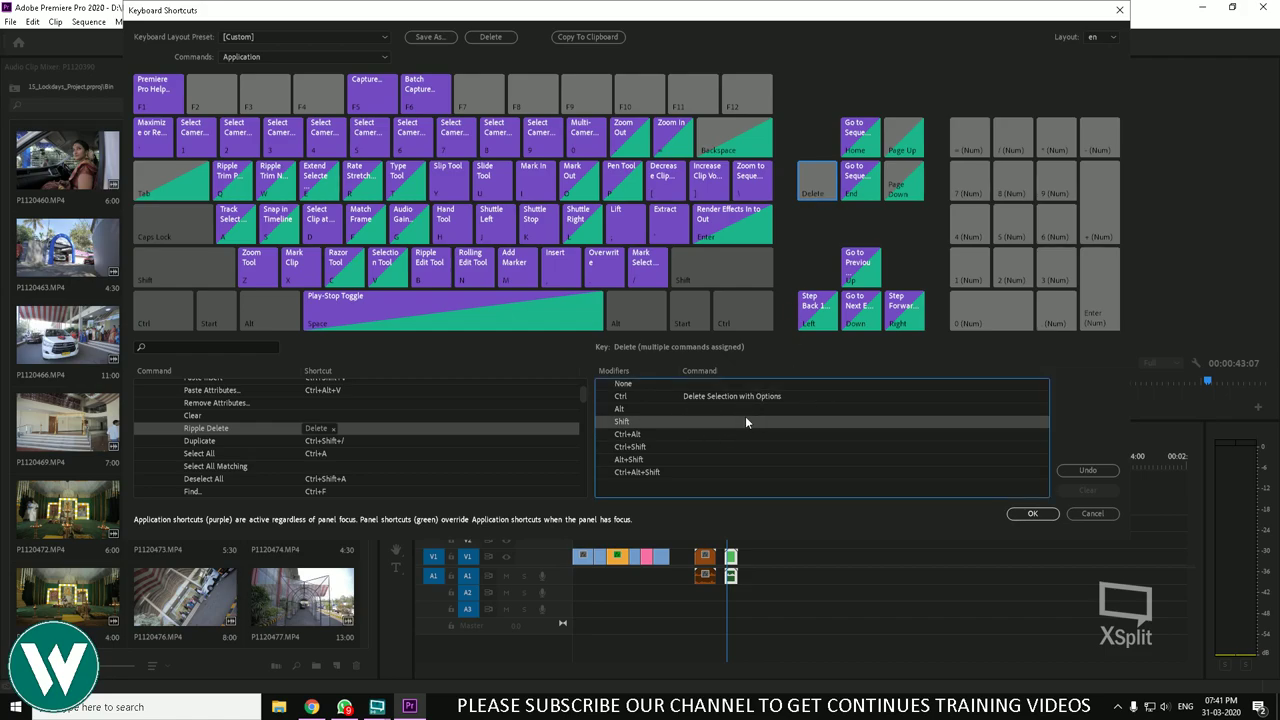
{"action": "left_click", "coordinate": [743, 409]}
{"action": "left_click", "coordinate": [735, 397]}
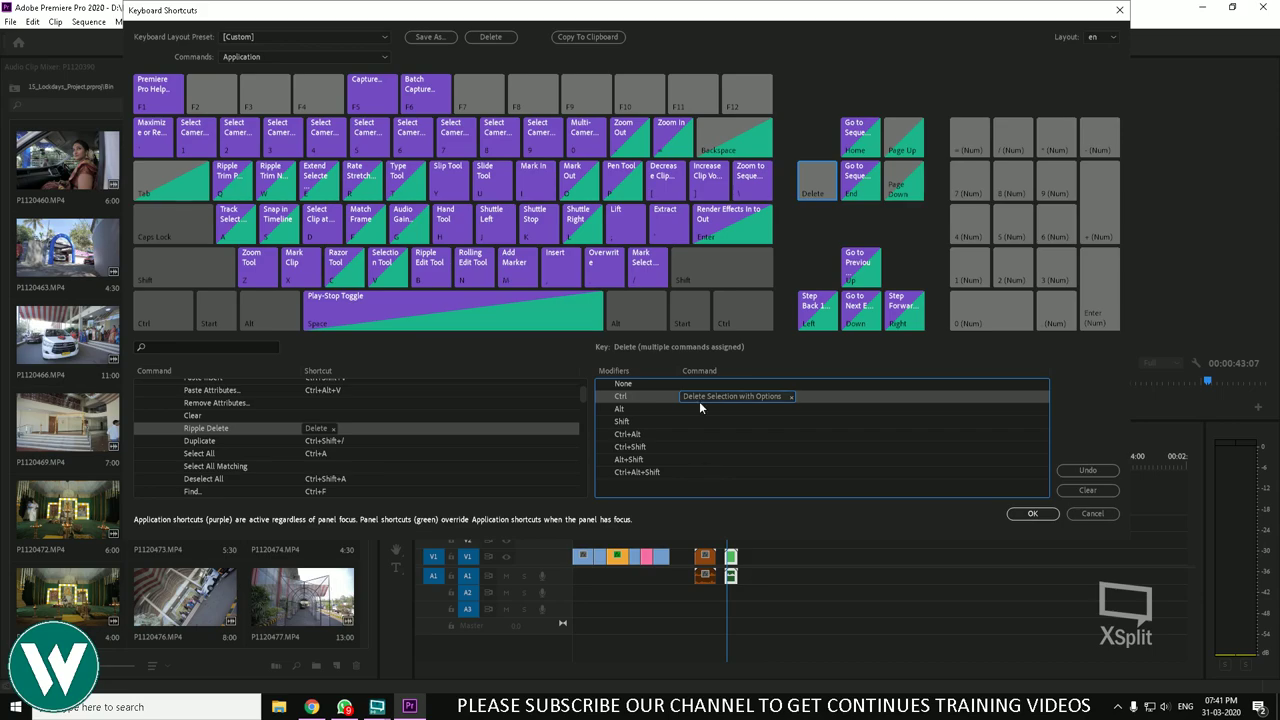
{"action": "left_click", "coordinate": [720, 423]}
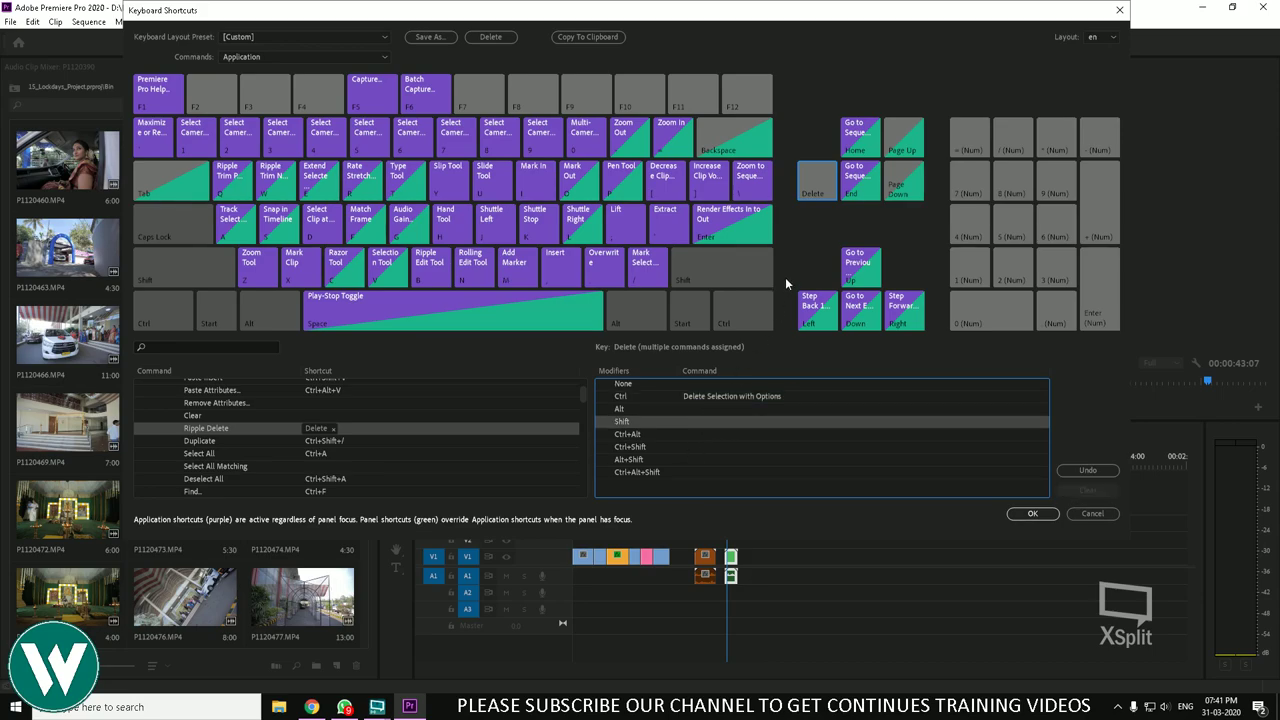
{"action": "key", "text": "shift"}
{"action": "key", "text": "shift"}
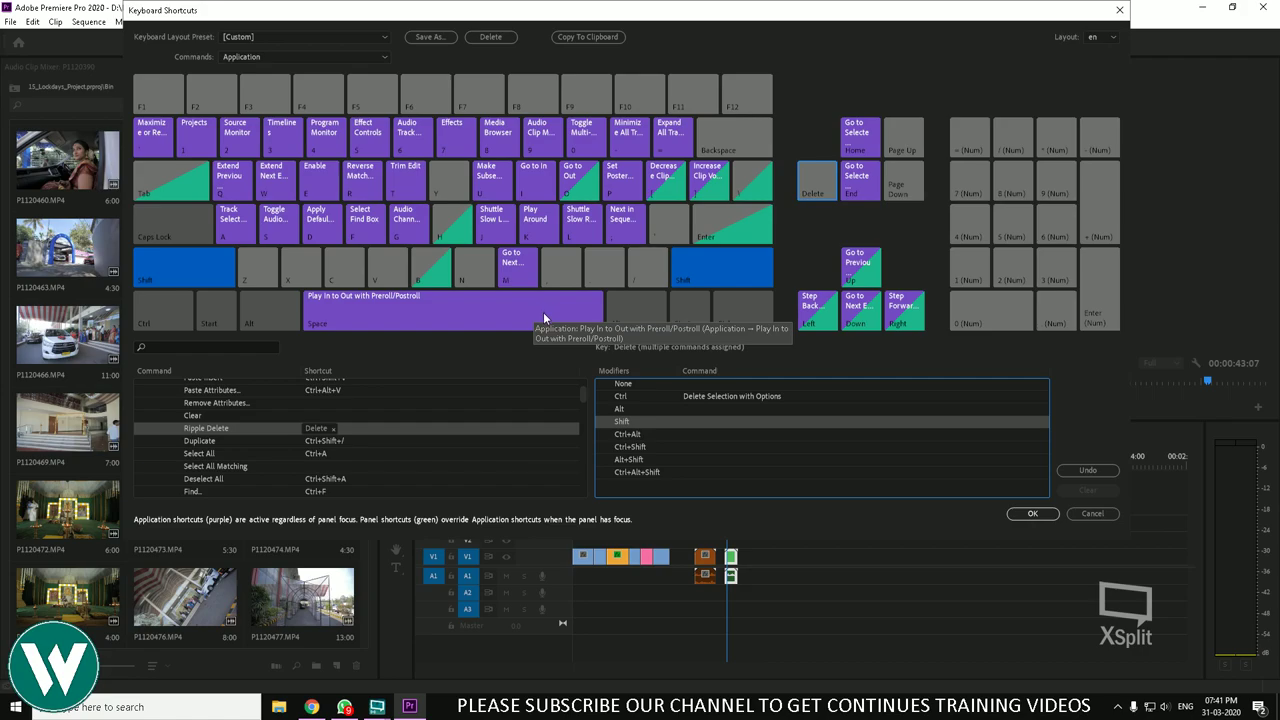
{"action": "key", "text": "shift"}
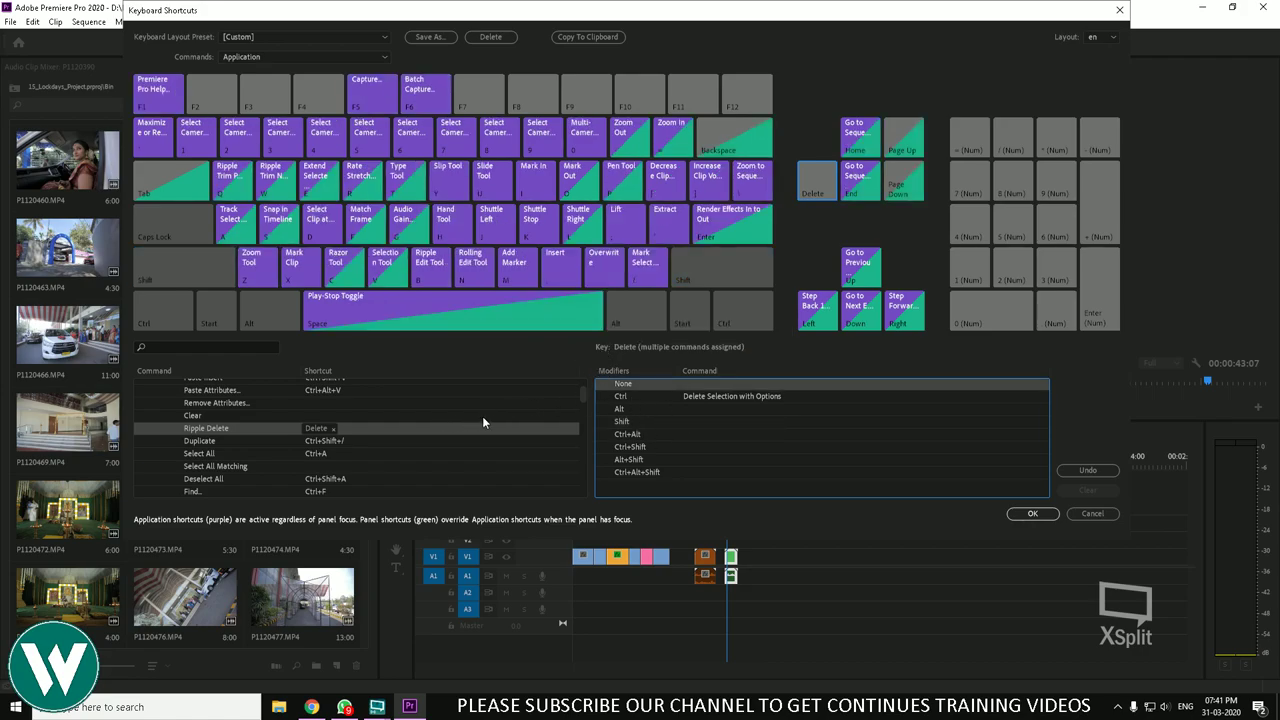
Step: Expand the Clip and Sequence command groups in the Keyboard Shortcuts list
{"action": "scroll", "coordinate": [466, 440], "scroll_direction": "up", "scroll_amount": 10}
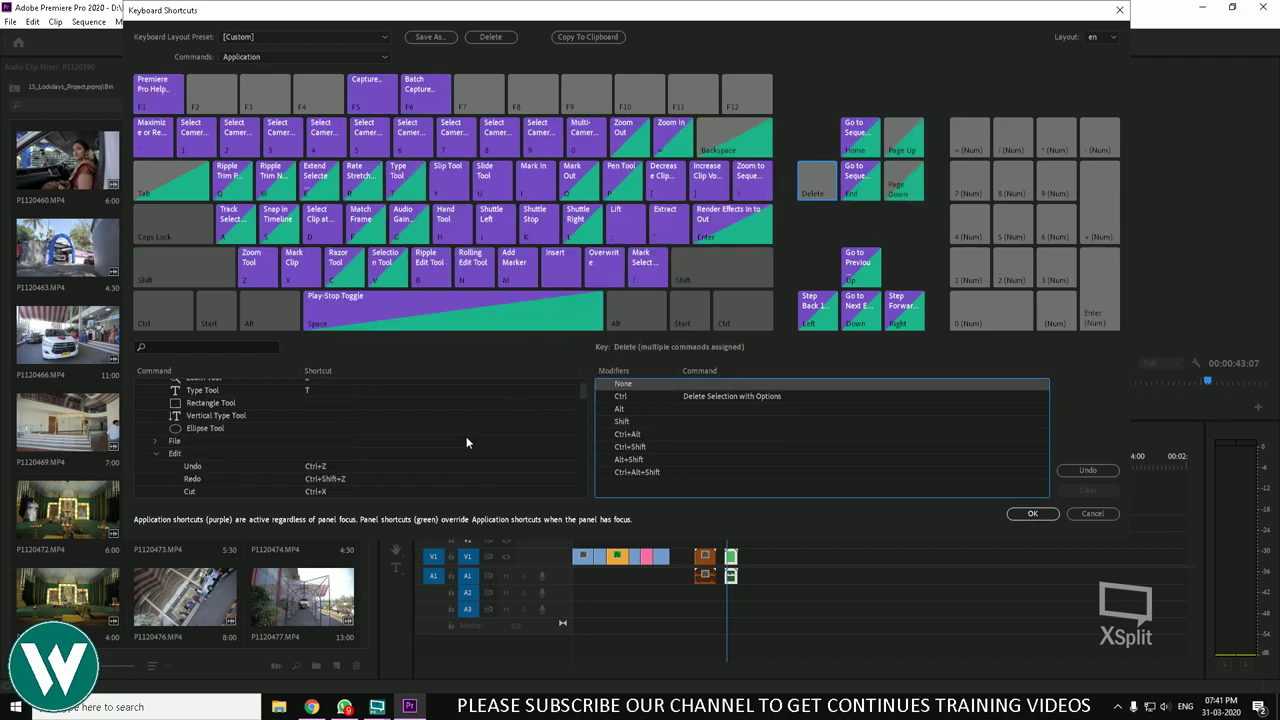
{"action": "scroll", "coordinate": [460, 436], "scroll_direction": "down", "scroll_amount": 10}
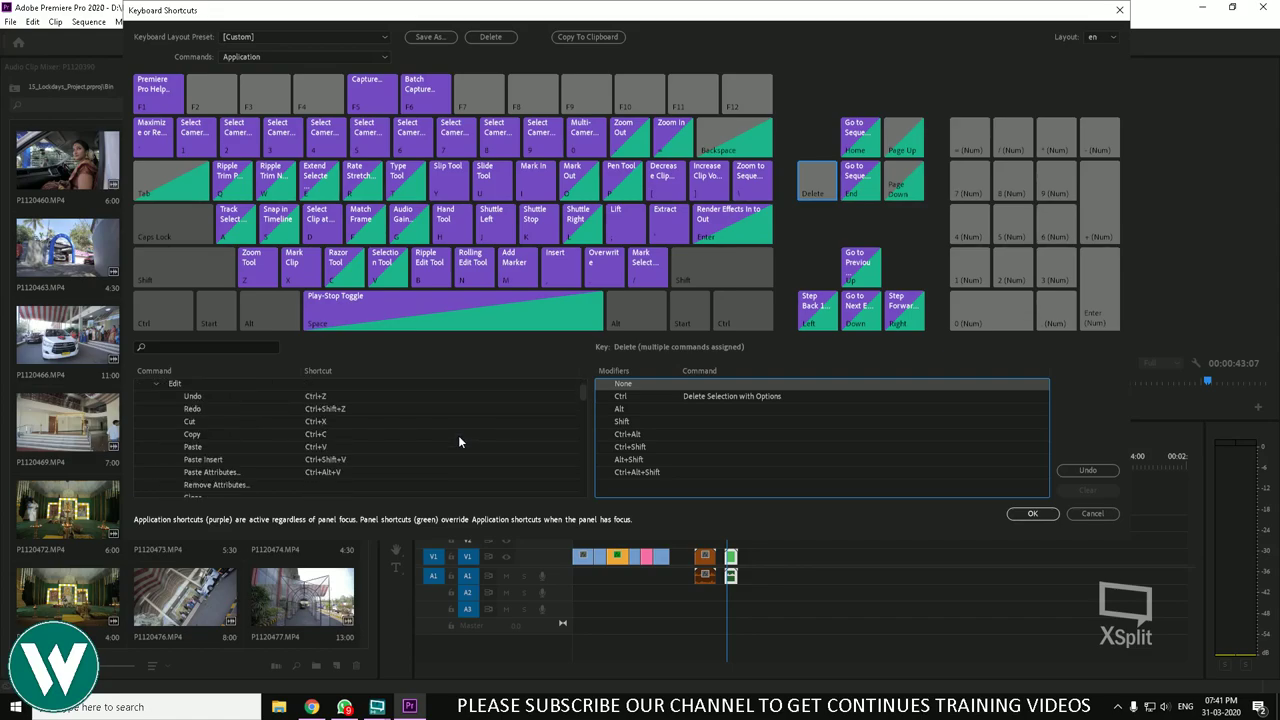
{"action": "scroll", "coordinate": [454, 441], "scroll_direction": "down", "scroll_amount": 2}
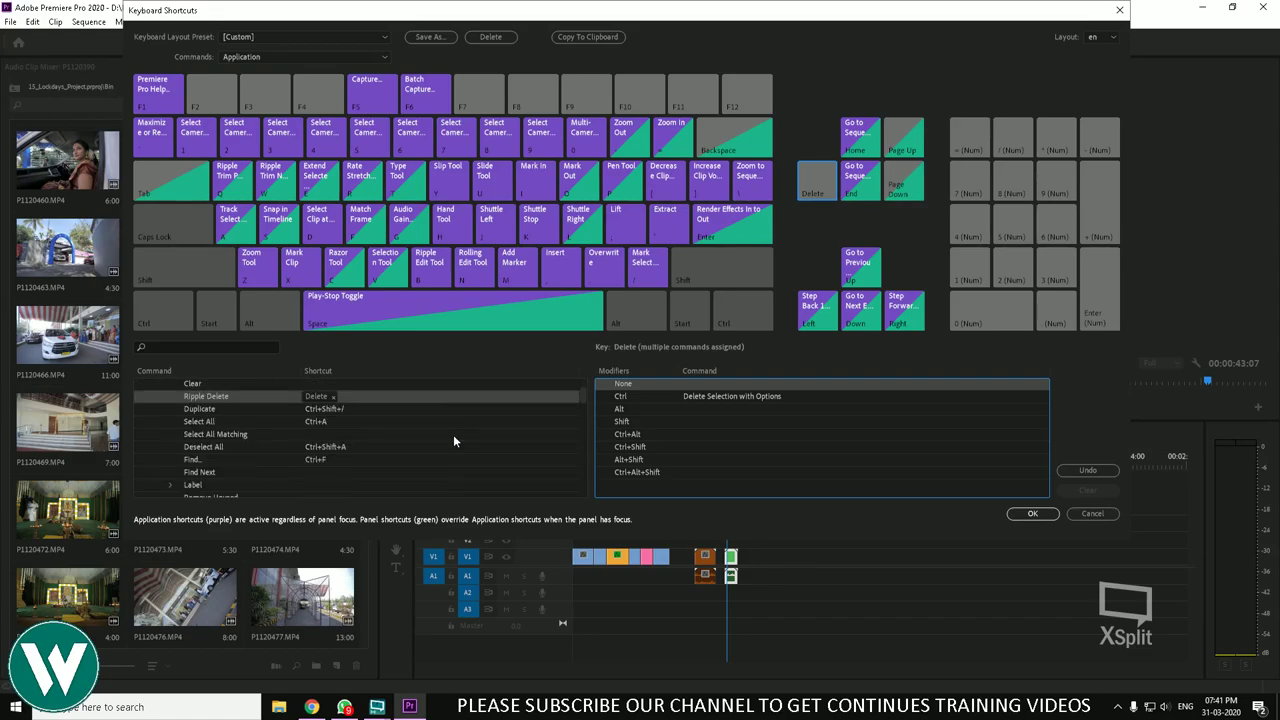
{"action": "scroll", "coordinate": [452, 437], "scroll_direction": "down", "scroll_amount": 3}
{"action": "scroll", "coordinate": [451, 434], "scroll_direction": "down", "scroll_amount": 2}
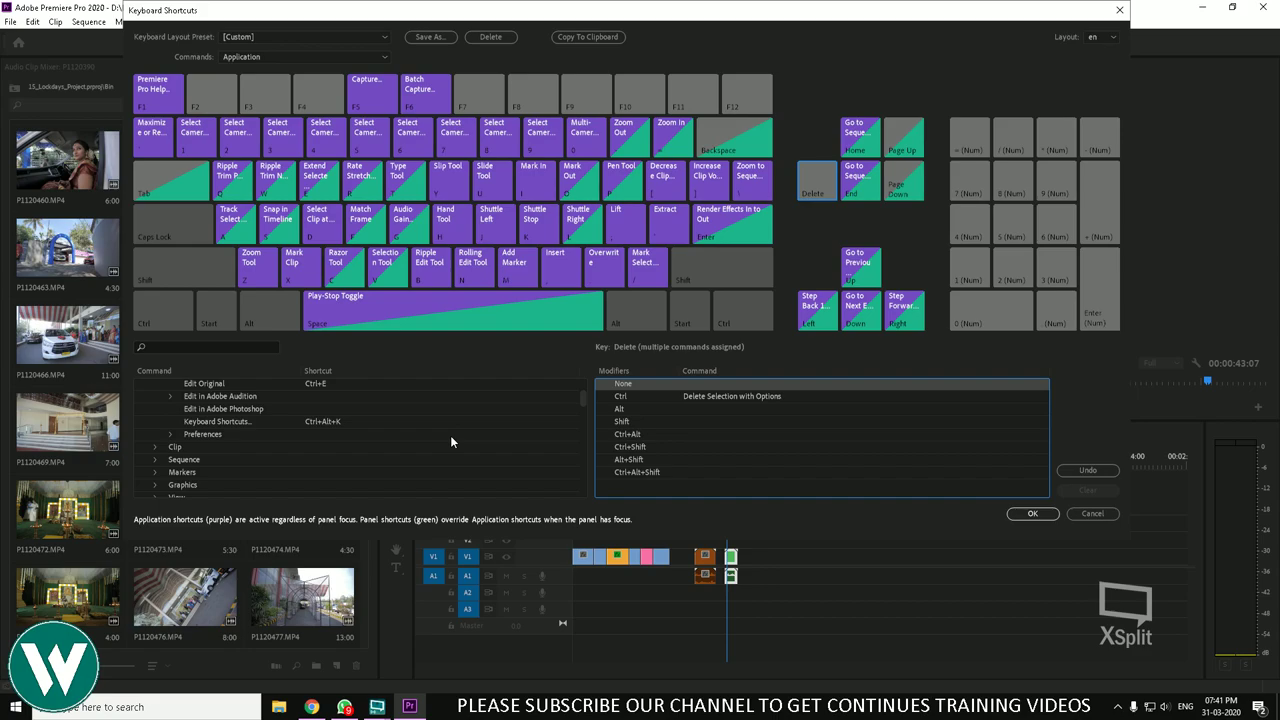
{"action": "left_click", "coordinate": [155, 413]}
{"action": "left_click", "coordinate": [155, 410]}
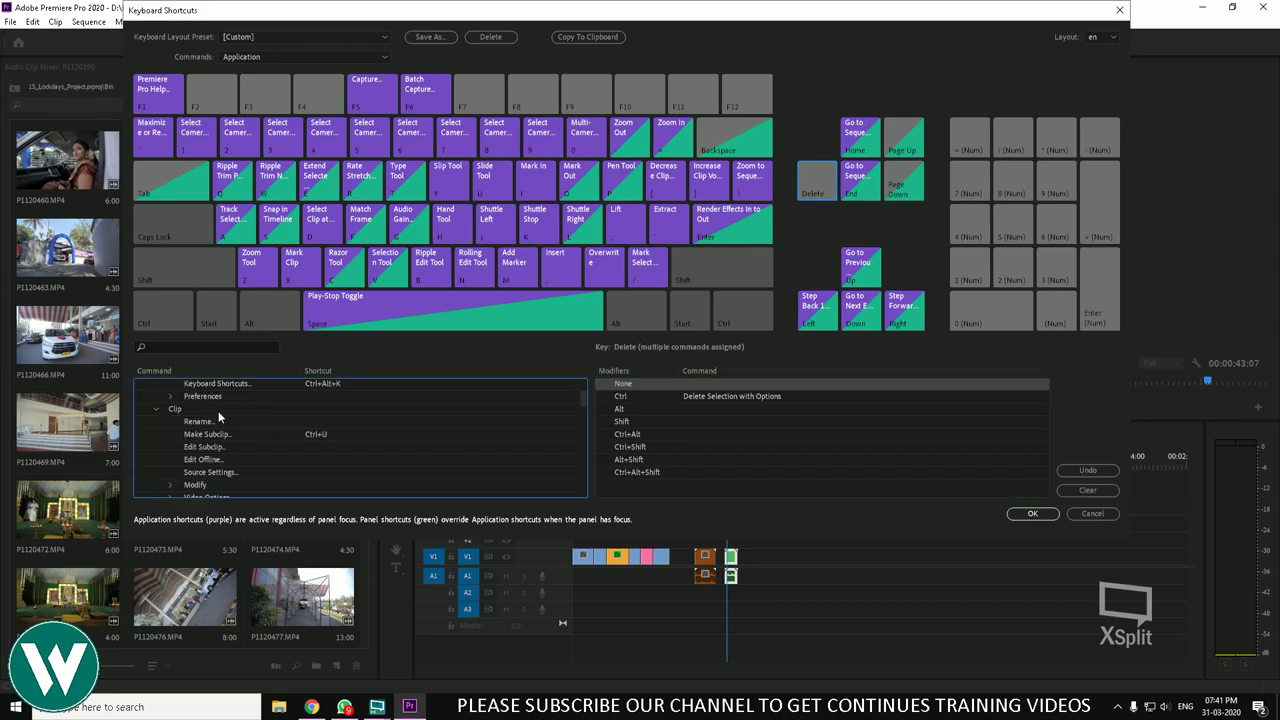
{"action": "scroll", "coordinate": [267, 437], "scroll_direction": "down", "scroll_amount": 2}
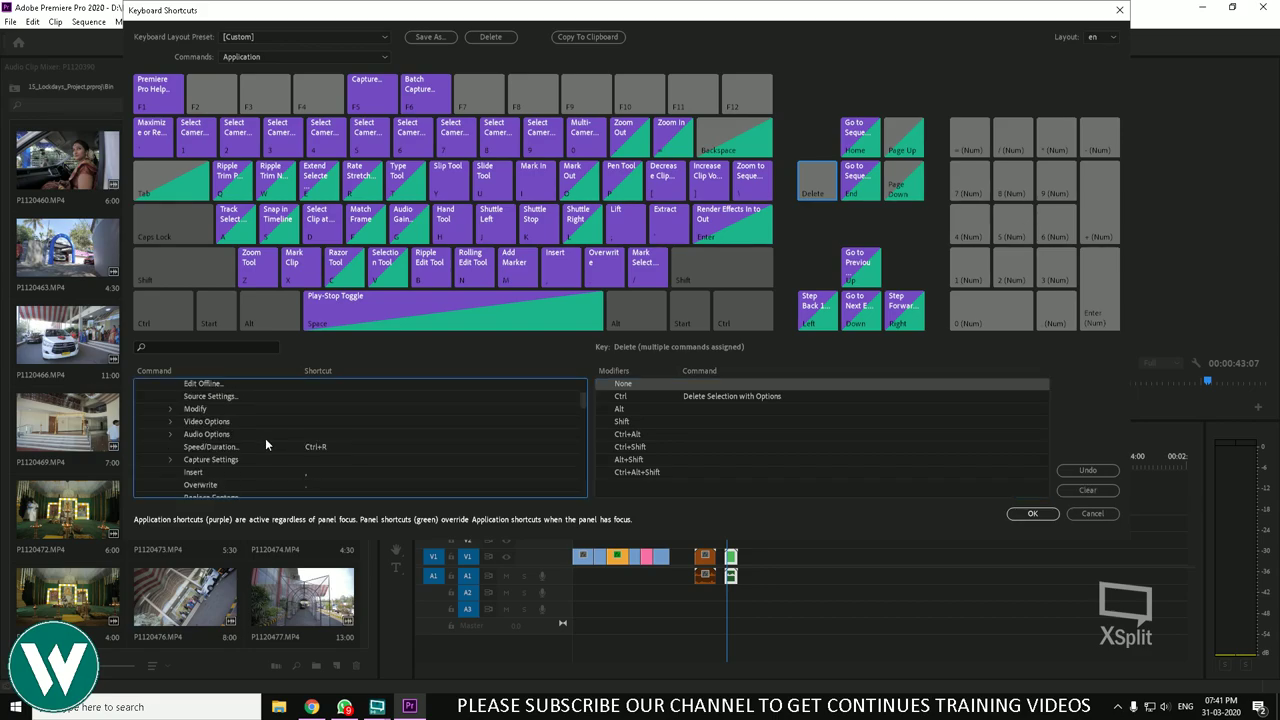
{"action": "scroll", "coordinate": [265, 438], "scroll_direction": "down", "scroll_amount": 4}
{"action": "scroll", "coordinate": [260, 438], "scroll_direction": "down", "scroll_amount": 3}
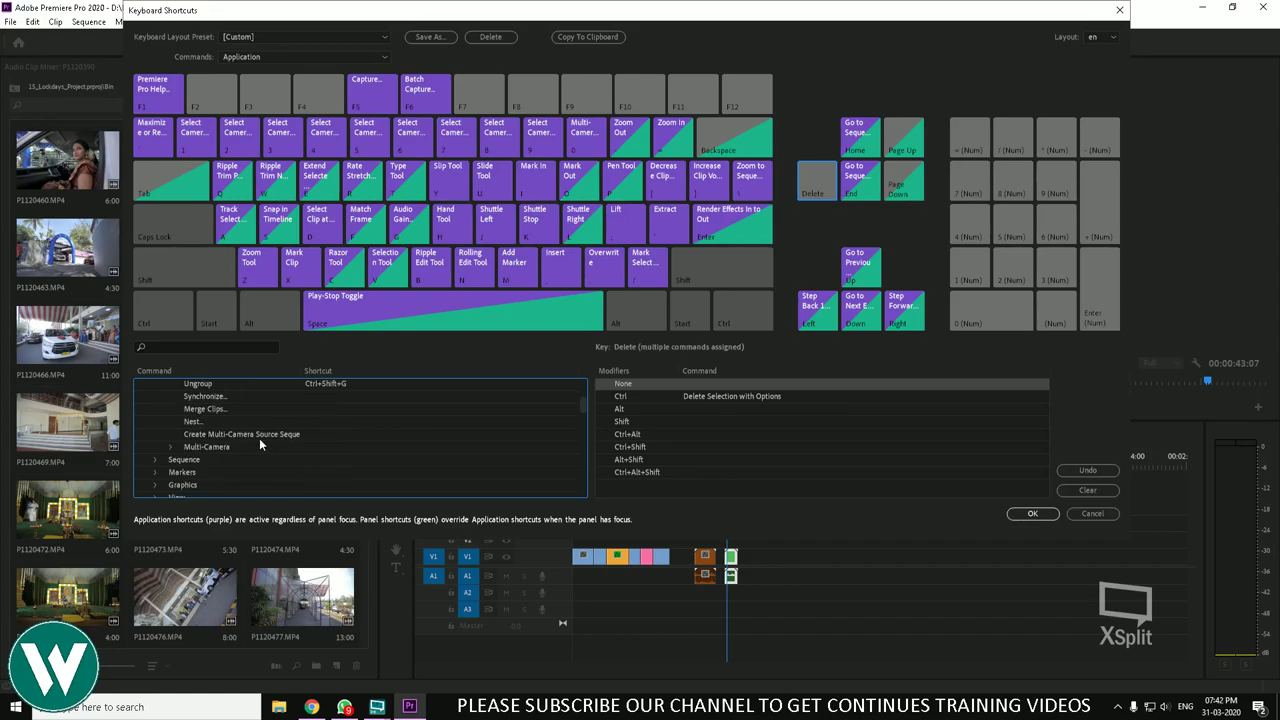
{"action": "left_click", "coordinate": [154, 423]}
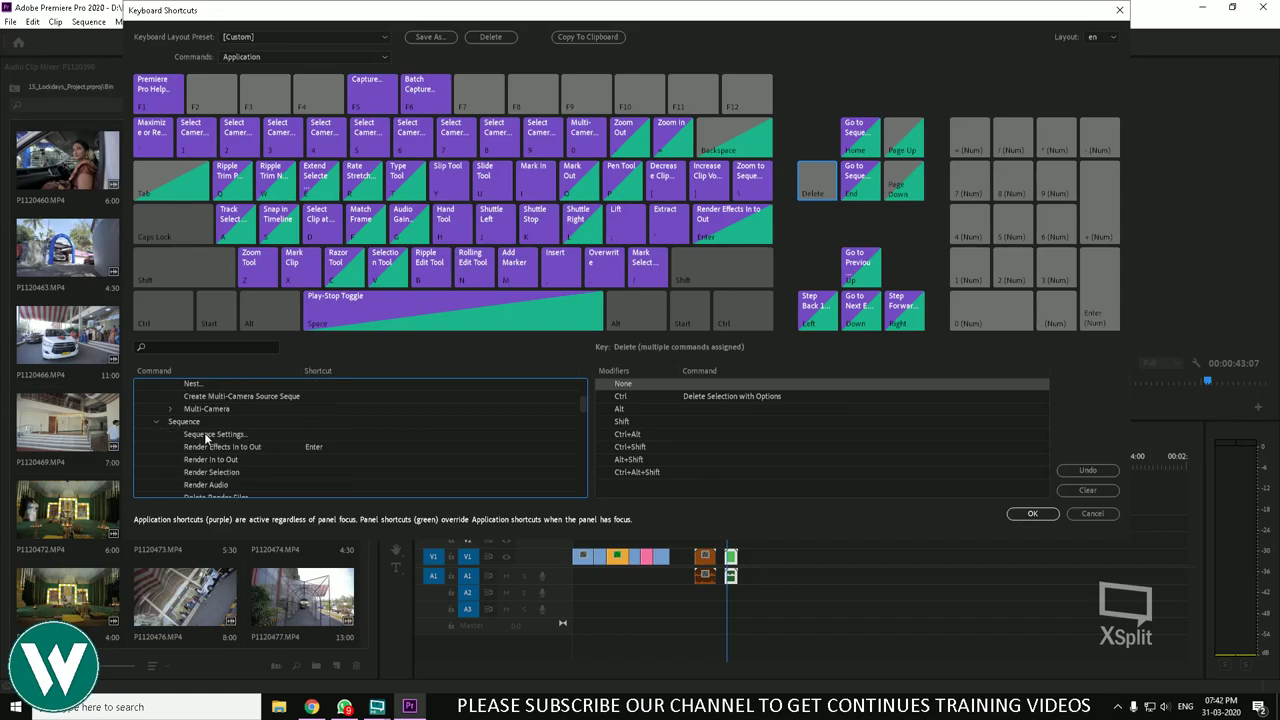
{"action": "scroll", "coordinate": [204, 432], "scroll_direction": "down", "scroll_amount": 2}
{"action": "scroll", "coordinate": [228, 452], "scroll_direction": "down", "scroll_amount": 2}
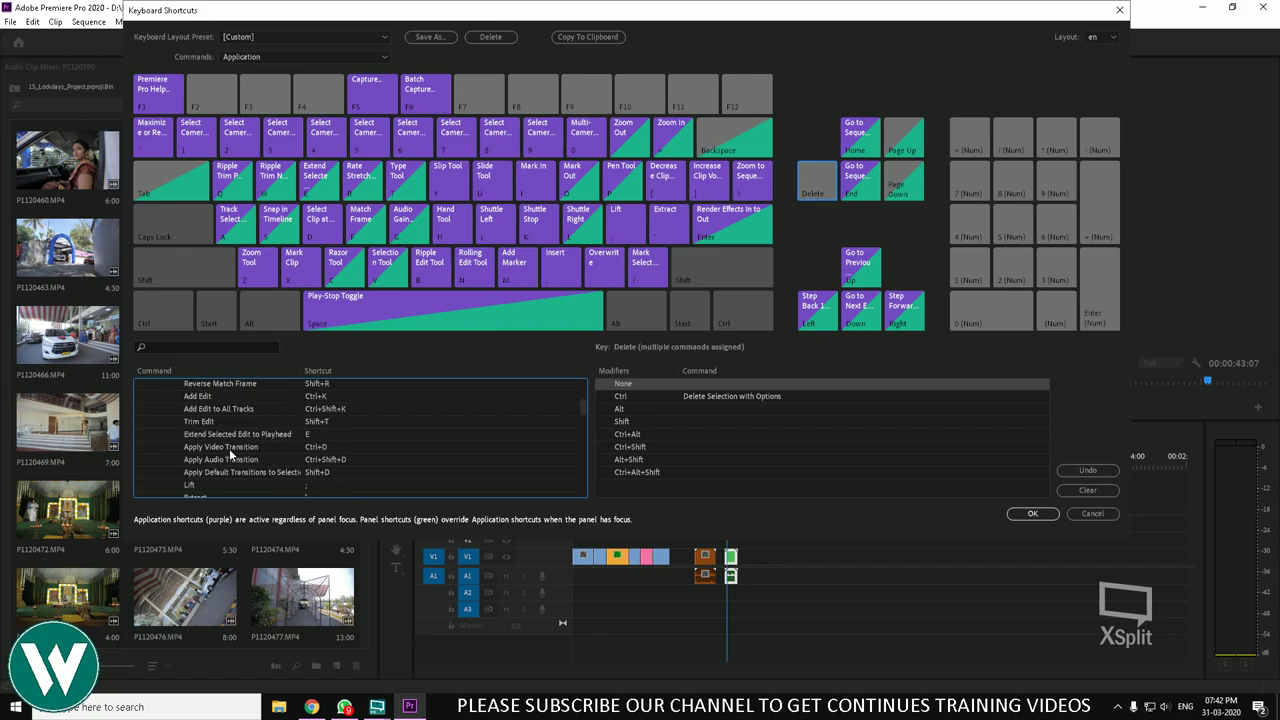
{"action": "scroll", "coordinate": [229, 448], "scroll_direction": "up", "scroll_amount": 1}
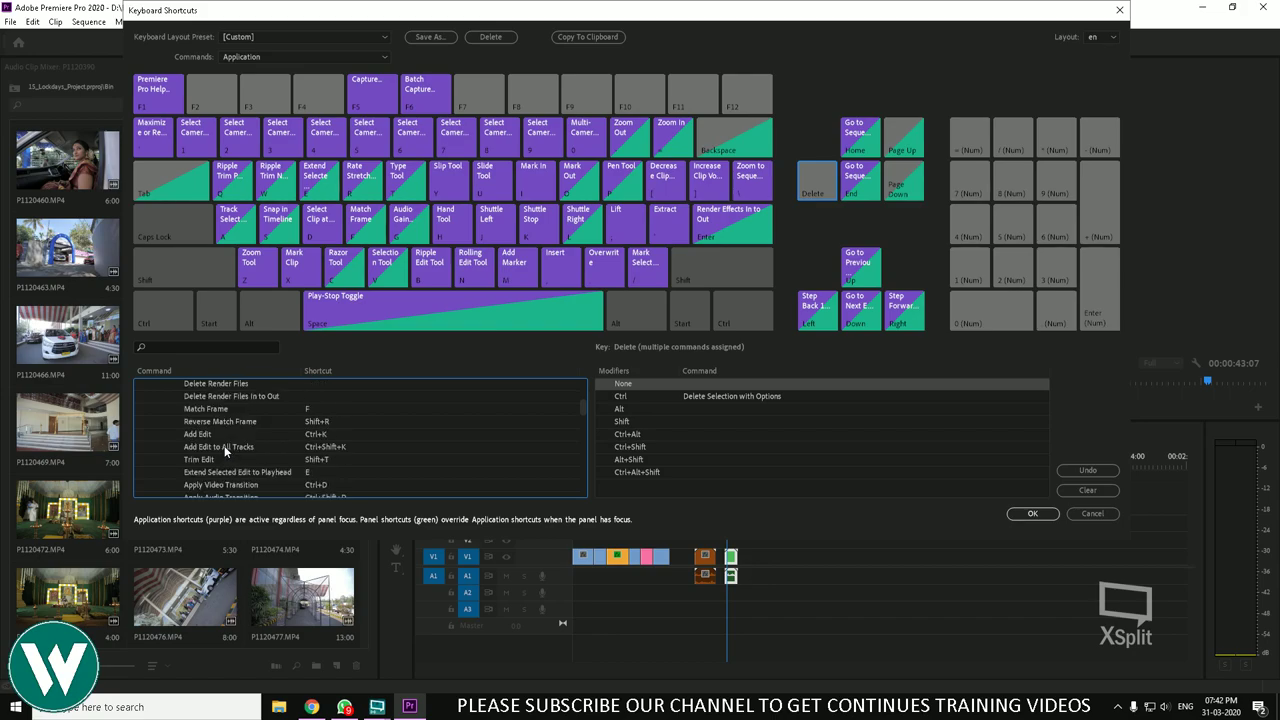
Step: Remove Ctrl+K from Add Edit and assign X instead
{"action": "left_click", "coordinate": [204, 436]}
{"action": "left_click", "coordinate": [316, 442]}
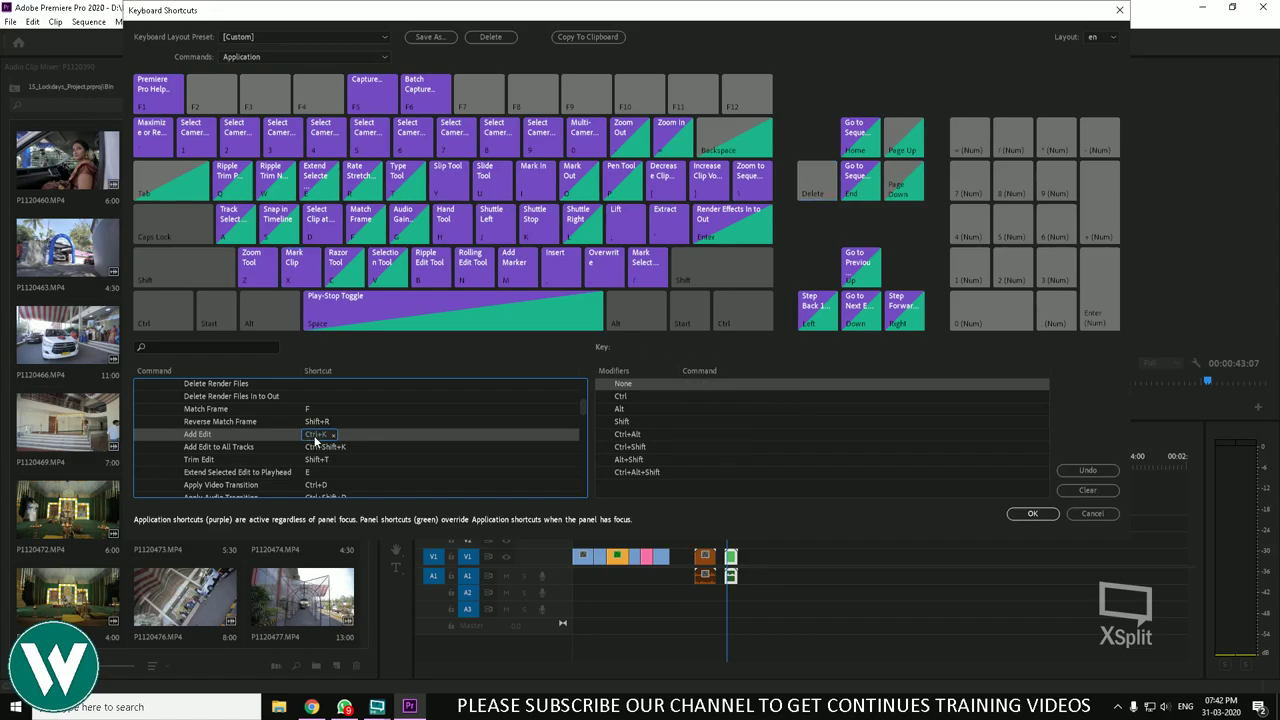
{"action": "left_click", "coordinate": [330, 436]}
{"action": "left_click", "coordinate": [333, 440]}
{"action": "scroll", "coordinate": [354, 425], "scroll_direction": "up", "scroll_amount": 1}
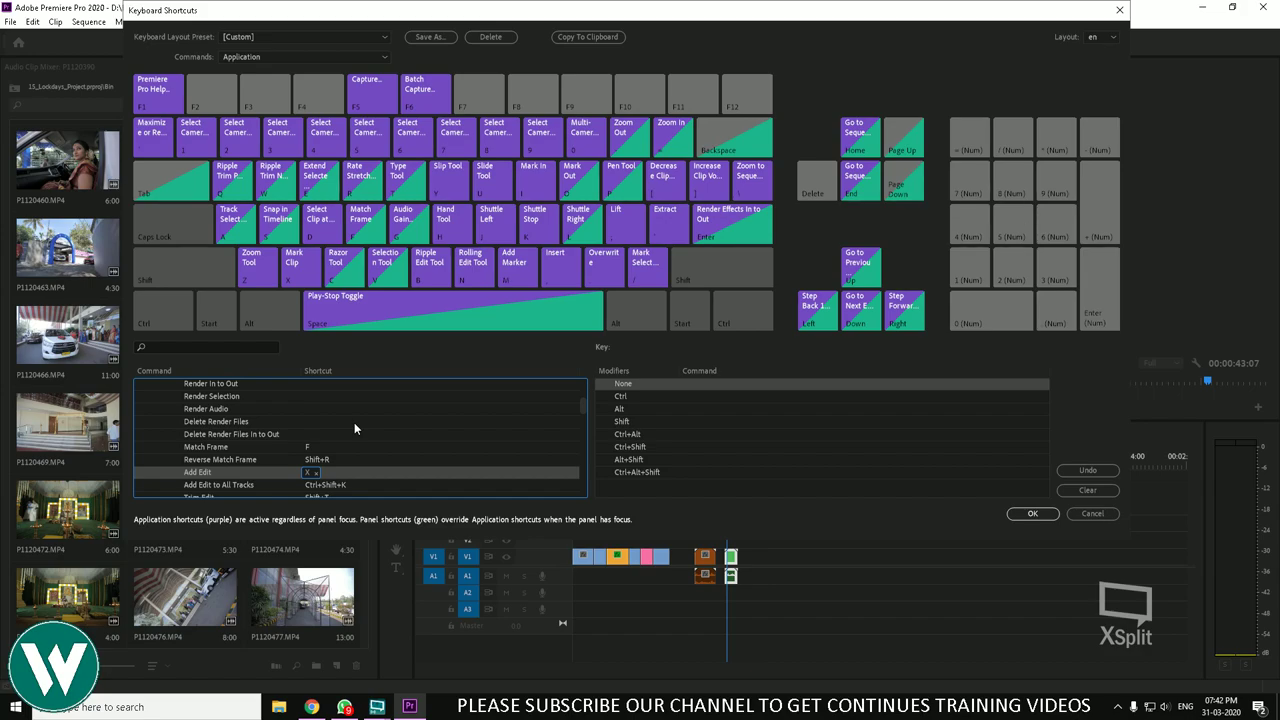
{"action": "scroll", "coordinate": [362, 432], "scroll_direction": "down", "scroll_amount": 2}
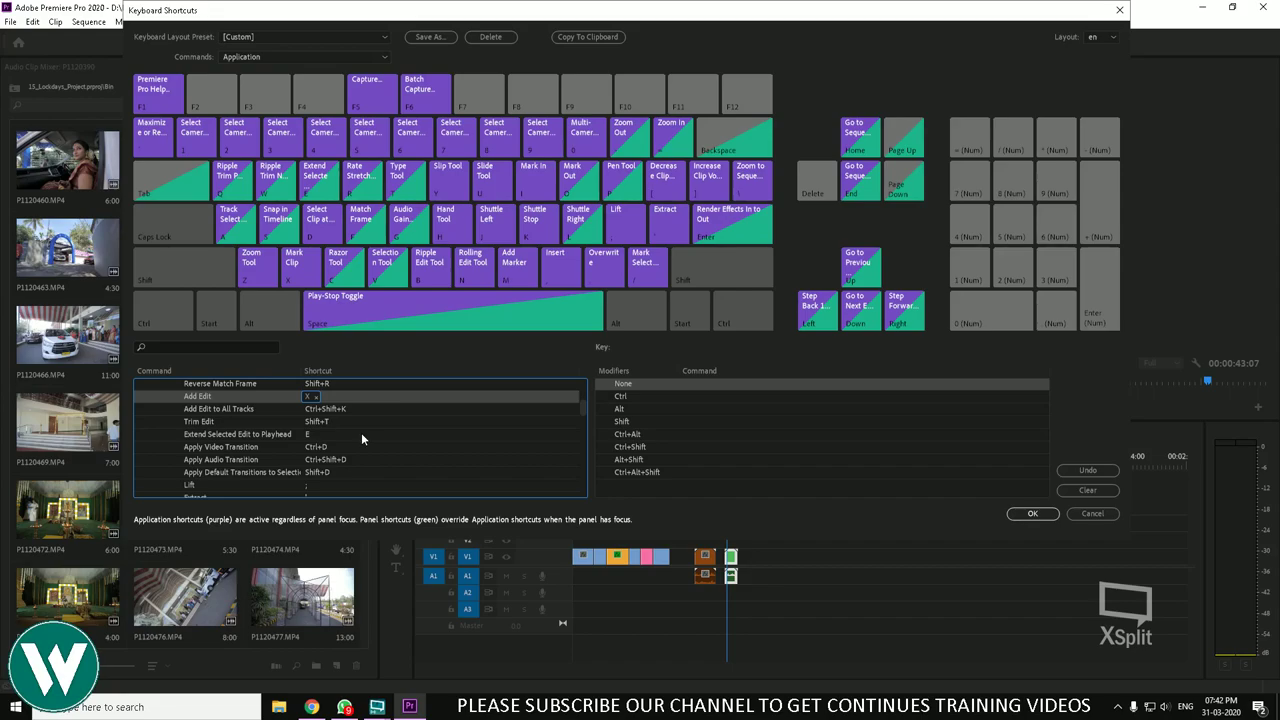
Step: Give Add Edit to All Tracks the Shift+X shortcut, removing Ctrl+Shift+K
{"action": "left_click", "coordinate": [328, 409]}
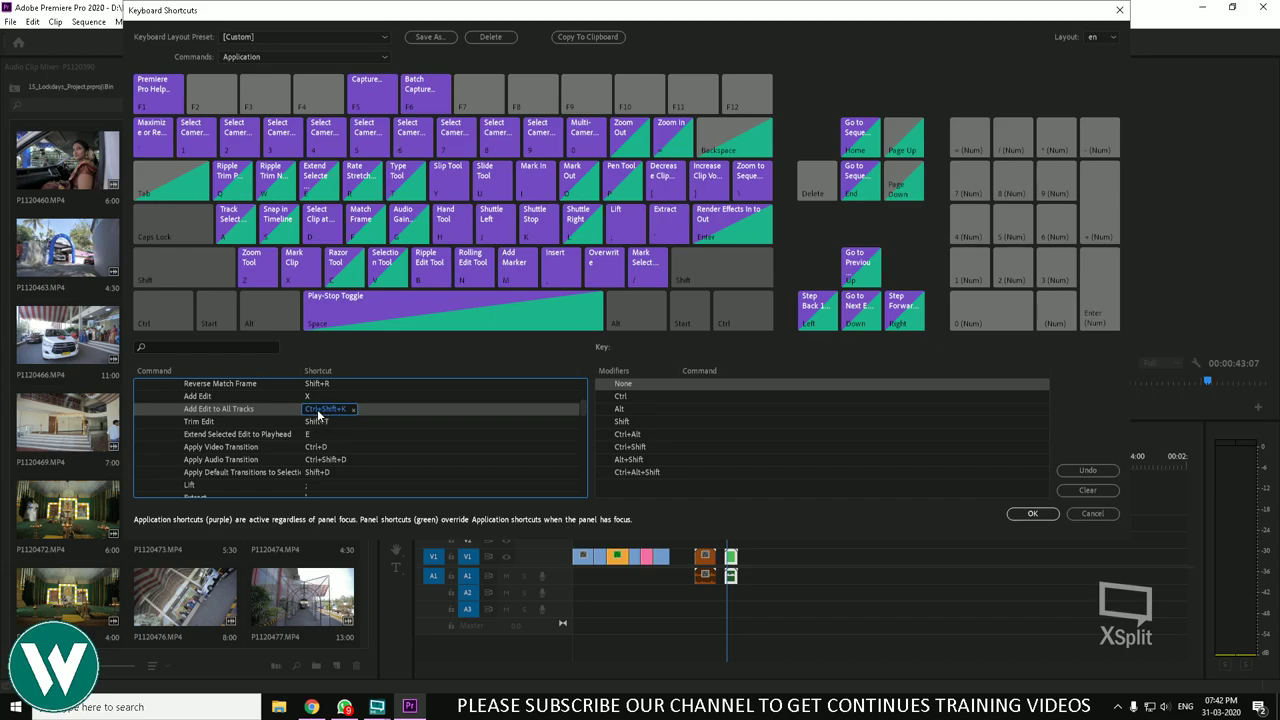
{"action": "key", "text": "shift"}
{"action": "key", "text": "shift+x"}
{"action": "left_click", "coordinate": [353, 410]}
{"action": "scroll", "coordinate": [389, 460], "scroll_direction": "down", "scroll_amount": 1}
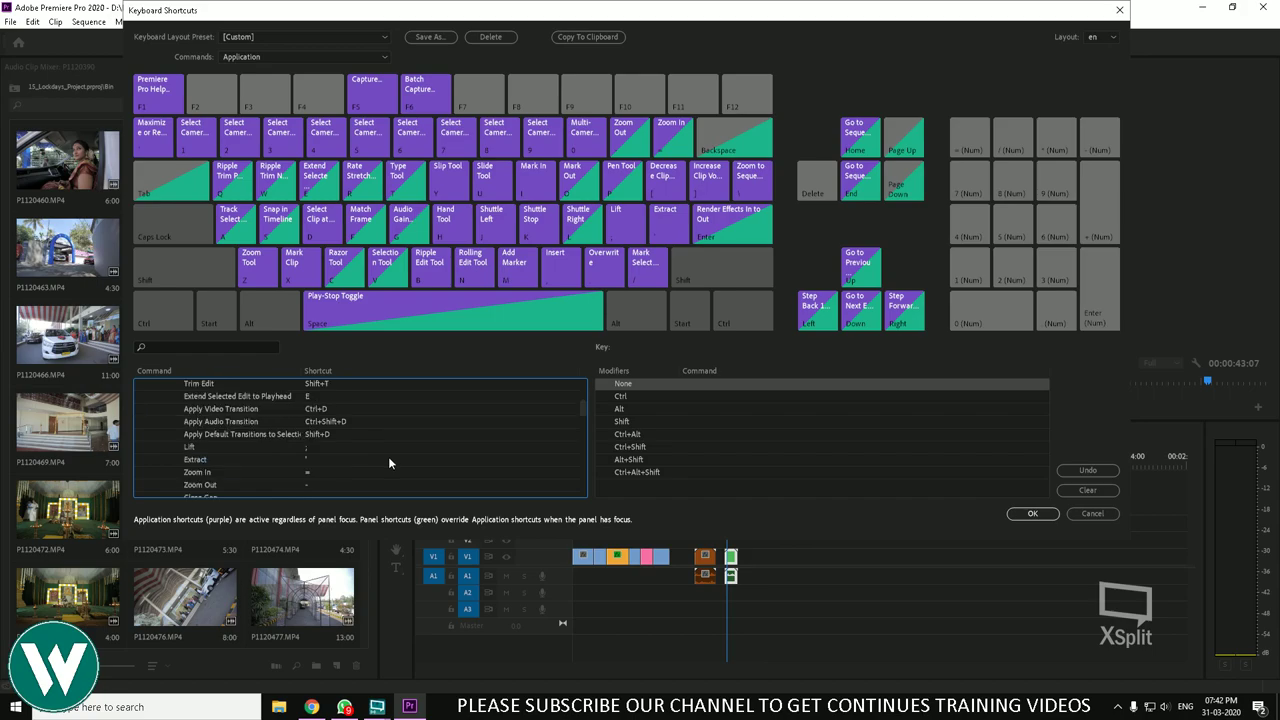
{"action": "scroll", "coordinate": [388, 457], "scroll_direction": "down", "scroll_amount": 2}
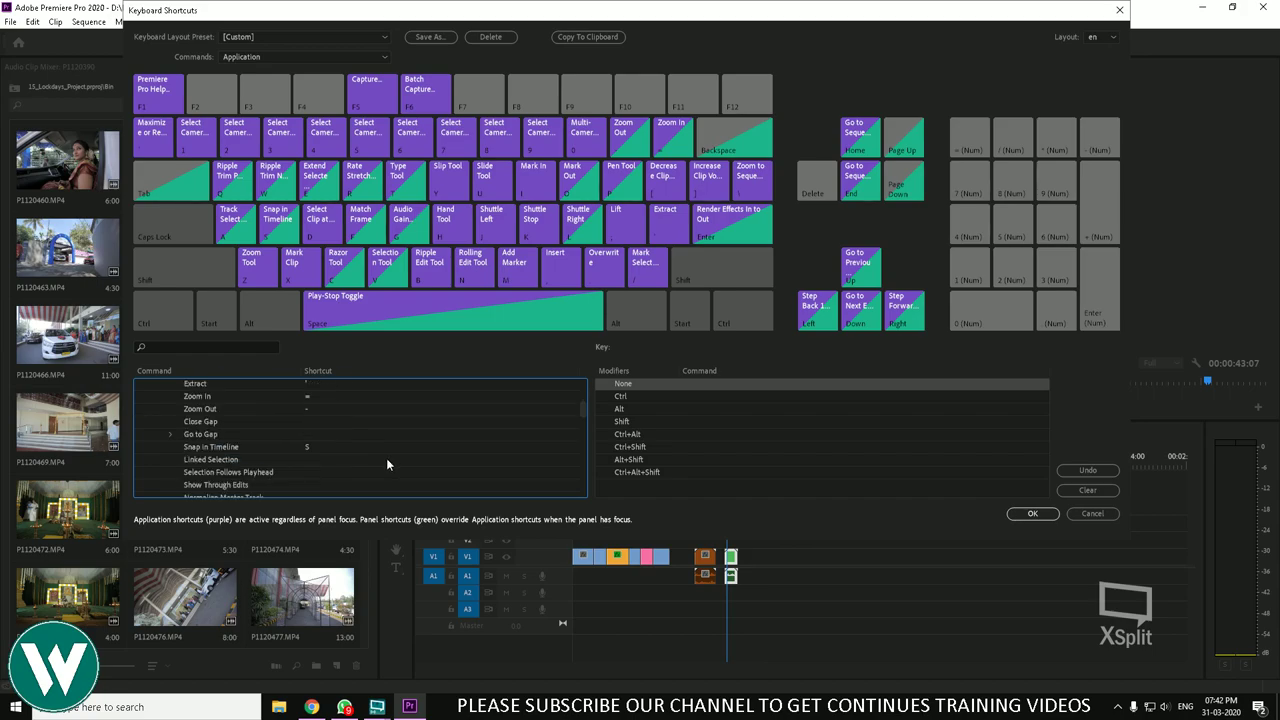
{"action": "scroll", "coordinate": [386, 464], "scroll_direction": "down", "scroll_amount": 1}
{"action": "scroll", "coordinate": [385, 464], "scroll_direction": "down", "scroll_amount": 2}
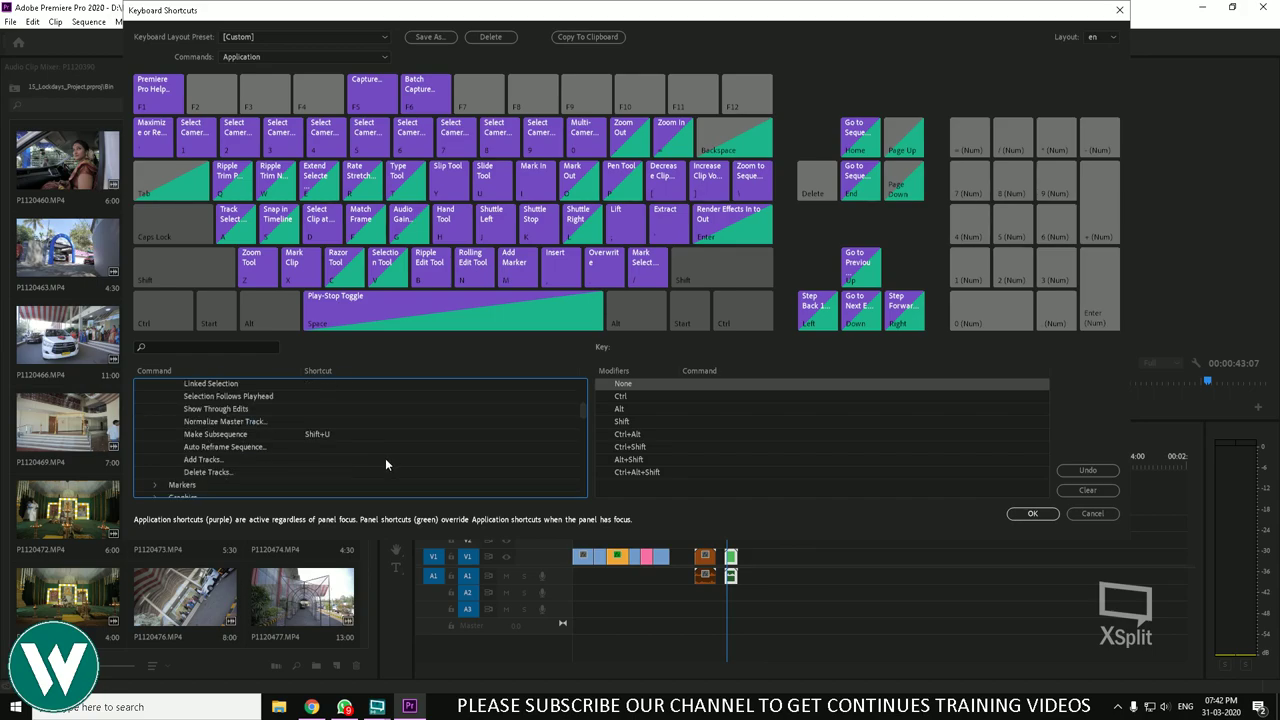
{"action": "scroll", "coordinate": [385, 464], "scroll_direction": "up", "scroll_amount": 2}
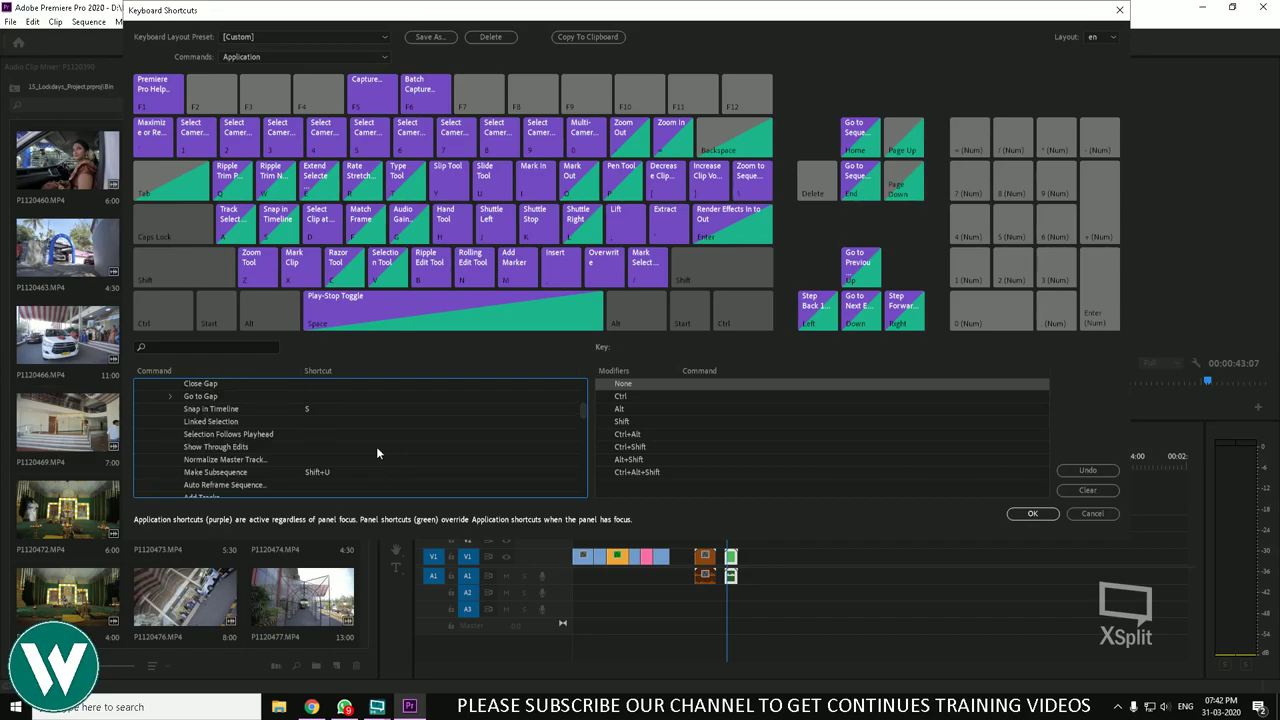
{"action": "scroll", "coordinate": [359, 455], "scroll_direction": "up", "scroll_amount": 5}
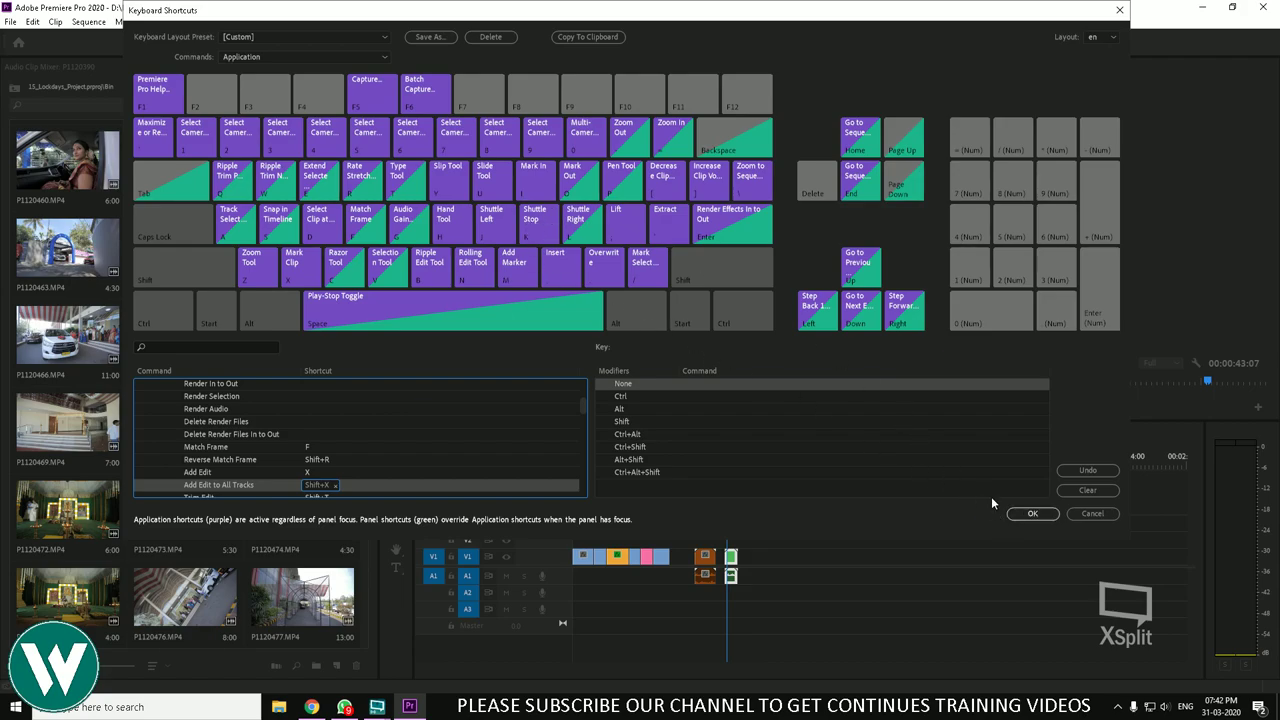
Step: Accept the shortcuts, then test X at 00:00:12:00, which sets a 00:00:05:25 In/Out range
{"action": "left_click", "coordinate": [1032, 513]}
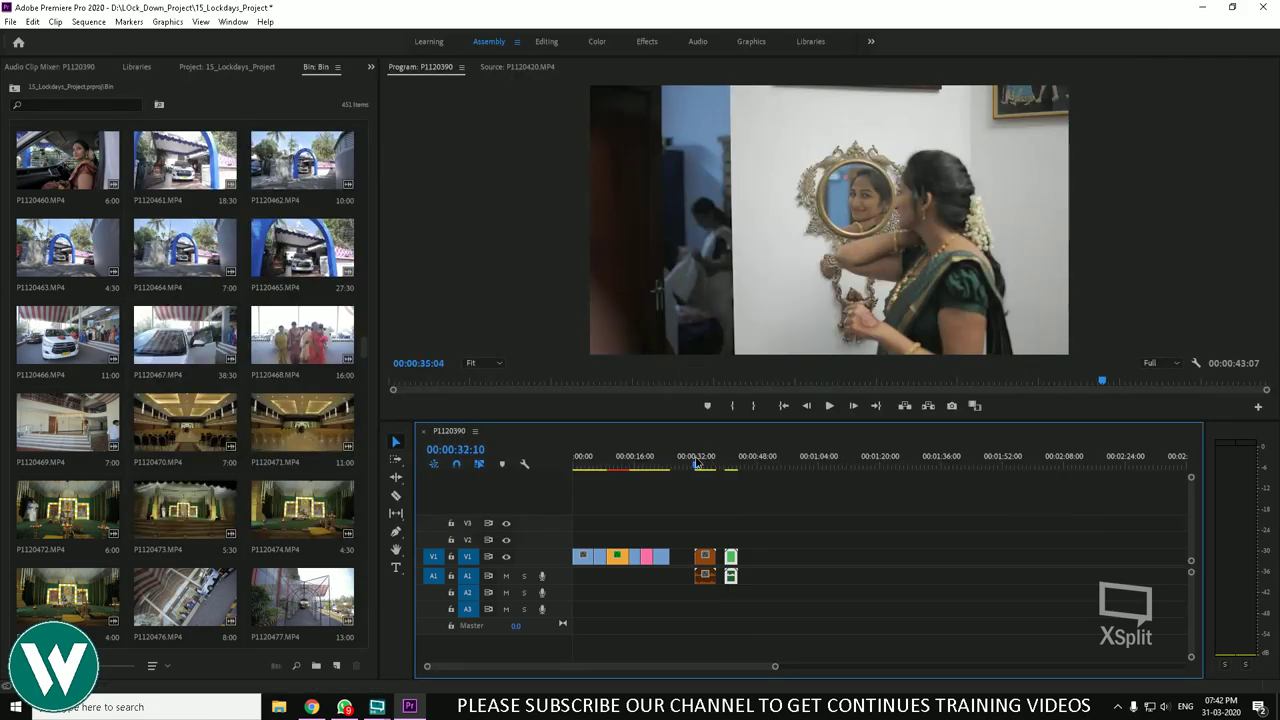
{"action": "left_click_drag", "start_coordinate": [697, 463], "coordinate": [621, 469]}
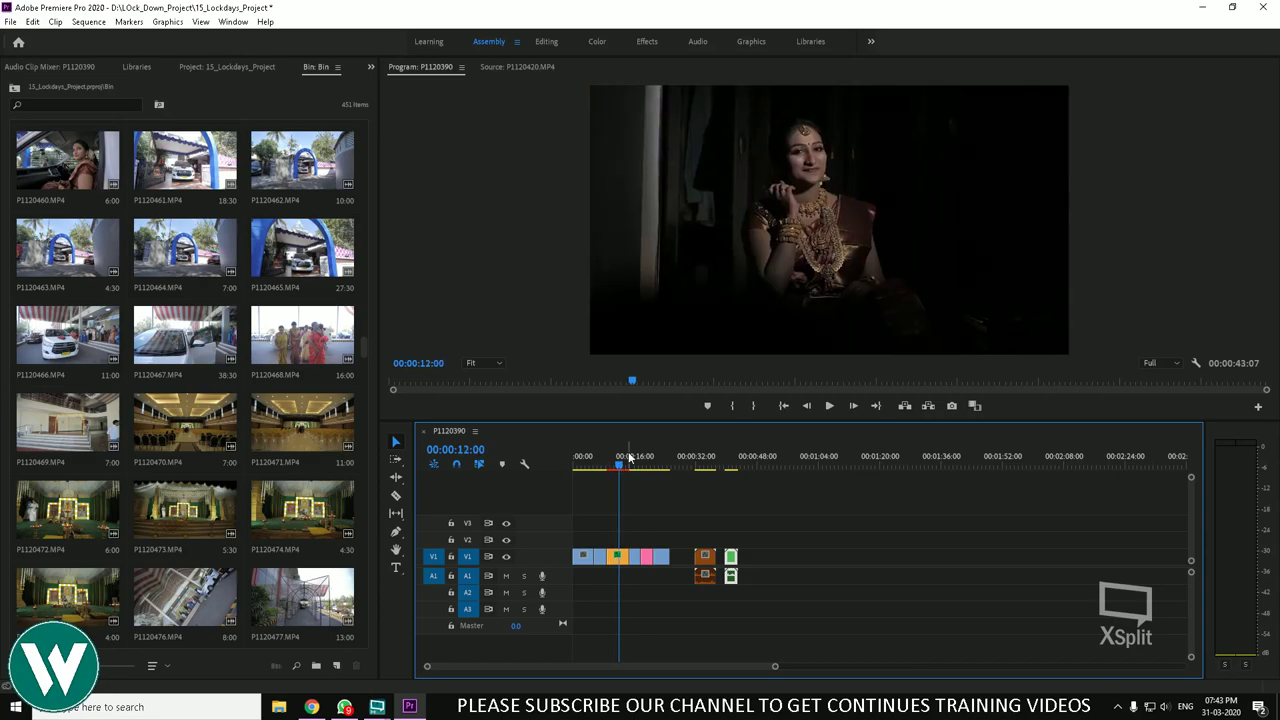
{"action": "key", "text": "x"}
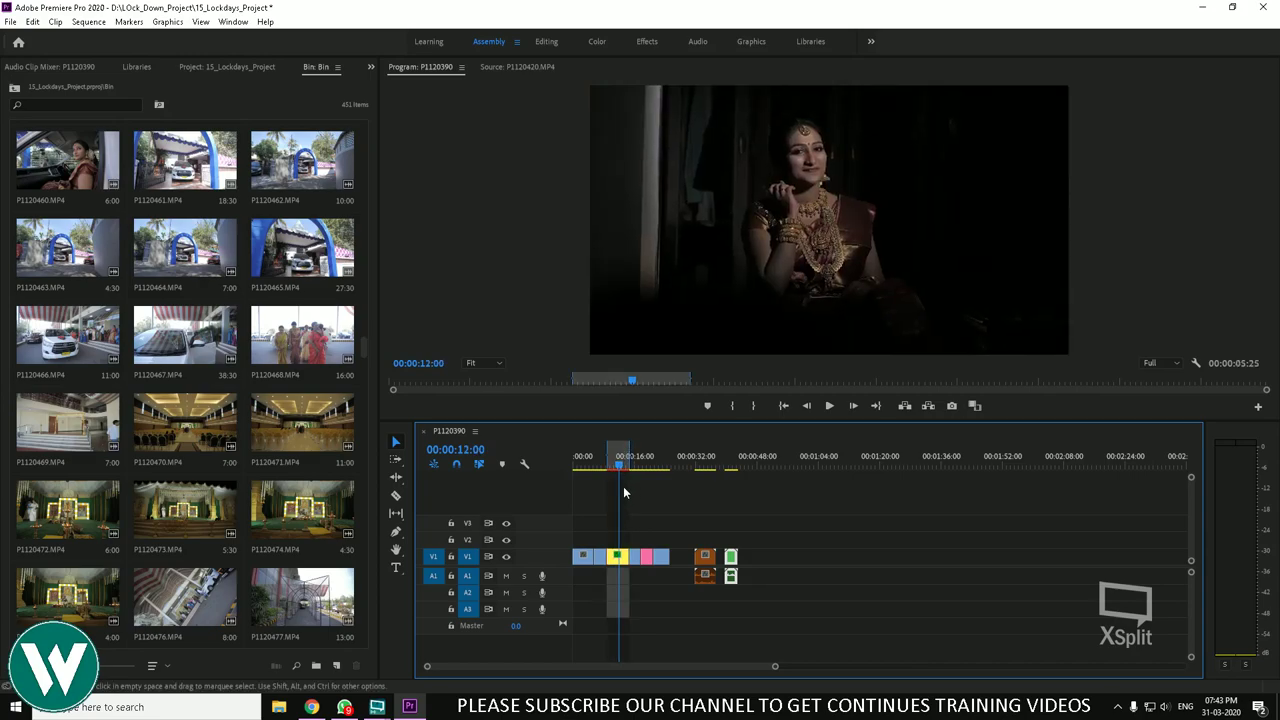
{"action": "mouse_move", "coordinate": [619, 469]}
{"action": "left_mouse_down"}
{"action": "mouse_move", "coordinate": [601, 469]}
{"action": "mouse_move", "coordinate": [617, 470]}
{"action": "left_mouse_up"}
{"action": "left_click", "coordinate": [33, 21]}
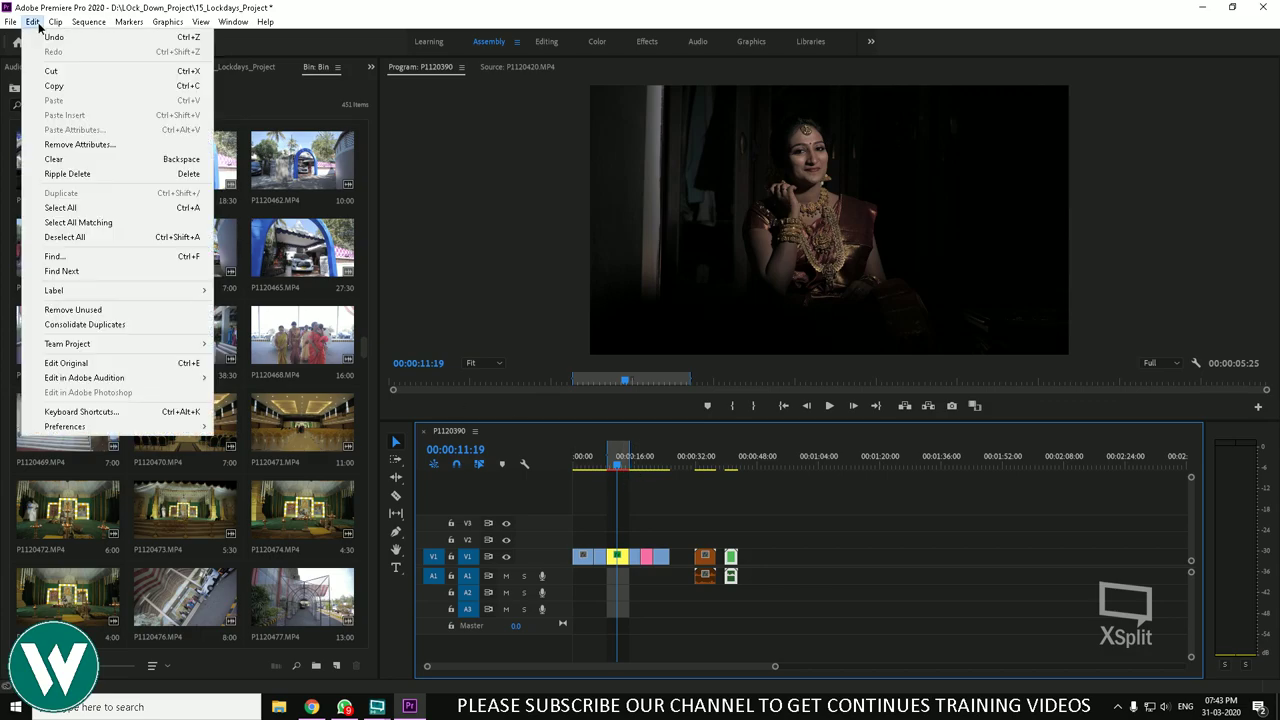
Step: Remove Mark Clip from the X key in Keyboard Shortcuts and confirm with OK
{"action": "left_click", "coordinate": [145, 411]}
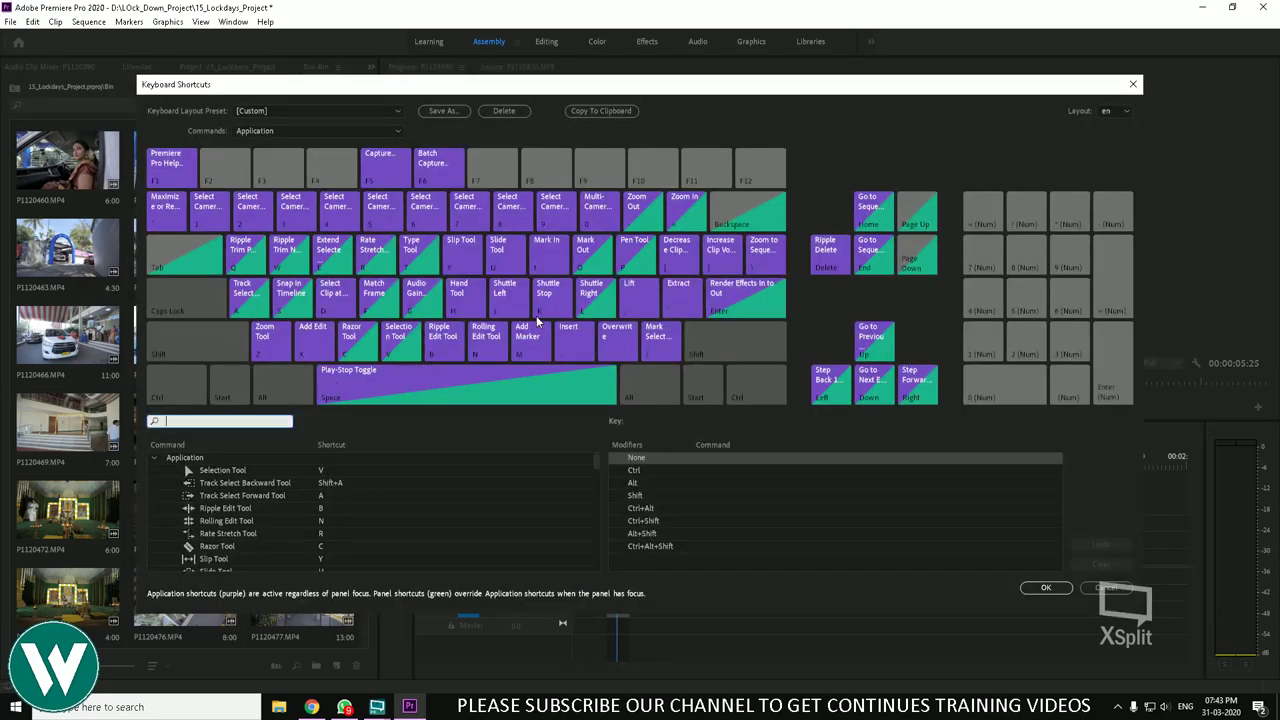
{"action": "left_click", "coordinate": [306, 354]}
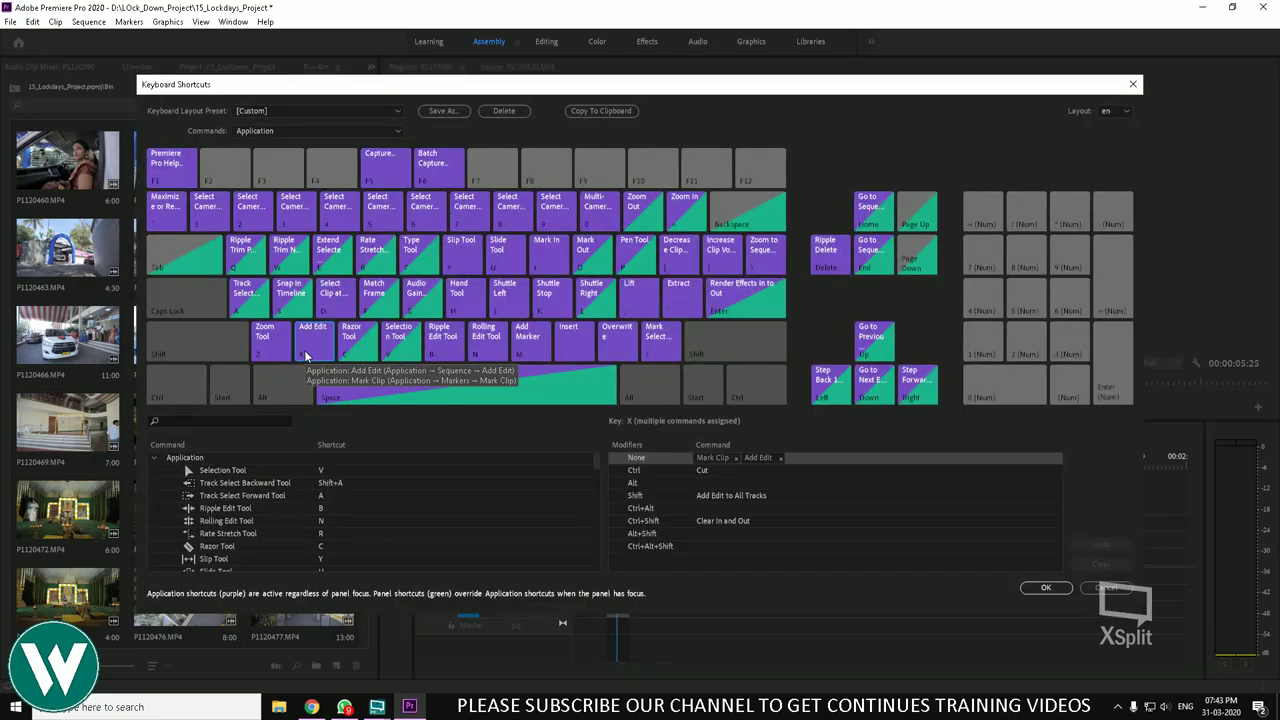
{"action": "left_click", "coordinate": [735, 459]}
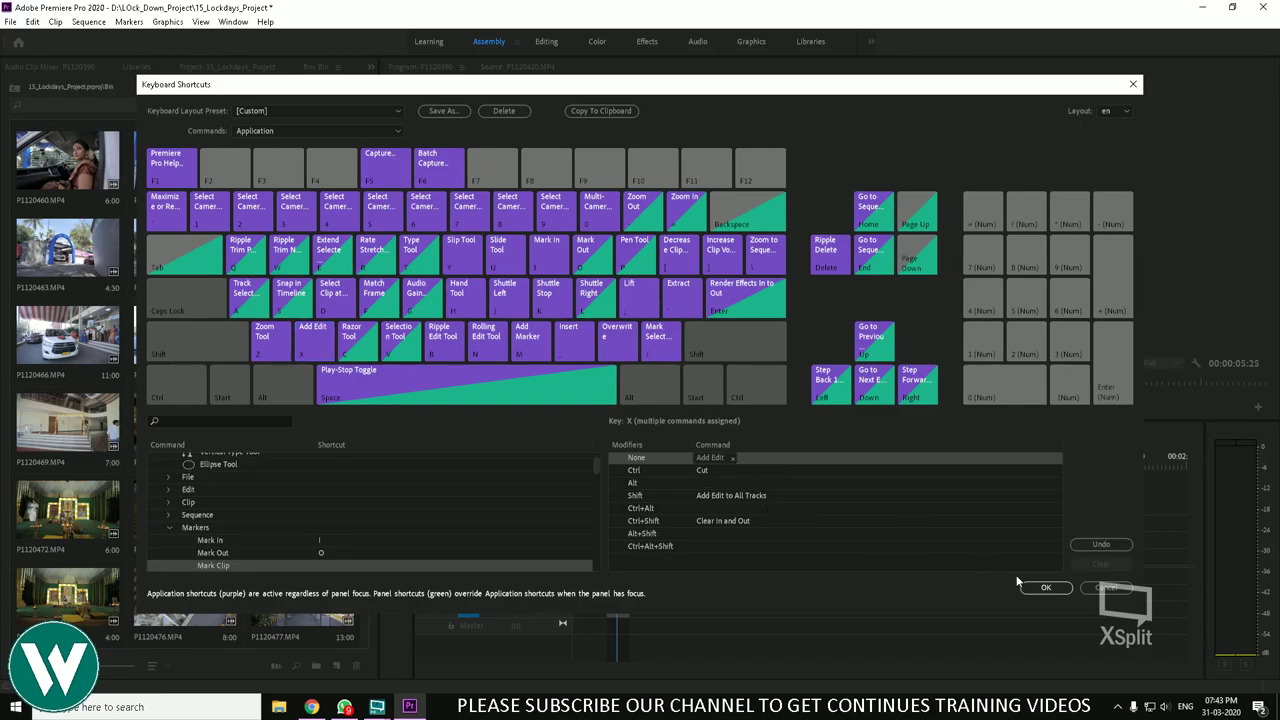
{"action": "left_click", "coordinate": [1045, 587]}
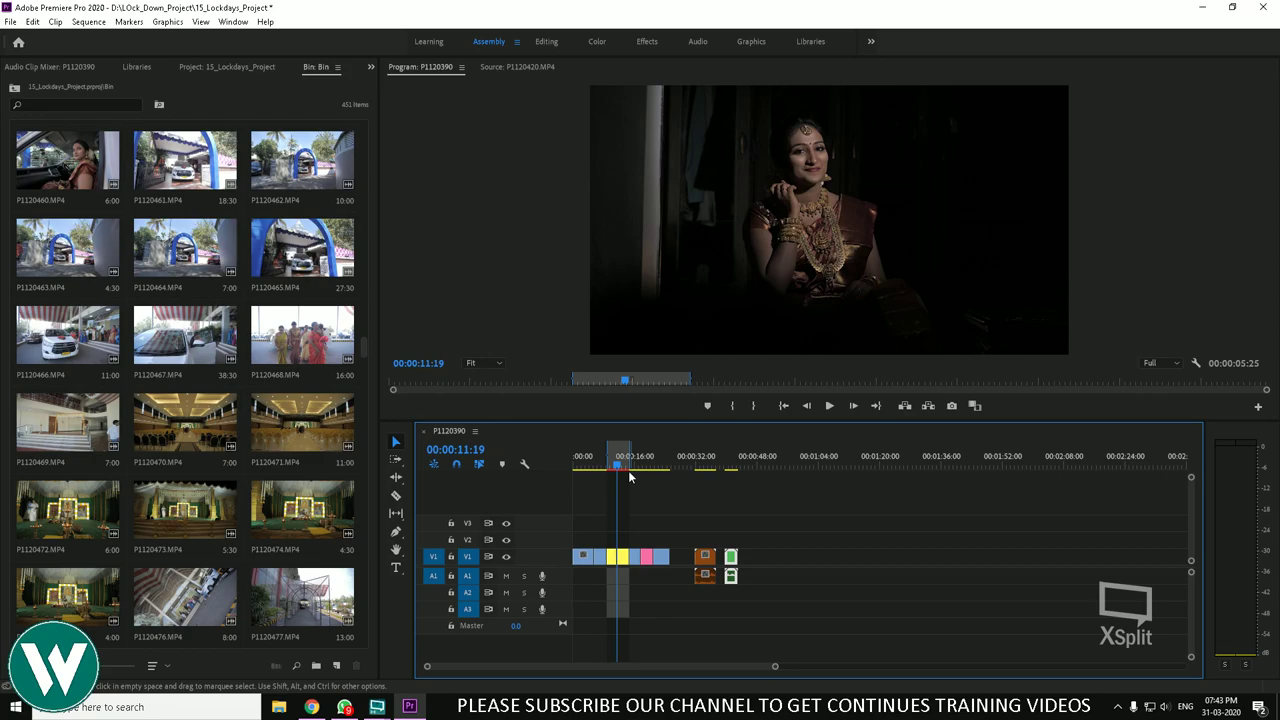
Step: Scrub to 00:00:34:28 and move the left part of the orange clip from V1 to V2
{"action": "left_click", "coordinate": [666, 462]}
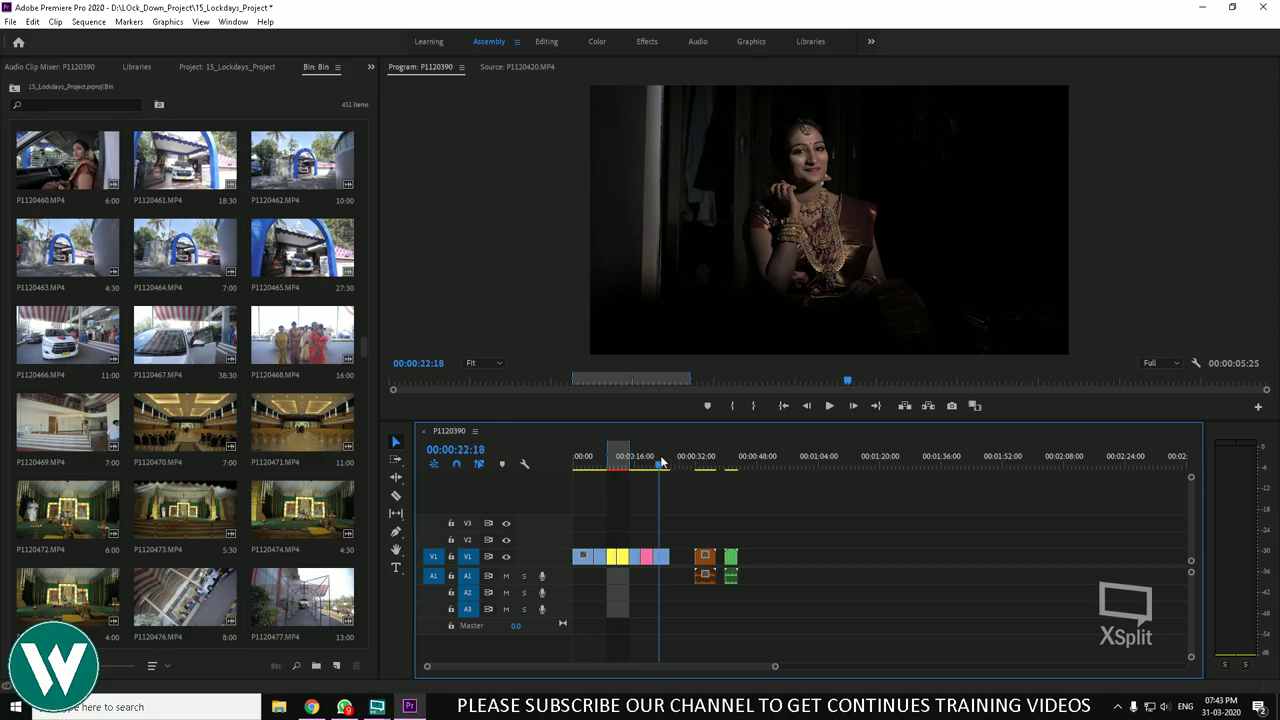
{"action": "left_click", "coordinate": [724, 468]}
{"action": "left_click_drag", "start_coordinate": [724, 468], "coordinate": [707, 468]}
{"action": "left_click_drag", "start_coordinate": [702, 558], "coordinate": [731, 540]}
Step: Scrub the sequence between 00:00:49:01 and 00:00:36:00 to review the change
{"action": "mouse_move", "coordinate": [727, 476]}
{"action": "left_mouse_down"}
{"action": "mouse_move", "coordinate": [763, 474]}
{"action": "mouse_move", "coordinate": [731, 474]}
{"action": "left_mouse_up"}
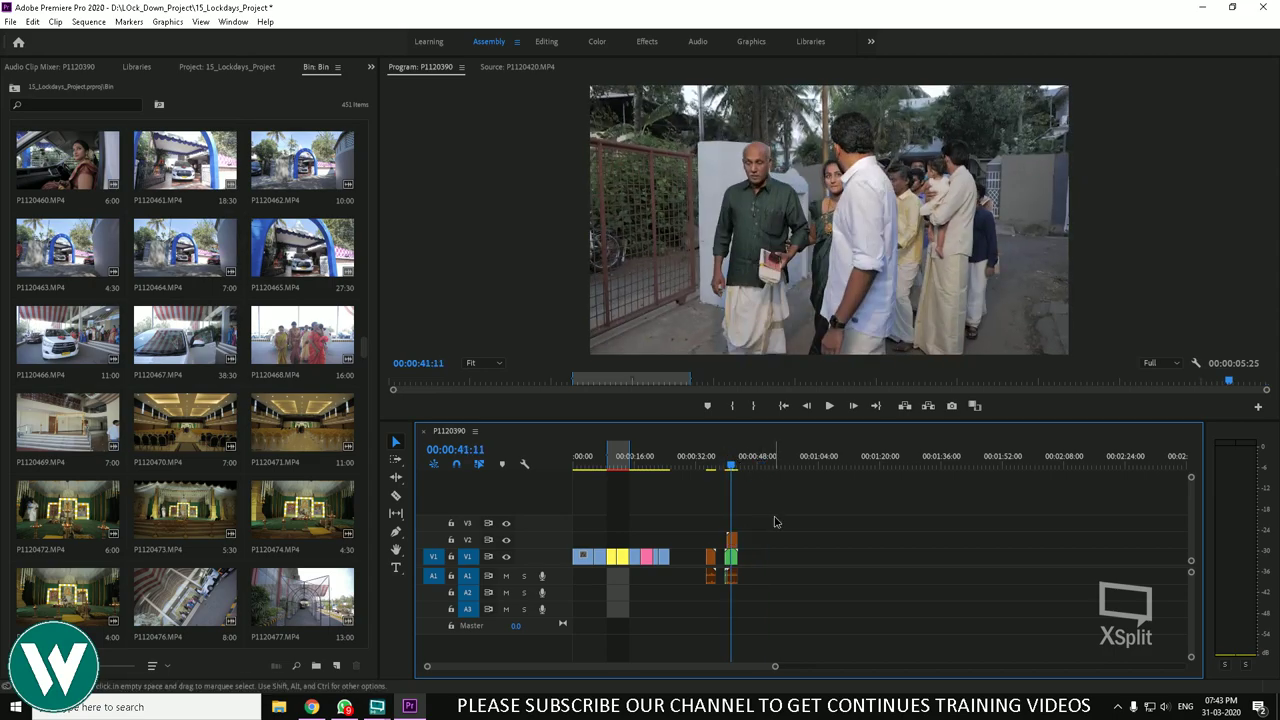
{"action": "left_click", "coordinate": [737, 468]}
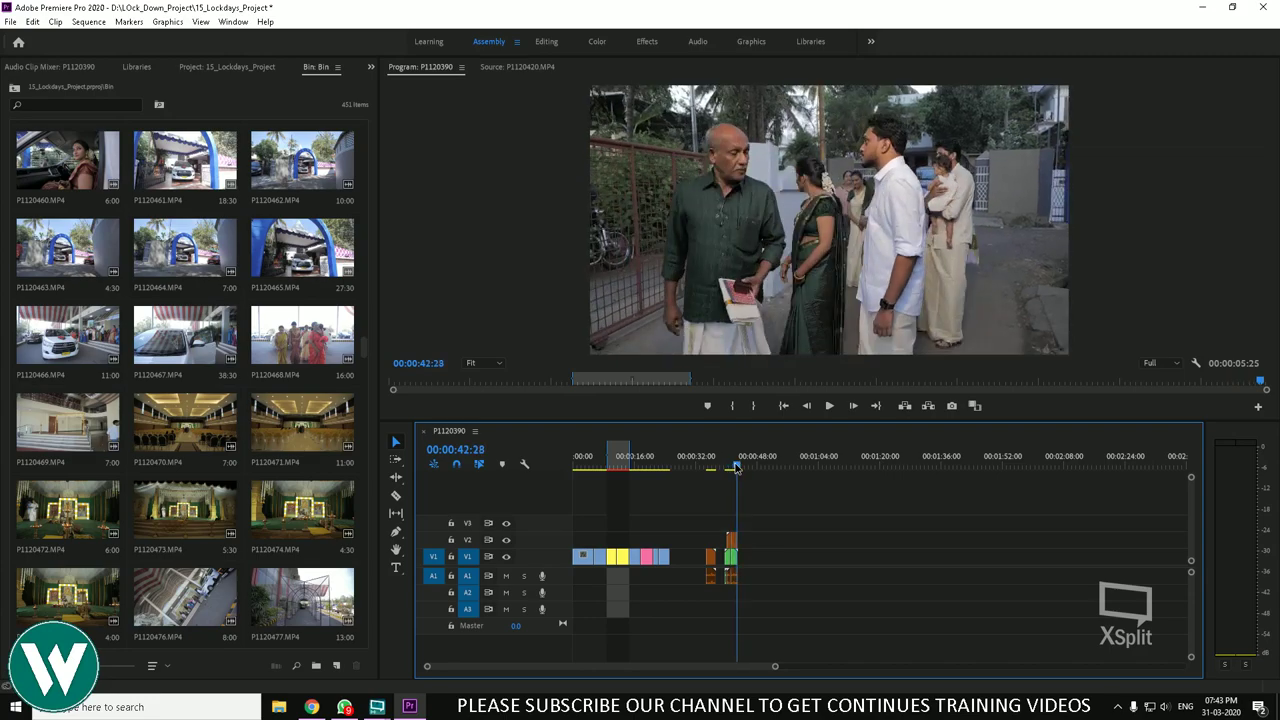
{"action": "mouse_move", "coordinate": [737, 468]}
{"action": "left_mouse_down"}
{"action": "mouse_move", "coordinate": [657, 470]}
{"action": "mouse_move", "coordinate": [730, 481]}
{"action": "left_mouse_up"}
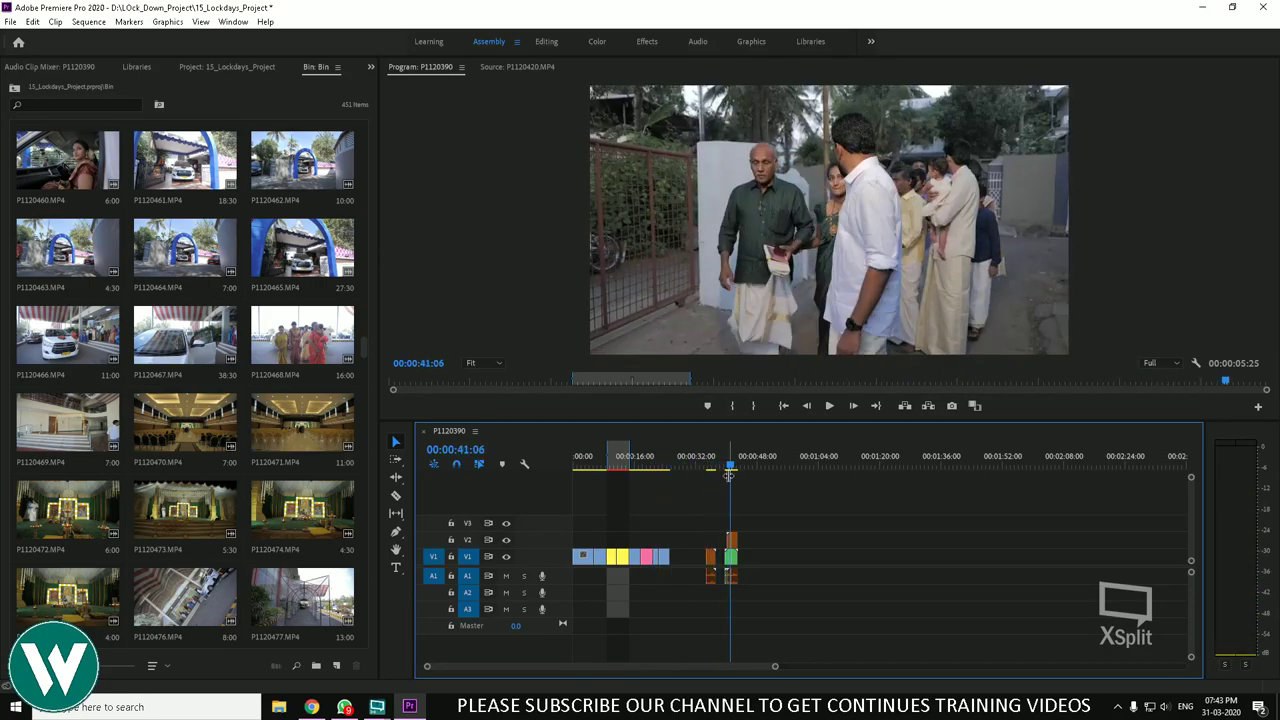
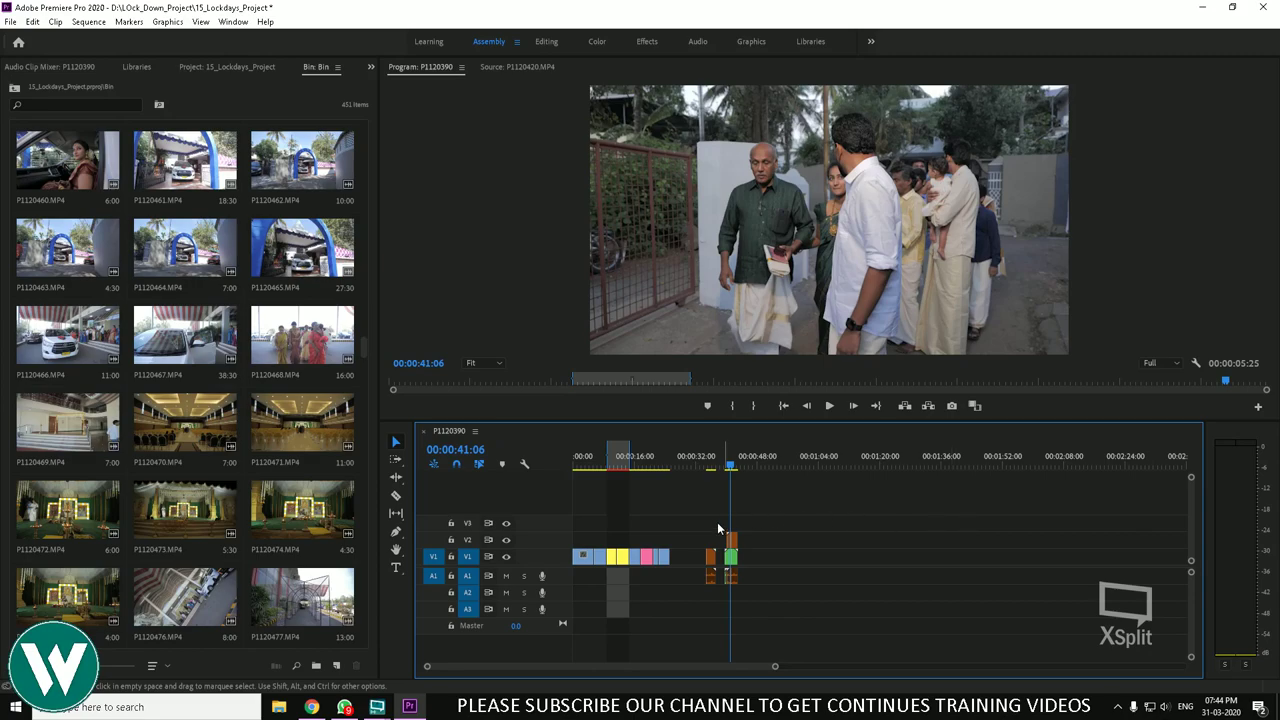
Step: Zoom the timeline and scrub from 00:00:41:12 back to the portrait clip at 00:00:23:28
{"action": "key", "text": "="}
{"action": "key", "text": "="}
{"action": "key", "text": "="}
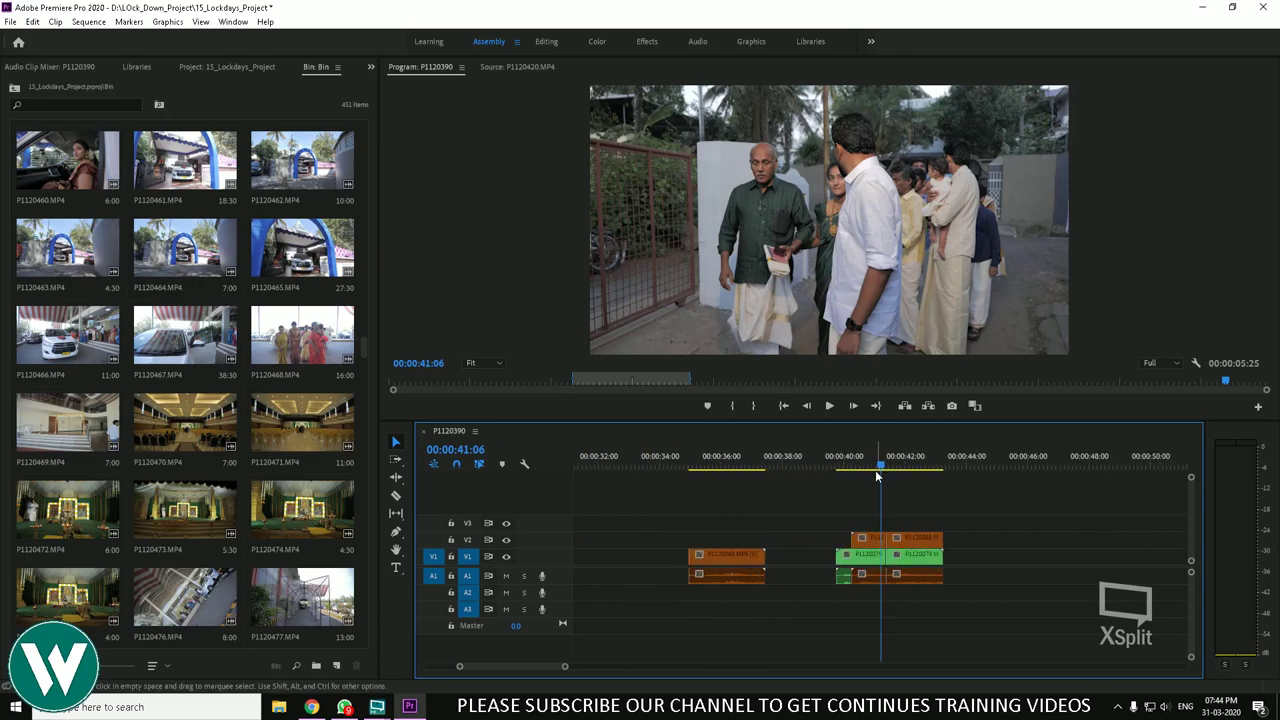
{"action": "left_click_drag", "start_coordinate": [877, 476], "coordinate": [886, 536]}
{"action": "key", "text": "minus"}
{"action": "key", "text": "minus"}
{"action": "key", "text": "minus"}
{"action": "key", "text": "minus"}
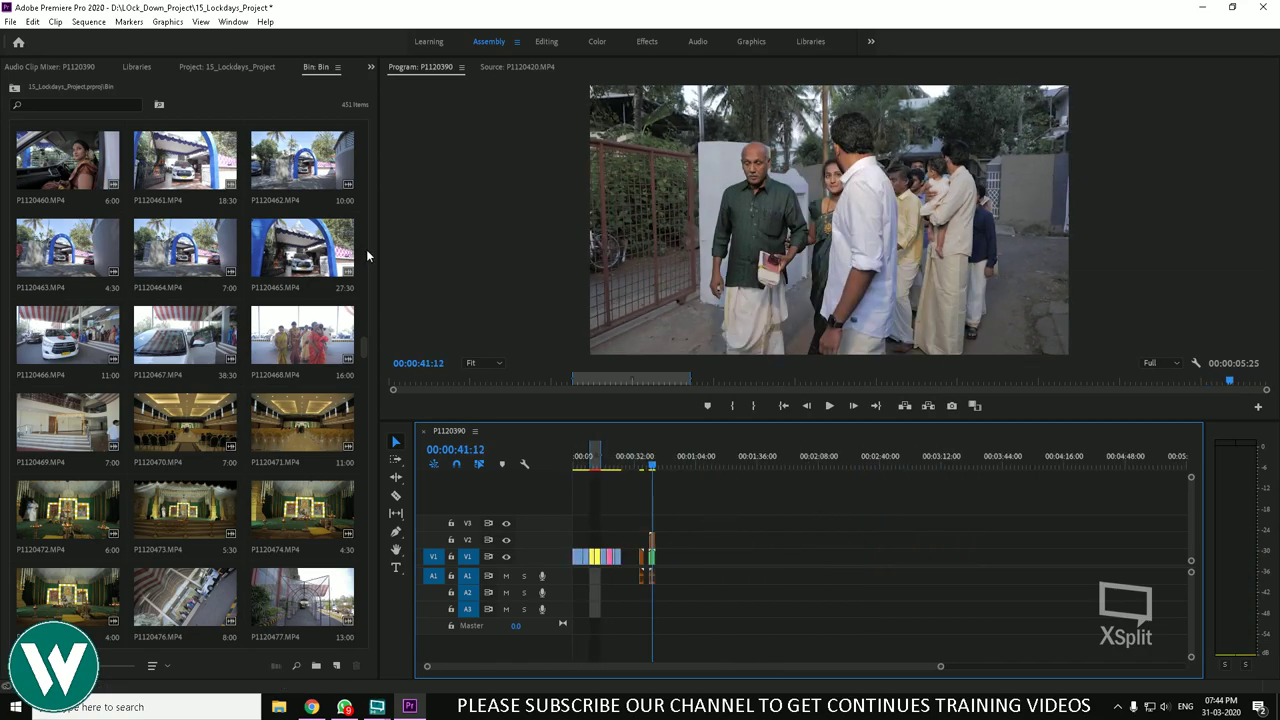
{"action": "left_click", "coordinate": [34, 23]}
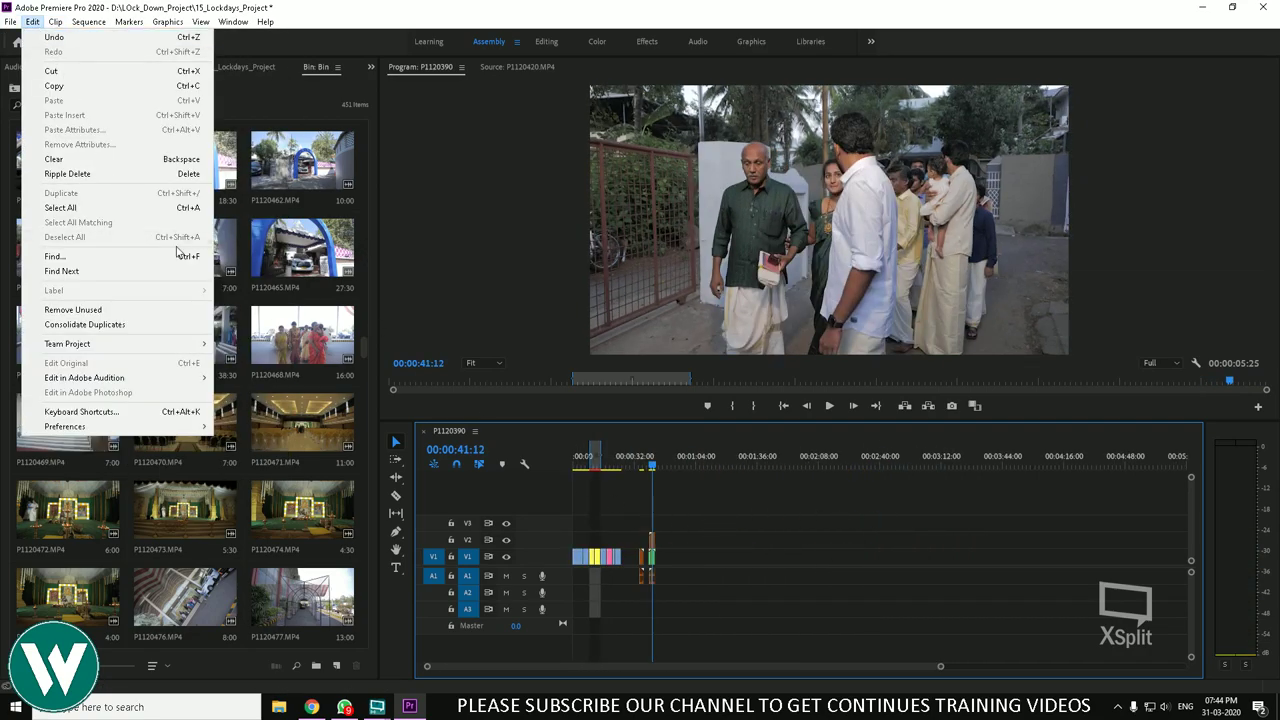
{"action": "mouse_move", "coordinate": [57, 21]}
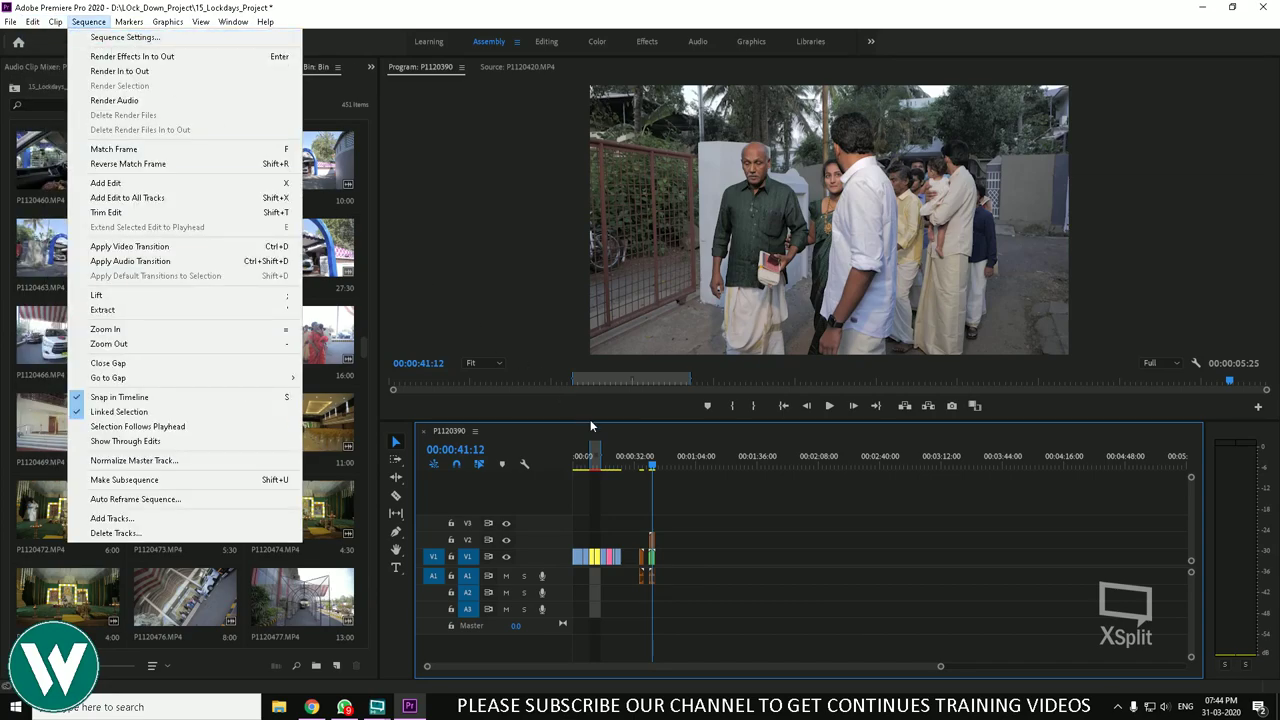
{"action": "left_click", "coordinate": [703, 506]}
{"action": "key", "text": "="}
{"action": "key", "text": "="}
{"action": "key", "text": "="}
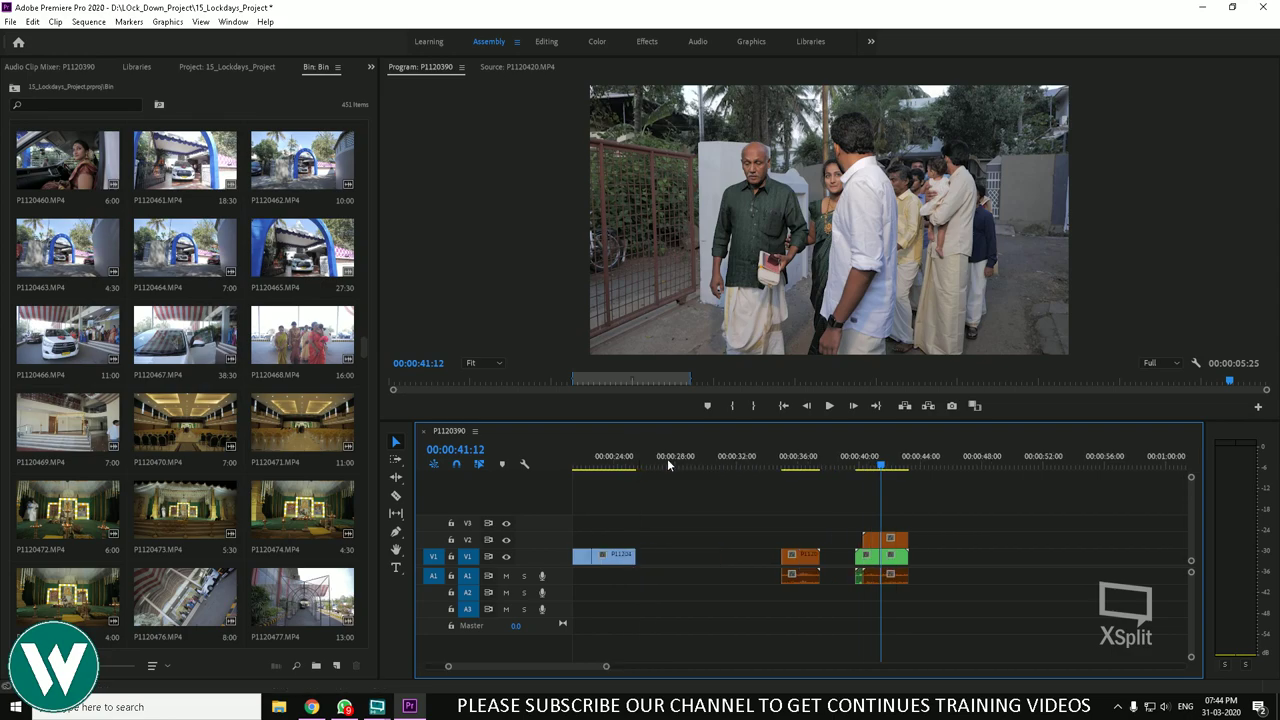
{"action": "left_click_drag", "start_coordinate": [705, 456], "coordinate": [613, 456]}
Step: Cancel the rename and make subclip P1120411.MP4.Subclip001 from the portrait clip
{"action": "left_click", "coordinate": [56, 22]}
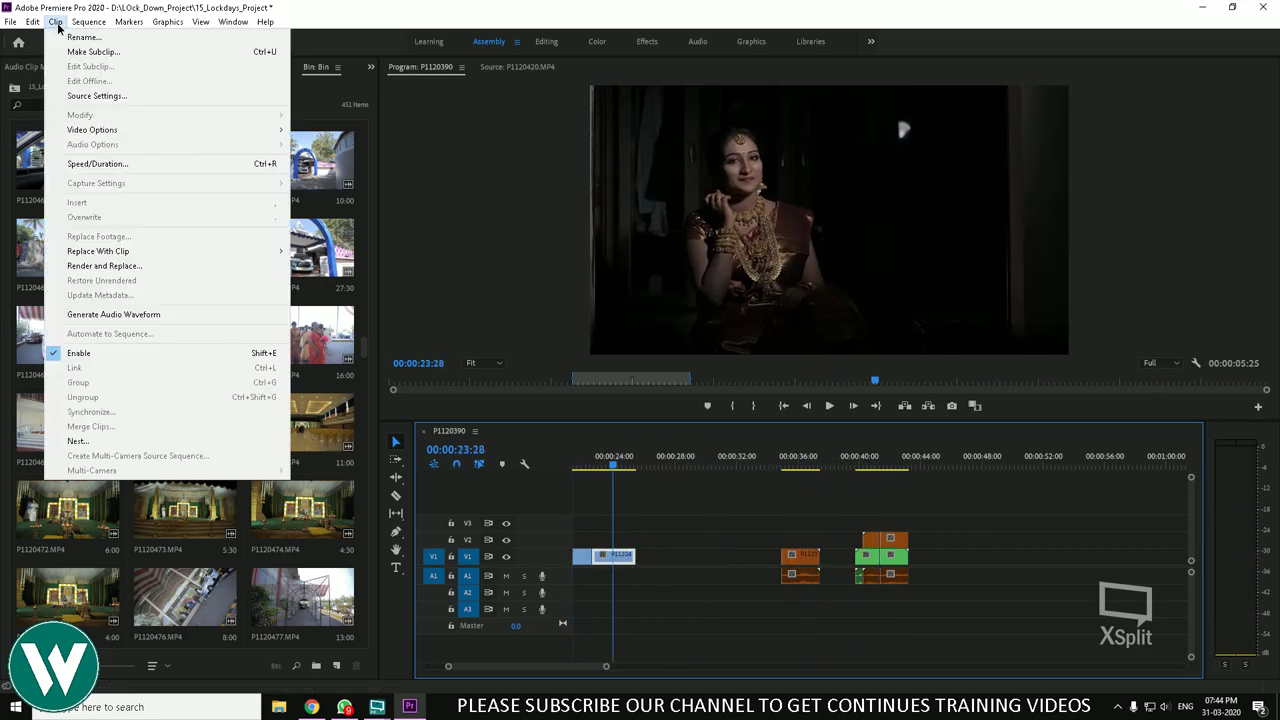
{"action": "left_click", "coordinate": [64, 37]}
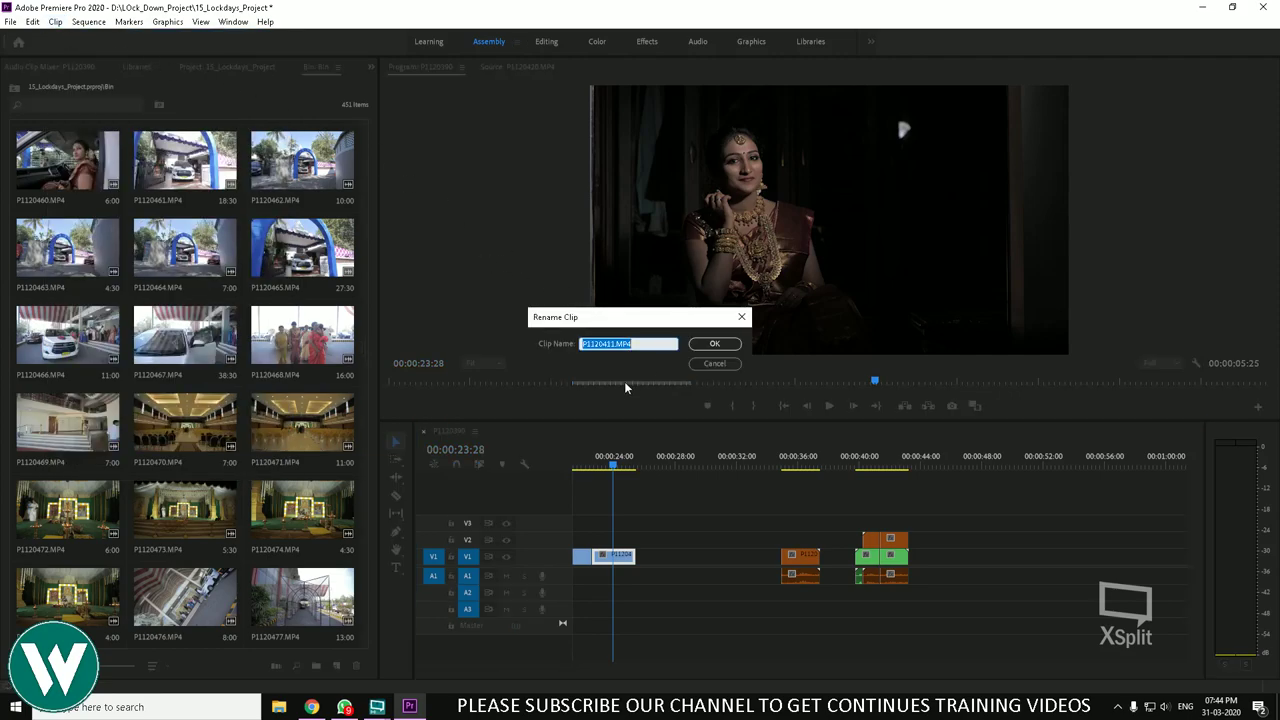
{"action": "left_click", "coordinate": [714, 363]}
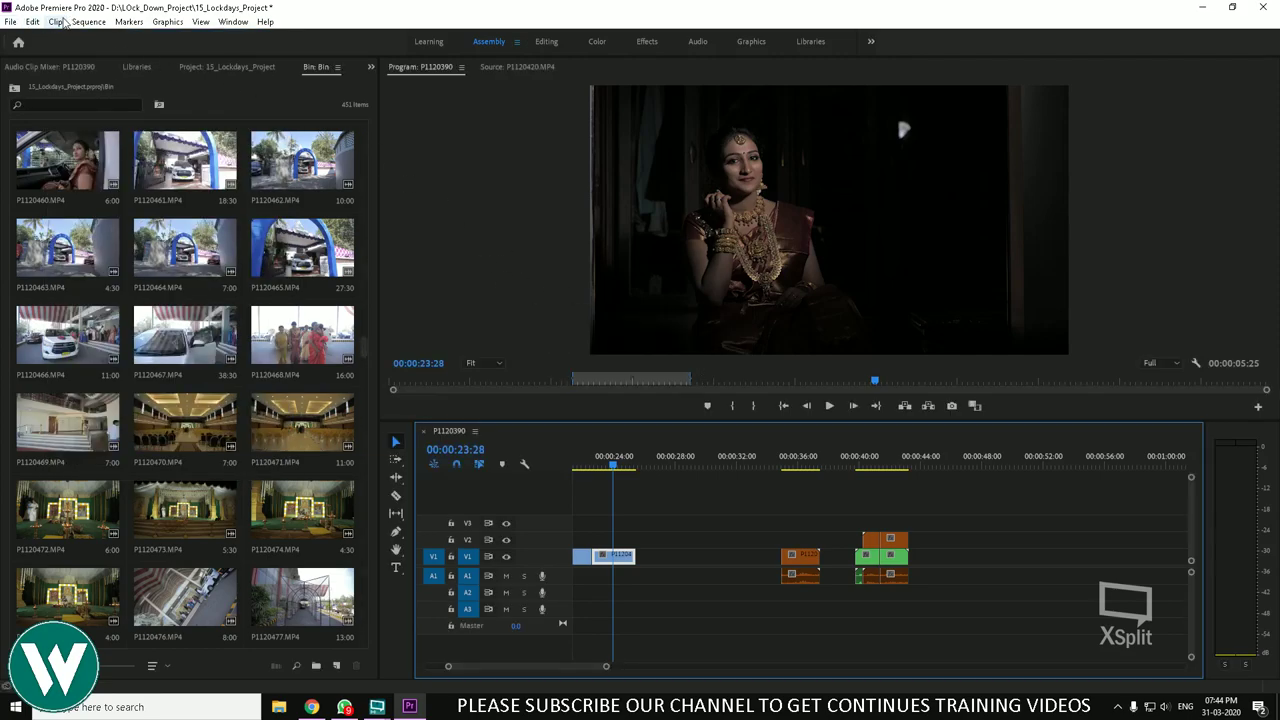
{"action": "left_click", "coordinate": [56, 22]}
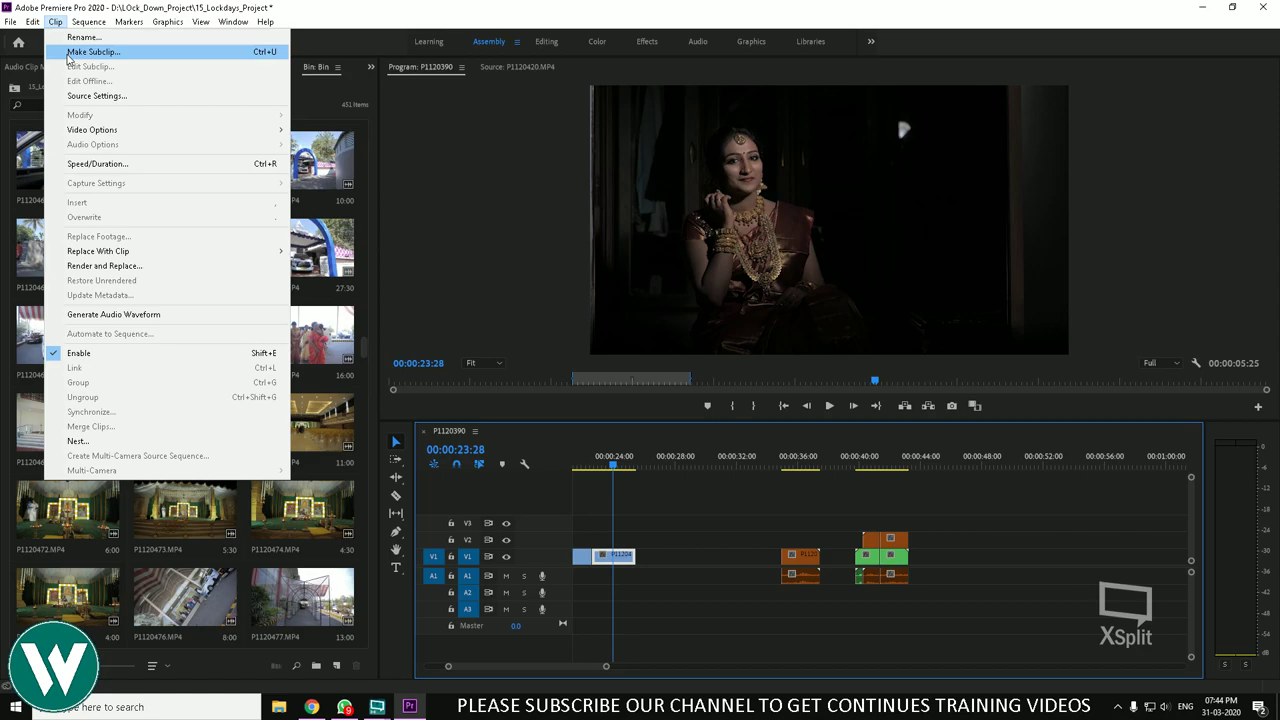
{"action": "left_click", "coordinate": [68, 54]}
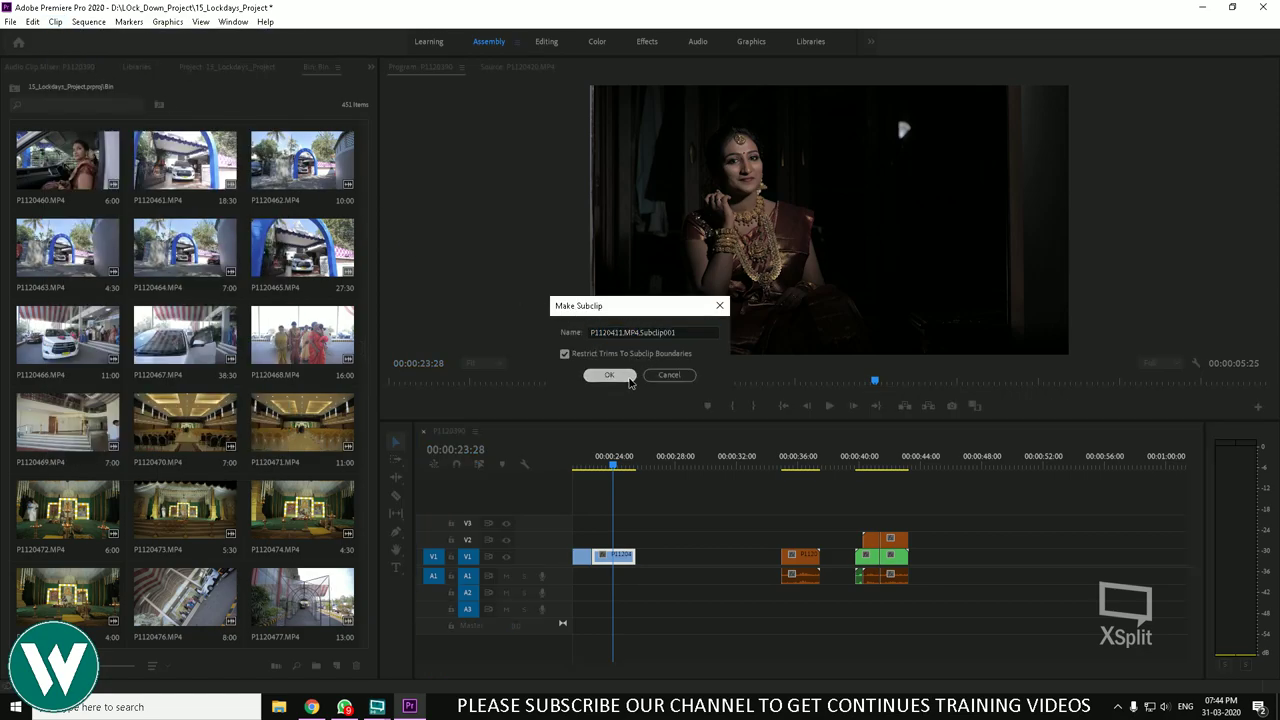
{"action": "left_click", "coordinate": [628, 374]}
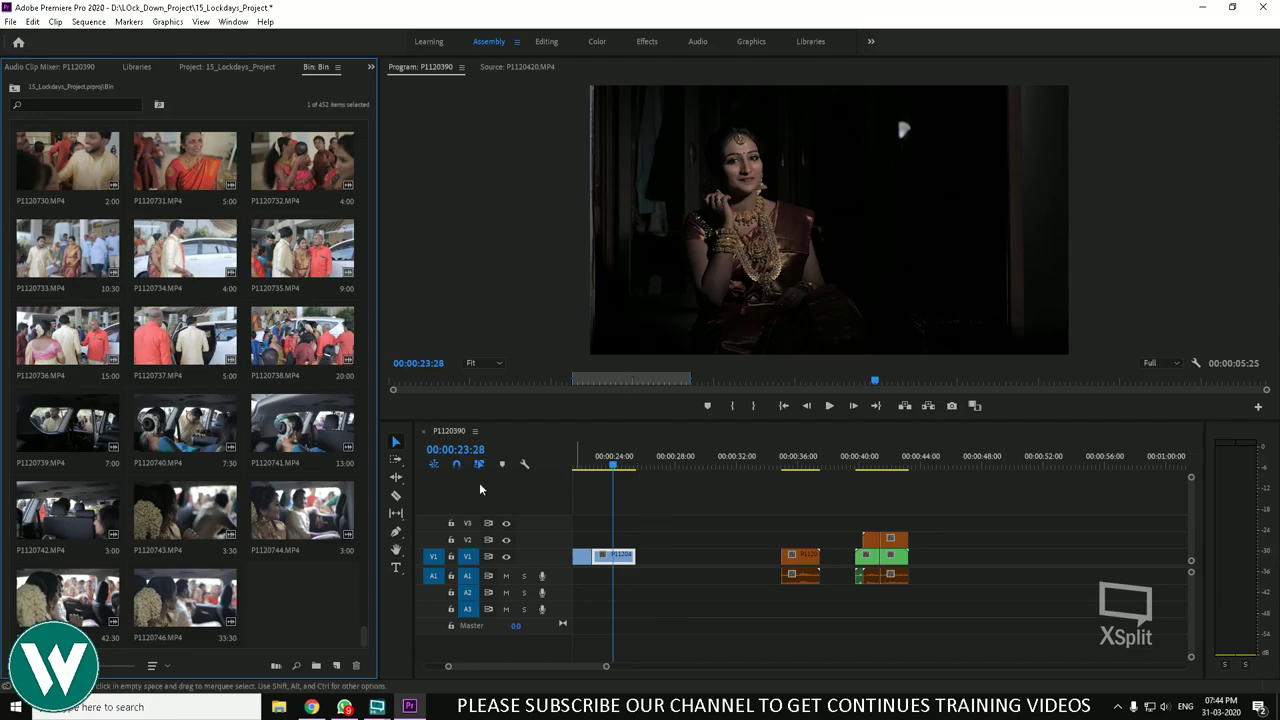
Step: Load the portrait clip into the Source monitor and show the Audio Clip Mixer
{"action": "double_click", "coordinate": [617, 558]}
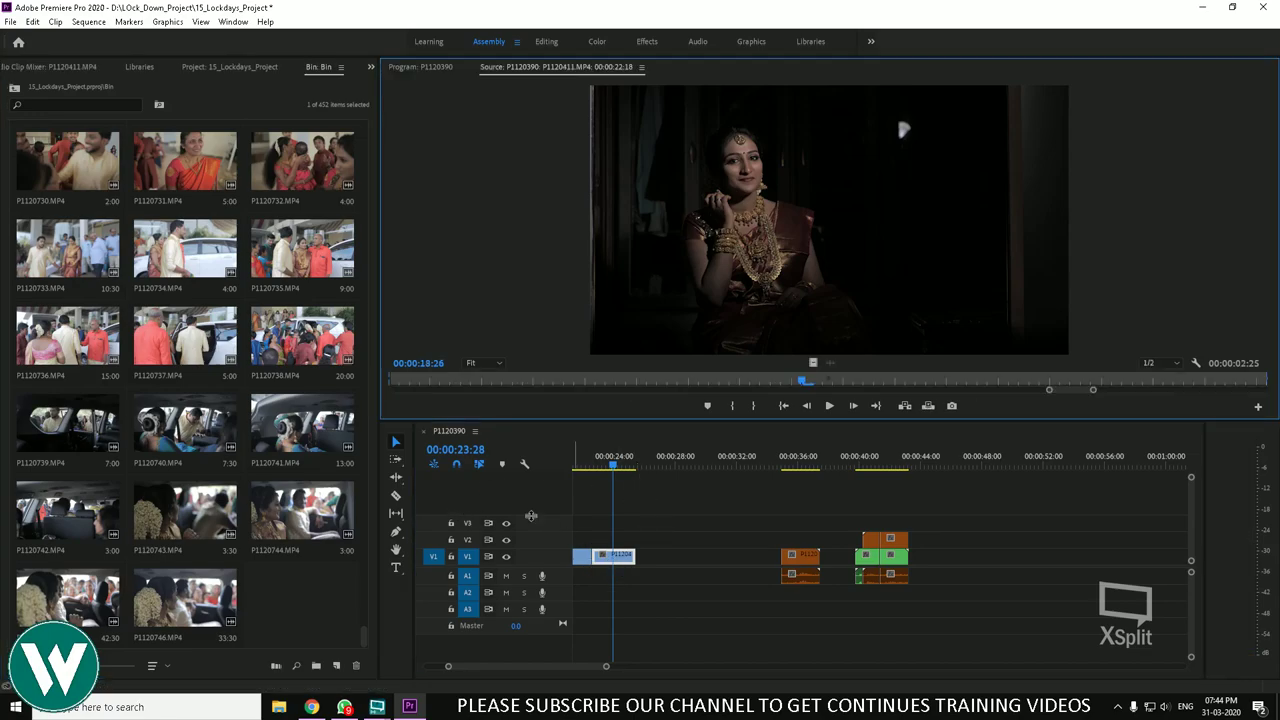
{"action": "right_click", "coordinate": [626, 554]}
{"action": "left_click", "coordinate": [602, 516]}
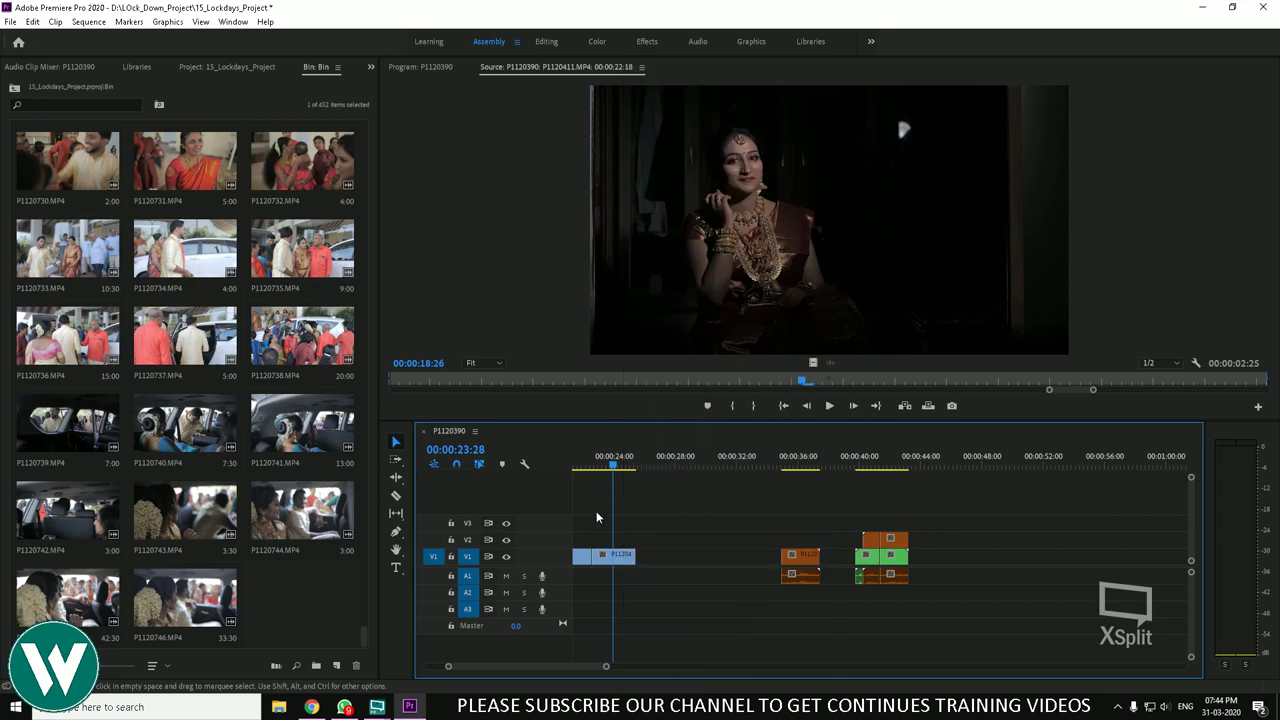
{"action": "key", "text": "shift+6"}
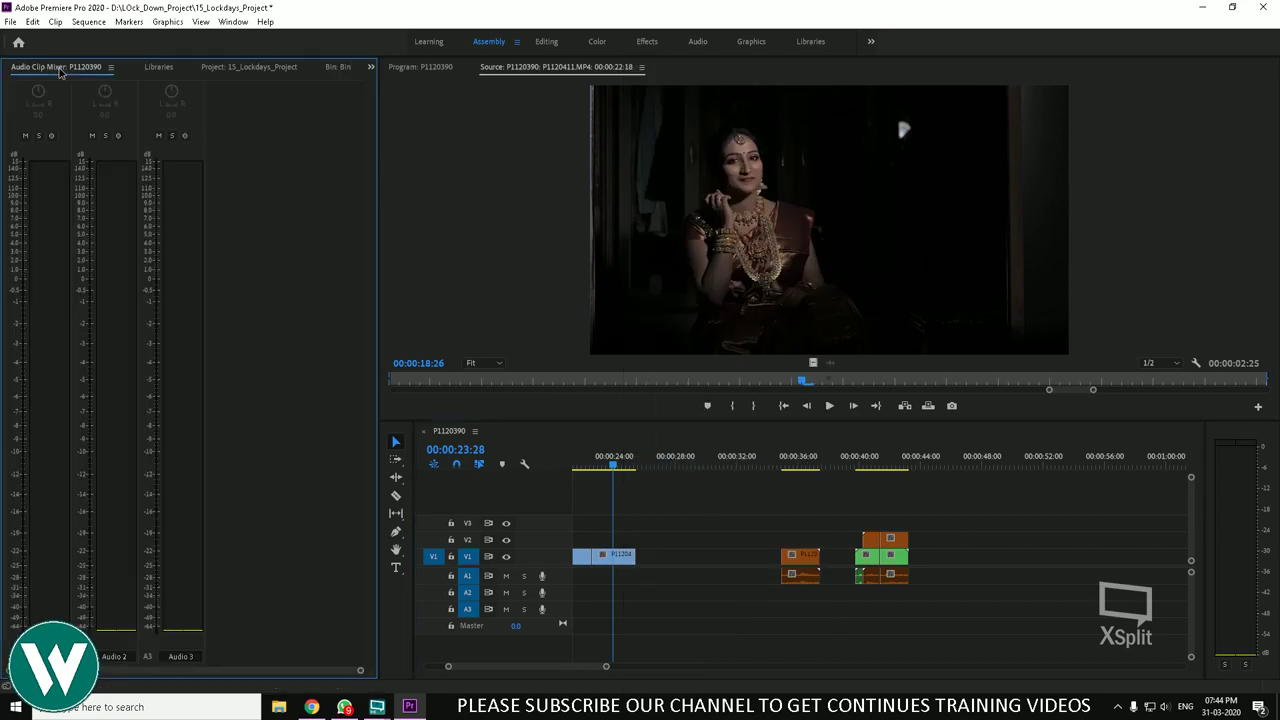
{"action": "left_click", "coordinate": [618, 555]}
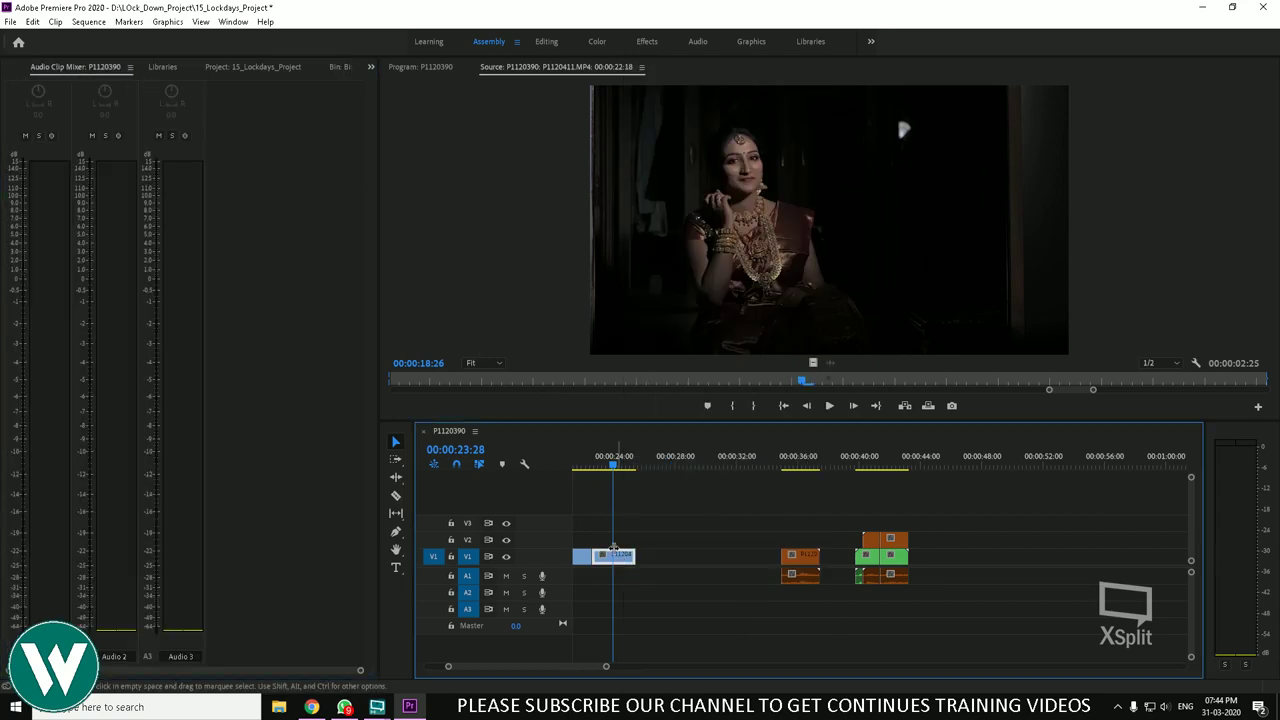
Step: Scrub the sequence from about 00:00:16 forward to 00:00:21
{"action": "left_click", "coordinate": [42, 27]}
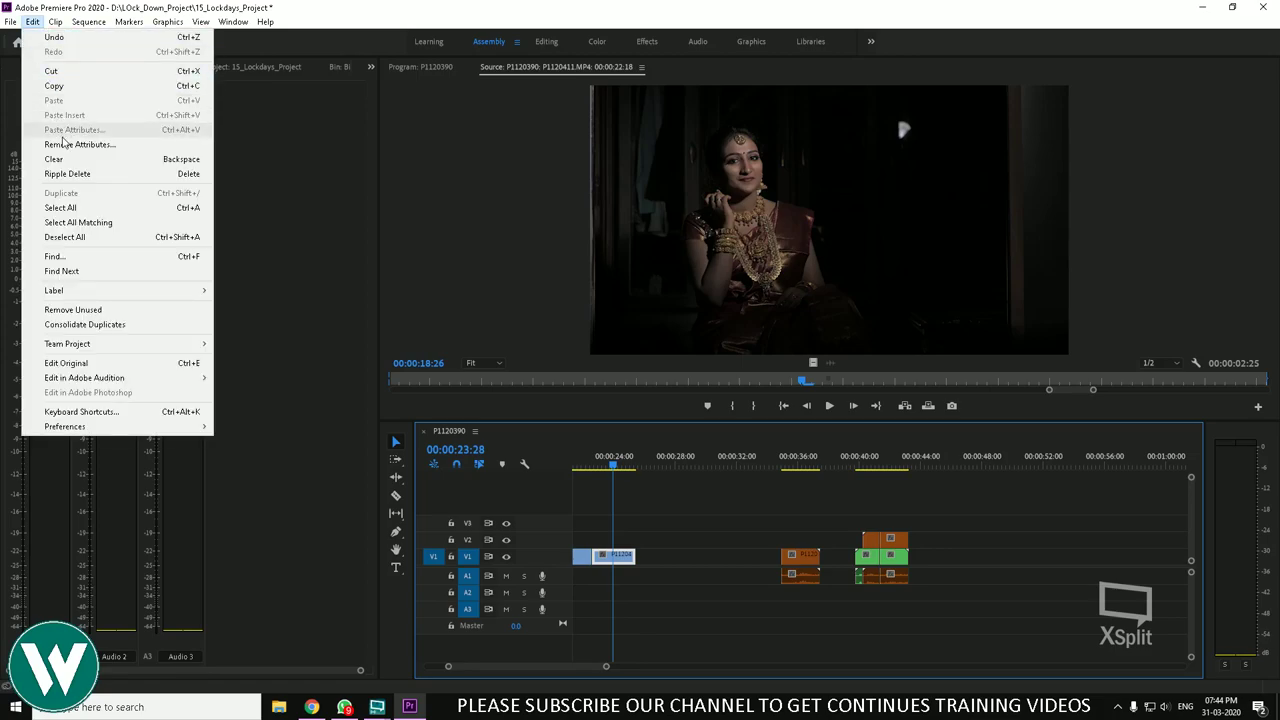
{"action": "mouse_move", "coordinate": [55, 21]}
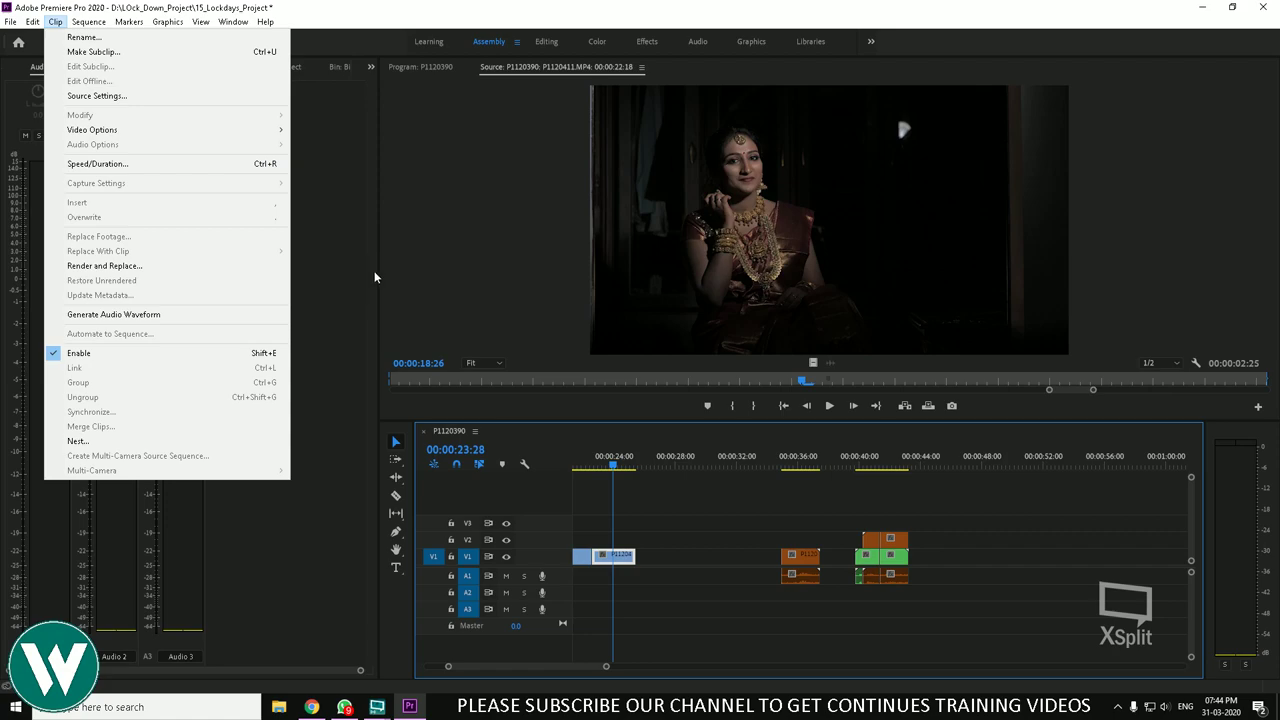
{"action": "left_click", "coordinate": [663, 478]}
{"action": "left_click_drag", "start_coordinate": [591, 460], "coordinate": [654, 460]}
{"action": "left_click_drag", "start_coordinate": [717, 516], "coordinate": [660, 558]}
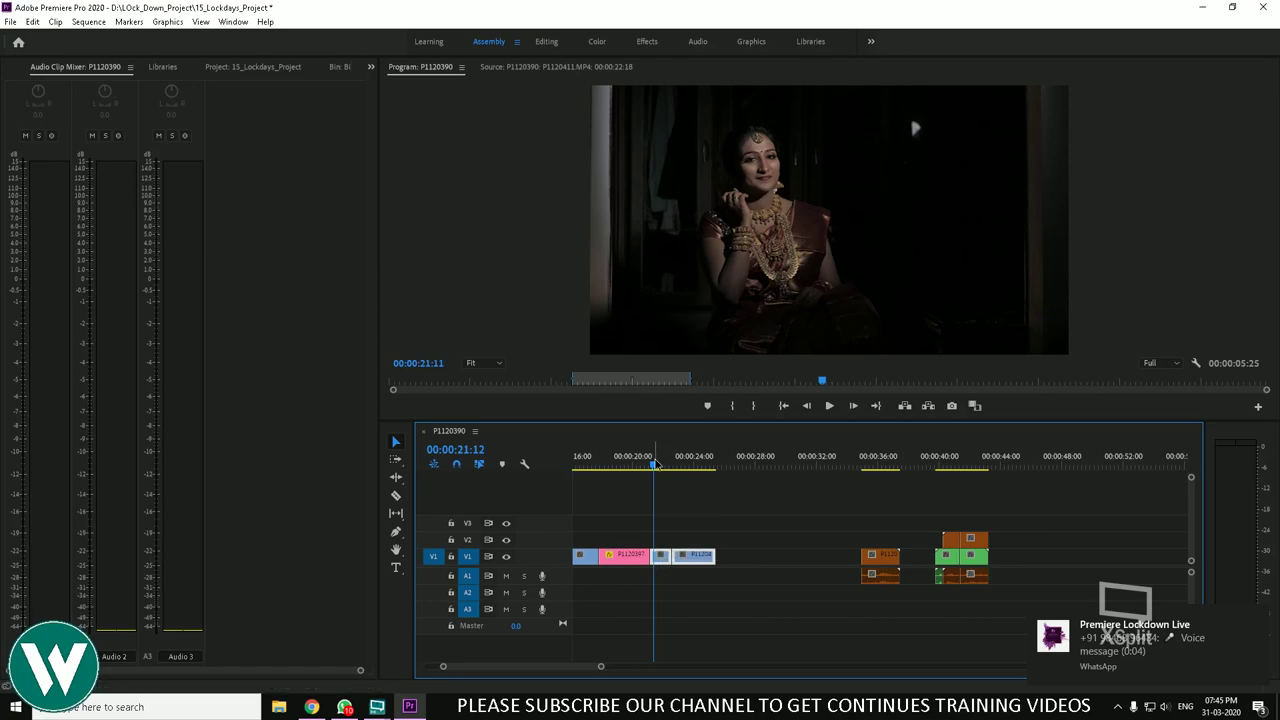
Step: Go to 00:00:23:21 and move the portrait clip from V1 up onto V2
{"action": "left_click_drag", "start_coordinate": [656, 462], "coordinate": [684, 474]}
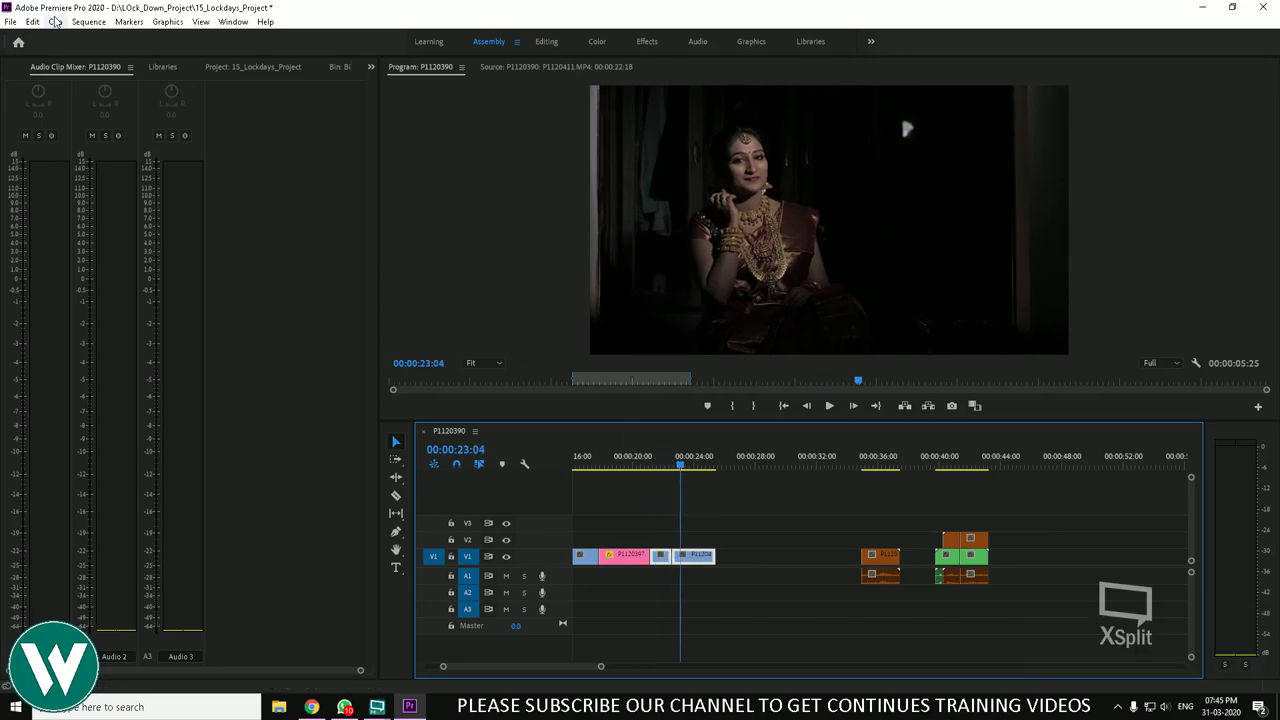
{"action": "left_click", "coordinate": [55, 21]}
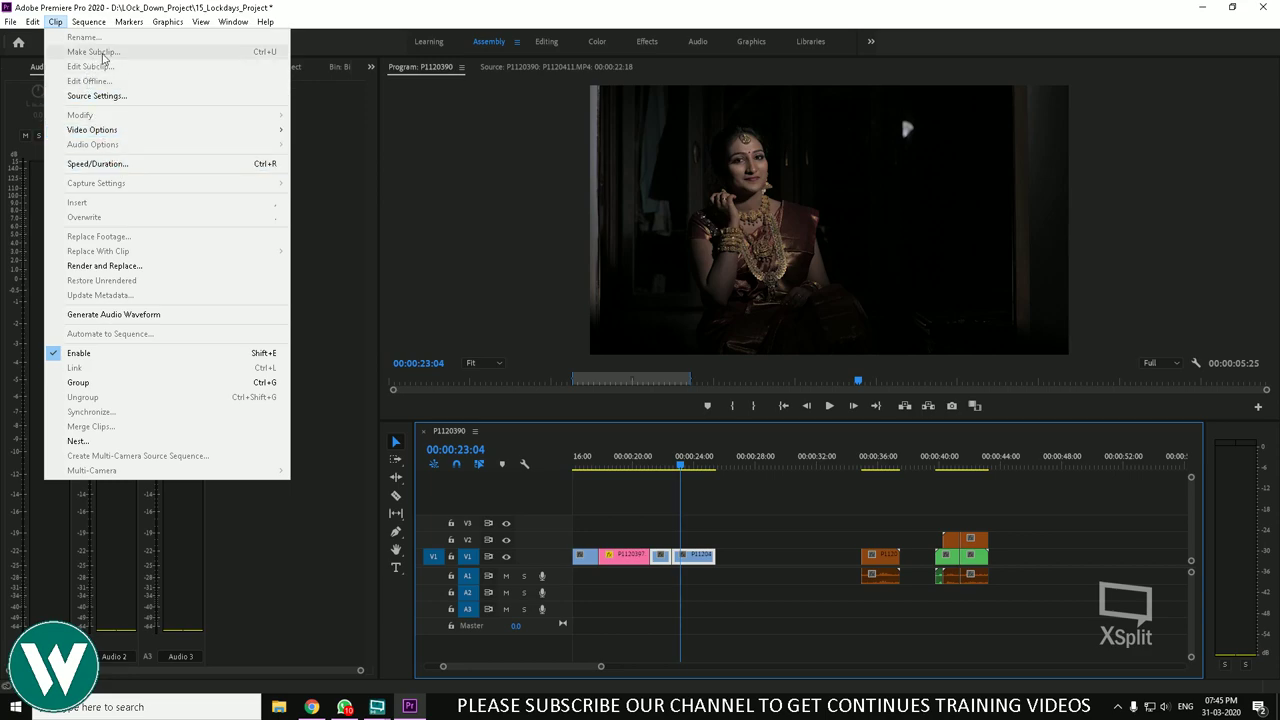
{"action": "left_click", "coordinate": [661, 490]}
{"action": "left_click", "coordinate": [690, 466]}
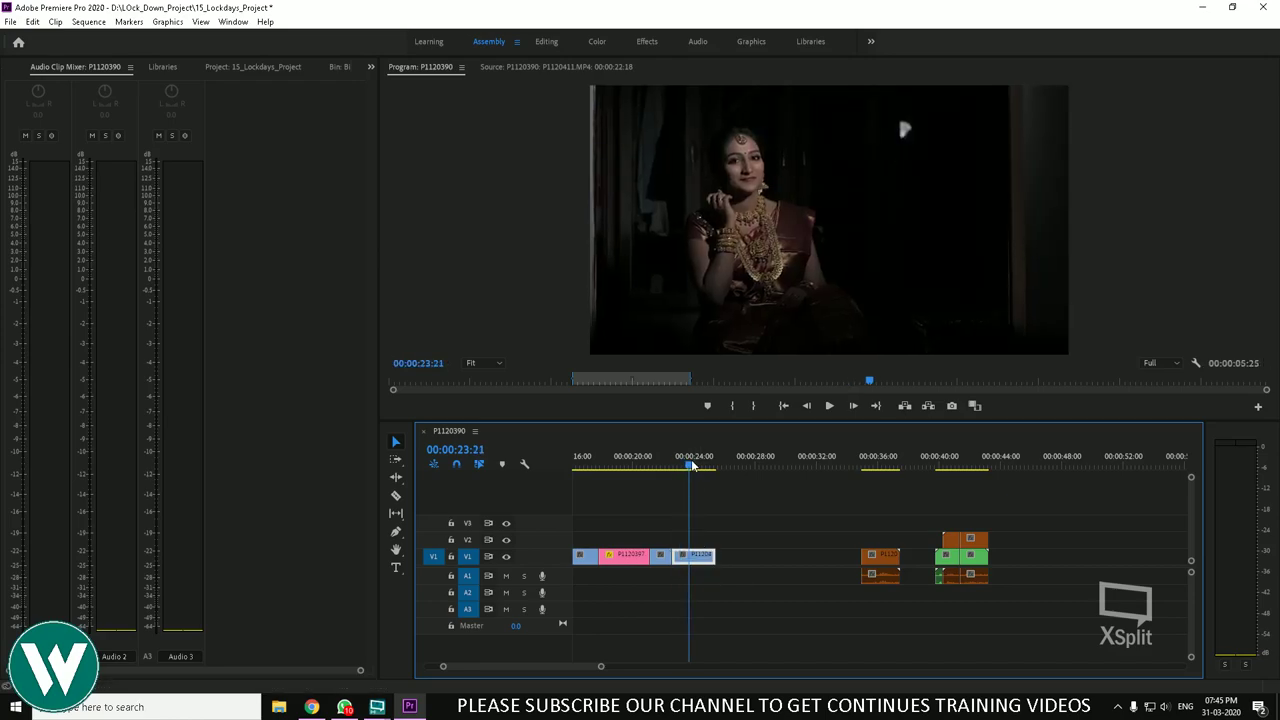
{"action": "mouse_move", "coordinate": [695, 556]}
{"action": "left_mouse_down"}
{"action": "mouse_move", "coordinate": [669, 537]}
{"action": "mouse_move", "coordinate": [680, 540]}
{"action": "left_mouse_up"}
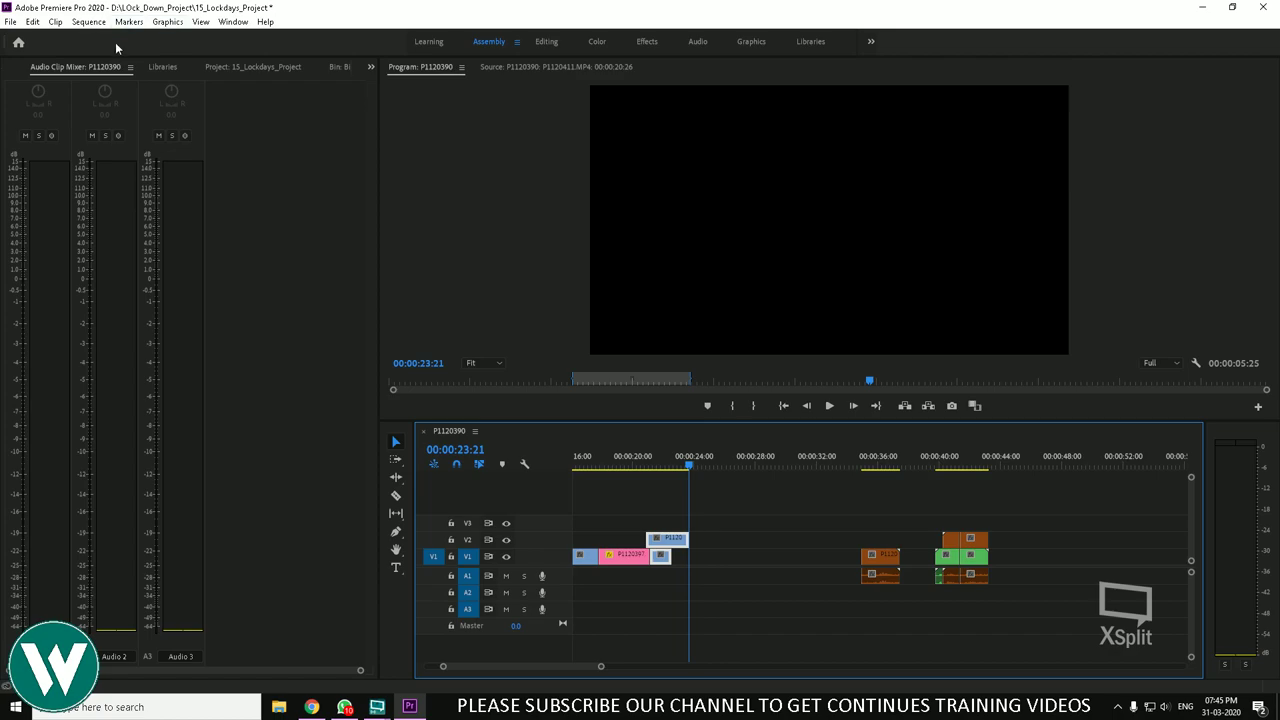
Step: Deselect the V2 clip and show the 15_Lockdays_Project panel's top-level contents
{"action": "left_click", "coordinate": [55, 21]}
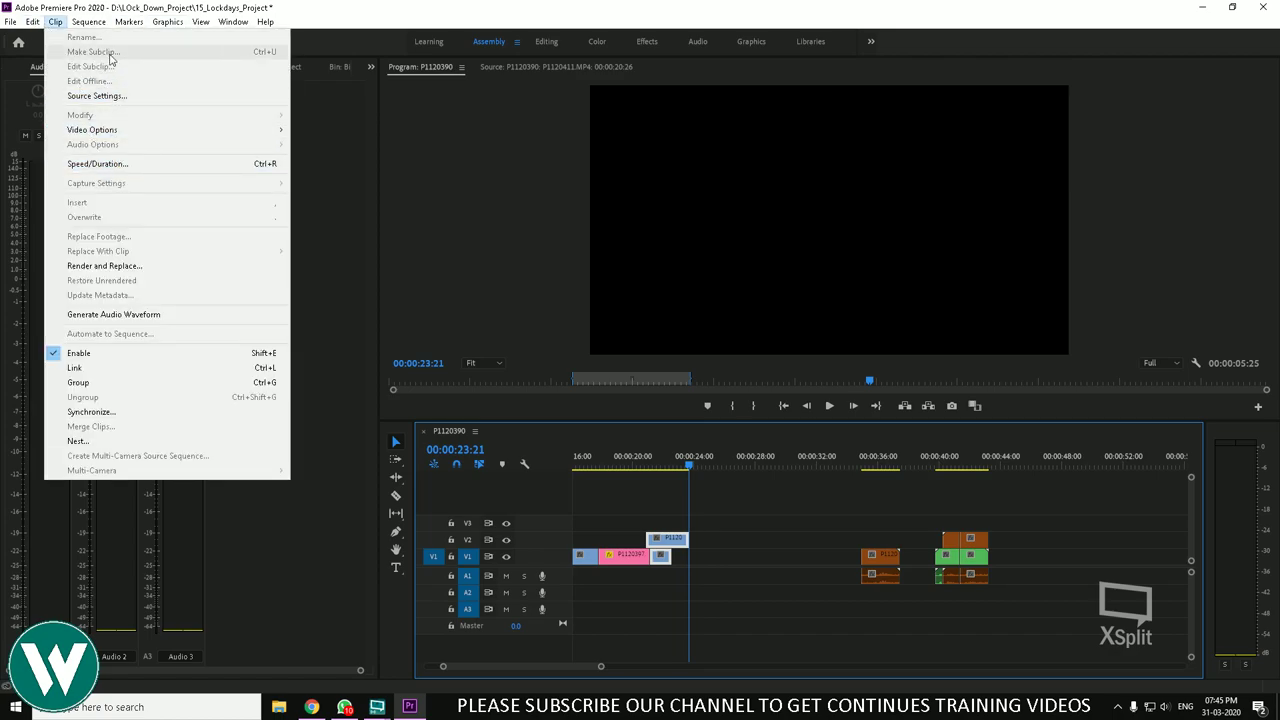
{"action": "left_click", "coordinate": [669, 490]}
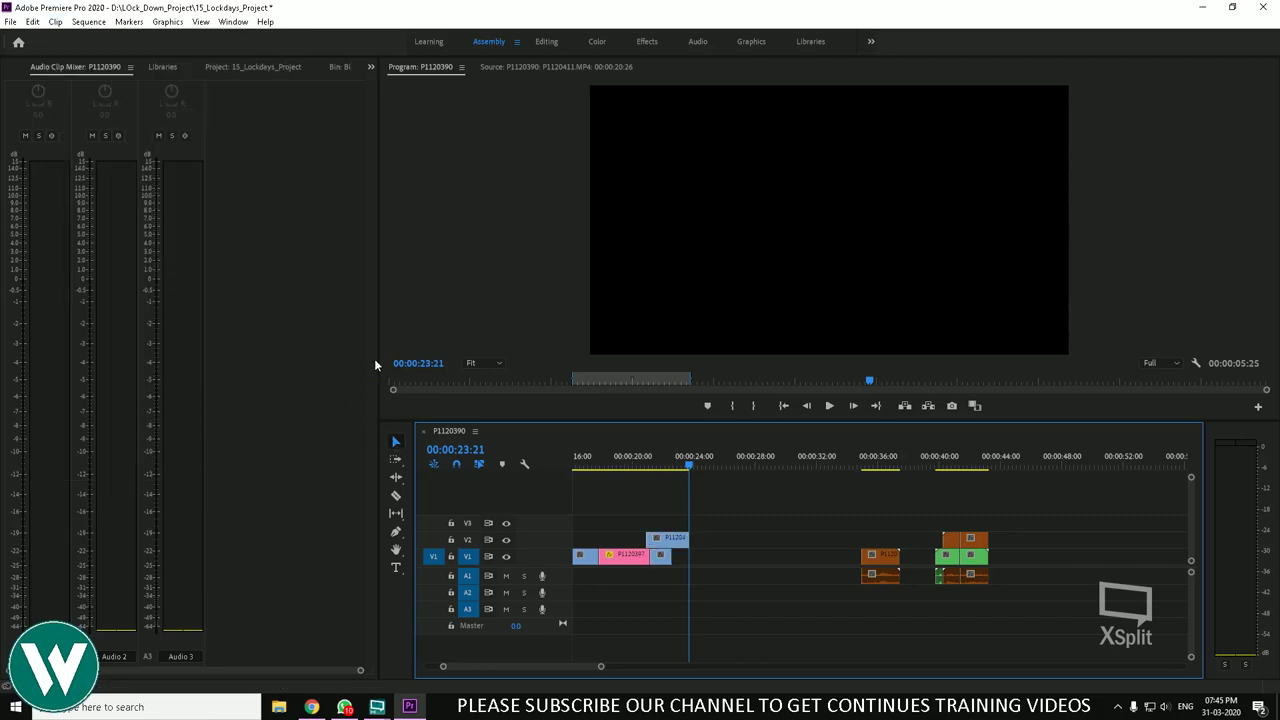
{"action": "left_click", "coordinate": [10, 21]}
{"action": "mouse_move", "coordinate": [33, 21]}
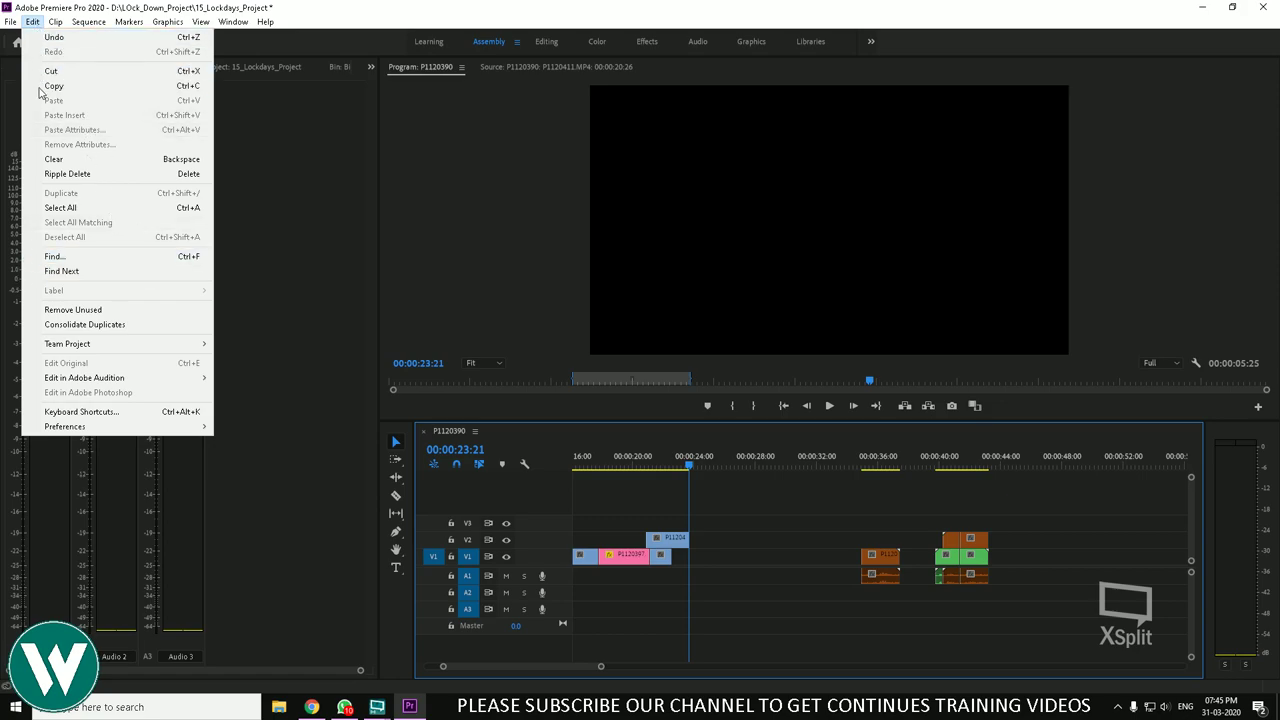
{"action": "left_click", "coordinate": [166, 309]}
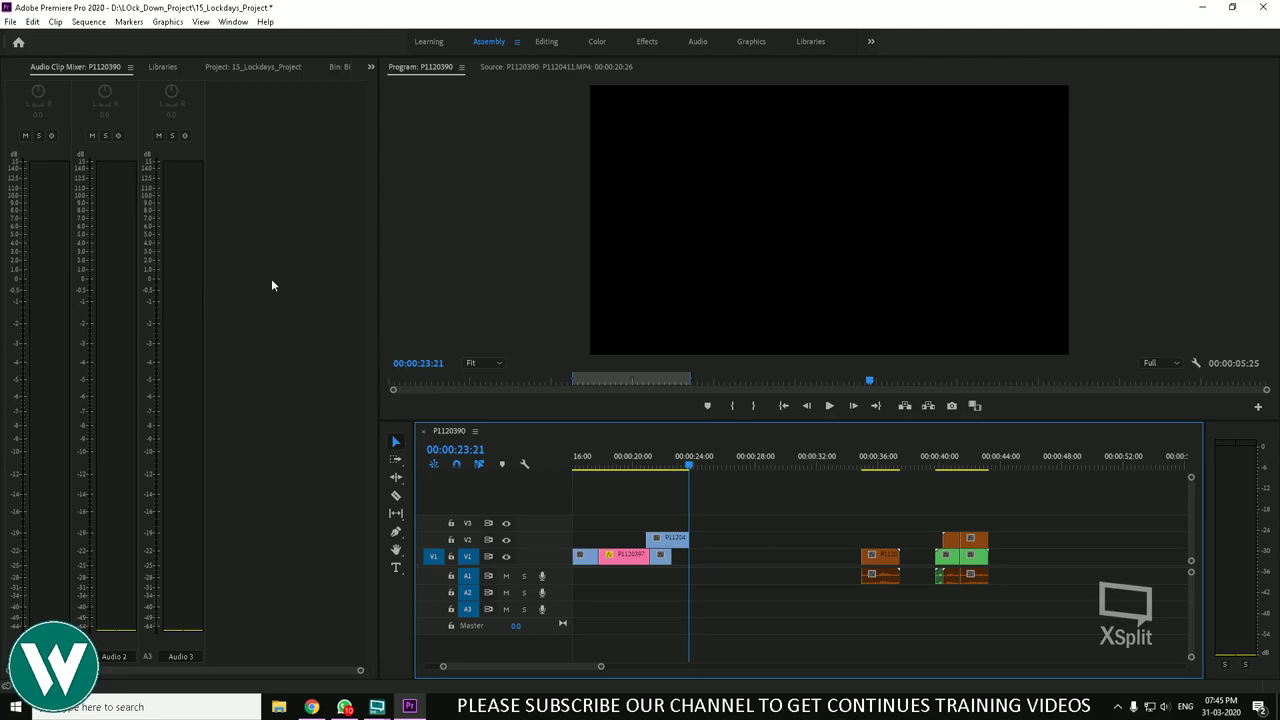
{"action": "left_click", "coordinate": [237, 66]}
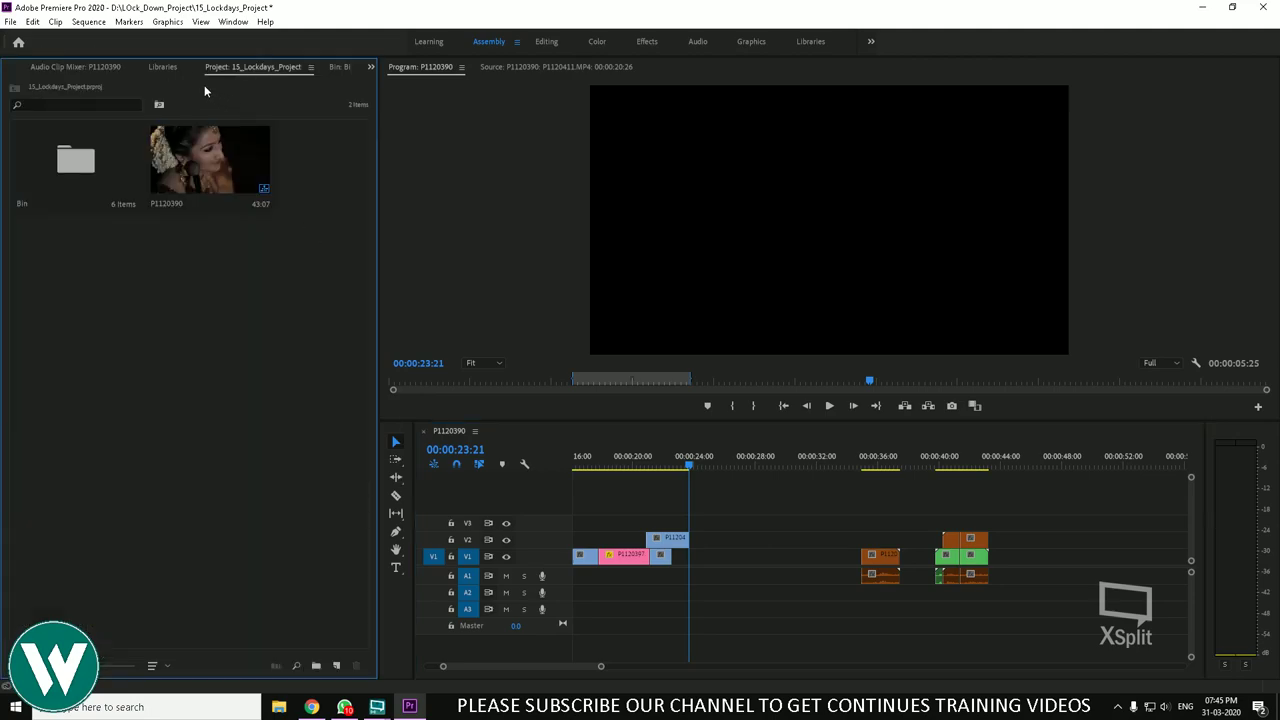
Step: Open the Bin folder and move the portrait clip from V2 back down to V1
{"action": "double_click", "coordinate": [109, 167]}
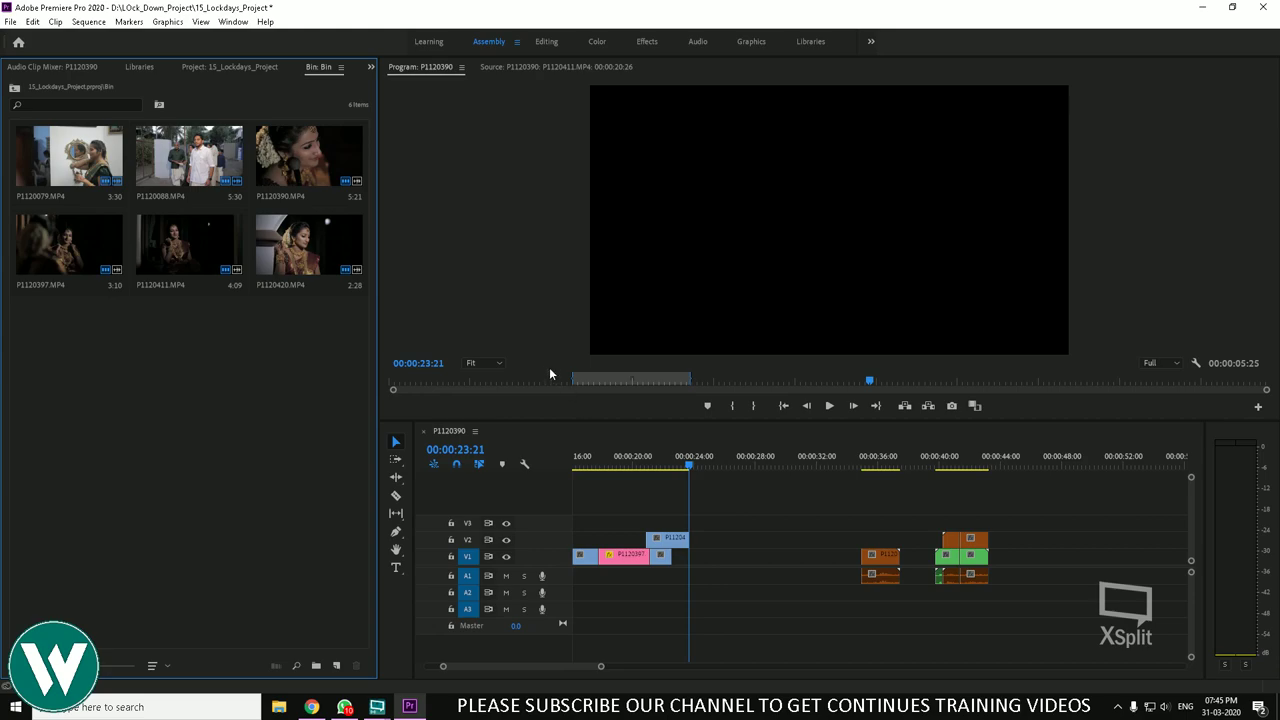
{"action": "left_click", "coordinate": [776, 486]}
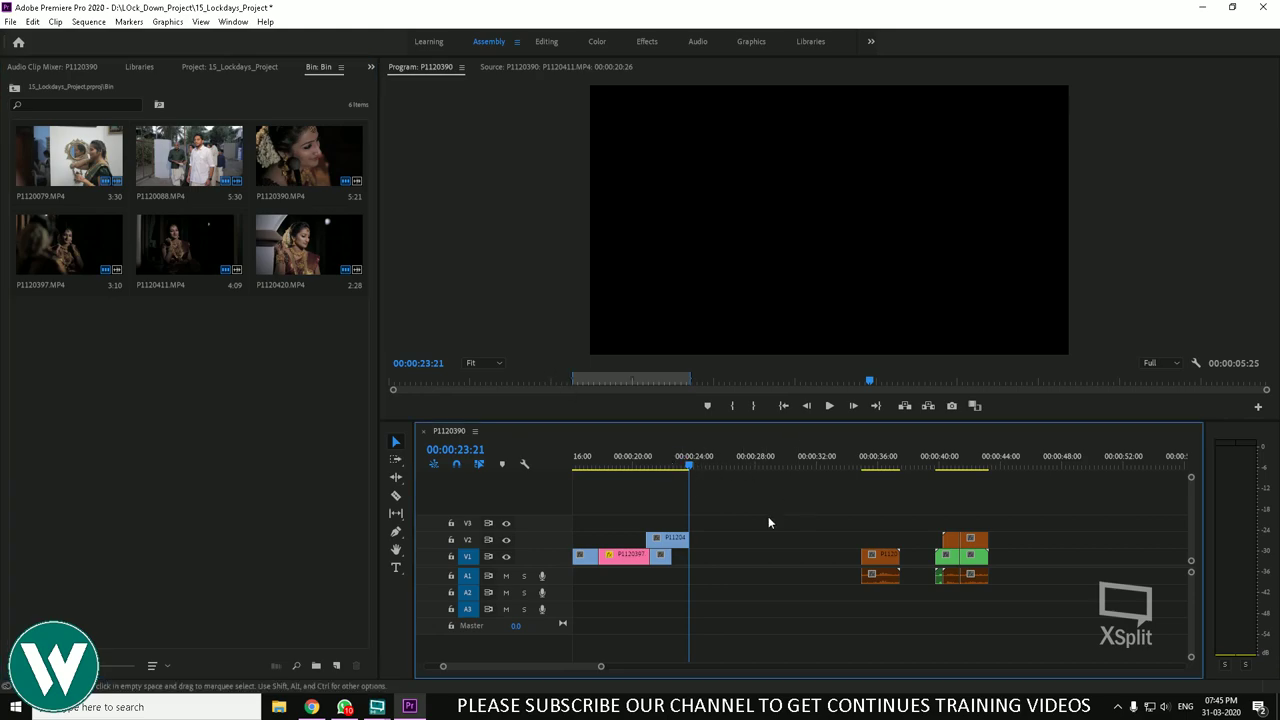
{"action": "left_click_drag", "start_coordinate": [684, 533], "coordinate": [704, 562]}
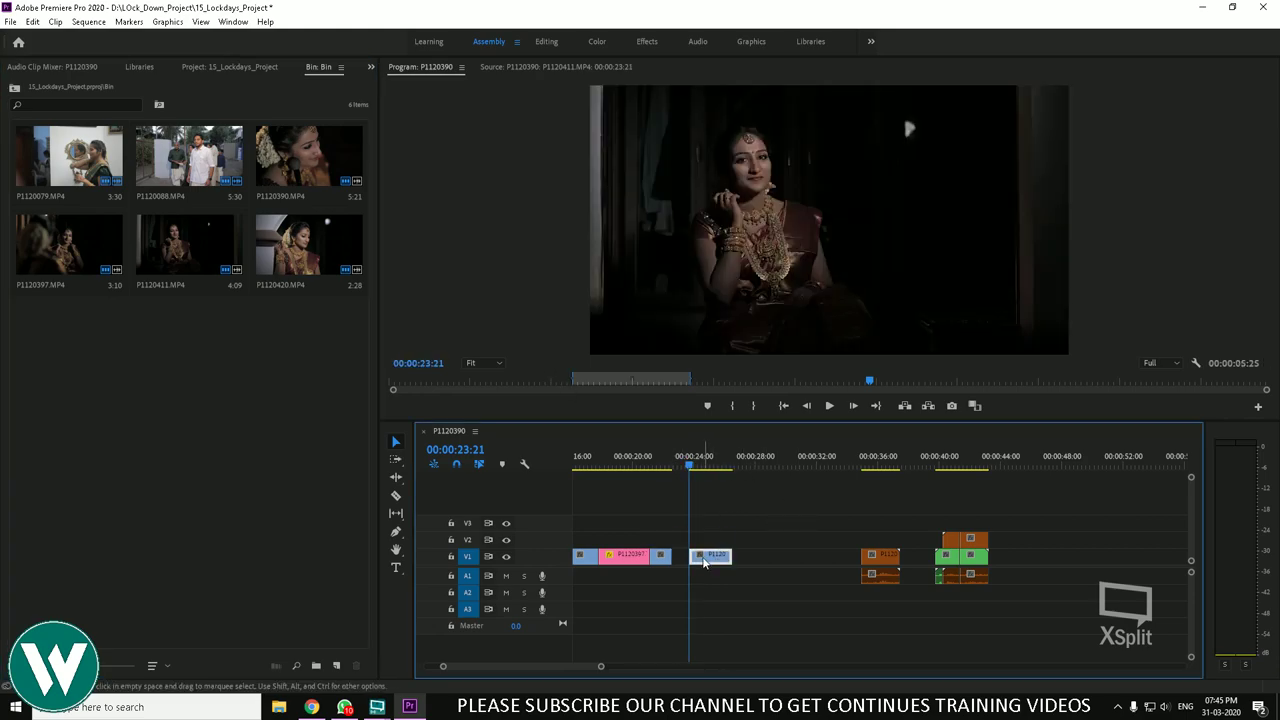
Step: Make subclip P1120411.MP4.Subclip002, keeping its default name
{"action": "left_click", "coordinate": [50, 21]}
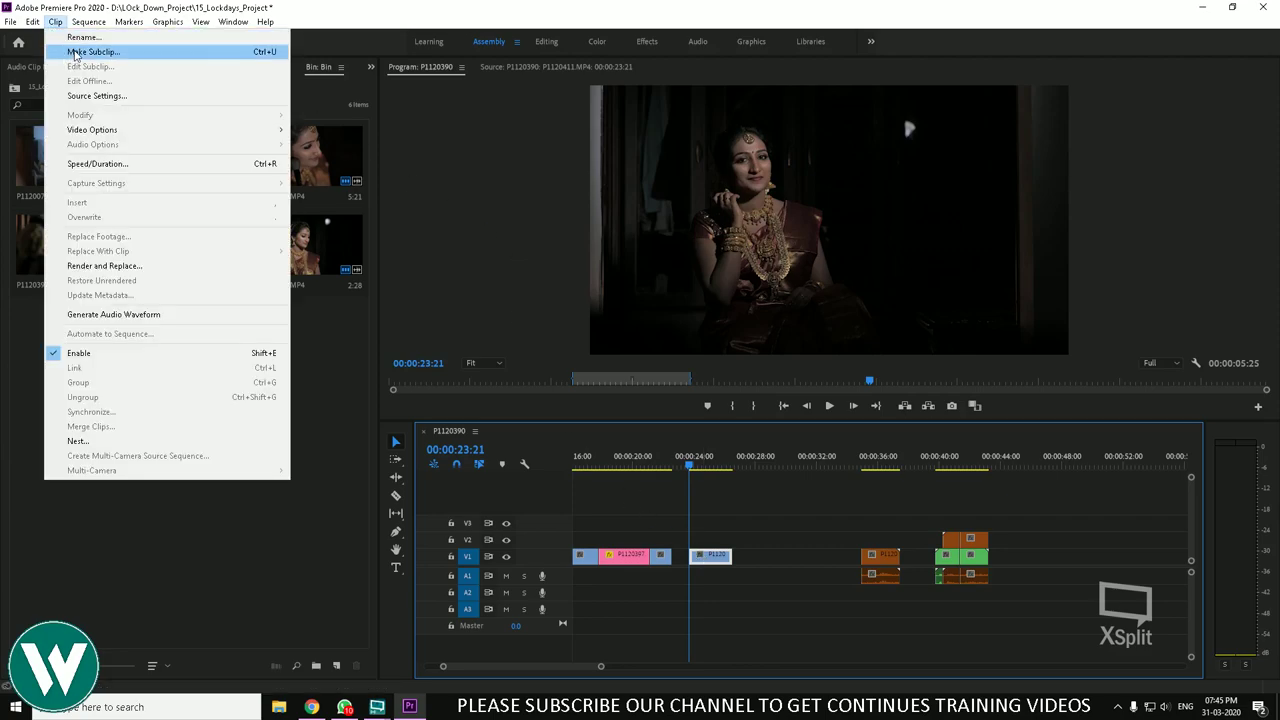
{"action": "left_click", "coordinate": [74, 52]}
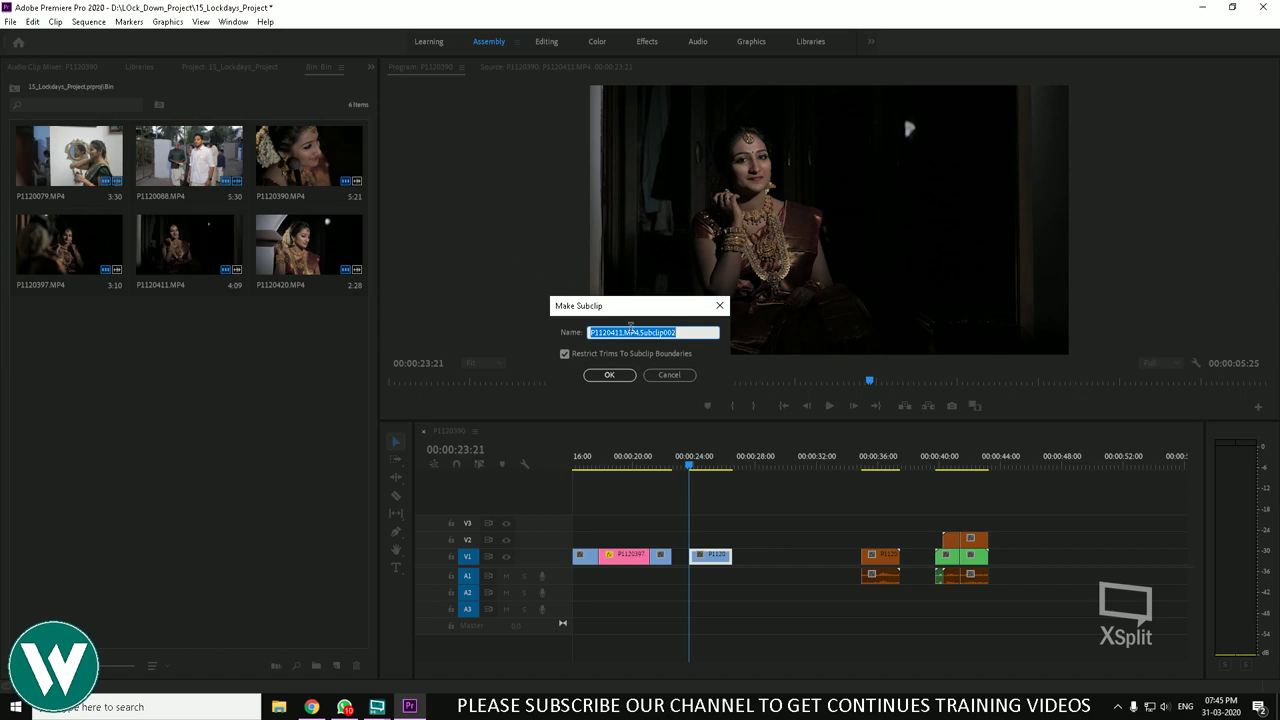
{"action": "left_click_drag", "start_coordinate": [648, 333], "coordinate": [692, 336]}
{"action": "left_click", "coordinate": [693, 334]}
{"action": "left_click", "coordinate": [615, 380]}
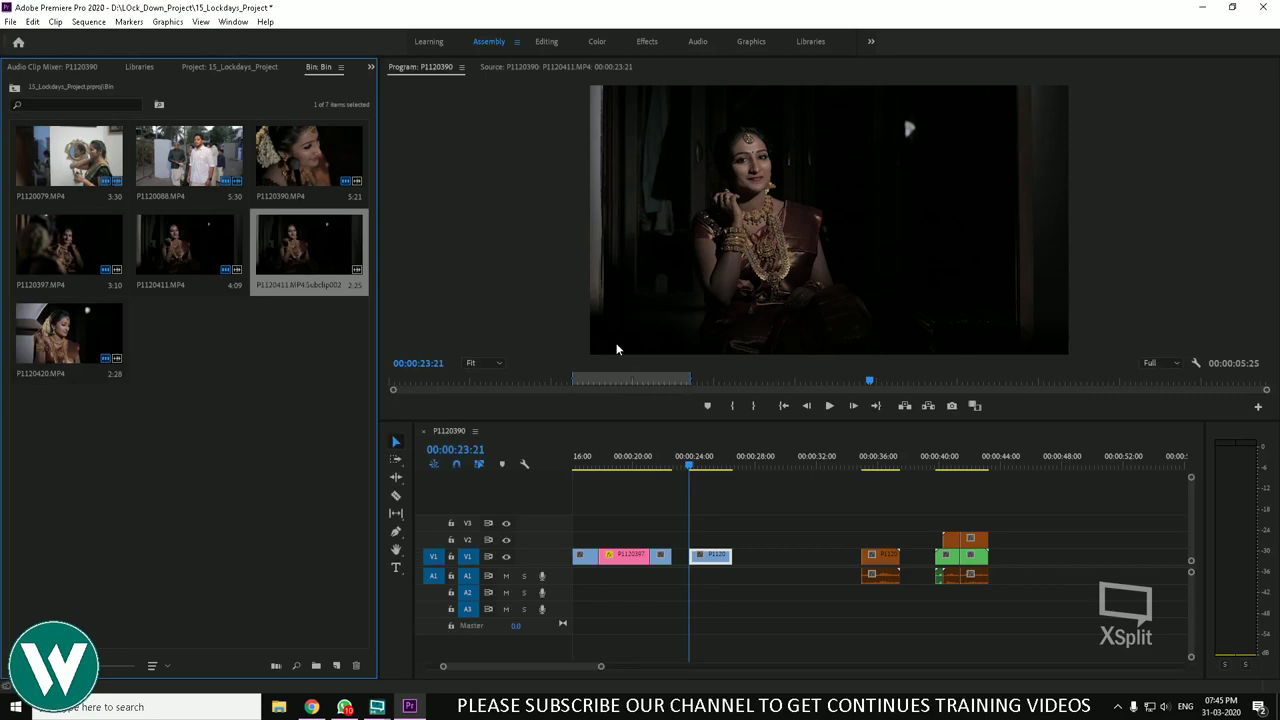
Step: Load the sequence clip at 00:00:21:26 into the Source monitor at full duration and save the project
{"action": "left_click", "coordinate": [702, 466]}
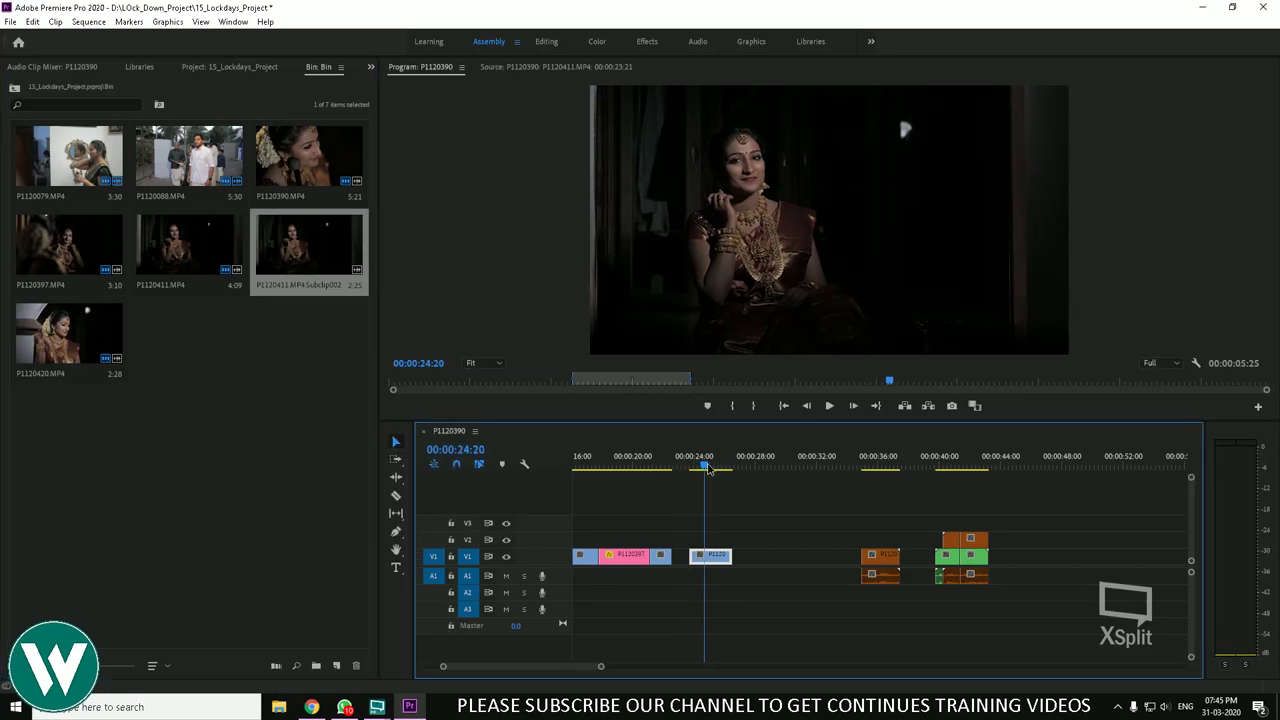
{"action": "mouse_move", "coordinate": [704, 476]}
{"action": "left_mouse_down"}
{"action": "mouse_move", "coordinate": [640, 476]}
{"action": "mouse_move", "coordinate": [717, 490]}
{"action": "left_mouse_up"}
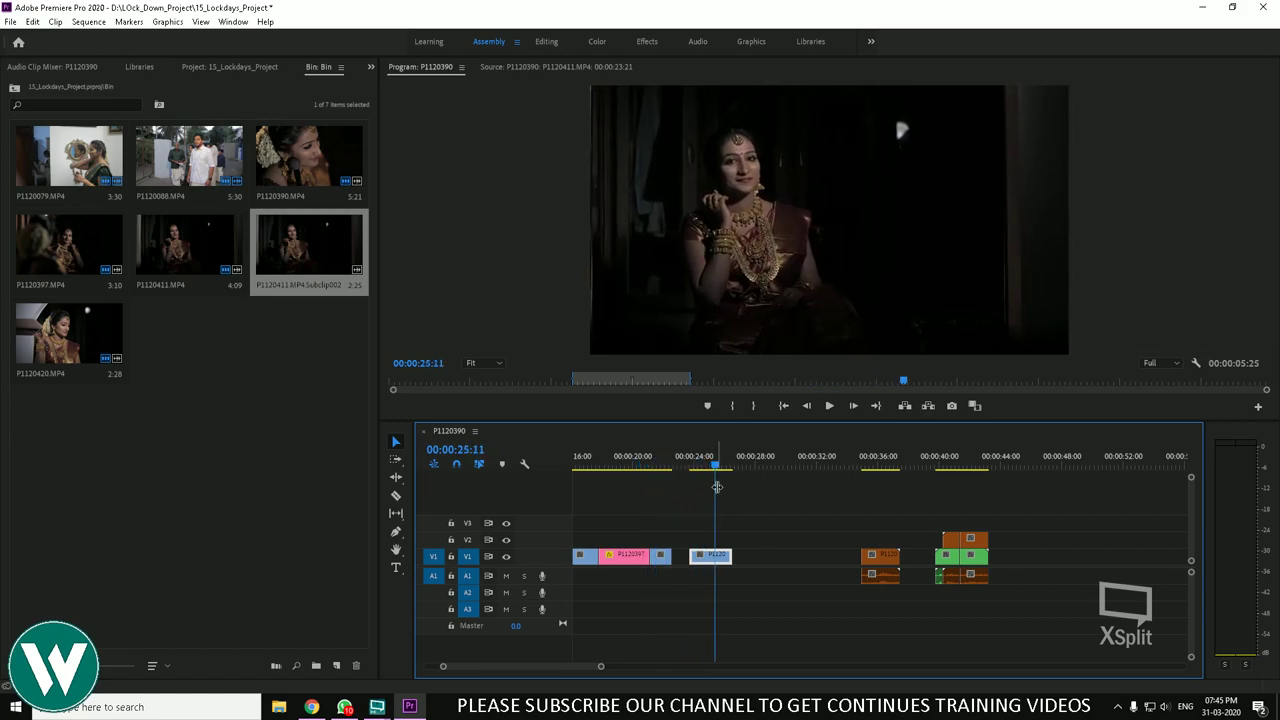
{"action": "double_click", "coordinate": [713, 556]}
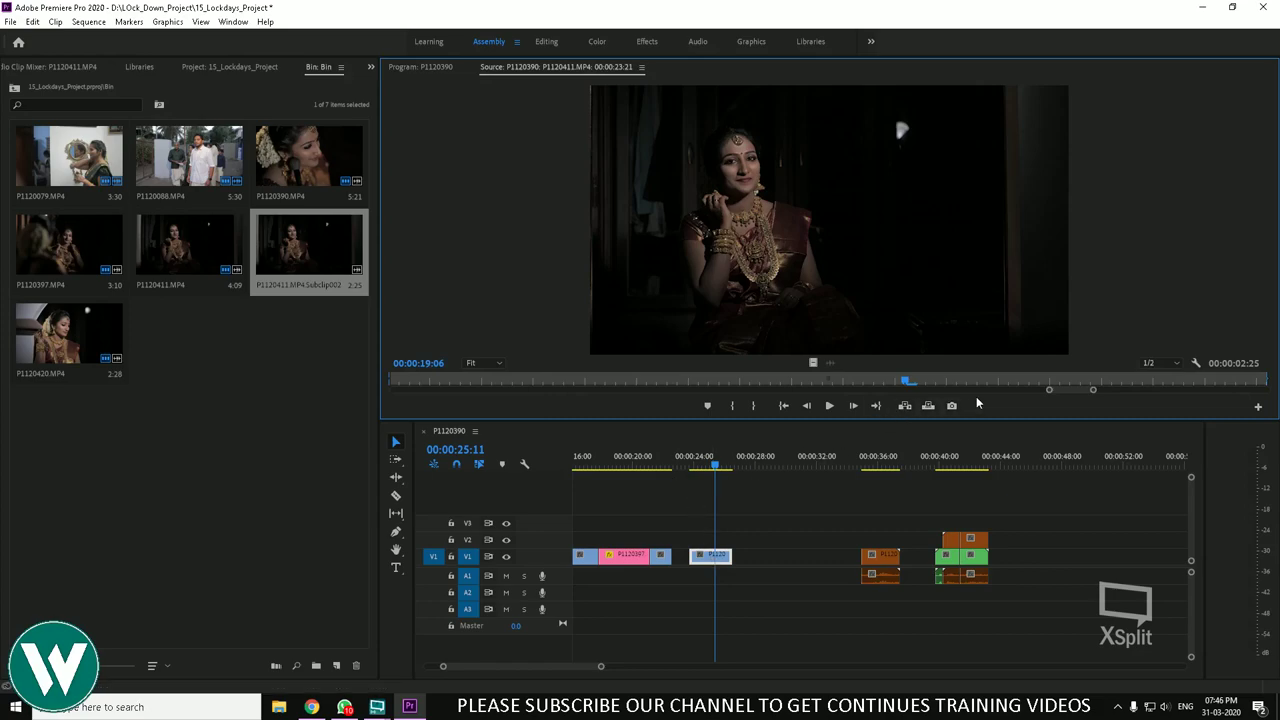
{"action": "left_click_drag", "start_coordinate": [1049, 390], "coordinate": [280, 387]}
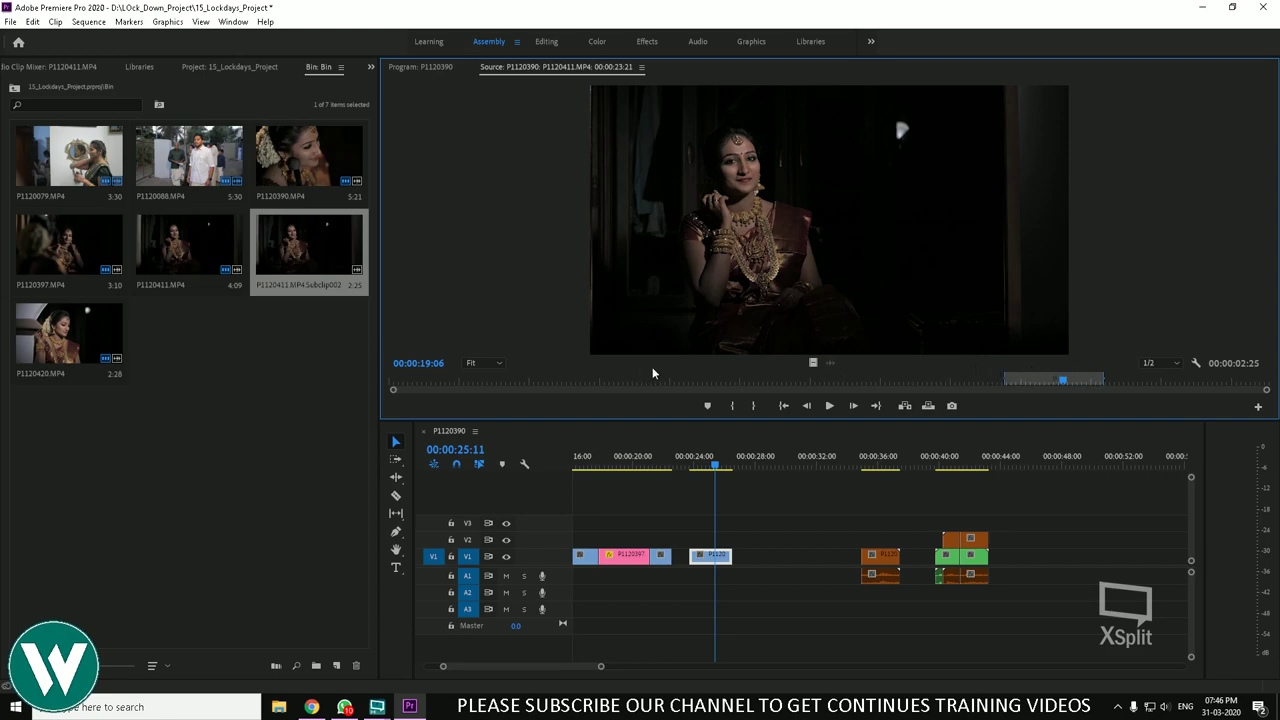
{"action": "key", "text": "ctrl+s"}
Step: Place P1120411.MP4.Subclip002 on V1 at about 00:00:26 and play it
{"action": "left_click", "coordinate": [257, 388]}
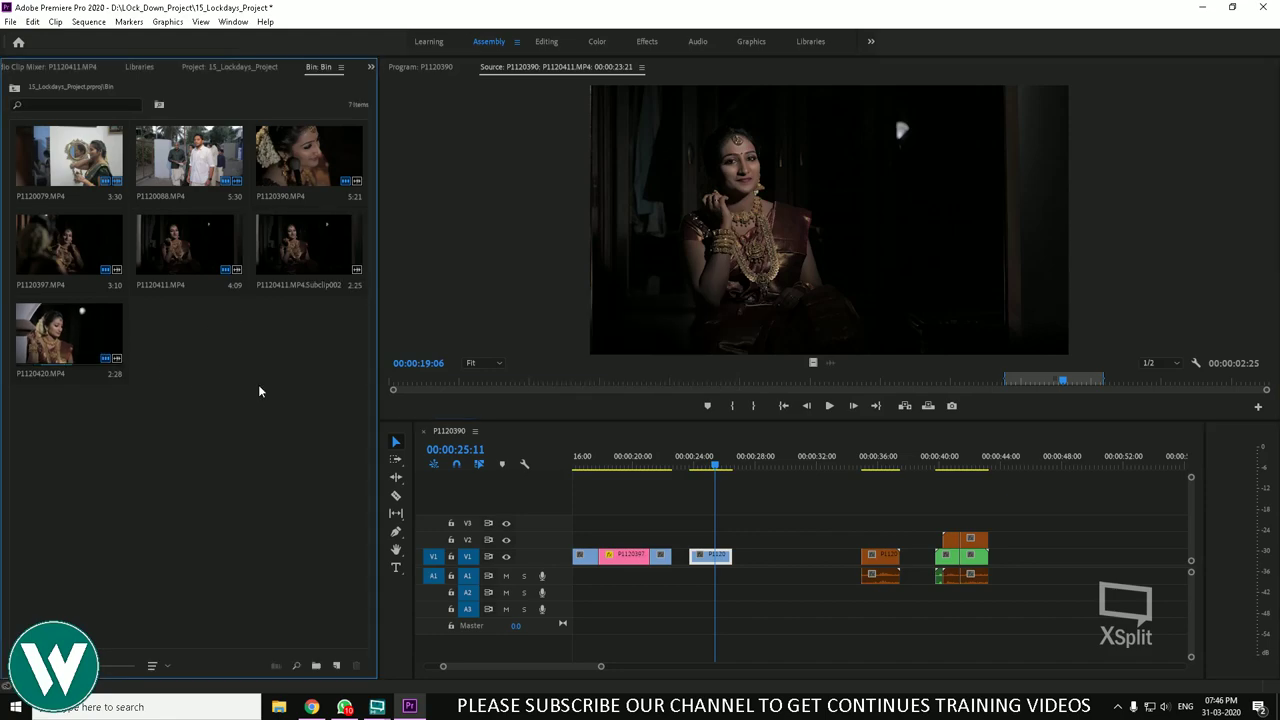
{"action": "left_click", "coordinate": [115, 345]}
{"action": "left_click", "coordinate": [261, 270]}
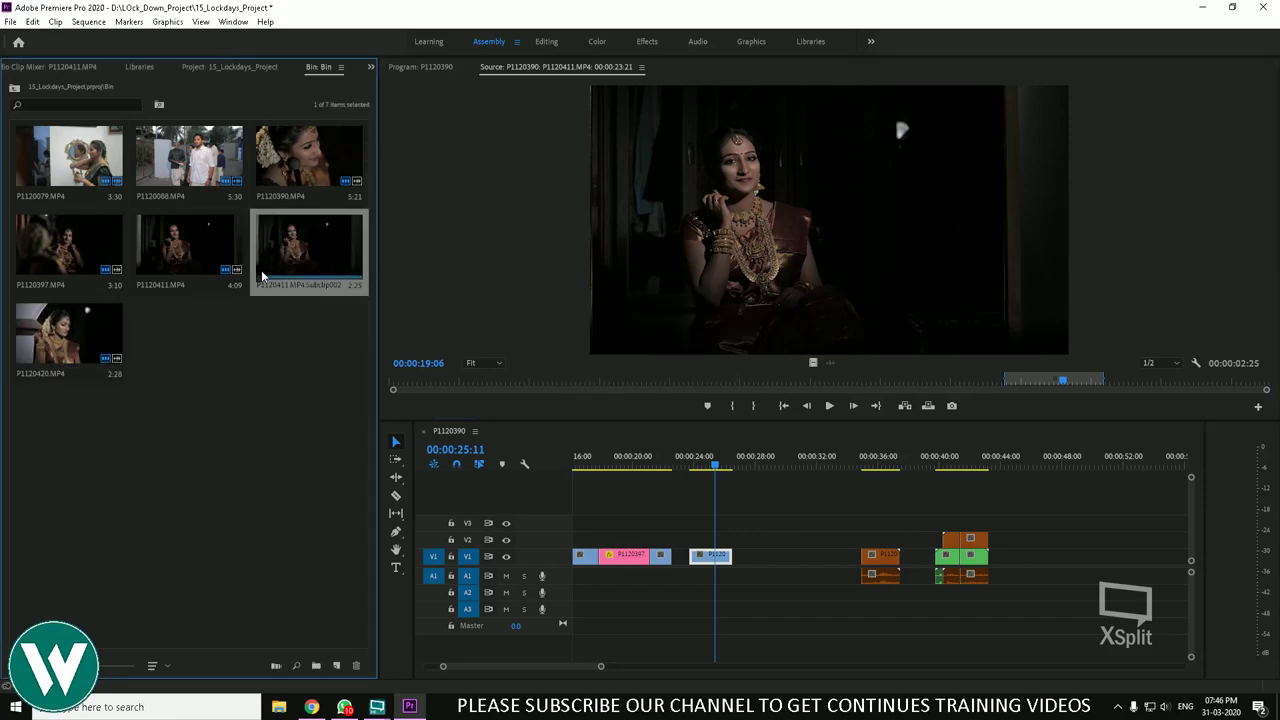
{"action": "left_click_drag", "start_coordinate": [290, 250], "coordinate": [738, 551]}
{"action": "key", "text": "space"}
{"action": "key", "text": "space"}
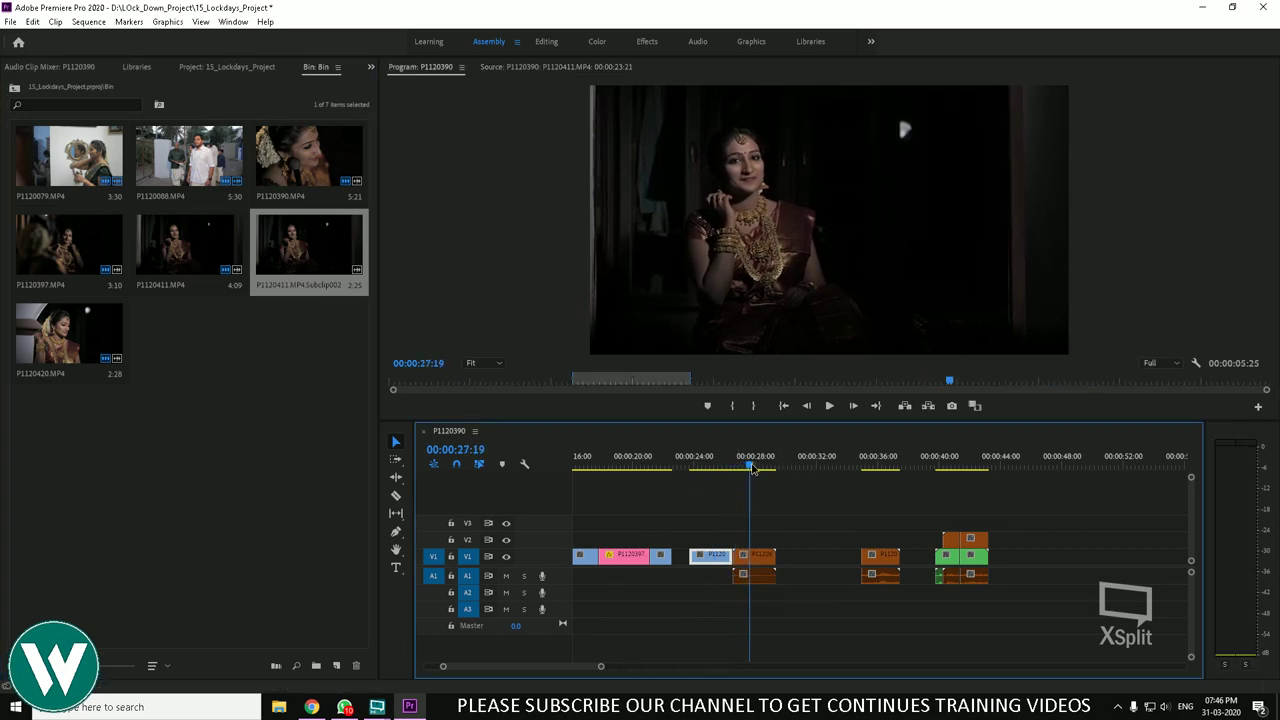
Step: Load the new Subclip002 clip into the Source monitor from its start, with the sequence at 00:00:28:12
{"action": "left_click", "coordinate": [758, 561]}
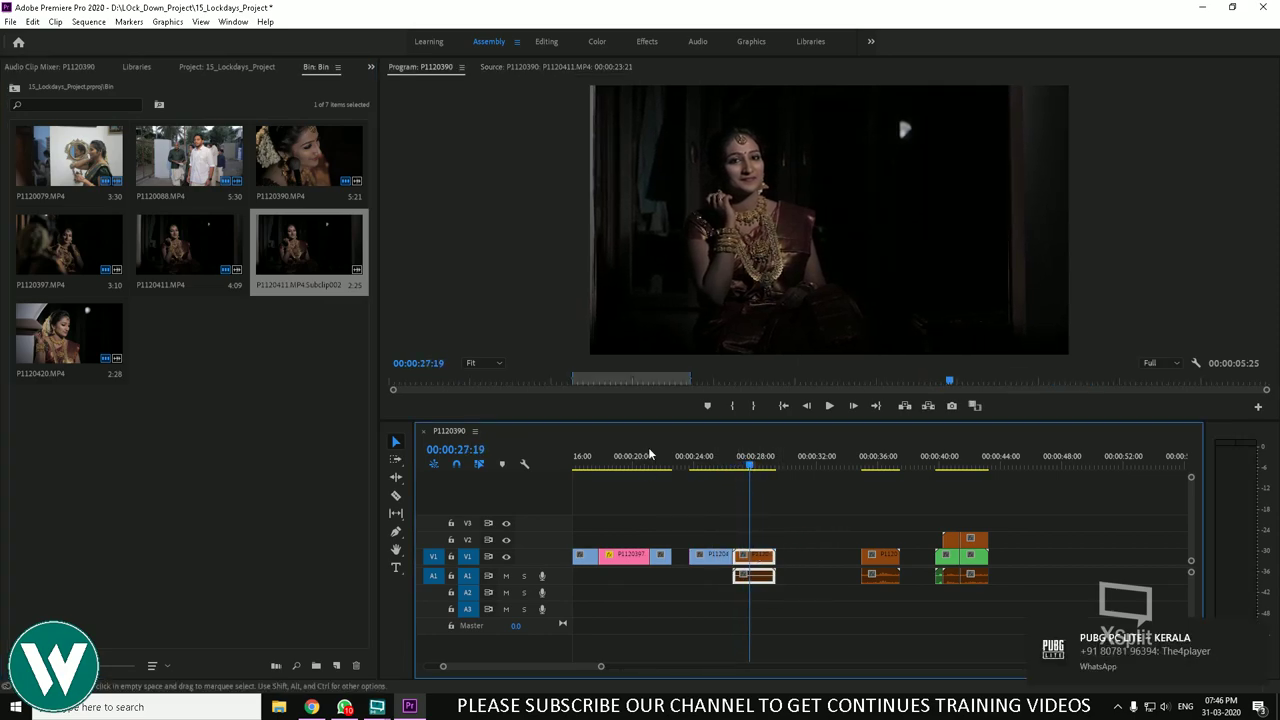
{"action": "double_click", "coordinate": [754, 567]}
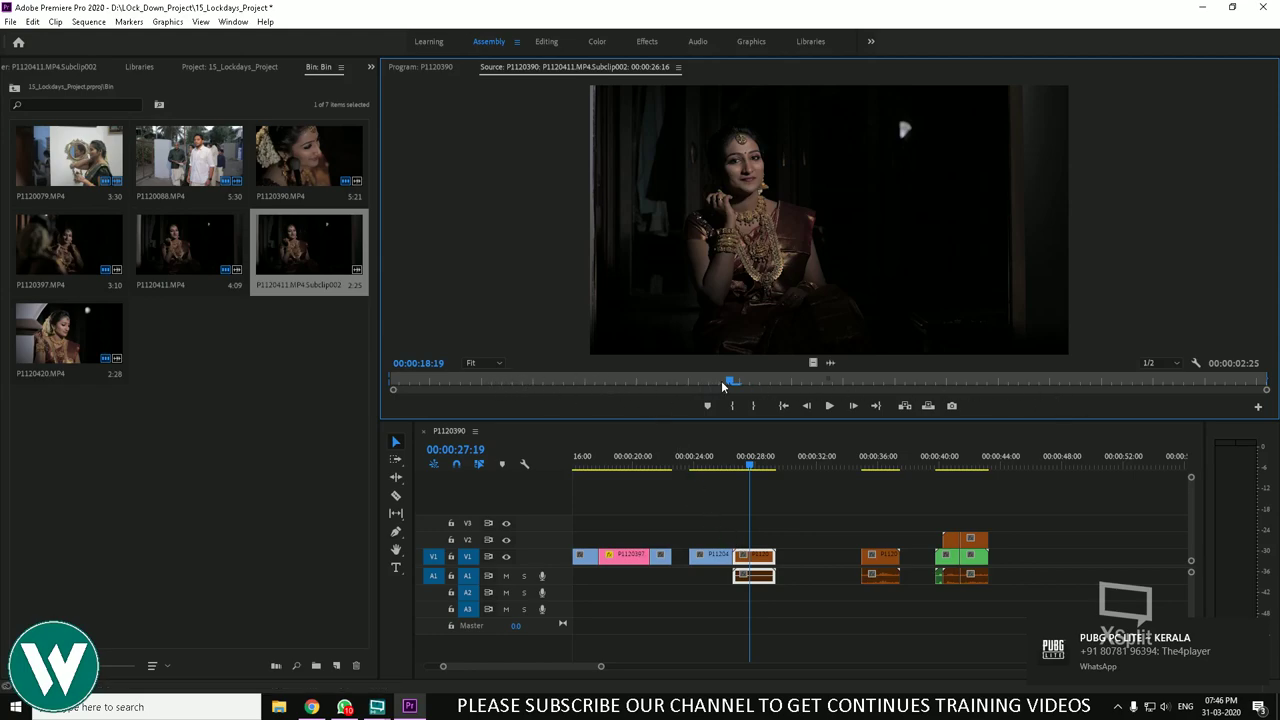
{"action": "key", "text": "Home"}
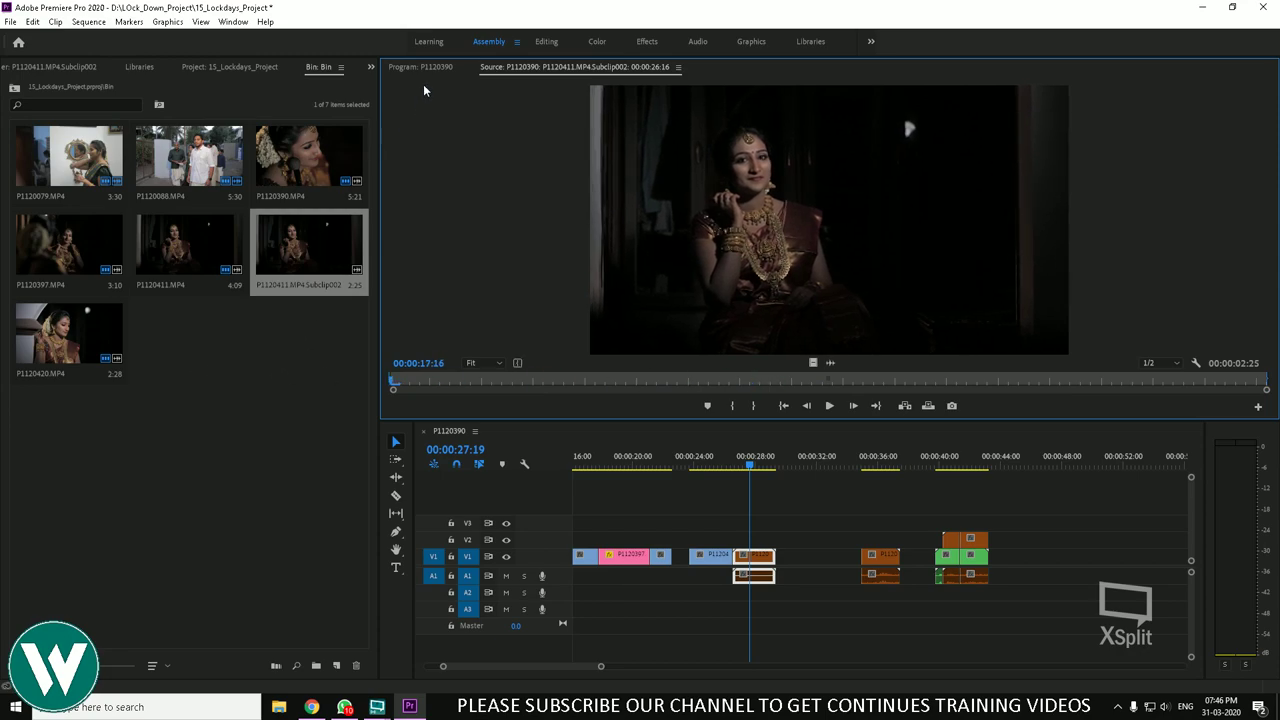
{"action": "left_click_drag", "start_coordinate": [750, 470], "coordinate": [761, 470]}
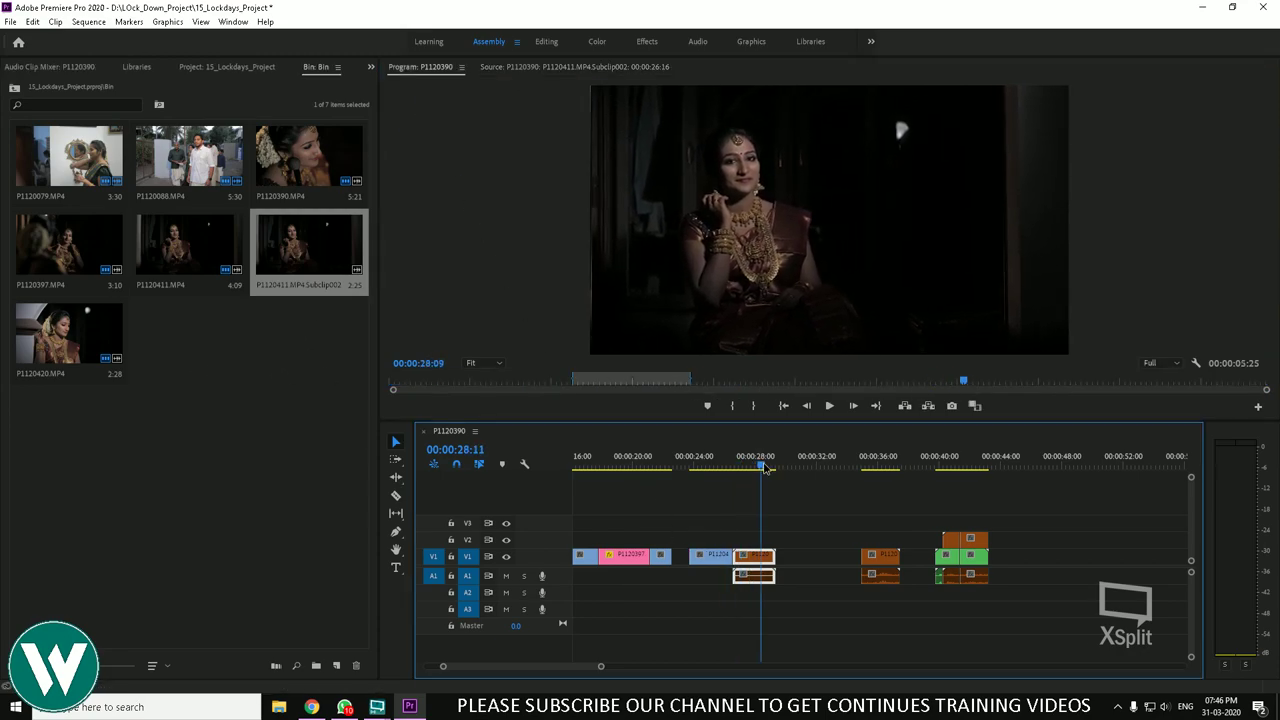
Step: In the Editing workspace, reload Subclip002 into the Source monitor and scrub it back to its start
{"action": "left_click", "coordinate": [546, 41]}
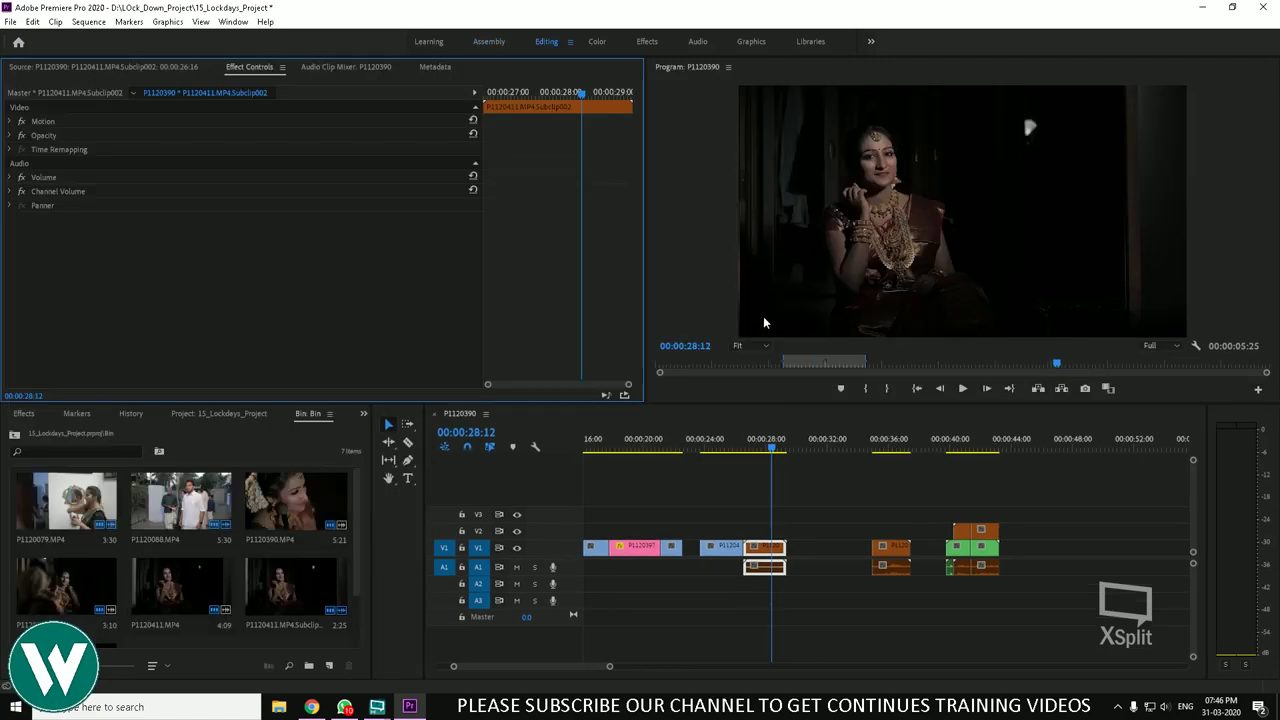
{"action": "double_click", "coordinate": [781, 554]}
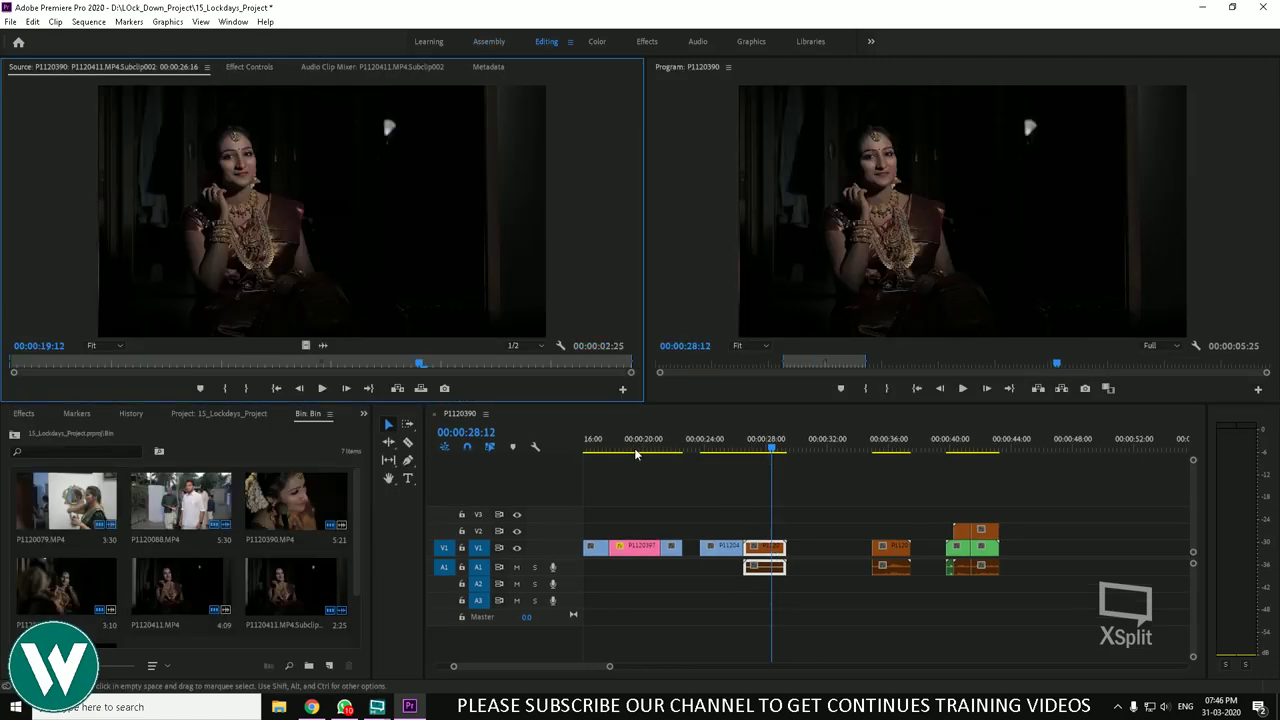
{"action": "double_click", "coordinate": [724, 547]}
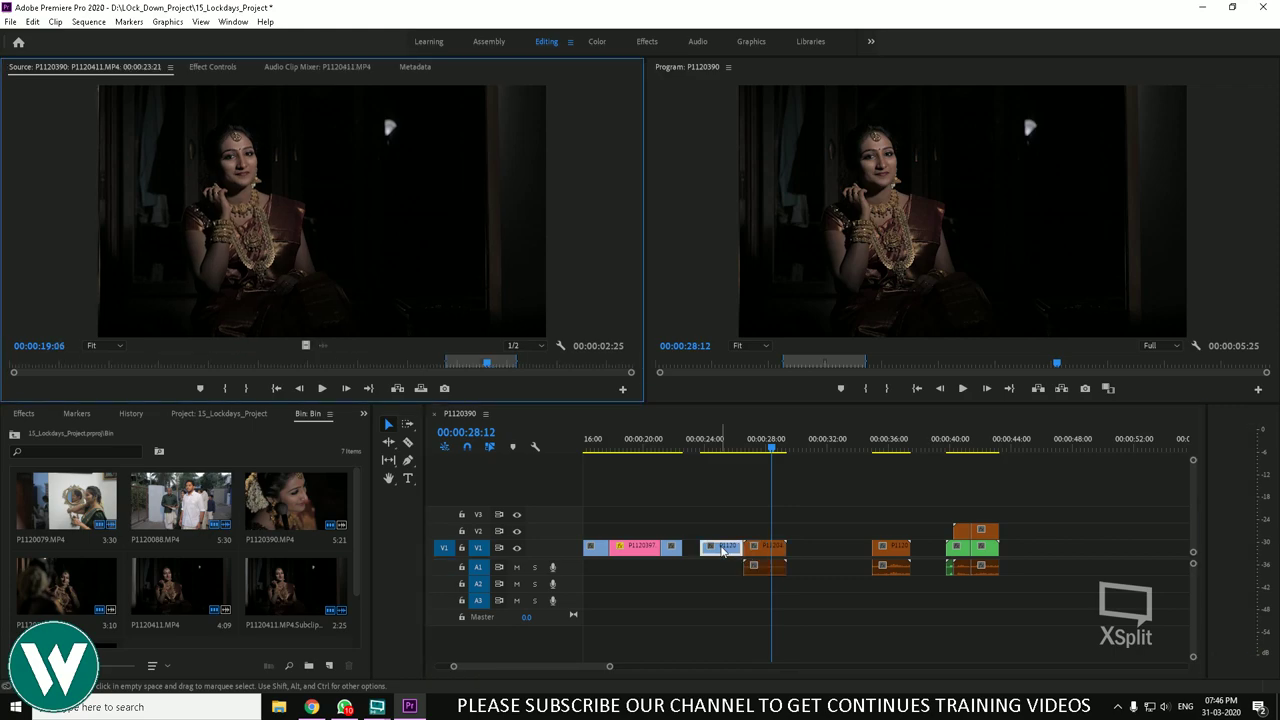
{"action": "left_click_drag", "start_coordinate": [486, 362], "coordinate": [108, 362]}
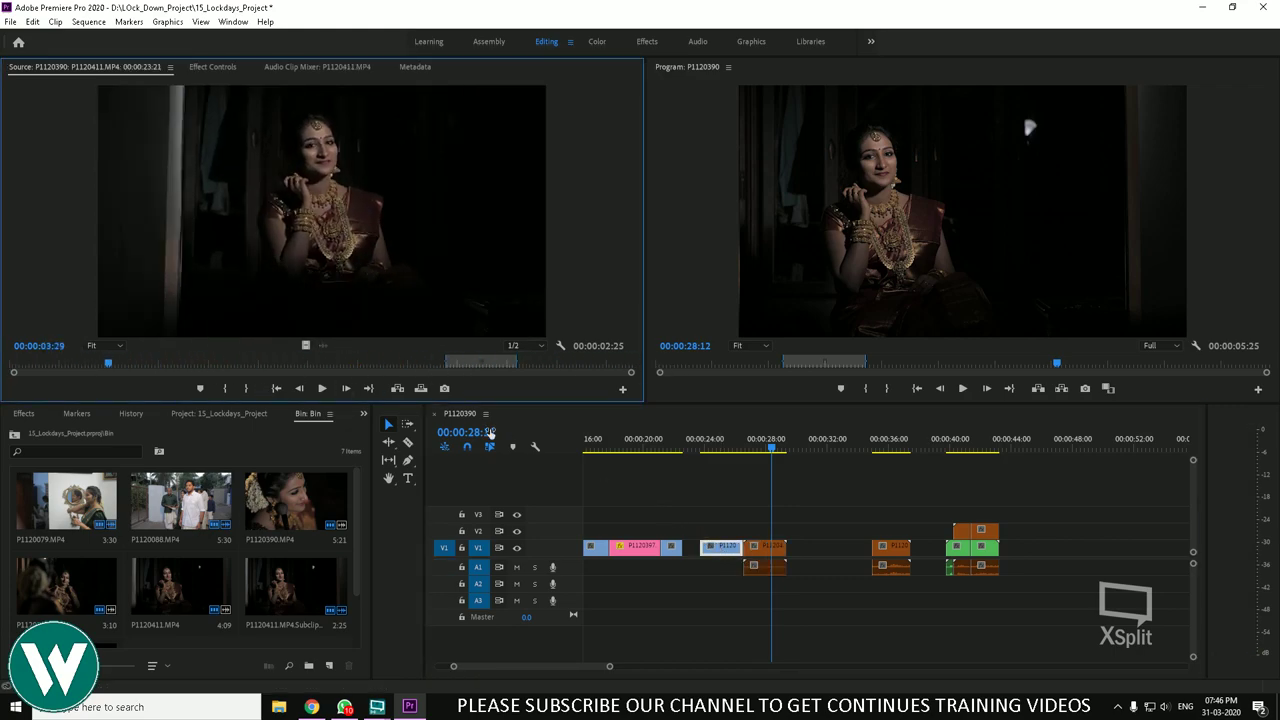
{"action": "left_click", "coordinate": [765, 548]}
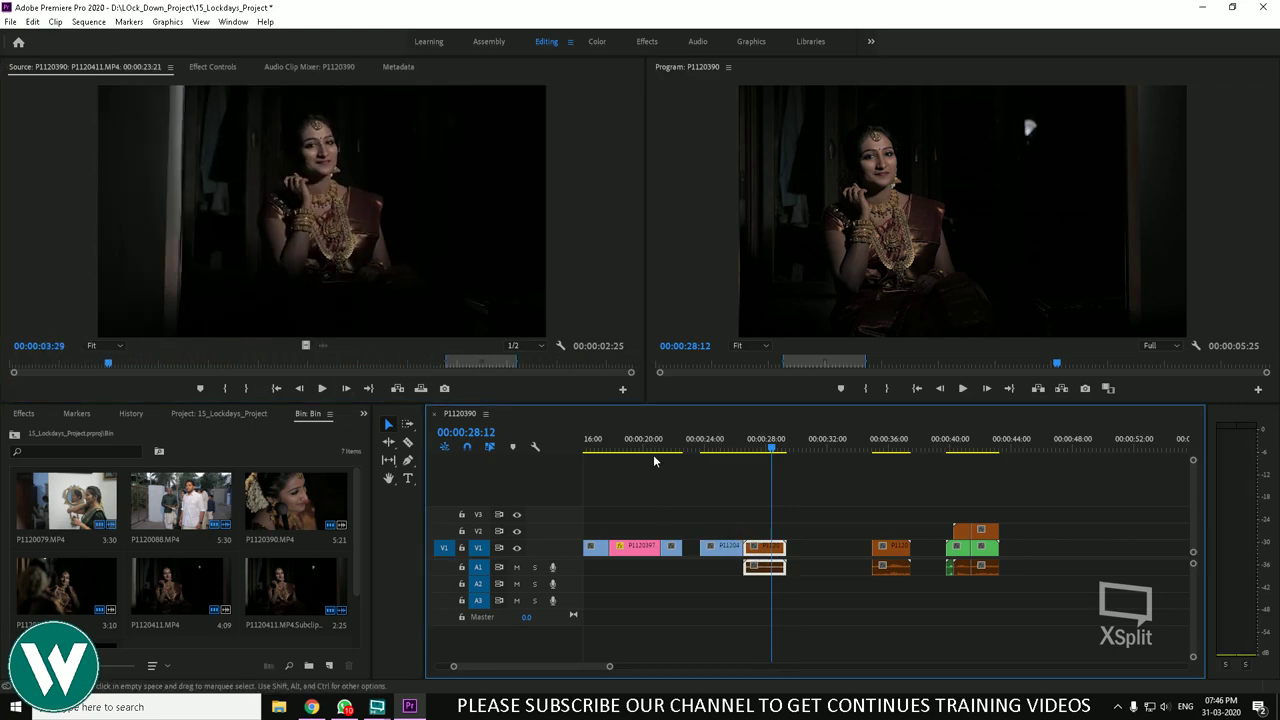
{"action": "double_click", "coordinate": [763, 551]}
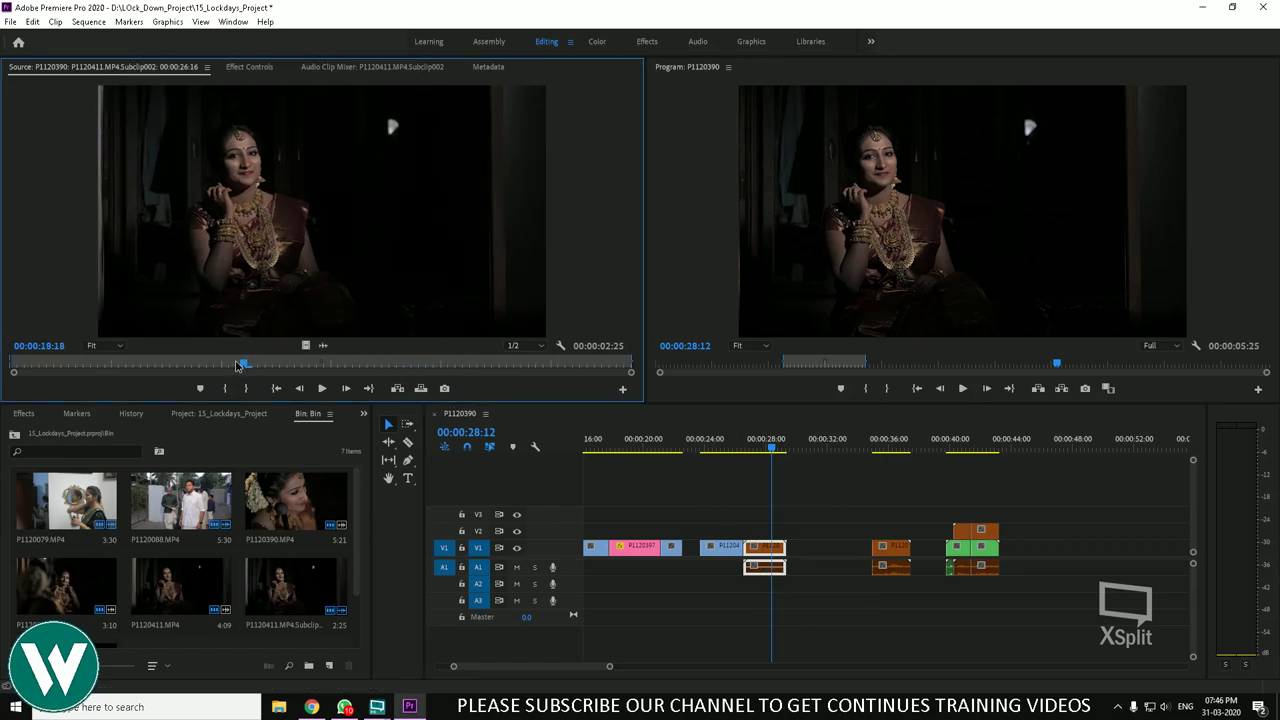
{"action": "left_click_drag", "start_coordinate": [631, 362], "coordinate": [138, 315]}
Step: Play Subclip002 to its end, deselect the clips, and return the sequence to 00:00:27:25
{"action": "key", "text": "l"}
{"action": "key", "text": "l"}
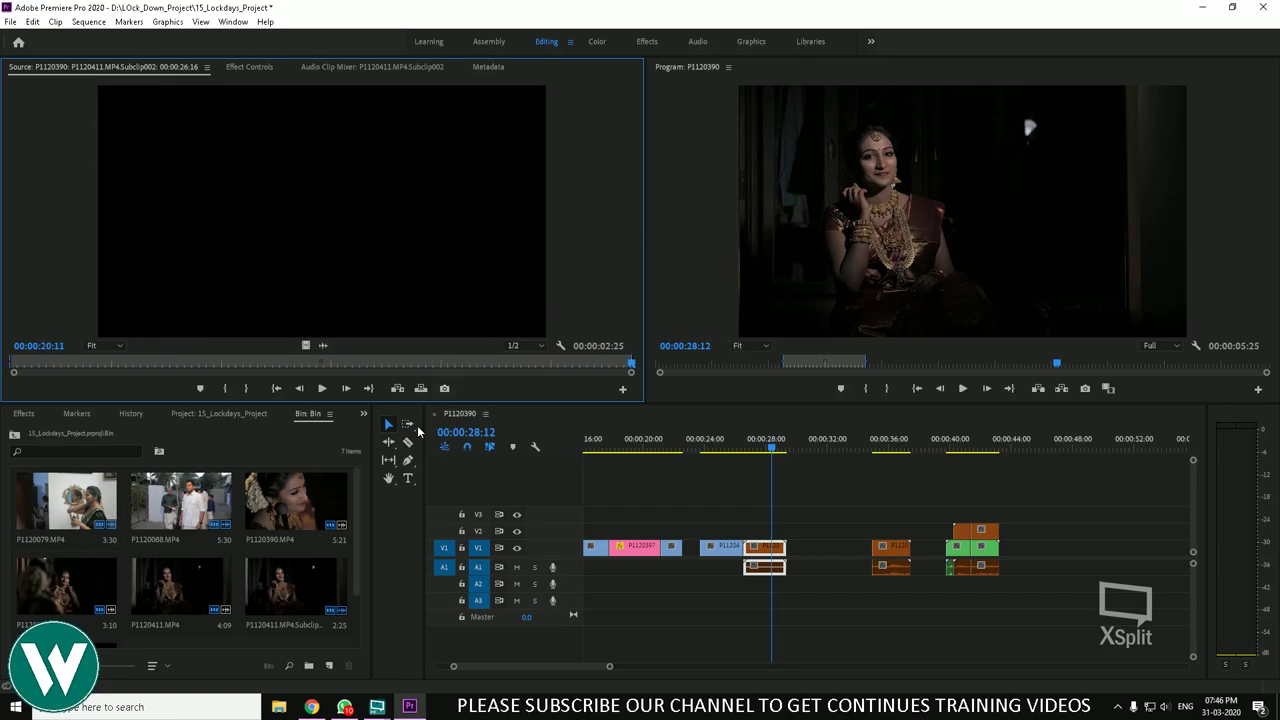
{"action": "scroll", "coordinate": [328, 518], "scroll_direction": "down", "scroll_amount": 1}
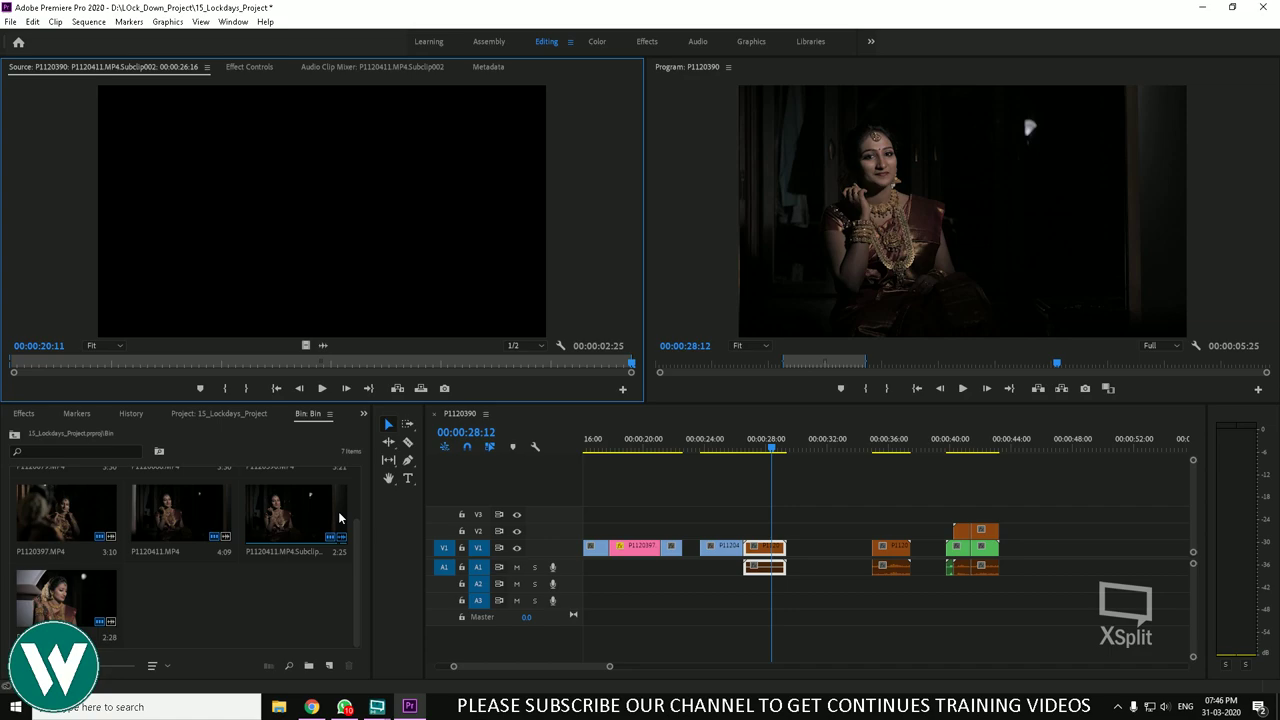
{"action": "left_click", "coordinate": [700, 504]}
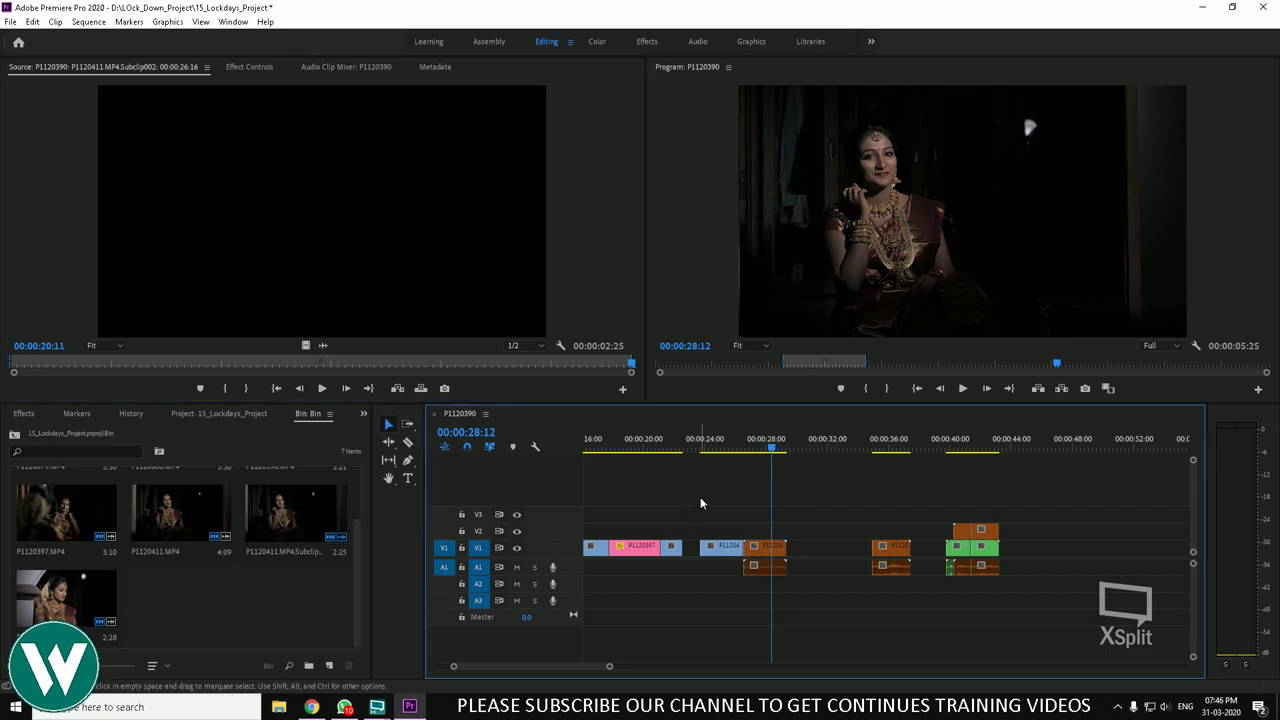
{"action": "mouse_move", "coordinate": [766, 447]}
{"action": "left_mouse_down"}
{"action": "mouse_move", "coordinate": [751, 447]}
{"action": "mouse_move", "coordinate": [764, 447]}
{"action": "left_mouse_up"}
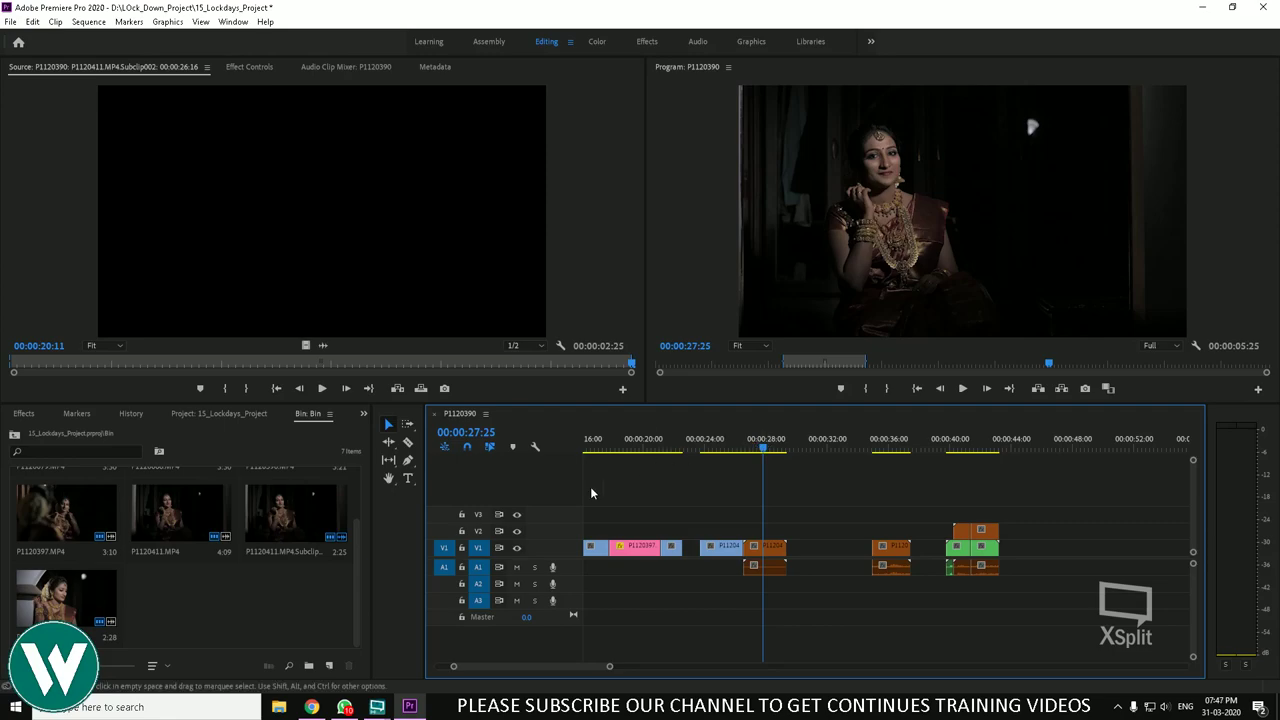
Step: Delete P1120420 from the bin, then undo the deletion
{"action": "left_click", "coordinate": [97, 598]}
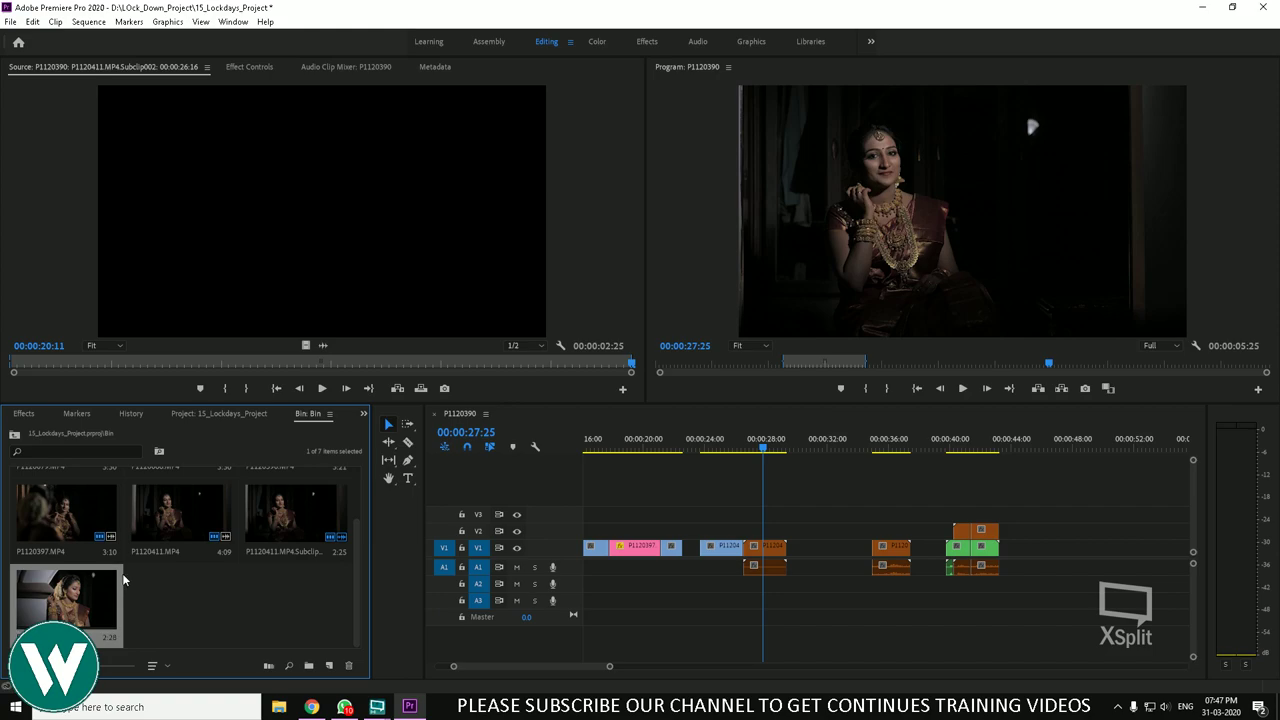
{"action": "key", "text": "Delete"}
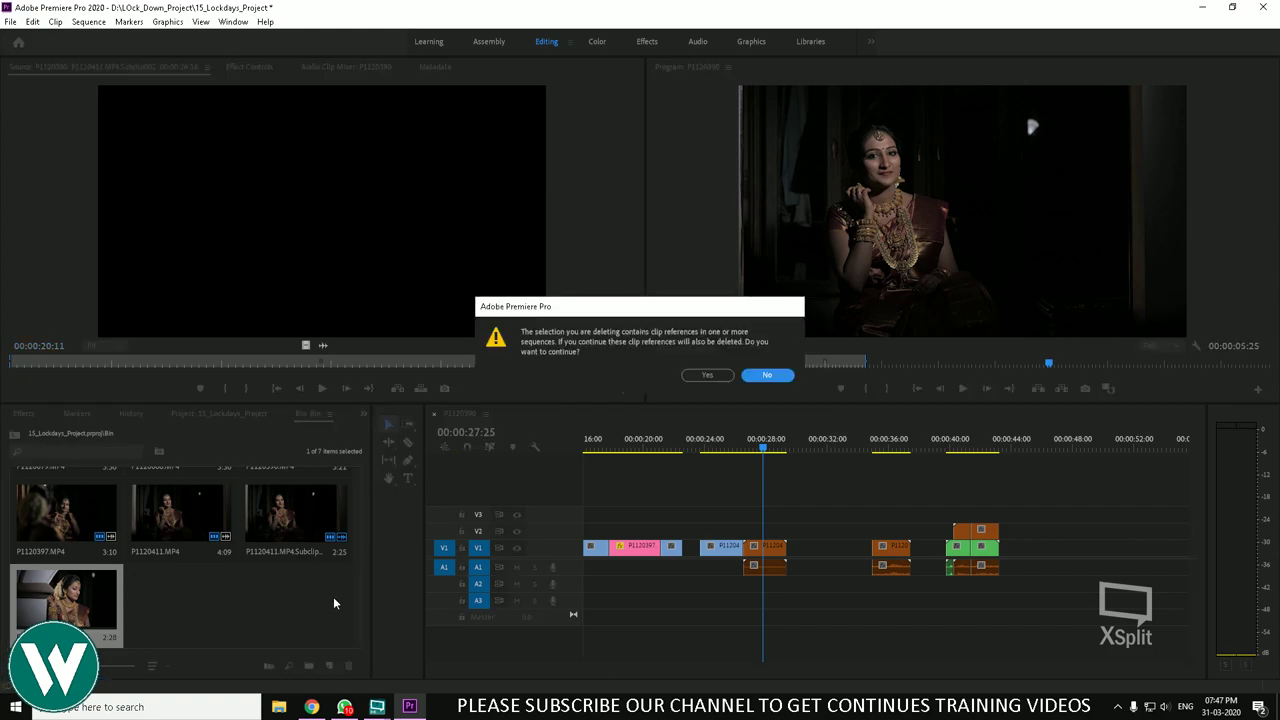
{"action": "left_click", "coordinate": [703, 376]}
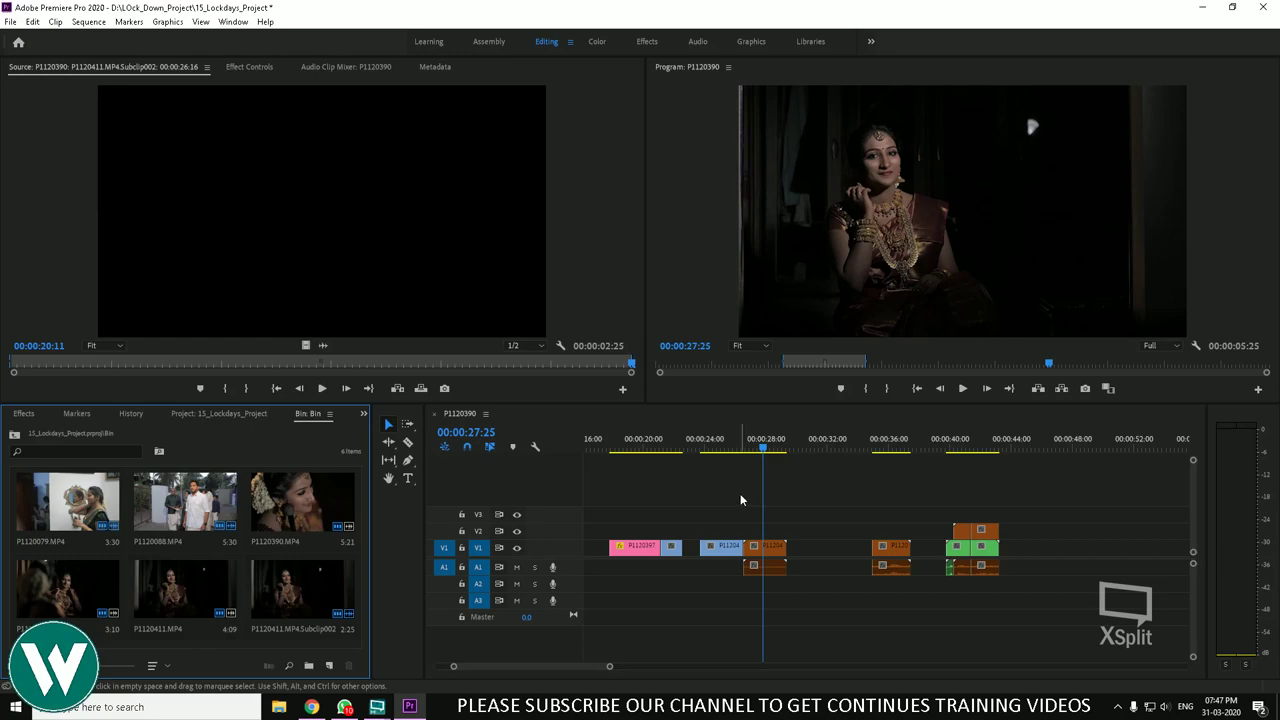
{"action": "key", "text": "ctrl+z"}
Step: Delete P1120411.MP4 from the bin along with its sequence references
{"action": "left_click", "coordinate": [262, 577]}
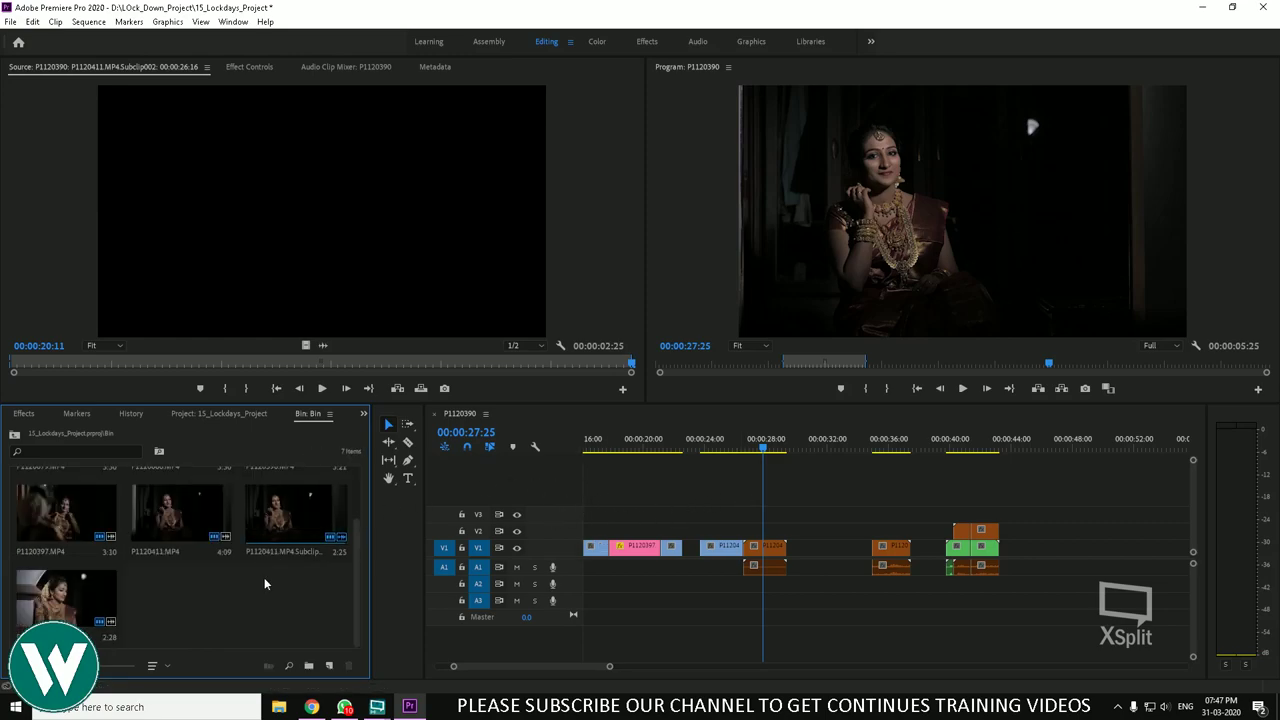
{"action": "left_click", "coordinate": [281, 552]}
{"action": "left_click", "coordinate": [206, 528]}
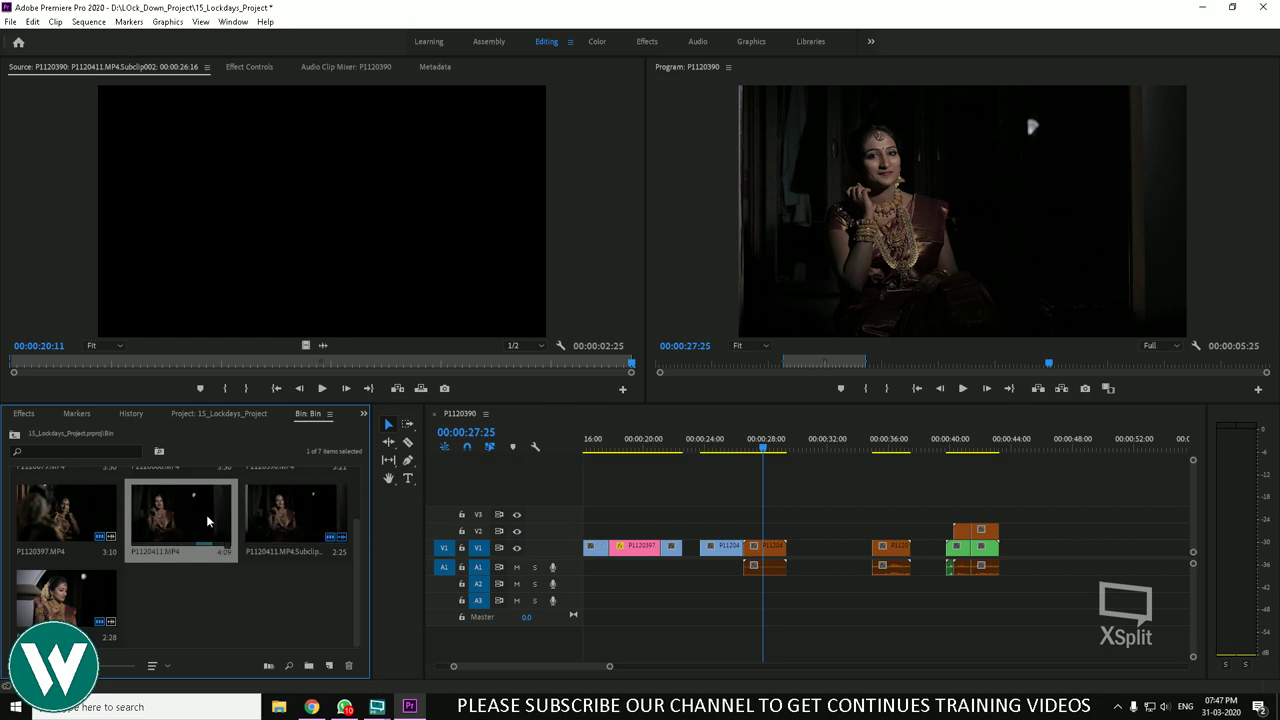
{"action": "key", "text": "Delete"}
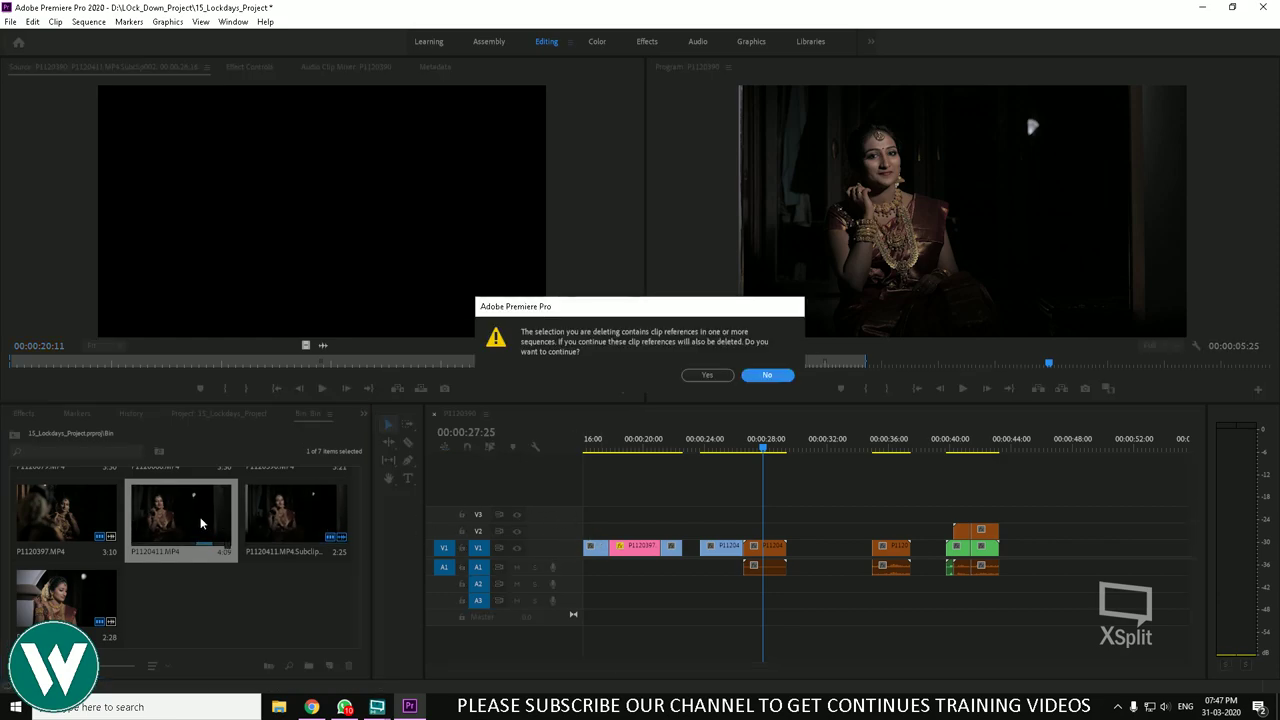
{"action": "left_click", "coordinate": [707, 374]}
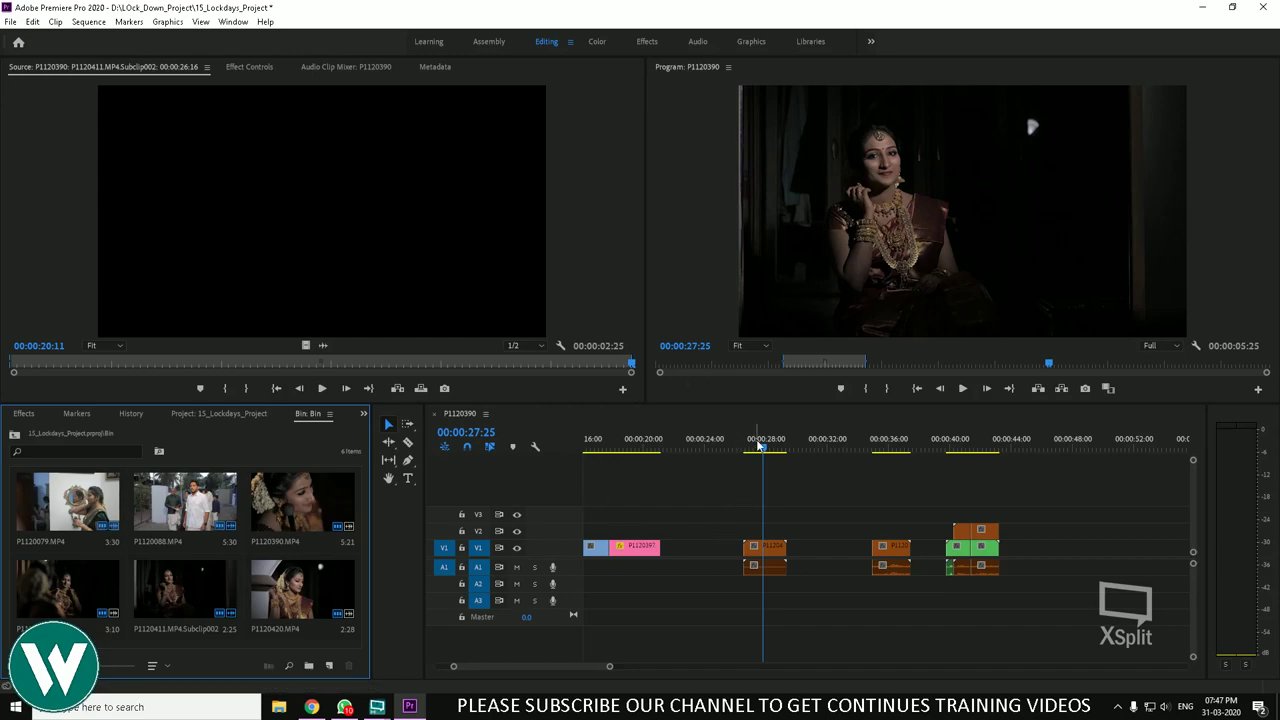
{"action": "mouse_move", "coordinate": [763, 447]}
{"action": "left_mouse_down"}
{"action": "mouse_move", "coordinate": [591, 446]}
{"action": "mouse_move", "coordinate": [775, 447]}
{"action": "left_mouse_up"}
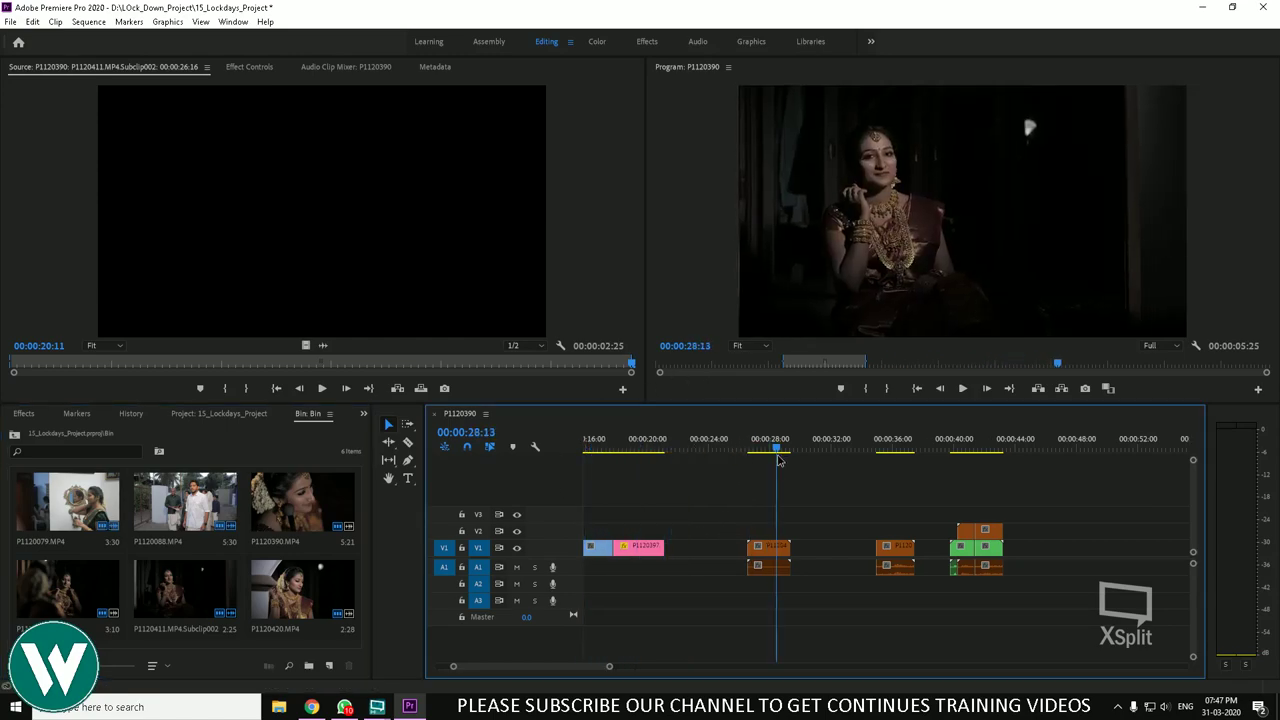
Step: Scrub around 00:00:27:28 and select the Subclip002 clip at 00:00:28 on V1/A1
{"action": "left_click_drag", "start_coordinate": [757, 456], "coordinate": [771, 456]}
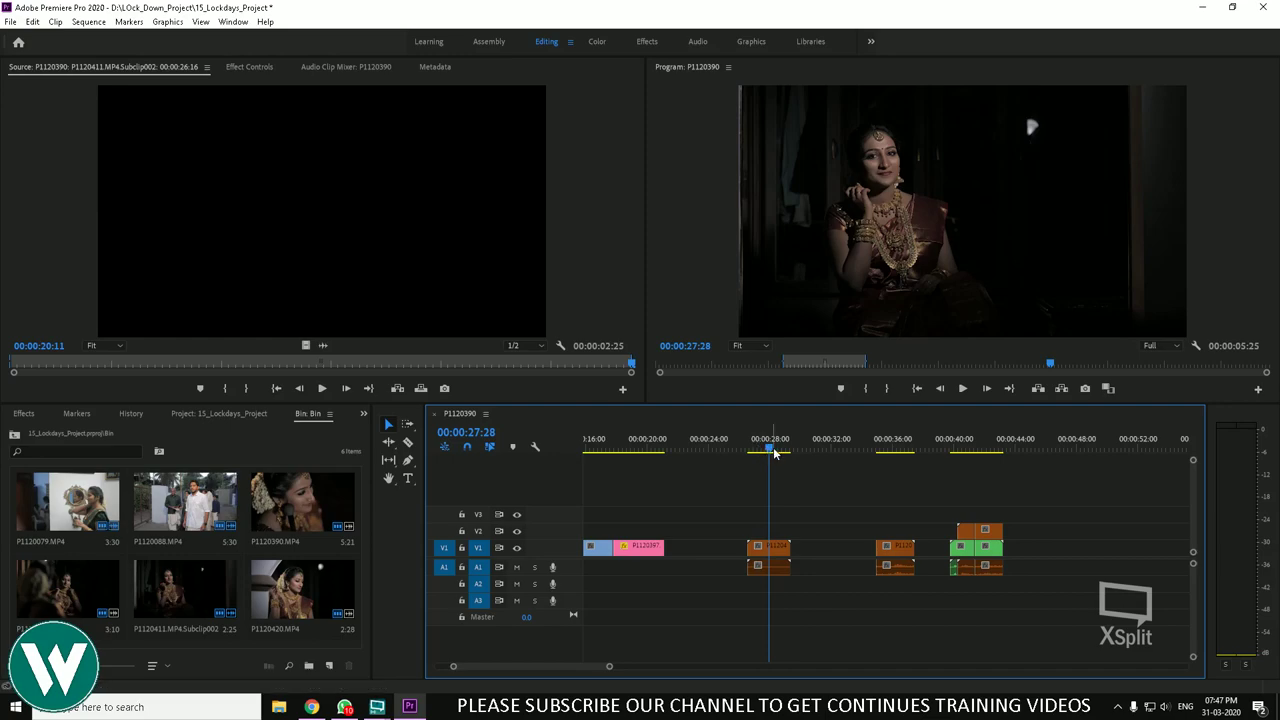
{"action": "left_click_drag", "start_coordinate": [771, 447], "coordinate": [776, 490]}
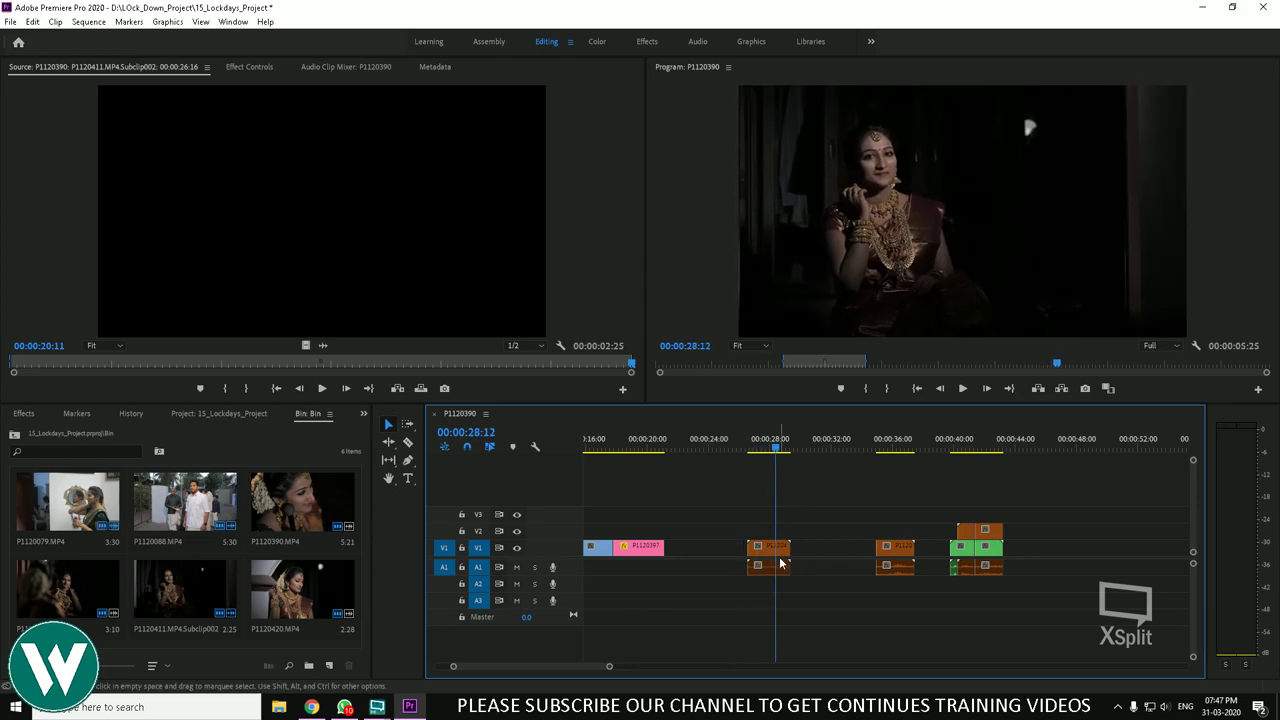
{"action": "left_click", "coordinate": [774, 550]}
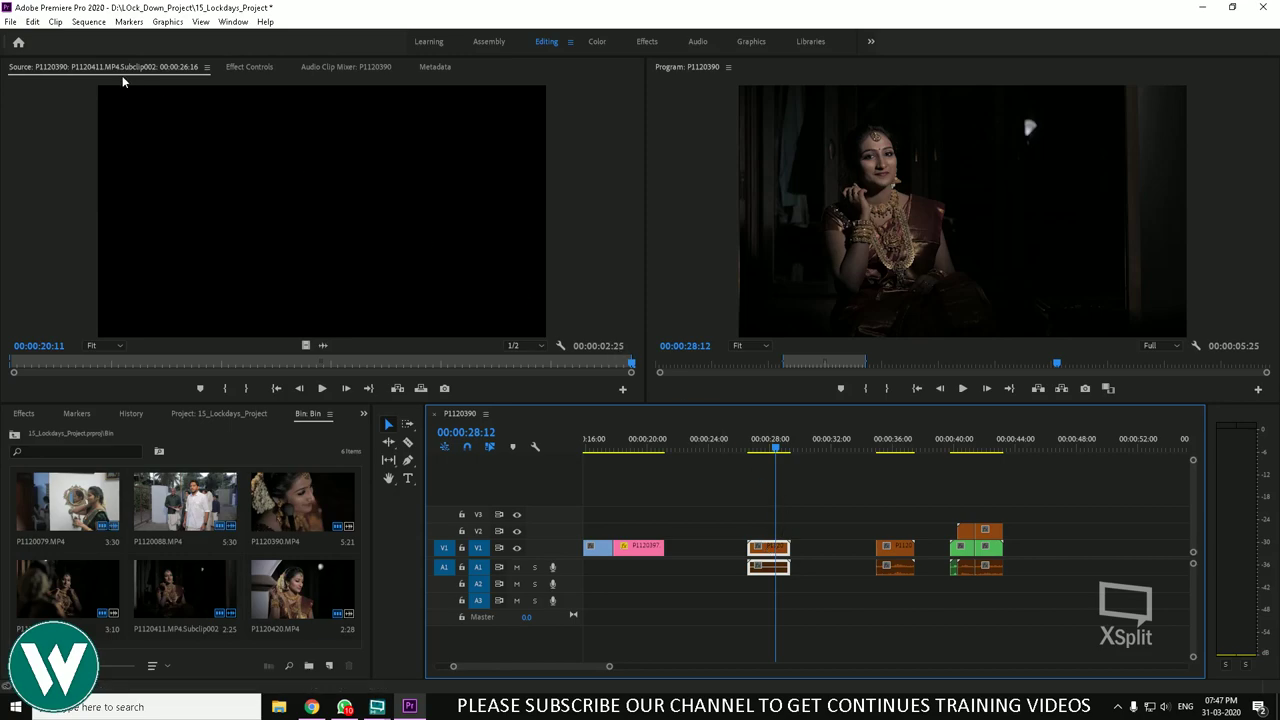
Step: Check the Clip menu without choosing anything and reselect the clip at 00:00:28
{"action": "left_click", "coordinate": [55, 21]}
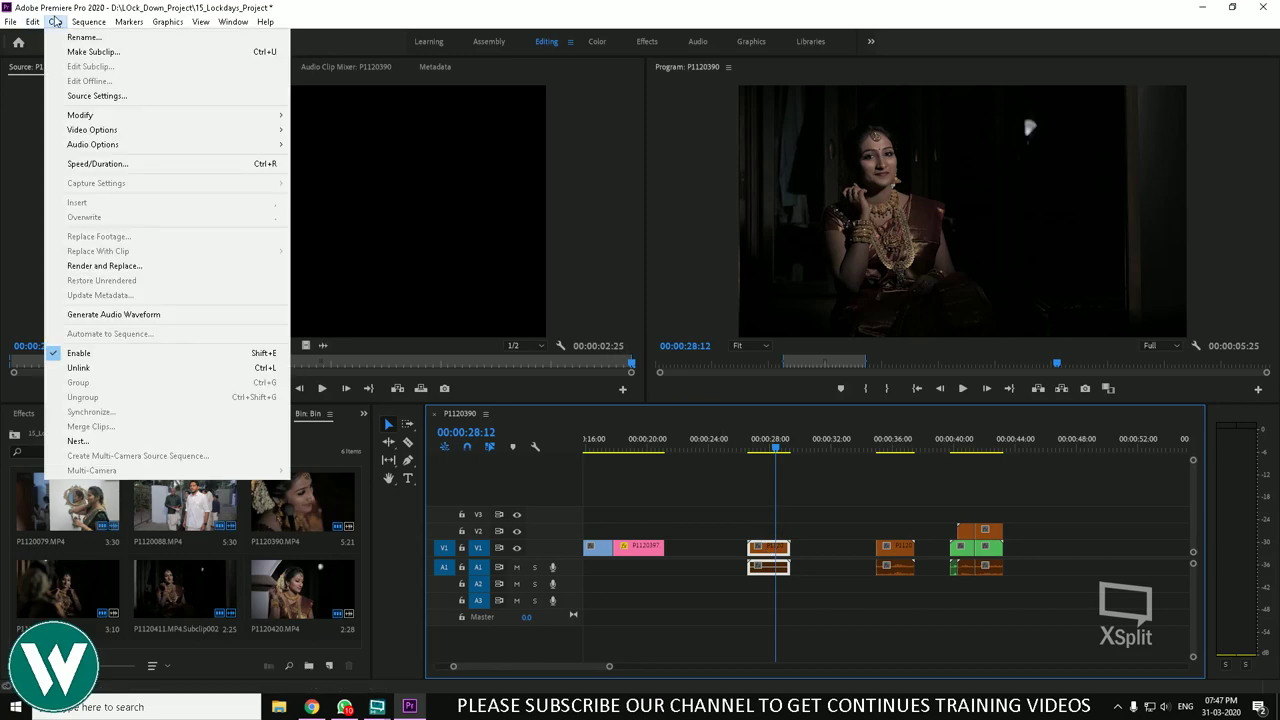
{"action": "left_click", "coordinate": [64, 28]}
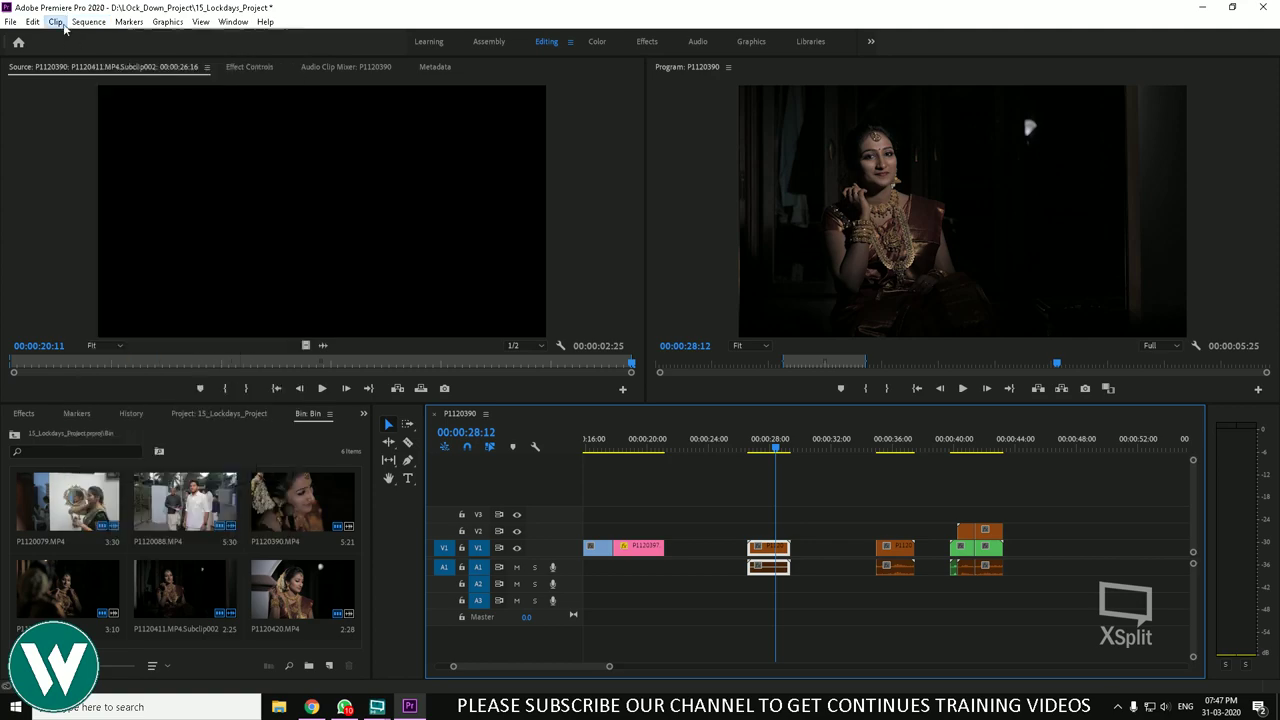
{"action": "left_click", "coordinate": [56, 21]}
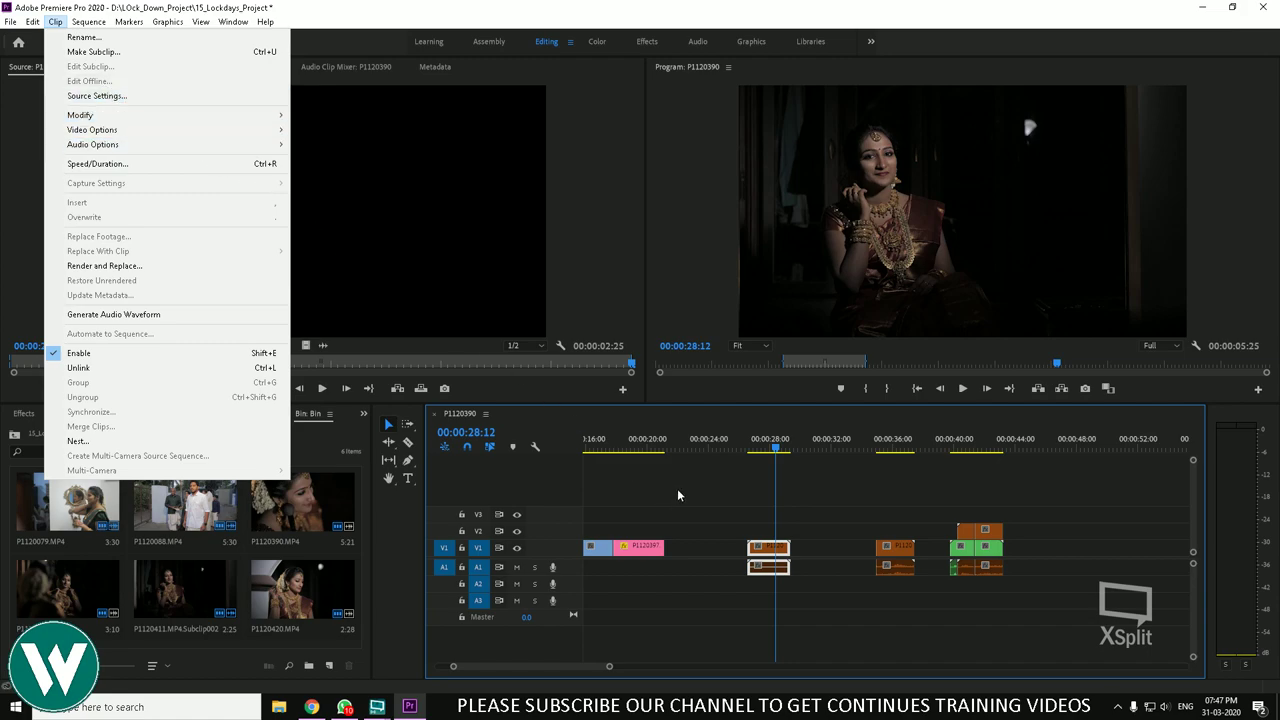
{"action": "left_click", "coordinate": [229, 97]}
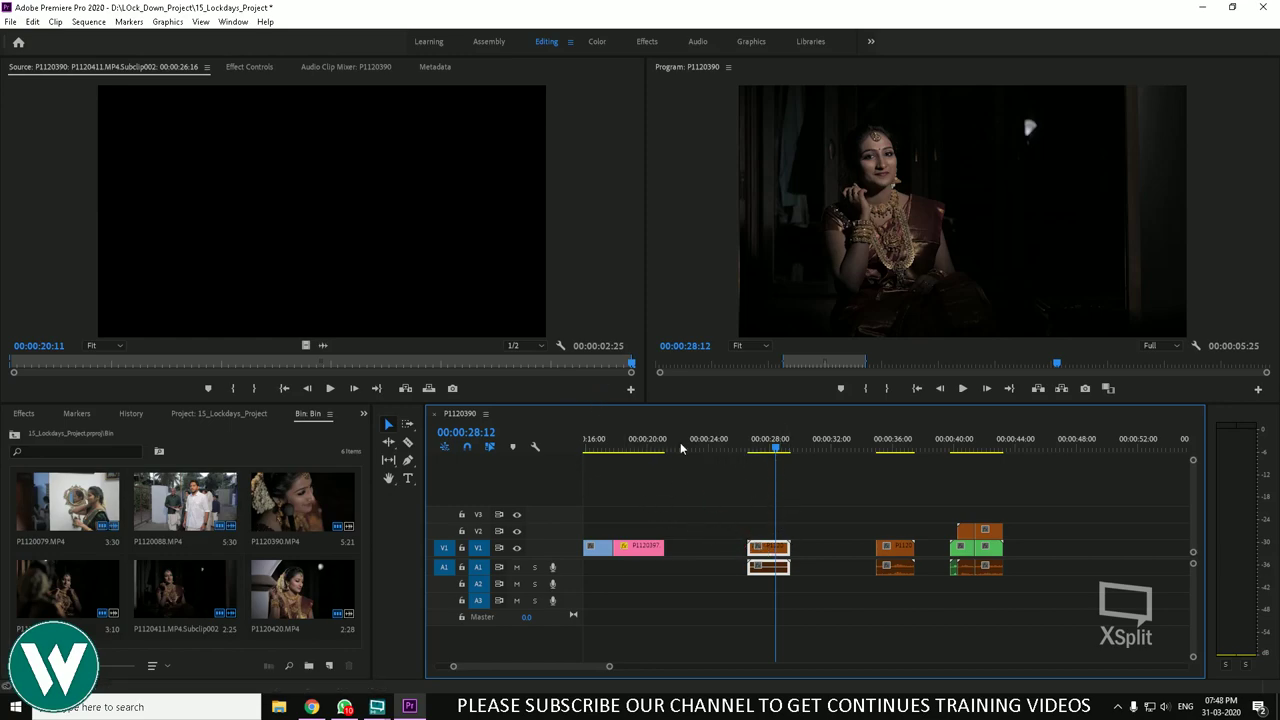
{"action": "left_click", "coordinate": [771, 553]}
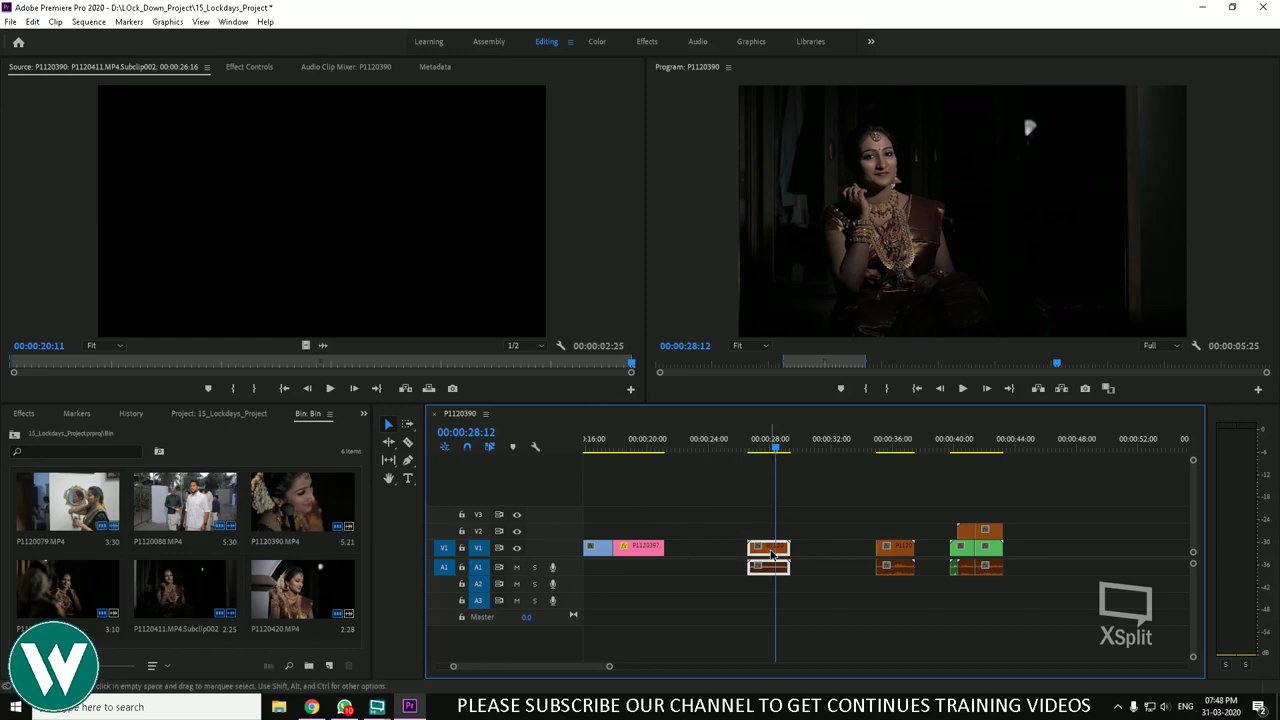
Step: Select P1120411.MP4.Subclip002 in the bin and open the menu bar commands
{"action": "left_click", "coordinate": [55, 21]}
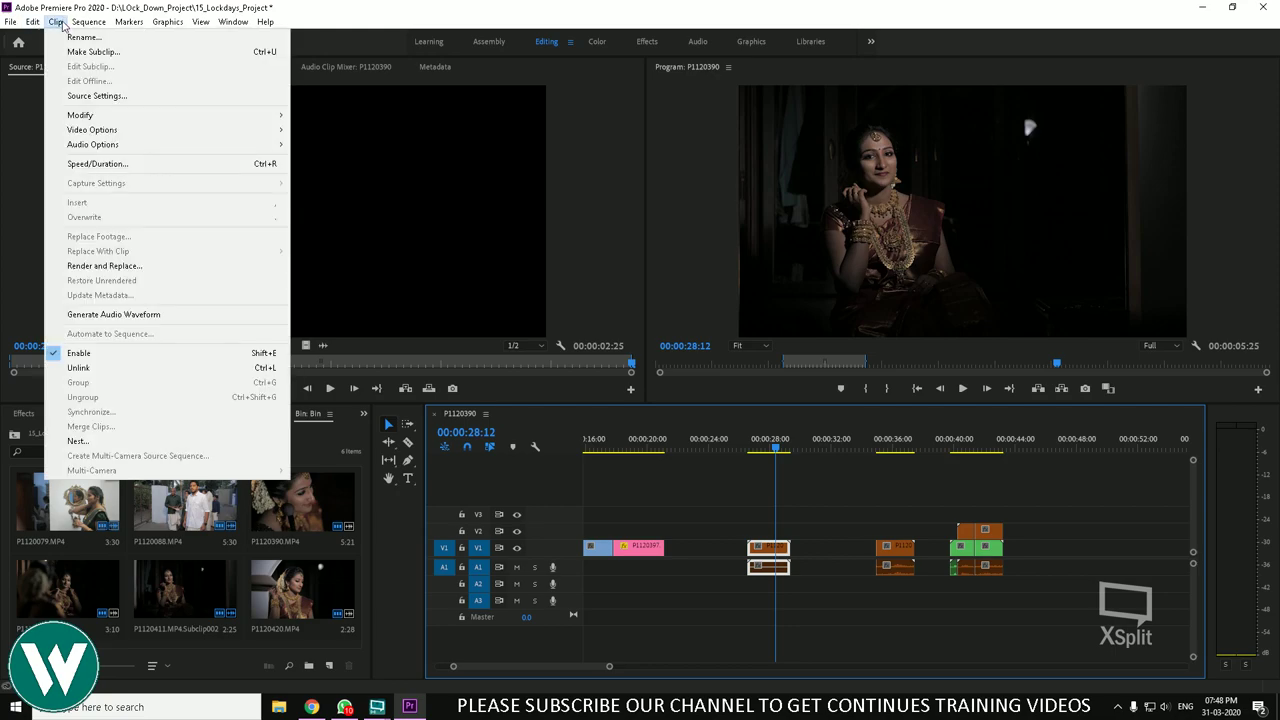
{"action": "left_click", "coordinate": [86, 96]}
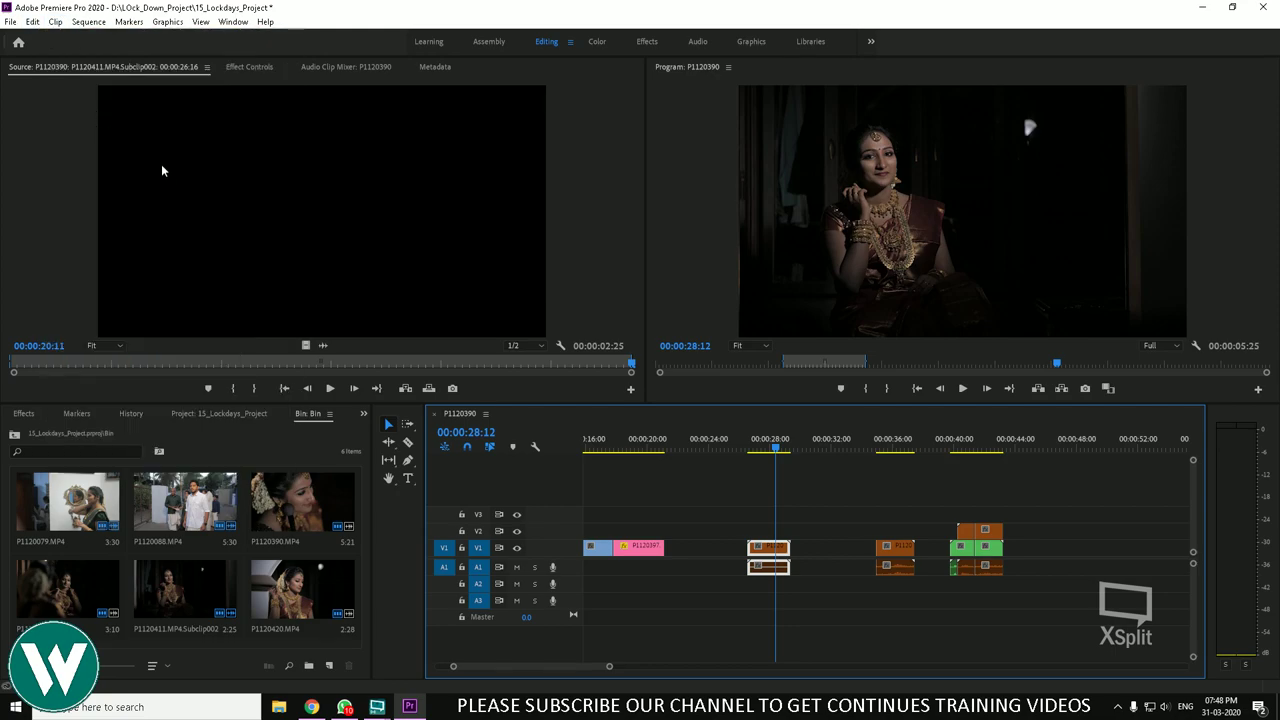
{"action": "left_click", "coordinate": [185, 590]}
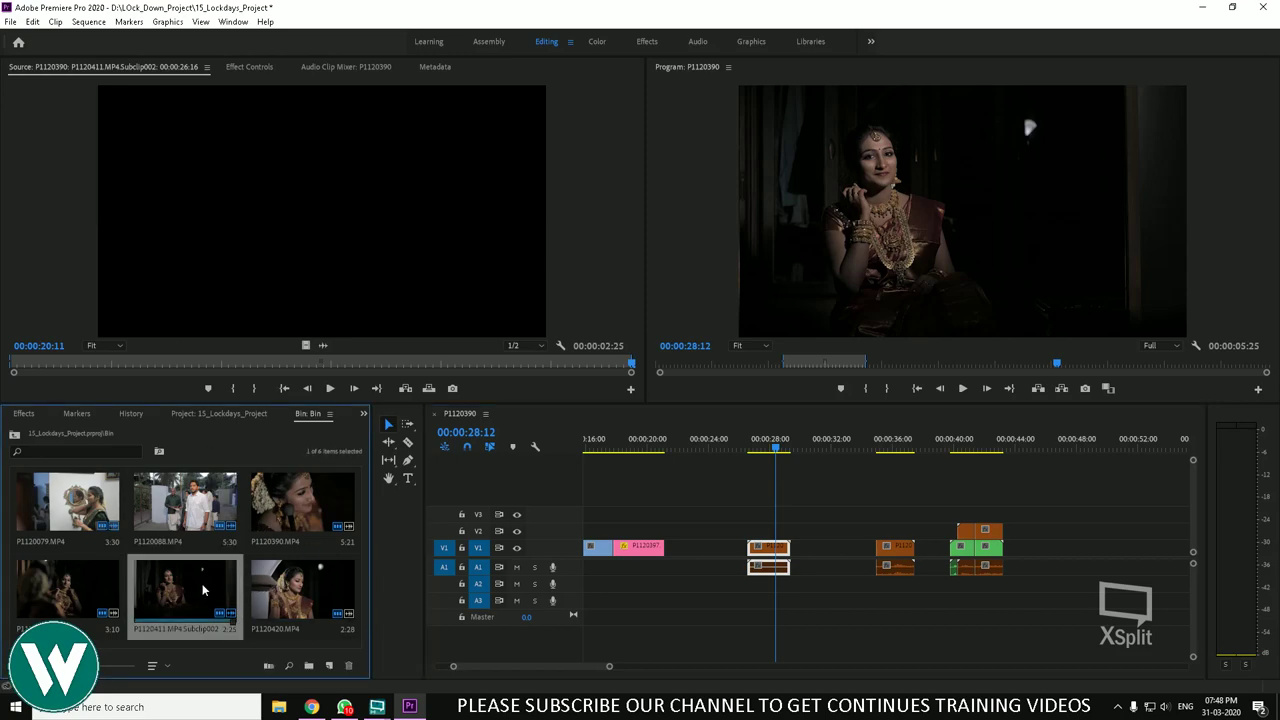
{"action": "left_click", "coordinate": [33, 21]}
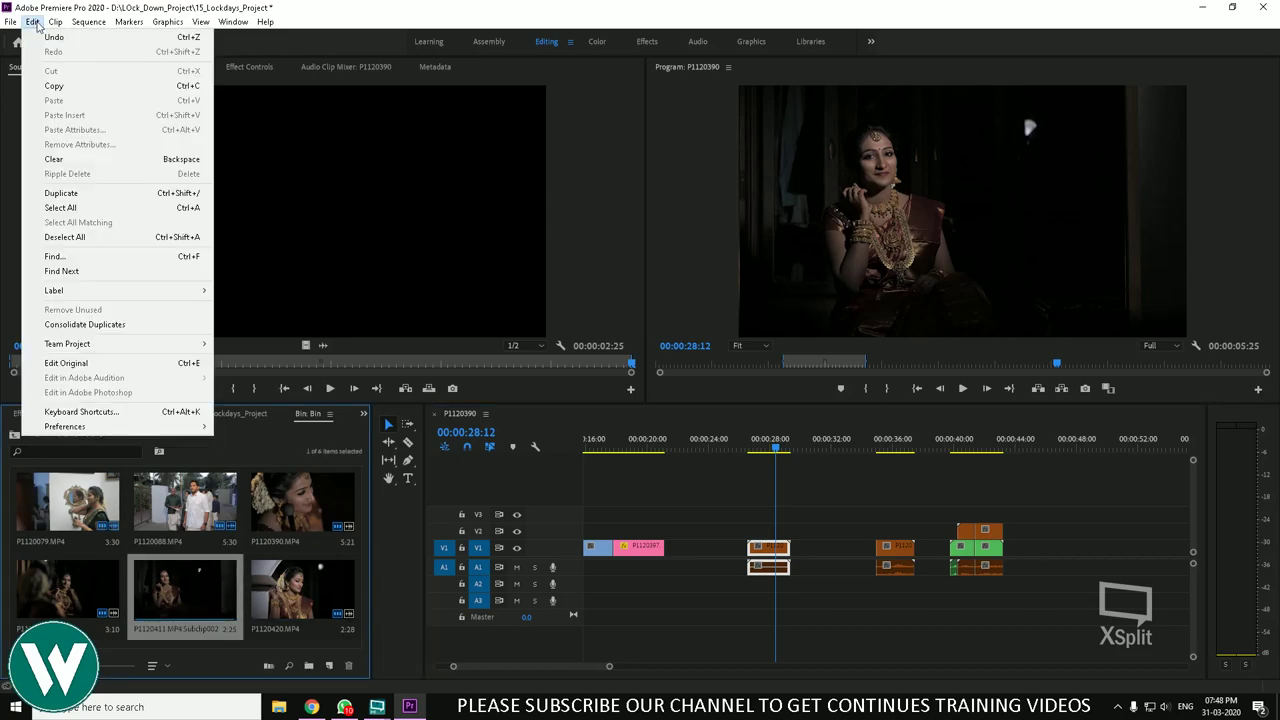
Step: Extend the subclip end to 00:00:24:04 and lengthen its sequence clip to the media limit
{"action": "mouse_move", "coordinate": [55, 24]}
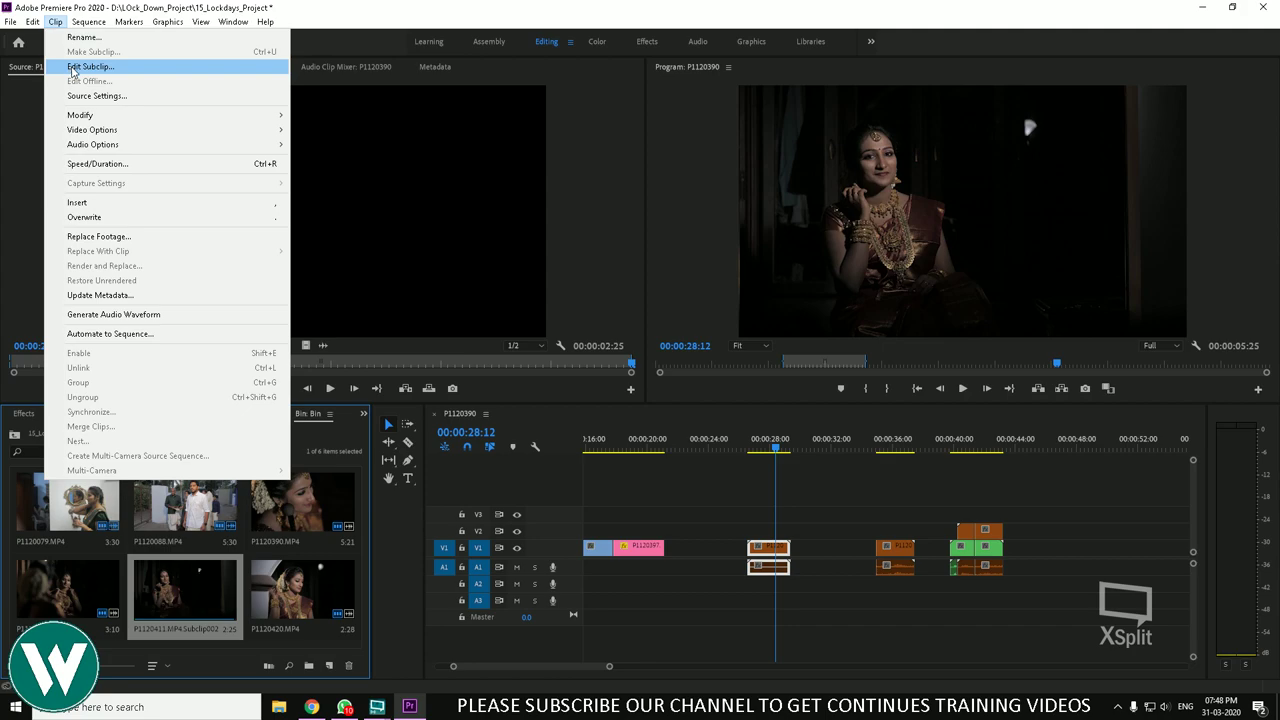
{"action": "left_click", "coordinate": [74, 66]}
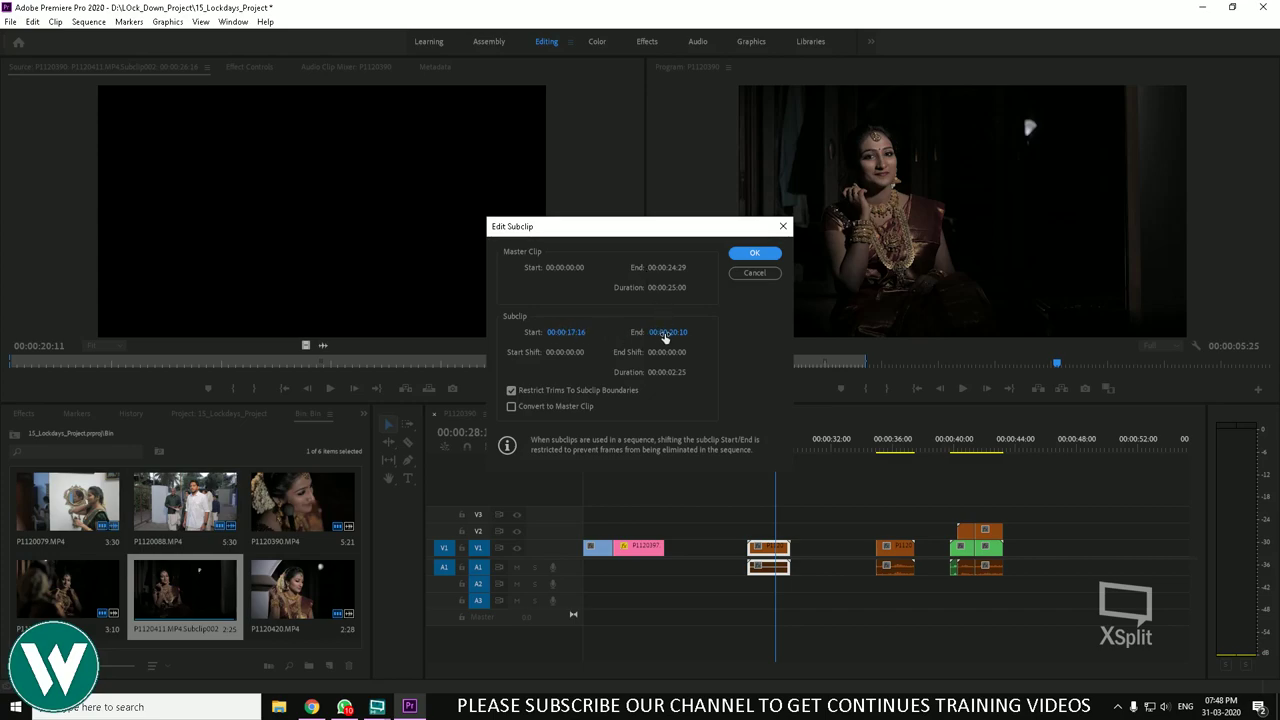
{"action": "left_click_drag", "start_coordinate": [668, 332], "coordinate": [746, 338]}
{"action": "left_click", "coordinate": [758, 253]}
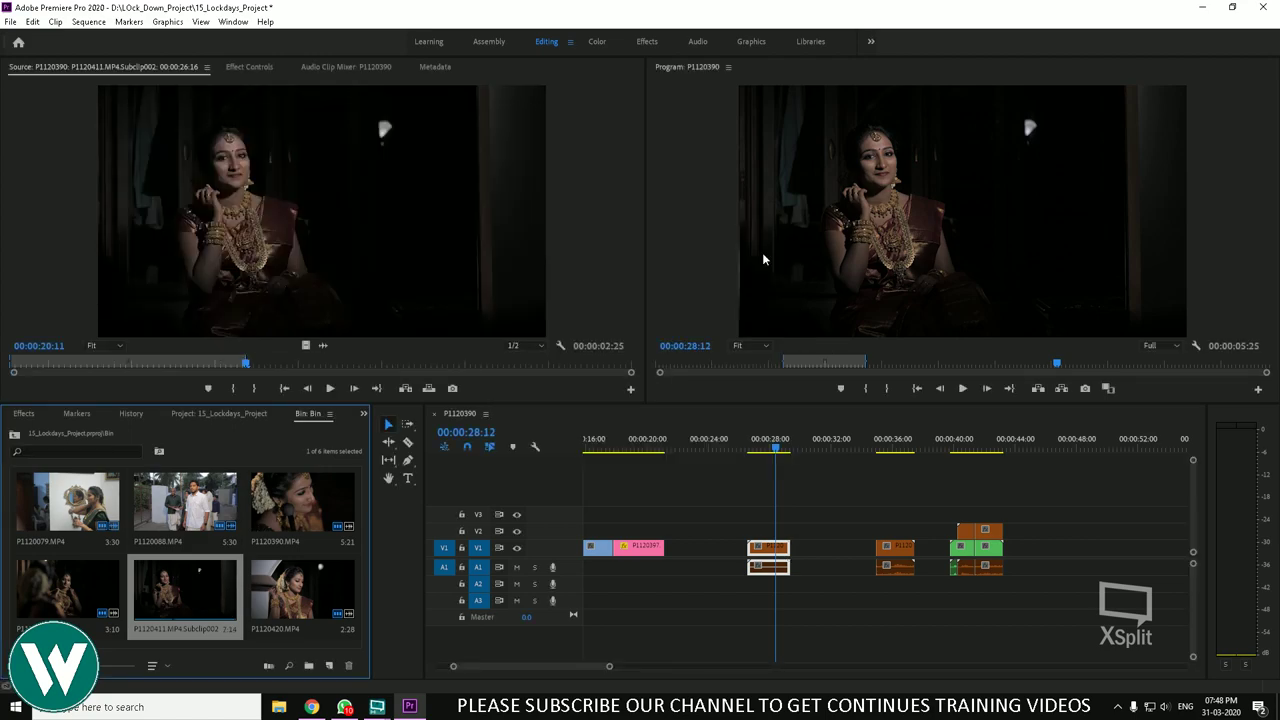
{"action": "left_click_drag", "start_coordinate": [786, 547], "coordinate": [870, 547]}
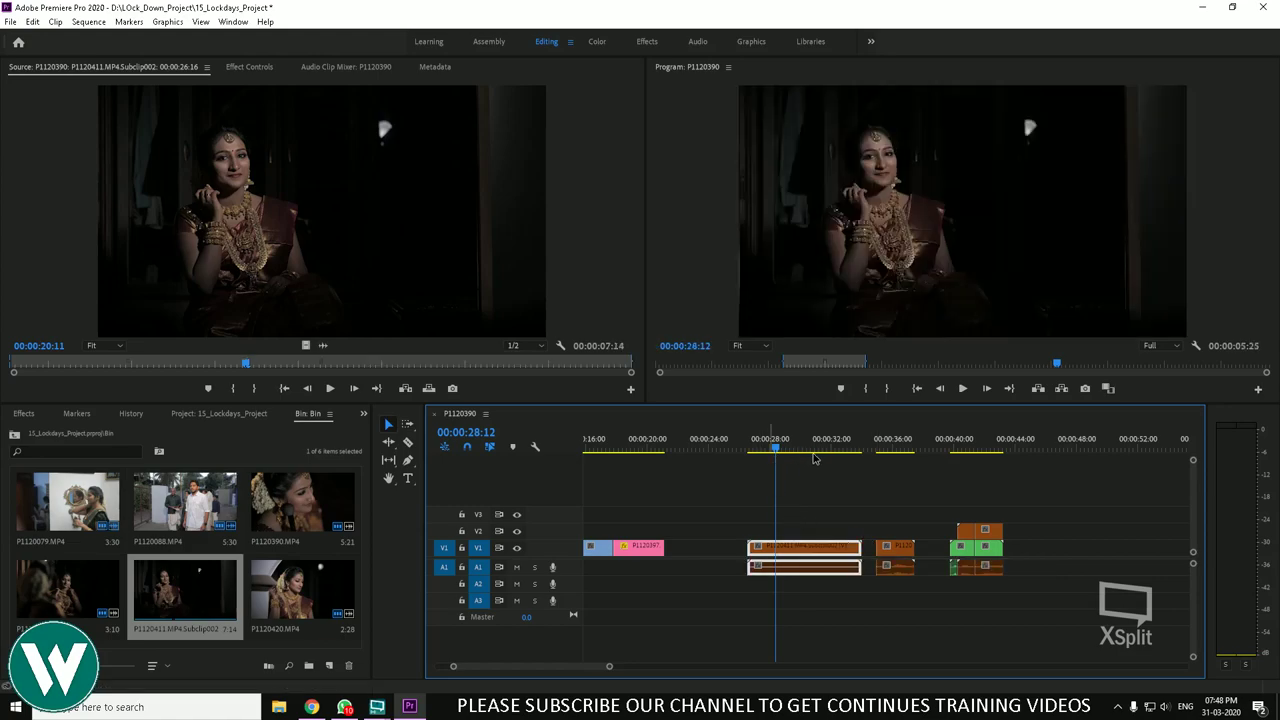
Step: Move the playhead to 00:00:29:26, reselect the subclip in the bin, and open the Clip menu
{"action": "left_click", "coordinate": [800, 453]}
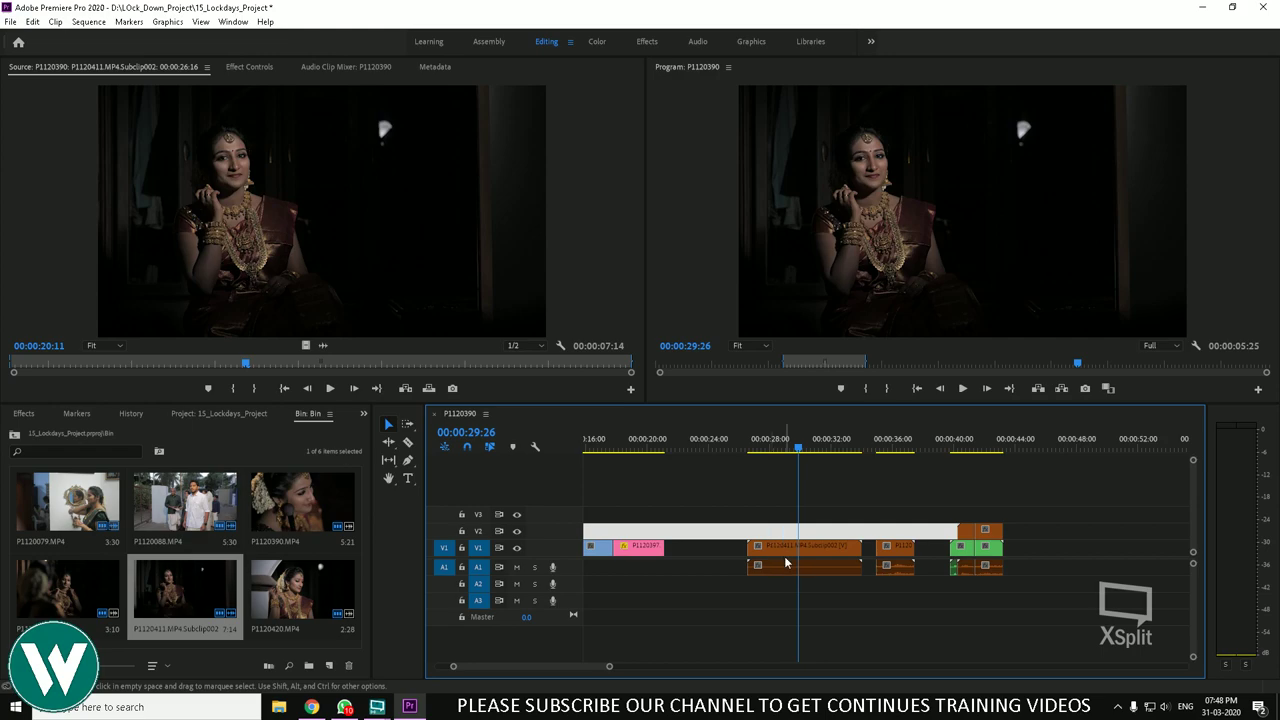
{"action": "left_click", "coordinate": [185, 592]}
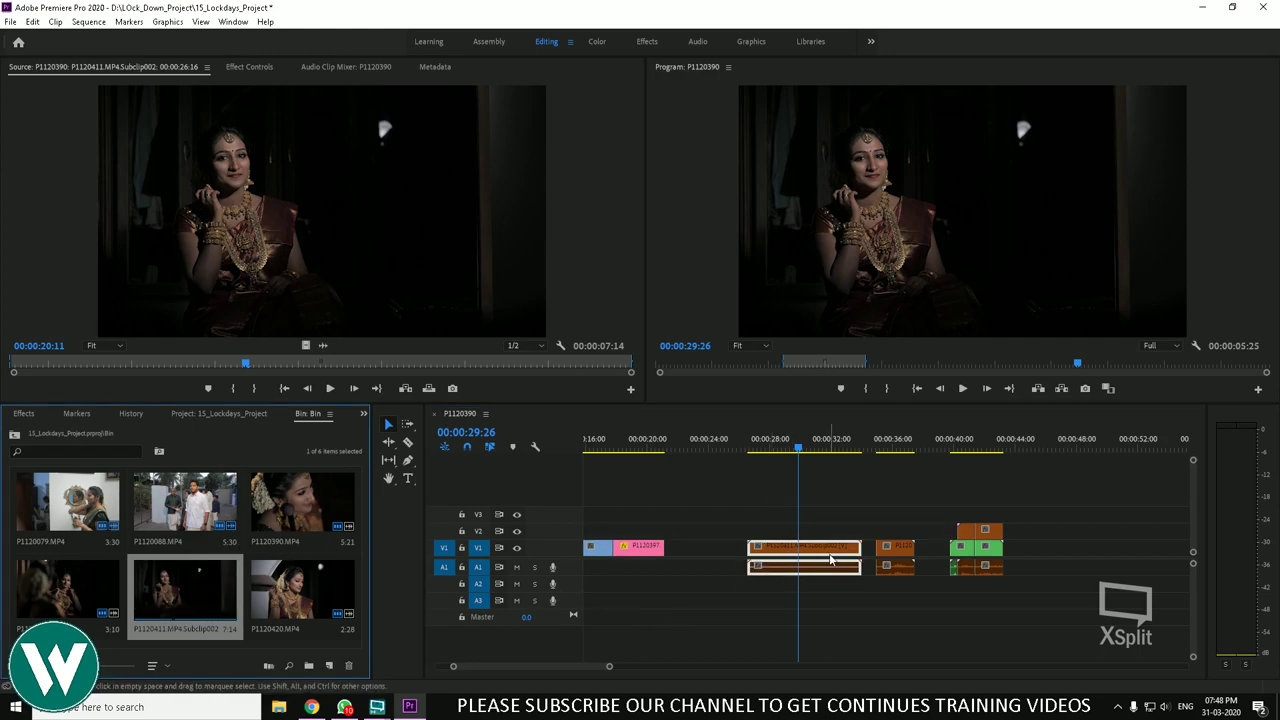
{"action": "left_click", "coordinate": [711, 606]}
{"action": "left_click", "coordinate": [218, 578]}
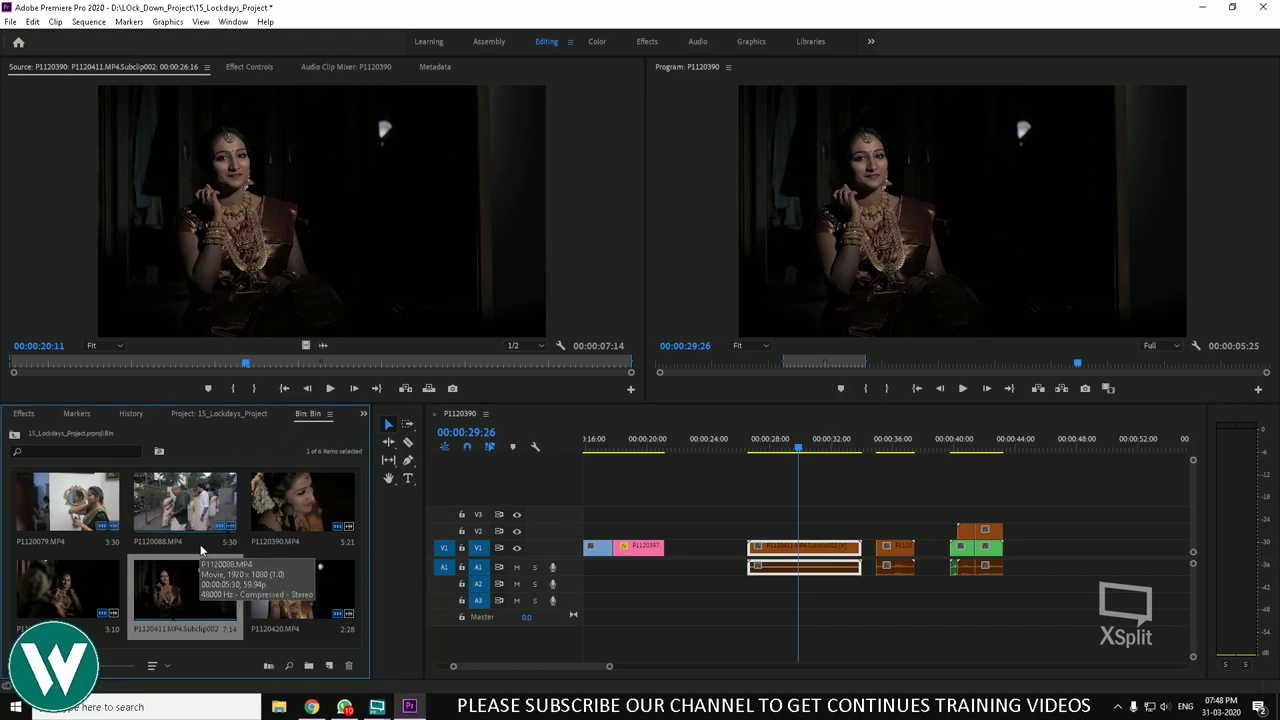
{"action": "left_click", "coordinate": [55, 21]}
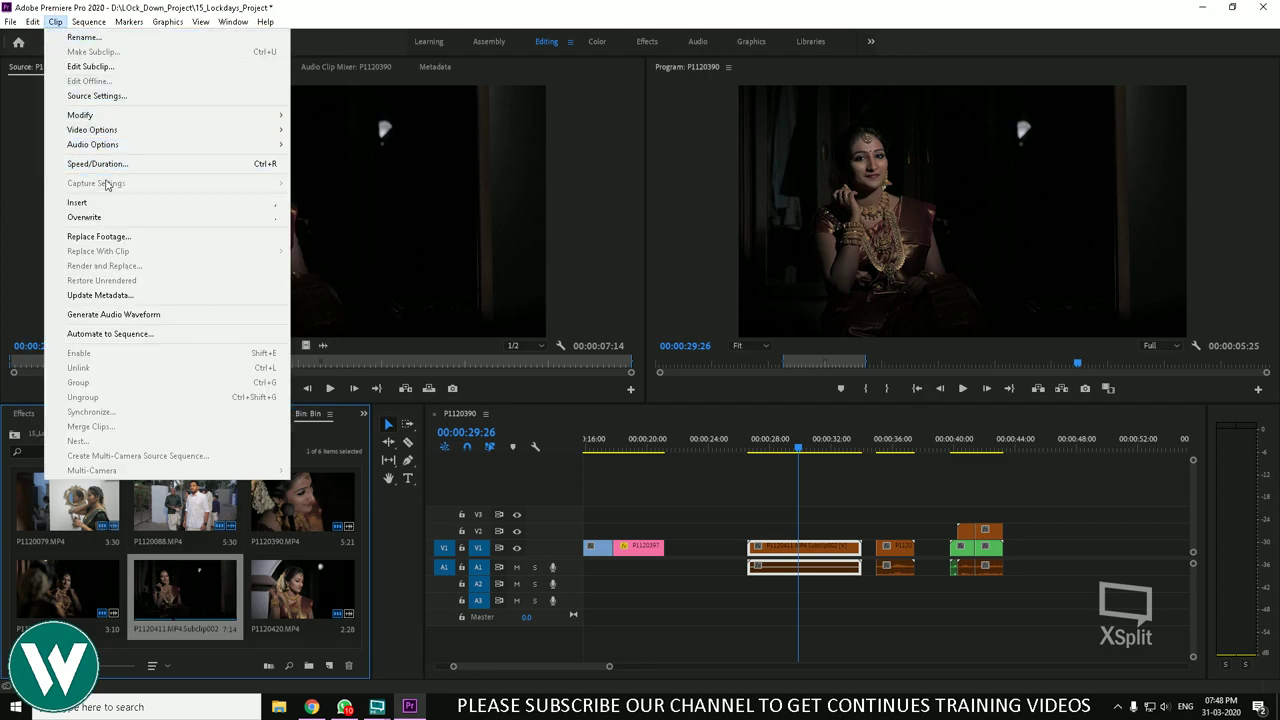
{"action": "left_click", "coordinate": [141, 97]}
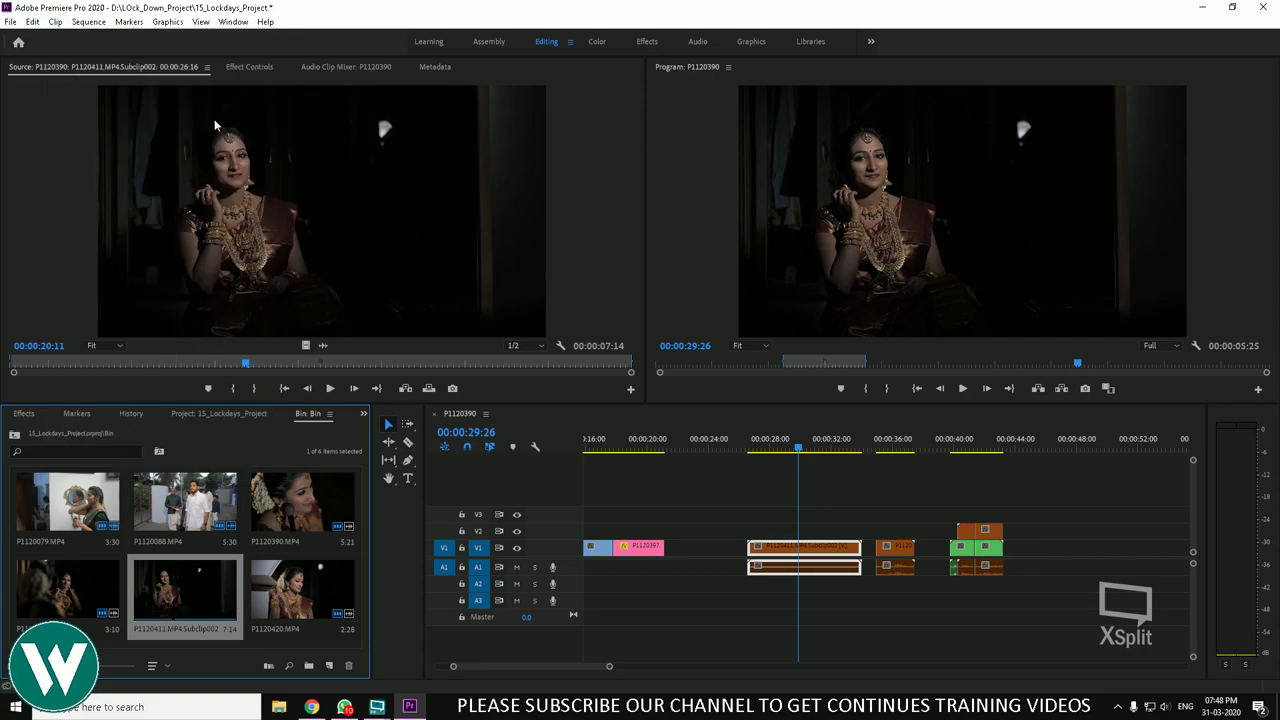
{"action": "left_click", "coordinate": [748, 516]}
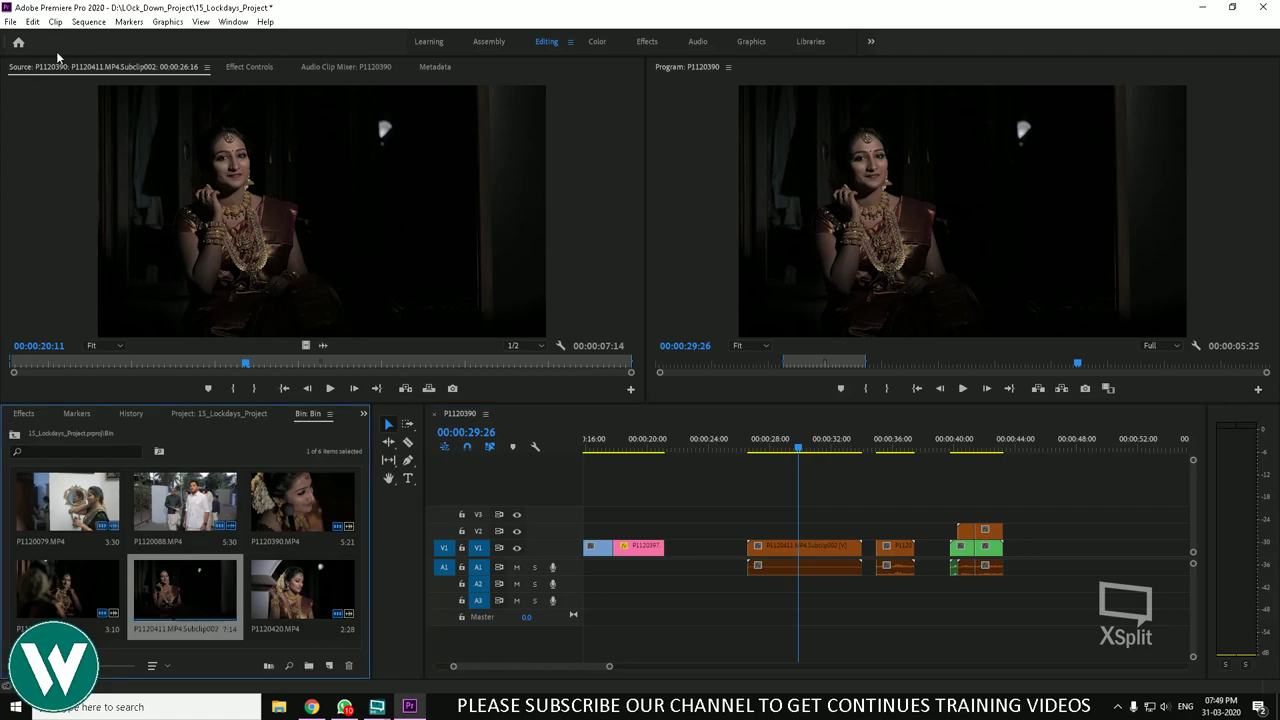
{"action": "left_click", "coordinate": [86, 21]}
{"action": "mouse_move", "coordinate": [55, 23]}
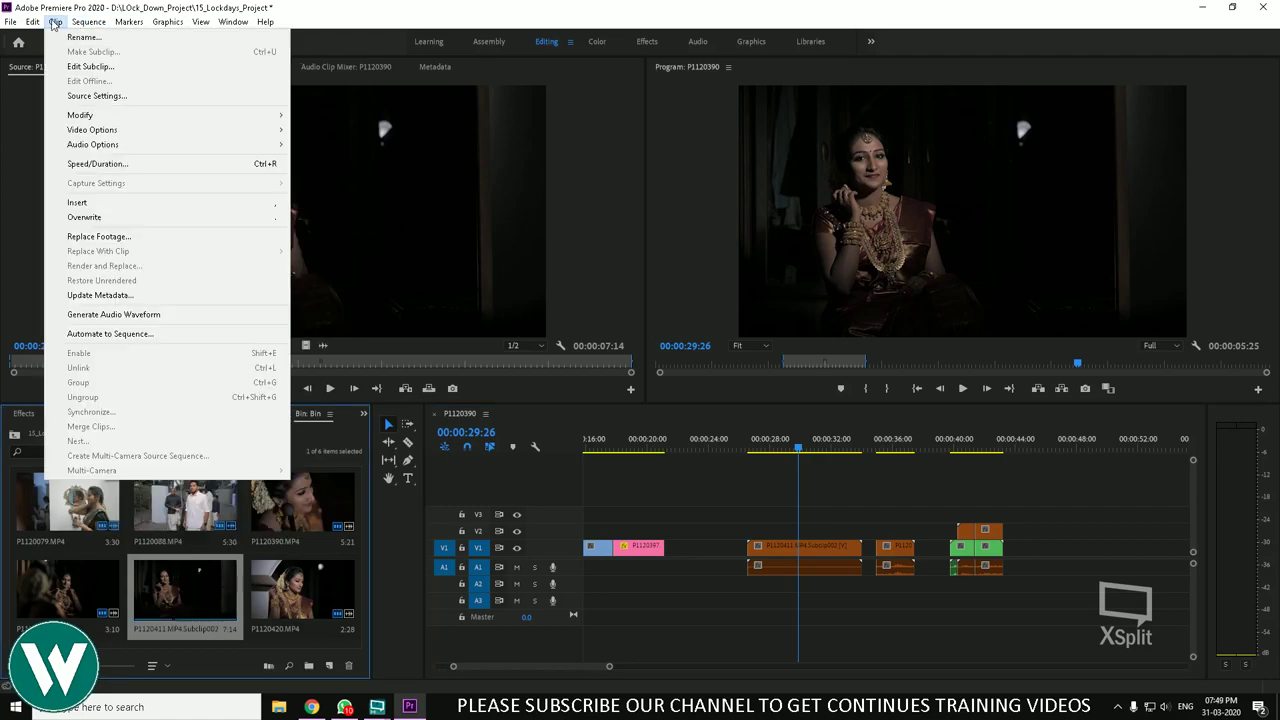
{"action": "left_click", "coordinate": [88, 98]}
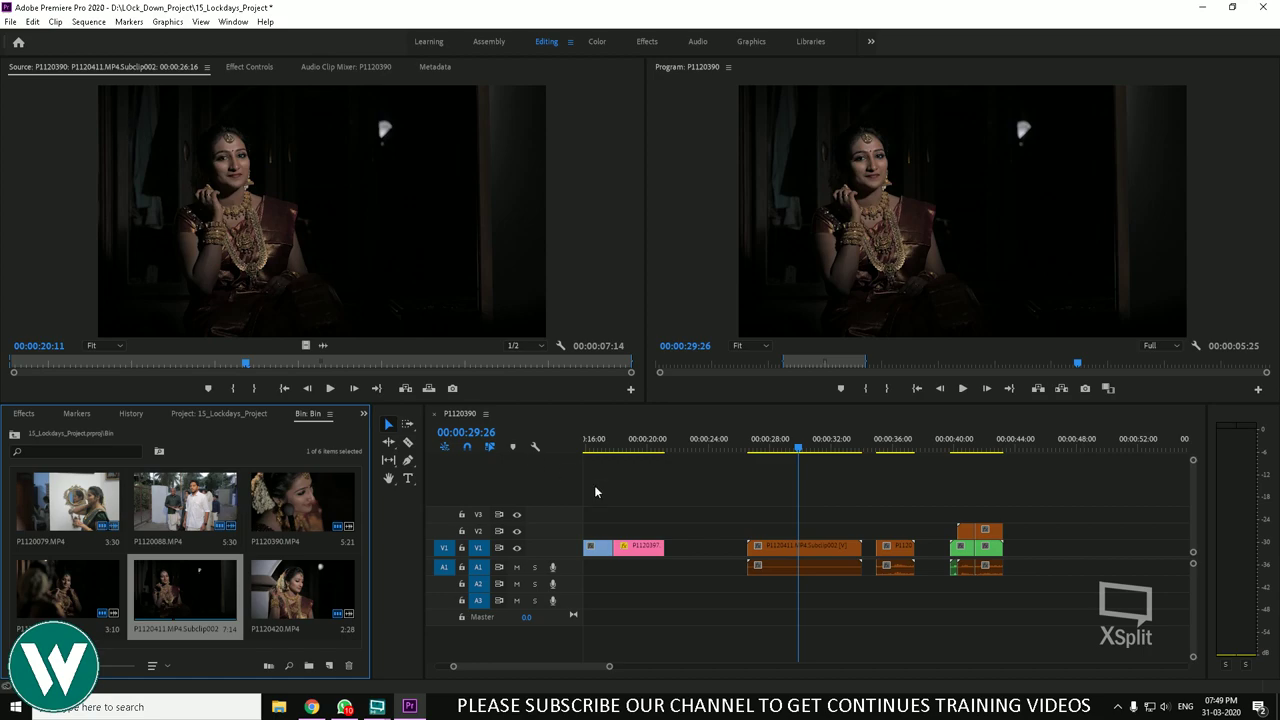
{"action": "left_click", "coordinate": [792, 548]}
{"action": "left_click", "coordinate": [55, 21]}
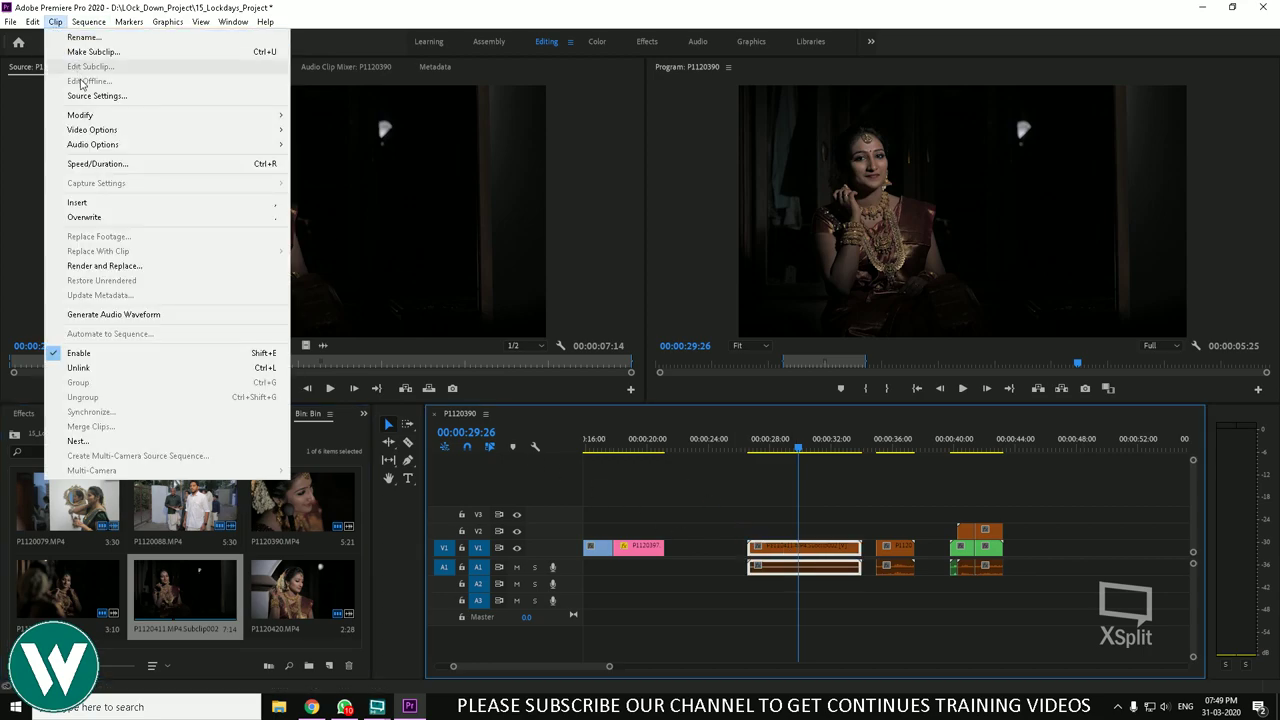
{"action": "left_click", "coordinate": [84, 96]}
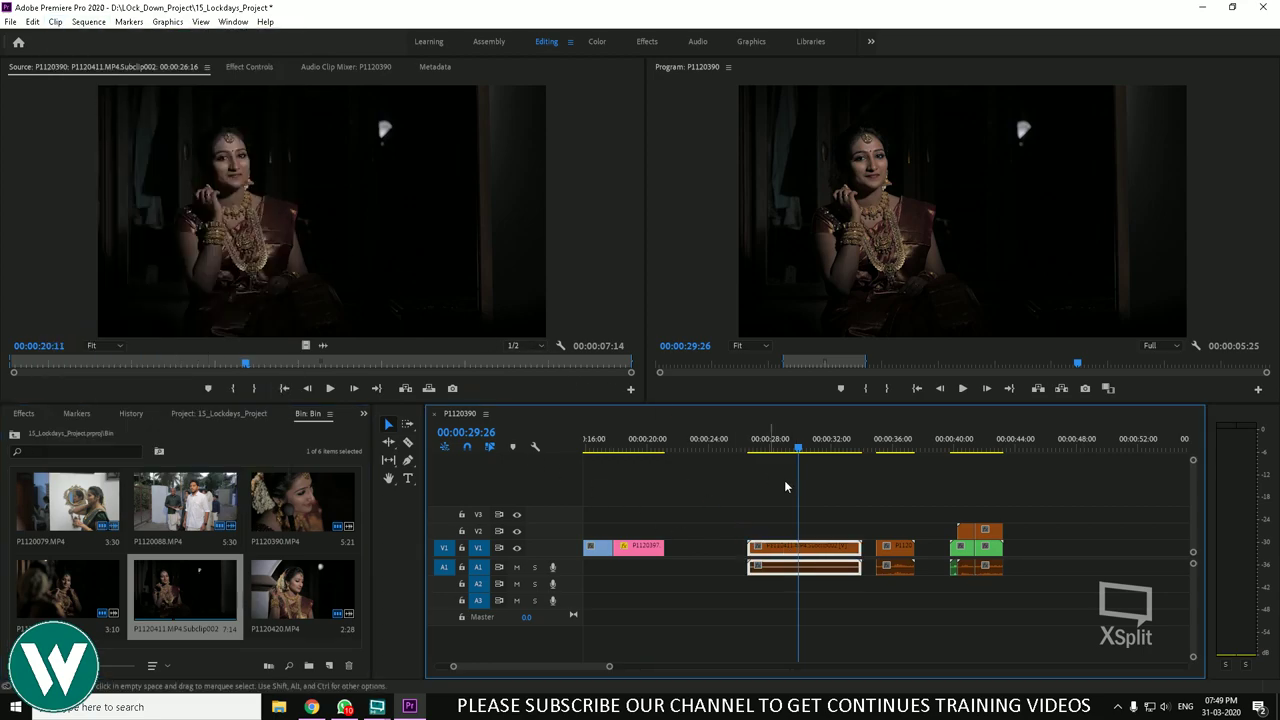
{"action": "mouse_move", "coordinate": [784, 446]}
{"action": "left_mouse_down"}
{"action": "mouse_move", "coordinate": [694, 446]}
{"action": "mouse_move", "coordinate": [793, 446]}
{"action": "left_mouse_up"}
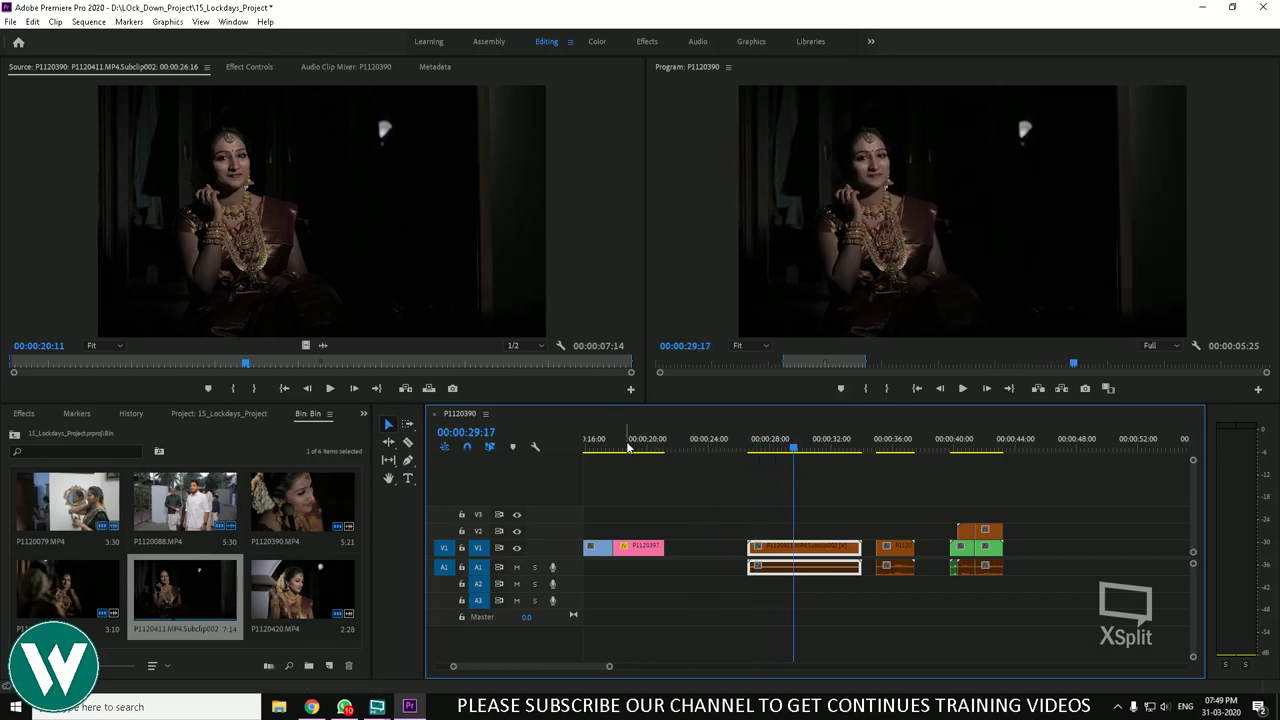
{"action": "left_click", "coordinate": [55, 22]}
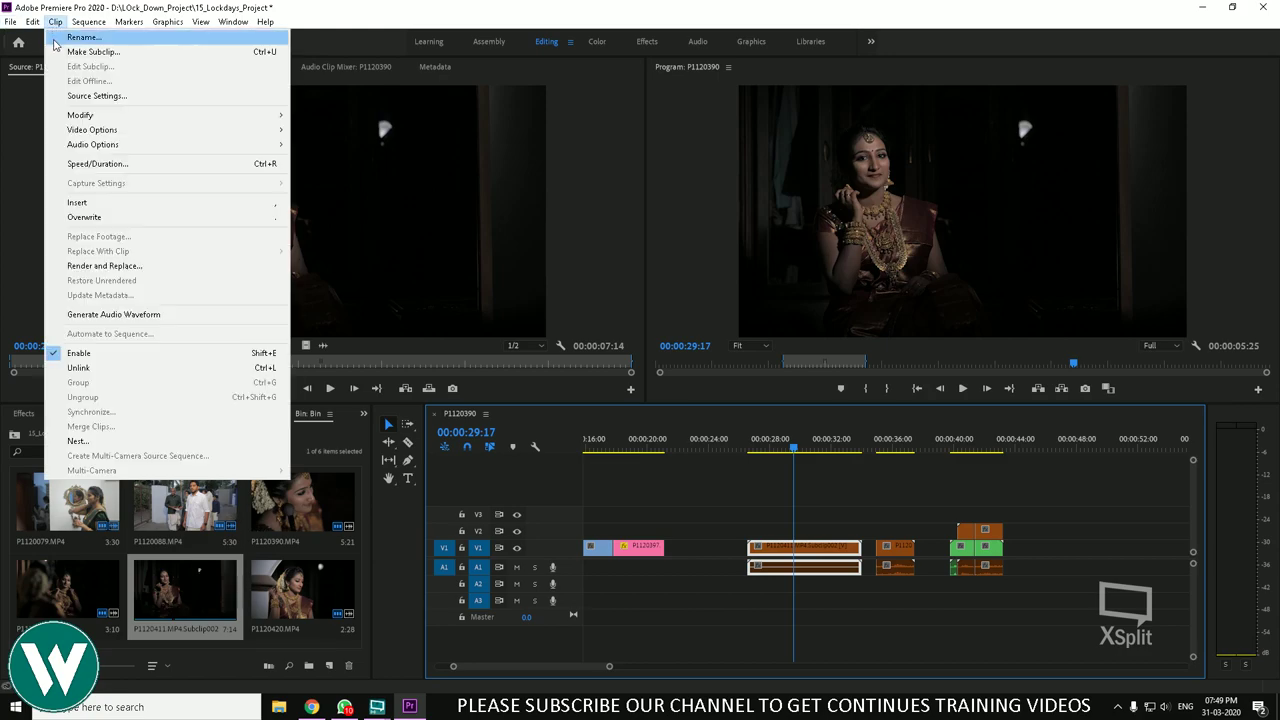
{"action": "mouse_move", "coordinate": [123, 118]}
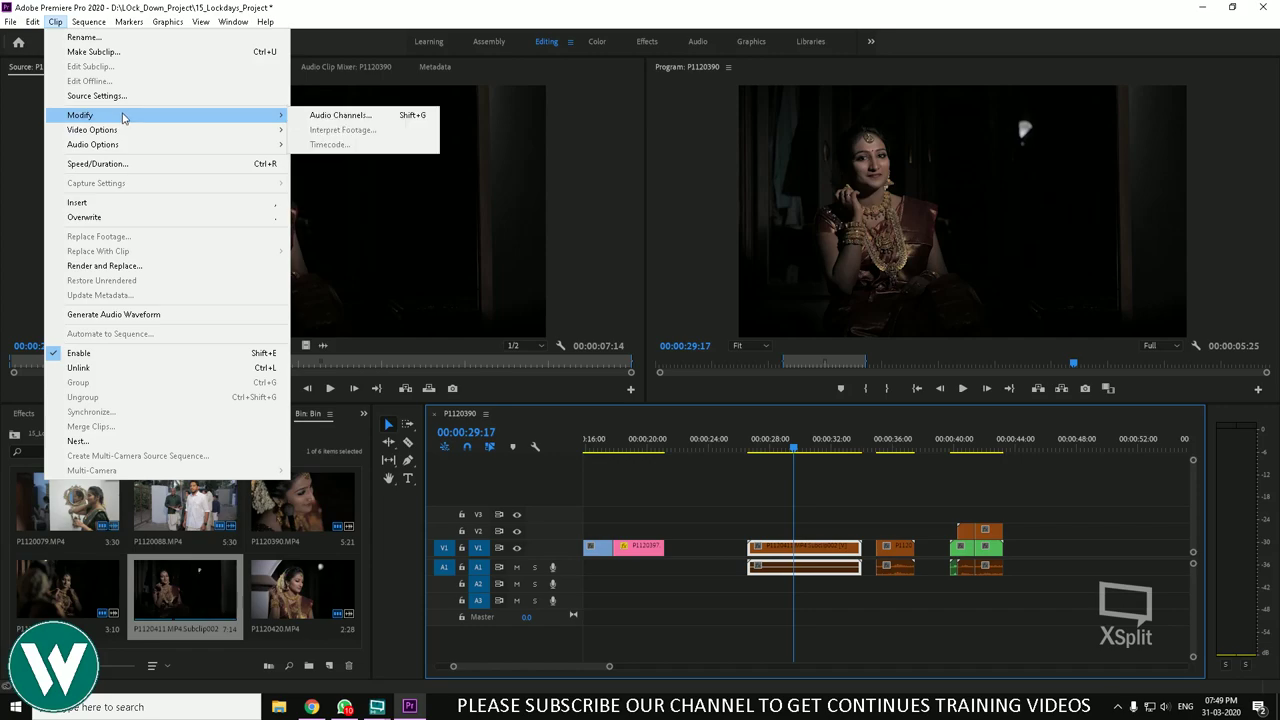
{"action": "left_click", "coordinate": [895, 489]}
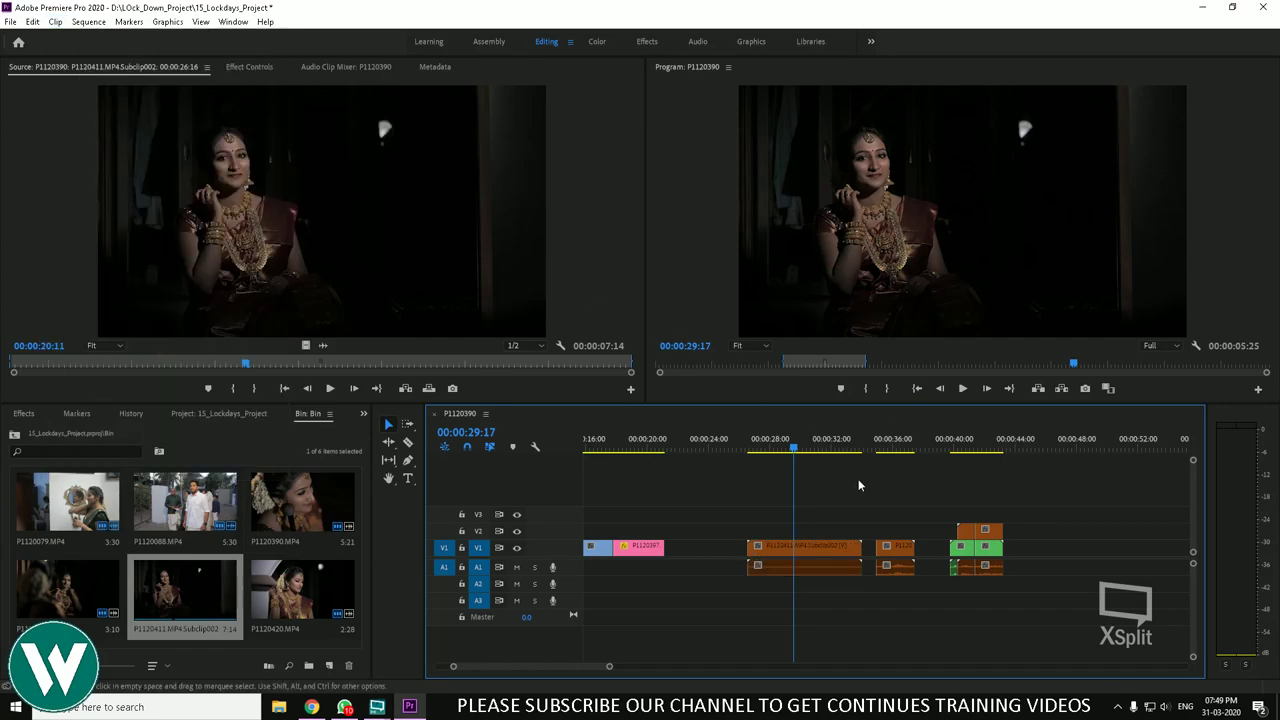
{"action": "mouse_move", "coordinate": [799, 450]}
{"action": "left_mouse_down"}
{"action": "mouse_move", "coordinate": [624, 468]}
{"action": "mouse_move", "coordinate": [849, 463]}
{"action": "mouse_move", "coordinate": [975, 481]}
{"action": "mouse_move", "coordinate": [954, 465]}
{"action": "mouse_move", "coordinate": [797, 455]}
{"action": "left_mouse_up"}
Step: Shift the V1/A1 clip after 00:00:42 about five seconds later, to roughly 00:00:47
{"action": "left_click_drag", "start_coordinate": [693, 458], "coordinate": [991, 481]}
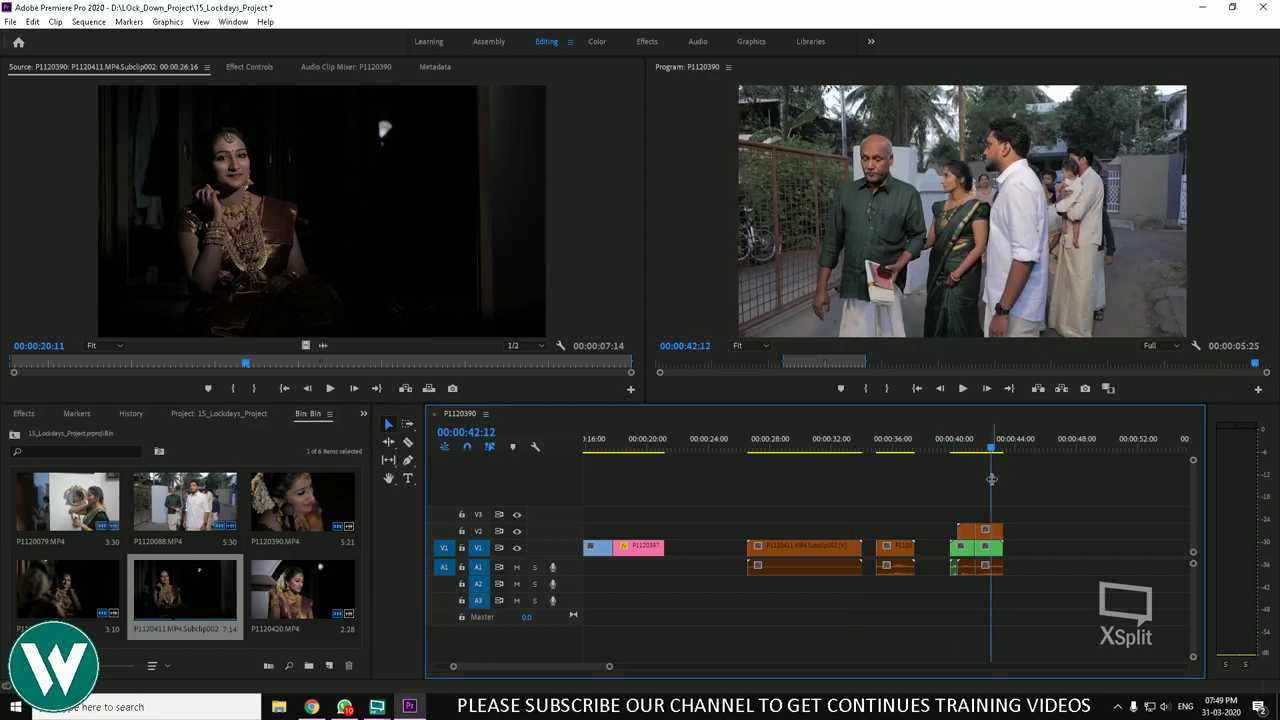
{"action": "left_click_drag", "start_coordinate": [996, 553], "coordinate": [1078, 553]}
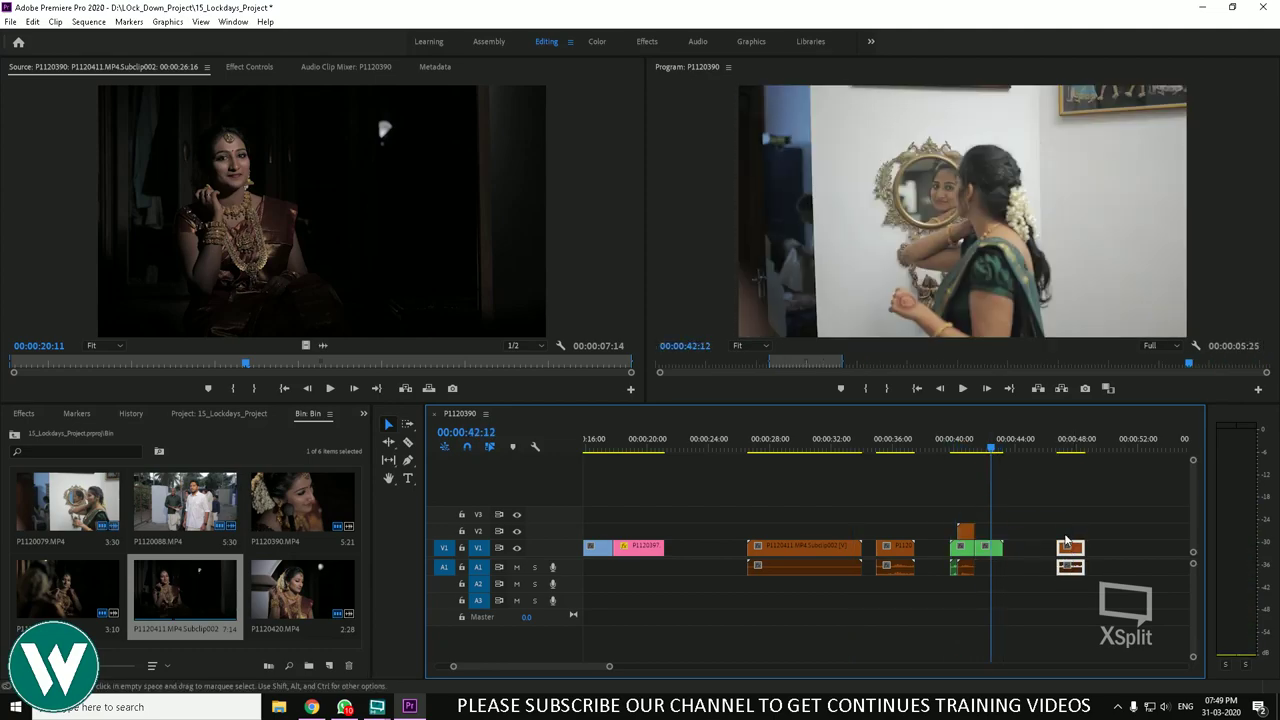
{"action": "left_click", "coordinate": [1074, 448]}
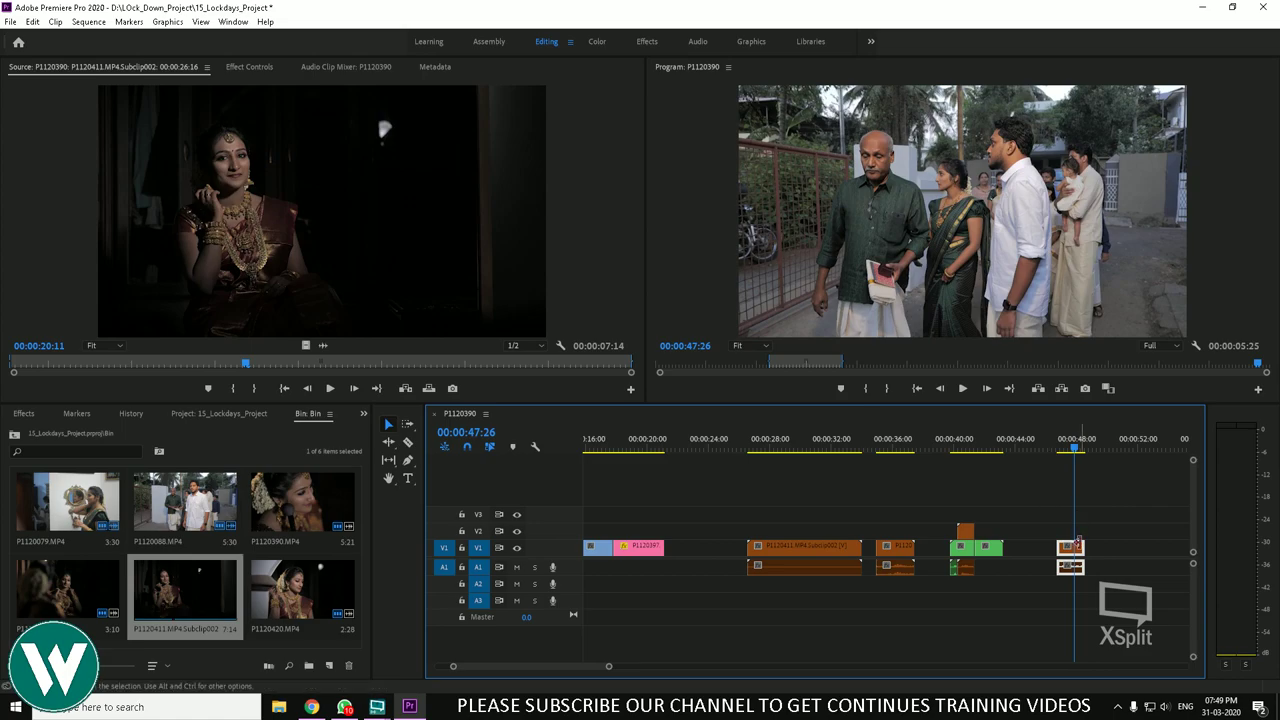
Step: Open Modify Clip for P1120088.MP4 and look through its Audio Channels, Interpret Footage and Timecode settings
{"action": "left_click", "coordinate": [55, 22]}
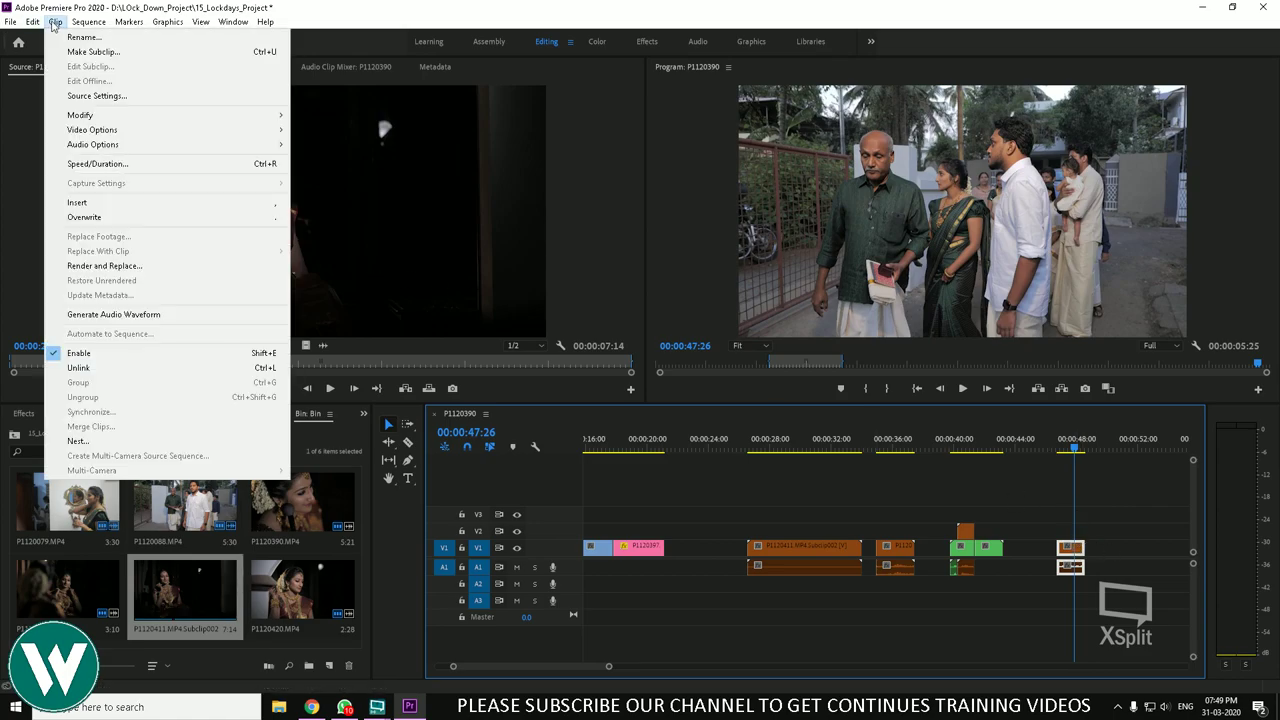
{"action": "mouse_move", "coordinate": [97, 120]}
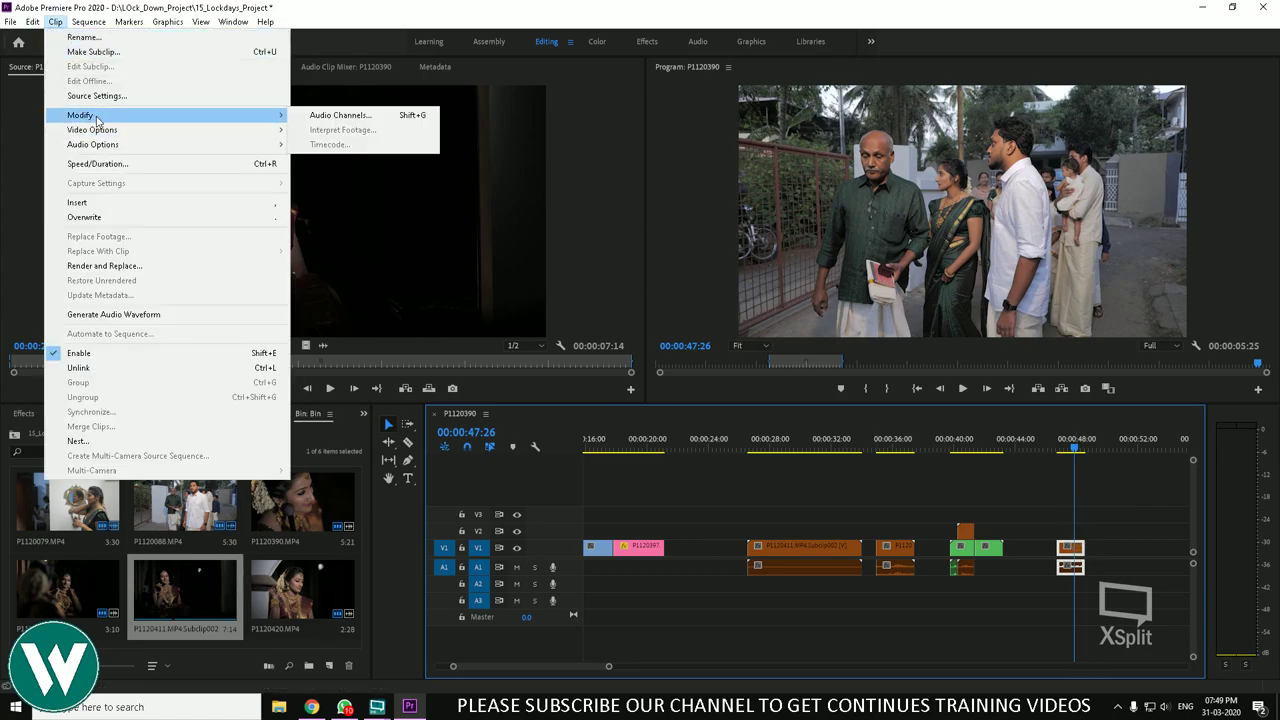
{"action": "left_click", "coordinate": [316, 114]}
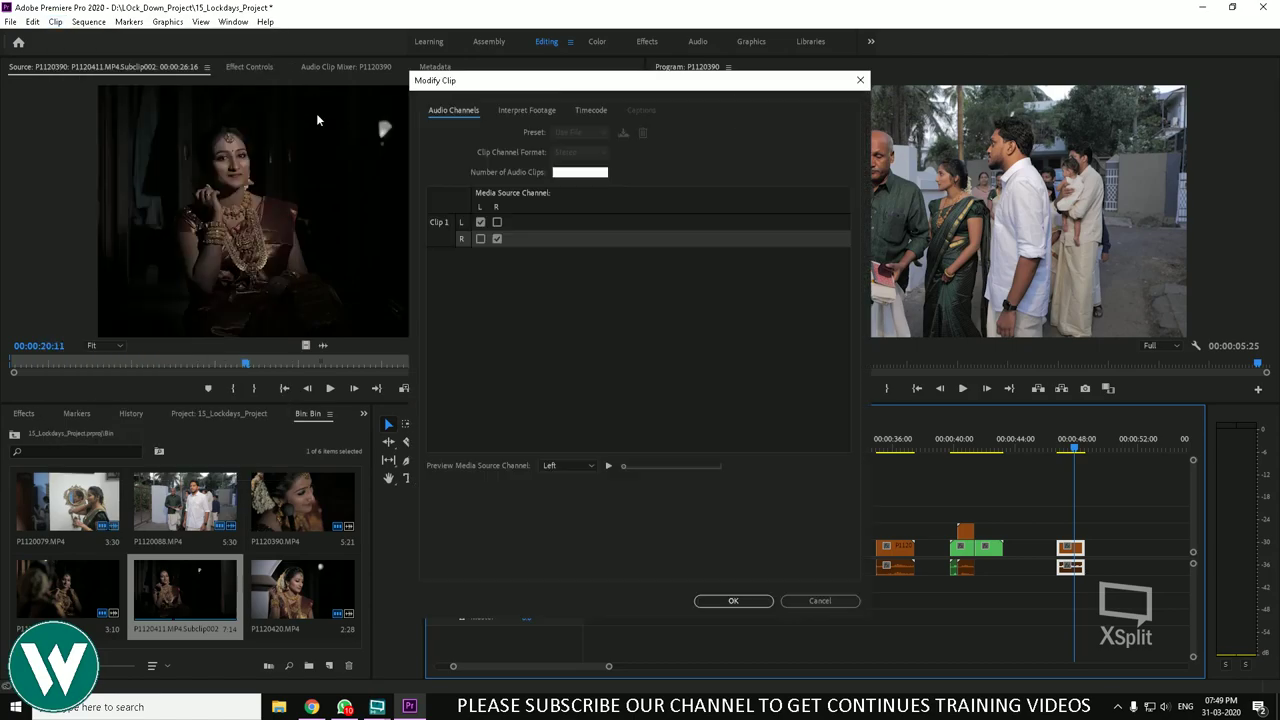
{"action": "left_click", "coordinate": [526, 111]}
{"action": "left_click", "coordinate": [588, 110]}
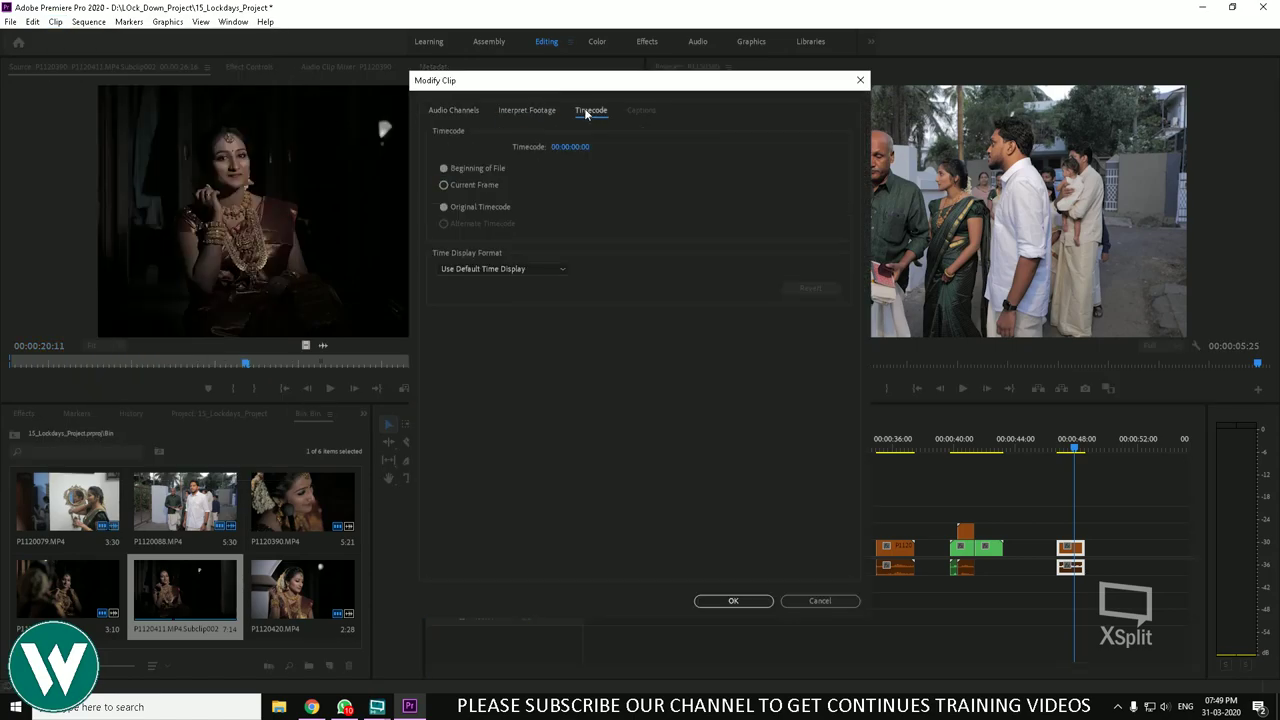
{"action": "left_click", "coordinate": [455, 110]}
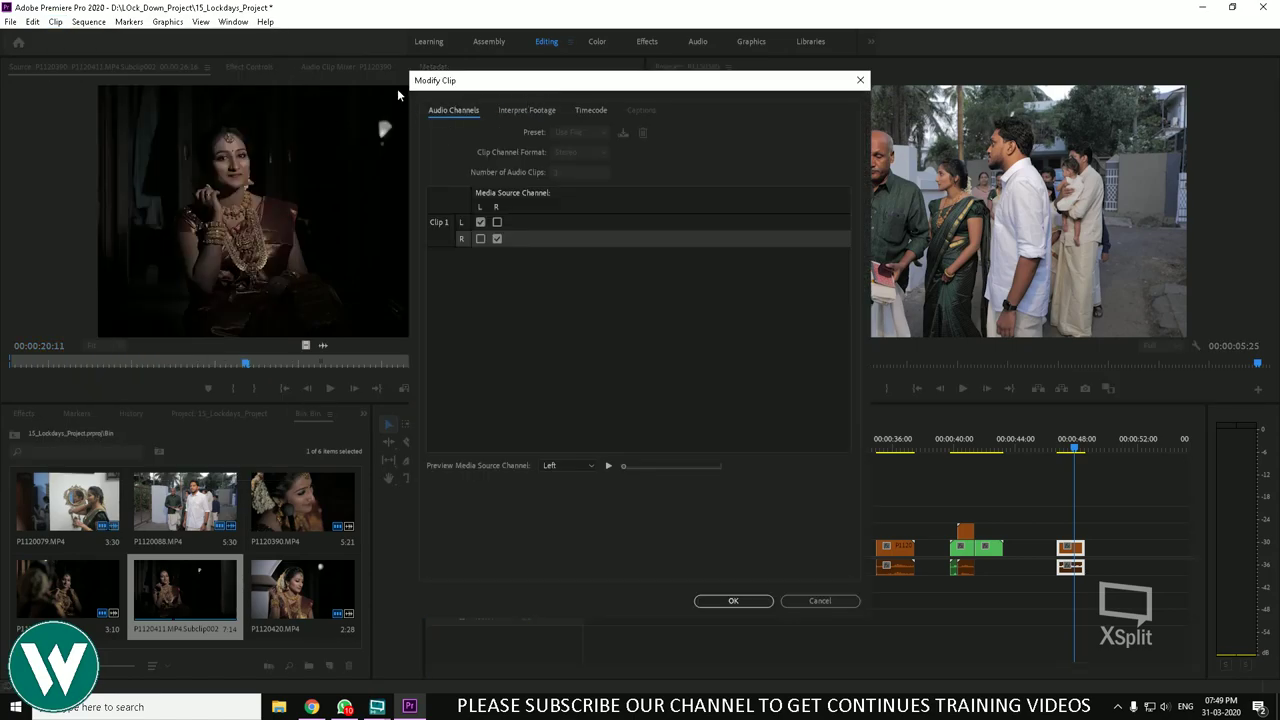
Step: Try swapping the left and right channel source mappings, then restore the left channel to the left source
{"action": "left_click", "coordinate": [477, 237]}
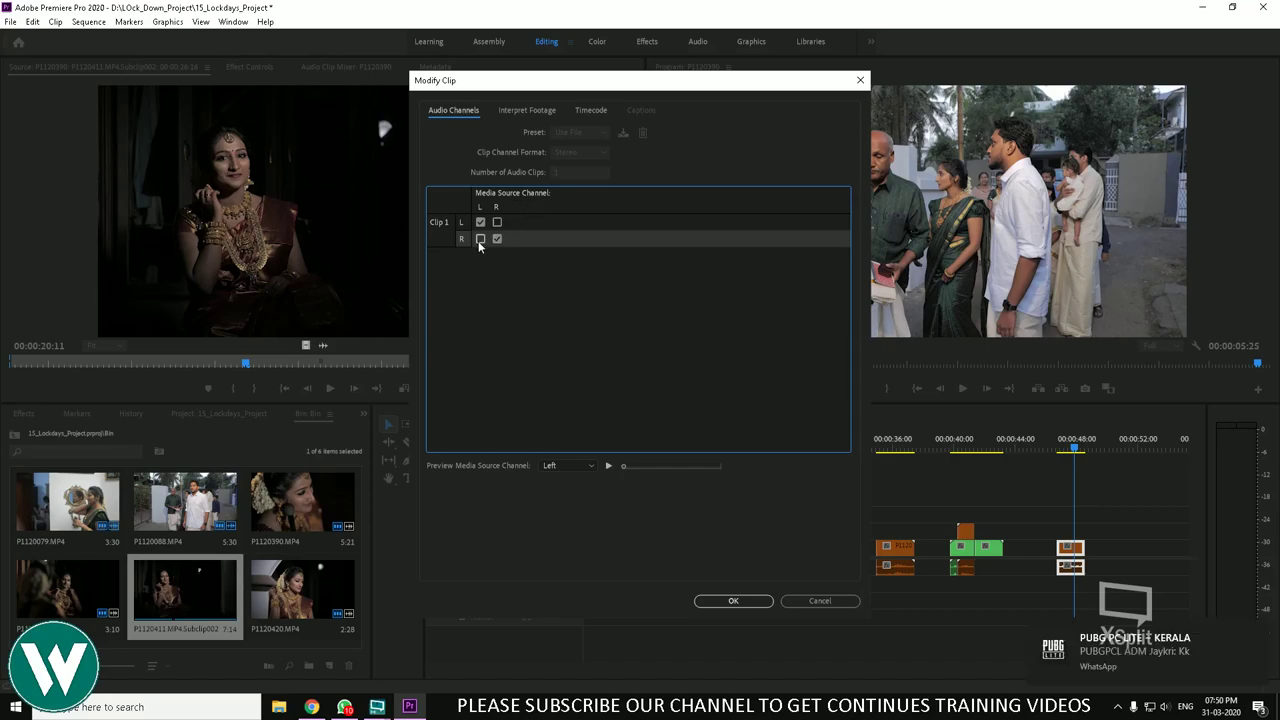
{"action": "left_click", "coordinate": [480, 239]}
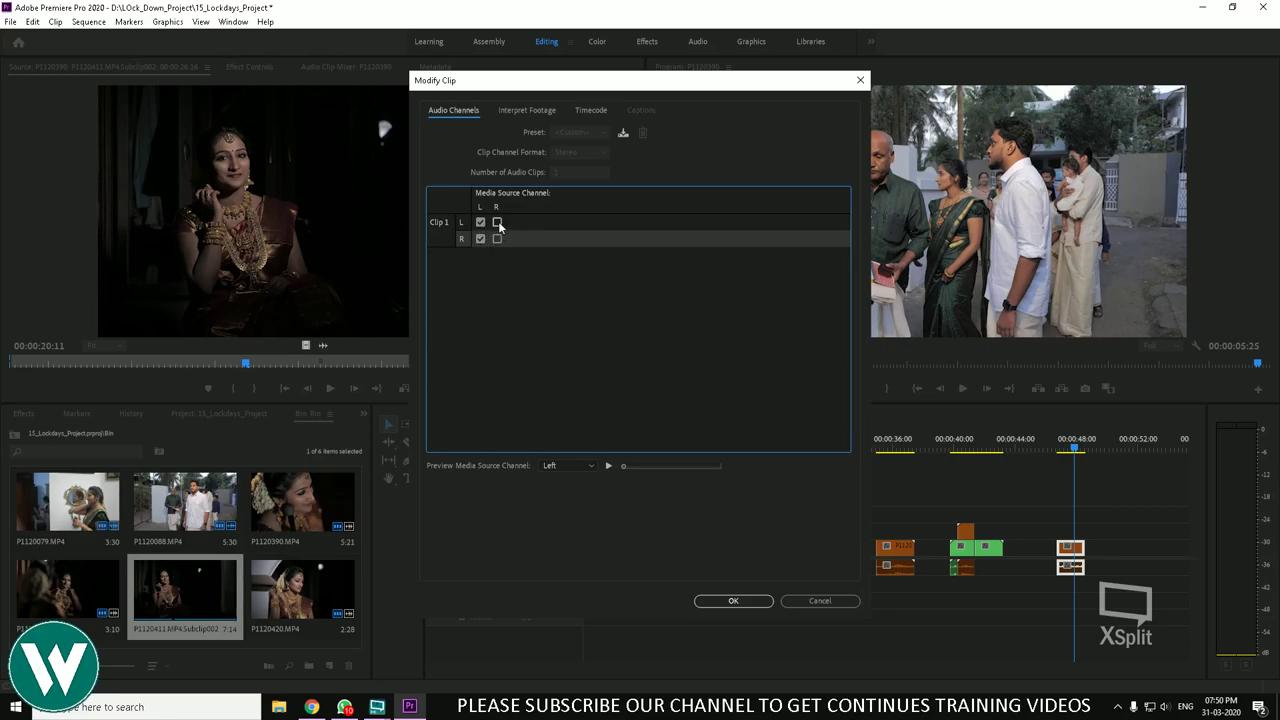
{"action": "left_click", "coordinate": [497, 222]}
{"action": "left_click", "coordinate": [480, 222]}
Step: Make P1120088.MP4 assume a 30 fps frame rate instead of 59.94 and apply it
{"action": "left_click", "coordinate": [514, 112]}
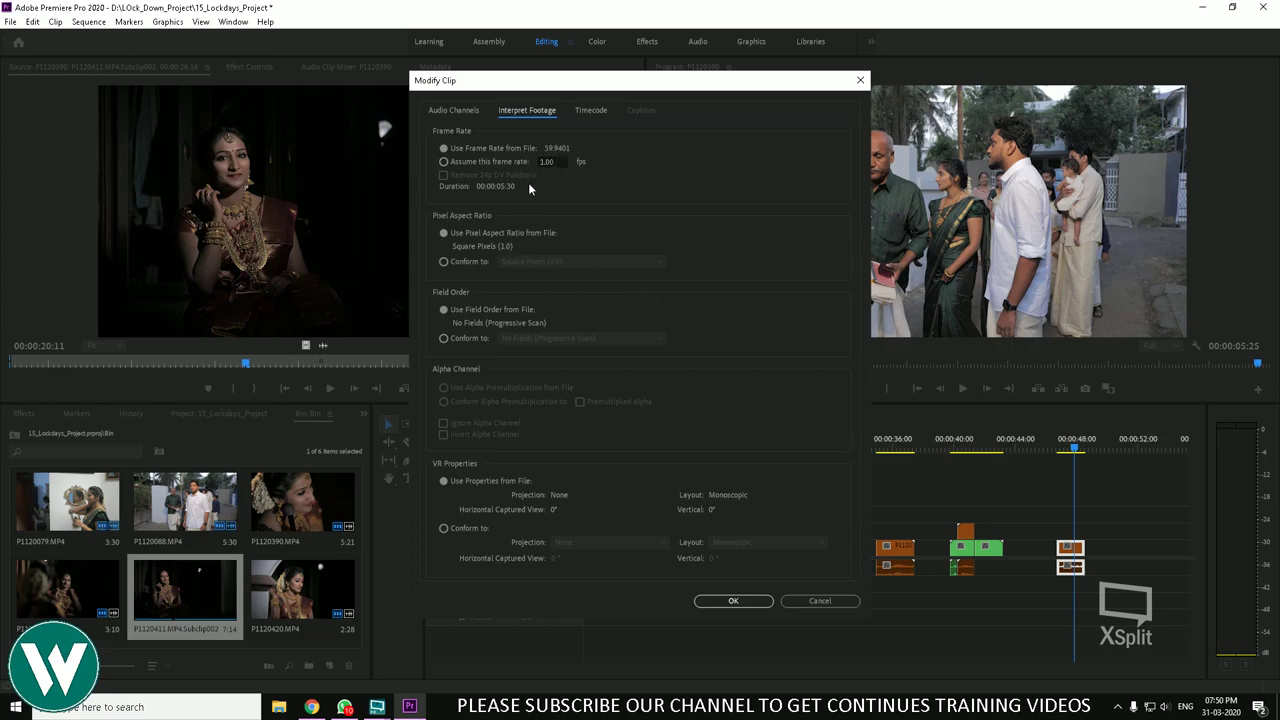
{"action": "left_click", "coordinate": [462, 163]}
{"action": "left_click", "coordinate": [740, 600]}
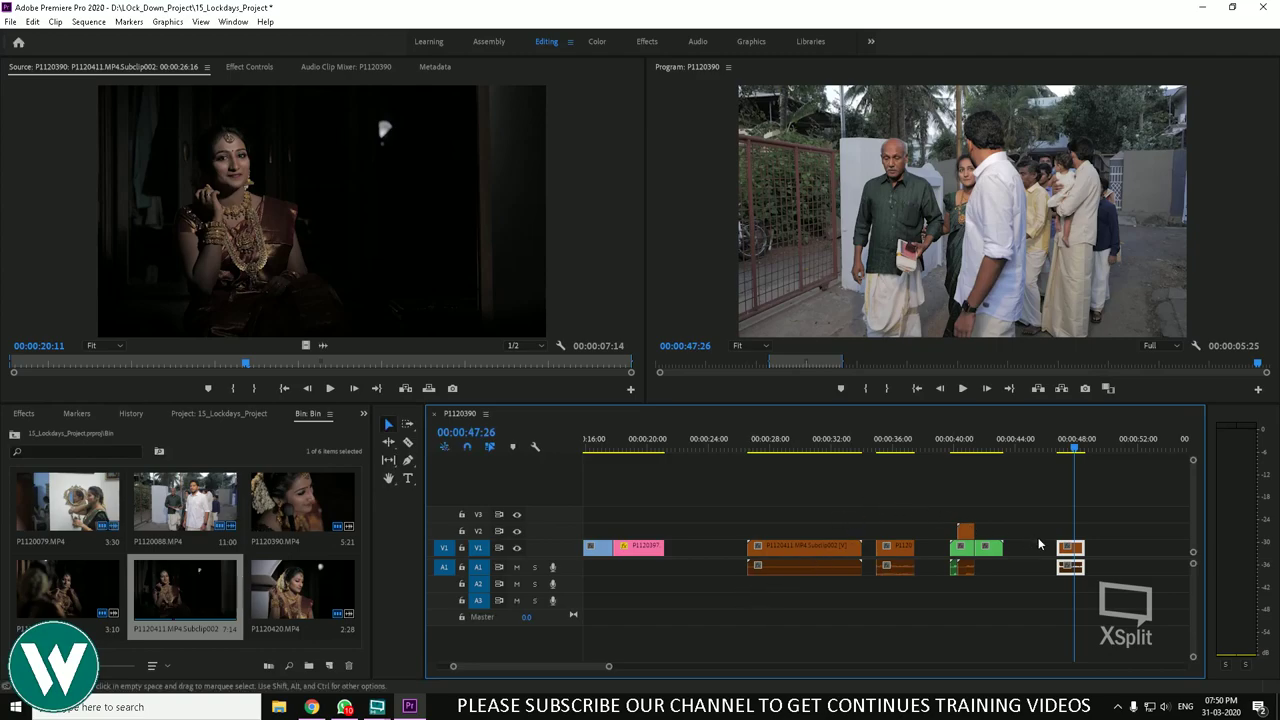
Step: Extend the slowed last clip's right edge to its full length and preview it from 00:00:46:24
{"action": "left_click_drag", "start_coordinate": [1069, 462], "coordinate": [1052, 456]}
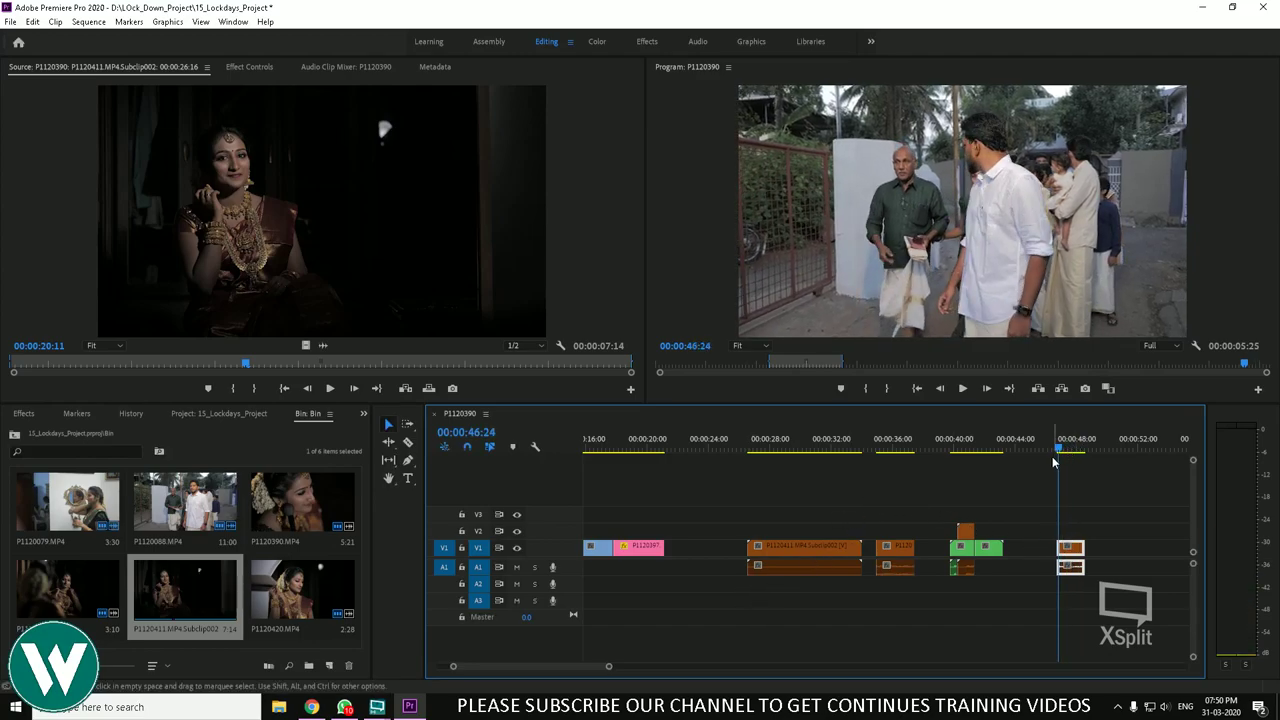
{"action": "key", "text": "space"}
{"action": "key", "text": "space"}
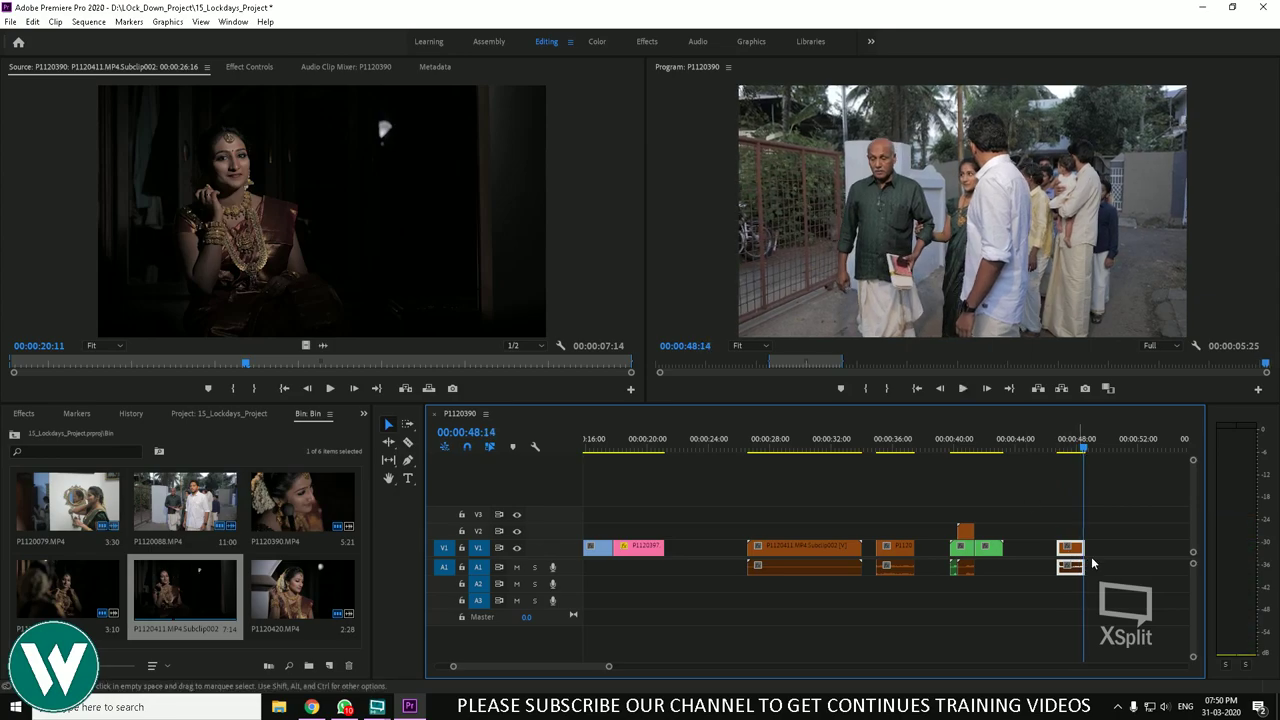
{"action": "left_click_drag", "start_coordinate": [1084, 548], "coordinate": [1169, 548]}
{"action": "key", "text": "space"}
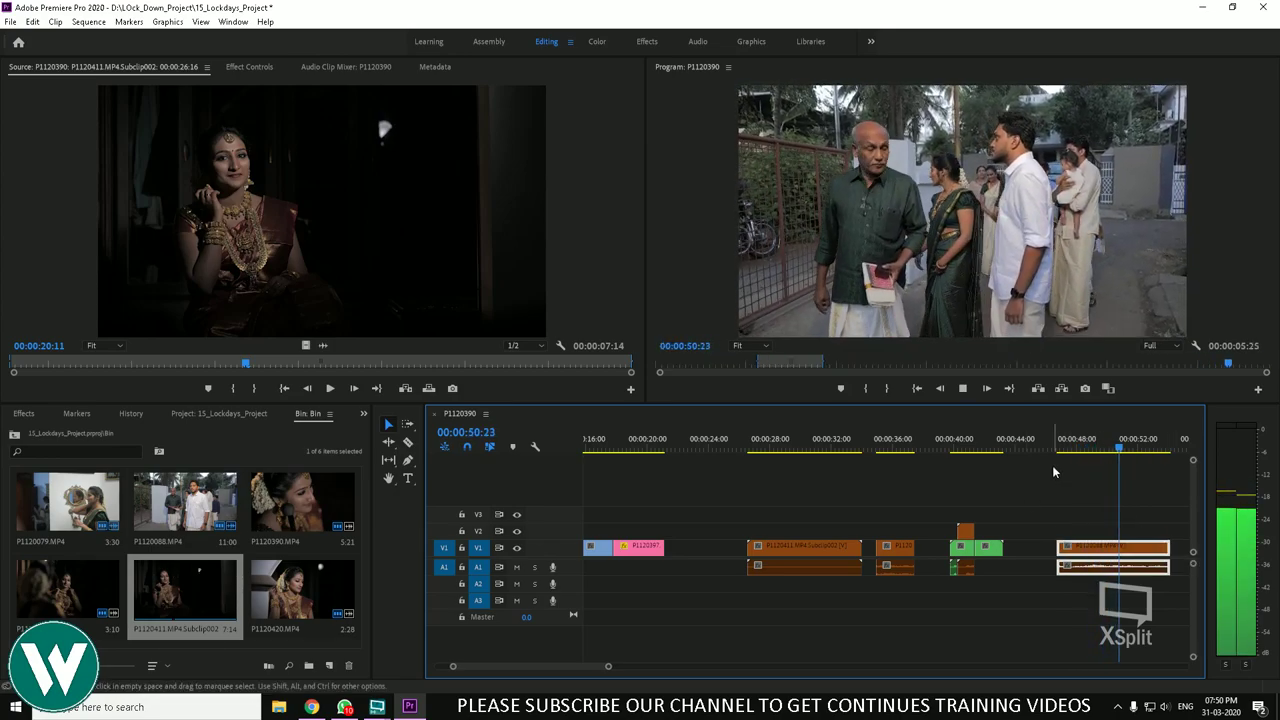
{"action": "key", "text": "space"}
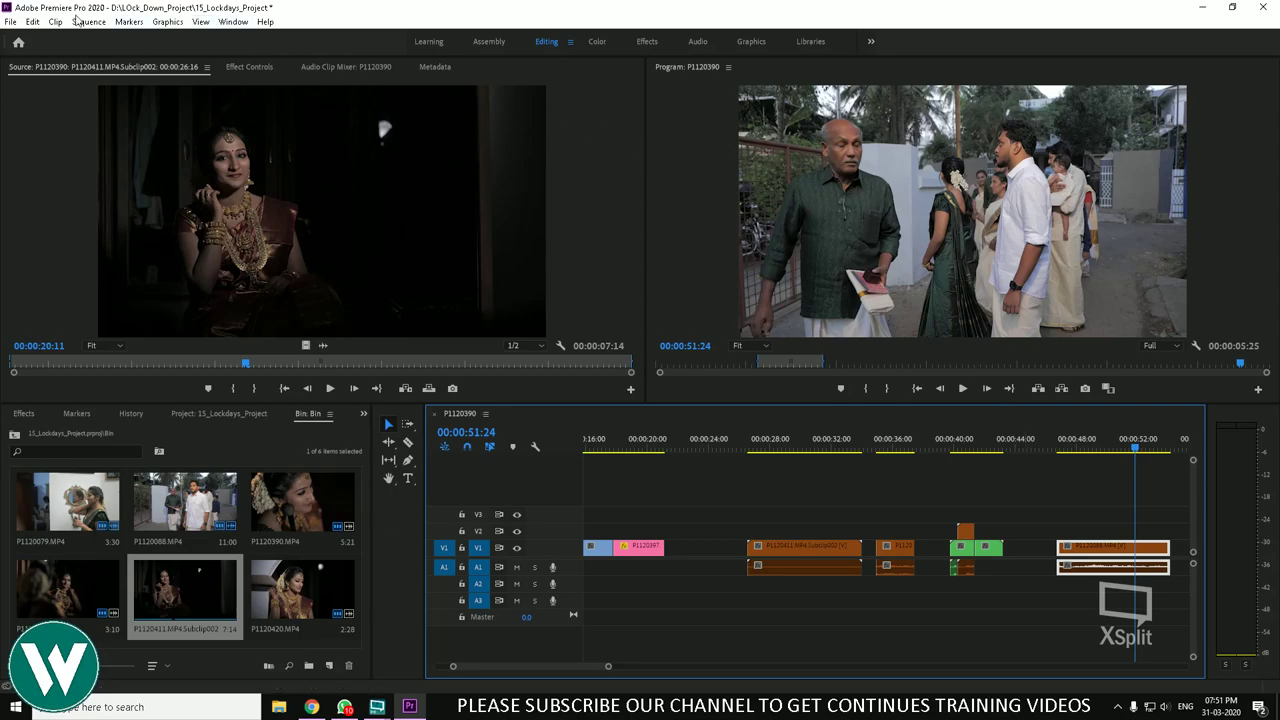
Step: Switch P1120088.MP4's interpretation back to Use Frame Rate from File
{"action": "left_click", "coordinate": [33, 21]}
{"action": "mouse_move", "coordinate": [70, 23]}
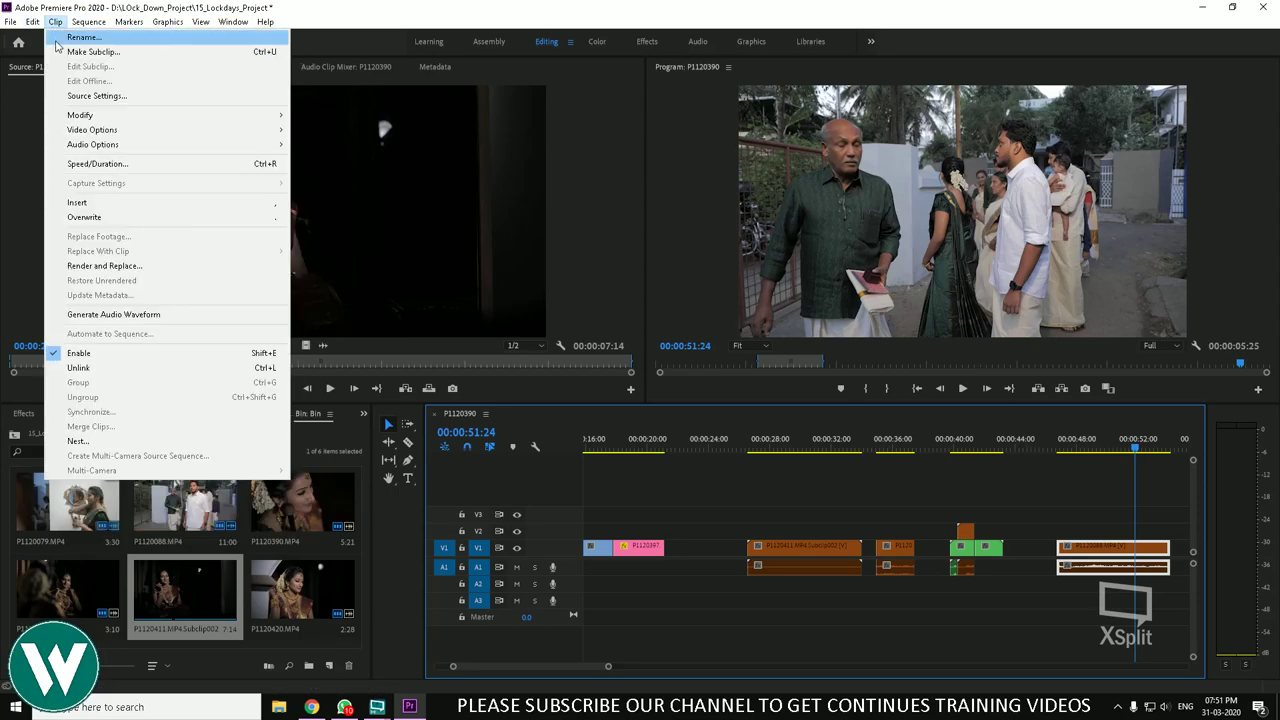
{"action": "mouse_move", "coordinate": [137, 118]}
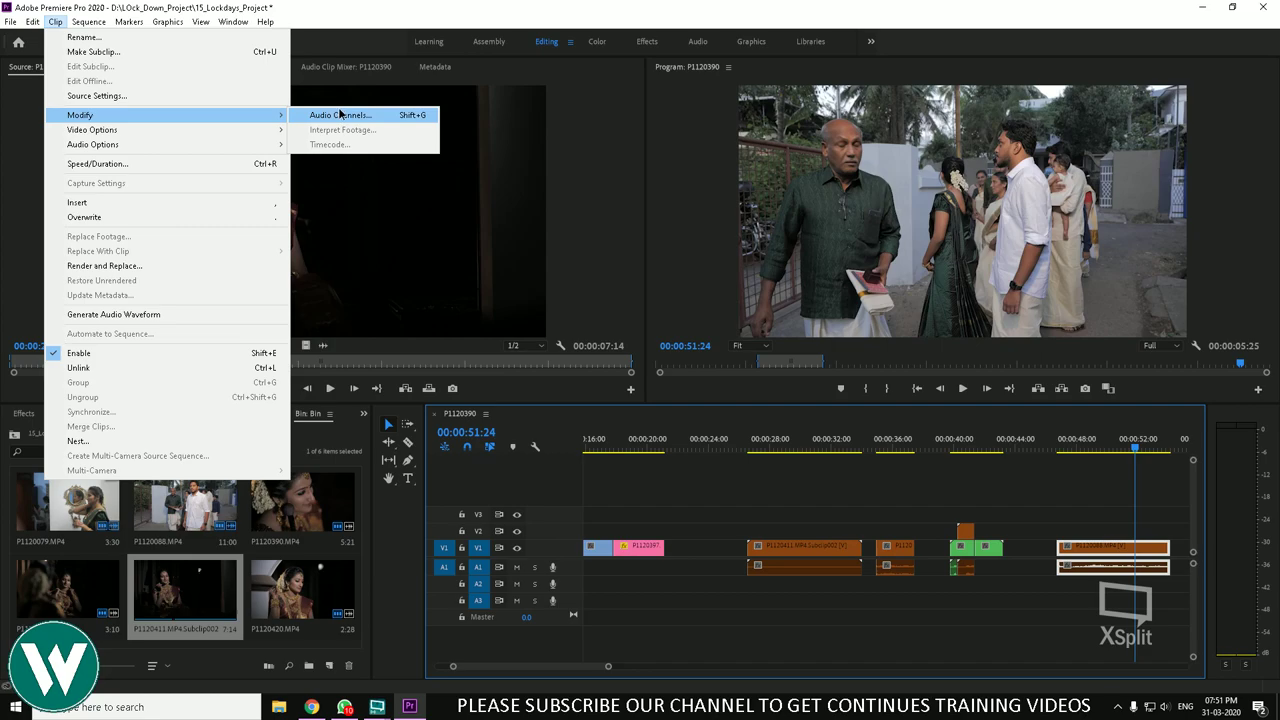
{"action": "left_click", "coordinate": [341, 115]}
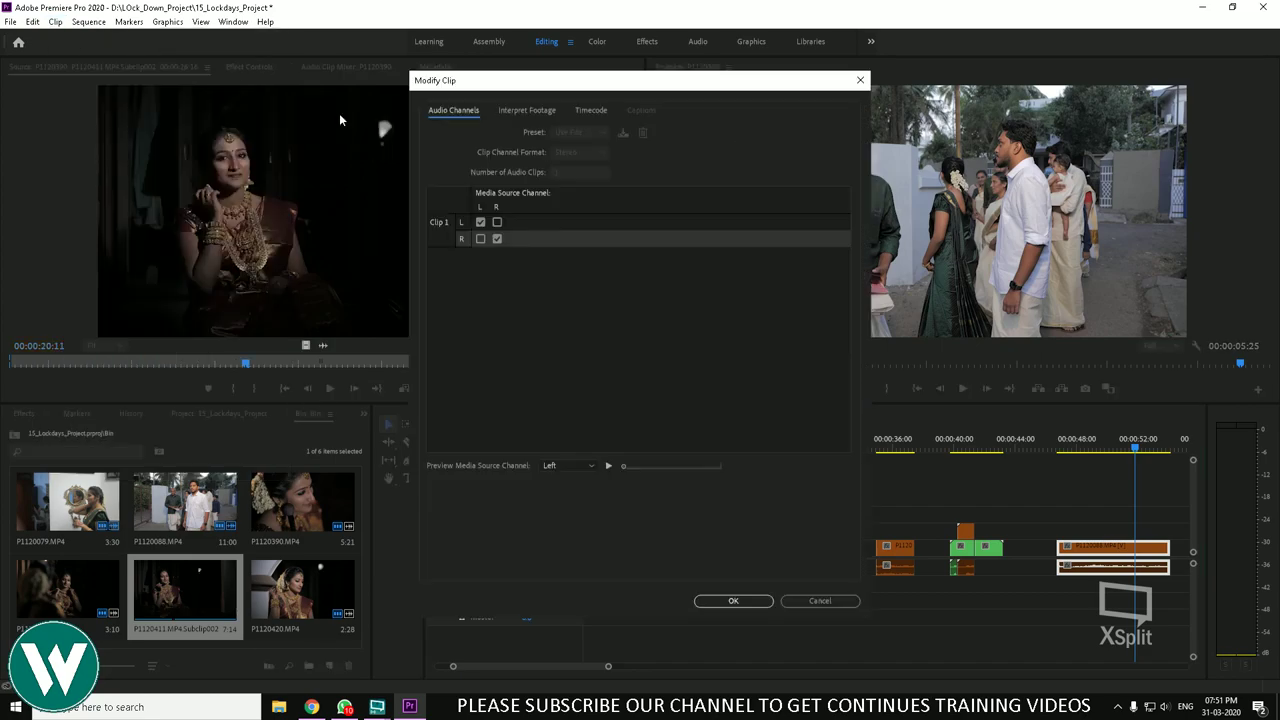
{"action": "left_click", "coordinate": [516, 109]}
{"action": "left_click", "coordinate": [563, 161]}
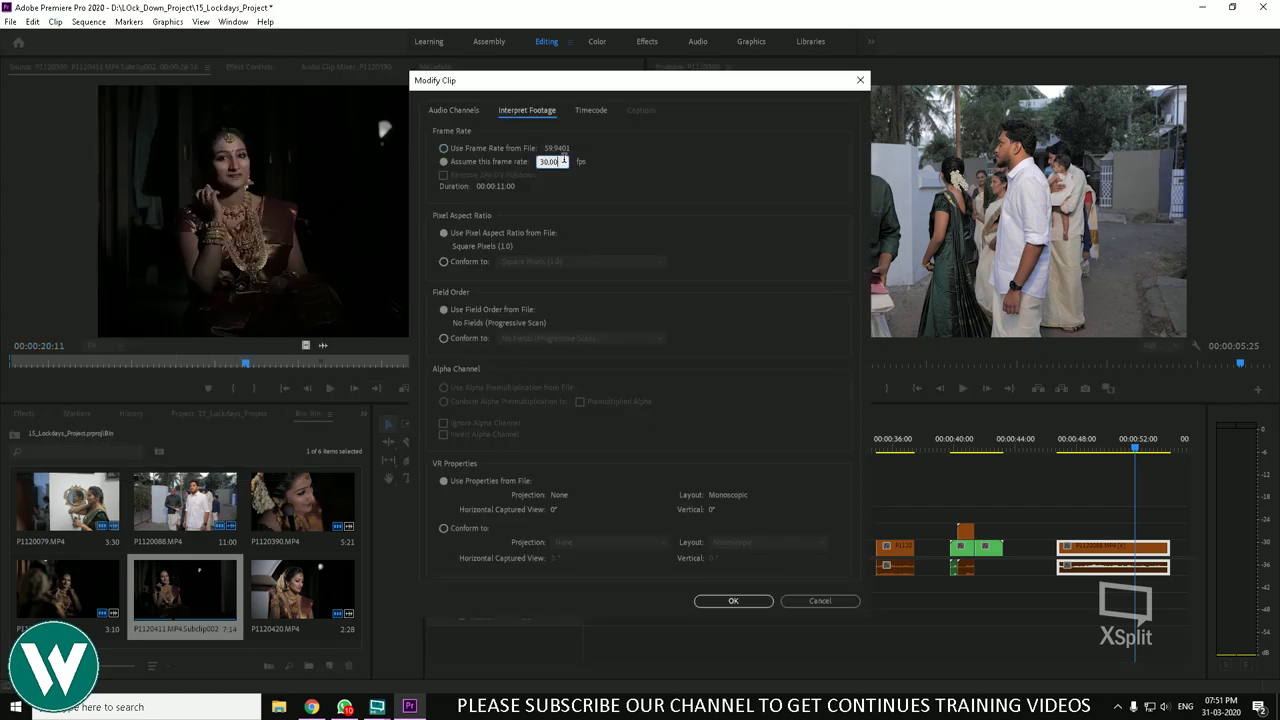
{"action": "left_click", "coordinate": [443, 148]}
Step: Conform the clip's pixel aspect ratio to Anamorphic 2:1 (2.0) and scrub to about 00:00:50 to check it
{"action": "left_click", "coordinate": [461, 261]}
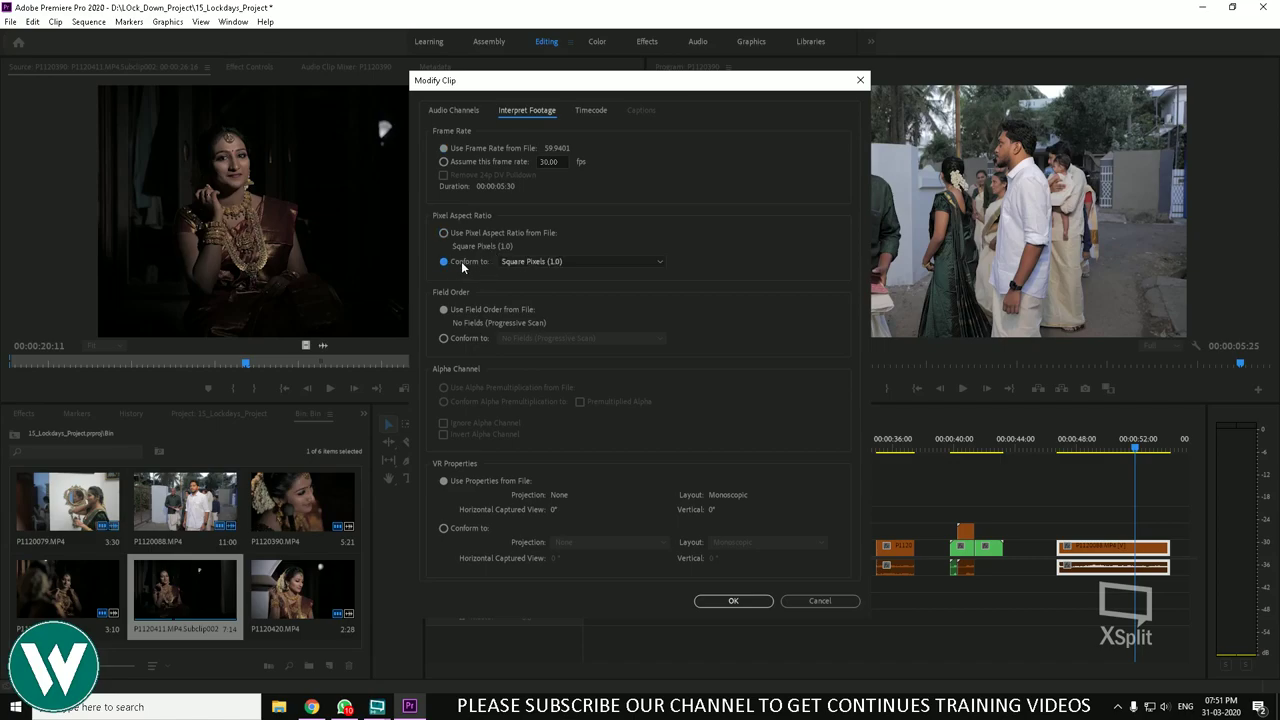
{"action": "left_click", "coordinate": [535, 261]}
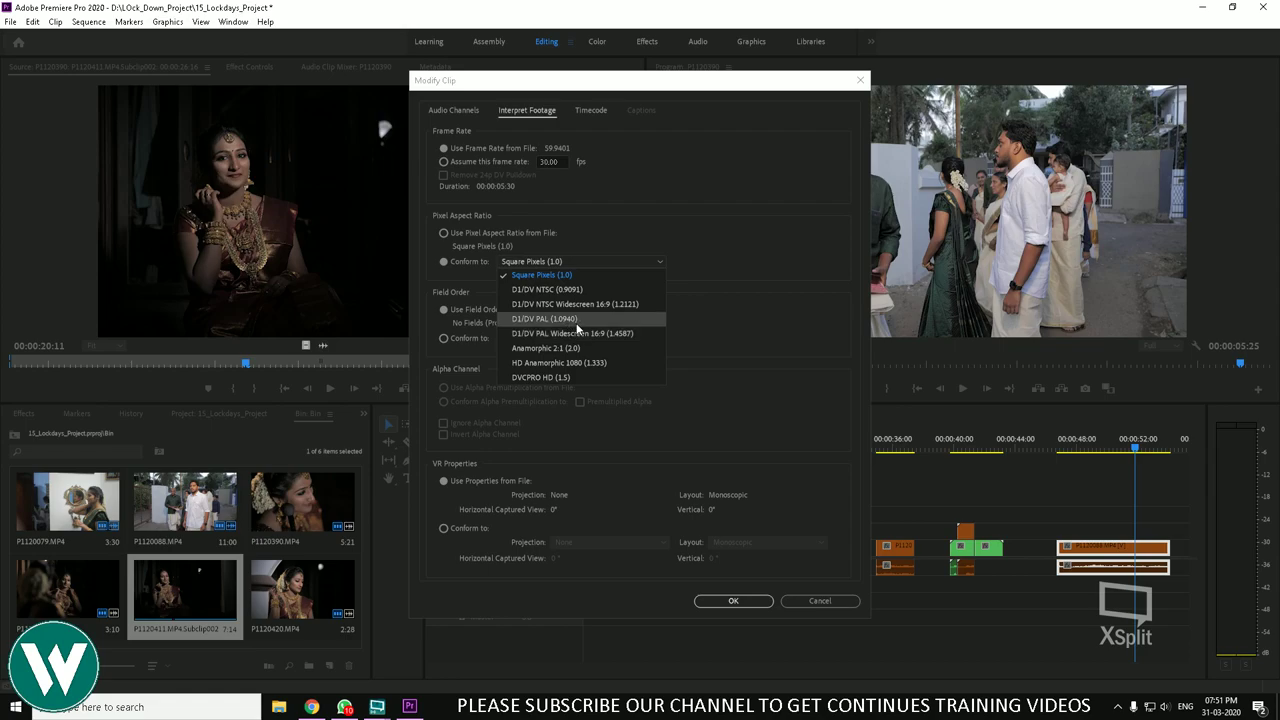
{"action": "left_click", "coordinate": [574, 348]}
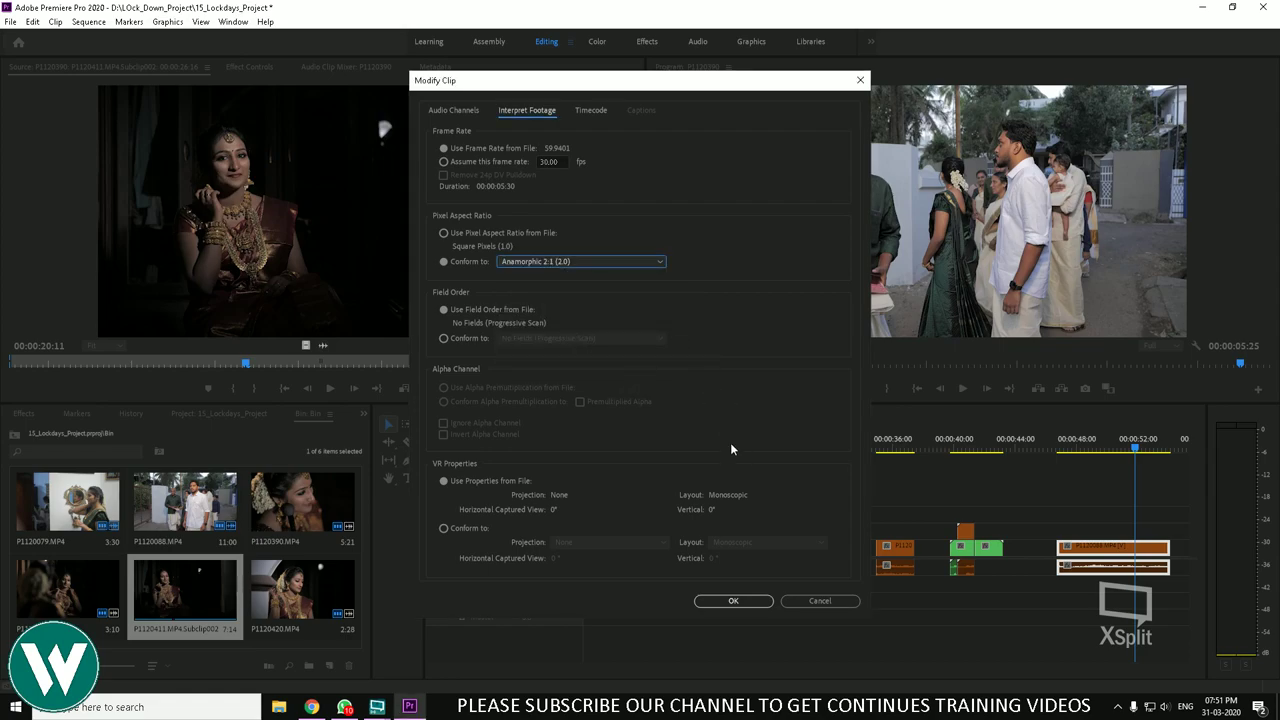
{"action": "left_click", "coordinate": [735, 600]}
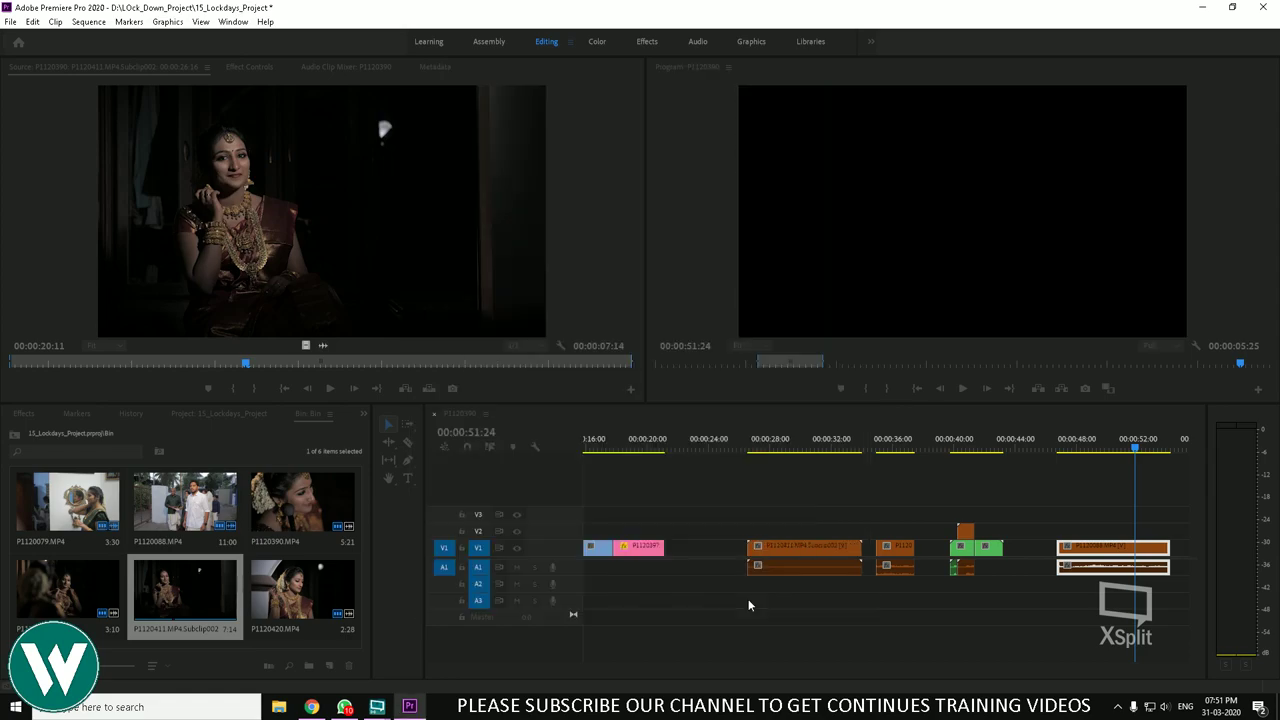
{"action": "left_click_drag", "start_coordinate": [1078, 452], "coordinate": [1109, 452]}
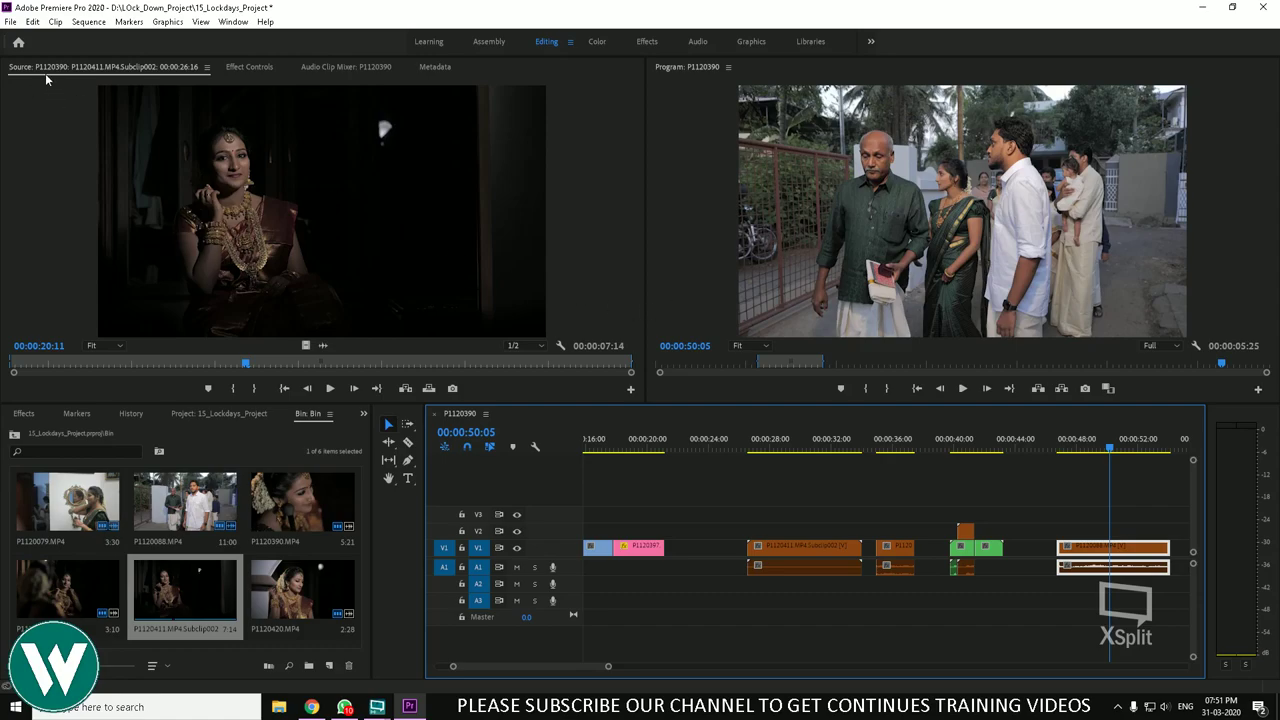
Step: Change the last clip's timecode hours from 00 to 01 so it reads 01:00:00:00
{"action": "left_click", "coordinate": [55, 21]}
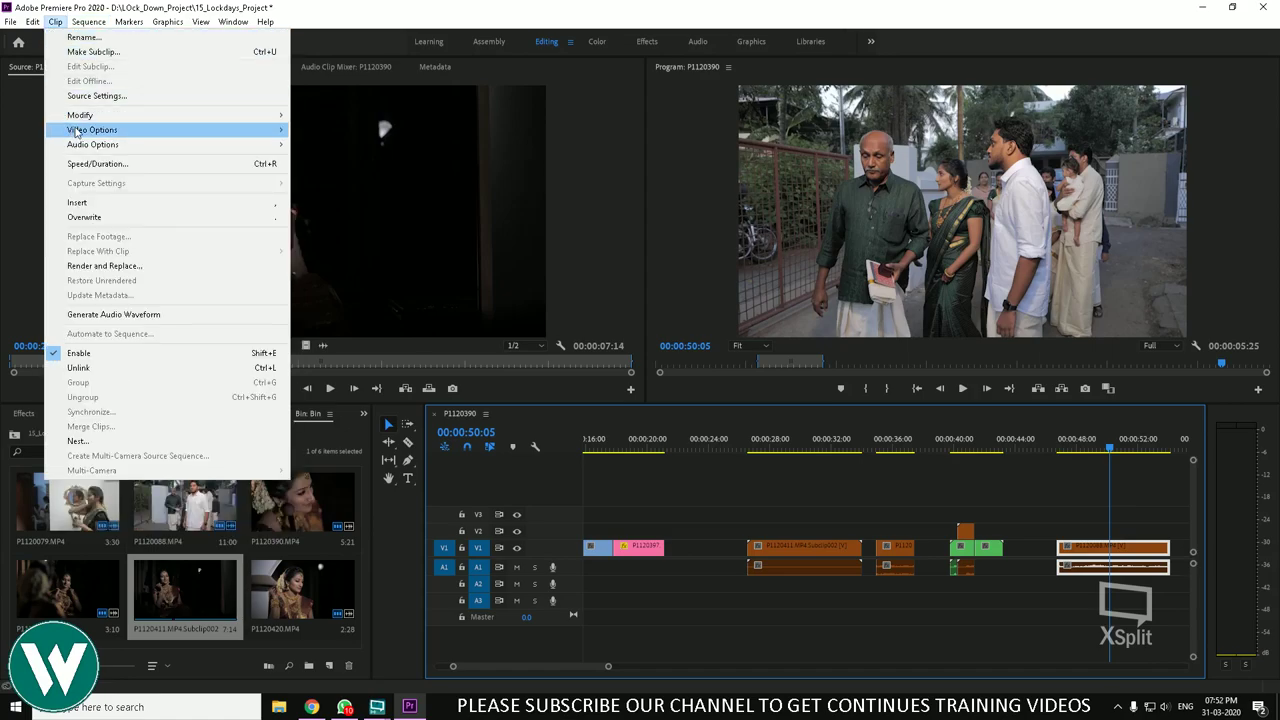
{"action": "mouse_move", "coordinate": [92, 116]}
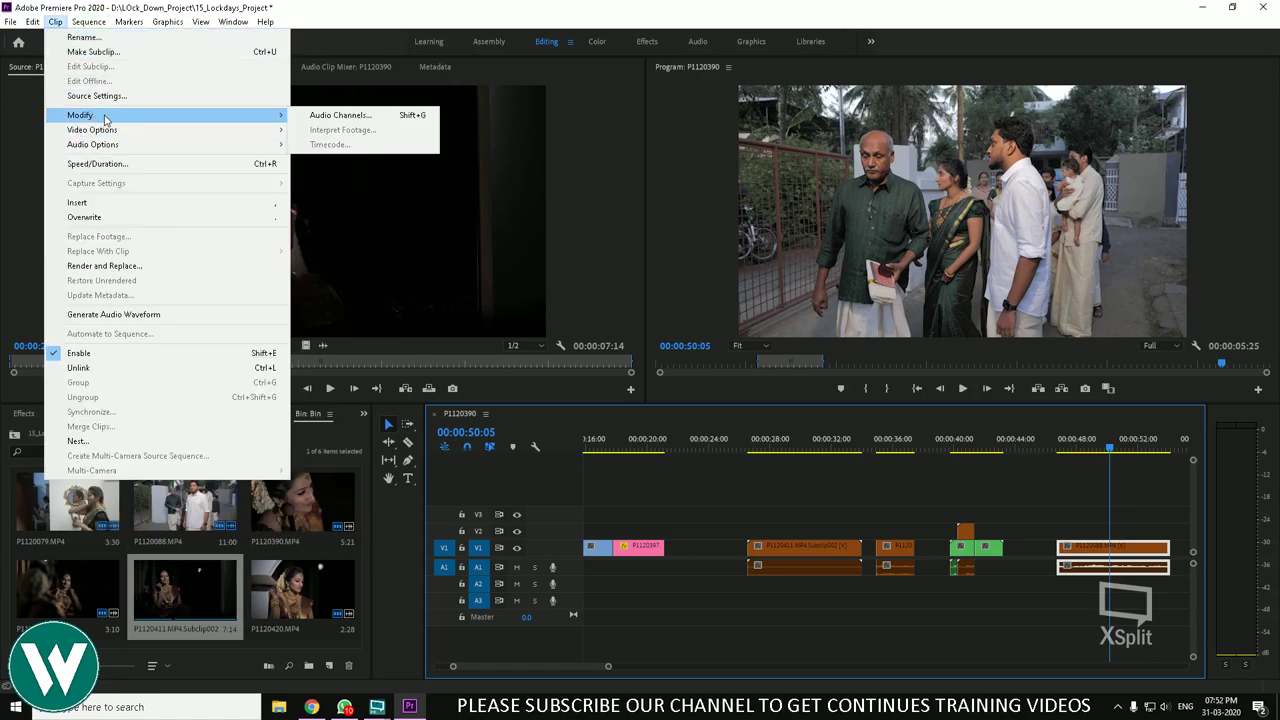
{"action": "left_click", "coordinate": [388, 116]}
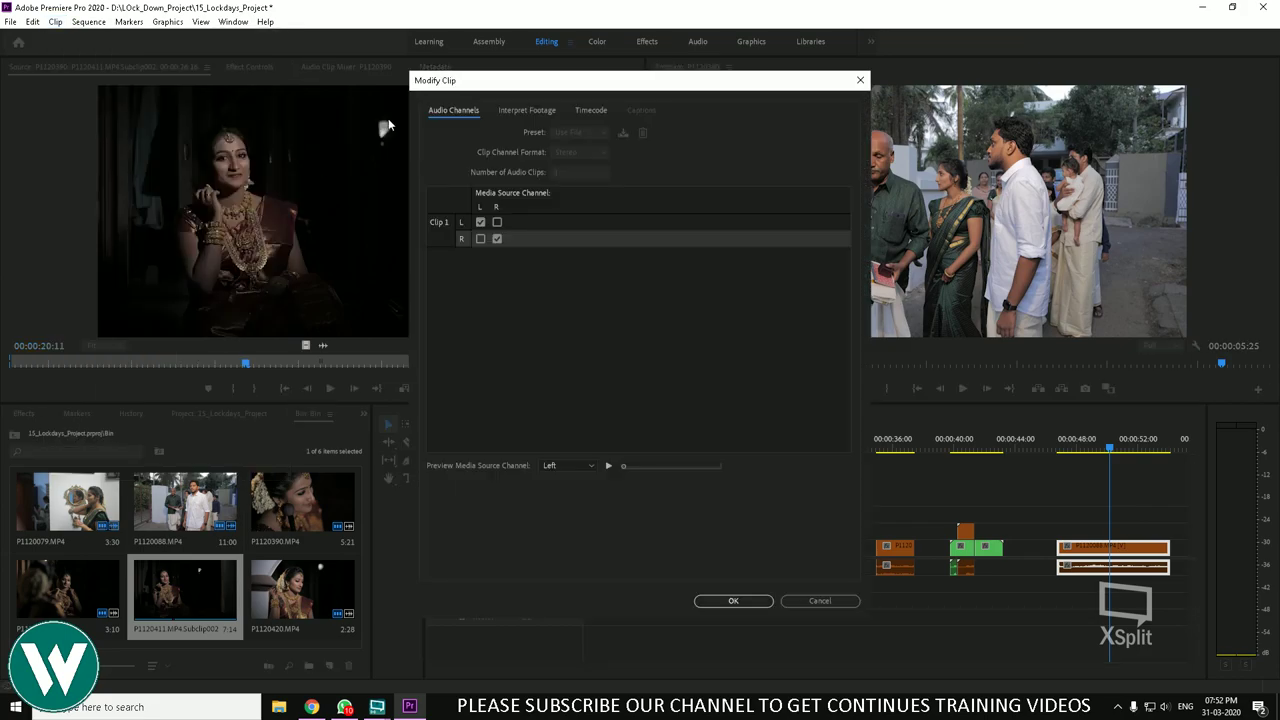
{"action": "left_click", "coordinate": [529, 111]}
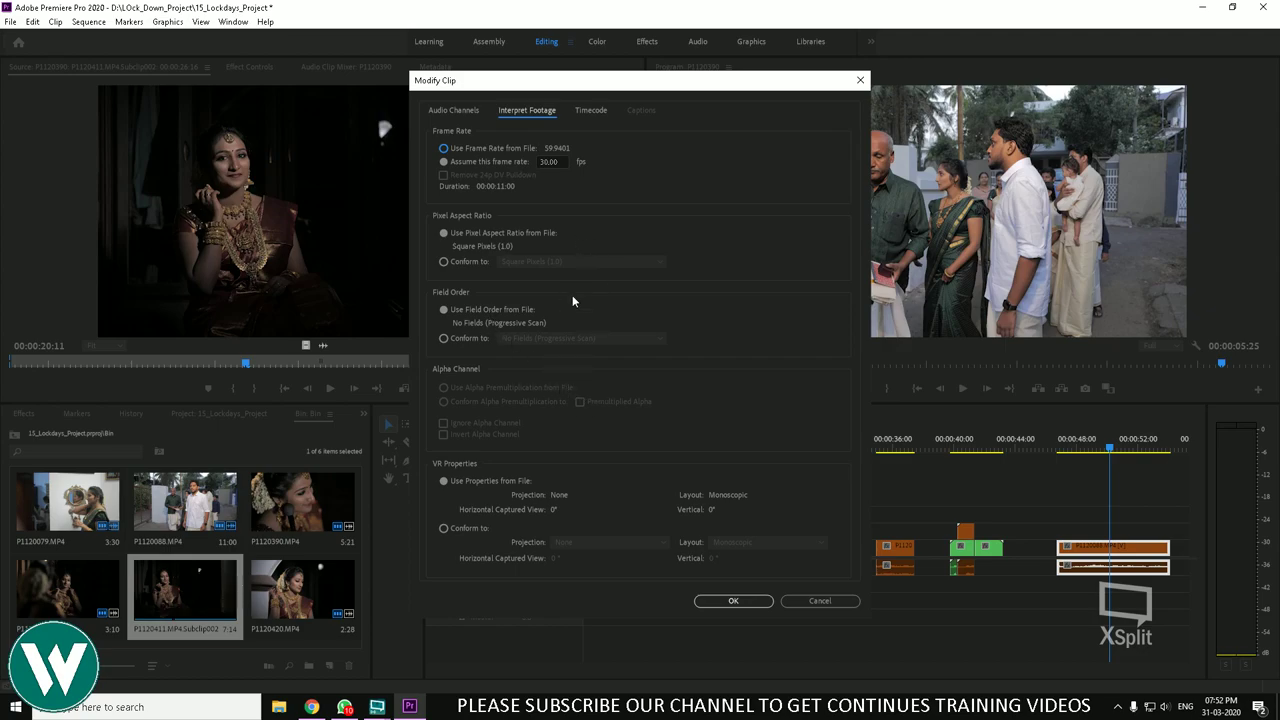
{"action": "left_click", "coordinate": [591, 114]}
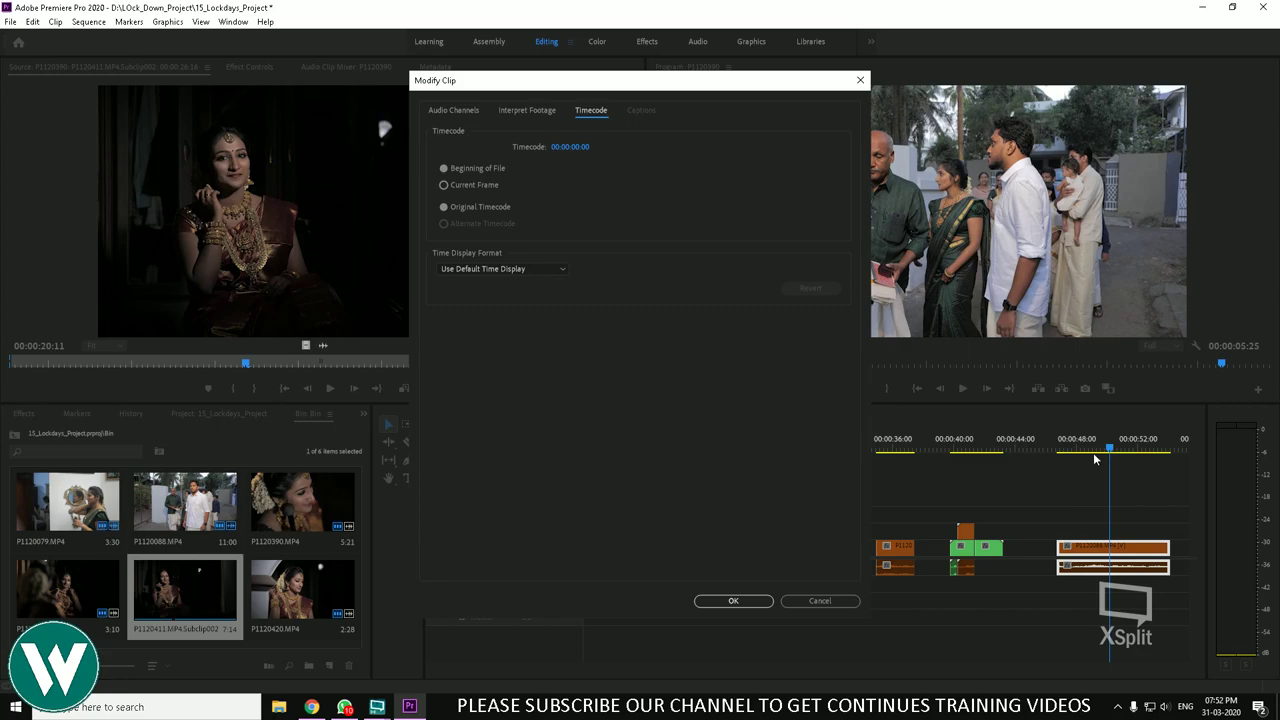
{"action": "left_click", "coordinate": [557, 150]}
{"action": "left_click", "coordinate": [561, 147]}
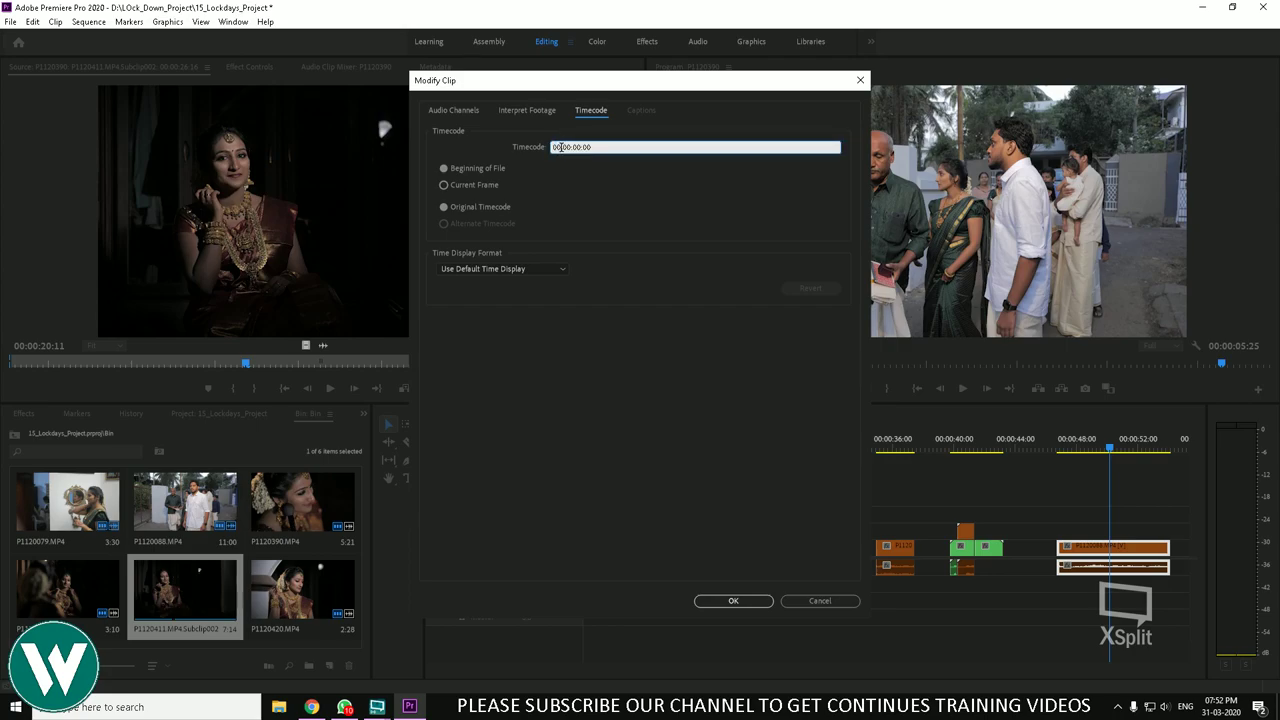
{"action": "left_click_drag", "start_coordinate": [561, 147], "coordinate": [550, 147]}
{"action": "type", "text": "01"}
{"action": "left_click", "coordinate": [733, 600]}
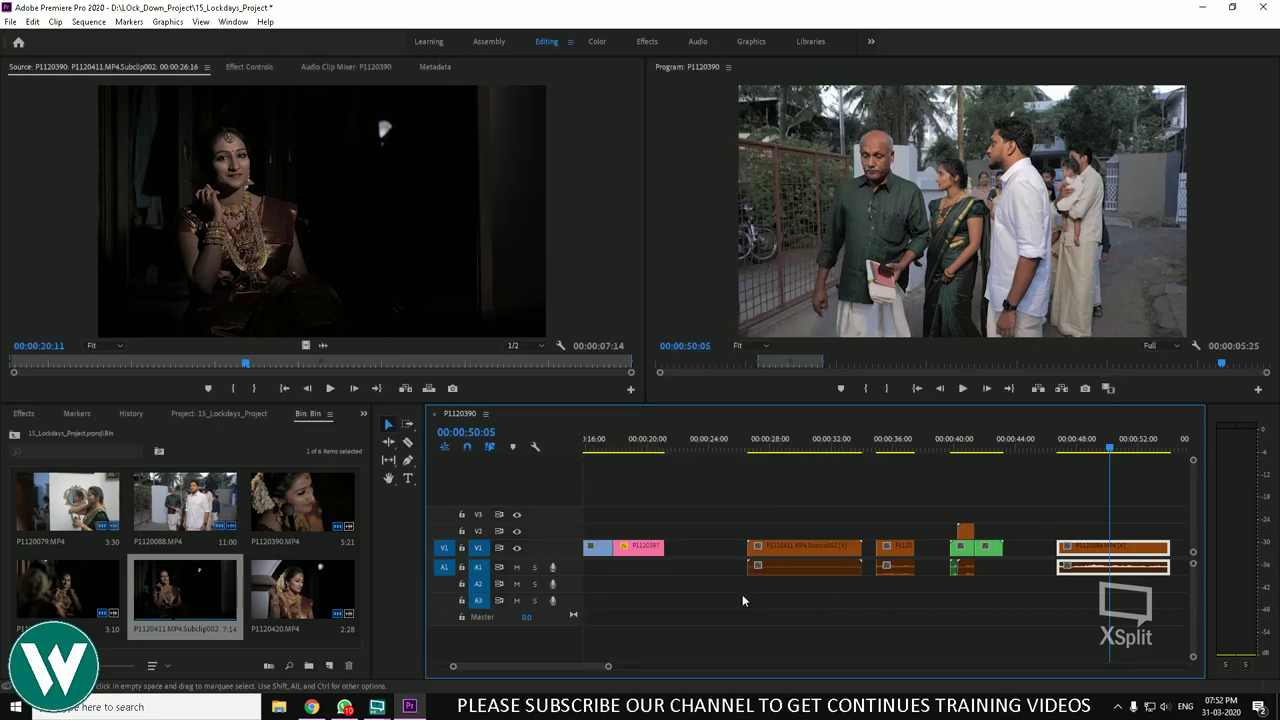
Step: Load P1120088.MP4 from the sequence into the Source Monitor and zoom out its time ruler
{"action": "left_click", "coordinate": [709, 449]}
{"action": "left_click", "coordinate": [1071, 449]}
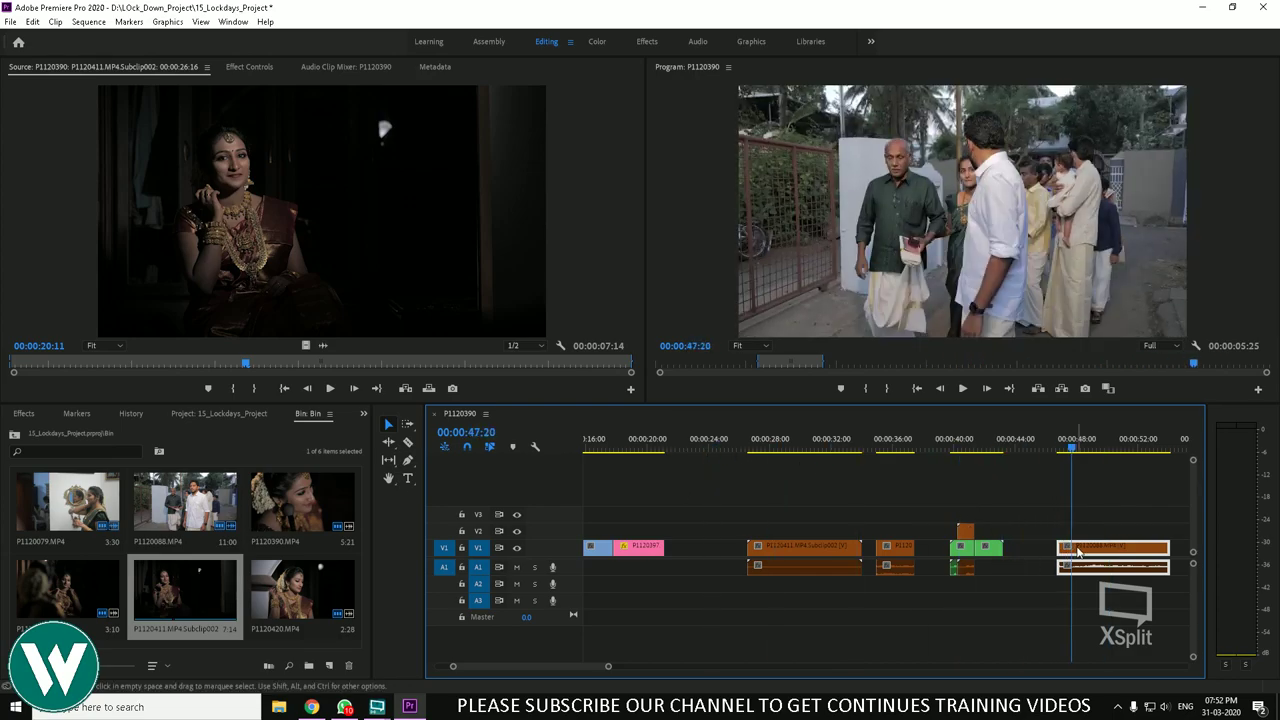
{"action": "double_click", "coordinate": [1078, 551]}
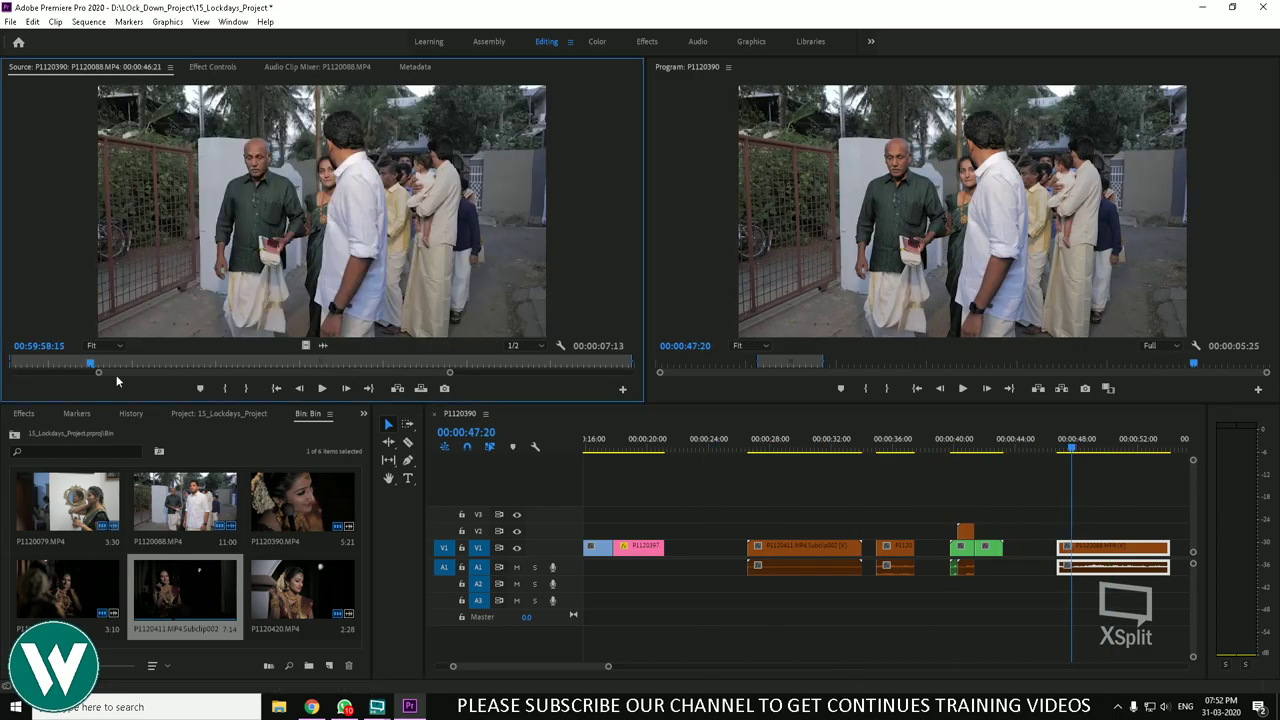
{"action": "left_click_drag", "start_coordinate": [94, 370], "coordinate": [12, 371]}
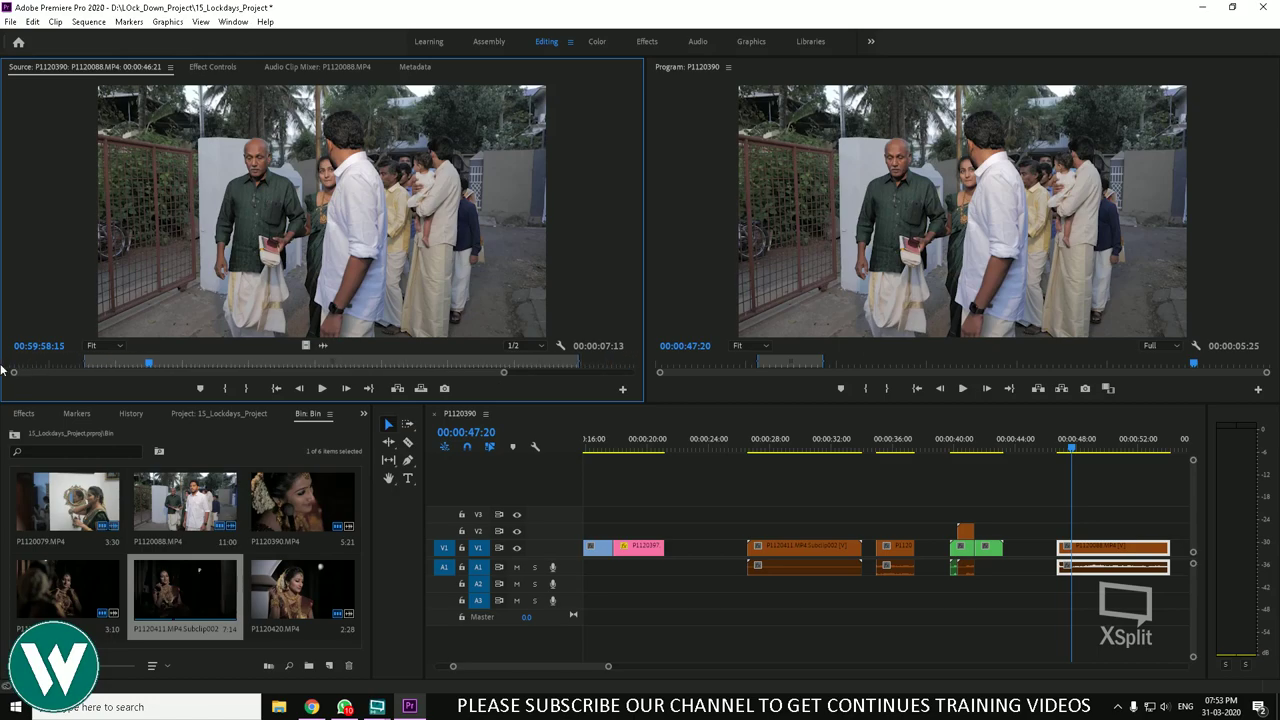
{"action": "left_click_drag", "start_coordinate": [505, 373], "coordinate": [632, 372]}
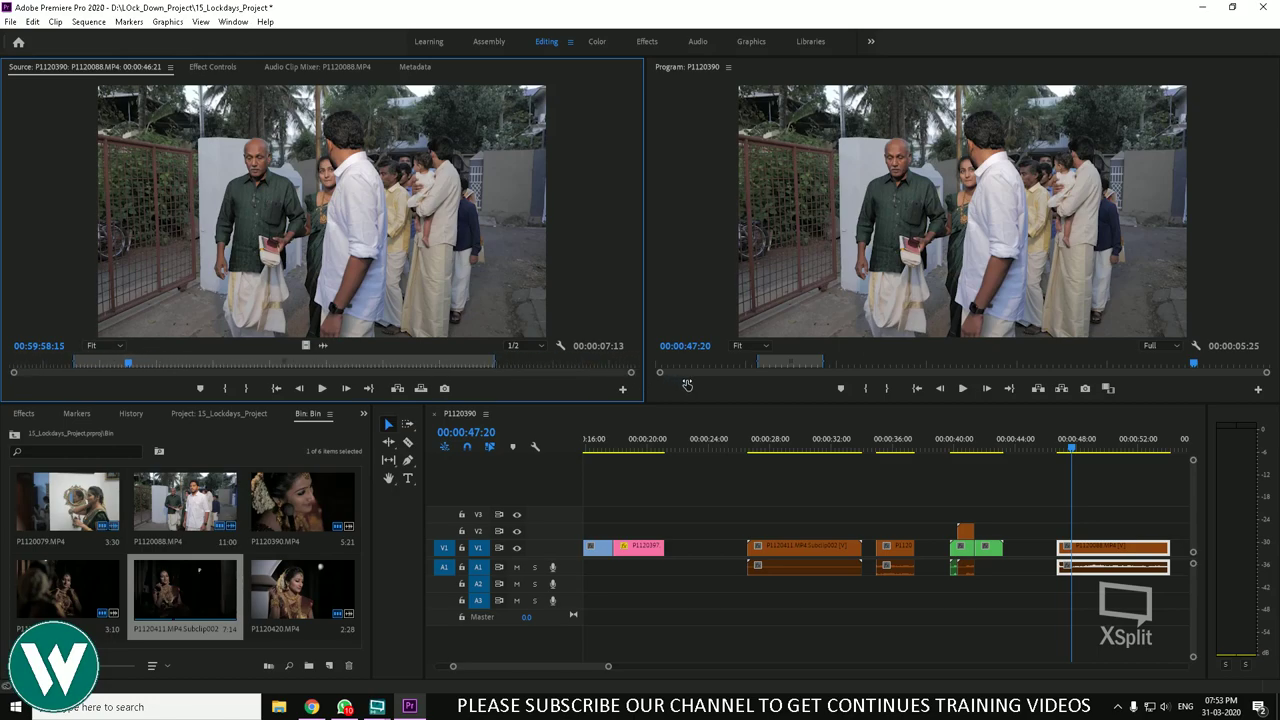
{"action": "left_click", "coordinate": [1120, 563]}
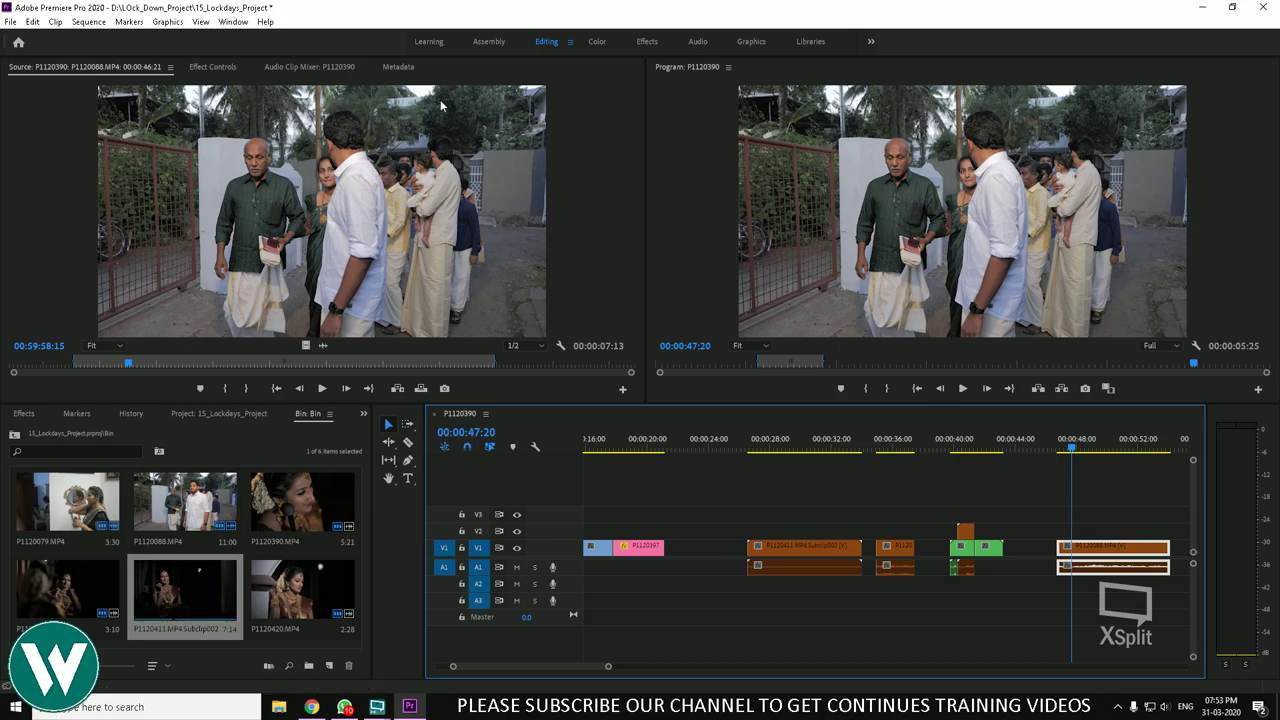
Step: Revert the clip to its Original Timecode in the Modify Clip Timecode settings
{"action": "left_click", "coordinate": [55, 21]}
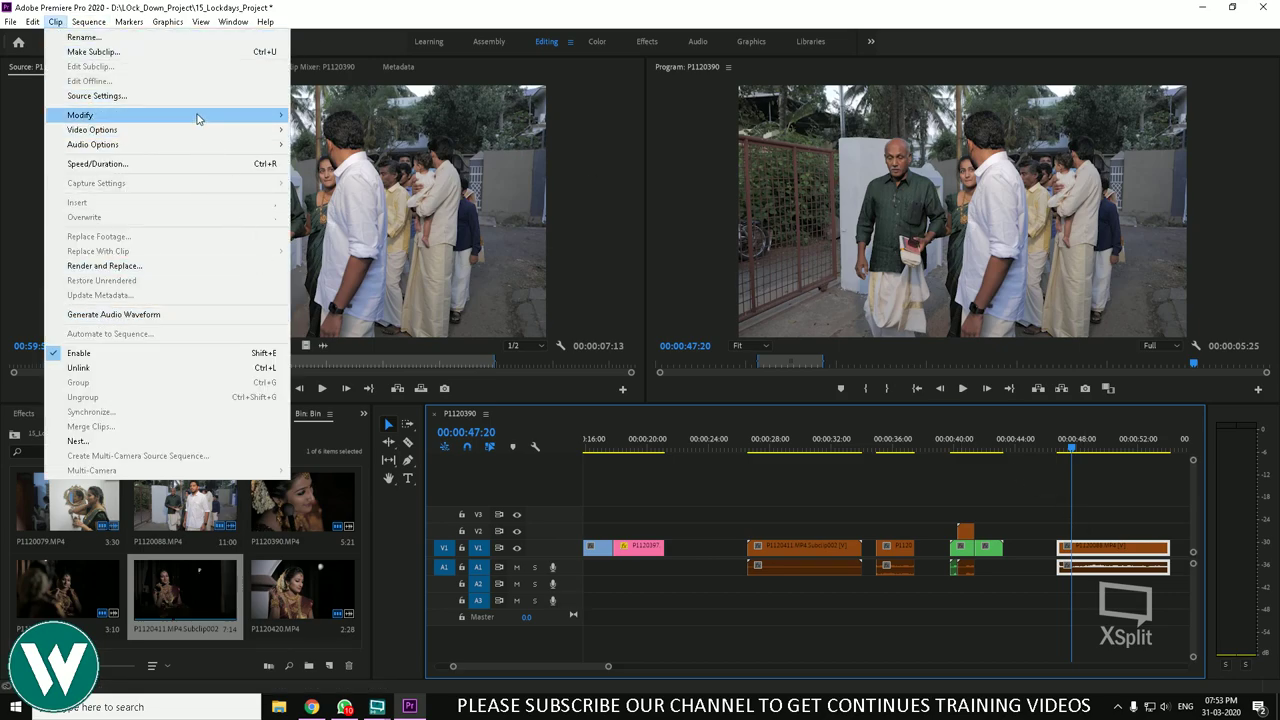
{"action": "mouse_move", "coordinate": [214, 115]}
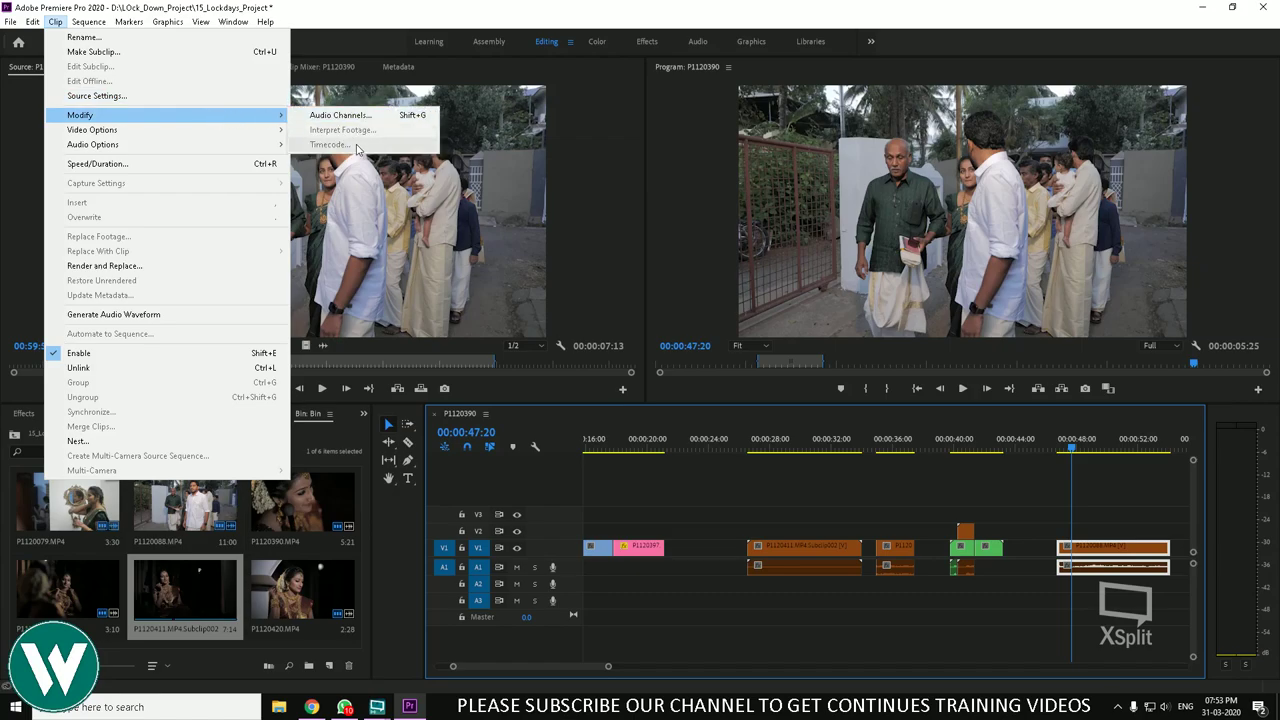
{"action": "left_click", "coordinate": [366, 116]}
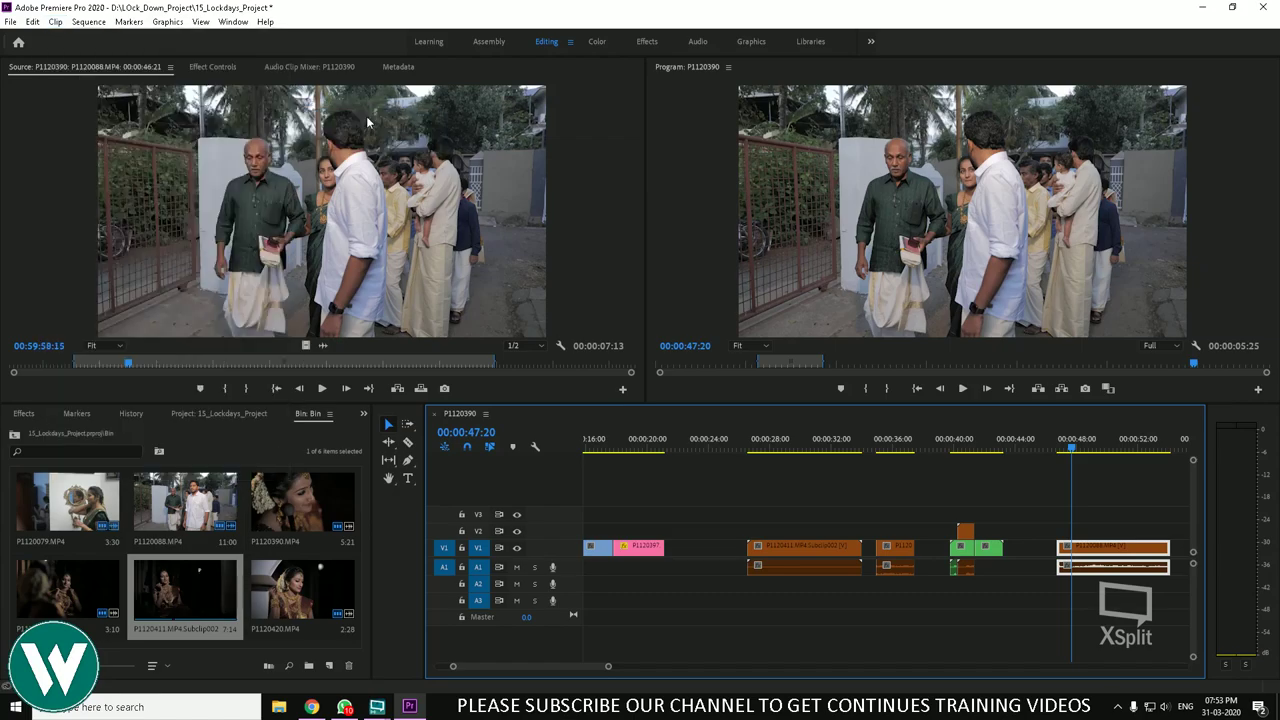
{"action": "left_click", "coordinate": [590, 110]}
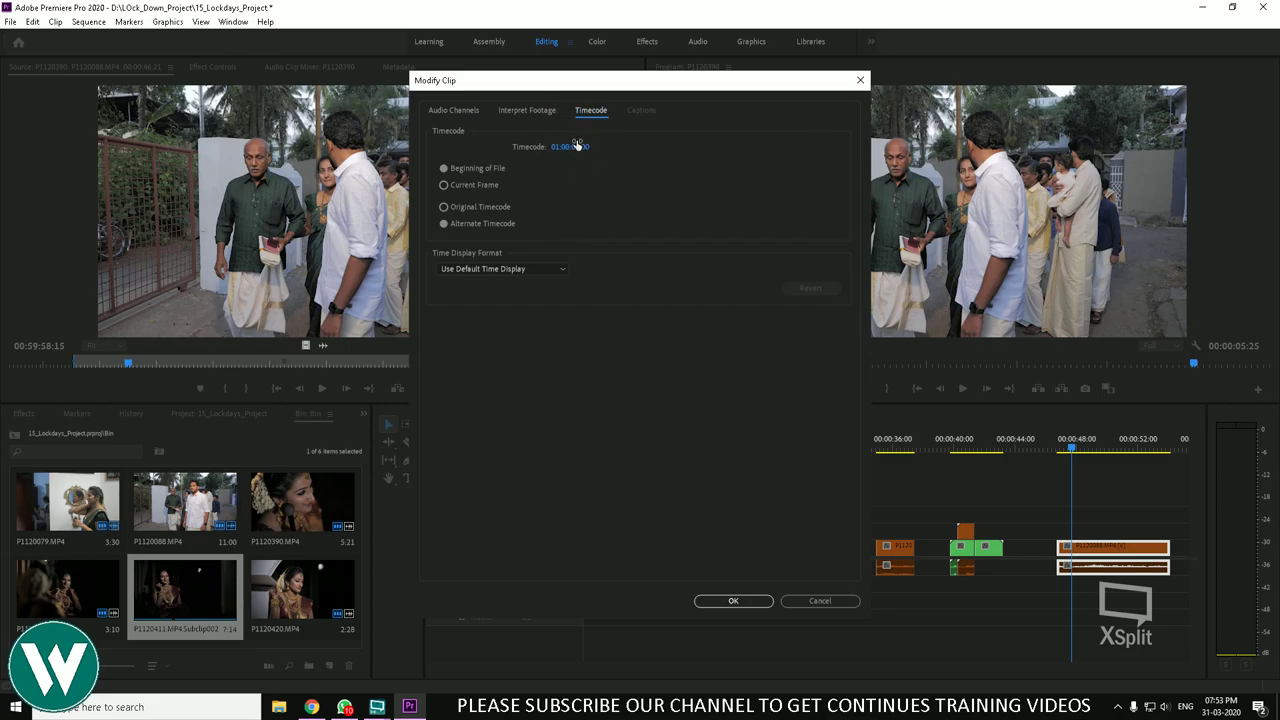
{"action": "left_click", "coordinate": [468, 207]}
{"action": "left_click", "coordinate": [733, 601]}
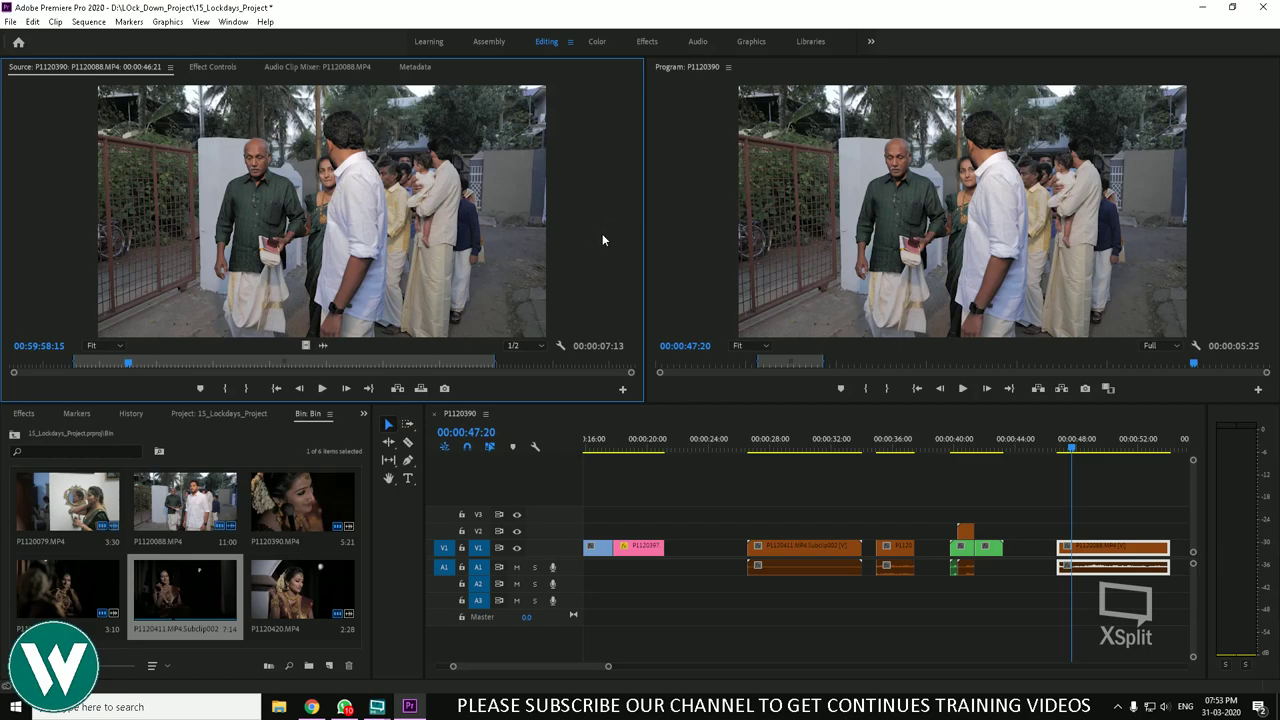
{"action": "left_click", "coordinate": [55, 21]}
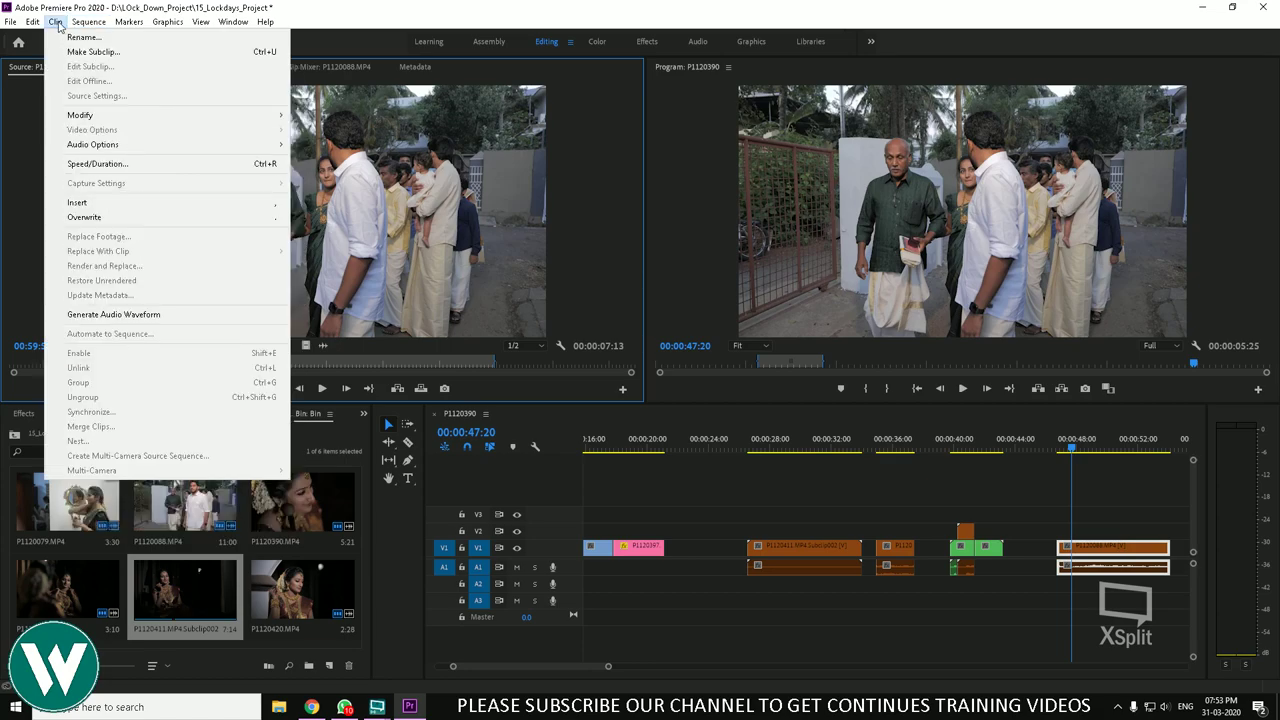
{"action": "mouse_move", "coordinate": [103, 25]}
{"action": "mouse_move", "coordinate": [55, 21]}
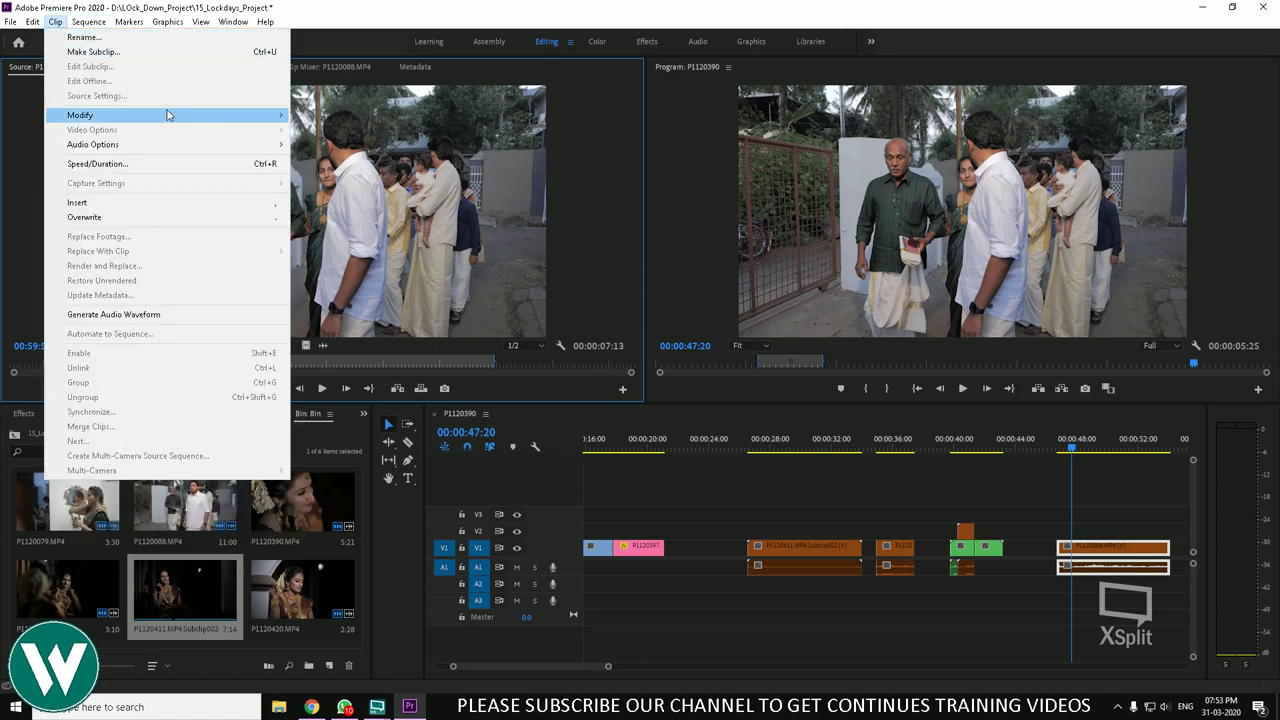
{"action": "mouse_move", "coordinate": [222, 145]}
{"action": "mouse_move", "coordinate": [189, 115]}
{"action": "left_click", "coordinate": [345, 115]}
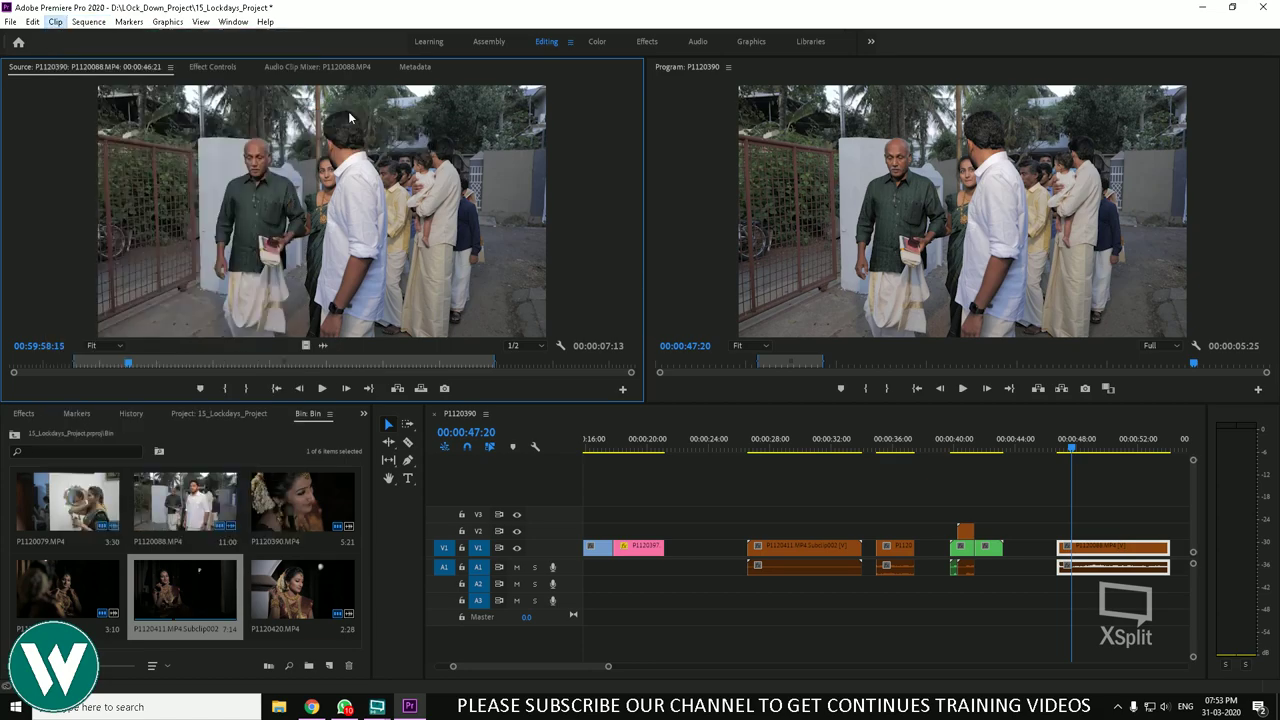
{"action": "left_click", "coordinate": [522, 111]}
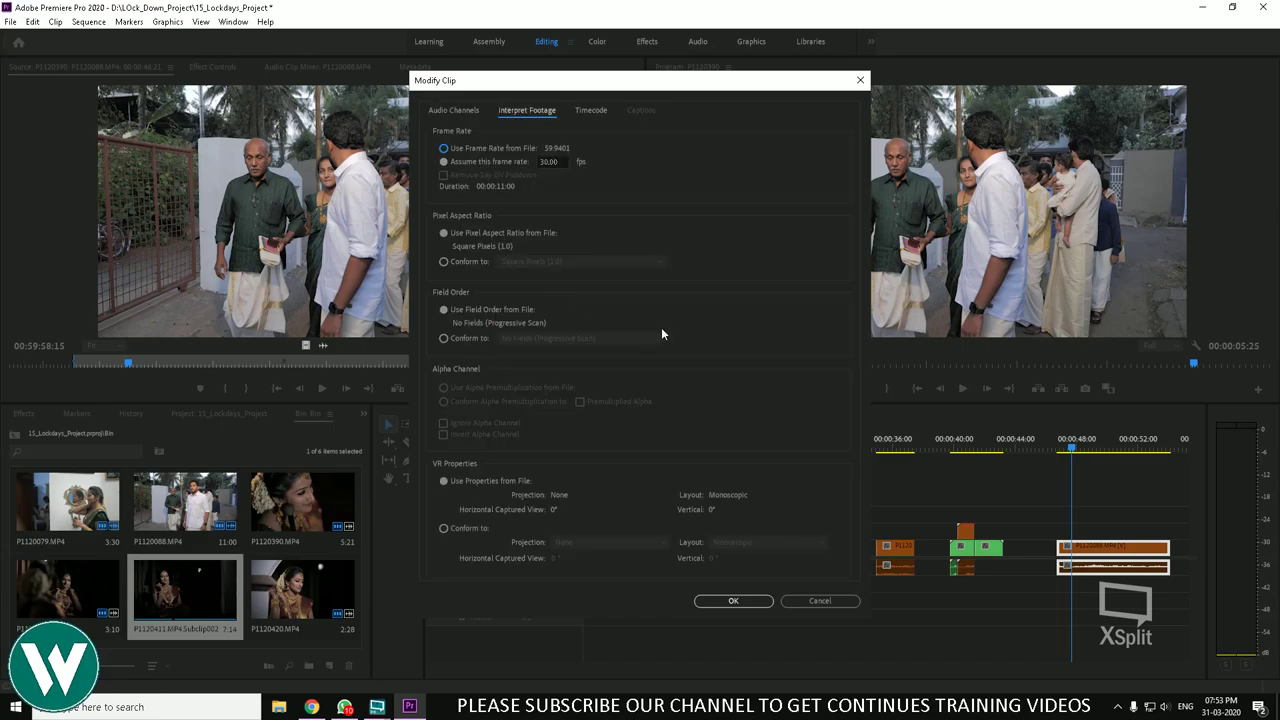
{"action": "left_click", "coordinate": [820, 601]}
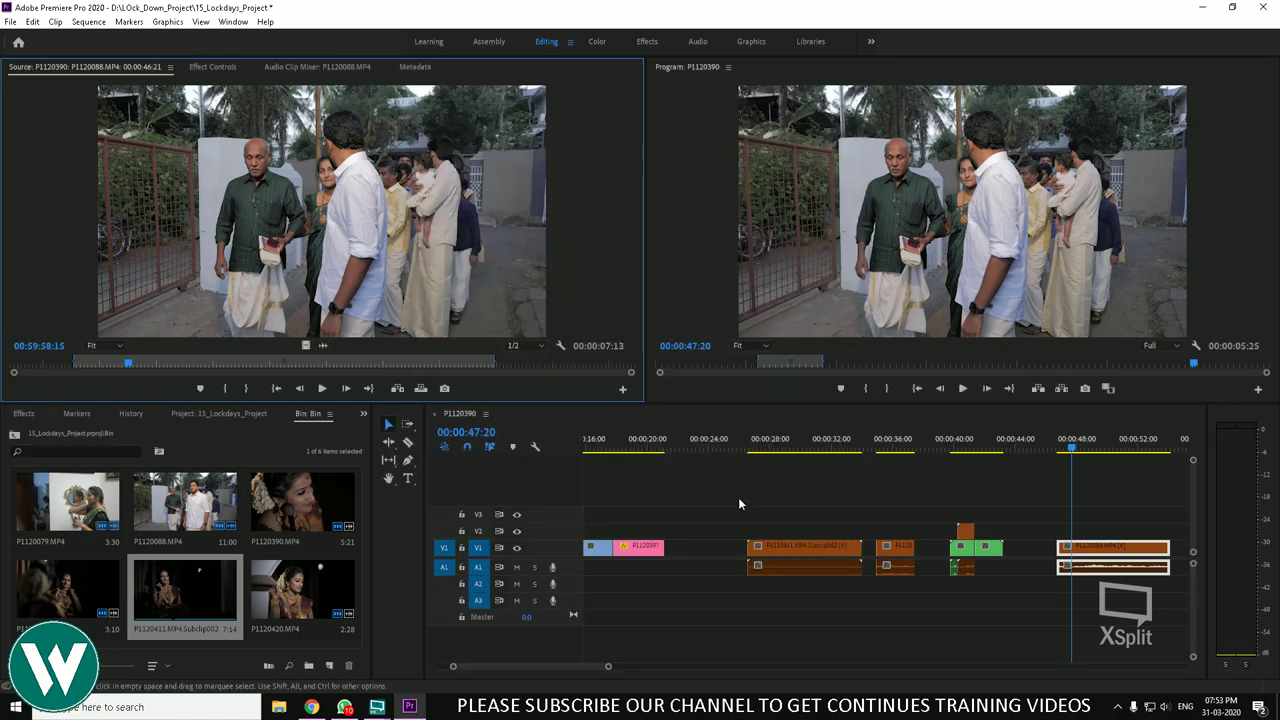
{"action": "left_click", "coordinate": [56, 22]}
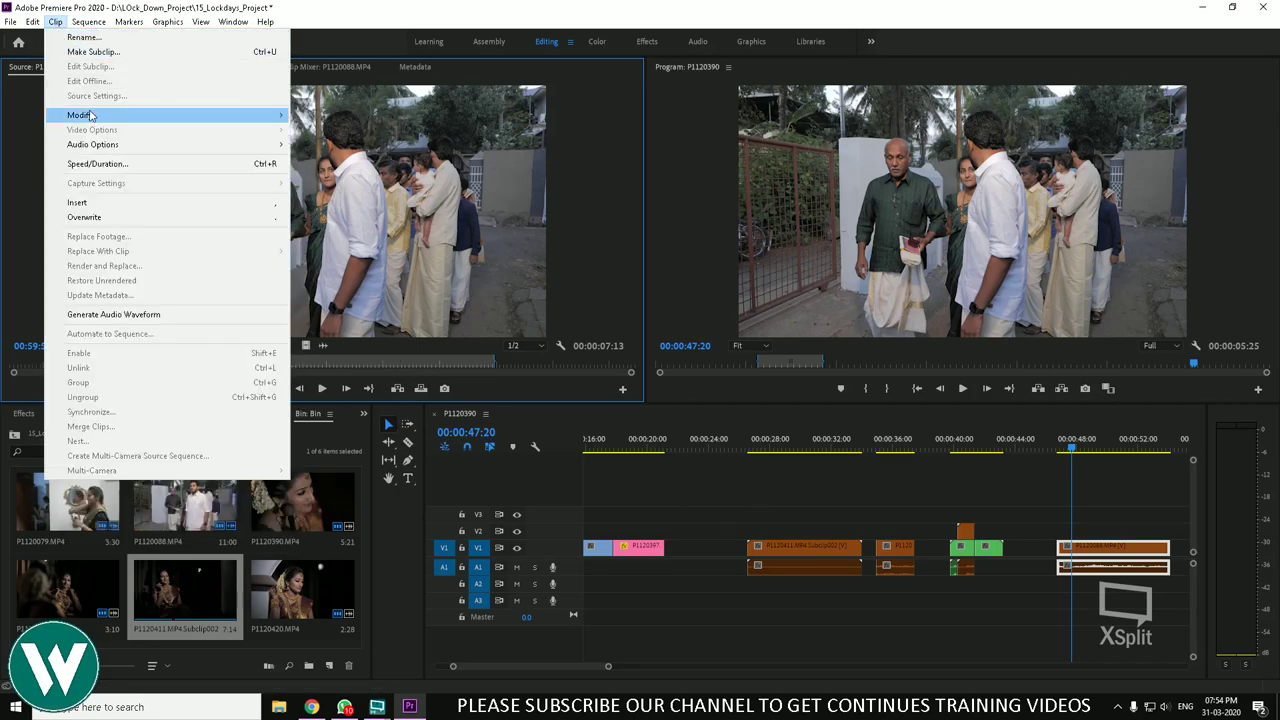
{"action": "mouse_move", "coordinate": [90, 116]}
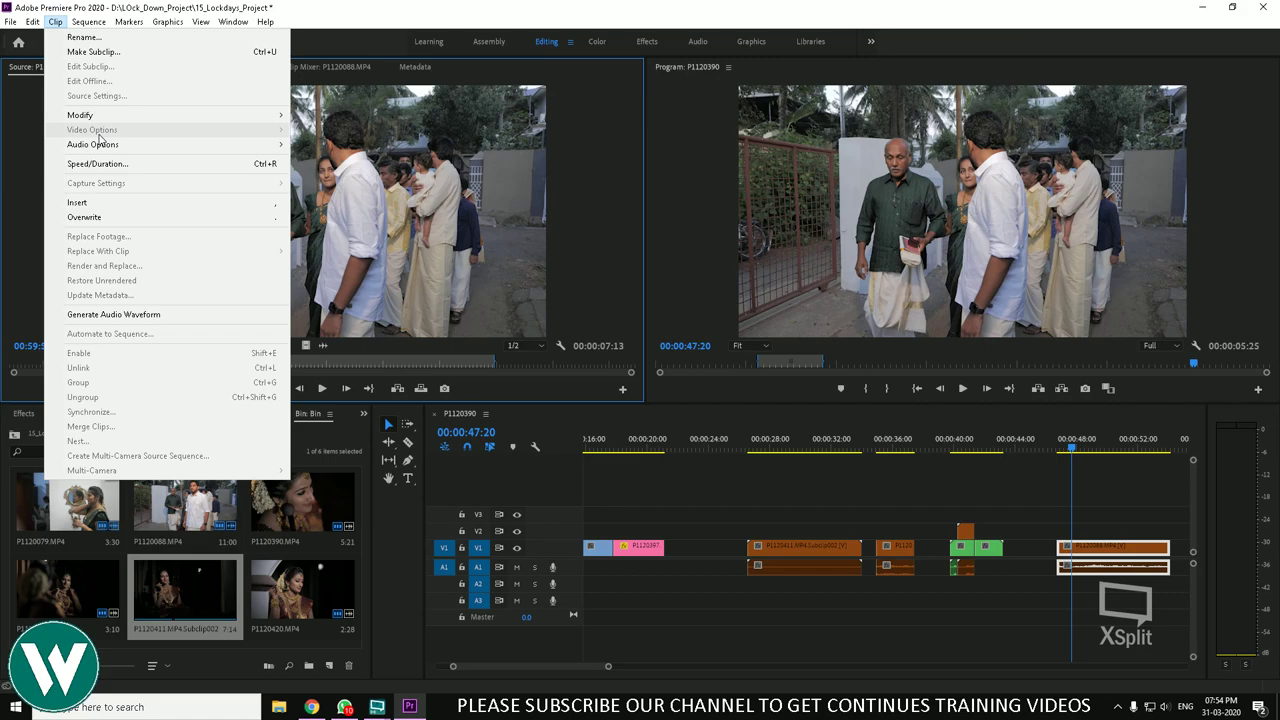
{"action": "left_click", "coordinate": [907, 462]}
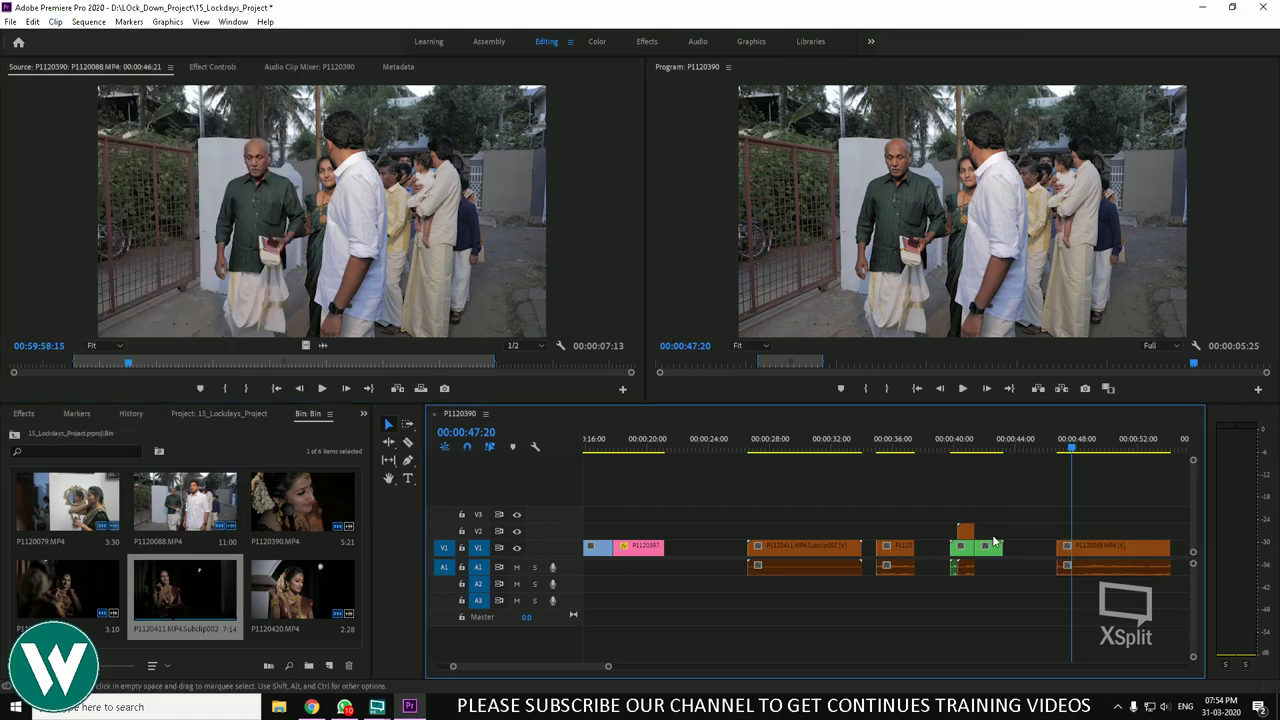
{"action": "left_click", "coordinate": [990, 546]}
{"action": "left_click", "coordinate": [55, 21]}
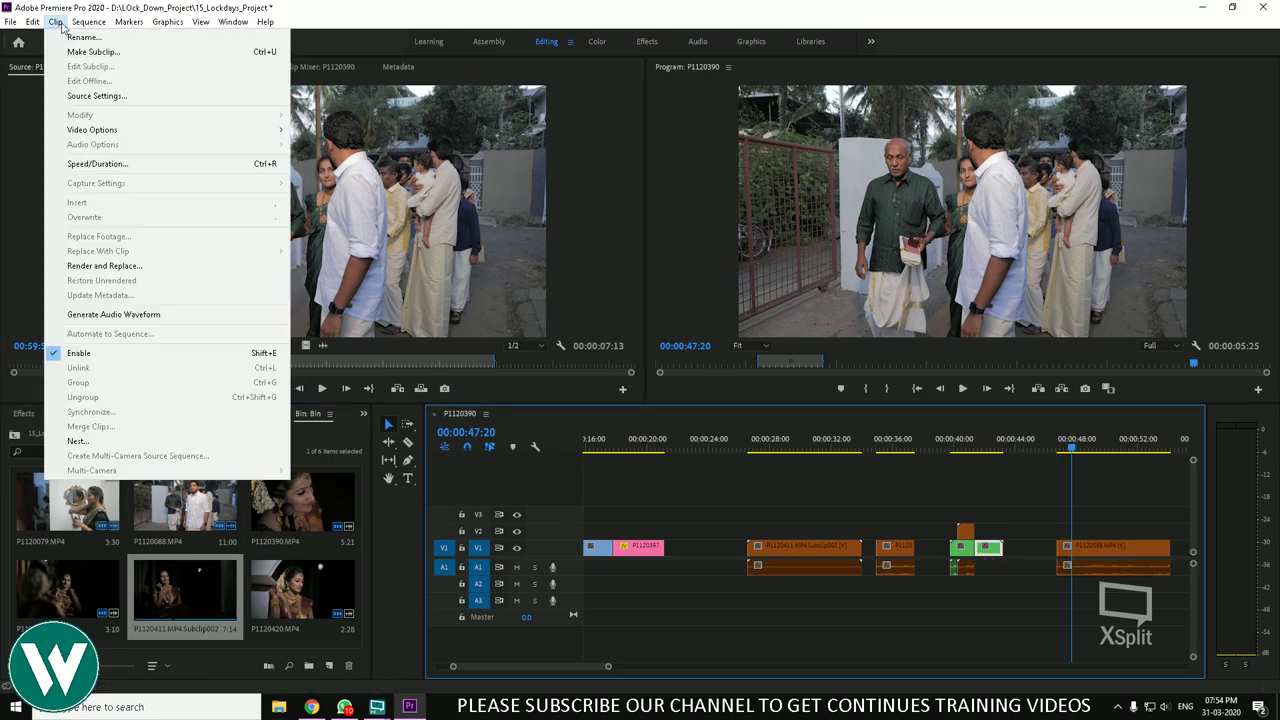
{"action": "mouse_move", "coordinate": [130, 134]}
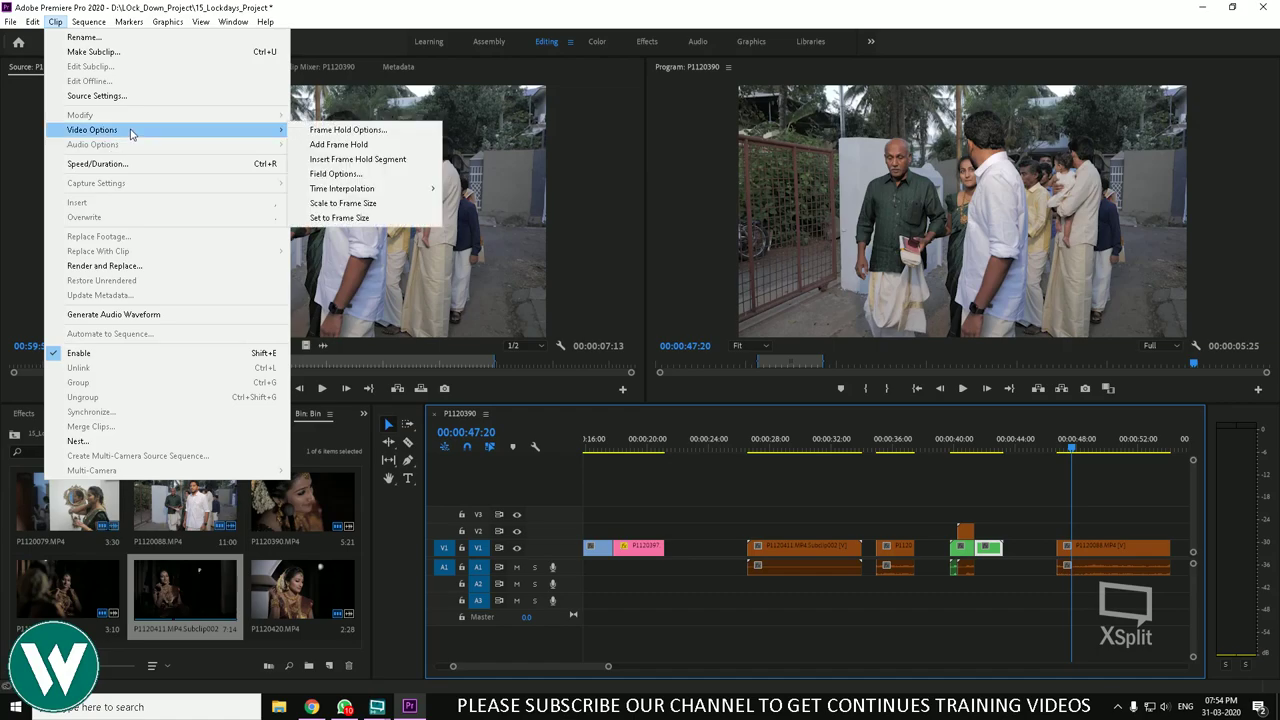
{"action": "left_click", "coordinate": [368, 174]}
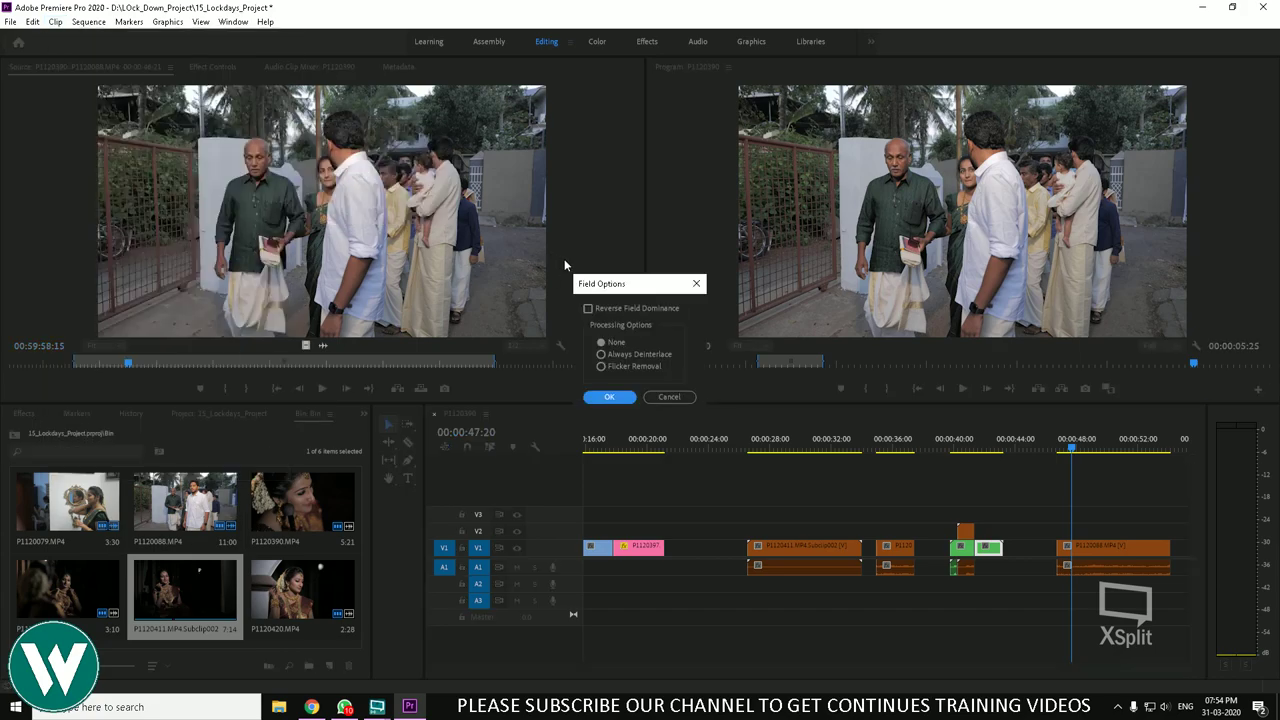
{"action": "left_click", "coordinate": [680, 395]}
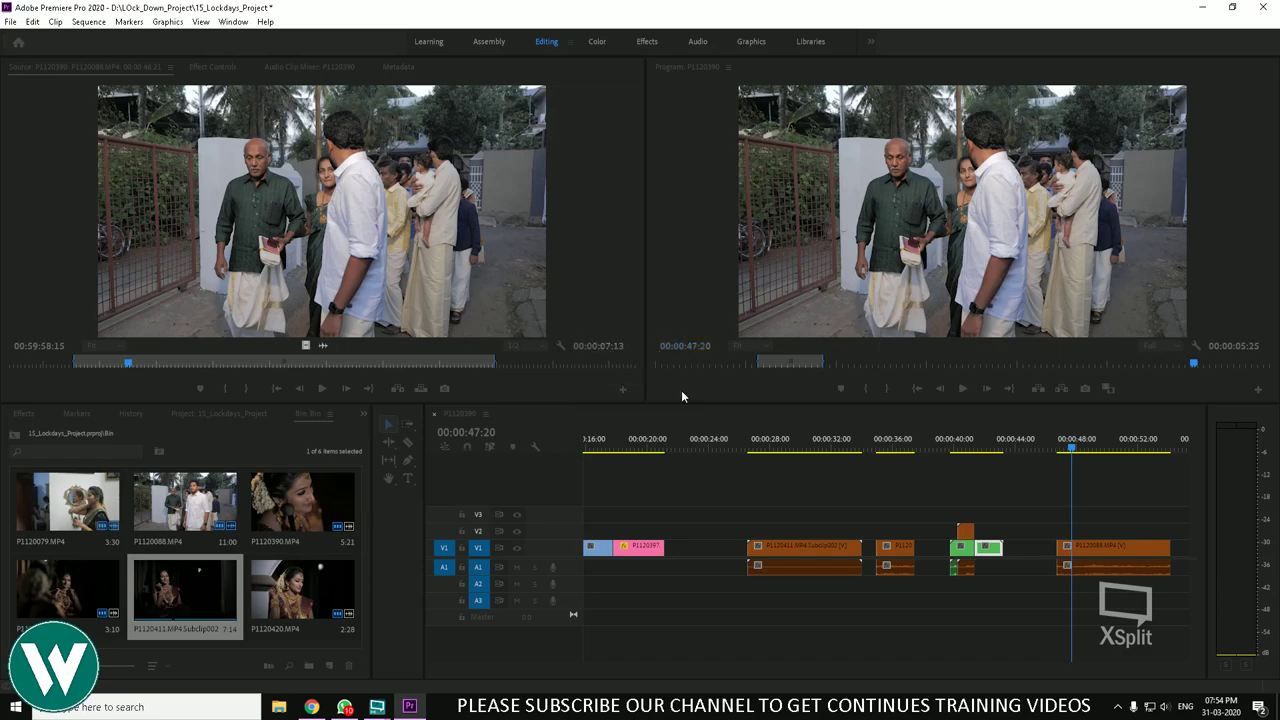
{"action": "left_click", "coordinate": [55, 21]}
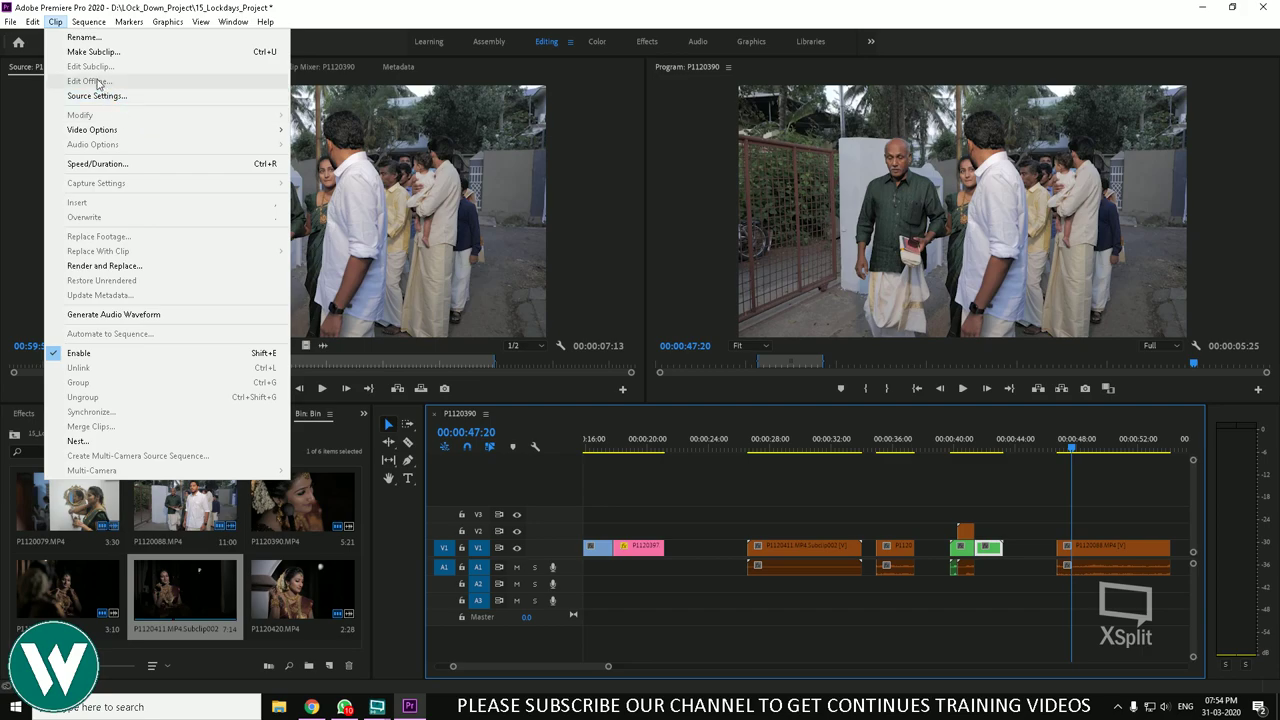
Step: Set the green clip's frame hold to freeze on frame 00:00:05:07
{"action": "mouse_move", "coordinate": [86, 21]}
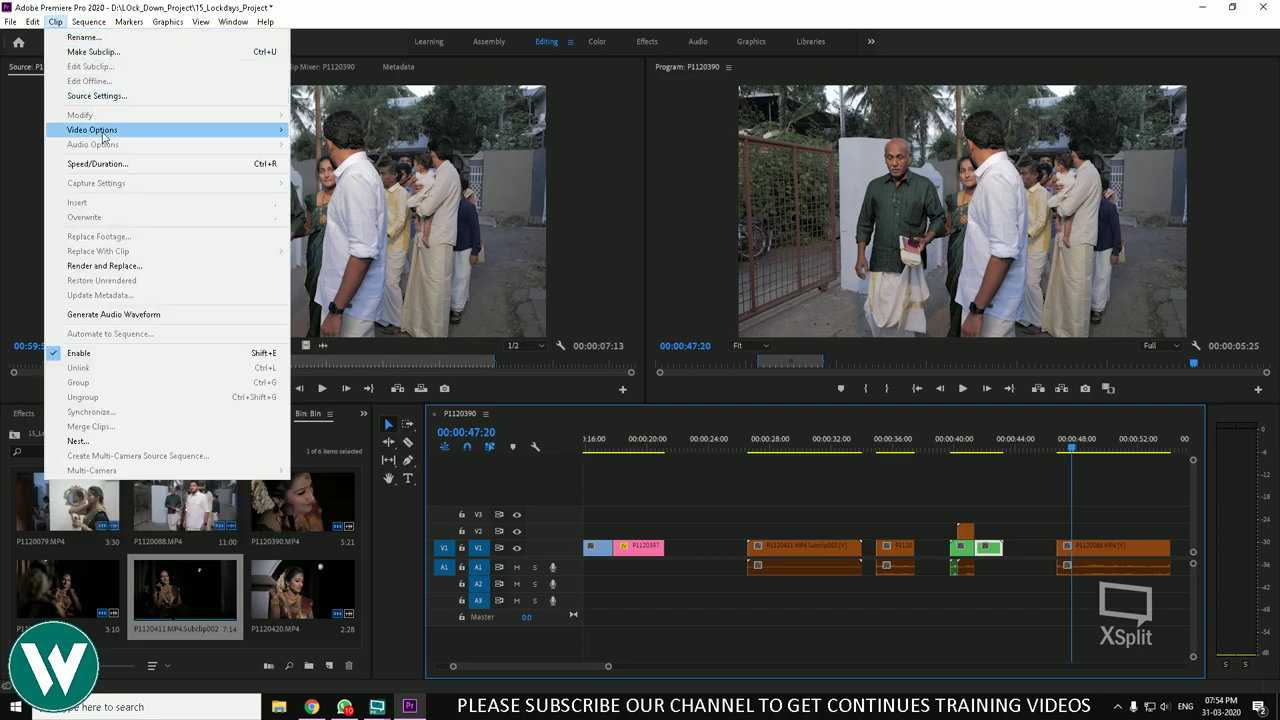
{"action": "mouse_move", "coordinate": [137, 135]}
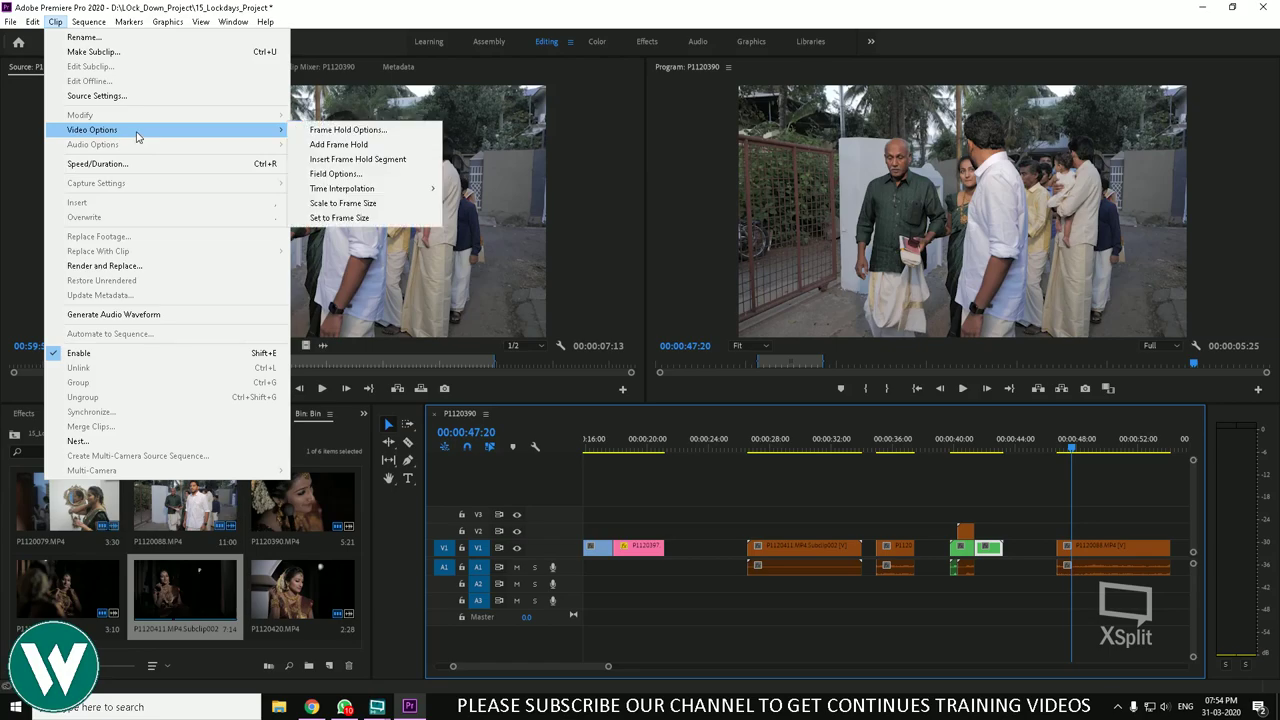
{"action": "left_click", "coordinate": [339, 133]}
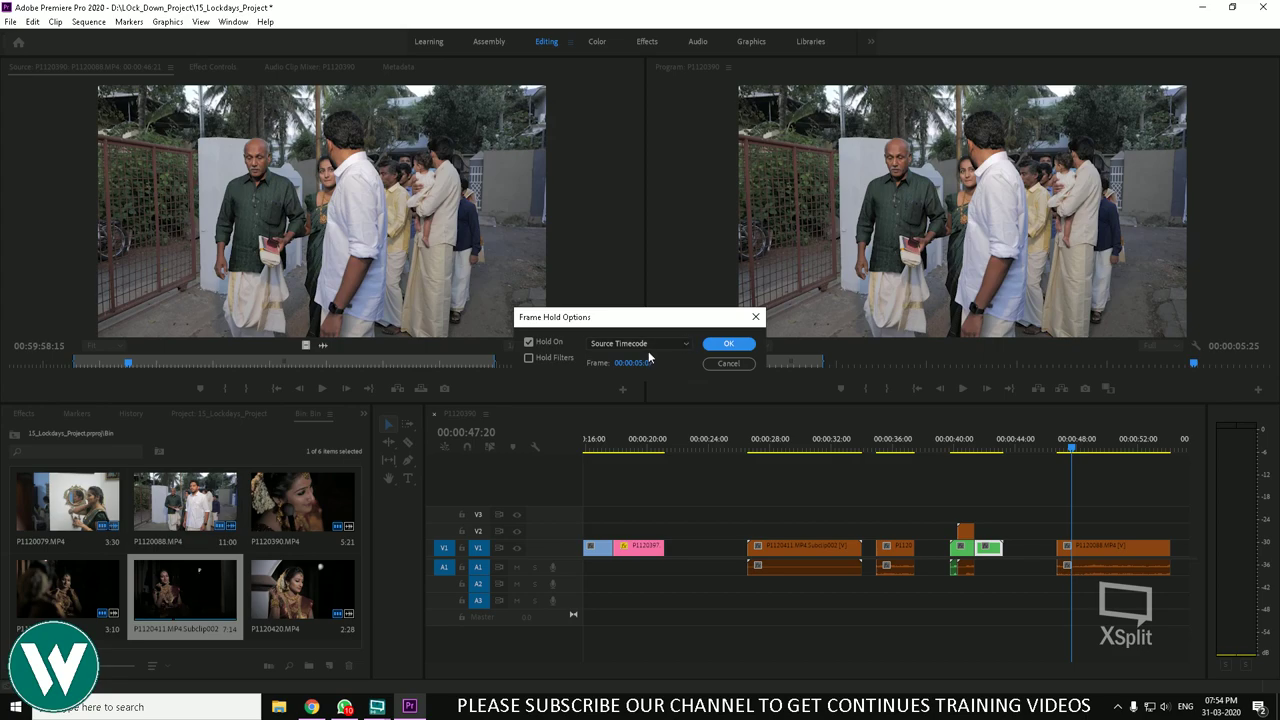
{"action": "left_click", "coordinate": [727, 344]}
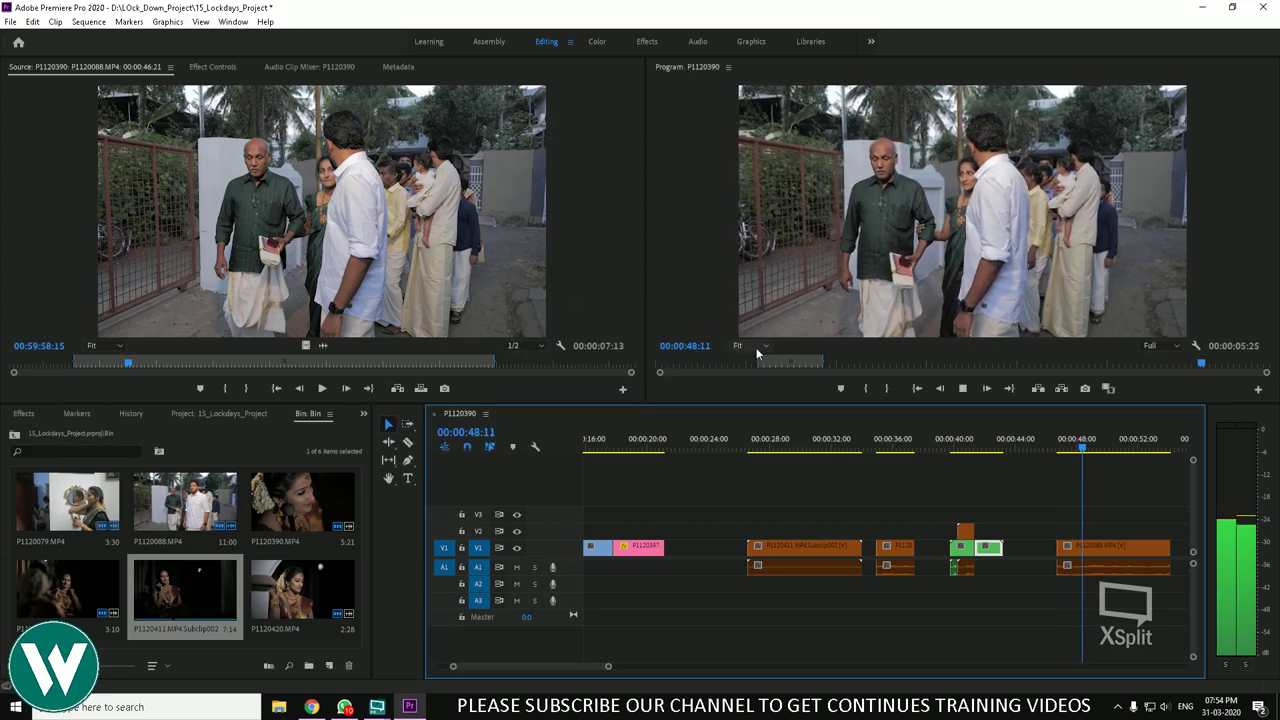
Step: Park the playhead at 00:00:48:12 and select the final P1120088 clip on V1
{"action": "mouse_move", "coordinate": [1084, 445]}
{"action": "left_mouse_down"}
{"action": "mouse_move", "coordinate": [1068, 455]}
{"action": "mouse_move", "coordinate": [1095, 443]}
{"action": "left_mouse_up"}
{"action": "left_click", "coordinate": [1083, 452]}
{"action": "left_click", "coordinate": [1105, 547]}
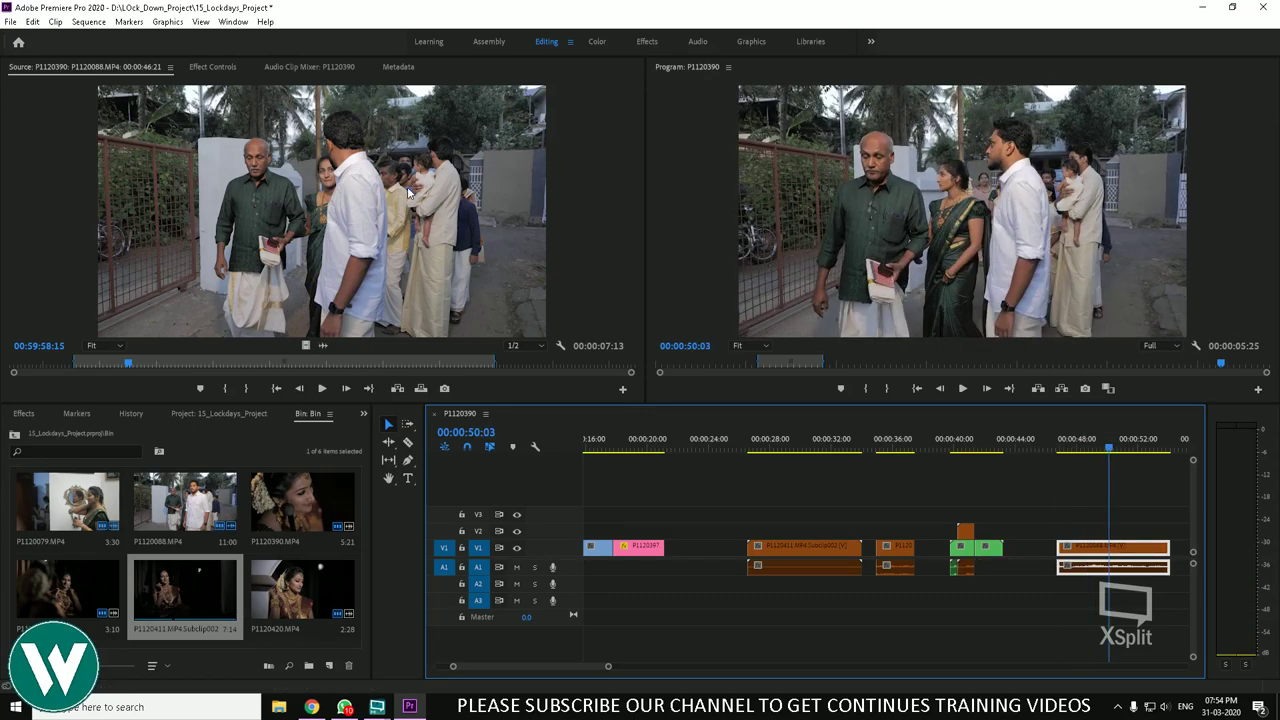
Step: Add a frame hold freezing the final clip from the playhead onward
{"action": "left_click", "coordinate": [55, 21]}
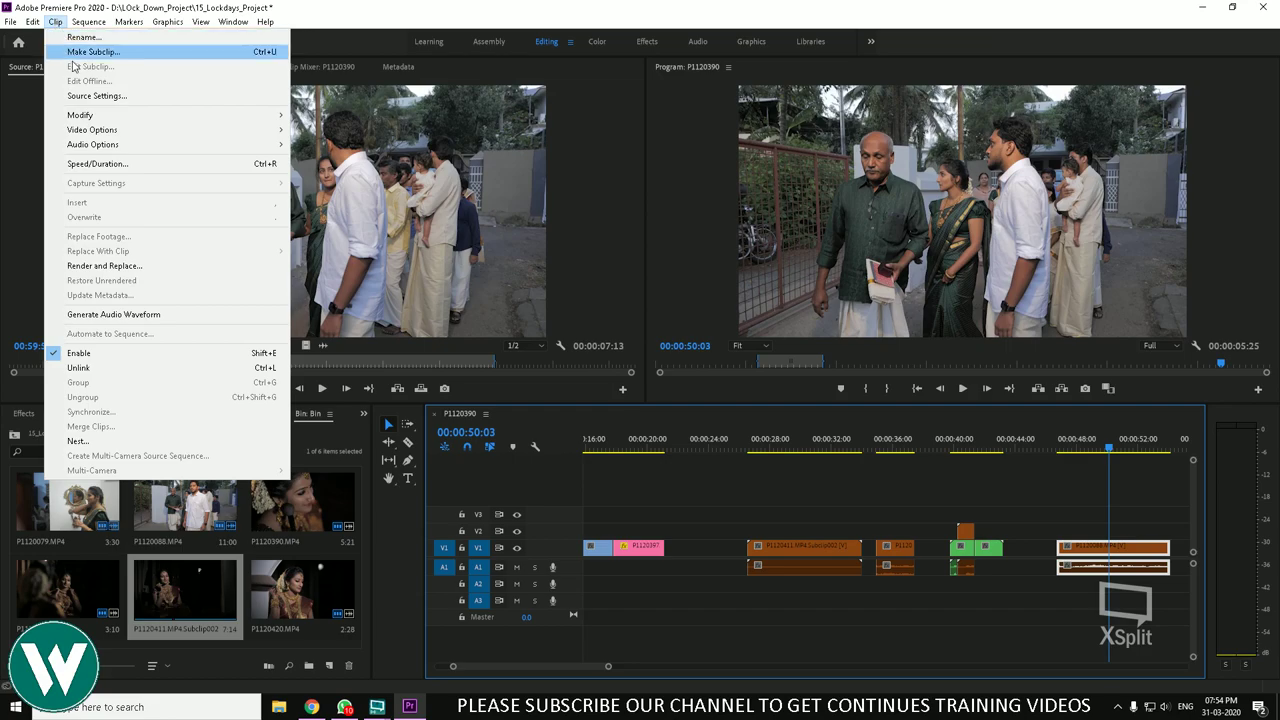
{"action": "mouse_move", "coordinate": [159, 130]}
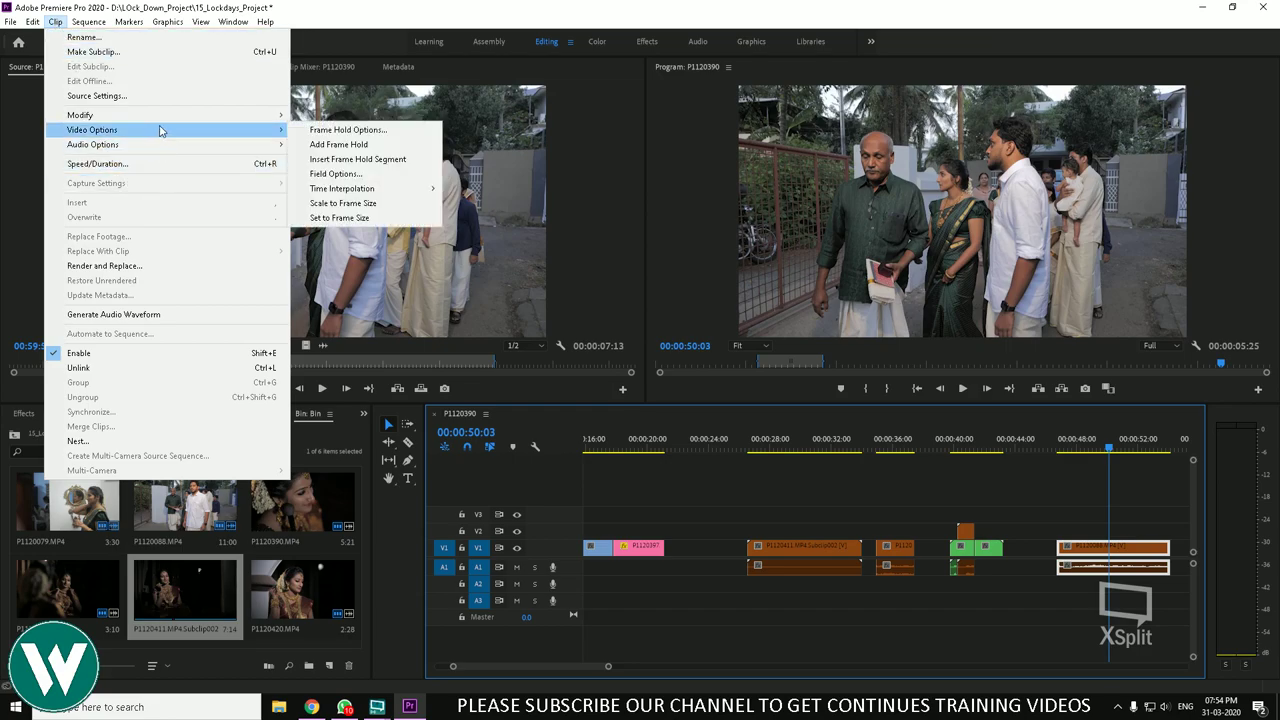
{"action": "left_click", "coordinate": [362, 151]}
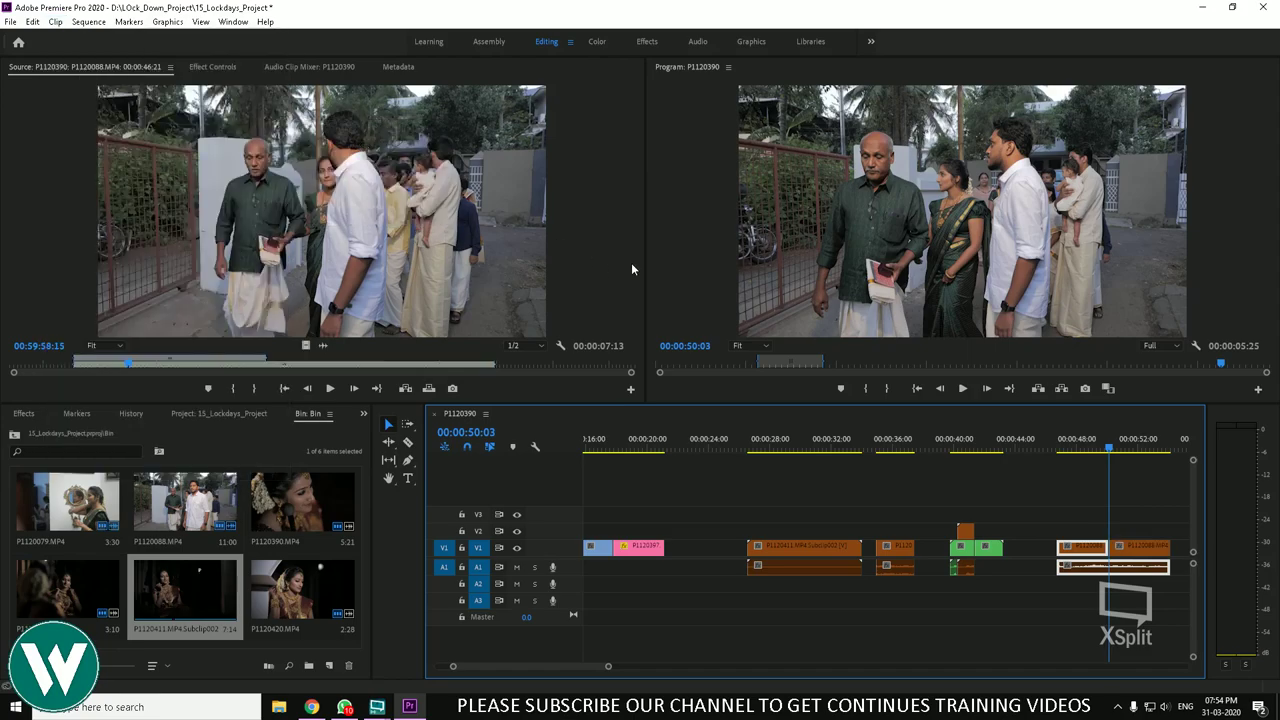
Step: Play into the frame hold, stopping at 00:00:51:12, and select only the held segment
{"action": "key", "text": "space"}
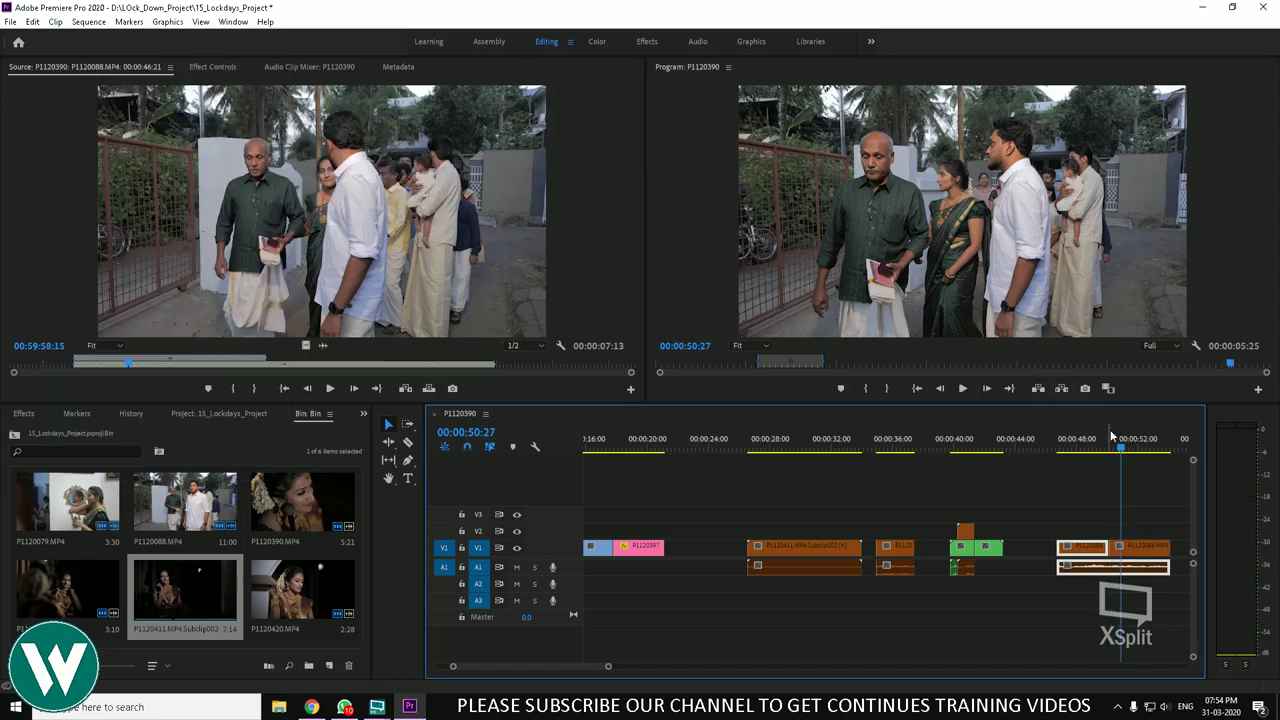
{"action": "left_click", "coordinate": [1063, 430]}
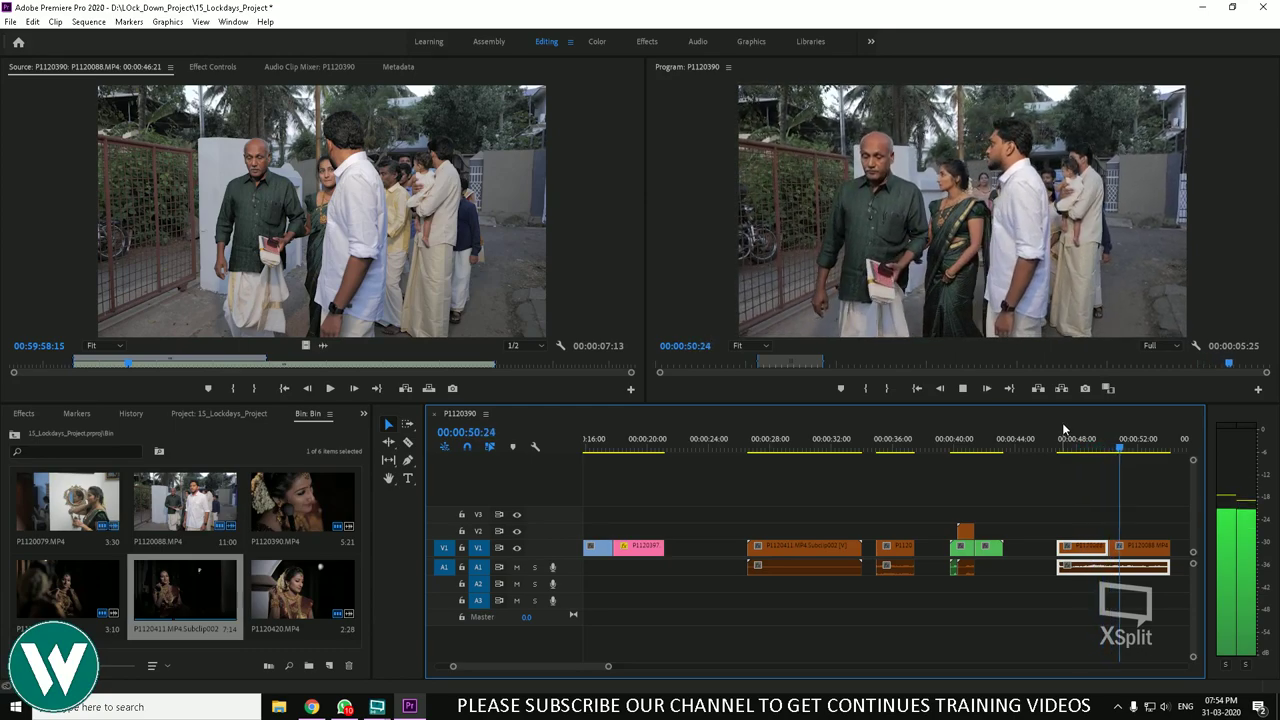
{"action": "key", "text": "space"}
{"action": "left_click", "coordinate": [1160, 547]}
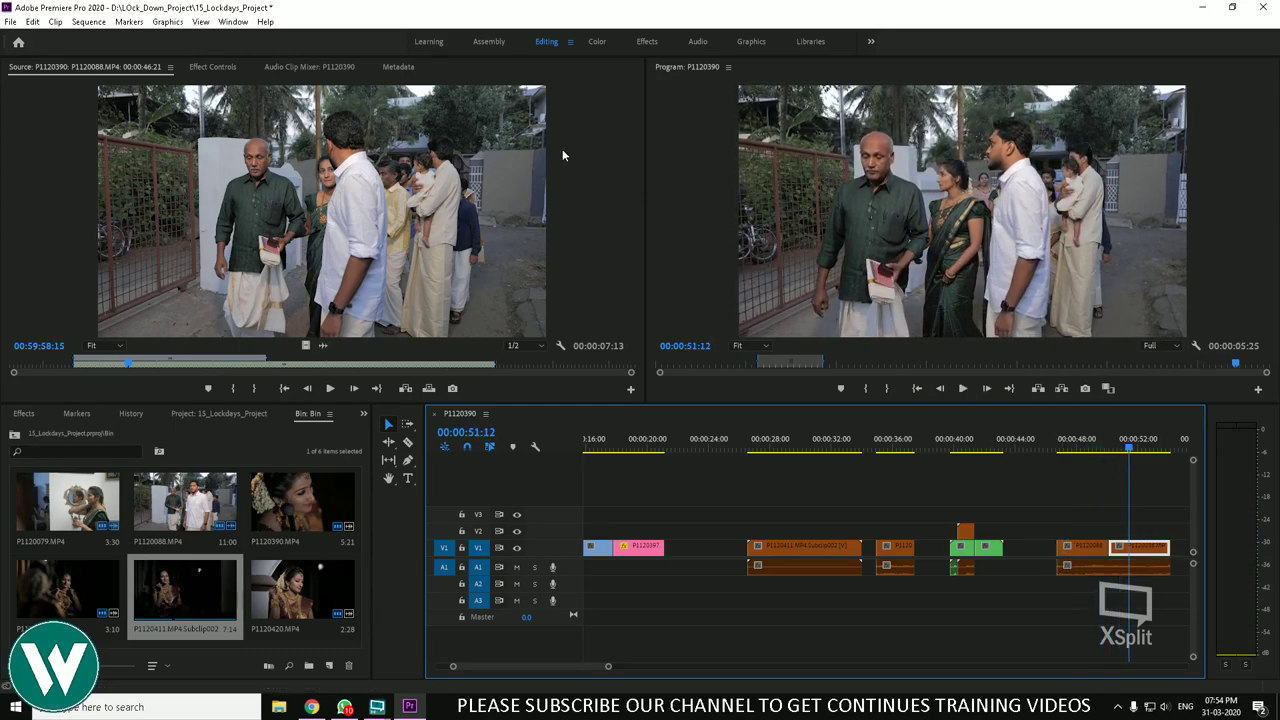
{"action": "left_click", "coordinate": [88, 21]}
{"action": "left_click", "coordinate": [55, 21]}
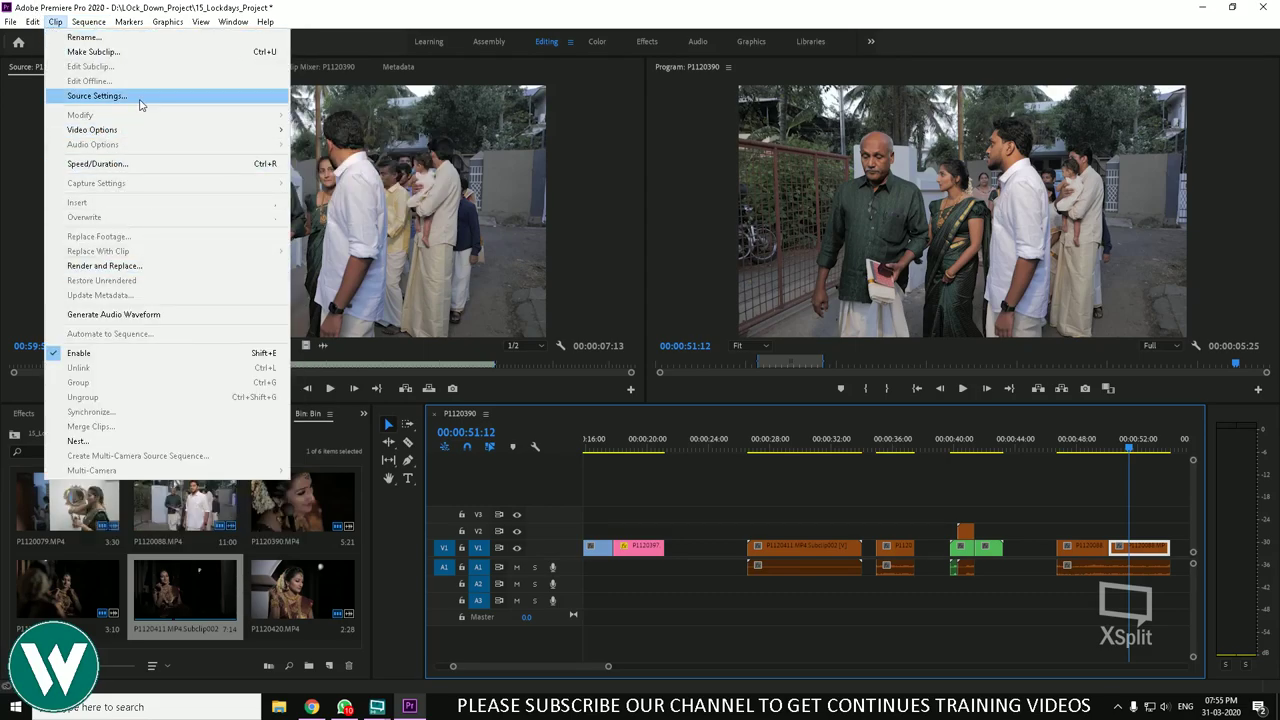
Step: Set the held segment's Frame Hold Options to hold on Sequence Timecode frame 00:00:04:00
{"action": "mouse_move", "coordinate": [187, 130]}
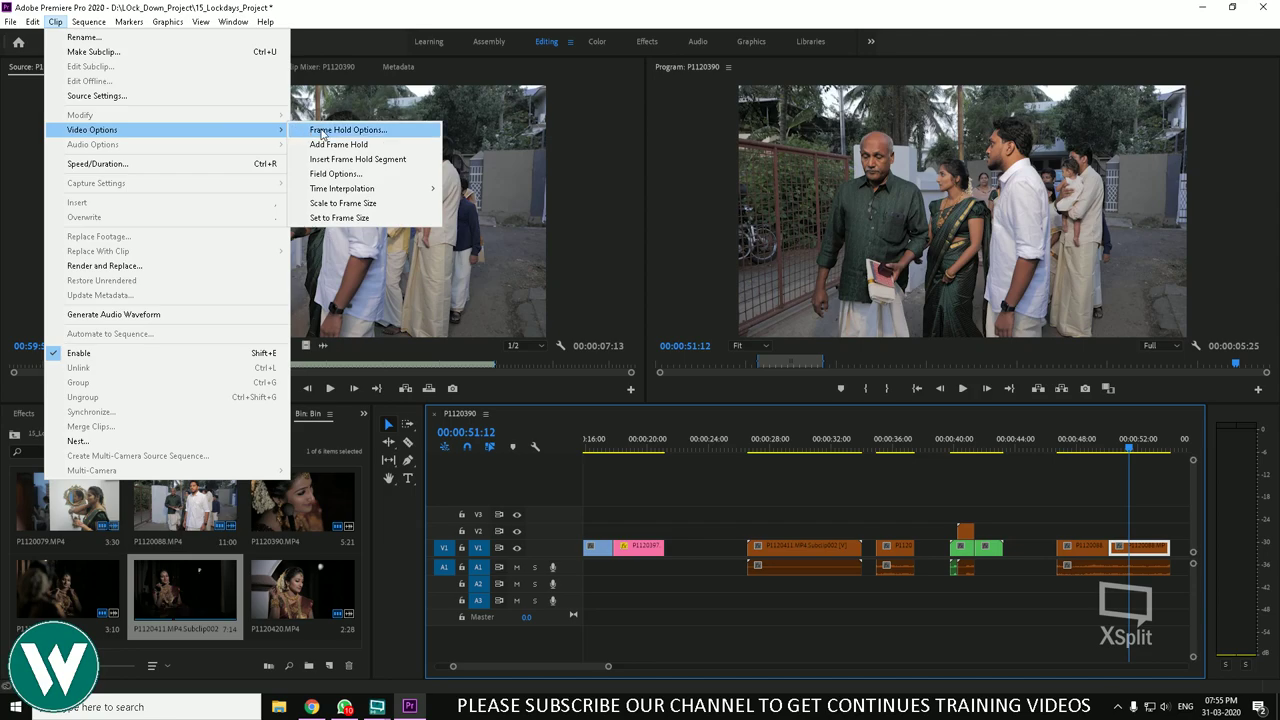
{"action": "left_click", "coordinate": [322, 133]}
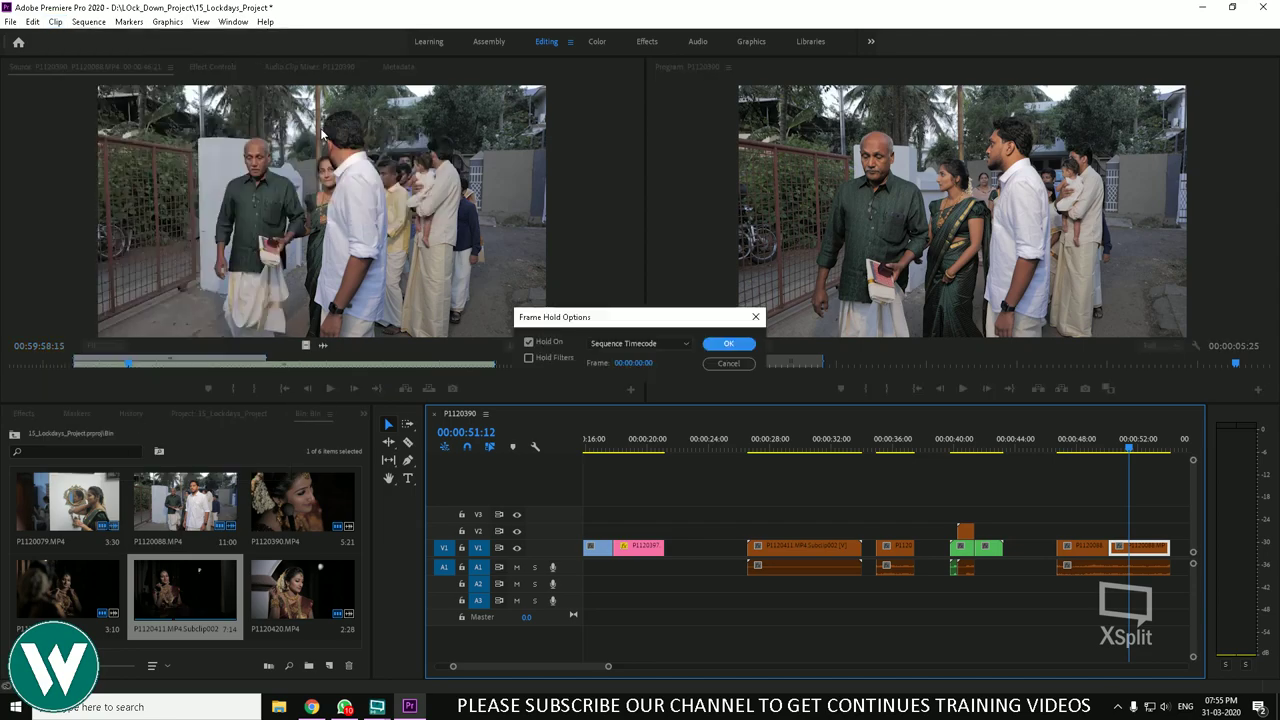
{"action": "left_click", "coordinate": [643, 344]}
{"action": "left_click", "coordinate": [633, 371]}
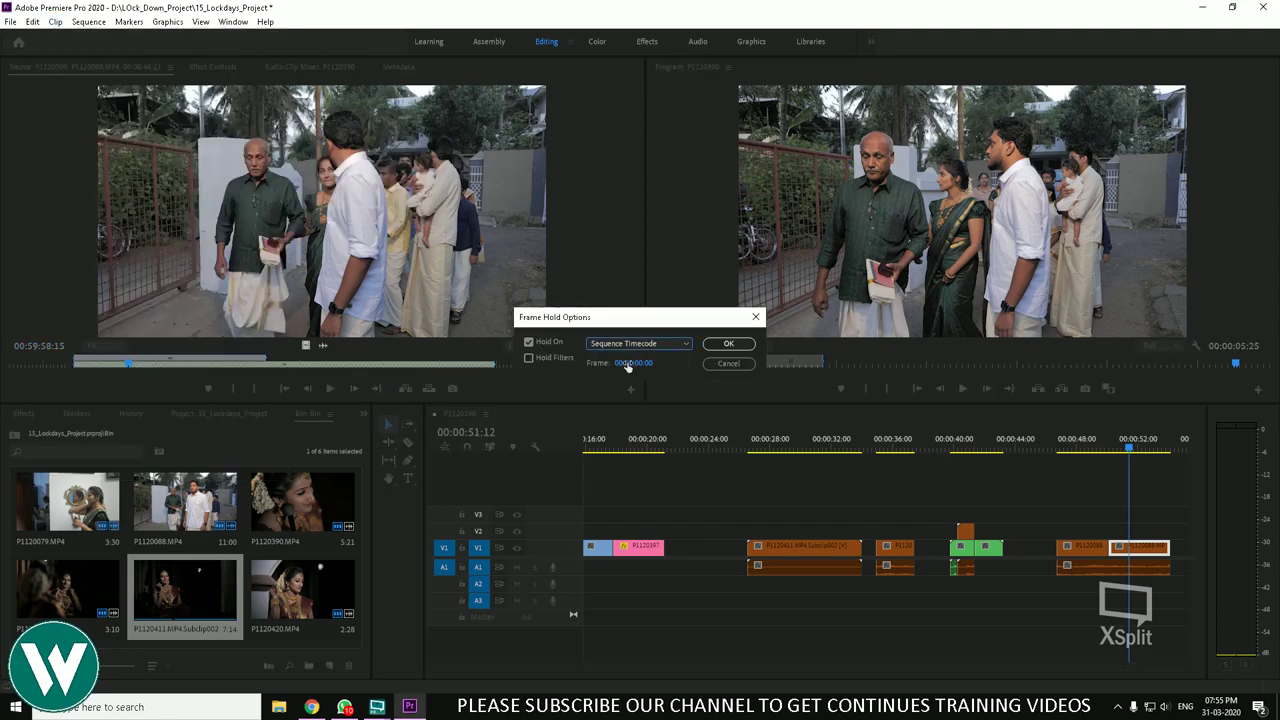
{"action": "left_click", "coordinate": [729, 344]}
Step: Scrub between 00:00:48:11 and 00:00:51:26 to review the final clip and its hold
{"action": "left_click", "coordinate": [1136, 448]}
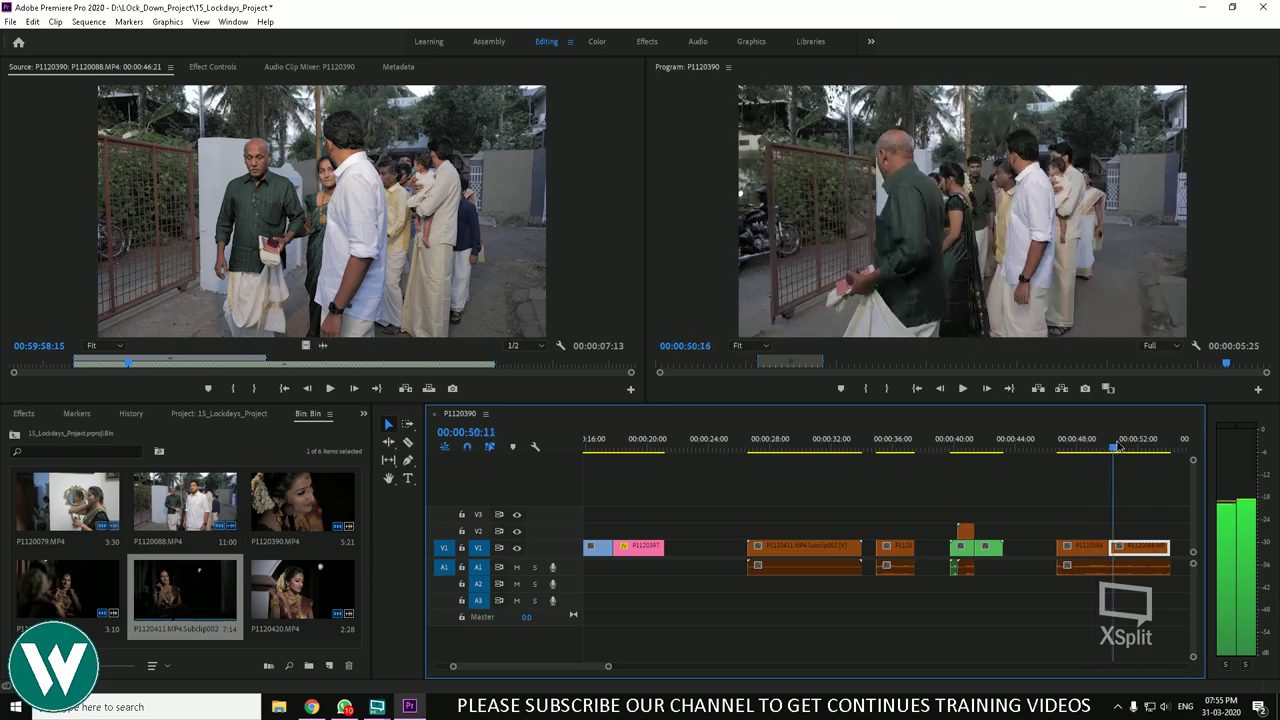
{"action": "left_click", "coordinate": [1080, 446]}
{"action": "left_click_drag", "start_coordinate": [1072, 444], "coordinate": [1021, 444]}
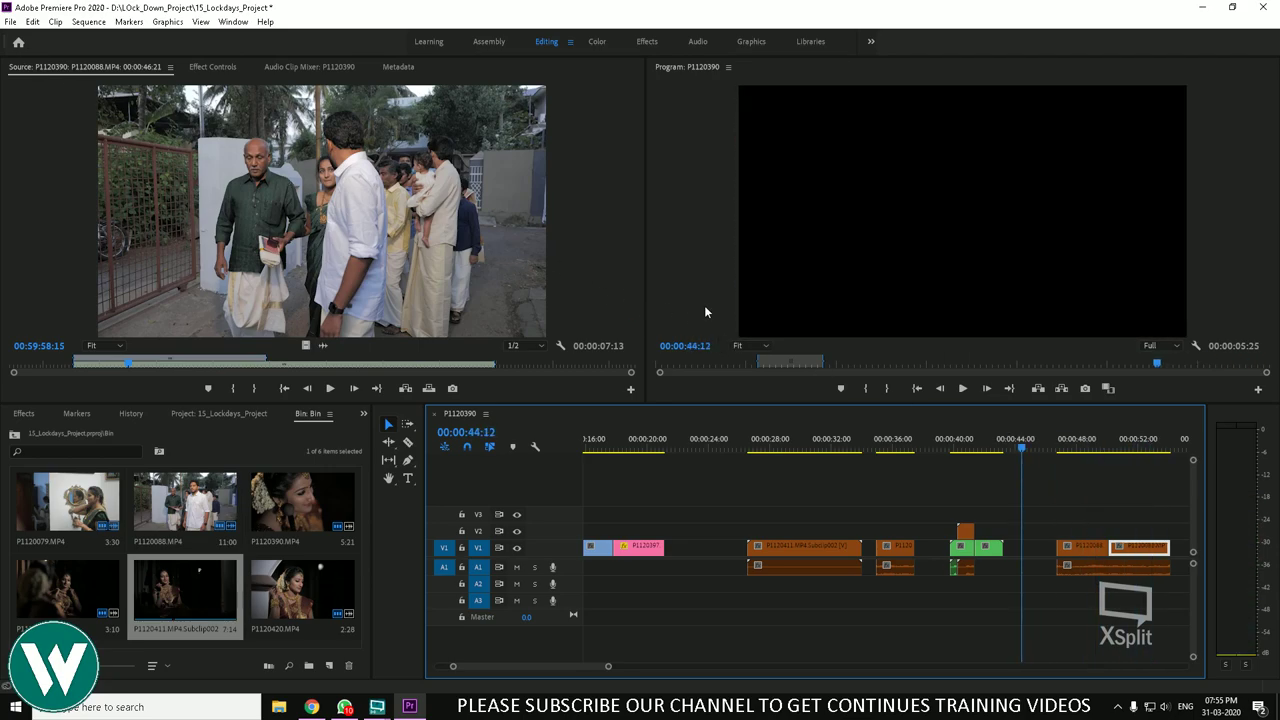
{"action": "left_click_drag", "start_coordinate": [1062, 452], "coordinate": [896, 465]}
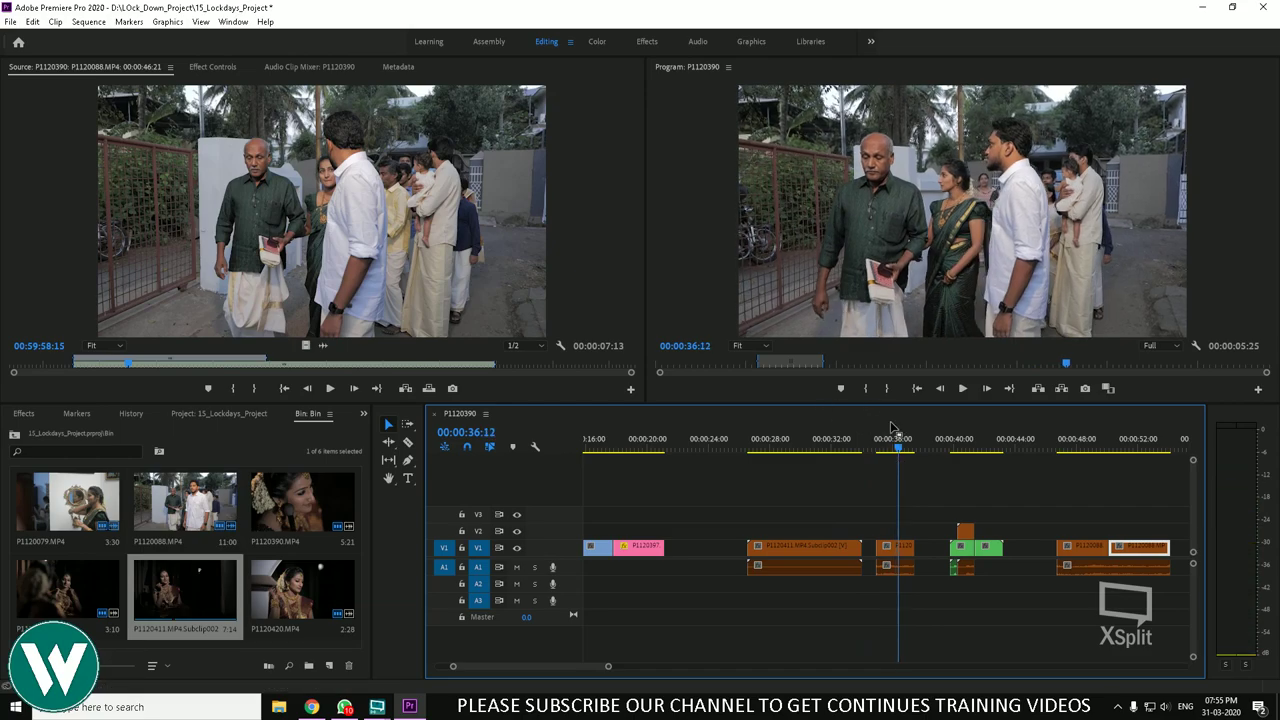
Step: Select the short clip near 00:00:36 and add a frame hold from 00:00:36:12 onward
{"action": "left_click", "coordinate": [34, 23]}
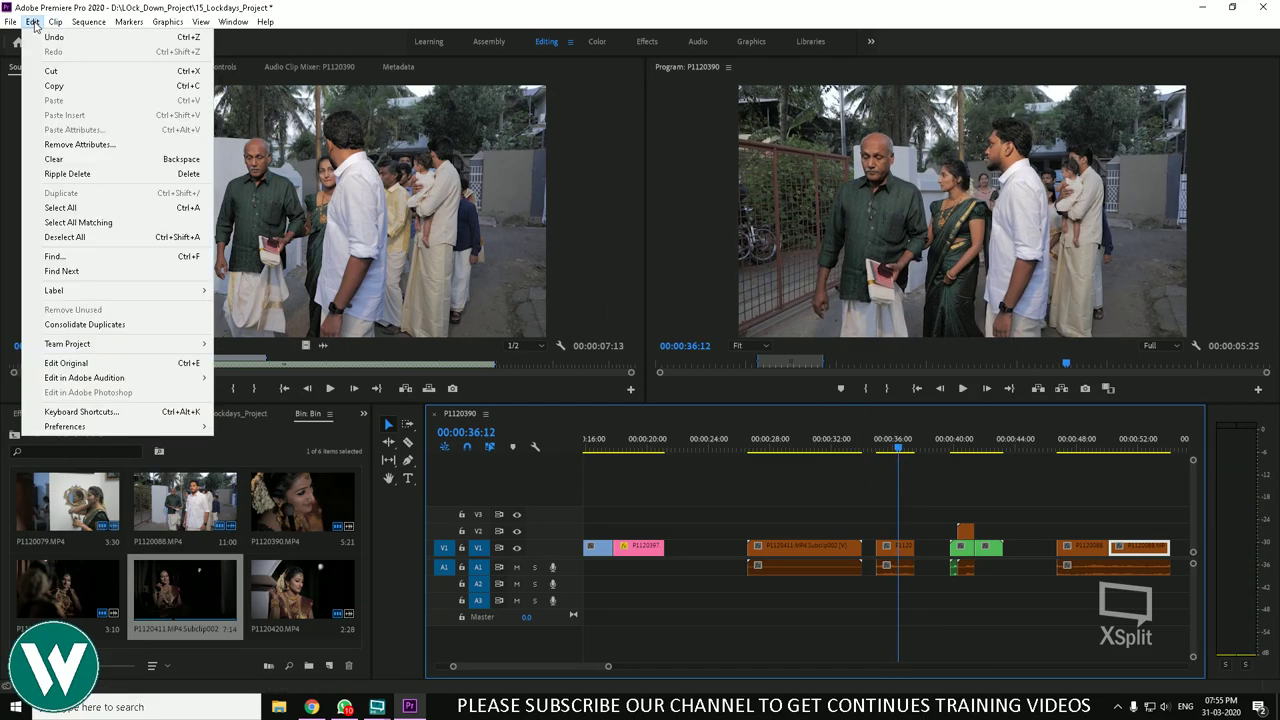
{"action": "left_click", "coordinate": [33, 22]}
{"action": "left_click", "coordinate": [55, 22]}
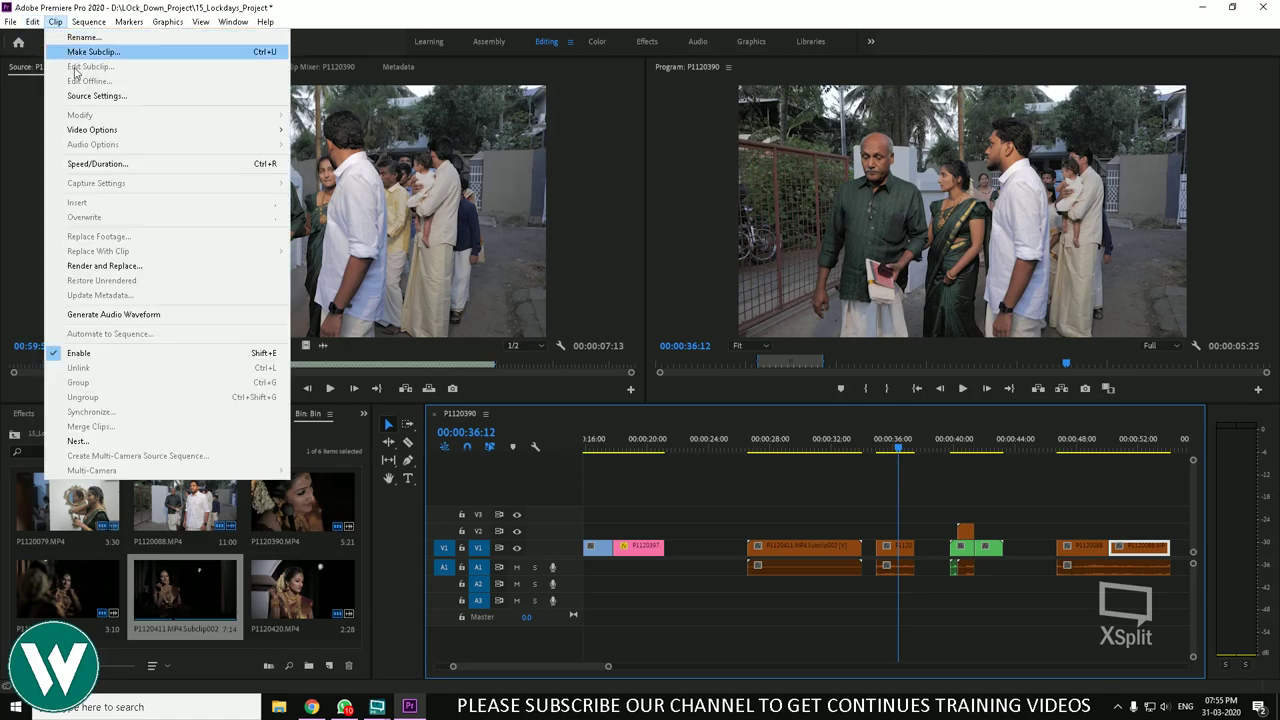
{"action": "mouse_move", "coordinate": [119, 132]}
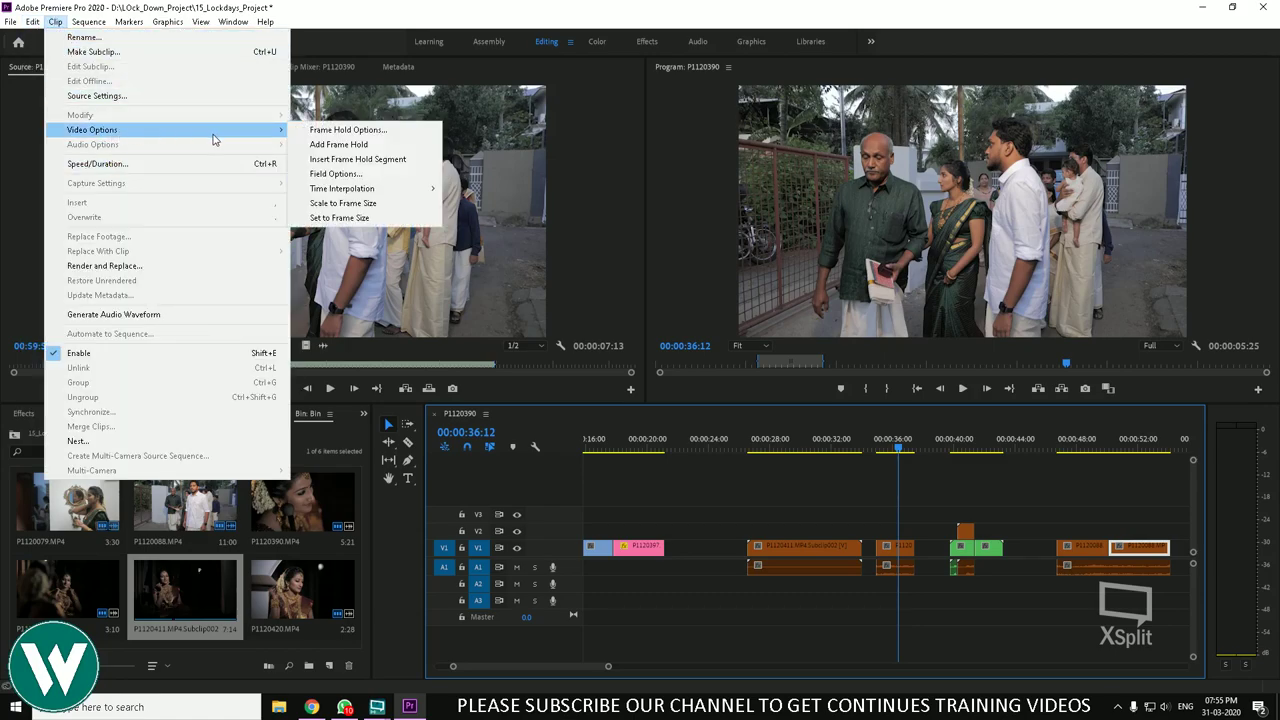
{"action": "left_click", "coordinate": [361, 146]}
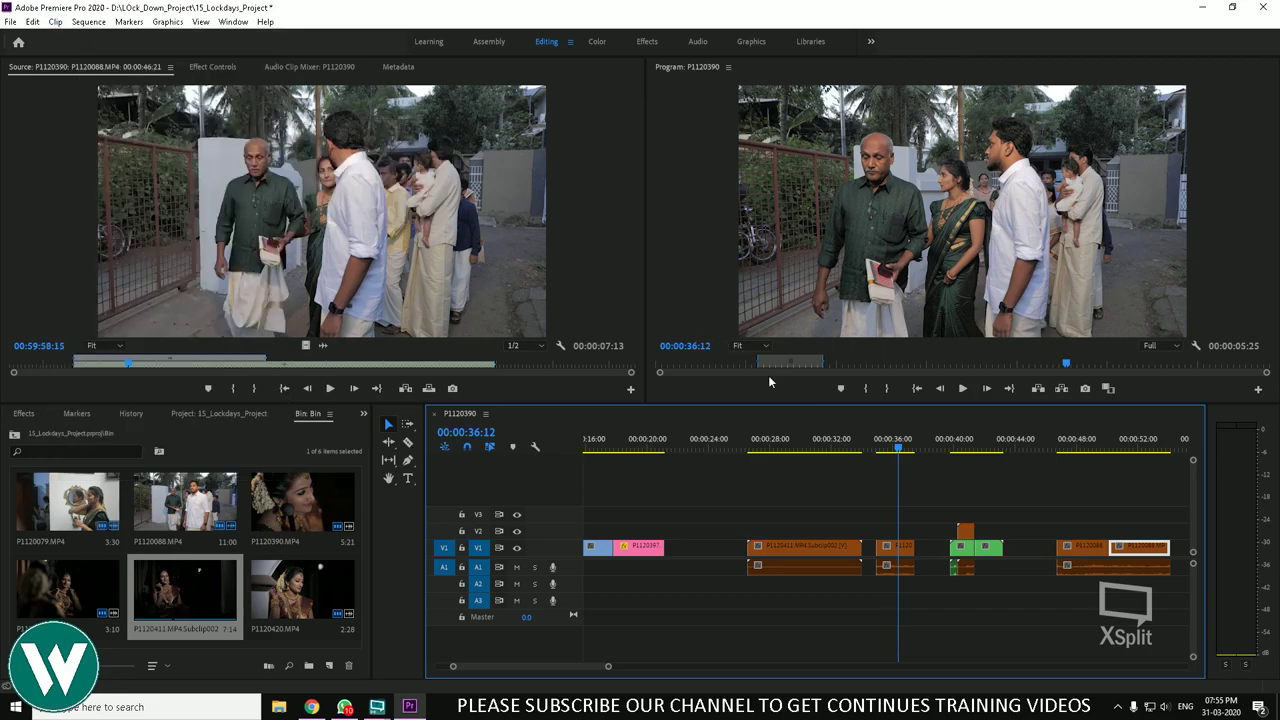
{"action": "left_click", "coordinate": [894, 547]}
{"action": "left_click", "coordinate": [55, 21]}
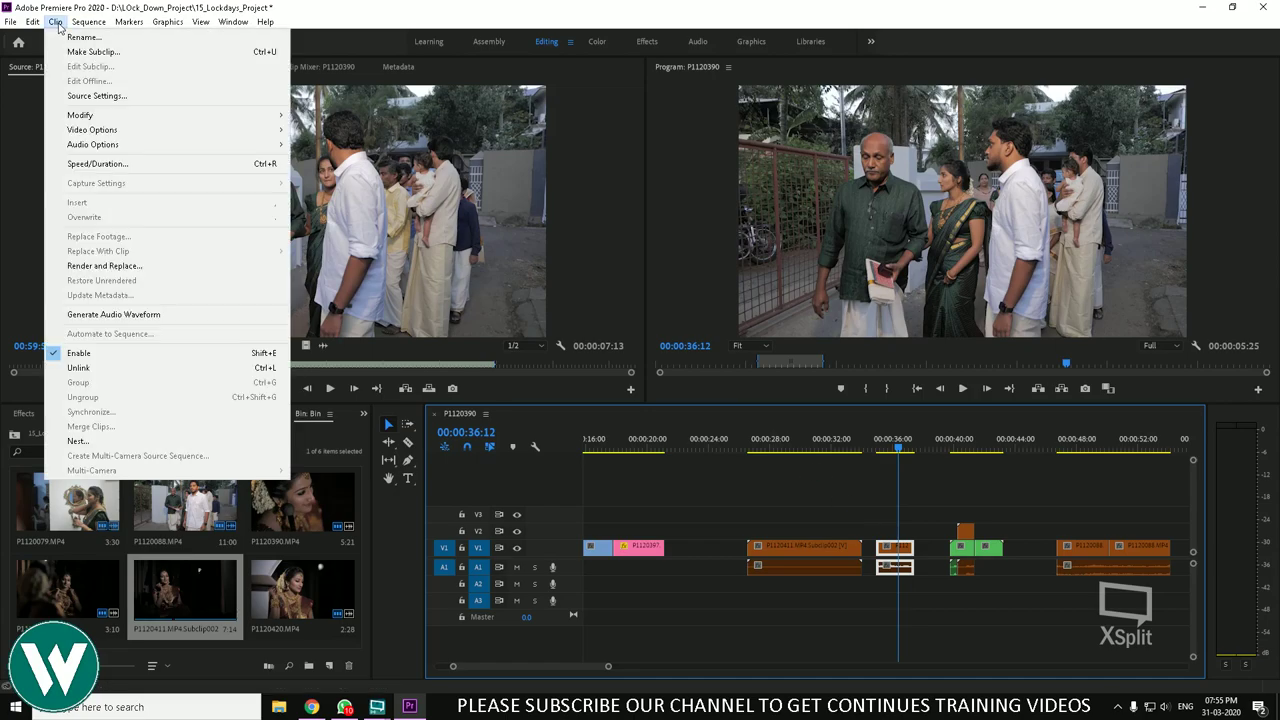
{"action": "mouse_move", "coordinate": [100, 130]}
{"action": "left_click", "coordinate": [349, 145]}
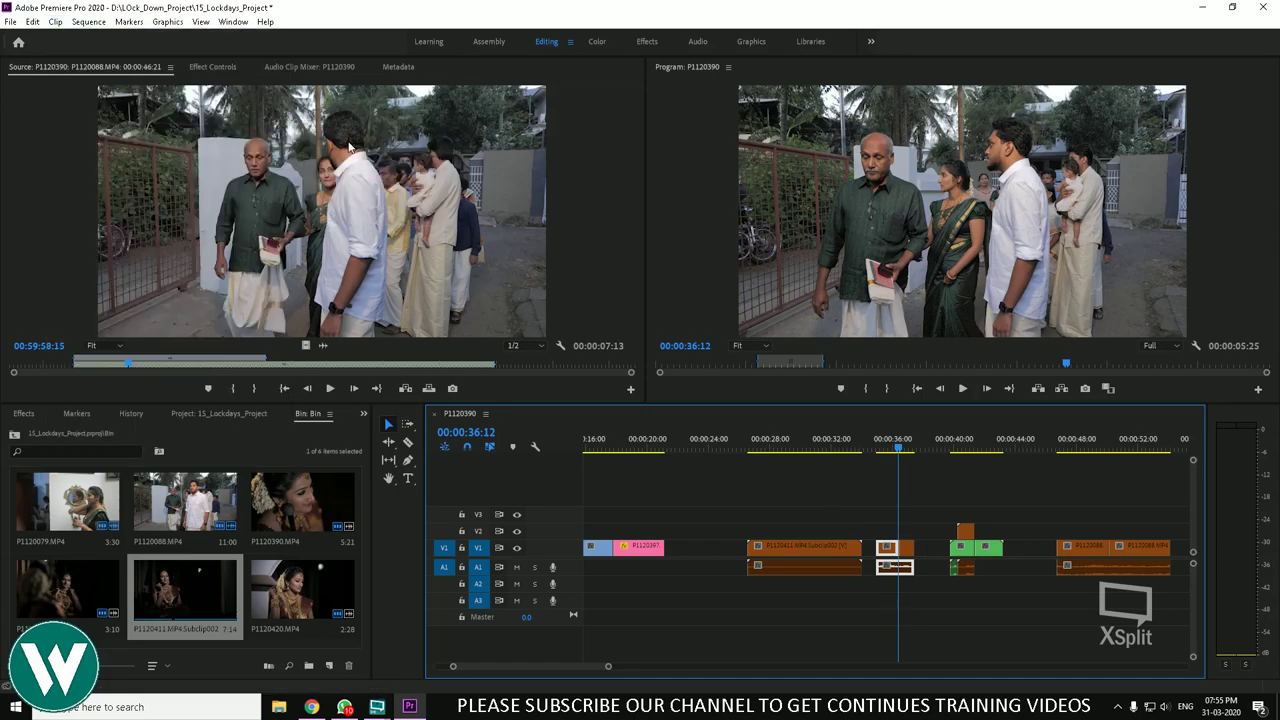
Step: Preview the new hold, stopping at 00:00:36:25, and save the project with Ctrl+S
{"action": "mouse_move", "coordinate": [898, 449]}
{"action": "left_mouse_down"}
{"action": "mouse_move", "coordinate": [910, 450]}
{"action": "mouse_move", "coordinate": [880, 446]}
{"action": "left_mouse_up"}
{"action": "key", "text": "space"}
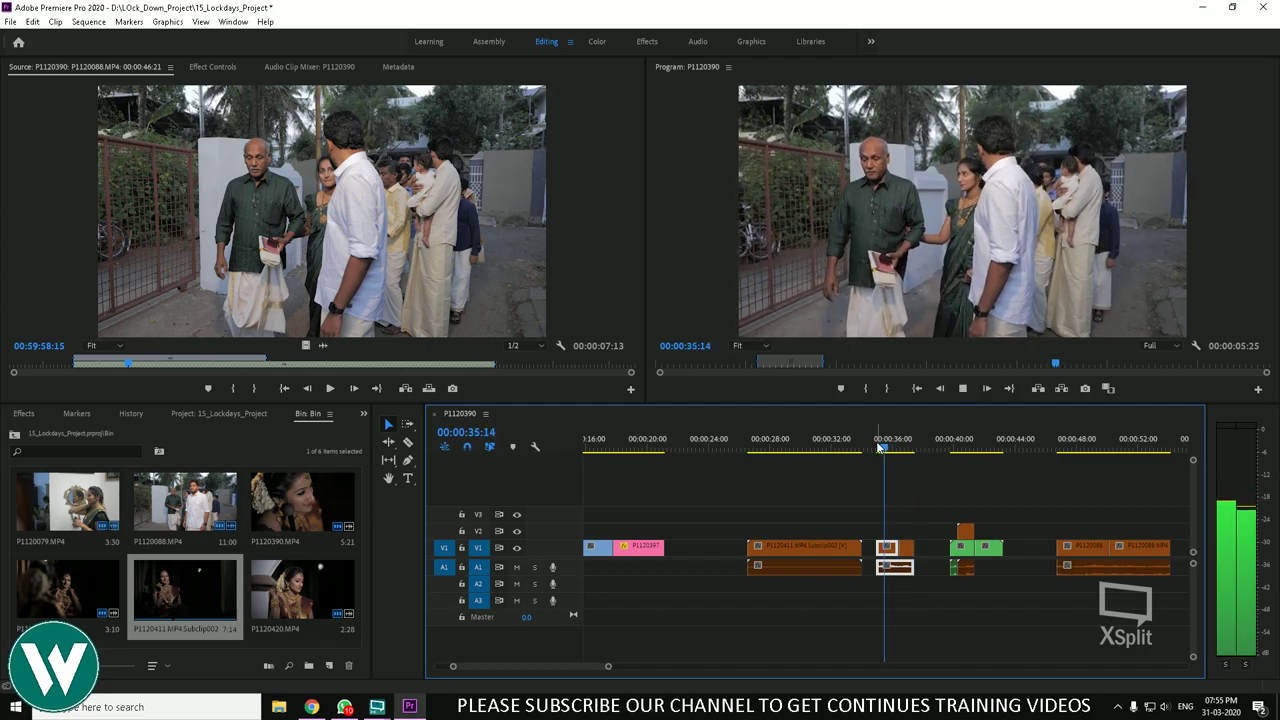
{"action": "key", "text": "space"}
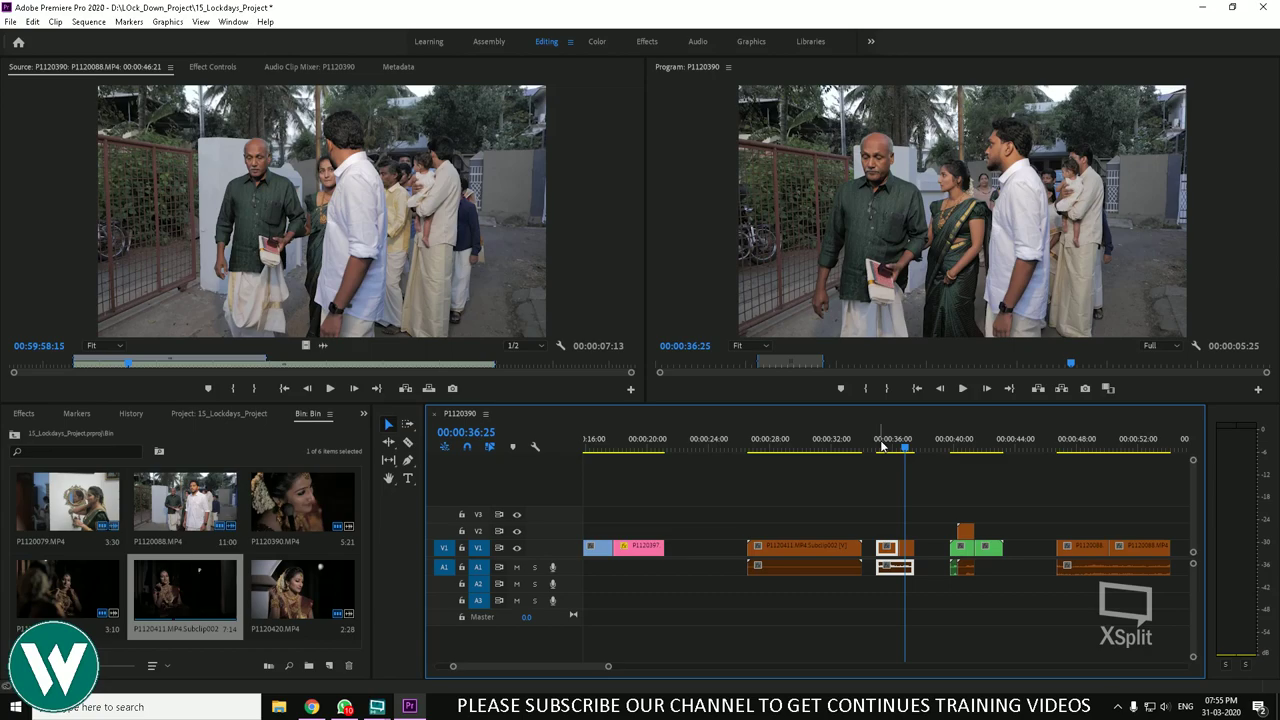
{"action": "key", "text": "ctrl+s"}
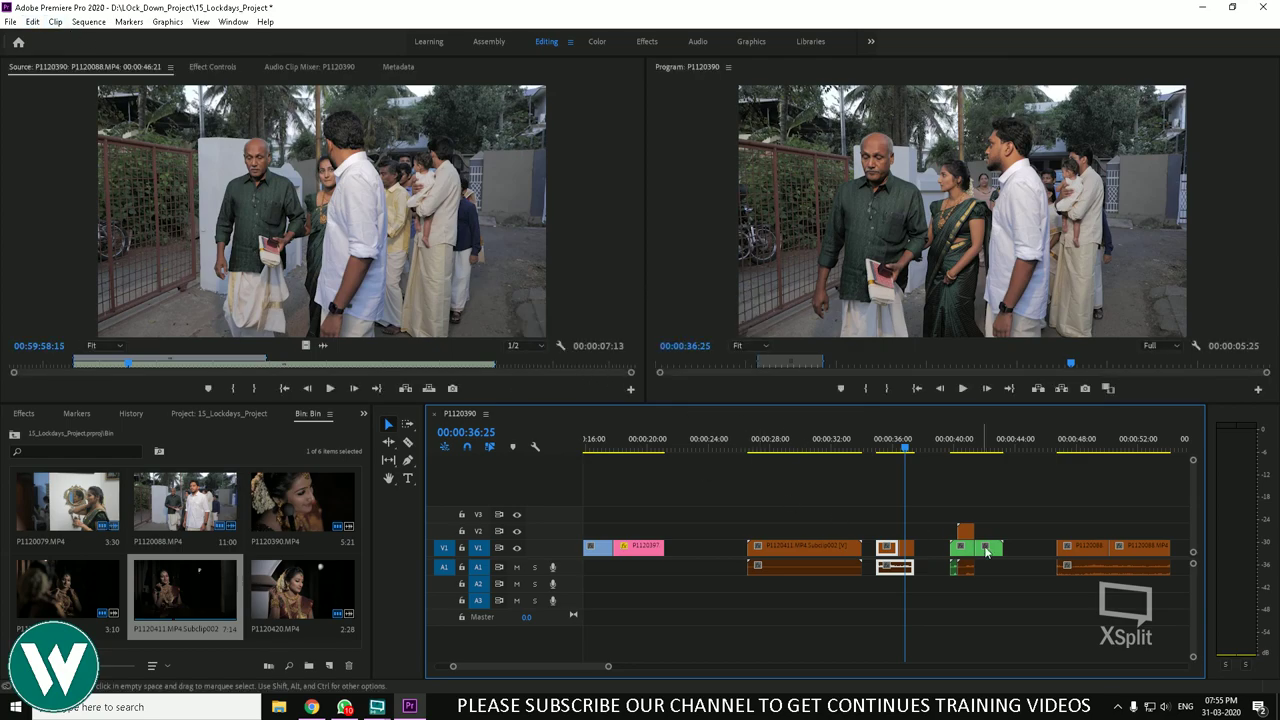
{"action": "left_click", "coordinate": [815, 450]}
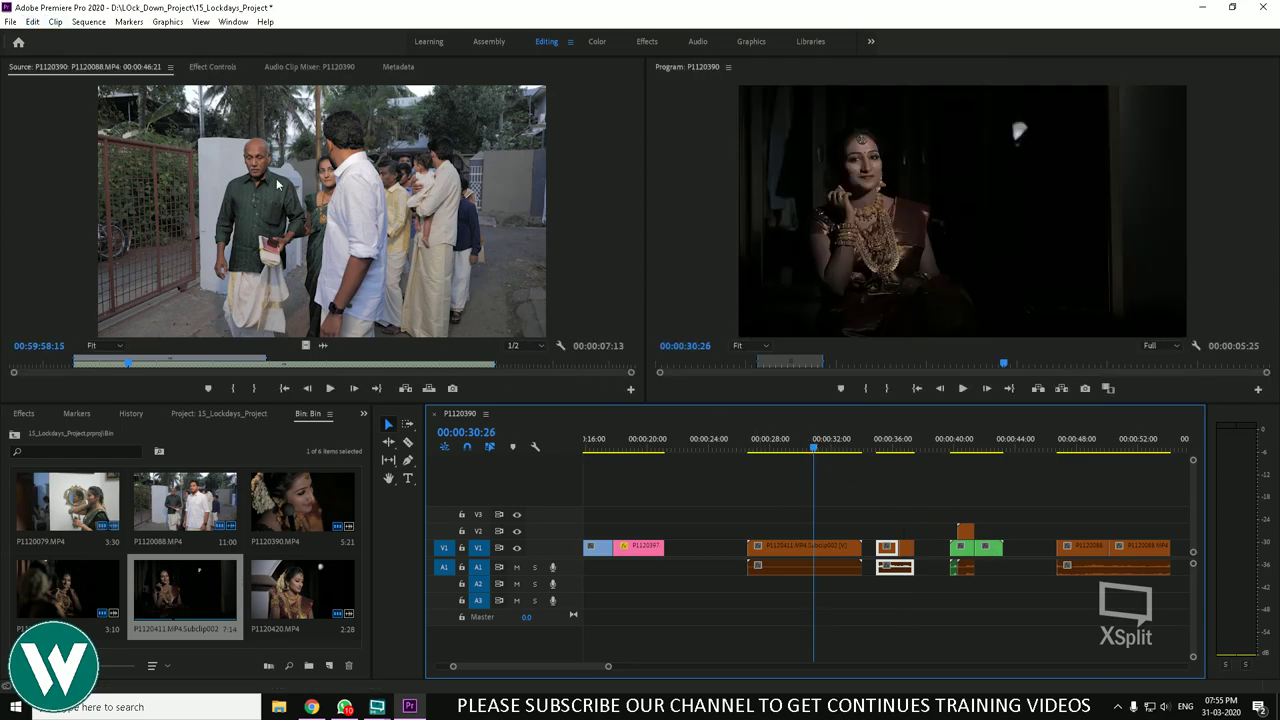
{"action": "left_click", "coordinate": [782, 548]}
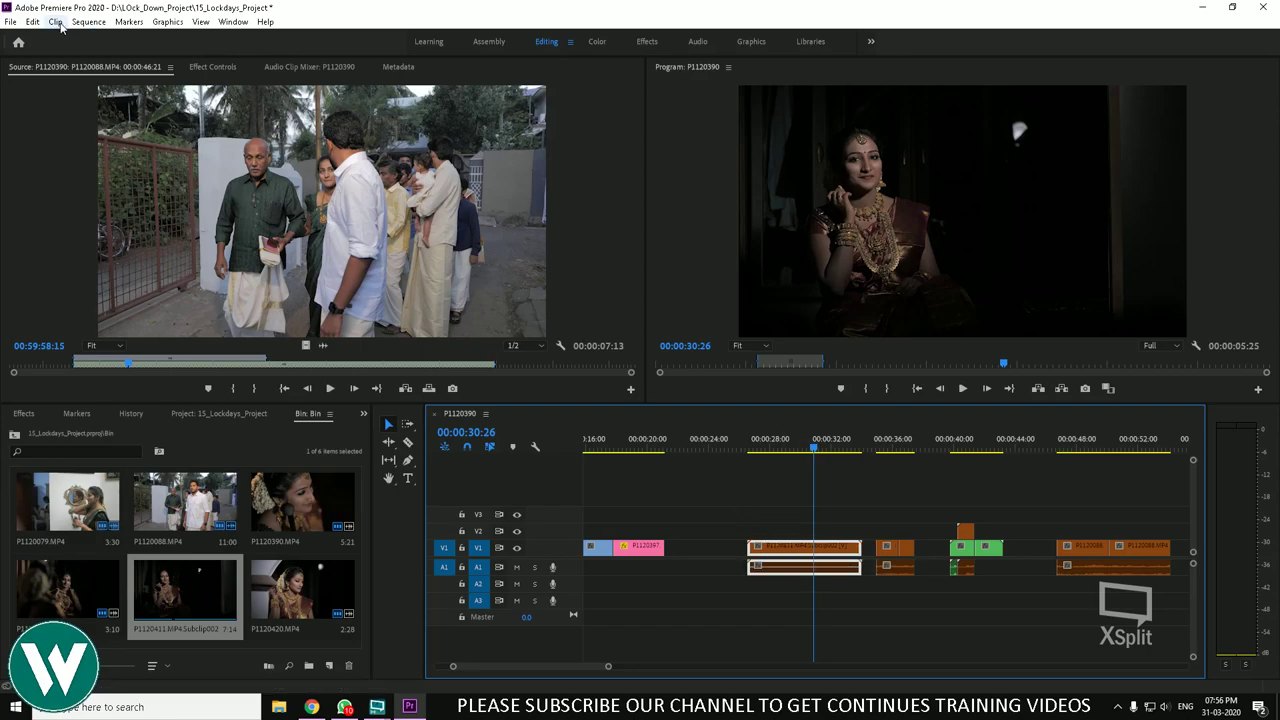
{"action": "left_click", "coordinate": [55, 21]}
{"action": "mouse_move", "coordinate": [97, 132]}
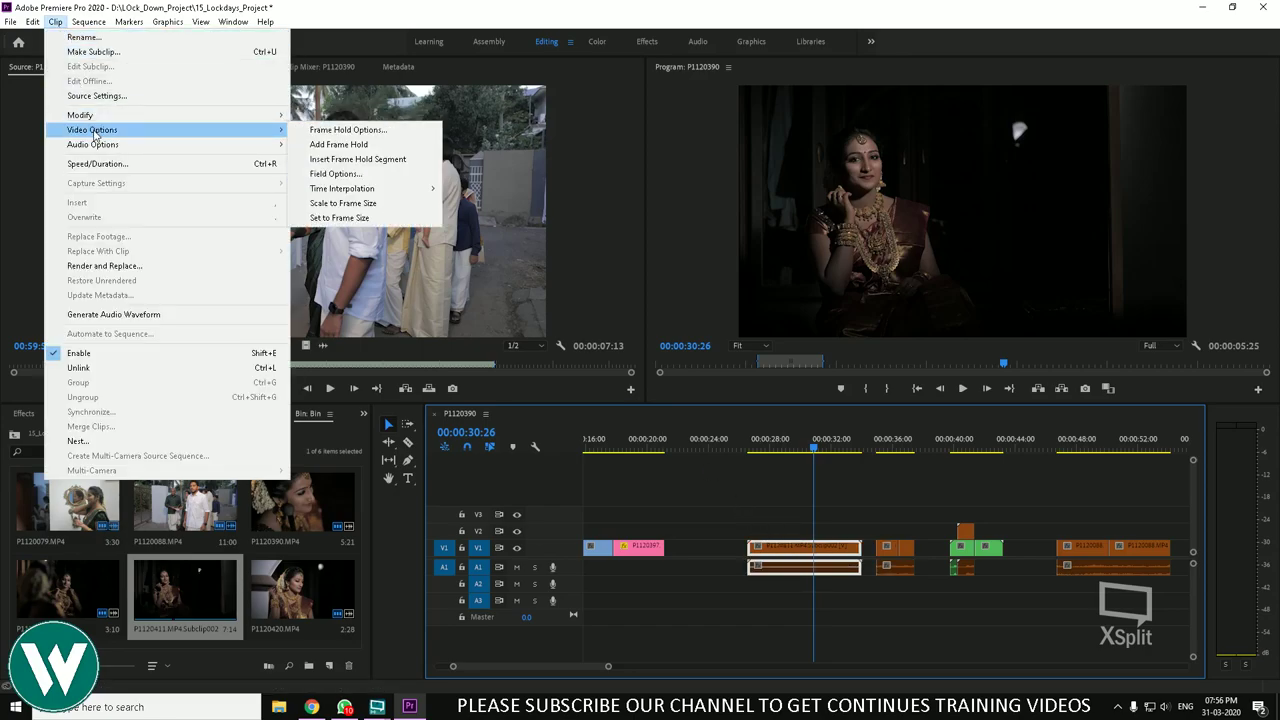
{"action": "left_click", "coordinate": [384, 180]}
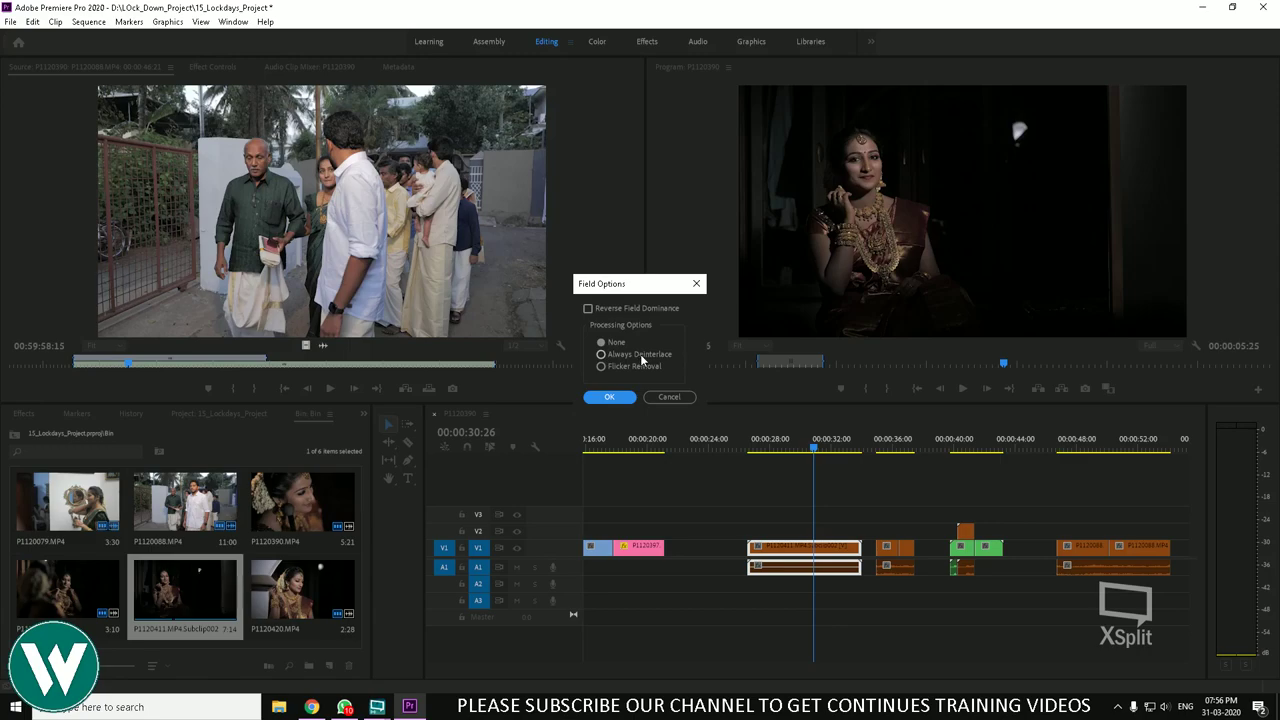
{"action": "left_click_drag", "start_coordinate": [643, 296], "coordinate": [642, 214]}
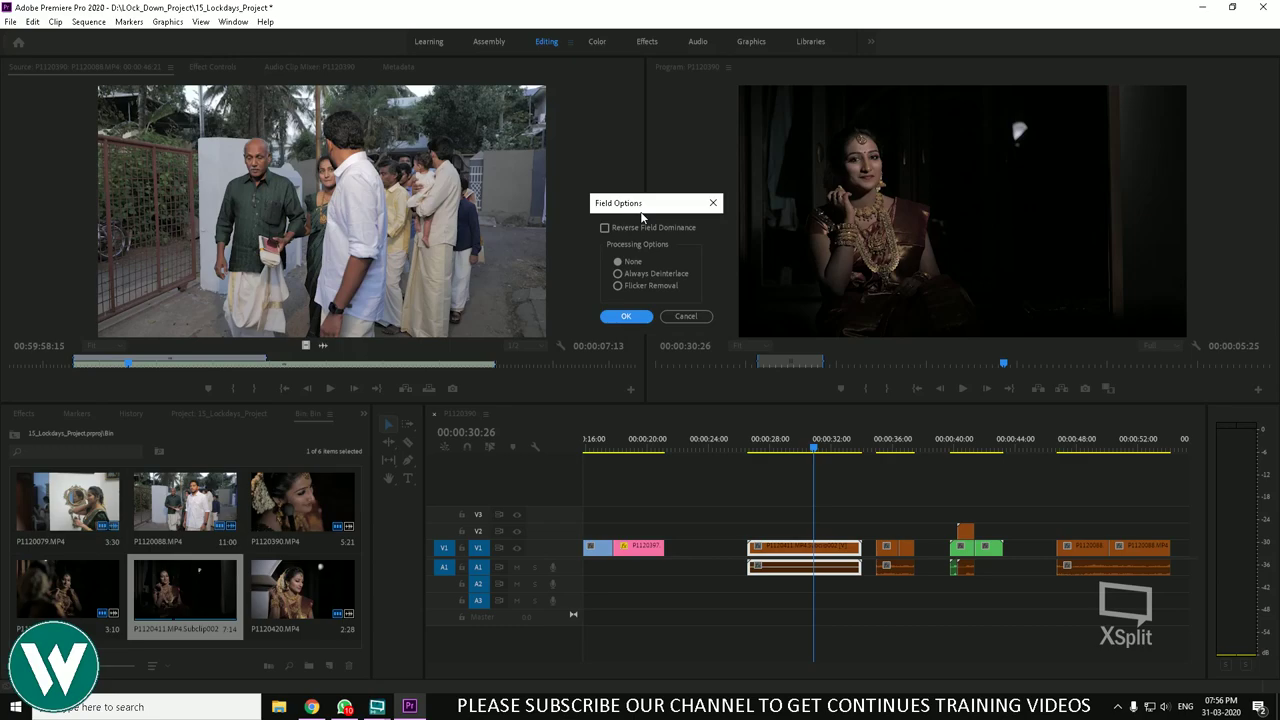
{"action": "left_click", "coordinate": [633, 272]}
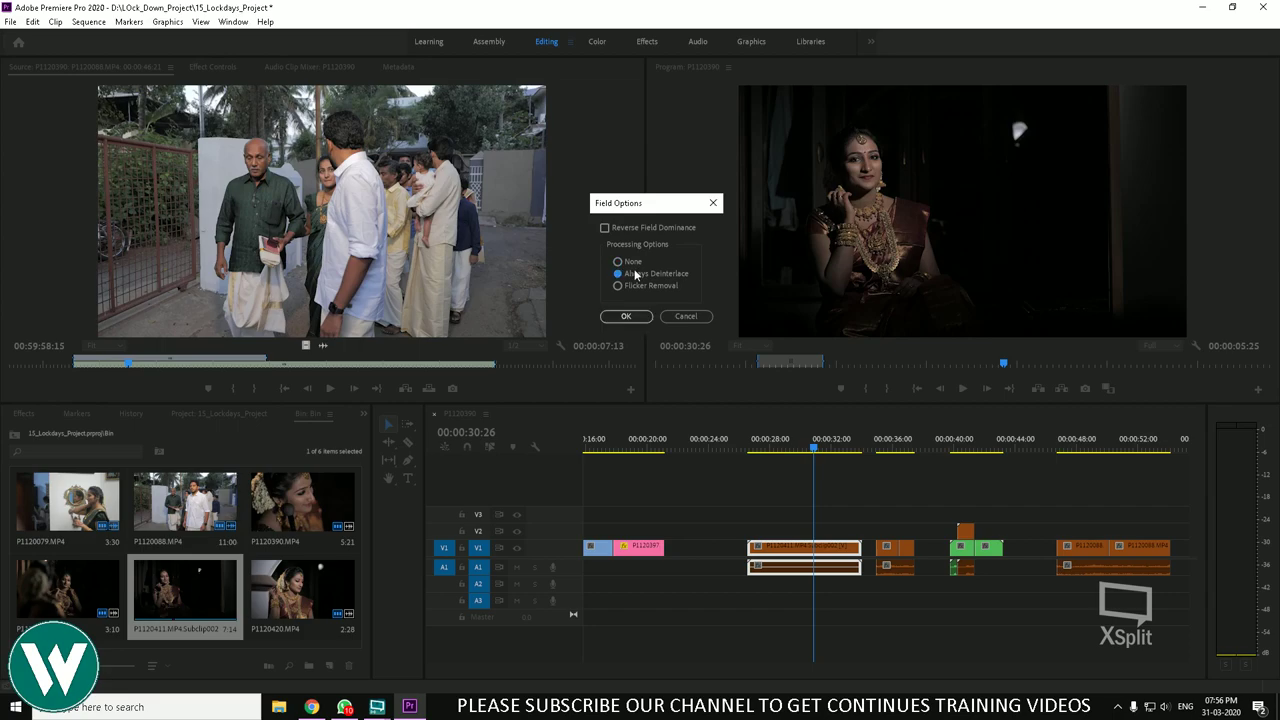
{"action": "left_click", "coordinate": [645, 316]}
{"action": "left_click_drag", "start_coordinate": [814, 448], "coordinate": [806, 448]}
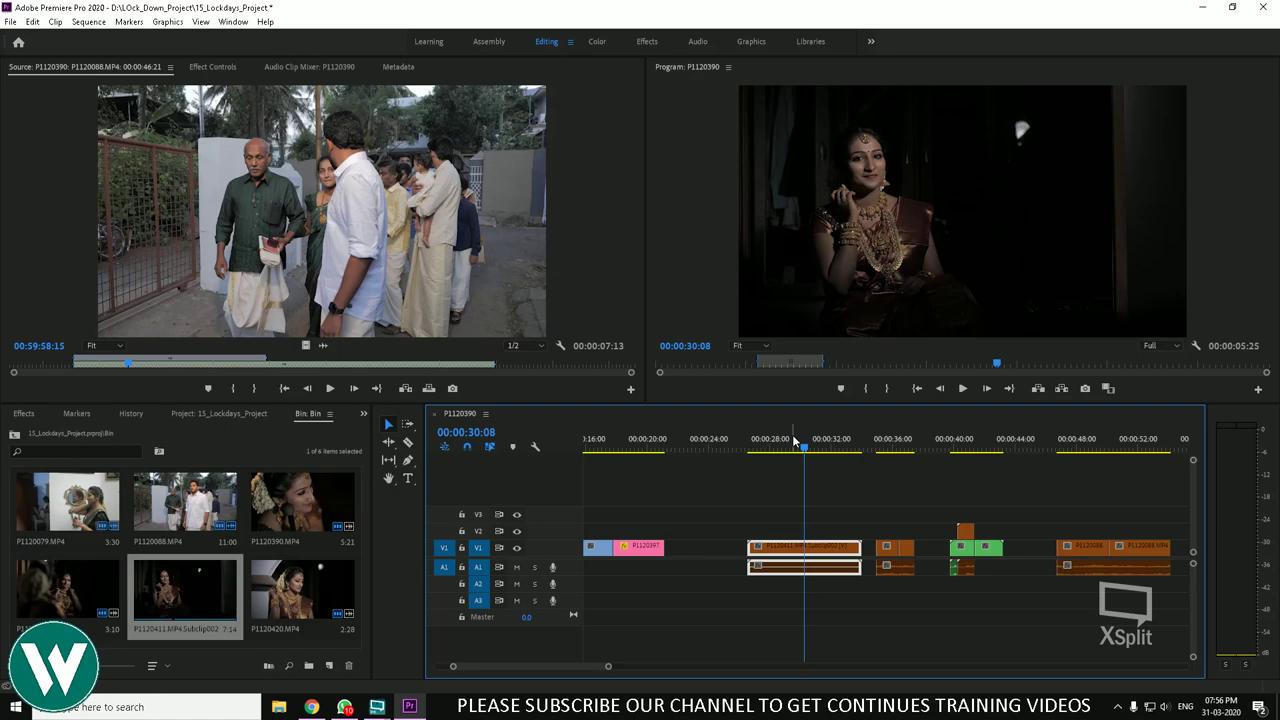
{"action": "mouse_move", "coordinate": [804, 440]}
{"action": "left_mouse_down"}
{"action": "mouse_move", "coordinate": [693, 424]}
{"action": "mouse_move", "coordinate": [849, 424]}
{"action": "mouse_move", "coordinate": [787, 421]}
{"action": "left_mouse_up"}
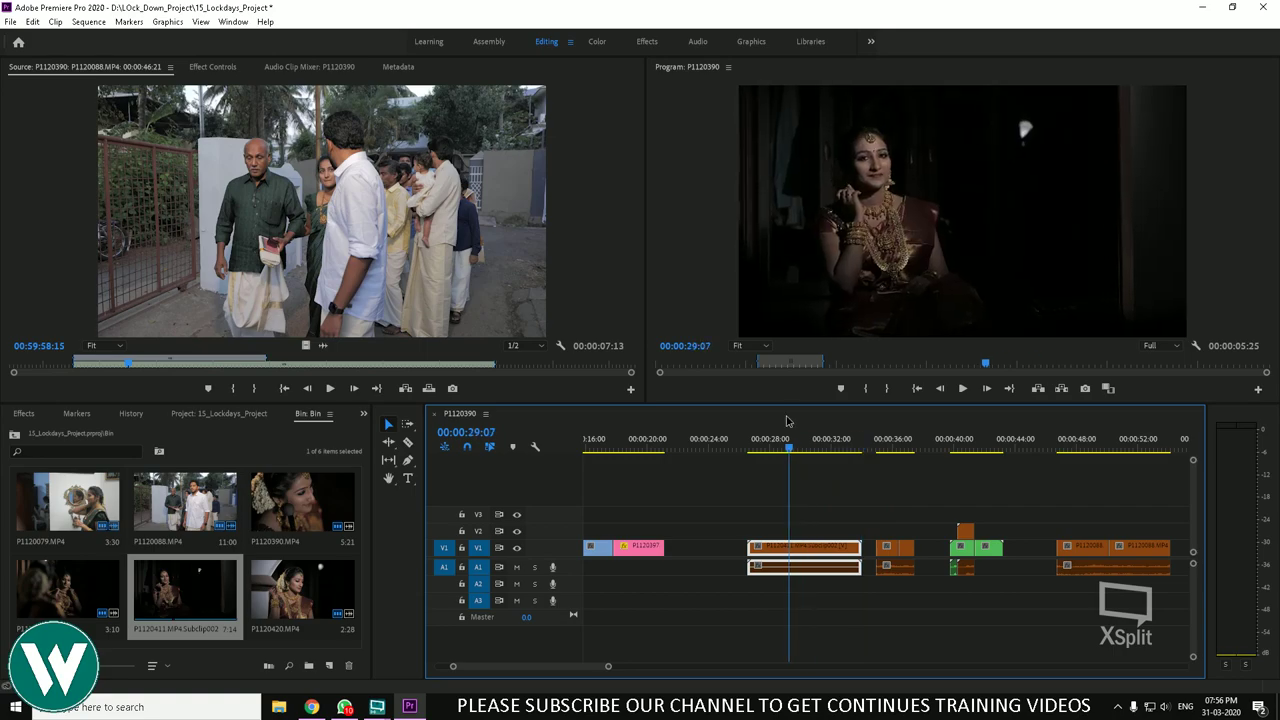
{"action": "key", "text": "space"}
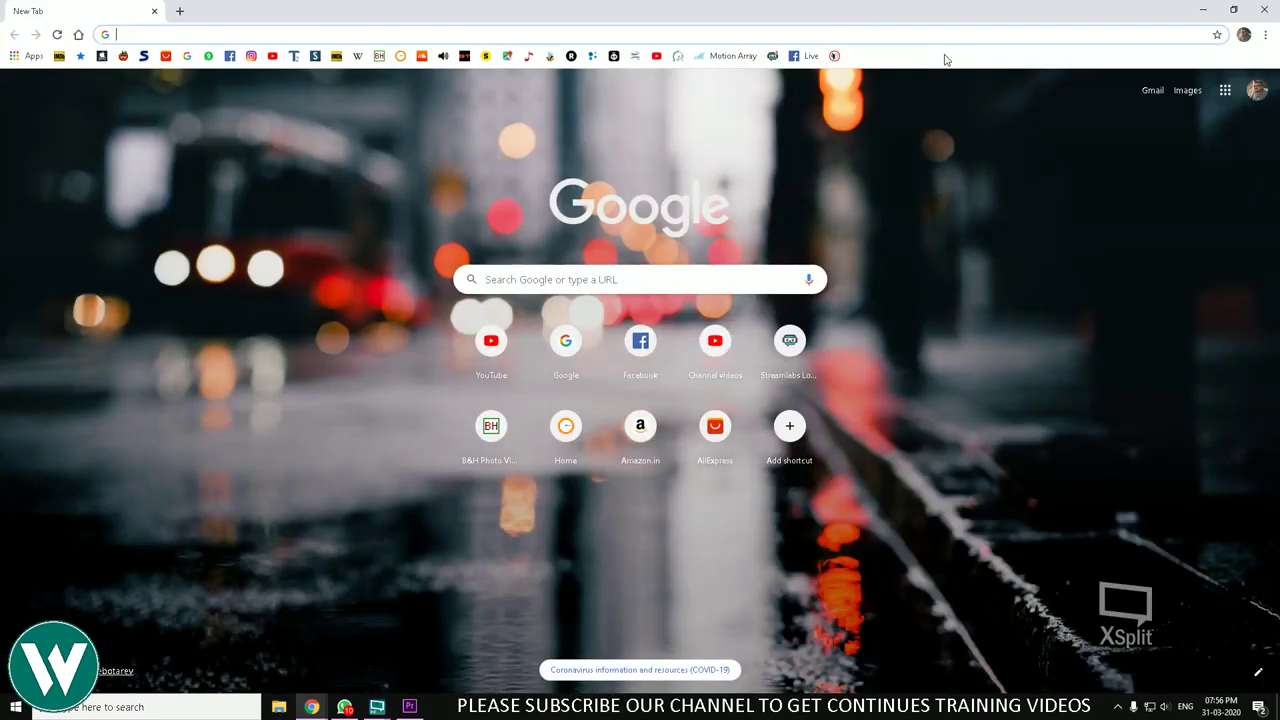
Step: Search Google for 'de interlace', dismissing the location permission prompt
{"action": "left_click", "coordinate": [187, 55]}
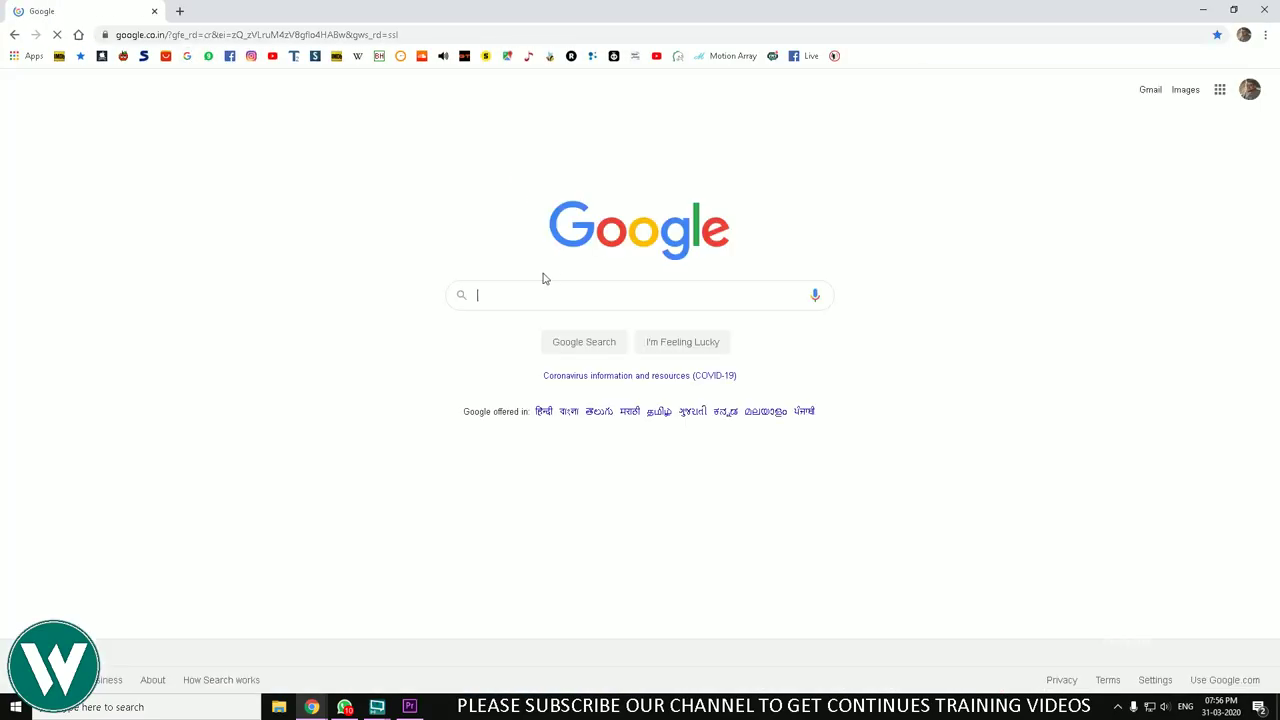
{"action": "left_click", "coordinate": [516, 289]}
{"action": "type", "text": "DE N"}
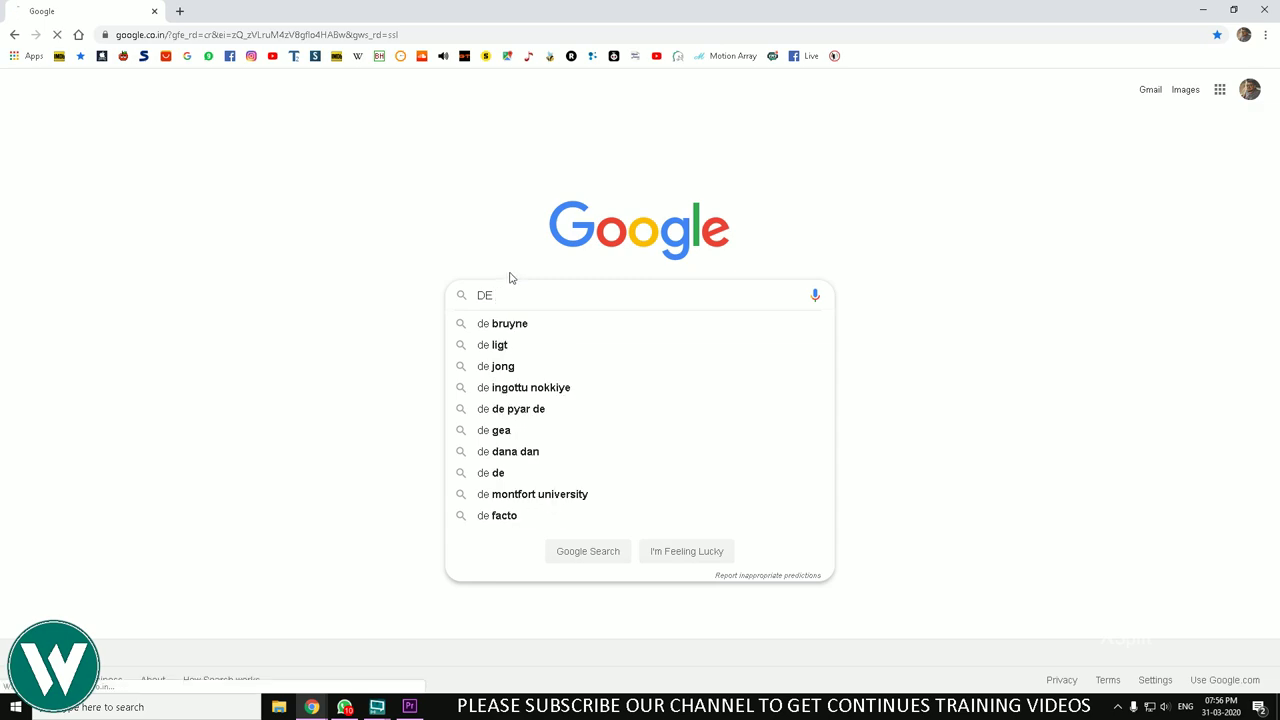
{"action": "key", "text": "Return"}
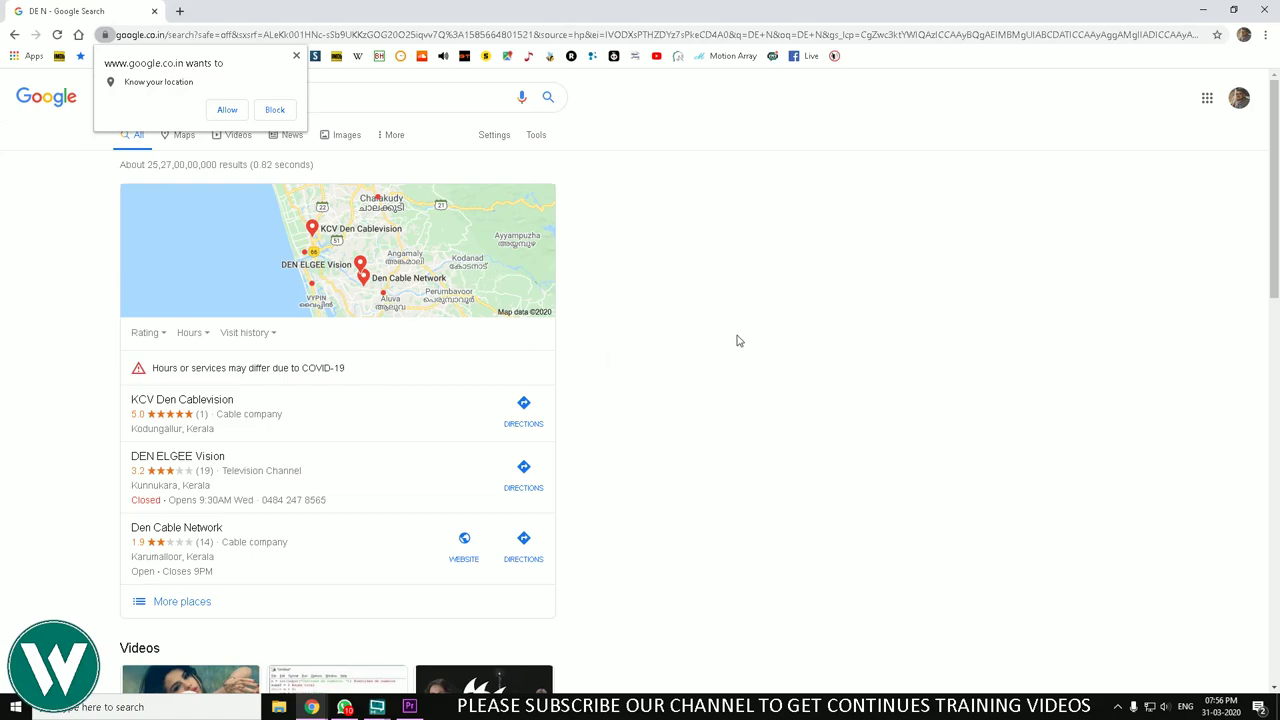
{"action": "left_click", "coordinate": [296, 55]}
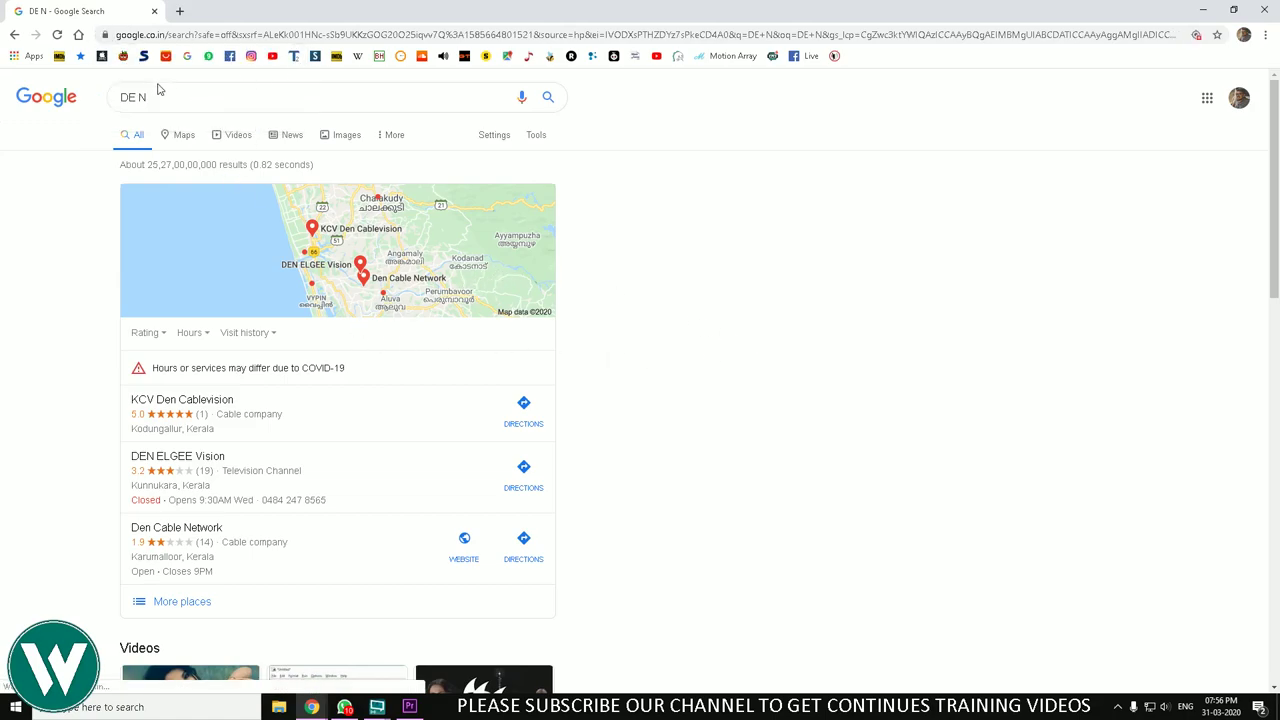
{"action": "triple_click", "coordinate": [158, 92]}
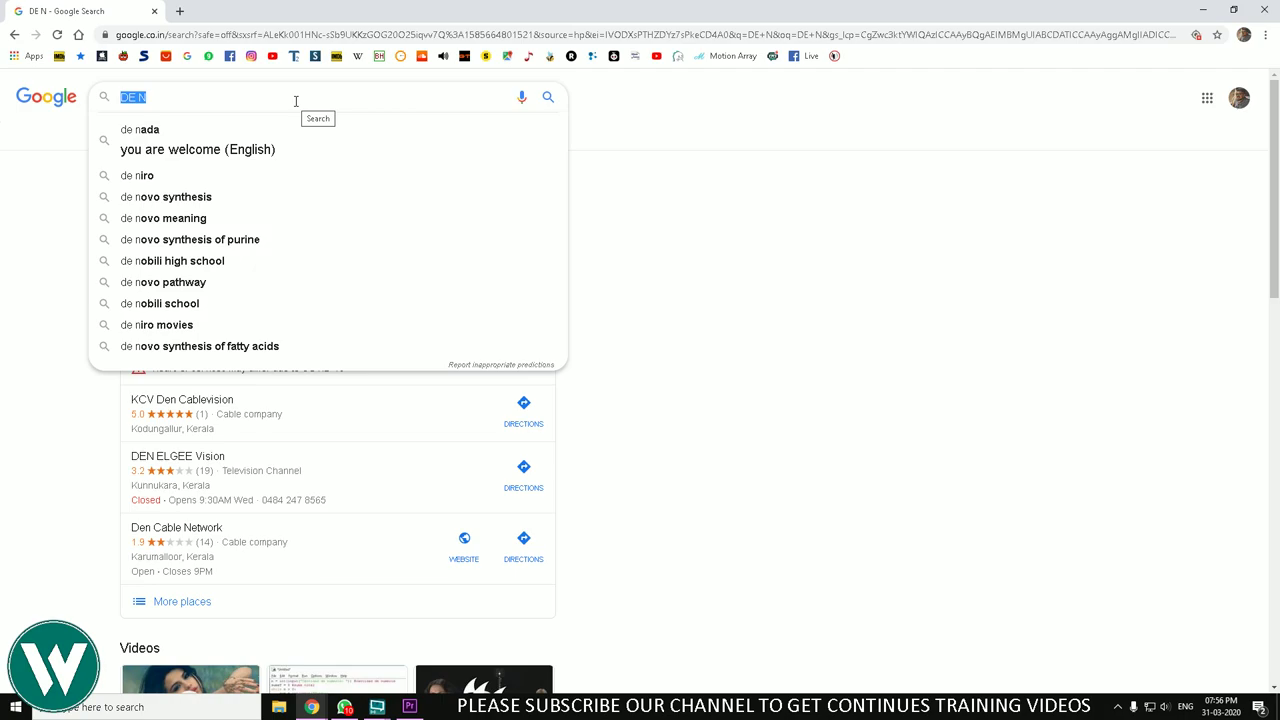
{"action": "type", "text": "de inter"}
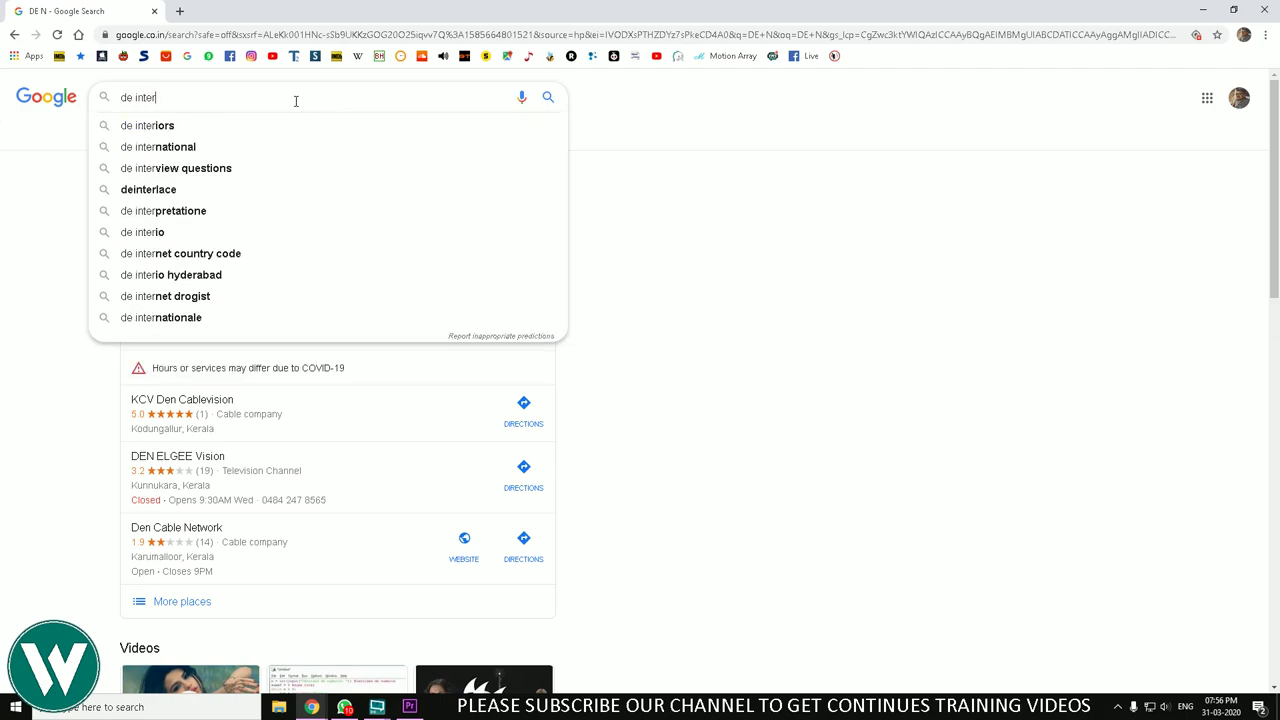
{"action": "type", "text": "lace"}
{"action": "key", "text": "Return"}
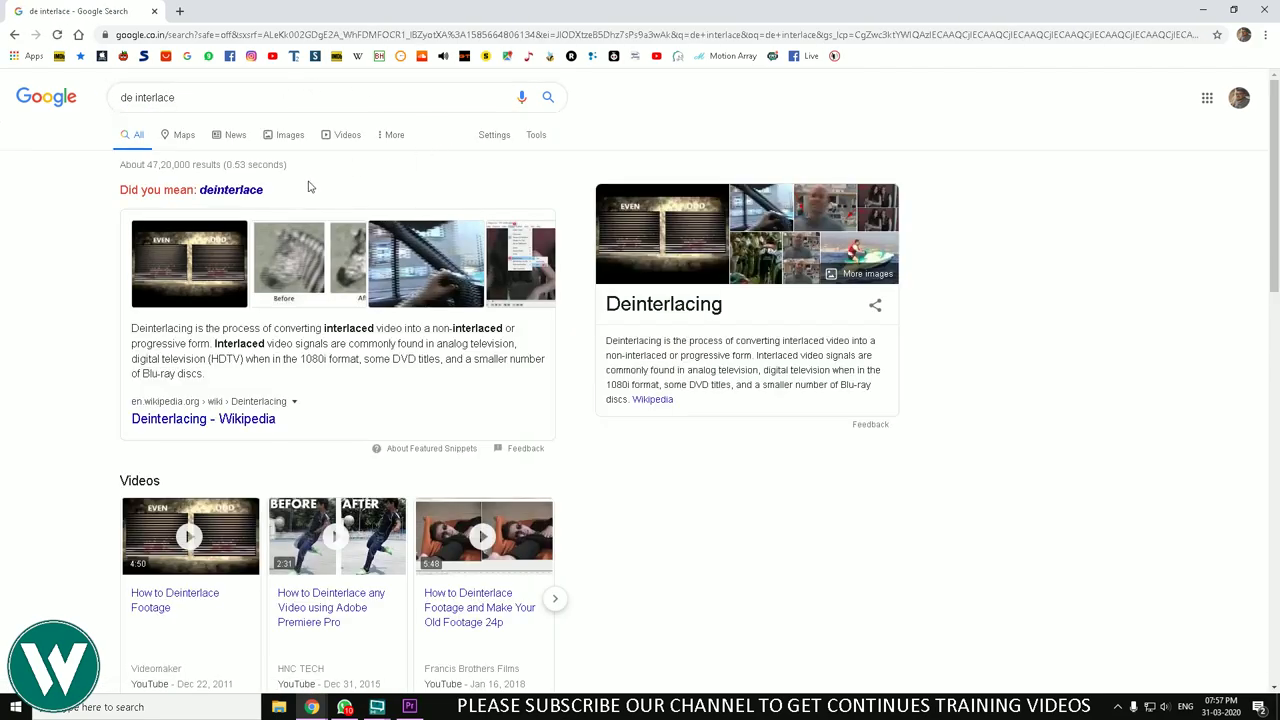
Step: Browse the image results, previewing the steering wheel example and the VEGAS Pro deinterlace comparison
{"action": "left_click", "coordinate": [435, 275]}
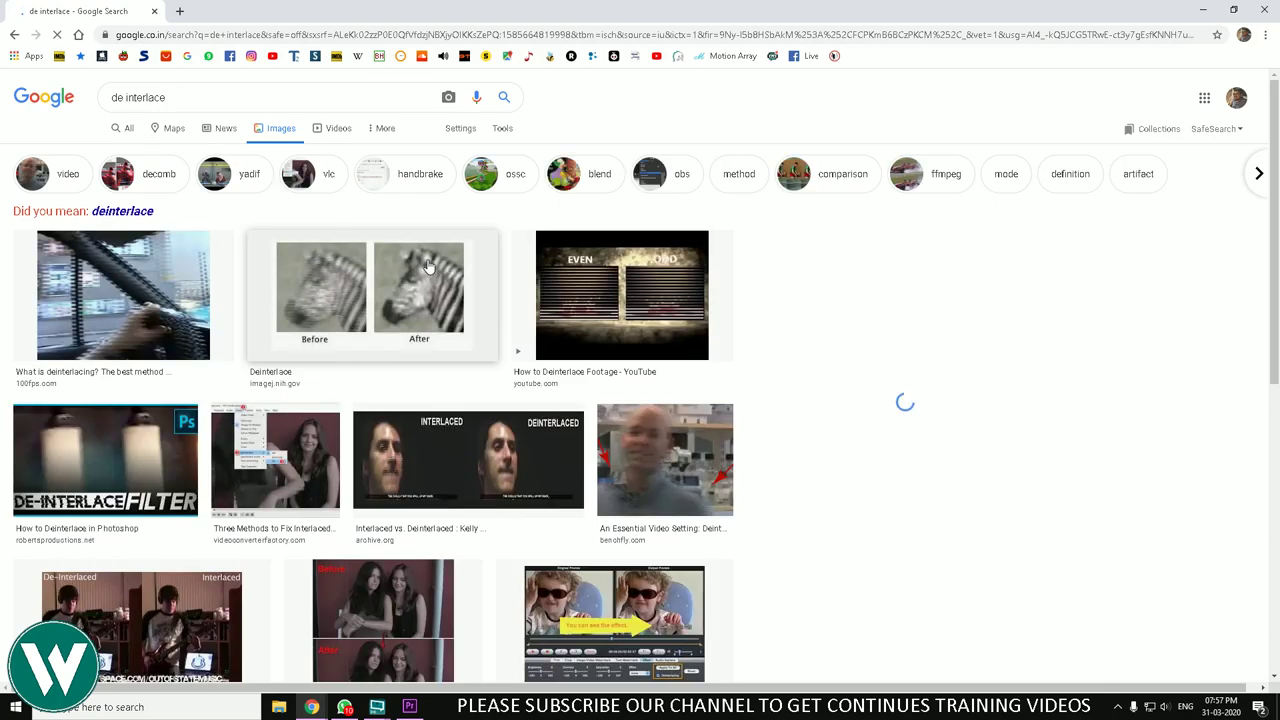
{"action": "left_click", "coordinate": [189, 285]}
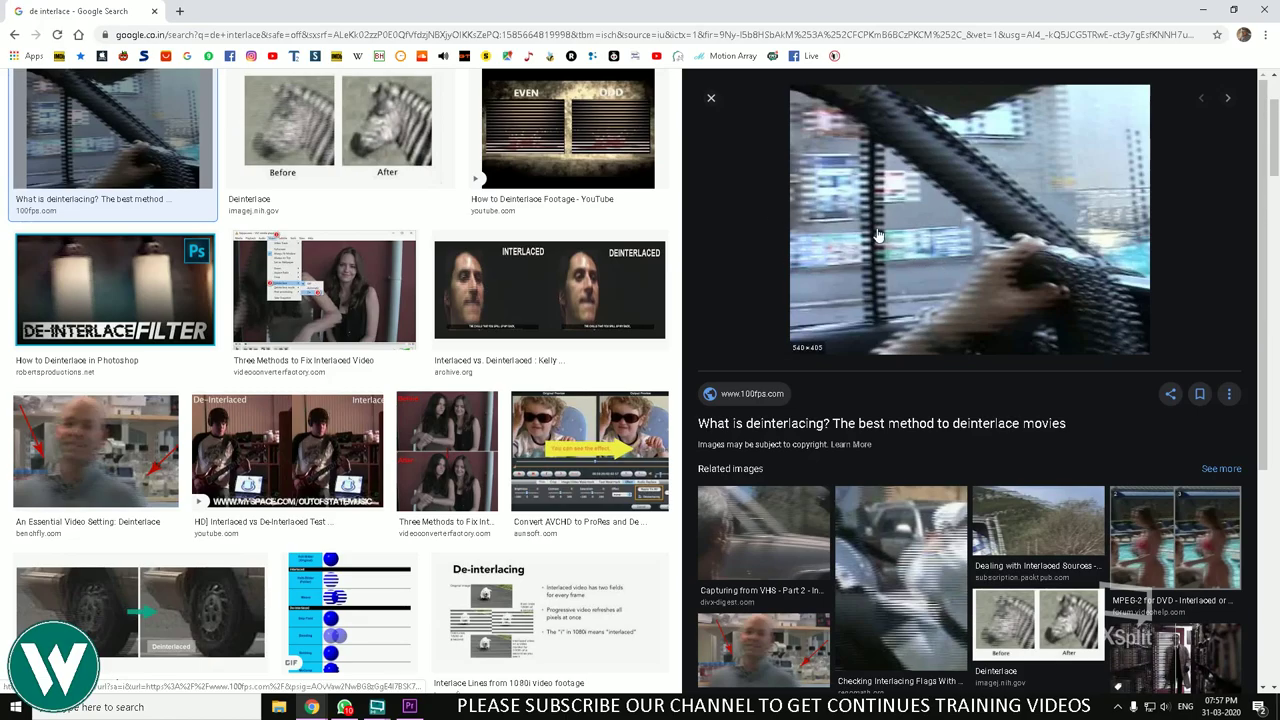
{"action": "scroll", "coordinate": [500, 240], "scroll_direction": "down", "scroll_amount": 3}
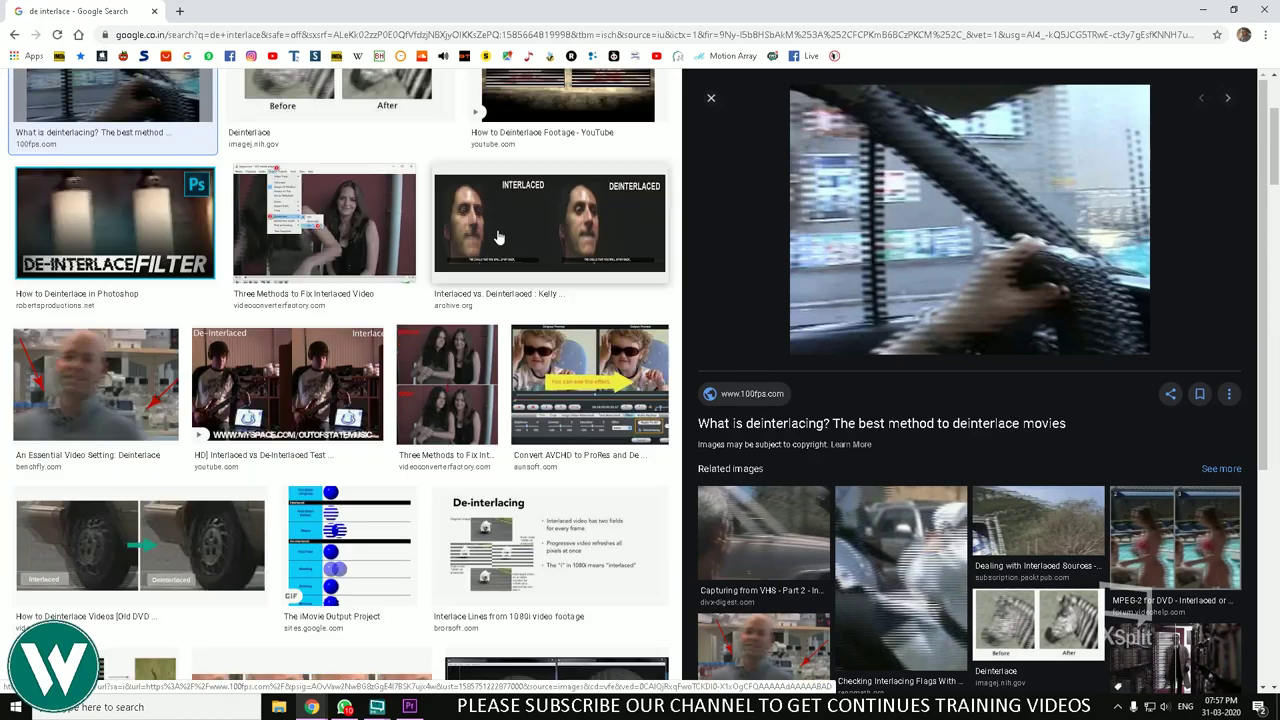
{"action": "scroll", "coordinate": [488, 240], "scroll_direction": "down", "scroll_amount": 3}
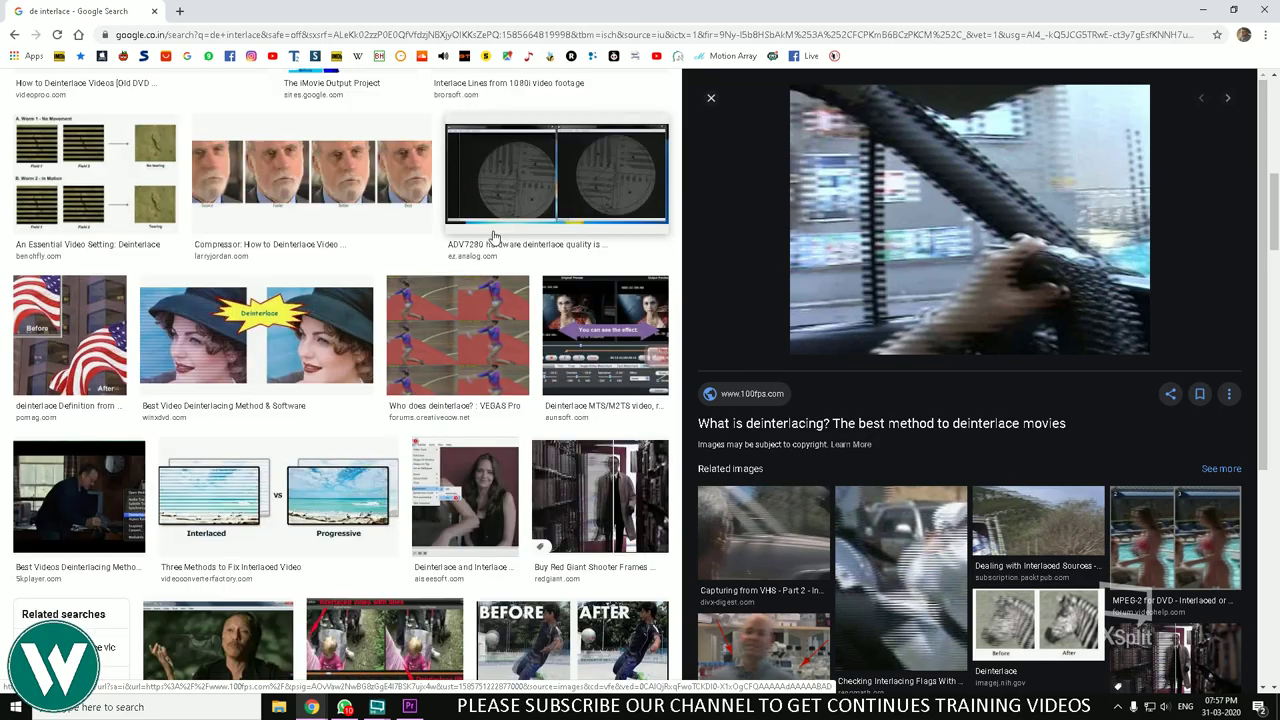
{"action": "left_click", "coordinate": [488, 305]}
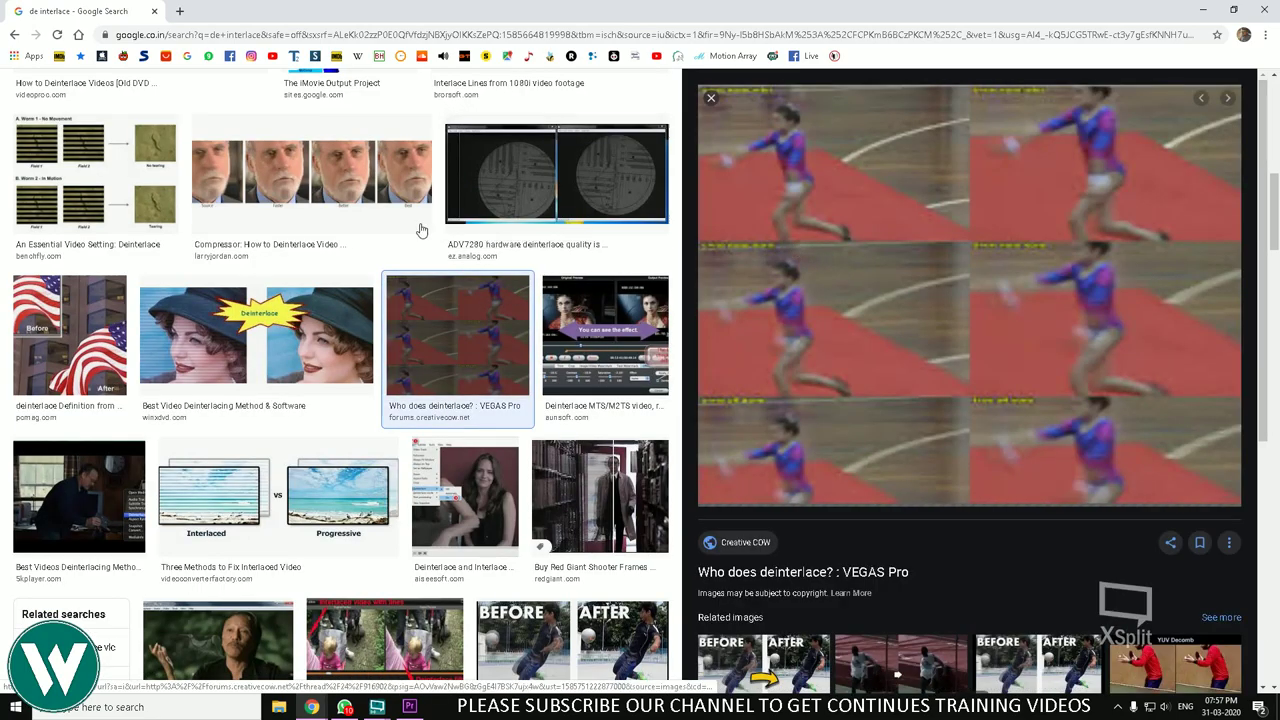
{"action": "scroll", "coordinate": [400, 230], "scroll_direction": "down", "scroll_amount": 1}
{"action": "scroll", "coordinate": [400, 232], "scroll_direction": "down", "scroll_amount": 9}
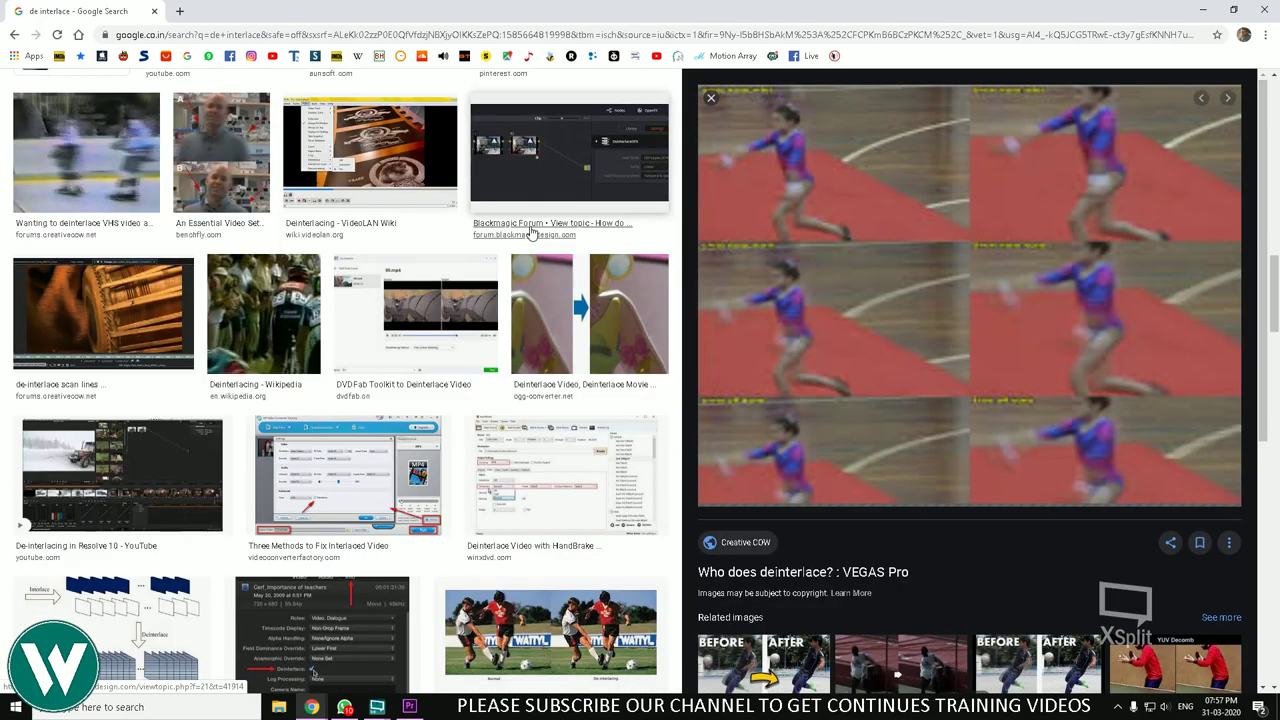
{"action": "scroll", "coordinate": [531, 233], "scroll_direction": "down", "scroll_amount": 3}
{"action": "scroll", "coordinate": [531, 225], "scroll_direction": "up", "scroll_amount": 6}
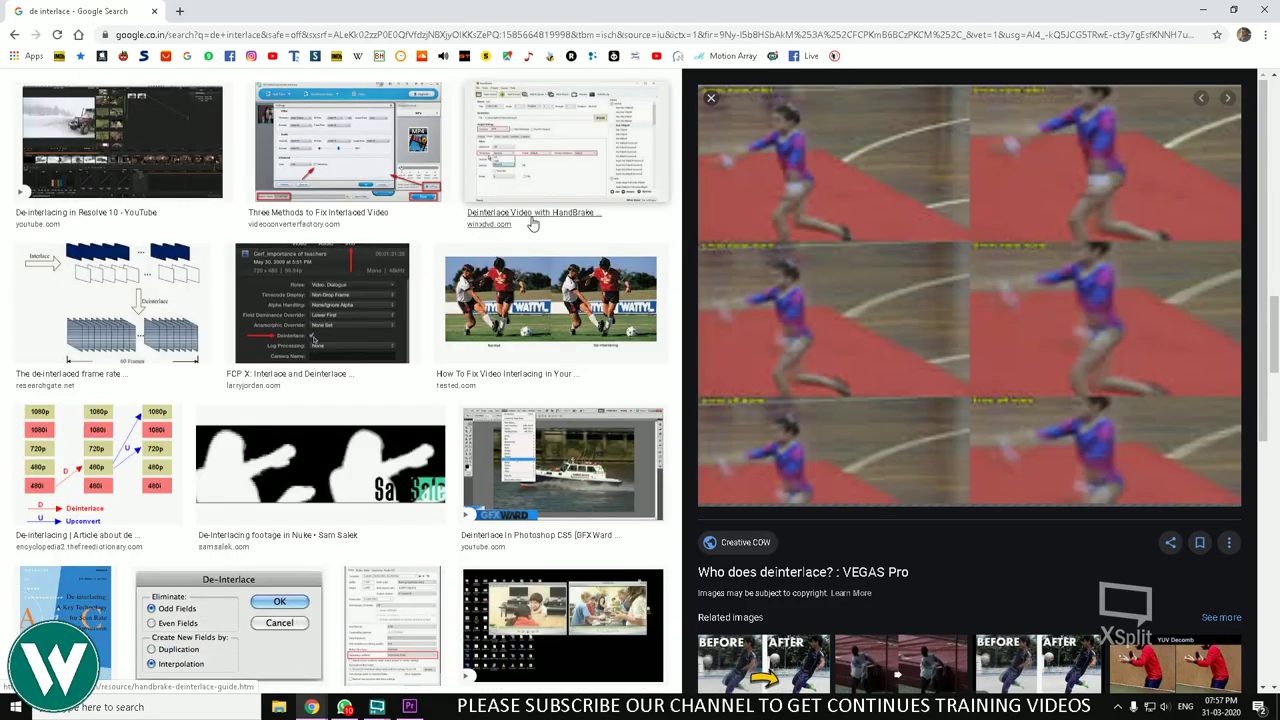
{"action": "scroll", "coordinate": [531, 218], "scroll_direction": "up", "scroll_amount": 10}
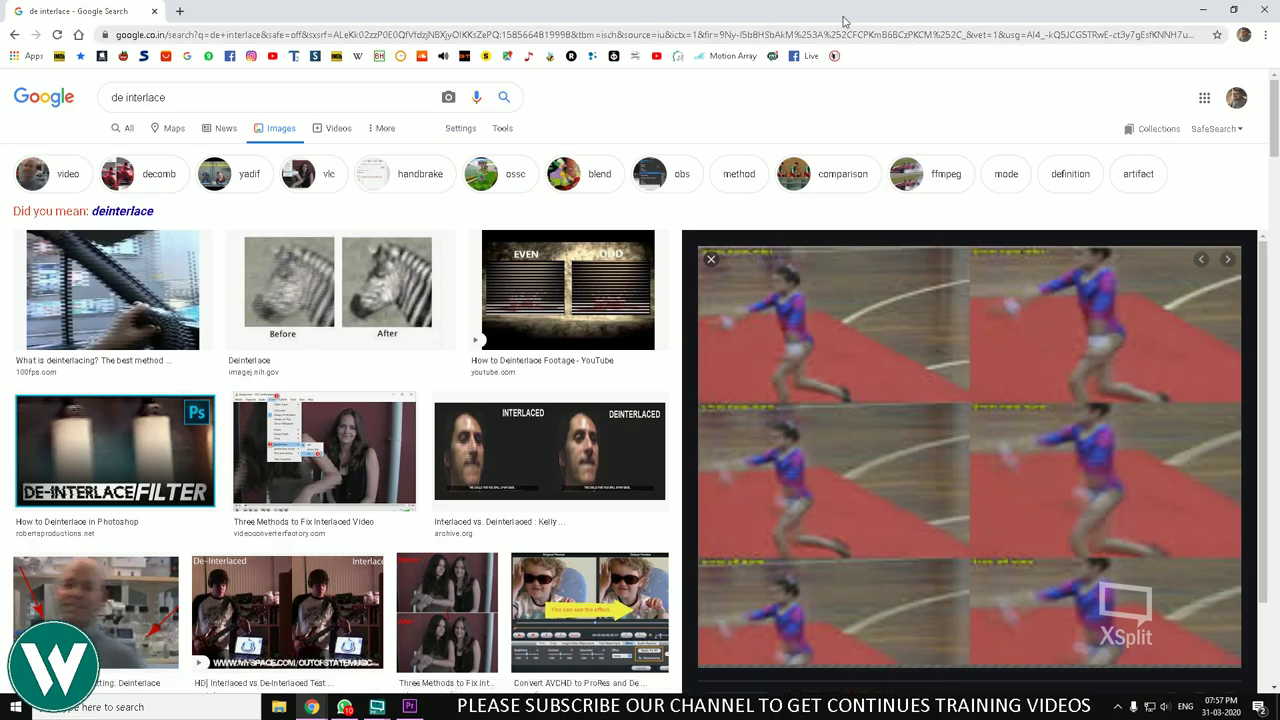
Step: Return to Premiere Pro and look through the Clip menu, closing it without changes
{"action": "left_click", "coordinate": [1203, 10]}
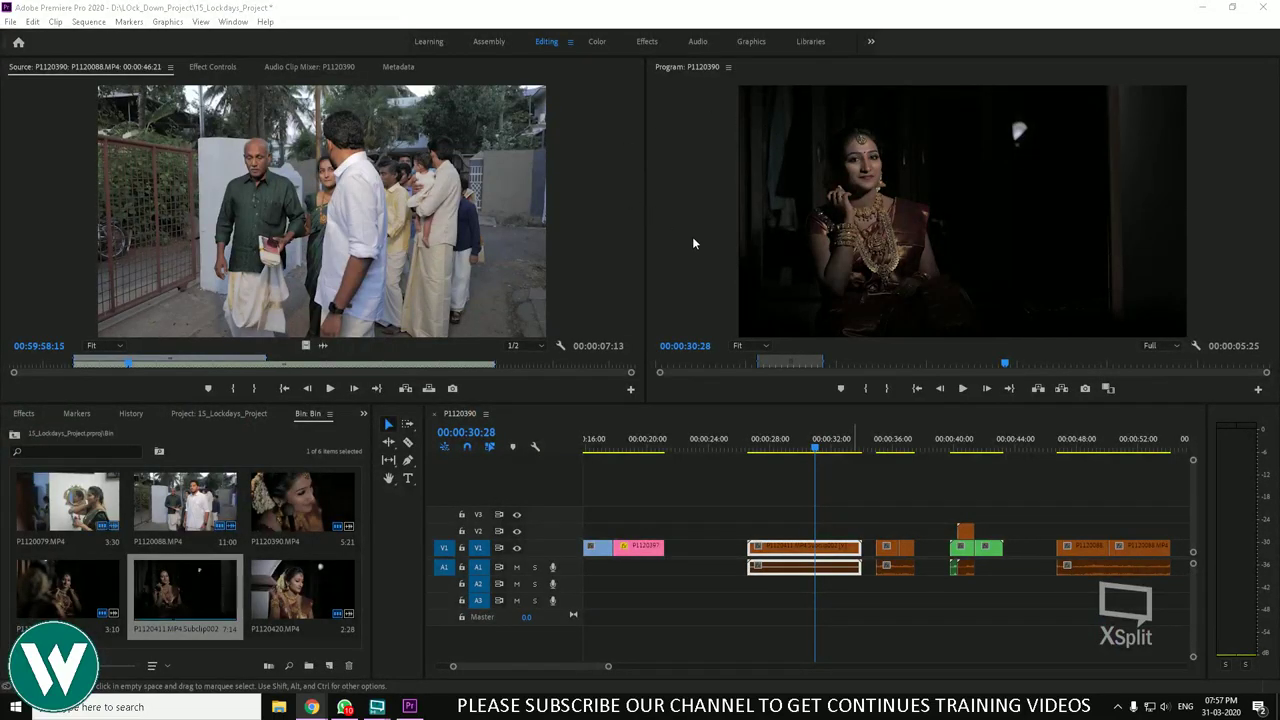
{"action": "left_click", "coordinate": [55, 21]}
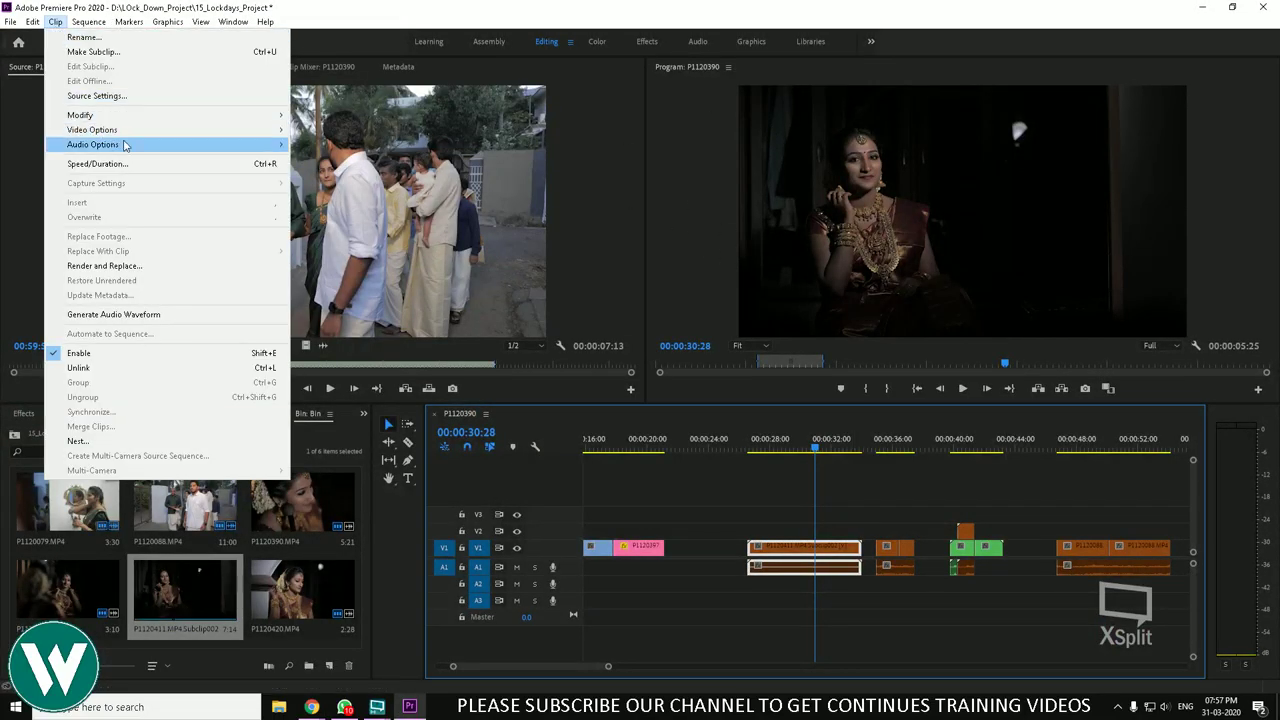
{"action": "mouse_move", "coordinate": [141, 137]}
{"action": "mouse_move", "coordinate": [351, 190]}
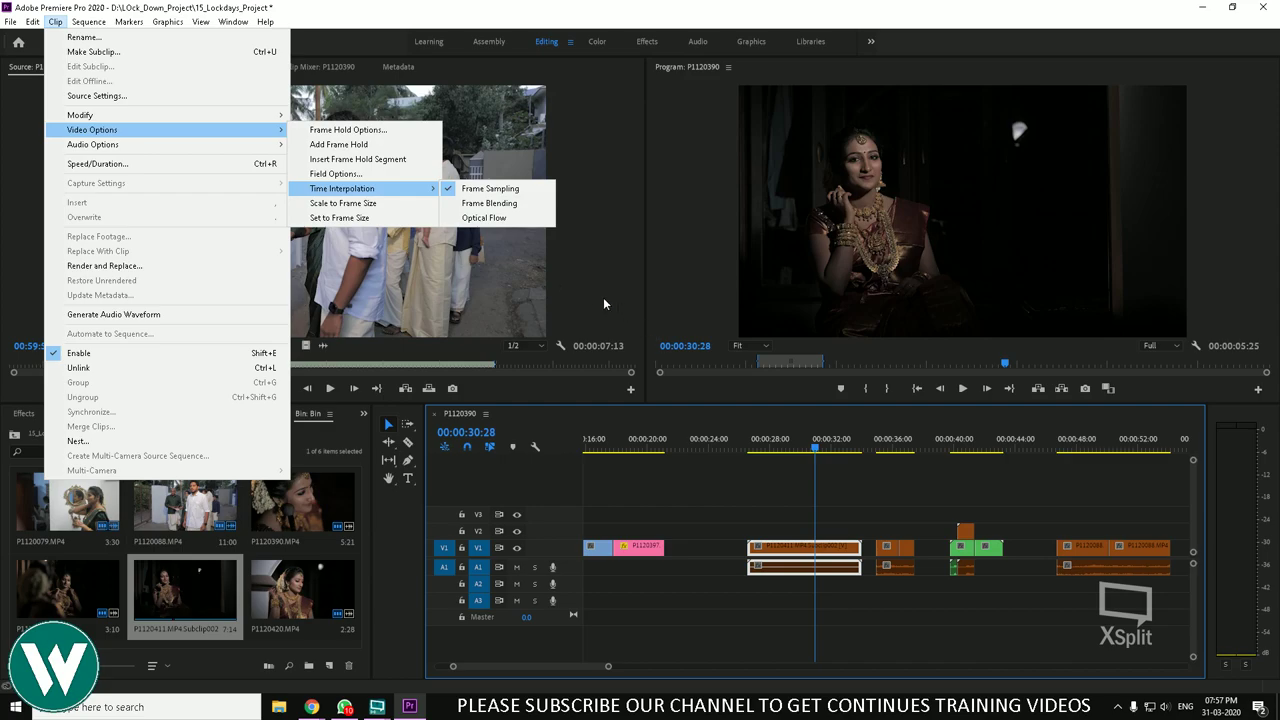
{"action": "left_click", "coordinate": [852, 486]}
{"action": "left_click", "coordinate": [852, 486]}
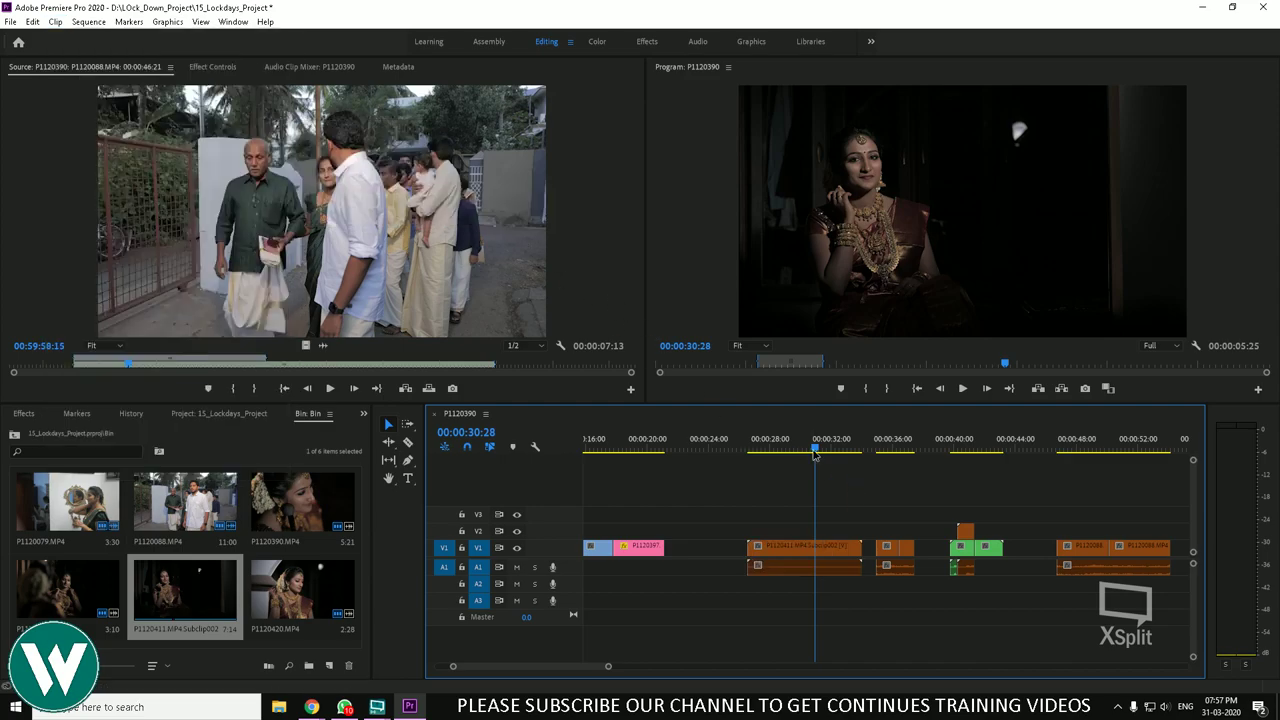
Step: Play from 00:00:48:00, then delete the last clip, P1120088, from the sequence
{"action": "left_click", "coordinate": [892, 447]}
{"action": "left_click_drag", "start_coordinate": [895, 477], "coordinate": [1076, 498]}
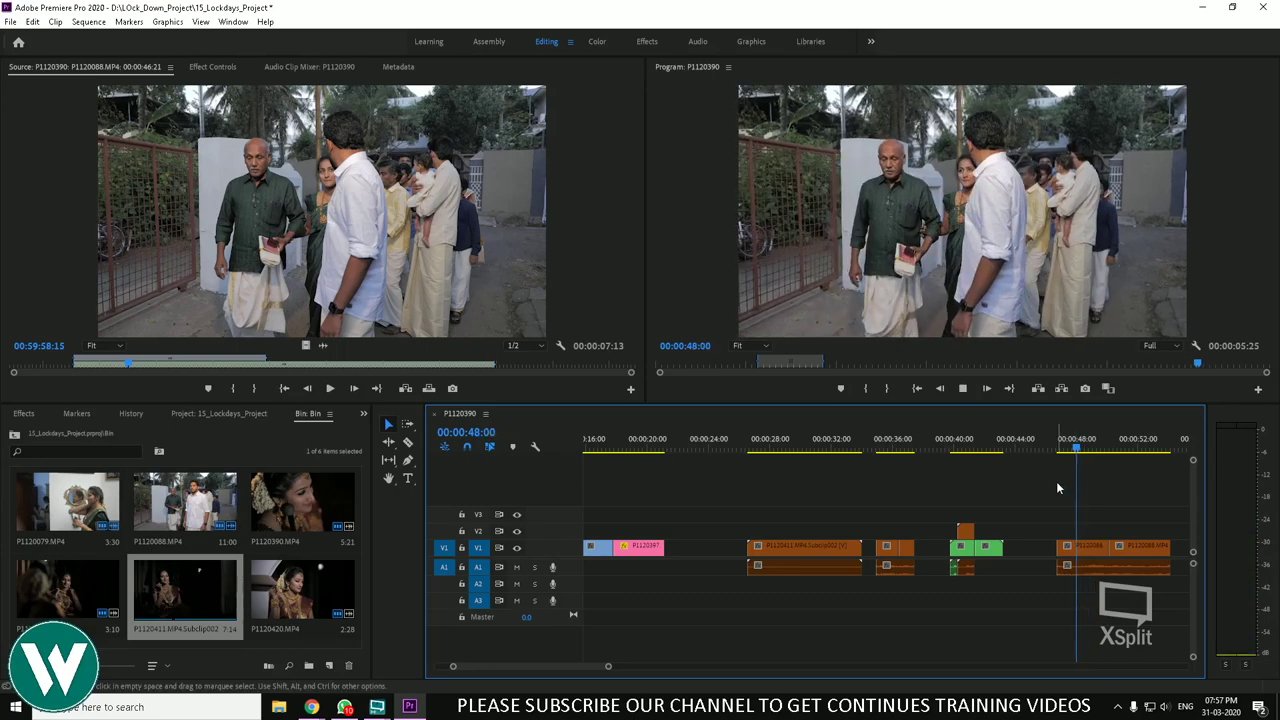
{"action": "key", "text": "space"}
{"action": "left_click_drag", "start_coordinate": [1147, 530], "coordinate": [1052, 581]}
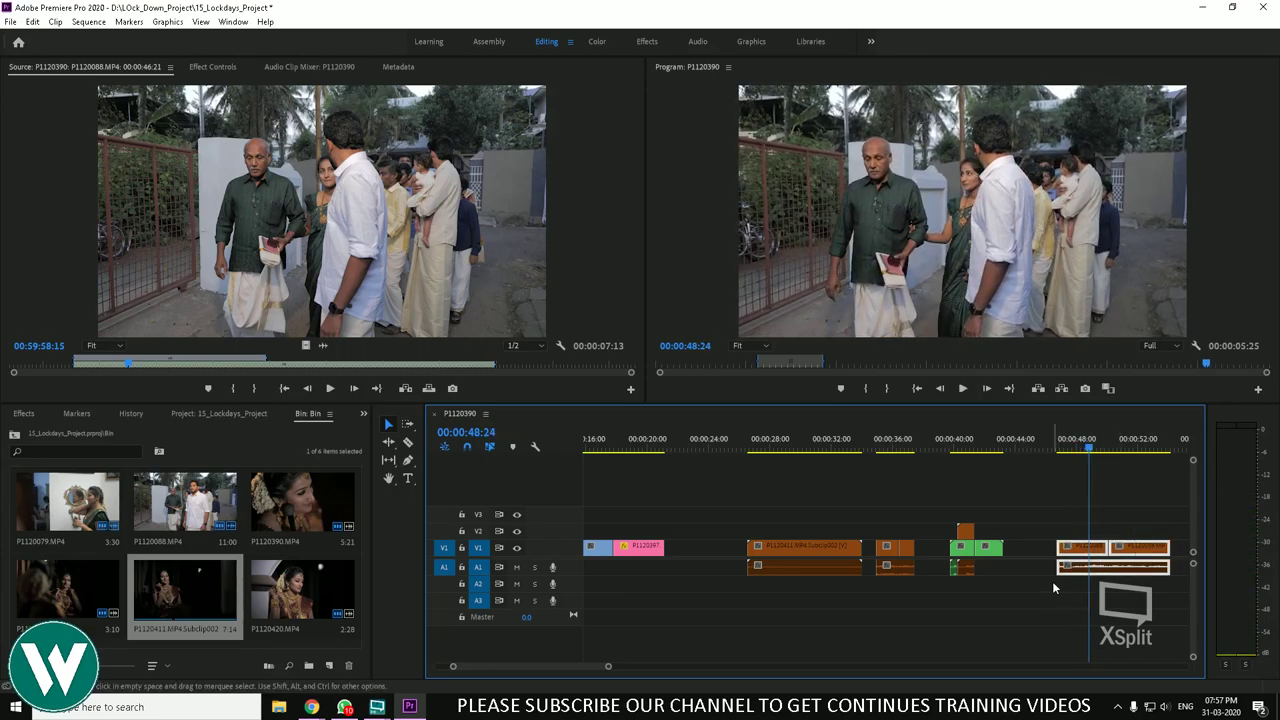
{"action": "key", "text": "Delete"}
Step: Shift the small V2 clip about 6 seconds later and replay from 39 seconds
{"action": "left_click_drag", "start_coordinate": [968, 449], "coordinate": [975, 455]}
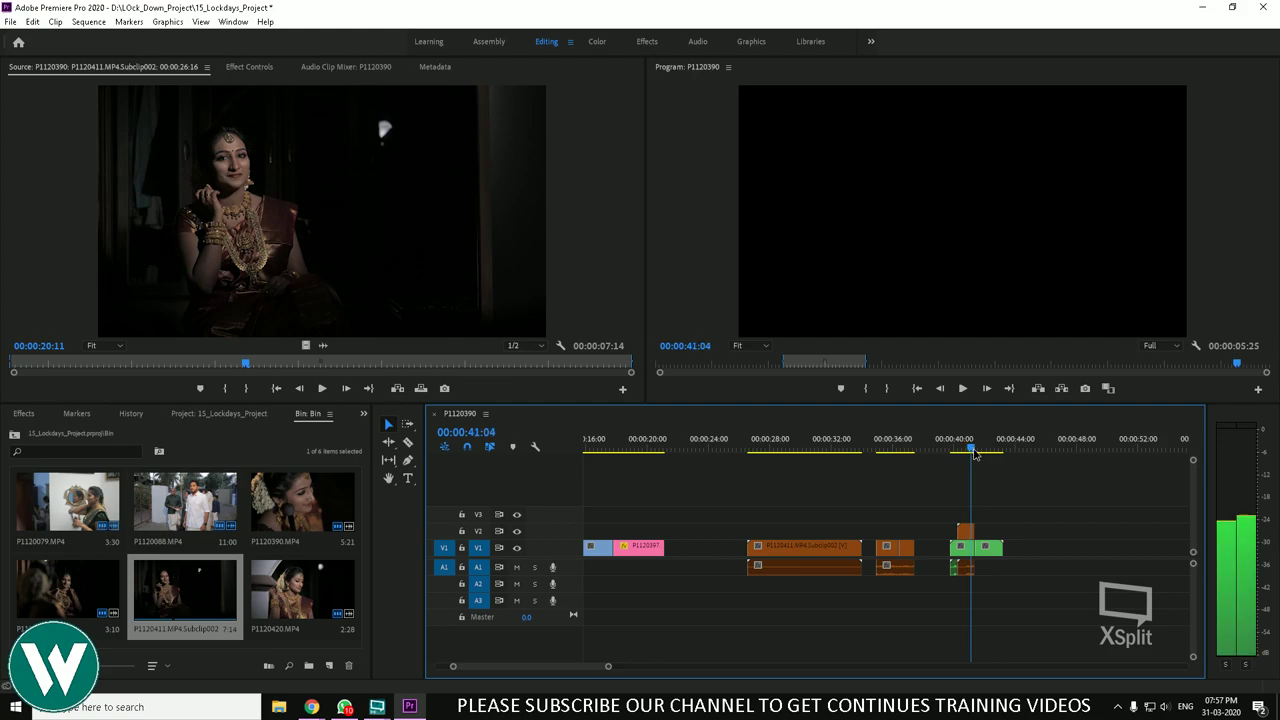
{"action": "left_click_drag", "start_coordinate": [857, 449], "coordinate": [966, 449]}
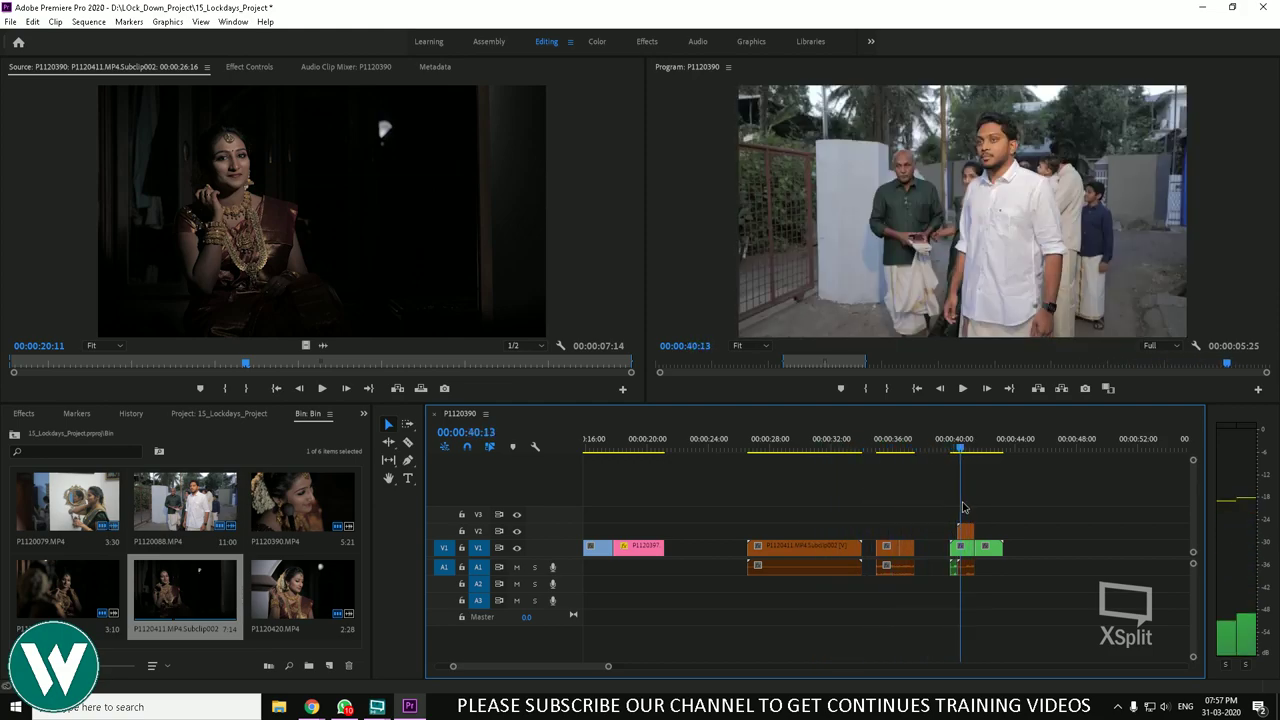
{"action": "left_click_drag", "start_coordinate": [965, 537], "coordinate": [1060, 556]}
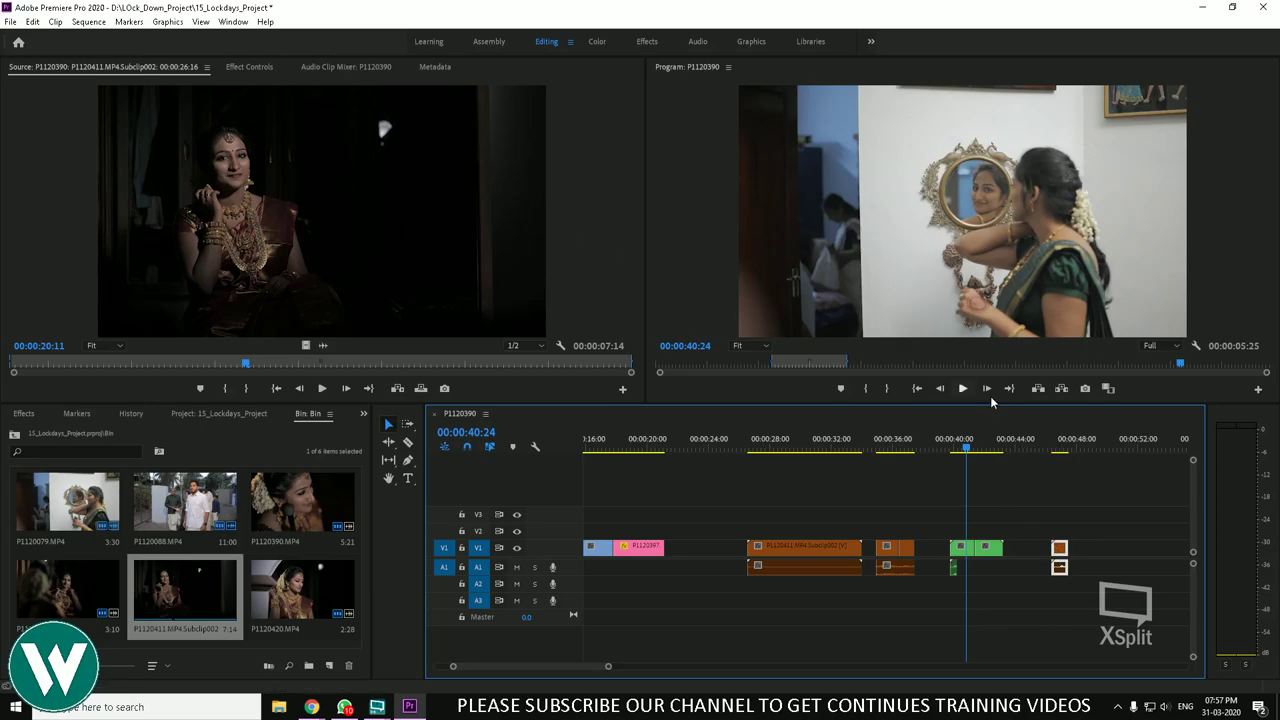
{"action": "left_click_drag", "start_coordinate": [1010, 440], "coordinate": [940, 438]}
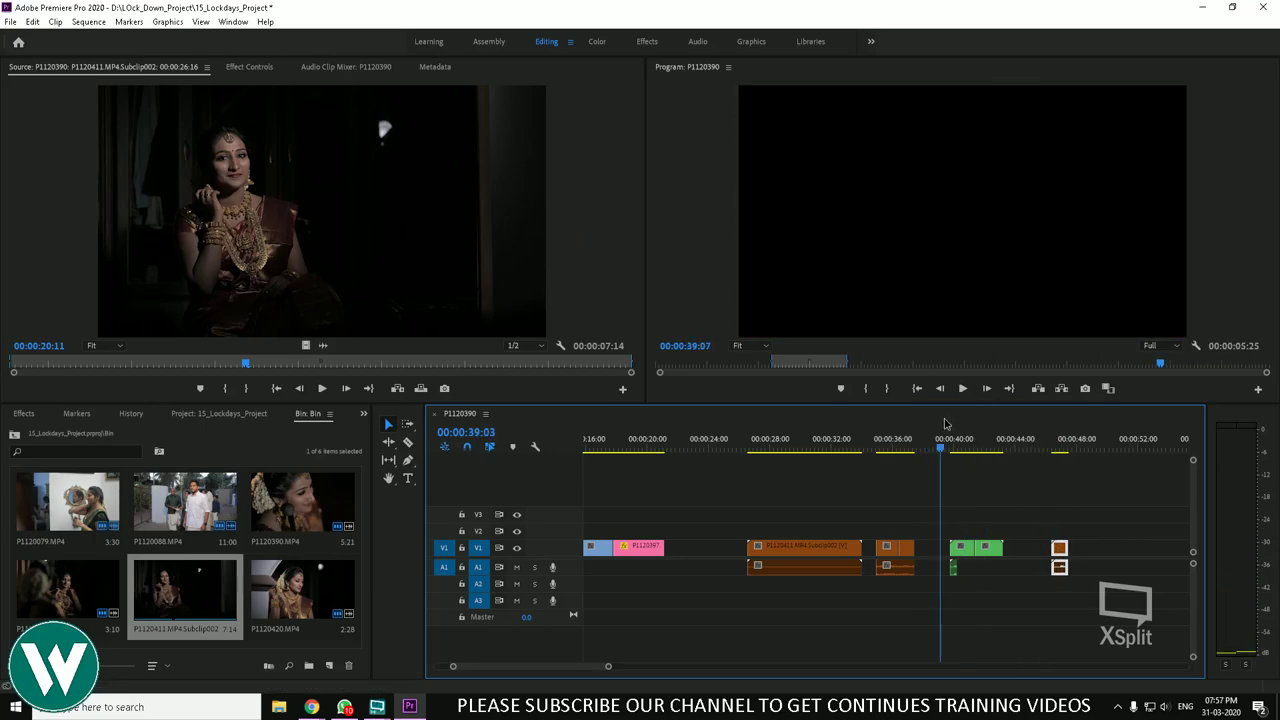
{"action": "key", "text": "space"}
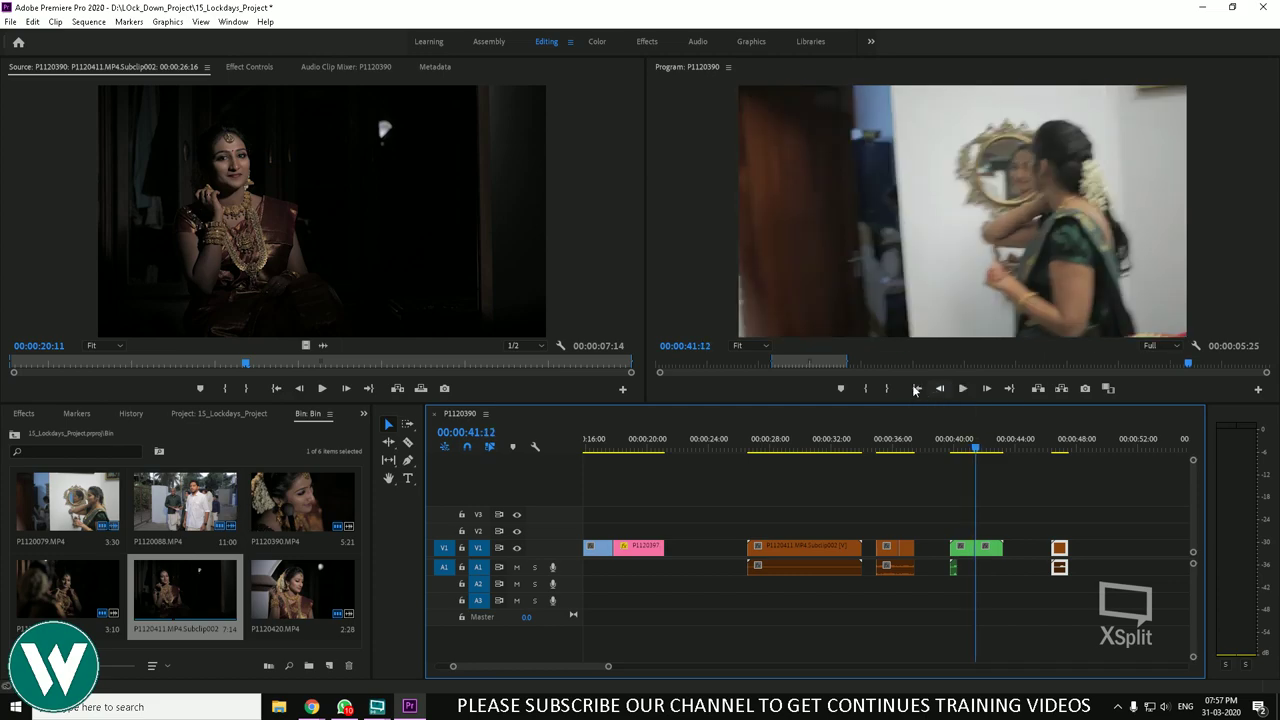
{"action": "left_click", "coordinate": [950, 453]}
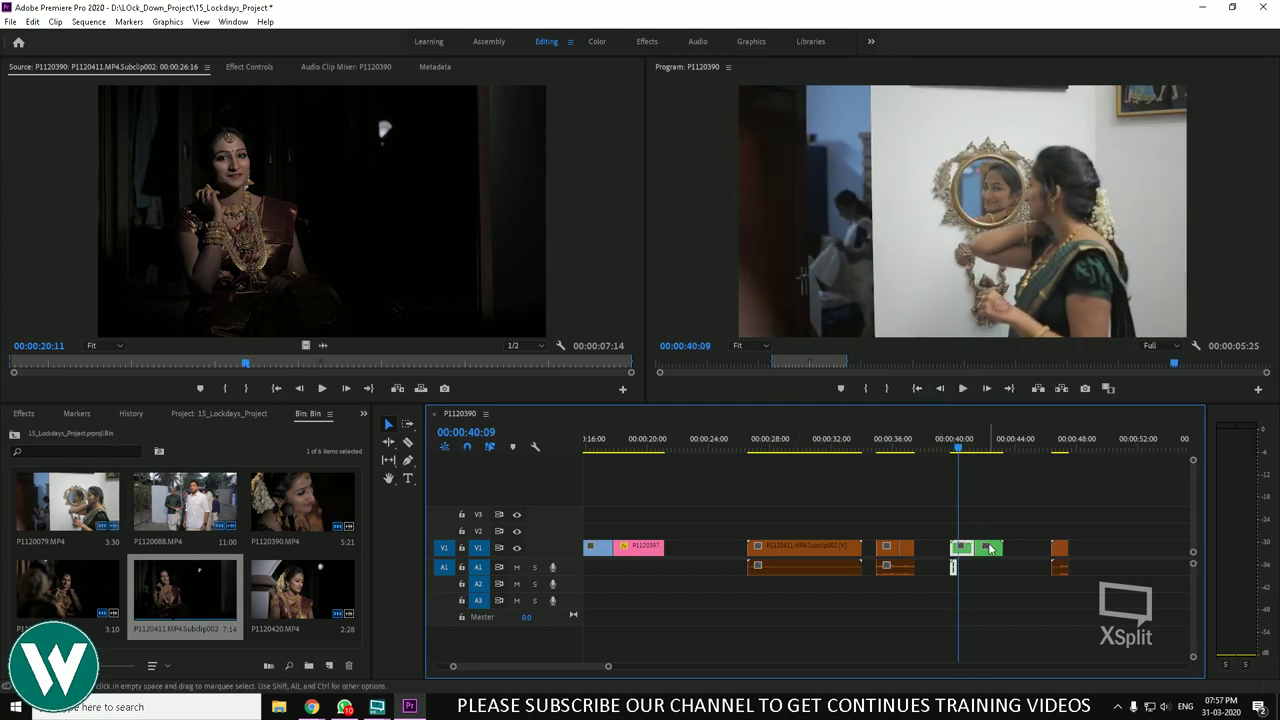
Step: Move the right part of the green P1120079 clip later and zoom the timeline in on it
{"action": "left_click_drag", "start_coordinate": [990, 548], "coordinate": [1121, 548]}
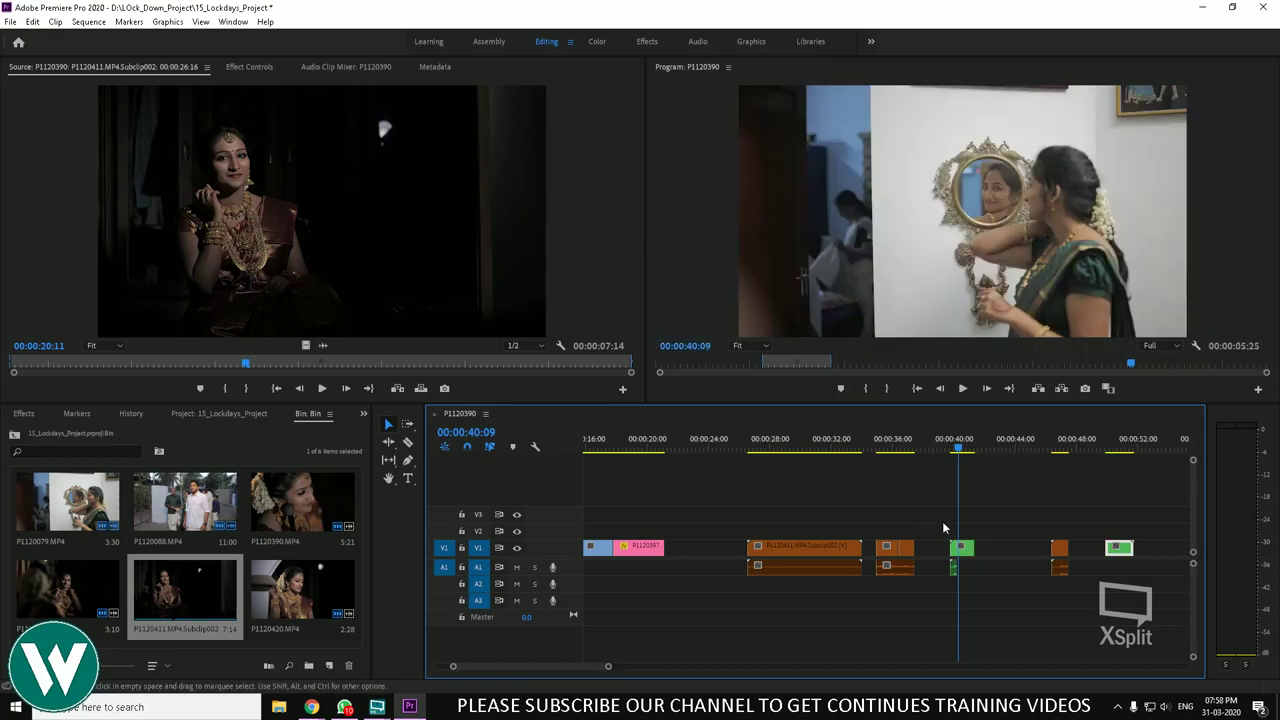
{"action": "left_click", "coordinate": [967, 549]}
{"action": "left_click", "coordinate": [988, 498]}
{"action": "key", "text": "equal"}
{"action": "key", "text": "equal"}
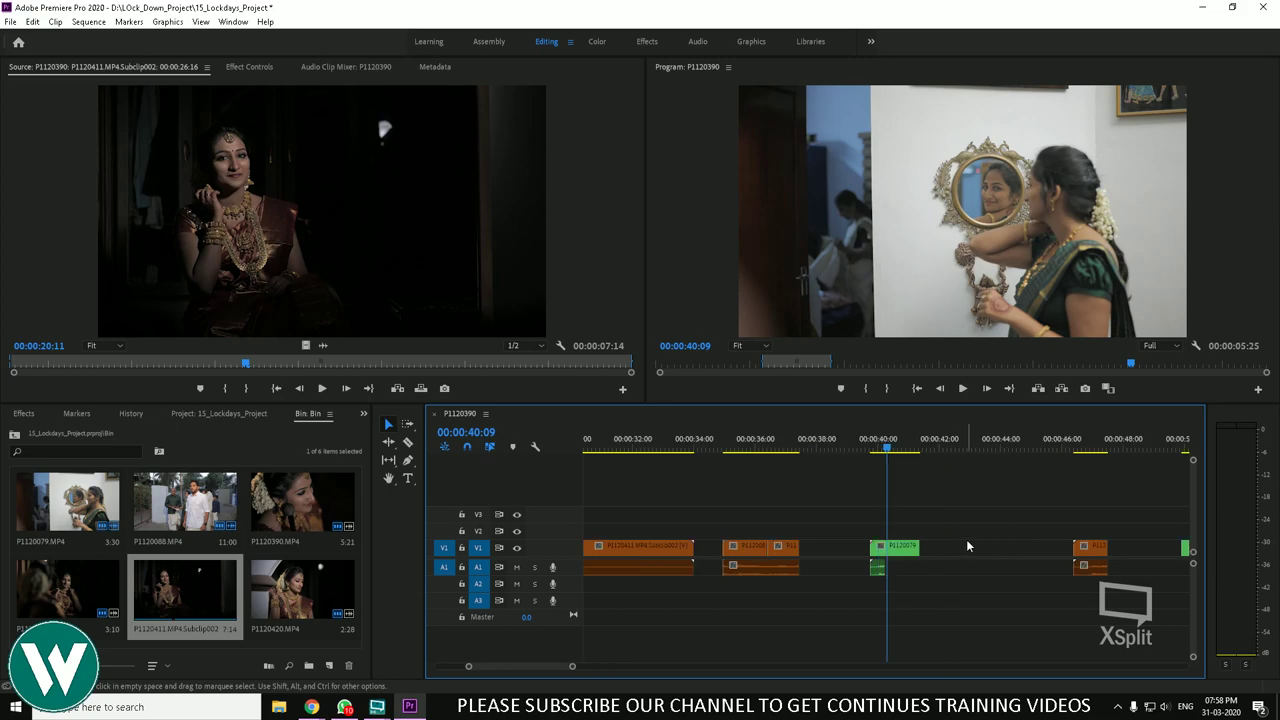
Step: Open the green clip's Field Options and close them unchanged
{"action": "right_click", "coordinate": [898, 548]}
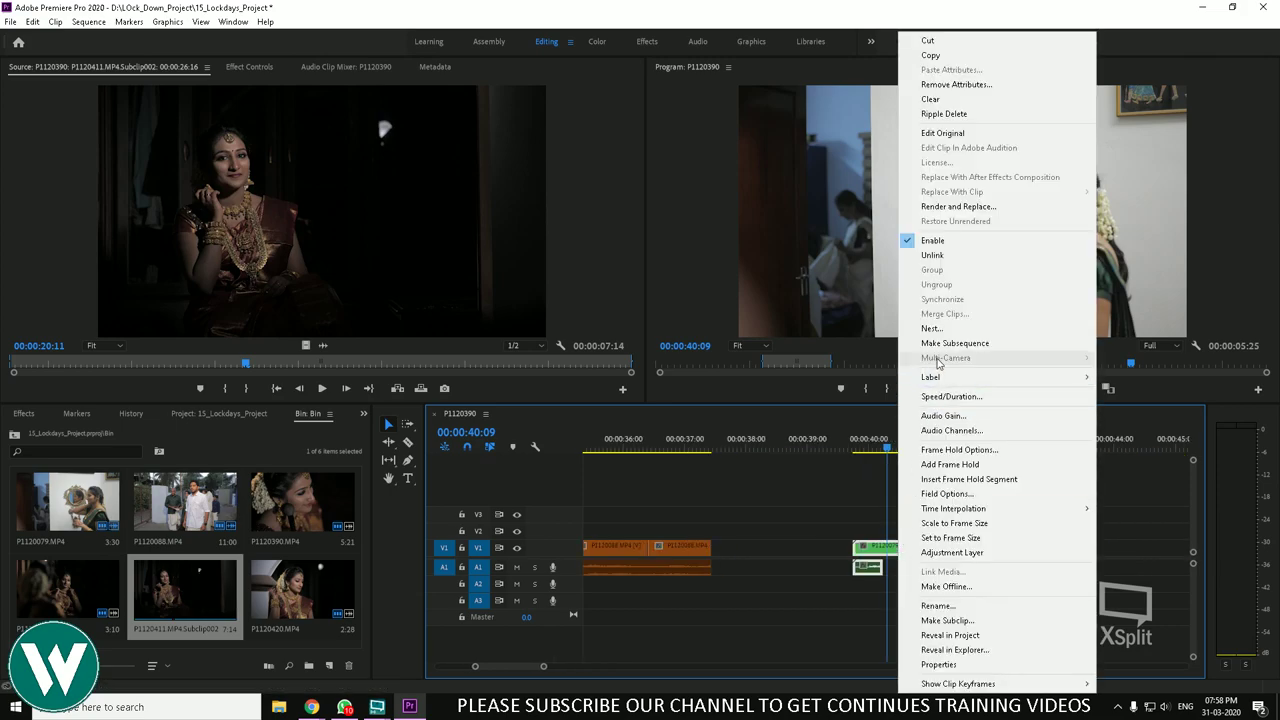
{"action": "mouse_move", "coordinate": [996, 512]}
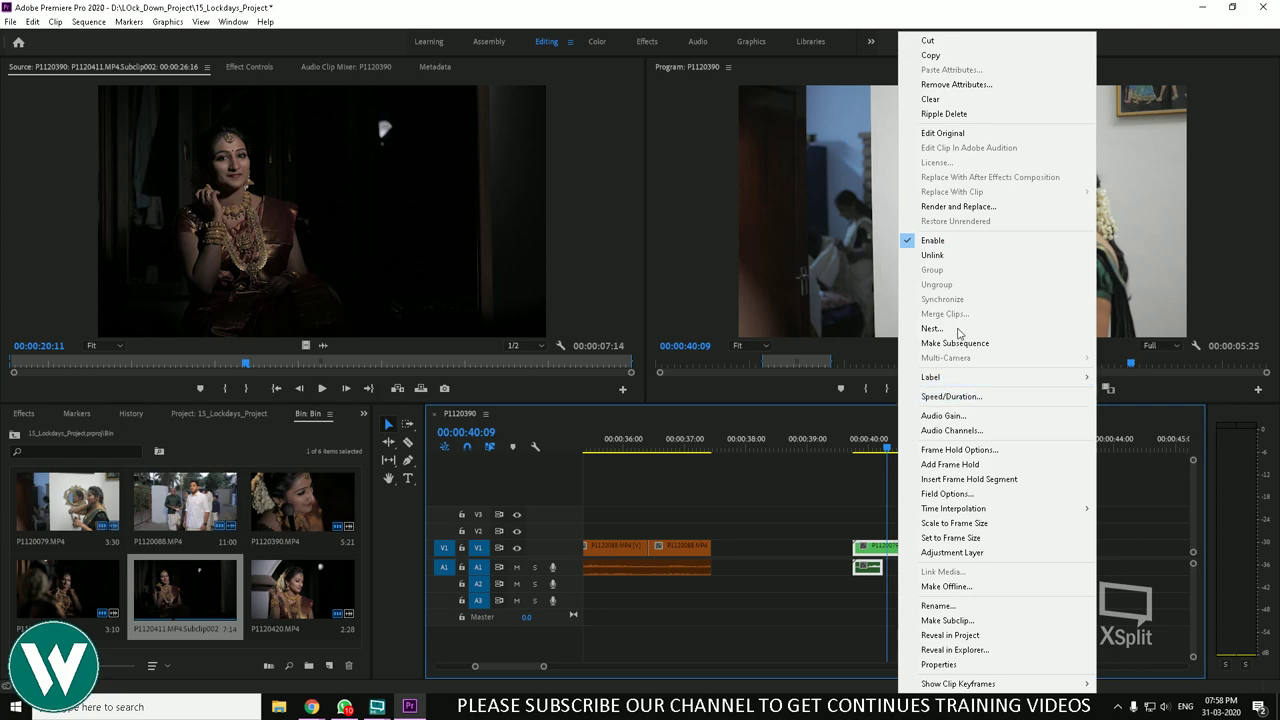
{"action": "left_click", "coordinate": [964, 493]}
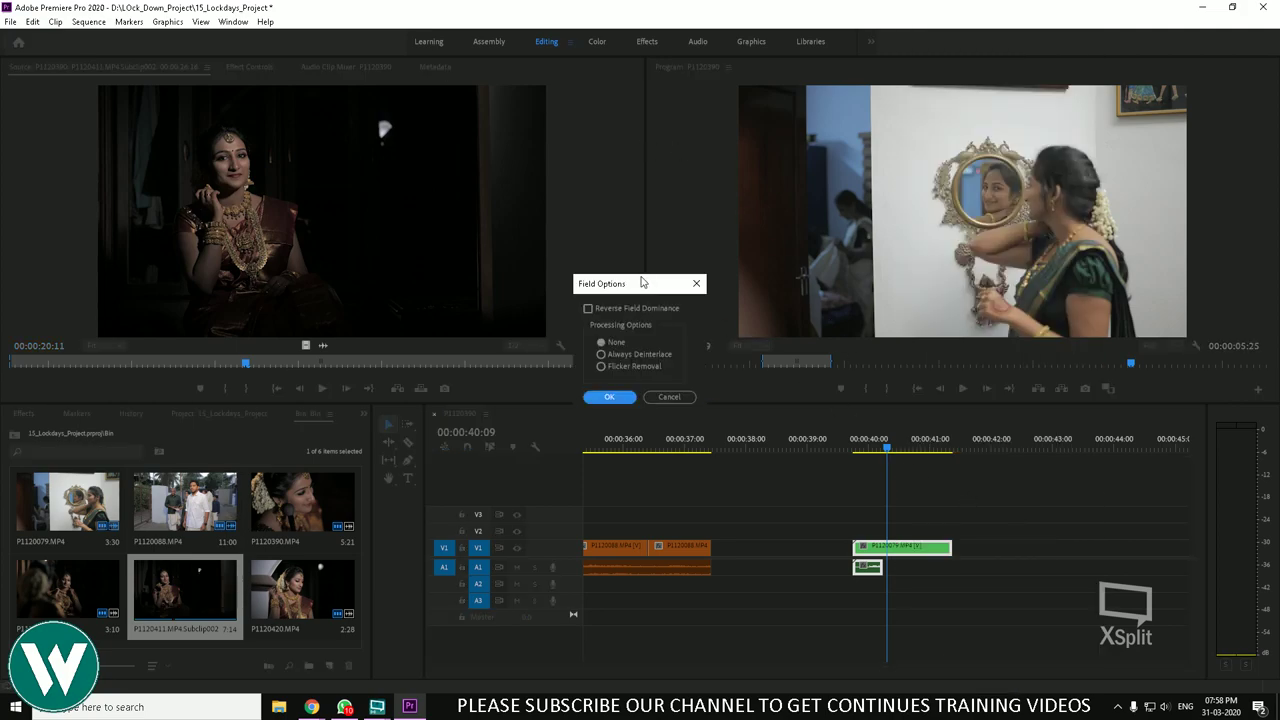
{"action": "left_click", "coordinate": [696, 285]}
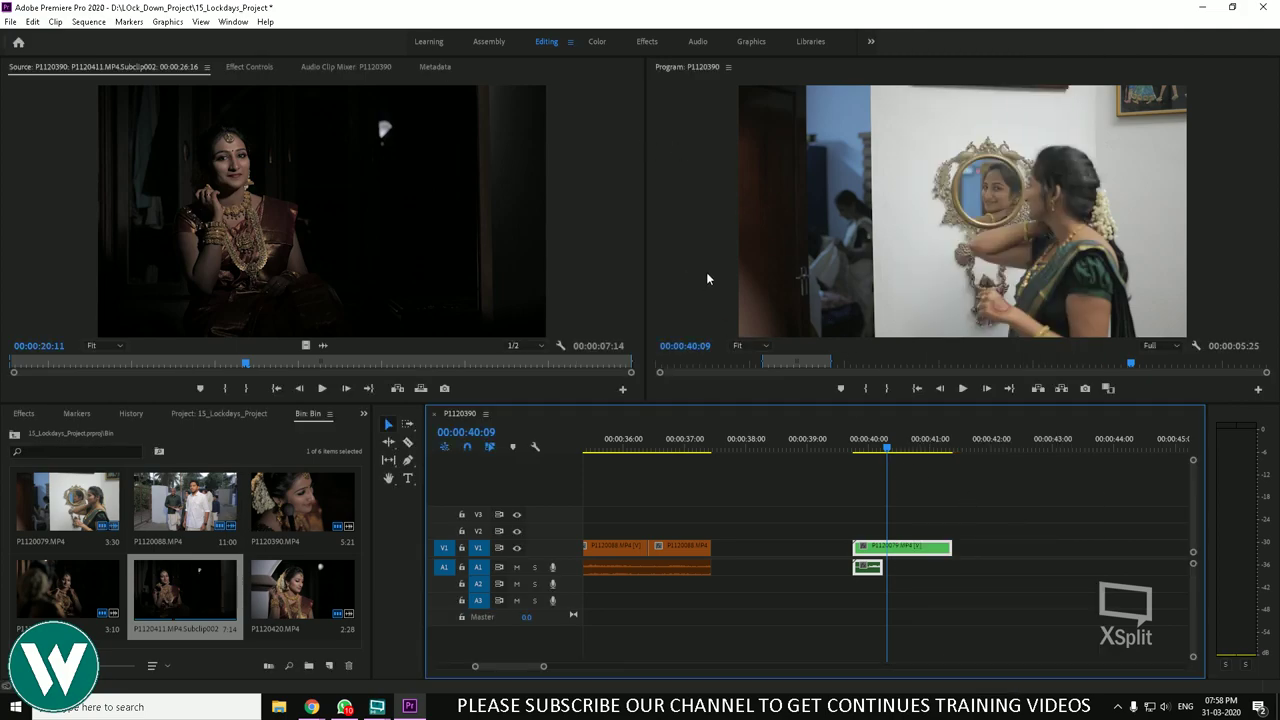
Step: Interpret the P1120079 footage at 30 fps so its duration becomes 7:00
{"action": "left_click", "coordinate": [56, 21]}
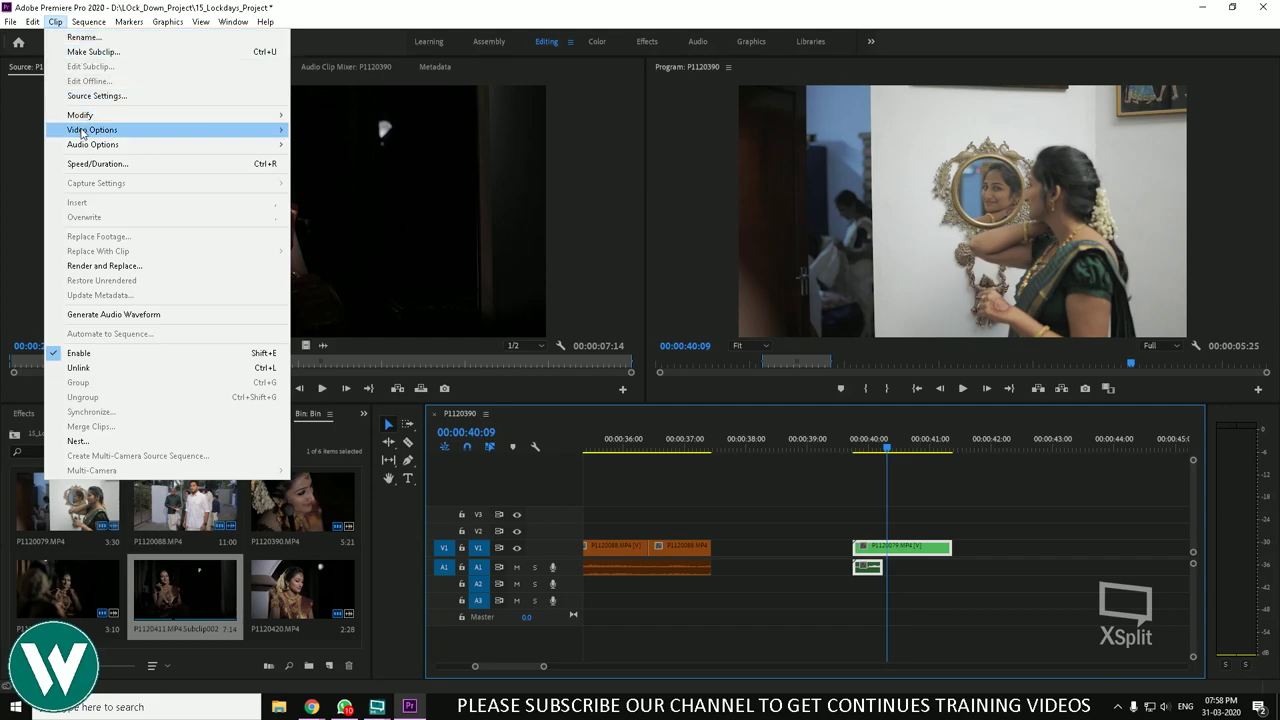
{"action": "mouse_move", "coordinate": [82, 133]}
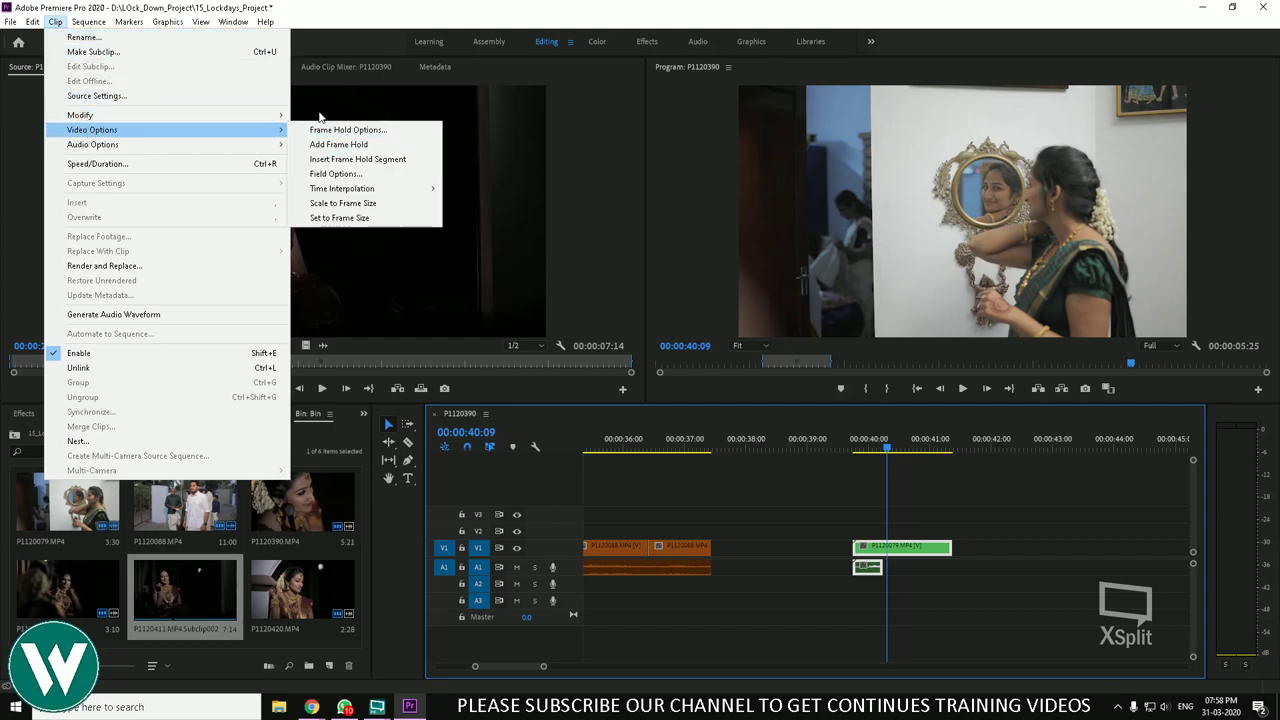
{"action": "mouse_move", "coordinate": [278, 131]}
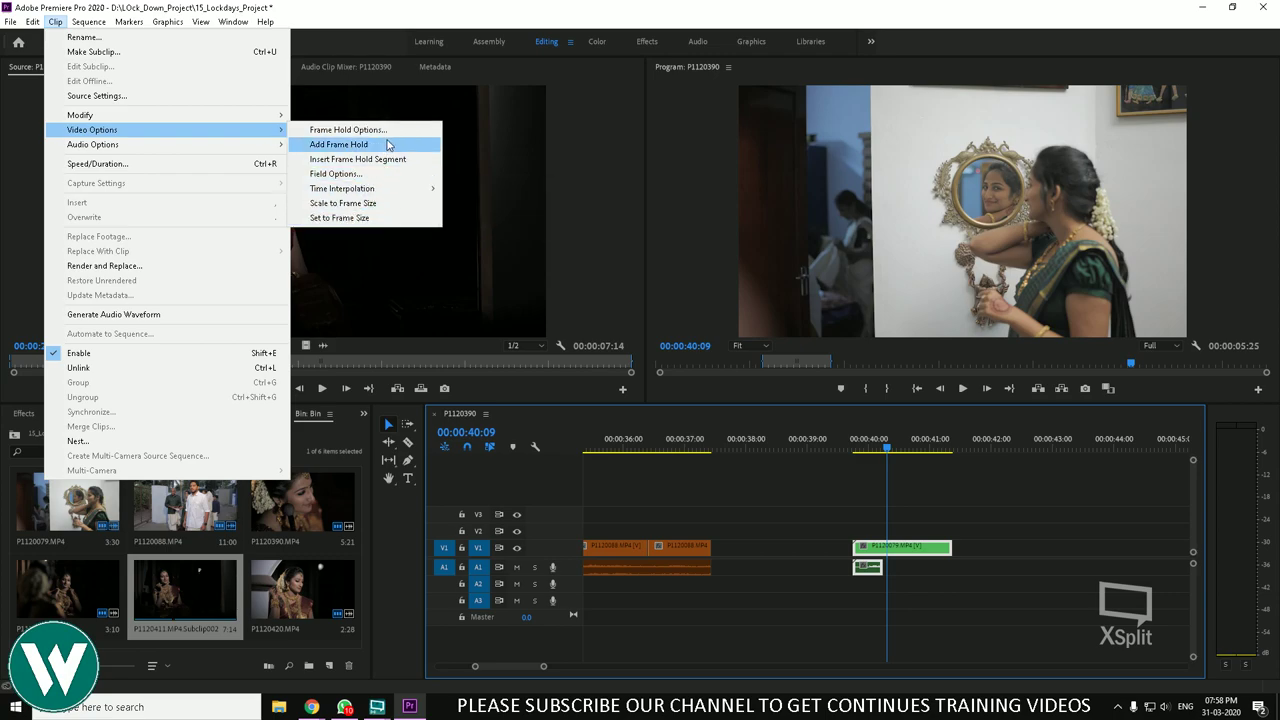
{"action": "mouse_move", "coordinate": [232, 117]}
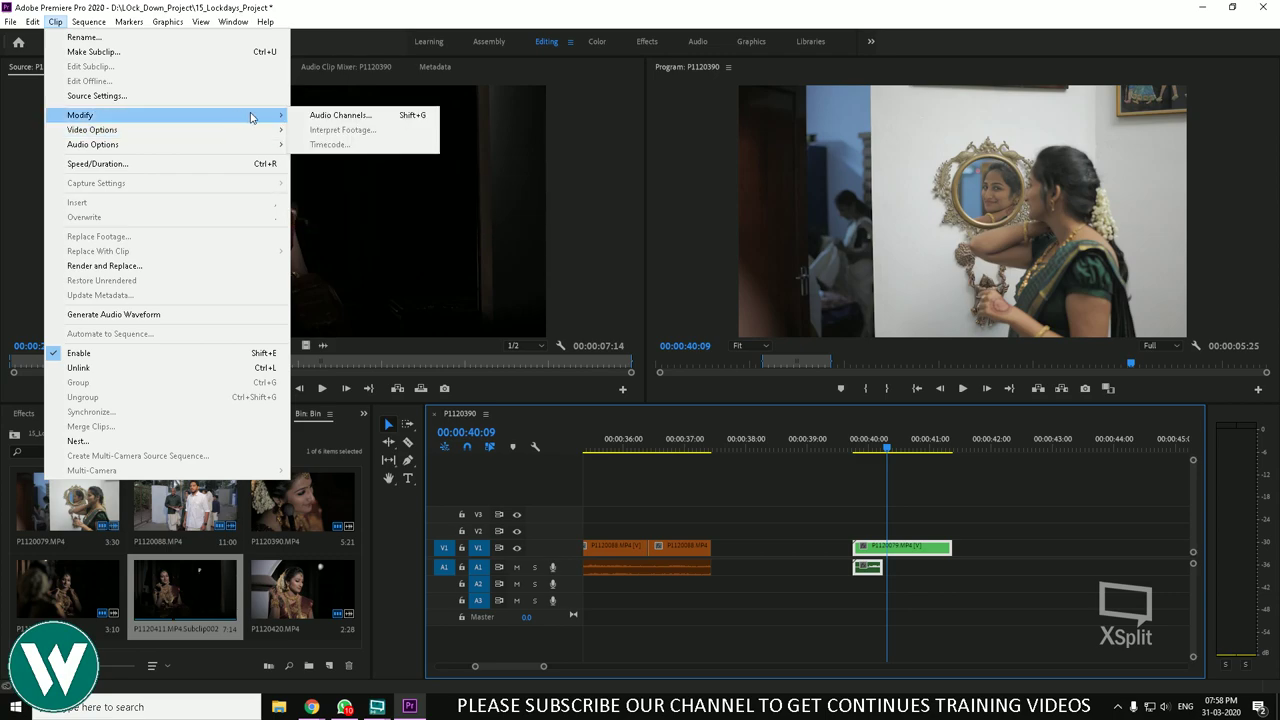
{"action": "left_click", "coordinate": [363, 119]}
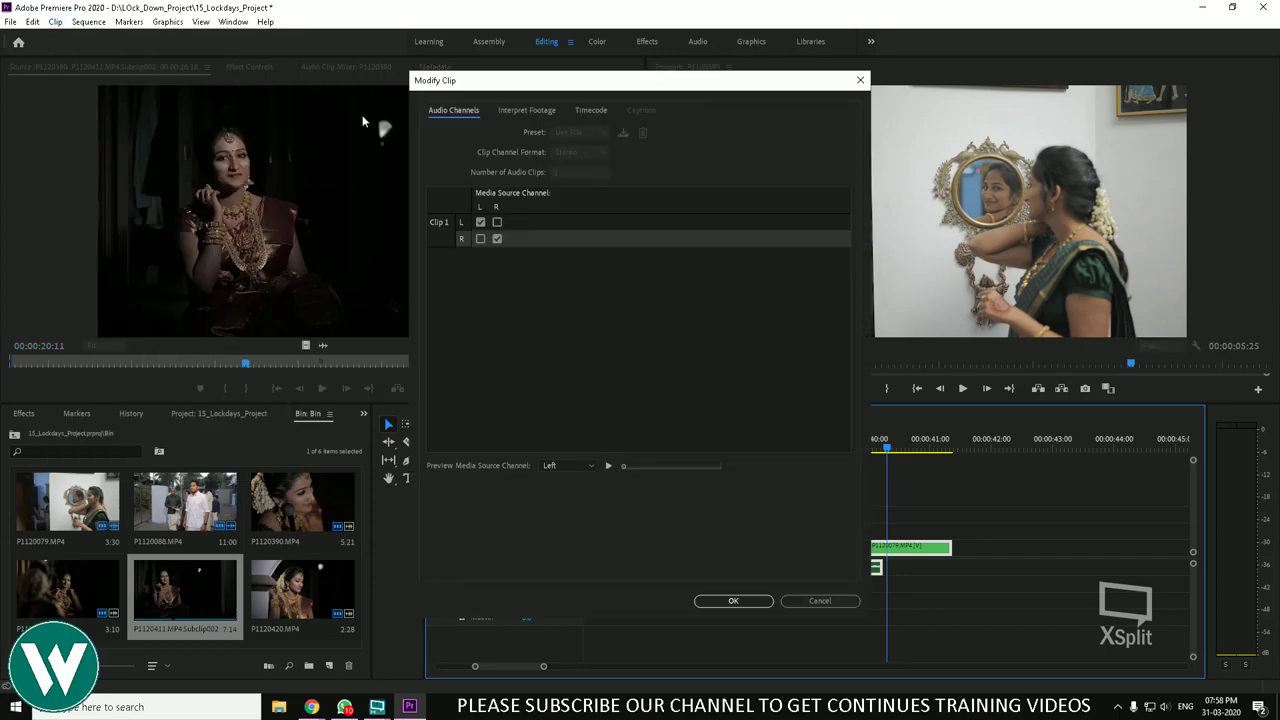
{"action": "left_click", "coordinate": [530, 112]}
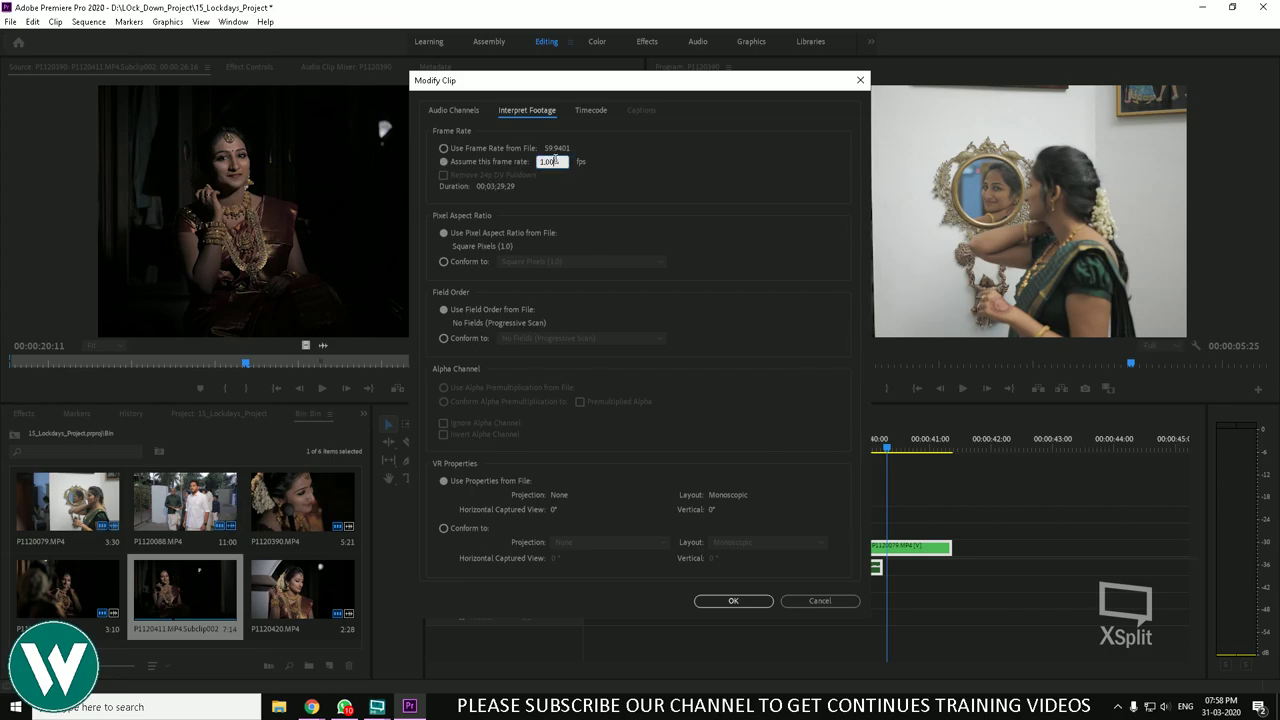
{"action": "type", "text": "30"}
{"action": "left_click", "coordinate": [734, 603]}
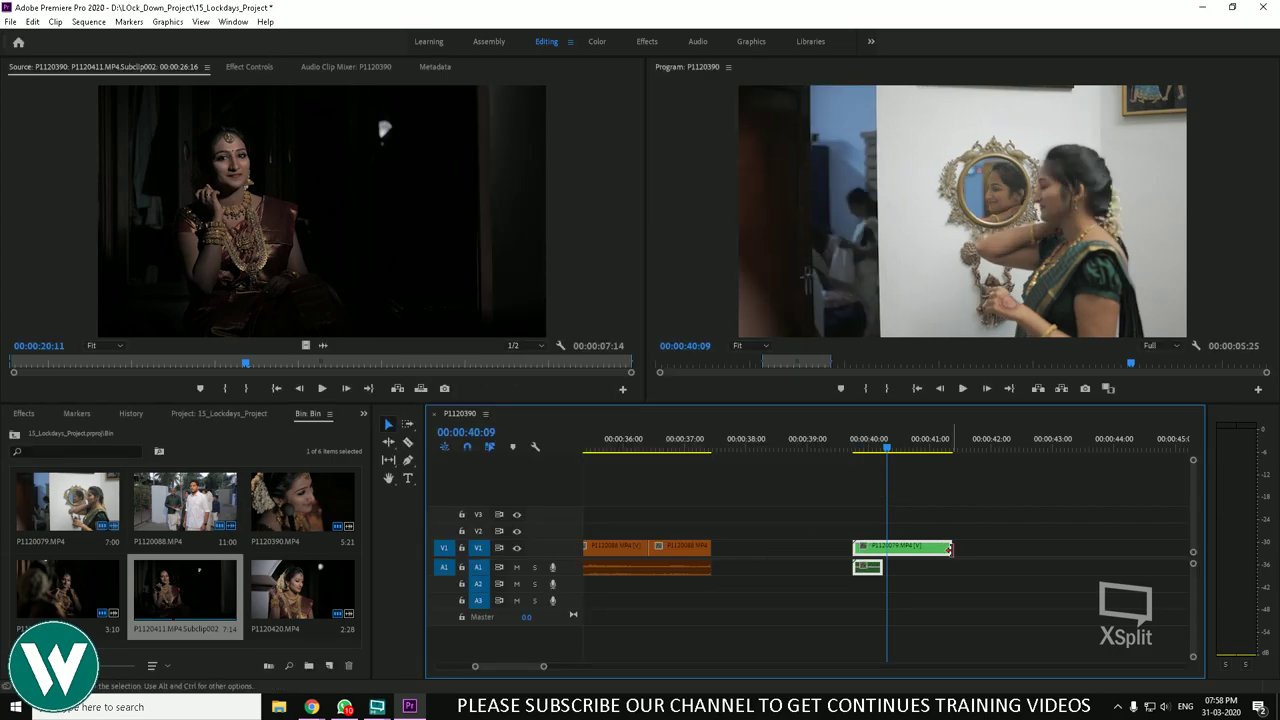
Step: Extend P1120079 to its full 7:00 length and play it back from 39:24 to review
{"action": "left_click_drag", "start_coordinate": [949, 548], "coordinate": [1077, 548]}
{"action": "key", "text": "space"}
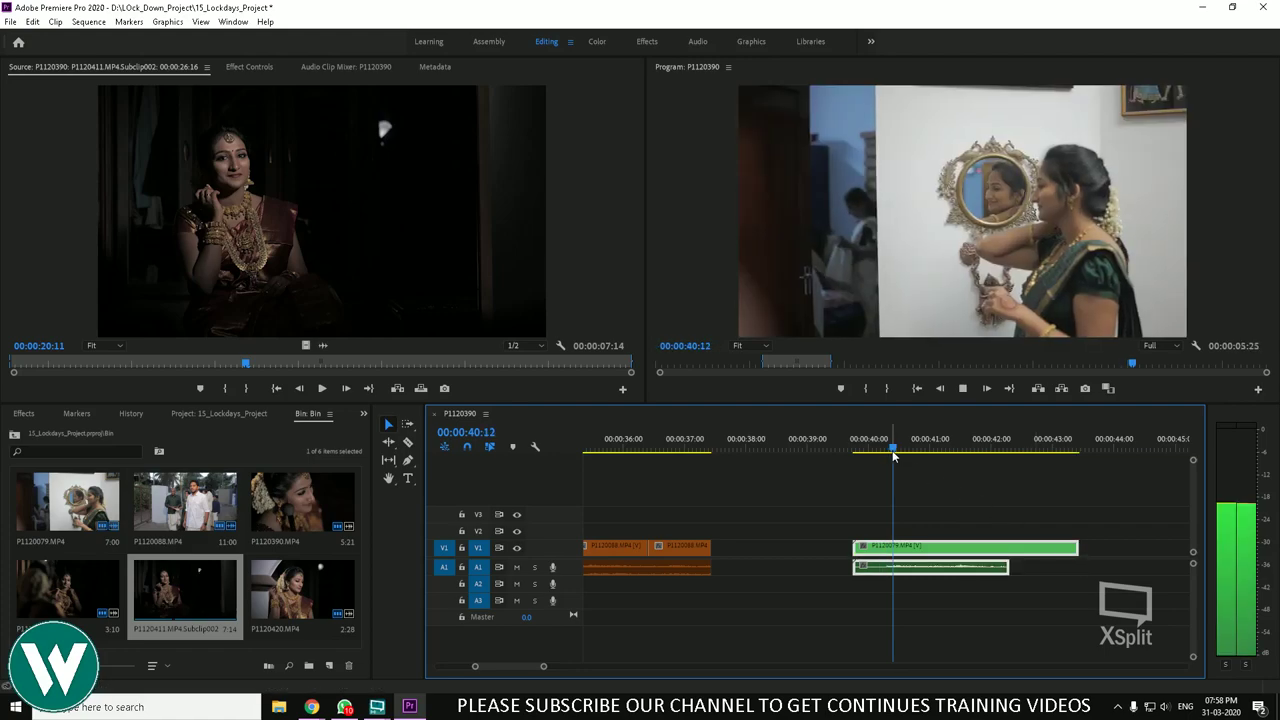
{"action": "left_click_drag", "start_coordinate": [892, 450], "coordinate": [857, 457]}
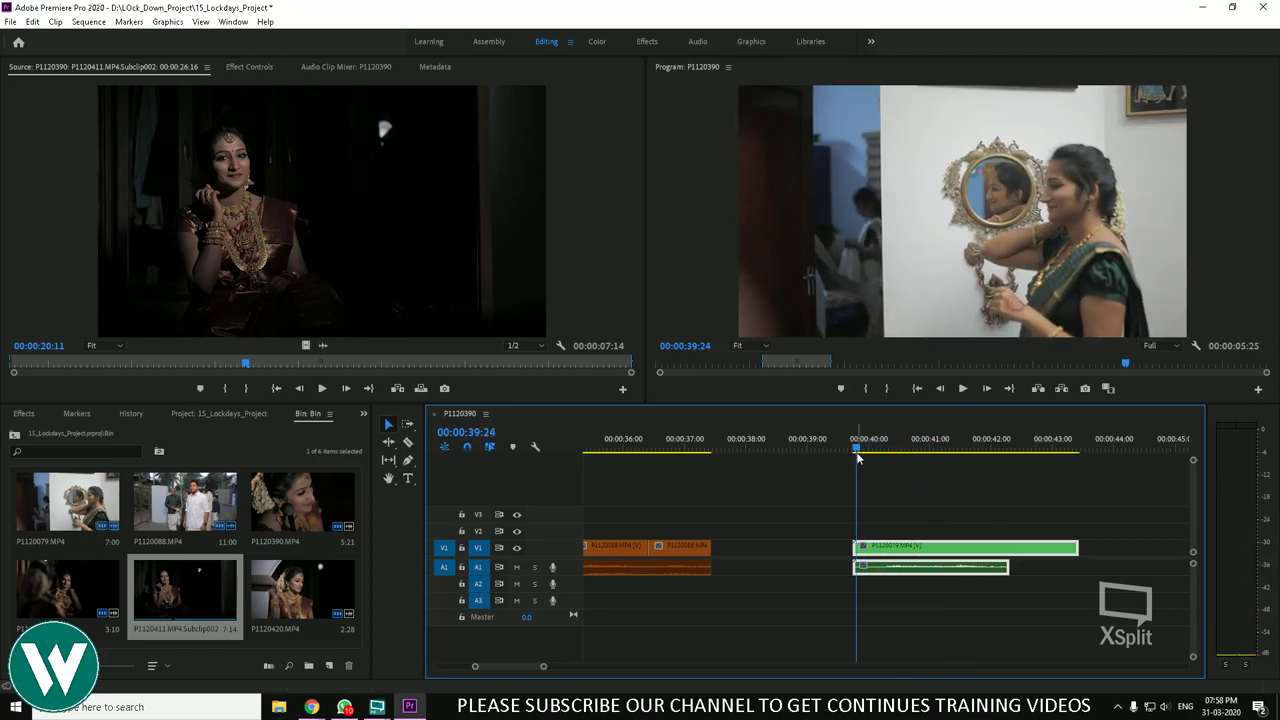
{"action": "key", "text": "space"}
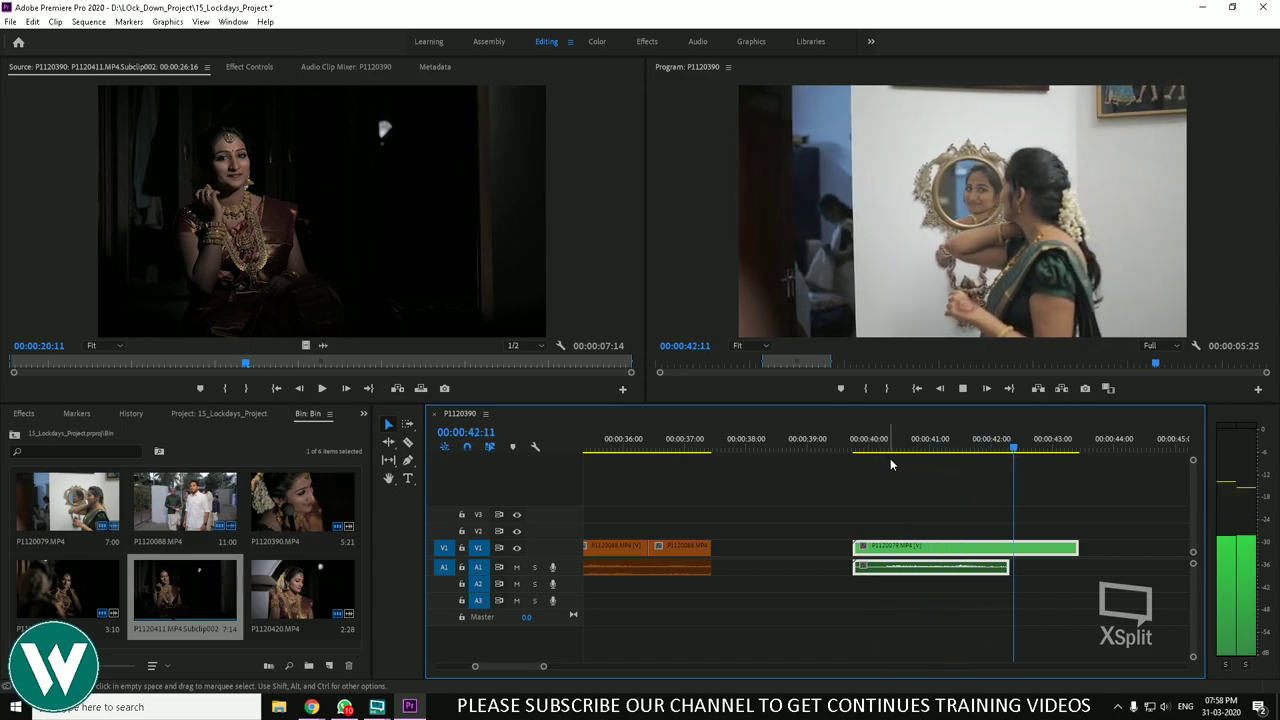
{"action": "left_click_drag", "start_coordinate": [966, 451], "coordinate": [945, 453]}
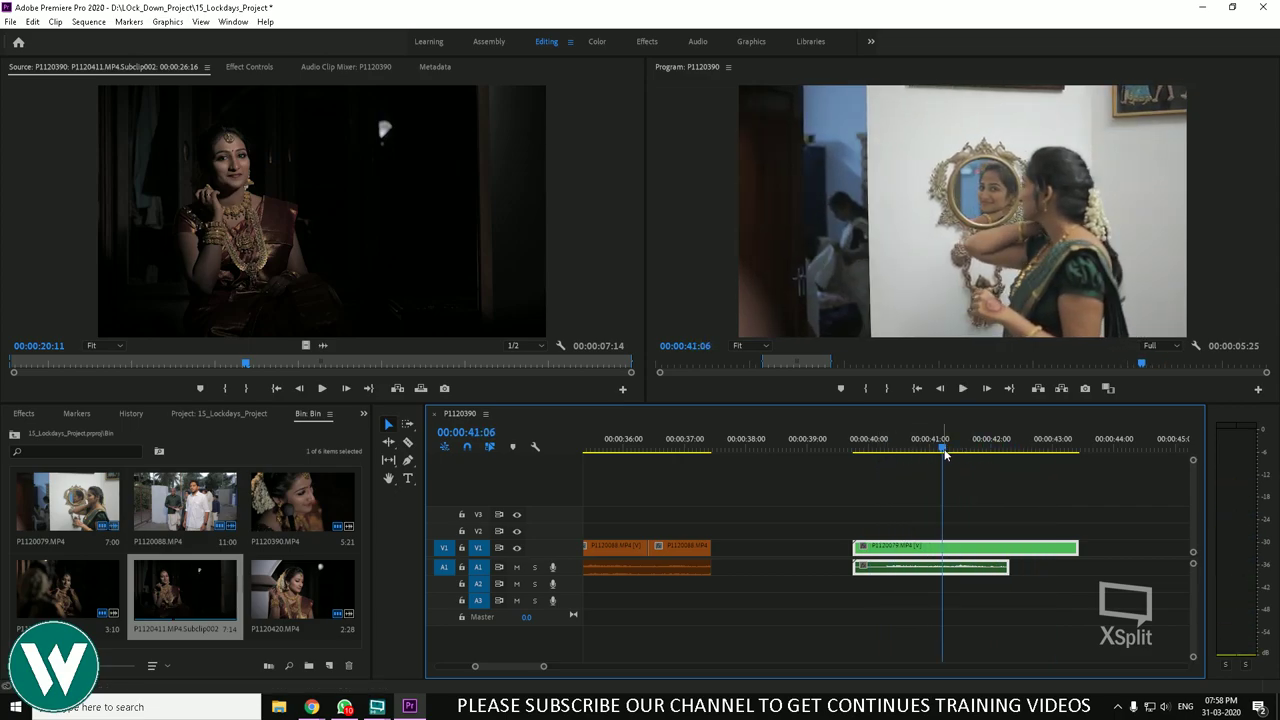
Step: Set the clip's time interpolation to Optical Flow and render its preview
{"action": "right_click", "coordinate": [952, 549]}
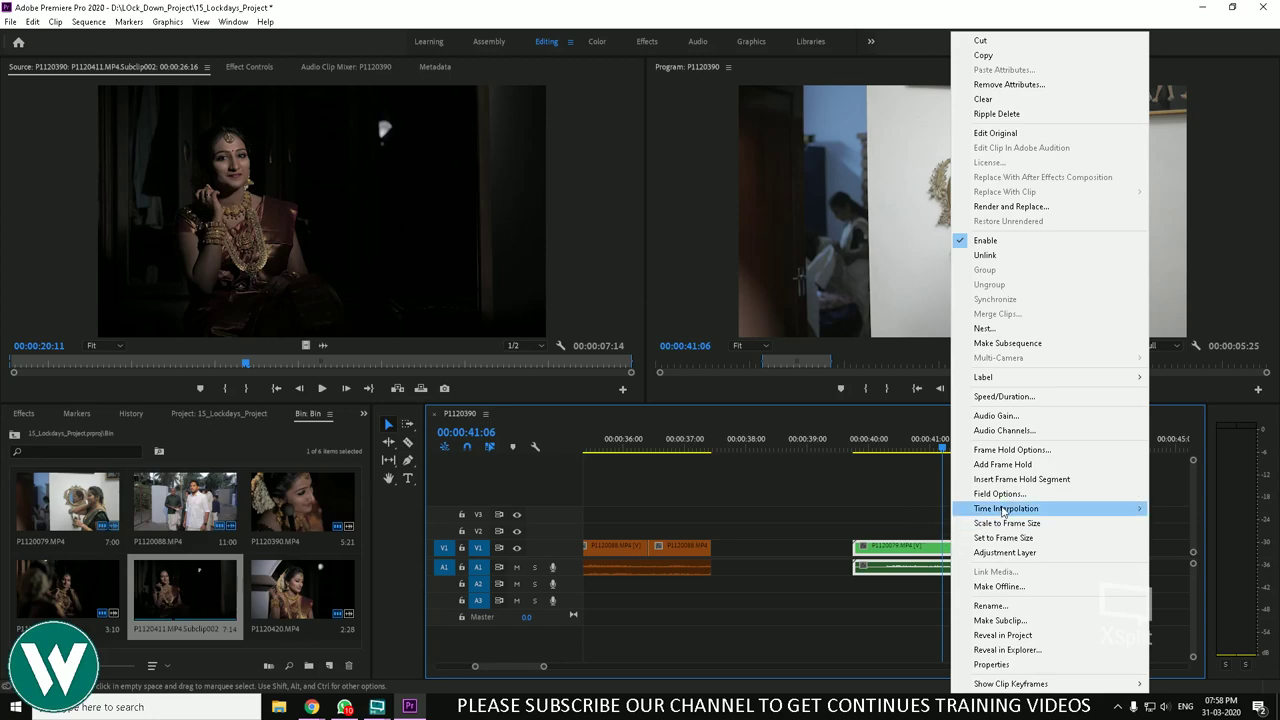
{"action": "mouse_move", "coordinate": [1100, 508]}
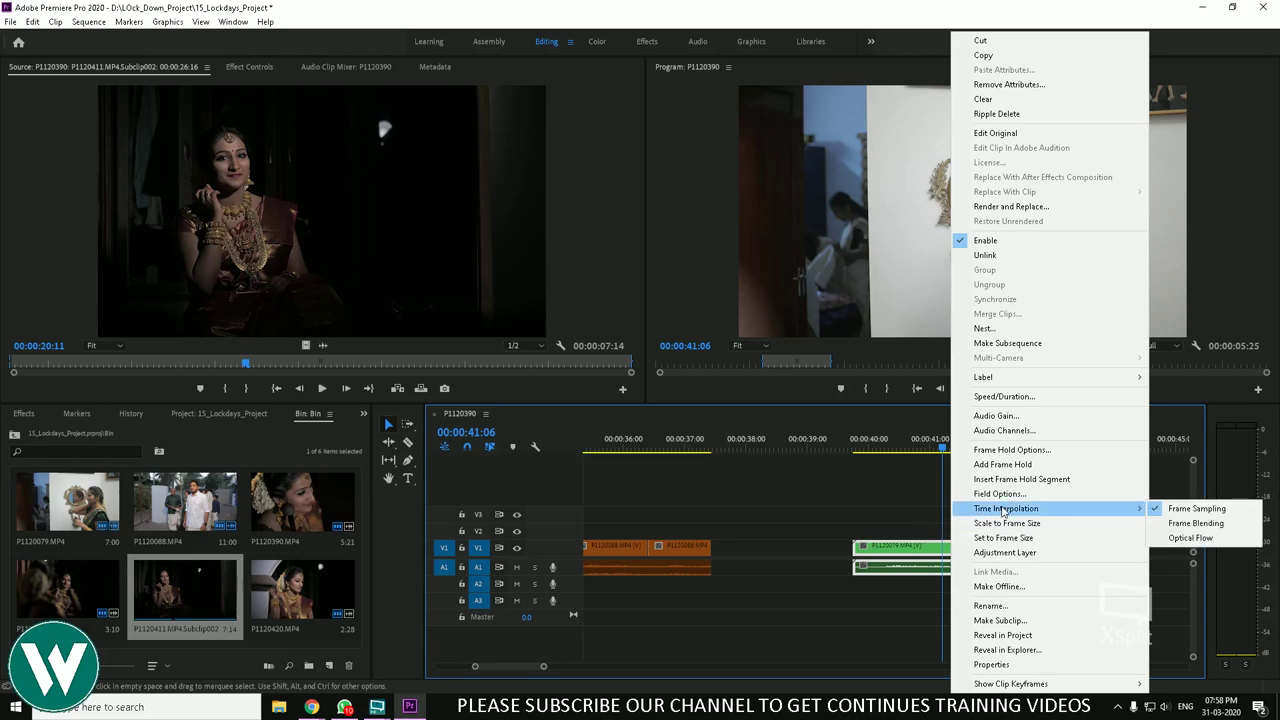
{"action": "left_click", "coordinate": [1190, 538]}
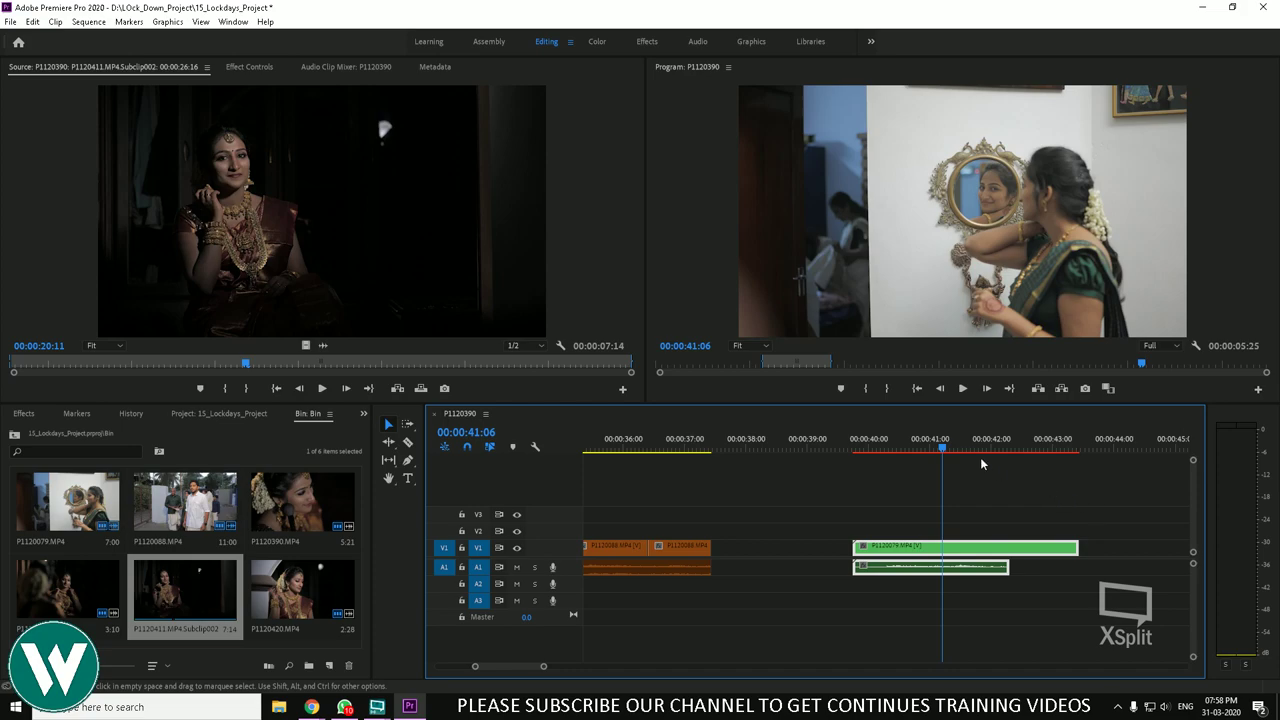
{"action": "left_click", "coordinate": [903, 444]}
{"action": "key", "text": "Return"}
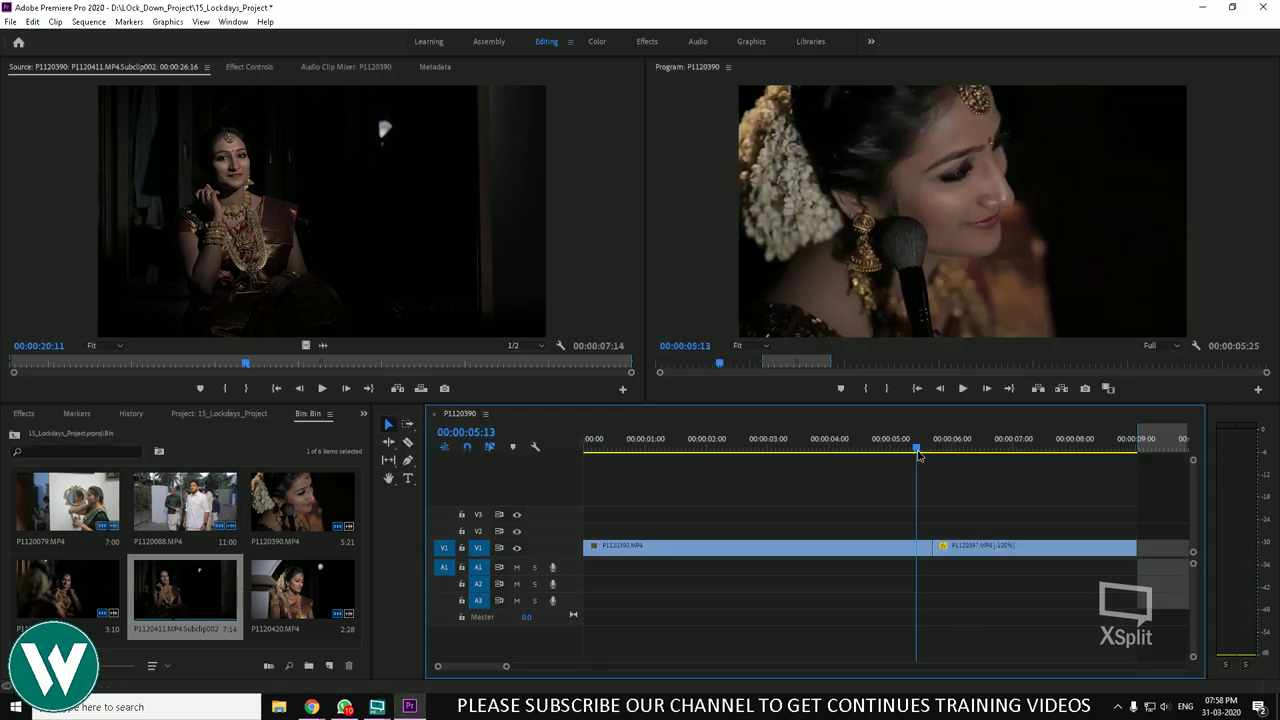
Step: Zoom out, clear the sequence's in and out points, and render previews at the optical flow clip
{"action": "key", "text": "minus"}
{"action": "key", "text": "minus"}
{"action": "key", "text": "minus"}
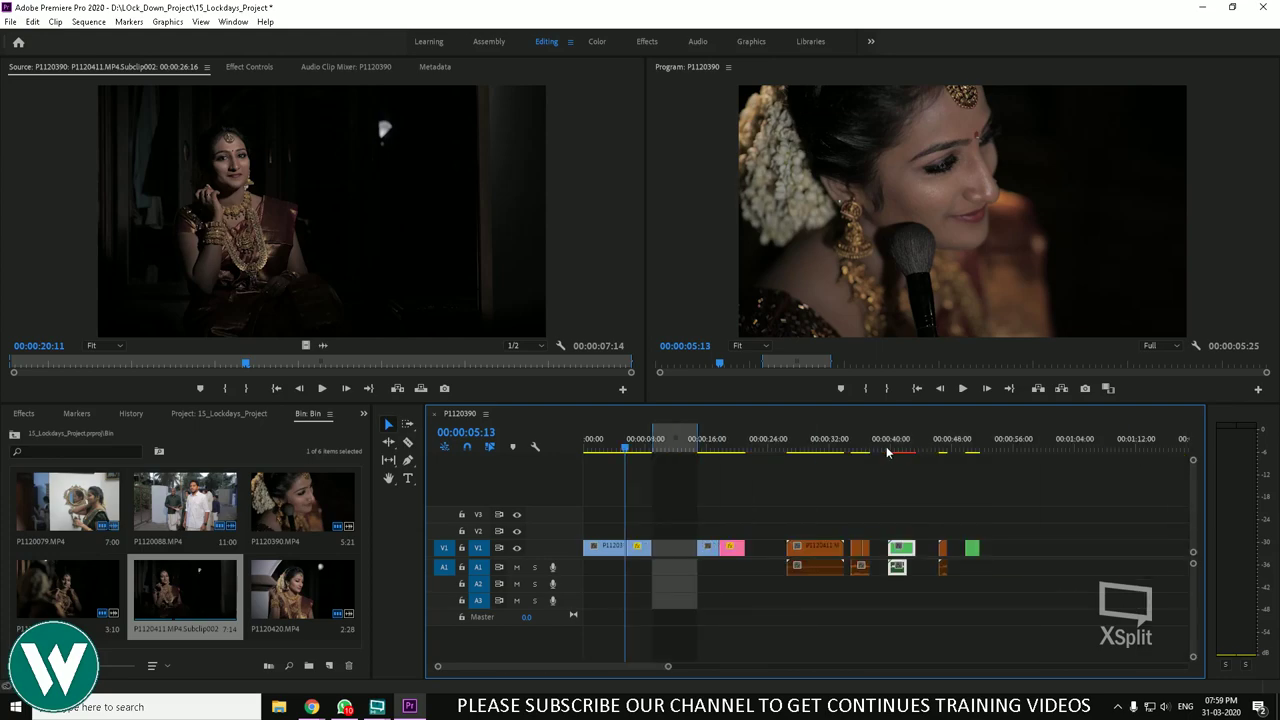
{"action": "right_click", "coordinate": [676, 450]}
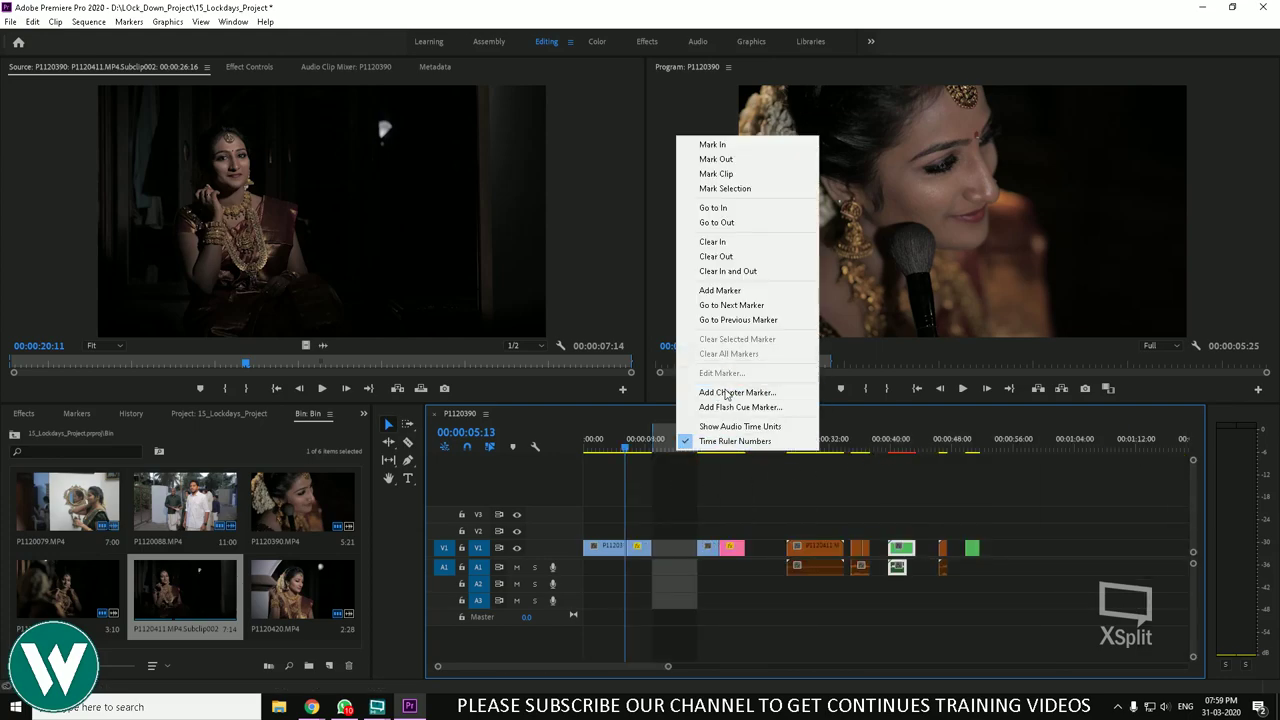
{"action": "left_click", "coordinate": [721, 273]}
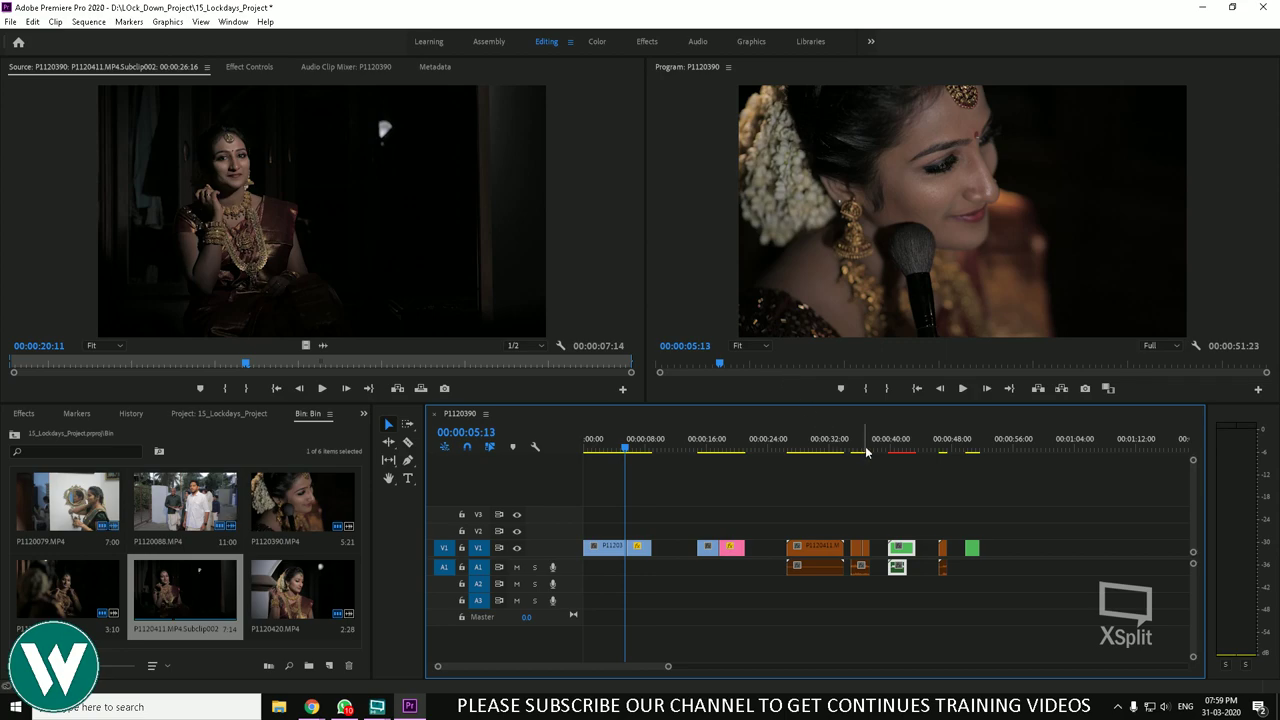
{"action": "left_click_drag", "start_coordinate": [866, 452], "coordinate": [898, 449]}
{"action": "key", "text": "Return"}
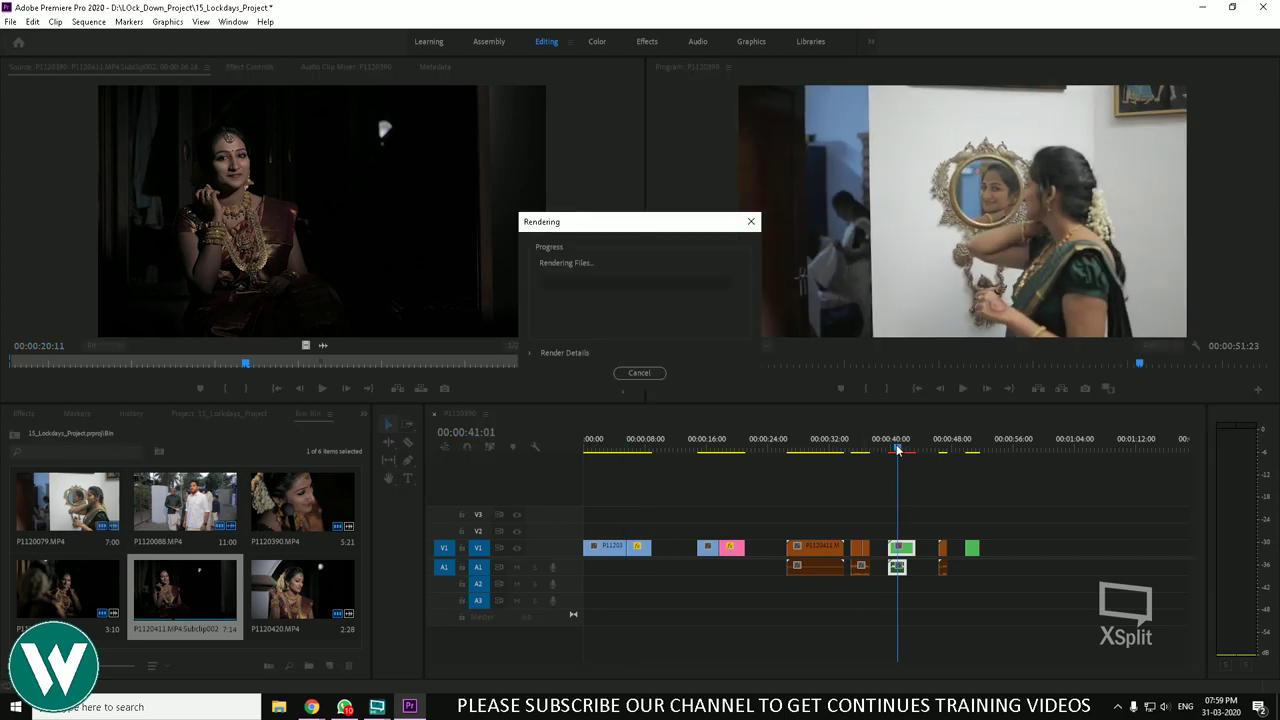
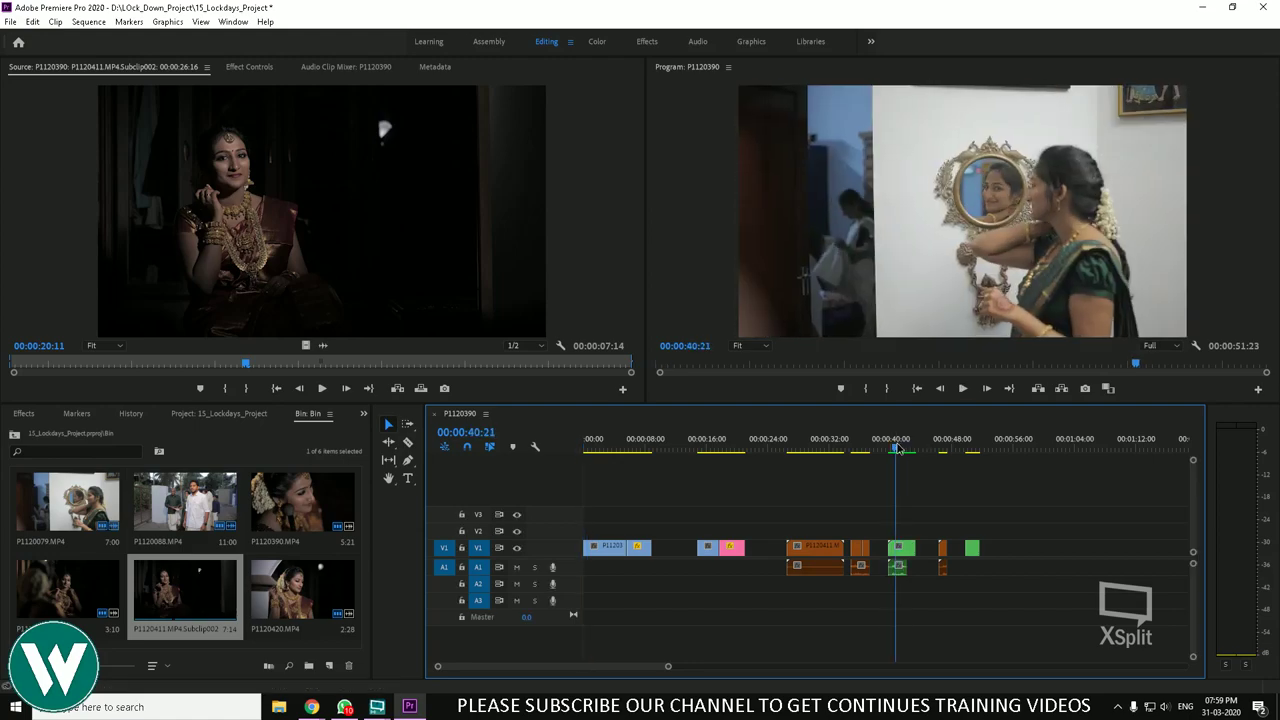
Step: Zoom in and play the green clip around 00:00:40, stopping at 00:00:42:04, then zoom out
{"action": "left_click_drag", "start_coordinate": [897, 449], "coordinate": [804, 449]}
{"action": "key", "text": "="}
{"action": "key", "text": "="}
{"action": "key", "text": "="}
{"action": "key", "text": "space"}
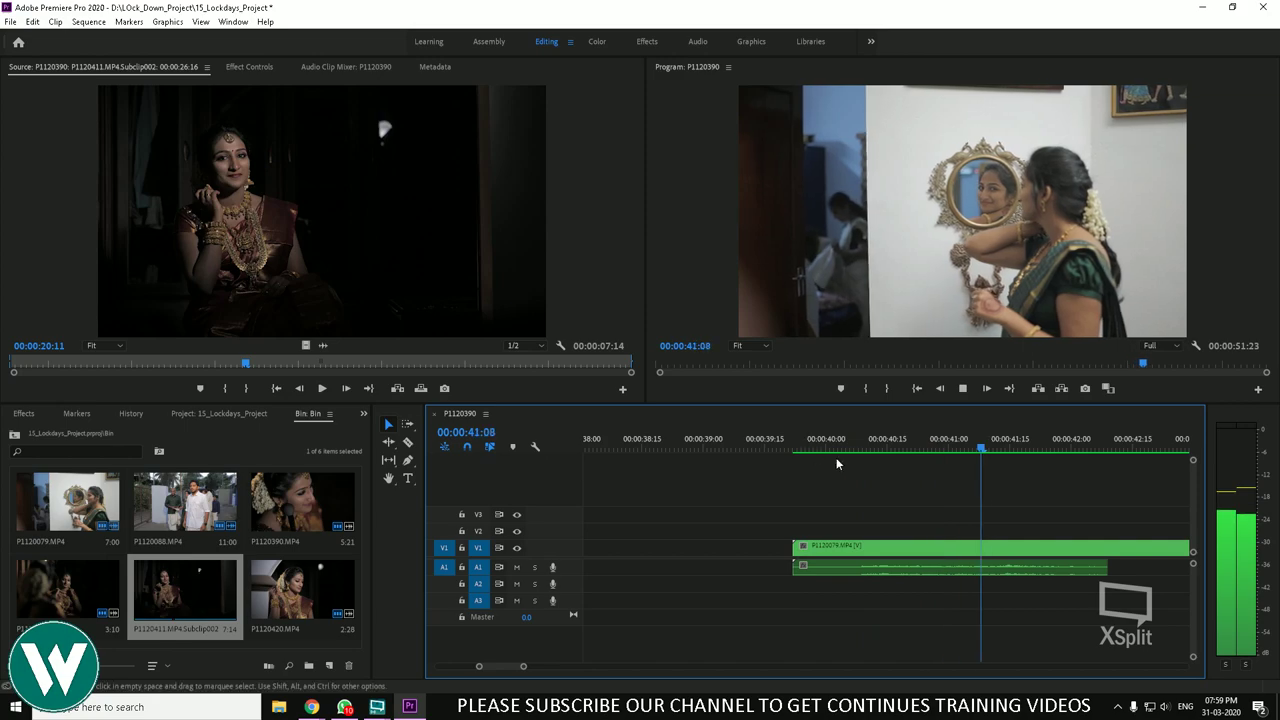
{"action": "key", "text": "space"}
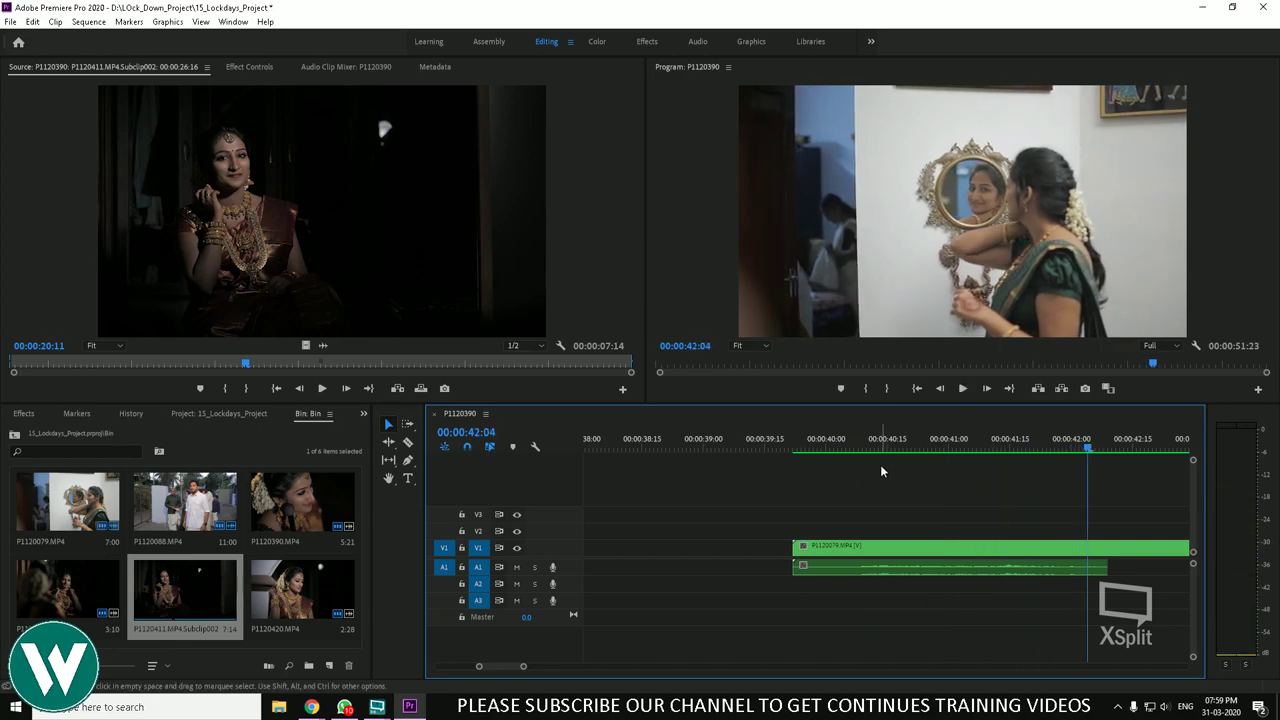
{"action": "left_click_drag", "start_coordinate": [852, 450], "coordinate": [818, 449]}
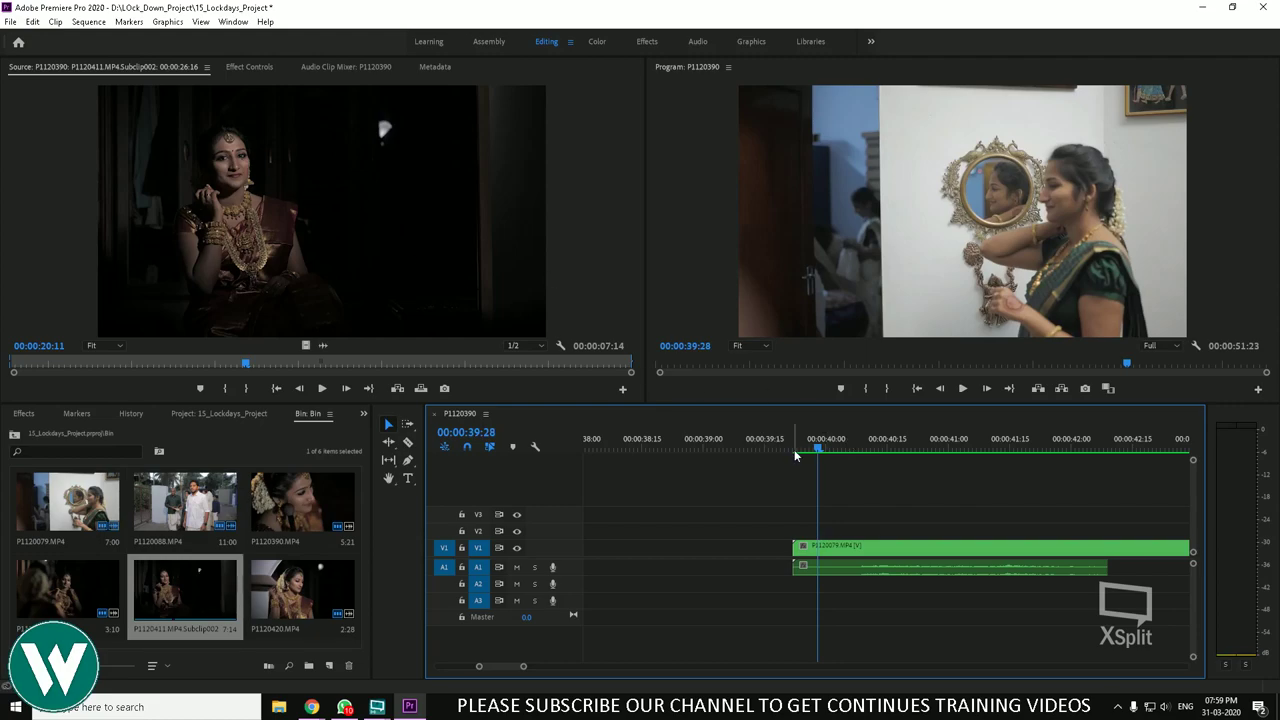
{"action": "key", "text": "minus"}
{"action": "key", "text": "minus"}
{"action": "key", "text": "minus"}
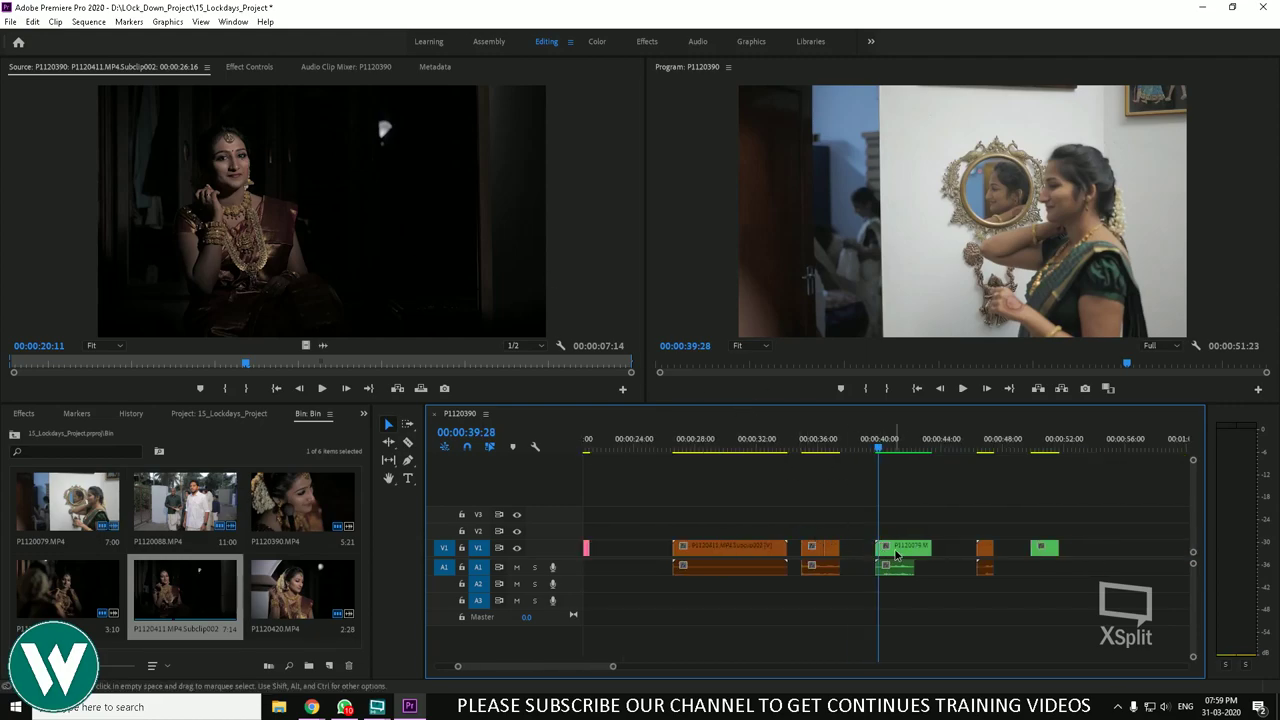
Step: Browse the Sequence and Clip menus without choosing anything, then resume playback from 00:00:39:28
{"action": "left_click", "coordinate": [76, 22]}
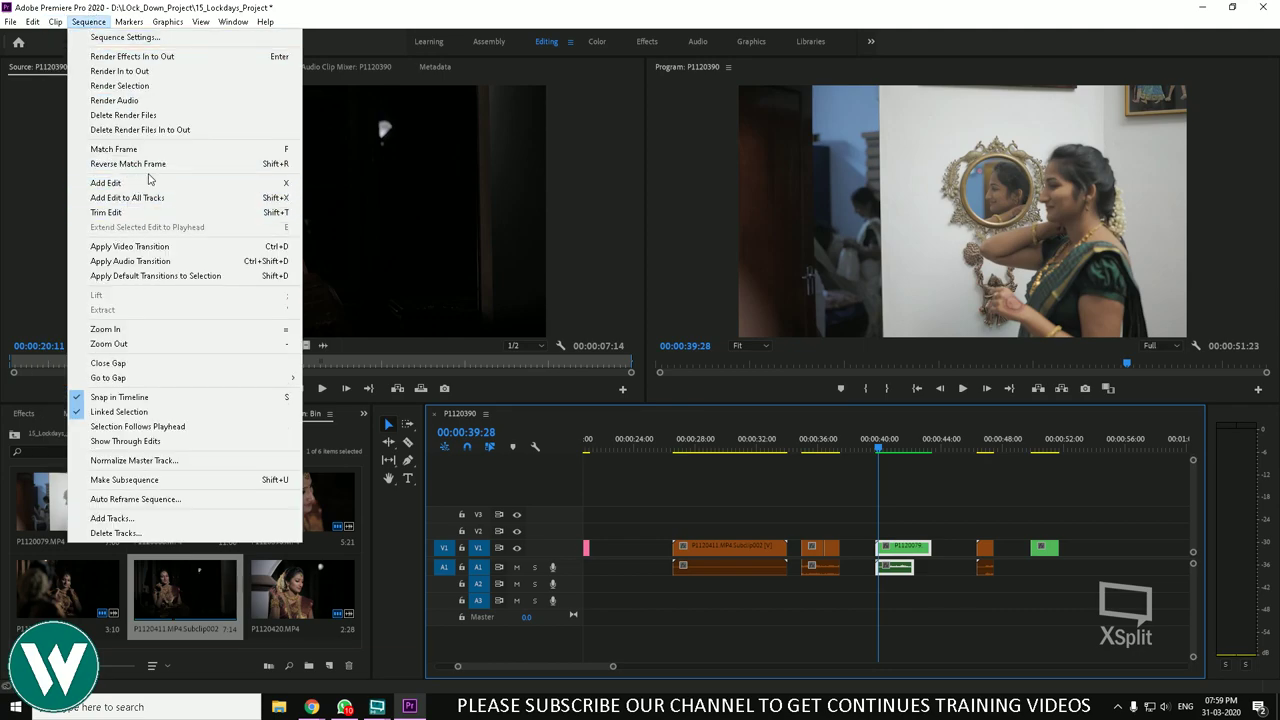
{"action": "mouse_move", "coordinate": [55, 22]}
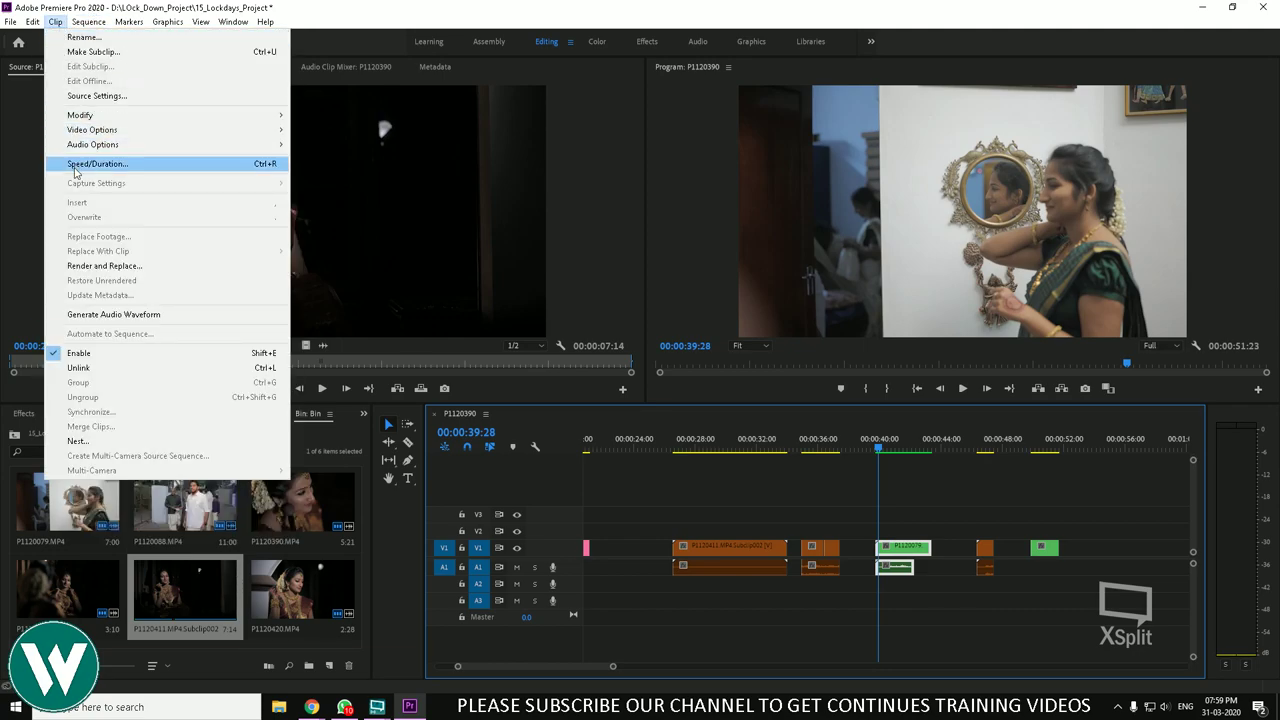
{"action": "mouse_move", "coordinate": [112, 131]}
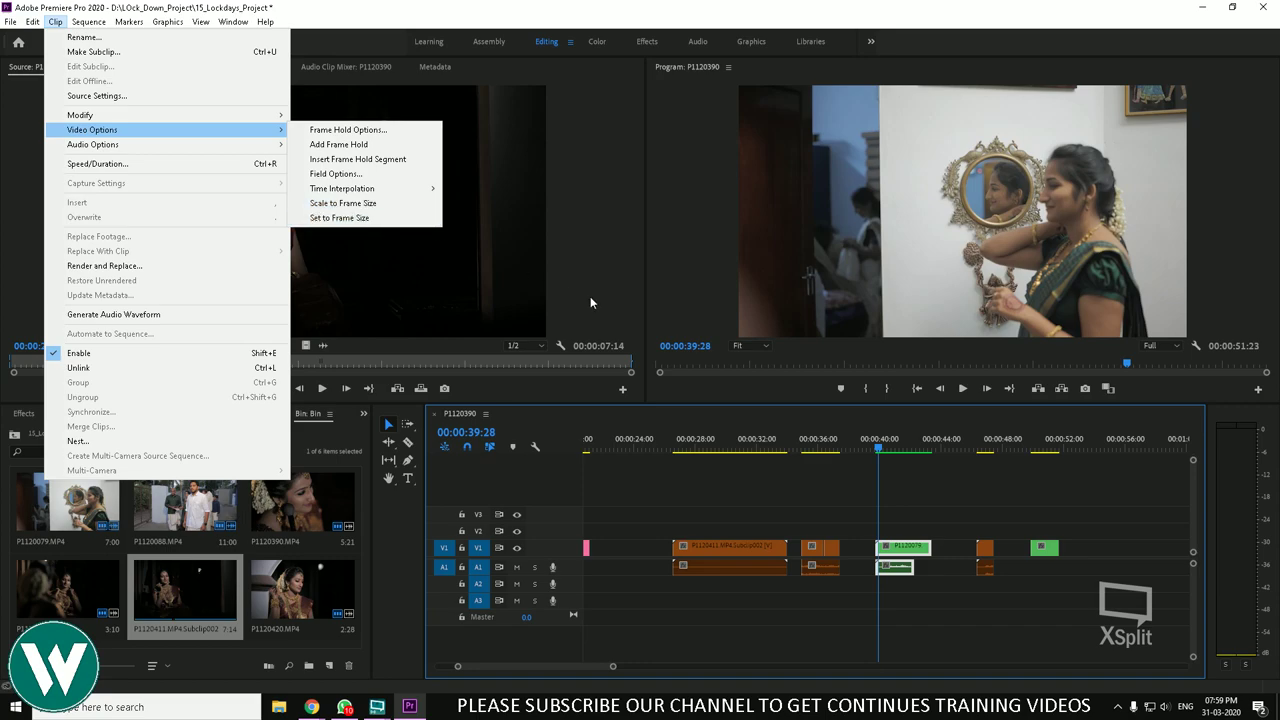
{"action": "left_click", "coordinate": [853, 431]}
{"action": "key", "text": "space"}
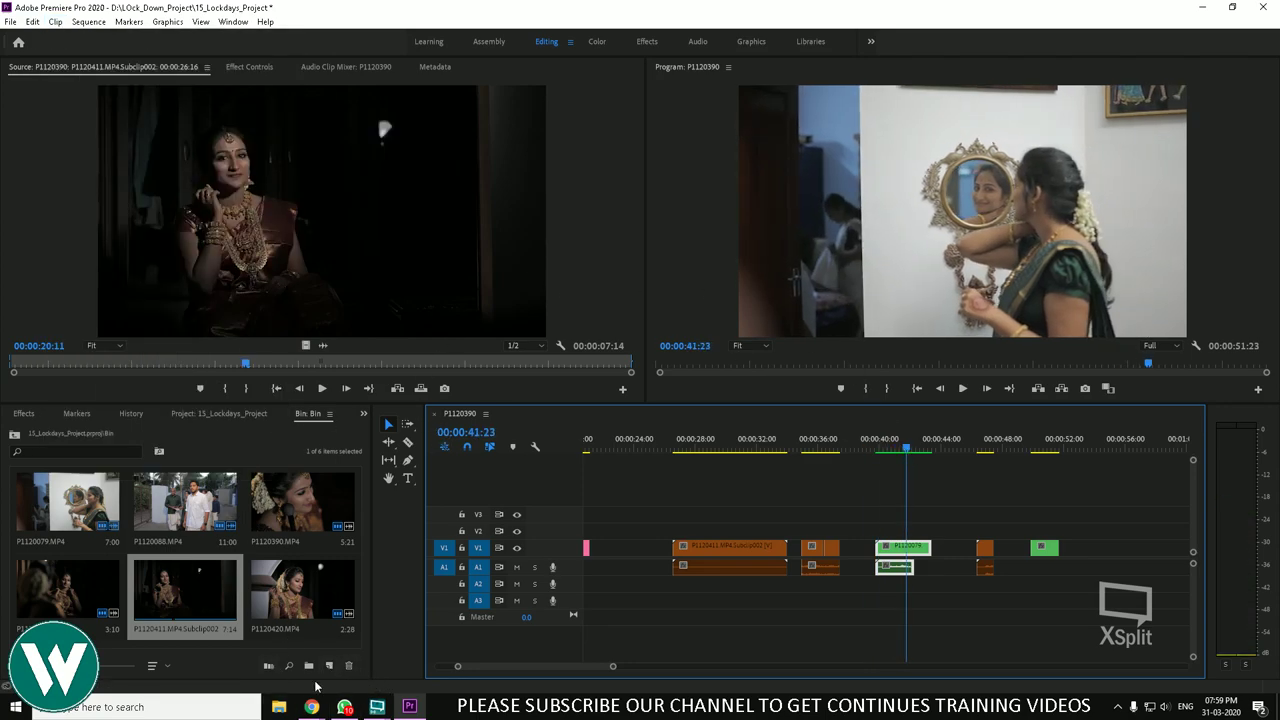
Step: Switch to the Assembly workspace, focus the bin, and bring up File Explorer
{"action": "left_click", "coordinate": [491, 41]}
{"action": "left_click", "coordinate": [199, 342]}
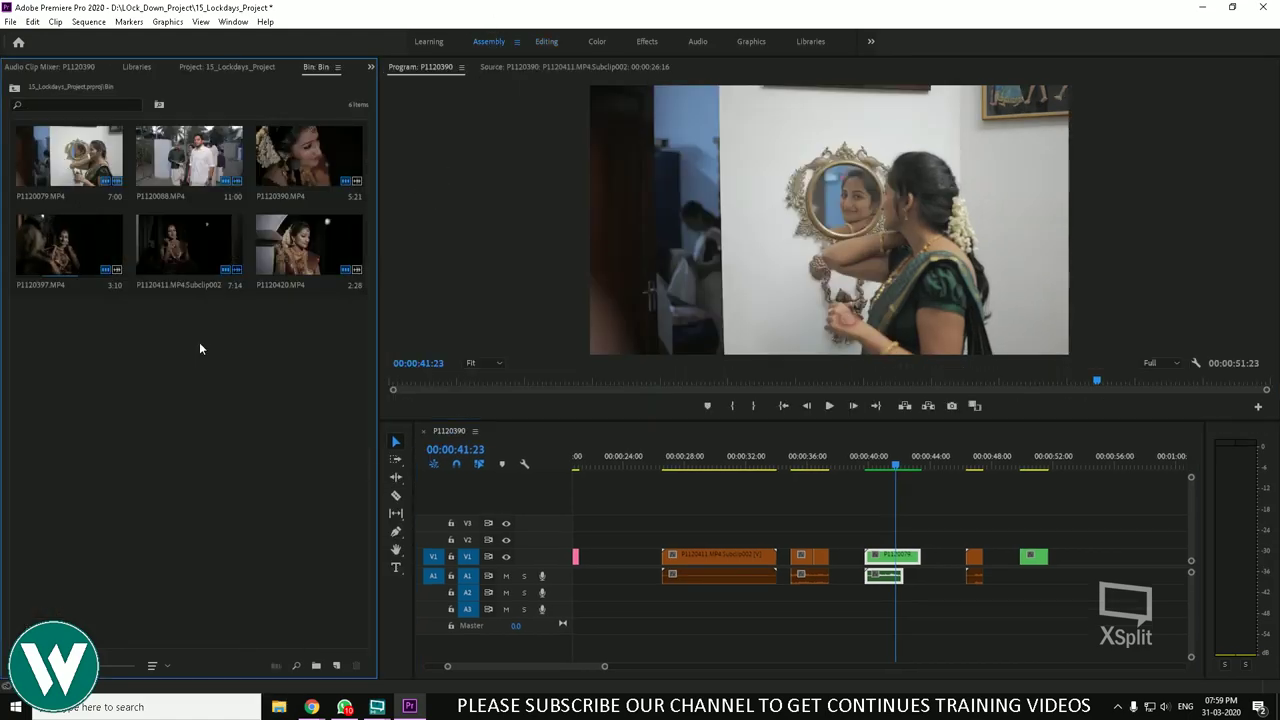
{"action": "left_click", "coordinate": [279, 707]}
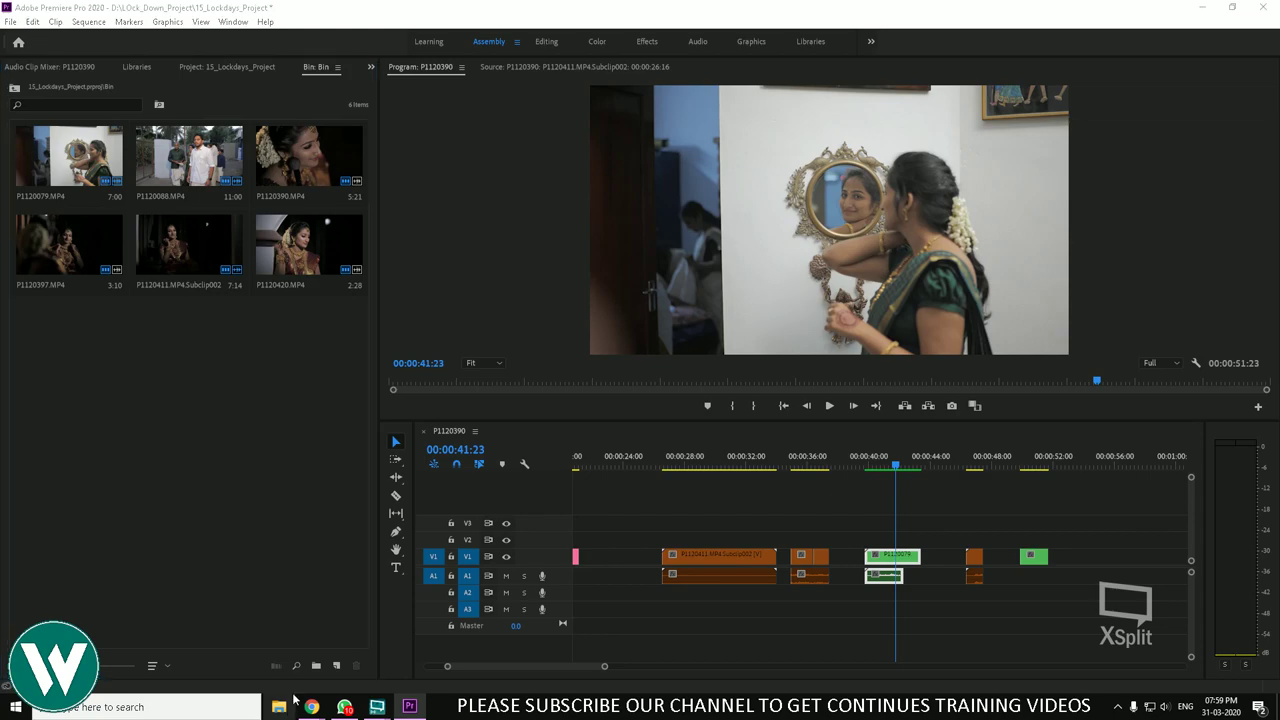
Step: Navigate to Z: > OLD_Works > 004_April > 24_Shanil > Video > 6D in File Explorer
{"action": "left_click_drag", "start_coordinate": [793, 238], "coordinate": [833, 155]}
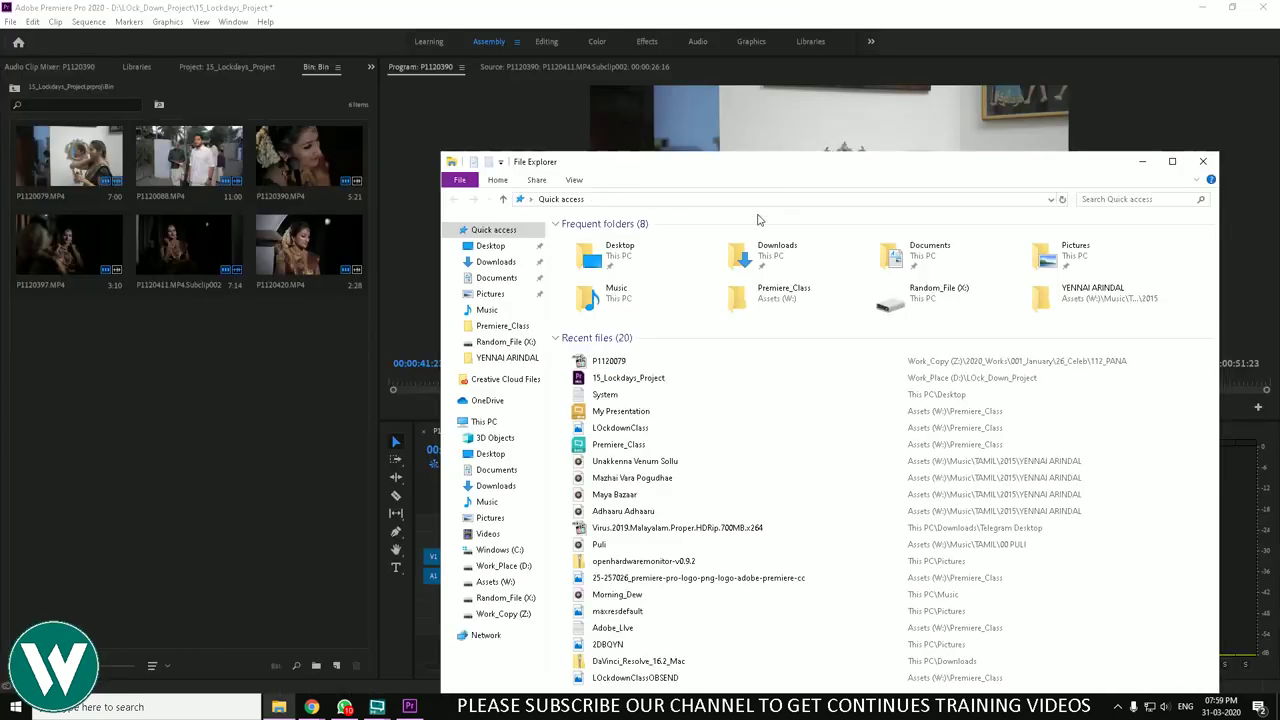
{"action": "left_click", "coordinate": [527, 614]}
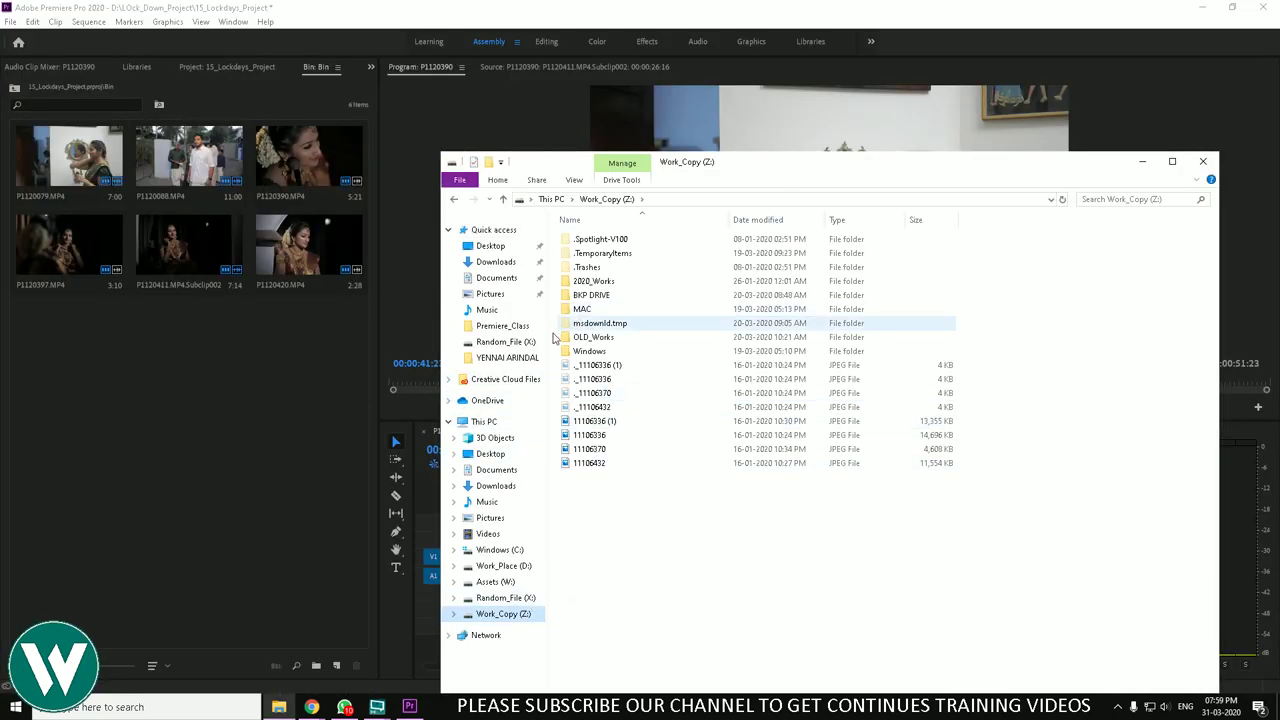
{"action": "double_click", "coordinate": [585, 342]}
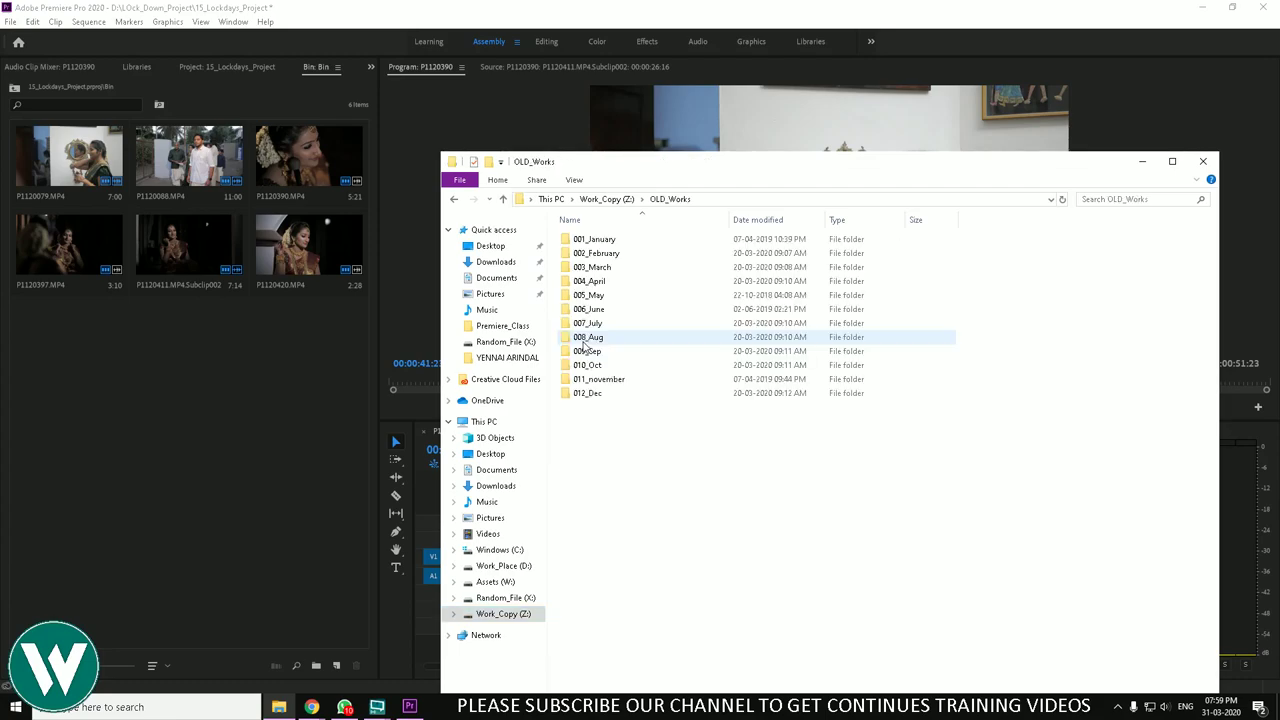
{"action": "double_click", "coordinate": [590, 281]}
{"action": "double_click", "coordinate": [600, 283]}
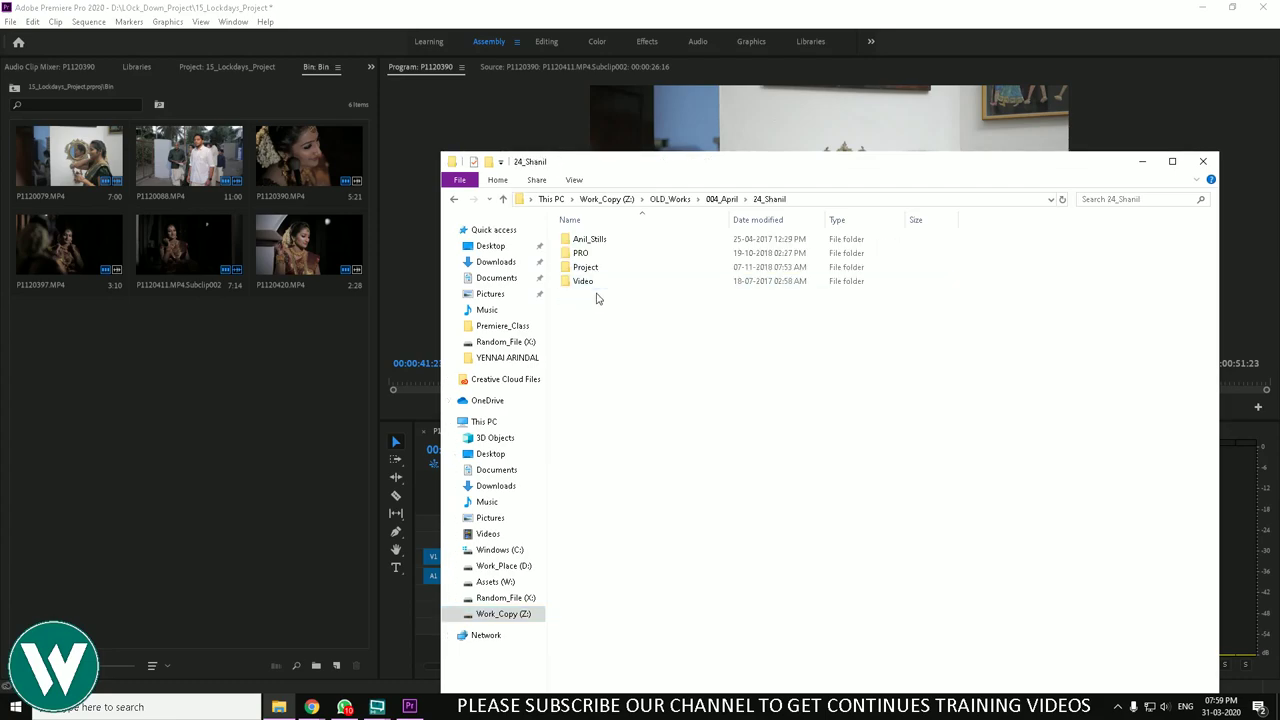
{"action": "double_click", "coordinate": [589, 284]}
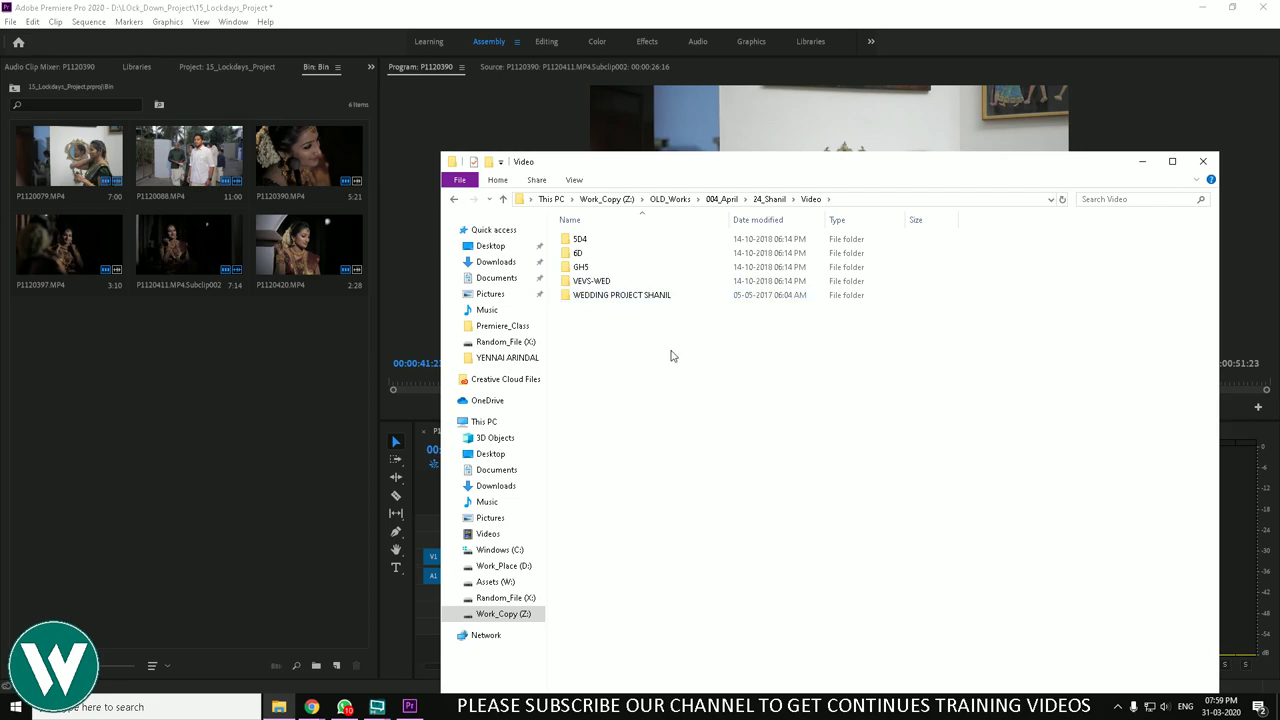
{"action": "double_click", "coordinate": [594, 258]}
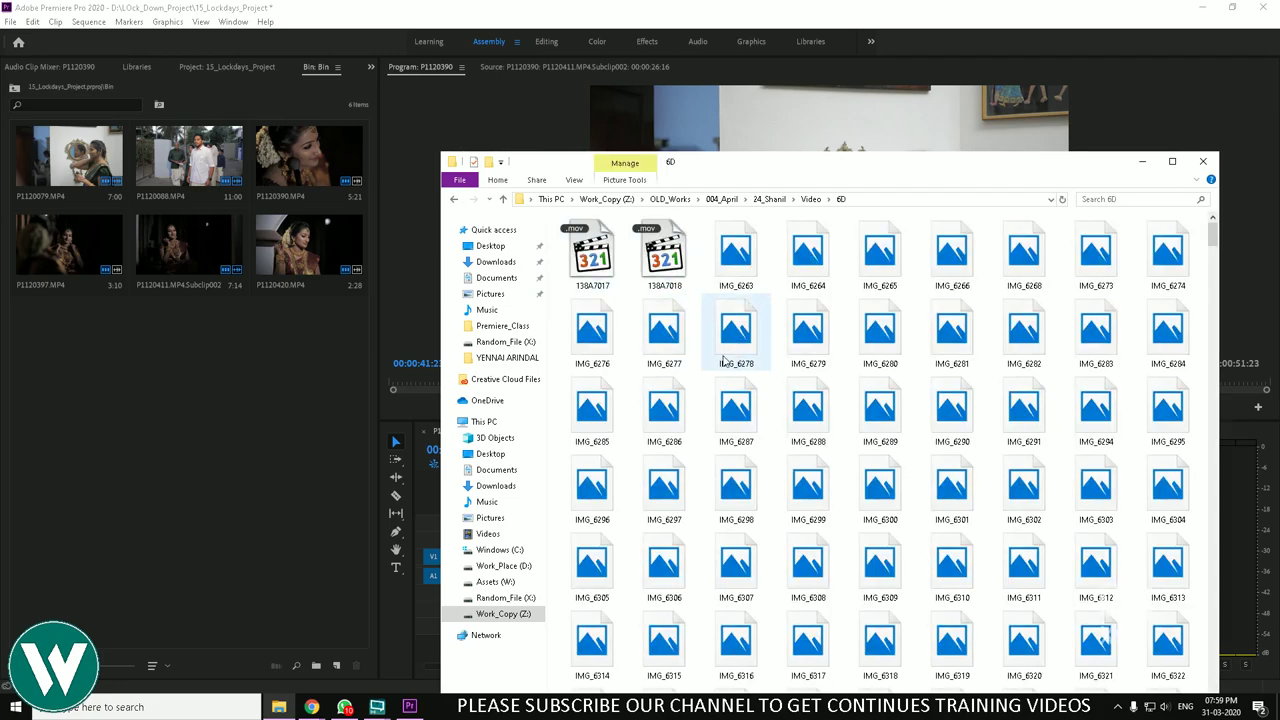
Step: Drag MVI_7013 from the 6D folder into the Premiere bin and return to Premiere
{"action": "scroll", "coordinate": [694, 340], "scroll_direction": "down", "scroll_amount": 5}
{"action": "scroll", "coordinate": [689, 360], "scroll_direction": "down", "scroll_amount": 15}
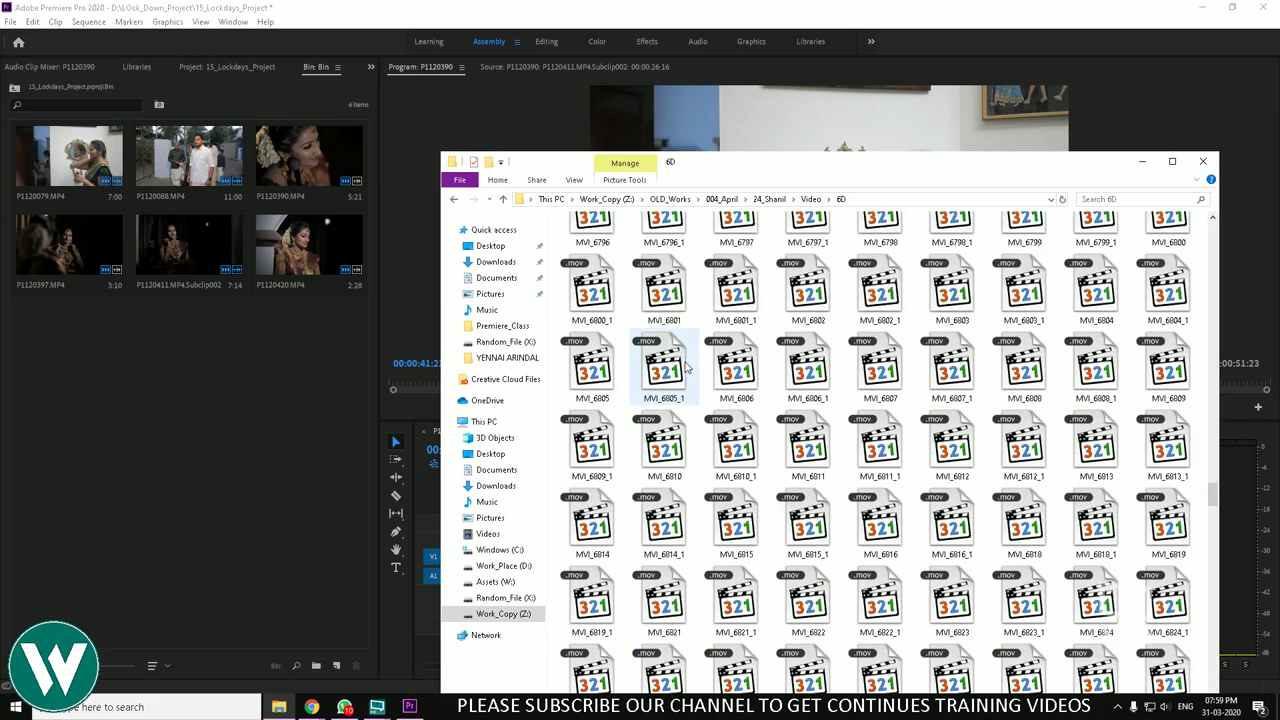
{"action": "left_click_drag", "start_coordinate": [808, 525], "coordinate": [248, 418]}
{"action": "left_click", "coordinate": [260, 414]}
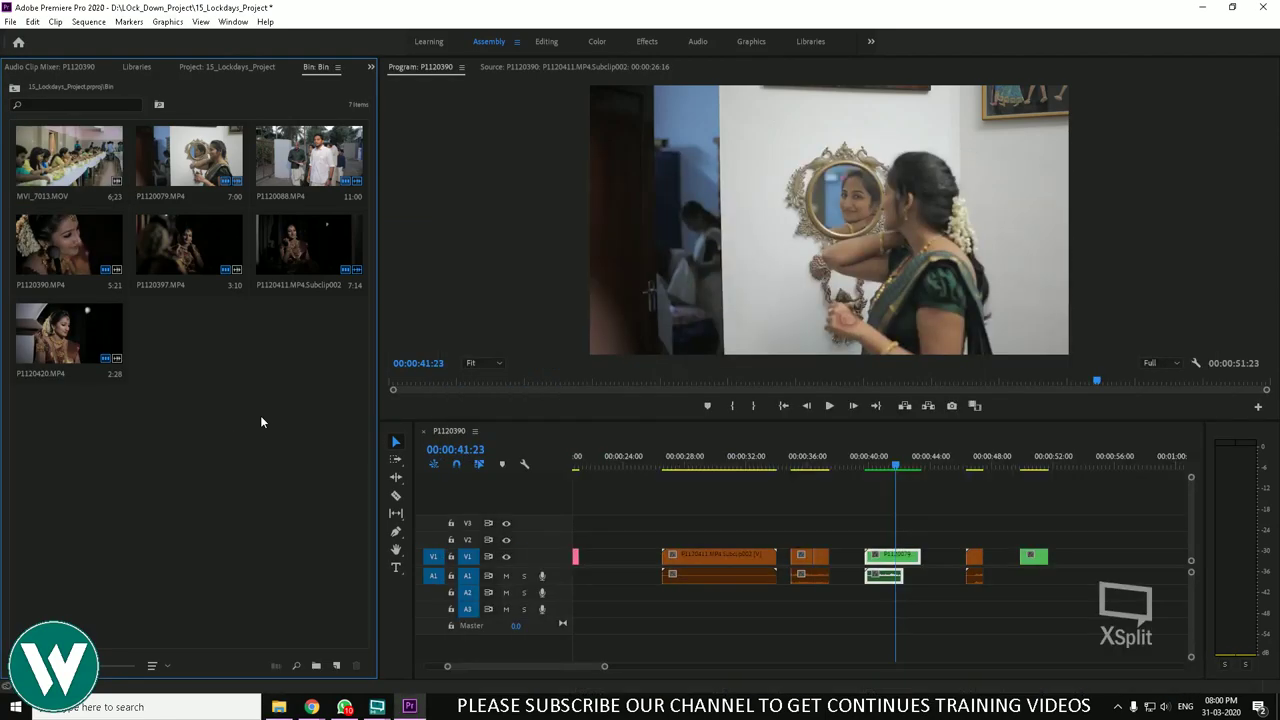
Step: Place MVI_7013.MOV at the end of V1 and play it, stopping at 00:00:54:16
{"action": "left_click_drag", "start_coordinate": [72, 193], "coordinate": [1089, 569]}
{"action": "key", "text": "space"}
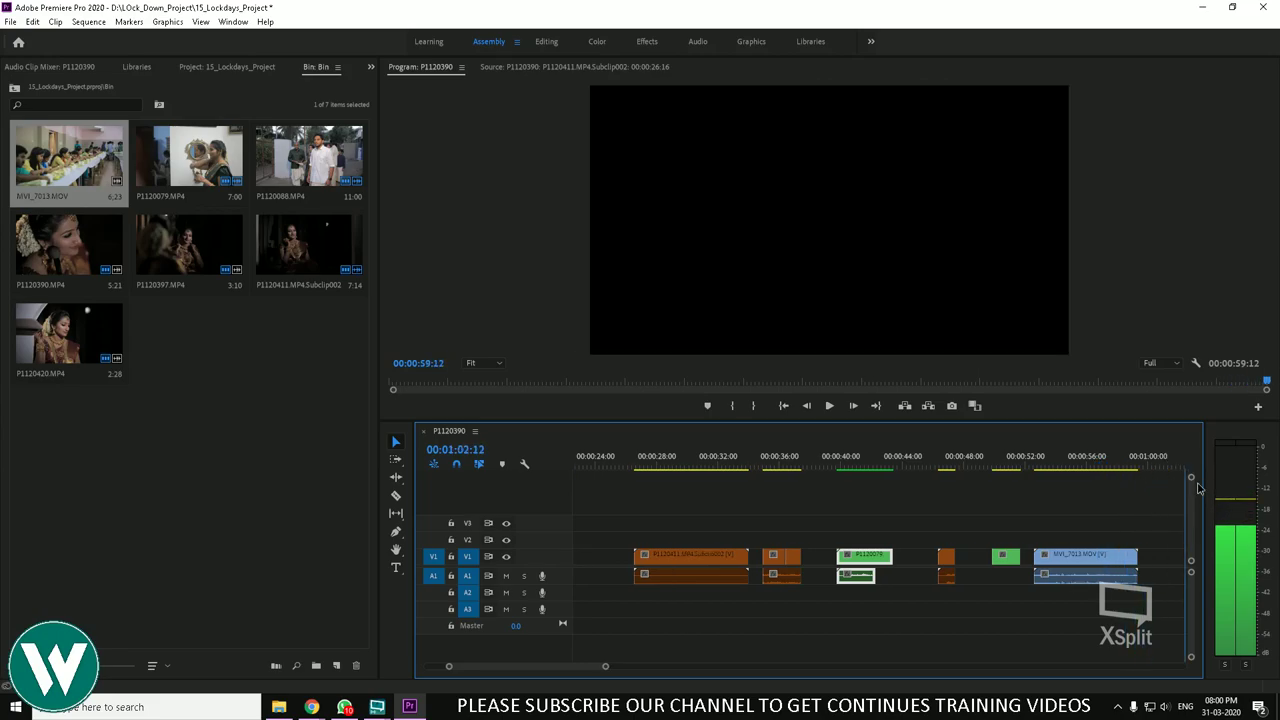
{"action": "left_click", "coordinate": [1036, 463]}
Step: View and close the file Properties of the MVI_7013 clip
{"action": "left_click", "coordinate": [1057, 568]}
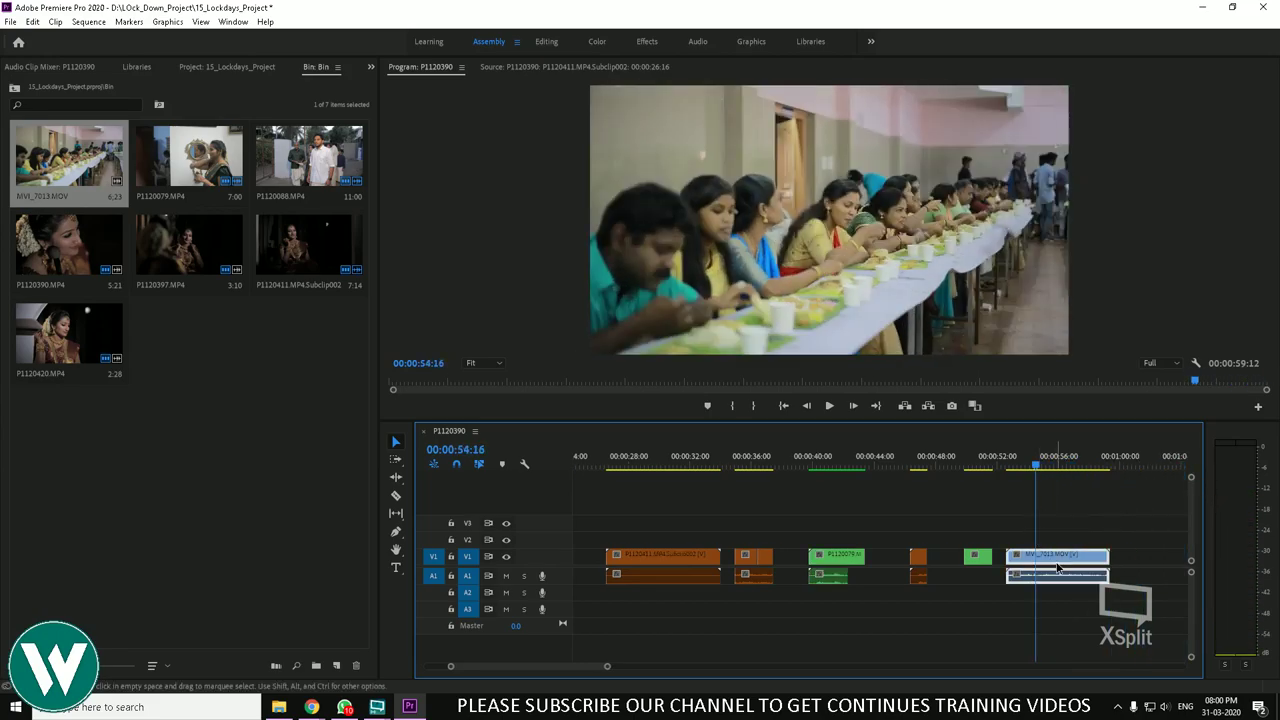
{"action": "right_click", "coordinate": [1057, 568]}
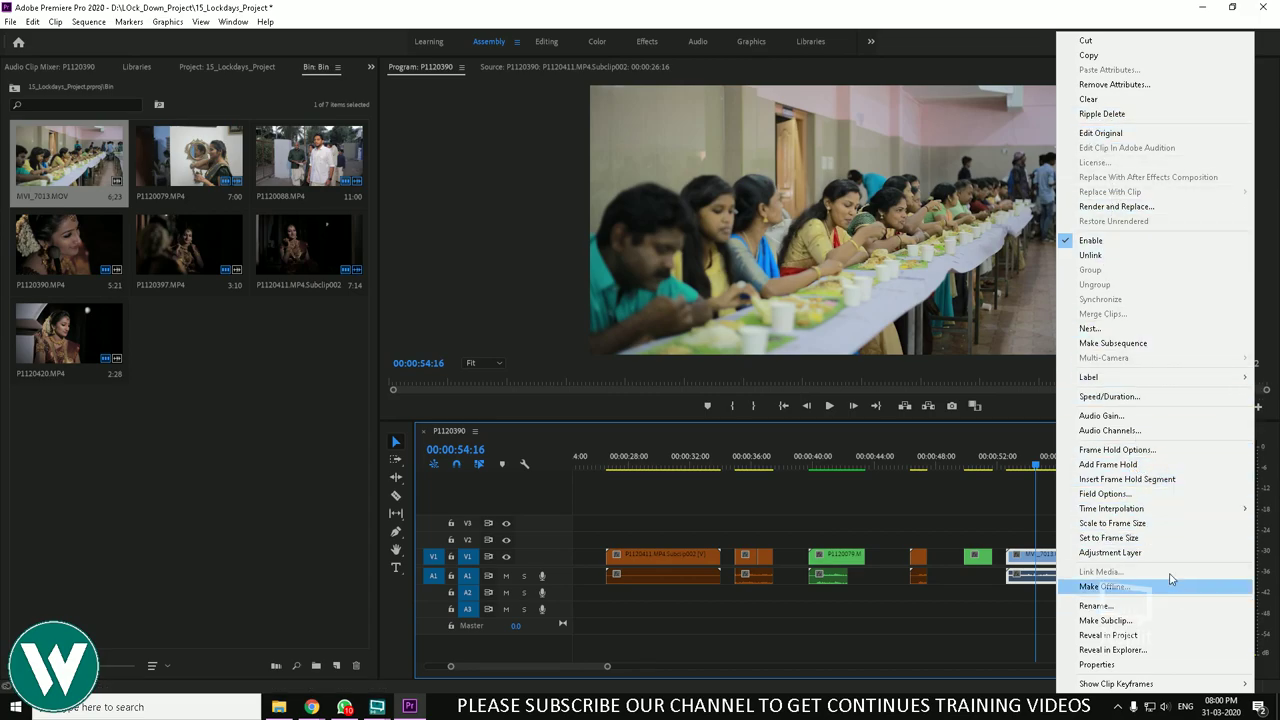
{"action": "left_click", "coordinate": [1110, 664]}
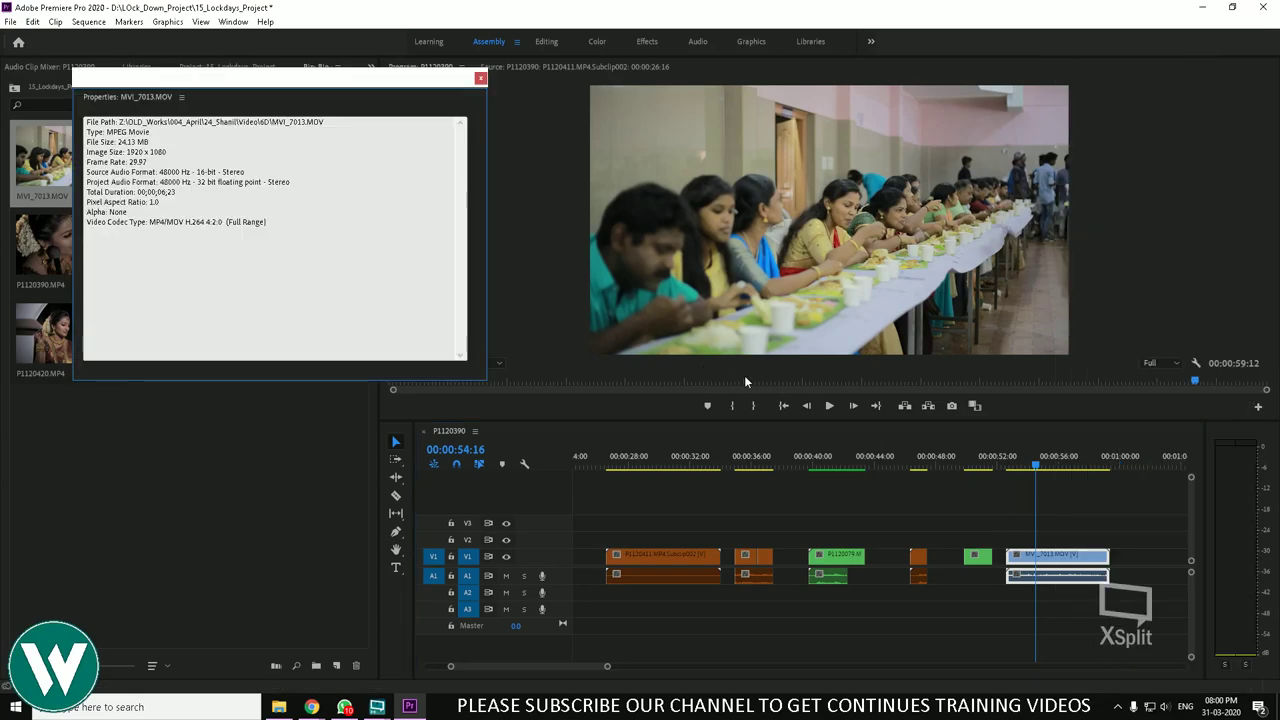
{"action": "left_click", "coordinate": [480, 79]}
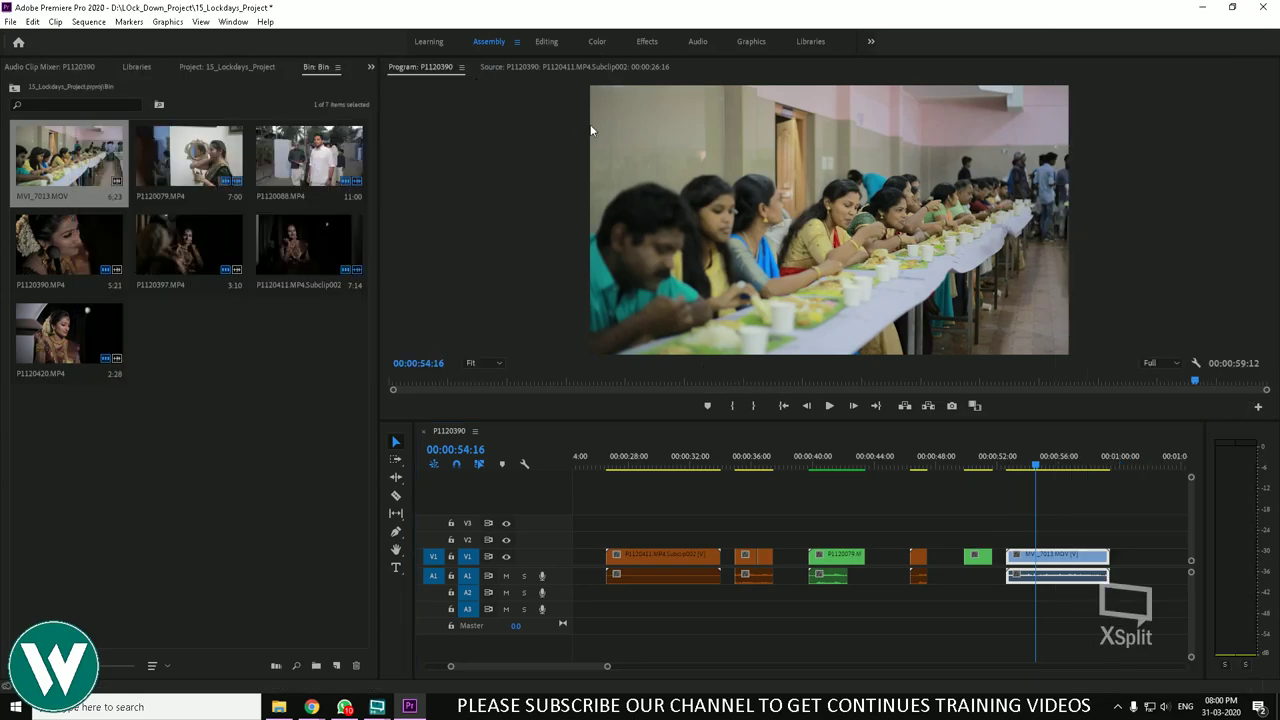
Step: Cancel the Import dialog and bring File Explorer back up
{"action": "double_click", "coordinate": [343, 401]}
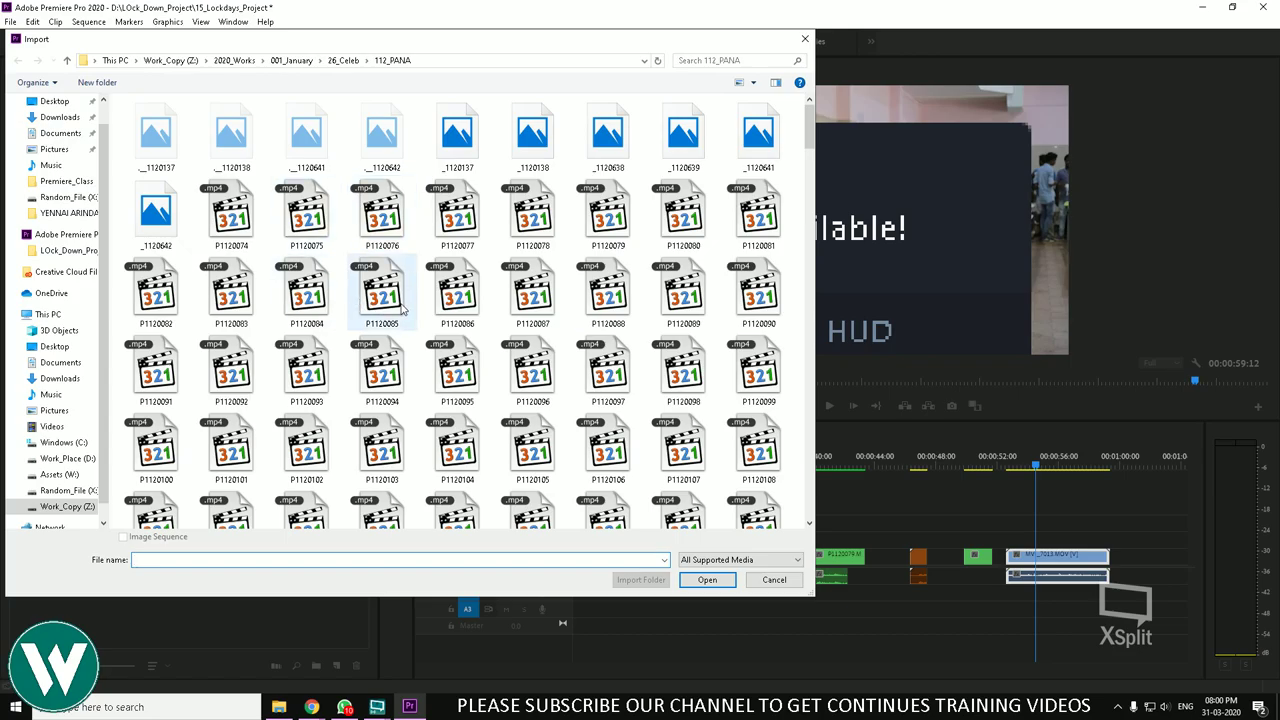
{"action": "left_click", "coordinate": [801, 40]}
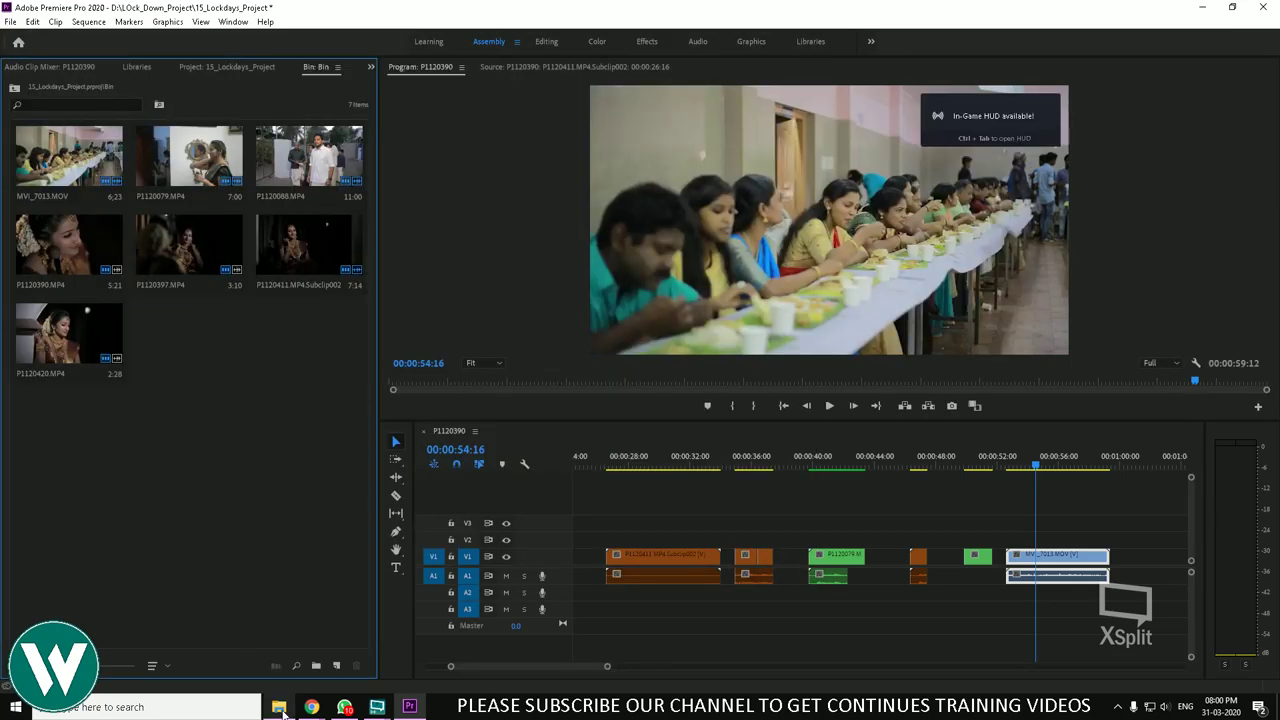
{"action": "left_click", "coordinate": [280, 707]}
Step: Maximize File Explorer and open the Properties of MVI_6803_1
{"action": "left_click_drag", "start_coordinate": [715, 163], "coordinate": [743, 22]}
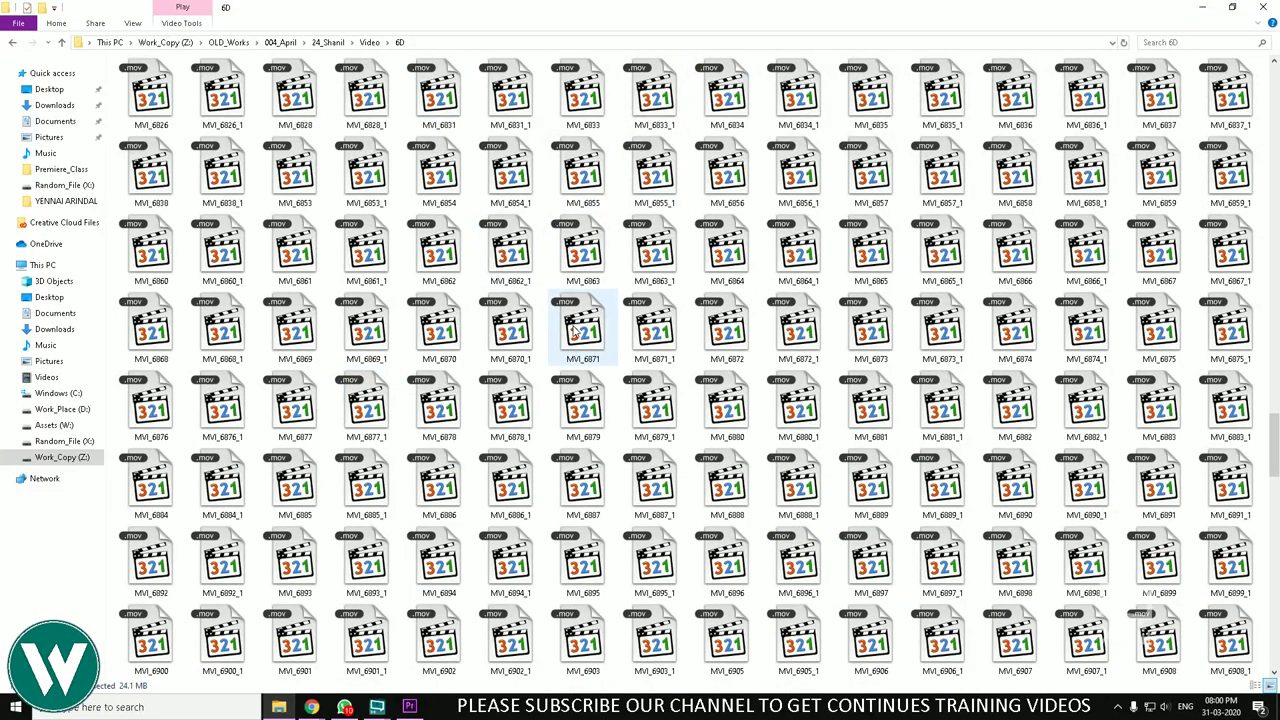
{"action": "scroll", "coordinate": [600, 320], "scroll_direction": "up", "scroll_amount": 10}
{"action": "scroll", "coordinate": [620, 380], "scroll_direction": "down", "scroll_amount": 8}
{"action": "left_click", "coordinate": [655, 410]}
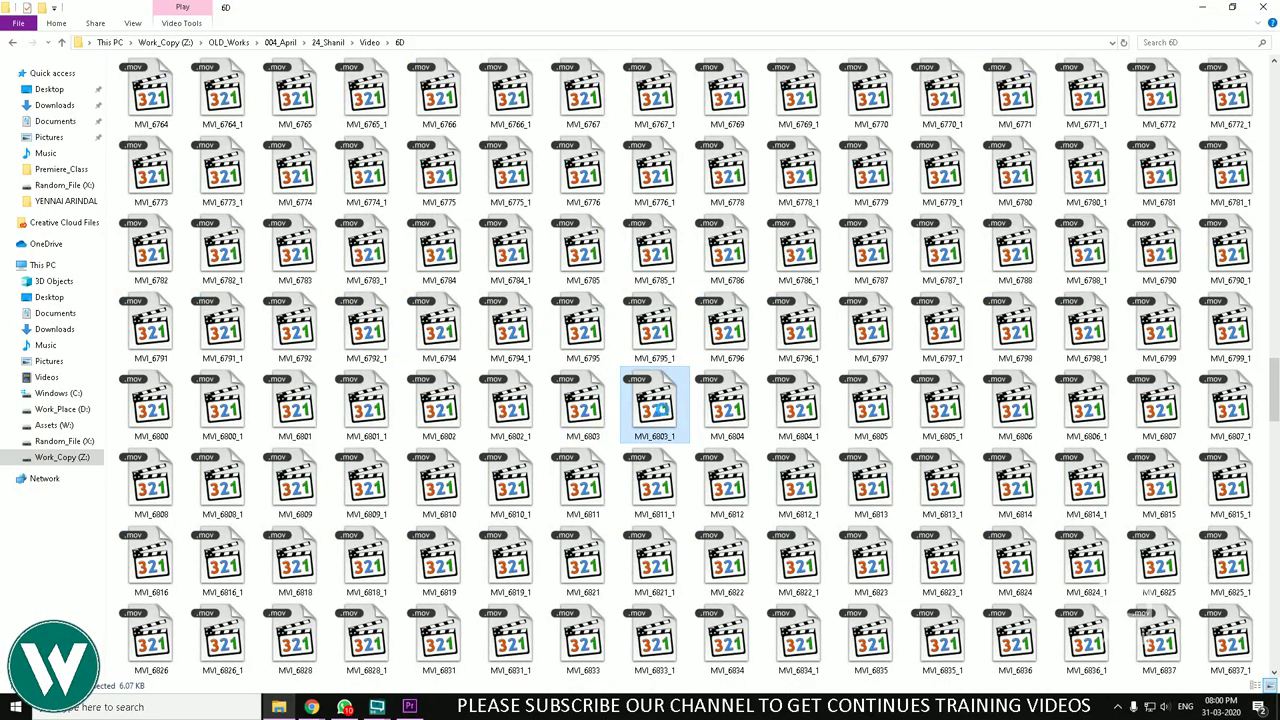
{"action": "right_click", "coordinate": [658, 410]}
{"action": "left_click", "coordinate": [727, 647]}
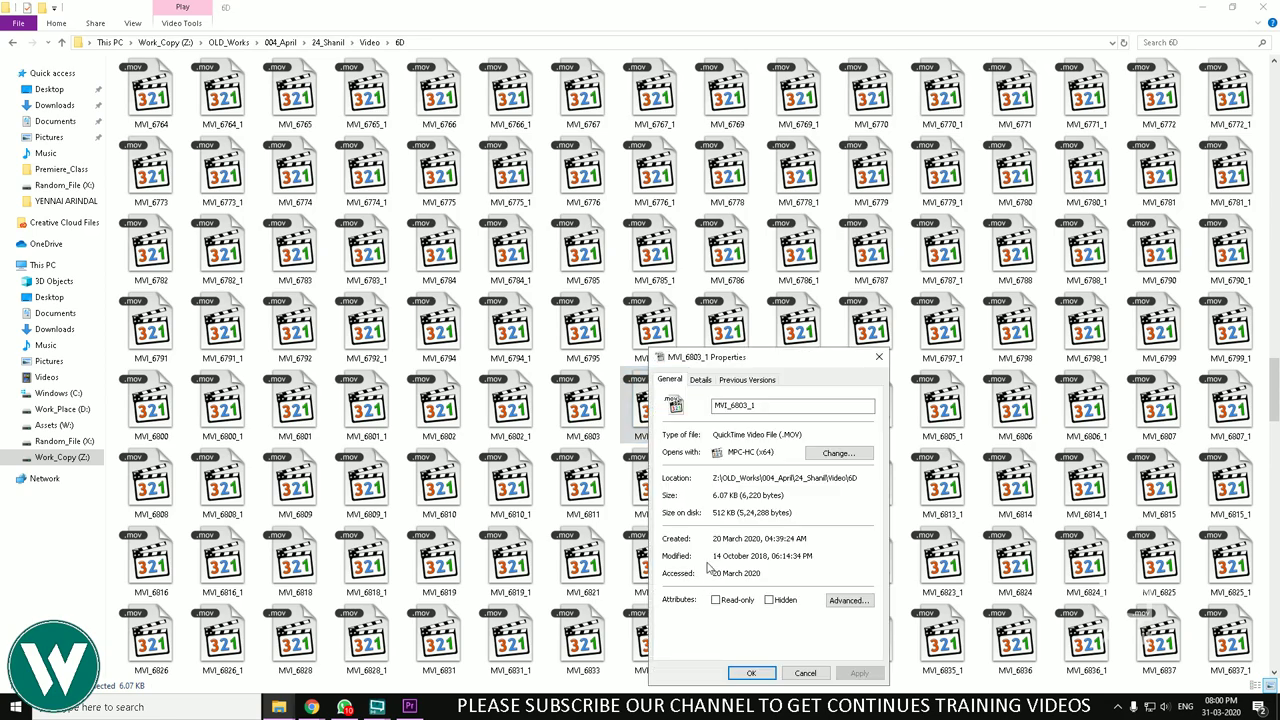
Step: Review MVI_6803_1's detailed metadata, close it, and drag MVI_6804 to Premiere Pro
{"action": "left_click", "coordinate": [700, 382]}
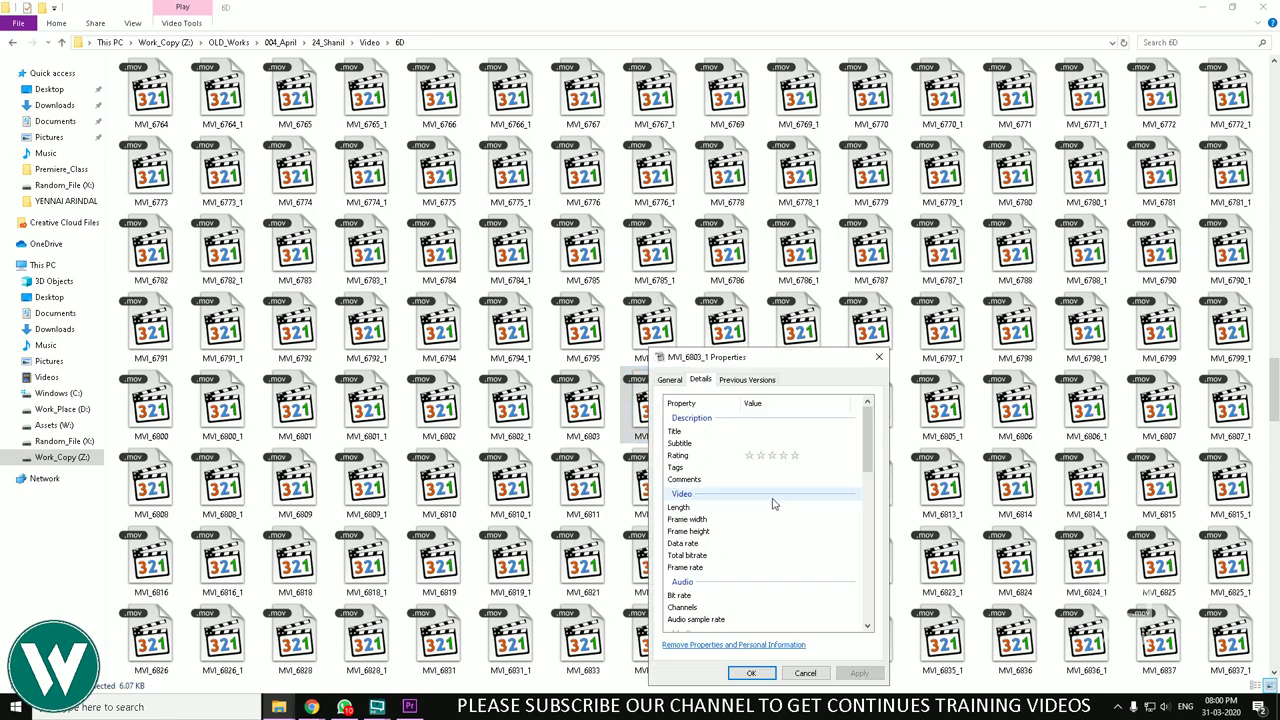
{"action": "scroll", "coordinate": [765, 500], "scroll_direction": "down", "scroll_amount": 10}
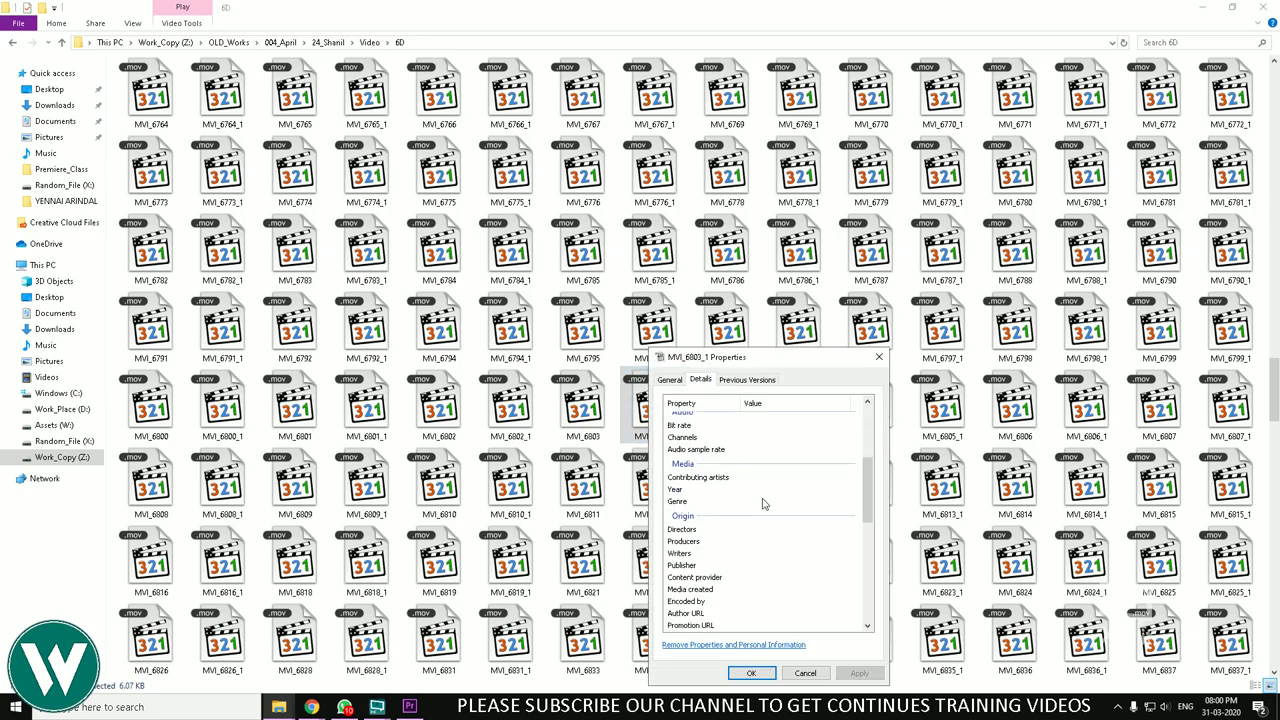
{"action": "left_click", "coordinate": [875, 360]}
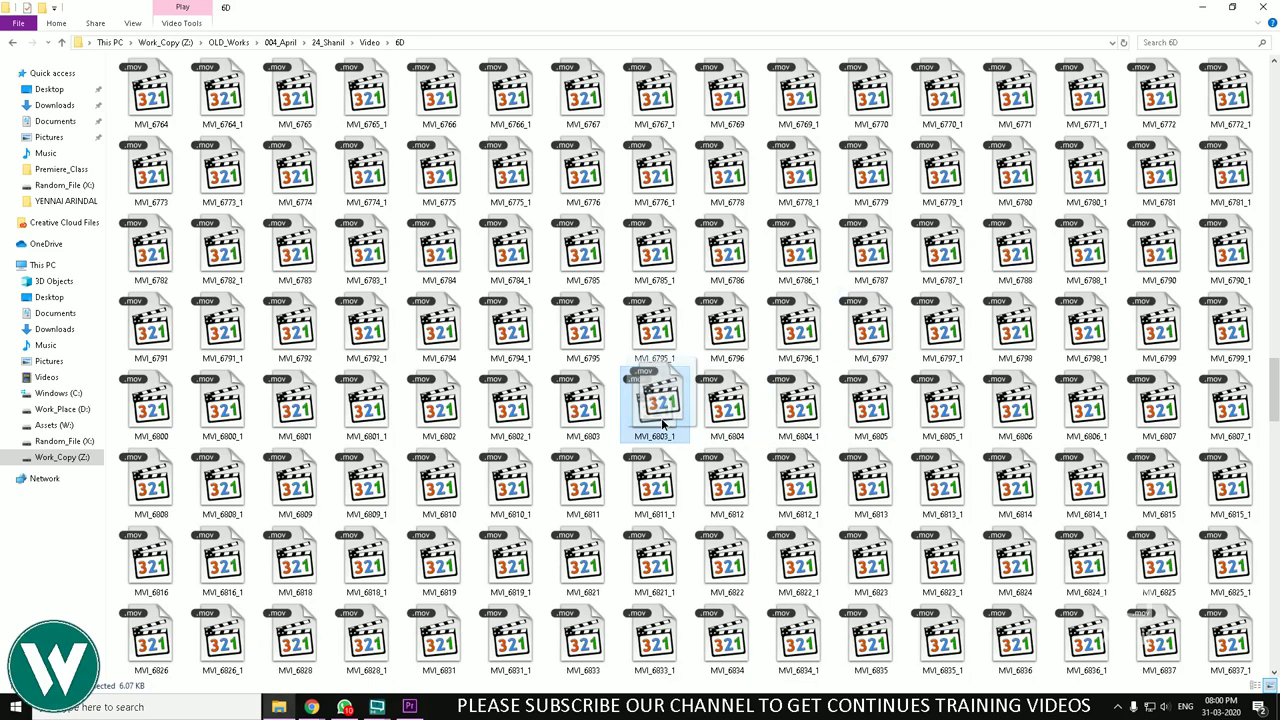
{"action": "left_click_drag", "start_coordinate": [717, 410], "coordinate": [408, 705]}
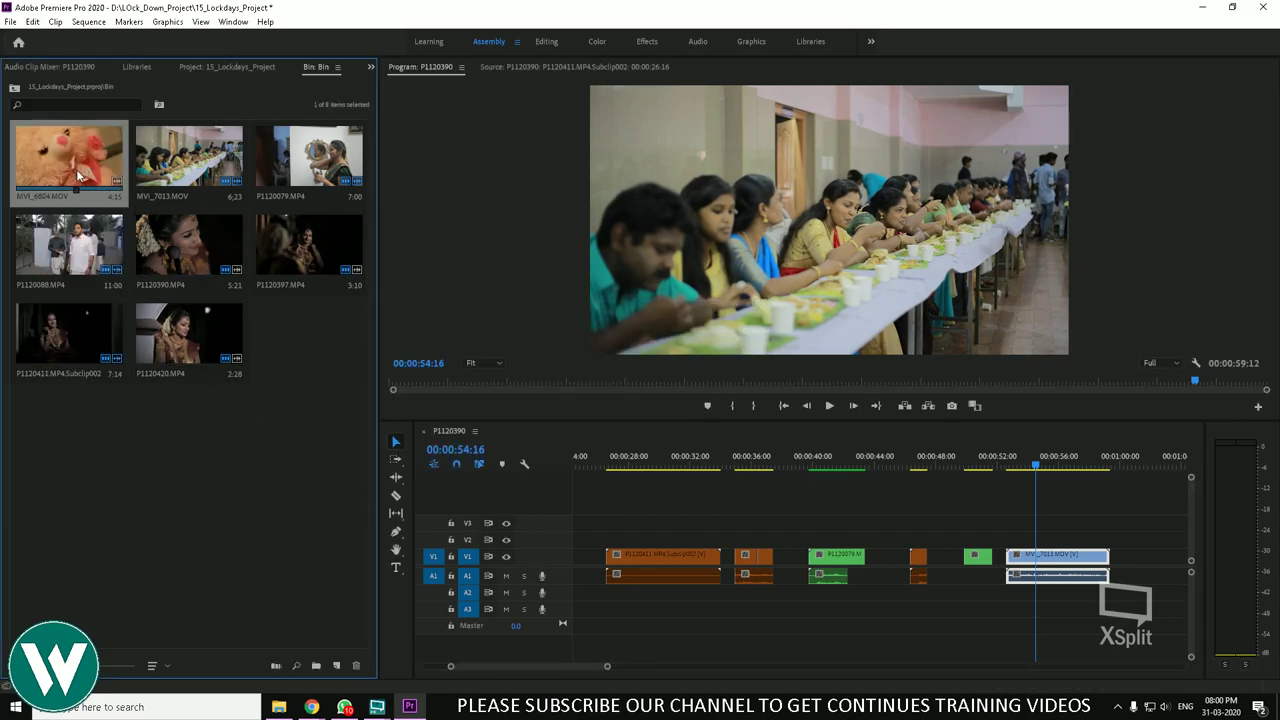
Step: Preview MVI_6804.MOV and check its frame rate and audio details in Properties
{"action": "double_click", "coordinate": [79, 175]}
{"action": "right_click", "coordinate": [79, 175]}
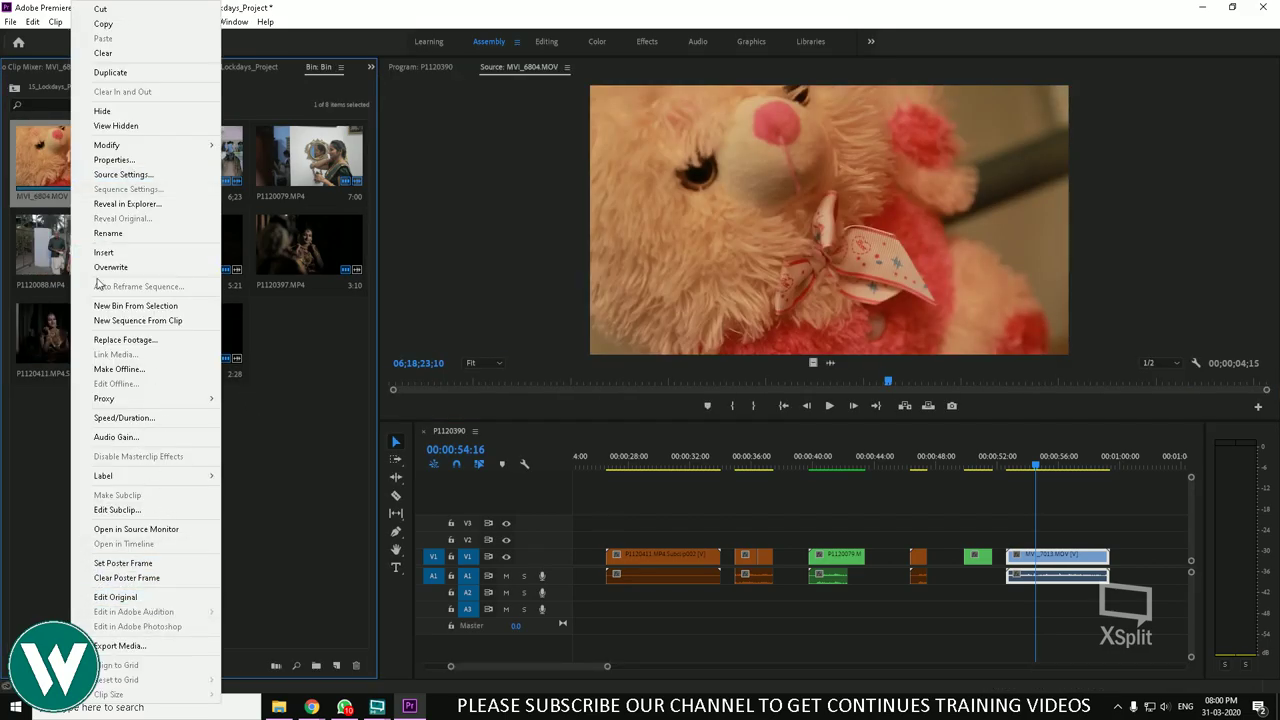
{"action": "left_click", "coordinate": [140, 159]}
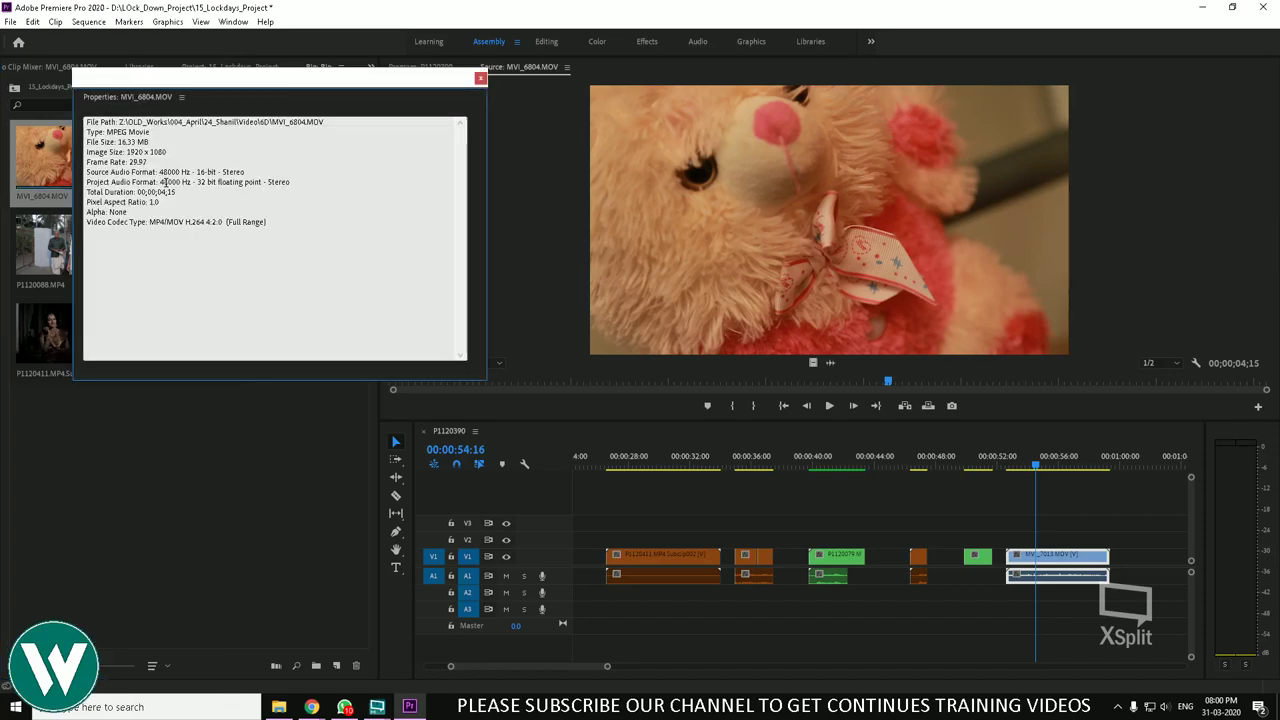
{"action": "left_click_drag", "start_coordinate": [128, 161], "coordinate": [237, 172]}
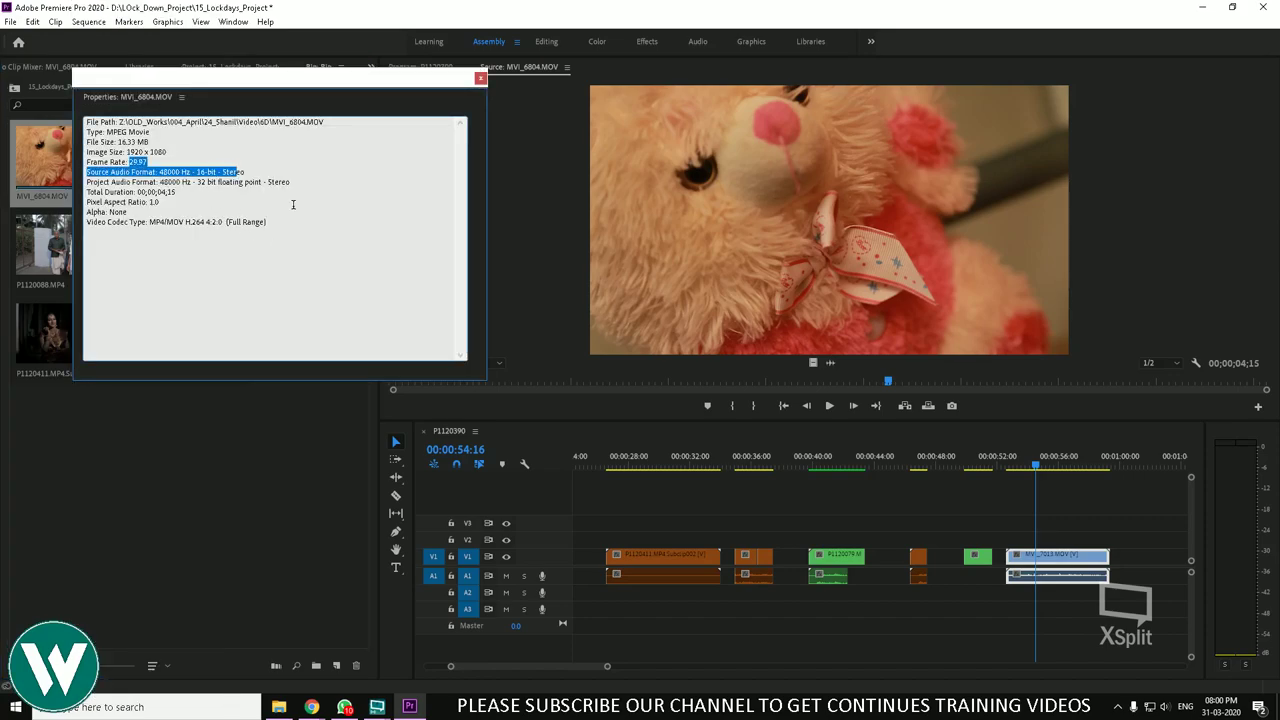
{"action": "left_click", "coordinate": [480, 78]}
{"action": "left_click", "coordinate": [316, 375]}
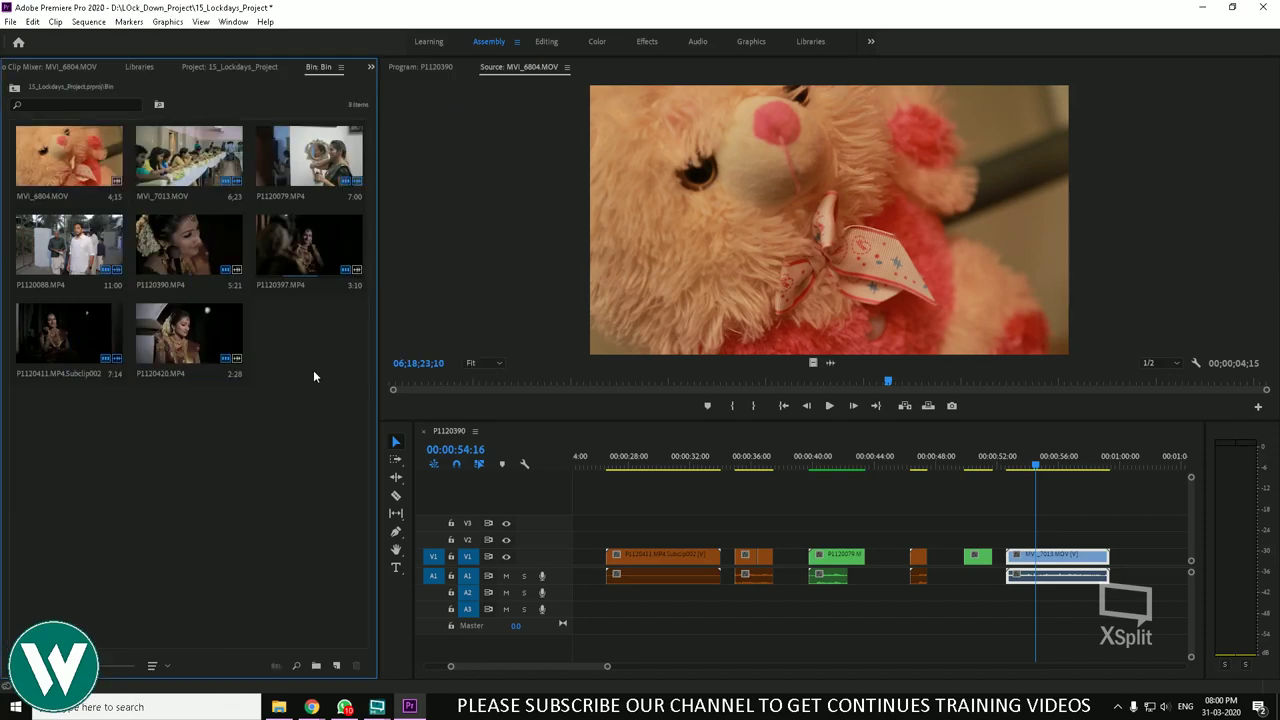
Step: Cancel the Import dialog, then drag the photo IMG_6420 from the 6D folder into the bin
{"action": "double_click", "coordinate": [308, 432]}
{"action": "left_click", "coordinate": [603, 160]}
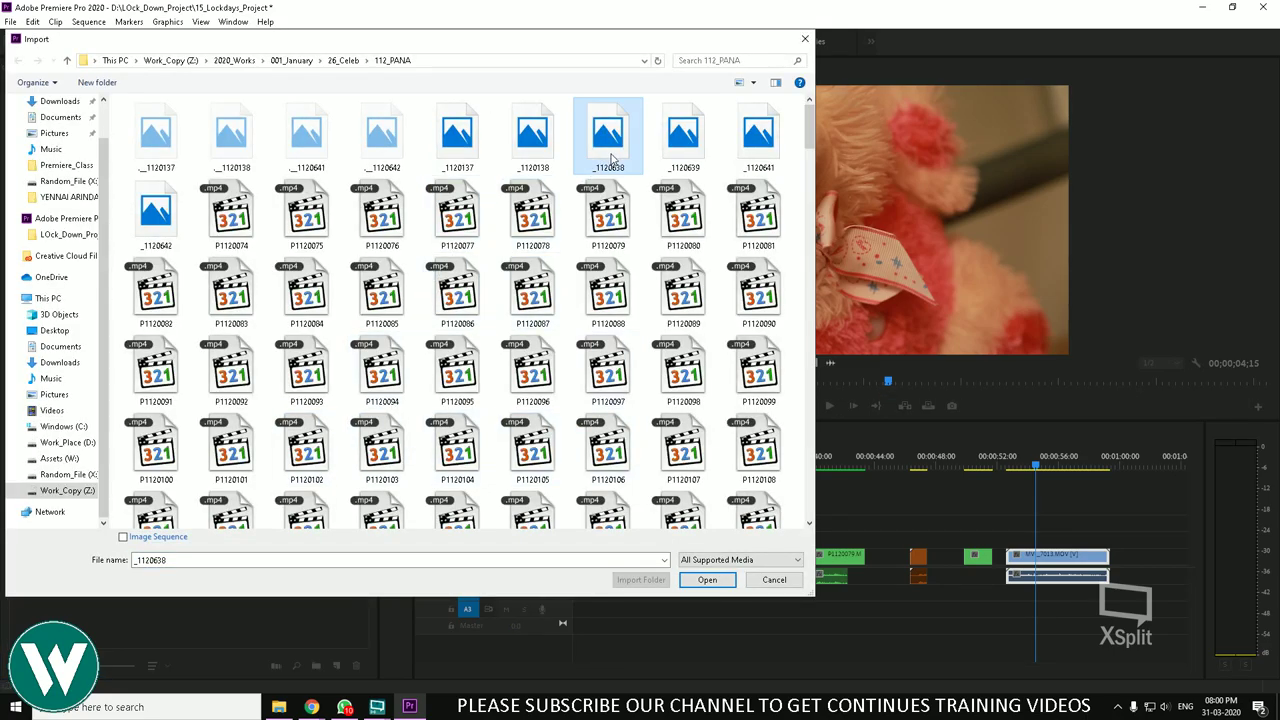
{"action": "left_click", "coordinate": [805, 39]}
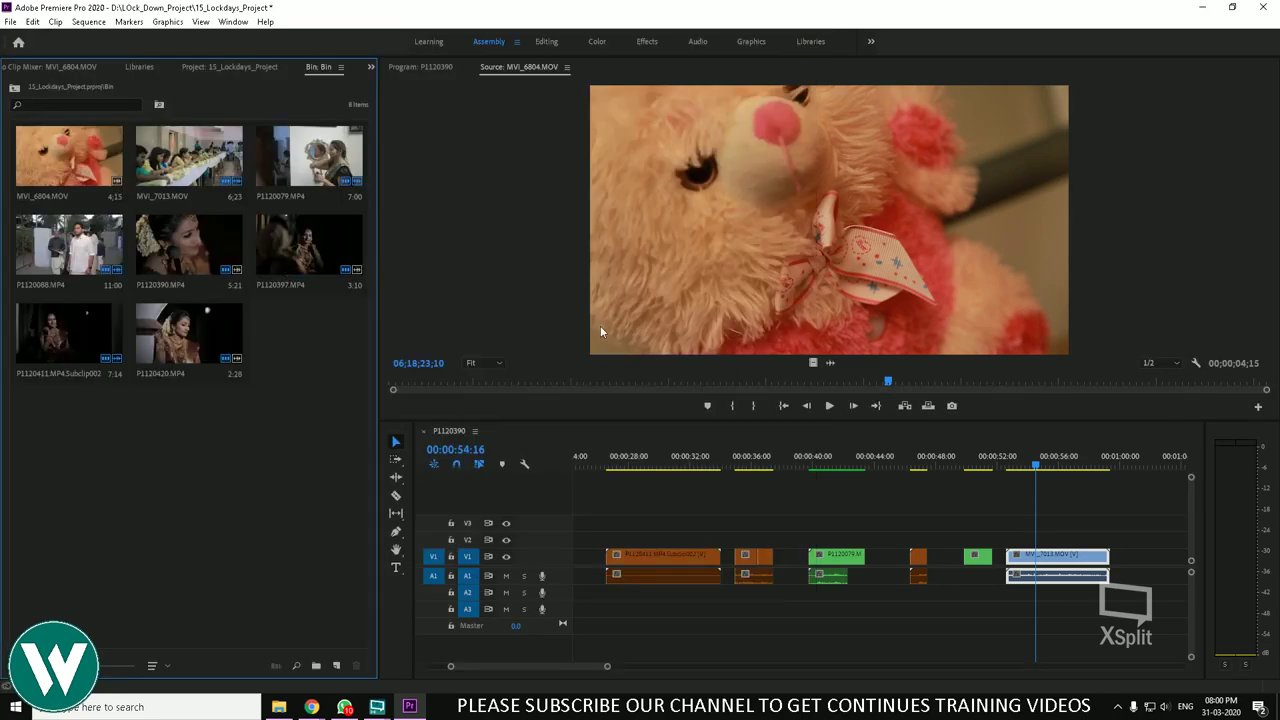
{"action": "left_click", "coordinate": [279, 707]}
{"action": "scroll", "coordinate": [619, 449], "scroll_direction": "up", "scroll_amount": 10}
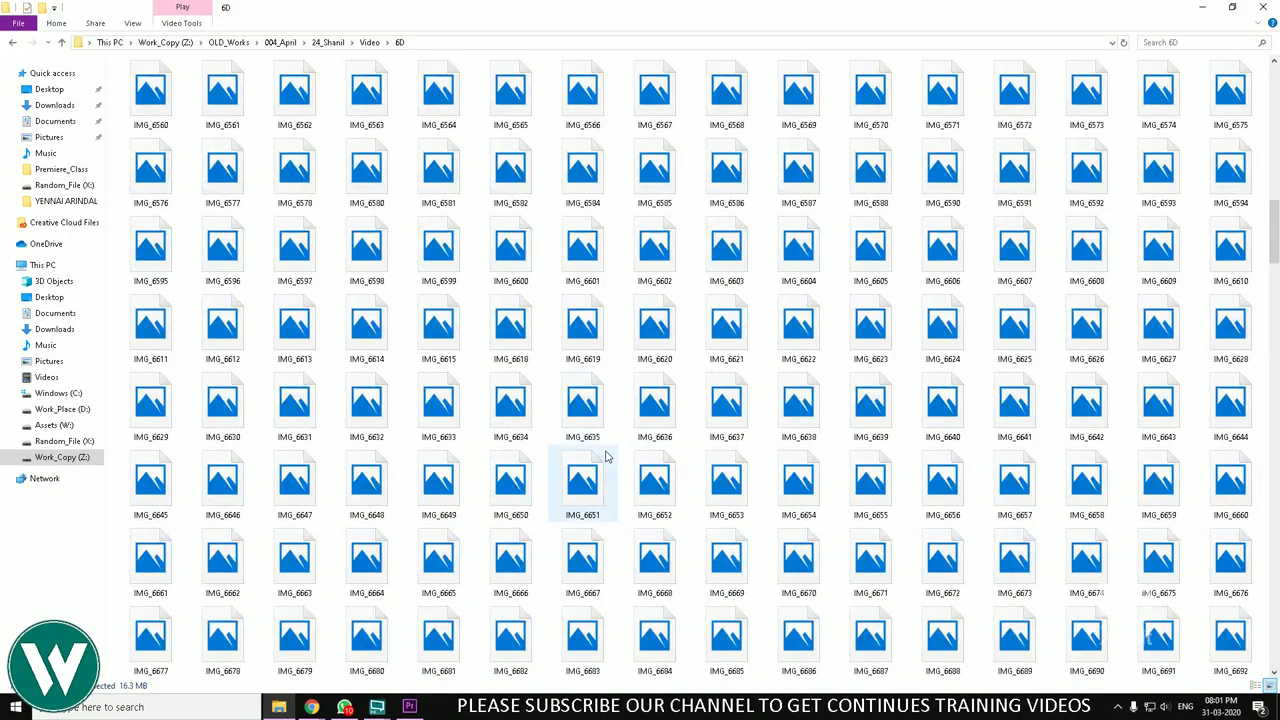
{"action": "left_click", "coordinate": [655, 405]}
{"action": "left_click_drag", "start_coordinate": [658, 412], "coordinate": [166, 520]}
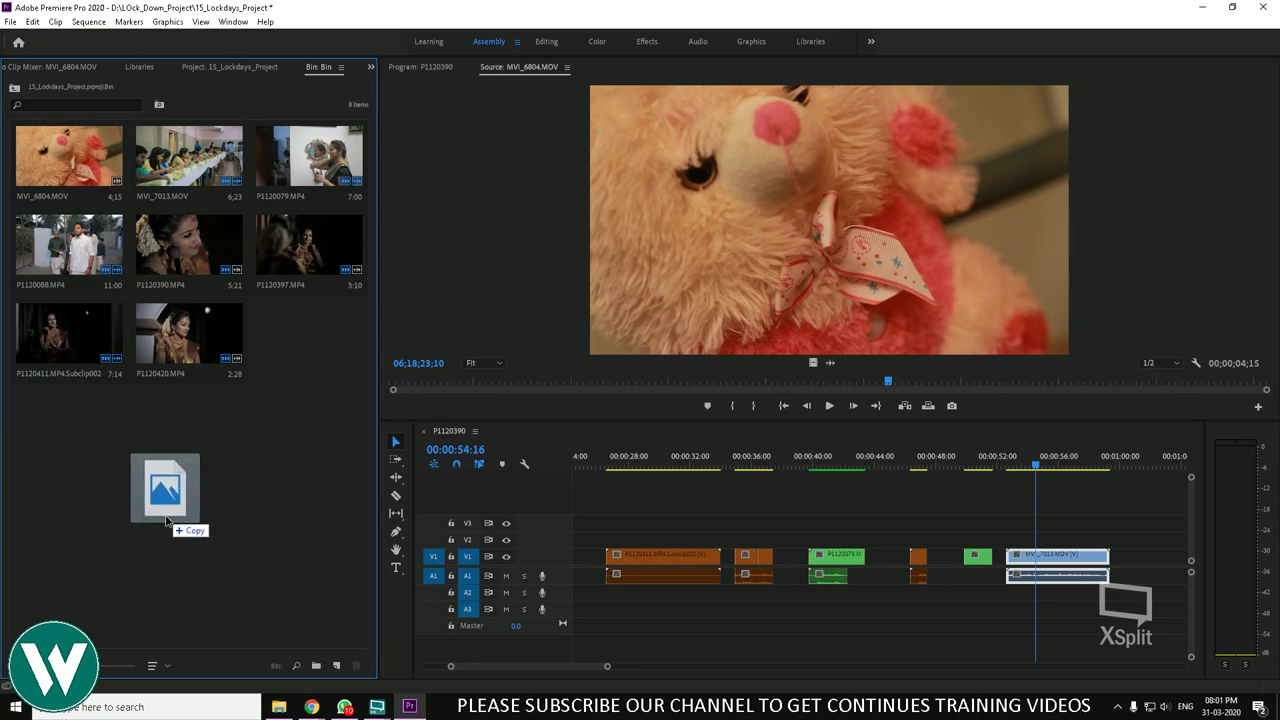
{"action": "left_click_drag", "start_coordinate": [166, 520], "coordinate": [165, 515]}
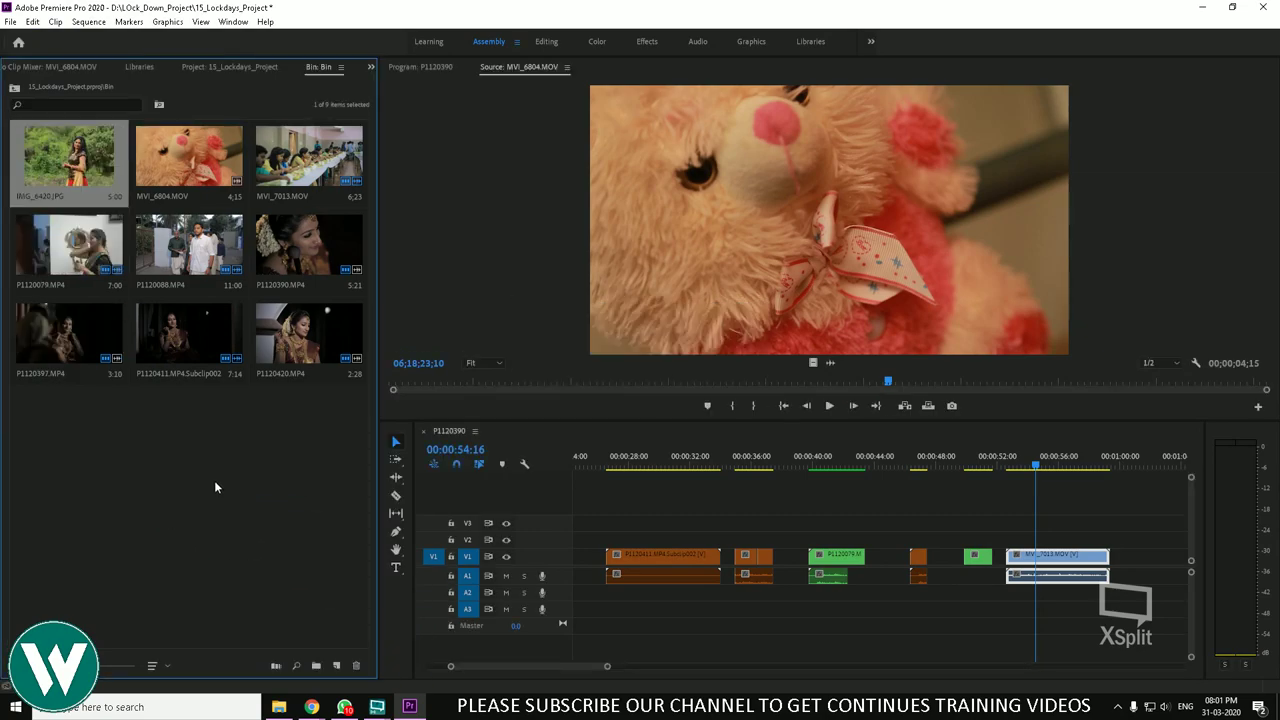
Step: Place IMG_6420.JPG on V2 above MVI_7013 and apply Scale to Frame Size
{"action": "left_click", "coordinate": [251, 475]}
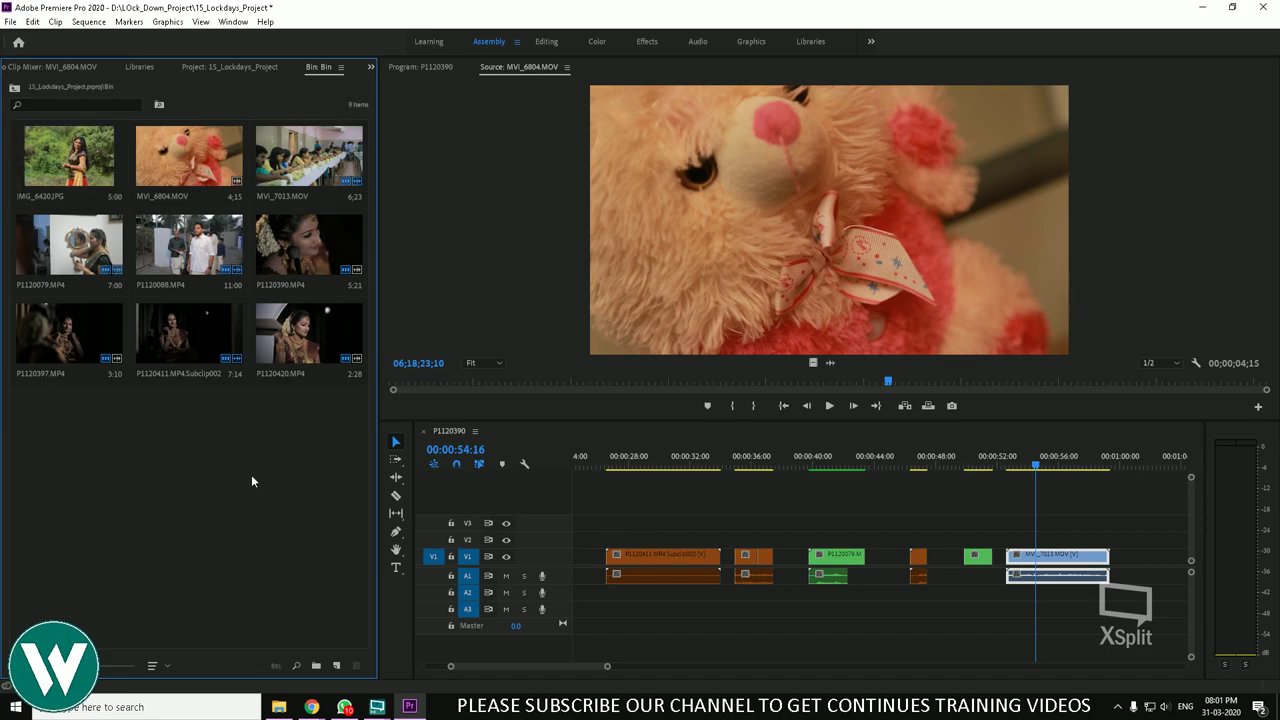
{"action": "left_click", "coordinate": [78, 172]}
{"action": "left_click_drag", "start_coordinate": [88, 178], "coordinate": [1012, 541]}
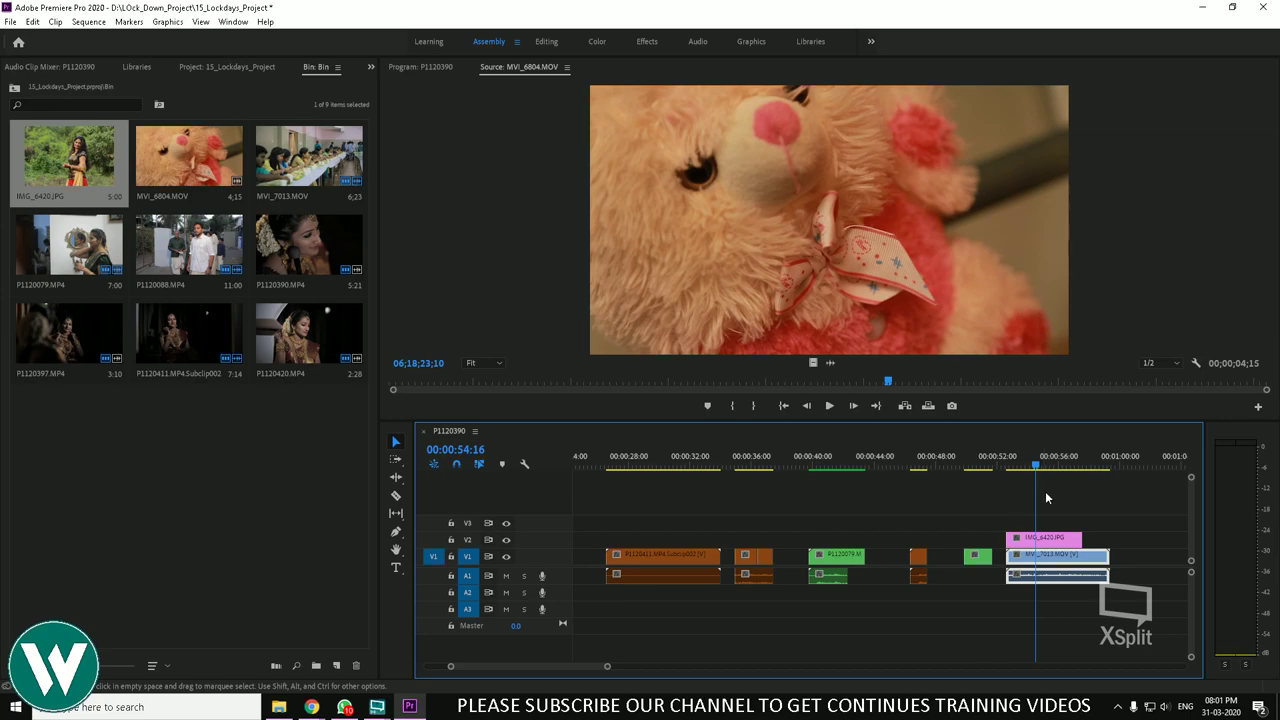
{"action": "left_click_drag", "start_coordinate": [1046, 468], "coordinate": [1034, 468]}
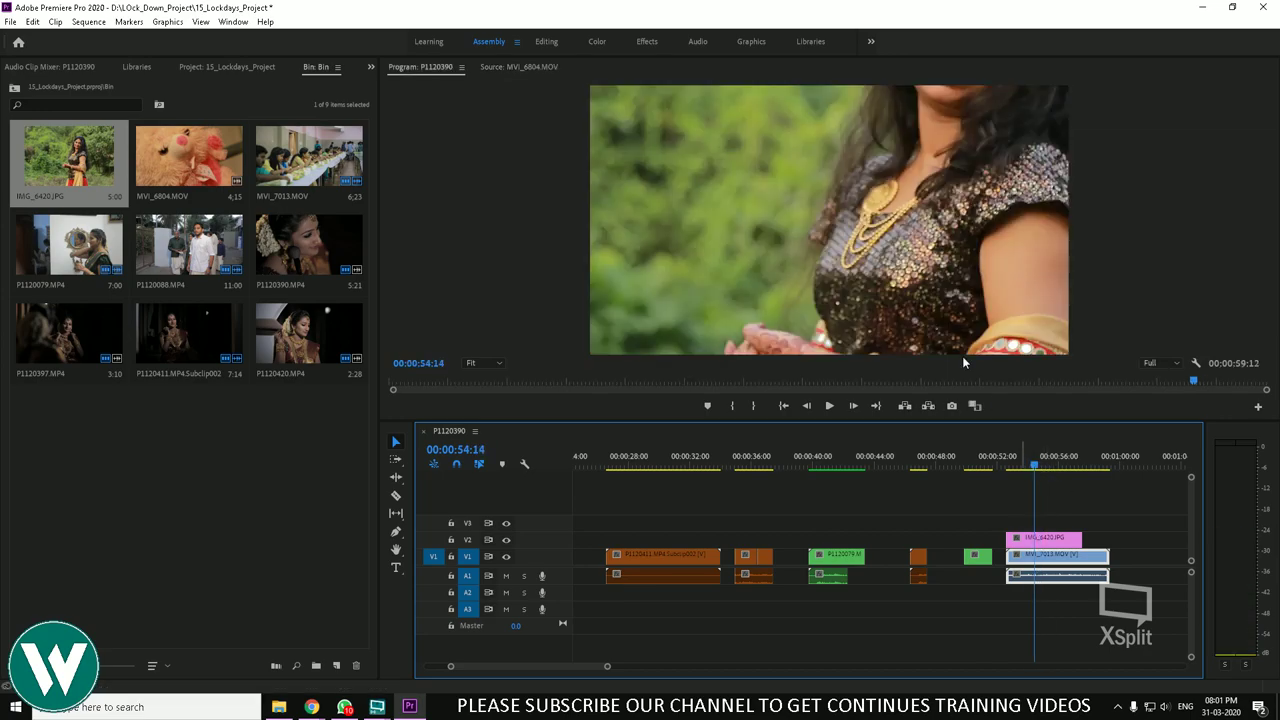
{"action": "right_click", "coordinate": [1047, 548]}
{"action": "left_click", "coordinate": [1107, 542]}
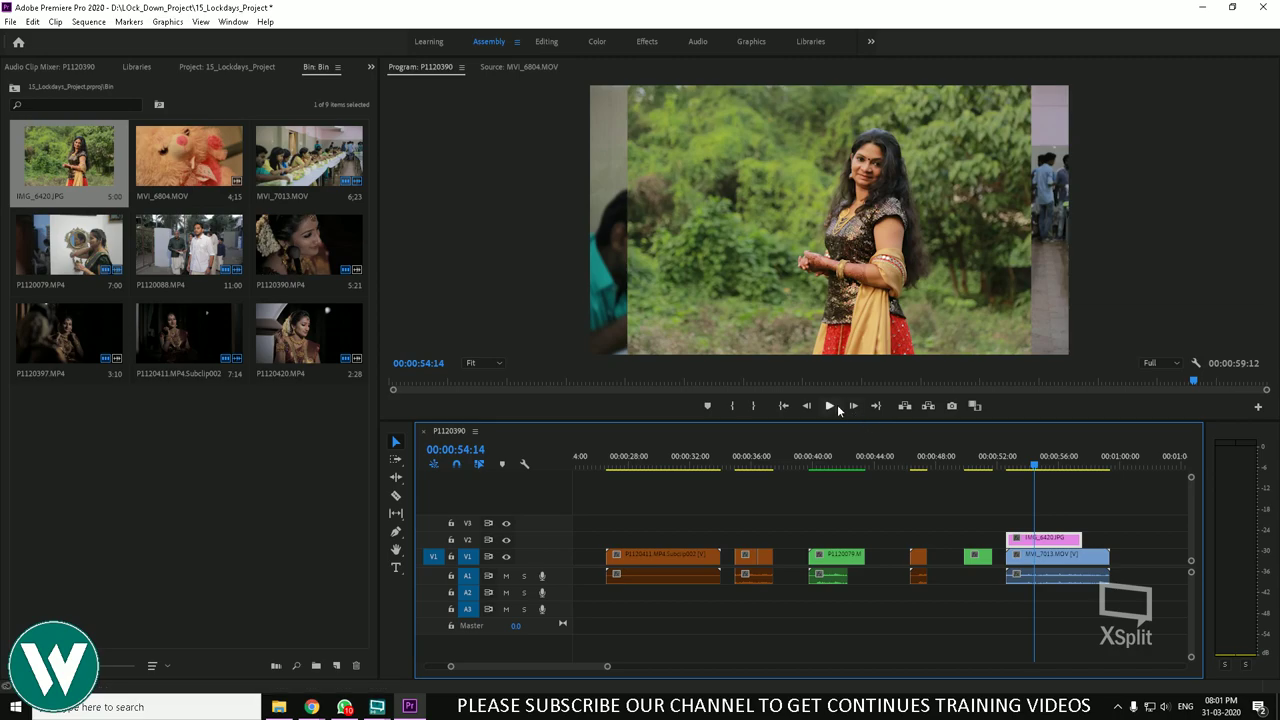
Step: Toggle Set to Frame Size and Scale to Frame Size on the V2 photo, ending with scaling off
{"action": "right_click", "coordinate": [1037, 535]}
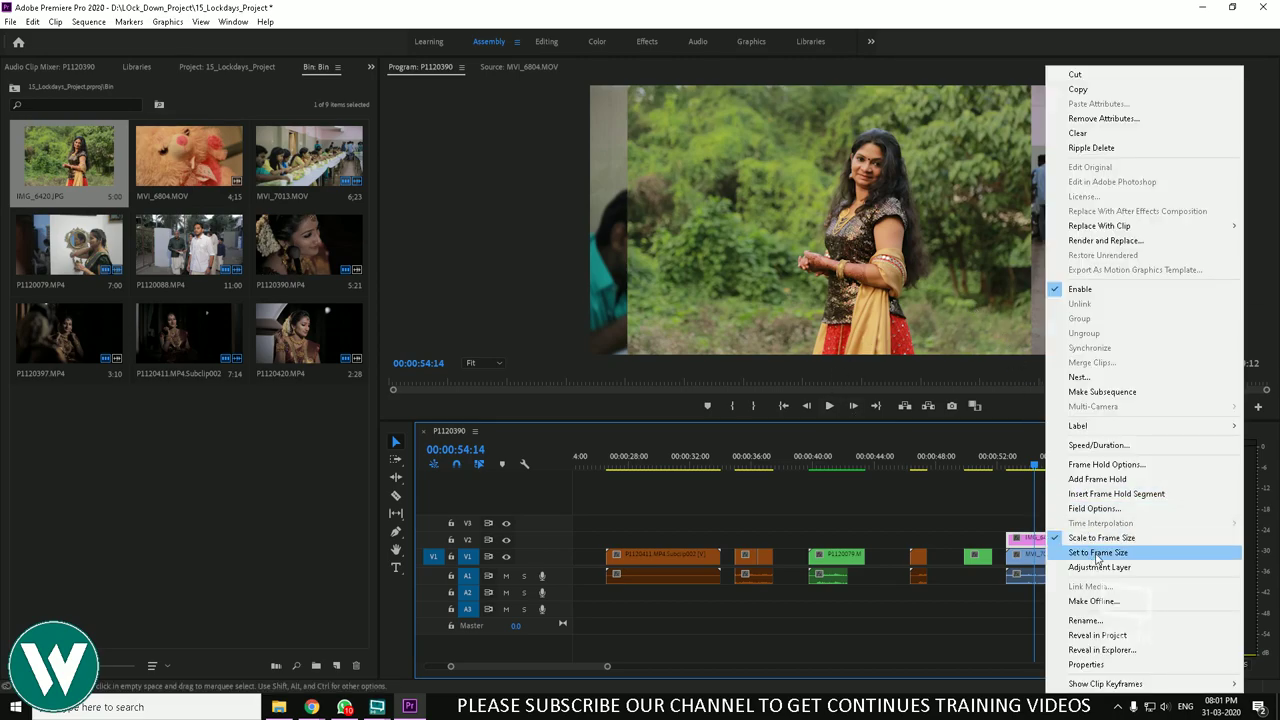
{"action": "left_click", "coordinate": [1097, 557]}
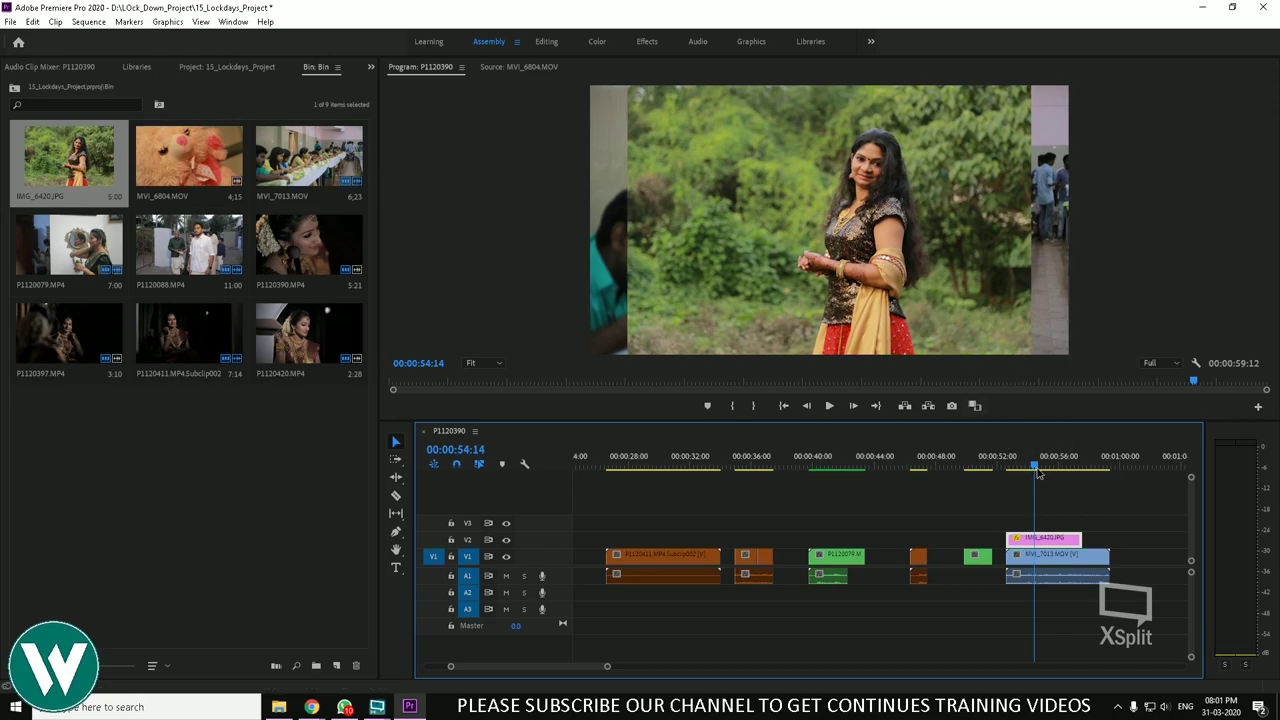
{"action": "left_click", "coordinate": [1029, 466]}
{"action": "right_click", "coordinate": [1040, 540]}
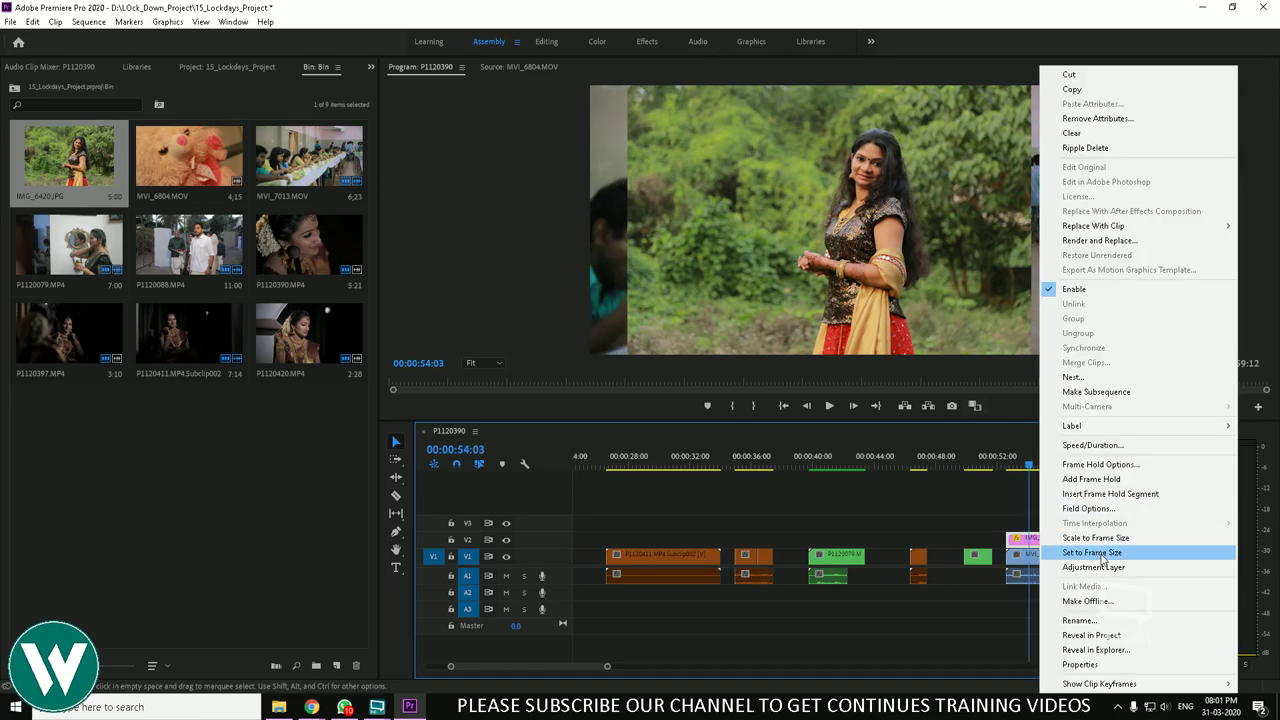
{"action": "left_click", "coordinate": [1109, 548]}
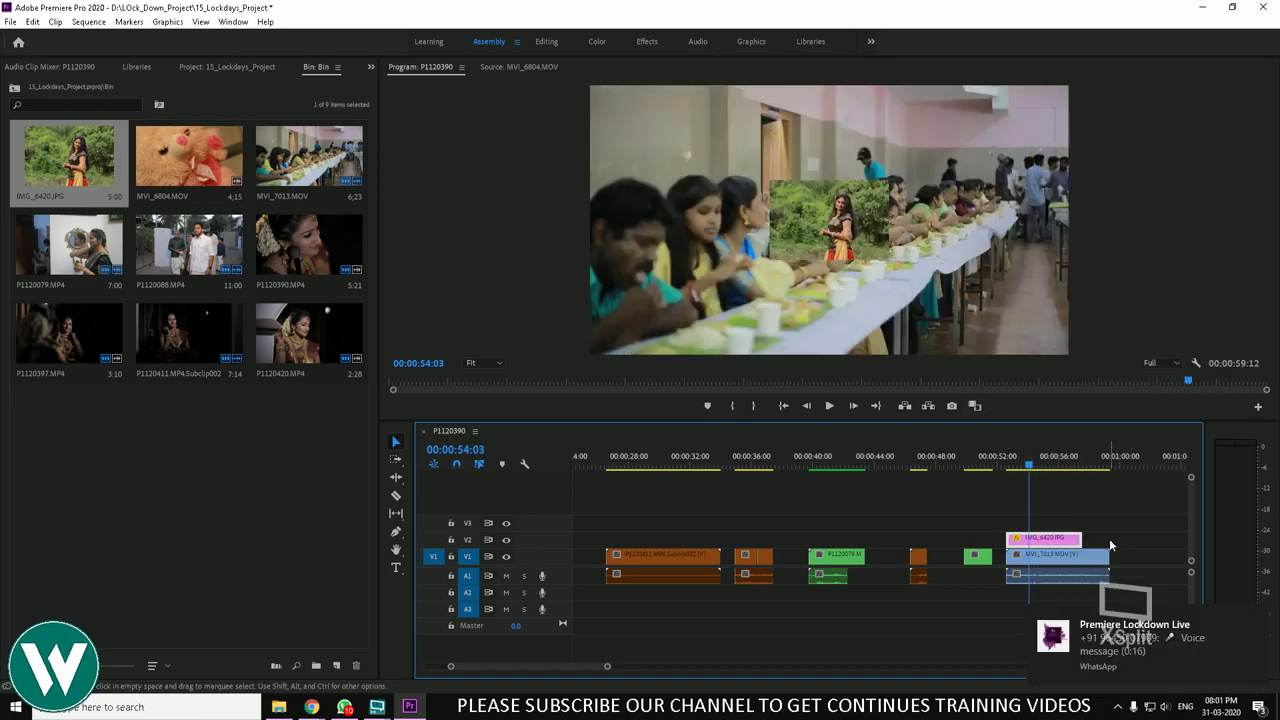
{"action": "right_click", "coordinate": [1050, 540]}
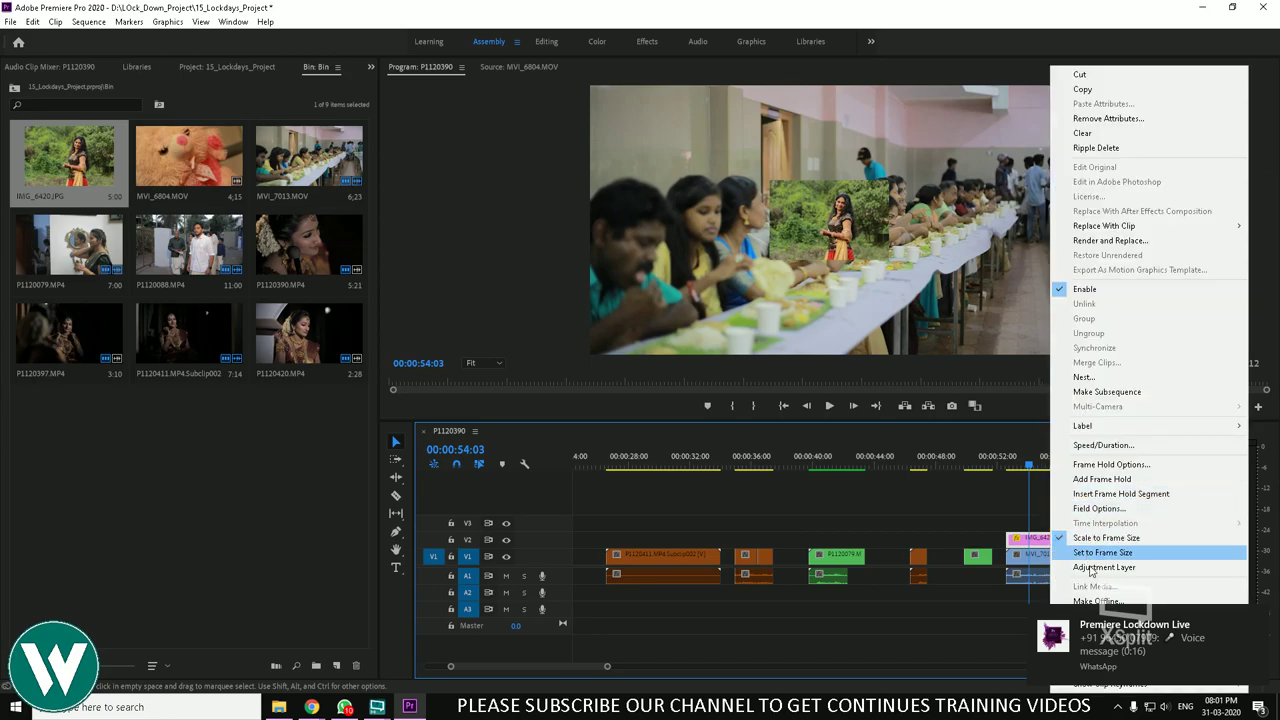
{"action": "left_click", "coordinate": [1060, 541]}
{"action": "right_click", "coordinate": [1050, 542]}
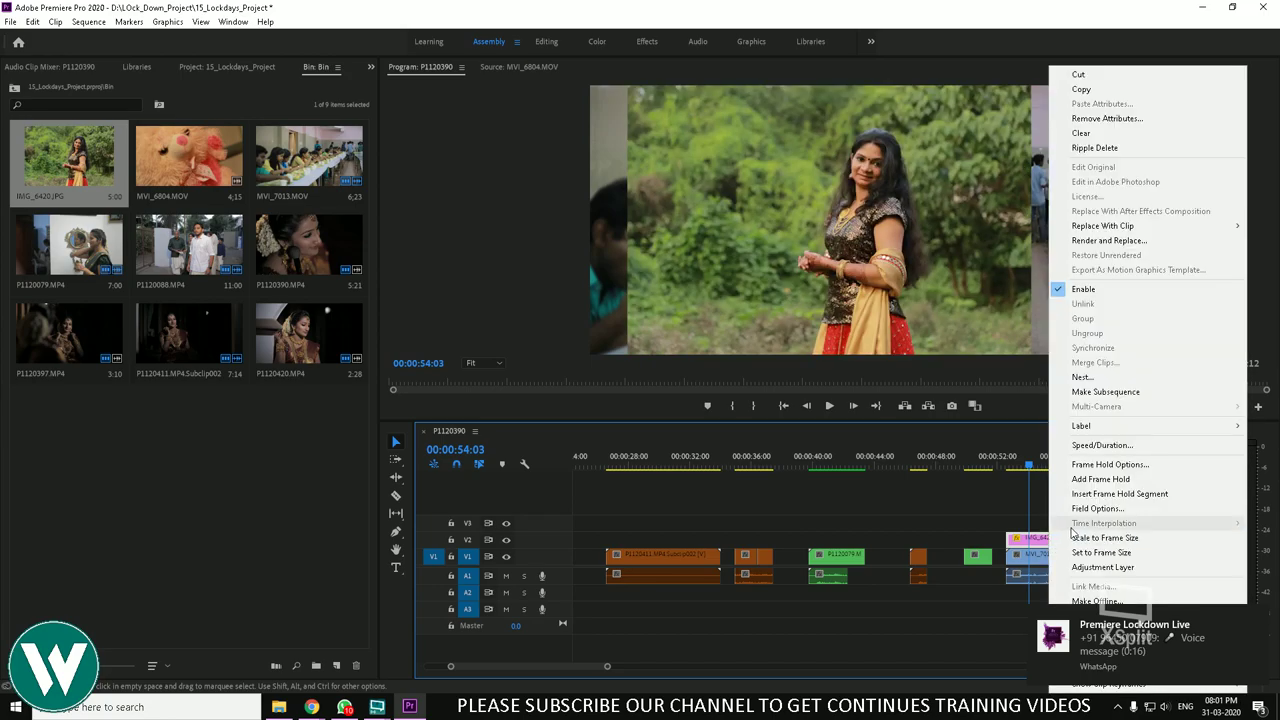
{"action": "left_click", "coordinate": [1076, 553]}
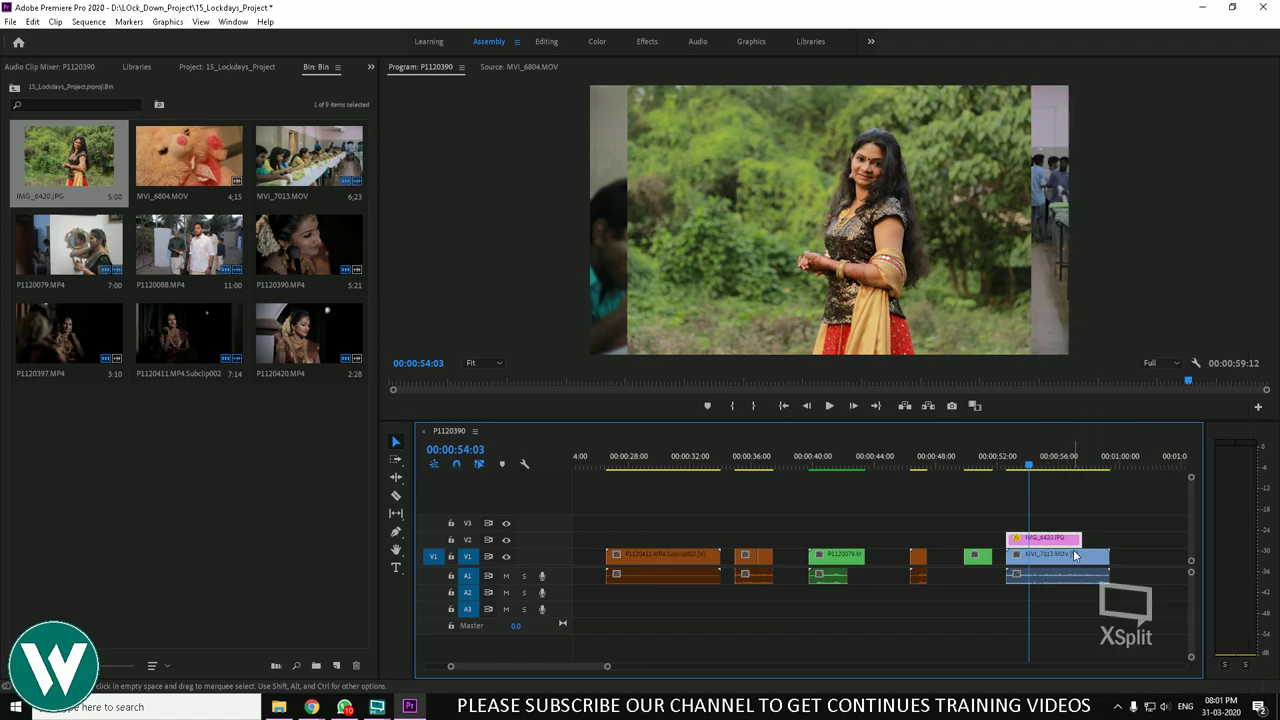
{"action": "right_click", "coordinate": [1052, 541]}
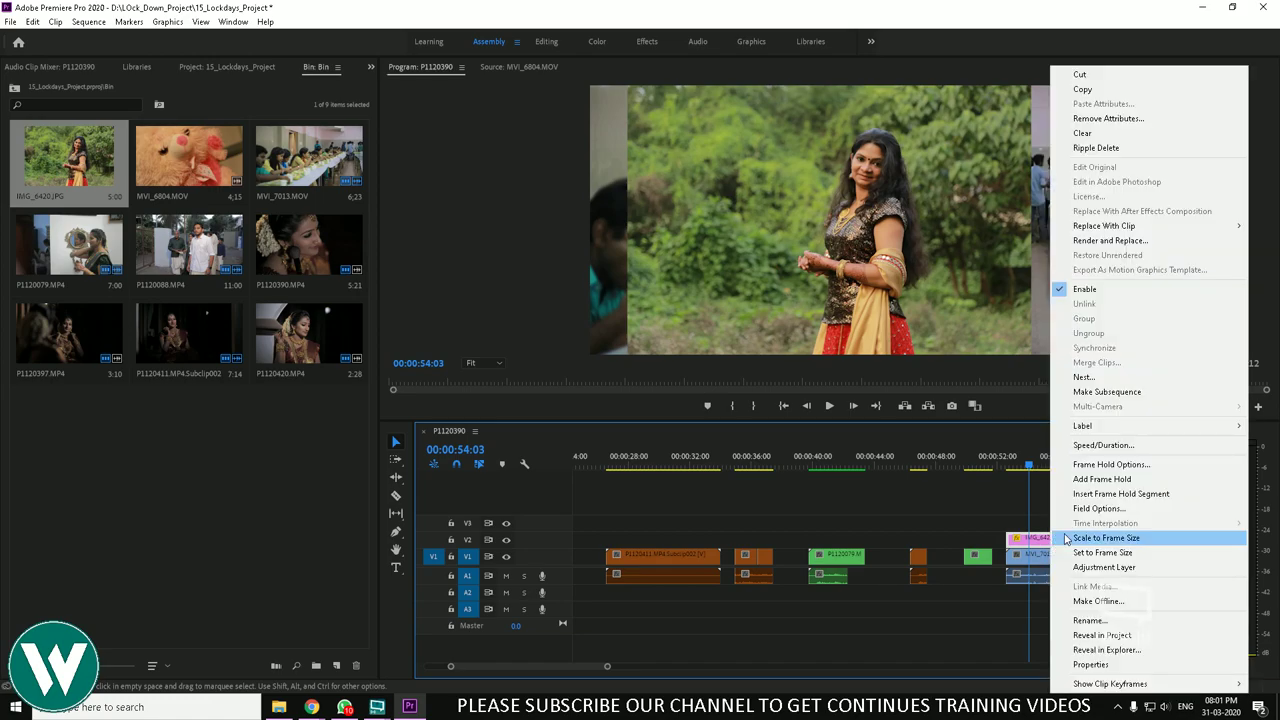
{"action": "left_click", "coordinate": [1066, 538]}
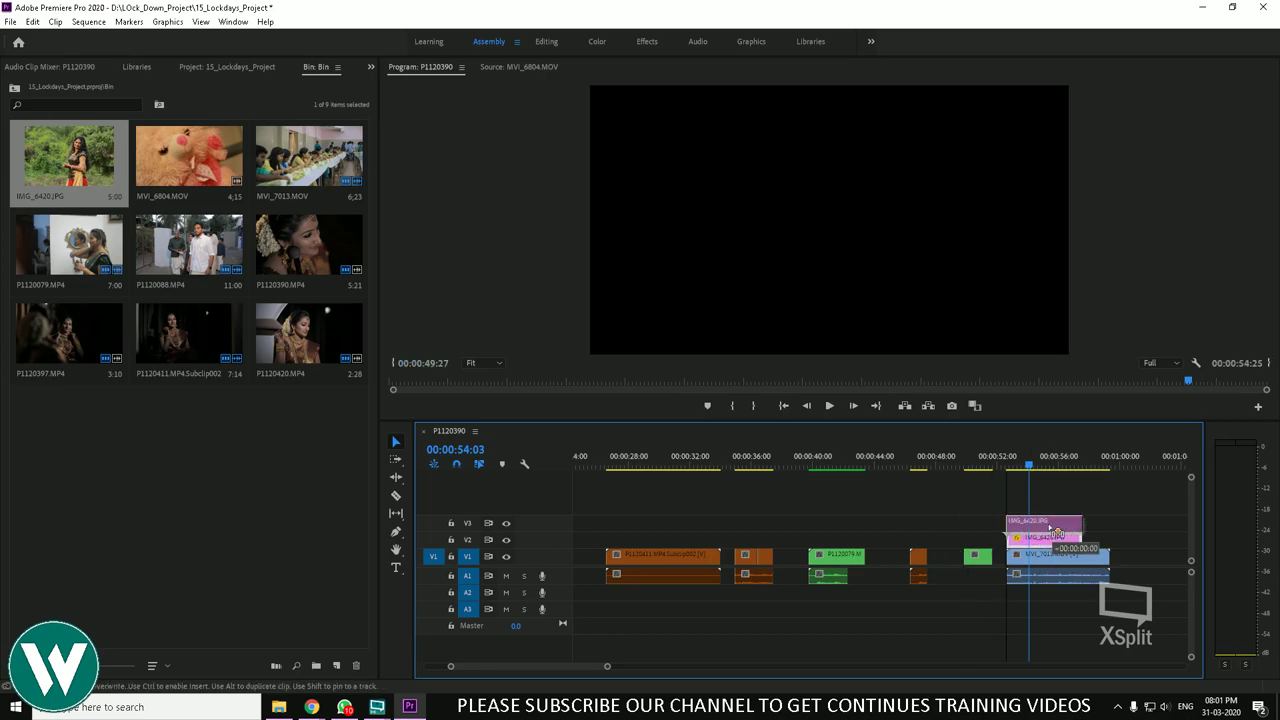
Step: Move the photo clip to follow MVI_7013 and jump the playhead to about 59:02
{"action": "left_click_drag", "start_coordinate": [1053, 545], "coordinate": [1155, 541]}
{"action": "left_click", "coordinate": [1112, 456]}
{"action": "left_click_drag", "start_coordinate": [1115, 456], "coordinate": [1030, 538]}
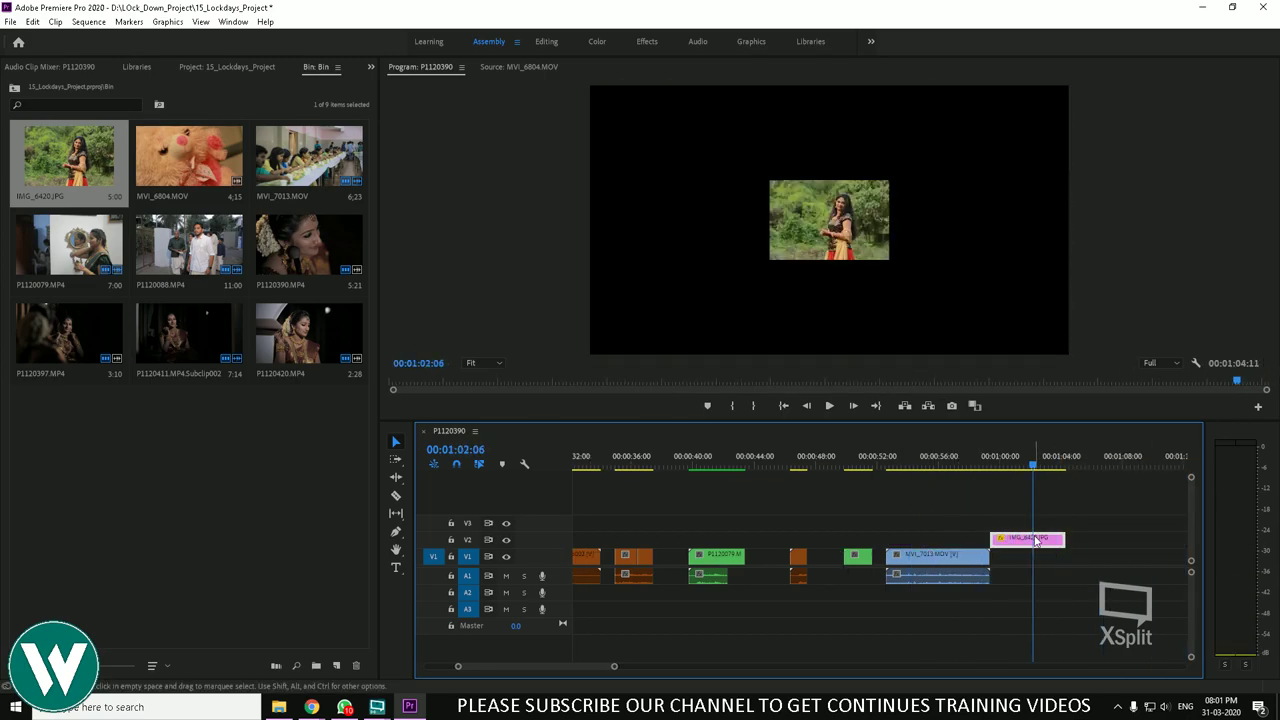
Step: Toggle the photo's frame-size options again, leaving Scale to Frame Size off
{"action": "right_click", "coordinate": [1035, 541]}
{"action": "left_click", "coordinate": [1066, 534]}
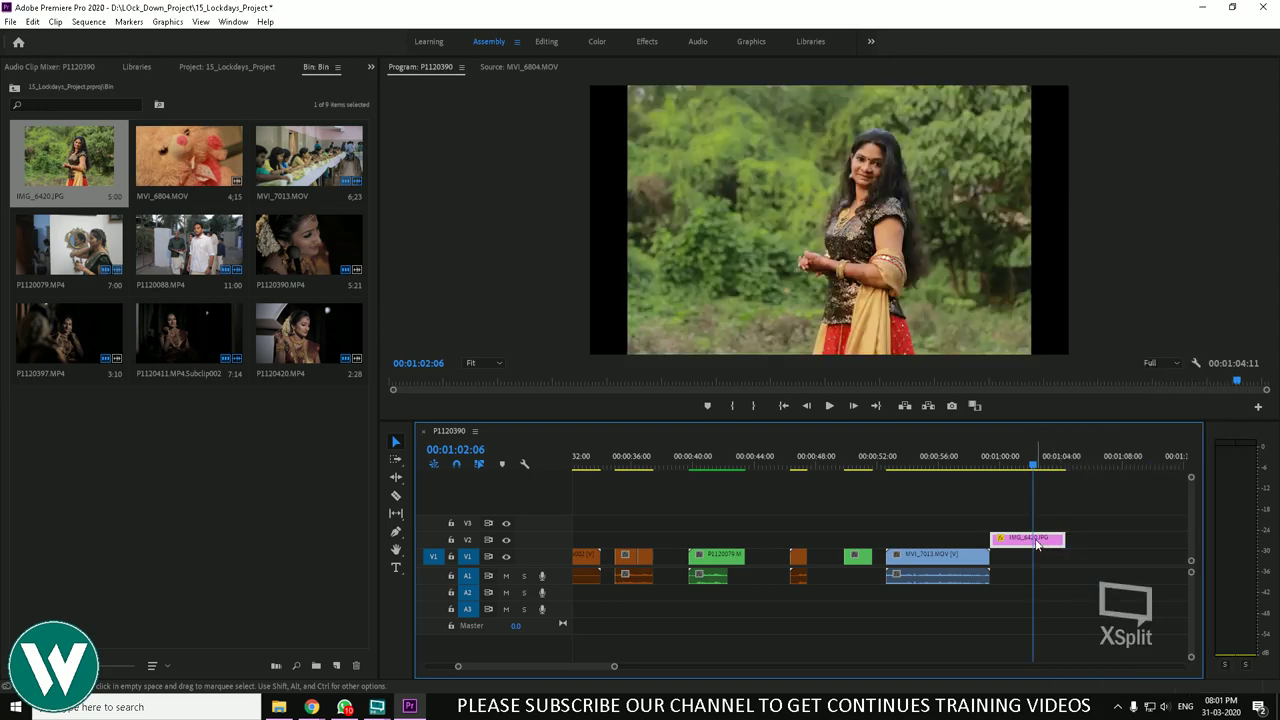
{"action": "right_click", "coordinate": [1037, 543]}
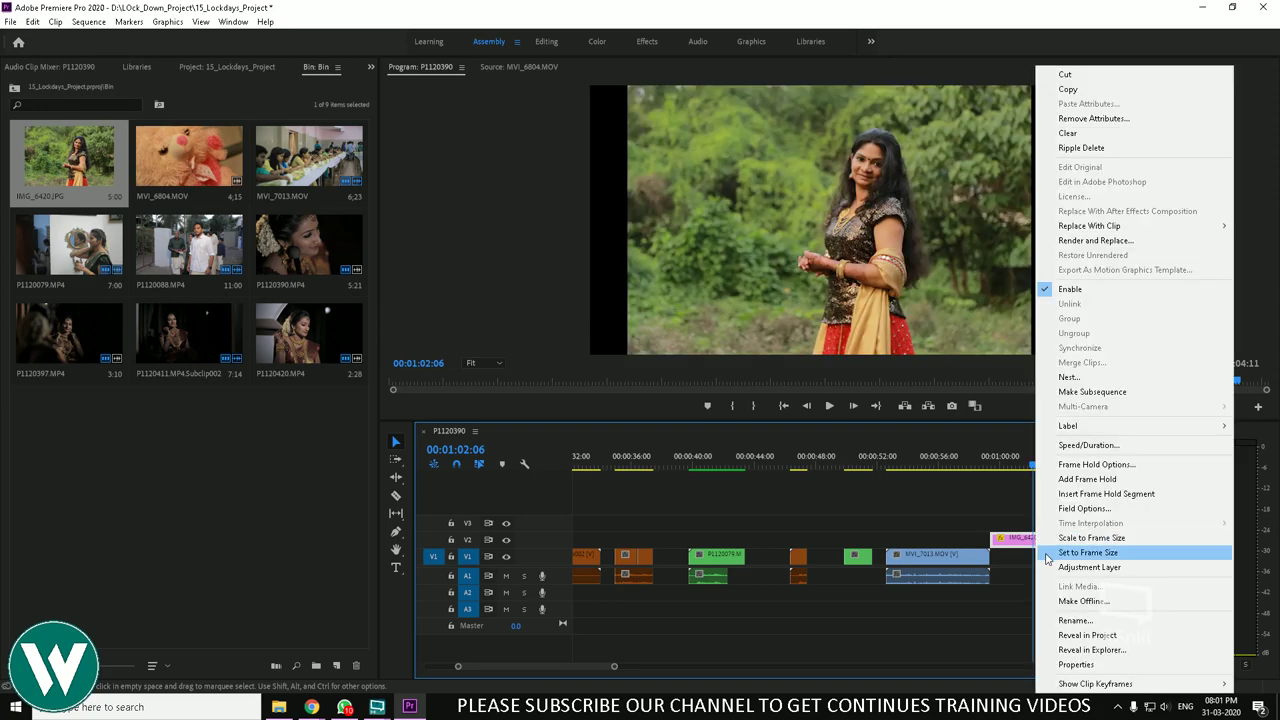
{"action": "left_click", "coordinate": [1047, 555]}
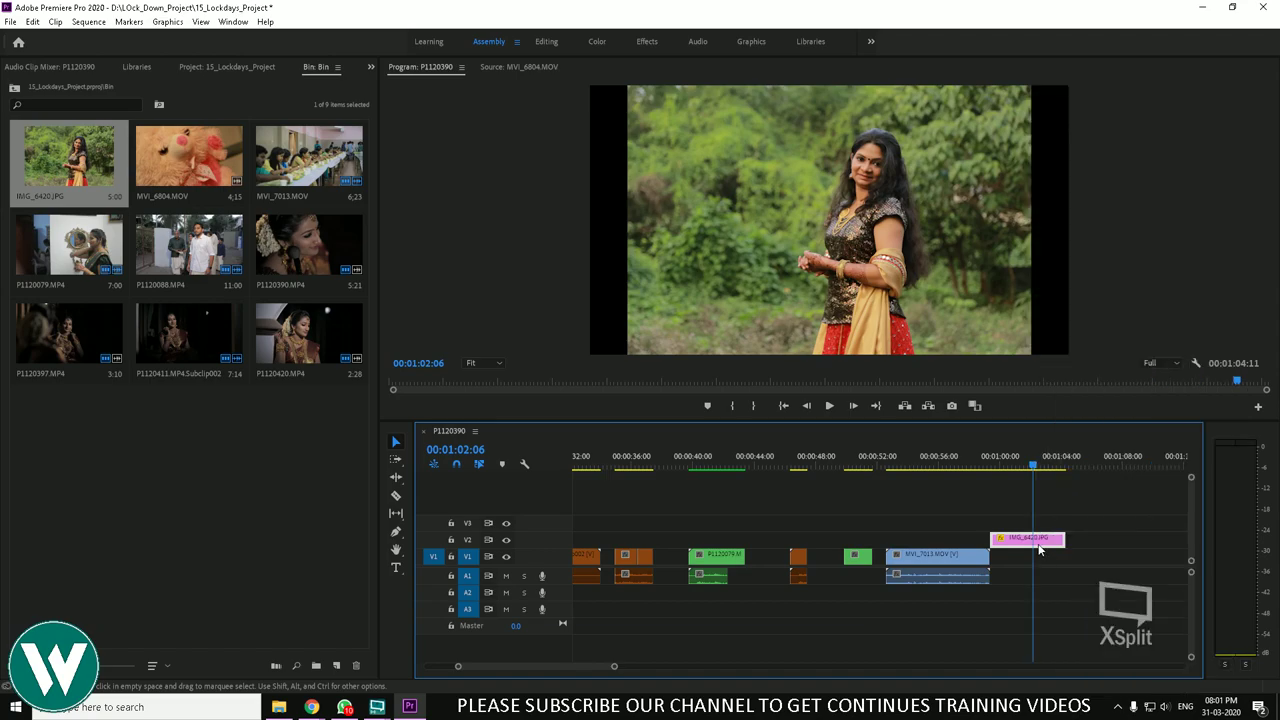
{"action": "right_click", "coordinate": [1032, 541]}
{"action": "left_click", "coordinate": [1040, 540]}
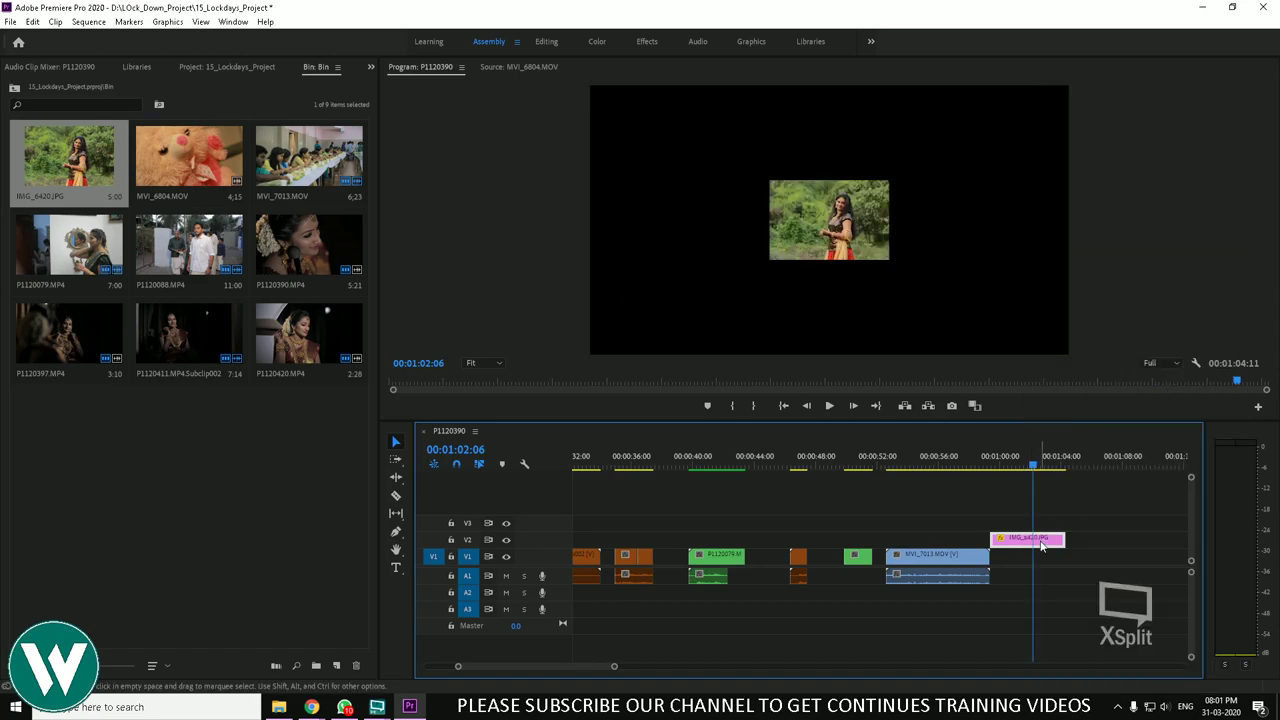
Step: Reapply Scale to Frame Size to the photo from the Clip menu
{"action": "left_click", "coordinate": [55, 22]}
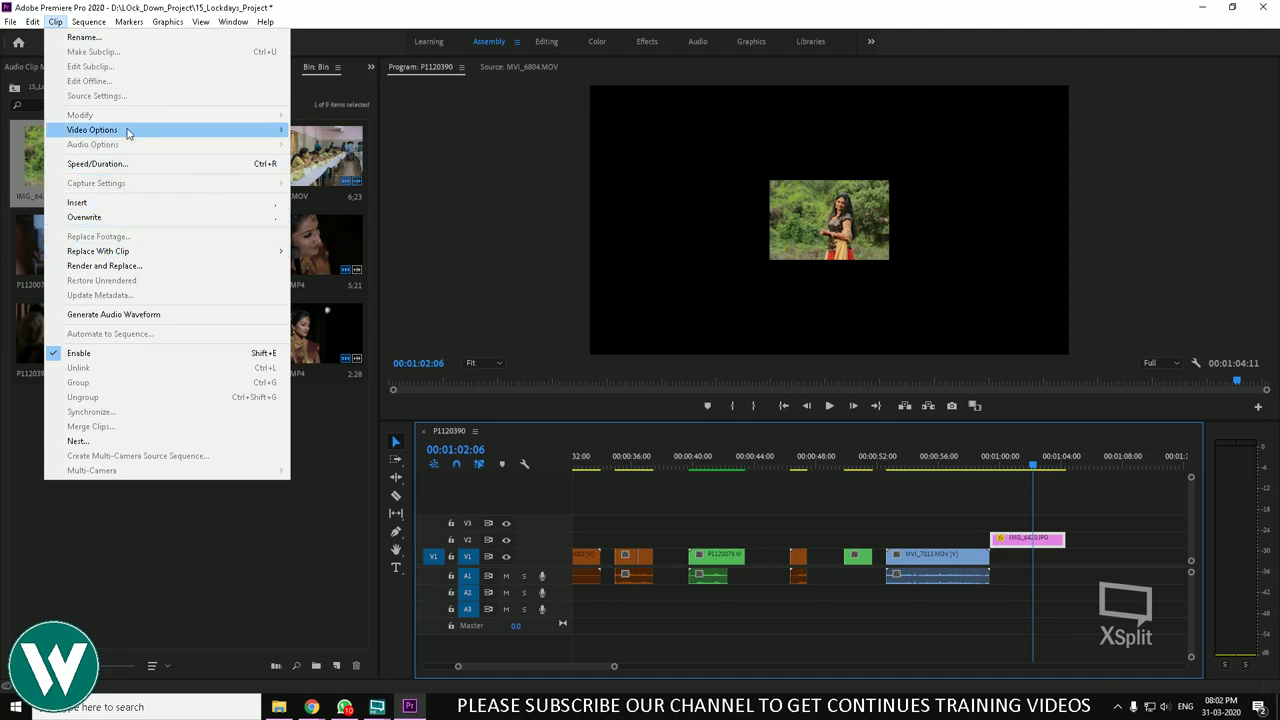
{"action": "mouse_move", "coordinate": [127, 133]}
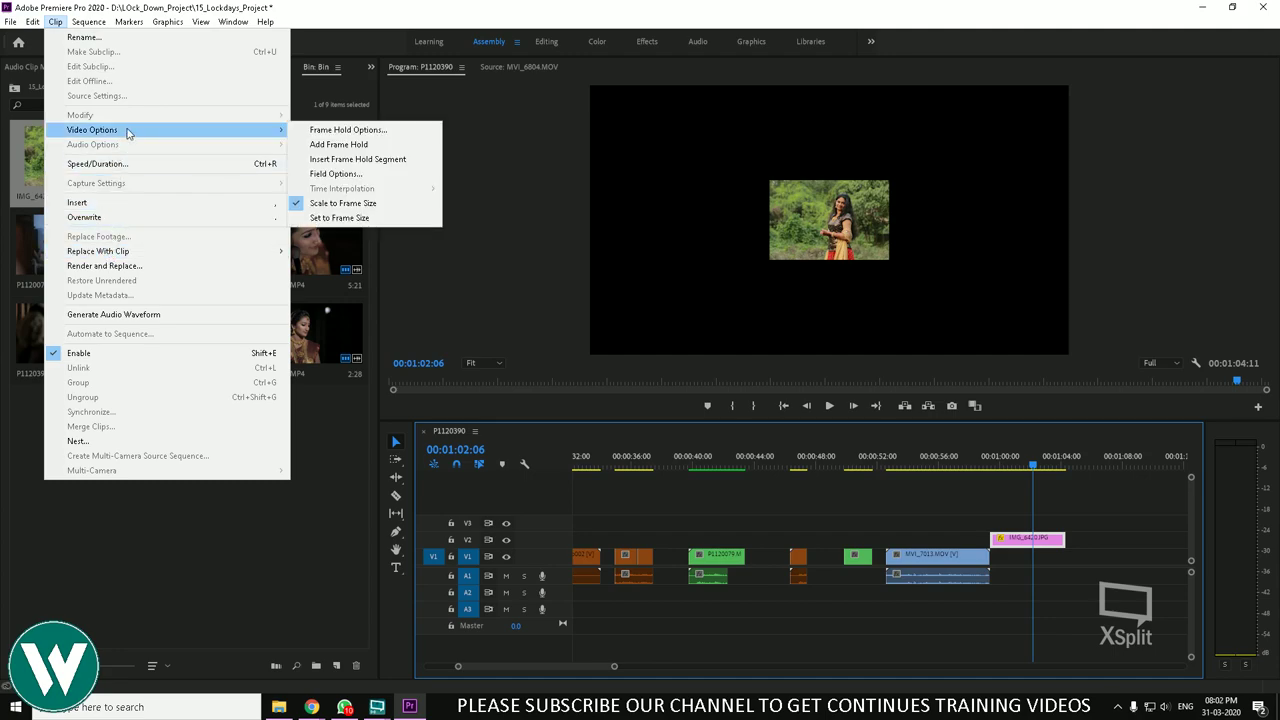
{"action": "left_click", "coordinate": [389, 205]}
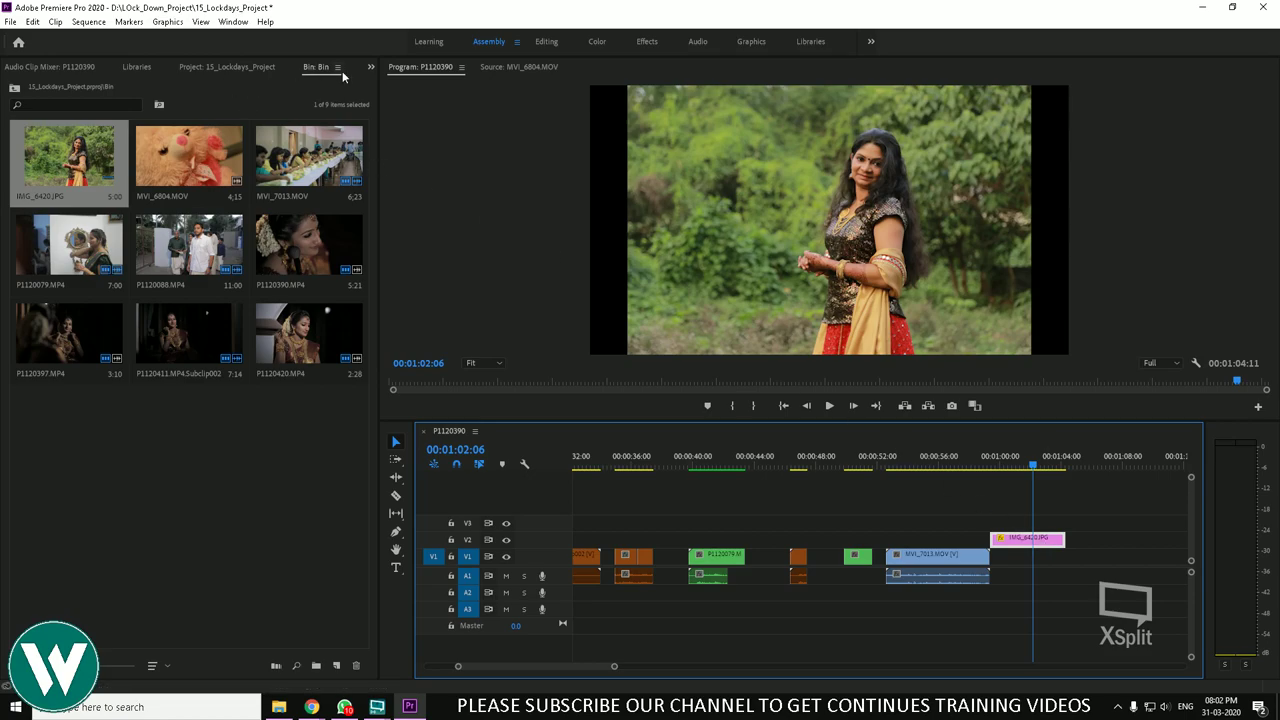
Step: In the Editing workspace, set the still's Motion Scale to 100 in Effect Controls
{"action": "left_click", "coordinate": [534, 49]}
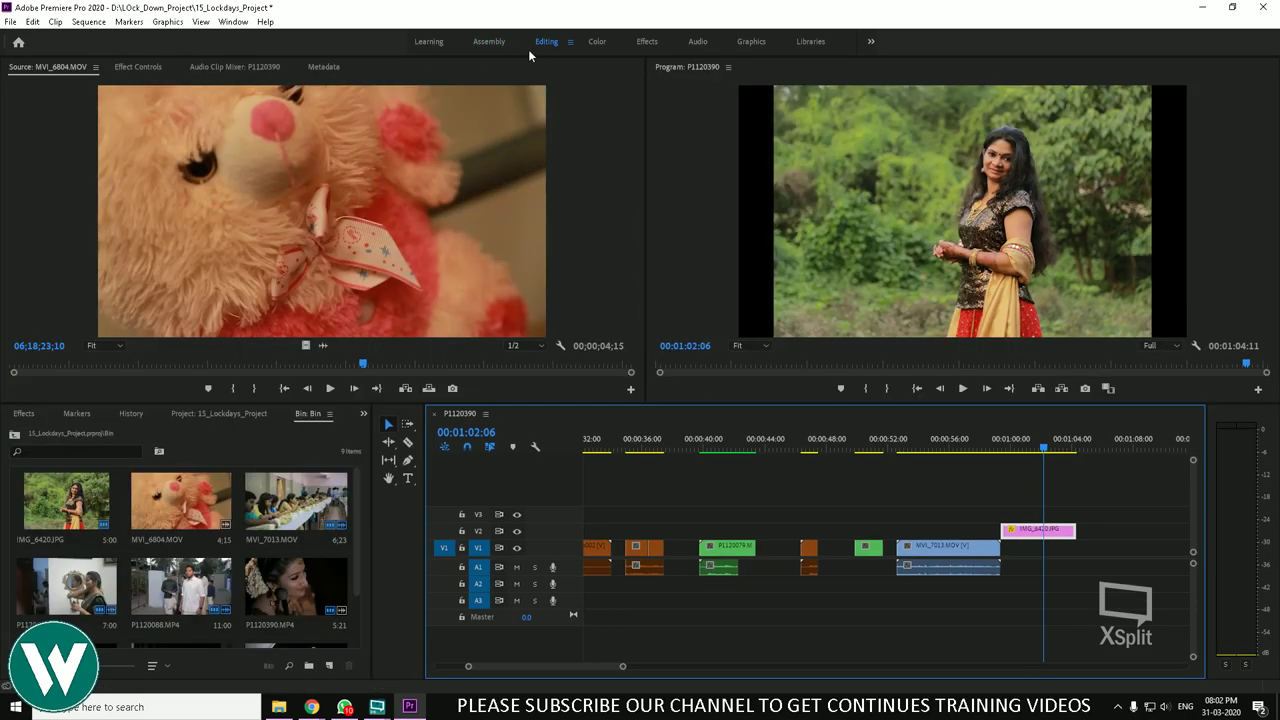
{"action": "left_click", "coordinate": [137, 68]}
{"action": "left_click", "coordinate": [12, 121]}
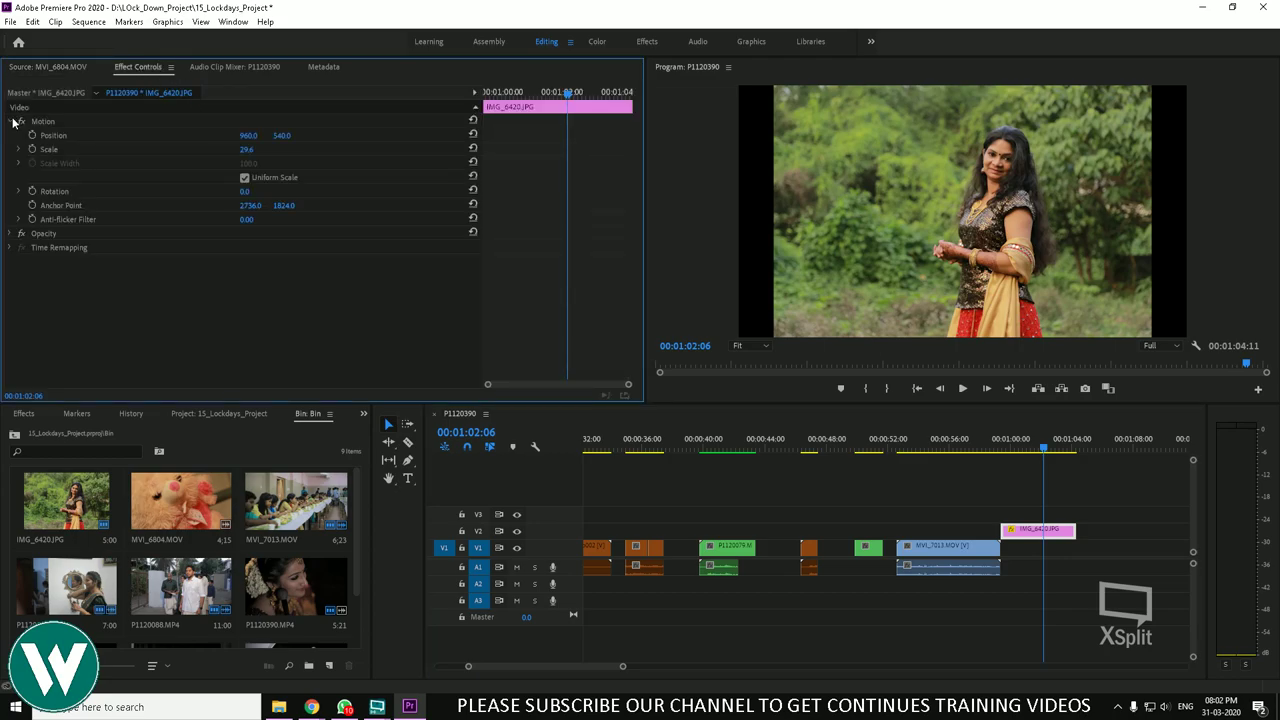
{"action": "left_click", "coordinate": [246, 149]}
{"action": "type", "text": "100"}
{"action": "key", "text": "Return"}
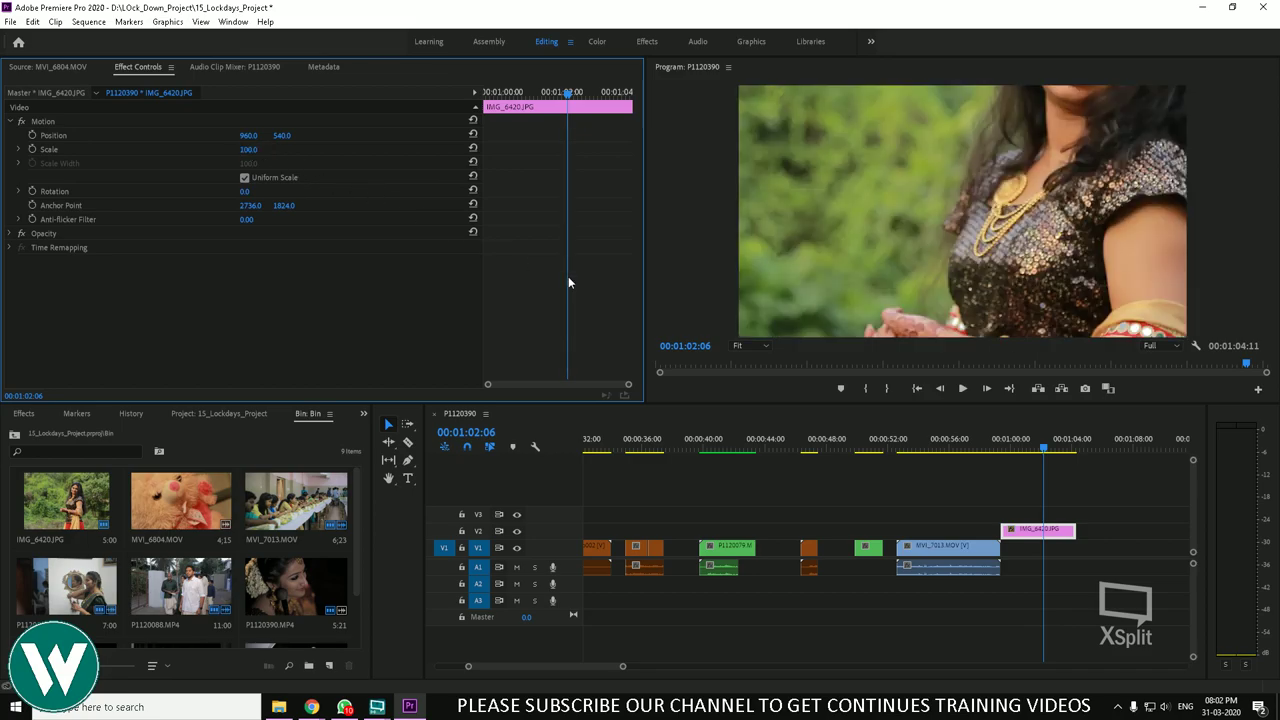
Step: Fit the still to the frame from the Clip menu, then reset its Scale to 100
{"action": "left_click", "coordinate": [1045, 533]}
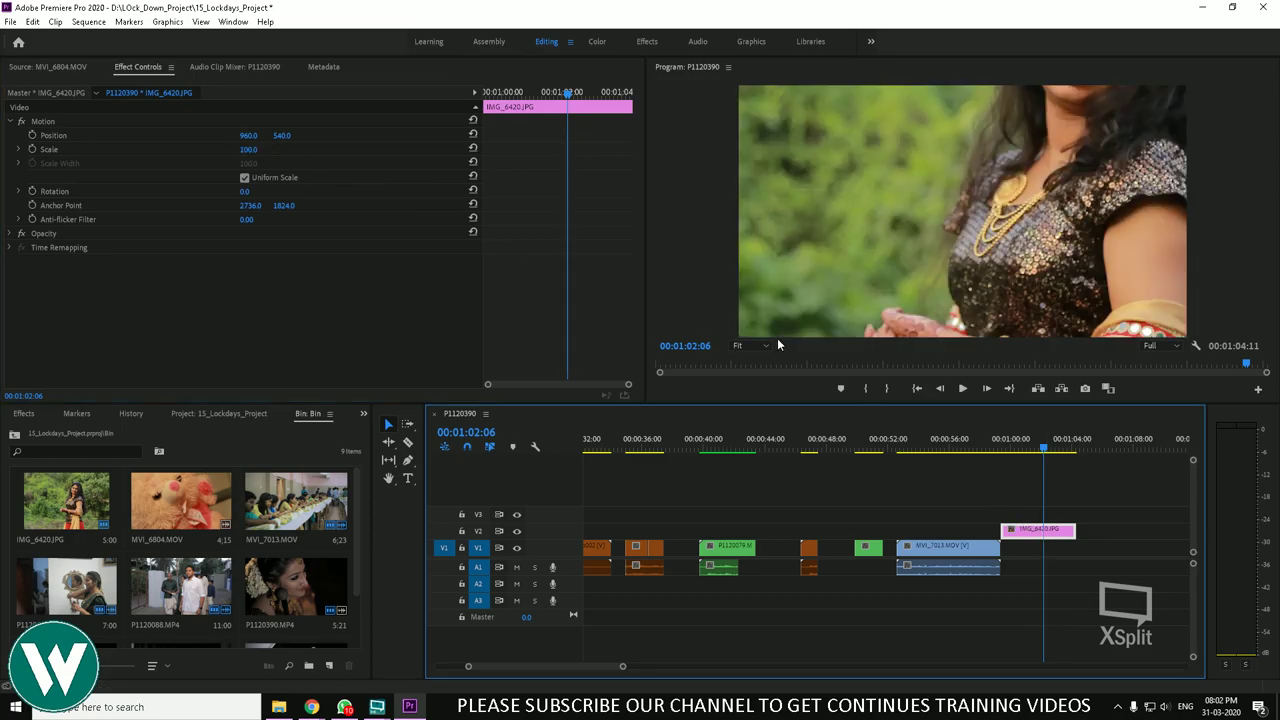
{"action": "left_click", "coordinate": [55, 21]}
{"action": "mouse_move", "coordinate": [167, 134]}
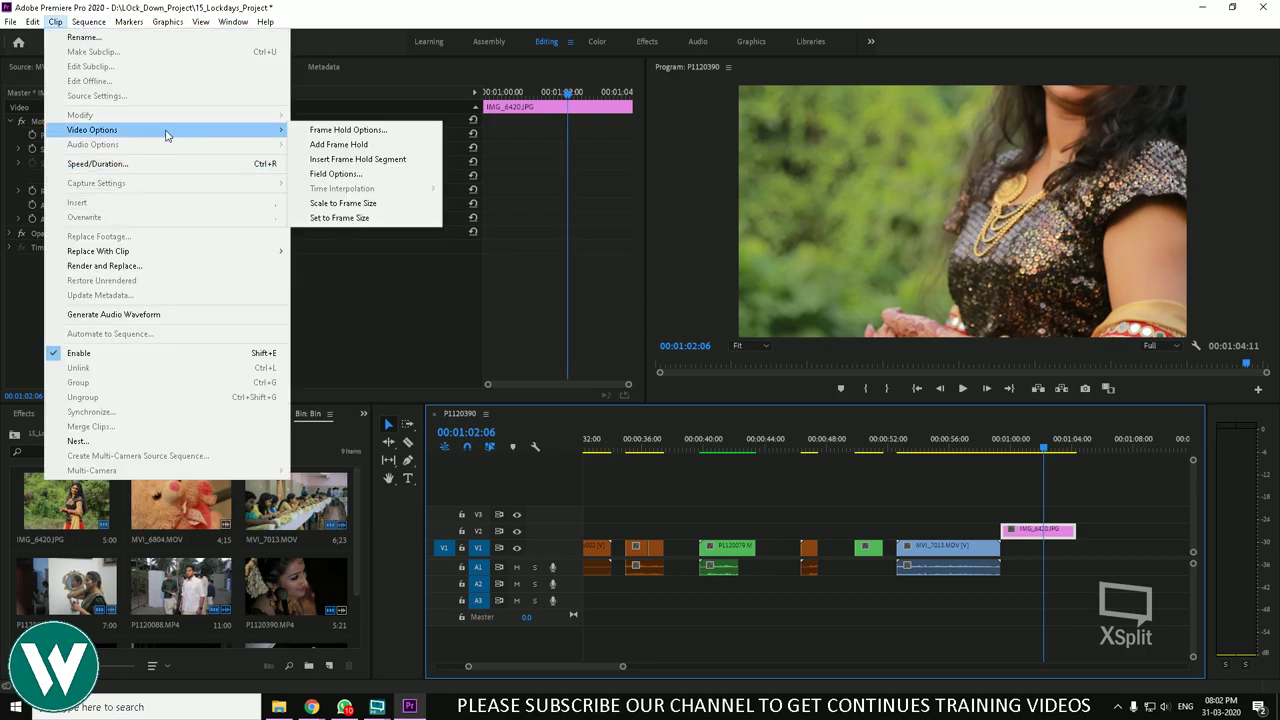
{"action": "left_click", "coordinate": [351, 218]}
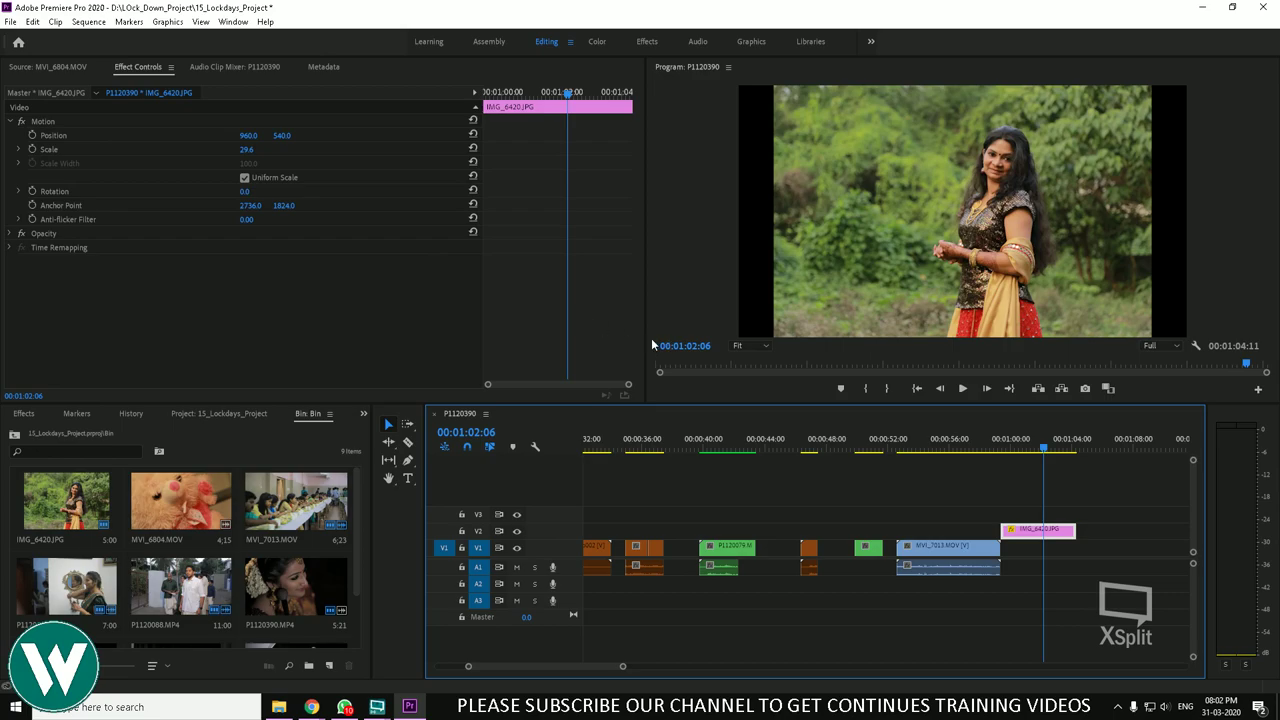
{"action": "left_click", "coordinate": [256, 148]}
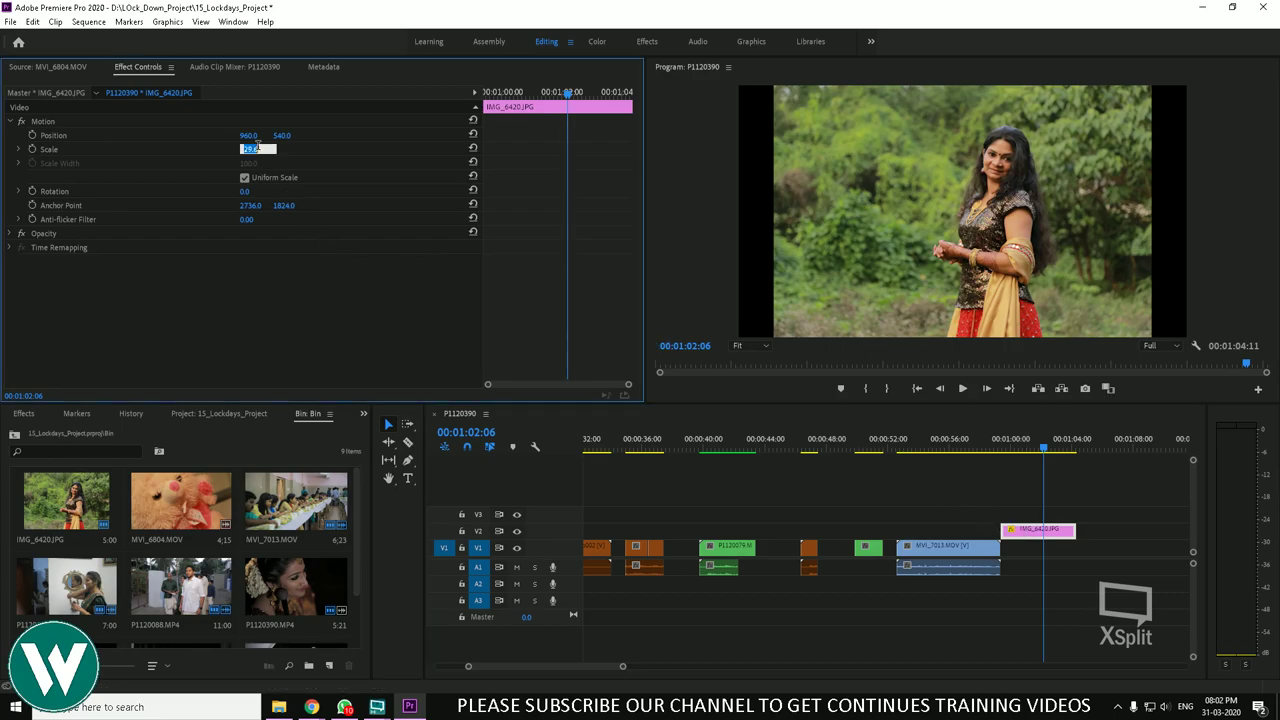
{"action": "type", "text": "100"}
{"action": "key", "text": "Return"}
Step: Toggle off Scale to Frame Size and apply Set to Frame Size, giving Scale 29.6
{"action": "right_click", "coordinate": [1032, 530]}
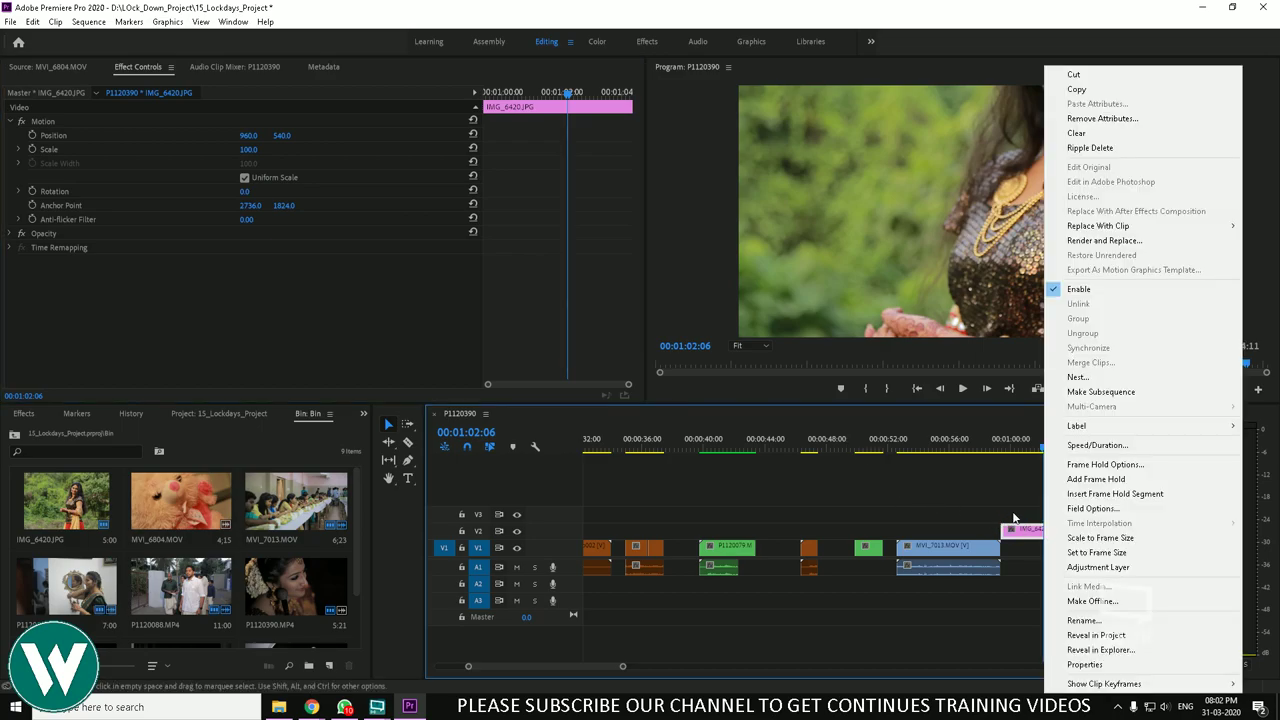
{"action": "left_click", "coordinate": [1118, 538]}
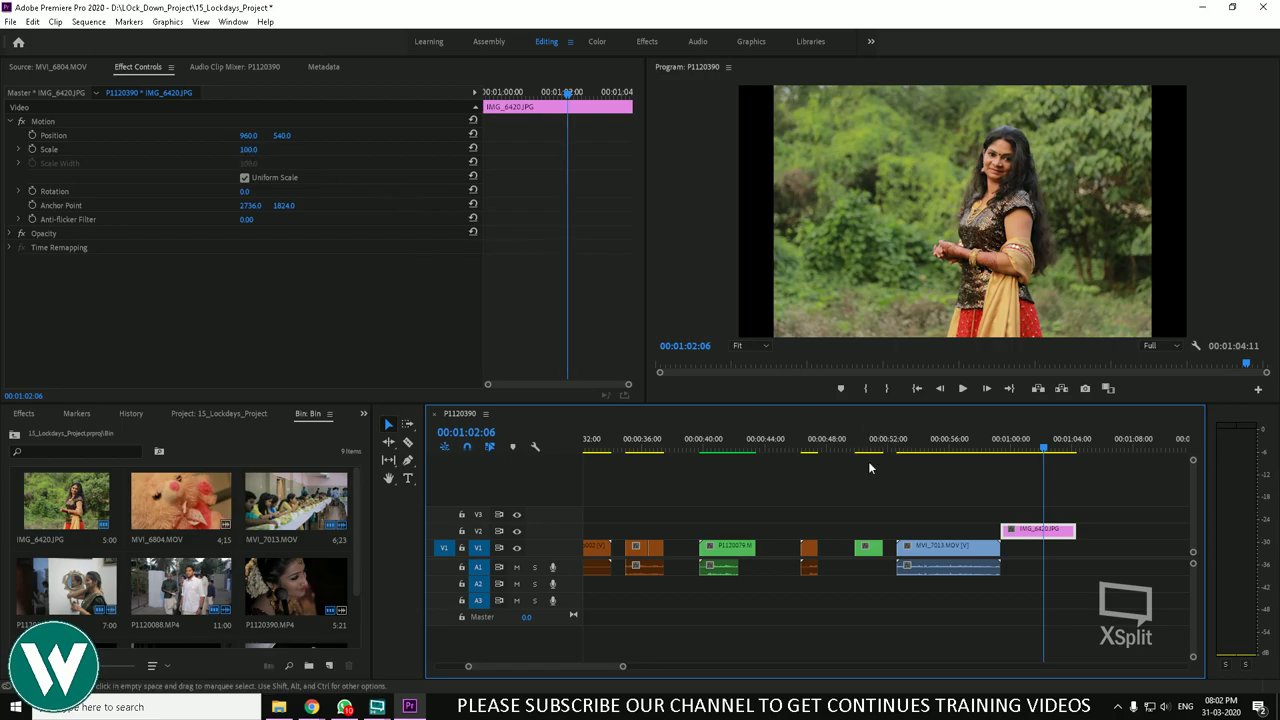
{"action": "right_click", "coordinate": [1064, 535]}
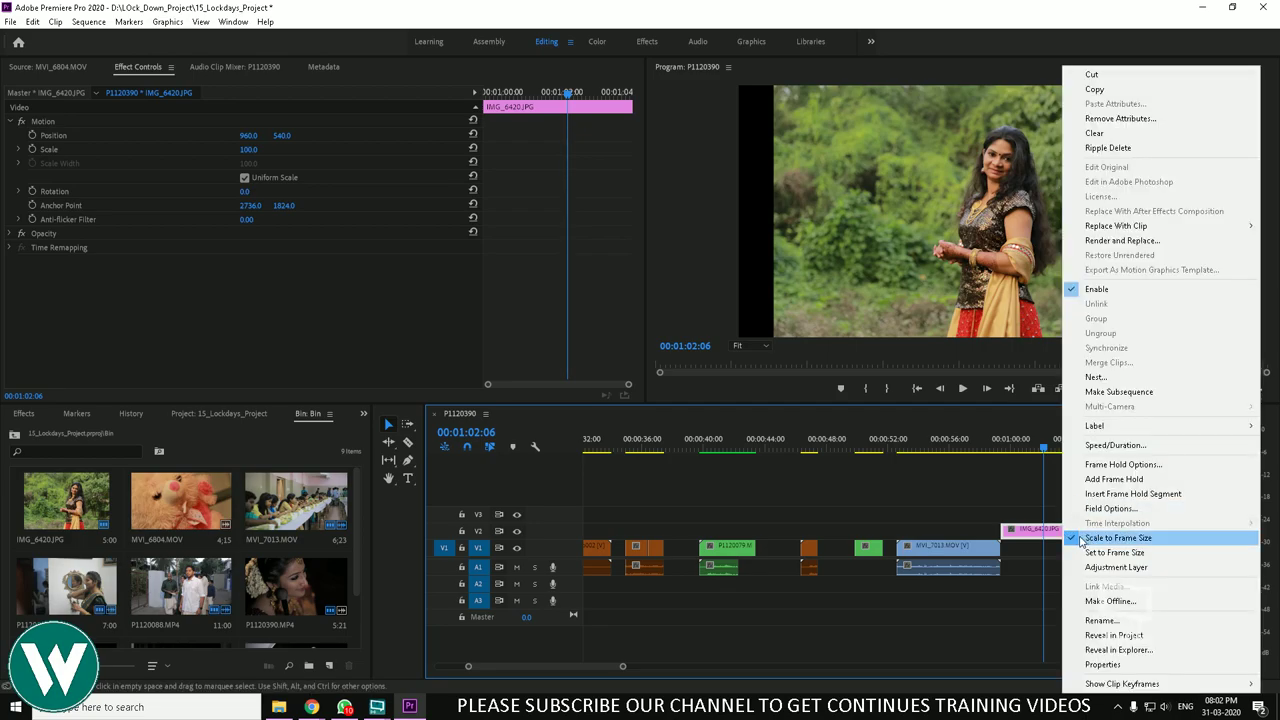
{"action": "left_click", "coordinate": [1082, 534]}
{"action": "right_click", "coordinate": [1063, 536]}
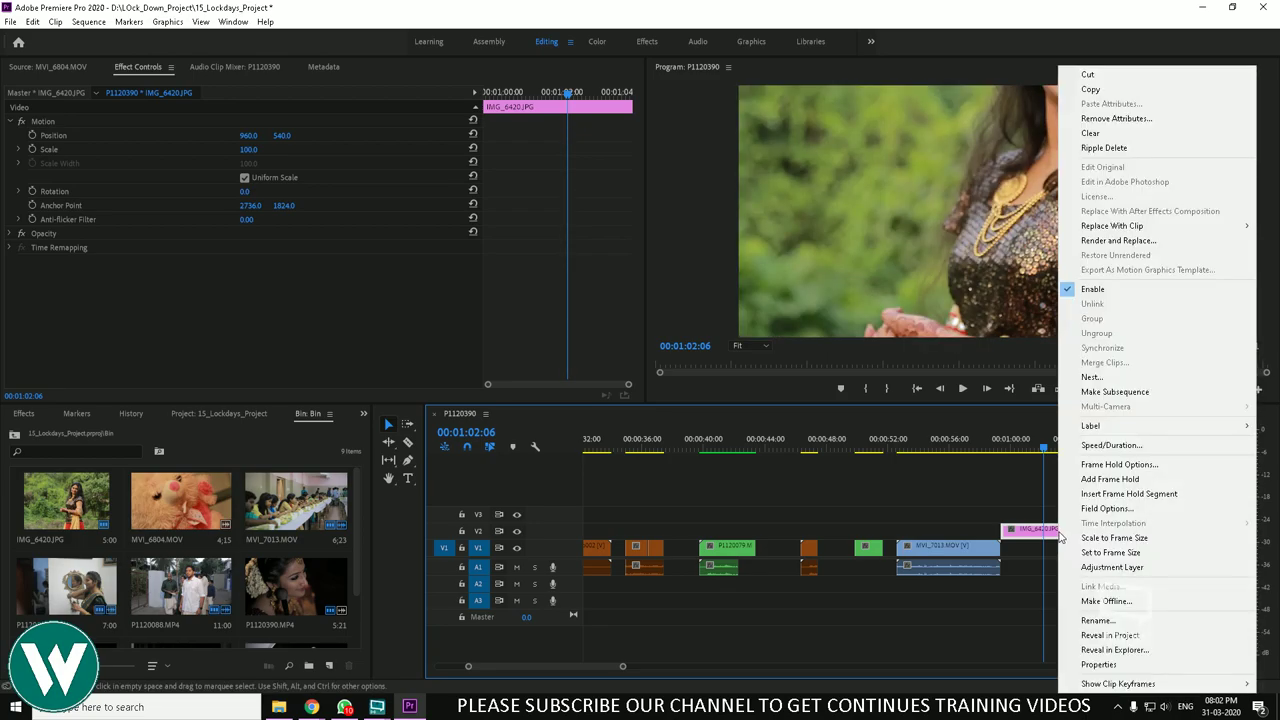
{"action": "left_click", "coordinate": [1108, 552]}
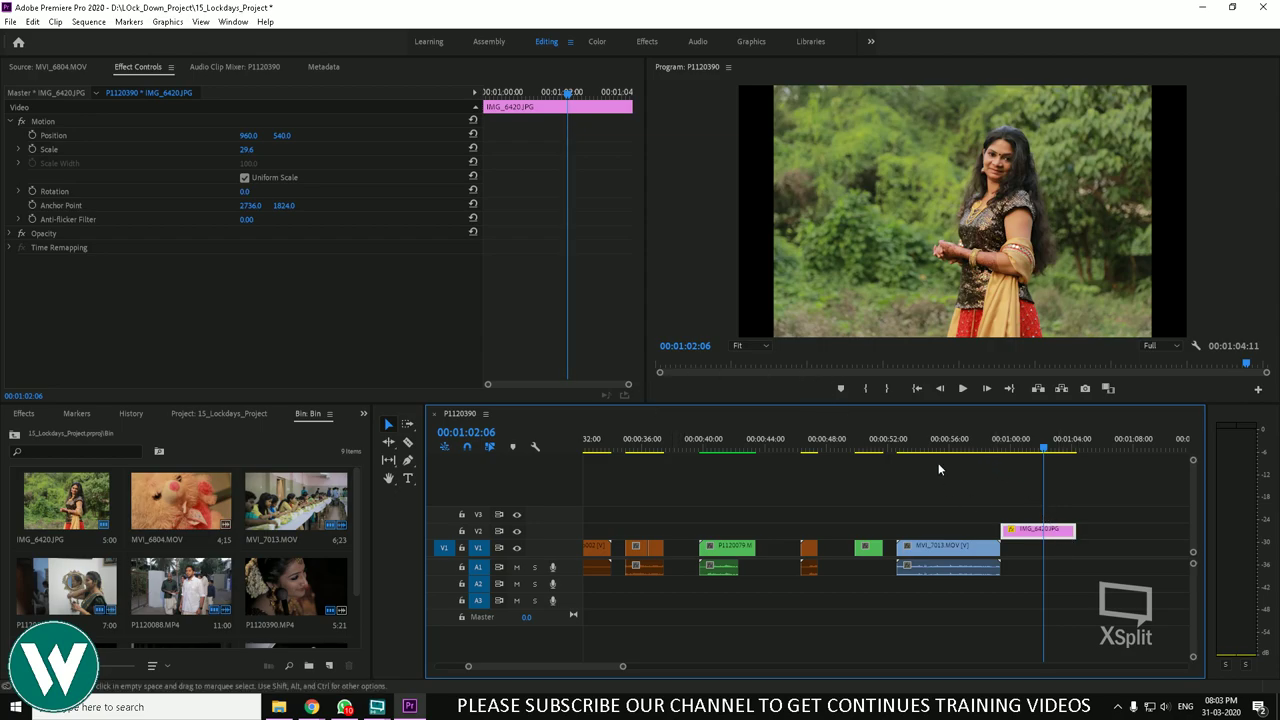
Step: Open Clip > Speed/Duration and cancel it, then browse the Clip menu without choosing
{"action": "left_click", "coordinate": [55, 22]}
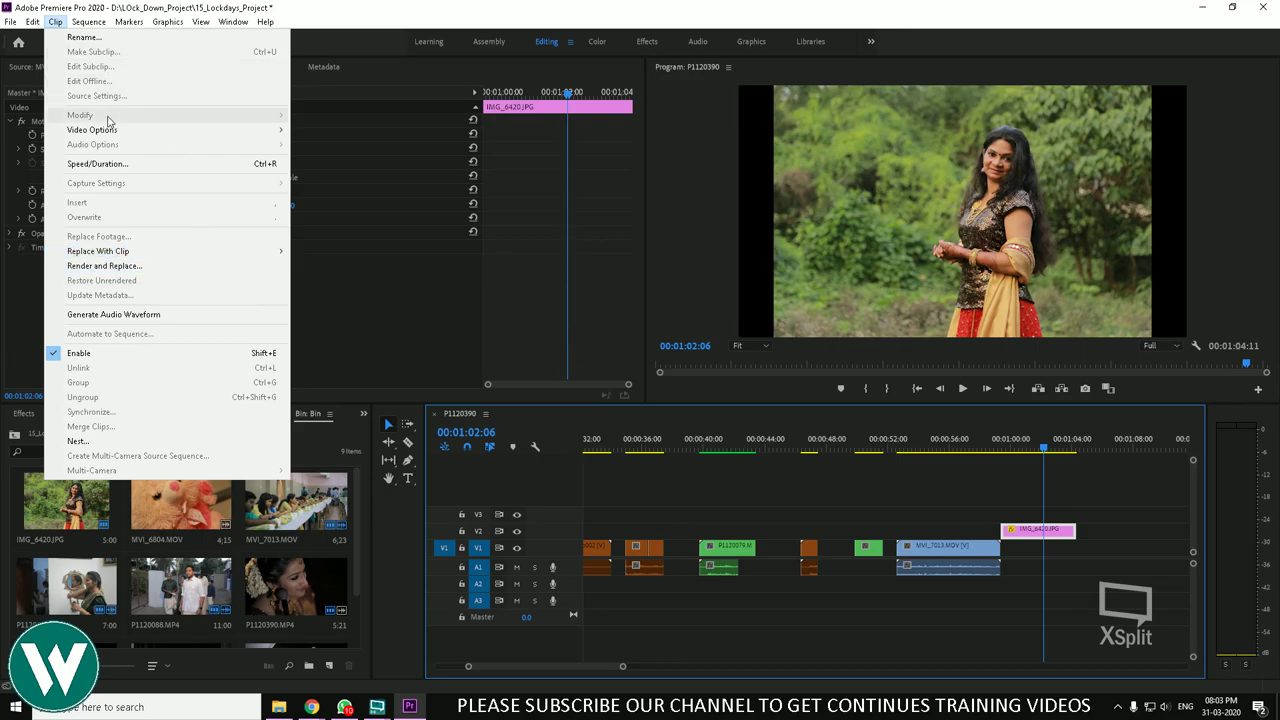
{"action": "left_click", "coordinate": [150, 164]}
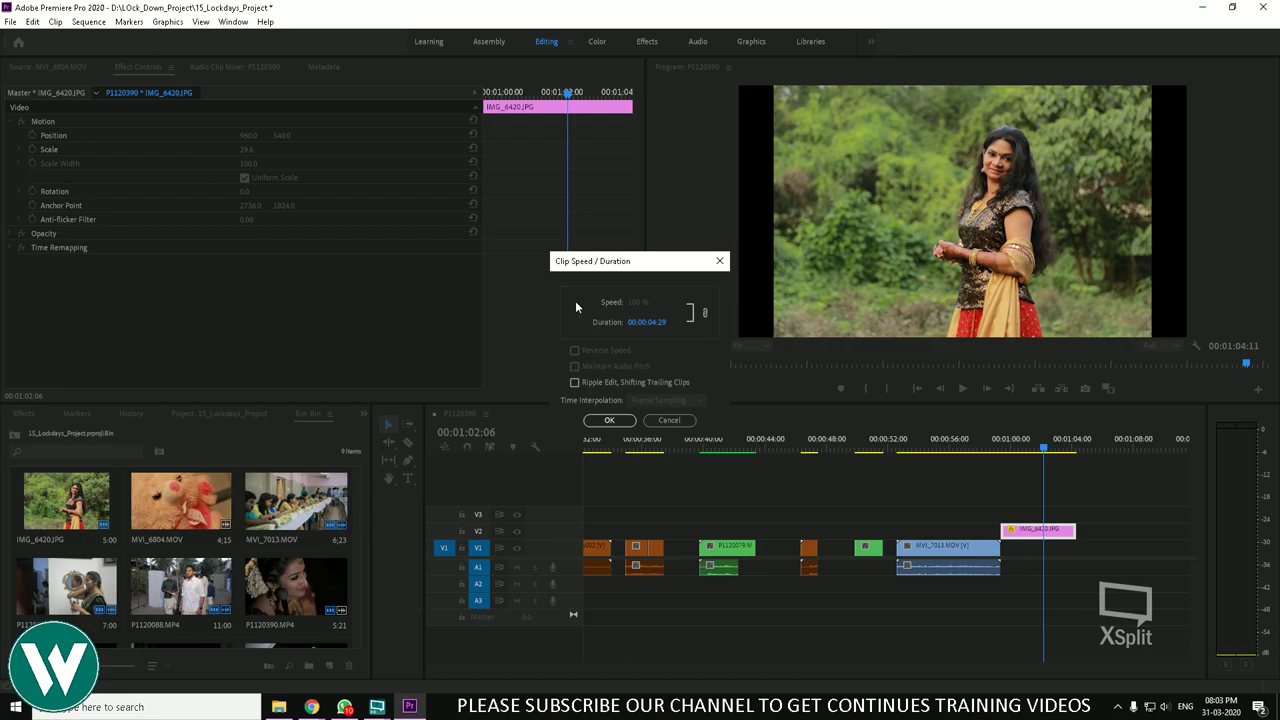
{"action": "left_click", "coordinate": [669, 420]}
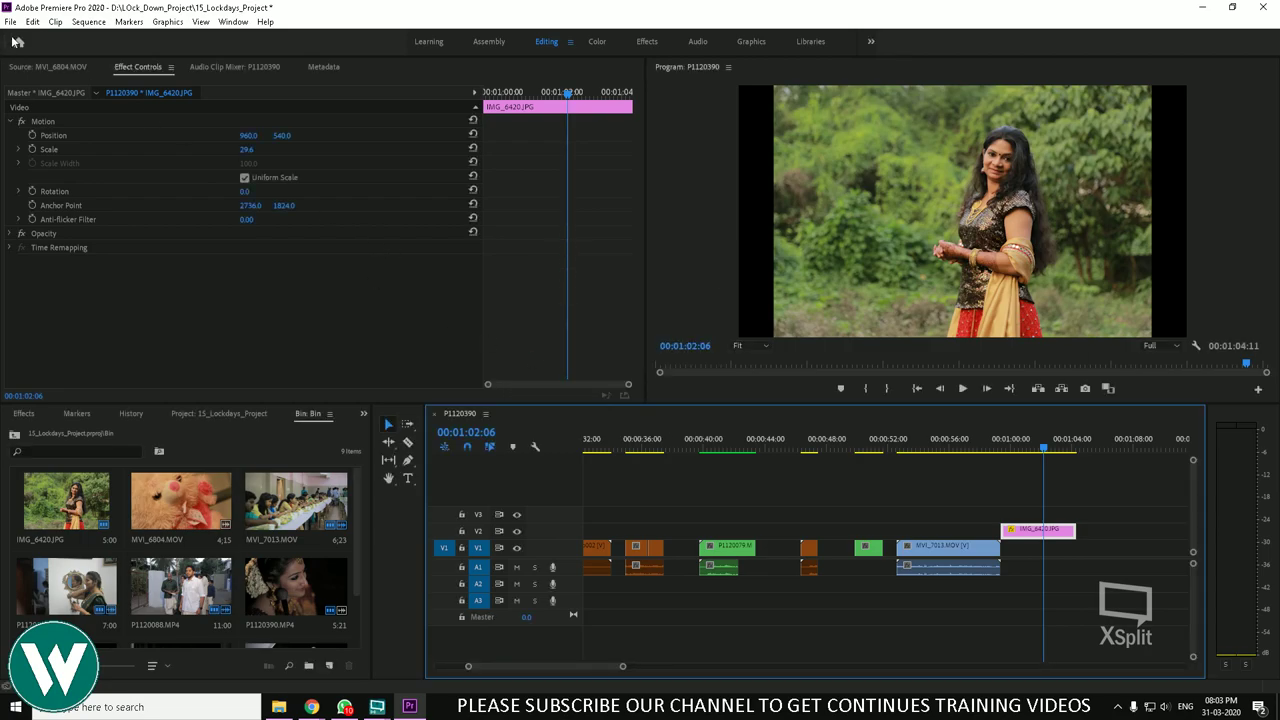
{"action": "left_click", "coordinate": [55, 21]}
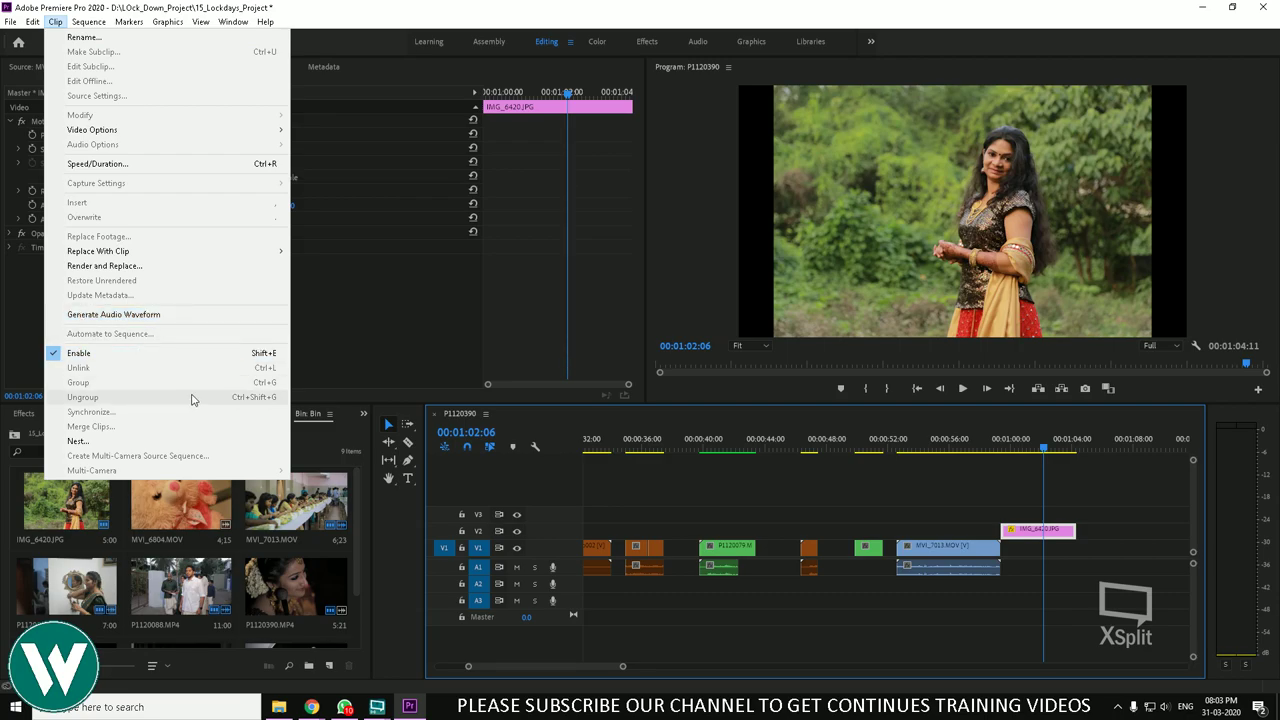
{"action": "mouse_move", "coordinate": [209, 248]}
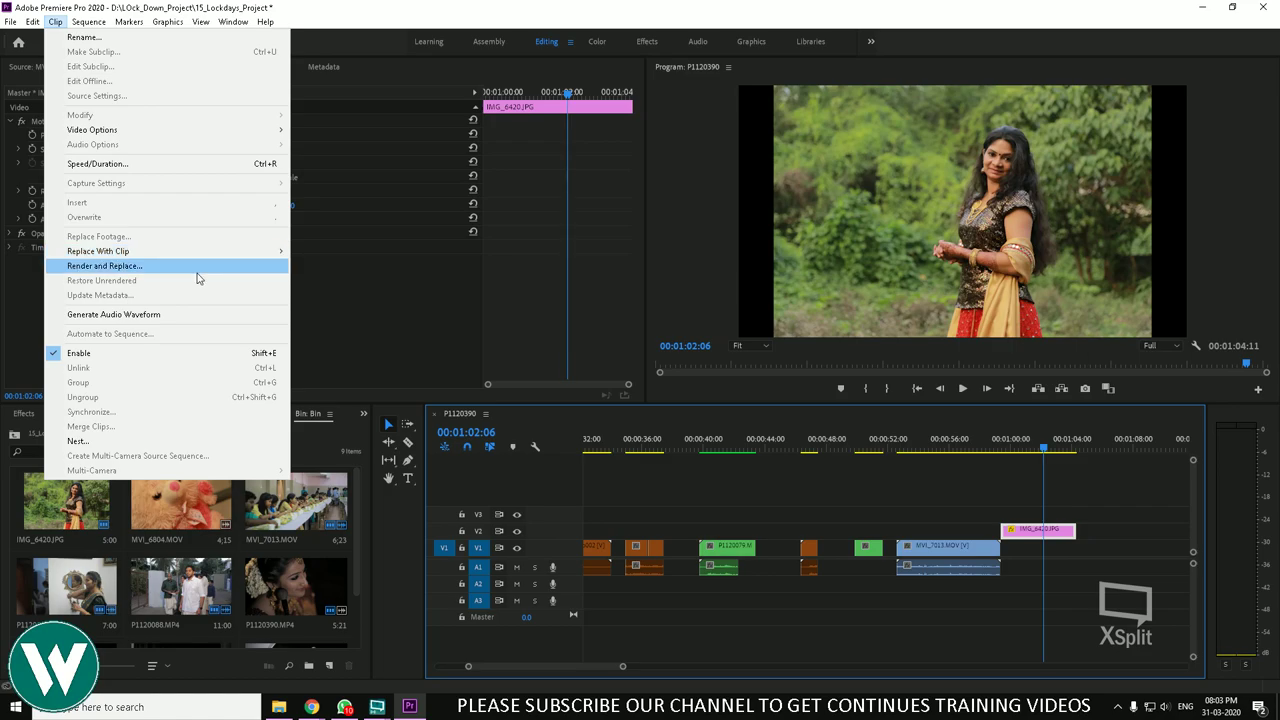
{"action": "left_click", "coordinate": [340, 302]}
Step: Scrub back to 00:00:29:17, zoom the timeline out and in, and park at 00:00:09:06
{"action": "left_click_drag", "start_coordinate": [1043, 447], "coordinate": [655, 451]}
{"action": "key", "text": "minus"}
{"action": "key", "text": "minus"}
{"action": "key", "text": "minus"}
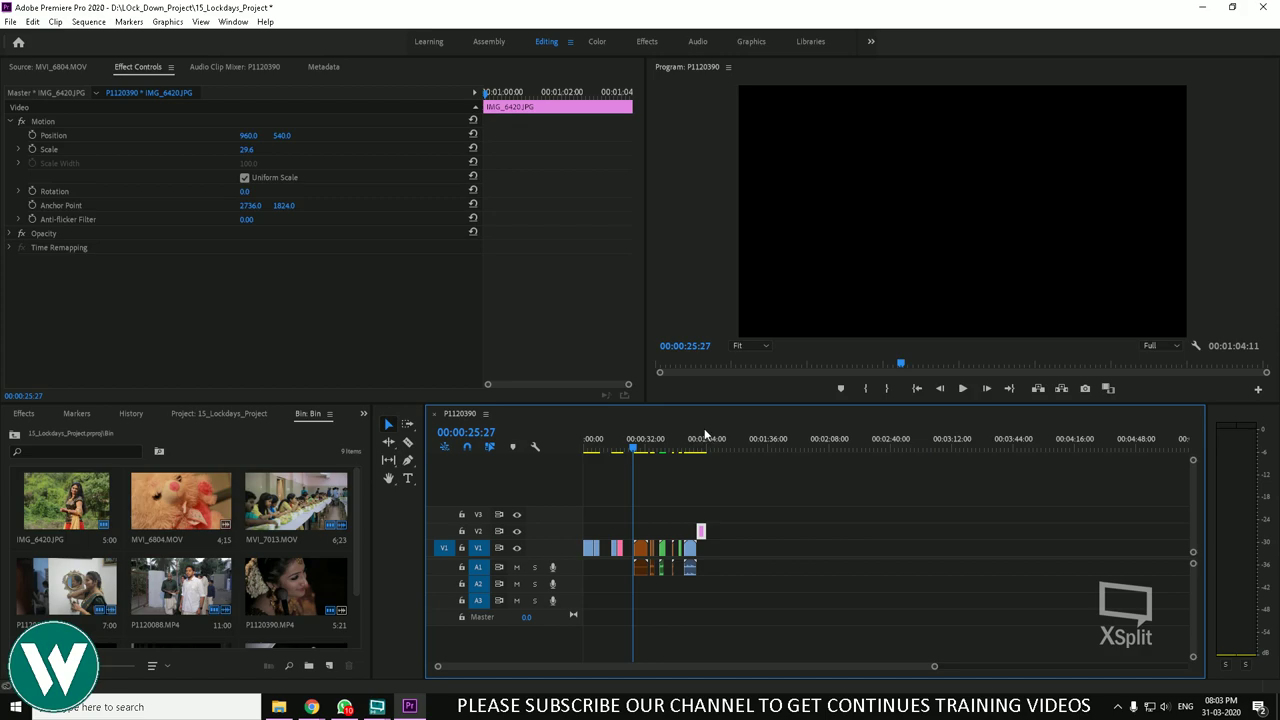
{"action": "key", "text": "equal"}
{"action": "key", "text": "equal"}
{"action": "key", "text": "equal"}
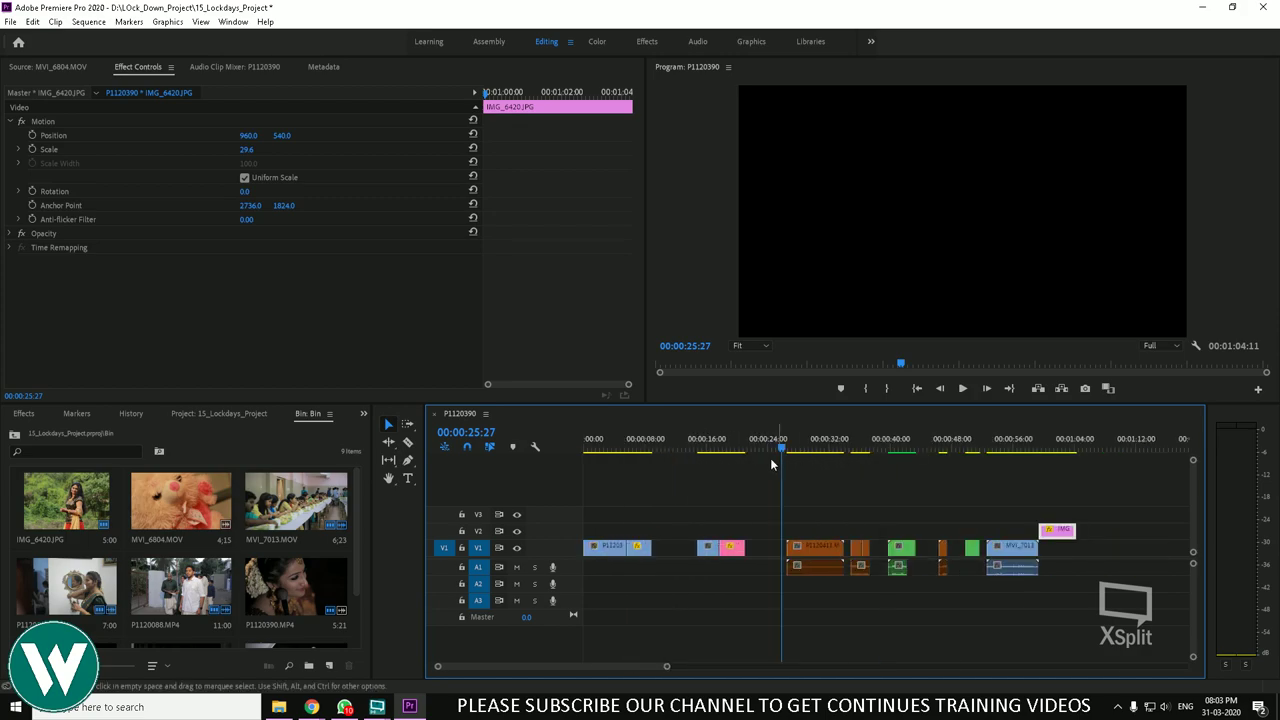
{"action": "left_click_drag", "start_coordinate": [666, 446], "coordinate": [653, 447]}
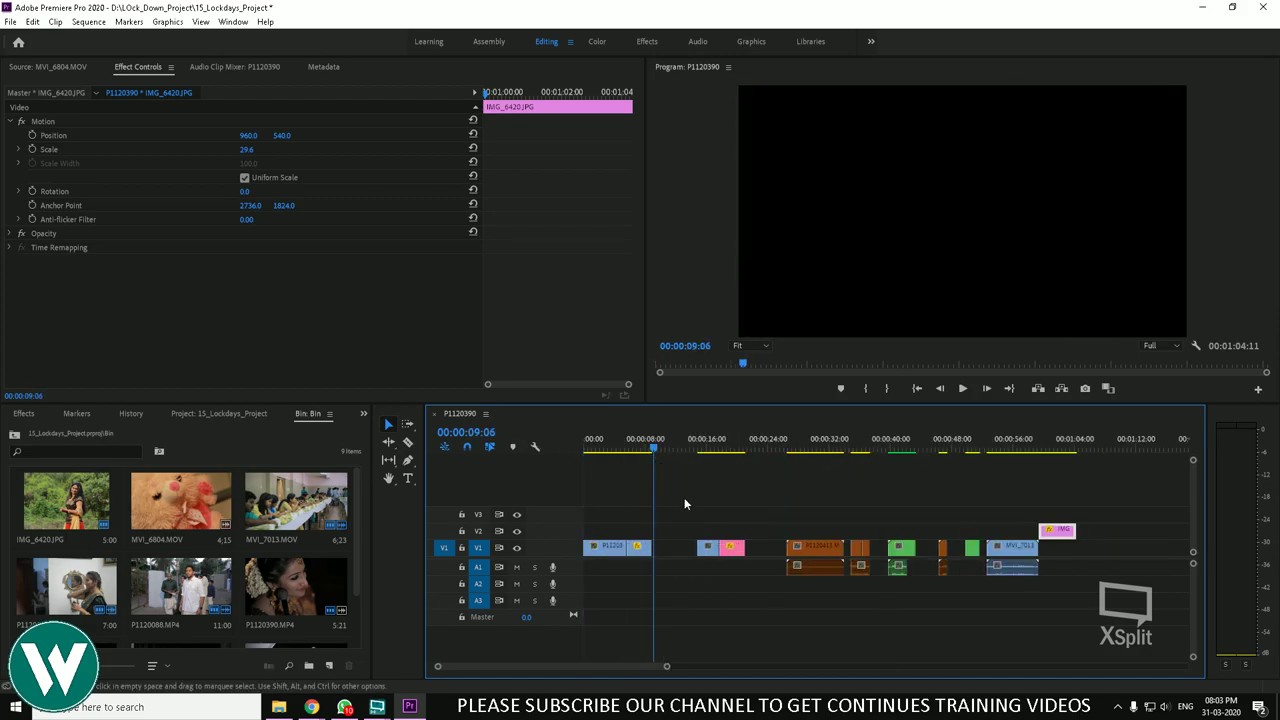
Step: Shift the later V1 opening clips left to close the gap, then disable them
{"action": "left_click_drag", "start_coordinate": [684, 503], "coordinate": [583, 582]}
{"action": "left_click", "coordinate": [55, 21]}
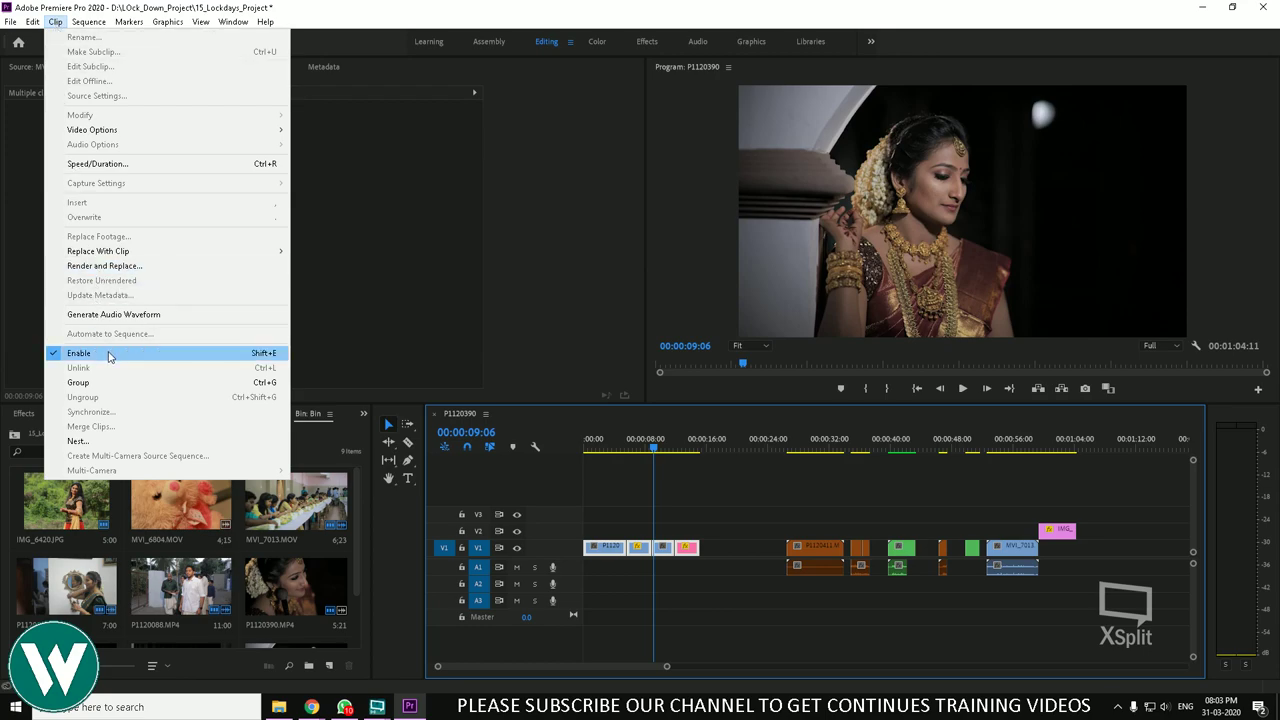
{"action": "left_click", "coordinate": [210, 361]}
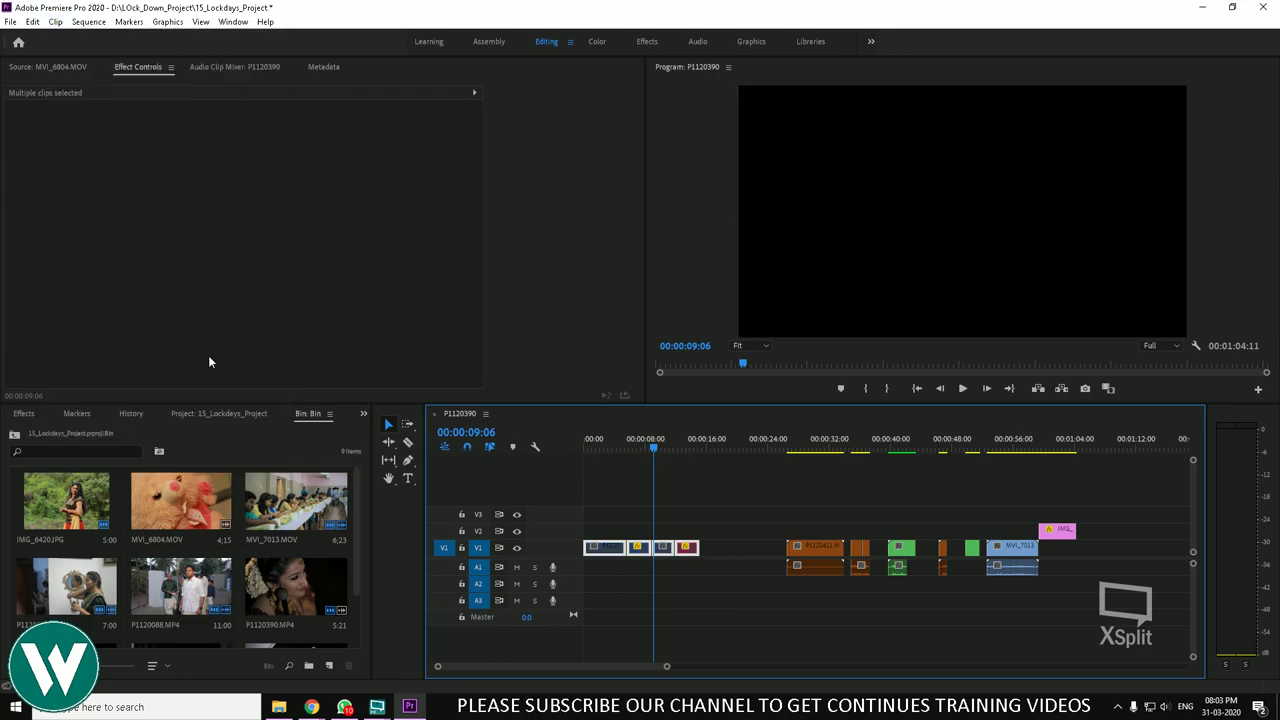
{"action": "mouse_move", "coordinate": [632, 446]}
{"action": "left_mouse_down"}
{"action": "mouse_move", "coordinate": [593, 446]}
{"action": "mouse_move", "coordinate": [680, 446]}
{"action": "mouse_move", "coordinate": [619, 446]}
{"action": "left_mouse_up"}
Step: Re-enable the four opening V1 clips and group them together
{"action": "left_click_drag", "start_coordinate": [702, 520], "coordinate": [584, 571]}
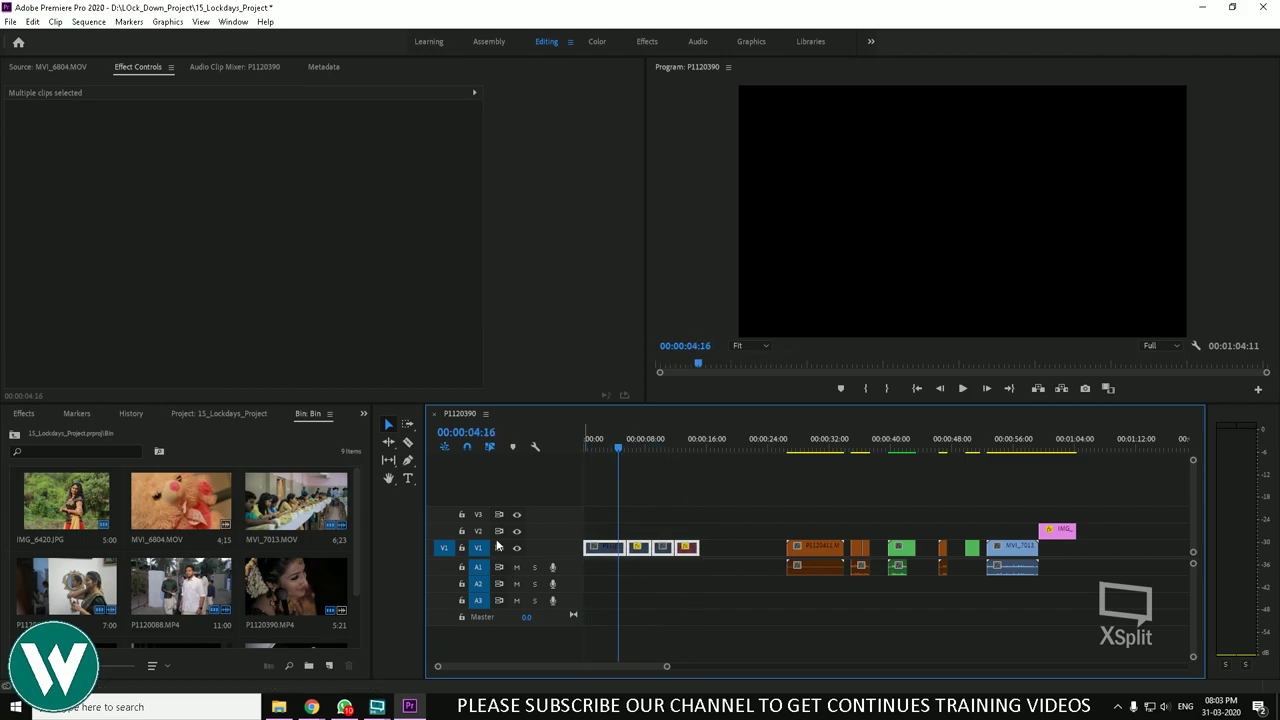
{"action": "left_click", "coordinate": [55, 21]}
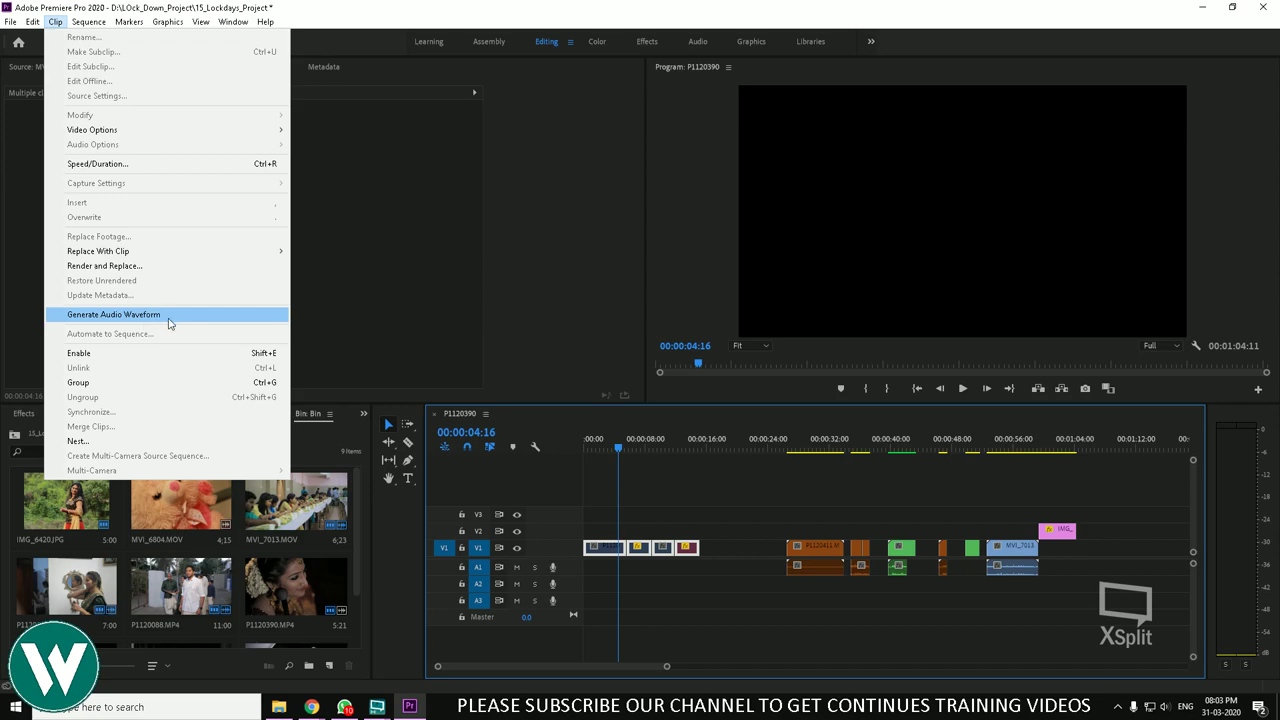
{"action": "left_click", "coordinate": [196, 355]}
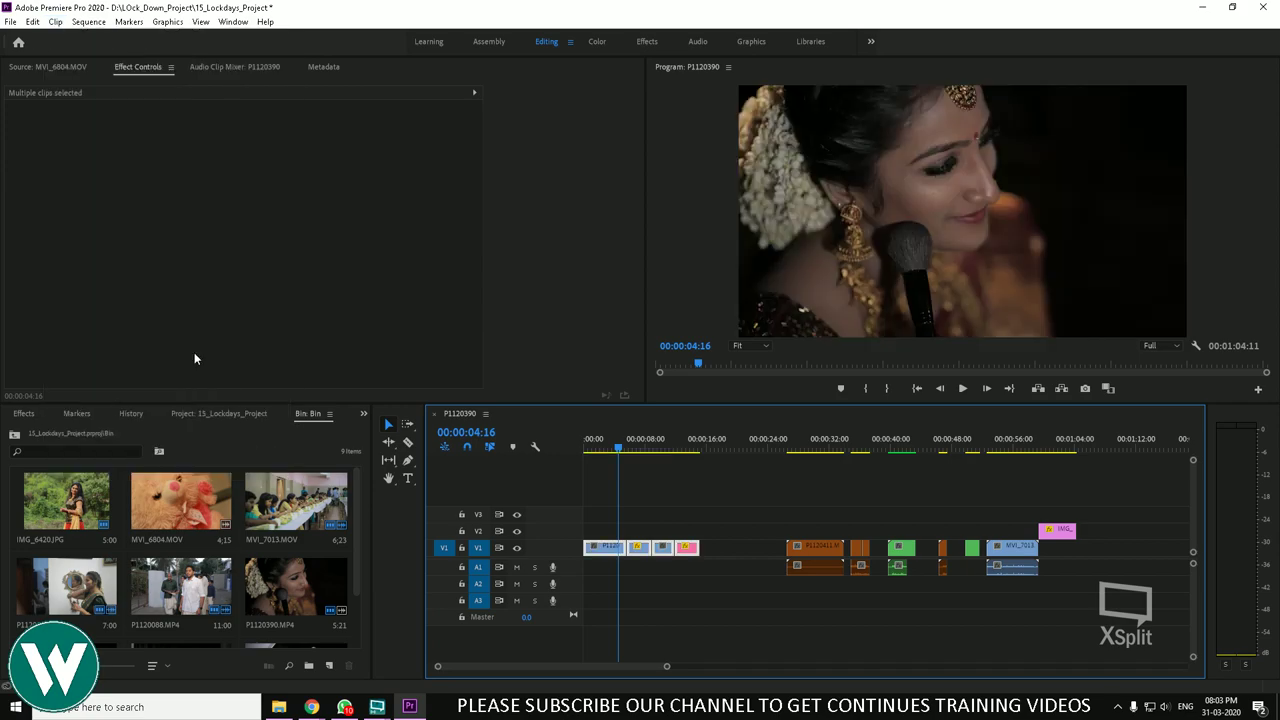
{"action": "left_click", "coordinate": [36, 23]}
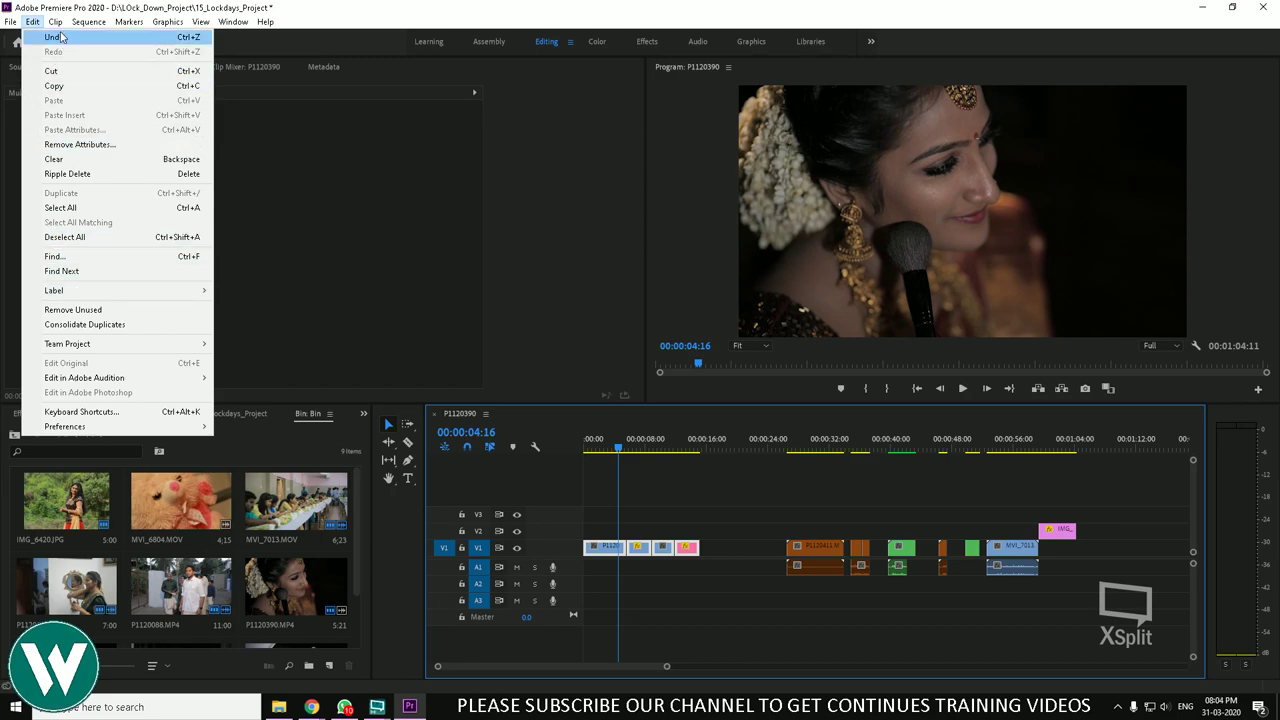
{"action": "mouse_move", "coordinate": [58, 22]}
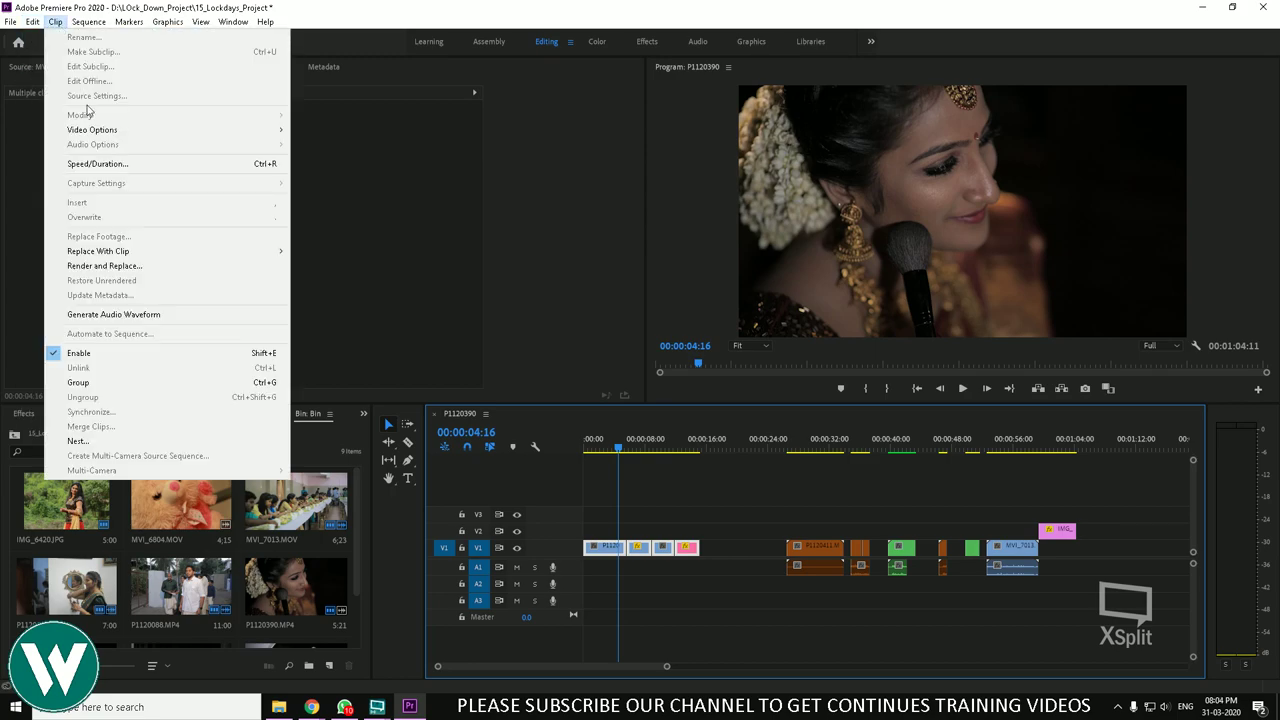
{"action": "left_click", "coordinate": [108, 387]}
Step: Unlink the orange P1120411 subclip's audio from its video and shift the audio earlier on A1
{"action": "left_click", "coordinate": [805, 550]}
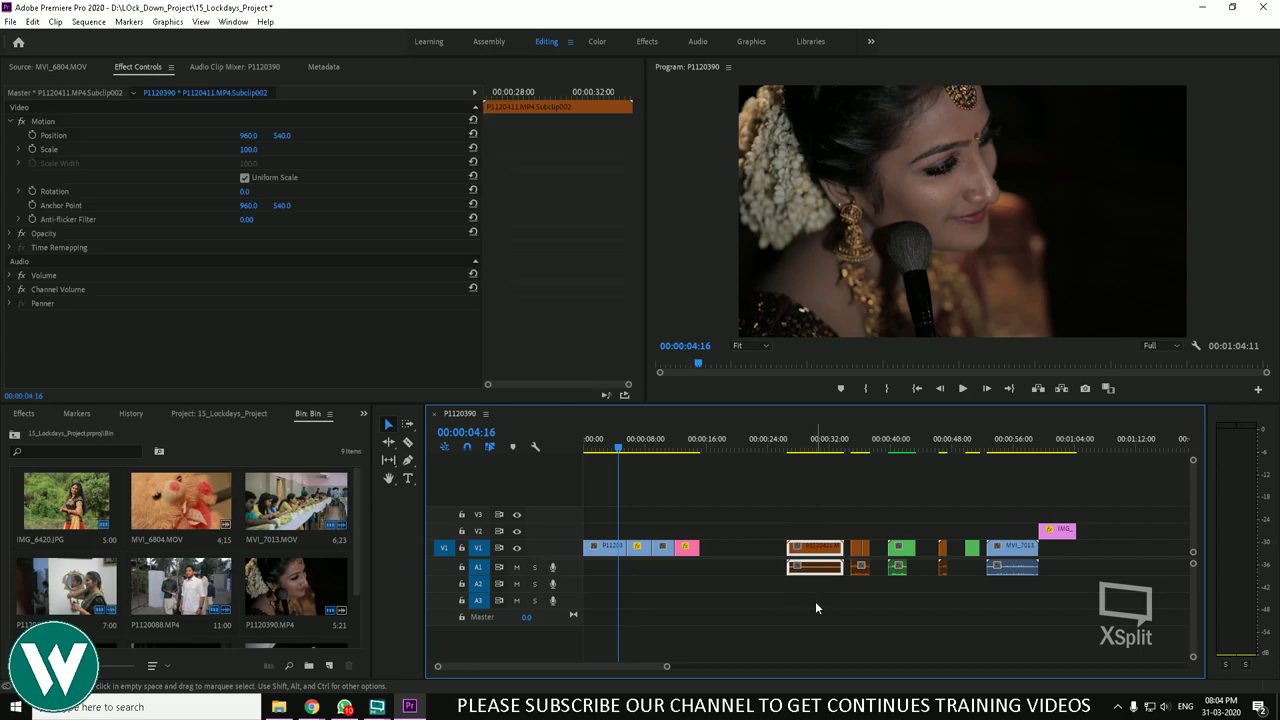
{"action": "left_click", "coordinate": [798, 488]}
{"action": "left_click", "coordinate": [805, 566]}
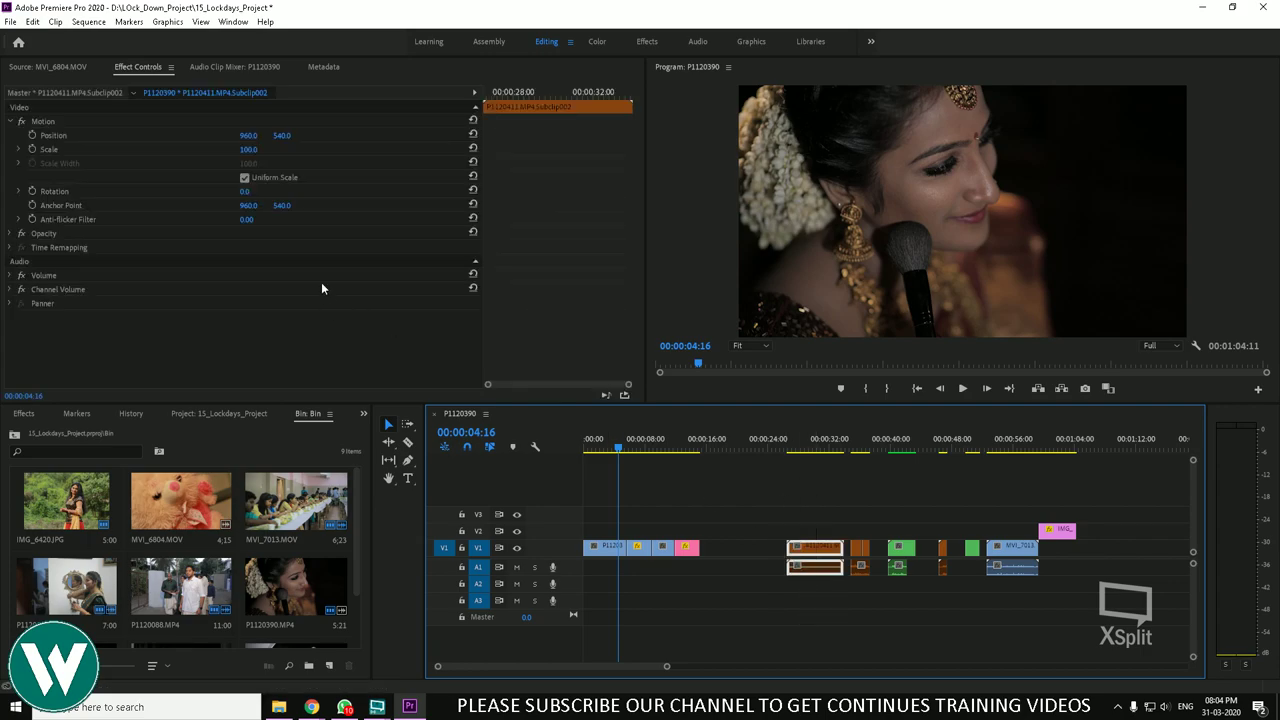
{"action": "left_click", "coordinate": [32, 21]}
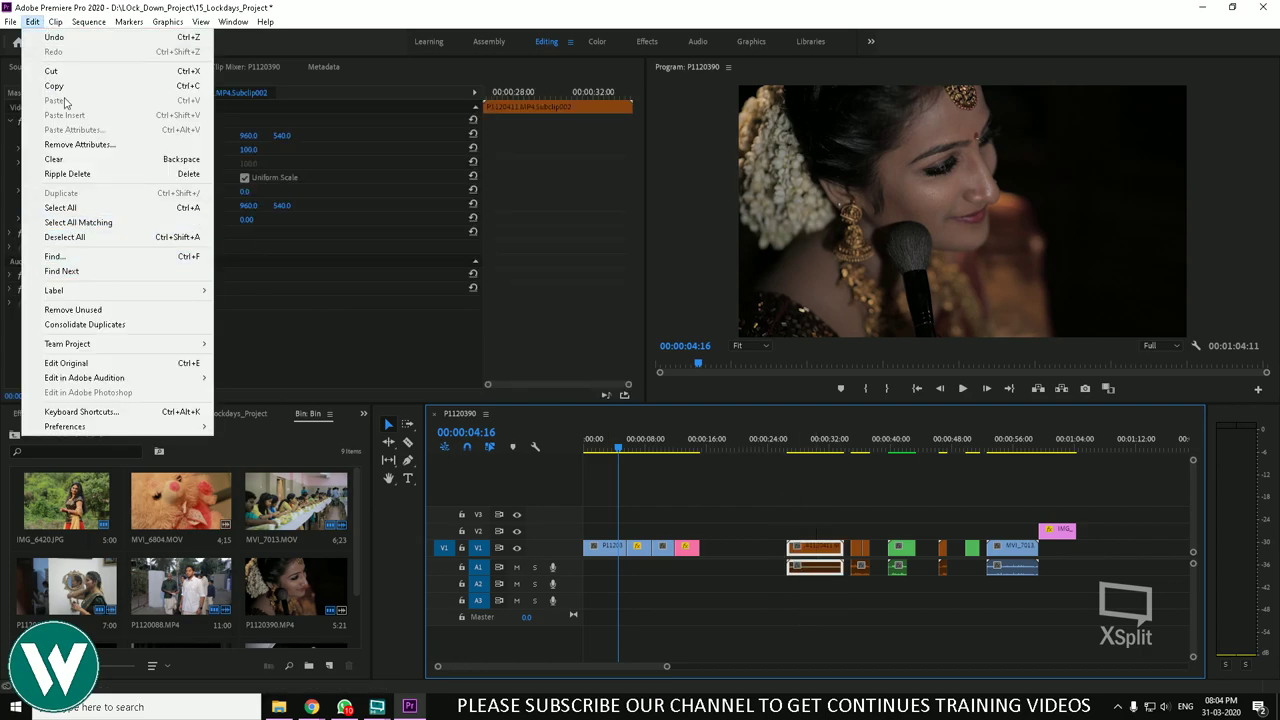
{"action": "mouse_move", "coordinate": [55, 21]}
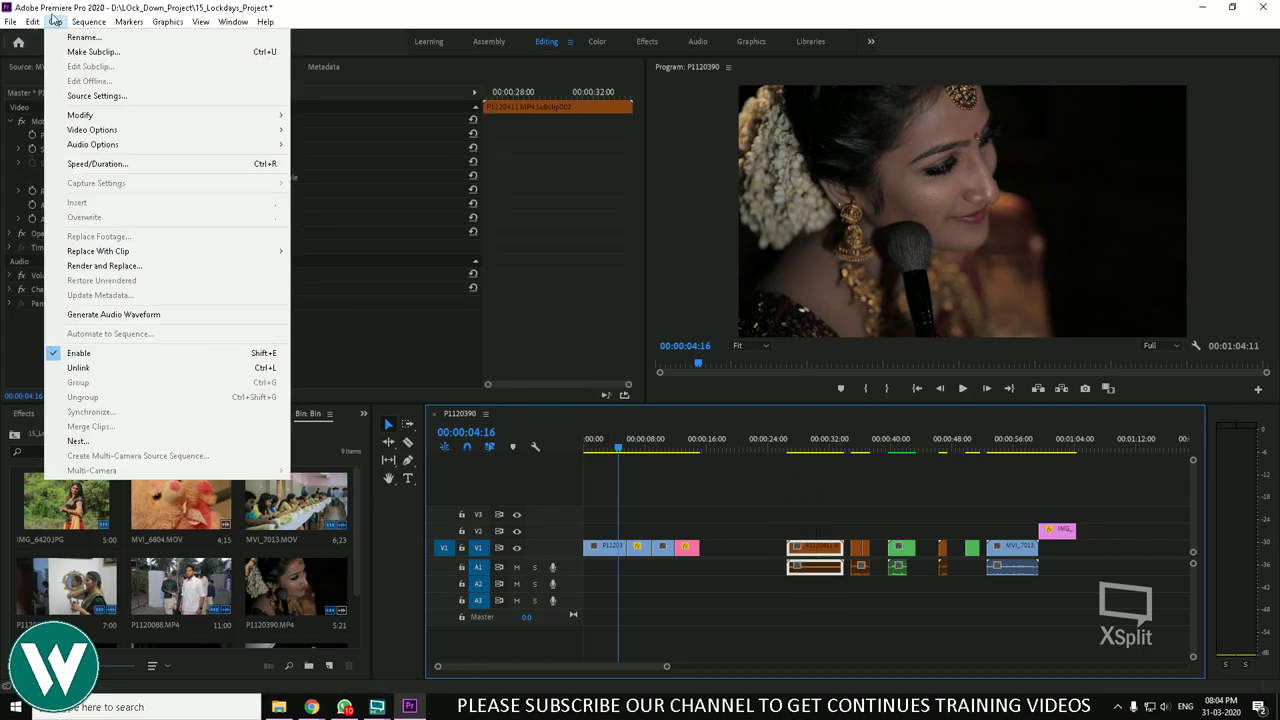
{"action": "left_click", "coordinate": [110, 367]}
{"action": "left_click", "coordinate": [760, 575]}
{"action": "left_click", "coordinate": [815, 567]}
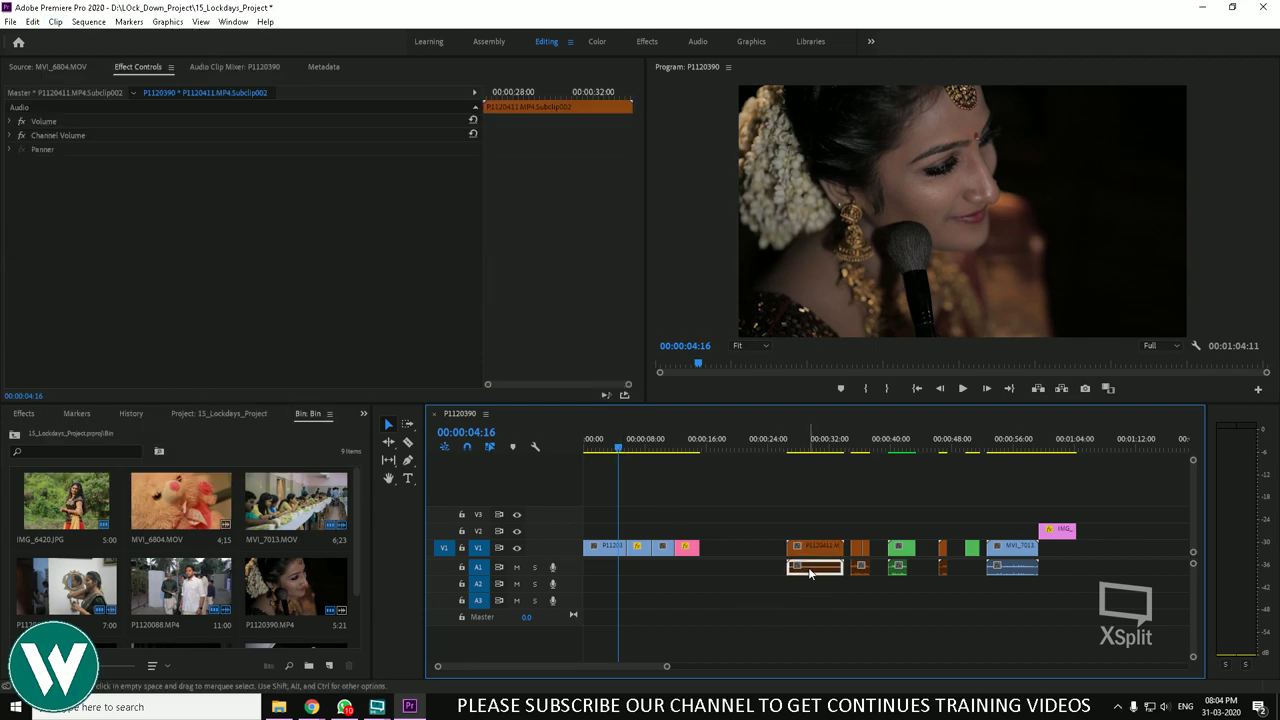
{"action": "mouse_move", "coordinate": [815, 567]}
{"action": "left_mouse_down"}
{"action": "mouse_move", "coordinate": [728, 567]}
{"action": "mouse_move", "coordinate": [827, 567]}
{"action": "mouse_move", "coordinate": [818, 546]}
{"action": "mouse_move", "coordinate": [735, 537]}
{"action": "mouse_move", "coordinate": [821, 547]}
{"action": "mouse_move", "coordinate": [815, 584]}
{"action": "left_mouse_up"}
{"action": "left_click", "coordinate": [806, 588]}
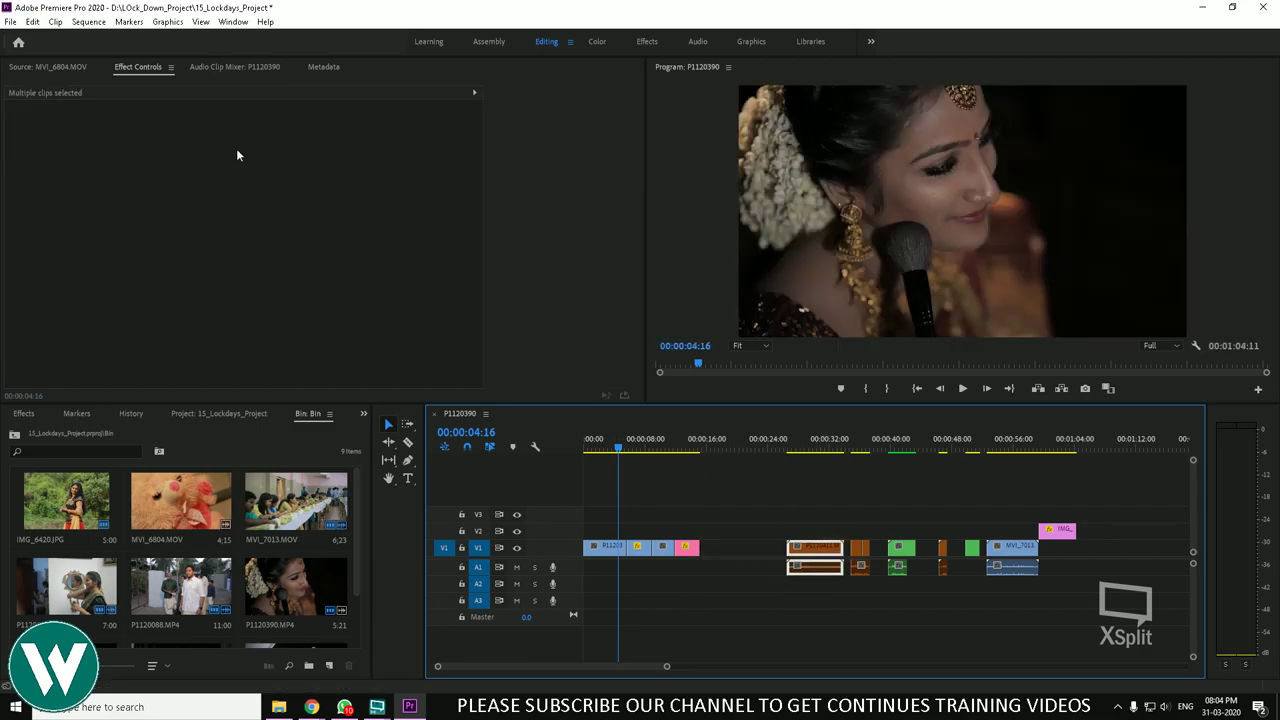
Step: Move the orange clip pair to about 00:00:24, undoing a trial lengthening of the video
{"action": "left_click", "coordinate": [55, 21]}
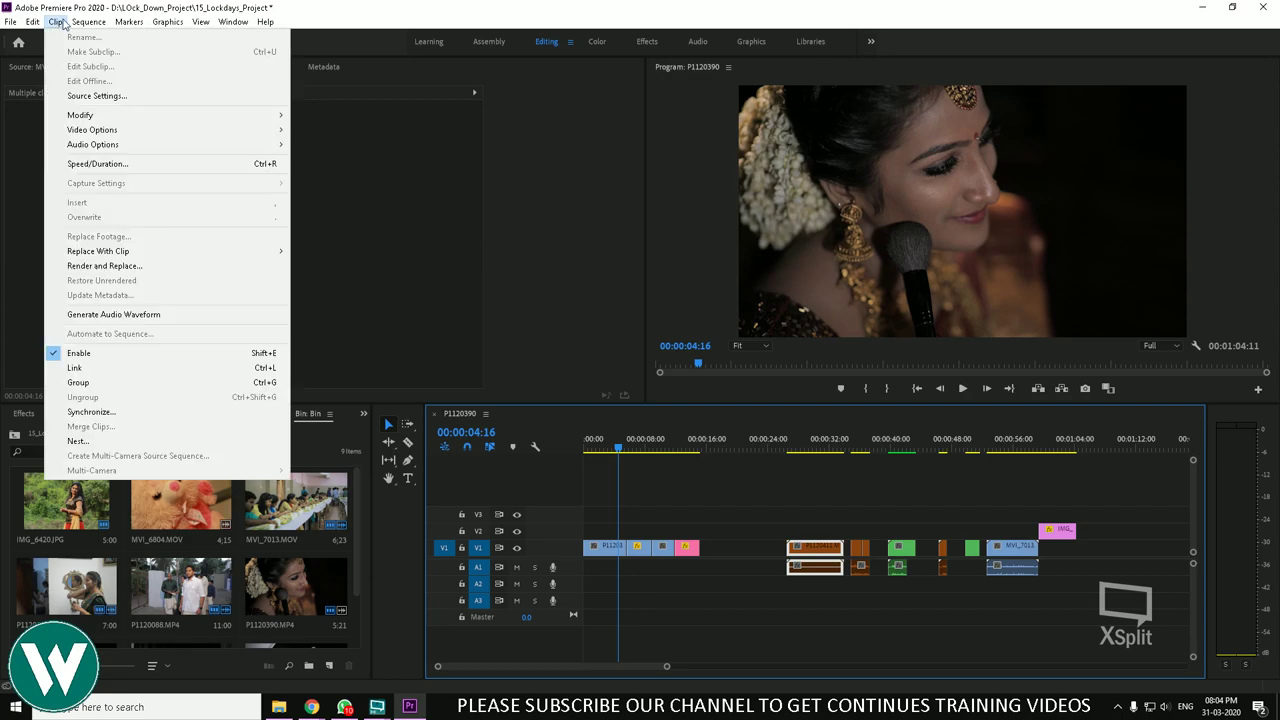
{"action": "left_click", "coordinate": [91, 353]}
{"action": "left_click", "coordinate": [760, 488]}
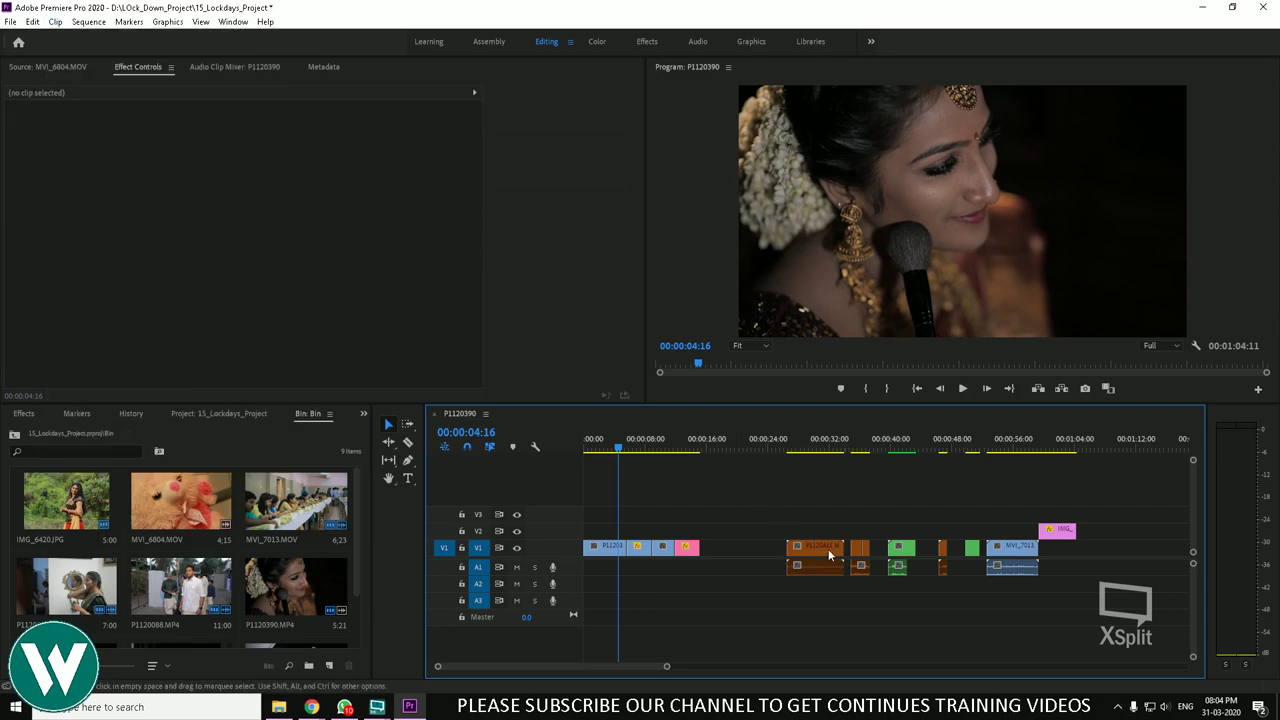
{"action": "left_click_drag", "start_coordinate": [828, 549], "coordinate": [762, 552]}
{"action": "left_click", "coordinate": [767, 537]}
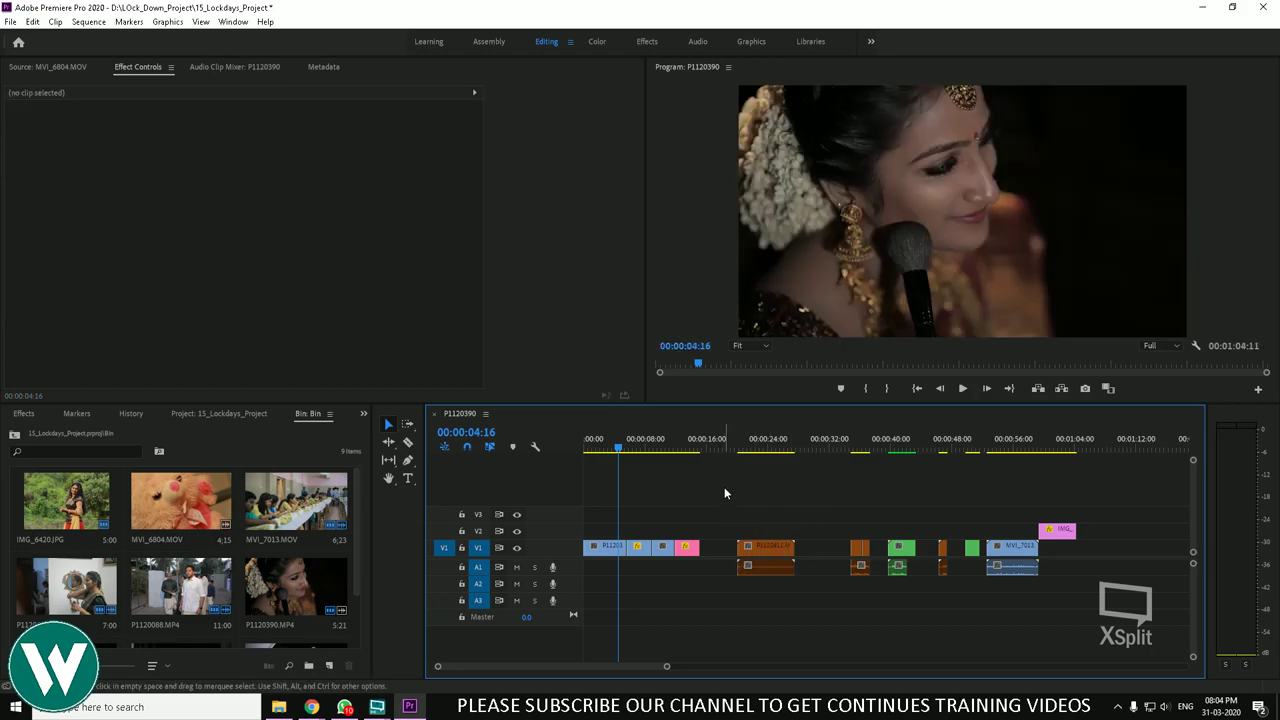
{"action": "left_click", "coordinate": [757, 548]}
{"action": "left_click_drag", "start_coordinate": [757, 548], "coordinate": [786, 545]}
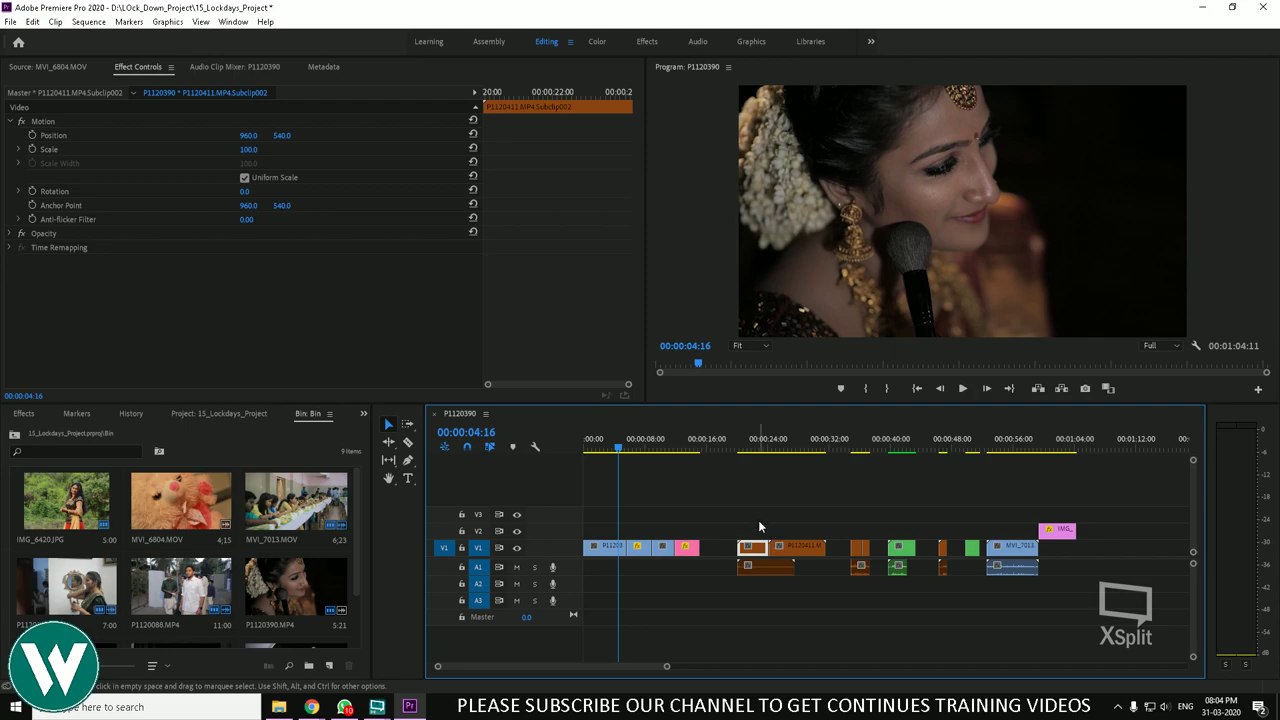
{"action": "key", "text": "ctrl+z"}
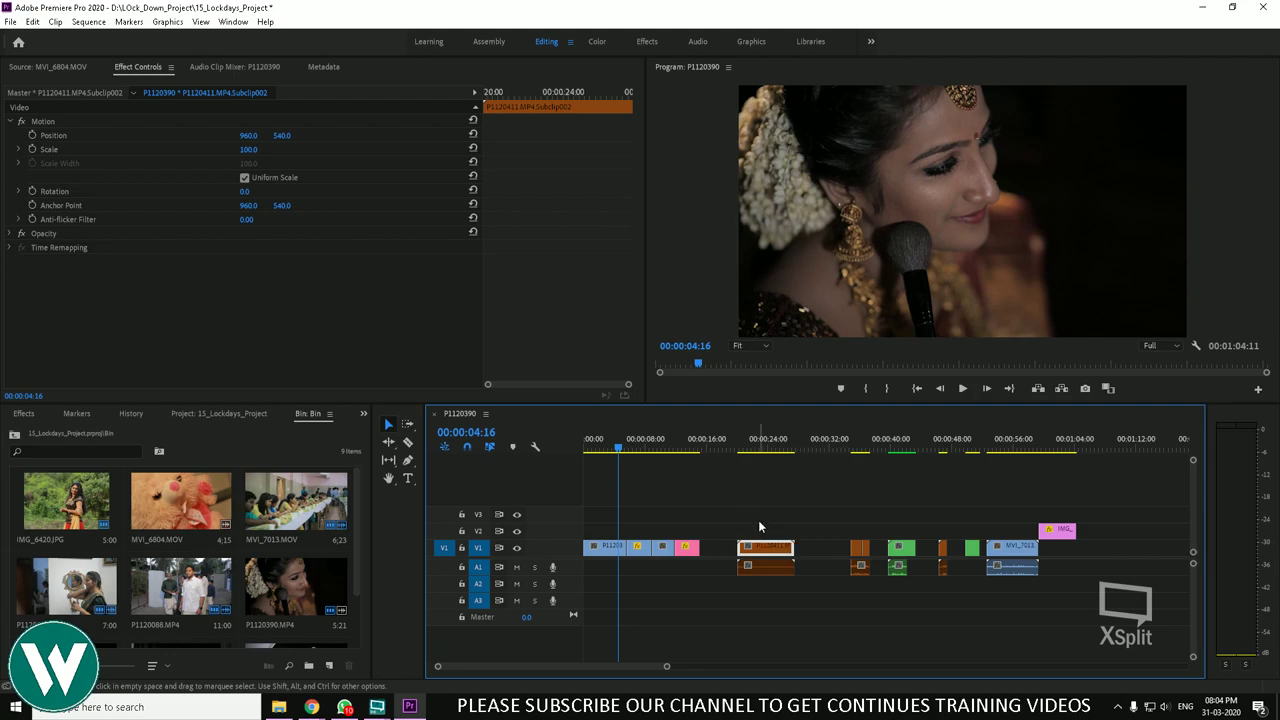
Step: Realign the orange audio on A1, then delete and restore the orange clips
{"action": "left_click_drag", "start_coordinate": [584, 558], "coordinate": [728, 579]}
{"action": "left_click_drag", "start_coordinate": [808, 592], "coordinate": [714, 573]}
{"action": "left_click", "coordinate": [820, 606]}
{"action": "left_click", "coordinate": [753, 568]}
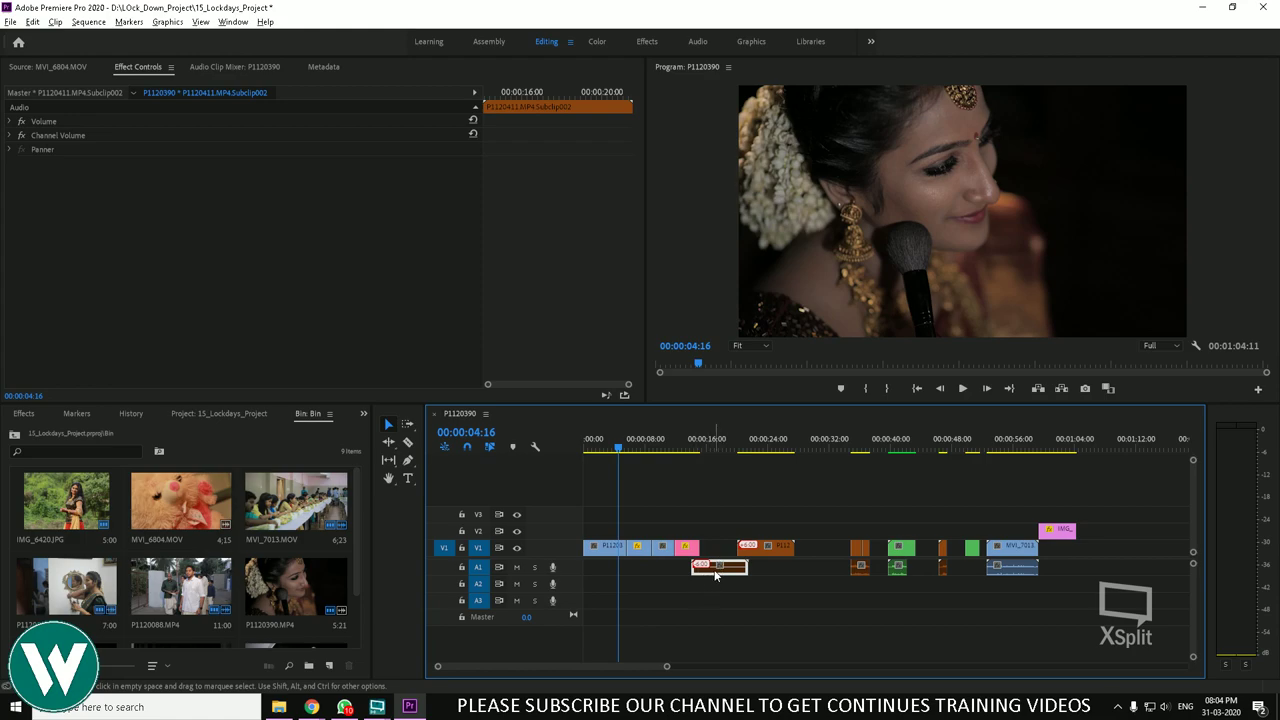
{"action": "mouse_move", "coordinate": [720, 570]}
{"action": "left_mouse_down"}
{"action": "mouse_move", "coordinate": [766, 580]}
{"action": "mouse_move", "coordinate": [756, 571]}
{"action": "mouse_move", "coordinate": [748, 600]}
{"action": "mouse_move", "coordinate": [722, 578]}
{"action": "left_mouse_up"}
{"action": "left_click", "coordinate": [722, 578]}
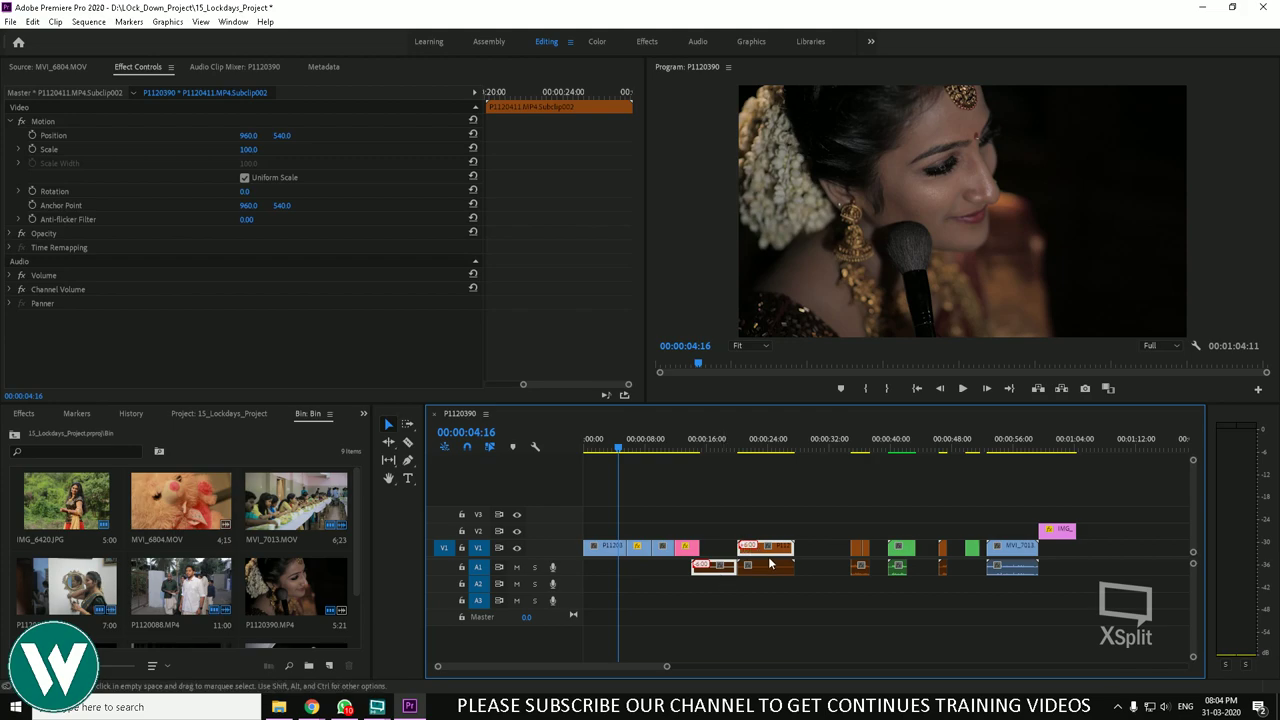
{"action": "key", "text": "Delete"}
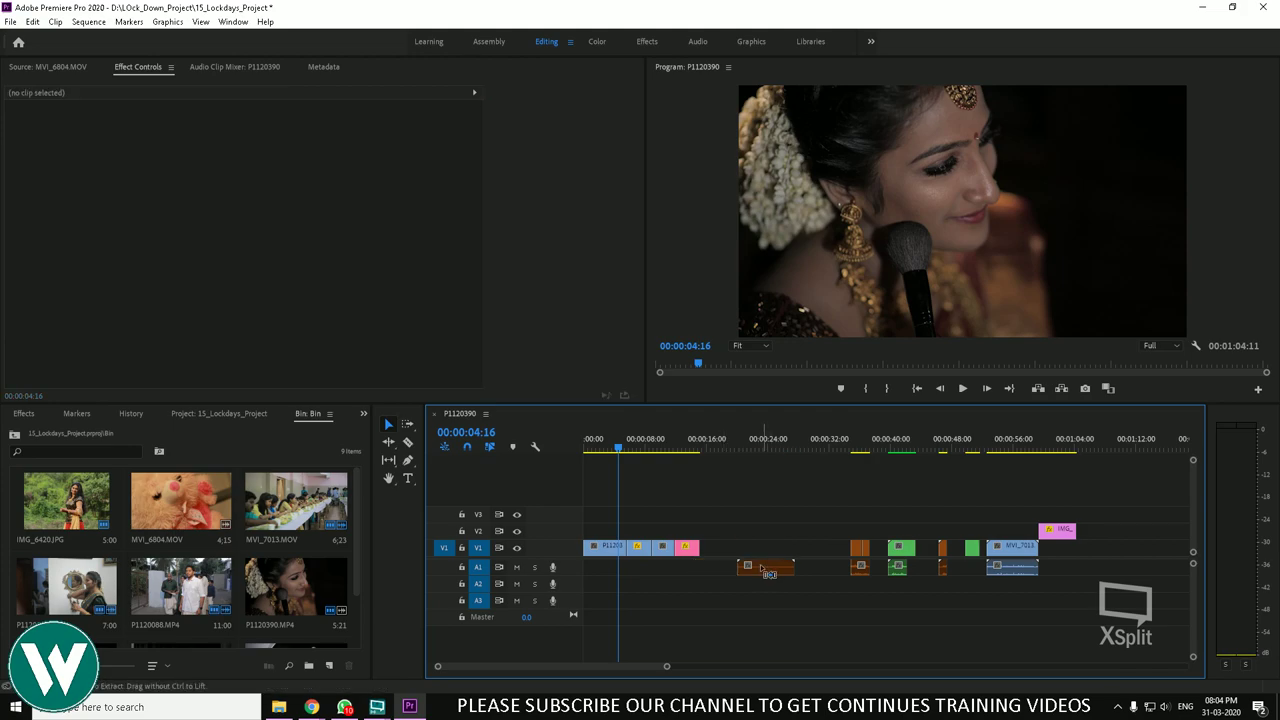
{"action": "key", "text": "ctrl+z"}
{"action": "key", "text": "ctrl+z"}
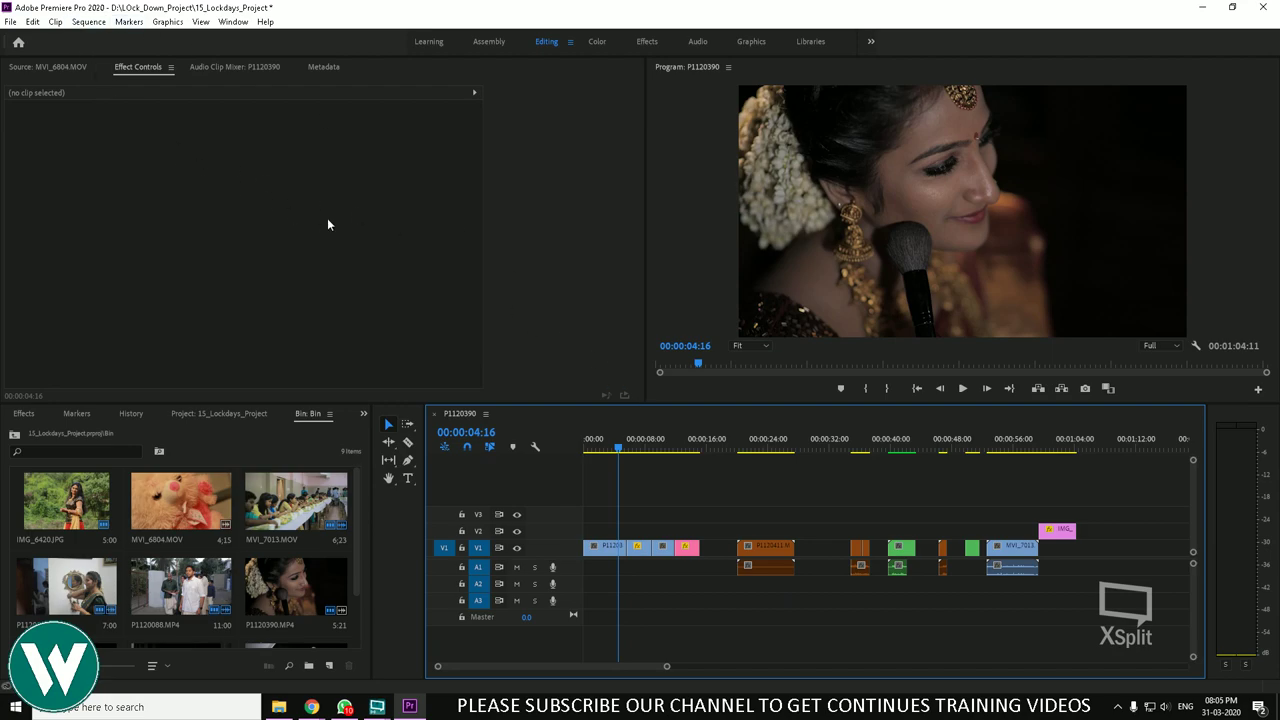
{"action": "left_click", "coordinate": [32, 21]}
{"action": "mouse_move", "coordinate": [55, 21]}
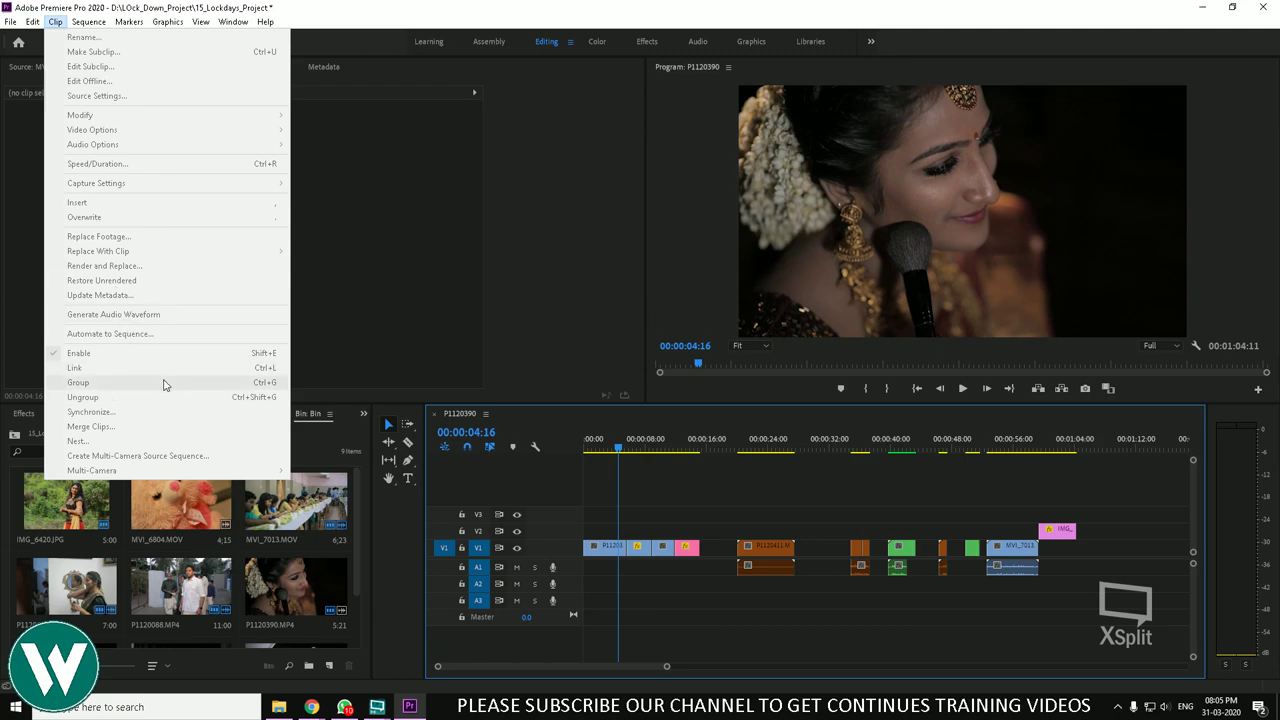
{"action": "left_click", "coordinate": [759, 546]}
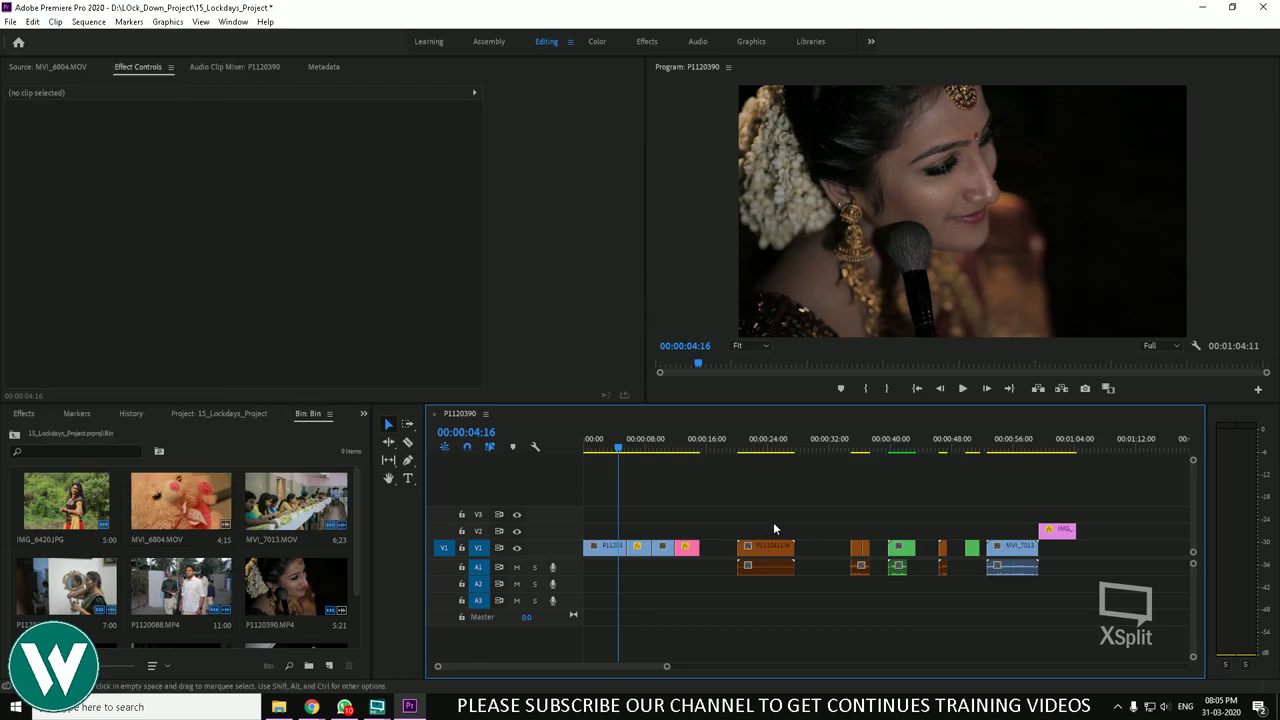
{"action": "left_click_drag", "start_coordinate": [845, 546], "coordinate": [852, 579]}
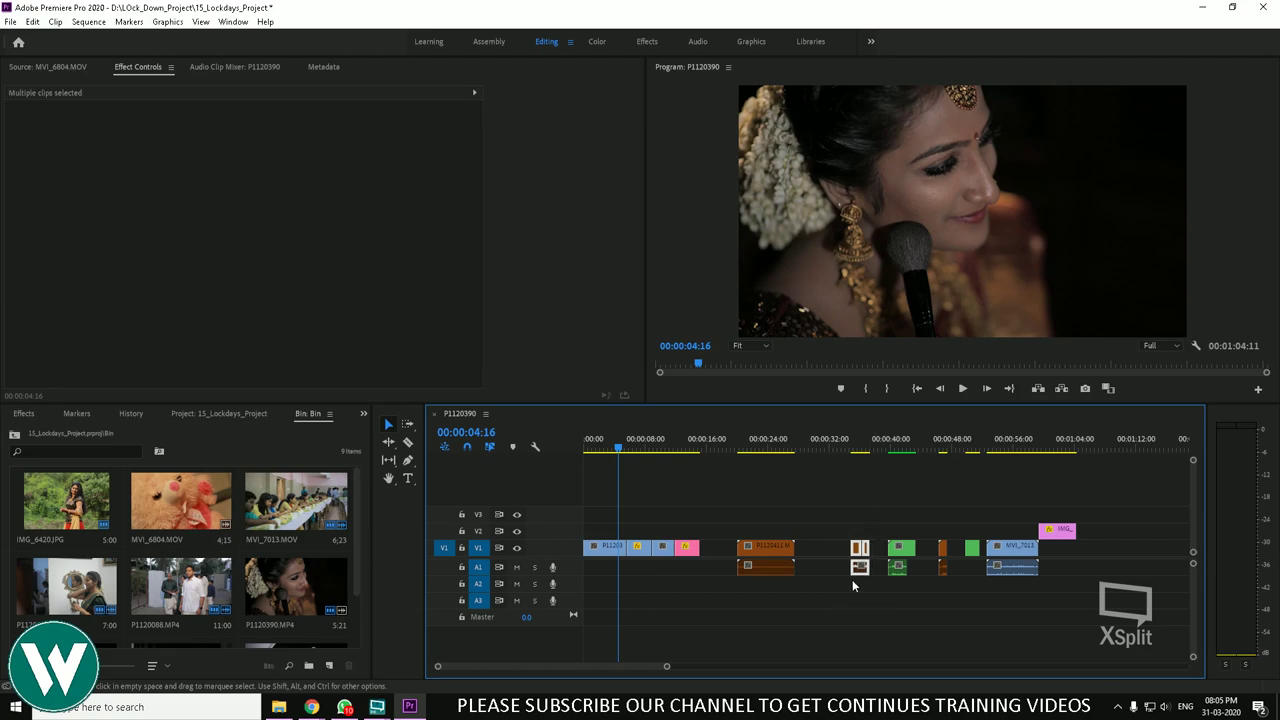
{"action": "left_click", "coordinate": [57, 22]}
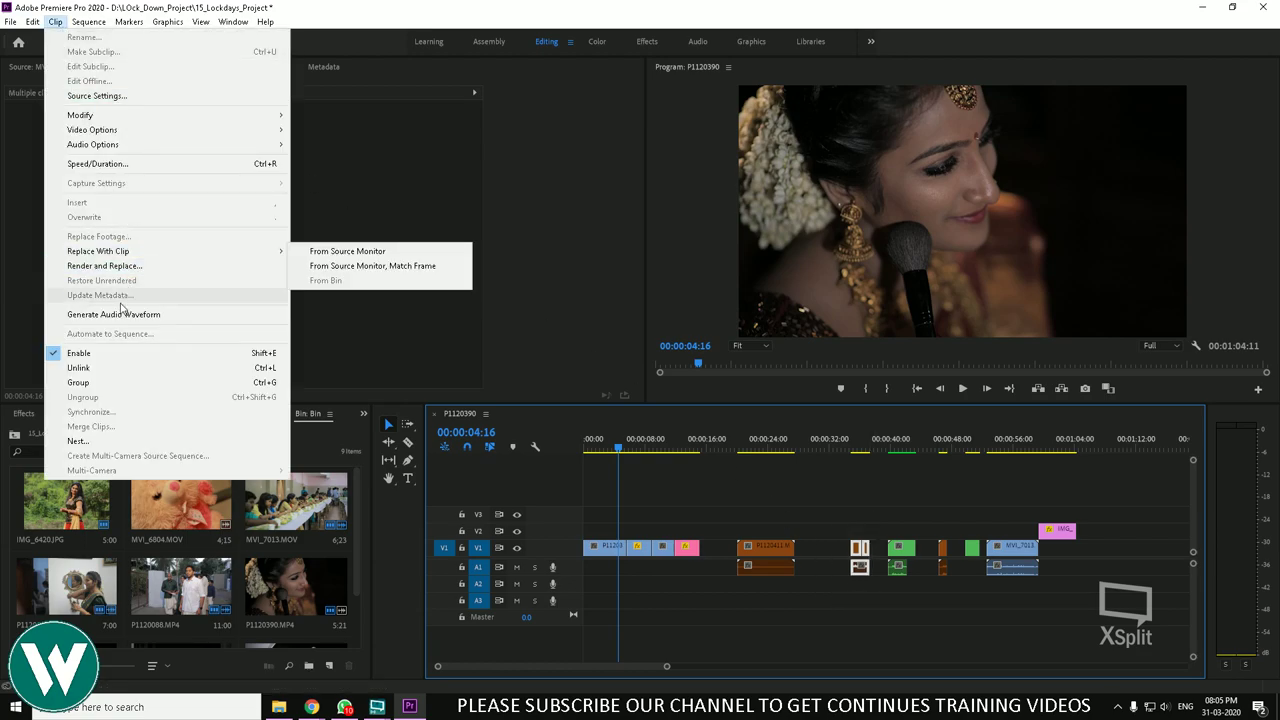
{"action": "left_click", "coordinate": [602, 579]}
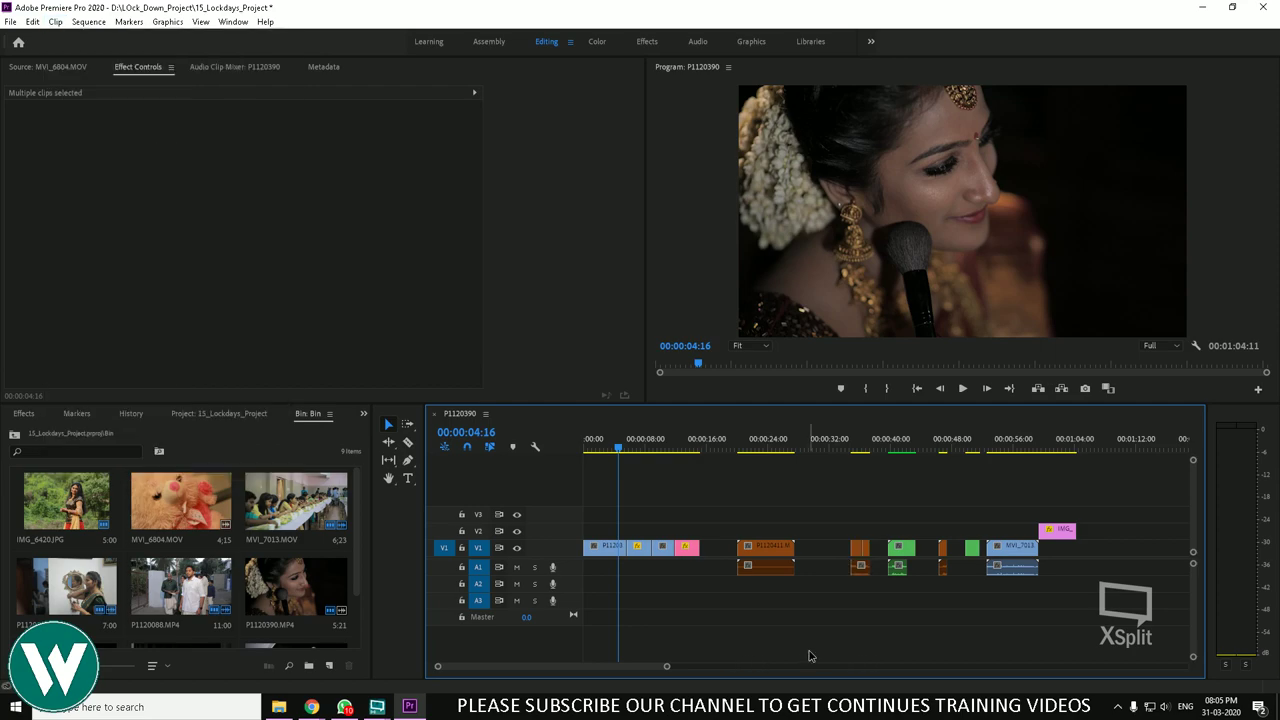
{"action": "left_click_drag", "start_coordinate": [846, 527], "coordinate": [848, 592]}
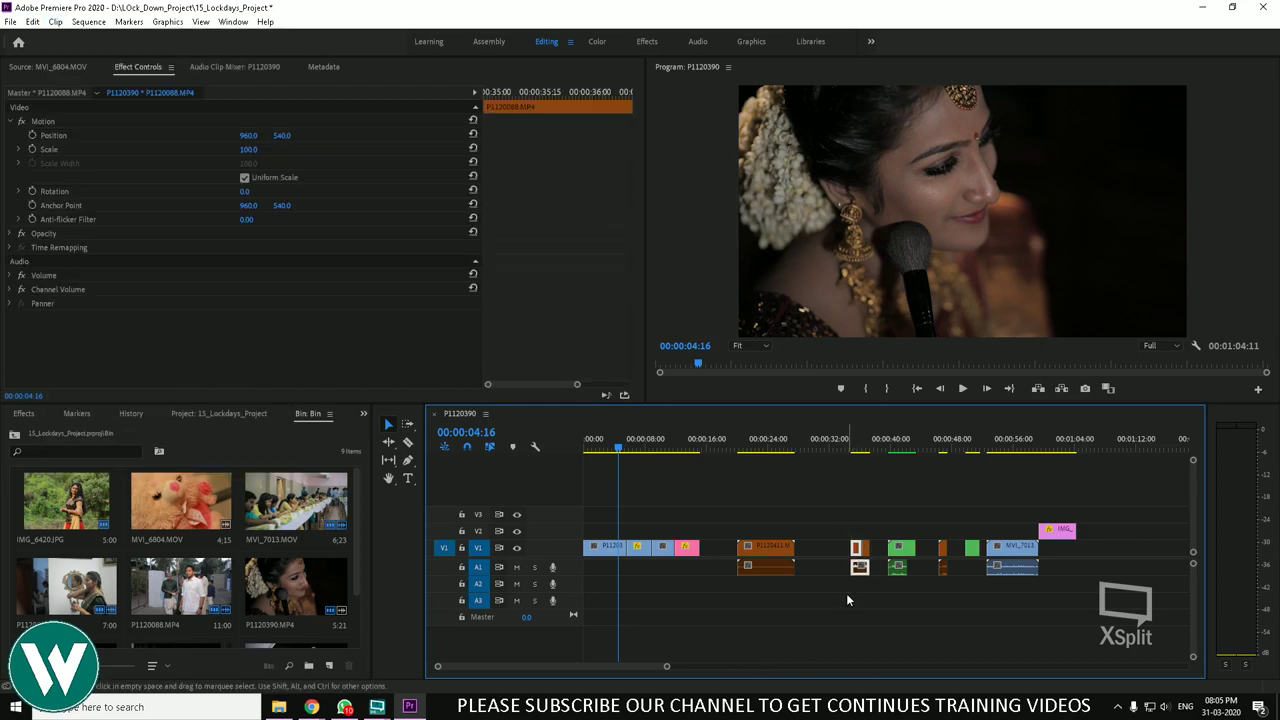
{"action": "left_click", "coordinate": [854, 596]}
Step: Move the green clip onto V2 beside the pink IMG image and group the two
{"action": "left_click_drag", "start_coordinate": [1016, 506], "coordinate": [1076, 540]}
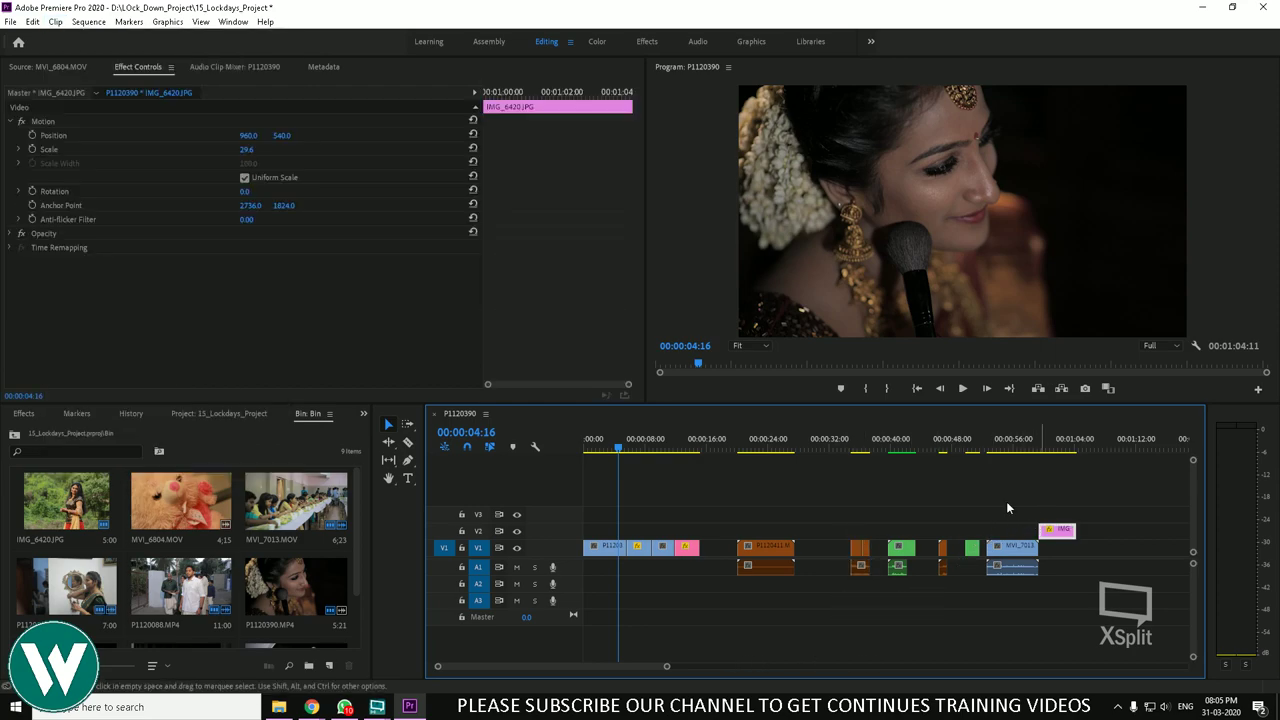
{"action": "left_click", "coordinate": [1000, 504]}
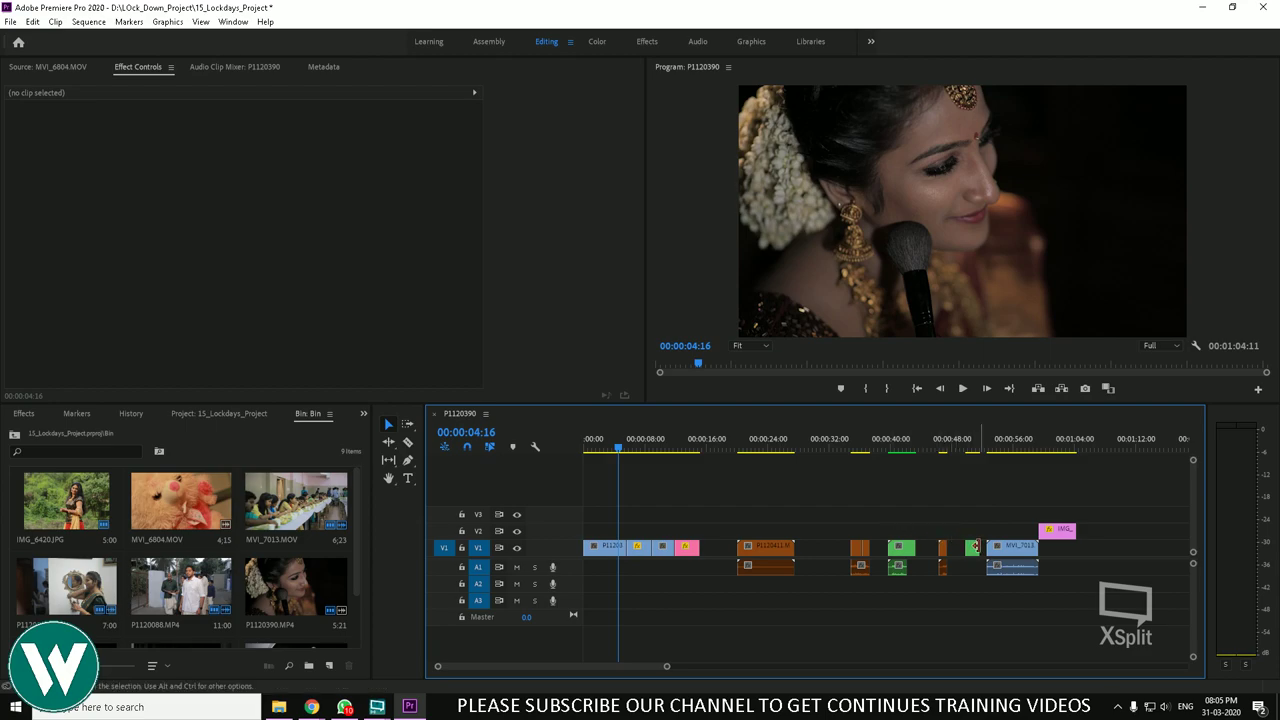
{"action": "left_click_drag", "start_coordinate": [973, 547], "coordinate": [1076, 540]}
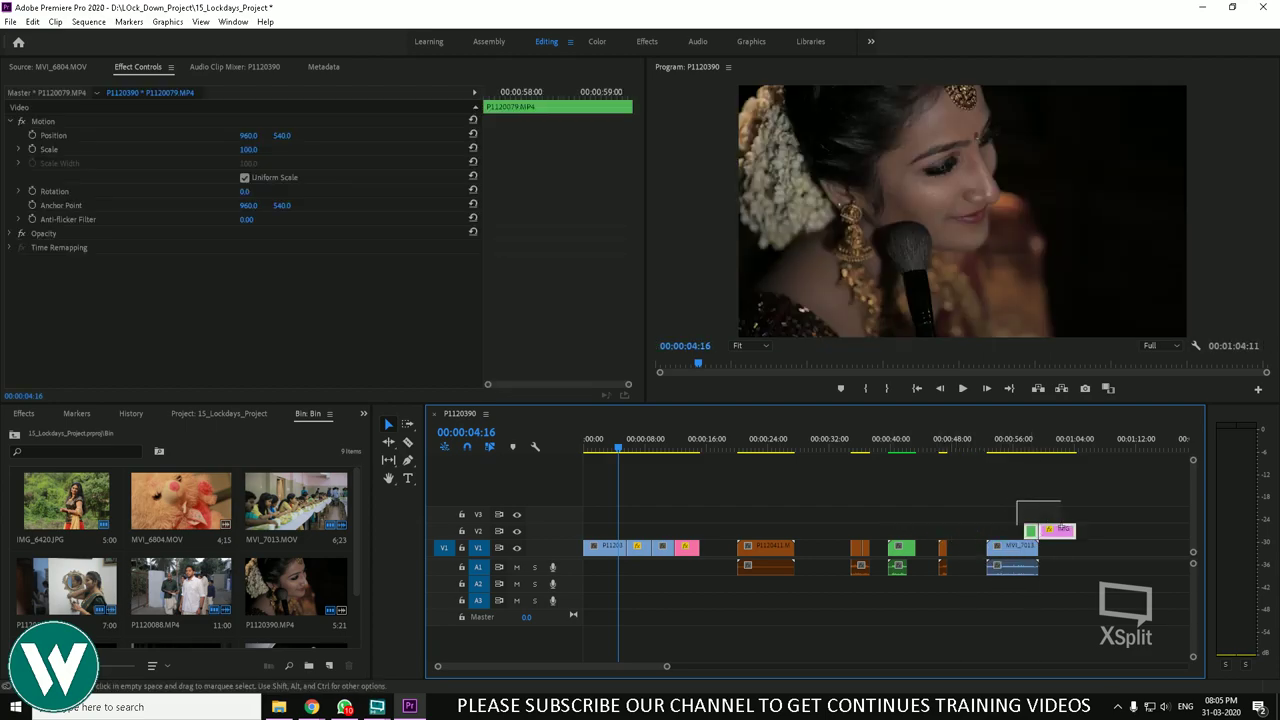
{"action": "left_click", "coordinate": [55, 22]}
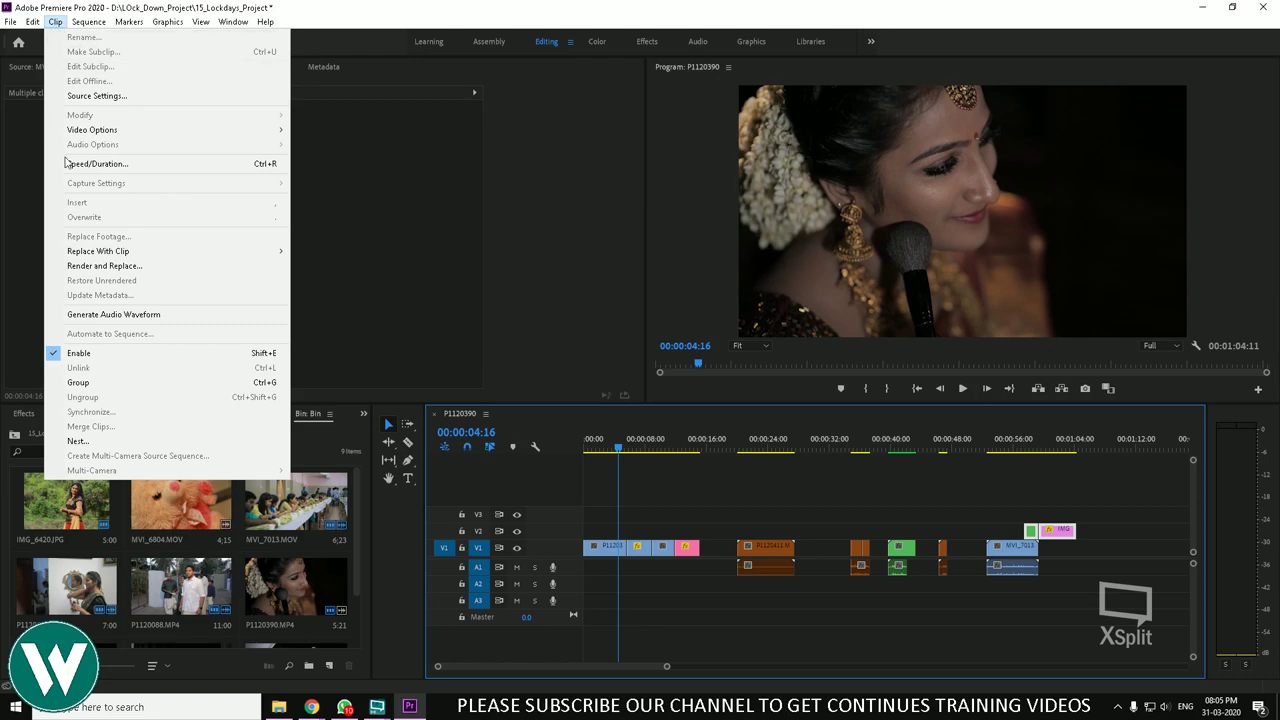
{"action": "left_click", "coordinate": [72, 384]}
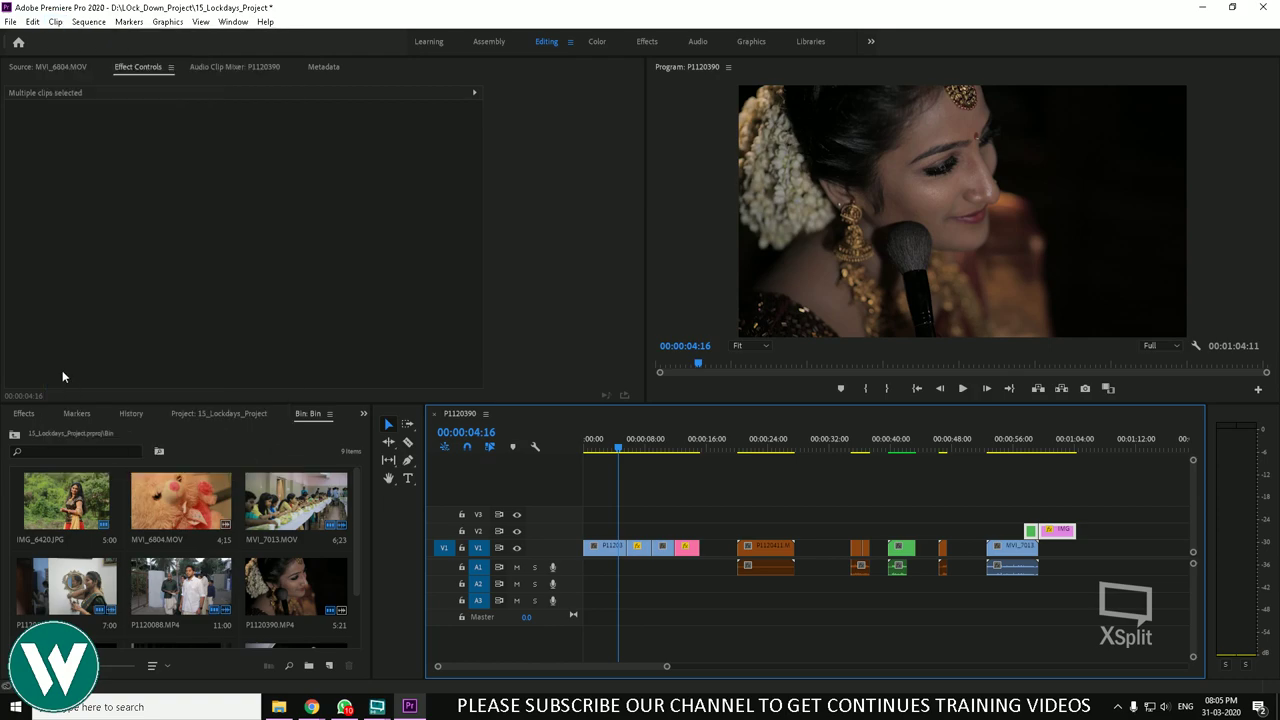
Step: Place the grouped green and pink clips on V1 right after MVI_7013
{"action": "left_click", "coordinate": [1002, 474]}
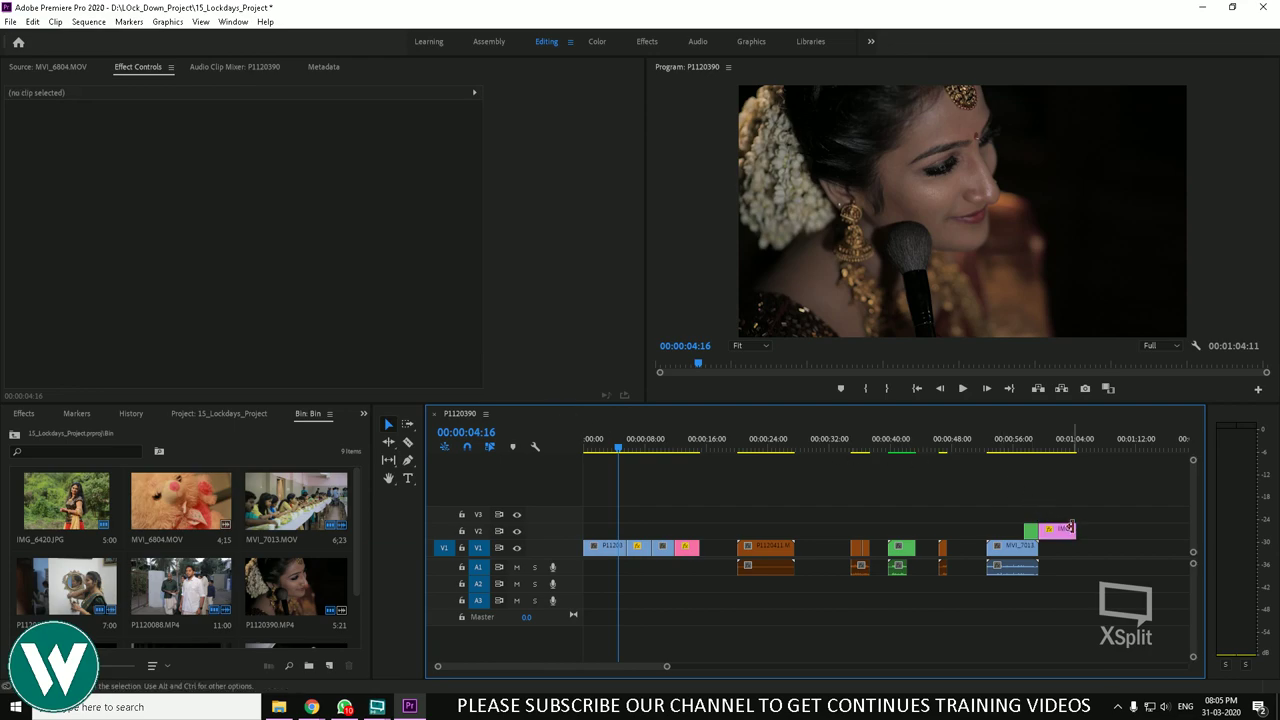
{"action": "mouse_move", "coordinate": [1060, 533]}
{"action": "left_mouse_down"}
{"action": "mouse_move", "coordinate": [1105, 539]}
{"action": "mouse_move", "coordinate": [1053, 514]}
{"action": "left_mouse_up"}
{"action": "left_click", "coordinate": [998, 508]}
{"action": "left_click", "coordinate": [1024, 514]}
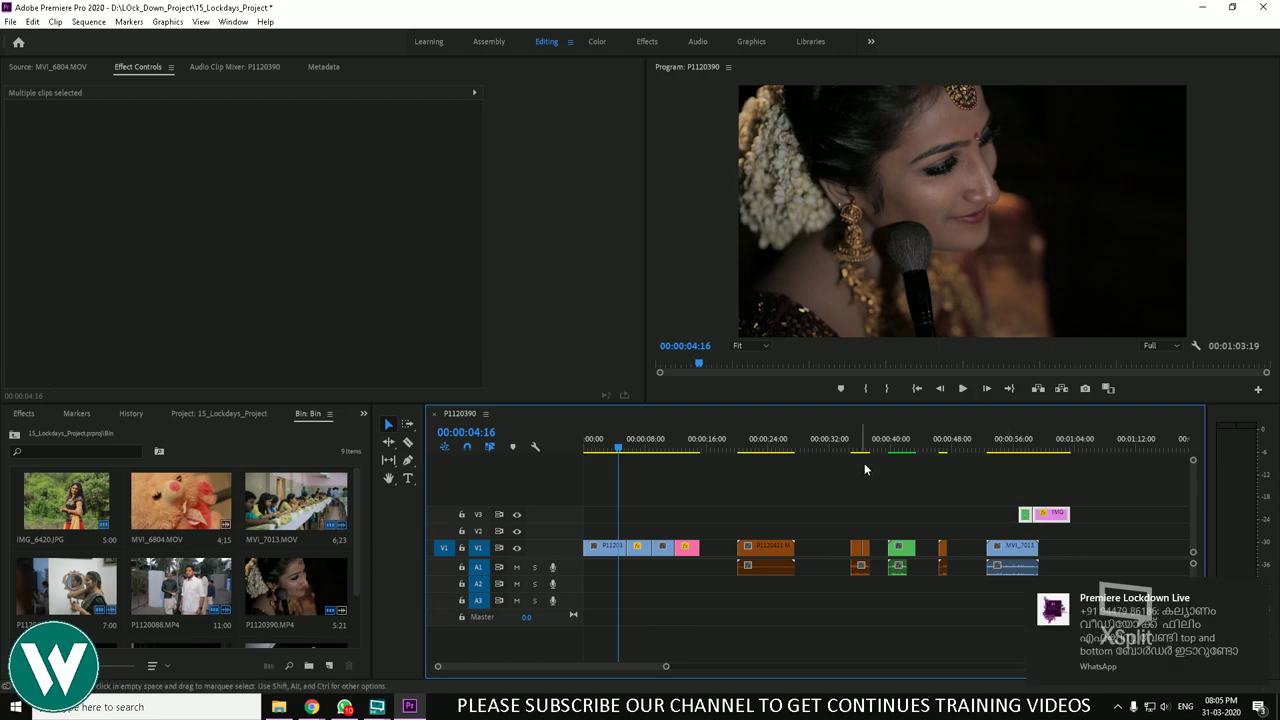
{"action": "left_click_drag", "start_coordinate": [1010, 481], "coordinate": [1105, 547]}
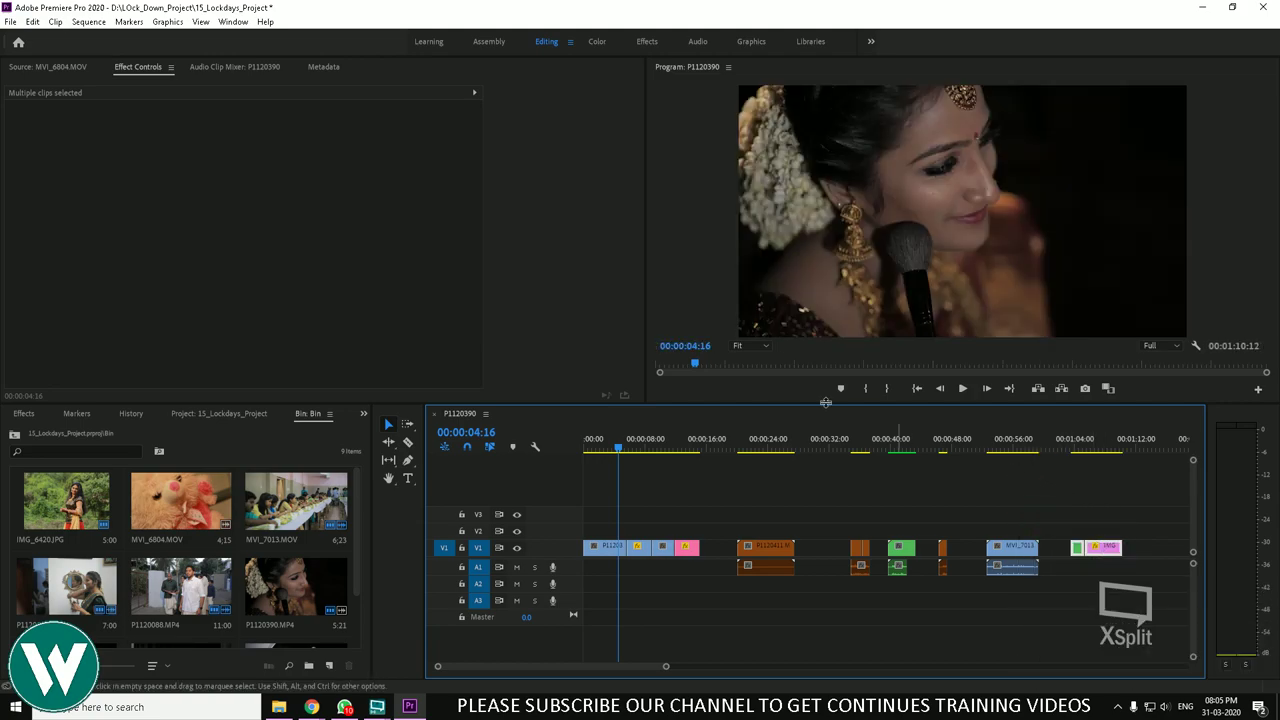
{"action": "left_click", "coordinate": [47, 21]}
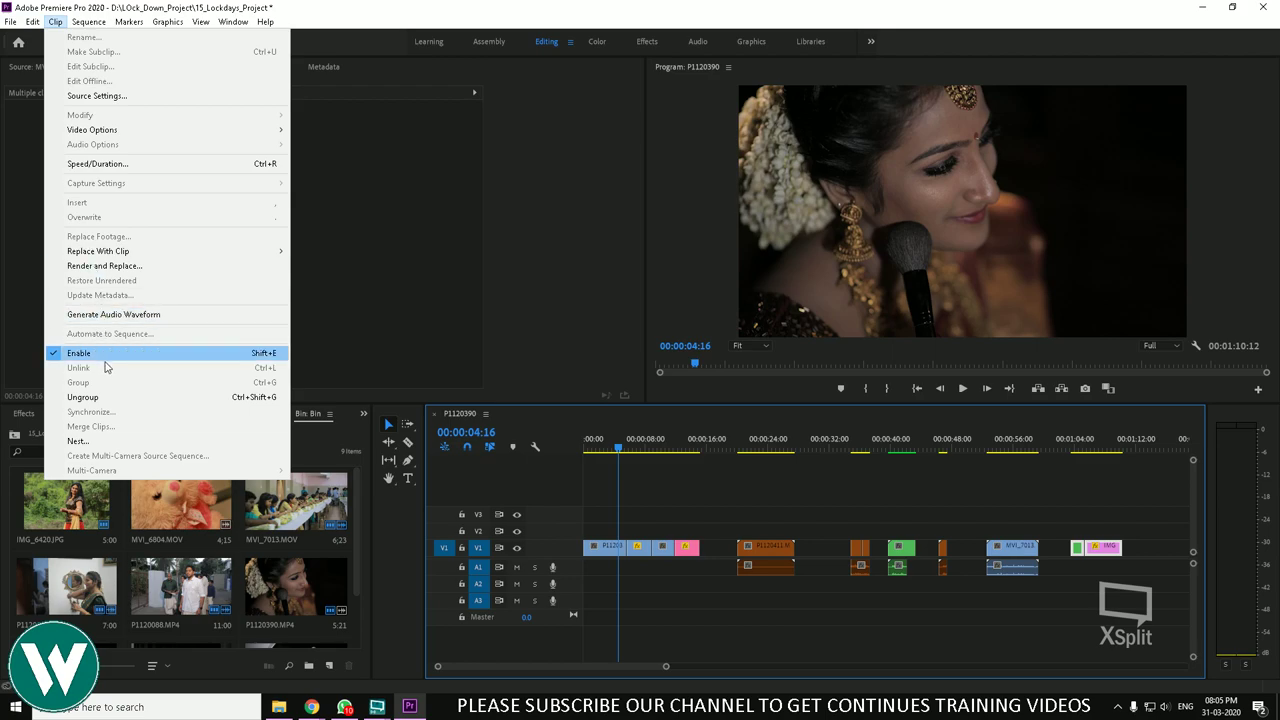
{"action": "left_click", "coordinate": [269, 385]}
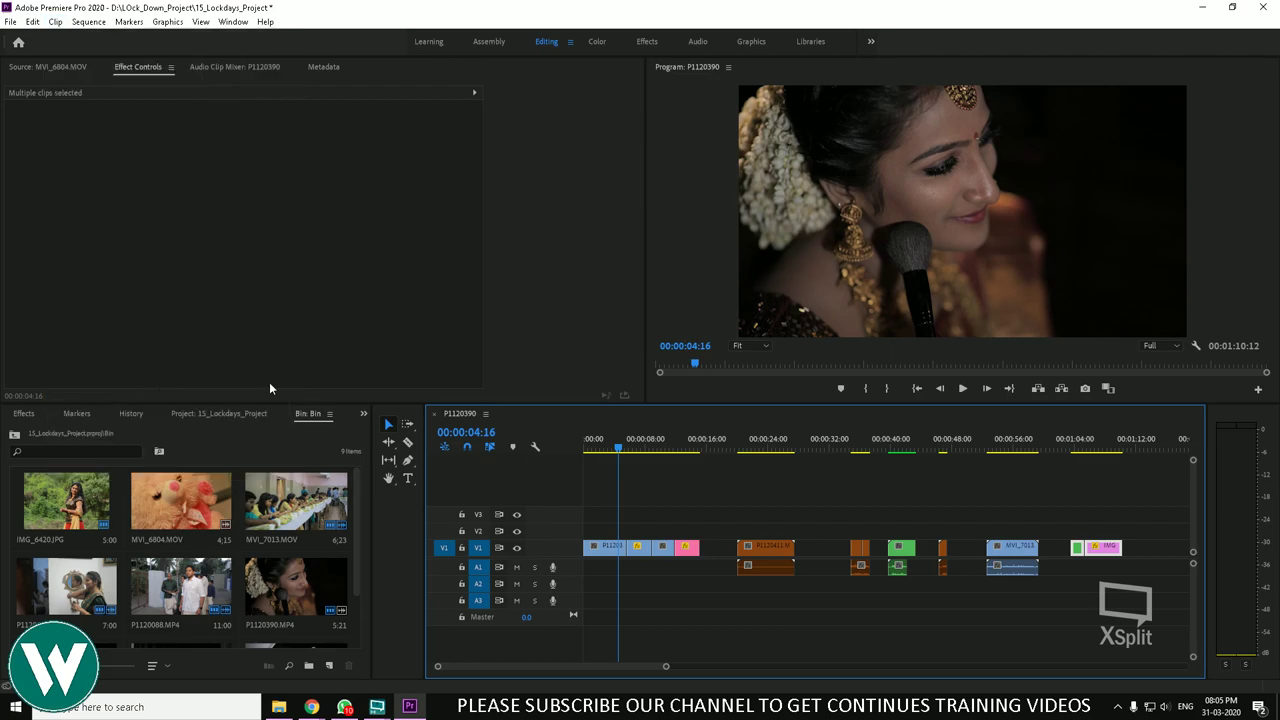
{"action": "left_click", "coordinate": [1066, 499]}
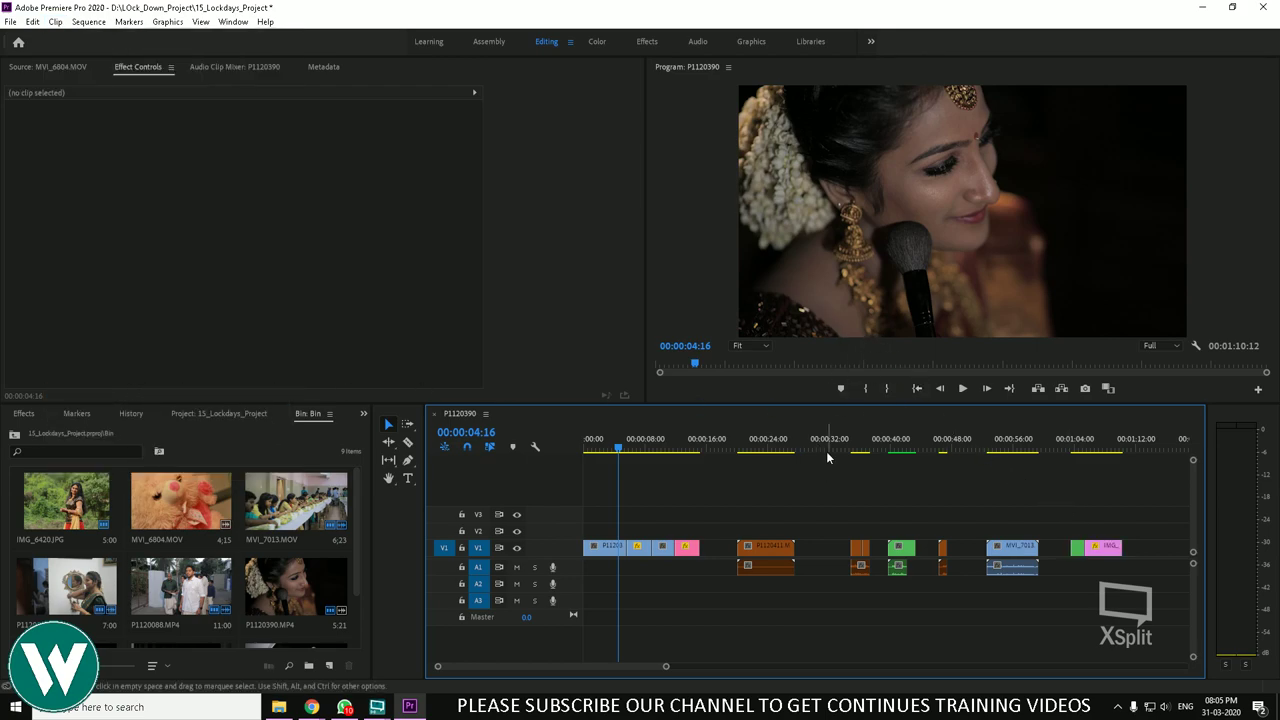
Step: Select the opening clips at the start of V1 and group them
{"action": "left_click_drag", "start_coordinate": [712, 508], "coordinate": [585, 554]}
{"action": "left_click", "coordinate": [55, 21]}
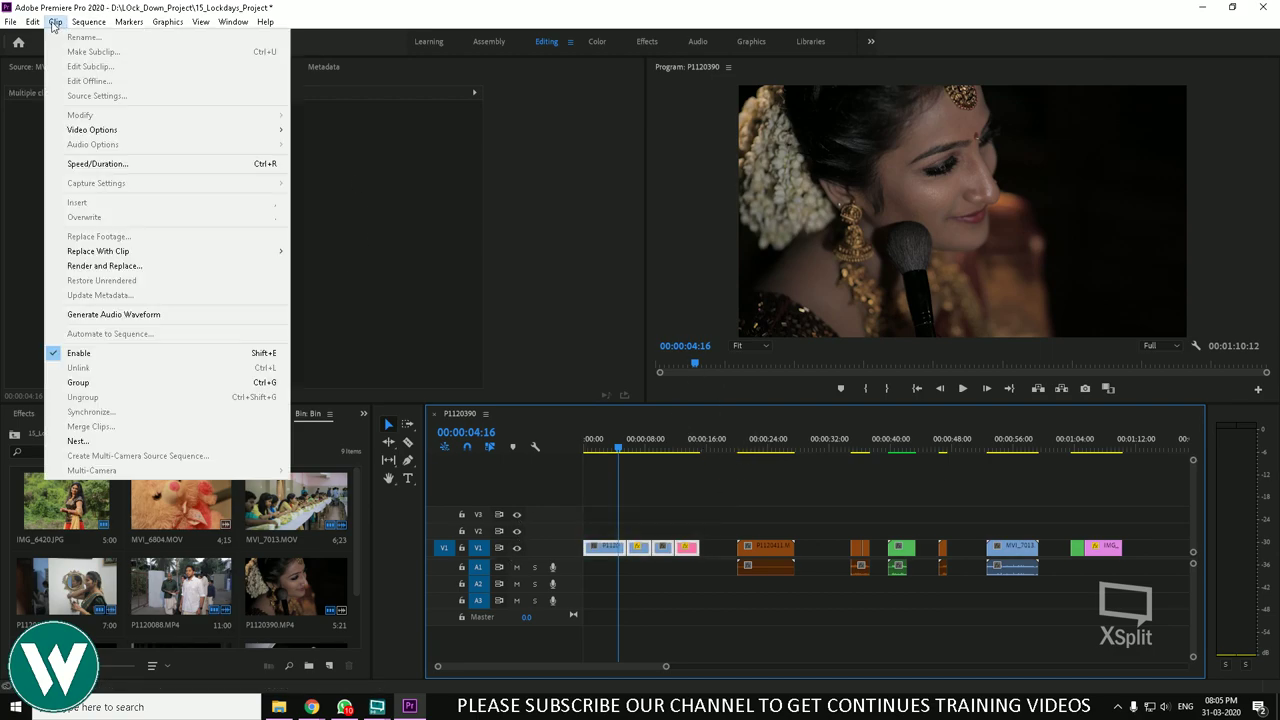
{"action": "left_click", "coordinate": [93, 383]}
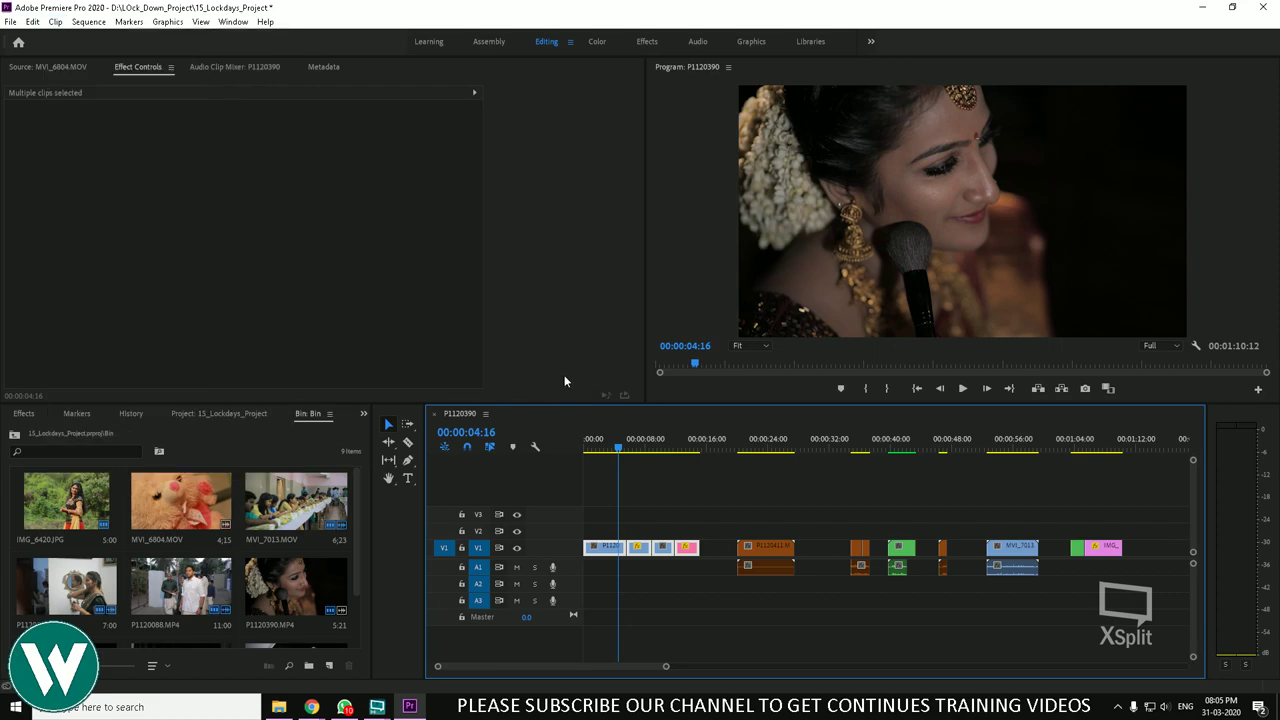
{"action": "left_click", "coordinate": [725, 480]}
Step: Nest the short V1/A1 clip near 00:00:36 as Nested Sequence 01
{"action": "key", "text": "Home"}
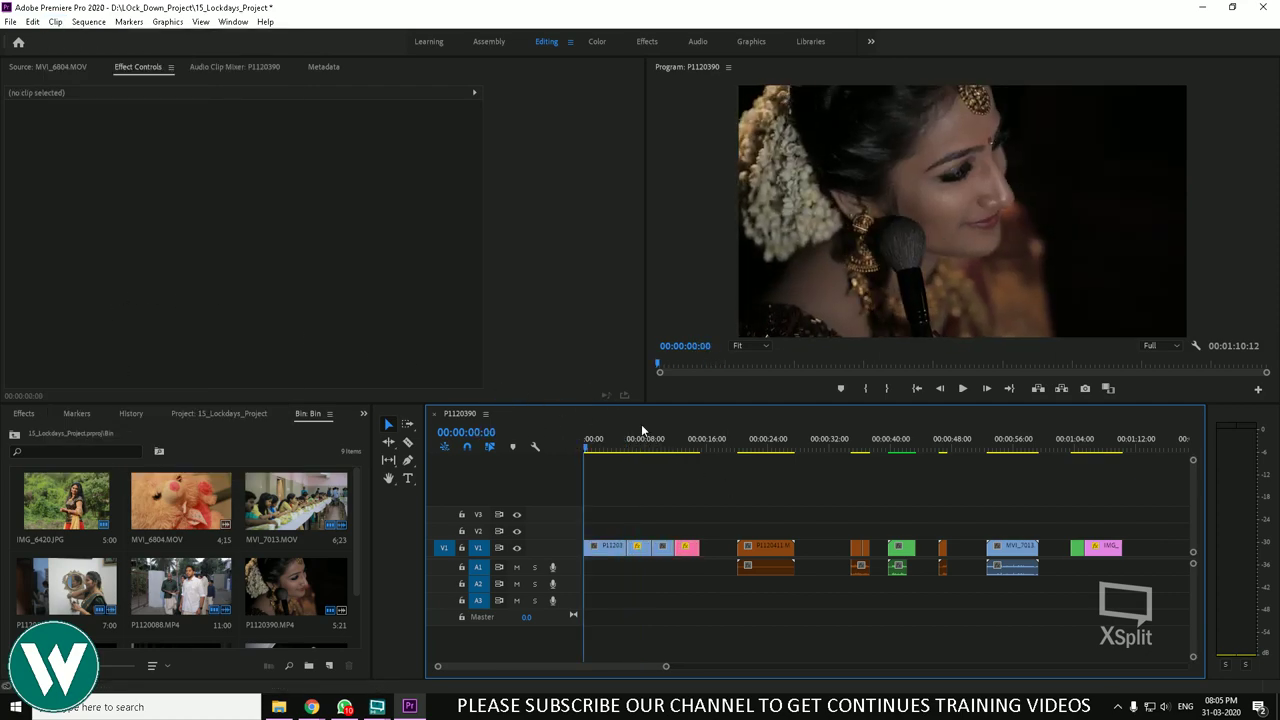
{"action": "left_click", "coordinate": [57, 21]}
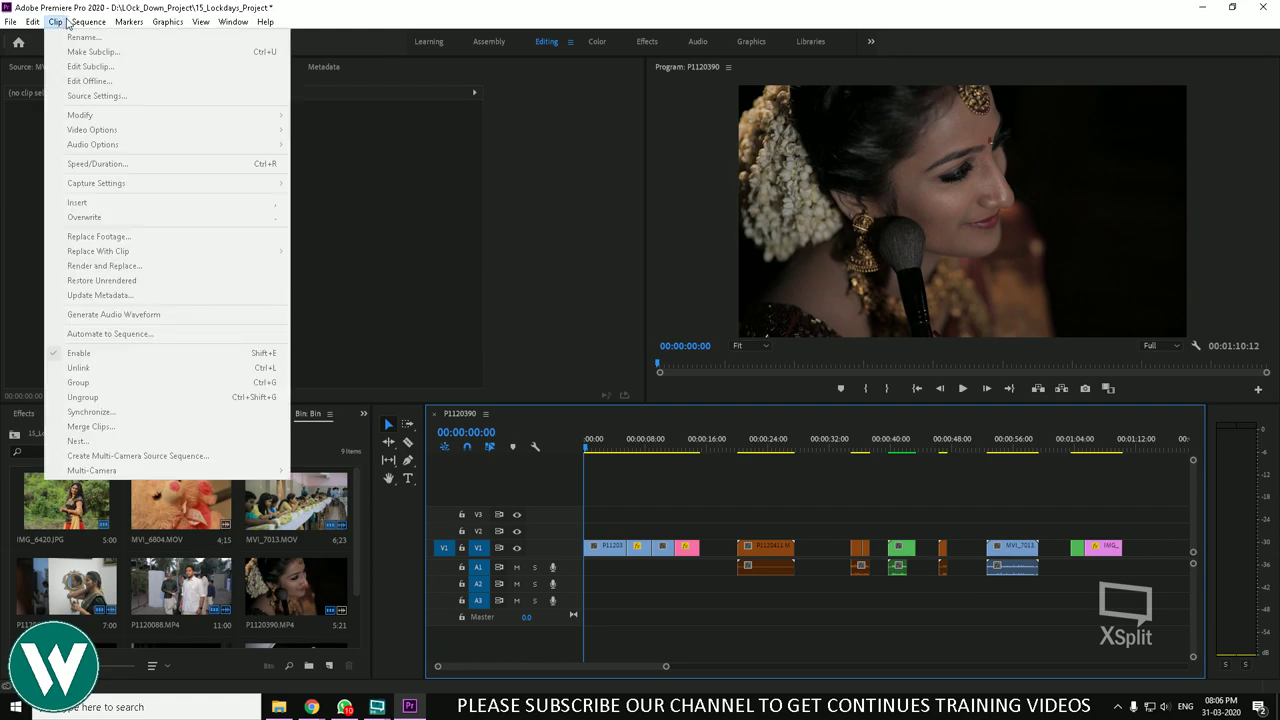
{"action": "left_click", "coordinate": [795, 495]}
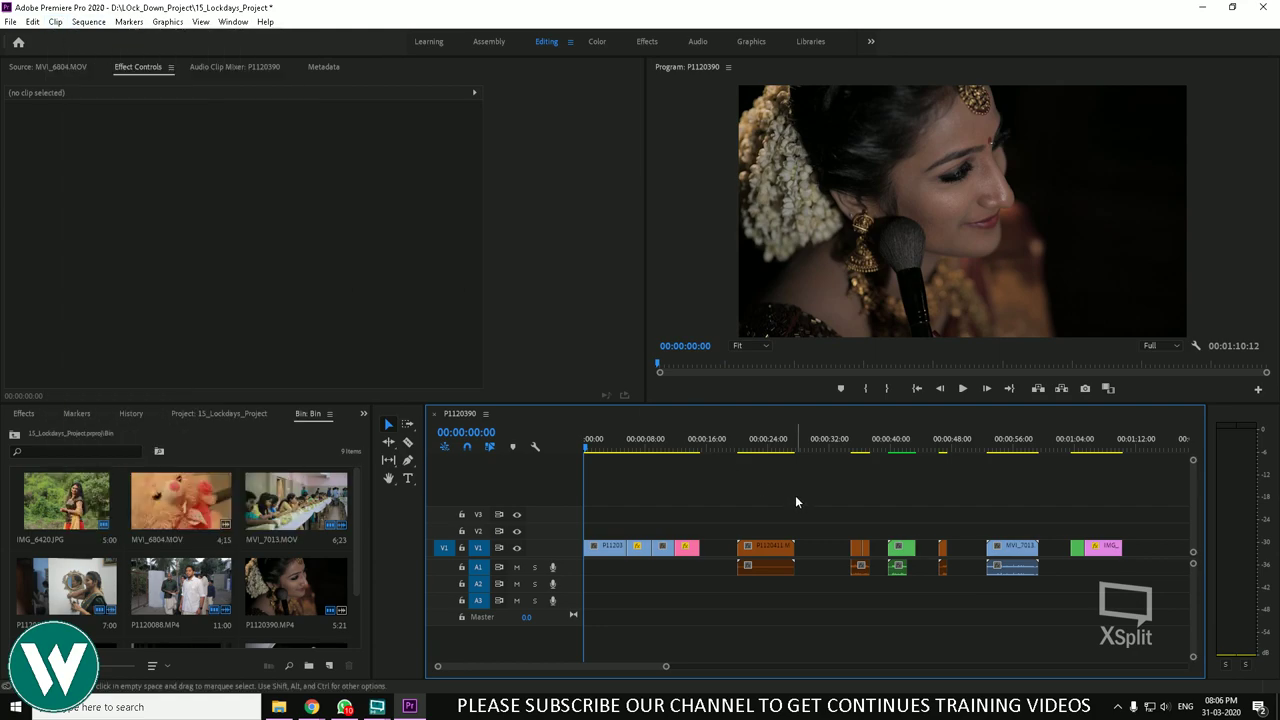
{"action": "left_click", "coordinate": [769, 451]}
{"action": "left_click_drag", "start_coordinate": [769, 451], "coordinate": [859, 475]}
{"action": "left_click_drag", "start_coordinate": [874, 532], "coordinate": [824, 610]}
{"action": "left_click", "coordinate": [32, 21]}
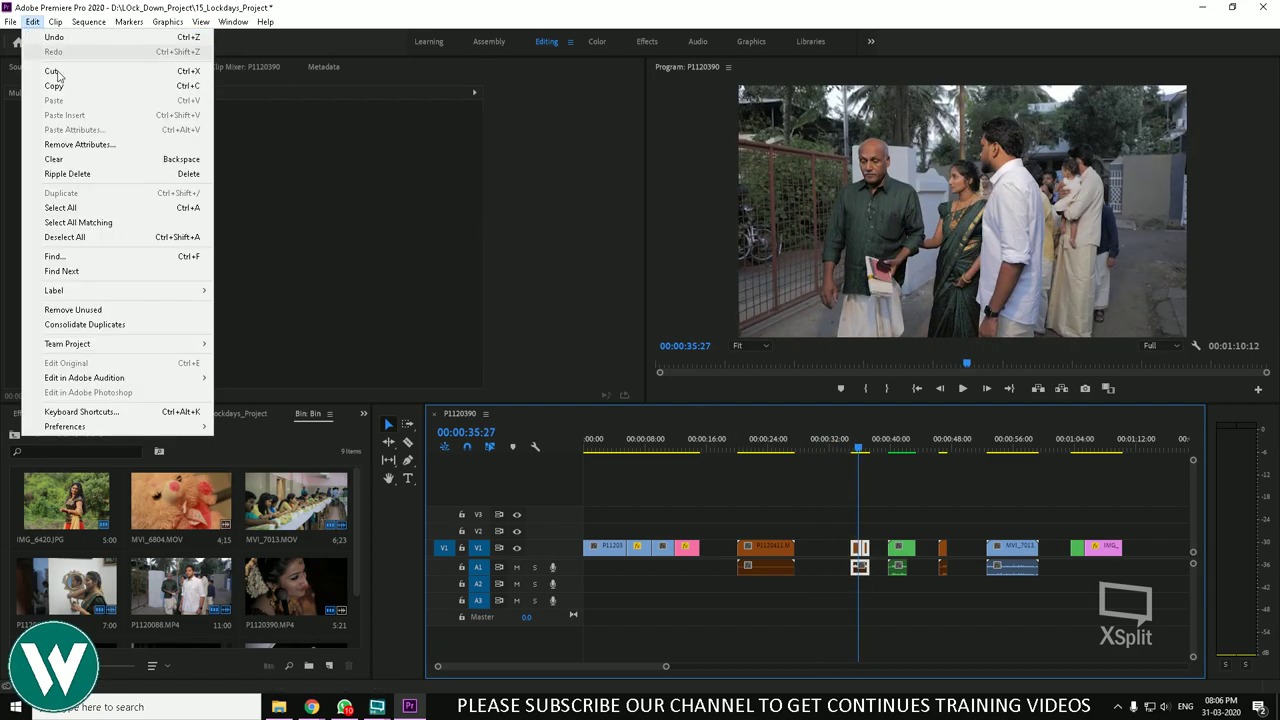
{"action": "mouse_move", "coordinate": [55, 21]}
{"action": "left_click", "coordinate": [185, 441]}
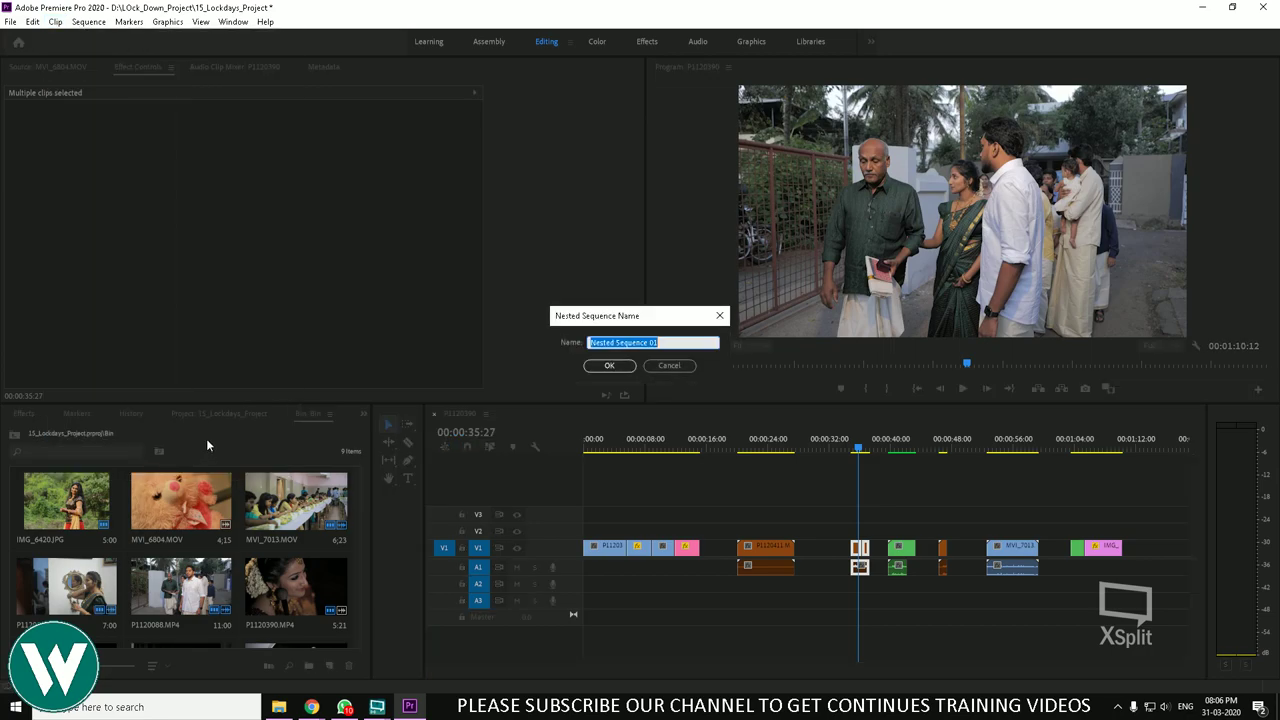
{"action": "left_click", "coordinate": [624, 368]}
Step: Open Nested Sequence 01 from the green nested clip at 00:00:36
{"action": "left_click", "coordinate": [926, 463]}
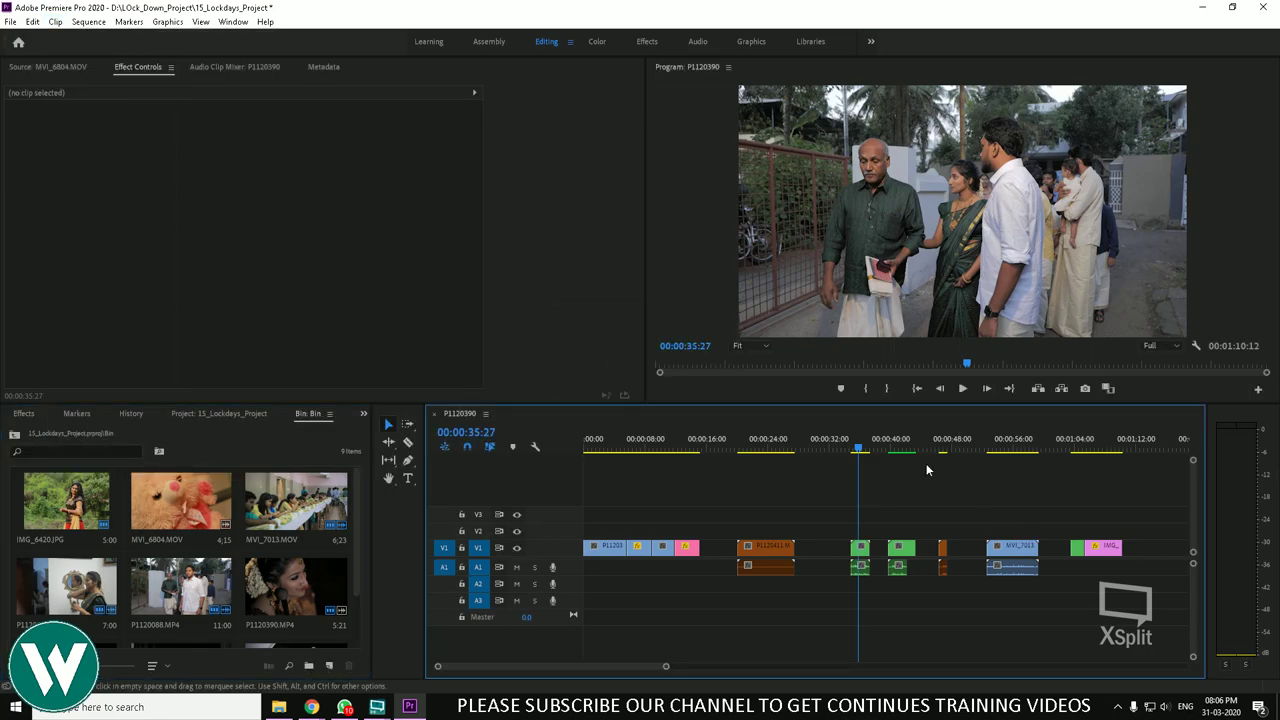
{"action": "left_click", "coordinate": [860, 451]}
{"action": "left_click_drag", "start_coordinate": [860, 455], "coordinate": [857, 452]}
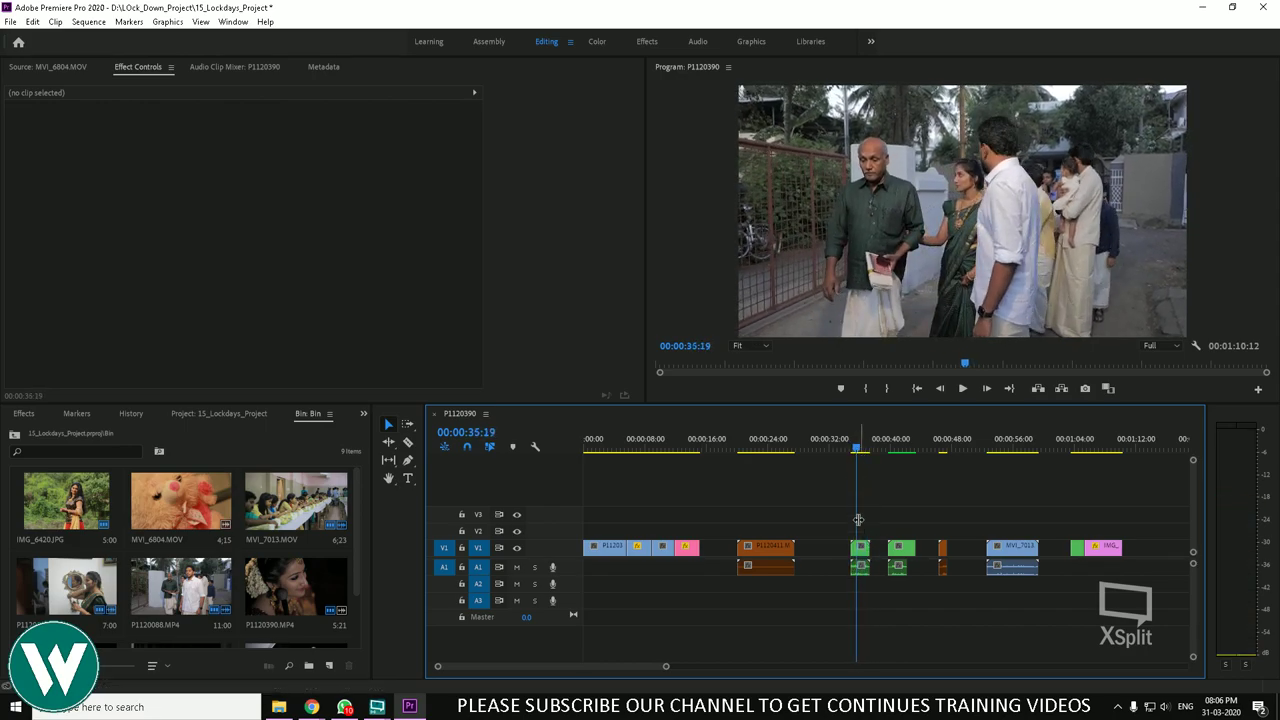
{"action": "left_click", "coordinate": [862, 552]}
{"action": "double_click", "coordinate": [862, 548]}
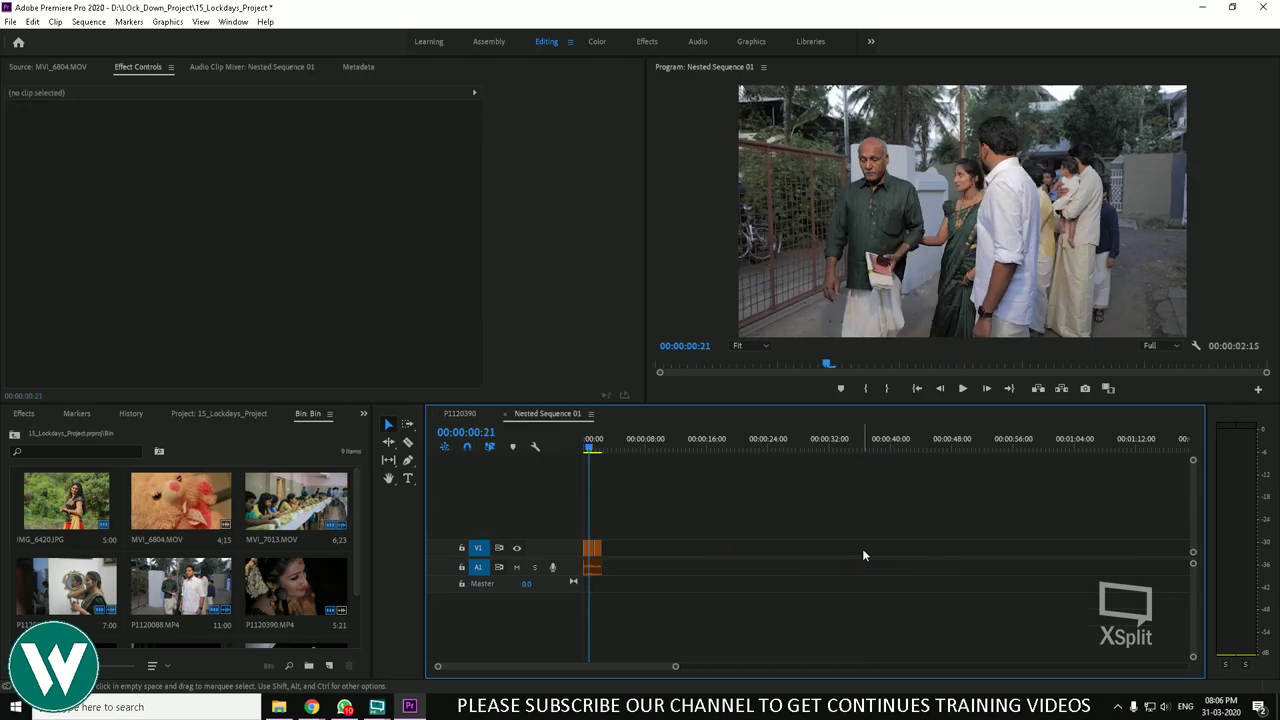
Step: Scrub through the nested sequence's single clip, then save the project with Ctrl+S
{"action": "left_click", "coordinate": [588, 452]}
{"action": "left_click_drag", "start_coordinate": [588, 452], "coordinate": [565, 467]}
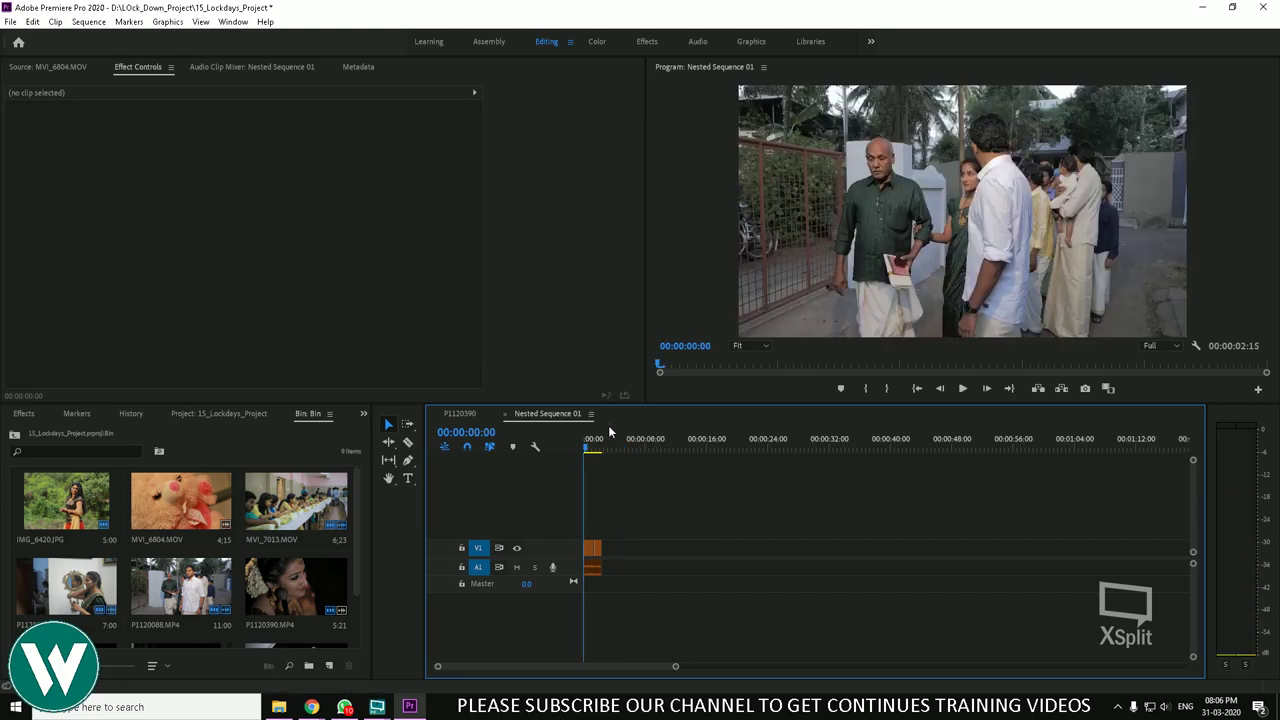
{"action": "left_click", "coordinate": [55, 21]}
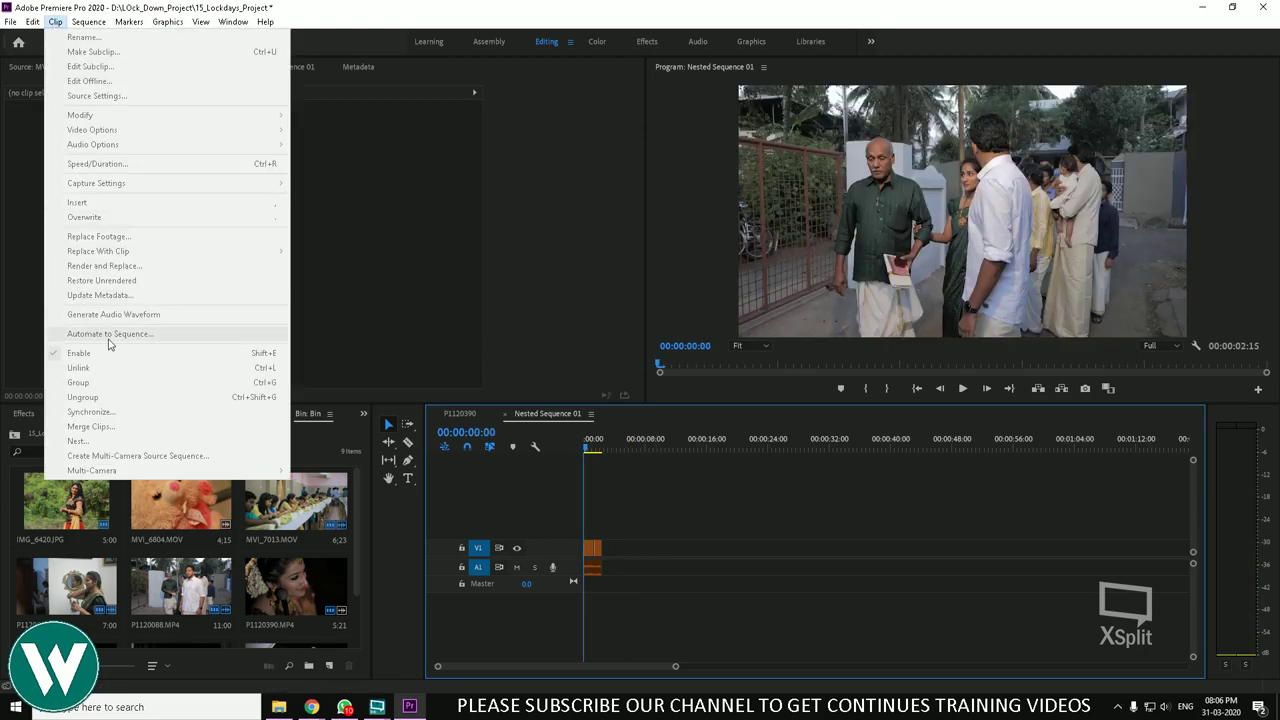
{"action": "mouse_move", "coordinate": [86, 28]}
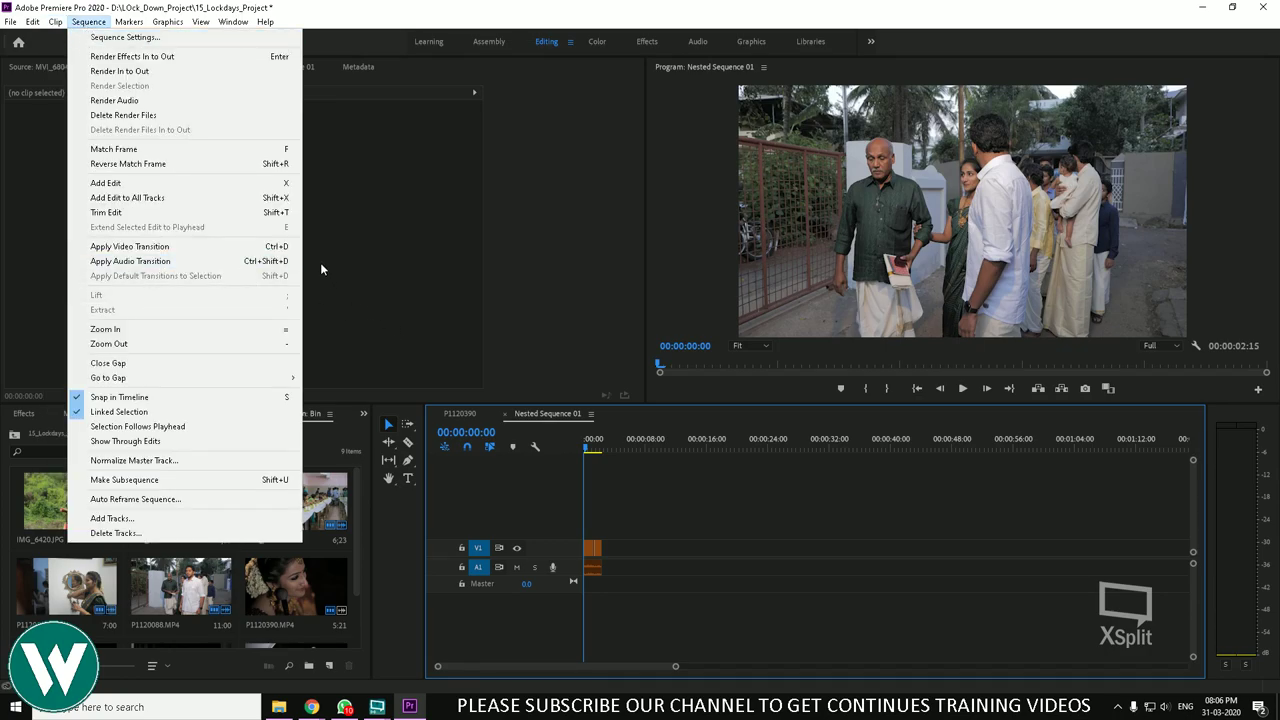
{"action": "left_click", "coordinate": [802, 563]}
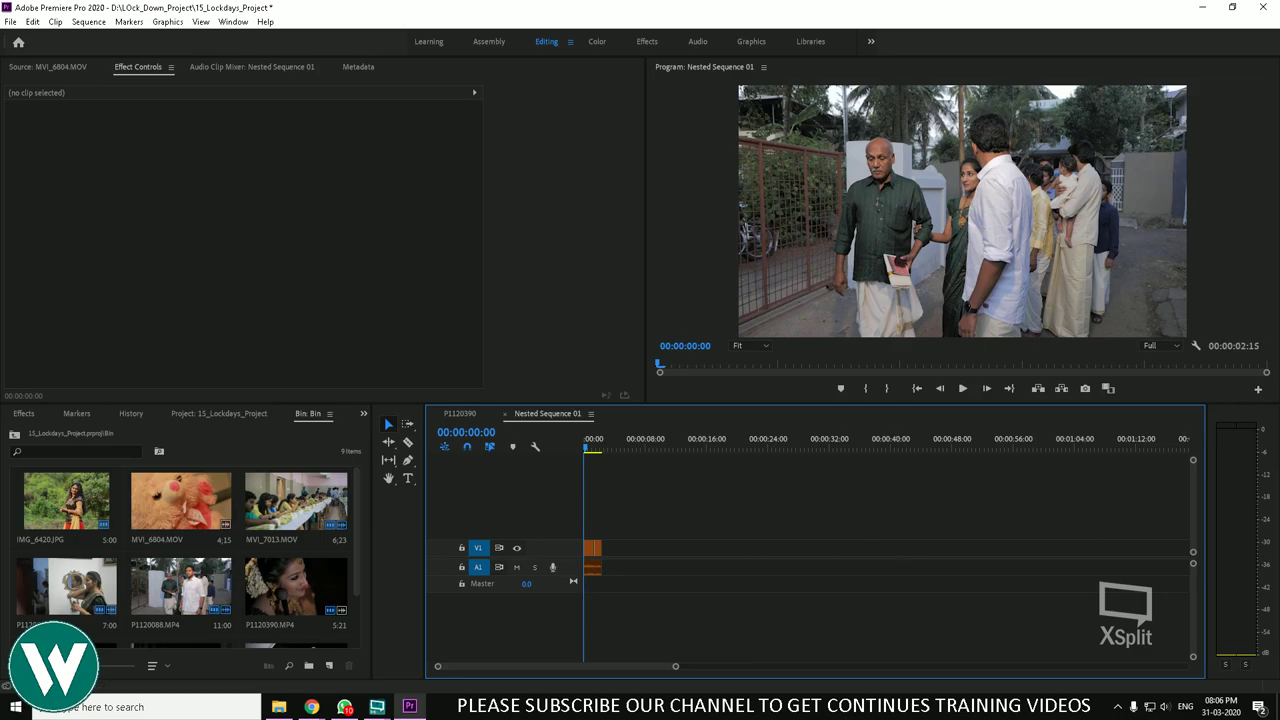
{"action": "key", "text": "ctrl+s"}
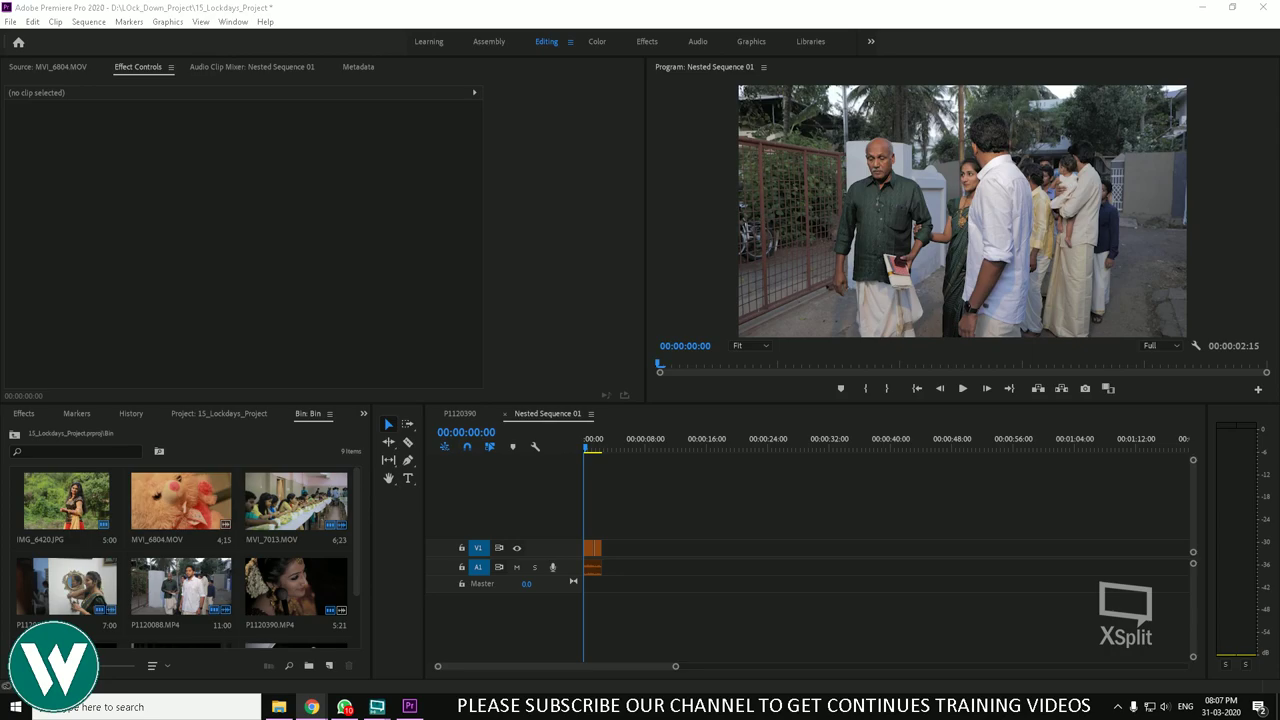
Step: Back in P1120390, view the orange P1120411.MP4.Subclip002's Interpret Footage settings and cancel unchanged
{"action": "left_click", "coordinate": [461, 413]}
{"action": "left_click", "coordinate": [769, 447]}
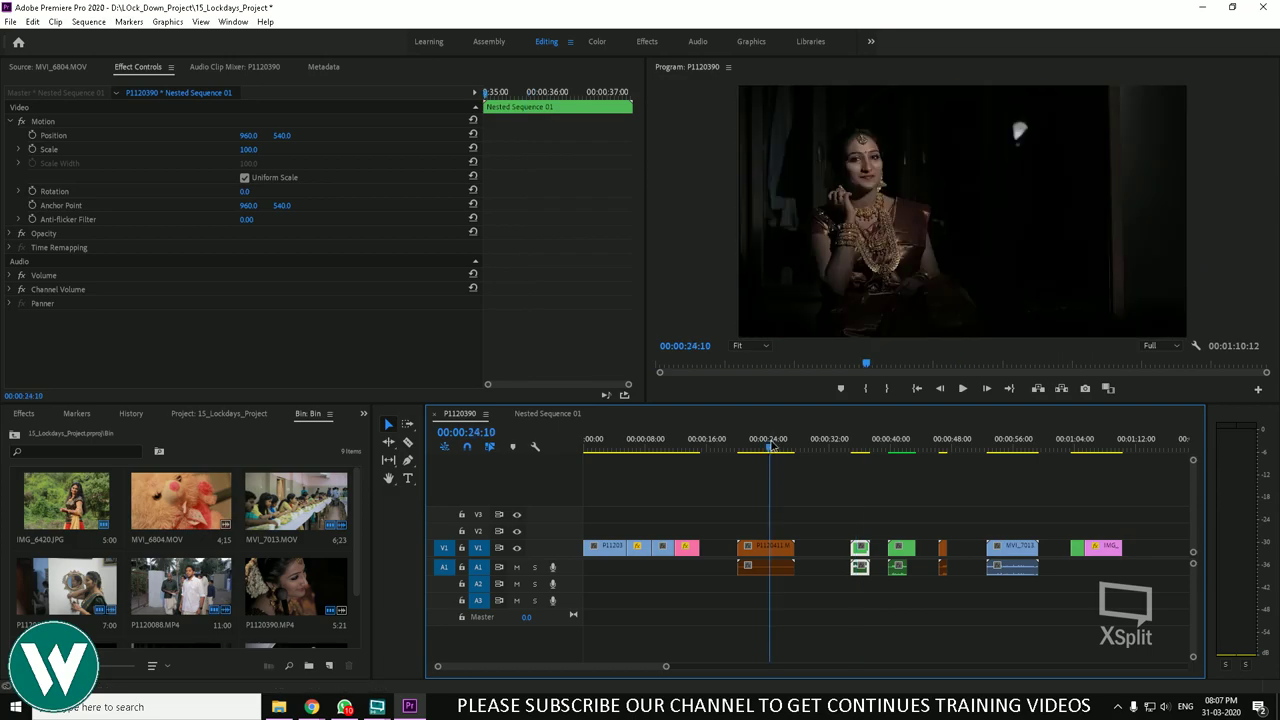
{"action": "left_click", "coordinate": [765, 547]}
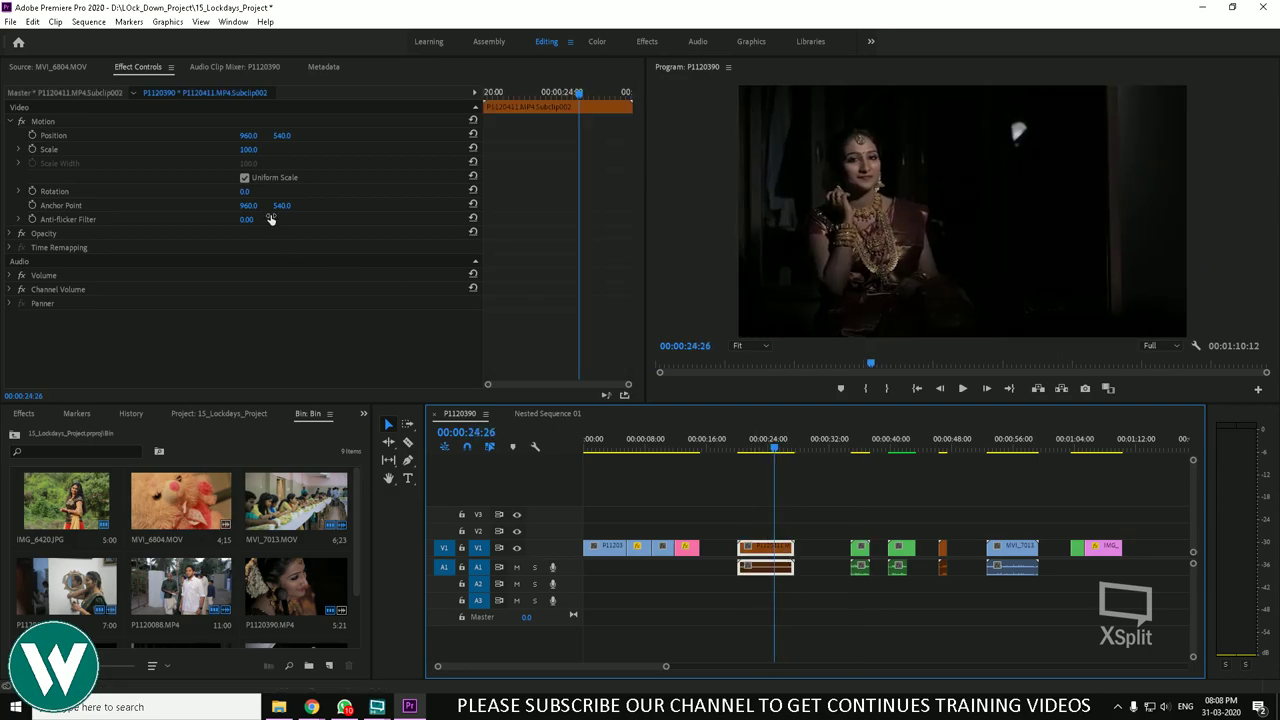
{"action": "left_click", "coordinate": [55, 21]}
{"action": "mouse_move", "coordinate": [86, 114]}
{"action": "left_click", "coordinate": [343, 114]}
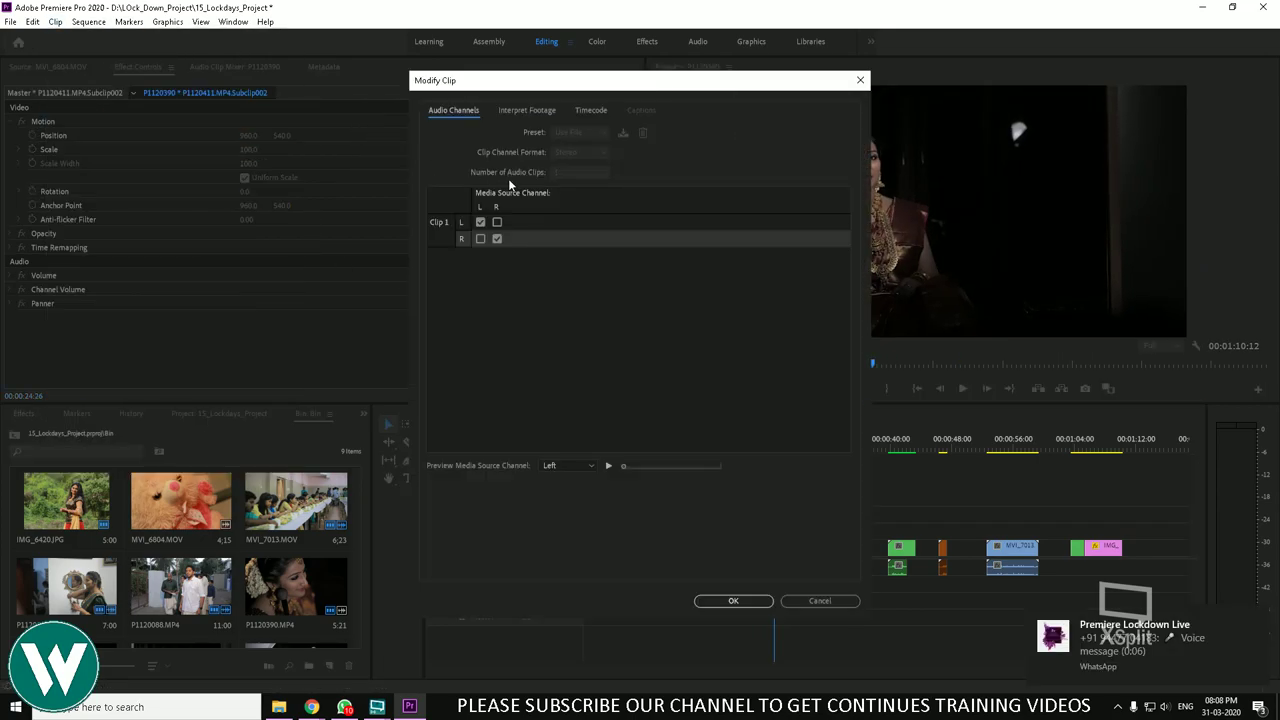
{"action": "left_click", "coordinate": [527, 110]}
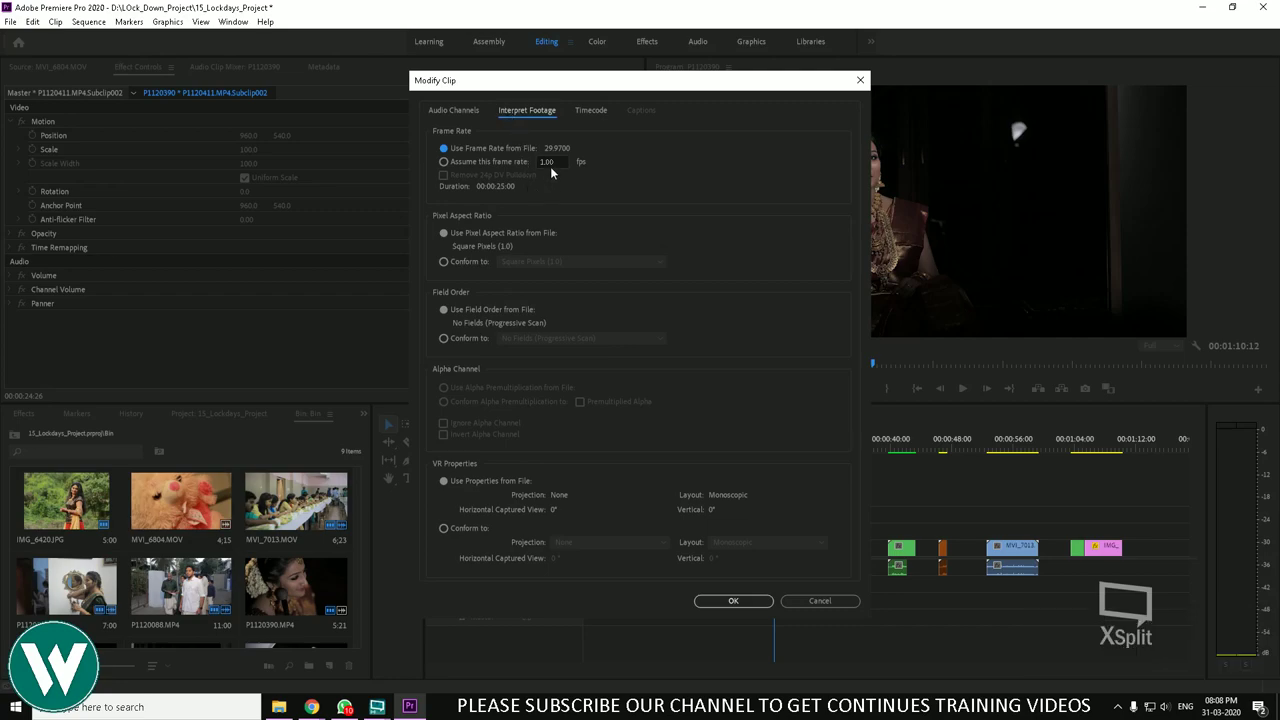
{"action": "left_click", "coordinate": [800, 600]}
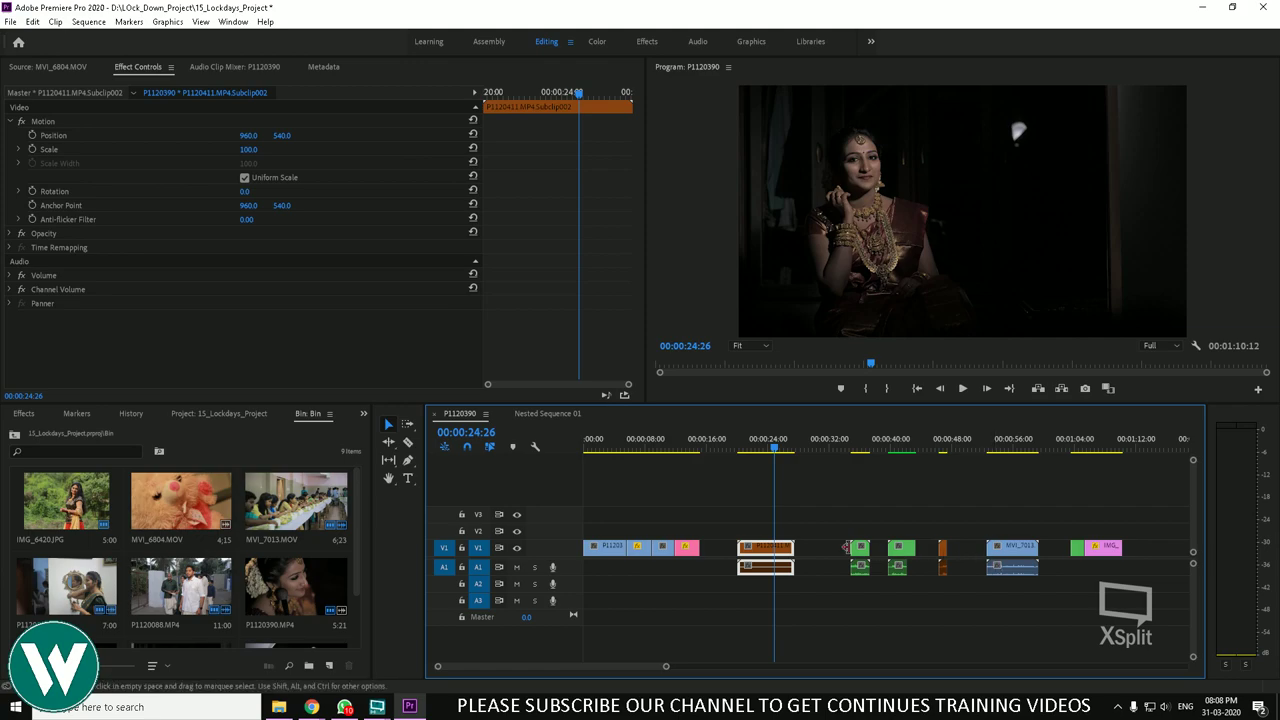
Step: Set the orange subclip's time interpolation to Frame Sampling, then scrub to around 00:00:41
{"action": "right_click", "coordinate": [768, 557]}
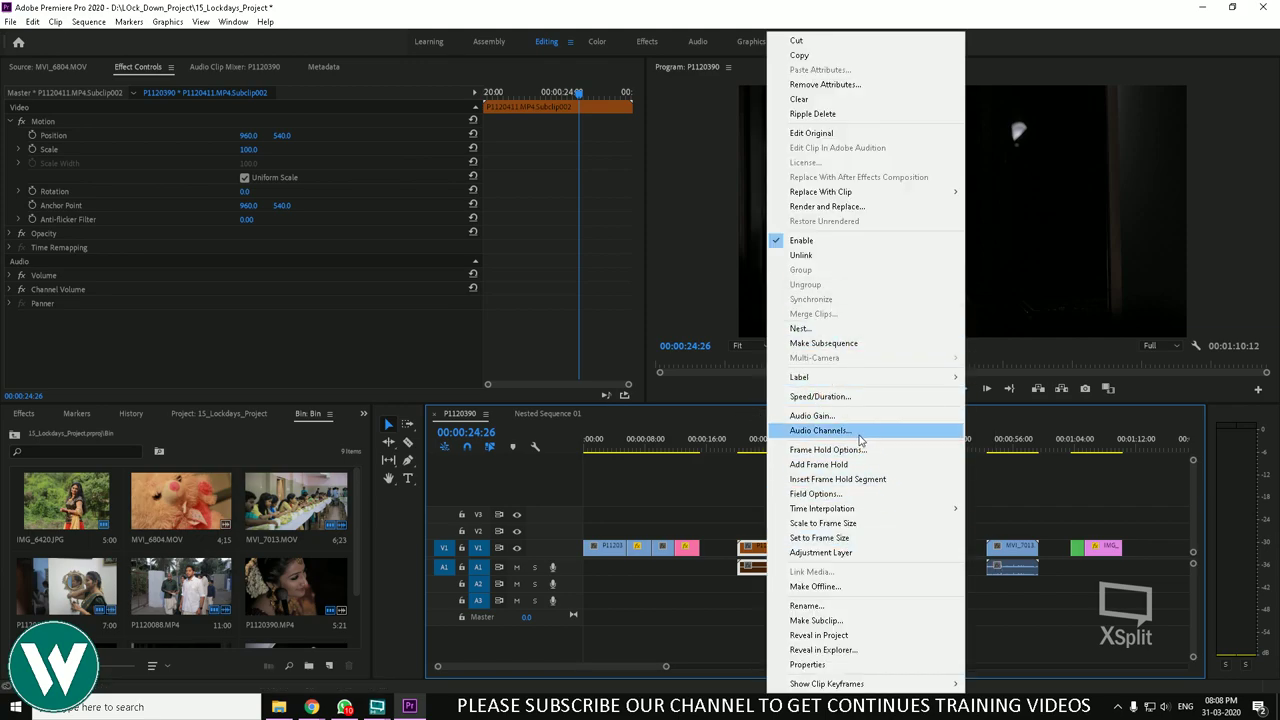
{"action": "mouse_move", "coordinate": [871, 511]}
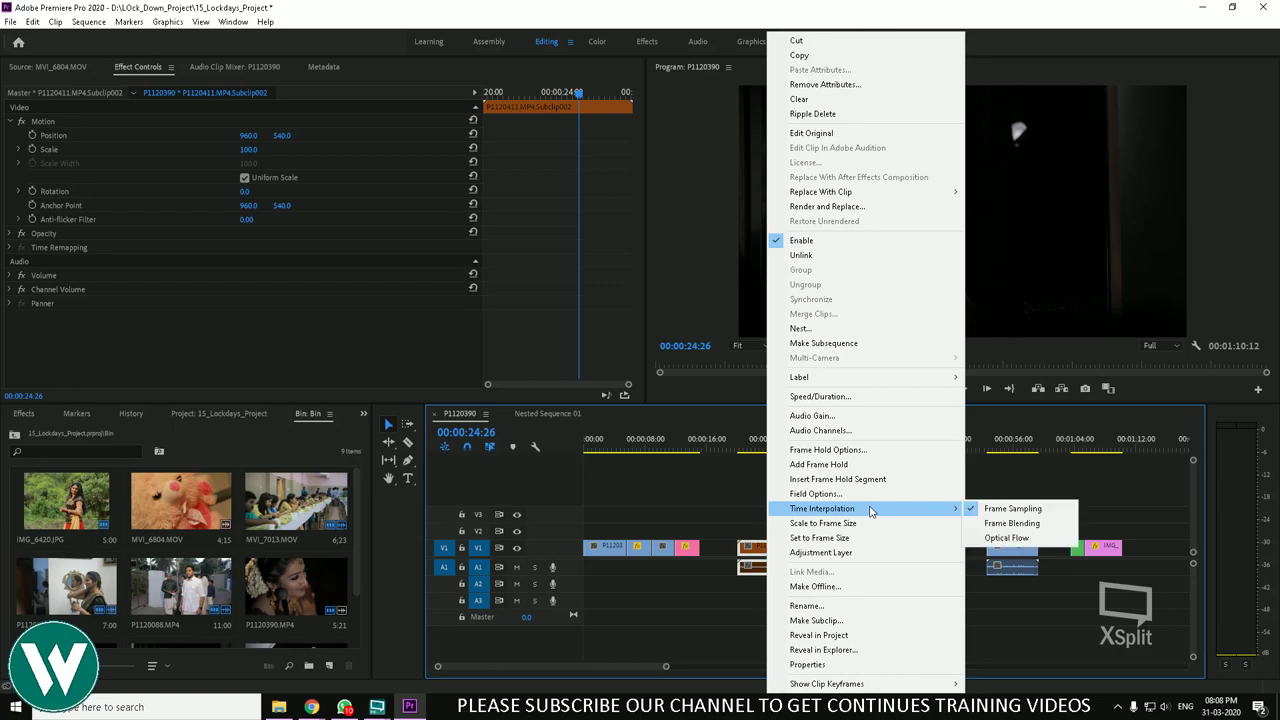
{"action": "left_click", "coordinate": [1000, 508]}
{"action": "left_click_drag", "start_coordinate": [994, 449], "coordinate": [762, 512]}
{"action": "left_click_drag", "start_coordinate": [954, 526], "coordinate": [909, 551]}
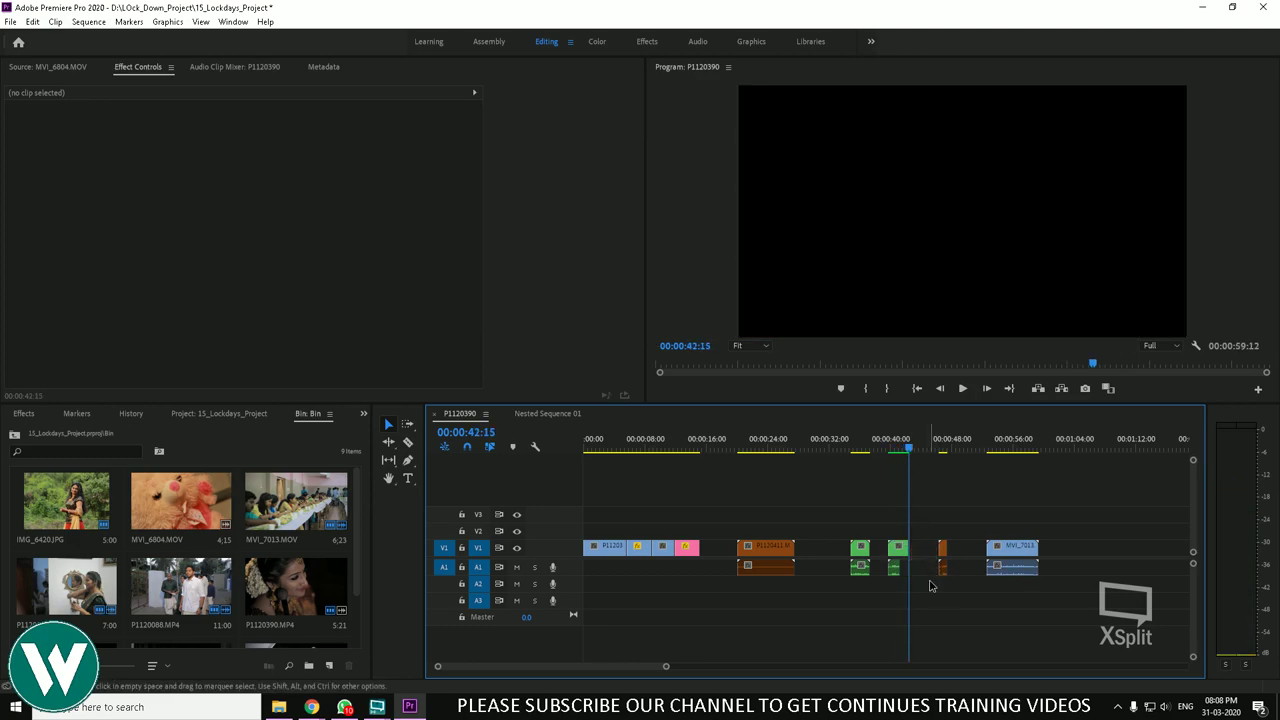
Step: Delete the MVI_7013, short orange and nested clips from the end of the sequence
{"action": "left_click", "coordinate": [894, 565]}
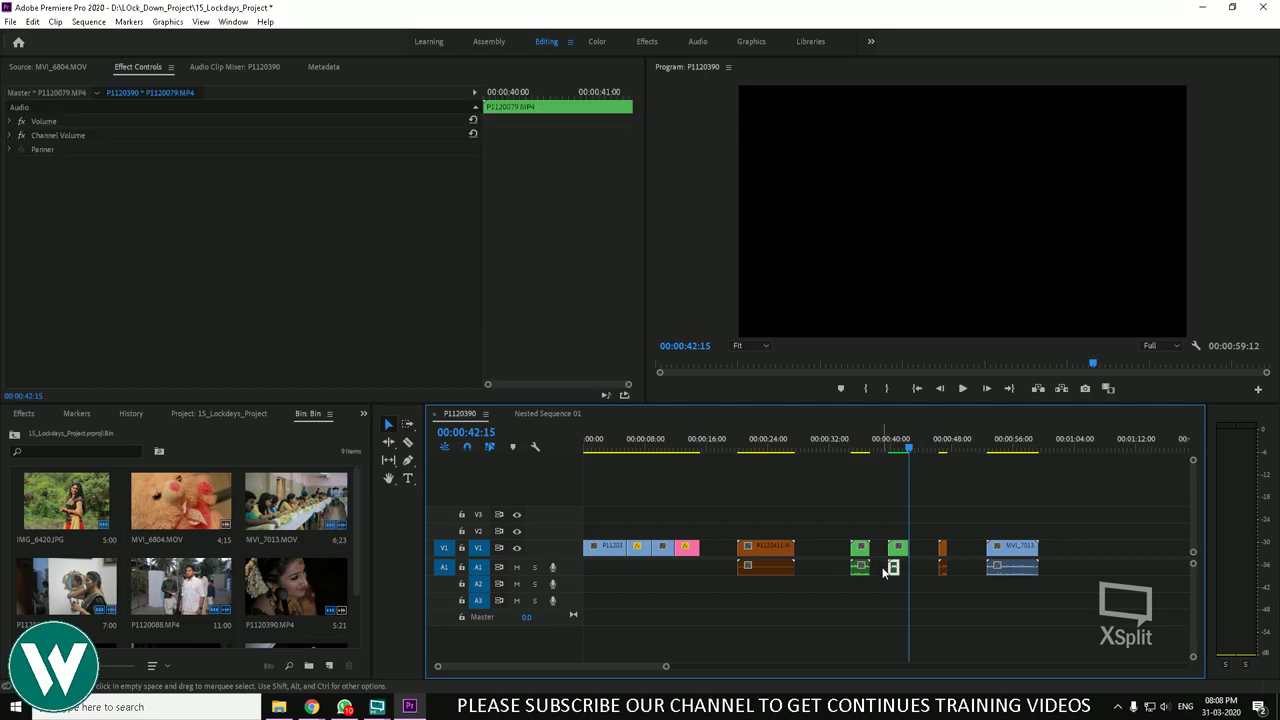
{"action": "left_click", "coordinate": [906, 565]}
{"action": "left_click", "coordinate": [1005, 548]}
{"action": "key", "text": "Delete"}
{"action": "left_click_drag", "start_coordinate": [920, 518], "coordinate": [992, 582]}
{"action": "key", "text": "Delete"}
{"action": "left_click_drag", "start_coordinate": [856, 533], "coordinate": [878, 580]}
{"action": "key", "text": "Delete"}
Step: Select the green P1120079.MP4 clip at 00:00:41:09 and zoom the timeline in on it
{"action": "left_click", "coordinate": [898, 548]}
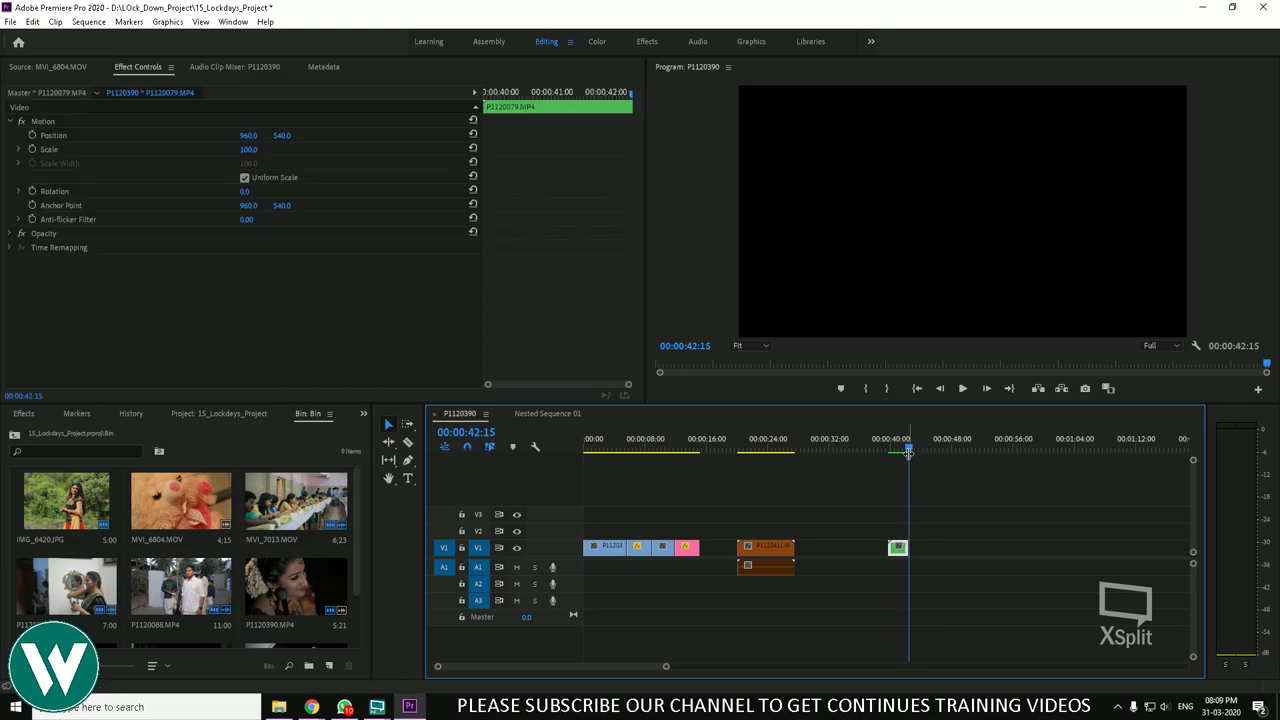
{"action": "left_click_drag", "start_coordinate": [917, 444], "coordinate": [903, 457]}
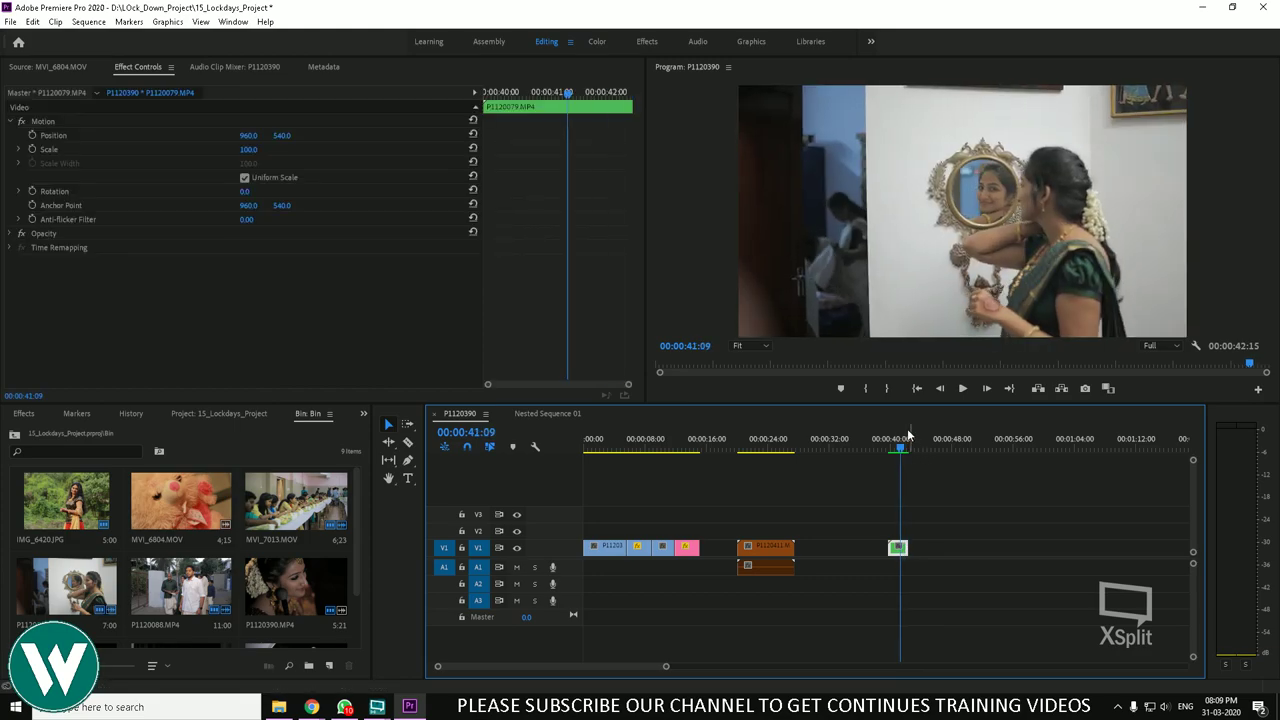
{"action": "right_click", "coordinate": [898, 553]}
{"action": "left_click", "coordinate": [897, 548]}
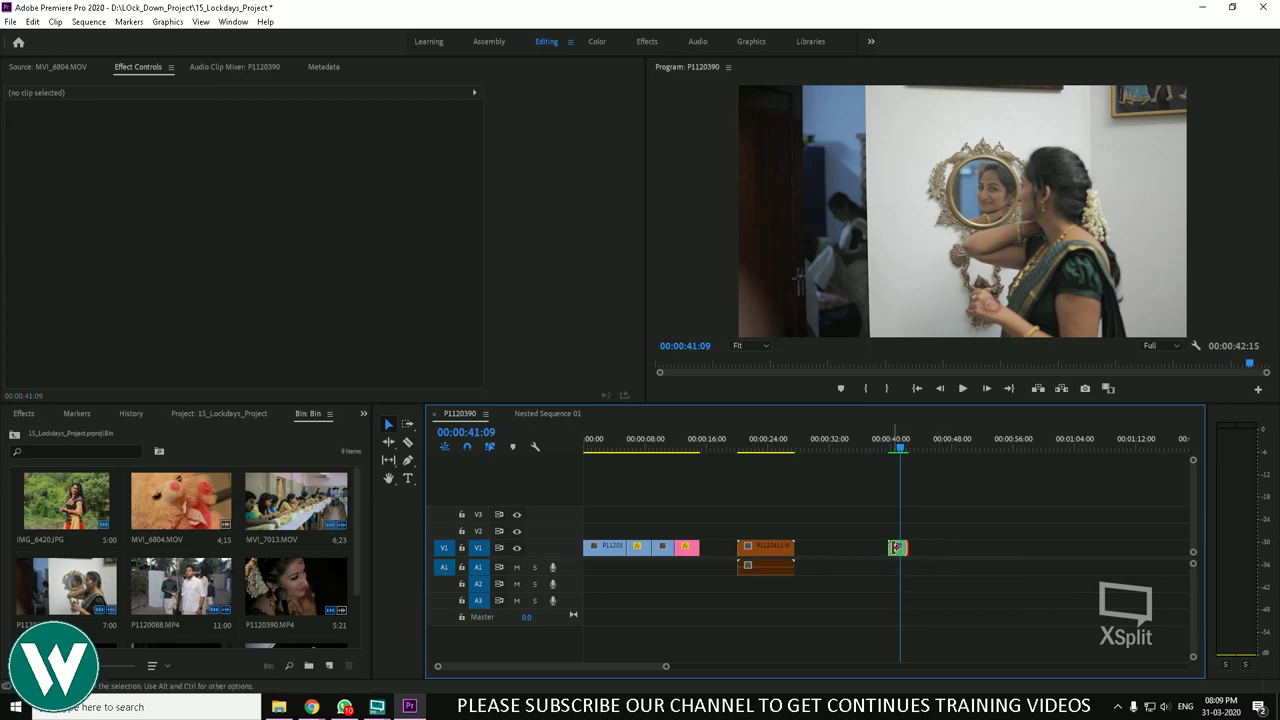
{"action": "key", "text": "="}
{"action": "key", "text": "="}
{"action": "key", "text": "="}
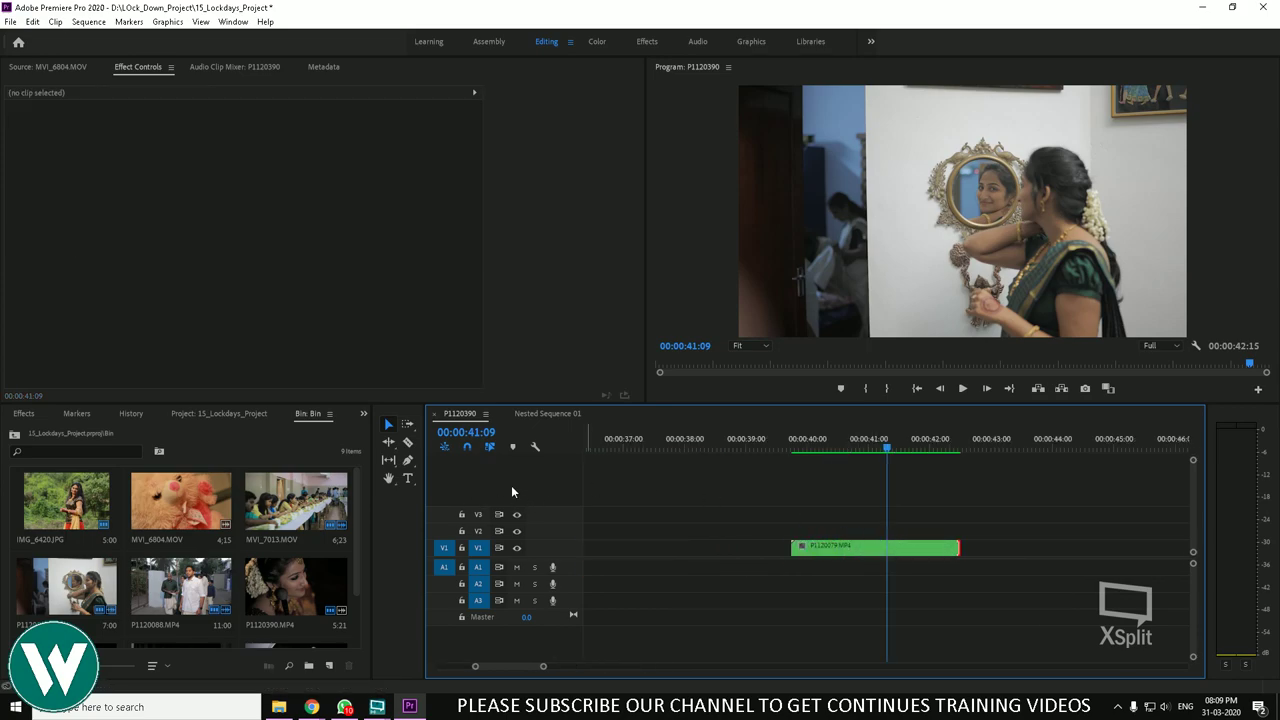
{"action": "left_click", "coordinate": [392, 460]}
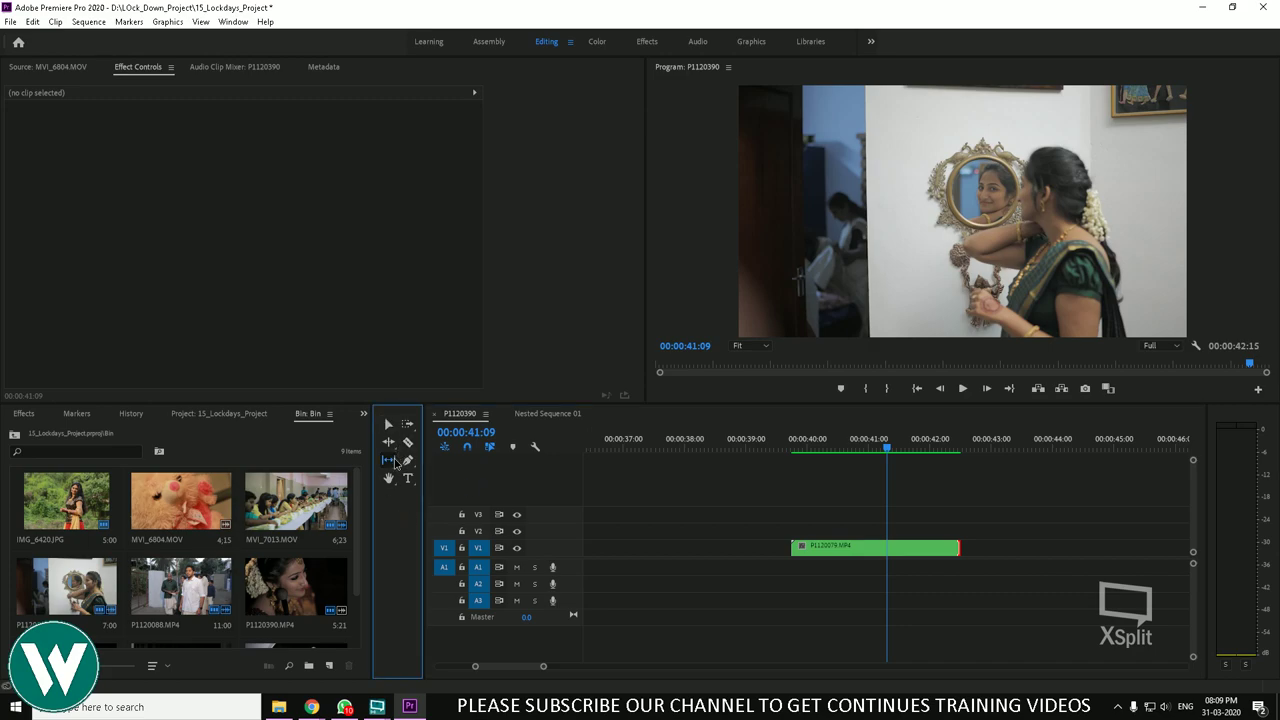
Step: Rate-stretch P1120079.MP4 longer to slow it down and play back the result
{"action": "left_click", "coordinate": [388, 441]}
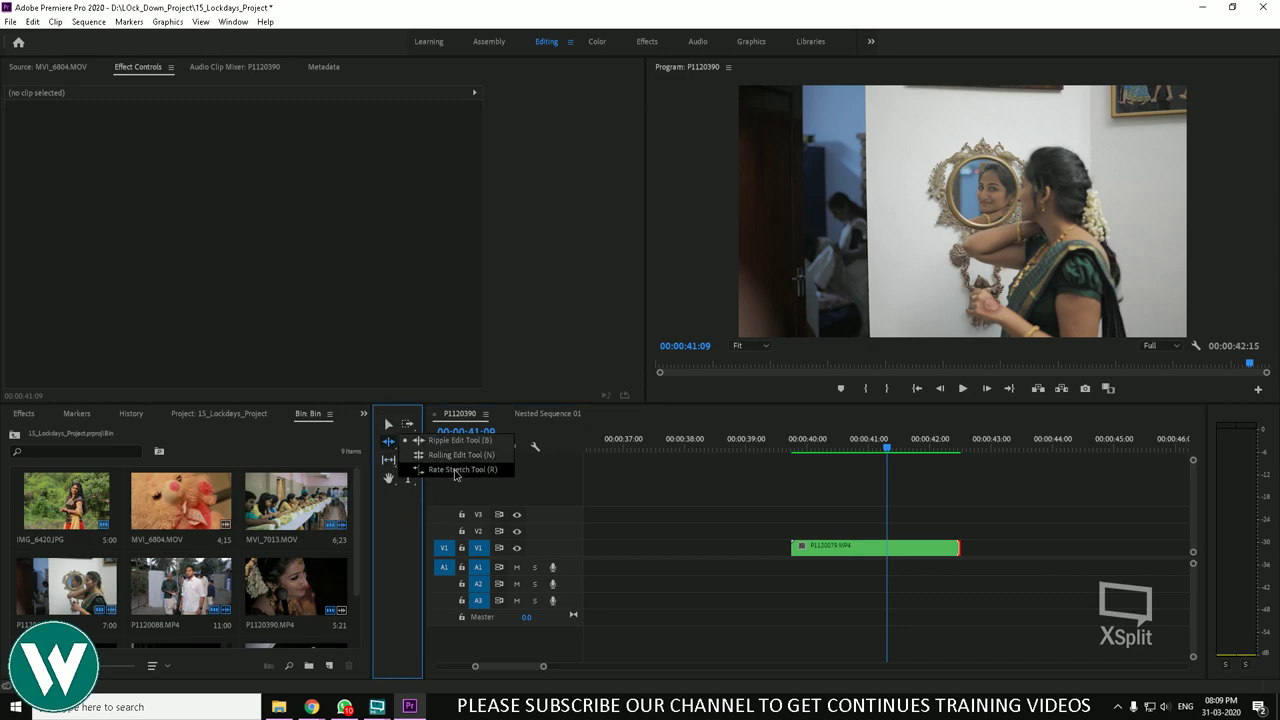
{"action": "left_click", "coordinate": [445, 470]}
{"action": "left_click", "coordinate": [958, 548]}
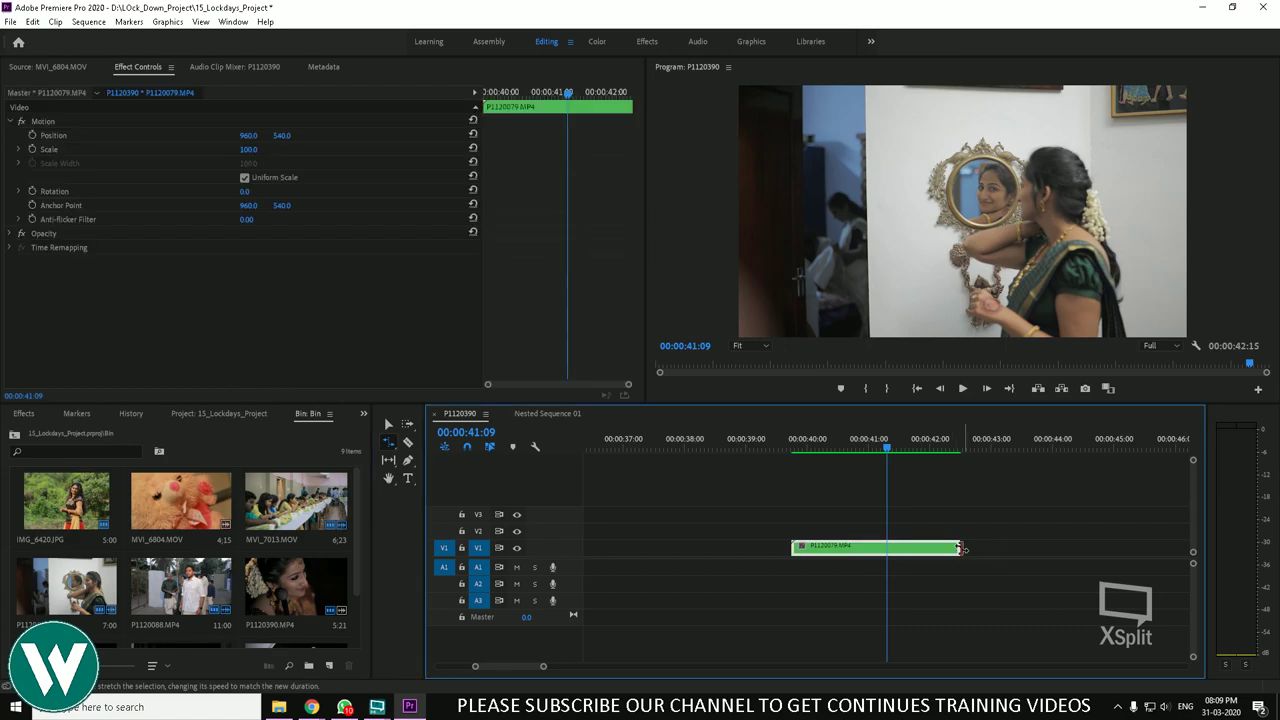
{"action": "left_click_drag", "start_coordinate": [958, 548], "coordinate": [1129, 550]}
{"action": "key", "text": "minus"}
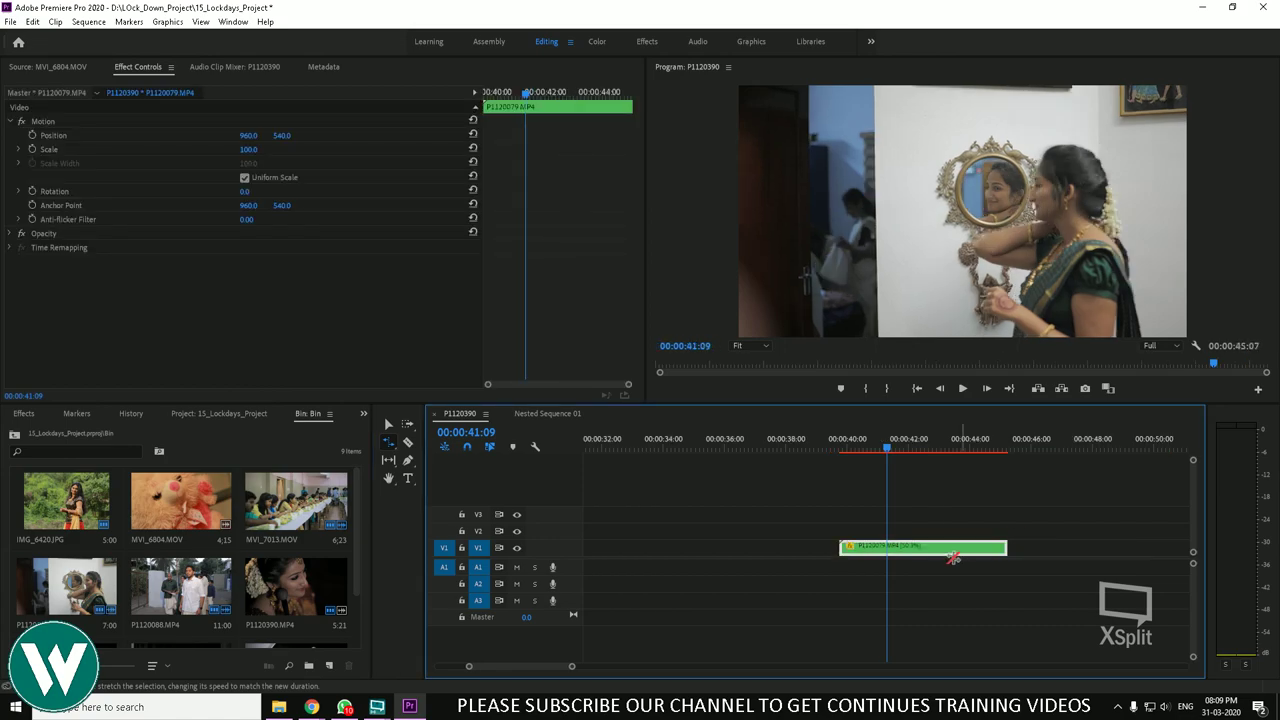
{"action": "key", "text": "equal"}
{"action": "key", "text": "equal"}
{"action": "key", "text": "minus"}
{"action": "key", "text": "minus"}
{"action": "key", "text": "minus"}
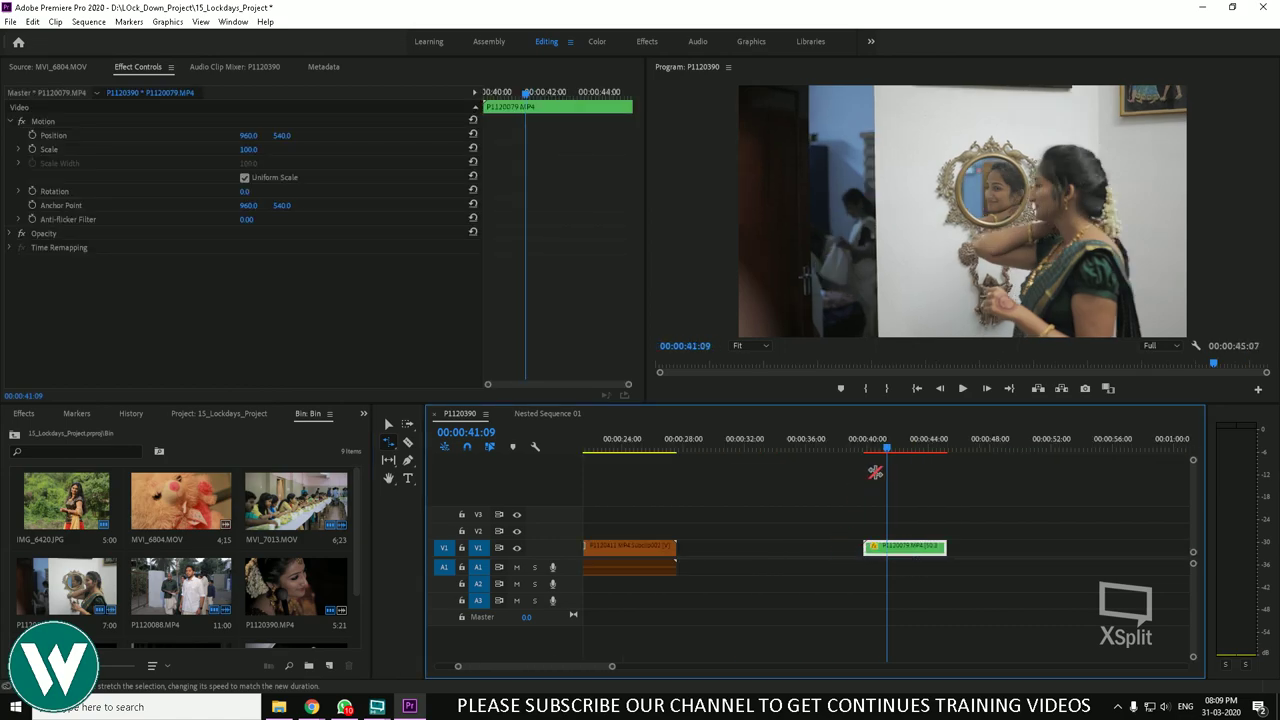
{"action": "left_click_drag", "start_coordinate": [887, 450], "coordinate": [865, 450]}
{"action": "key", "text": "space"}
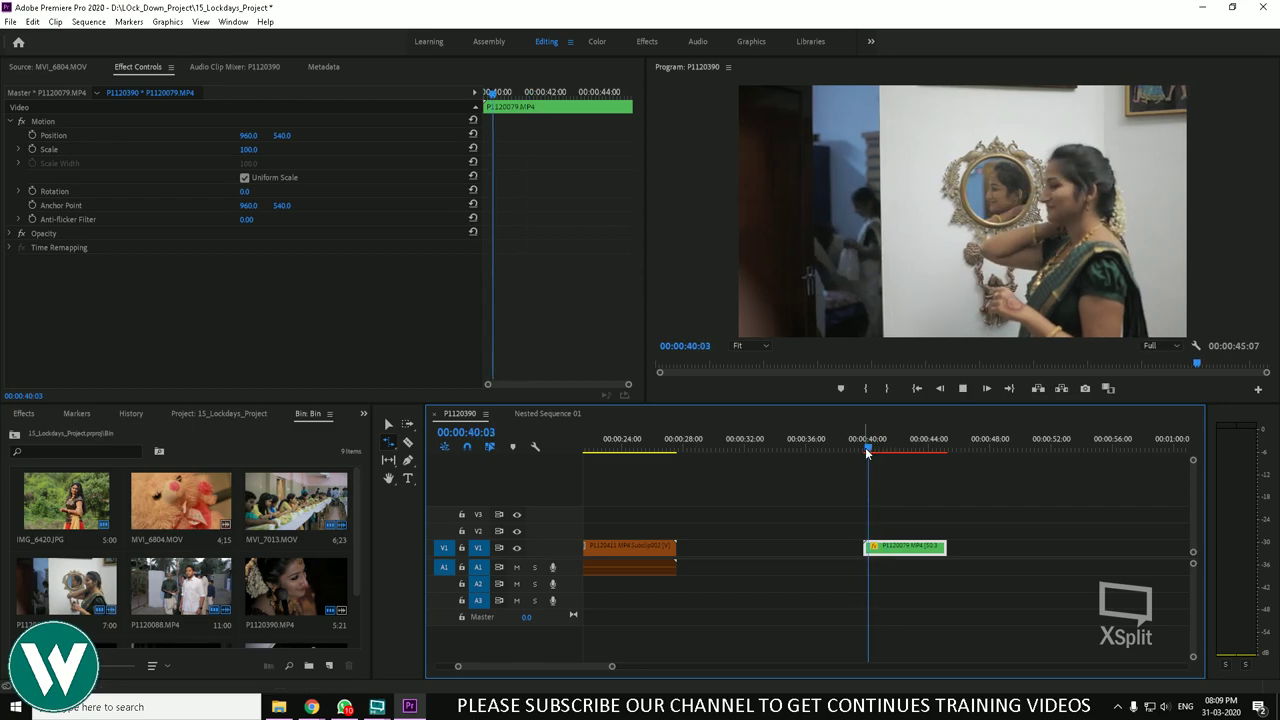
{"action": "key", "text": "space"}
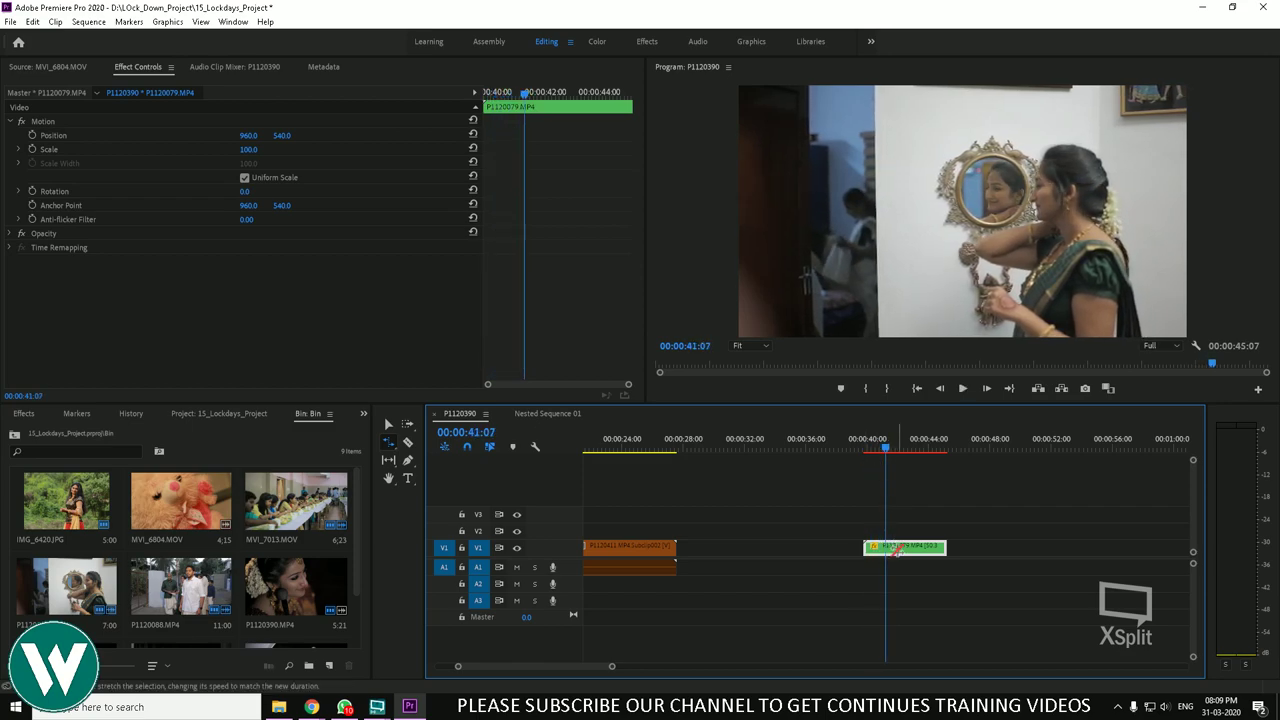
Step: Switch the green clip's time interpolation to Frame Sampling and replay it
{"action": "right_click", "coordinate": [897, 552]}
{"action": "mouse_move", "coordinate": [1040, 523]}
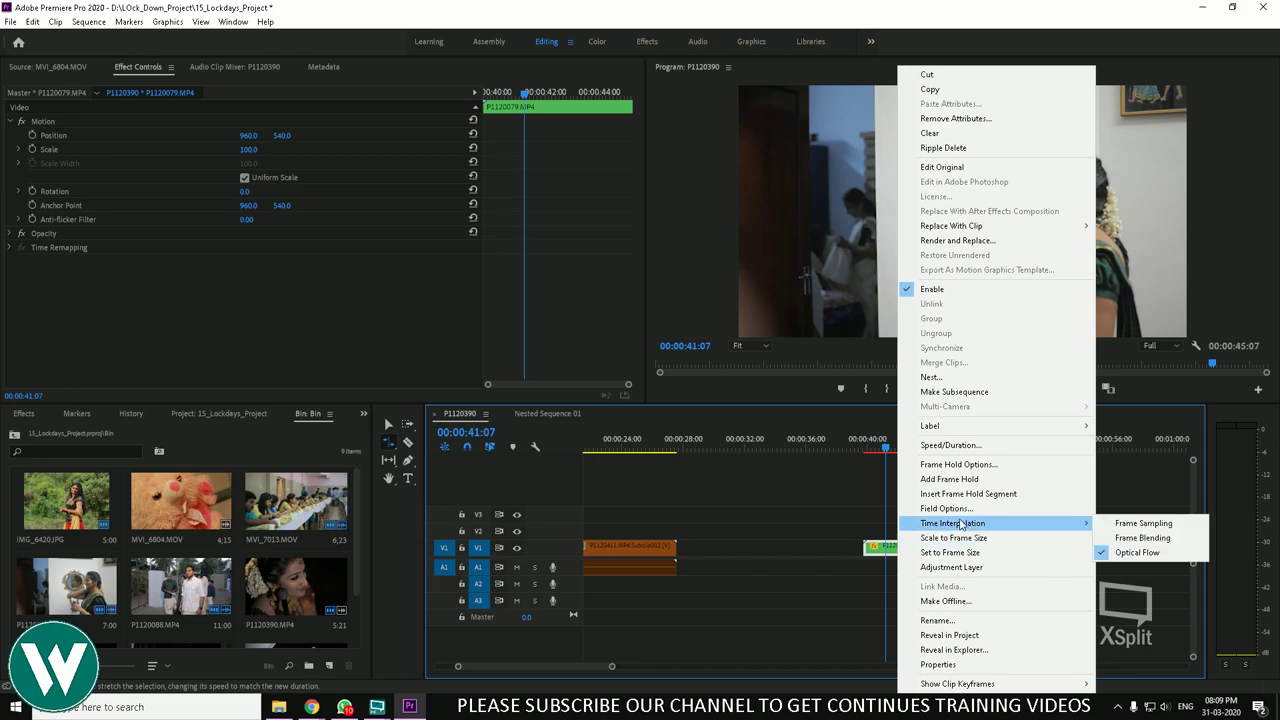
{"action": "left_click", "coordinate": [1142, 528]}
{"action": "left_click_drag", "start_coordinate": [880, 450], "coordinate": [866, 457]}
{"action": "key", "text": "space"}
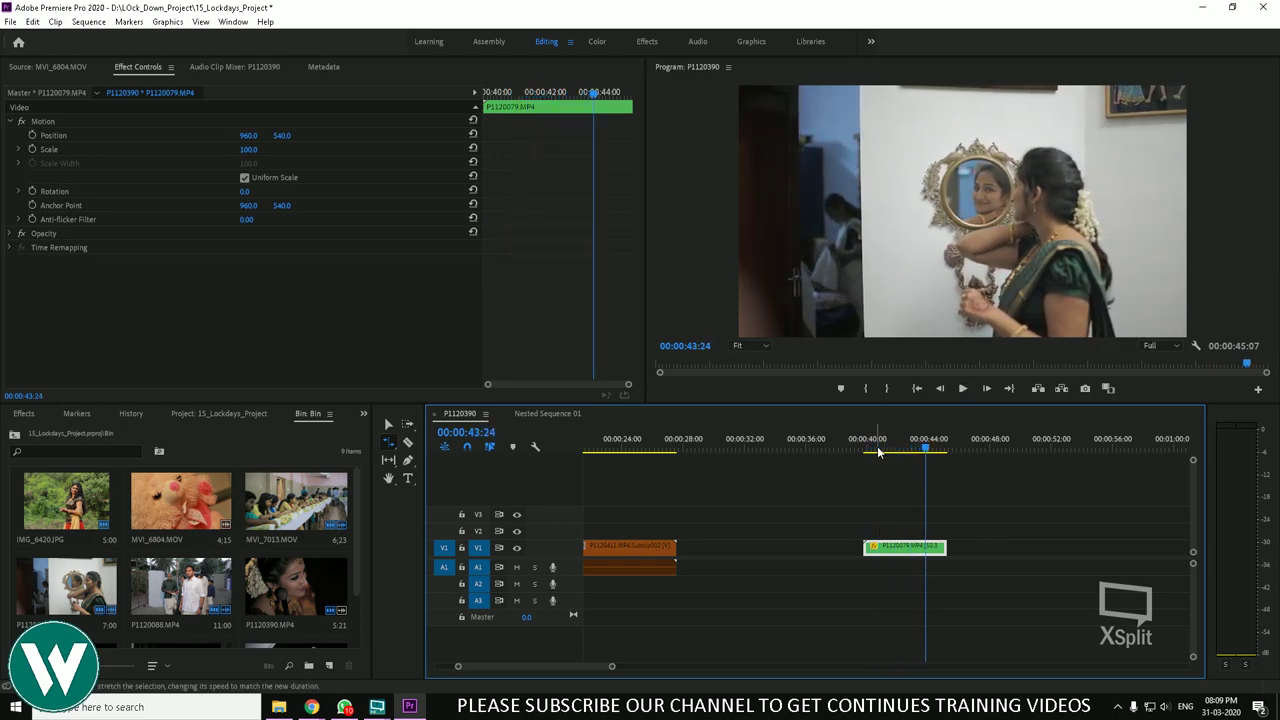
Step: Stretch P1120079.MP4's end further with the Rate Stretch tool to slow it down
{"action": "left_click", "coordinate": [877, 450]}
{"action": "key", "text": "space"}
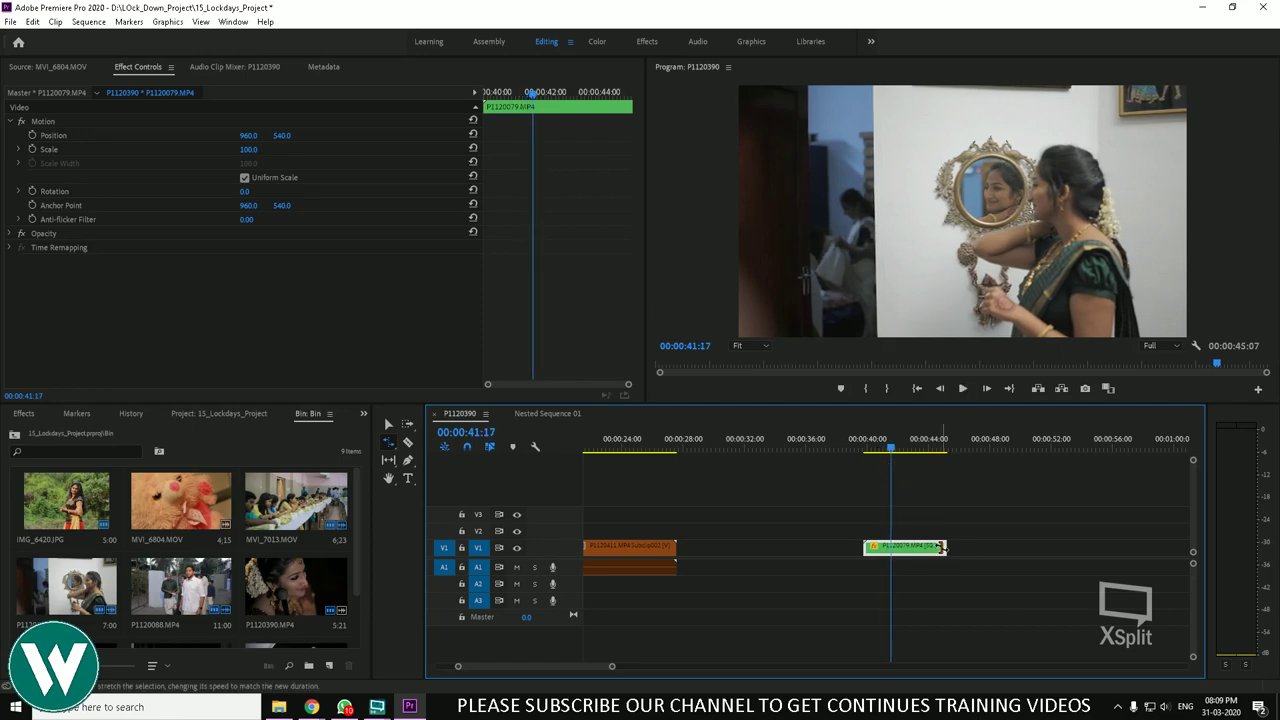
{"action": "left_click_drag", "start_coordinate": [946, 548], "coordinate": [1011, 548]}
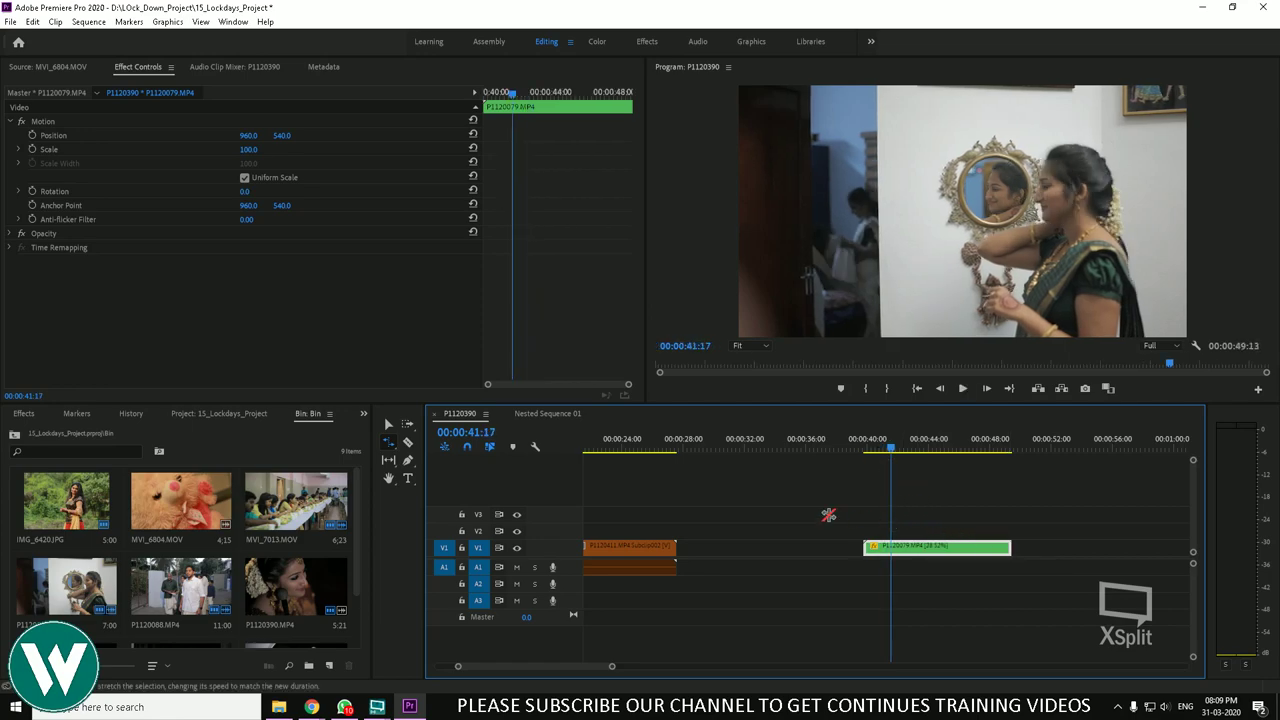
Step: Trim the clip's end so the sequence ends at 00:00:45:18 and play it back
{"action": "left_click", "coordinate": [389, 424]}
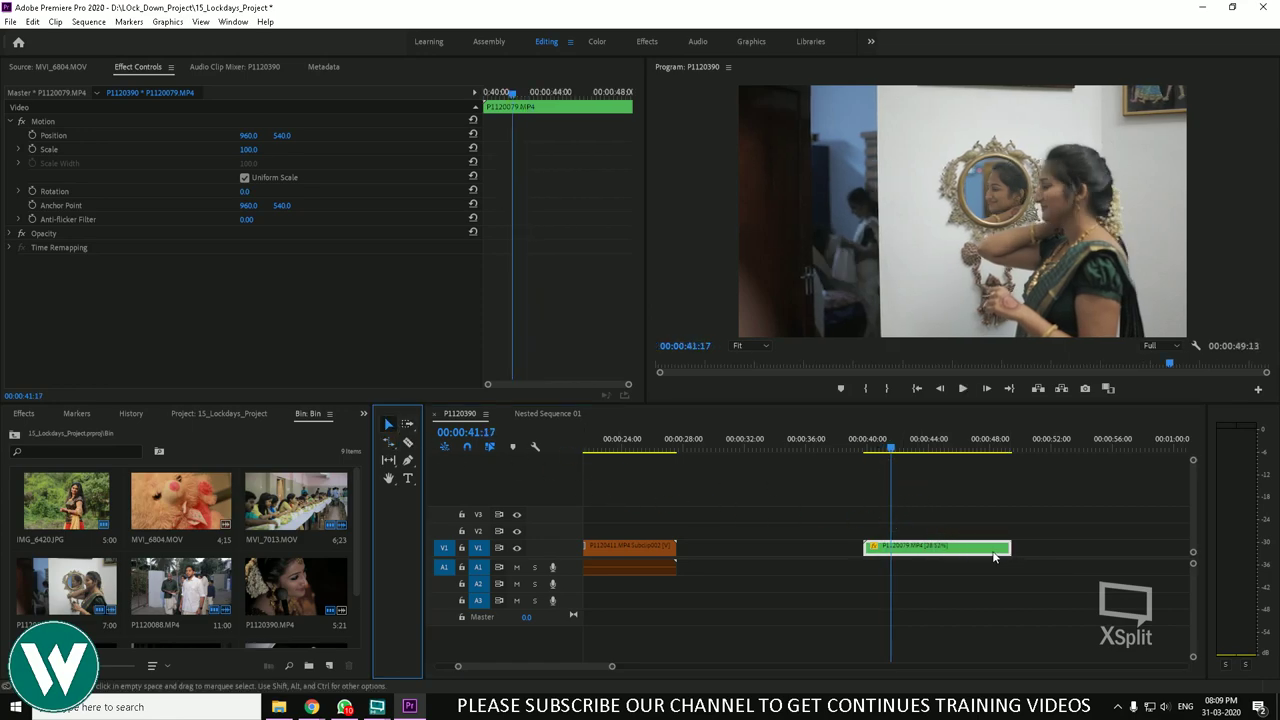
{"action": "left_click_drag", "start_coordinate": [1007, 547], "coordinate": [952, 547]}
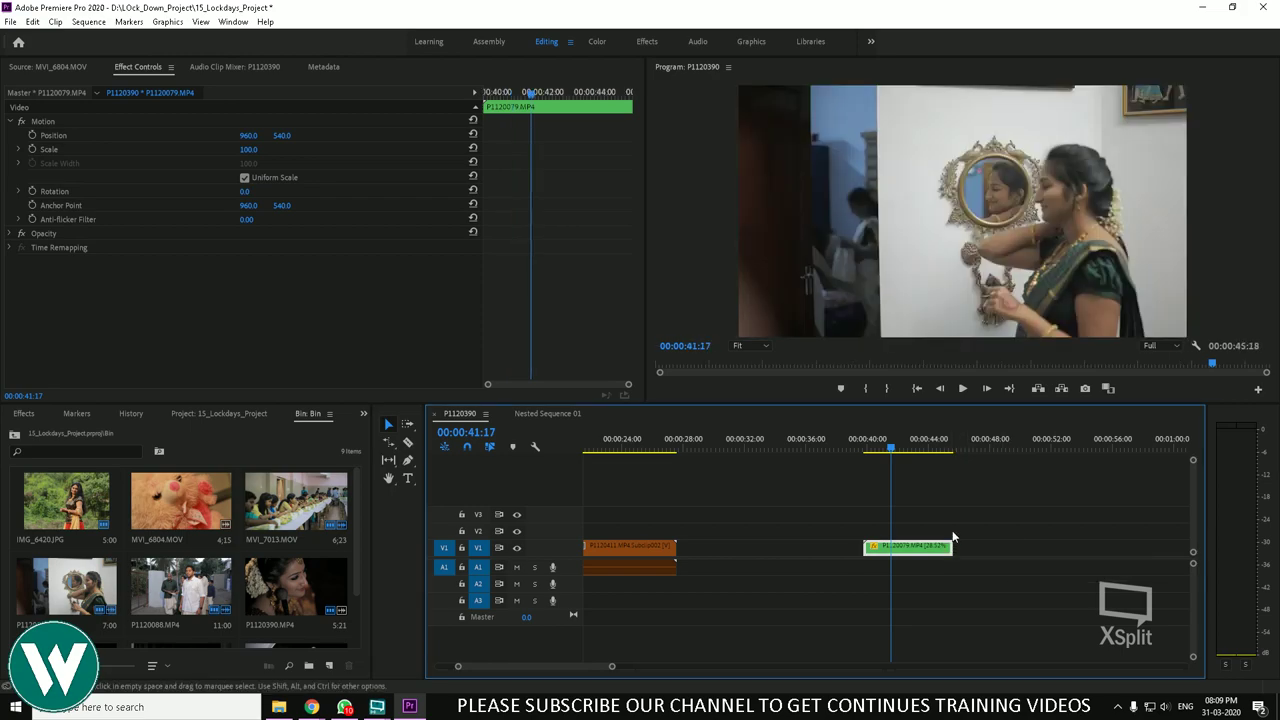
{"action": "left_click", "coordinate": [864, 443]}
{"action": "key", "text": "space"}
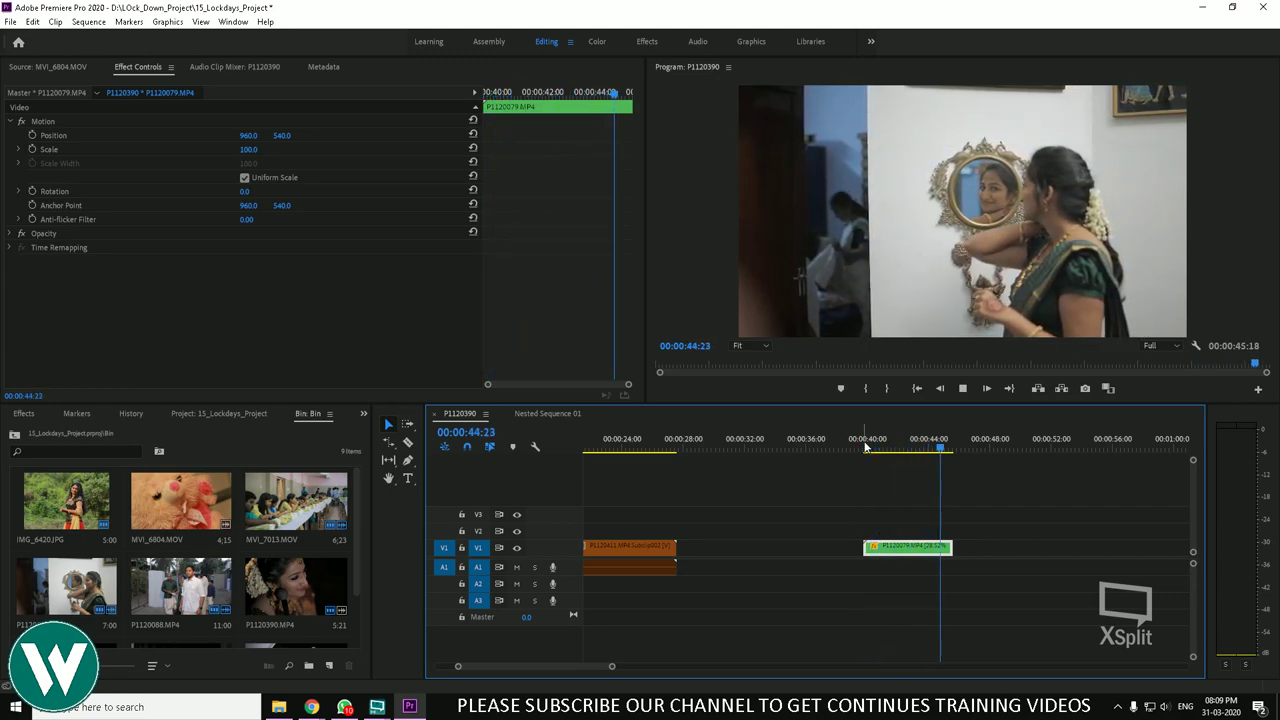
{"action": "key", "text": "space"}
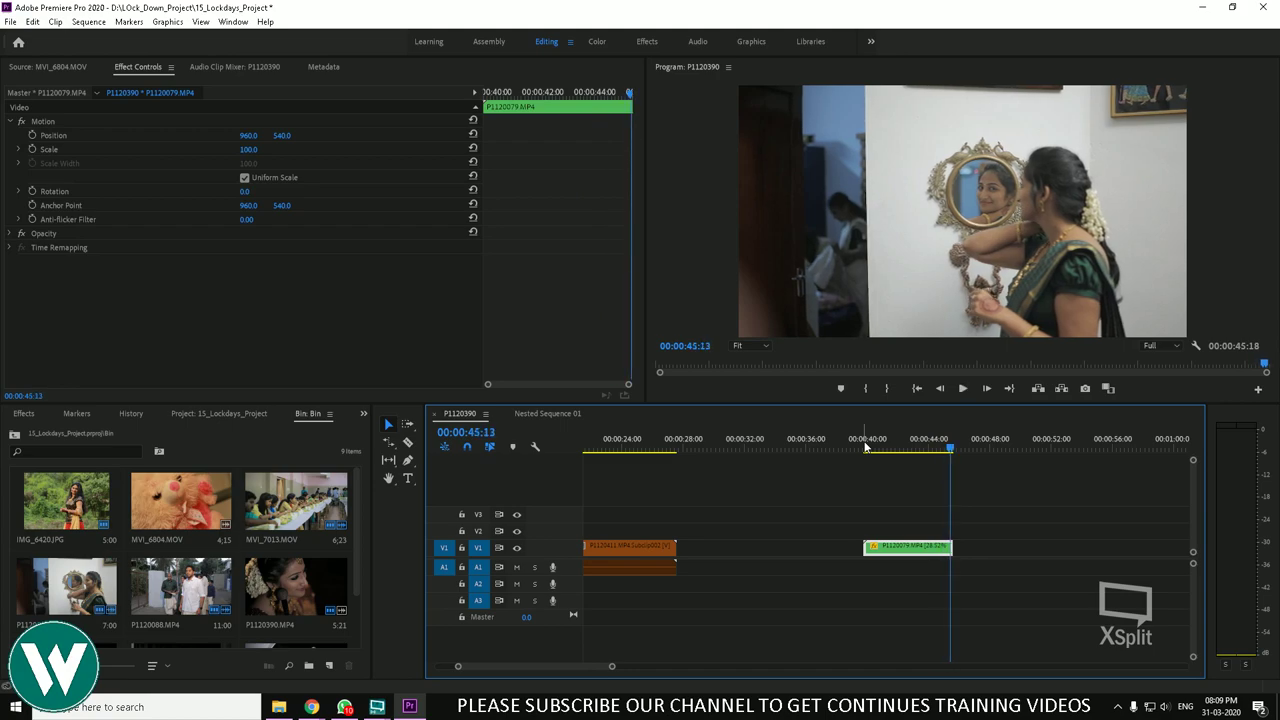
{"action": "right_click", "coordinate": [926, 547]}
Step: Set the slowed clip's time interpolation to Frame Blending and render its preview
{"action": "mouse_move", "coordinate": [990, 528]}
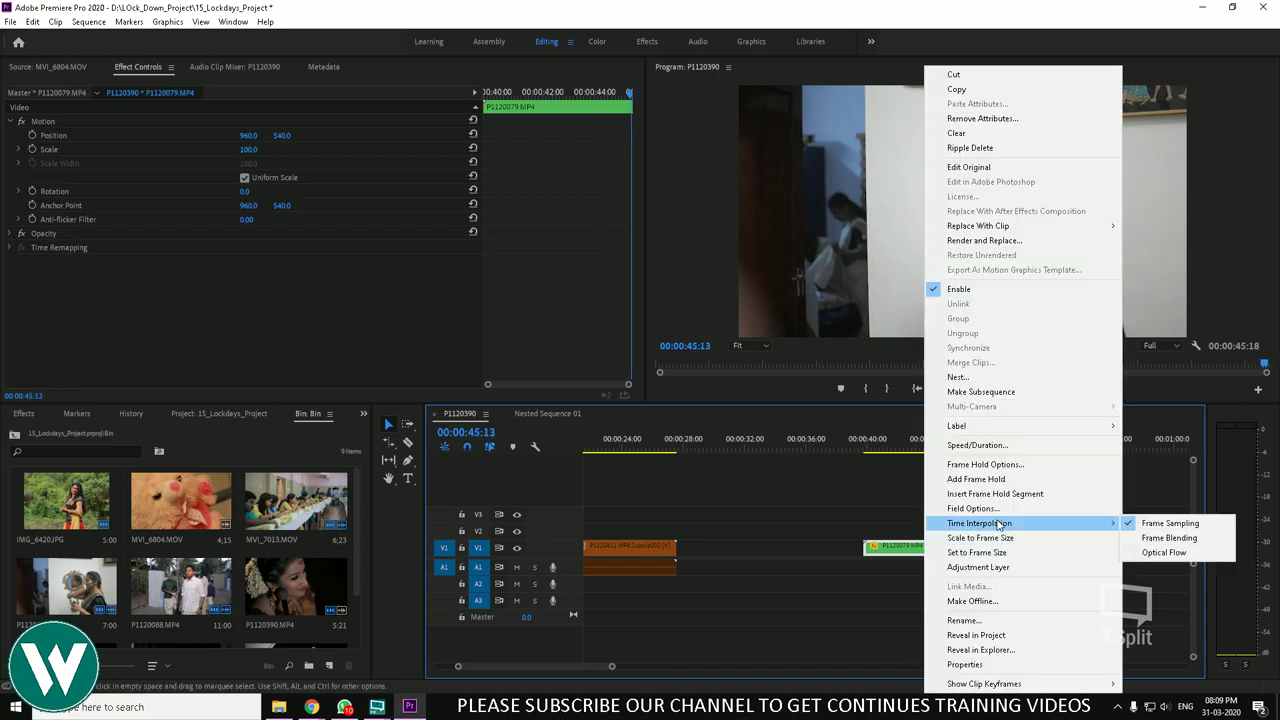
{"action": "left_click", "coordinate": [1168, 538]}
{"action": "key", "text": "Return"}
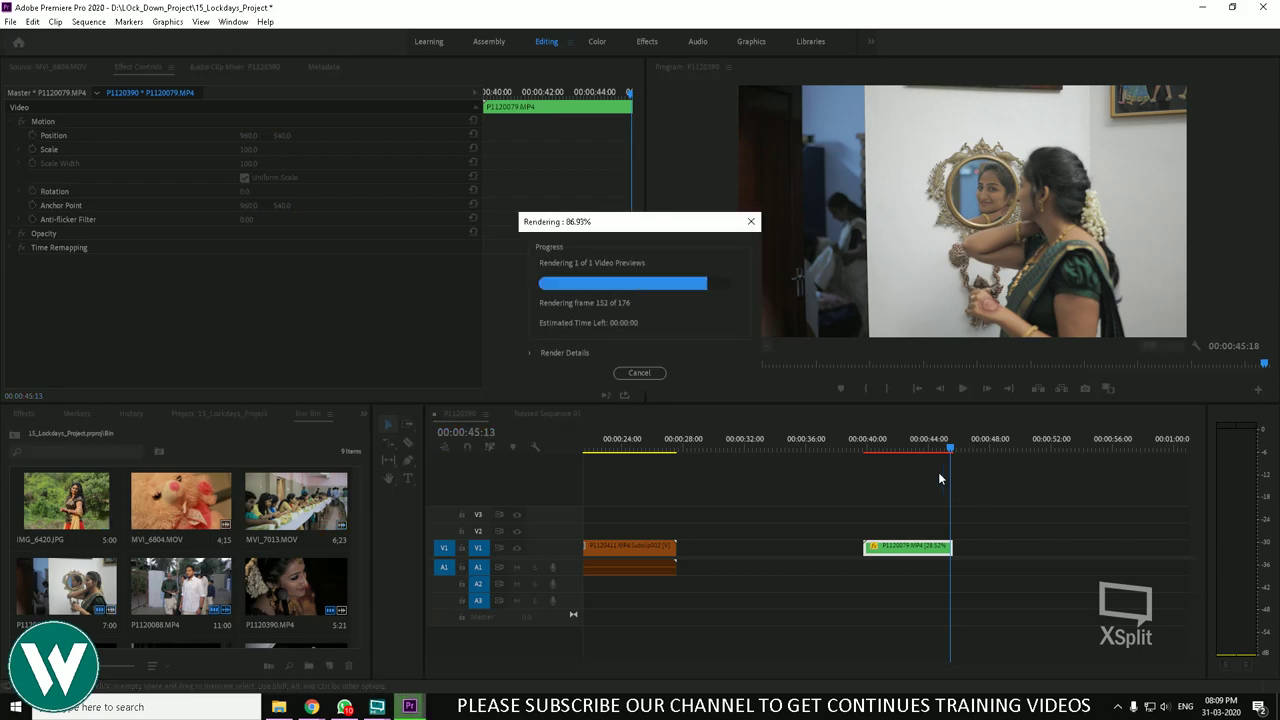
Step: Play the Frame Blending result from 39:26 to review the slowed clip
{"action": "key", "text": "minus"}
{"action": "key", "text": "minus"}
{"action": "key", "text": "minus"}
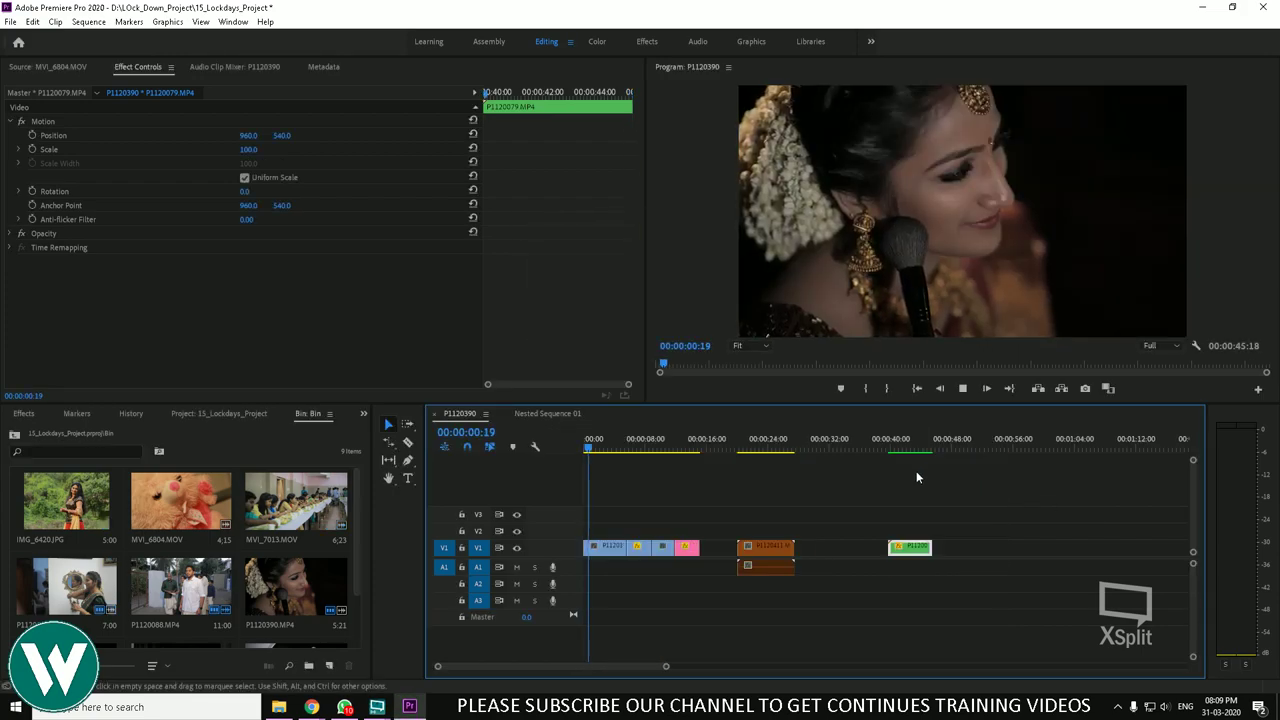
{"action": "key", "text": "minus"}
{"action": "left_click", "coordinate": [627, 451]}
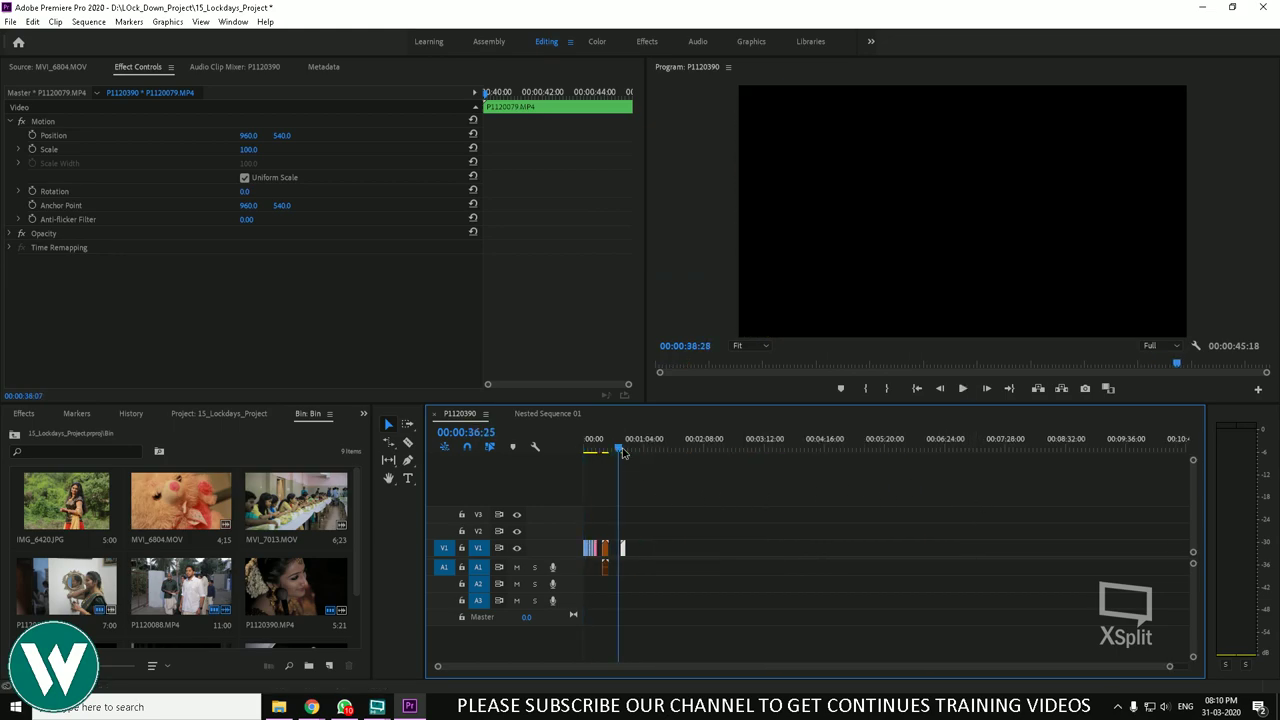
{"action": "key", "text": "equal"}
{"action": "key", "text": "equal"}
{"action": "key", "text": "equal"}
{"action": "key", "text": "equal"}
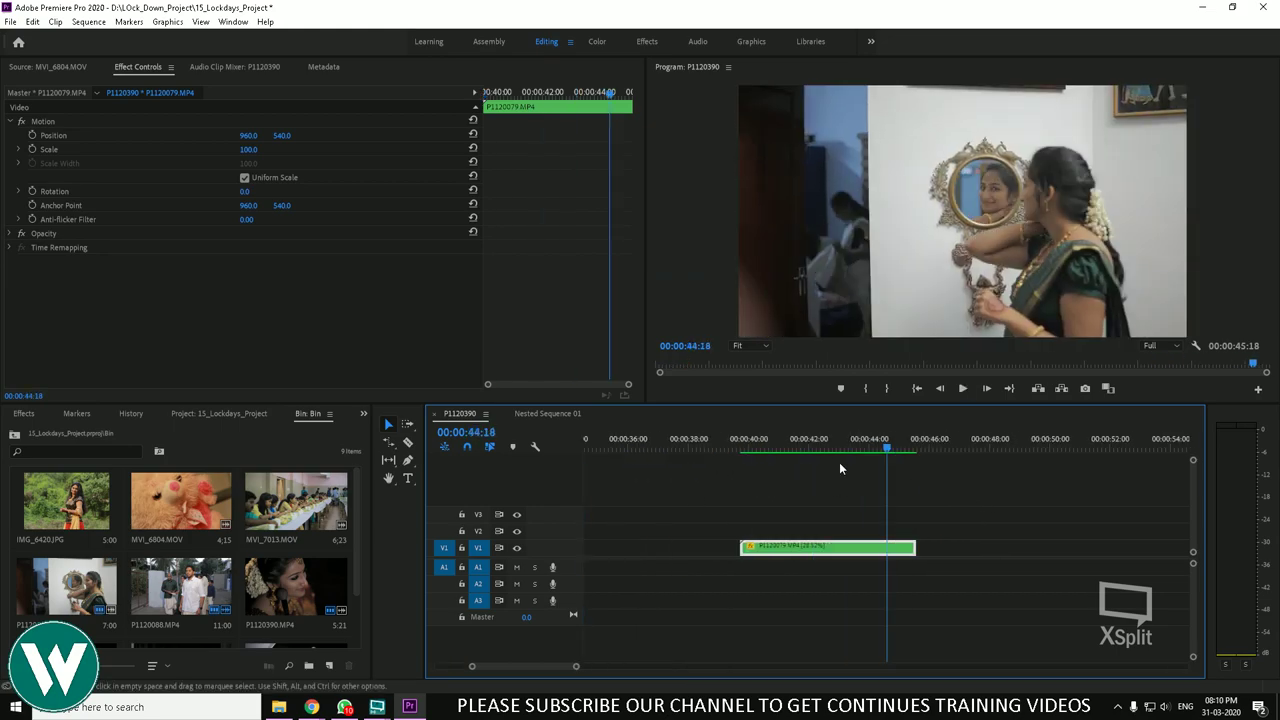
{"action": "left_click", "coordinate": [781, 445]}
{"action": "key", "text": "space"}
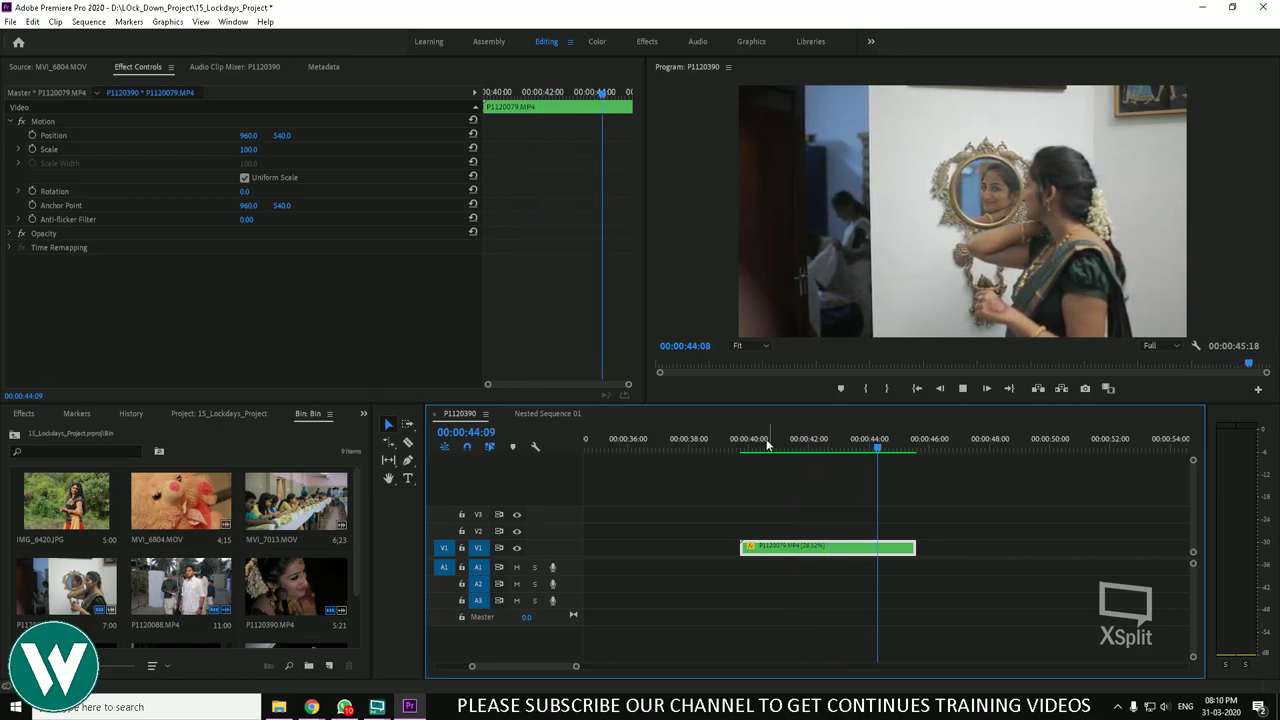
{"action": "left_click", "coordinate": [745, 447]}
{"action": "key", "text": "space"}
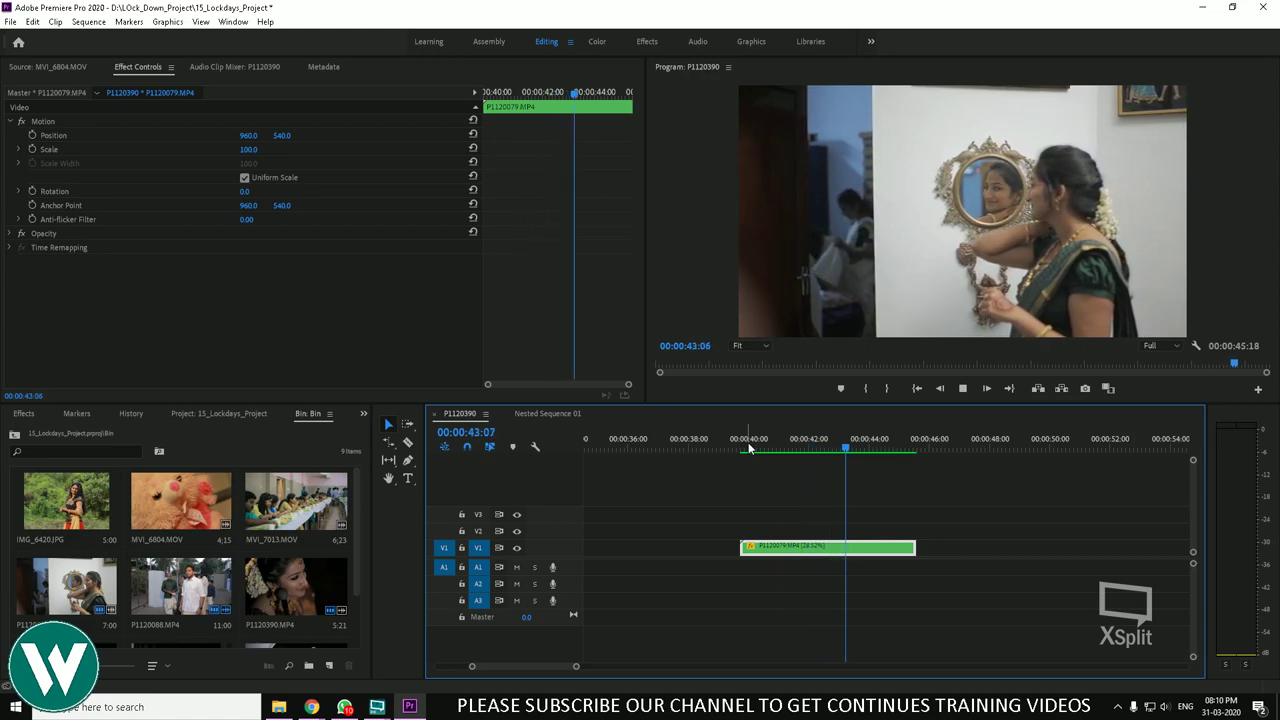
{"action": "key", "text": "space"}
Step: Switch the slowed clip's time interpolation to Optical Flow
{"action": "right_click", "coordinate": [829, 548]}
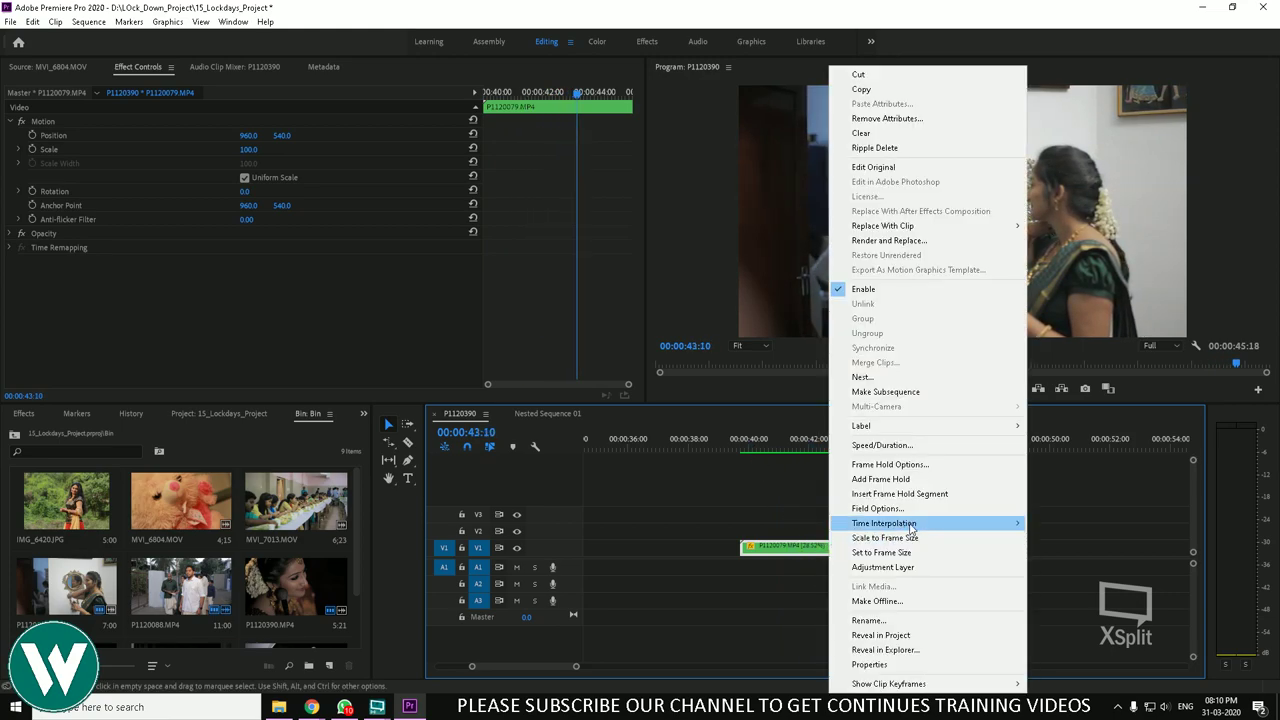
{"action": "mouse_move", "coordinate": [962, 528]}
{"action": "left_click", "coordinate": [1066, 553]}
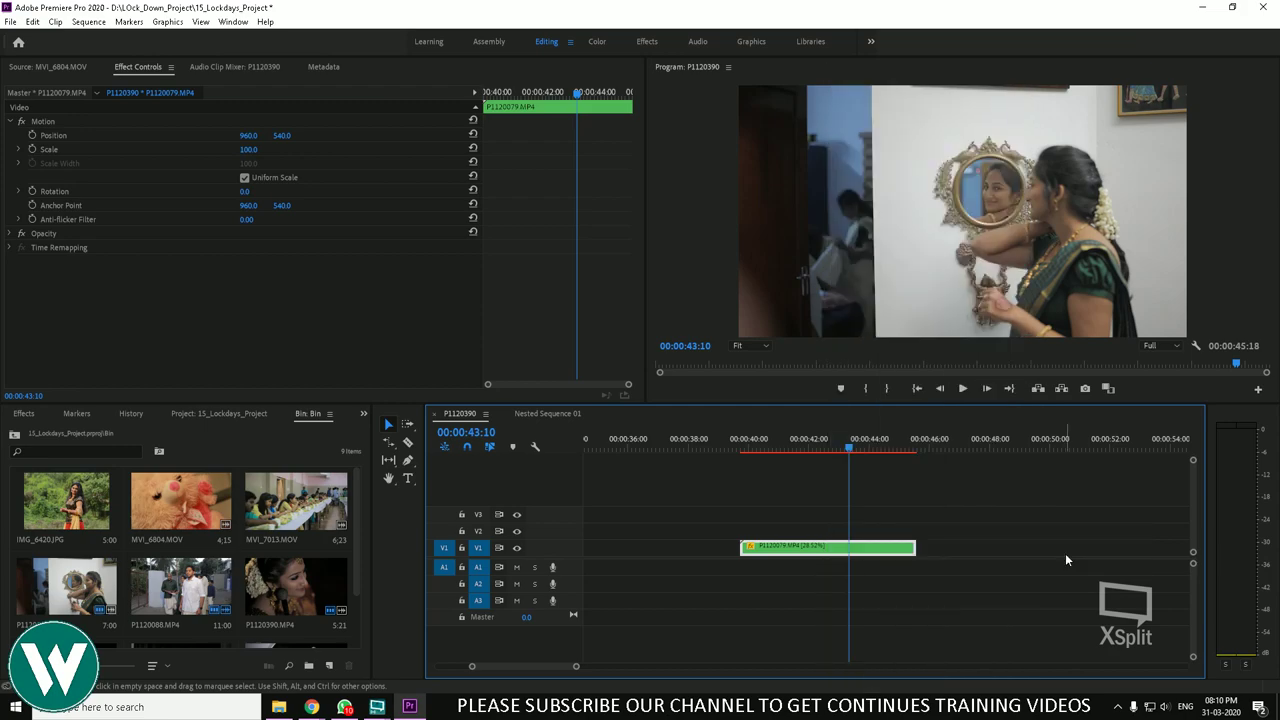
Step: Render the Optical Flow preview of P1120079.MP4 so its render bar turns green
{"action": "key", "text": "Return"}
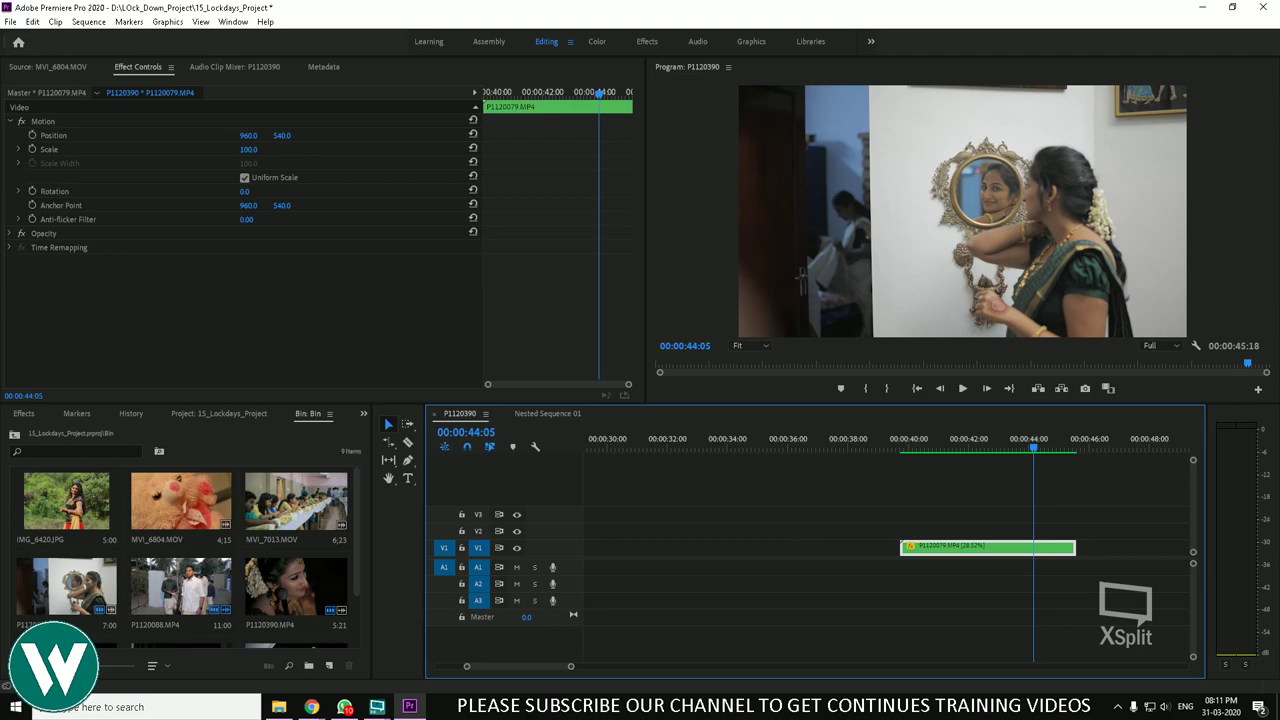
Step: Load MVI_6804.MOV in the Source monitor and drop only its audio onto track A3
{"action": "double_click", "coordinate": [184, 492]}
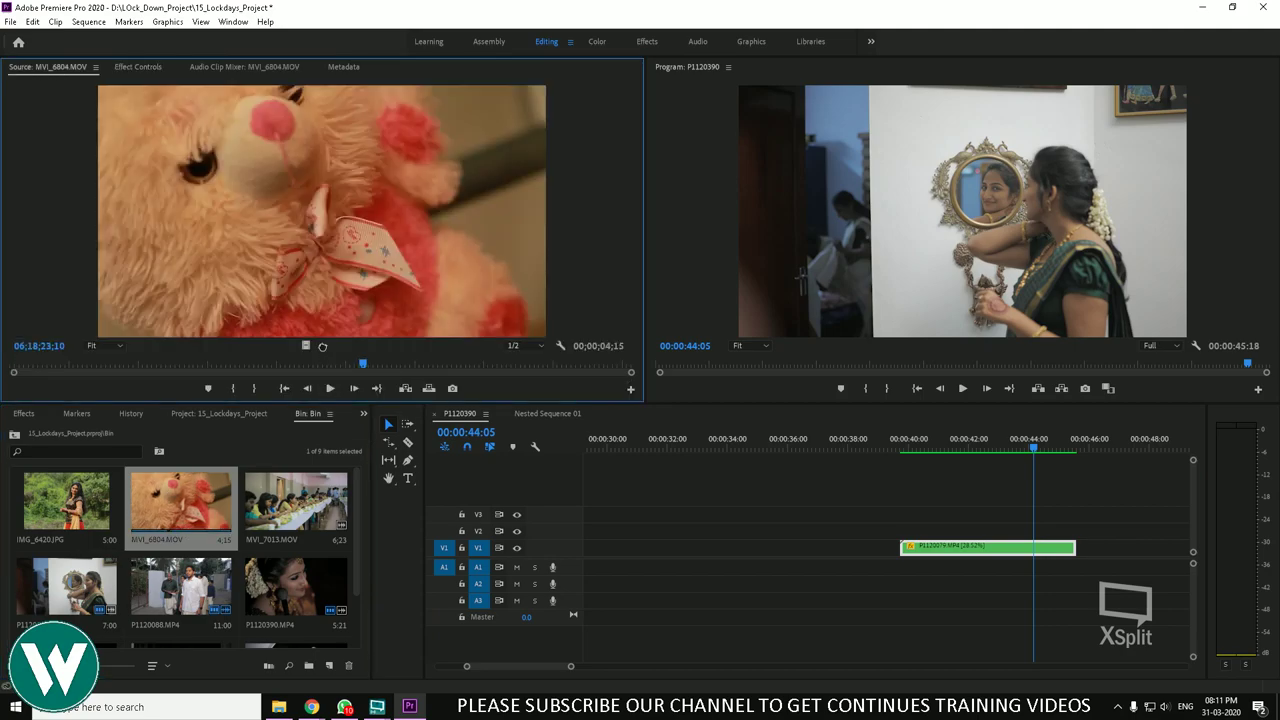
{"action": "left_click", "coordinate": [322, 346]}
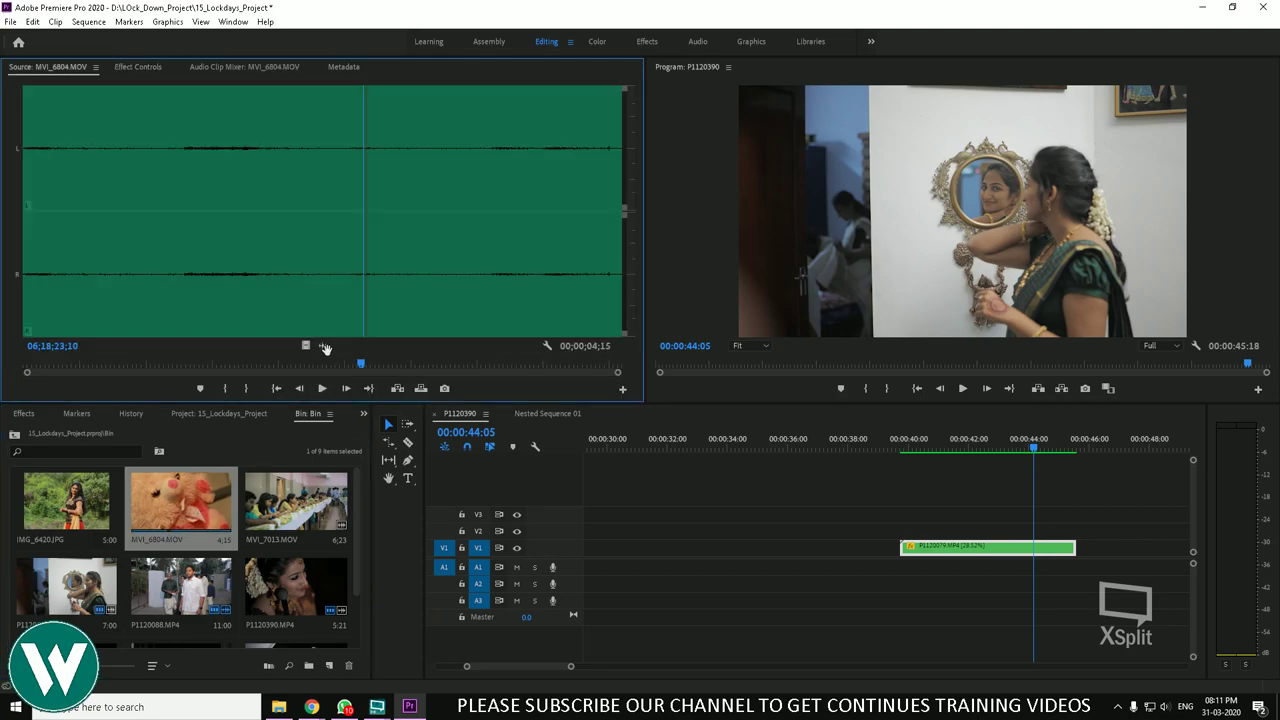
{"action": "left_click_drag", "start_coordinate": [322, 346], "coordinate": [822, 598]}
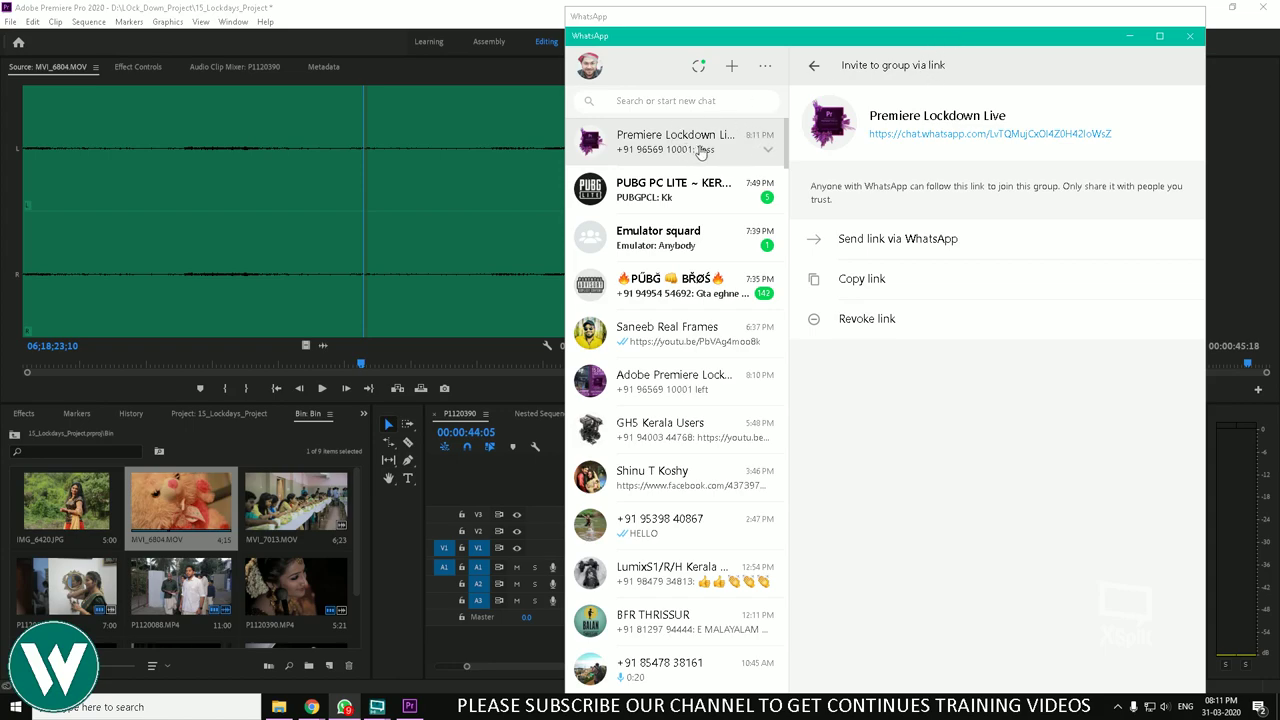
Step: Back out of the invite-link page to the Premiere Lockdown Live chat and play its voice message
{"action": "left_click", "coordinate": [810, 67]}
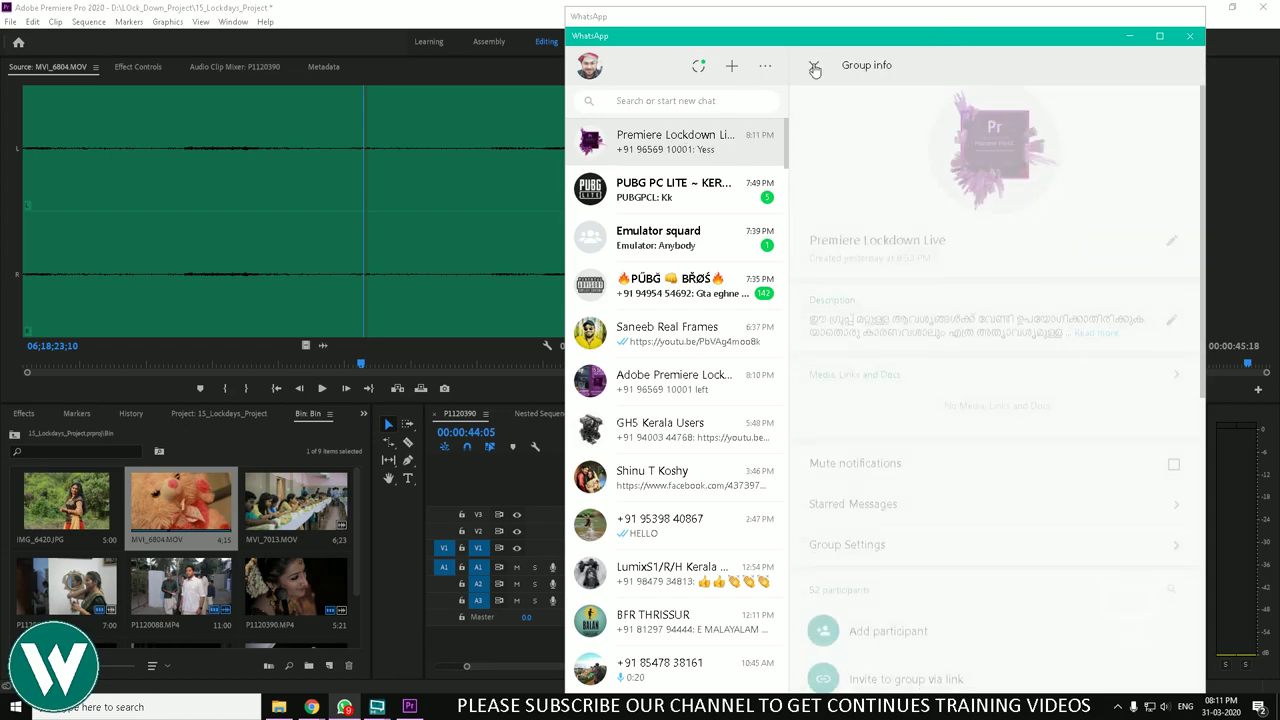
{"action": "left_click", "coordinate": [813, 67]}
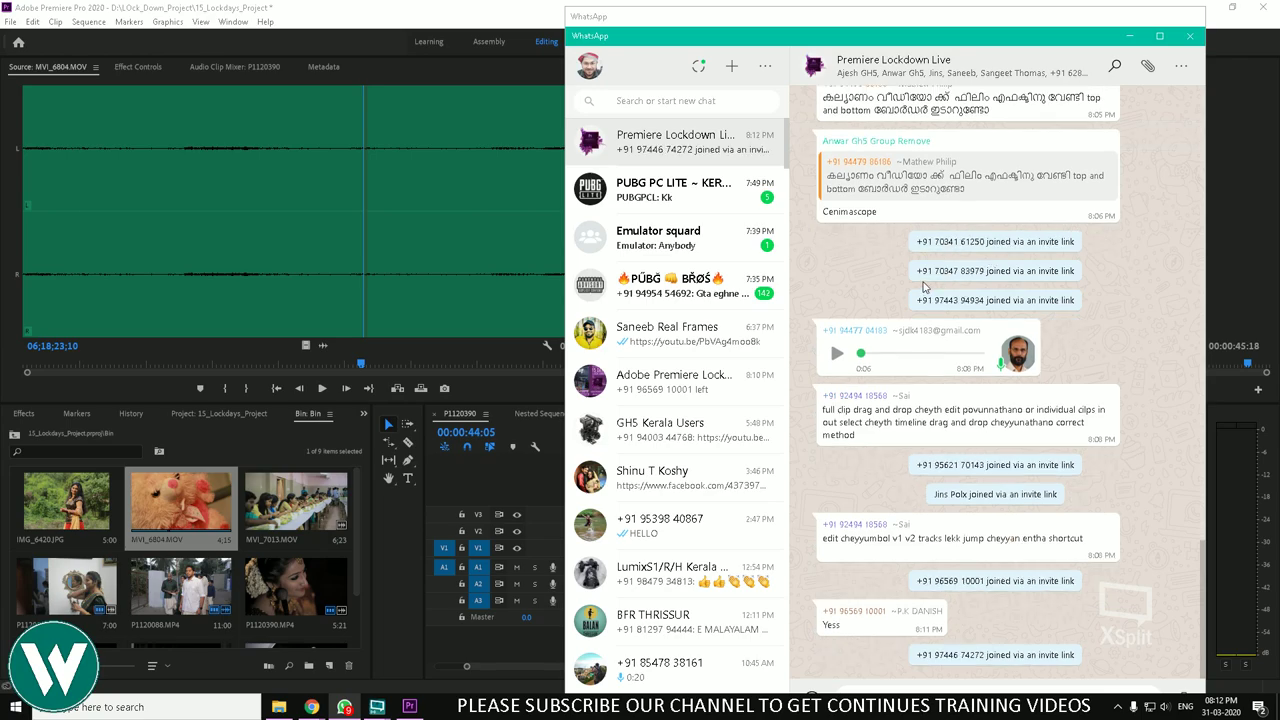
{"action": "left_click", "coordinate": [836, 353]}
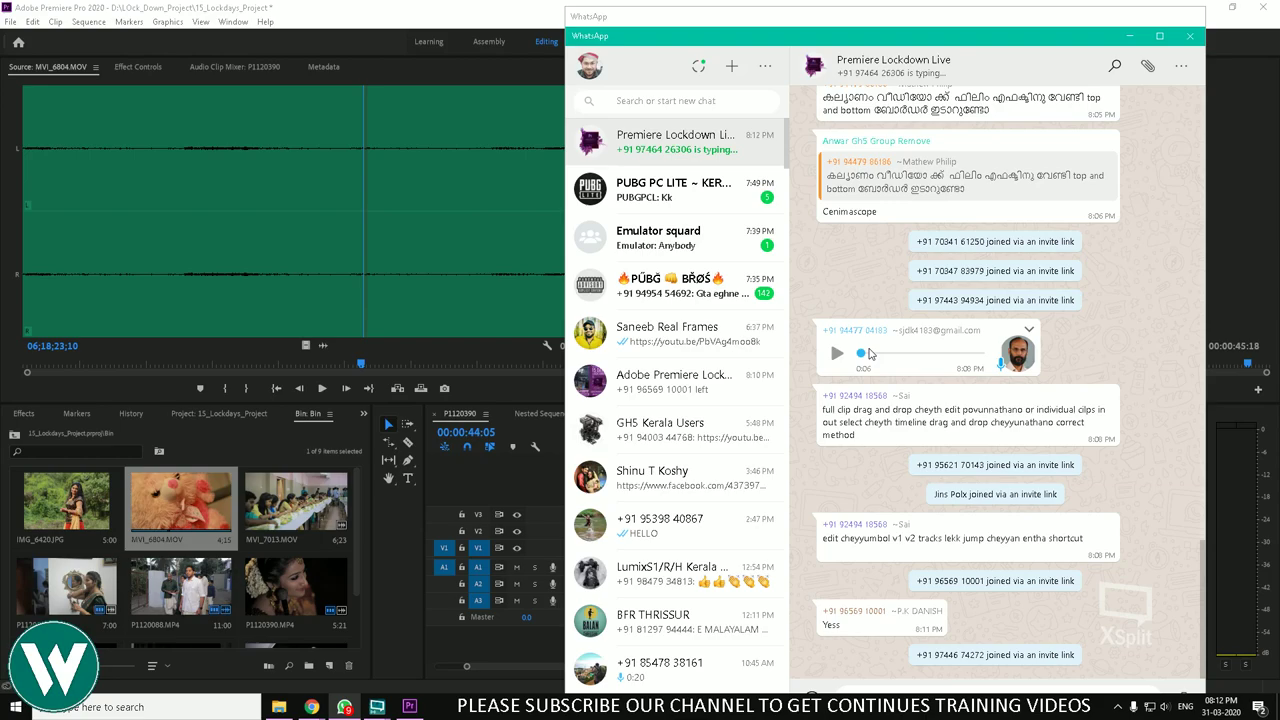
Step: Return to Premiere, set the playhead to 41:26 and open the Keyboard Shortcuts editor
{"action": "left_click", "coordinate": [1228, 275]}
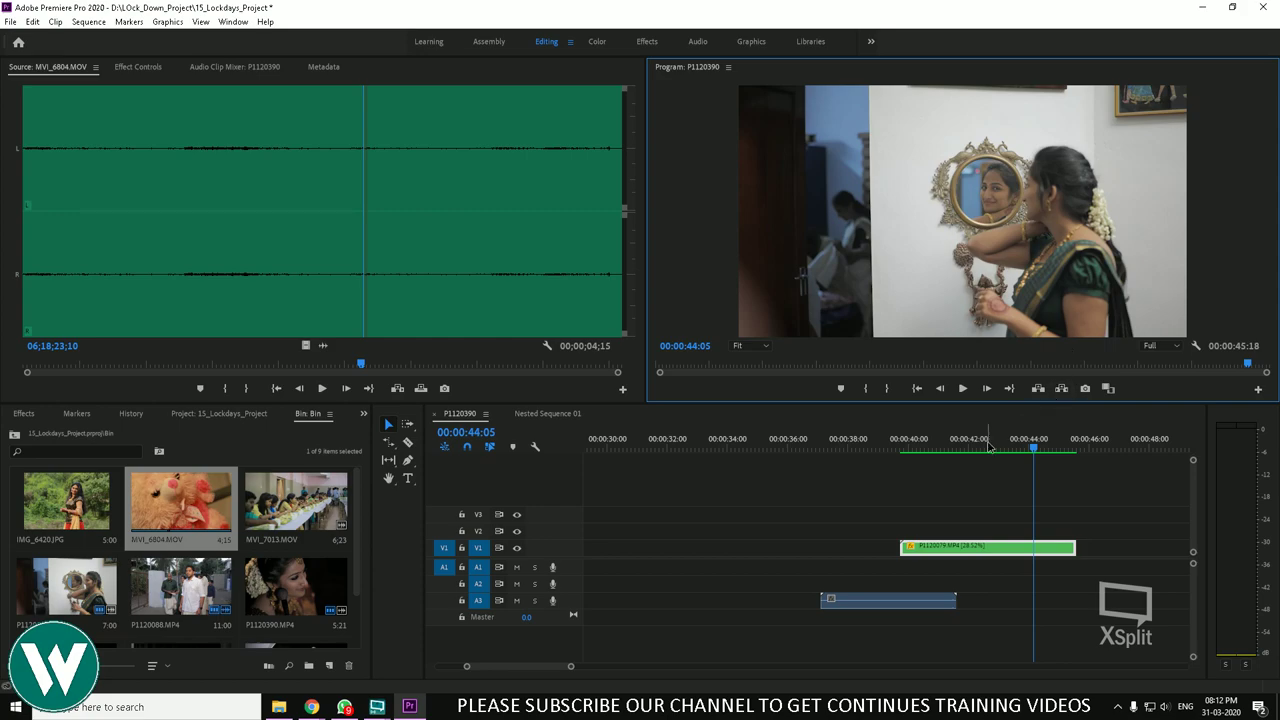
{"action": "left_click_drag", "start_coordinate": [988, 447], "coordinate": [964, 447]}
{"action": "left_click", "coordinate": [55, 22]}
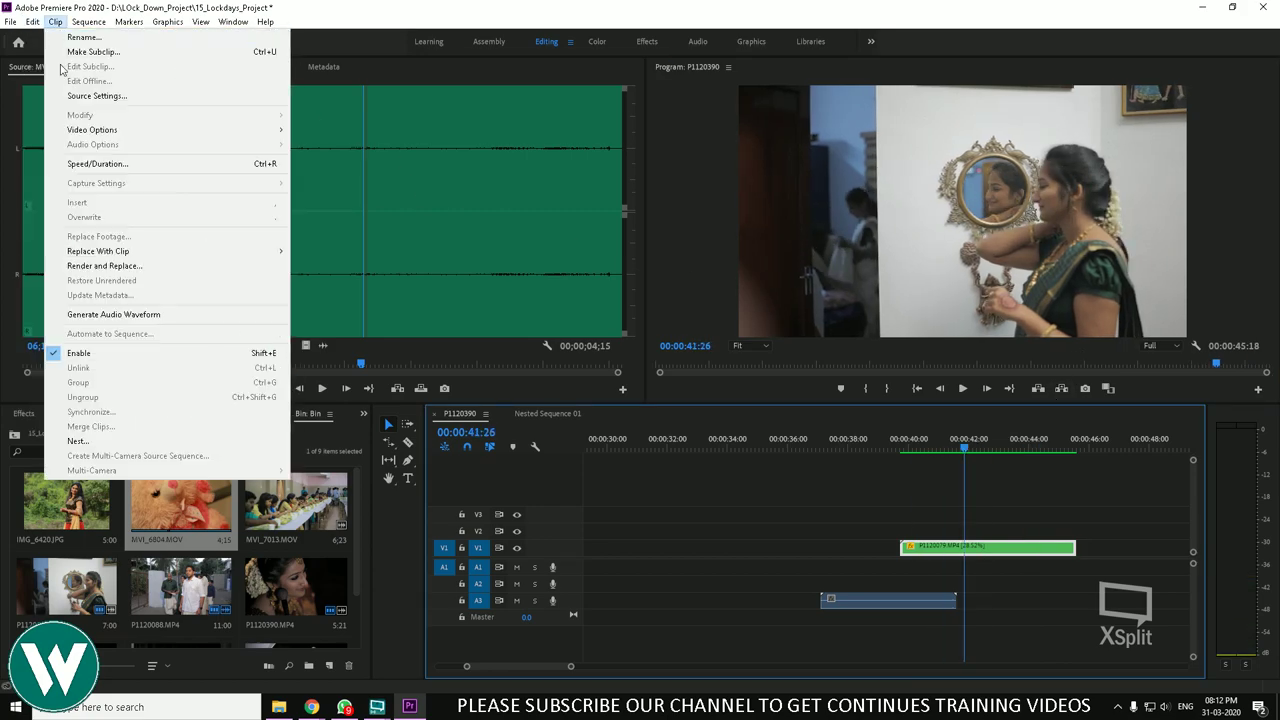
{"action": "mouse_move", "coordinate": [34, 21]}
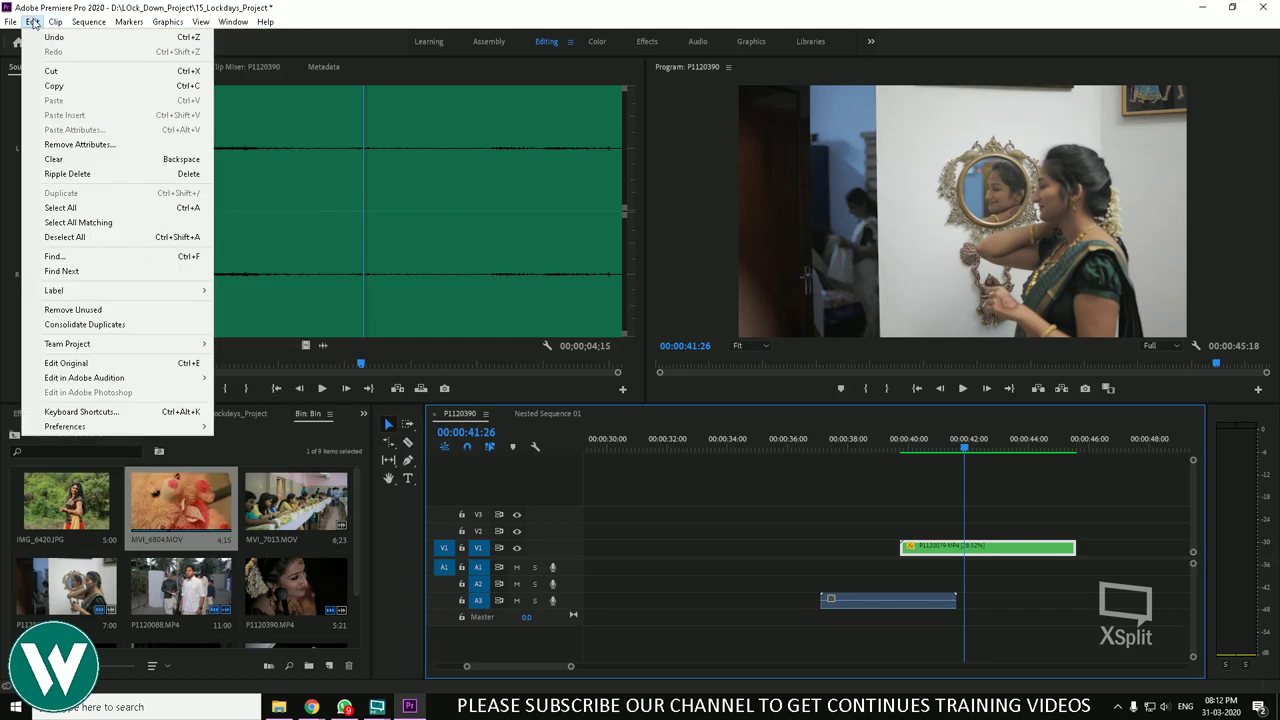
{"action": "left_click", "coordinate": [113, 411]}
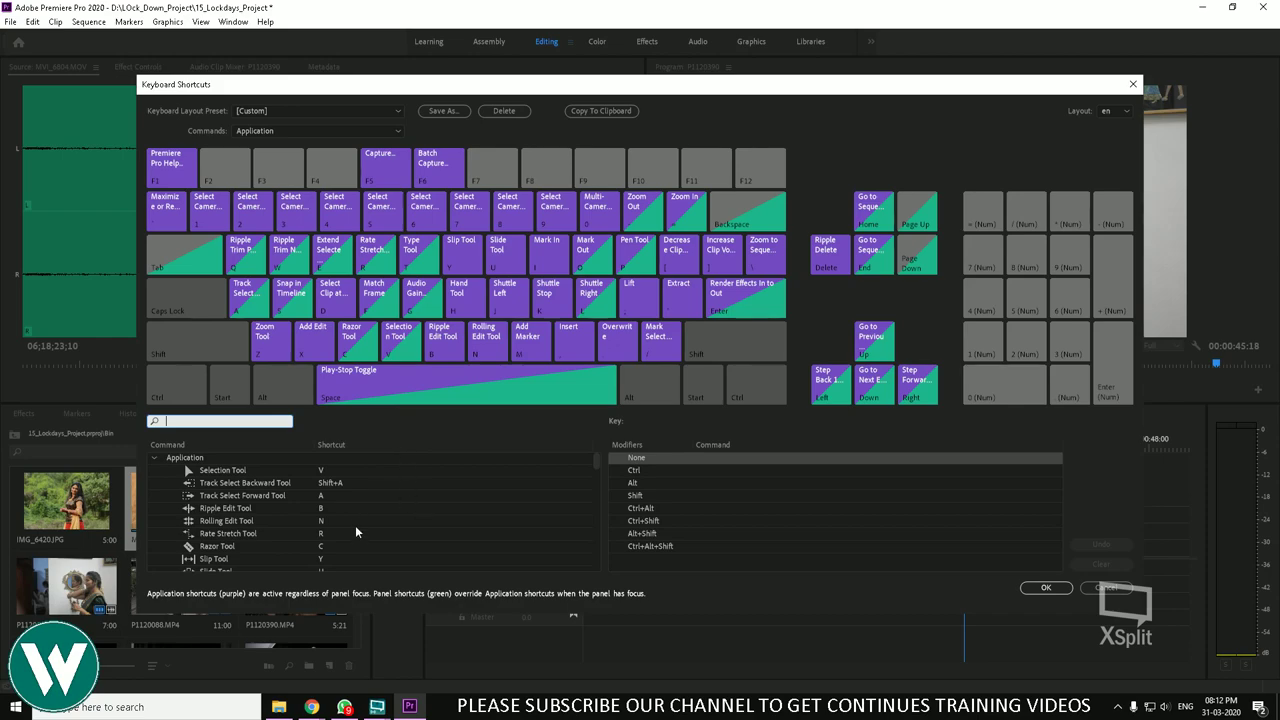
{"action": "scroll", "coordinate": [350, 520], "scroll_direction": "down", "scroll_amount": 5}
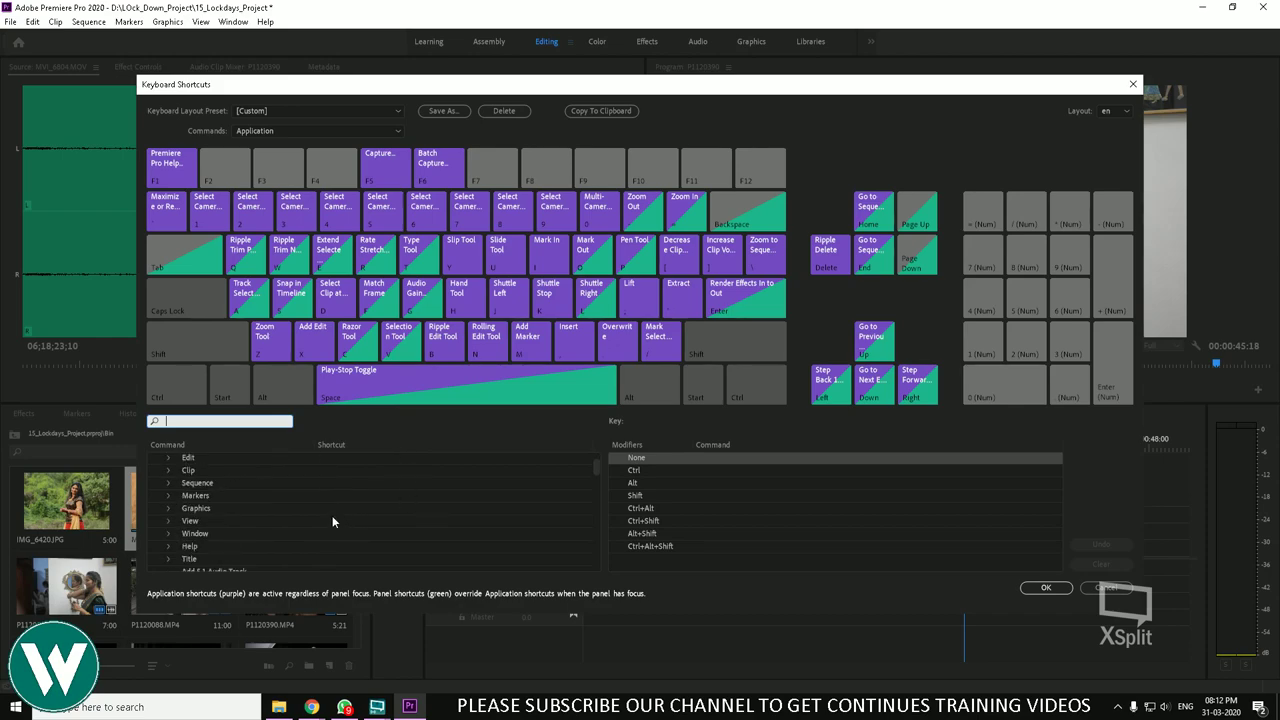
{"action": "scroll", "coordinate": [332, 515], "scroll_direction": "up", "scroll_amount": 5}
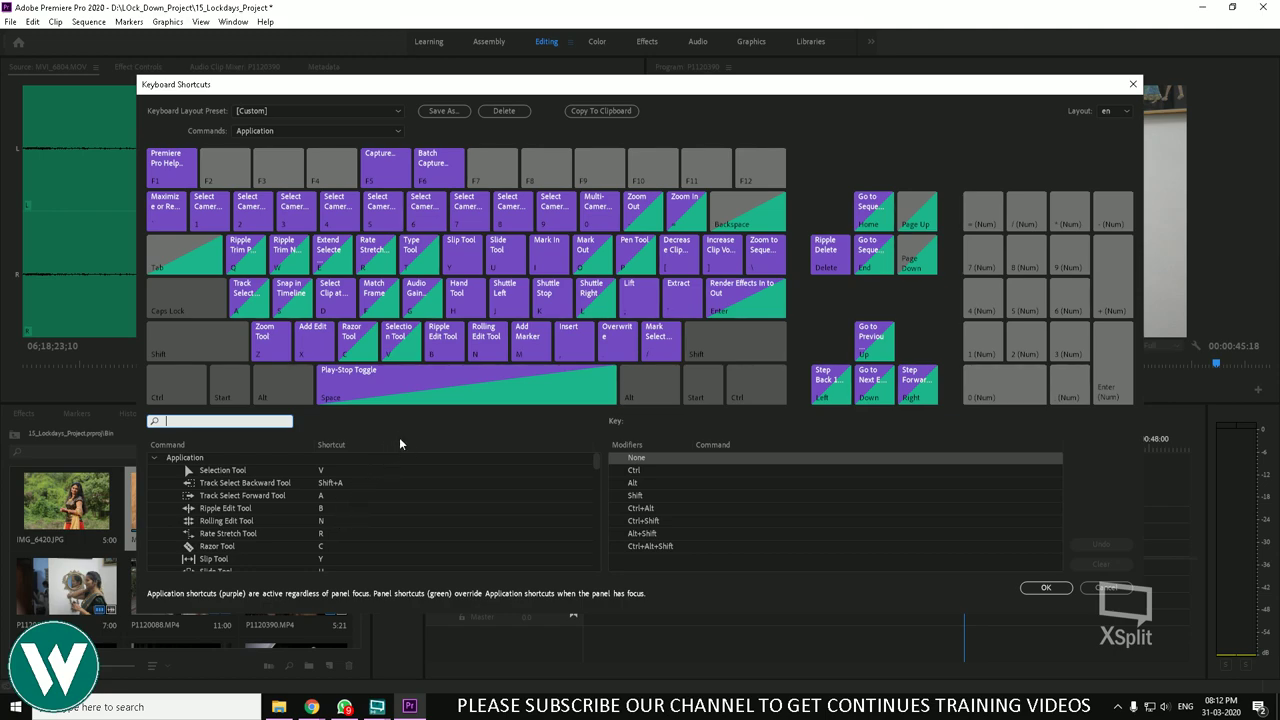
Step: Search 'enable', try replacing Clip > Enable's Shift+E shortcut with Y, then cancel without saving
{"action": "type", "text": "enable"}
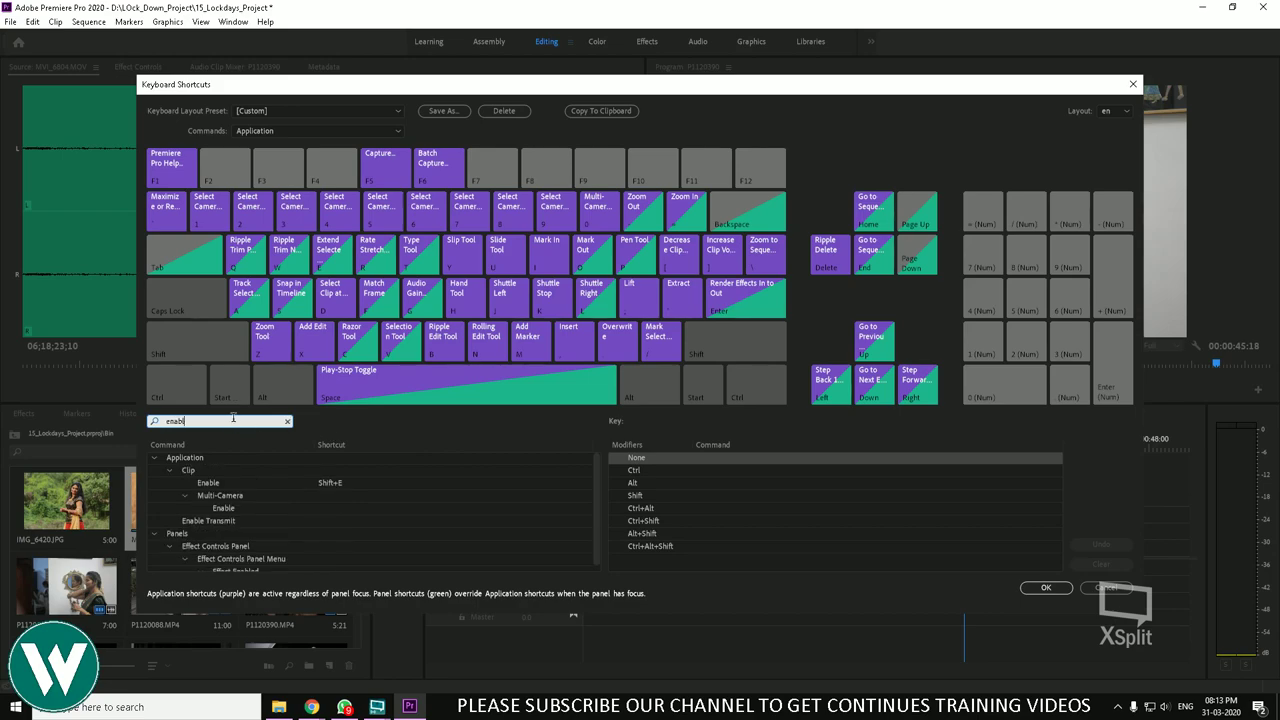
{"action": "left_click", "coordinate": [304, 482]}
{"action": "left_click", "coordinate": [335, 485]}
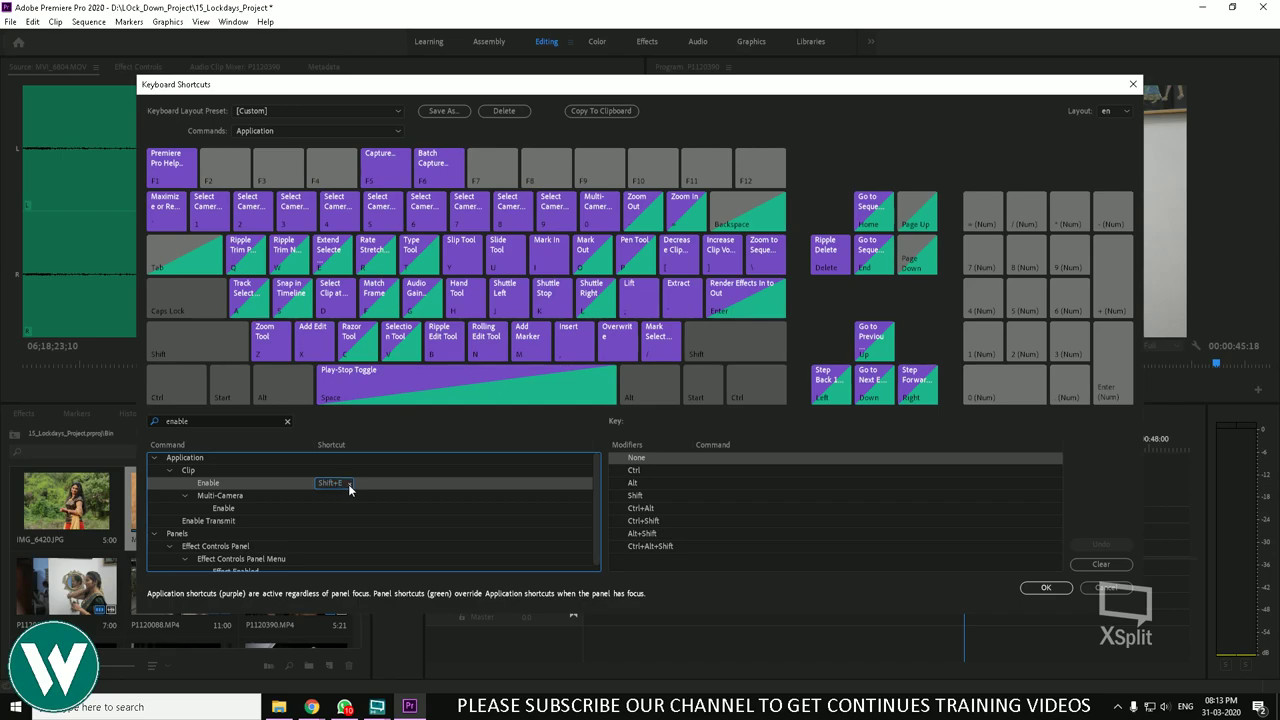
{"action": "left_click", "coordinate": [349, 484]}
{"action": "key", "text": "y"}
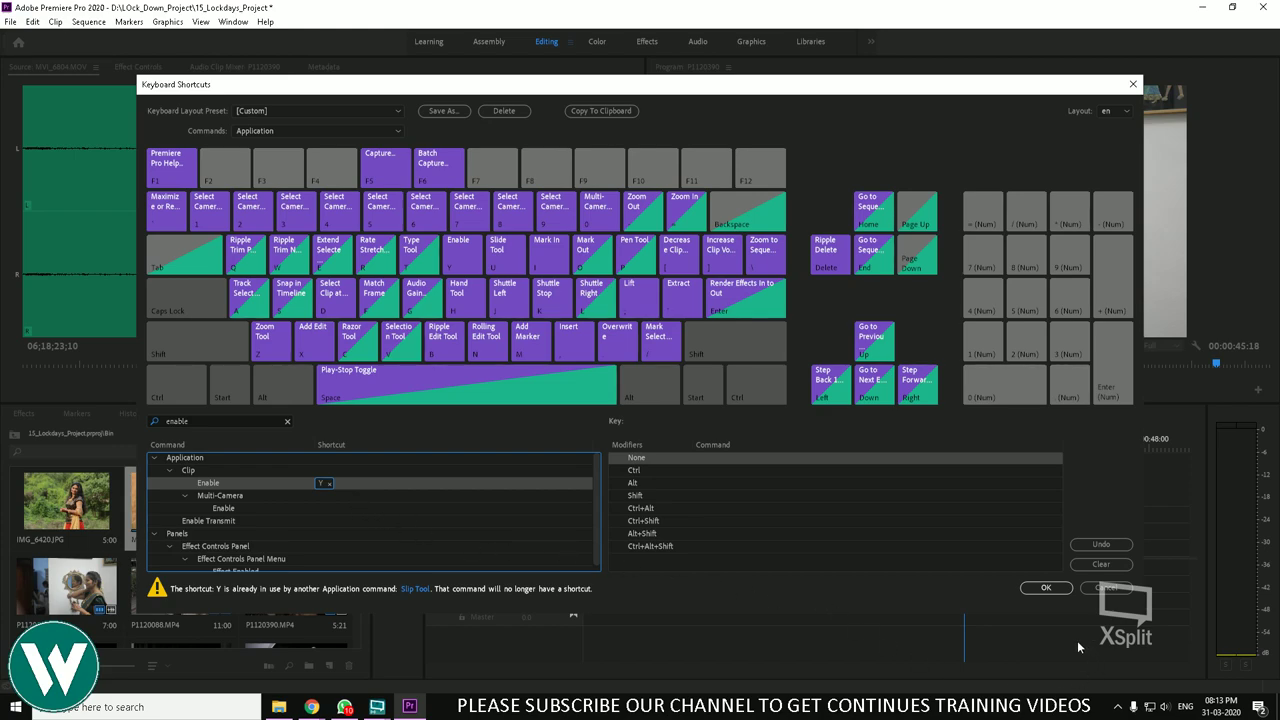
{"action": "left_click", "coordinate": [1113, 590]}
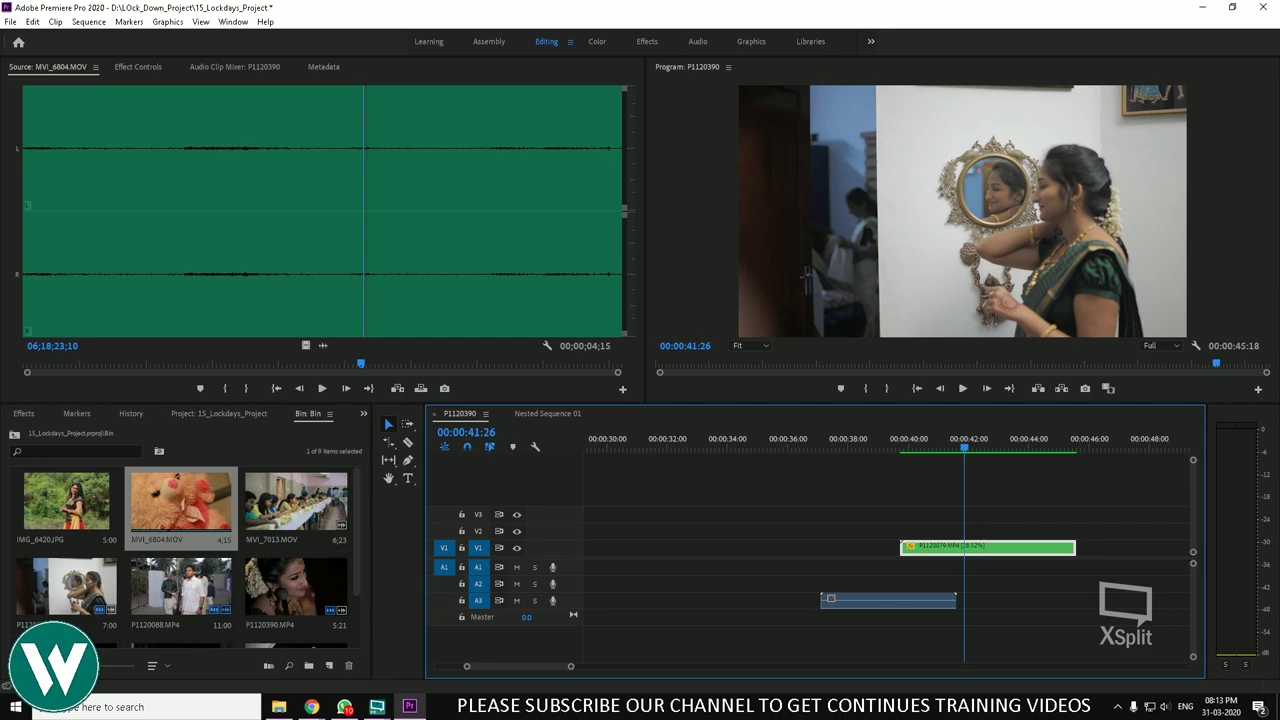
{"action": "key", "text": "alt+Tab"}
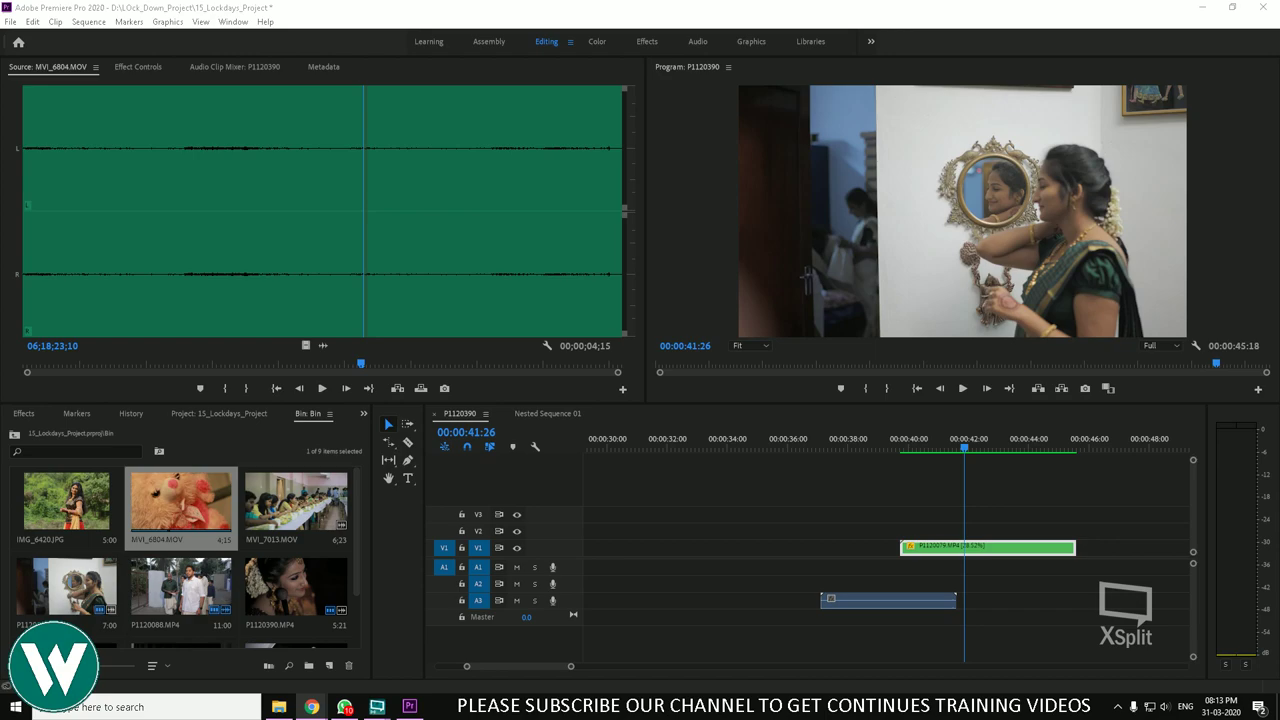
{"action": "mouse_move", "coordinate": [335, 695]}
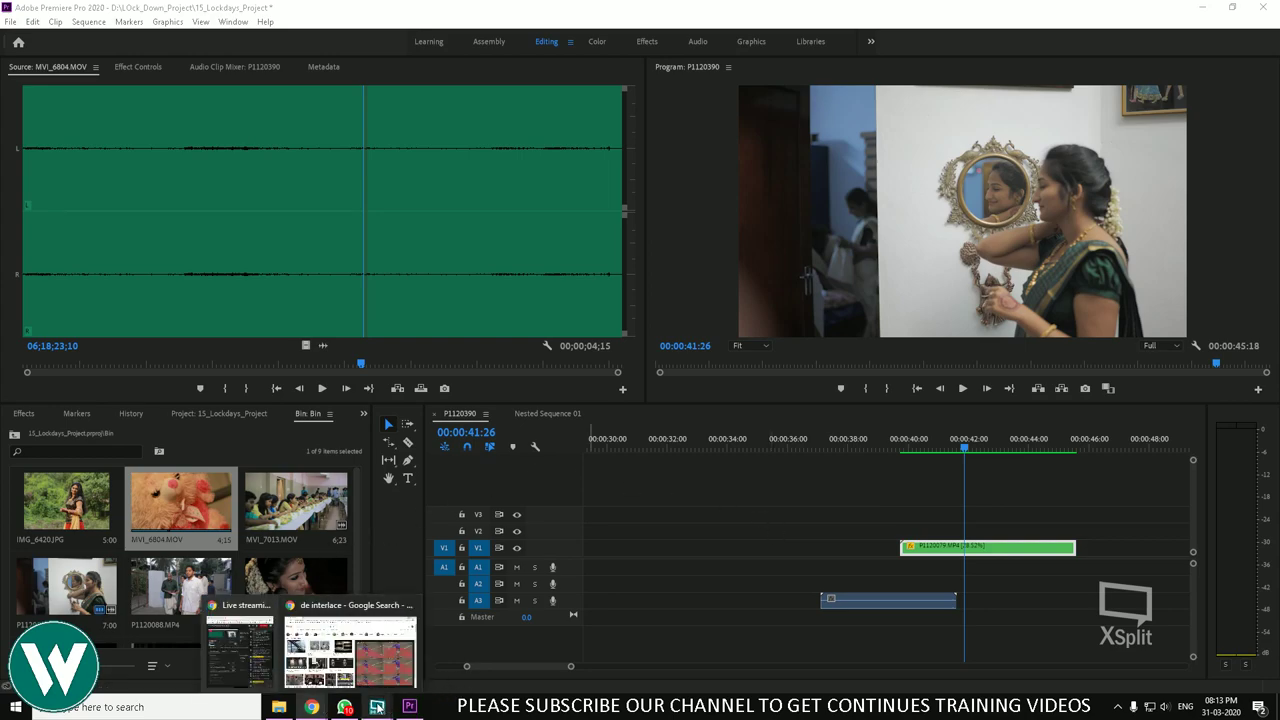
Step: In WhatsApp, highlight lines of the drag-and-drop question while reading it
{"action": "left_click", "coordinate": [377, 706]}
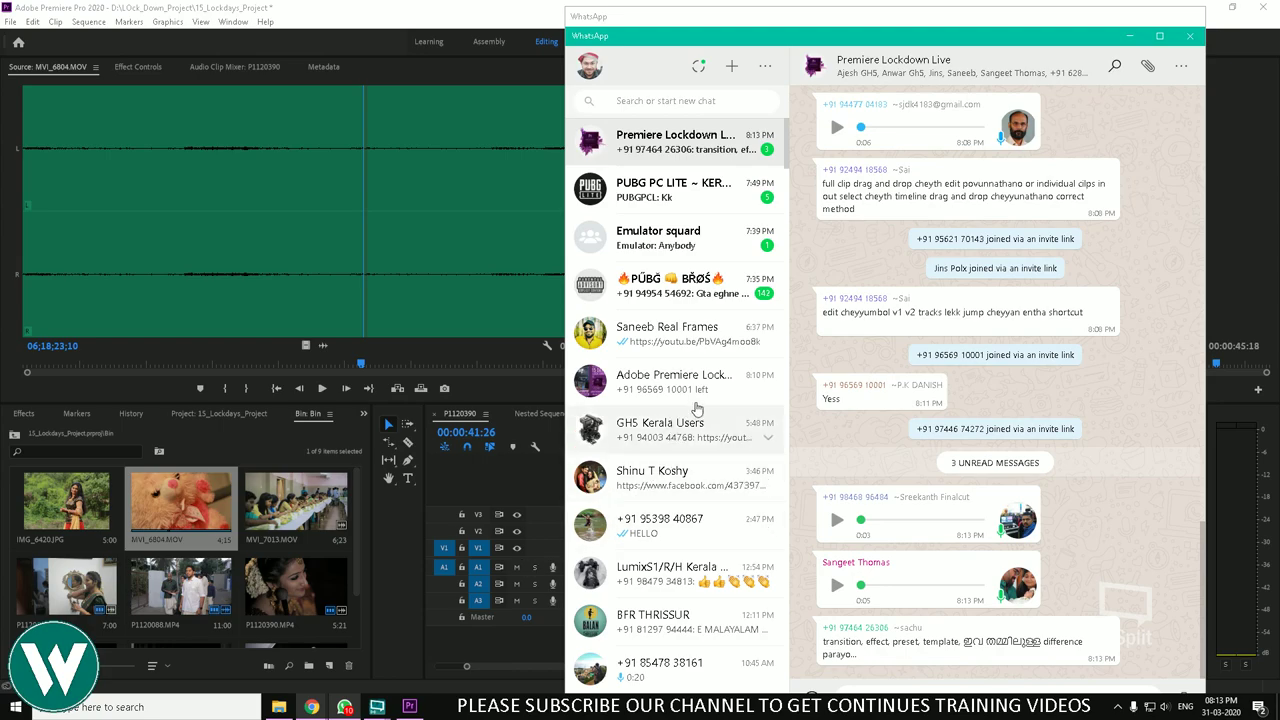
{"action": "left_click_drag", "start_coordinate": [856, 184], "coordinate": [977, 218]}
{"action": "left_click", "coordinate": [977, 218]}
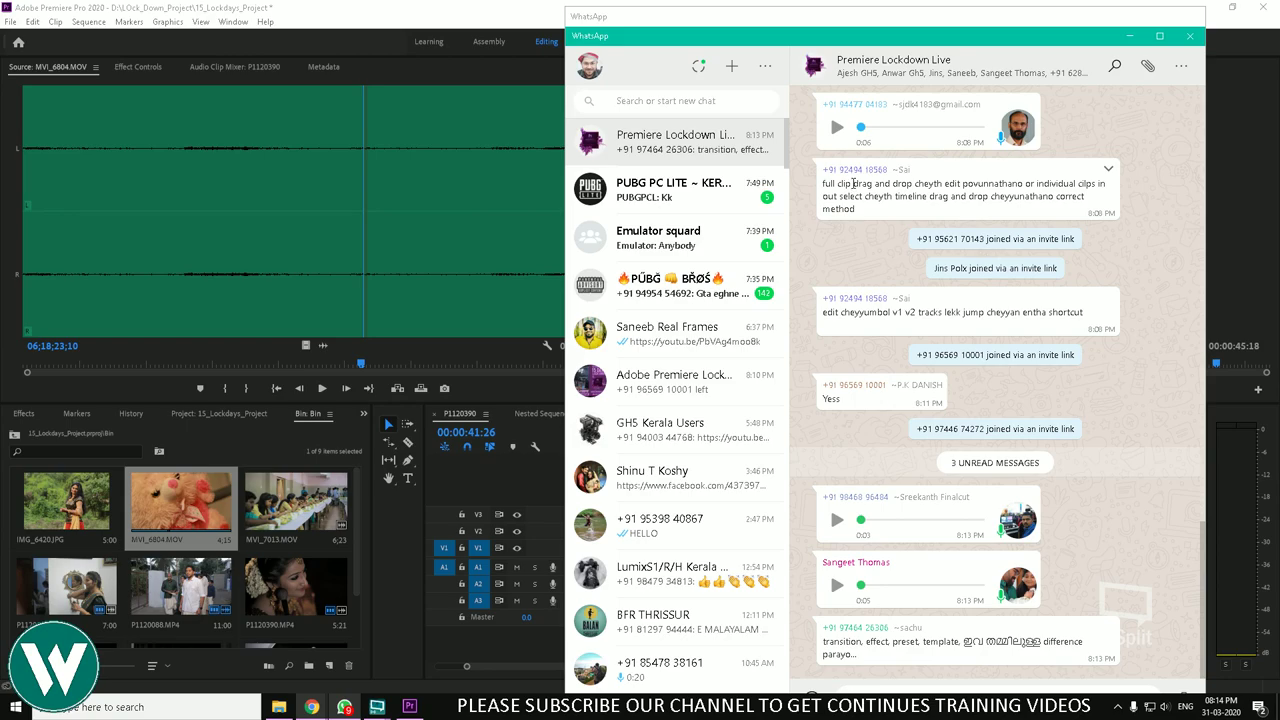
{"action": "left_click_drag", "start_coordinate": [876, 184], "coordinate": [1040, 190]}
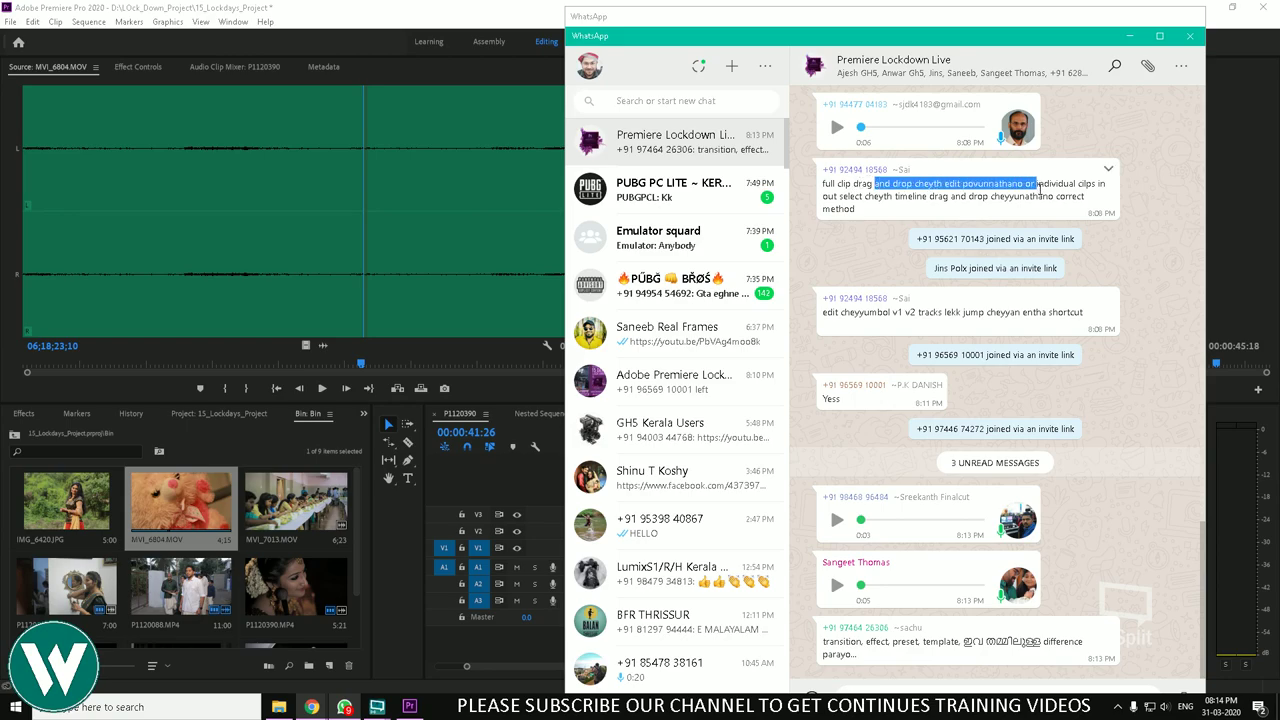
{"action": "left_click", "coordinate": [1040, 190]}
{"action": "left_click_drag", "start_coordinate": [929, 196], "coordinate": [1030, 214]}
{"action": "left_click", "coordinate": [1018, 212]}
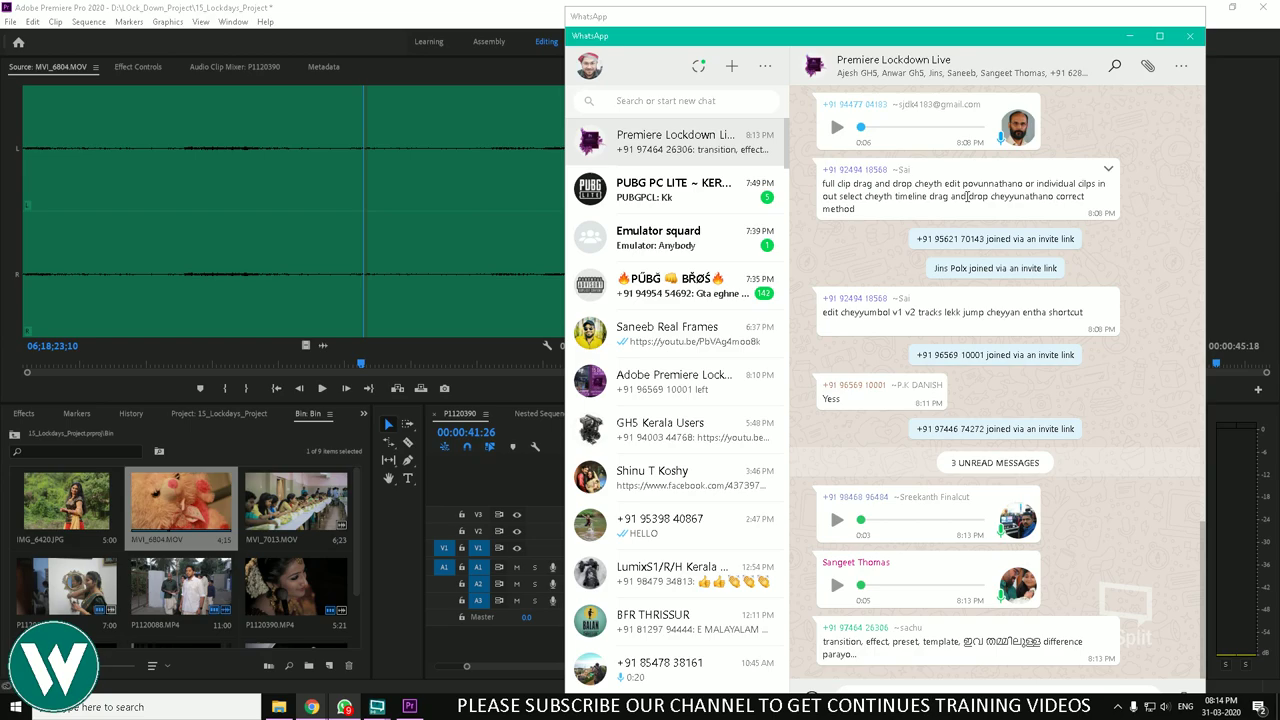
{"action": "left_click_drag", "start_coordinate": [964, 197], "coordinate": [1010, 210]}
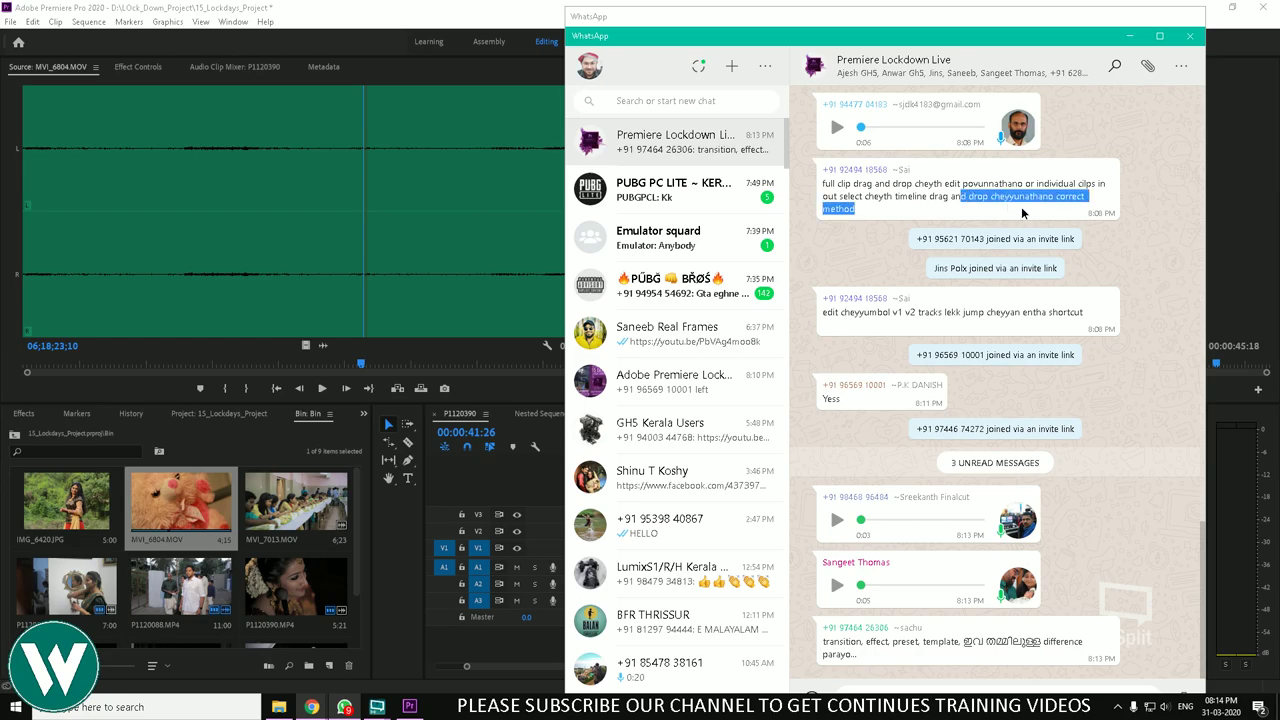
{"action": "left_click", "coordinate": [1012, 206]}
{"action": "left_click_drag", "start_coordinate": [853, 185], "coordinate": [995, 199]}
{"action": "left_click", "coordinate": [994, 200]}
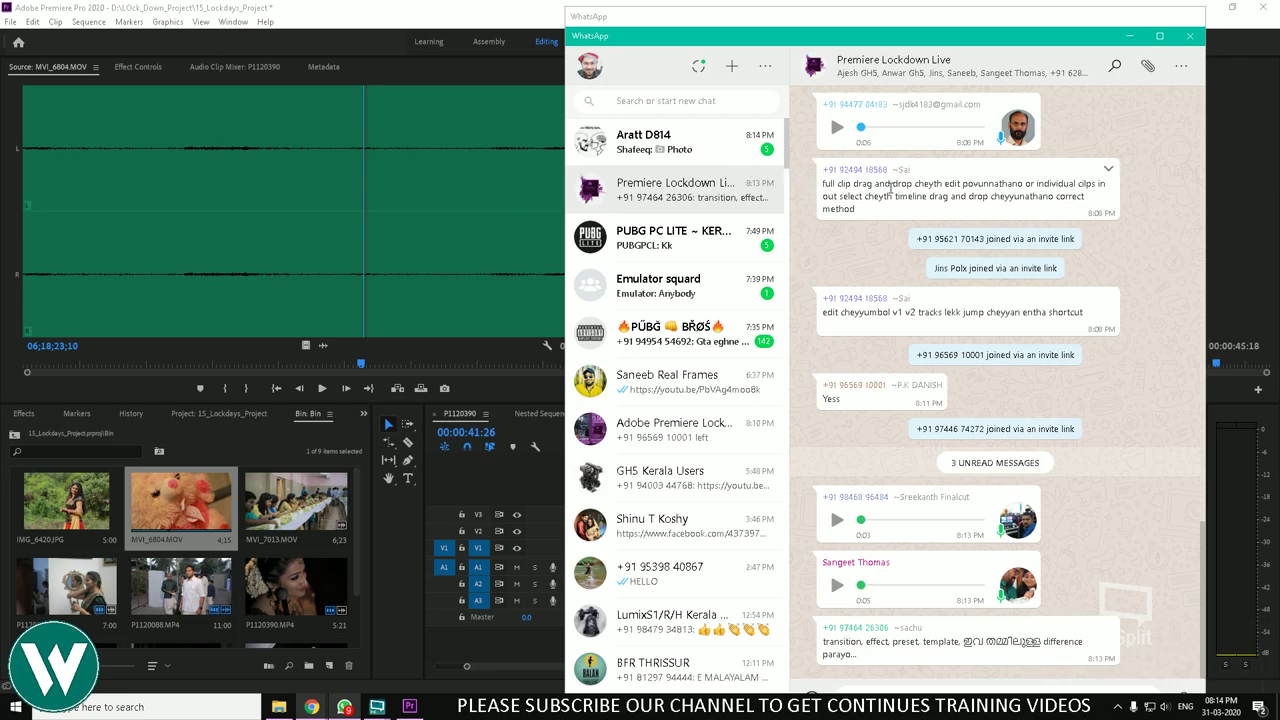
Step: Reread the timeline drag-and-drop question and highlight the one about jumping between v1 and v2
{"action": "left_click_drag", "start_coordinate": [877, 185], "coordinate": [1058, 198]}
{"action": "left_click", "coordinate": [932, 217]}
{"action": "left_click", "coordinate": [986, 198]}
{"action": "left_click", "coordinate": [1058, 198]}
{"action": "left_click_drag", "start_coordinate": [853, 184], "coordinate": [1037, 184]}
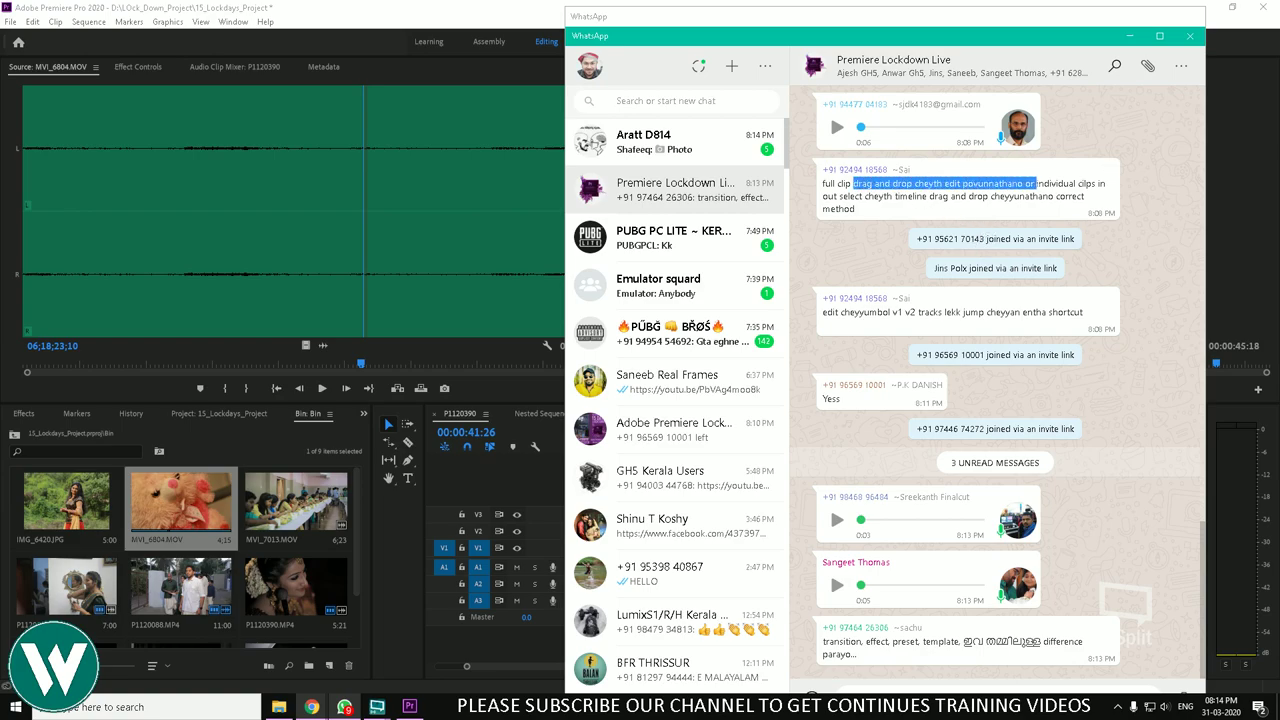
{"action": "left_click", "coordinate": [1051, 184]}
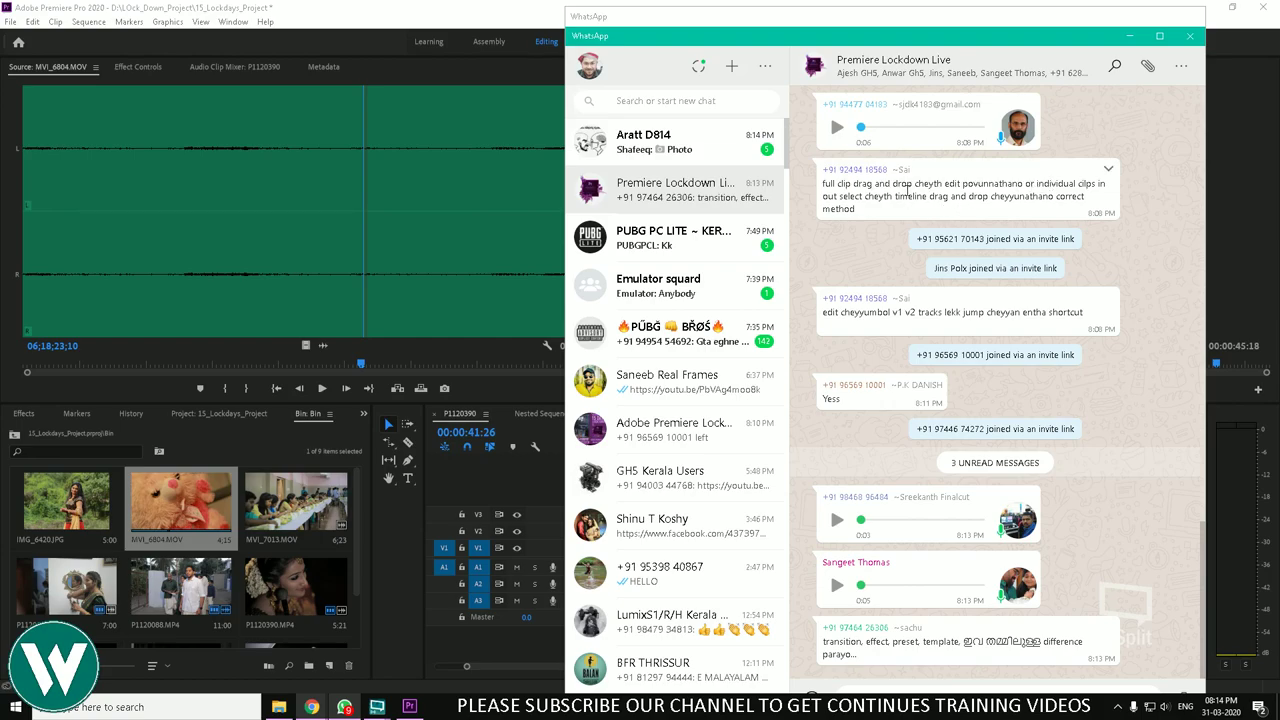
{"action": "left_click_drag", "start_coordinate": [909, 196], "coordinate": [1015, 198]}
{"action": "left_click", "coordinate": [989, 216]}
{"action": "left_click", "coordinate": [1063, 207]}
{"action": "left_click_drag", "start_coordinate": [849, 312], "coordinate": [1084, 312]}
{"action": "left_click", "coordinate": [1083, 310]}
Step: Return to Premiere and browse the Sequence, Clip and Graphics menus
{"action": "left_click", "coordinate": [1215, 420]}
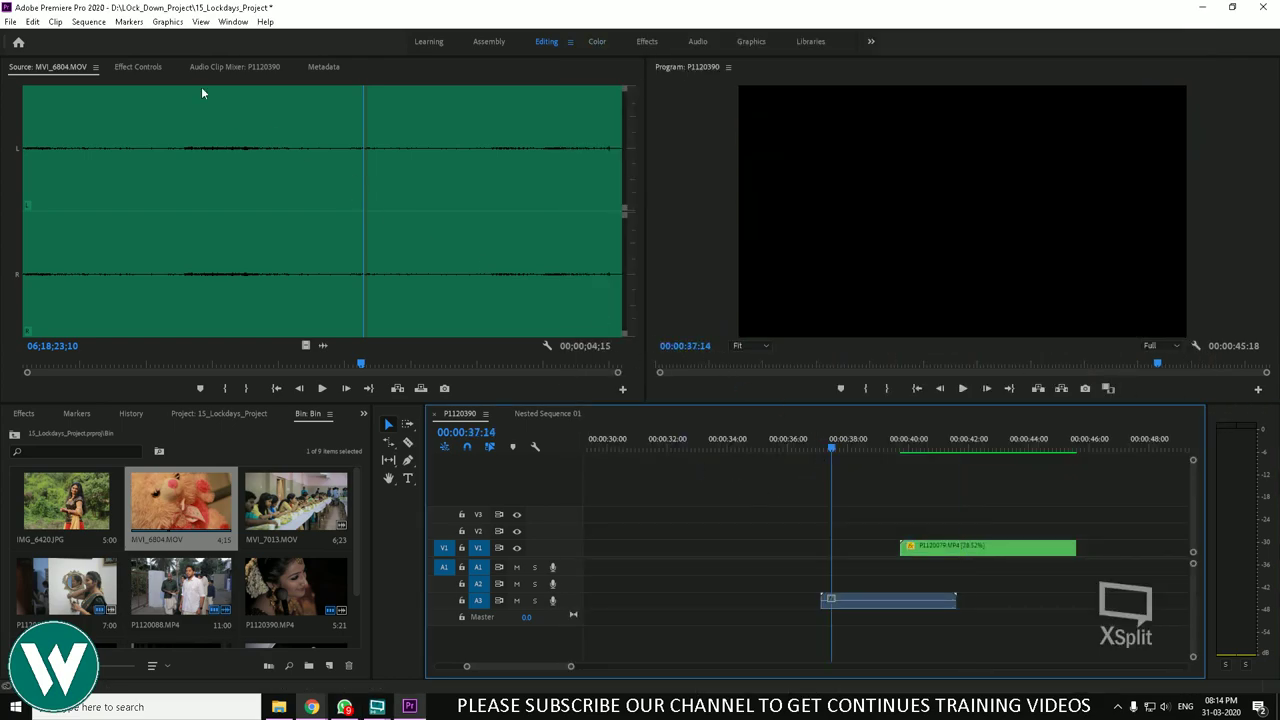
{"action": "left_click", "coordinate": [100, 24]}
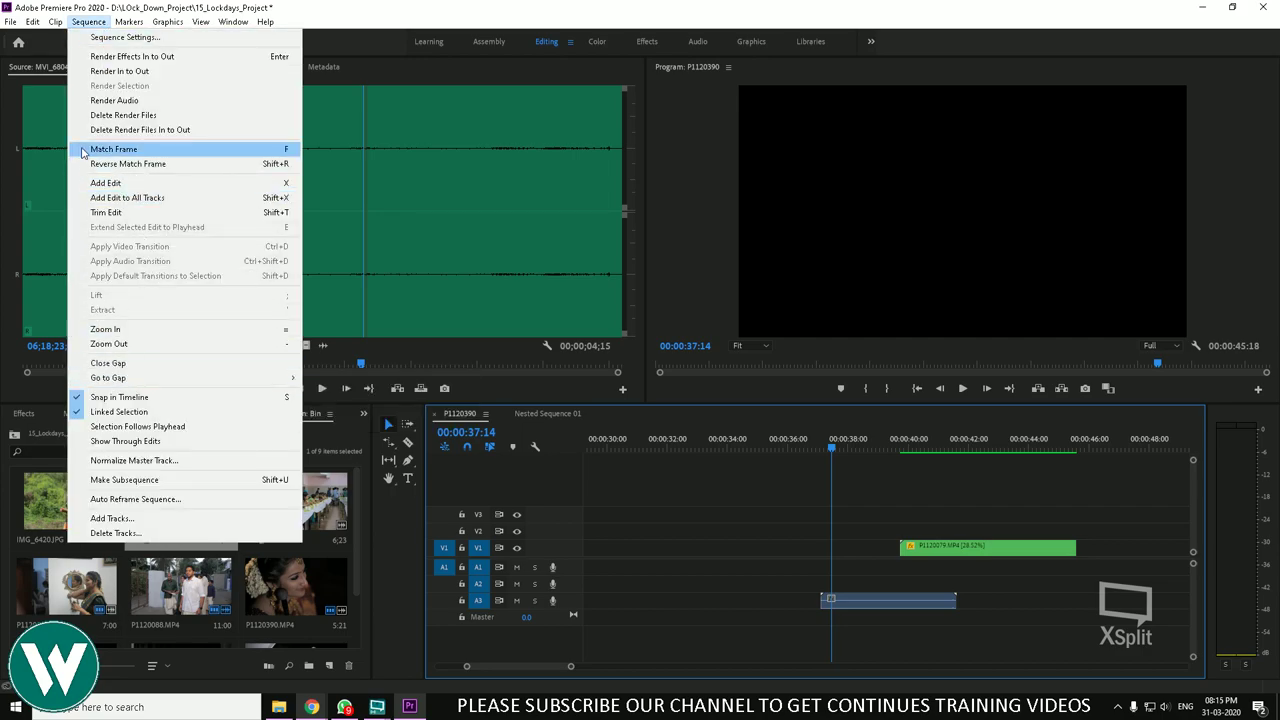
{"action": "mouse_move", "coordinate": [54, 25]}
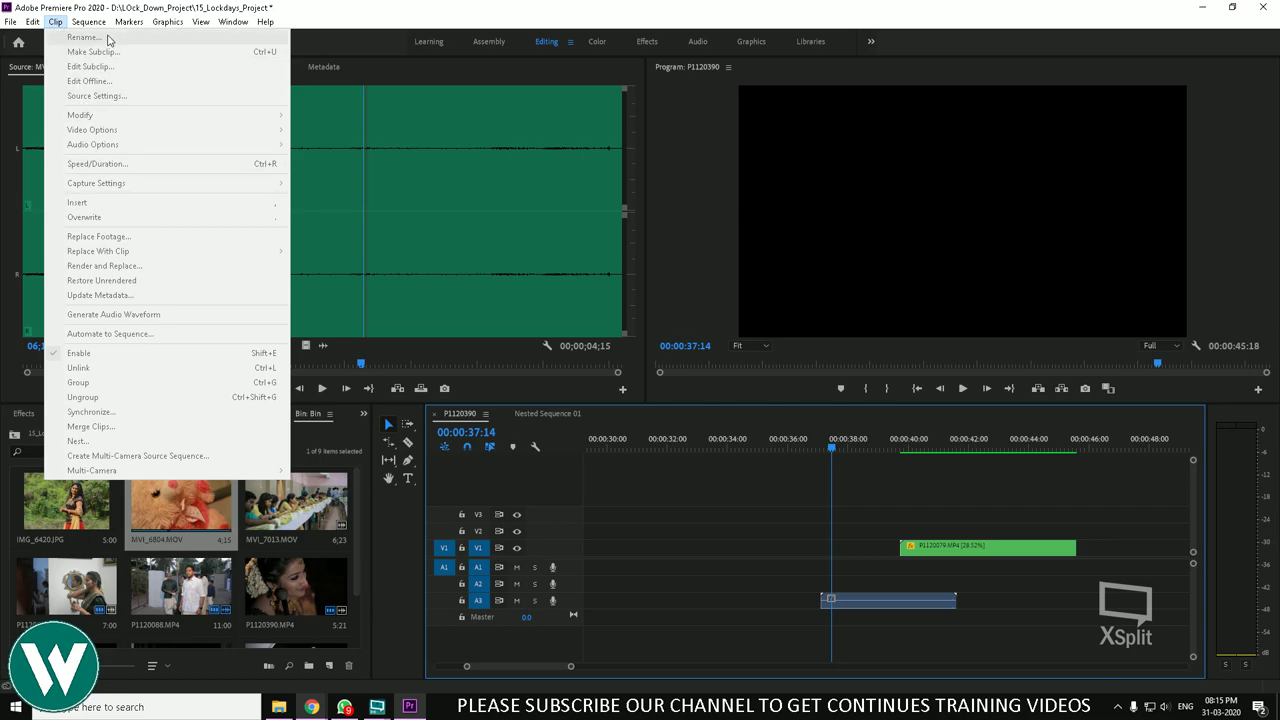
{"action": "mouse_move", "coordinate": [90, 14]}
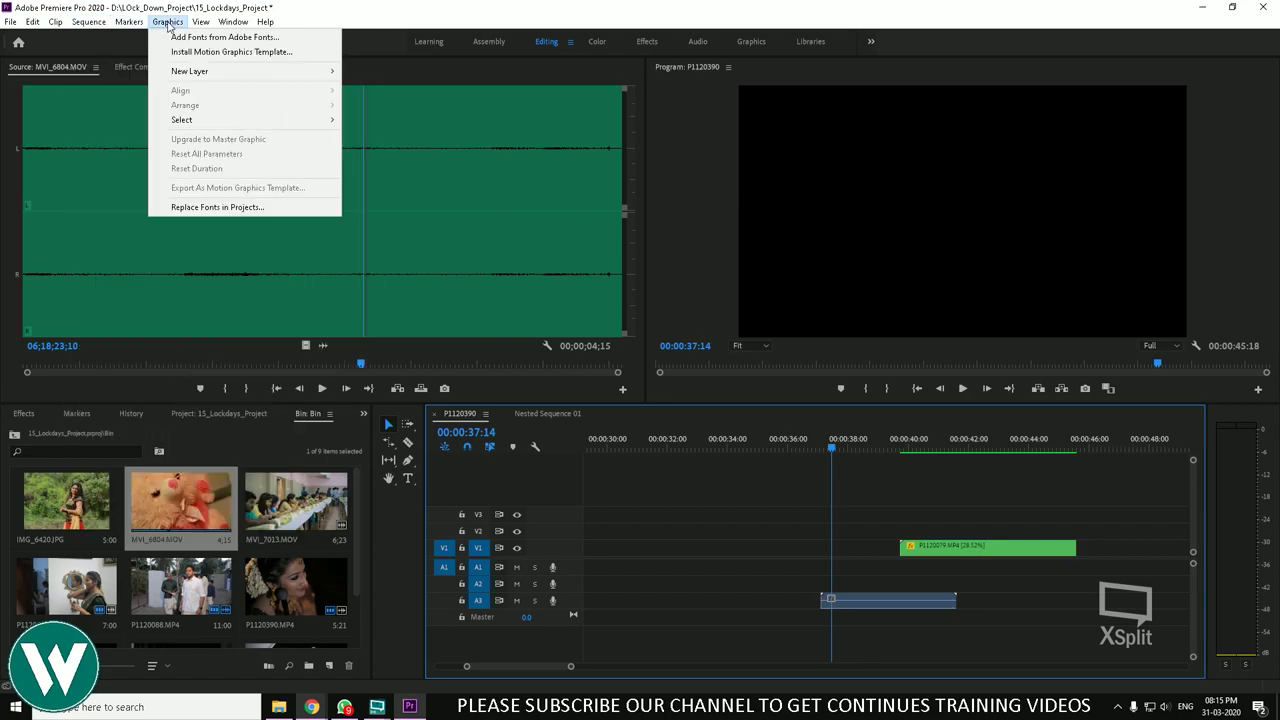
{"action": "mouse_move", "coordinate": [211, 27]}
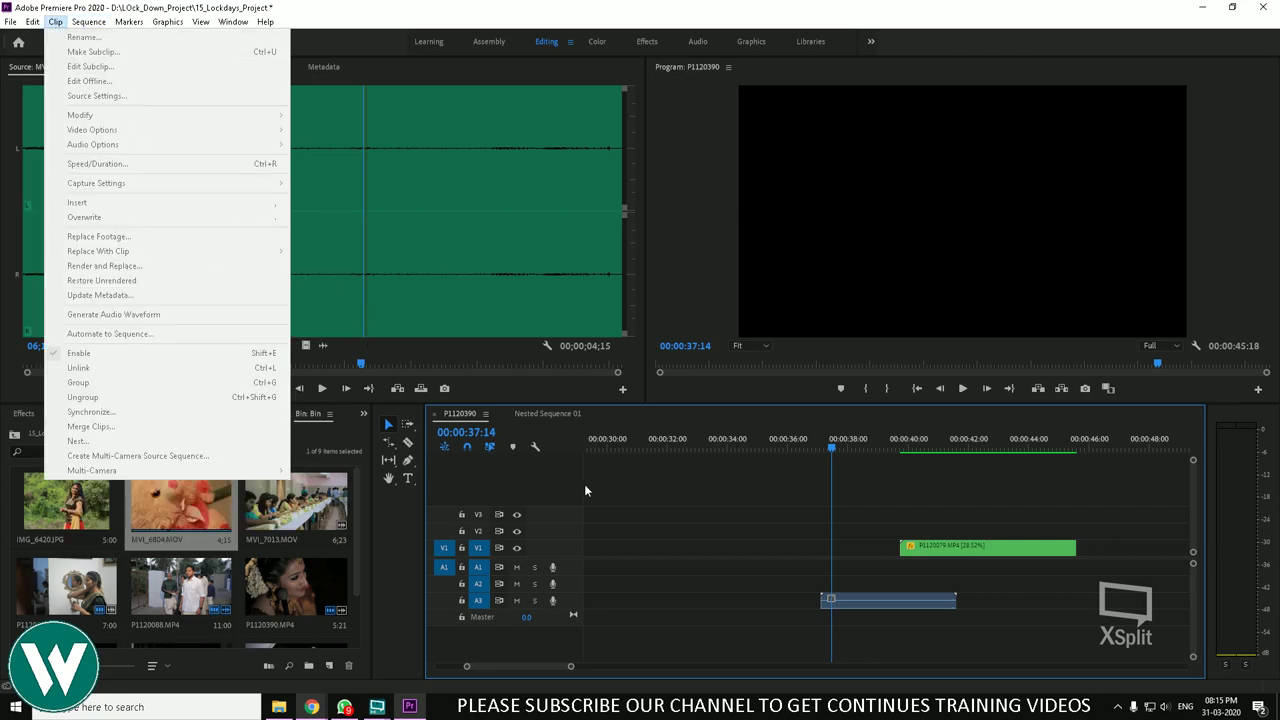
{"action": "left_click", "coordinate": [632, 500]}
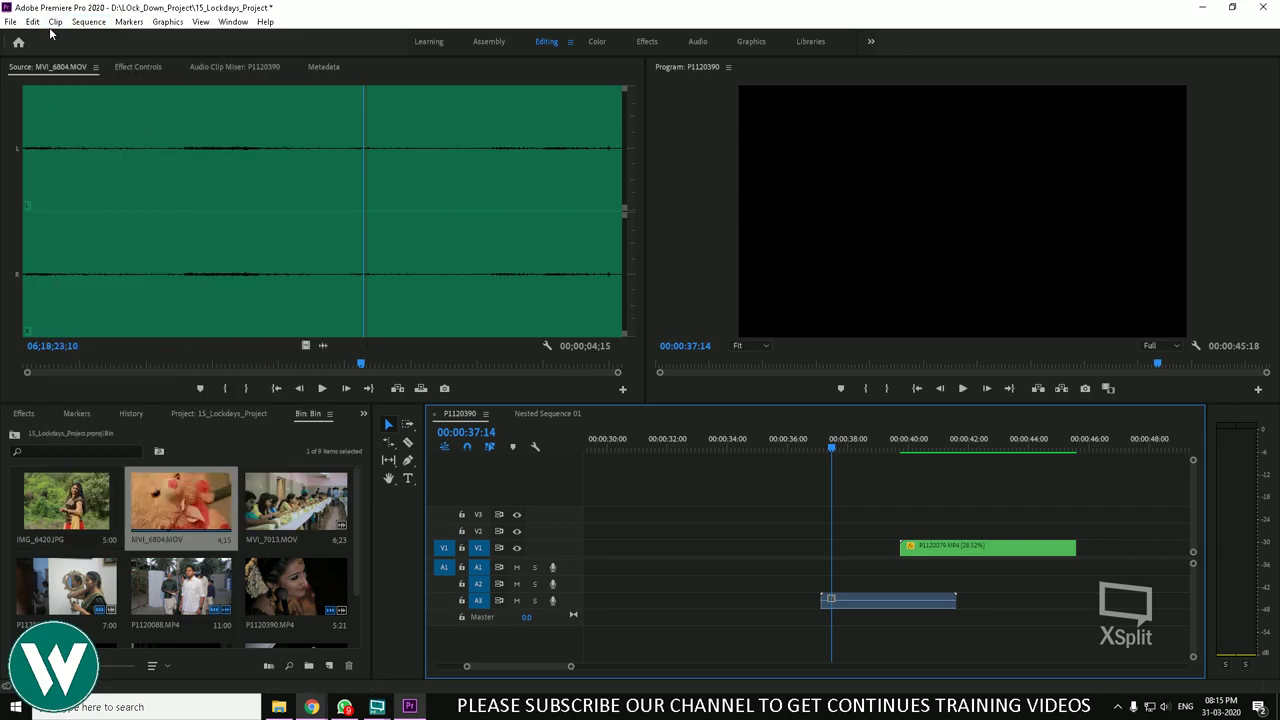
{"action": "left_click", "coordinate": [49, 27]}
{"action": "mouse_move", "coordinate": [32, 22]}
{"action": "left_click", "coordinate": [107, 410]}
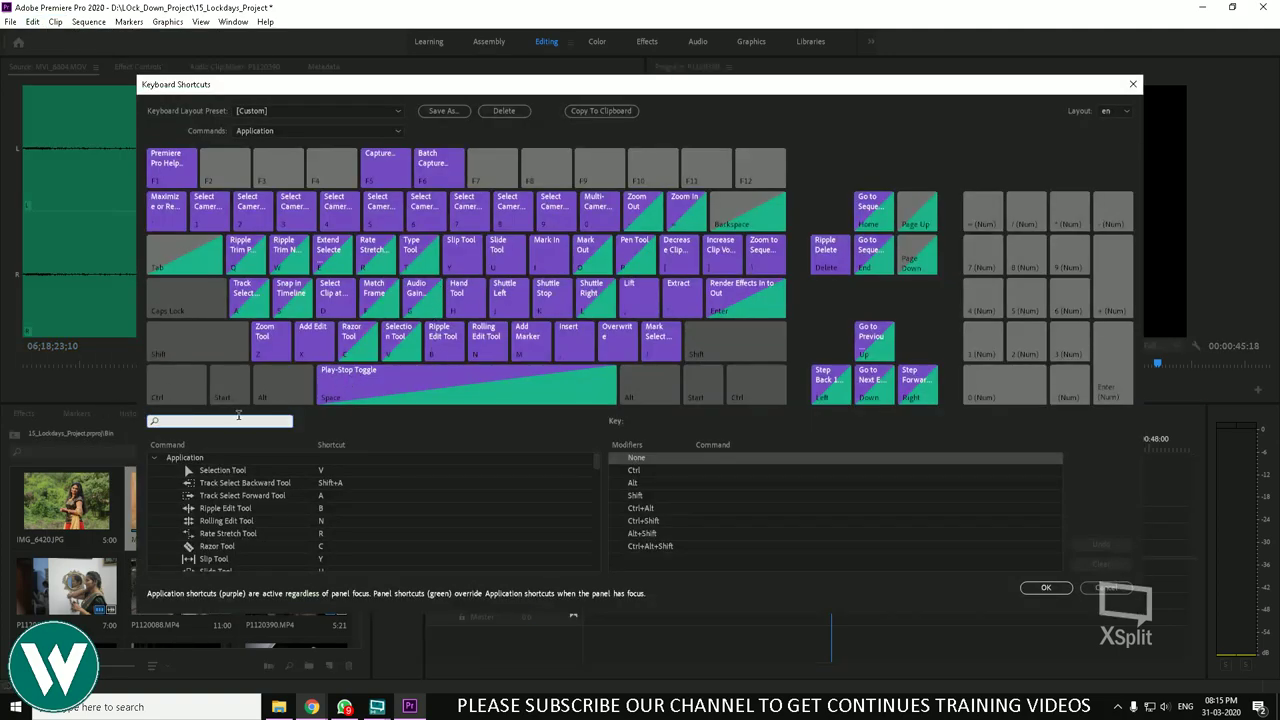
{"action": "type", "text": "ju"}
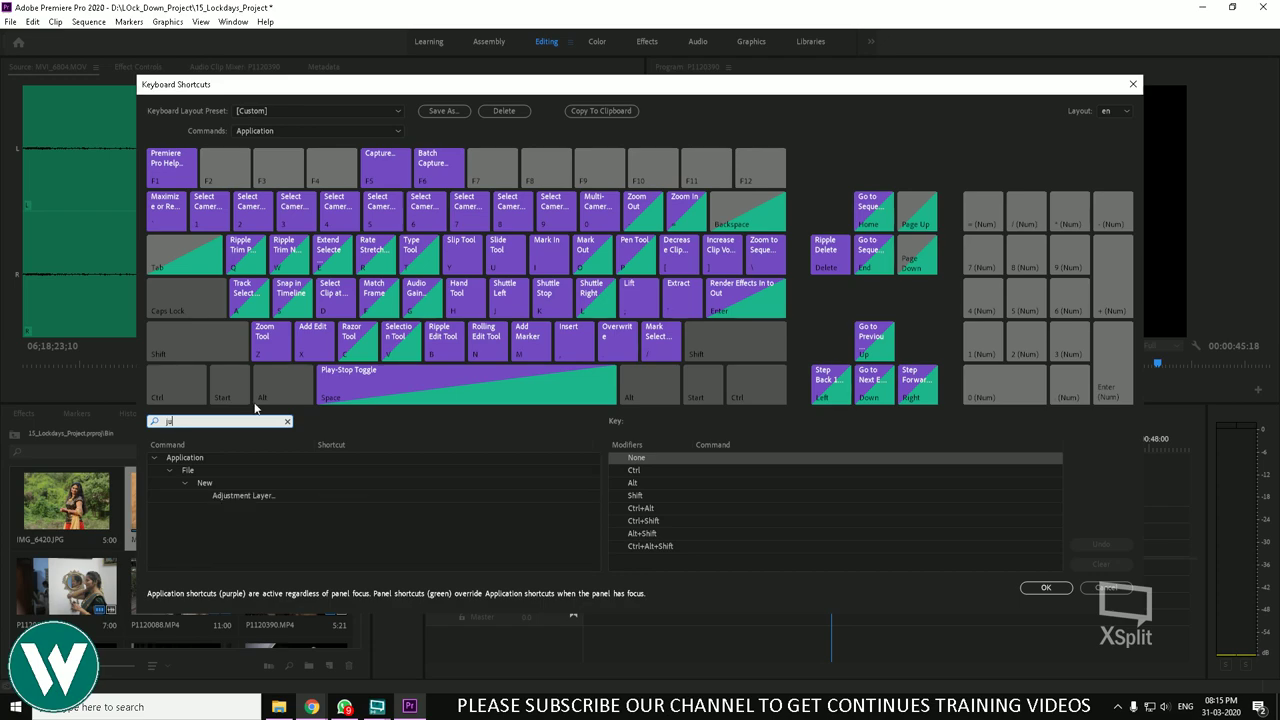
{"action": "type", "text": "mp v"}
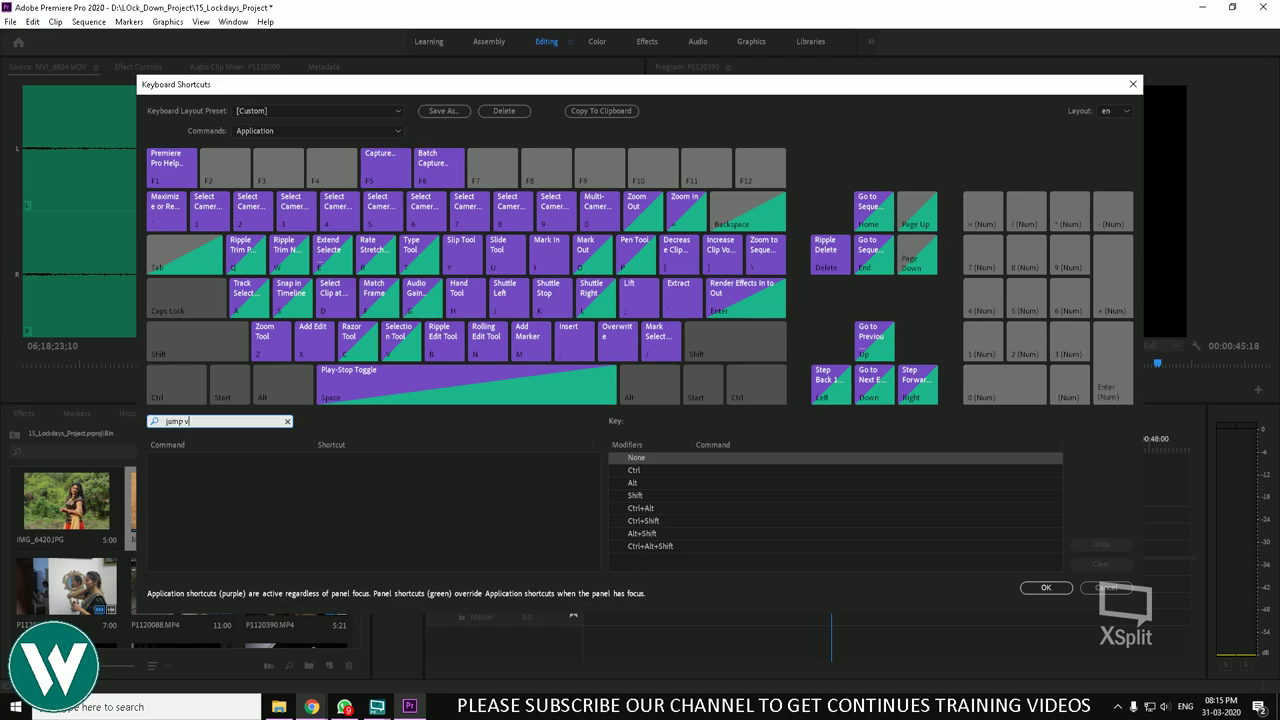
{"action": "type", "text": "2"}
{"action": "key", "text": "BackSpace"}
{"action": "key", "text": "BackSpace"}
{"action": "key", "text": "BackSpace"}
{"action": "key", "text": "BackSpace"}
{"action": "key", "text": "BackSpace"}
{"action": "key", "text": "BackSpace"}
{"action": "key", "text": "BackSpace"}
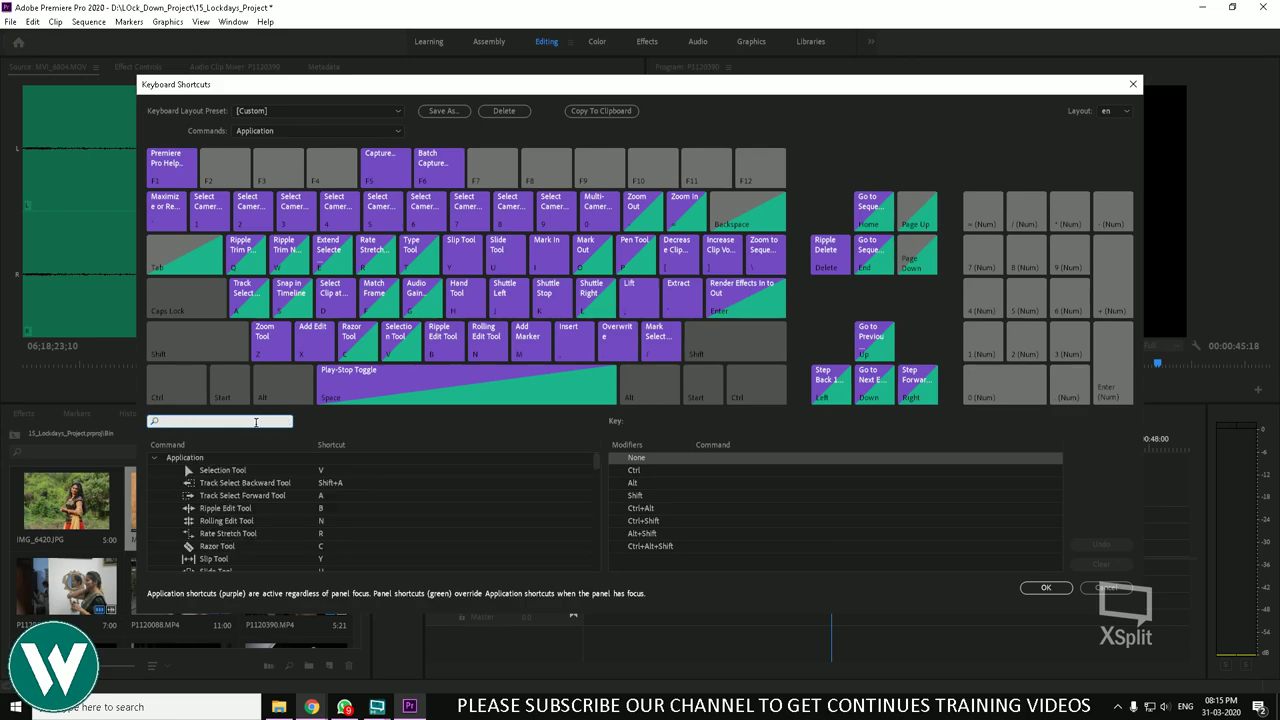
{"action": "type", "text": "jump"}
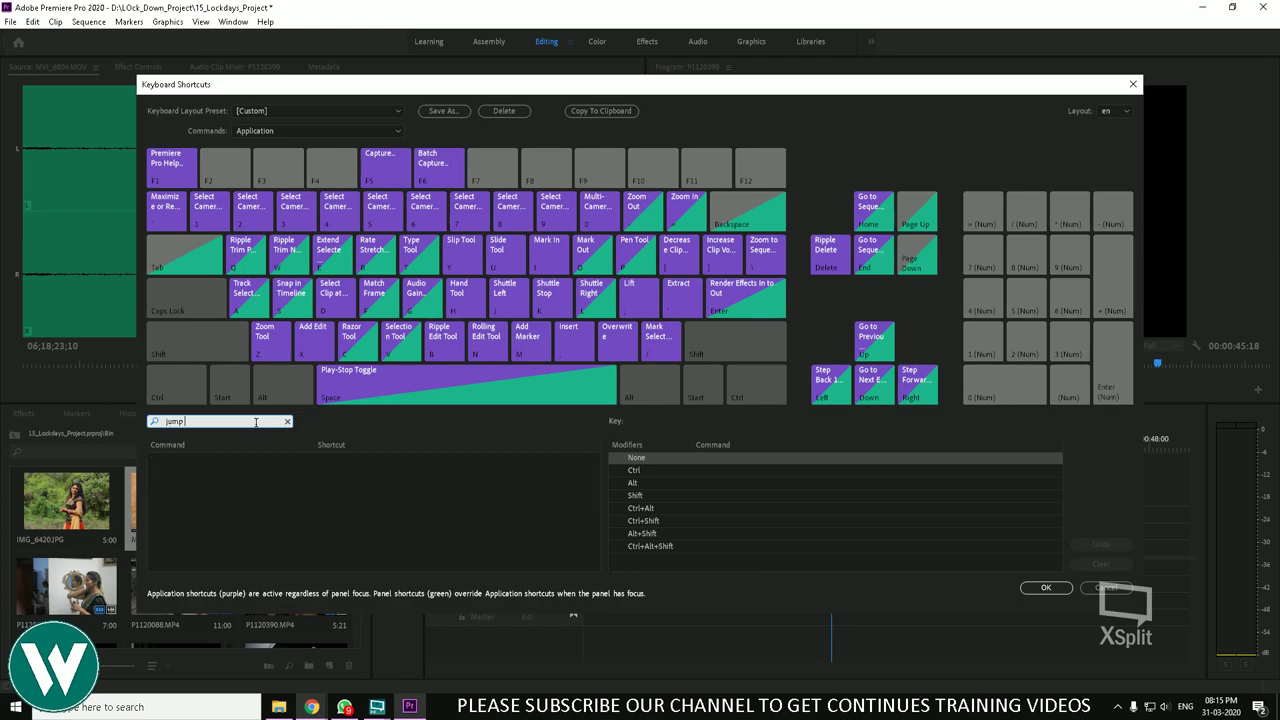
{"action": "key", "text": "BackSpace"}
{"action": "key", "text": "BackSpace"}
{"action": "key", "text": "BackSpace"}
{"action": "key", "text": "BackSpace"}
{"action": "type", "text": "track"}
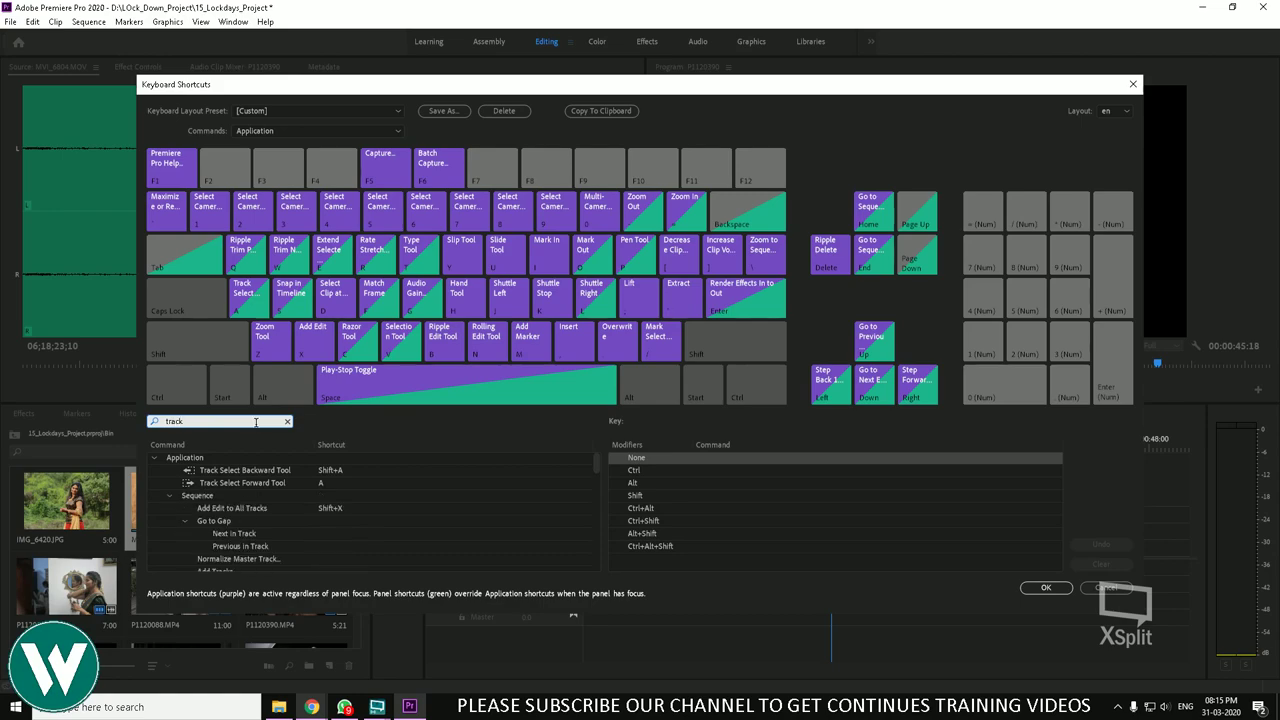
{"action": "scroll", "coordinate": [322, 513], "scroll_direction": "down", "scroll_amount": 2}
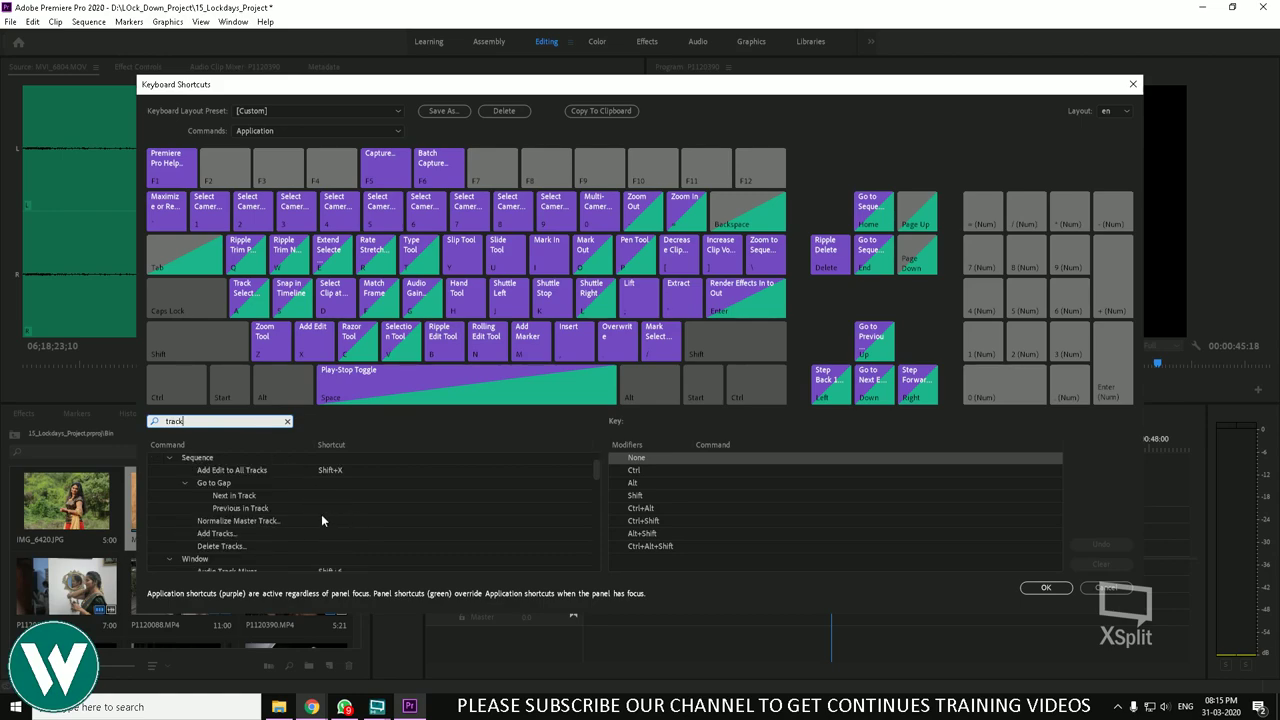
{"action": "scroll", "coordinate": [321, 514], "scroll_direction": "down", "scroll_amount": 5}
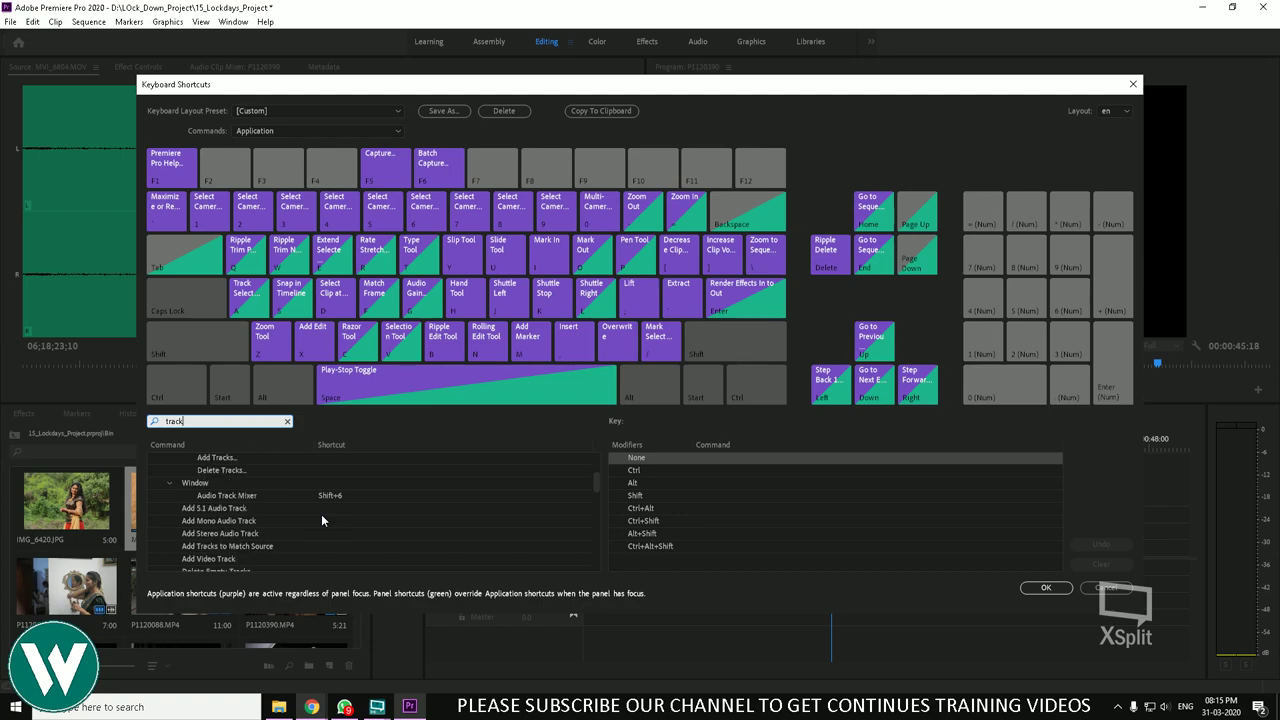
{"action": "scroll", "coordinate": [320, 514], "scroll_direction": "up", "scroll_amount": 1}
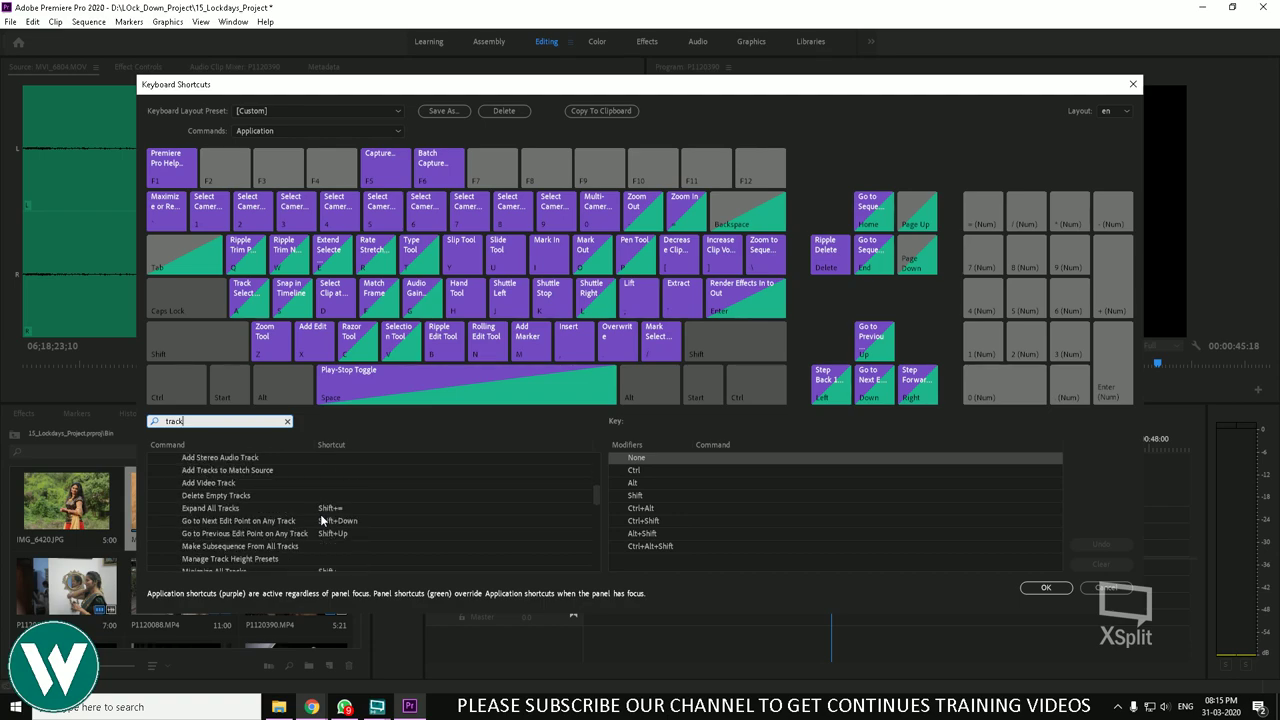
{"action": "scroll", "coordinate": [322, 520], "scroll_direction": "up", "scroll_amount": 1}
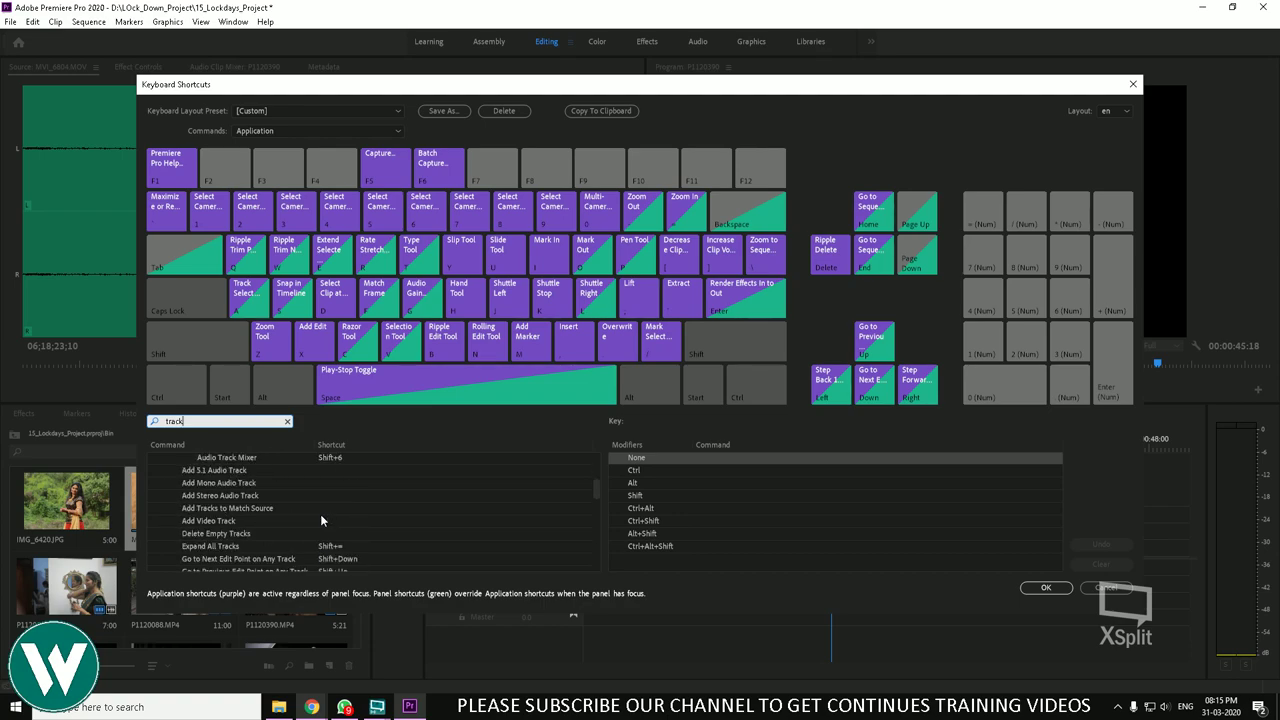
{"action": "scroll", "coordinate": [318, 519], "scroll_direction": "down", "scroll_amount": 1}
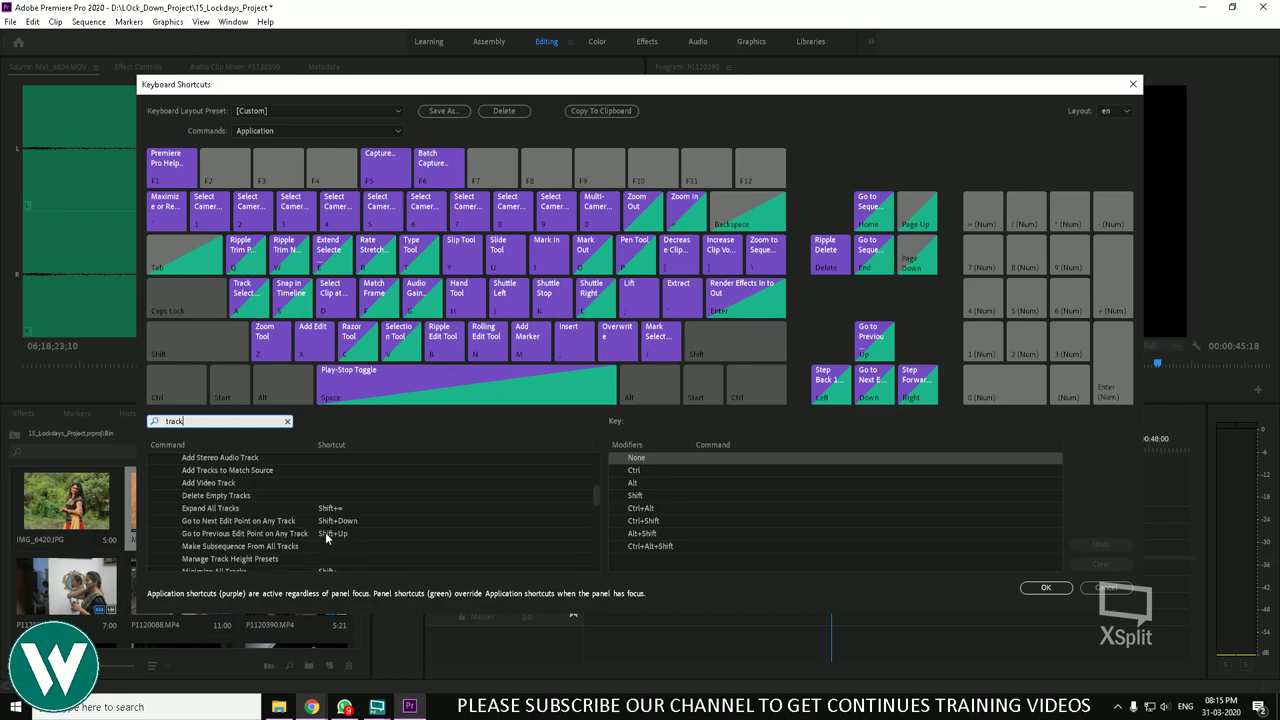
{"action": "scroll", "coordinate": [322, 539], "scroll_direction": "down", "scroll_amount": 1}
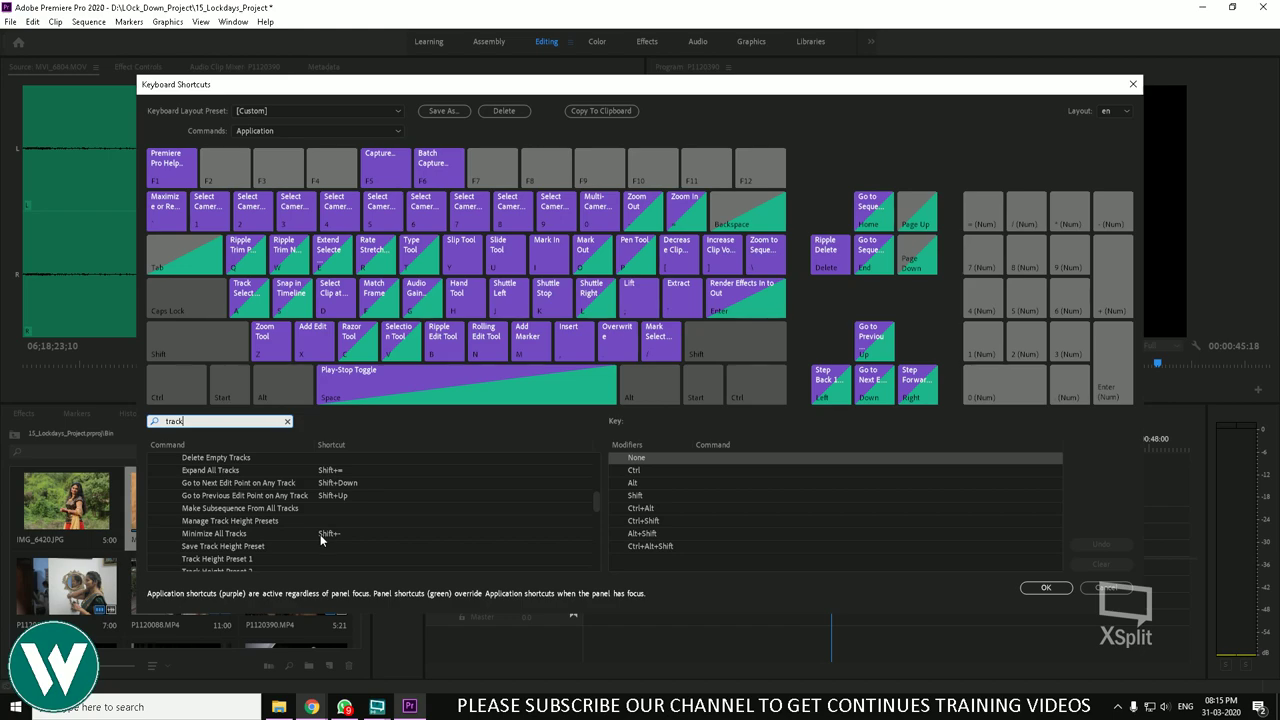
{"action": "scroll", "coordinate": [320, 536], "scroll_direction": "down", "scroll_amount": 5}
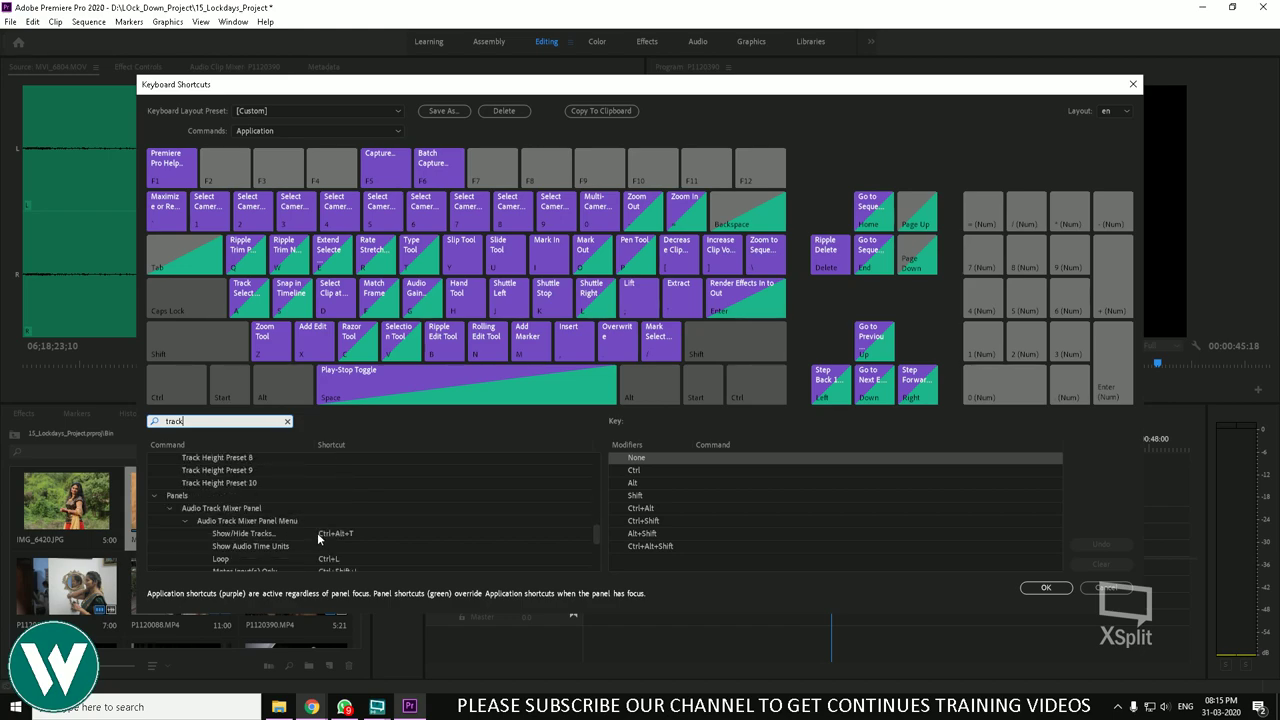
{"action": "scroll", "coordinate": [318, 537], "scroll_direction": "down", "scroll_amount": 2}
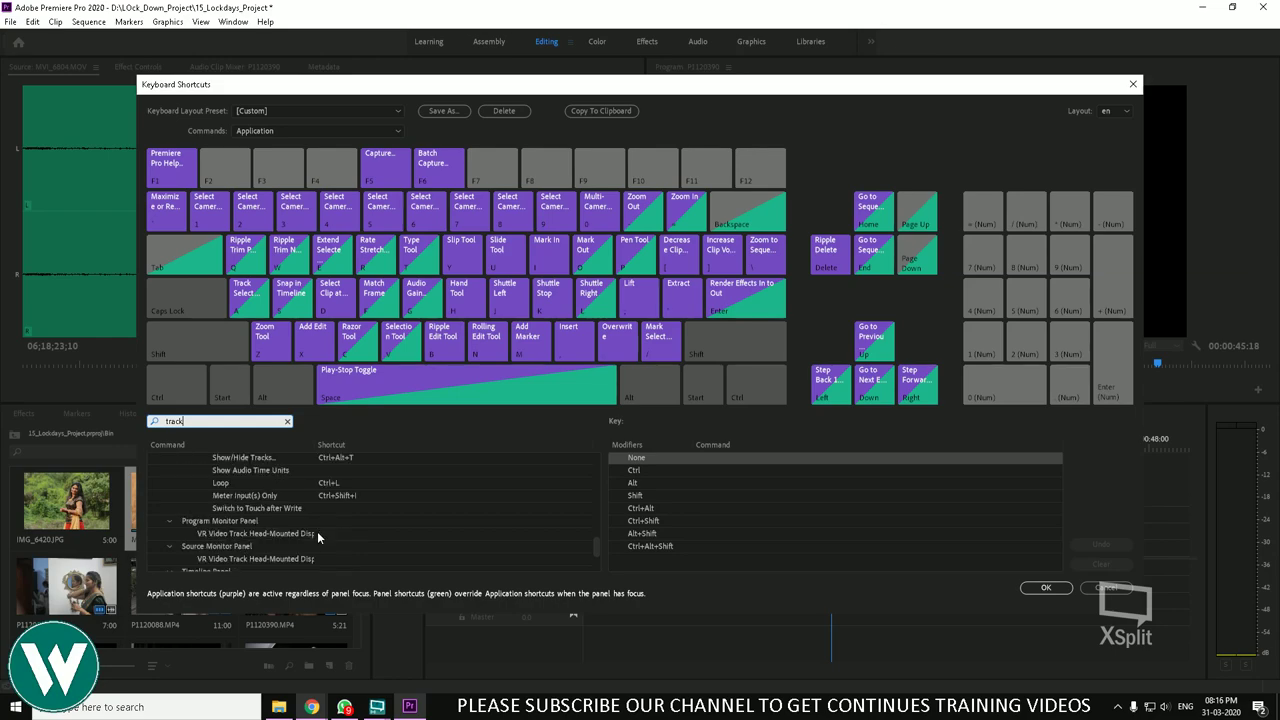
{"action": "scroll", "coordinate": [317, 531], "scroll_direction": "down", "scroll_amount": 3}
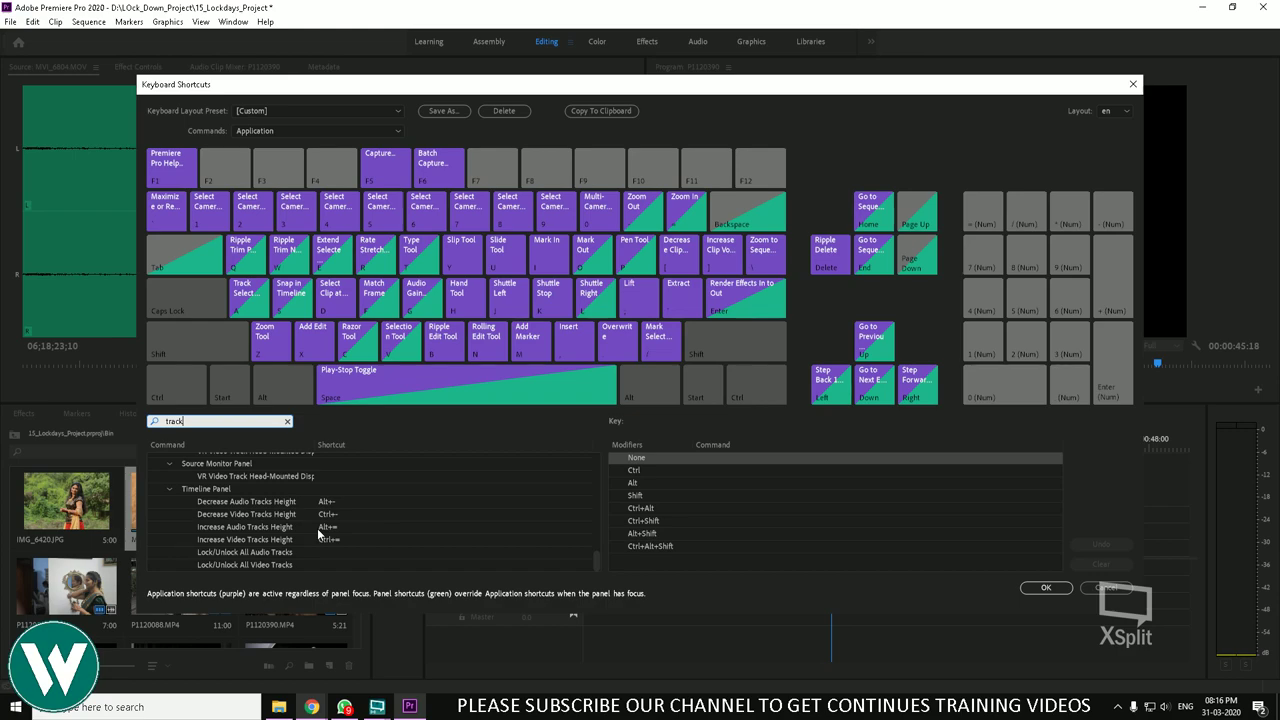
{"action": "scroll", "coordinate": [318, 535], "scroll_direction": "up", "scroll_amount": 6}
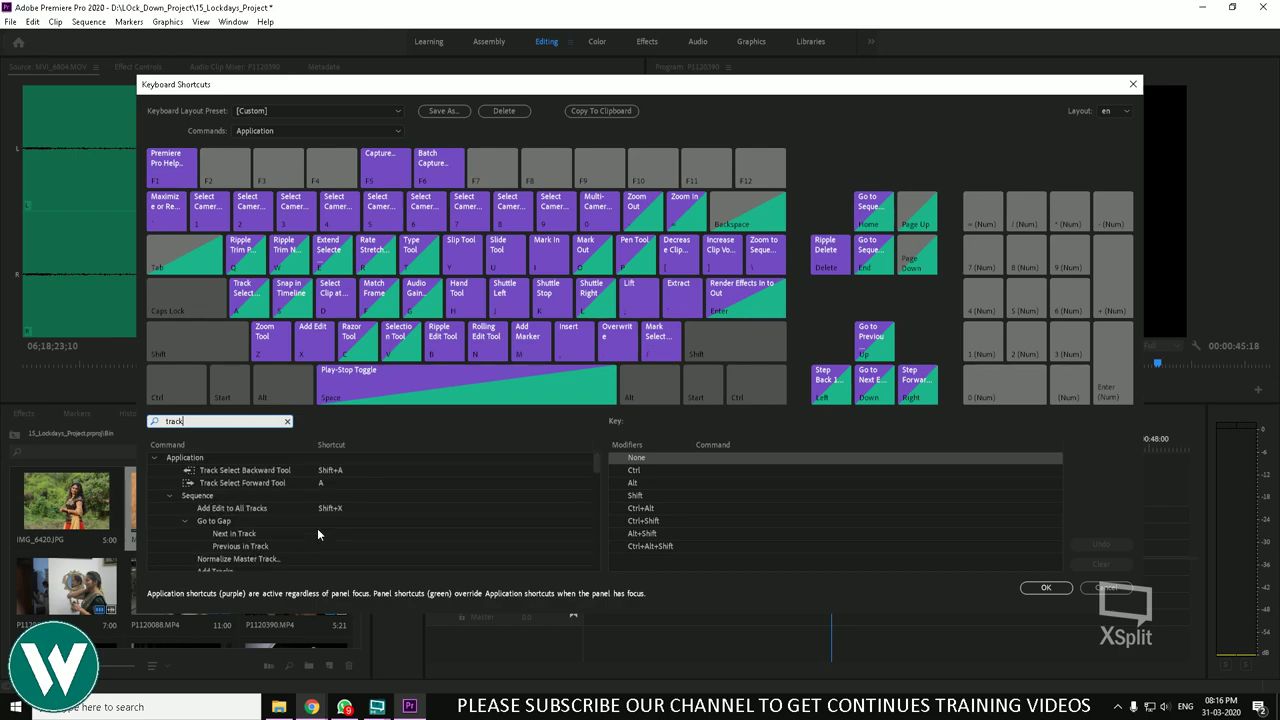
Step: Browse track commands: Next/Previous in Track, Audio Track Mixer, Go to Next Edit Point, Minimize All Tracks
{"action": "left_click", "coordinate": [265, 510]}
{"action": "scroll", "coordinate": [275, 524], "scroll_direction": "down", "scroll_amount": 1}
{"action": "left_click", "coordinate": [240, 497]}
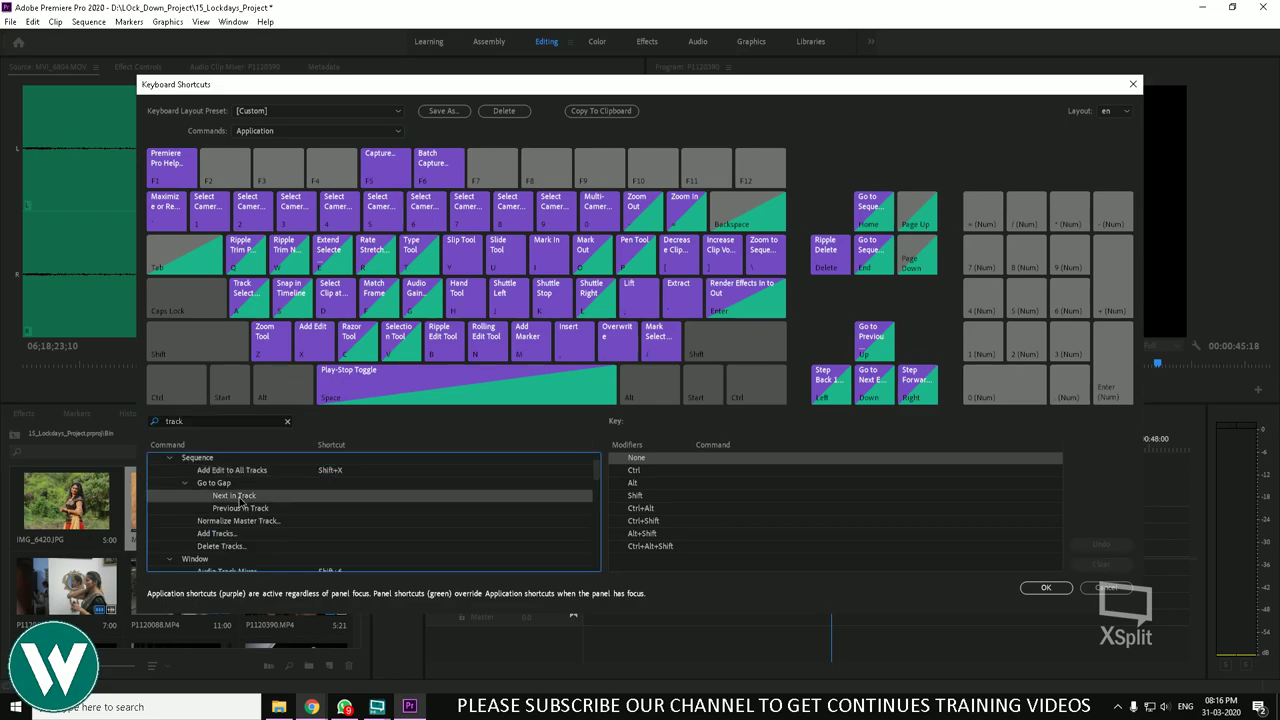
{"action": "left_click", "coordinate": [255, 509]}
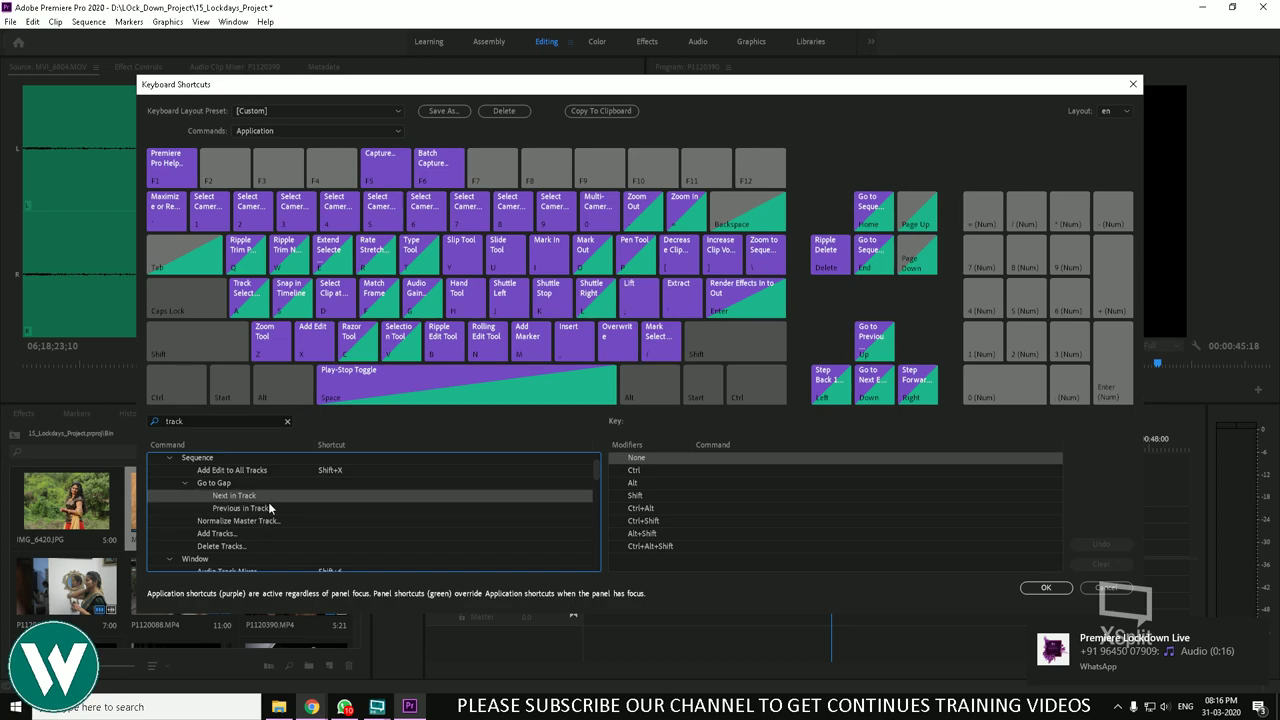
{"action": "scroll", "coordinate": [268, 510], "scroll_direction": "down", "scroll_amount": 1}
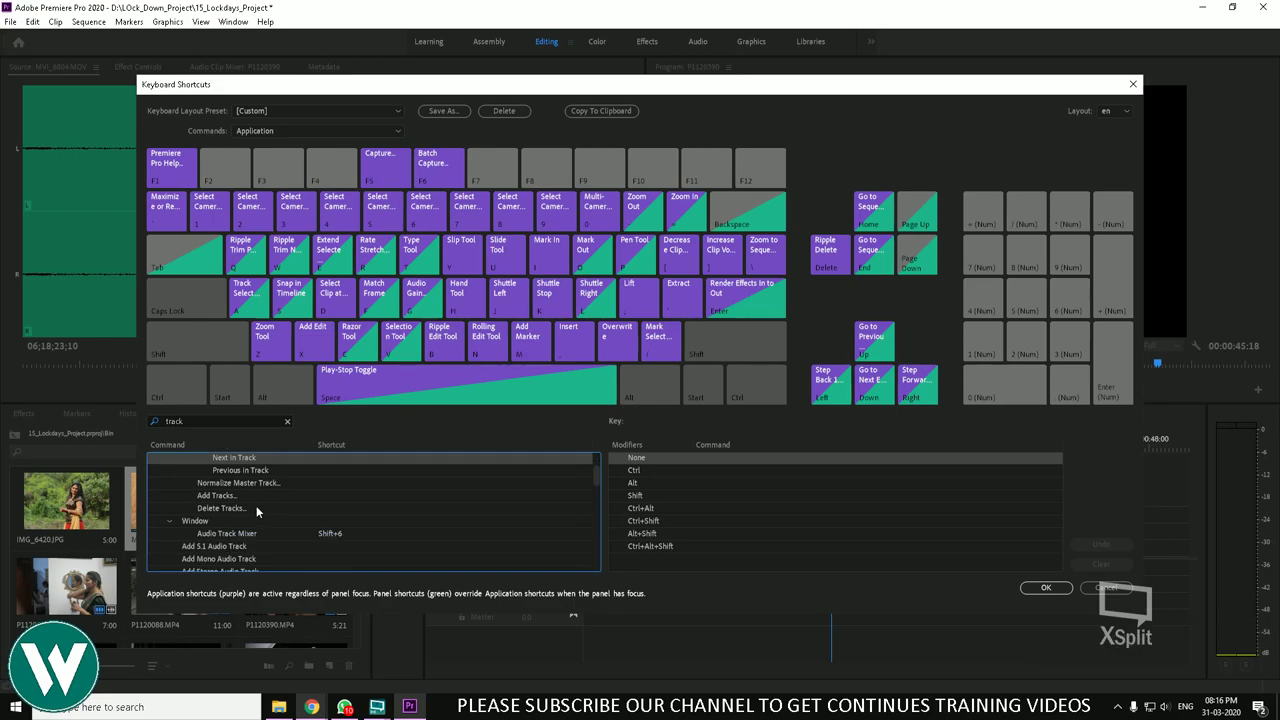
{"action": "scroll", "coordinate": [256, 505], "scroll_direction": "down", "scroll_amount": 1}
{"action": "left_click", "coordinate": [256, 505]}
{"action": "scroll", "coordinate": [256, 505], "scroll_direction": "down", "scroll_amount": 1}
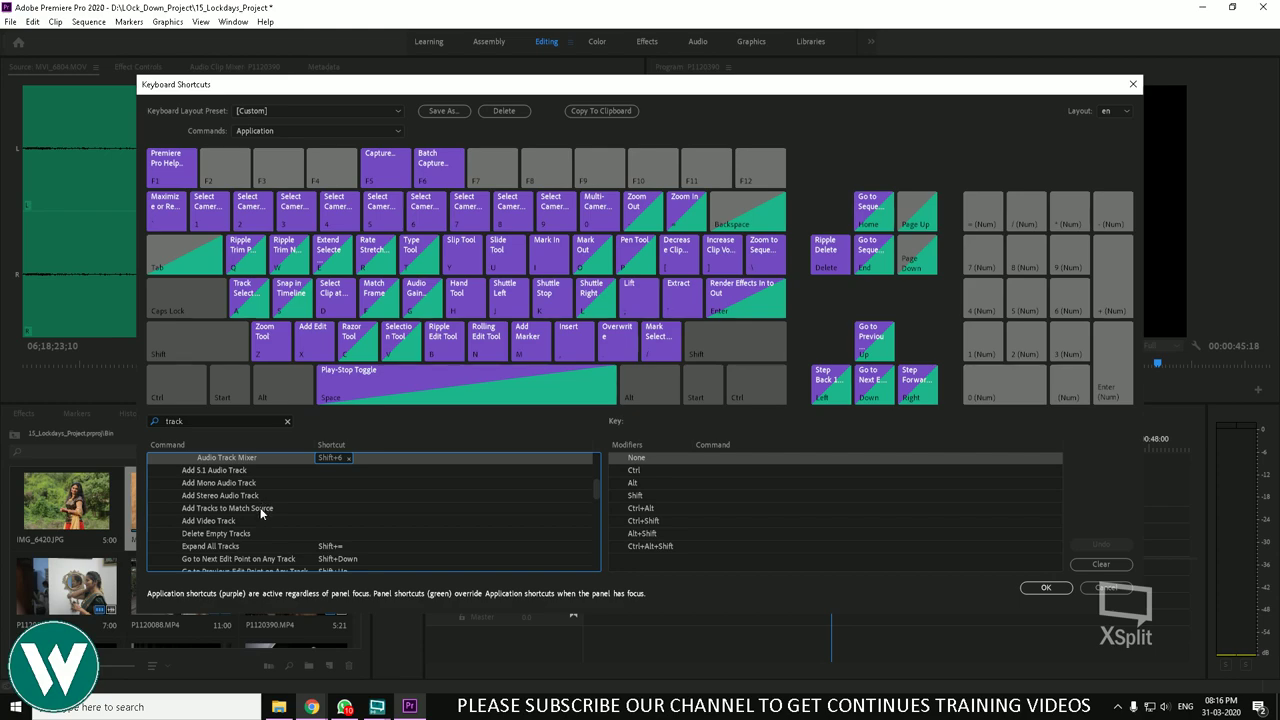
{"action": "scroll", "coordinate": [260, 514], "scroll_direction": "down", "scroll_amount": 1}
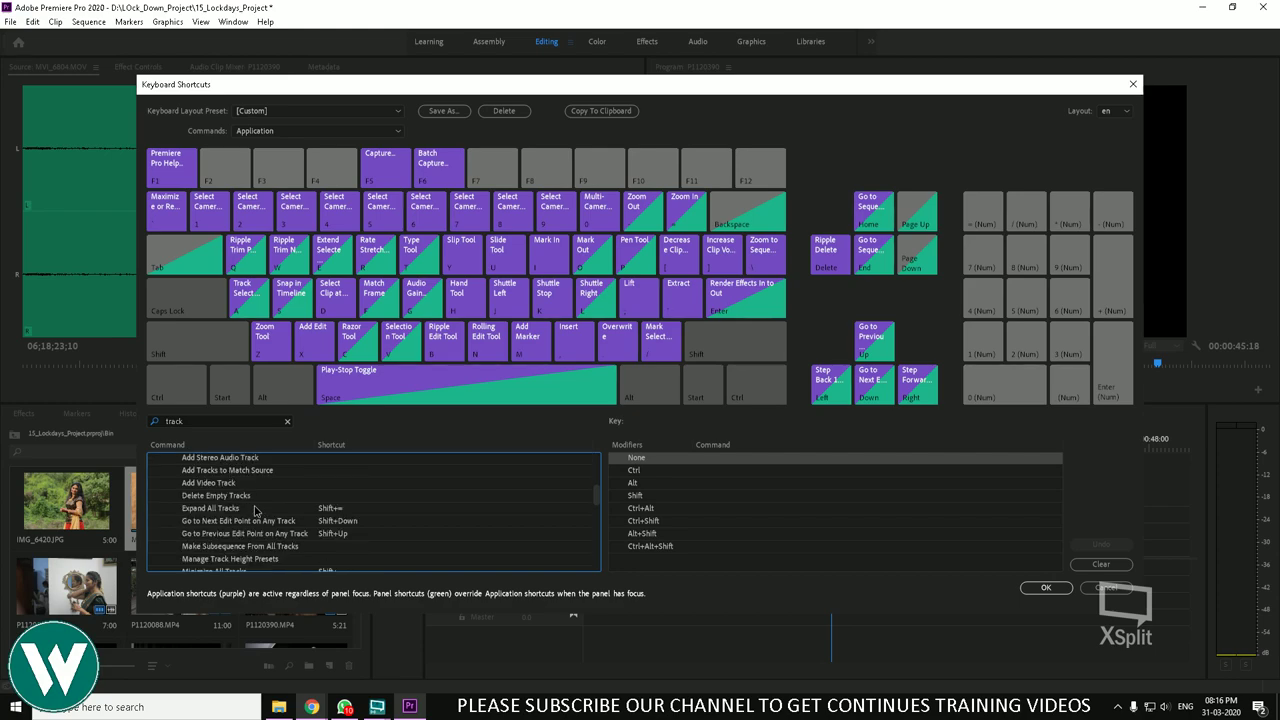
{"action": "left_click", "coordinate": [265, 521]}
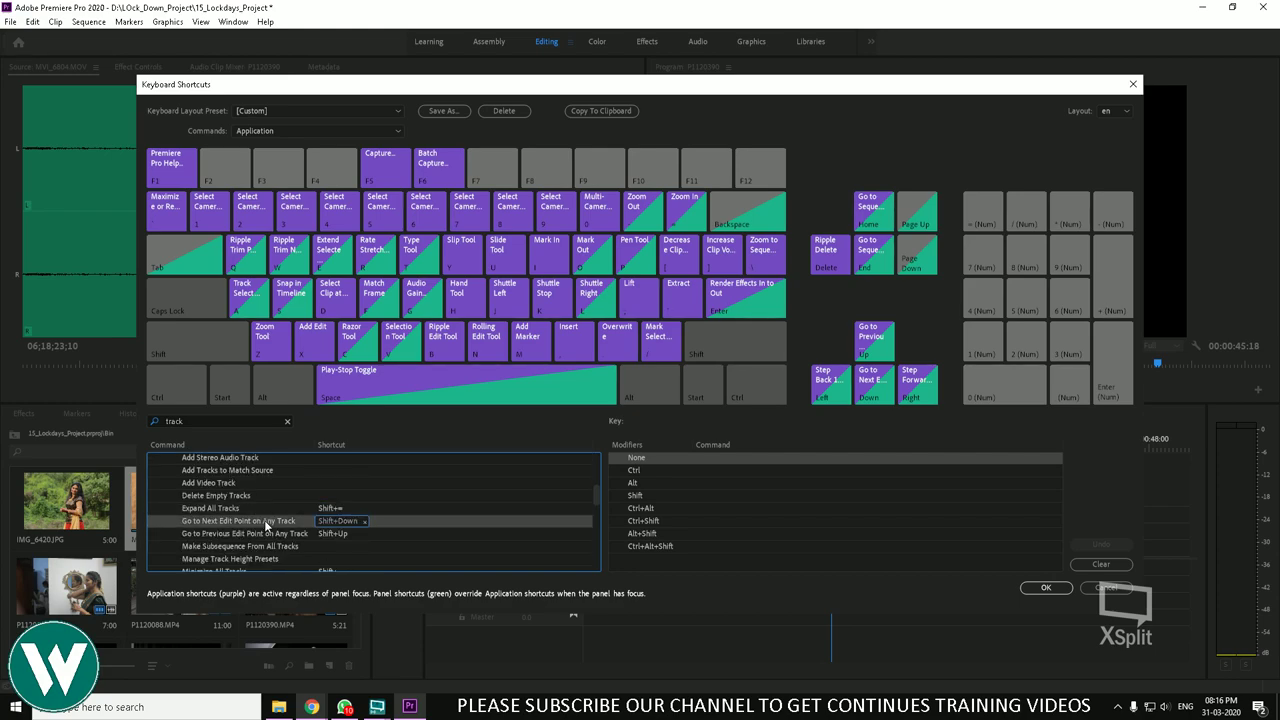
{"action": "scroll", "coordinate": [265, 524], "scroll_direction": "down", "scroll_amount": 1}
{"action": "left_click", "coordinate": [265, 521]}
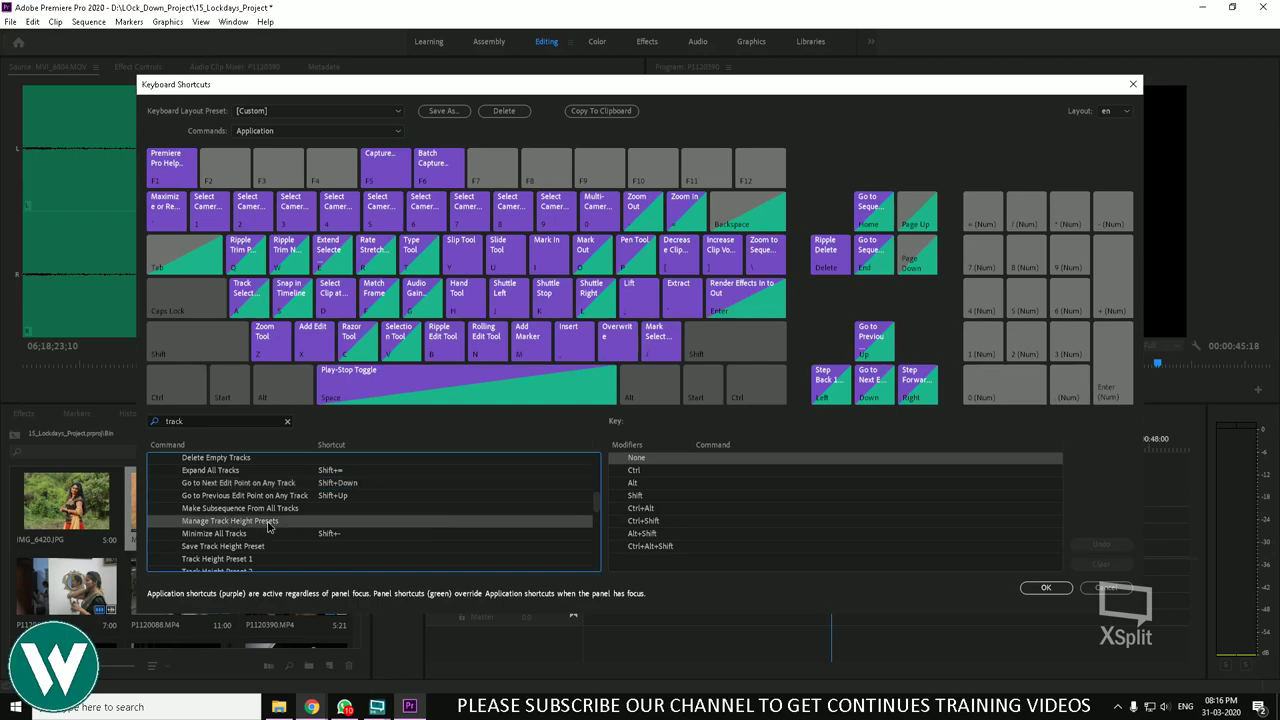
{"action": "left_click", "coordinate": [270, 531]}
Step: Scroll through the remaining track commands, revisiting Go to Next Edit Point on Any Track
{"action": "scroll", "coordinate": [270, 531], "scroll_direction": "down", "scroll_amount": 1}
{"action": "scroll", "coordinate": [270, 529], "scroll_direction": "down", "scroll_amount": 5}
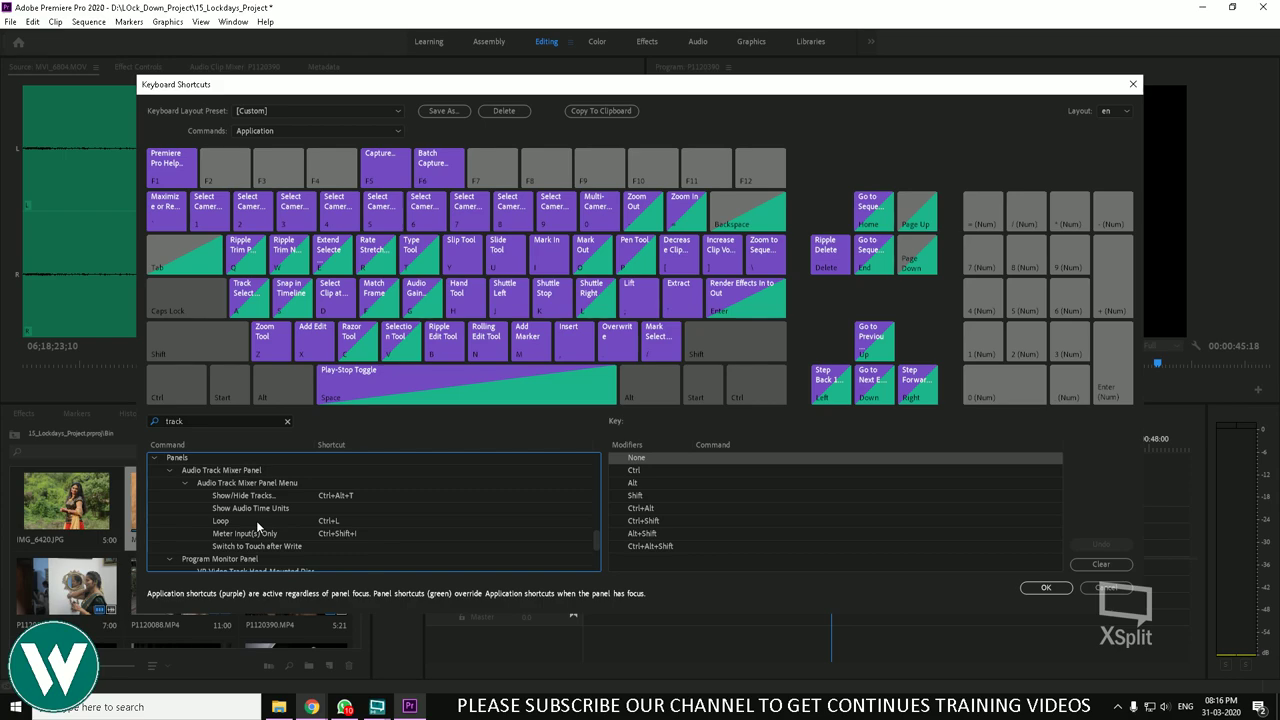
{"action": "scroll", "coordinate": [256, 520], "scroll_direction": "up", "scroll_amount": 1}
{"action": "scroll", "coordinate": [257, 527], "scroll_direction": "down", "scroll_amount": 1}
{"action": "scroll", "coordinate": [271, 524], "scroll_direction": "down", "scroll_amount": 2}
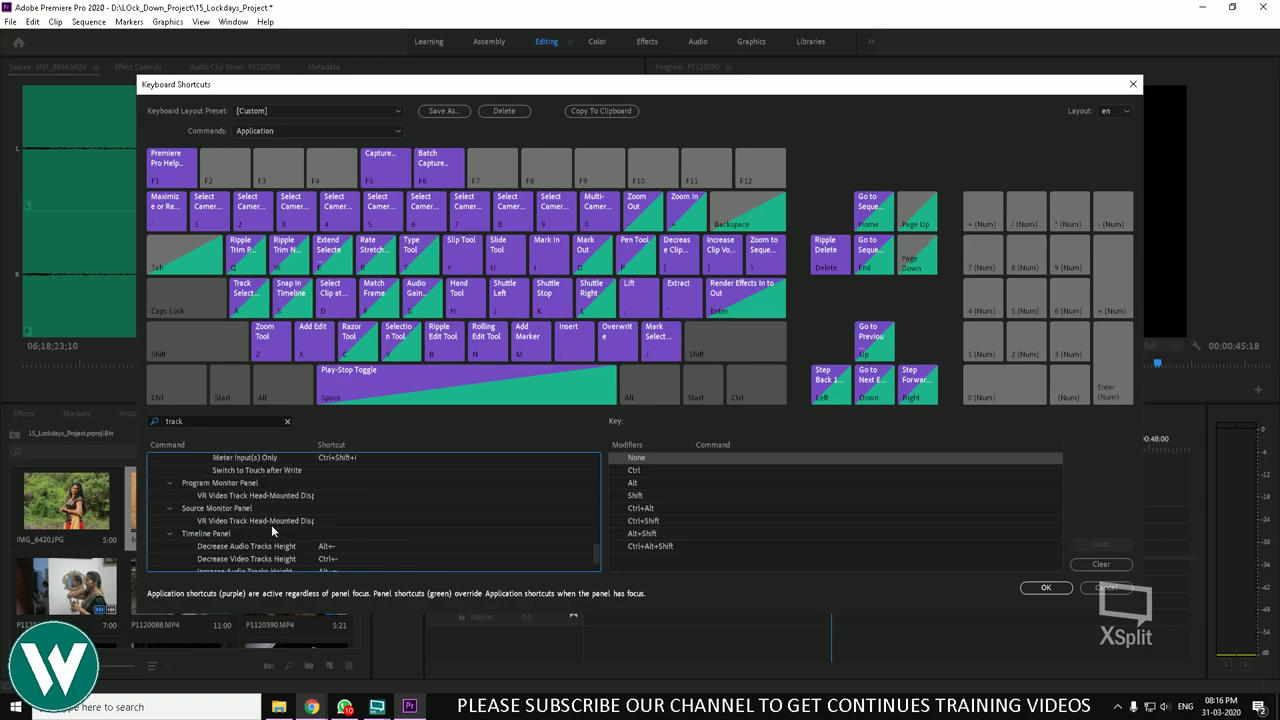
{"action": "scroll", "coordinate": [271, 524], "scroll_direction": "down", "scroll_amount": 2}
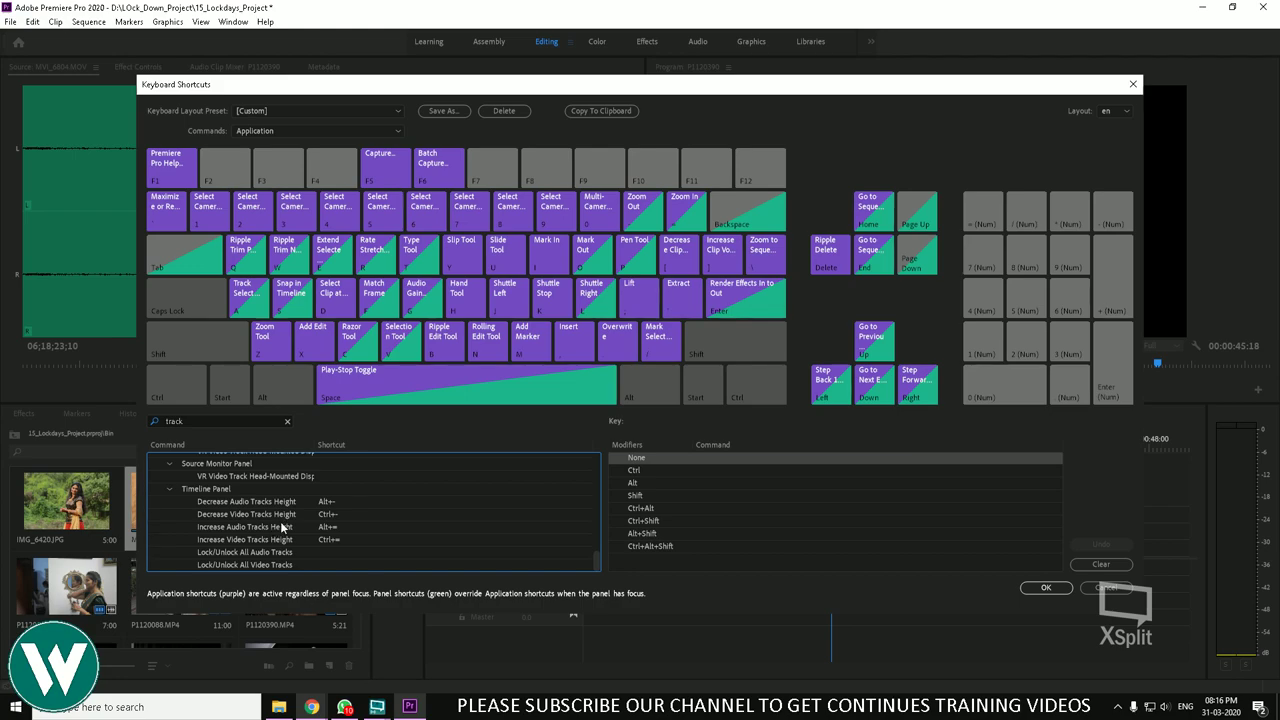
{"action": "scroll", "coordinate": [293, 538], "scroll_direction": "up", "scroll_amount": 5}
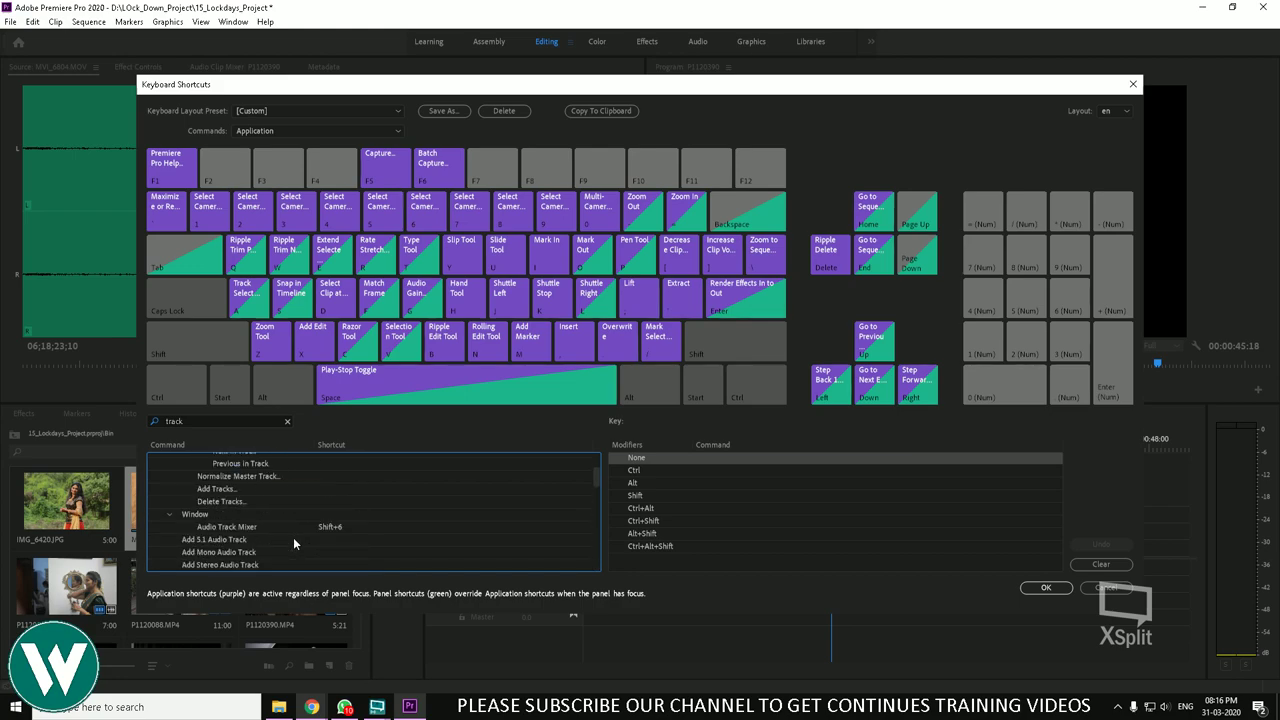
{"action": "scroll", "coordinate": [293, 540], "scroll_direction": "down", "scroll_amount": 3}
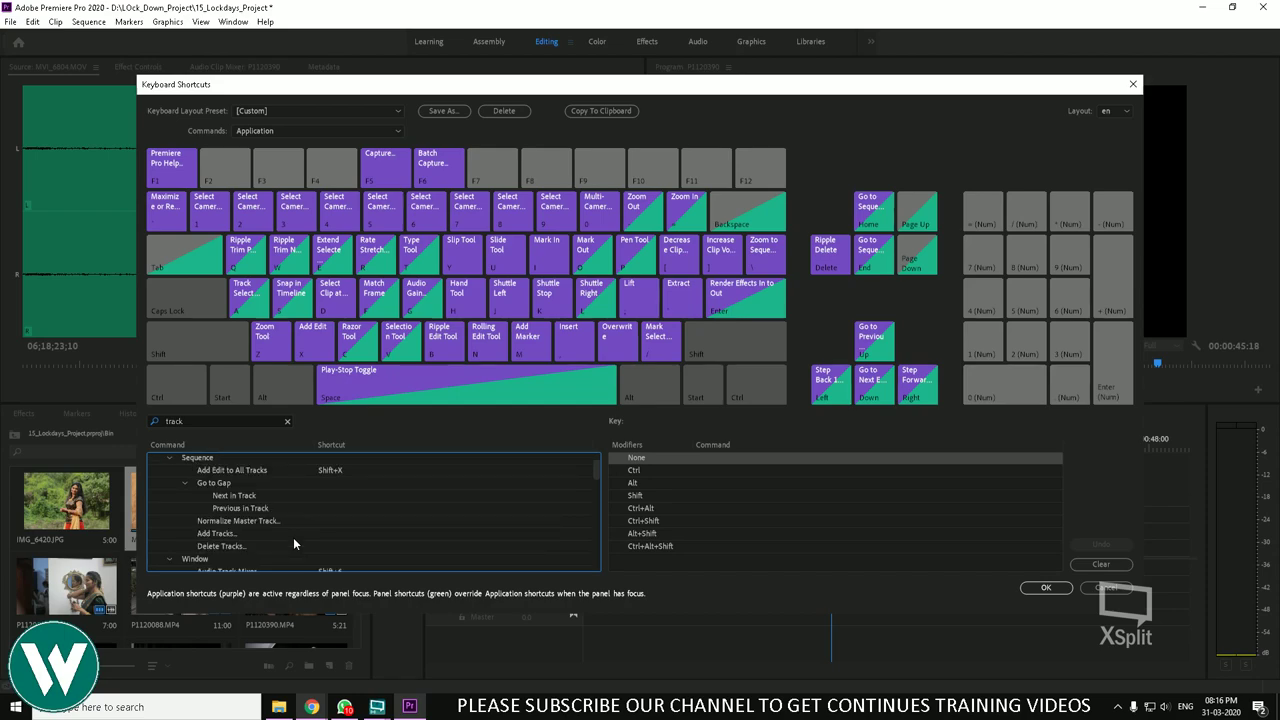
{"action": "scroll", "coordinate": [293, 538], "scroll_direction": "down", "scroll_amount": 2}
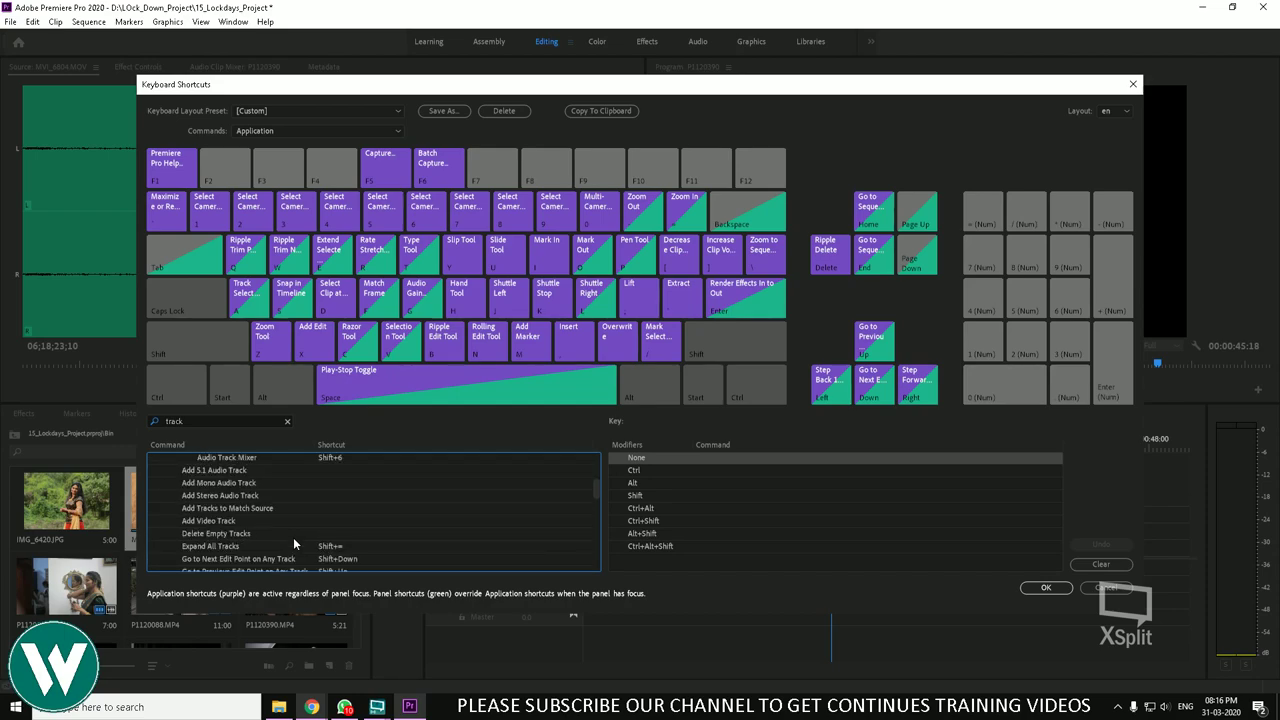
{"action": "scroll", "coordinate": [292, 537], "scroll_direction": "up", "scroll_amount": 5}
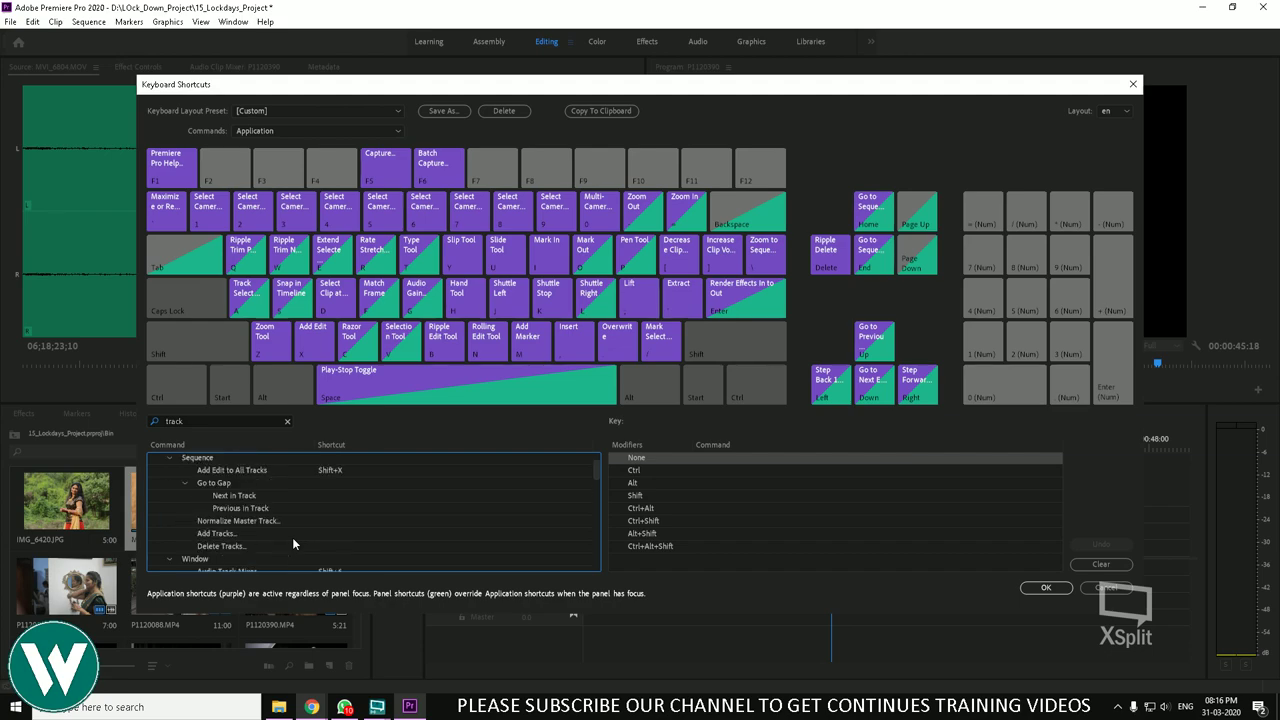
{"action": "scroll", "coordinate": [292, 537], "scroll_direction": "down", "scroll_amount": 5}
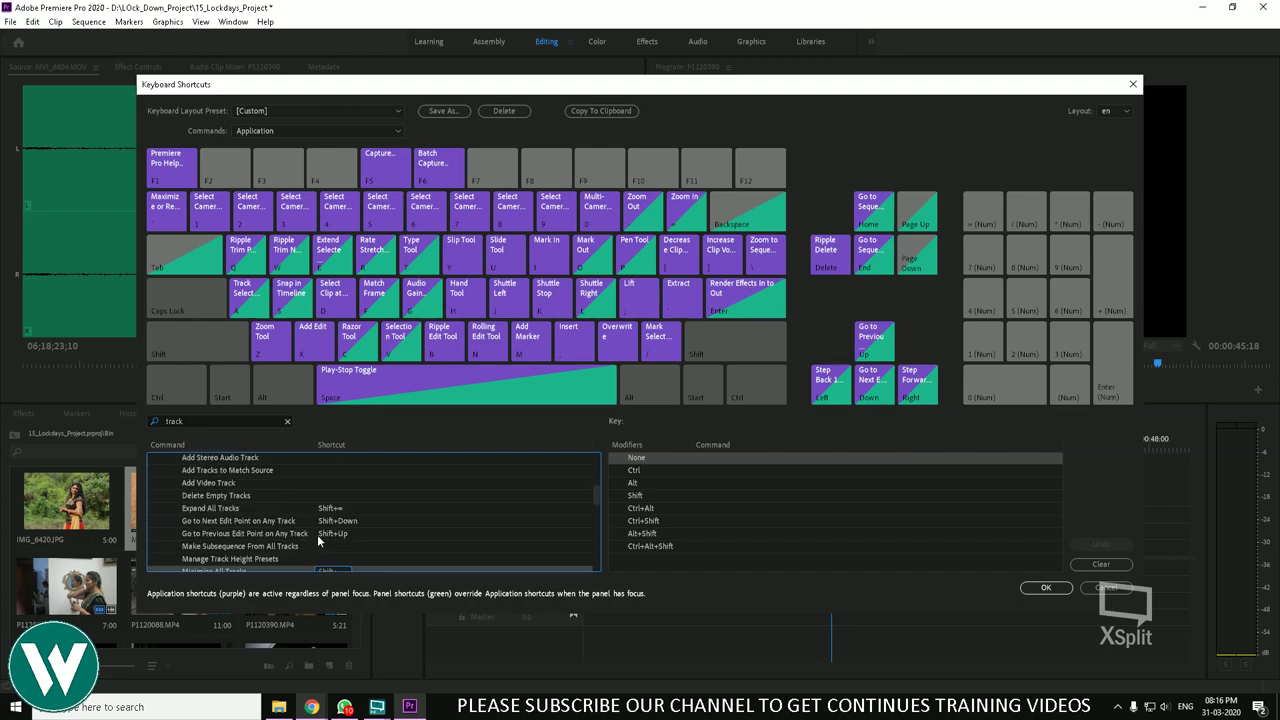
{"action": "left_click", "coordinate": [334, 523]}
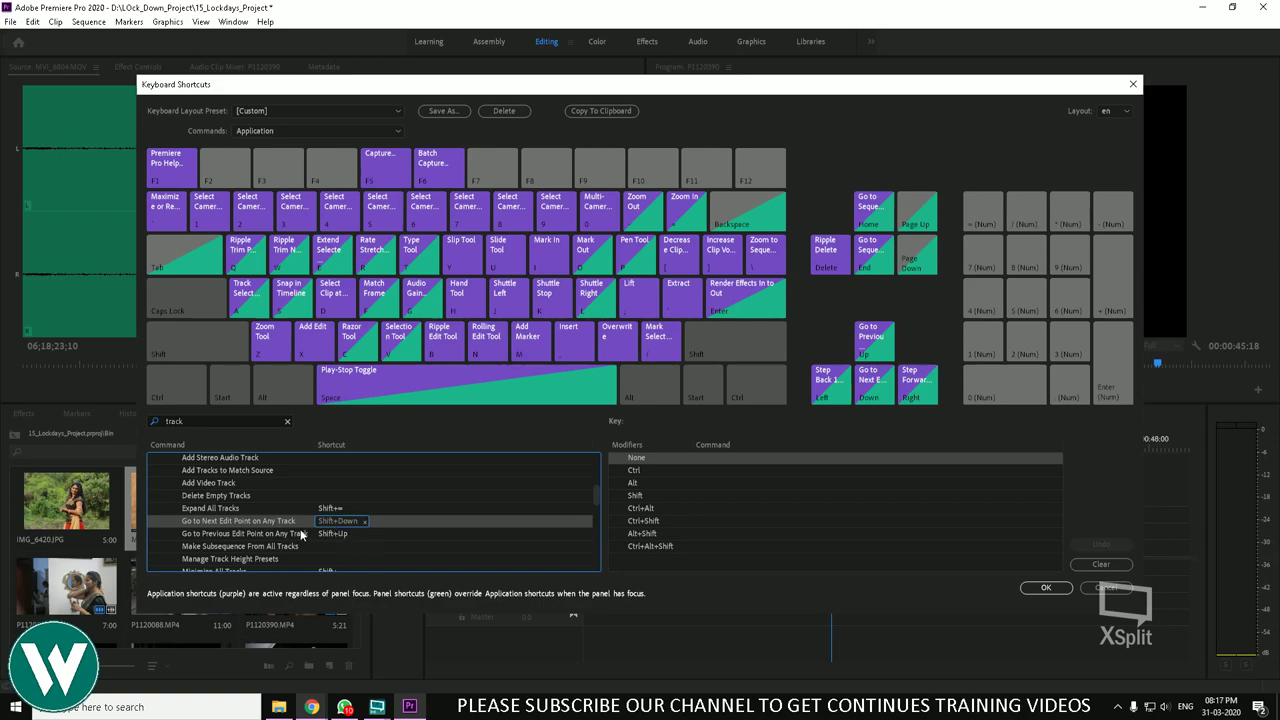
{"action": "scroll", "coordinate": [300, 535], "scroll_direction": "down", "scroll_amount": 2}
{"action": "scroll", "coordinate": [300, 534], "scroll_direction": "down", "scroll_amount": 4}
{"action": "scroll", "coordinate": [300, 527], "scroll_direction": "up", "scroll_amount": 7}
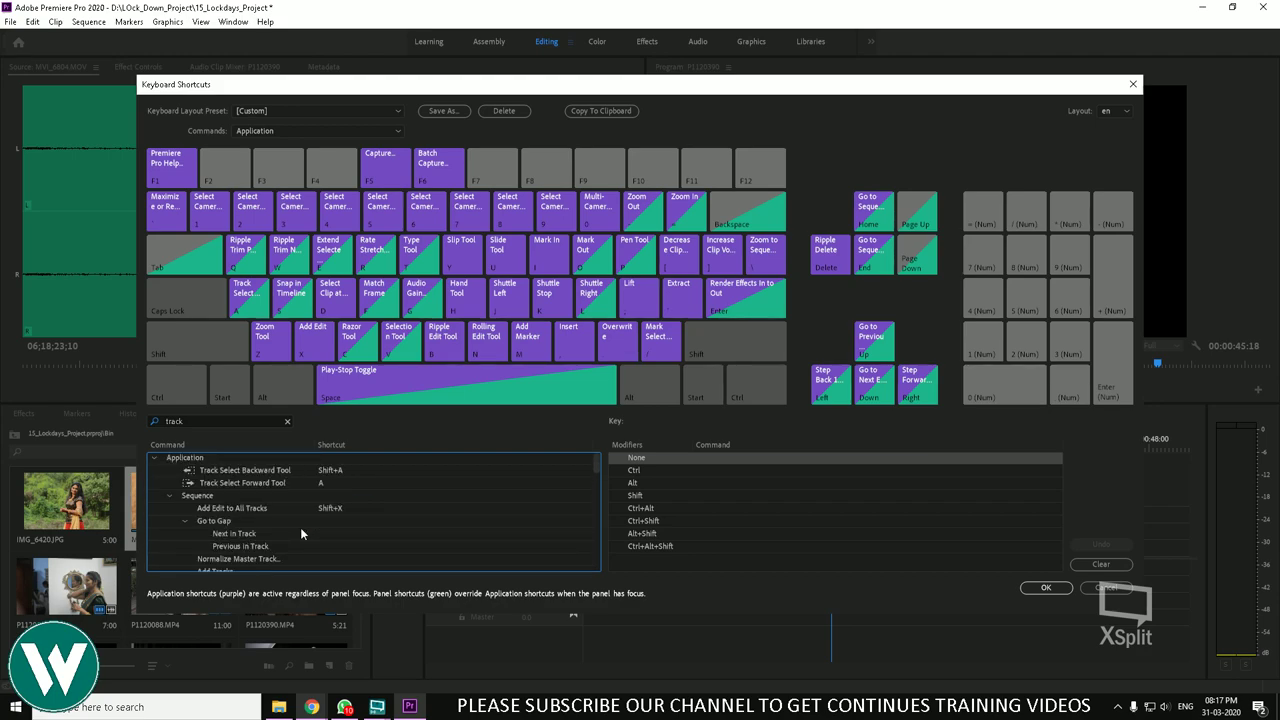
{"action": "scroll", "coordinate": [300, 534], "scroll_direction": "down", "scroll_amount": 1}
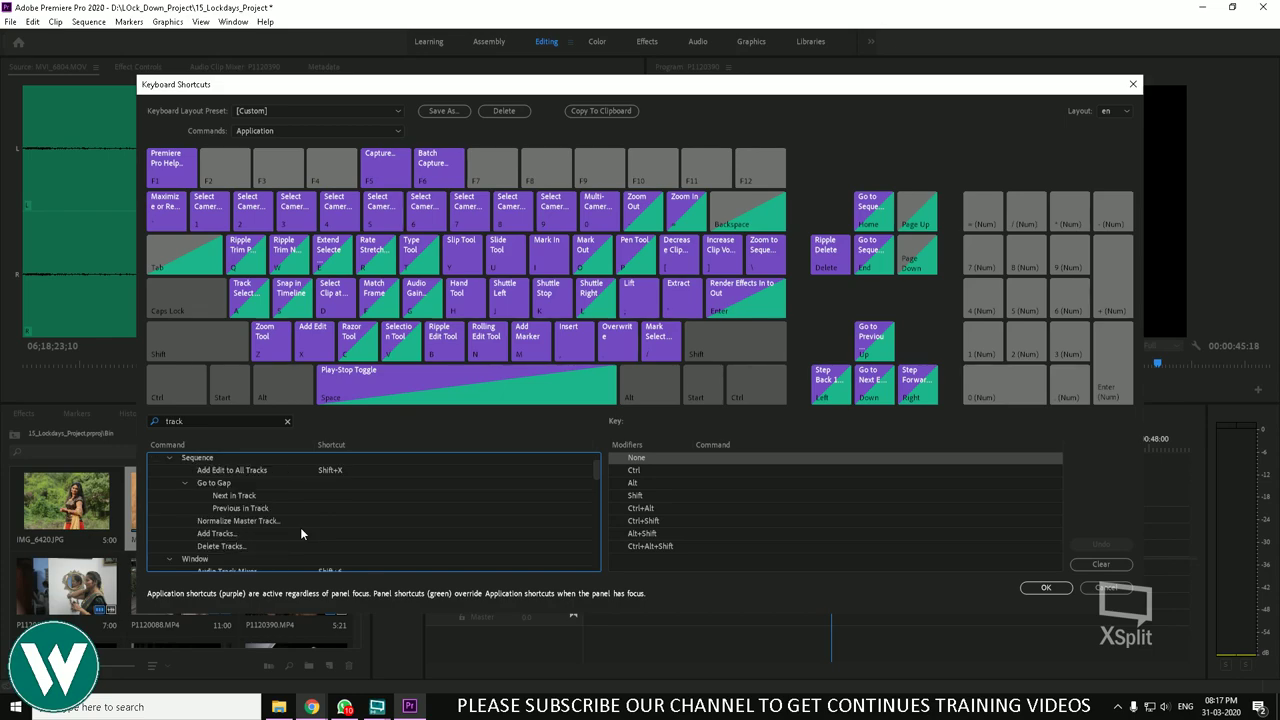
Step: Start a new shortcut for Next in Track, then cancel to discard all shortcut changes
{"action": "left_click", "coordinate": [320, 499]}
{"action": "left_click", "coordinate": [329, 498]}
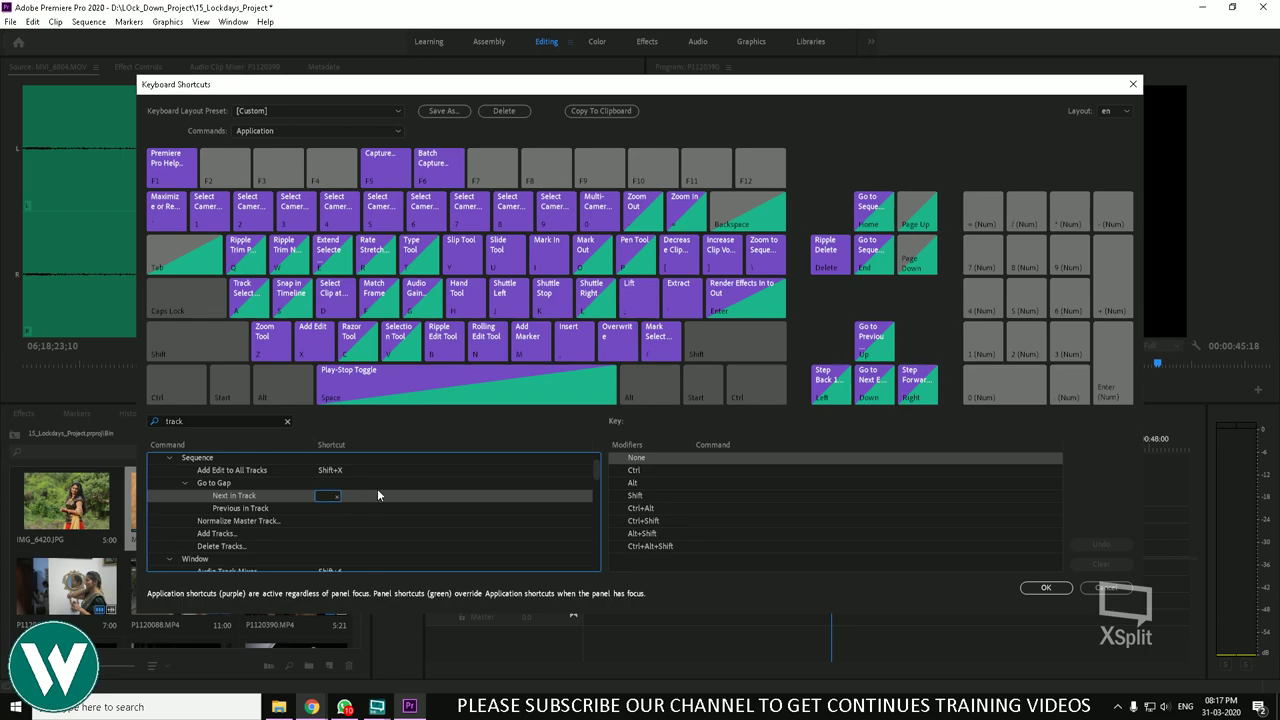
{"action": "left_click", "coordinate": [1106, 588]}
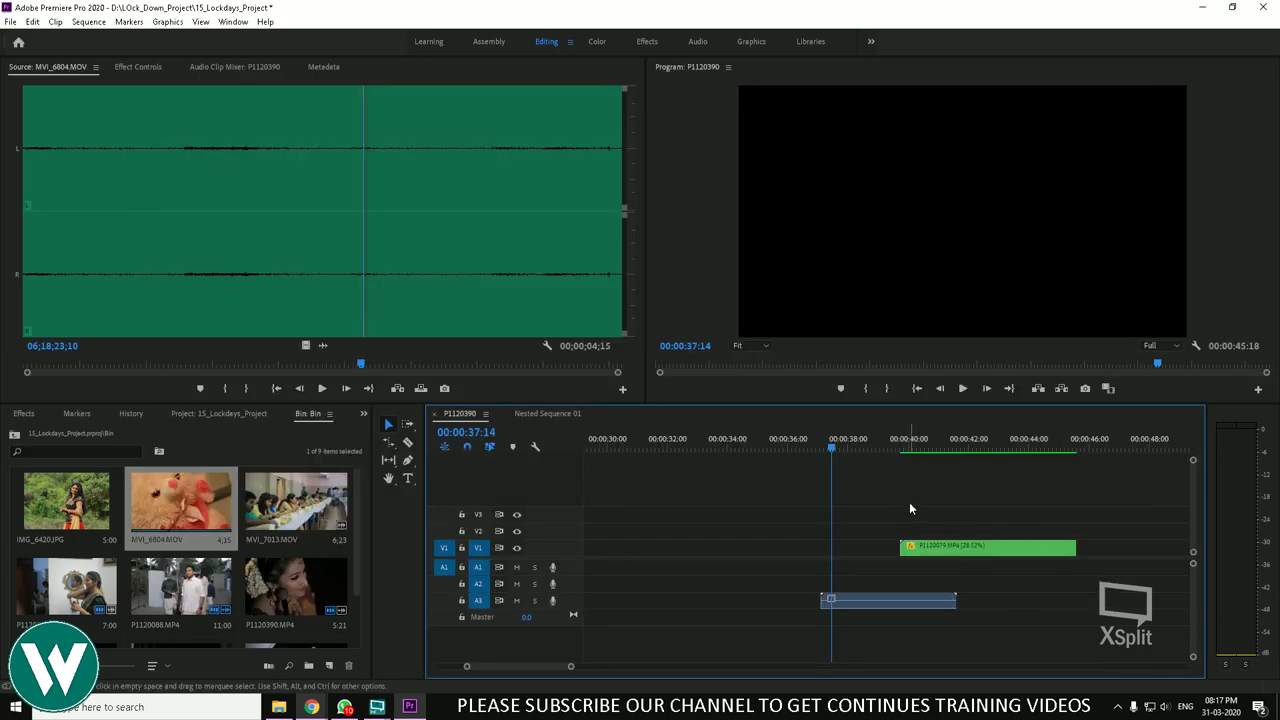
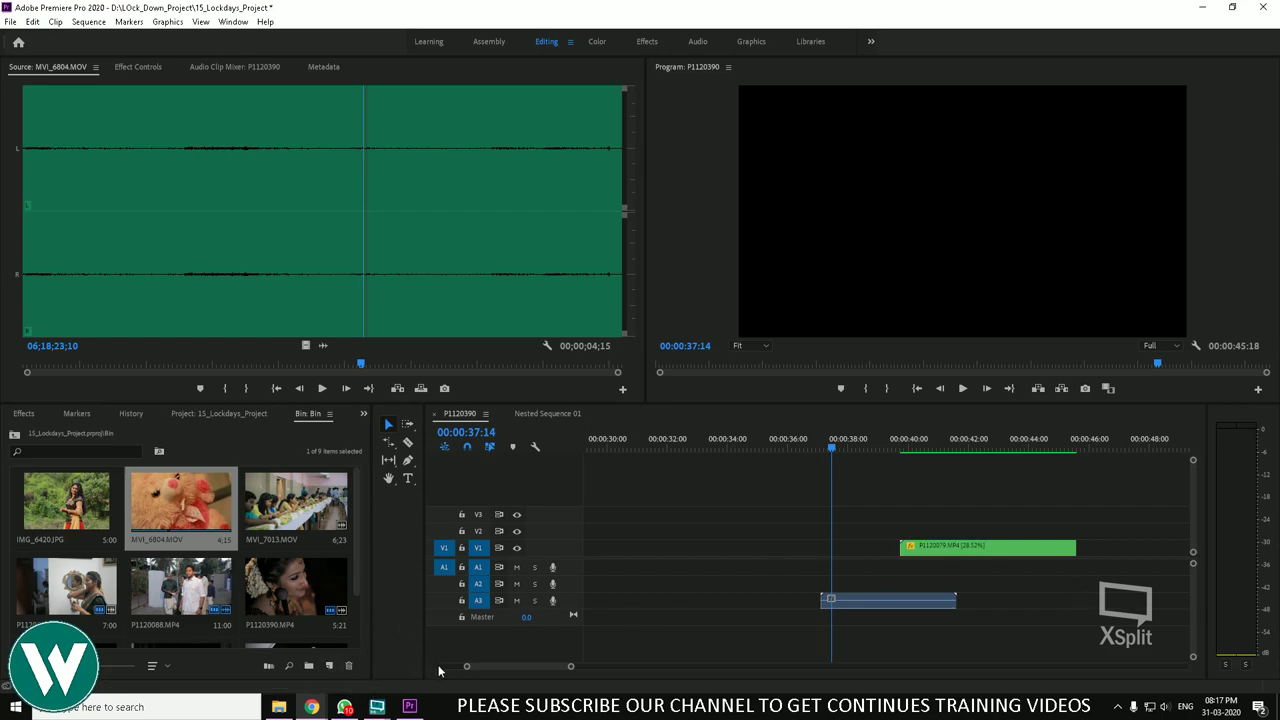
Step: Play two WhatsApp voice messages, then hide WhatsApp to return to Premiere
{"action": "left_click", "coordinate": [345, 707]}
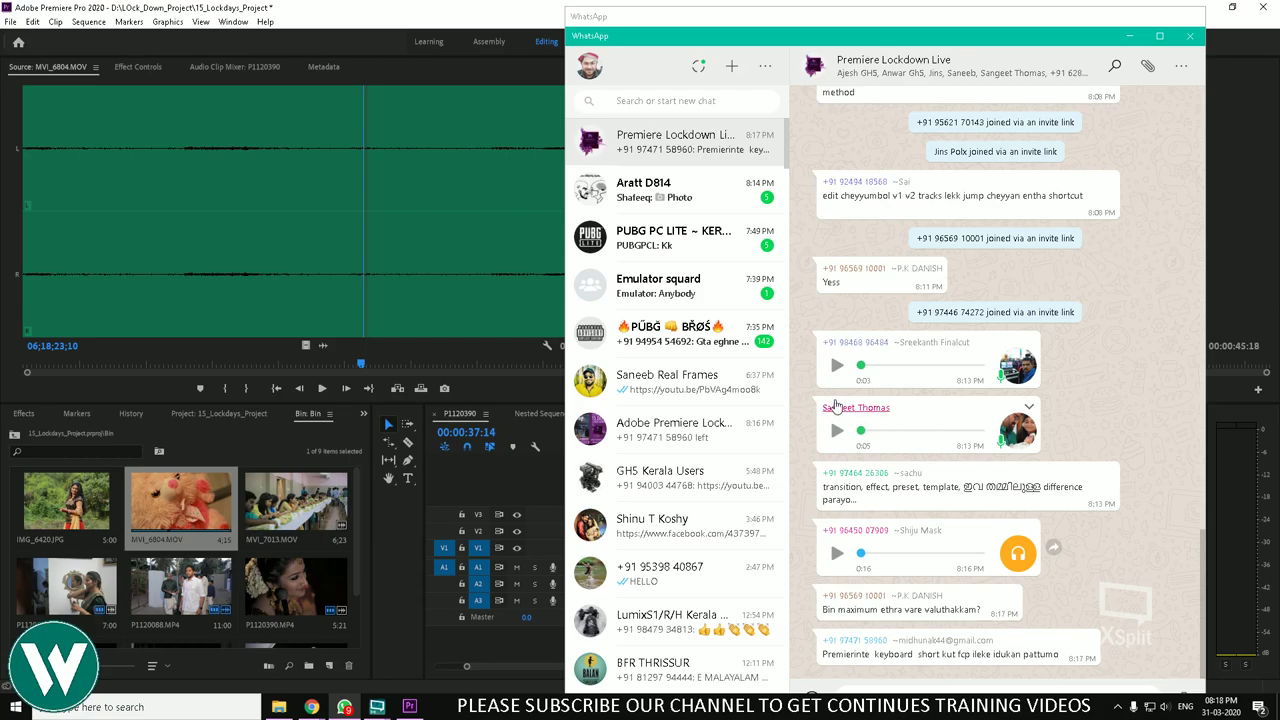
{"action": "left_click", "coordinate": [837, 366]}
{"action": "left_click", "coordinate": [842, 431]}
{"action": "left_click", "coordinate": [1130, 37]}
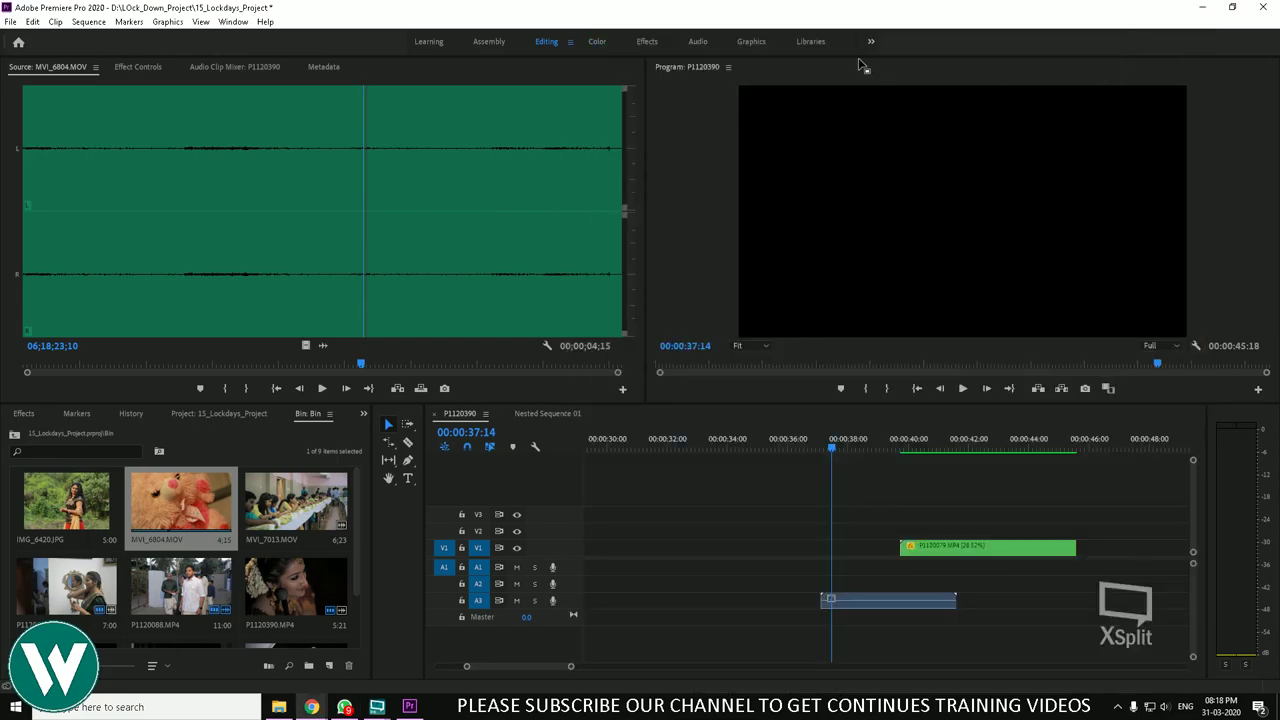
Step: Open Keyboard Shortcuts from the Edit menu
{"action": "left_click", "coordinate": [33, 22]}
{"action": "left_click", "coordinate": [33, 22]}
{"action": "left_click", "coordinate": [33, 22]}
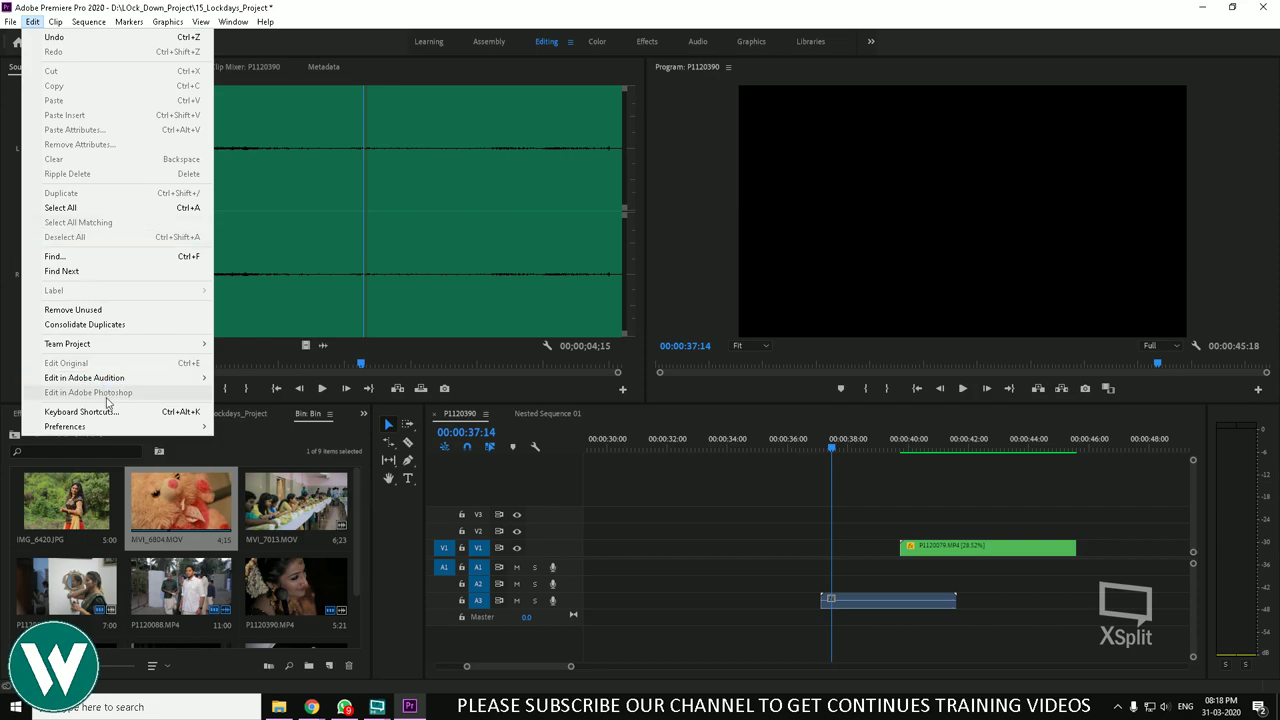
{"action": "left_click", "coordinate": [110, 411]}
Step: Cycle the layout preset through Premiere Pro Default, Avid Media Composer 5, Final Cut Pro 7.0 and [Custom]
{"action": "left_click", "coordinate": [296, 130]}
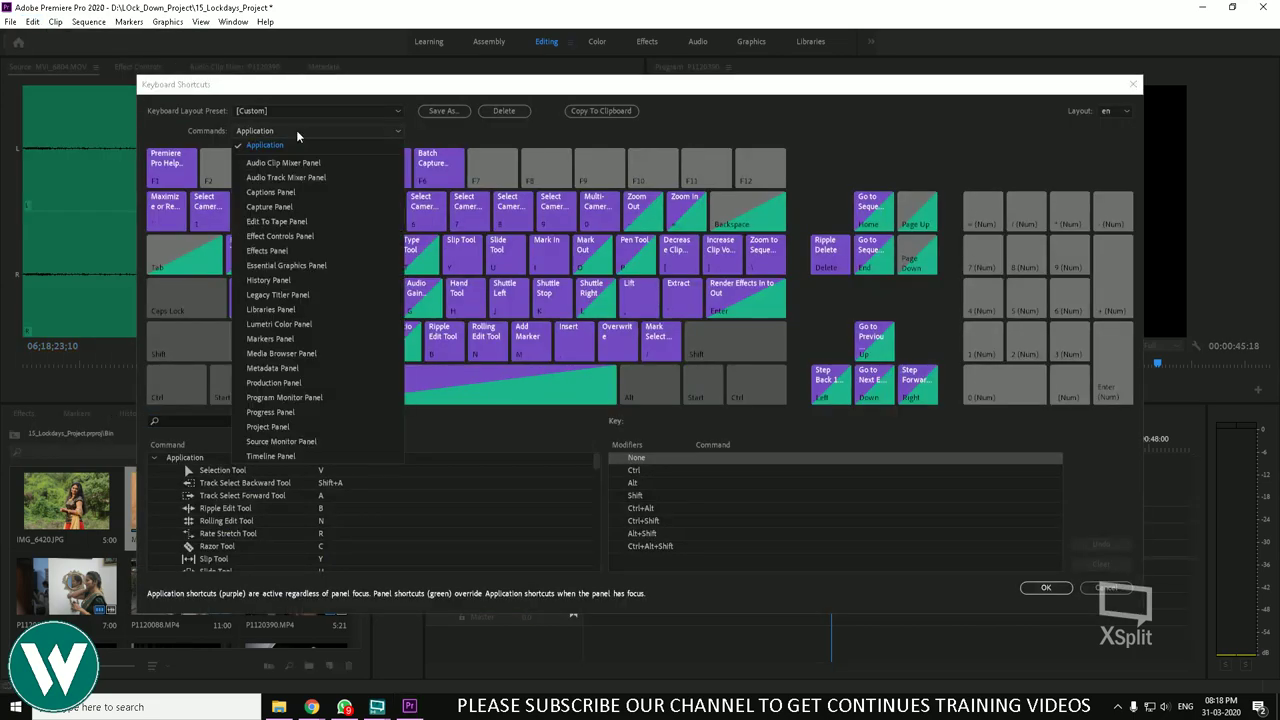
{"action": "left_click", "coordinate": [296, 128]}
{"action": "left_click", "coordinate": [298, 110]}
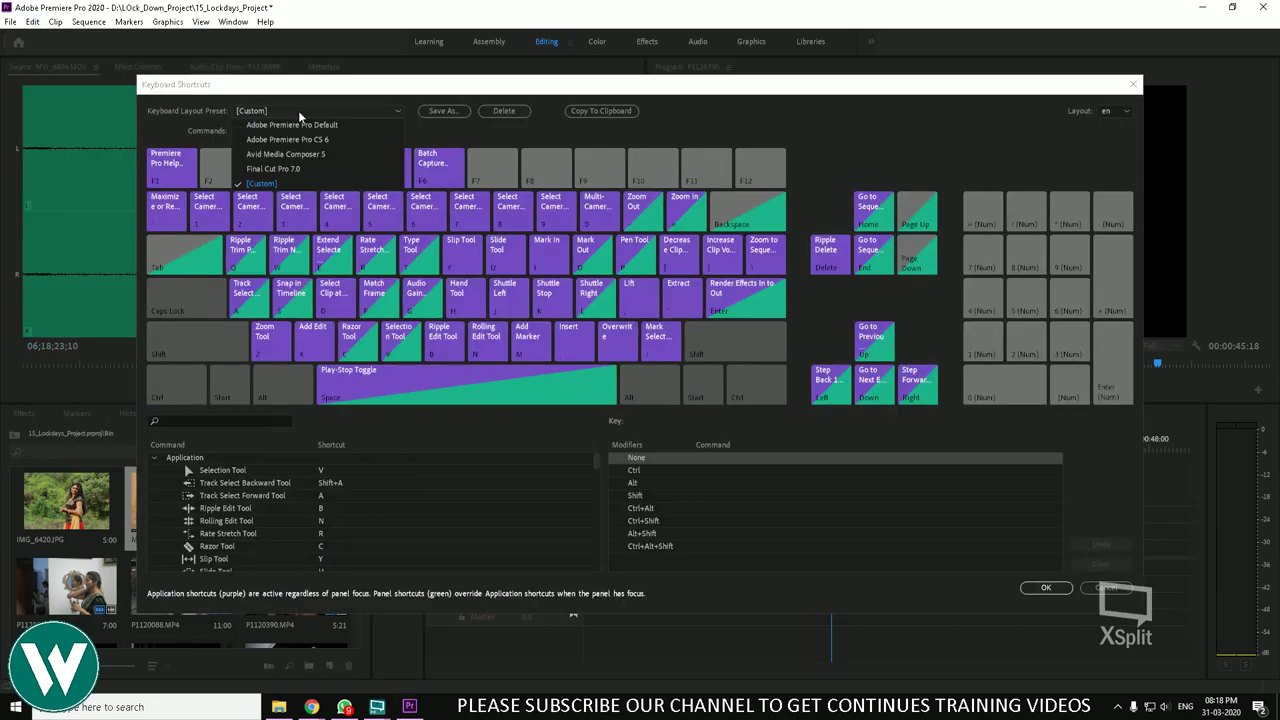
{"action": "left_click", "coordinate": [292, 126]}
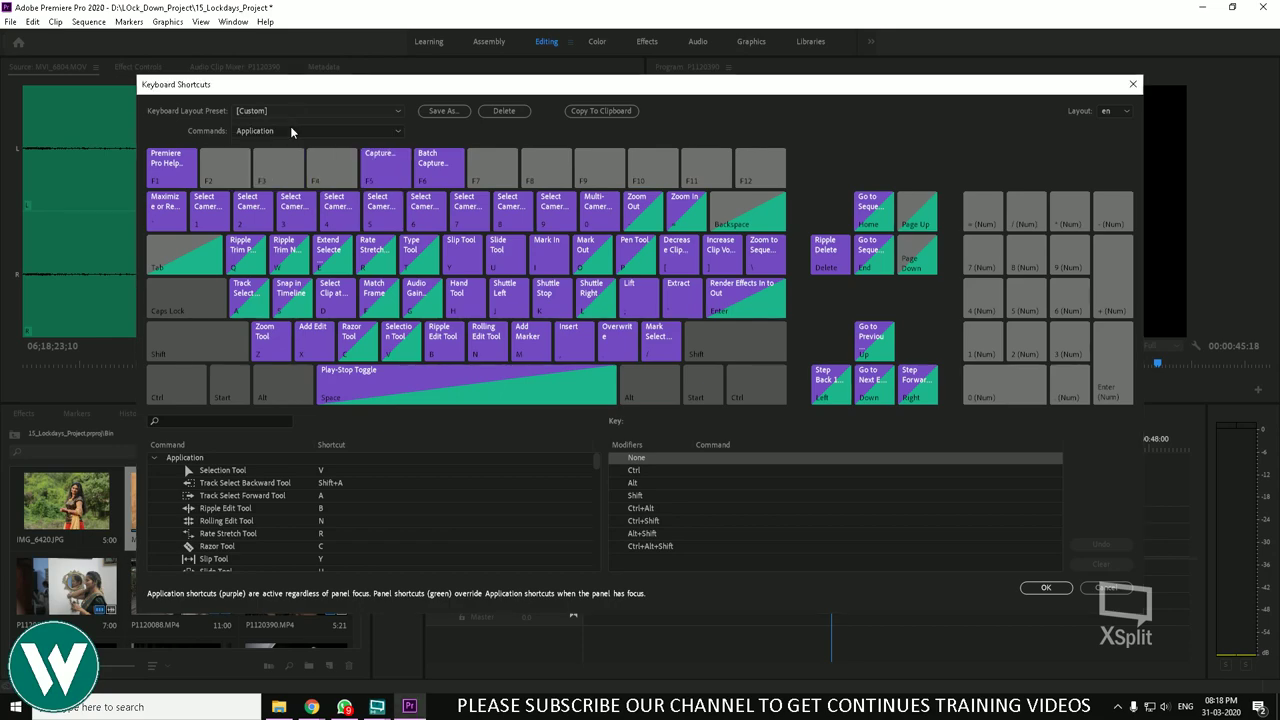
{"action": "left_click", "coordinate": [303, 113]}
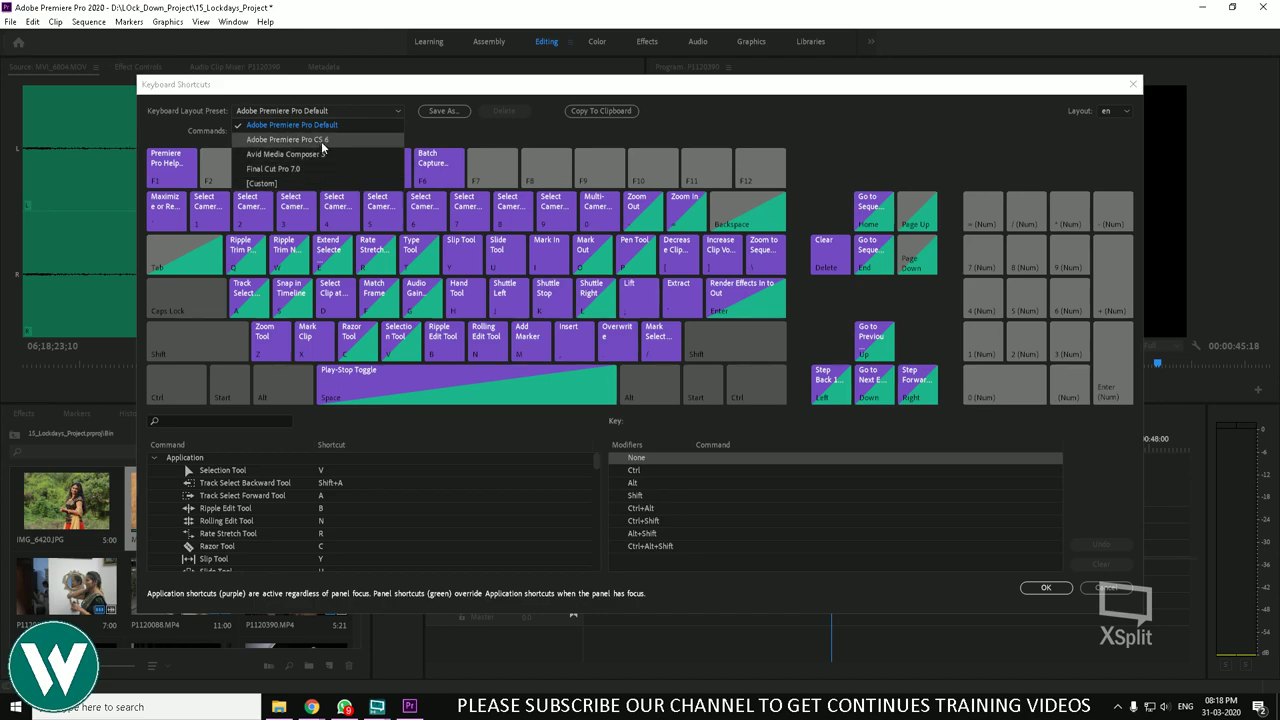
{"action": "left_click", "coordinate": [291, 134]}
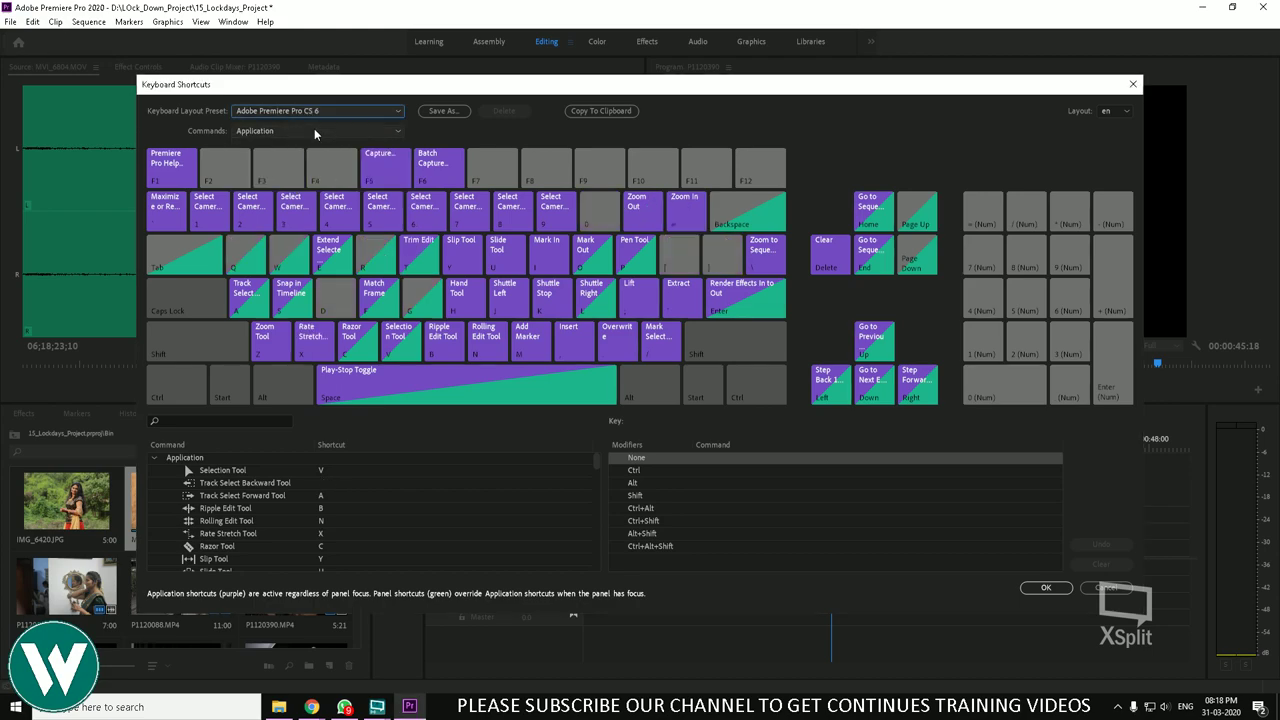
{"action": "left_click", "coordinate": [322, 111]}
{"action": "left_click", "coordinate": [303, 146]}
{"action": "left_click", "coordinate": [320, 111]}
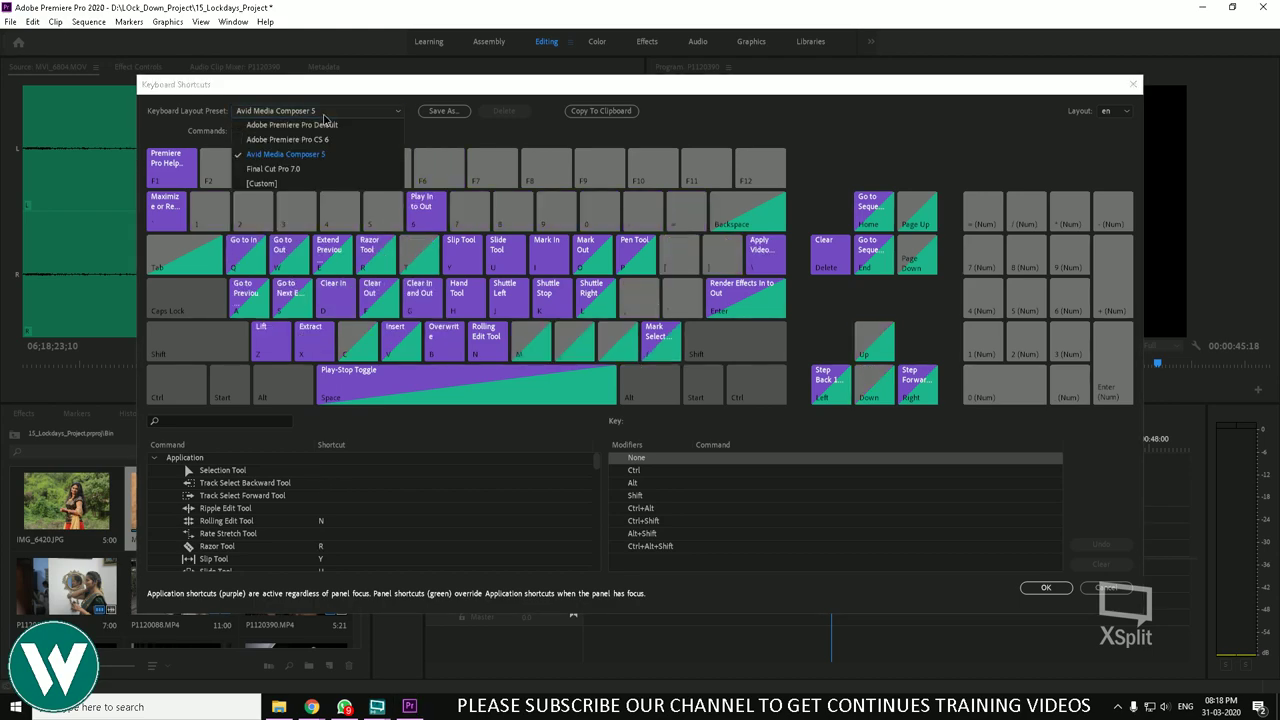
{"action": "left_click", "coordinate": [291, 163]}
{"action": "left_click", "coordinate": [325, 117]}
{"action": "left_click", "coordinate": [275, 176]}
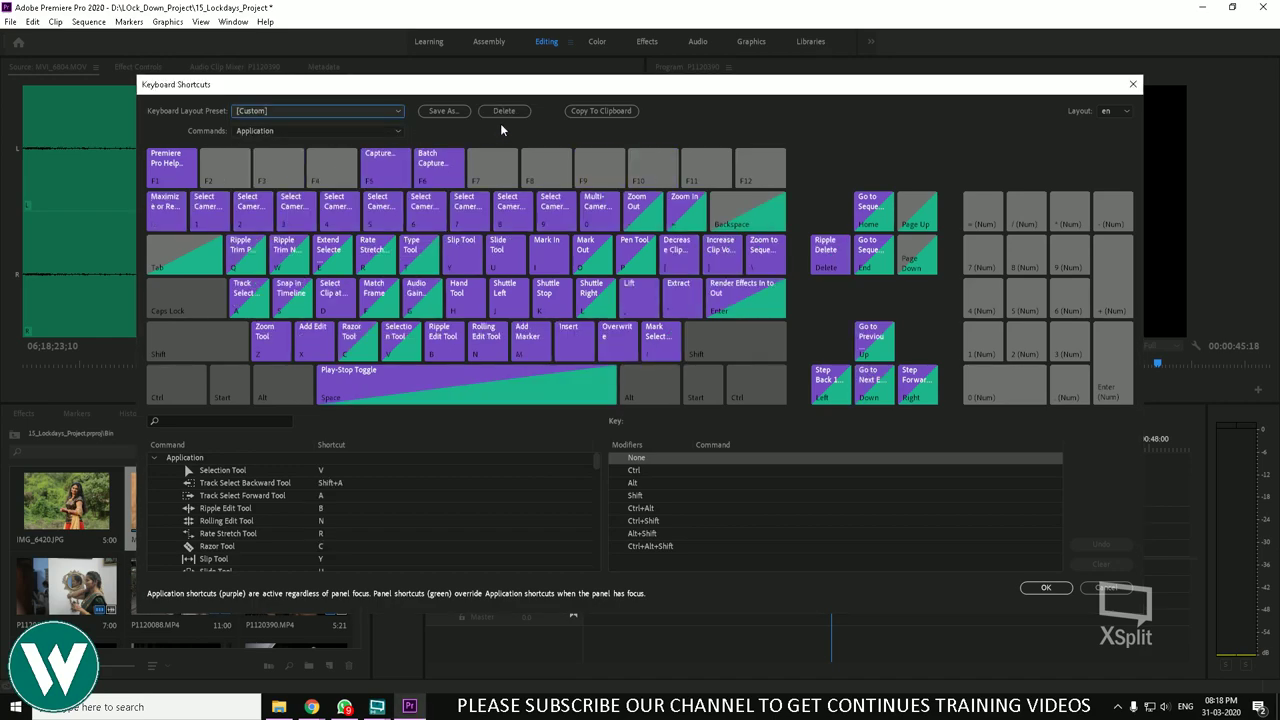
Step: Try the Default, CS 6 and Avid presets, settle on Final Cut Pro 7.0, then Save As
{"action": "left_click", "coordinate": [339, 116]}
{"action": "left_click", "coordinate": [290, 43]}
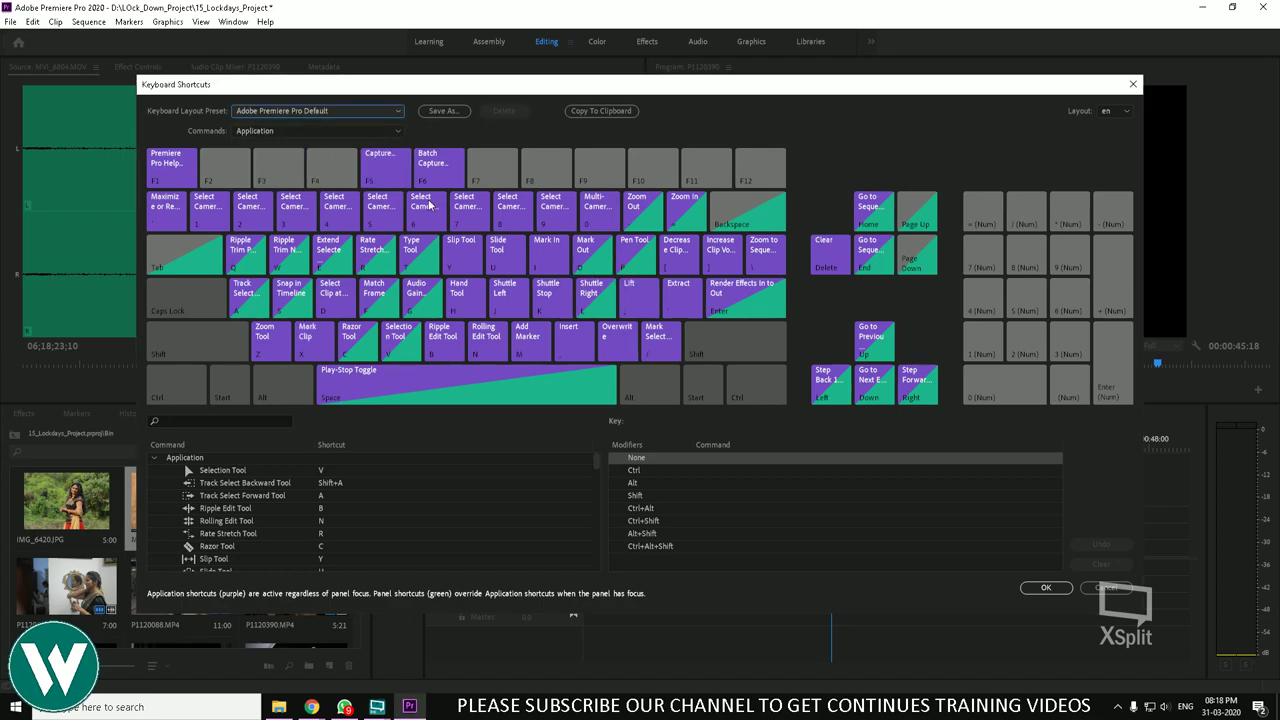
{"action": "left_click", "coordinate": [371, 113]}
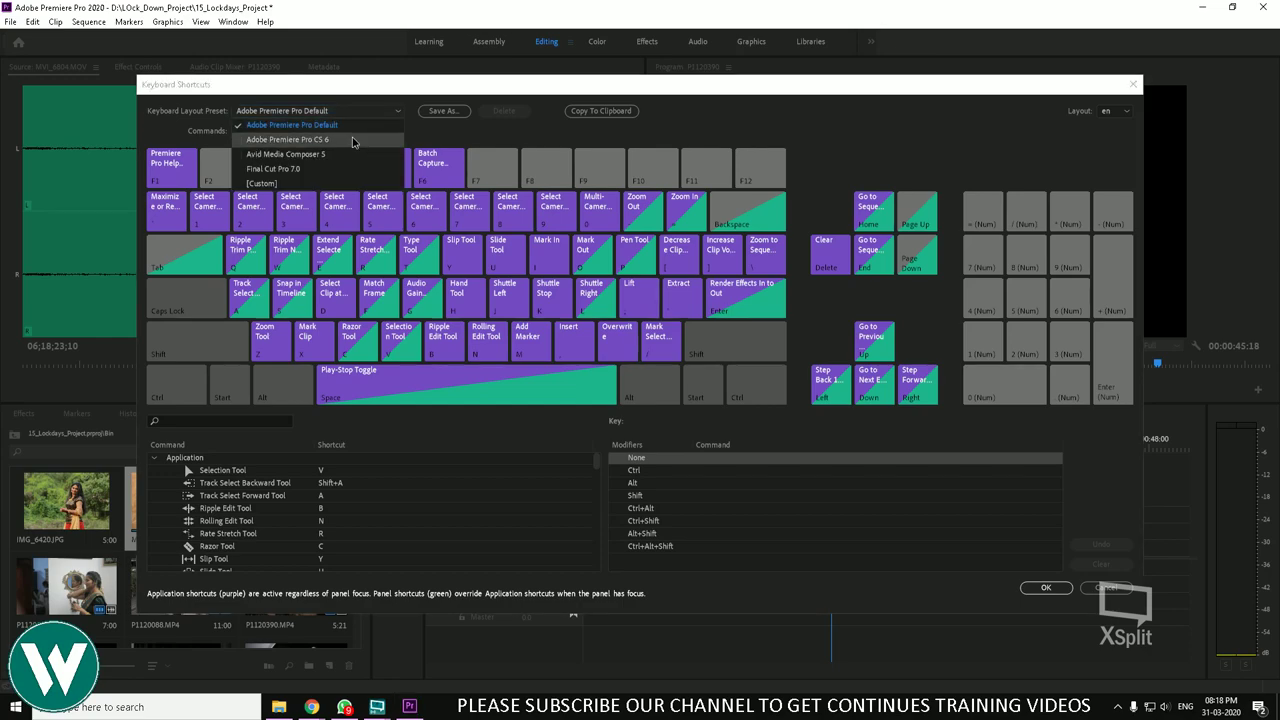
{"action": "left_click", "coordinate": [345, 139]}
{"action": "left_click", "coordinate": [379, 117]}
{"action": "left_click", "coordinate": [336, 155]}
{"action": "left_click", "coordinate": [371, 115]}
{"action": "left_click", "coordinate": [321, 169]}
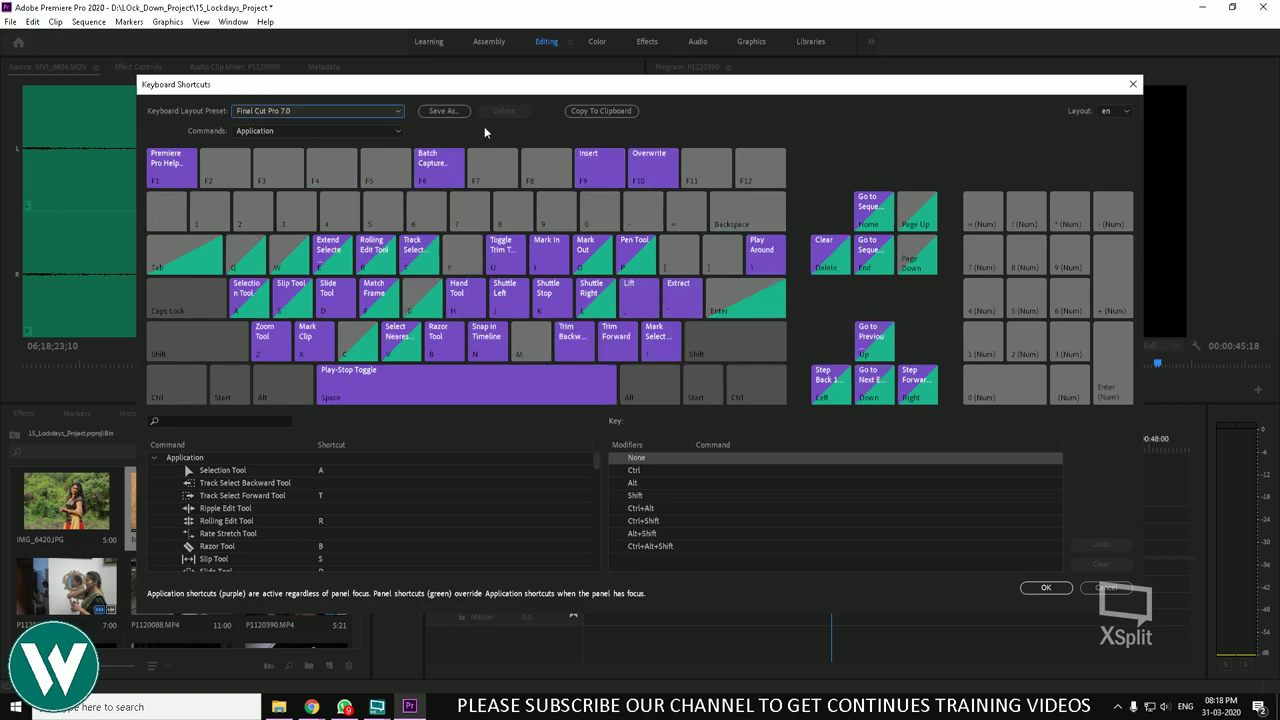
{"action": "left_click", "coordinate": [453, 111]}
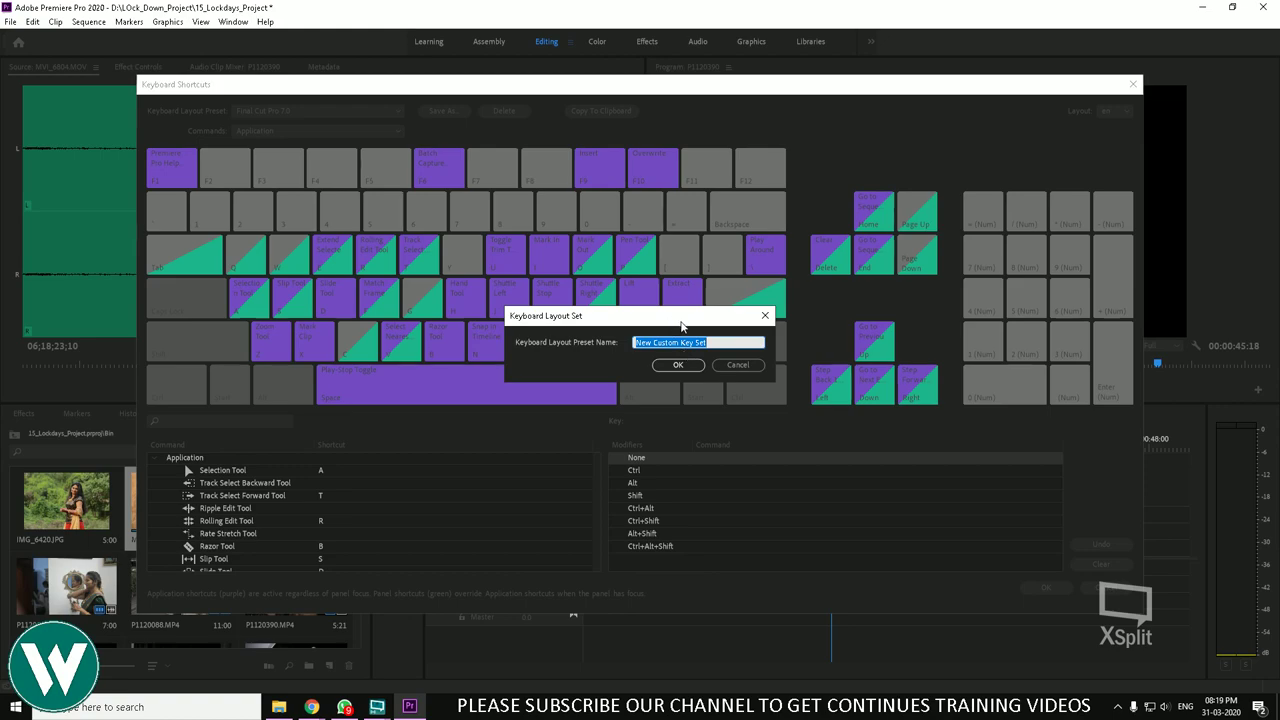
Step: Cancel Save As, delete the [Custom] layout and confirm with OK, then switch to WhatsApp
{"action": "left_click", "coordinate": [731, 372]}
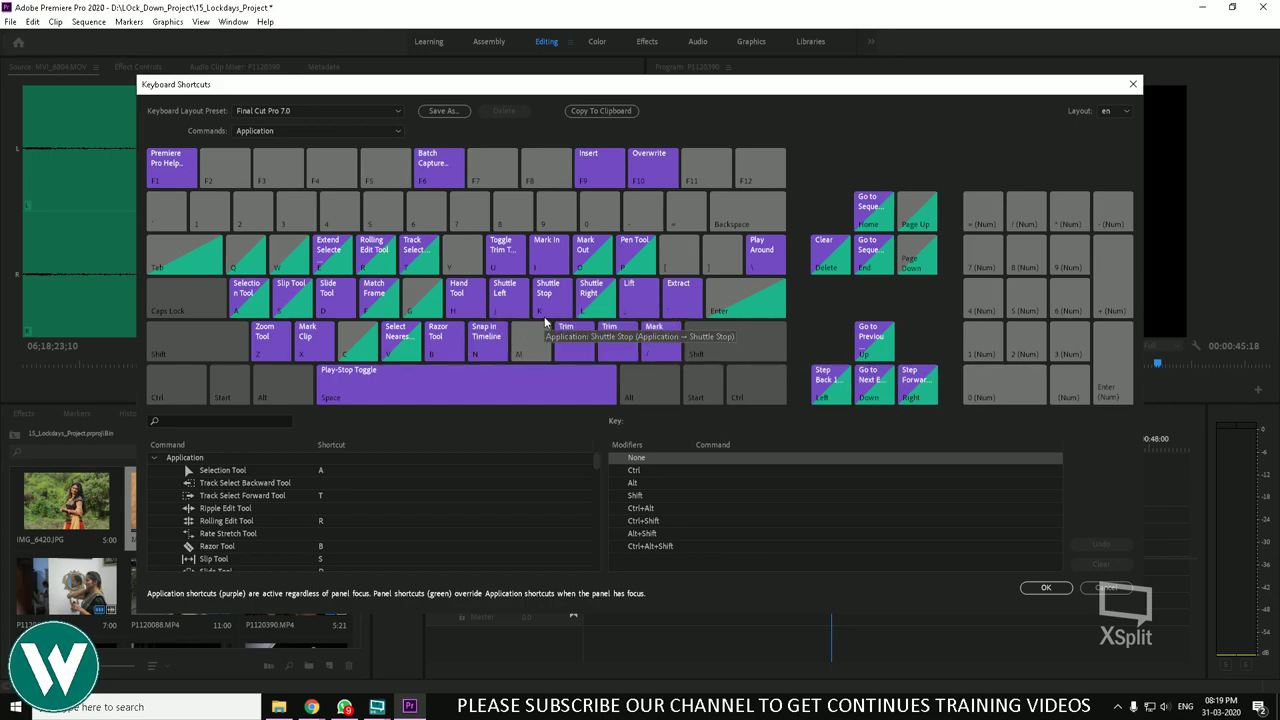
{"action": "left_click", "coordinate": [292, 111]}
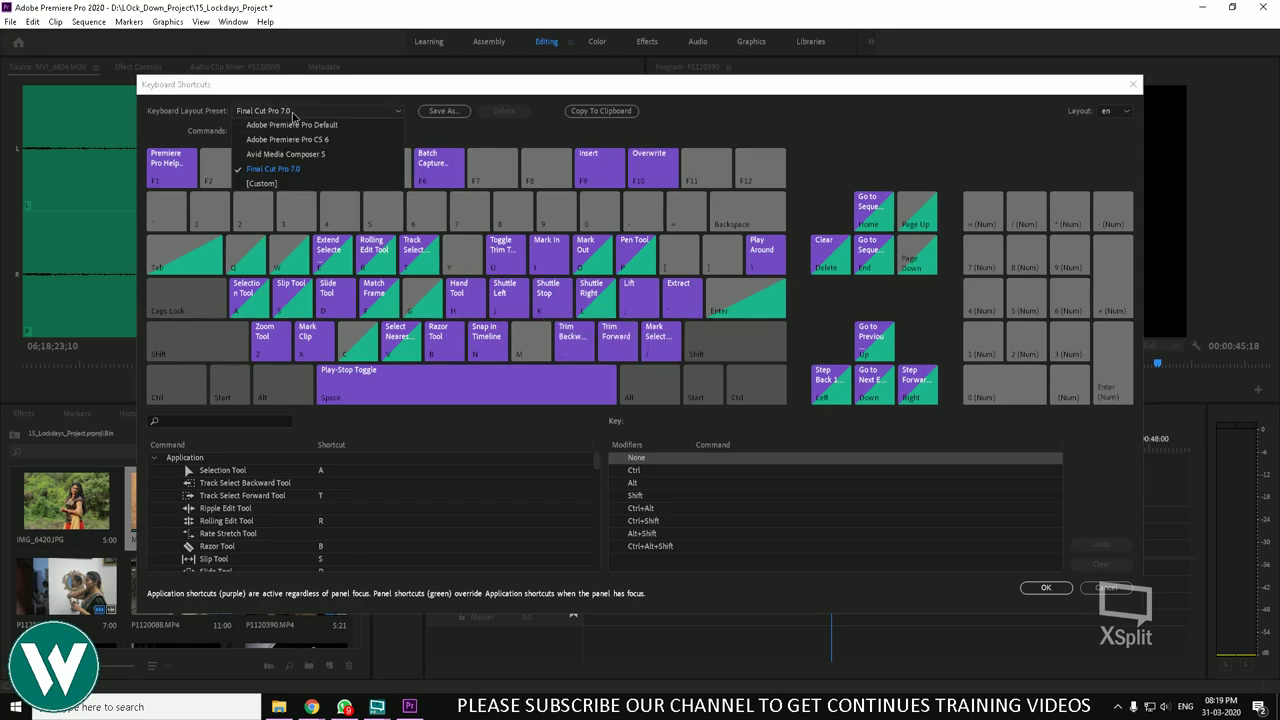
{"action": "left_click", "coordinate": [284, 183]}
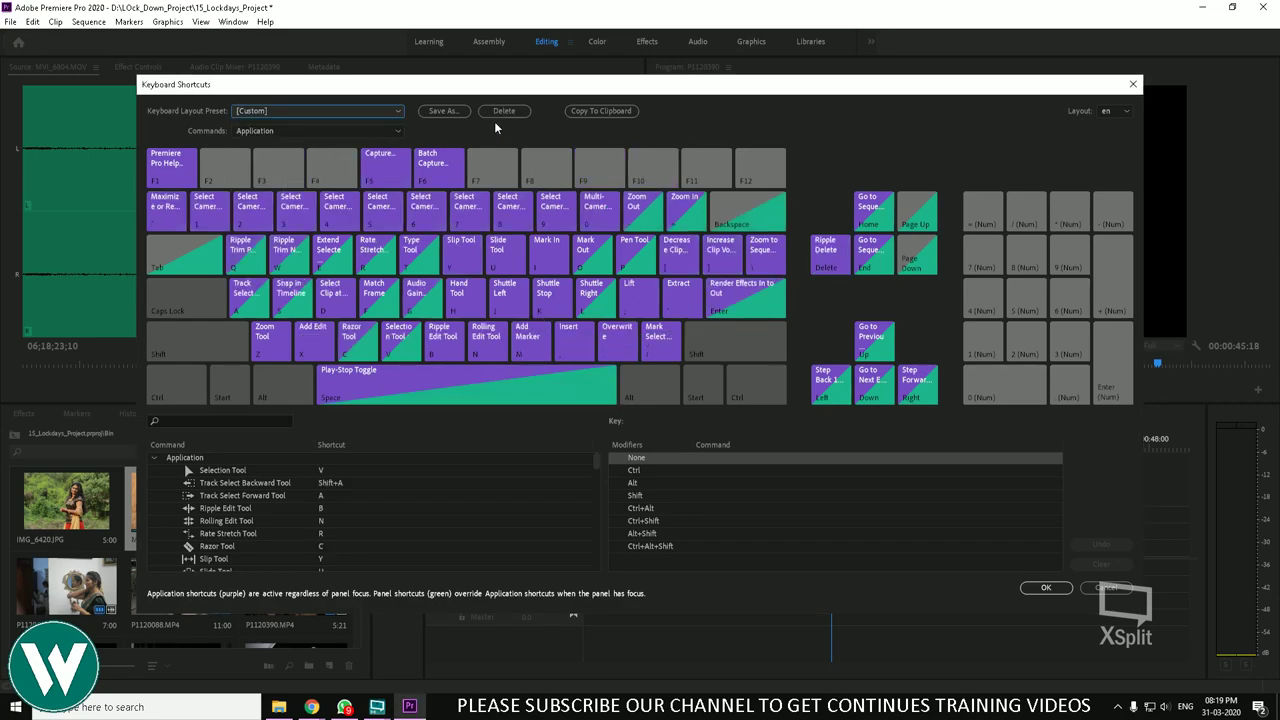
{"action": "left_click", "coordinate": [503, 111]}
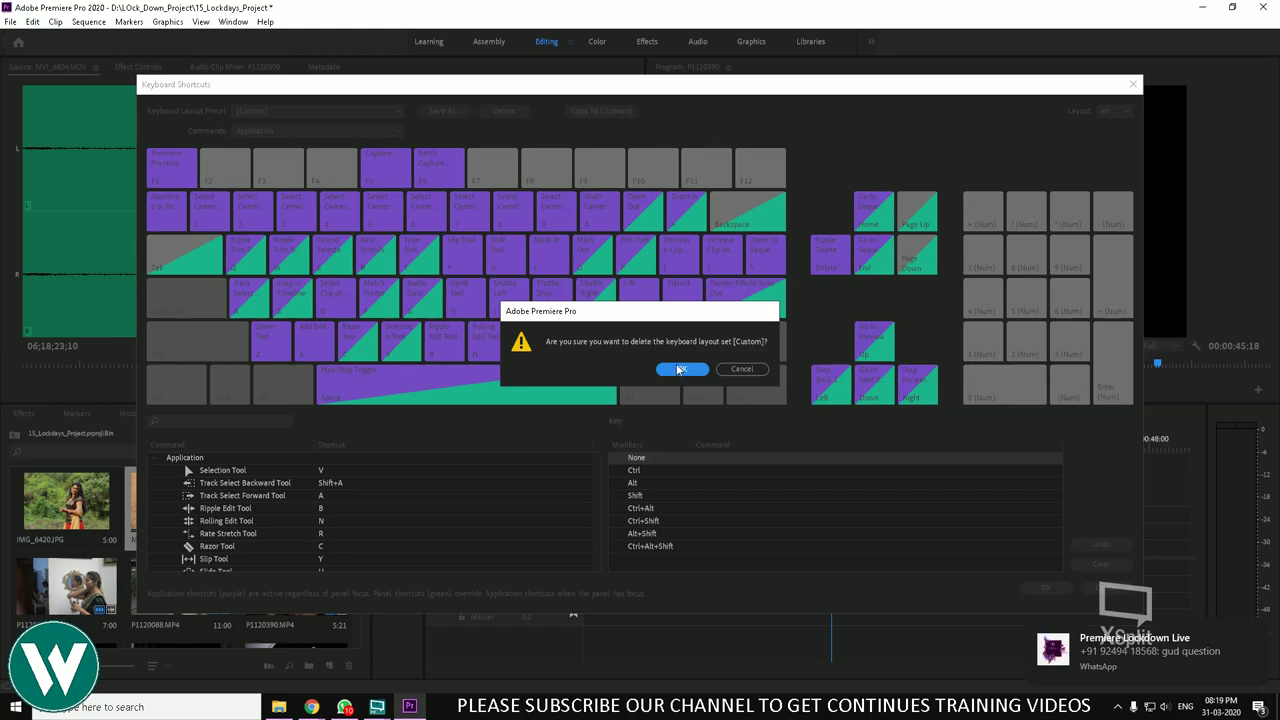
{"action": "left_click", "coordinate": [680, 370]}
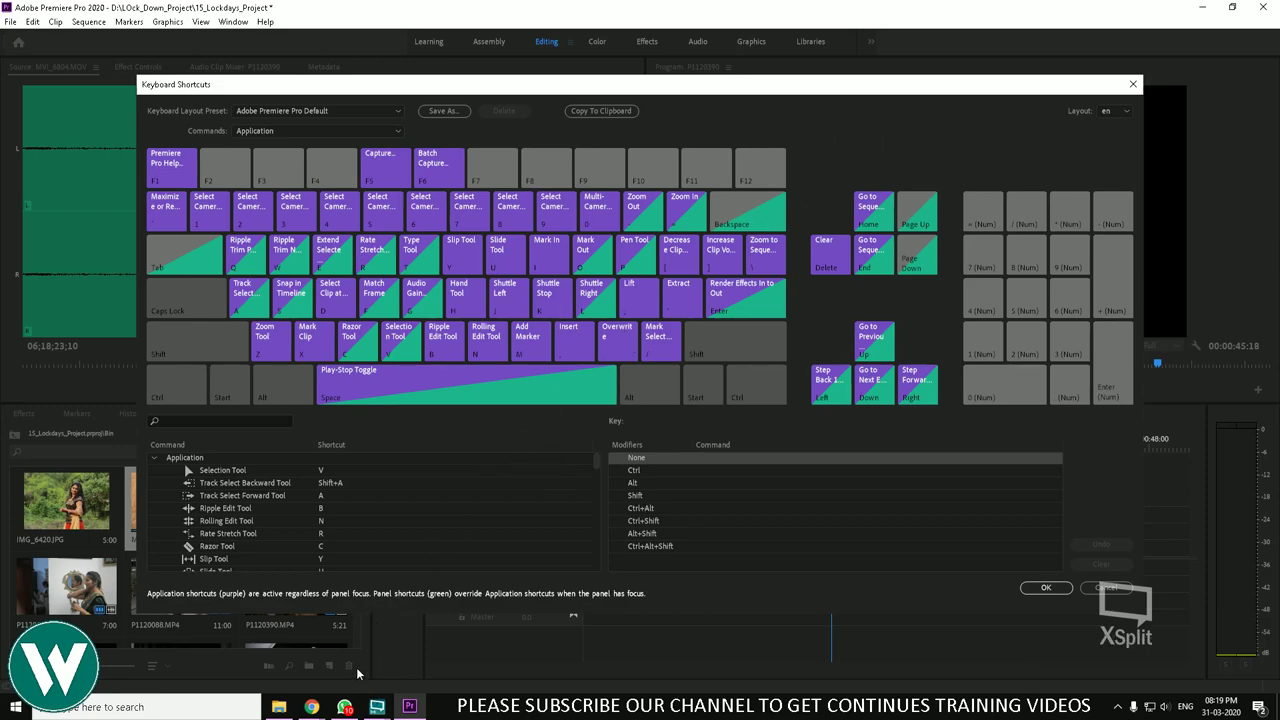
{"action": "left_click", "coordinate": [344, 707]}
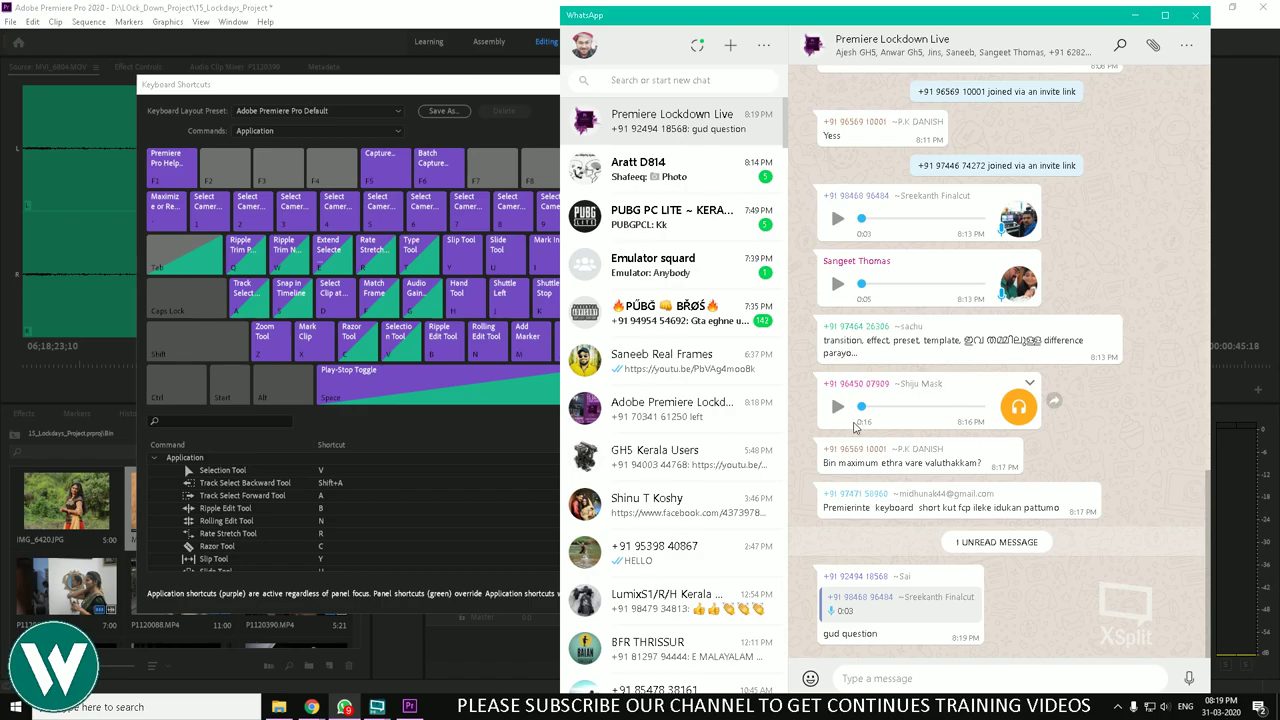
Step: Play the latest WhatsApp voice note, hide WhatsApp, and close Keyboard Shortcuts
{"action": "left_click", "coordinate": [840, 407]}
{"action": "left_click", "coordinate": [380, 99]}
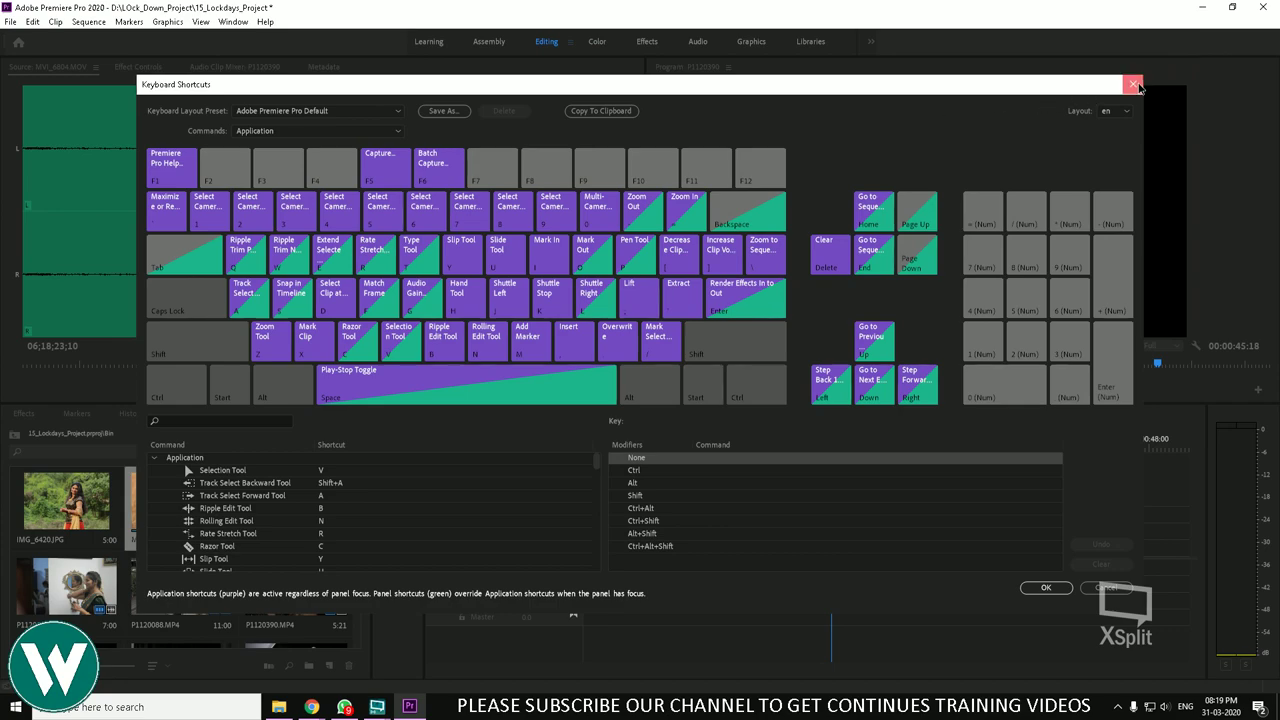
{"action": "left_click", "coordinate": [1133, 84]}
Step: Export the frame at 00:00:42:11 as a BMP into the Pictures folder, then bring up File Explorer
{"action": "left_click_drag", "start_coordinate": [826, 452], "coordinate": [979, 448]}
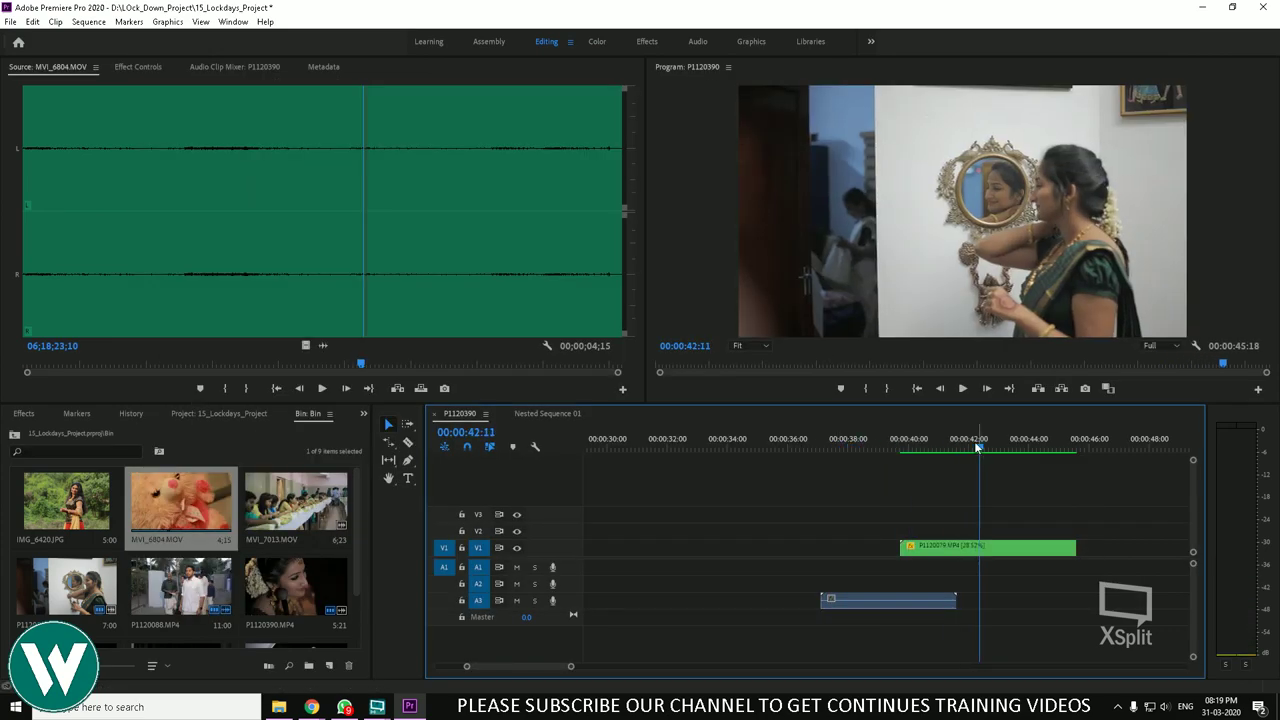
{"action": "left_click", "coordinate": [1084, 389]}
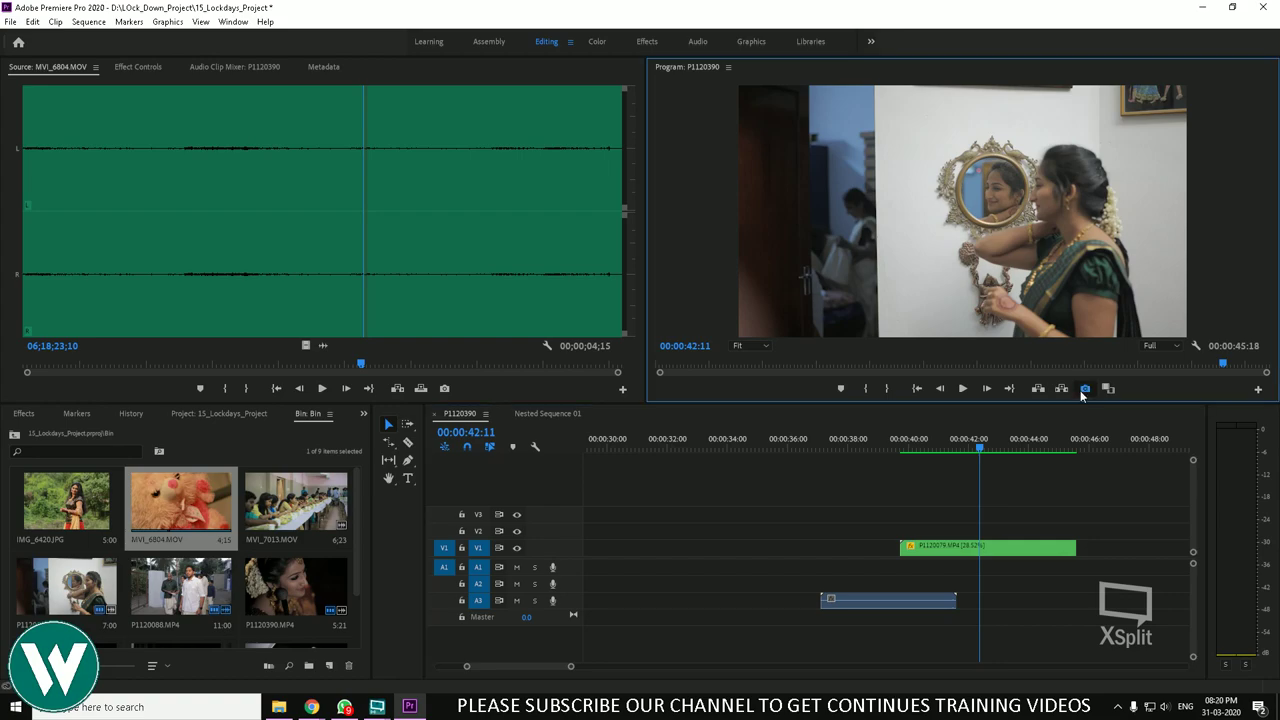
{"action": "left_click", "coordinate": [628, 330]}
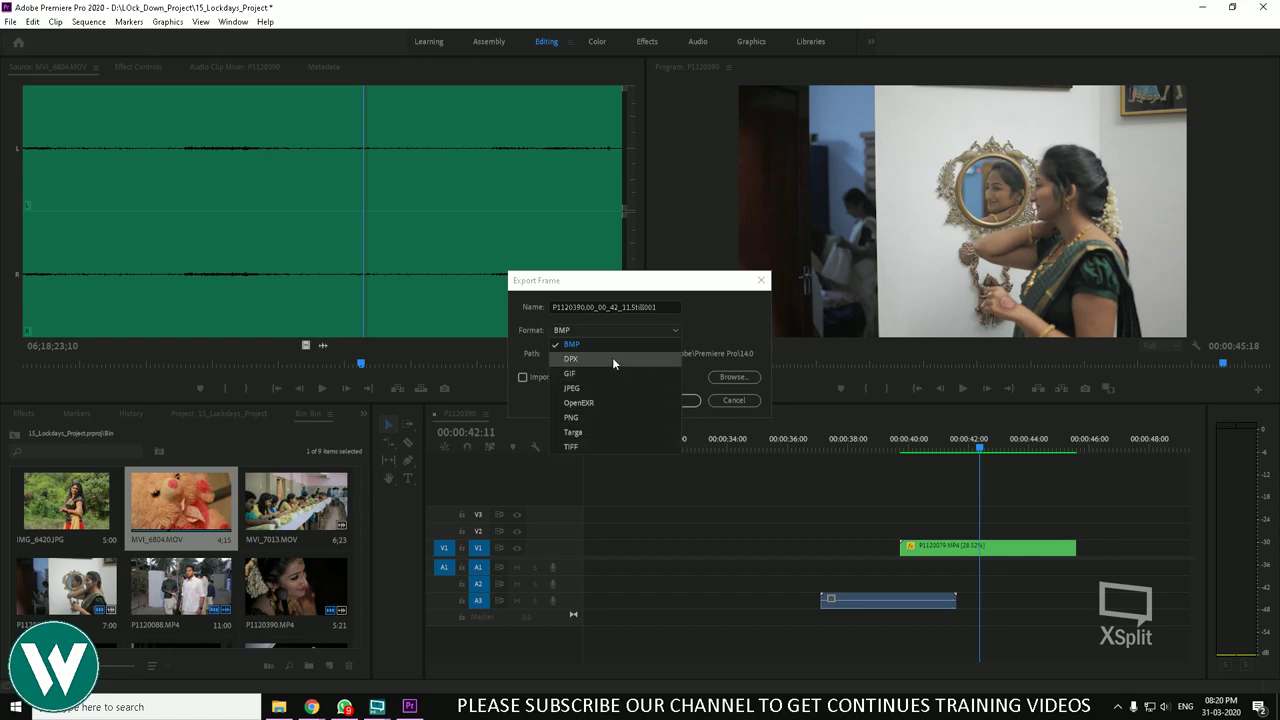
{"action": "left_click", "coordinate": [740, 321]}
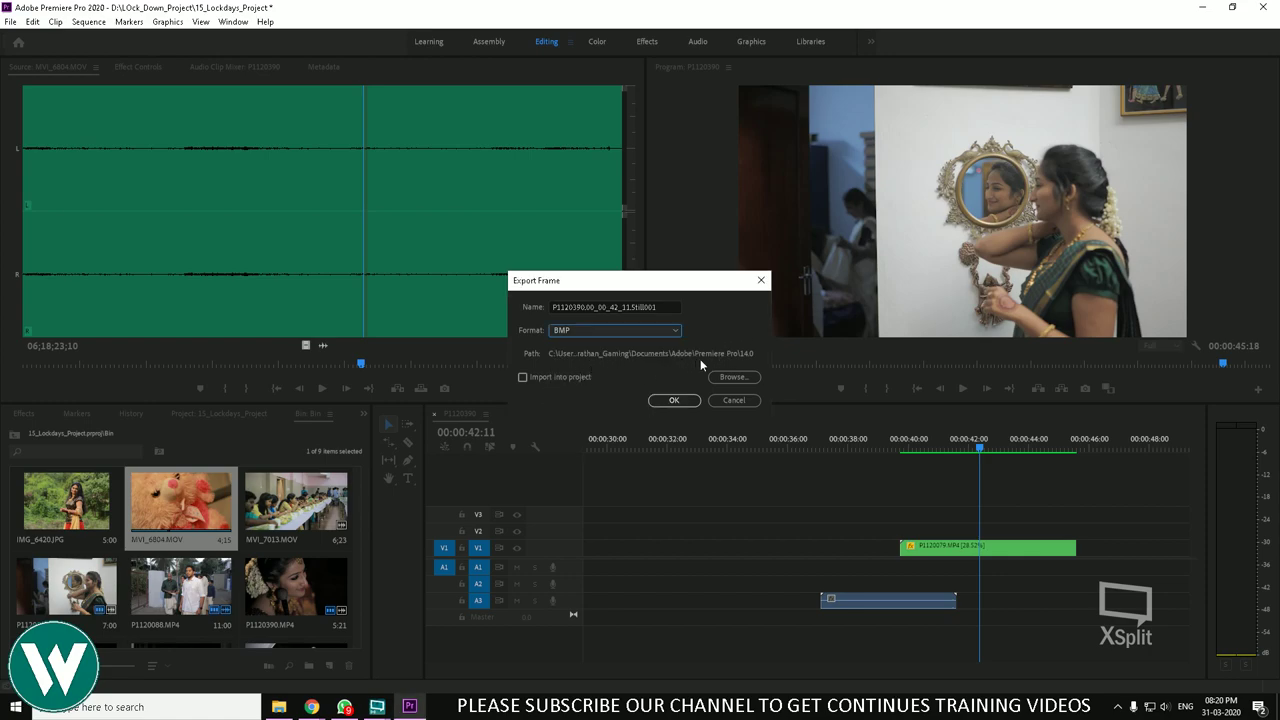
{"action": "left_click", "coordinate": [733, 377]}
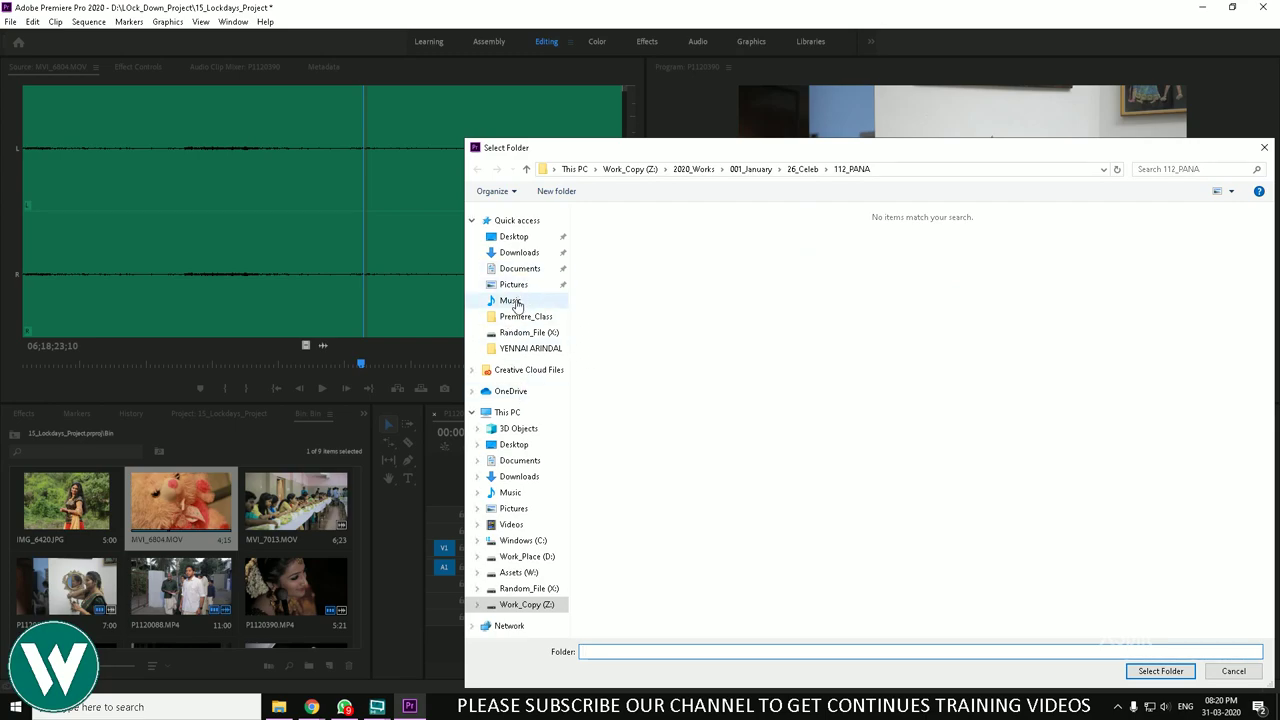
{"action": "left_click", "coordinate": [513, 284]}
{"action": "left_click", "coordinate": [1128, 665]}
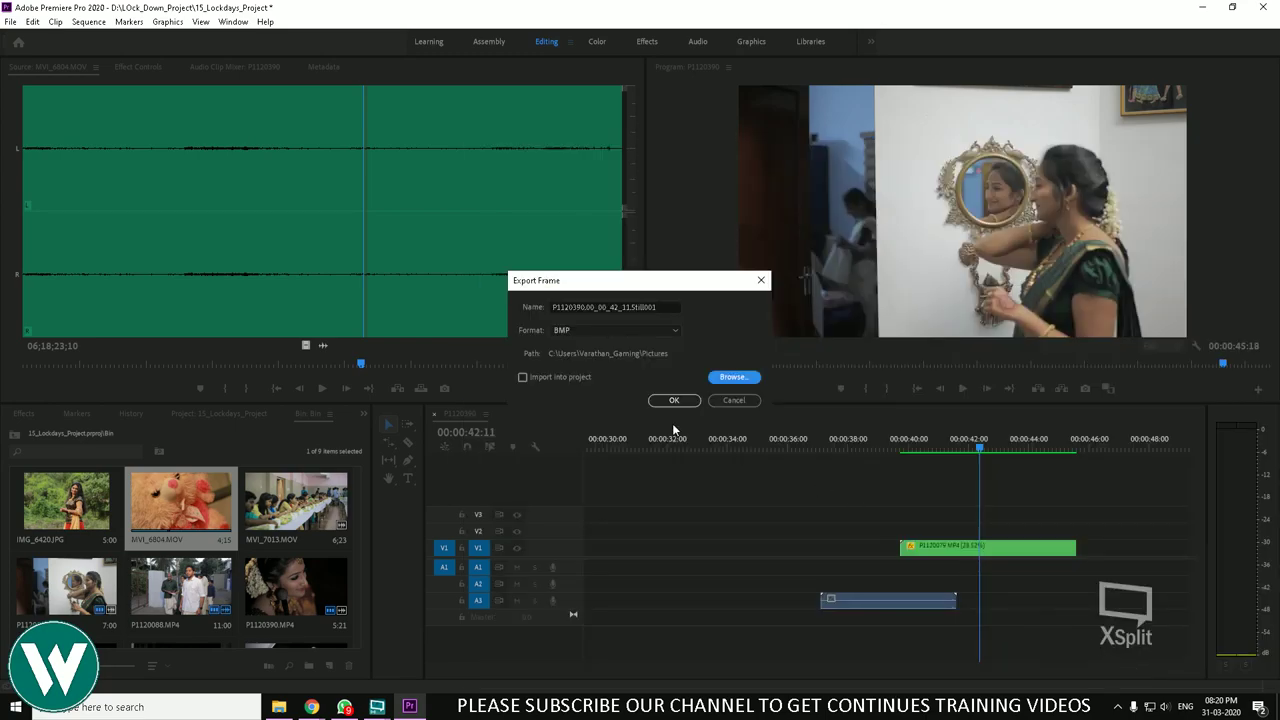
{"action": "left_click", "coordinate": [674, 400]}
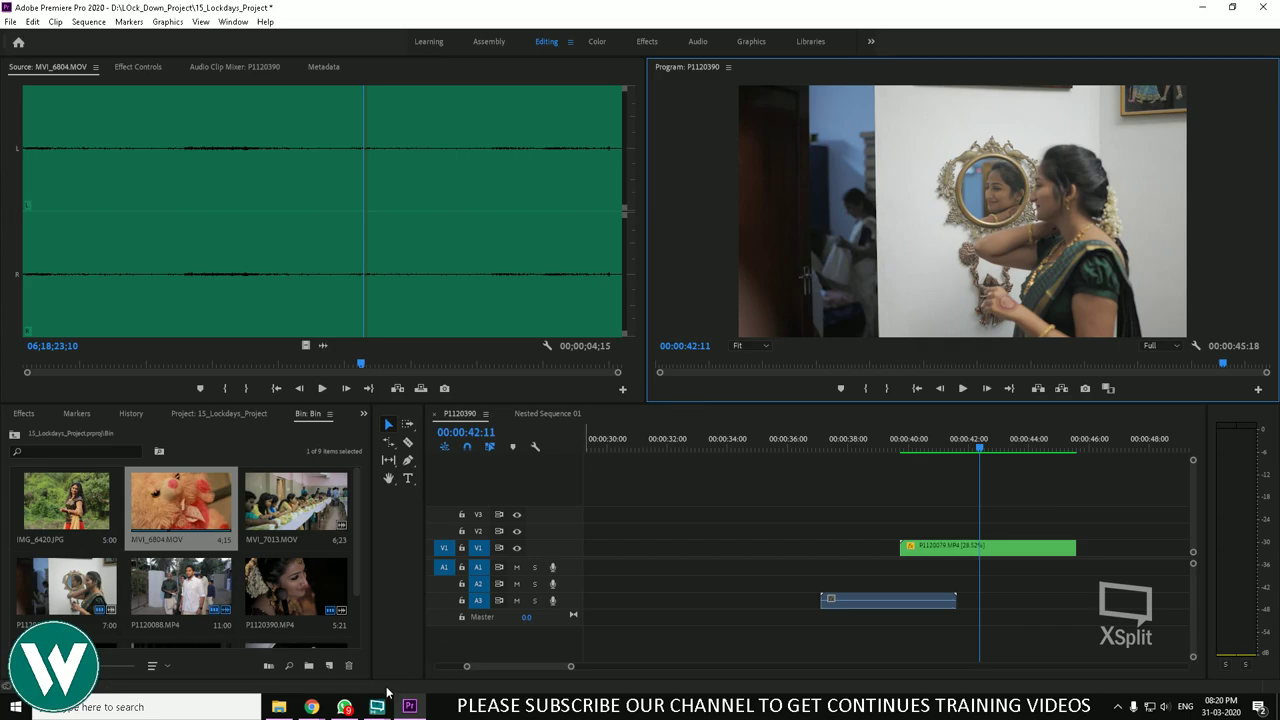
{"action": "left_click", "coordinate": [279, 707]}
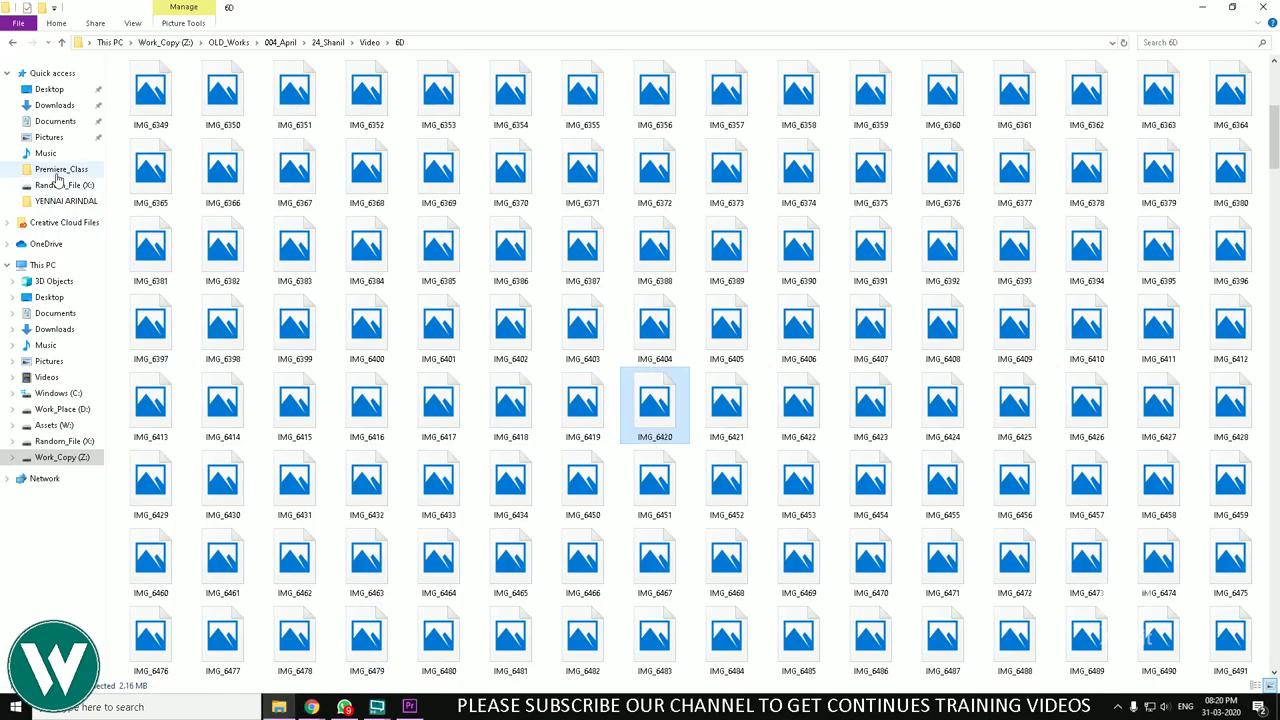
{"action": "left_click", "coordinate": [50, 137]}
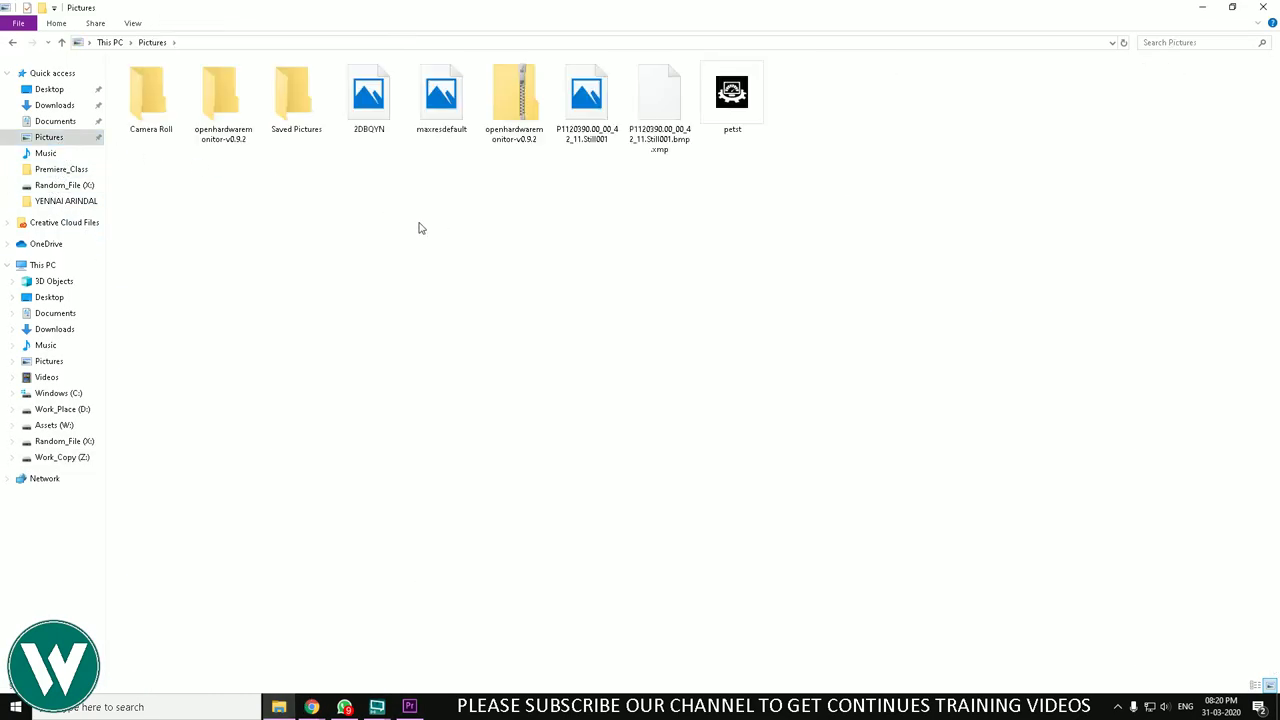
{"action": "double_click", "coordinate": [586, 100]}
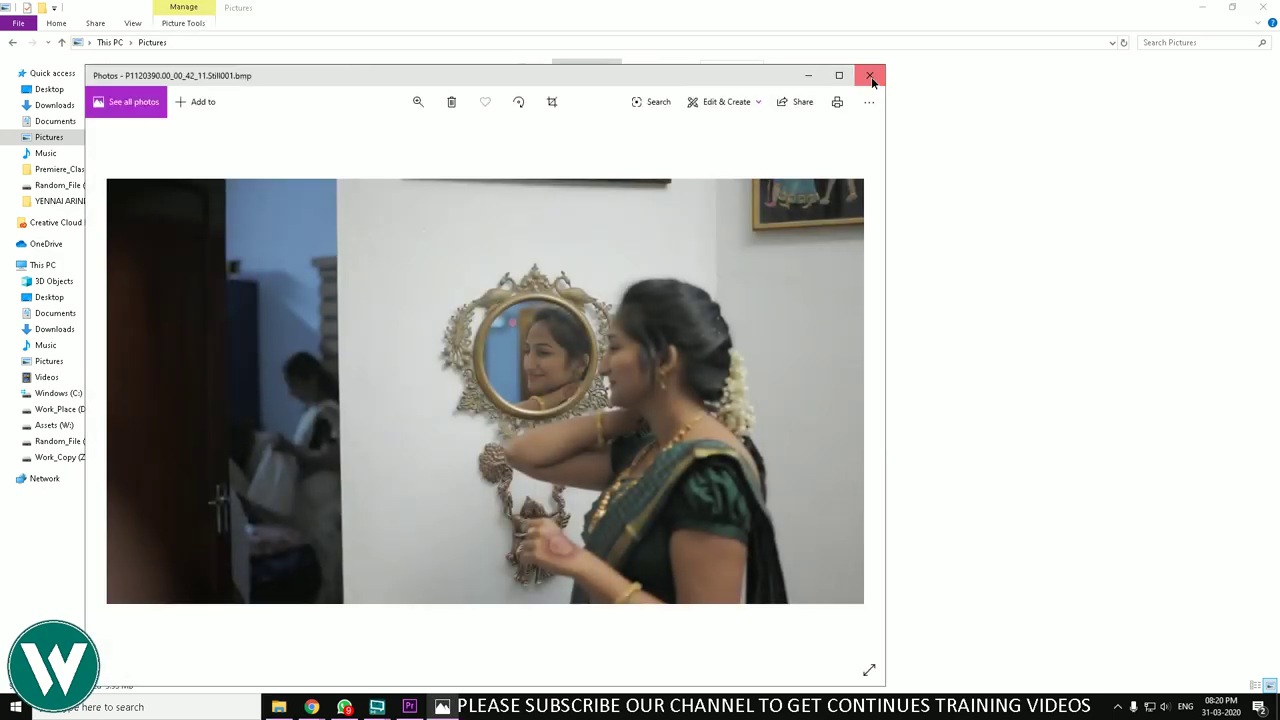
{"action": "left_click", "coordinate": [869, 75]}
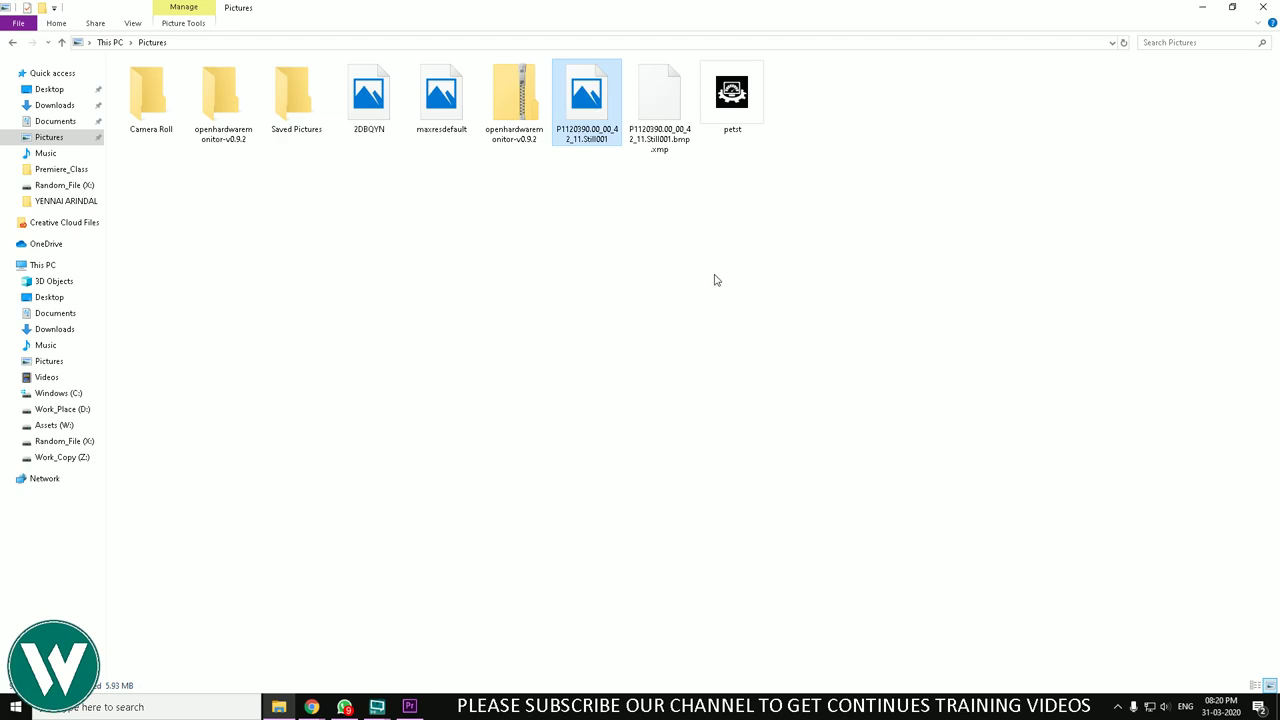
{"action": "left_click", "coordinate": [829, 320]}
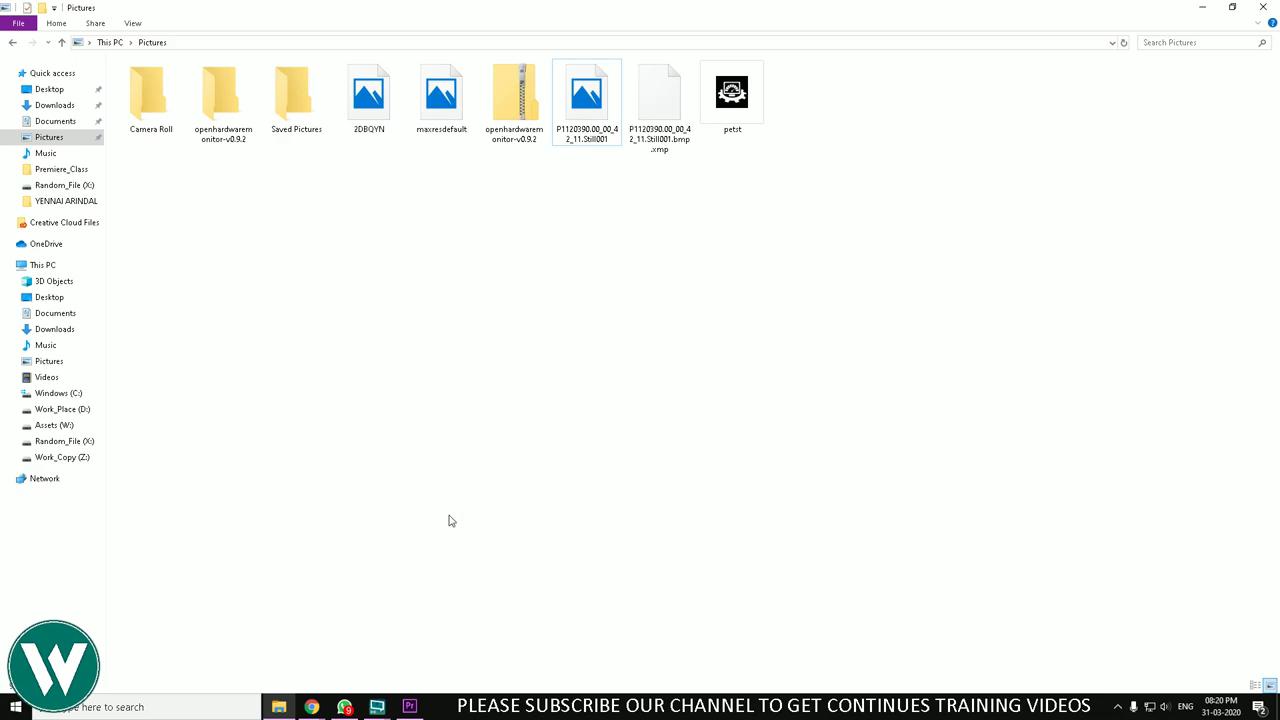
{"action": "left_click", "coordinate": [311, 707]}
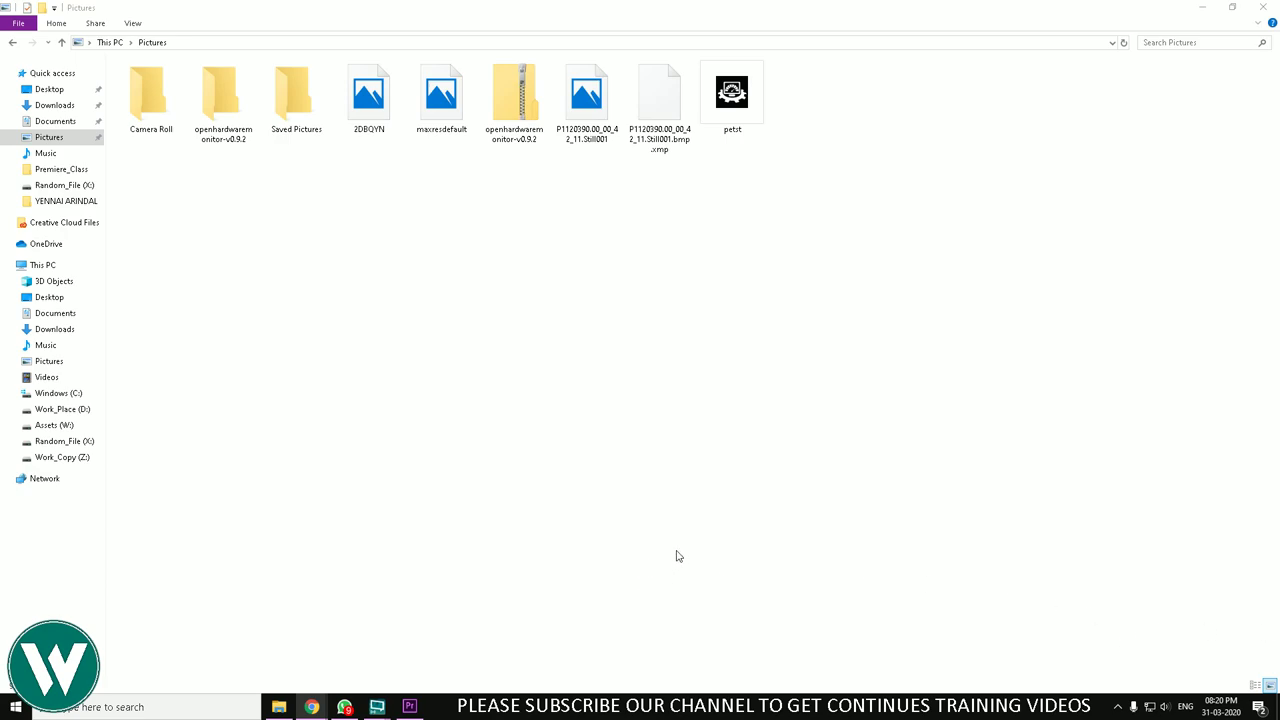
{"action": "mouse_move", "coordinate": [414, 707]}
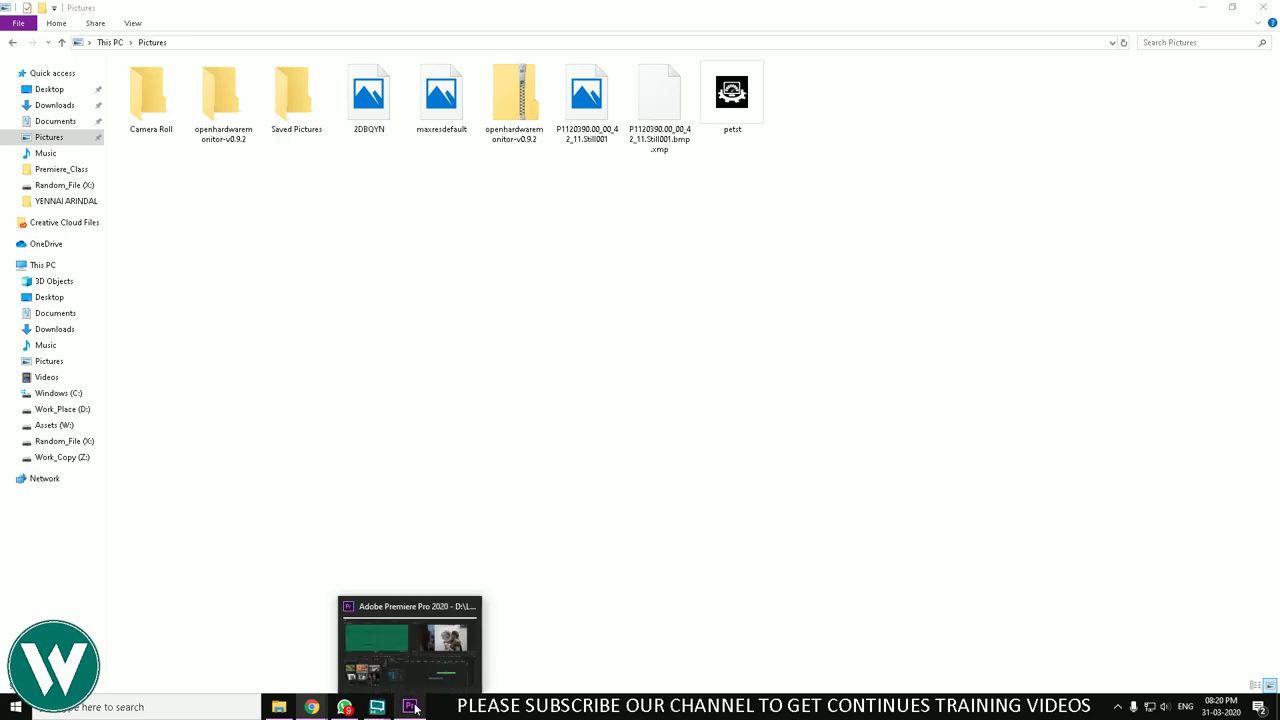
Step: Return to Premiere's timeline and launch Calculator by searching 'cal' from Start
{"action": "left_click", "coordinate": [440, 656]}
{"action": "left_click", "coordinate": [810, 572]}
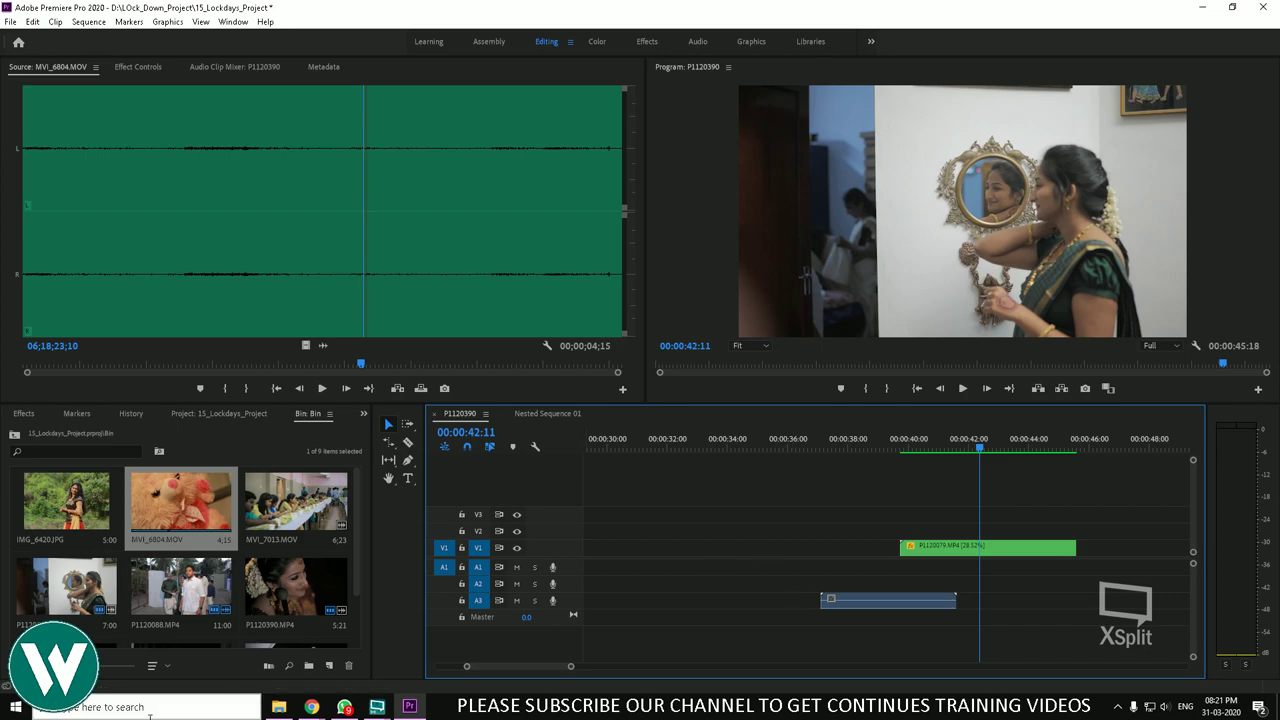
{"action": "left_click", "coordinate": [12, 710]}
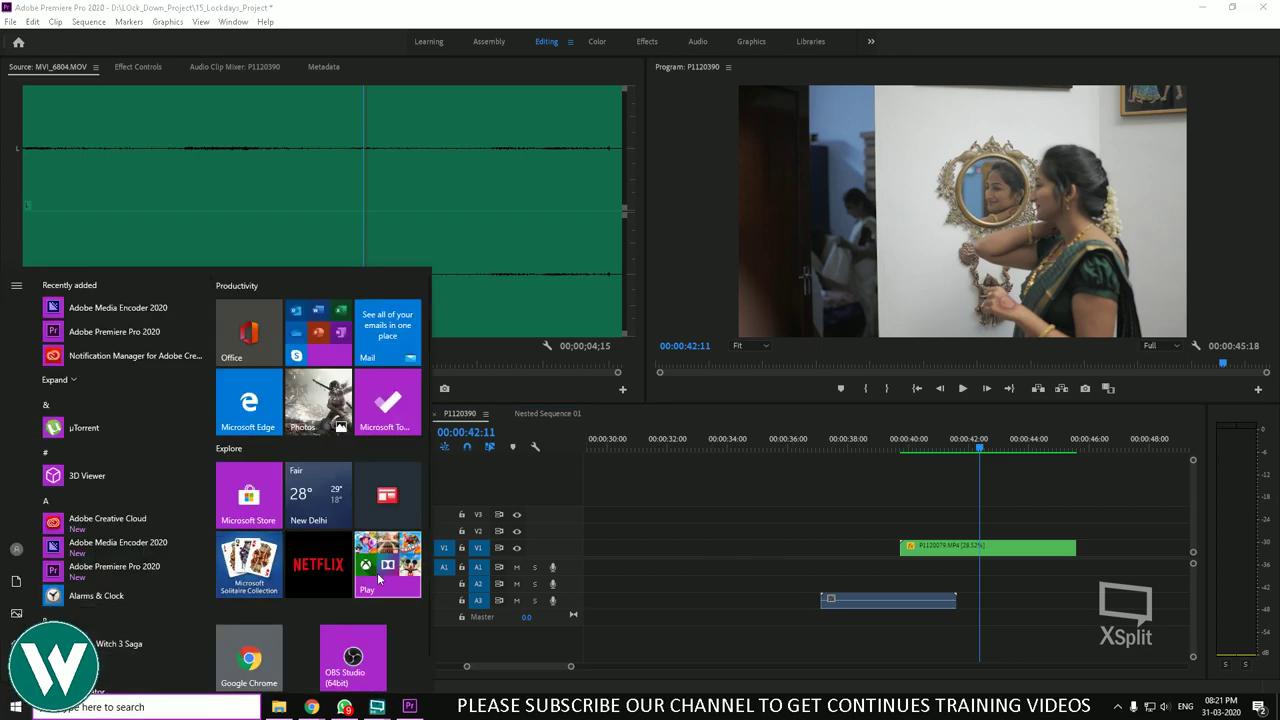
{"action": "scroll", "coordinate": [162, 525], "scroll_direction": "down", "scroll_amount": 3}
{"action": "scroll", "coordinate": [146, 520], "scroll_direction": "down", "scroll_amount": 15}
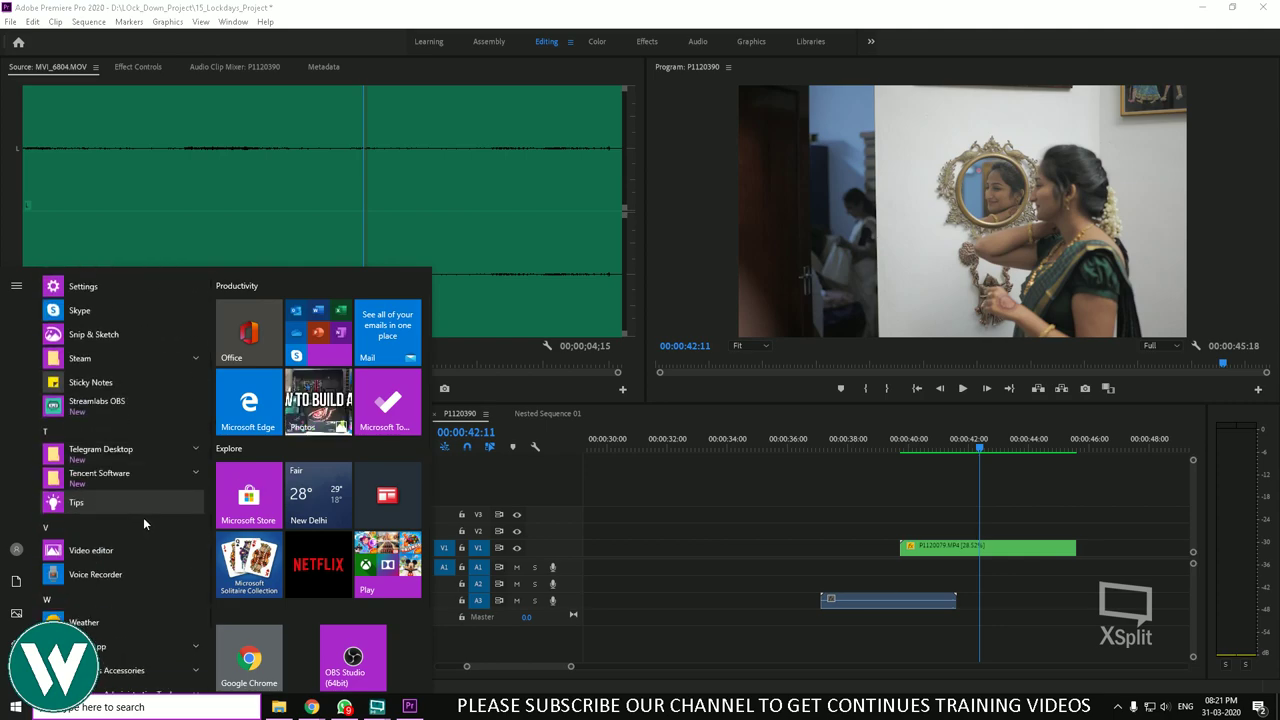
{"action": "scroll", "coordinate": [142, 517], "scroll_direction": "up", "scroll_amount": 5}
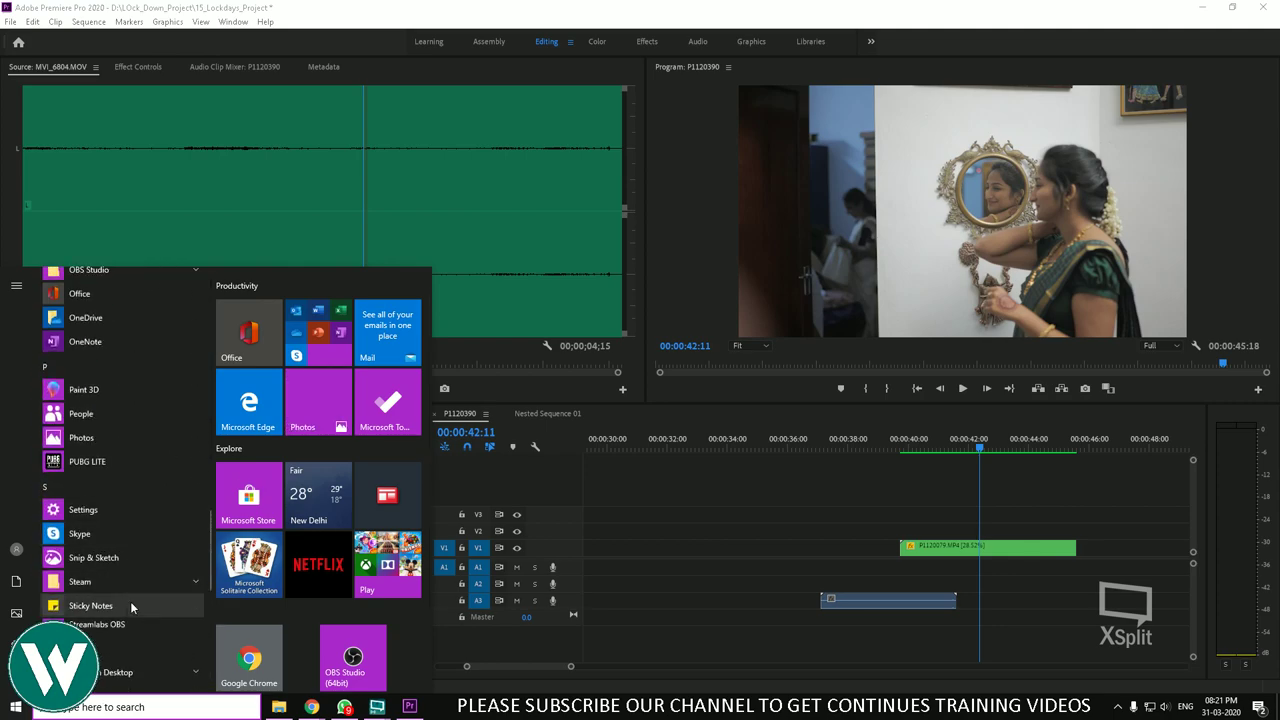
{"action": "left_click", "coordinate": [130, 706]}
{"action": "type", "text": "calculator"}
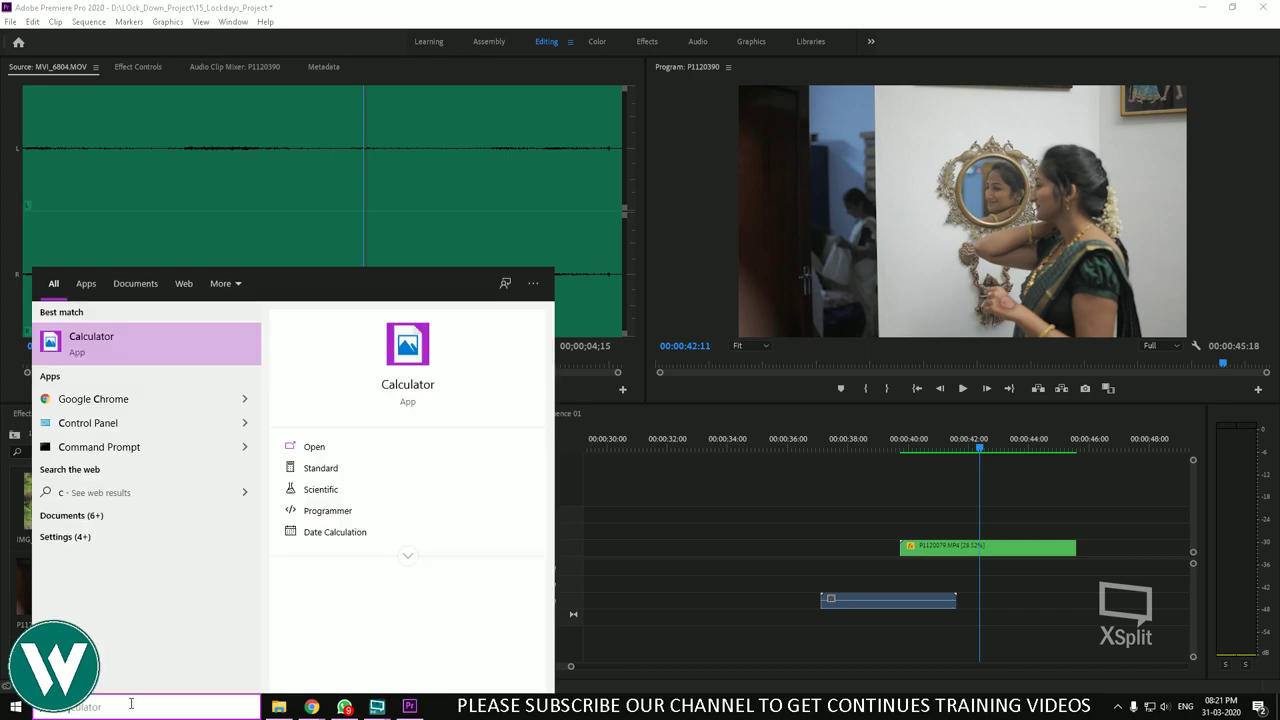
{"action": "left_click", "coordinate": [128, 346]}
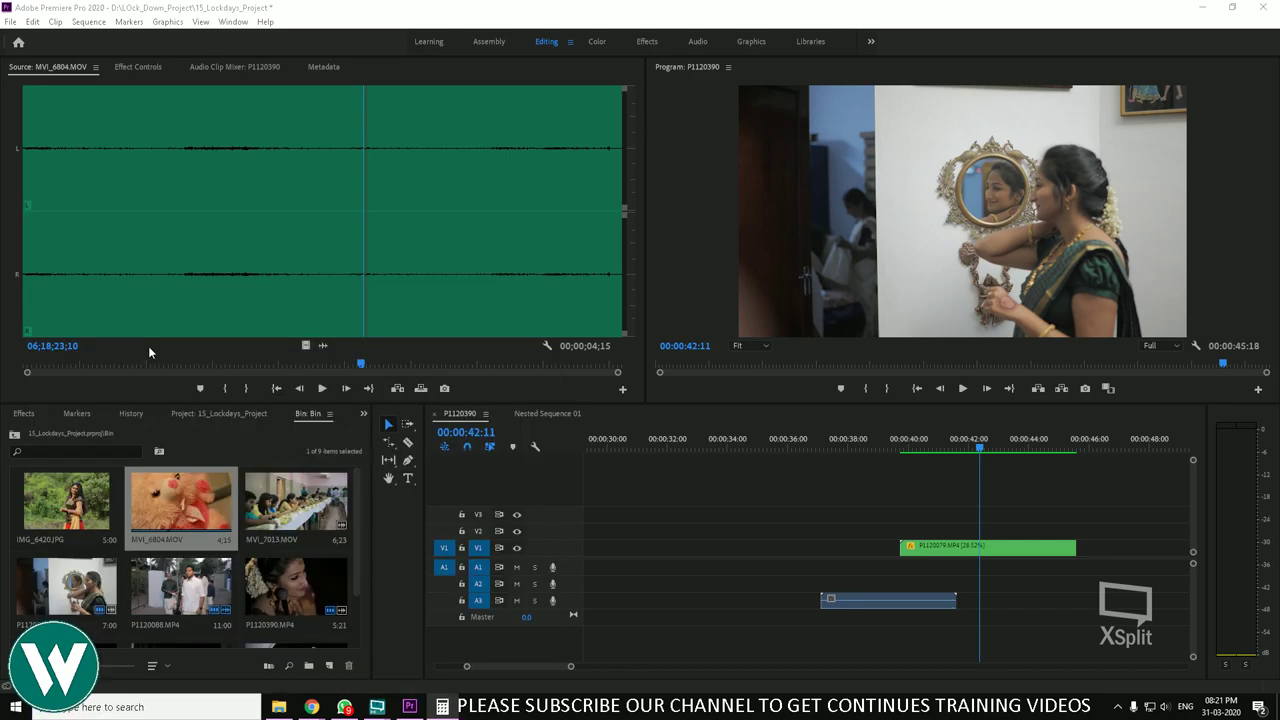
Step: Compute 3 × 60 = 180 in Calculator
{"action": "left_click", "coordinate": [1060, 441]}
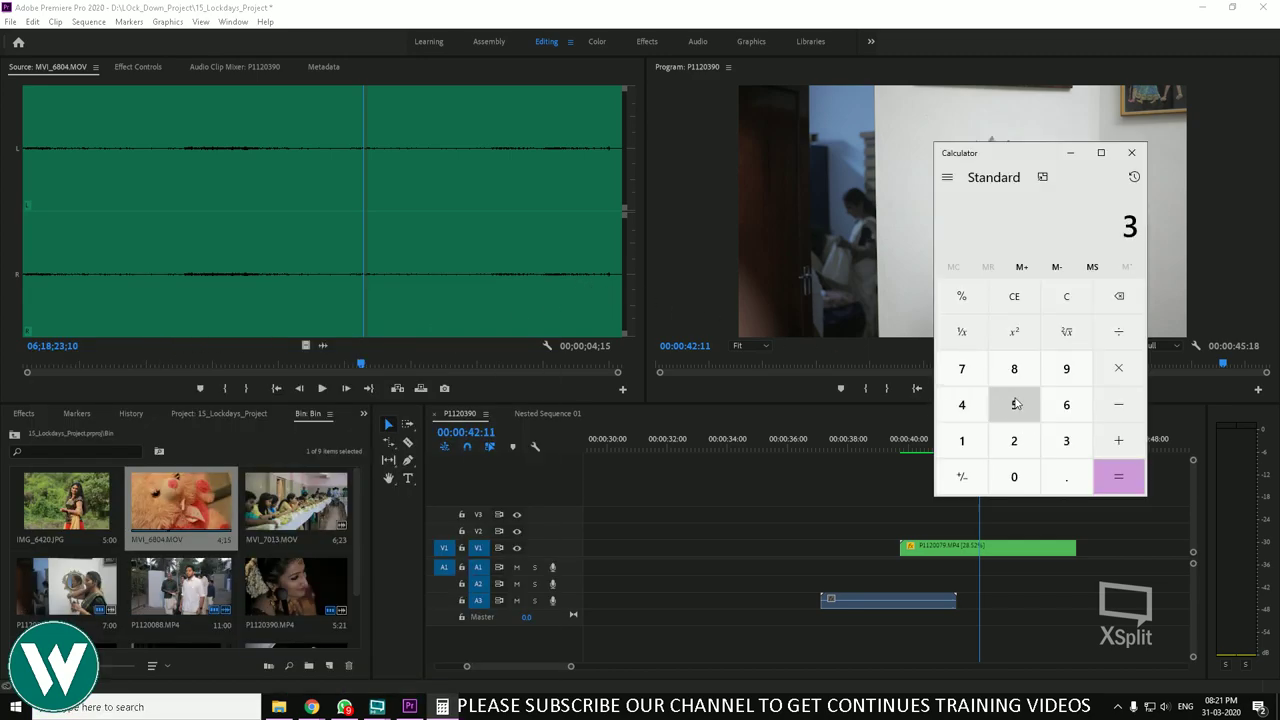
{"action": "left_click", "coordinate": [1120, 372]}
{"action": "left_click", "coordinate": [1066, 404]}
{"action": "left_click", "coordinate": [1013, 476]}
{"action": "left_click", "coordinate": [1115, 477]}
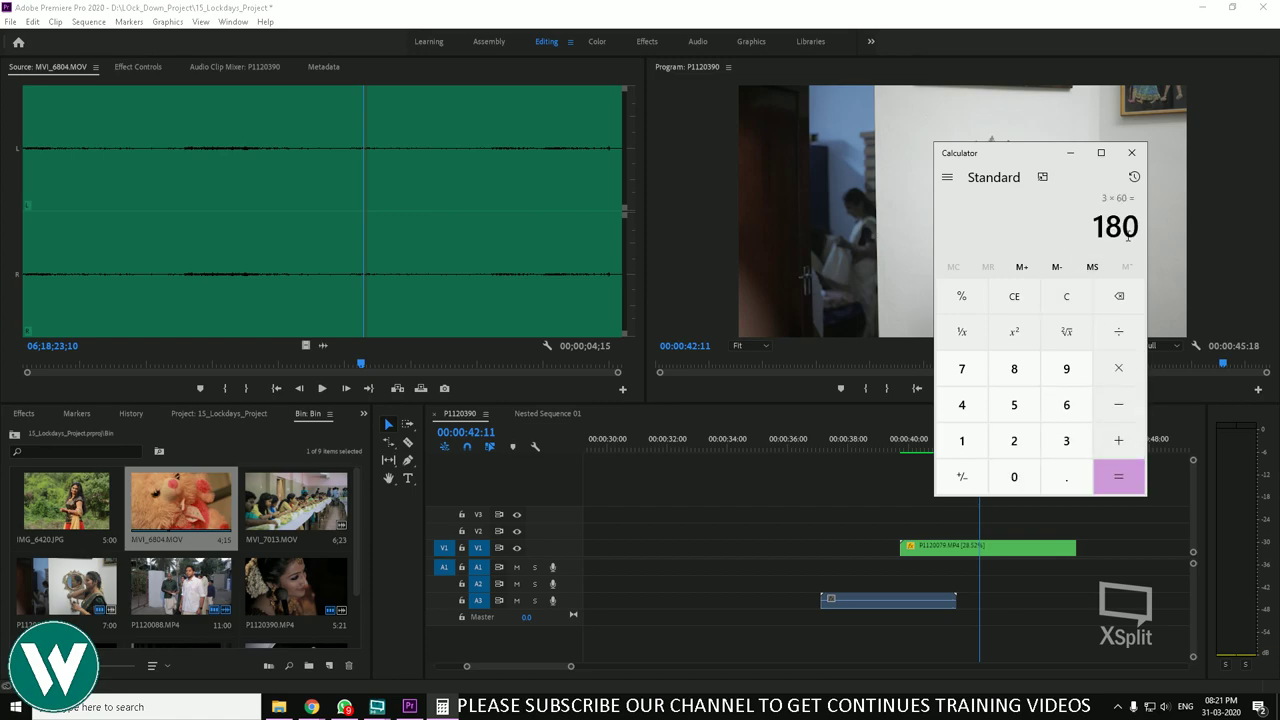
Step: Multiply 180 by 60 to get 10,800, correcting a mistyped 16
{"action": "left_click", "coordinate": [1113, 366]}
{"action": "left_click", "coordinate": [970, 440]}
{"action": "left_click", "coordinate": [1050, 410]}
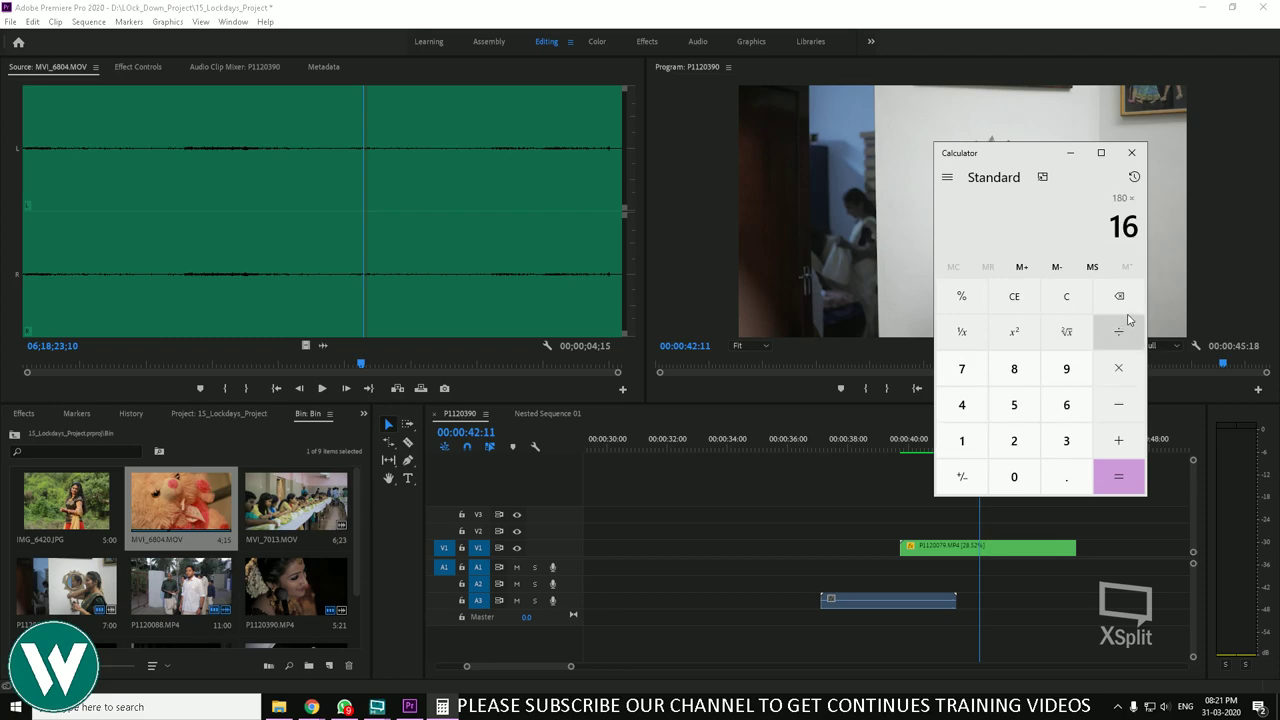
{"action": "left_click", "coordinate": [1119, 297]}
{"action": "left_click", "coordinate": [1119, 297]}
{"action": "left_click", "coordinate": [1068, 400]}
{"action": "left_click", "coordinate": [1013, 476]}
{"action": "left_click", "coordinate": [1118, 476]}
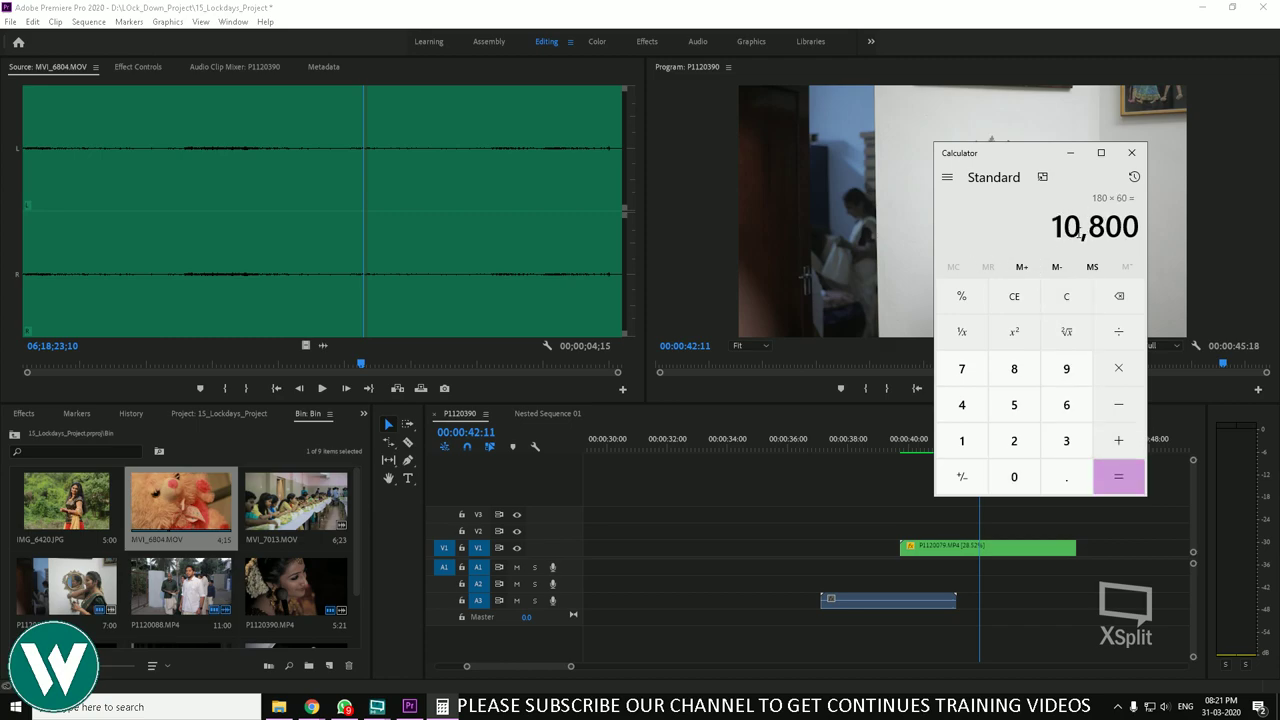
Step: Select and copy the 10,800 result, then switch to Chrome
{"action": "left_click_drag", "start_coordinate": [1070, 226], "coordinate": [1145, 228]}
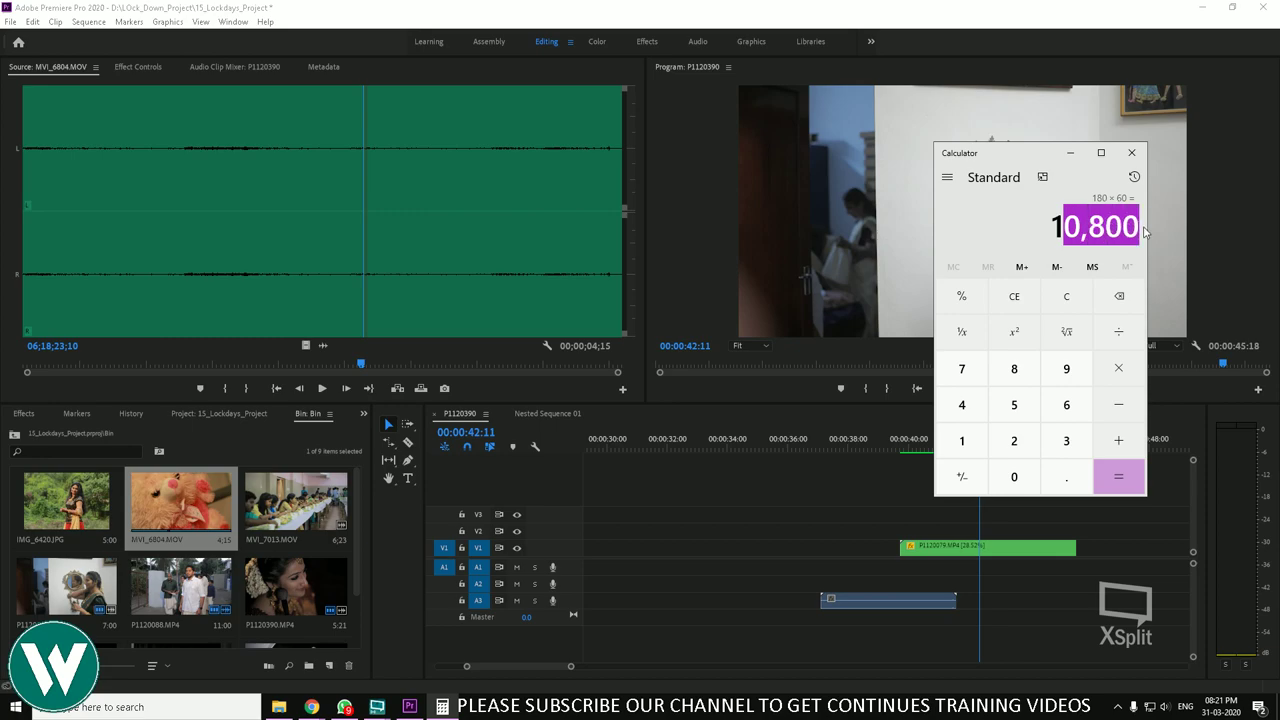
{"action": "left_click", "coordinate": [1026, 250]}
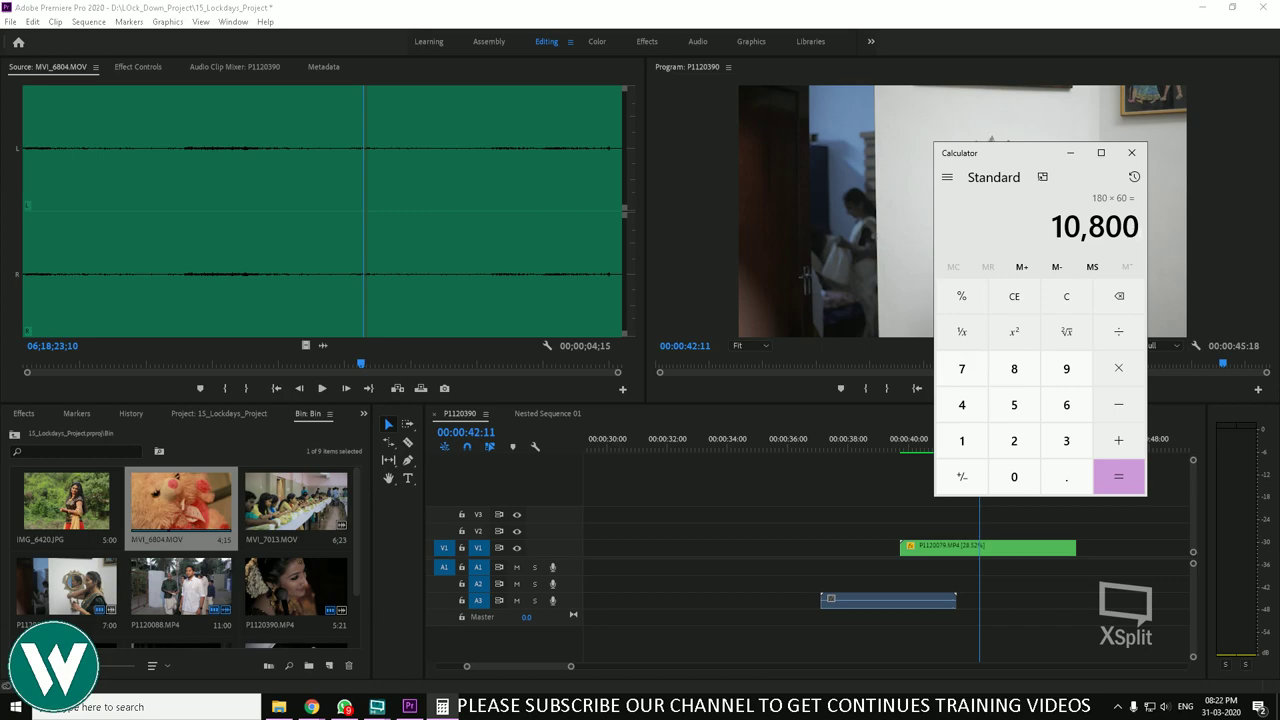
{"action": "key", "text": "ctrl+c"}
{"action": "left_click", "coordinate": [312, 706]}
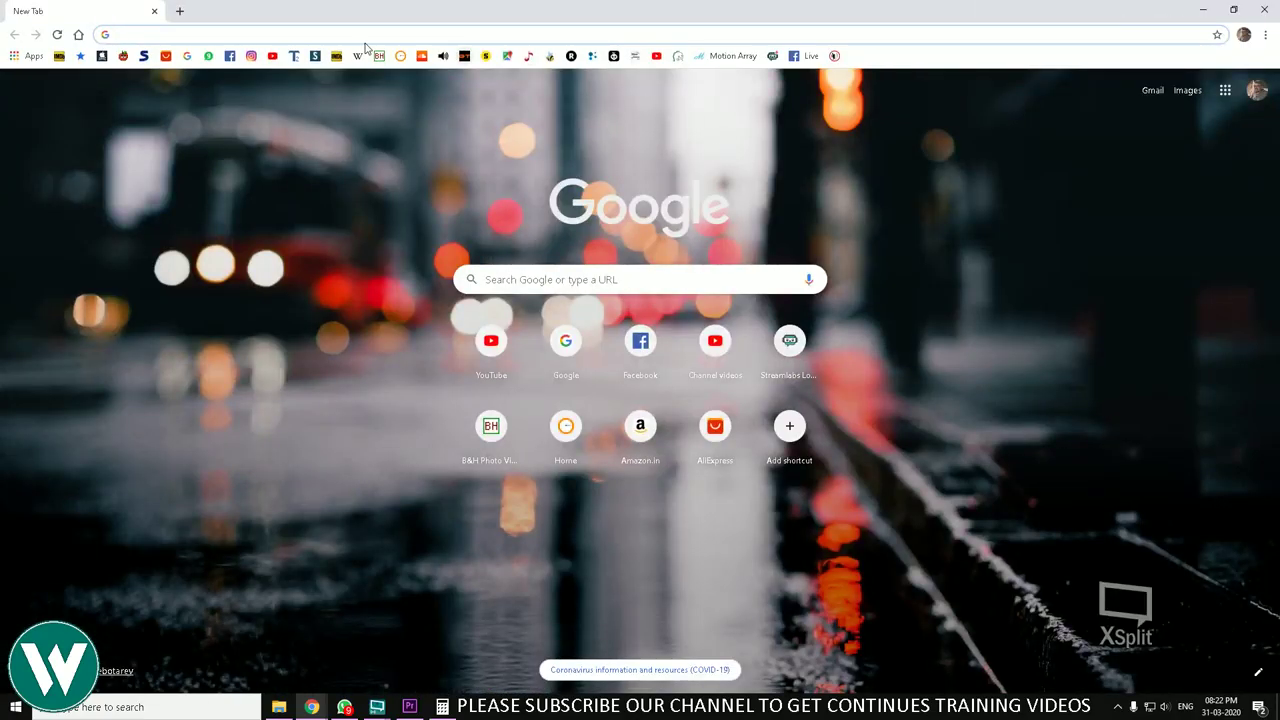
Step: Open YouTube Studio's Monetization page and highlight the 2,150 subscribers and 2,562 watch hours
{"action": "left_click", "coordinate": [657, 55]}
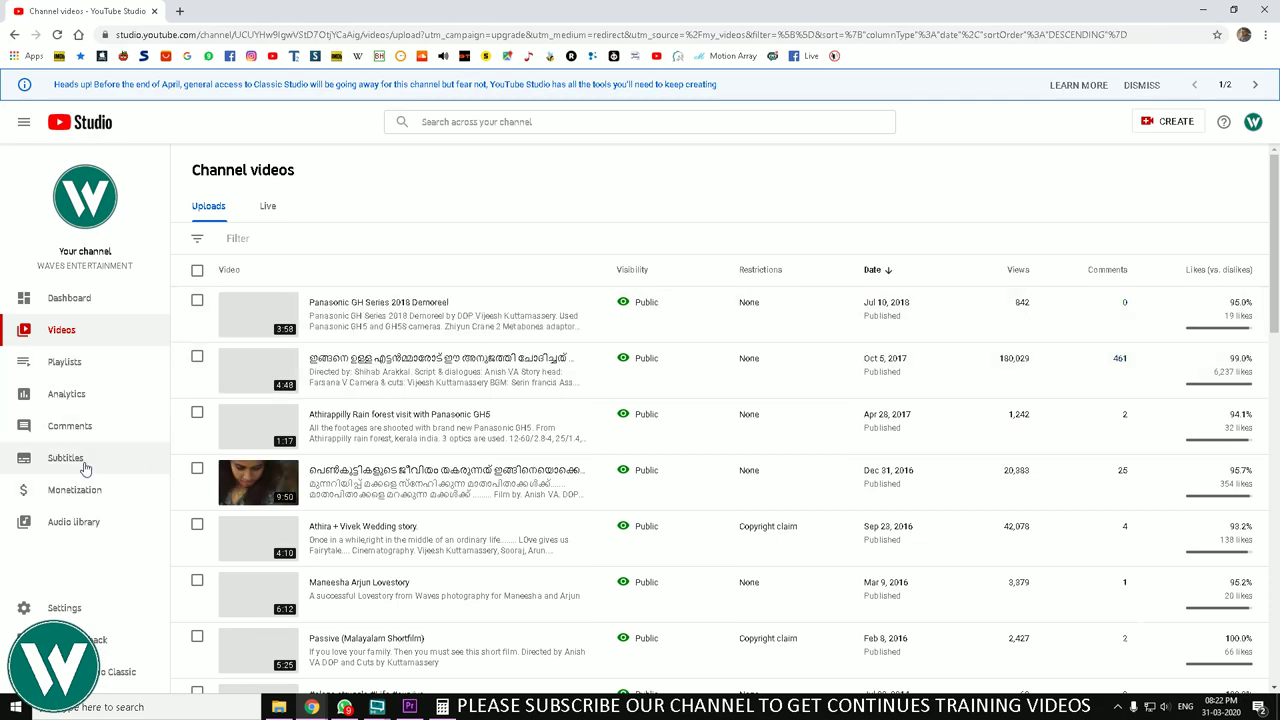
{"action": "left_click", "coordinate": [94, 490]}
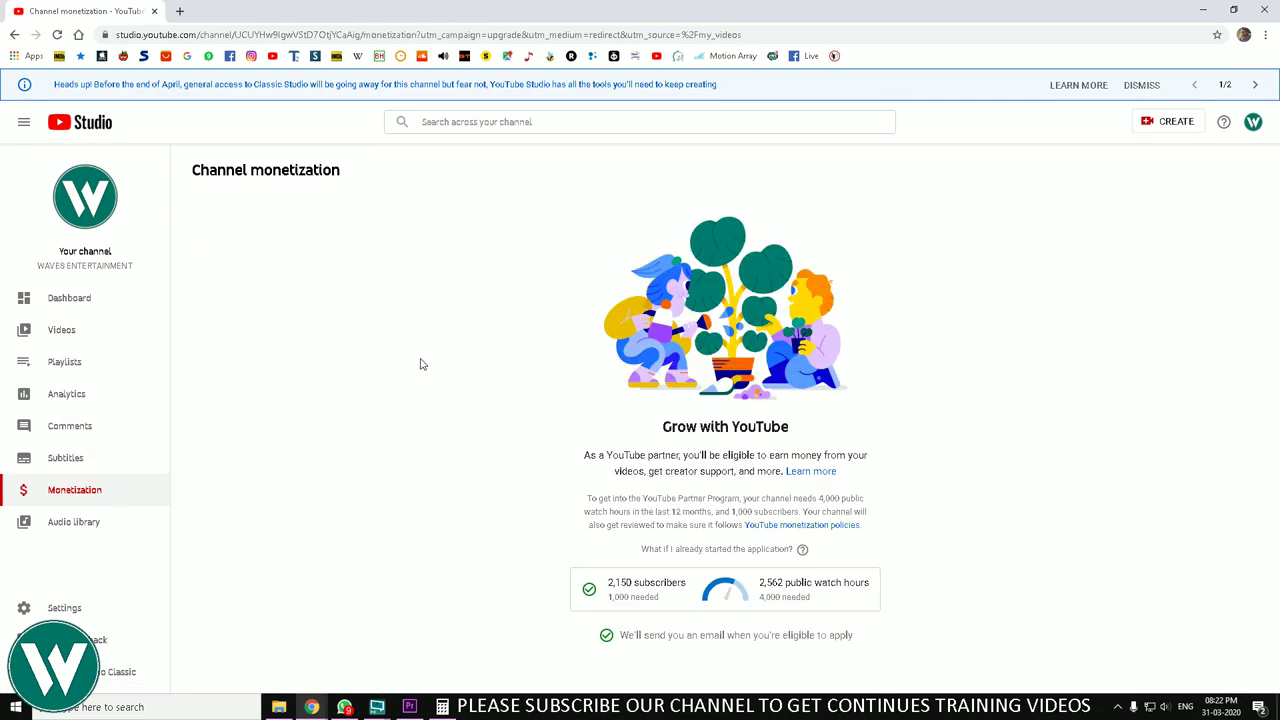
{"action": "left_click_drag", "start_coordinate": [607, 584], "coordinate": [694, 590]}
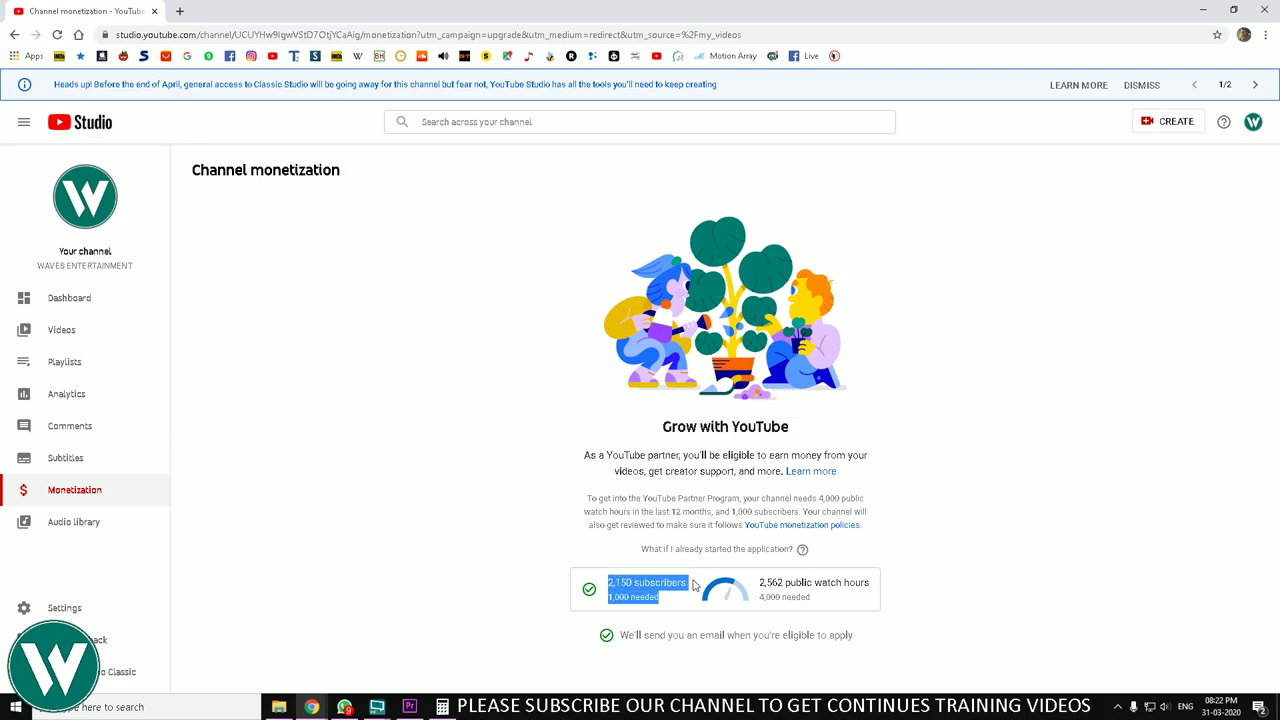
{"action": "left_click", "coordinate": [788, 585]}
{"action": "left_click_drag", "start_coordinate": [766, 585], "coordinate": [918, 586]}
{"action": "left_click", "coordinate": [900, 585]}
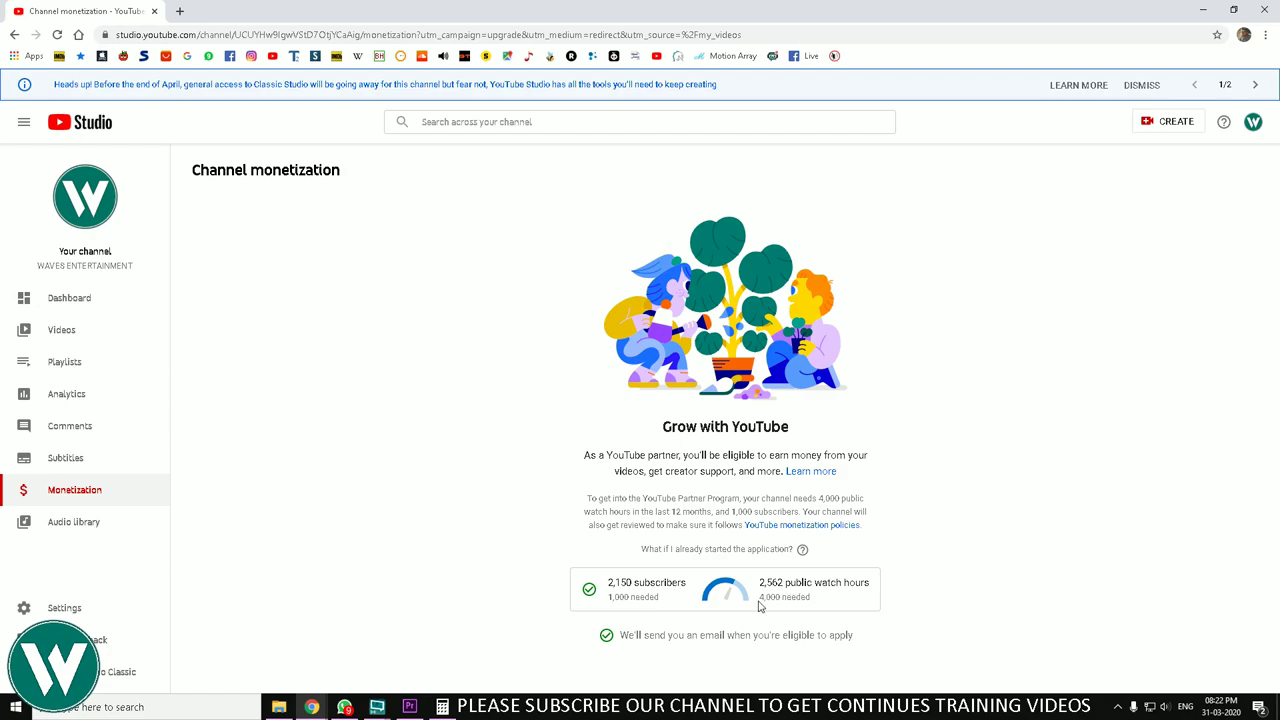
Step: Highlight the 4,000-hour requirement and eligibility figures, then return to the video list
{"action": "left_click_drag", "start_coordinate": [758, 597], "coordinate": [829, 601]}
{"action": "left_click", "coordinate": [804, 588]}
{"action": "left_click_drag", "start_coordinate": [892, 592], "coordinate": [526, 394]}
{"action": "left_click", "coordinate": [583, 398]}
{"action": "left_click", "coordinate": [72, 334]}
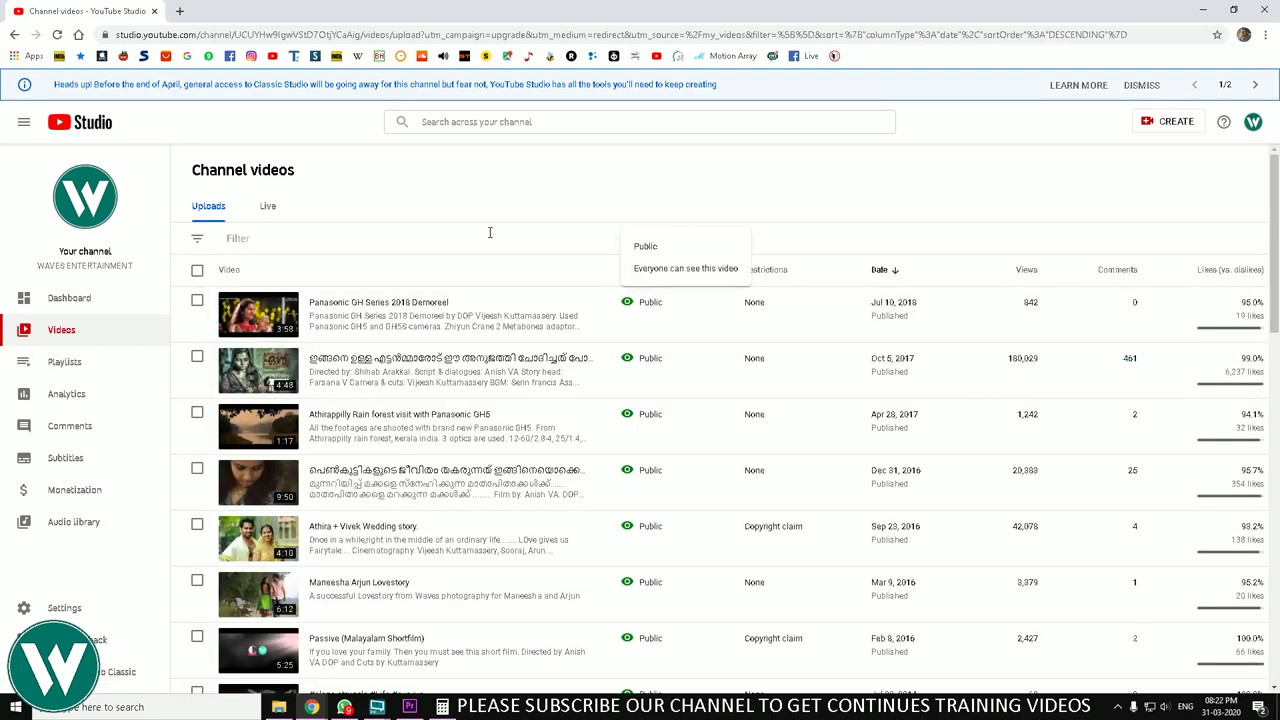
Step: Open the Live tab and the current stream's Live Control Room
{"action": "left_click", "coordinate": [281, 210]}
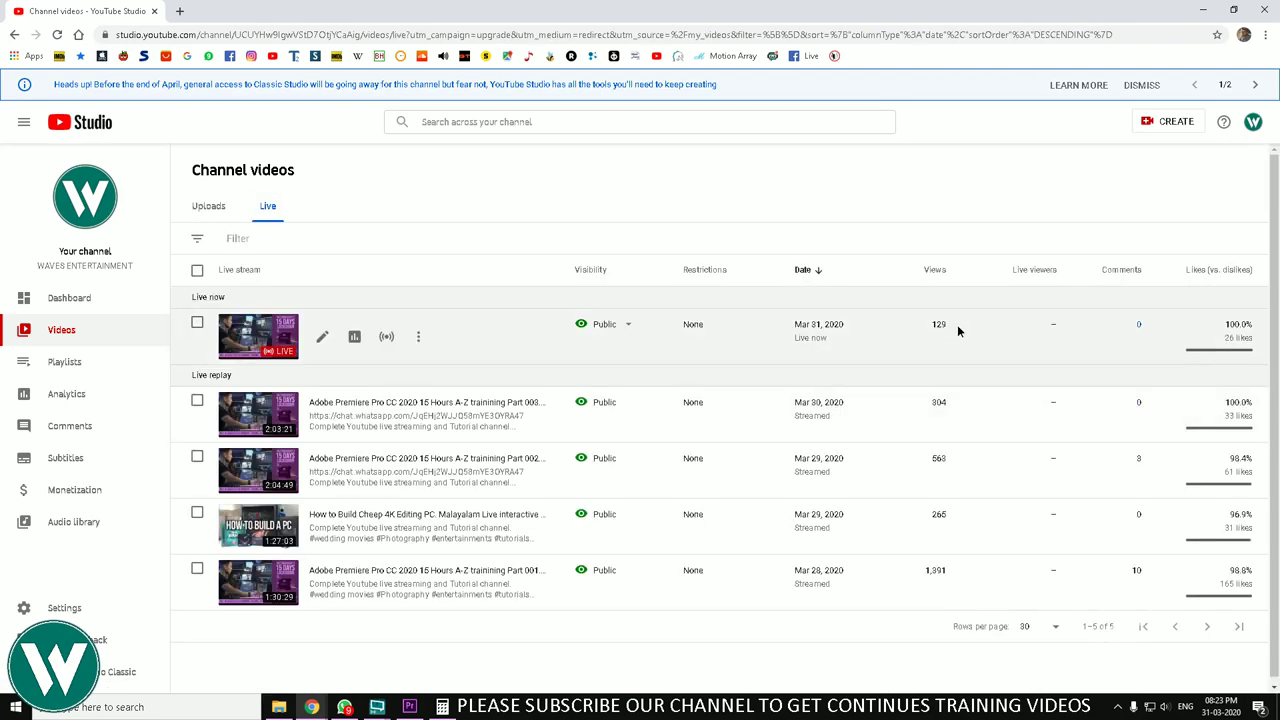
{"action": "left_click", "coordinate": [909, 322]}
{"action": "left_click", "coordinate": [397, 344]}
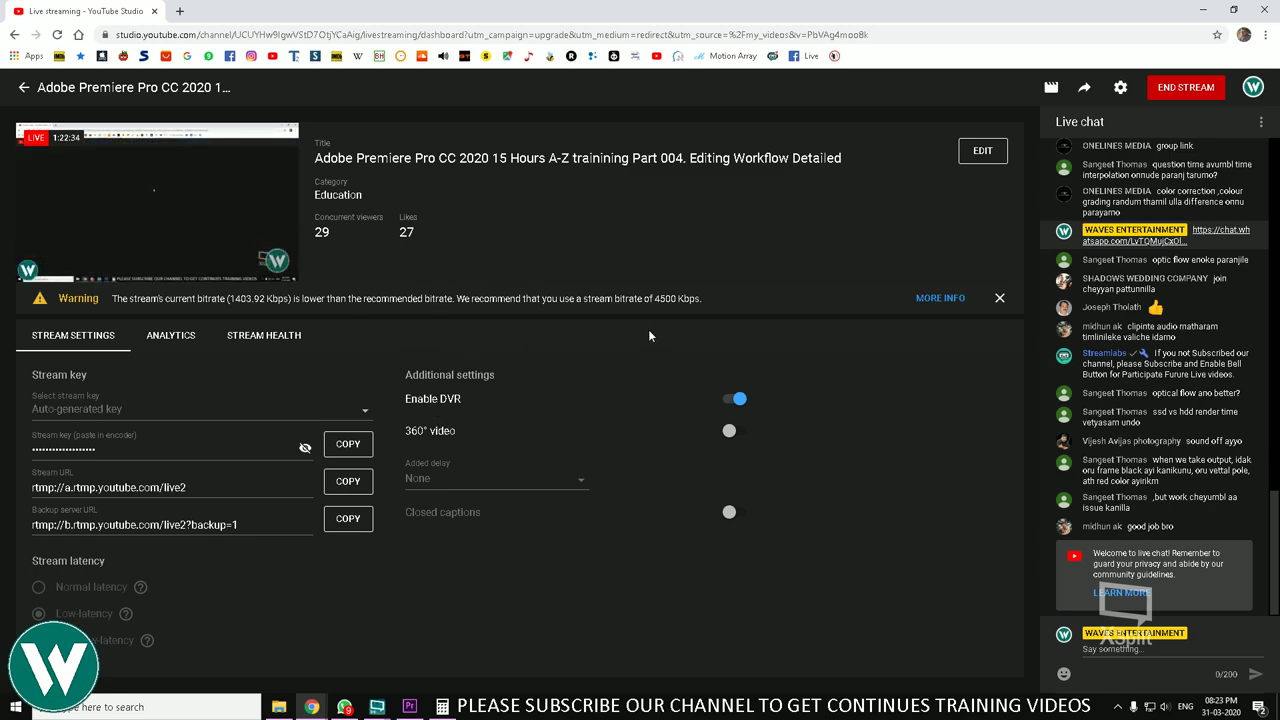
Step: Highlight the 1403.92 Kbps bitrate warning and recommended 4500 Kbps, then return to Premiere
{"action": "left_click_drag", "start_coordinate": [652, 300], "coordinate": [706, 301]}
{"action": "left_click", "coordinate": [712, 304]}
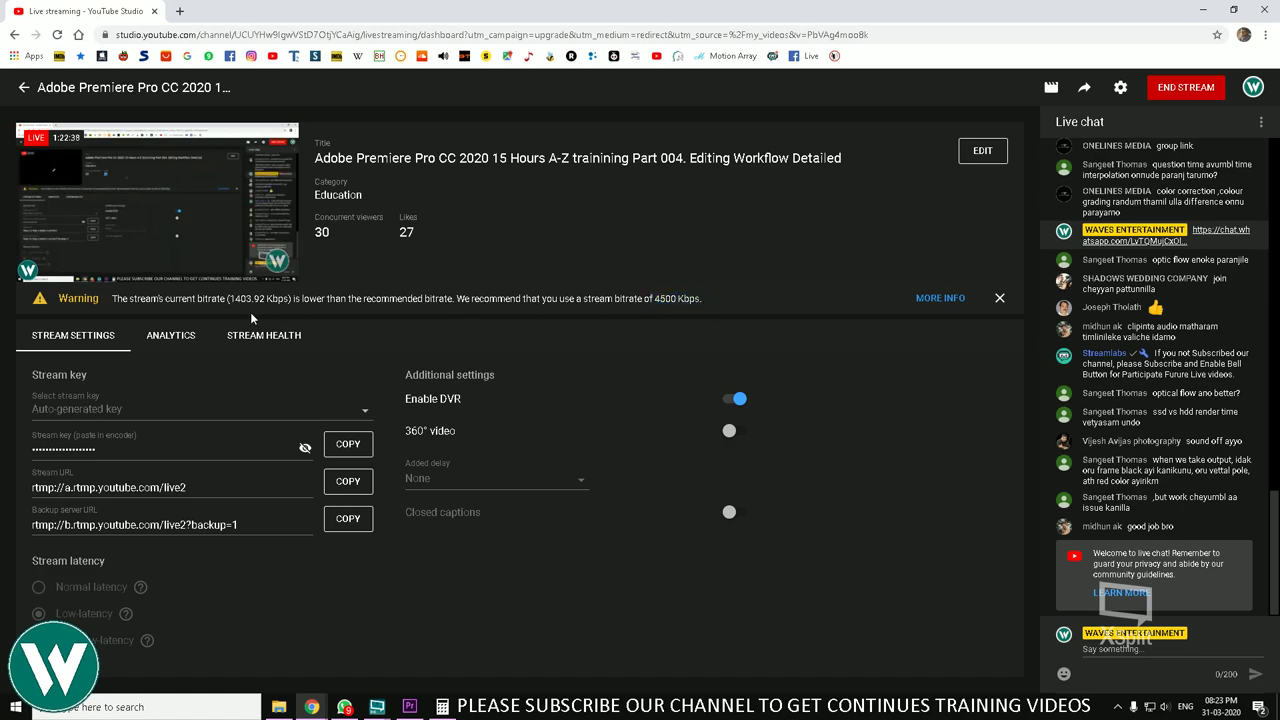
{"action": "left_click_drag", "start_coordinate": [236, 300], "coordinate": [309, 312]}
{"action": "left_click", "coordinate": [309, 312]}
{"action": "left_click_drag", "start_coordinate": [452, 298], "coordinate": [772, 306]}
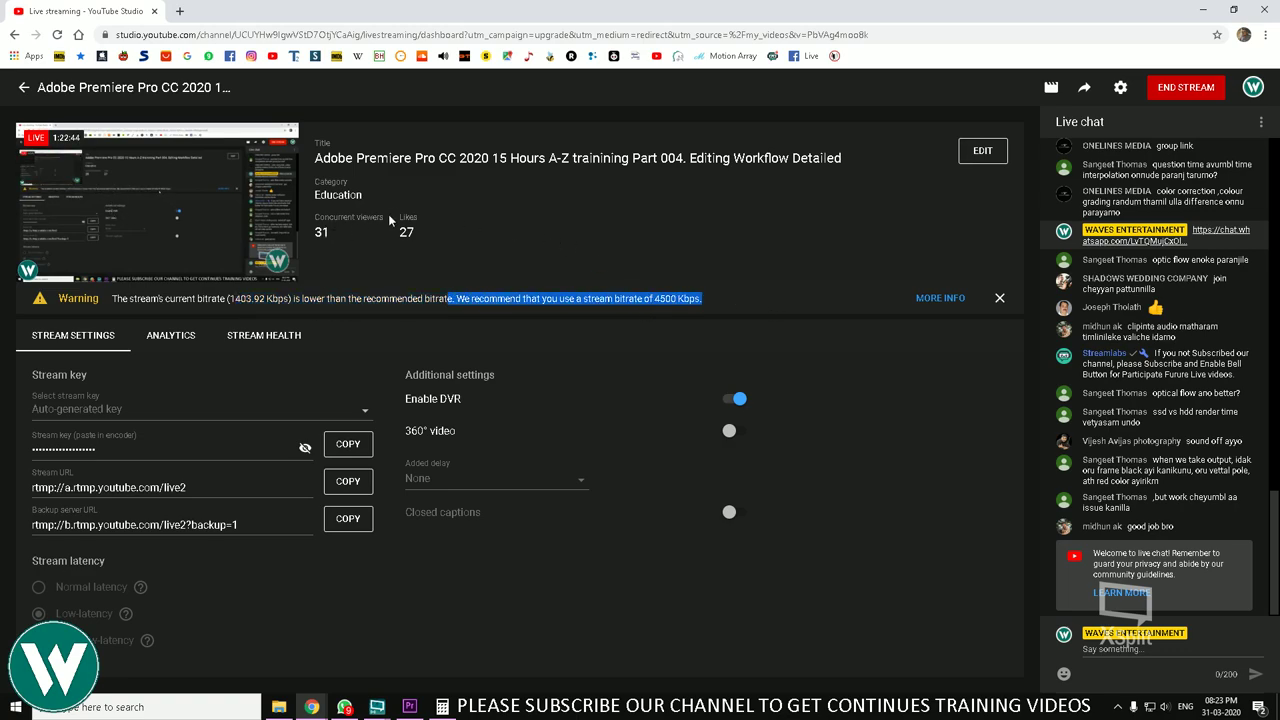
{"action": "left_click_drag", "start_coordinate": [235, 299], "coordinate": [641, 279]}
{"action": "left_click", "coordinate": [696, 232]}
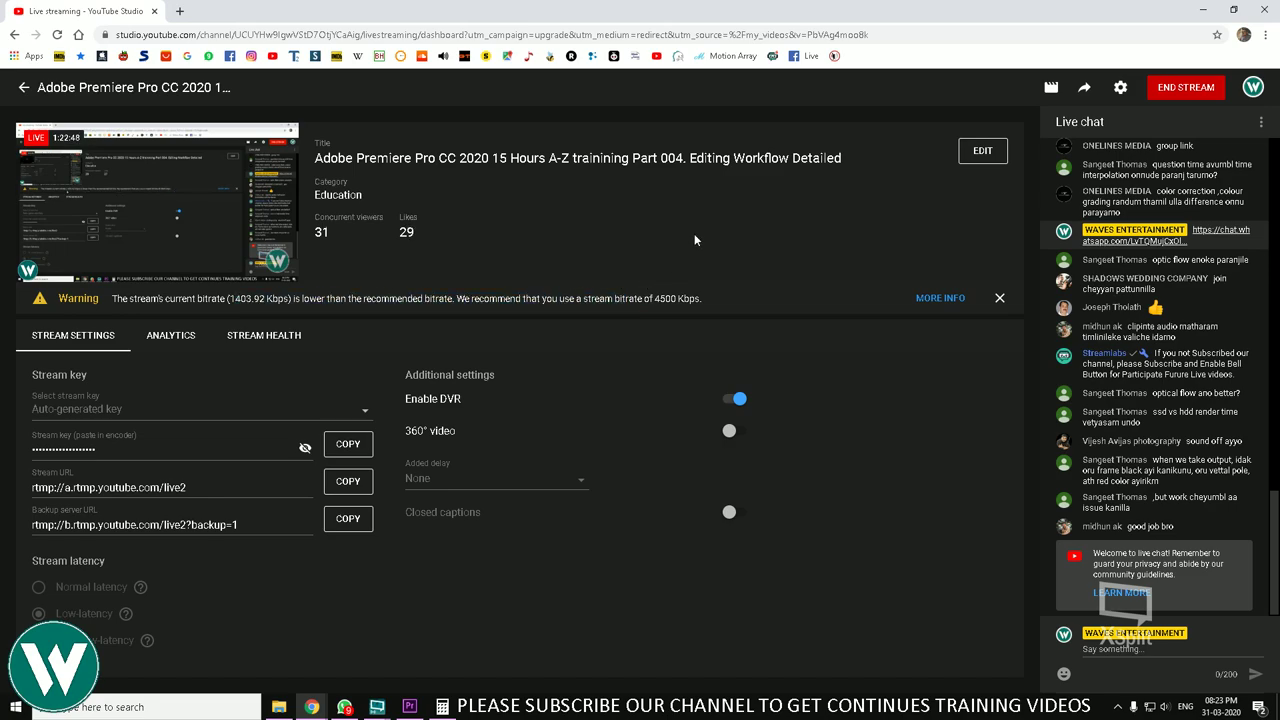
{"action": "key", "text": "alt+Tab"}
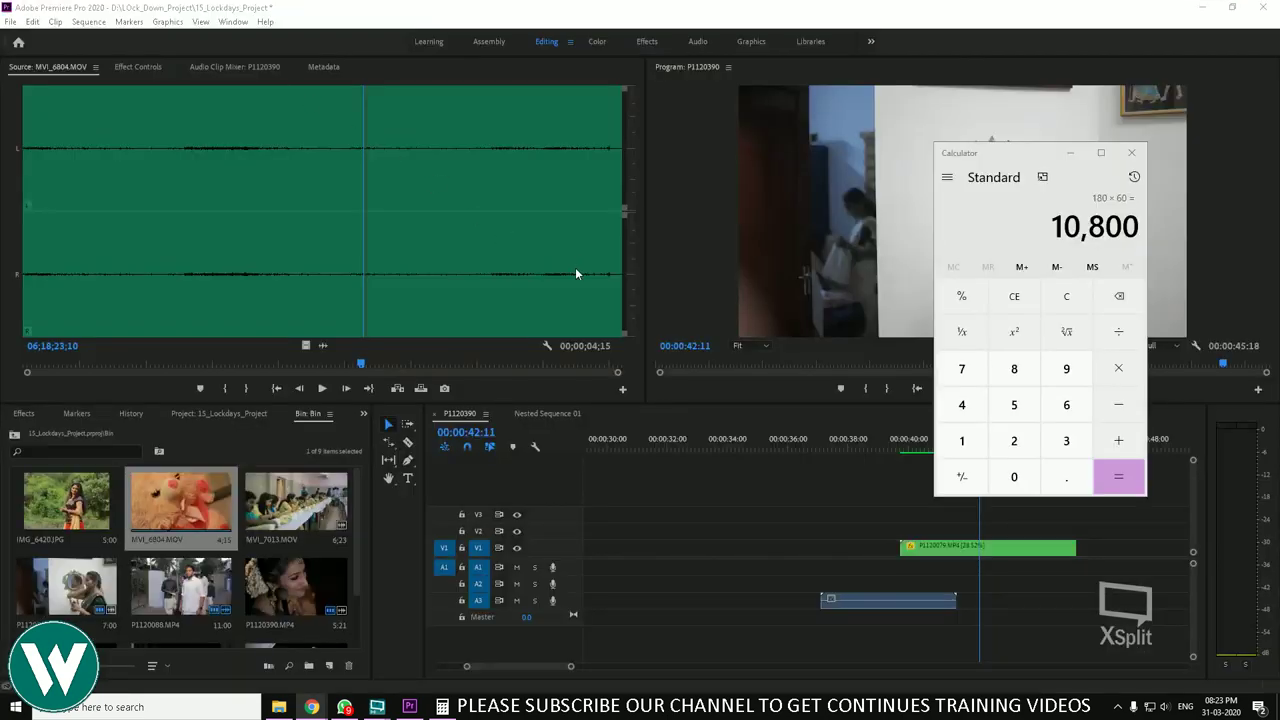
Step: Open WhatsApp and view the shared image in the Aratt D814 chat at full size
{"action": "left_click", "coordinate": [344, 707]}
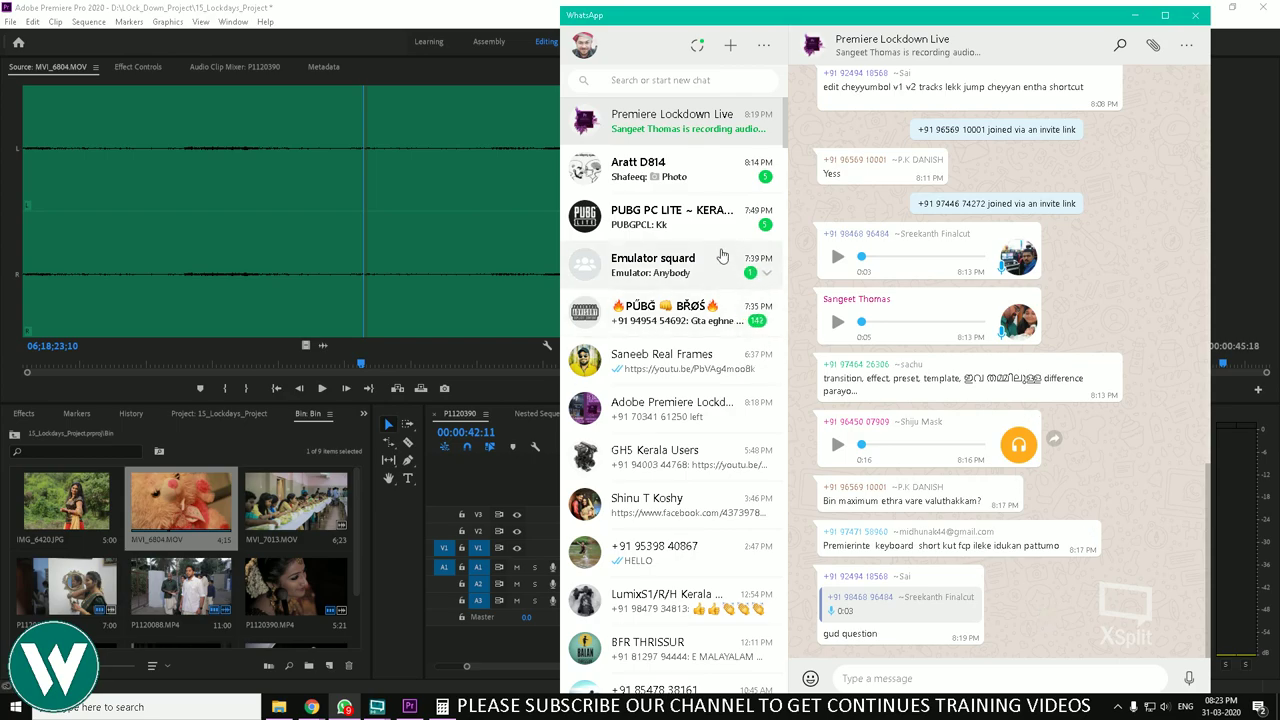
{"action": "left_click", "coordinate": [735, 170]}
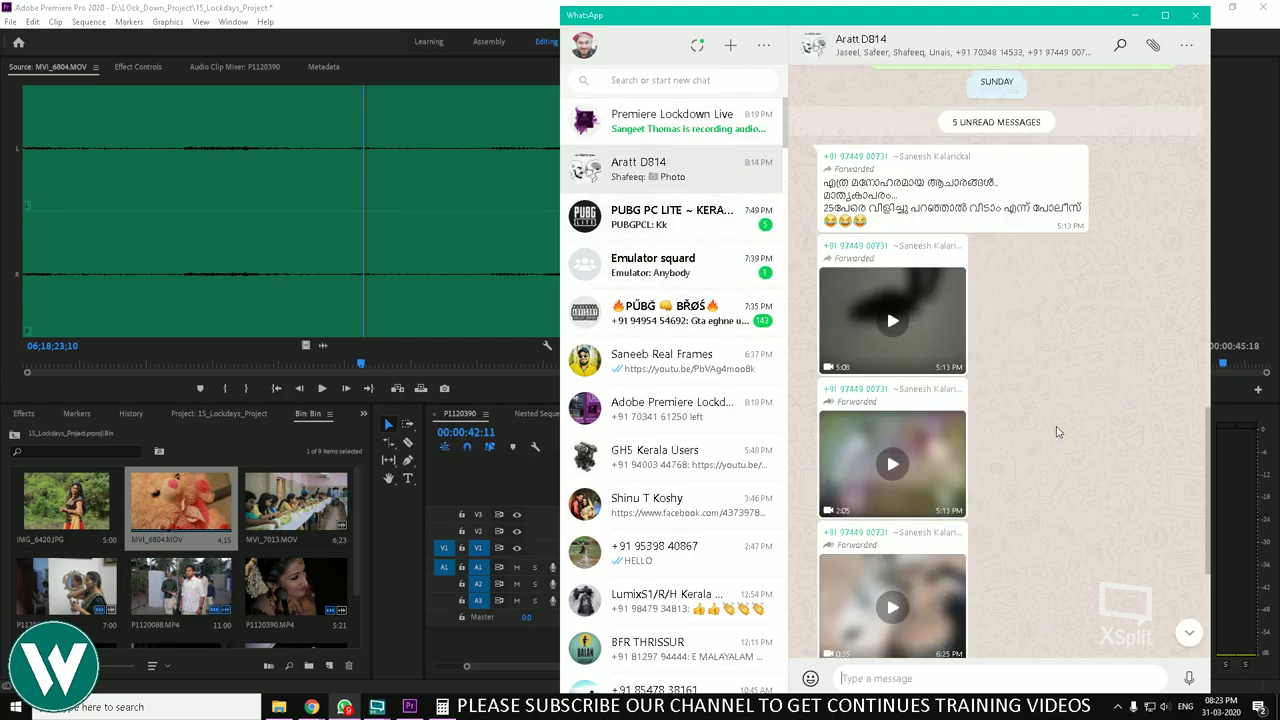
{"action": "scroll", "coordinate": [1058, 432], "scroll_direction": "down", "scroll_amount": 3}
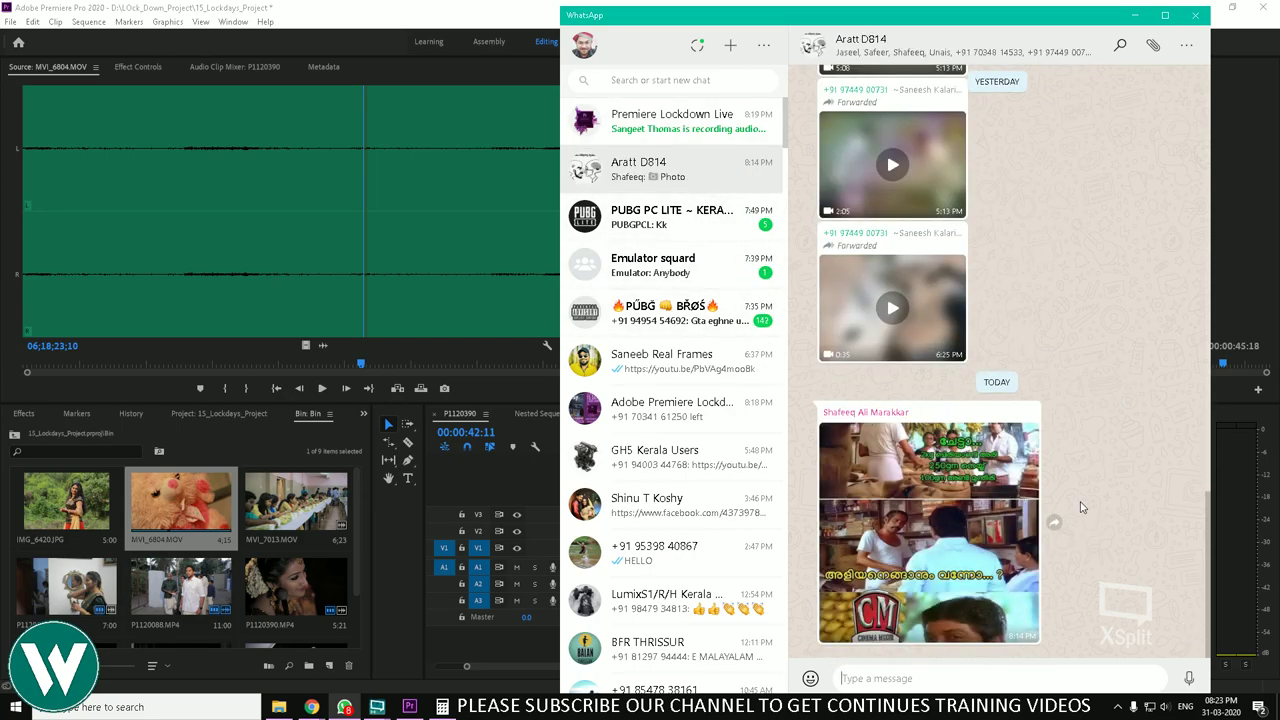
{"action": "left_click", "coordinate": [895, 507]}
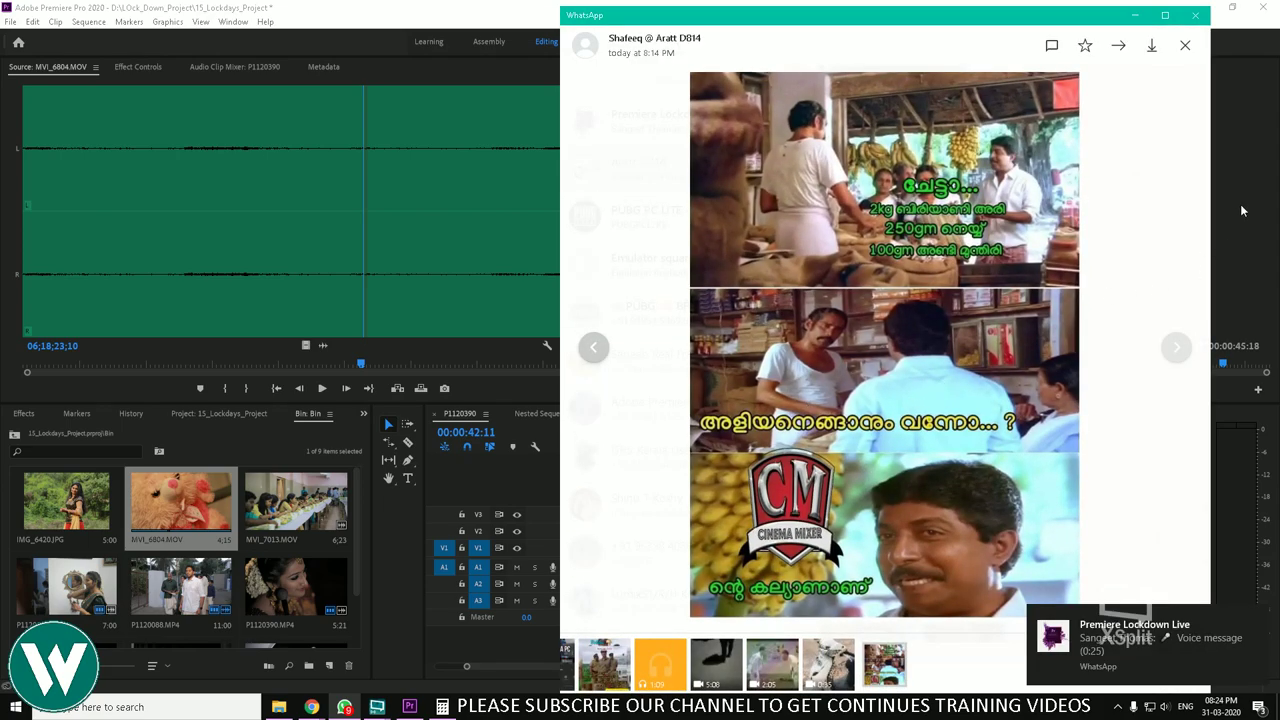
{"action": "left_click", "coordinate": [1185, 46]}
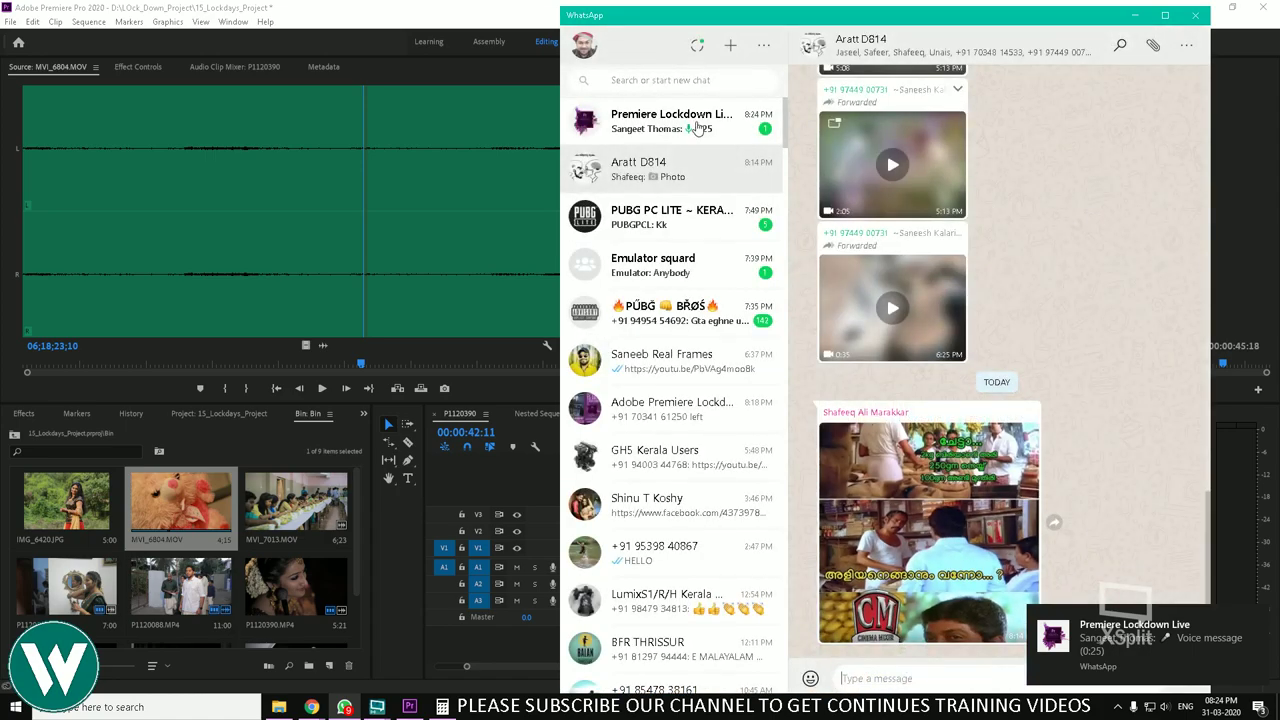
Step: Read the maximum bin size question in Premiere Lockdown Live, then open Emulator squad
{"action": "left_click", "coordinate": [697, 125]}
{"action": "triple_click", "coordinate": [1132, 395]}
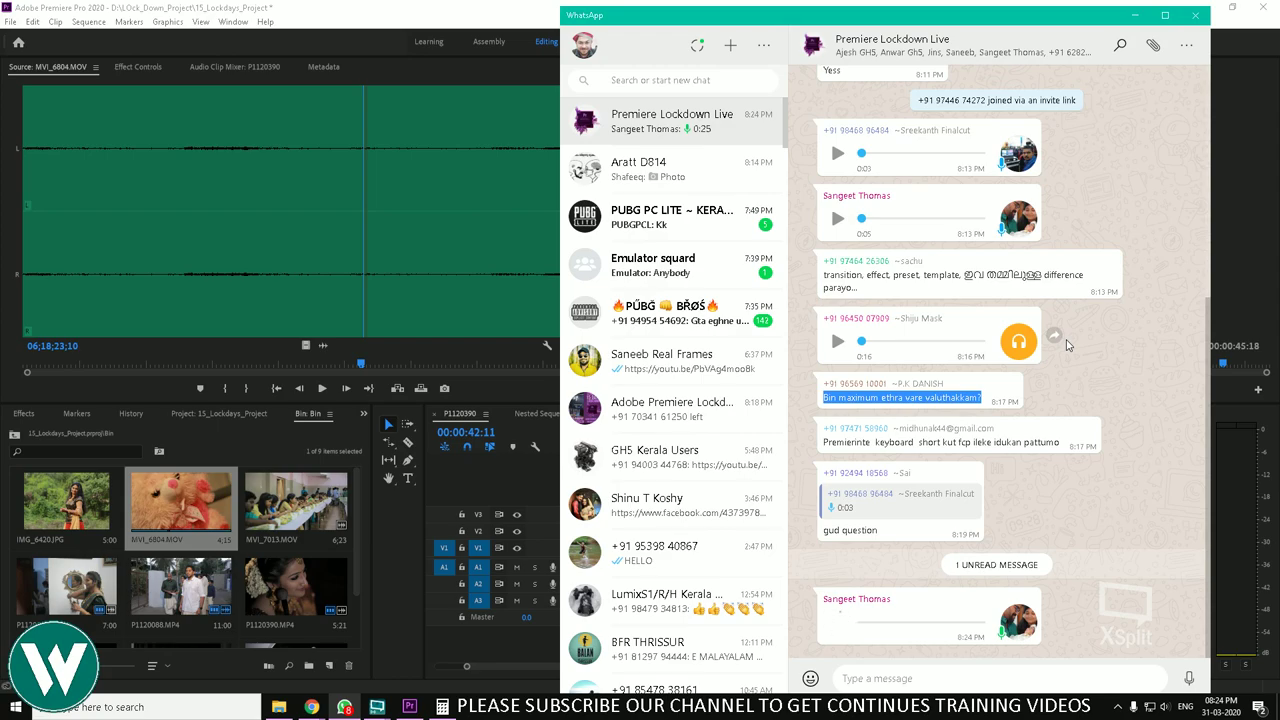
{"action": "left_click", "coordinate": [1124, 345]}
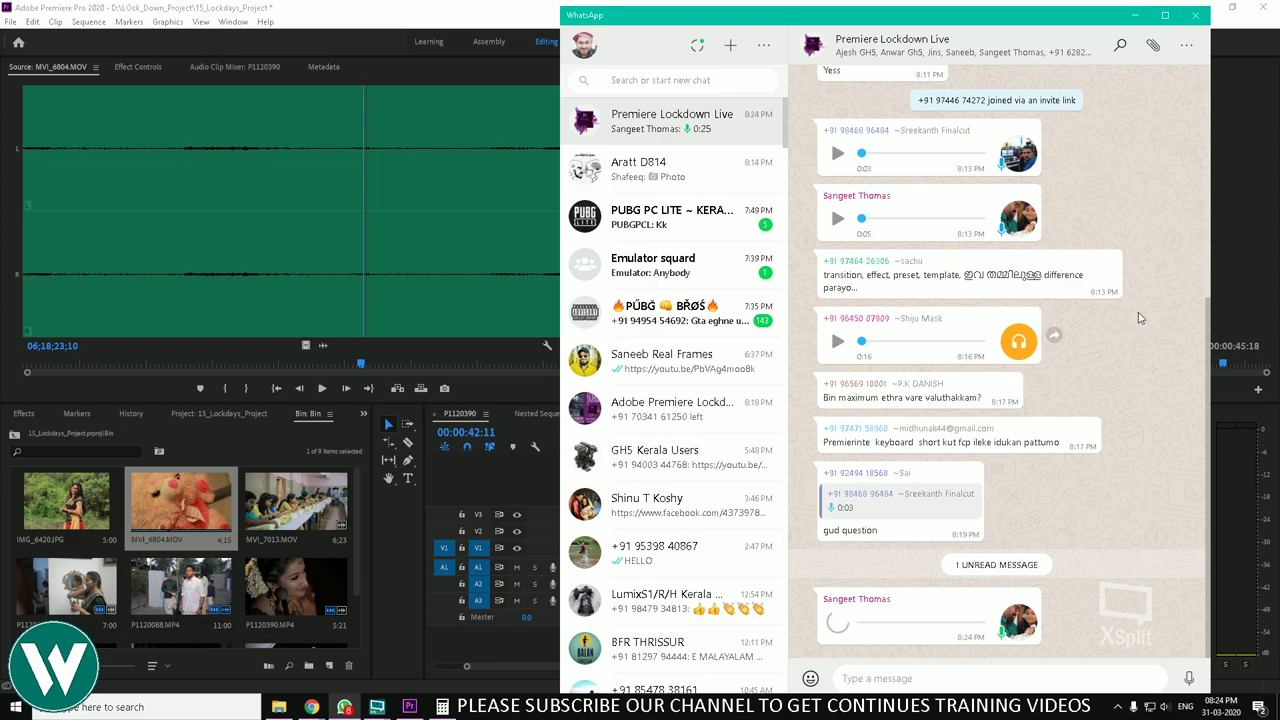
{"action": "left_click", "coordinate": [712, 270]}
Step: Go through the PUBG PC LITE ~ KERALA, Aratt D814 and PÜBG BRØS chats, ending on Premiere Lockdown Live
{"action": "left_click", "coordinate": [728, 225]}
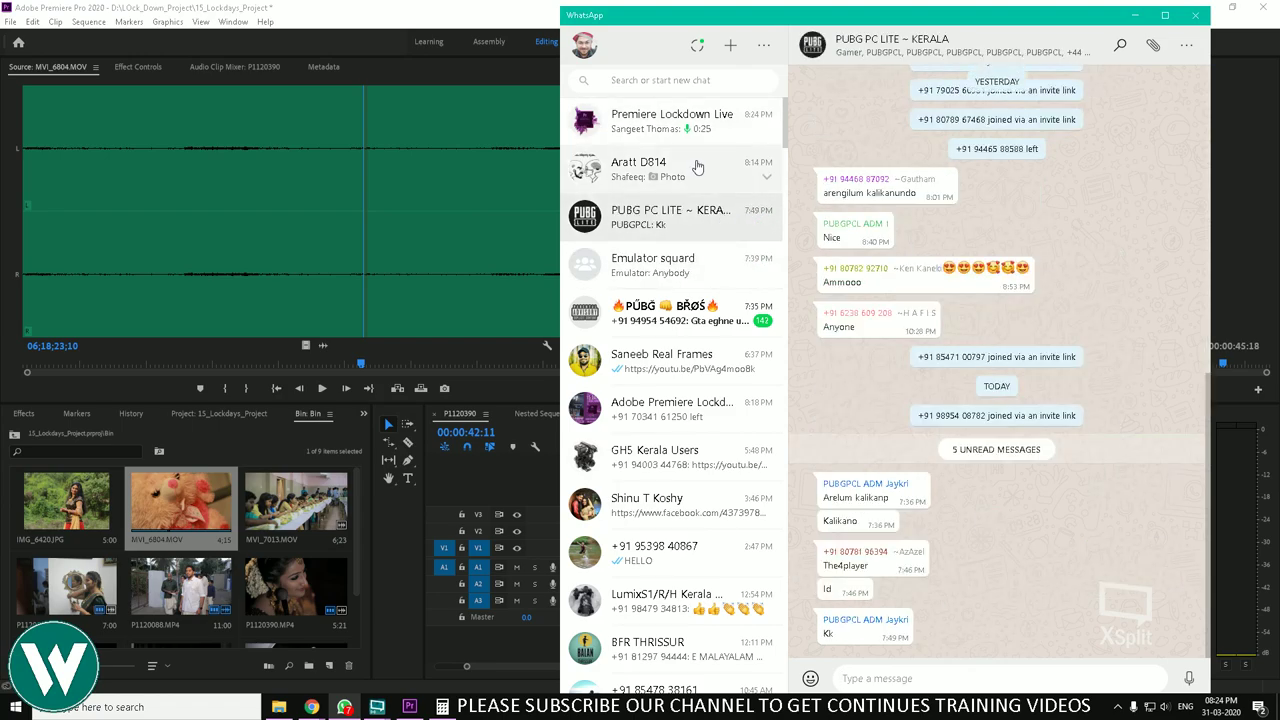
{"action": "left_click", "coordinate": [698, 172]}
{"action": "left_click", "coordinate": [700, 312]}
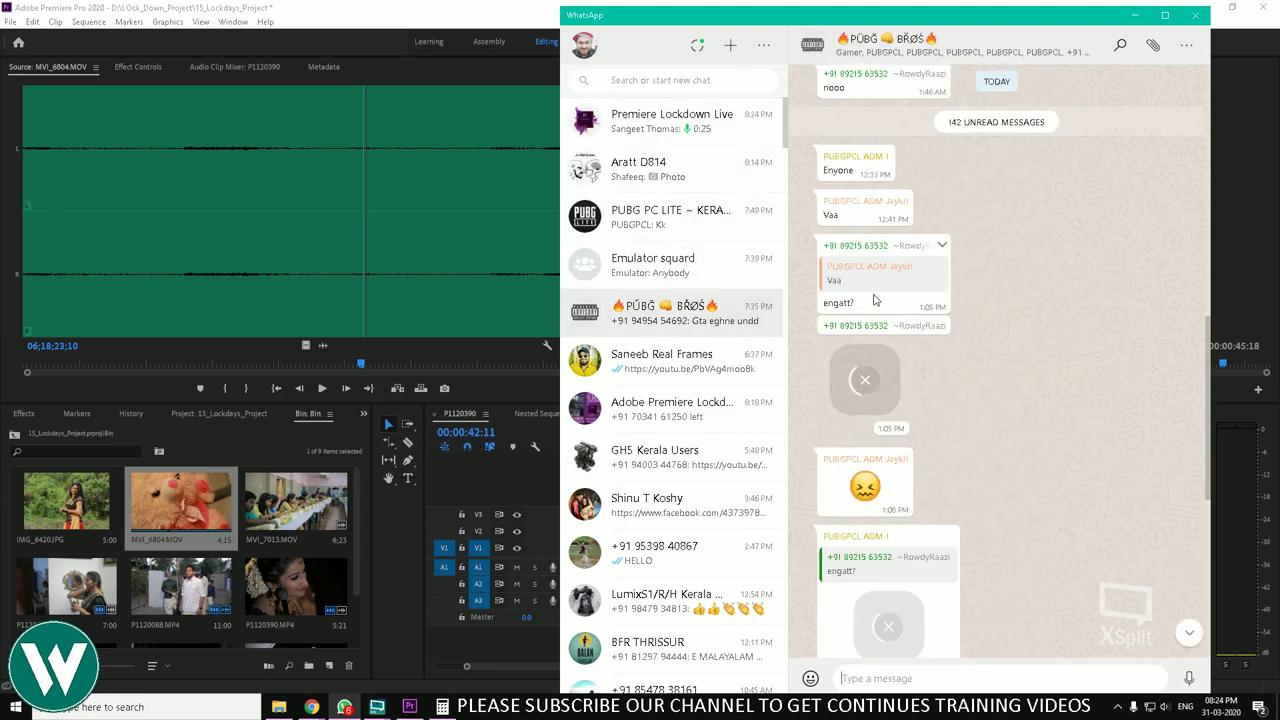
{"action": "left_click", "coordinate": [670, 178]}
{"action": "left_click", "coordinate": [700, 120]}
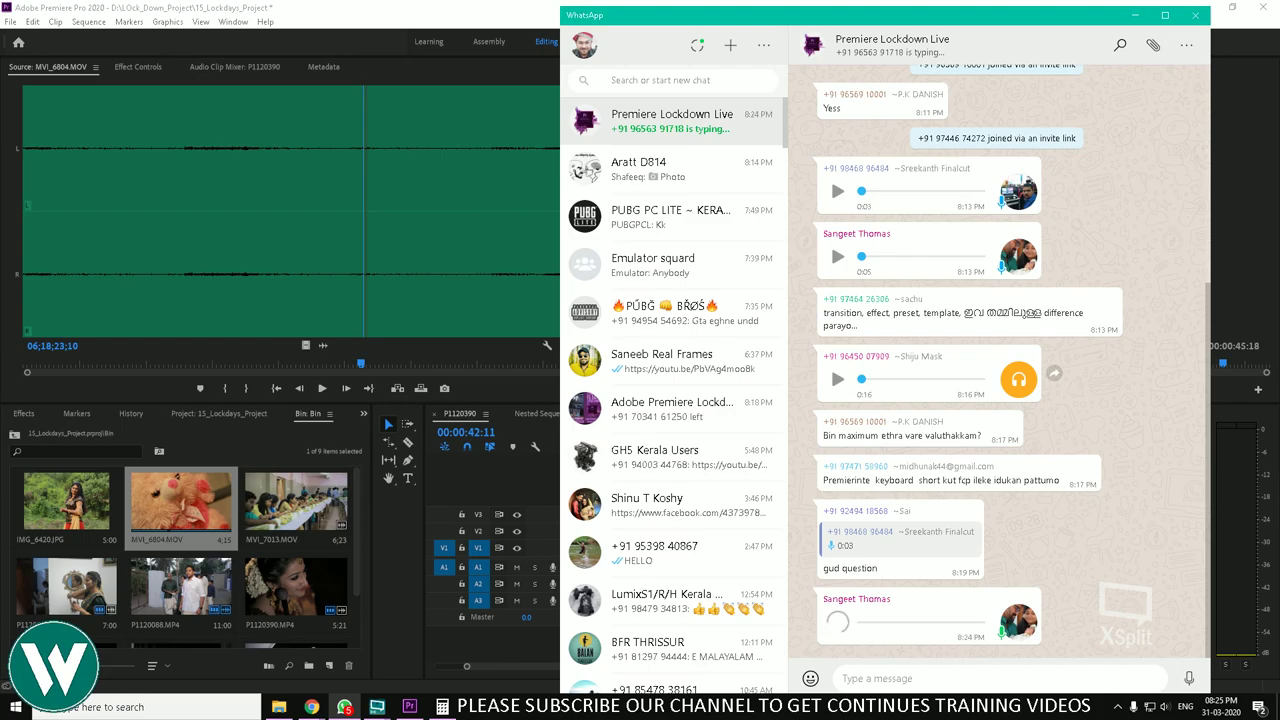
{"action": "left_click", "coordinate": [311, 707]}
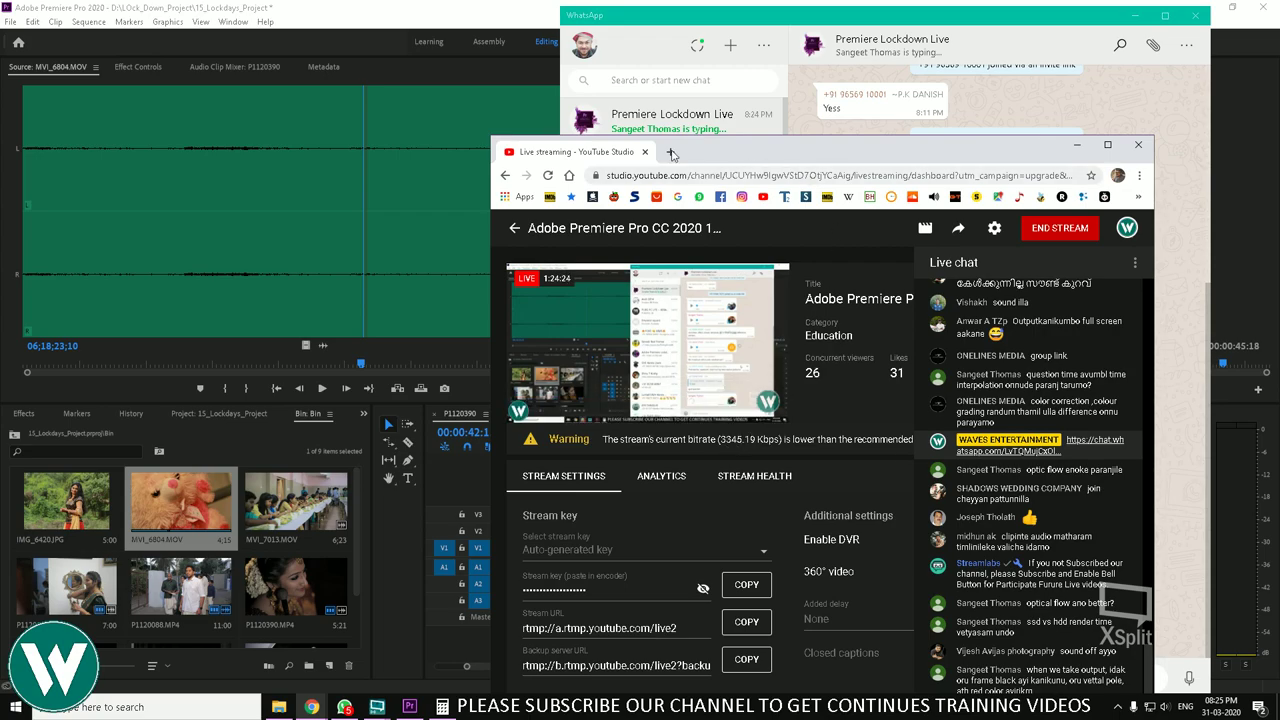
{"action": "left_click_drag", "start_coordinate": [576, 157], "coordinate": [582, 160]}
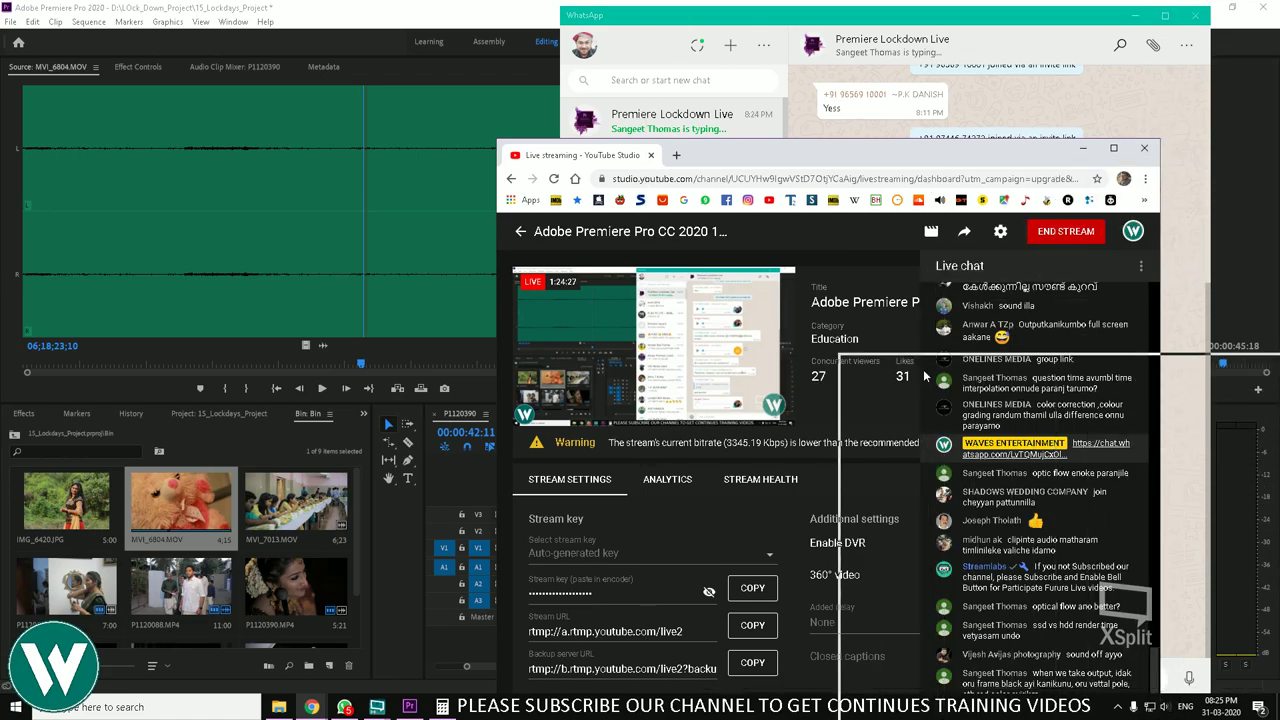
{"action": "left_click_drag", "start_coordinate": [925, 375], "coordinate": [920, 374]}
{"action": "left_click_drag", "start_coordinate": [1123, 379], "coordinate": [1222, 430]}
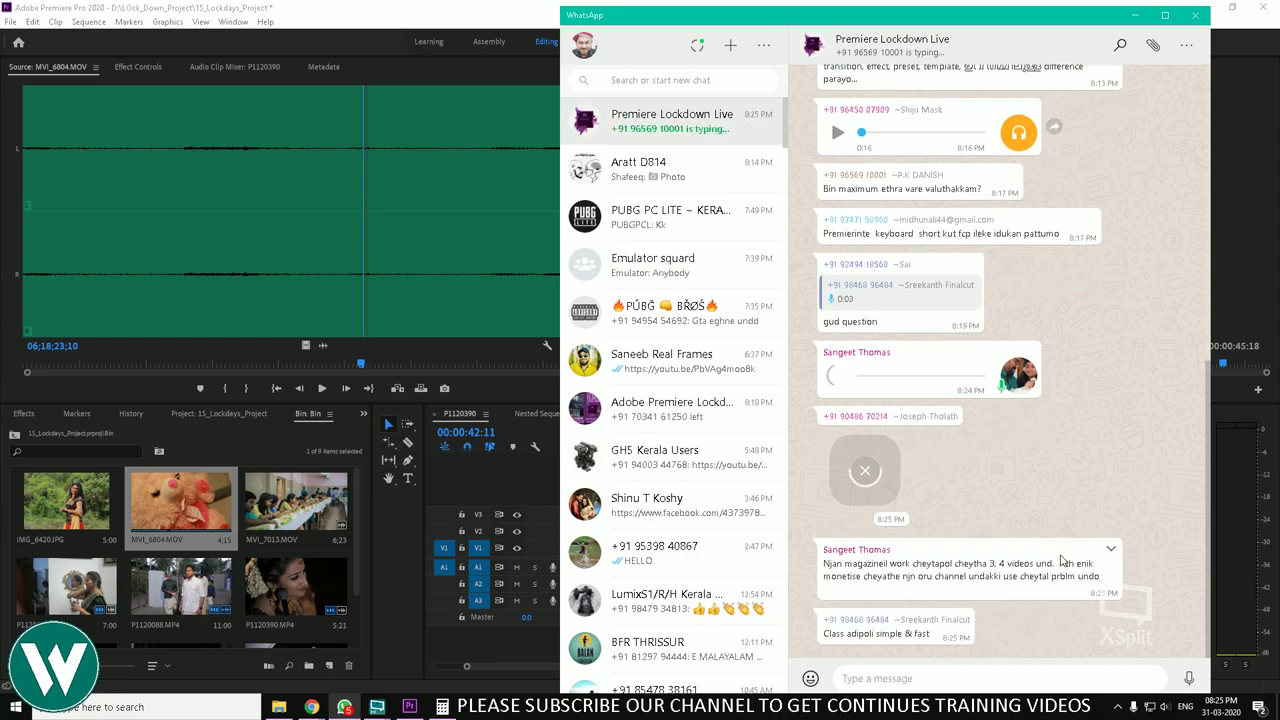
{"action": "left_click_drag", "start_coordinate": [1004, 577], "coordinate": [1100, 578]}
{"action": "left_click", "coordinate": [993, 550]}
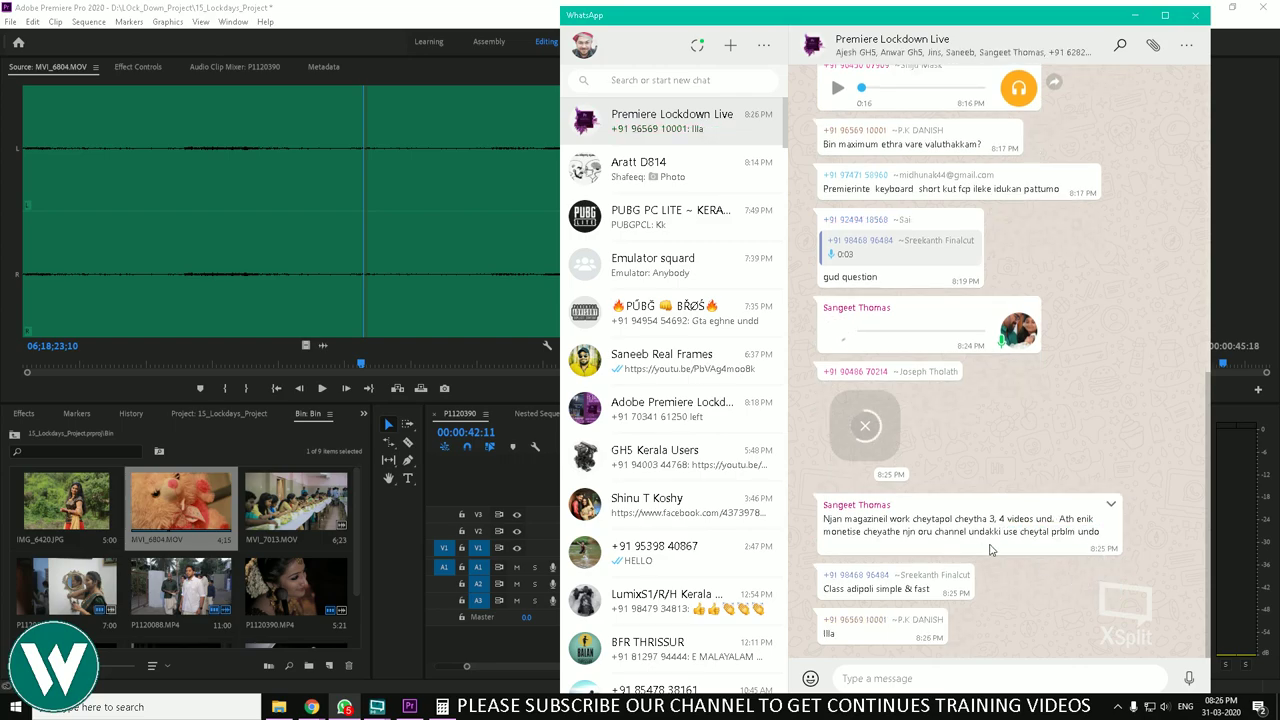
{"action": "left_click_drag", "start_coordinate": [918, 519], "coordinate": [815, 522]}
{"action": "left_click", "coordinate": [1104, 541]}
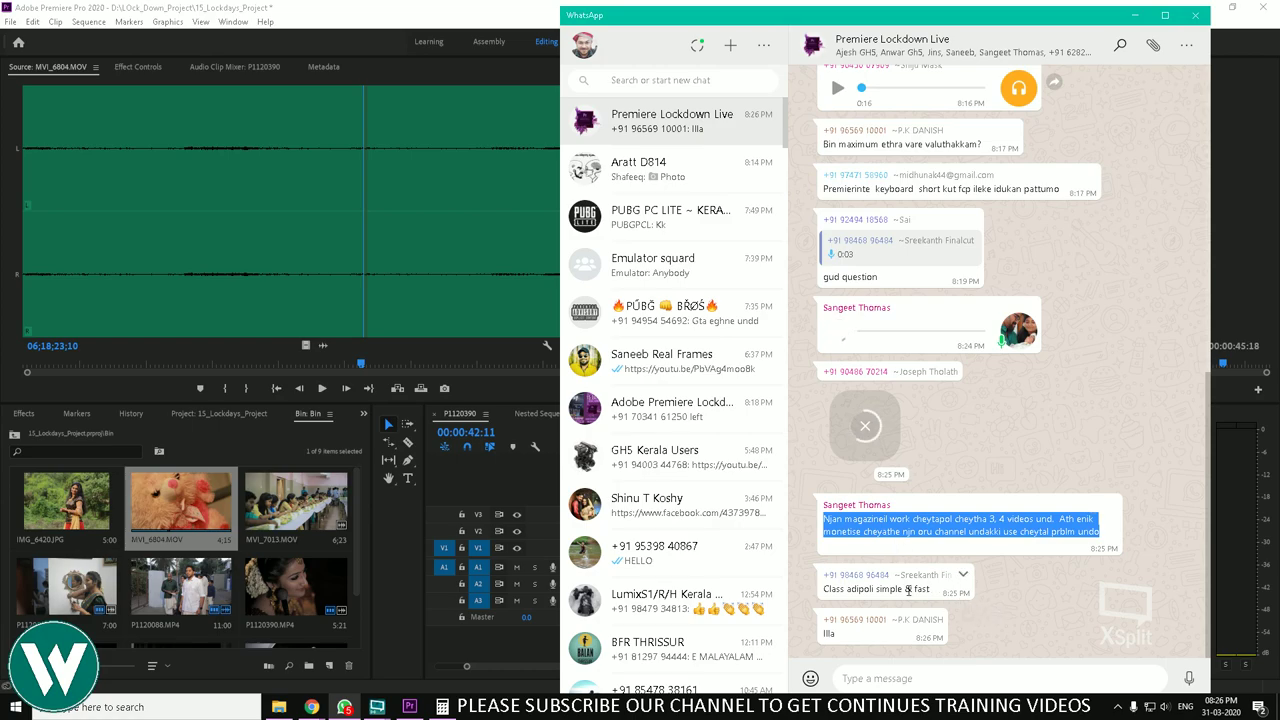
{"action": "left_click", "coordinate": [907, 589]}
{"action": "left_click_drag", "start_coordinate": [888, 589], "coordinate": [930, 589]}
{"action": "left_click", "coordinate": [933, 598]}
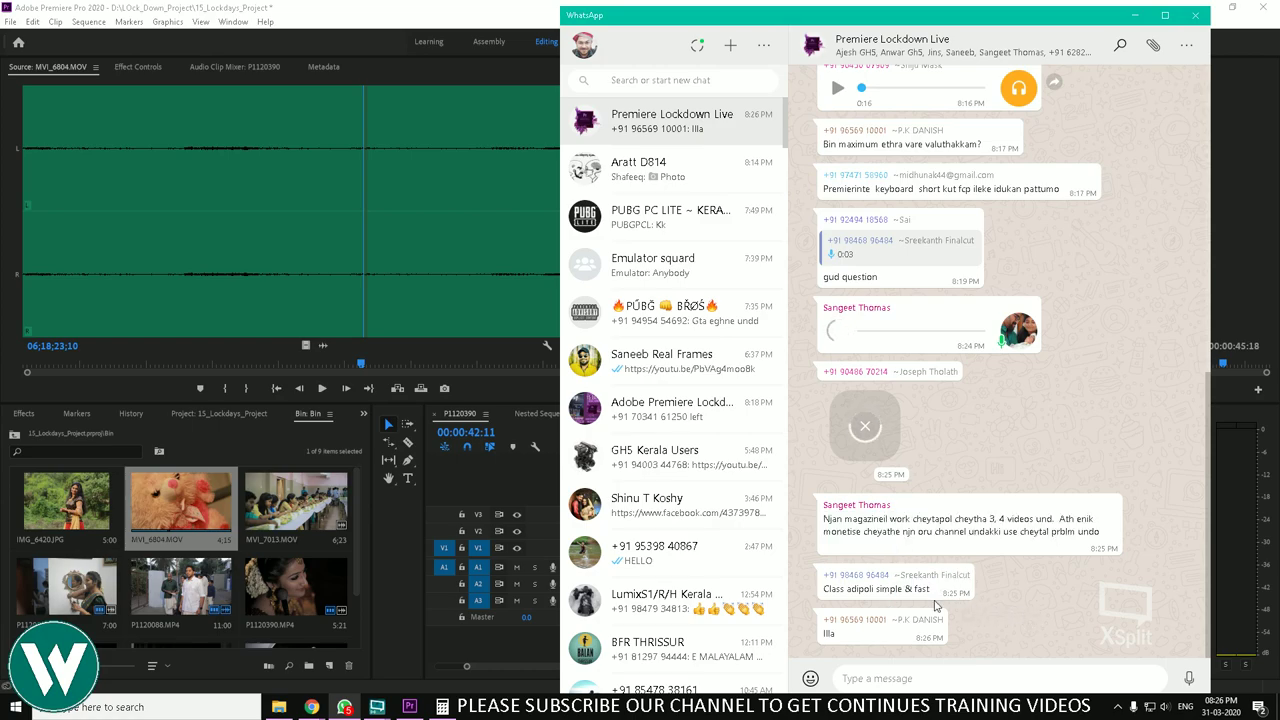
{"action": "left_click_drag", "start_coordinate": [829, 589], "coordinate": [938, 592]}
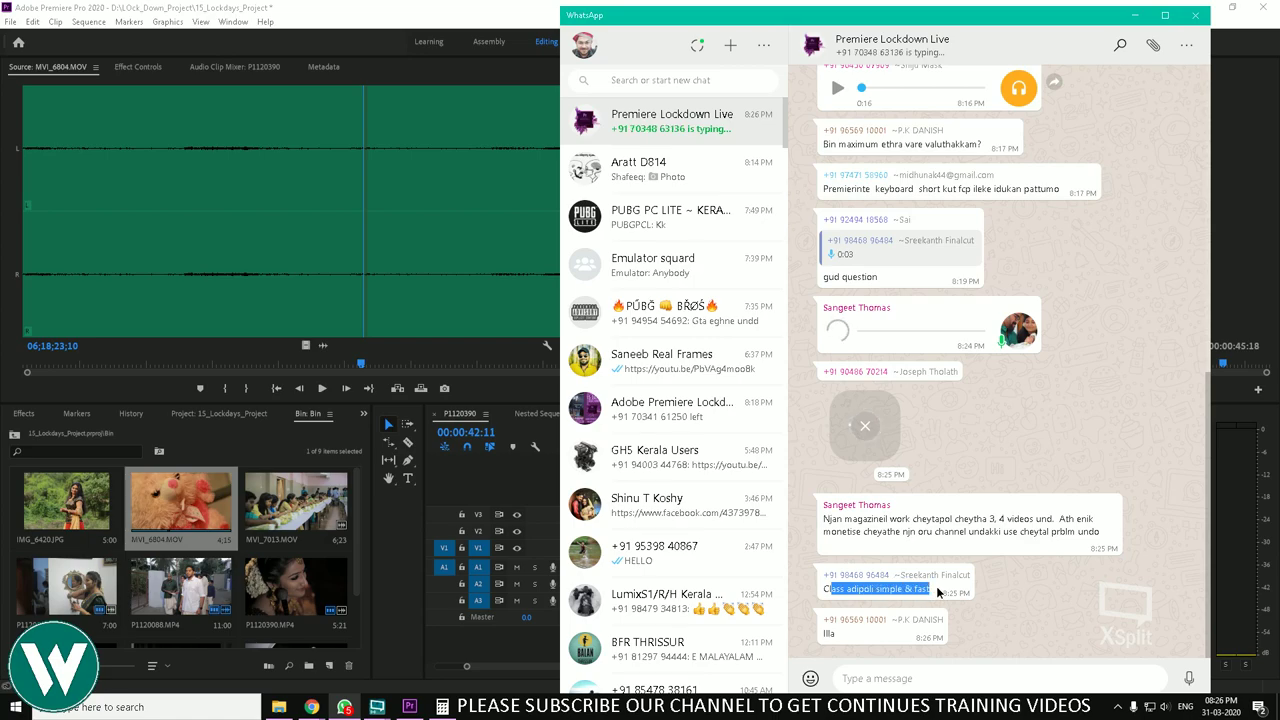
{"action": "left_click", "coordinate": [938, 592]}
{"action": "left_click", "coordinate": [964, 577]}
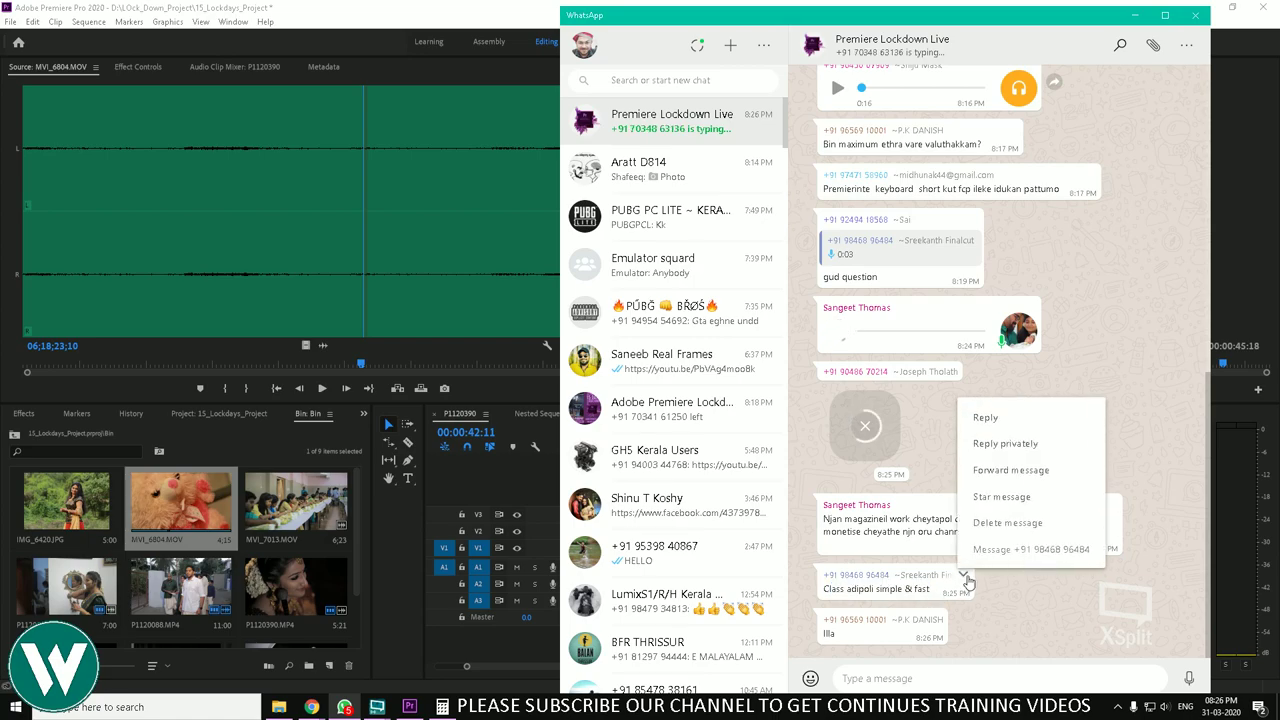
{"action": "left_click", "coordinate": [1000, 610]}
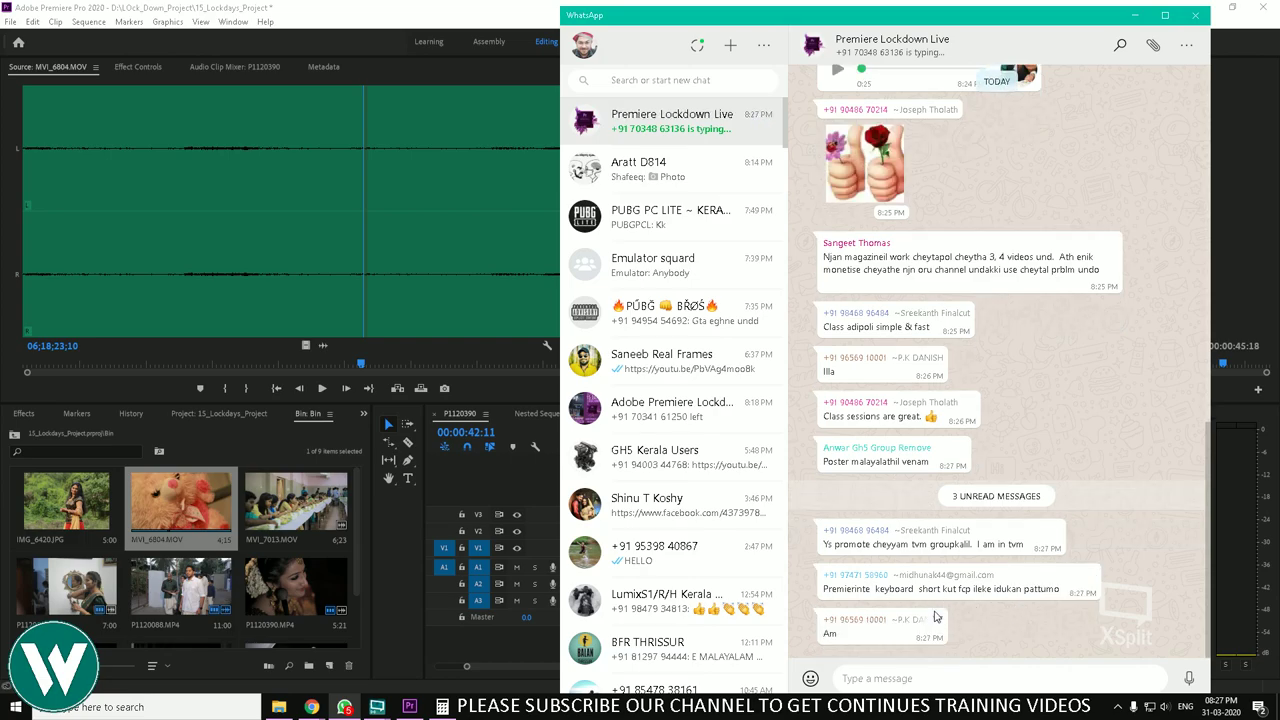
{"action": "left_click_drag", "start_coordinate": [927, 590], "coordinate": [1062, 591]}
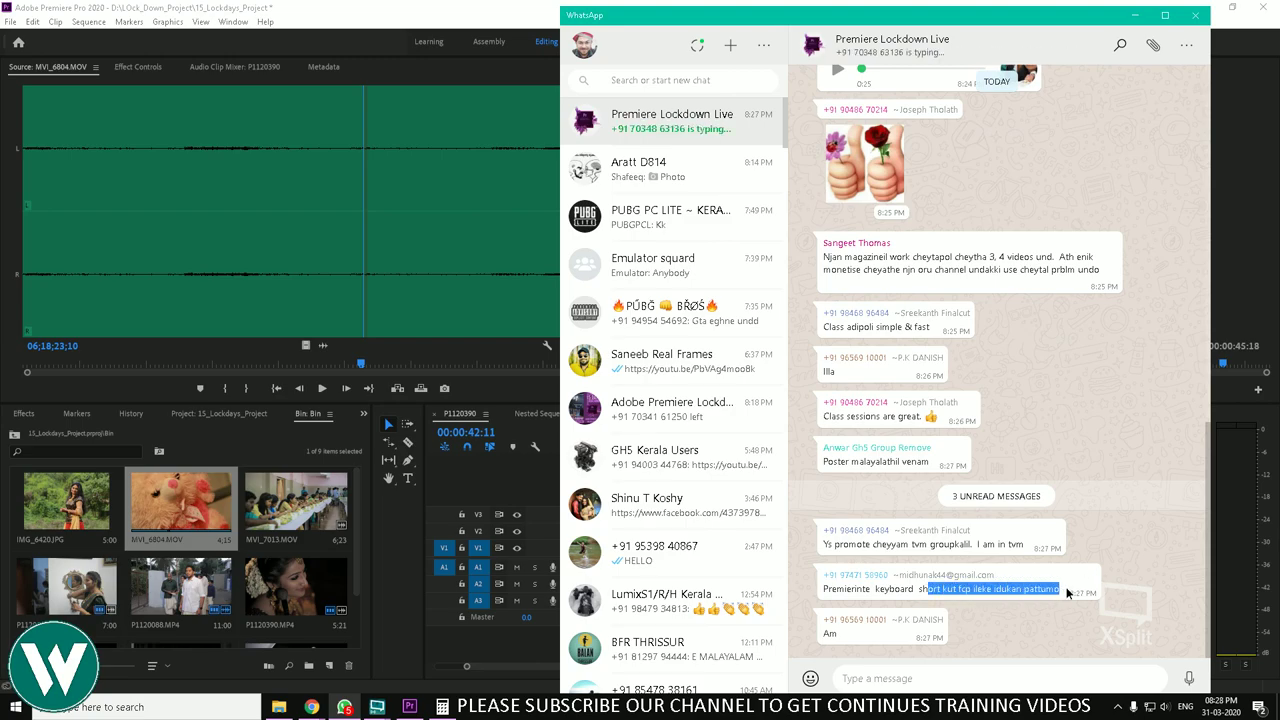
{"action": "left_click", "coordinate": [1066, 593]}
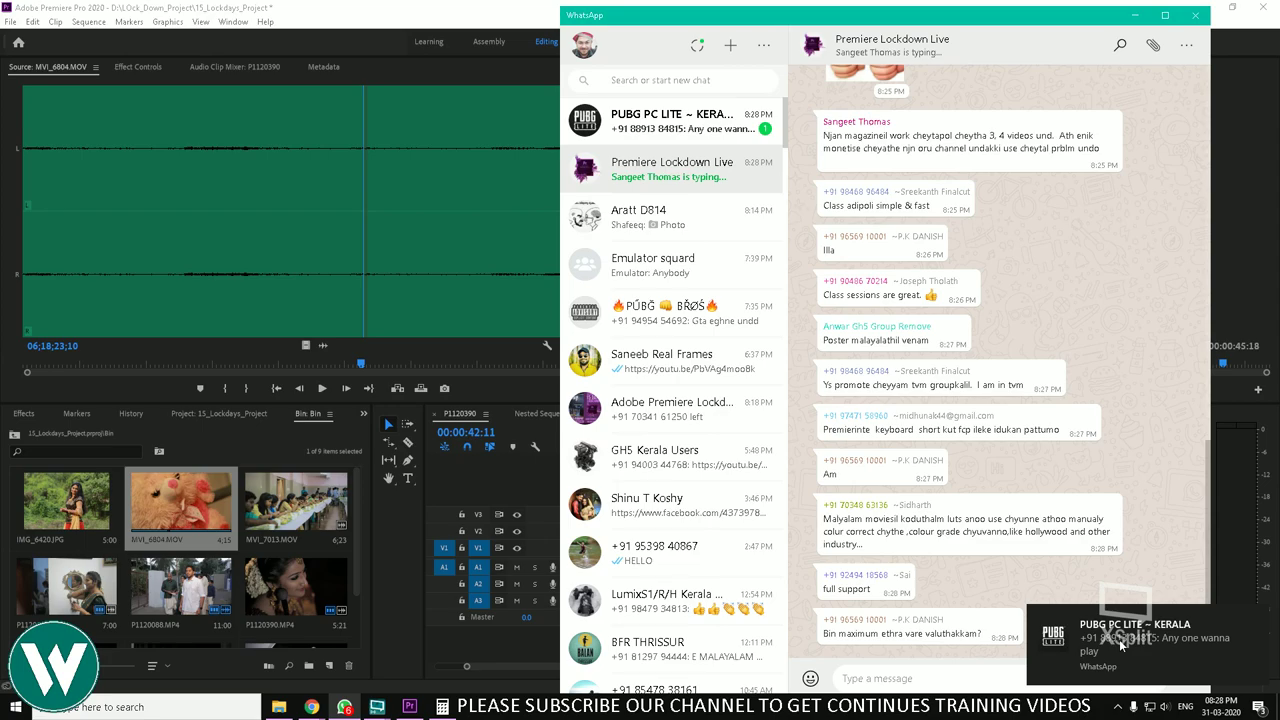
{"action": "left_click", "coordinate": [1256, 619]}
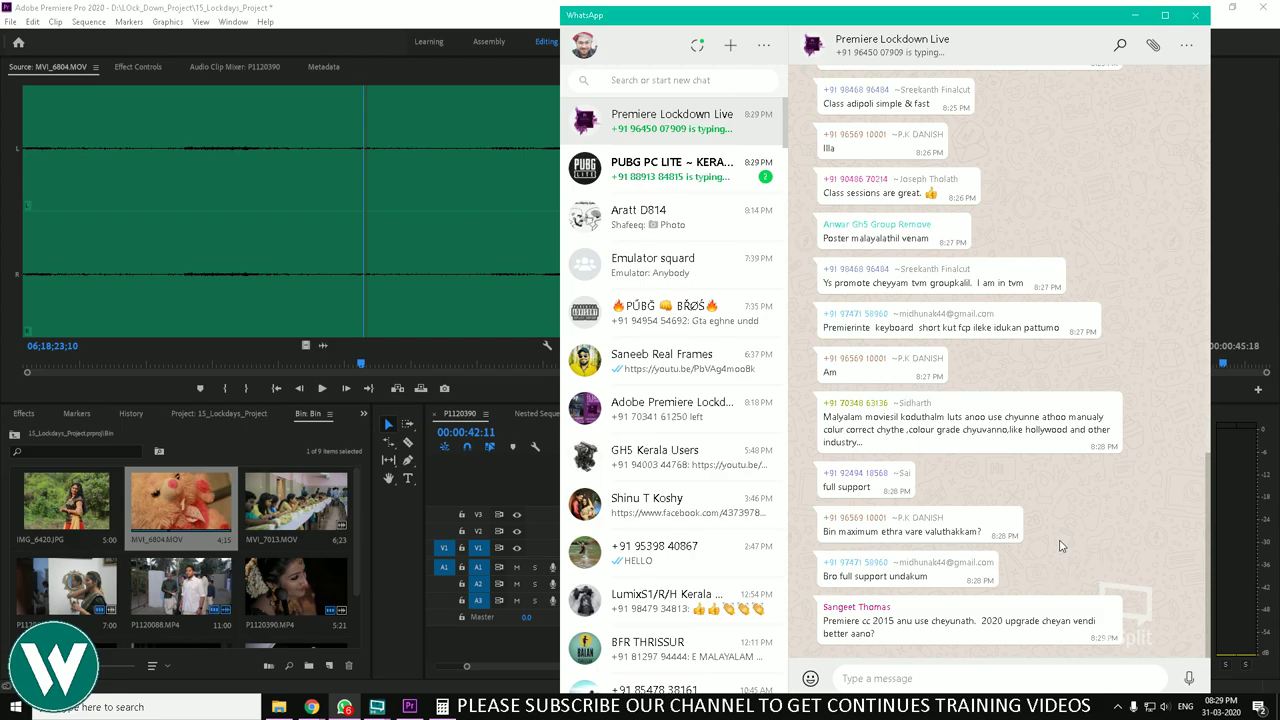
Step: Scroll up the group chat and play the earlier 0:25 voice message
{"action": "scroll", "coordinate": [1060, 540], "scroll_direction": "up", "scroll_amount": 2}
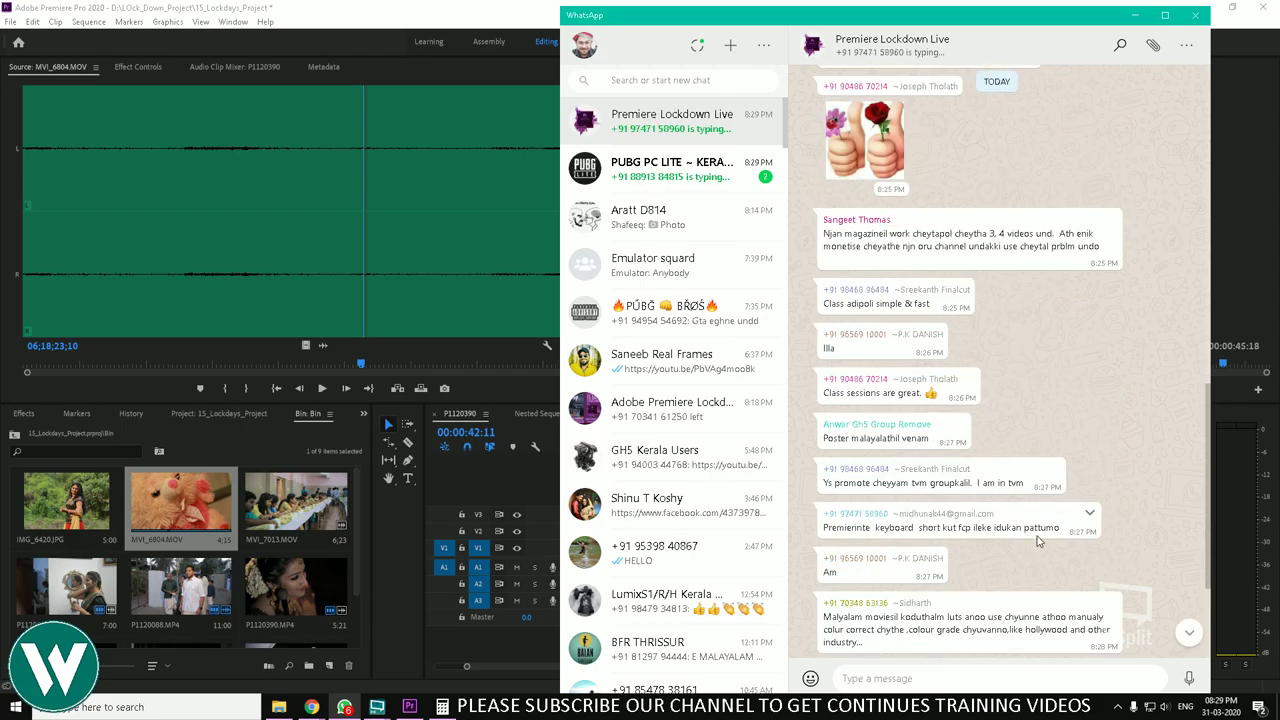
{"action": "scroll", "coordinate": [1022, 505], "scroll_direction": "up", "scroll_amount": 1}
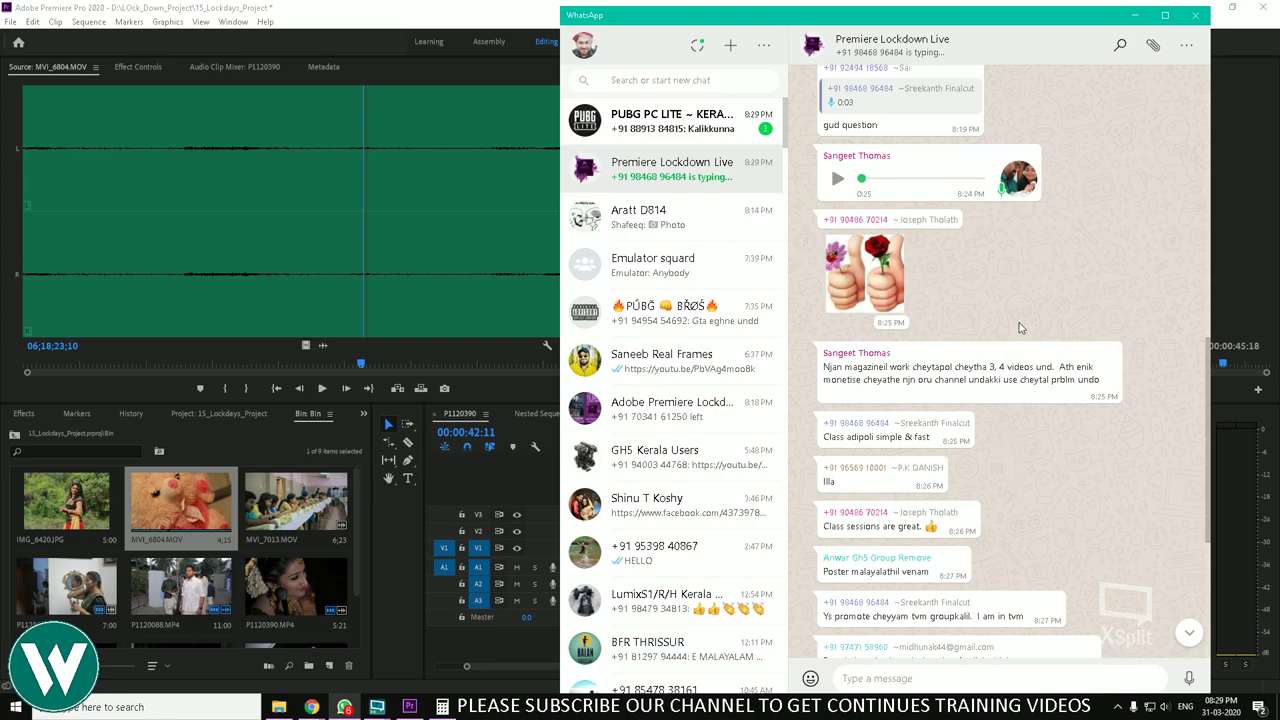
{"action": "left_click", "coordinate": [838, 180]}
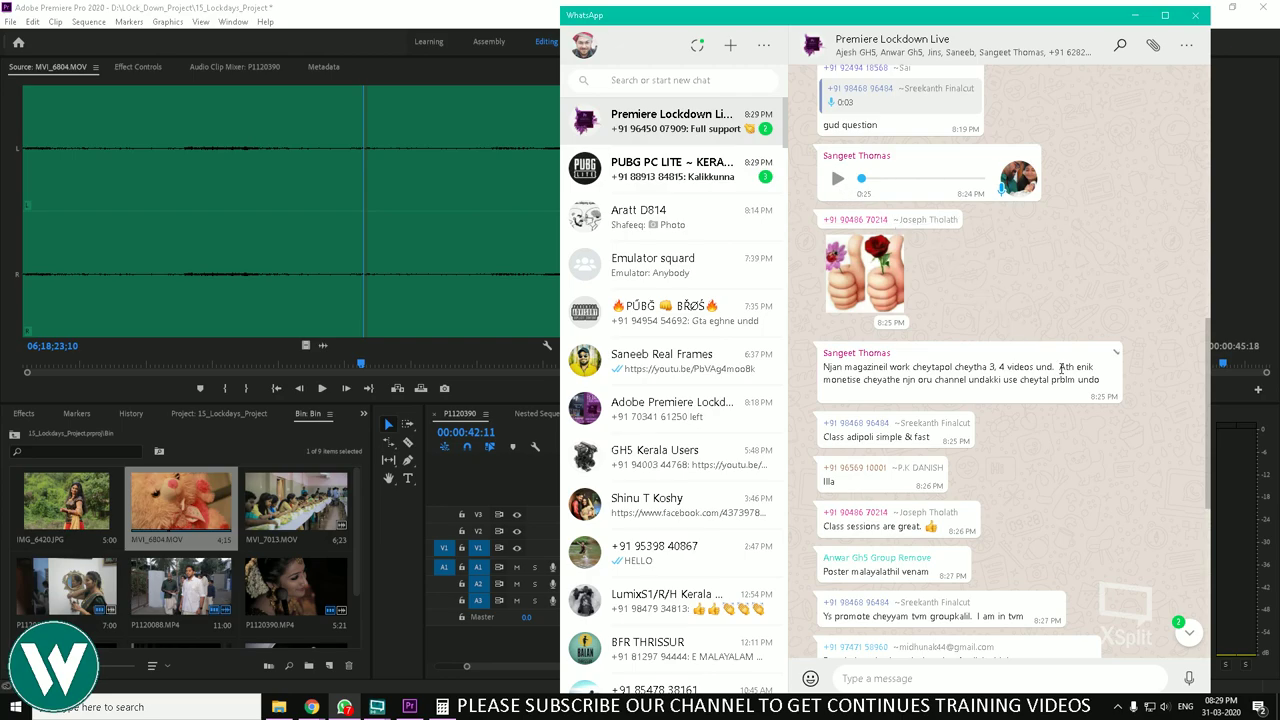
Step: Scroll back down to the newest messages and return to the Premiere project
{"action": "scroll", "coordinate": [1036, 345], "scroll_direction": "down", "scroll_amount": 3}
{"action": "scroll", "coordinate": [1036, 345], "scroll_direction": "down", "scroll_amount": 2}
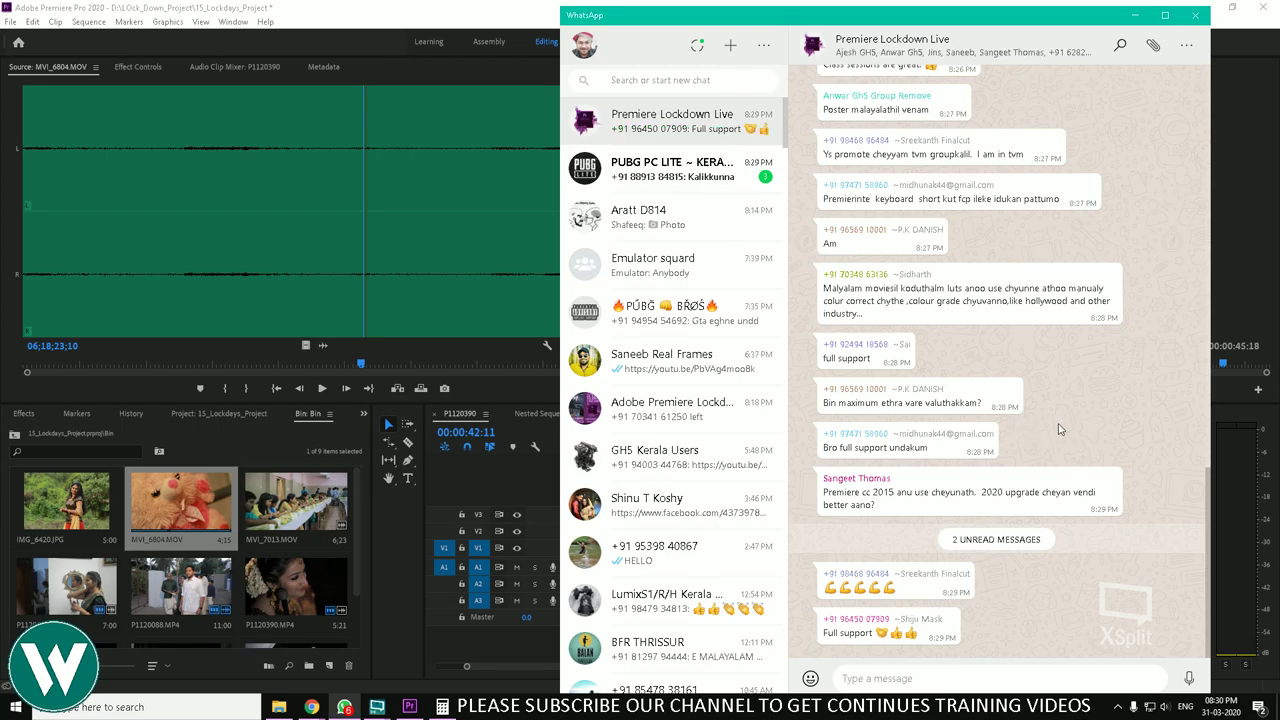
{"action": "left_click", "coordinate": [499, 389]}
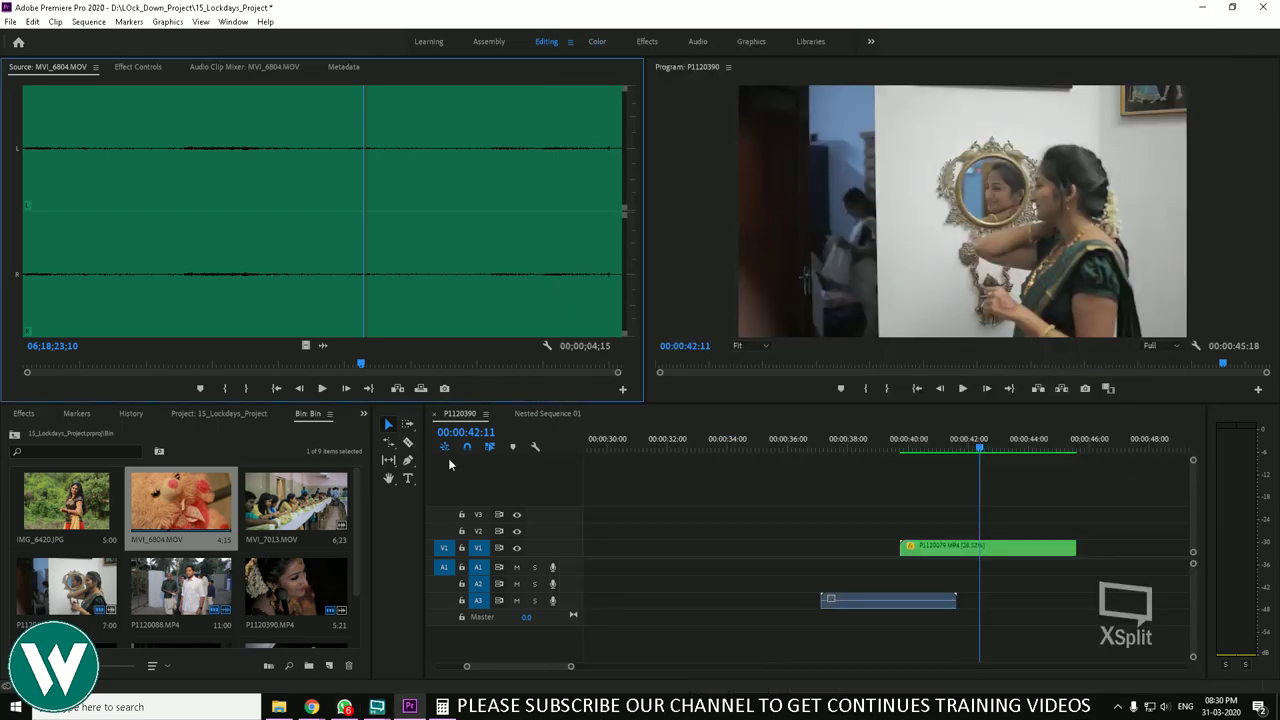
Step: Dock the Project panel's top-level contents beside the Source viewer
{"action": "left_click_drag", "start_coordinate": [292, 416], "coordinate": [262, 424]}
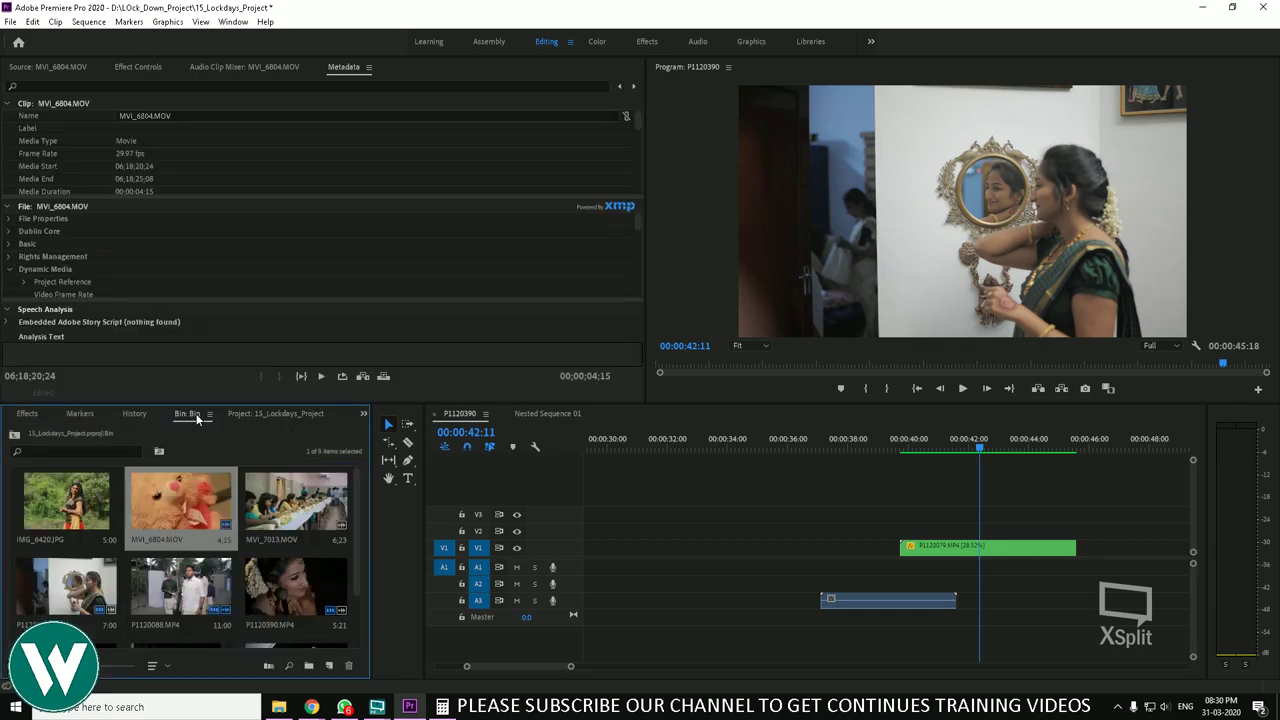
{"action": "left_click", "coordinate": [278, 415]}
{"action": "left_click_drag", "start_coordinate": [270, 418], "coordinate": [313, 68]}
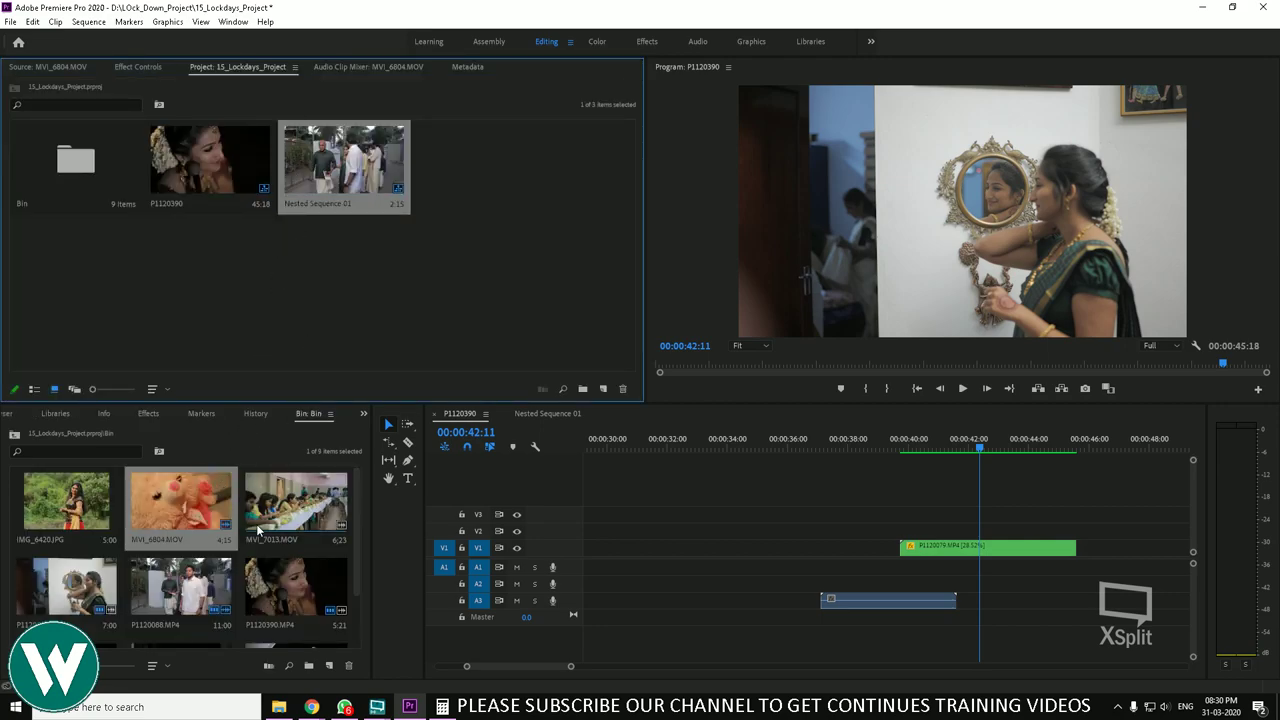
Step: Pull the Effects list out into its own panel beside the Bin
{"action": "left_click", "coordinate": [155, 418]}
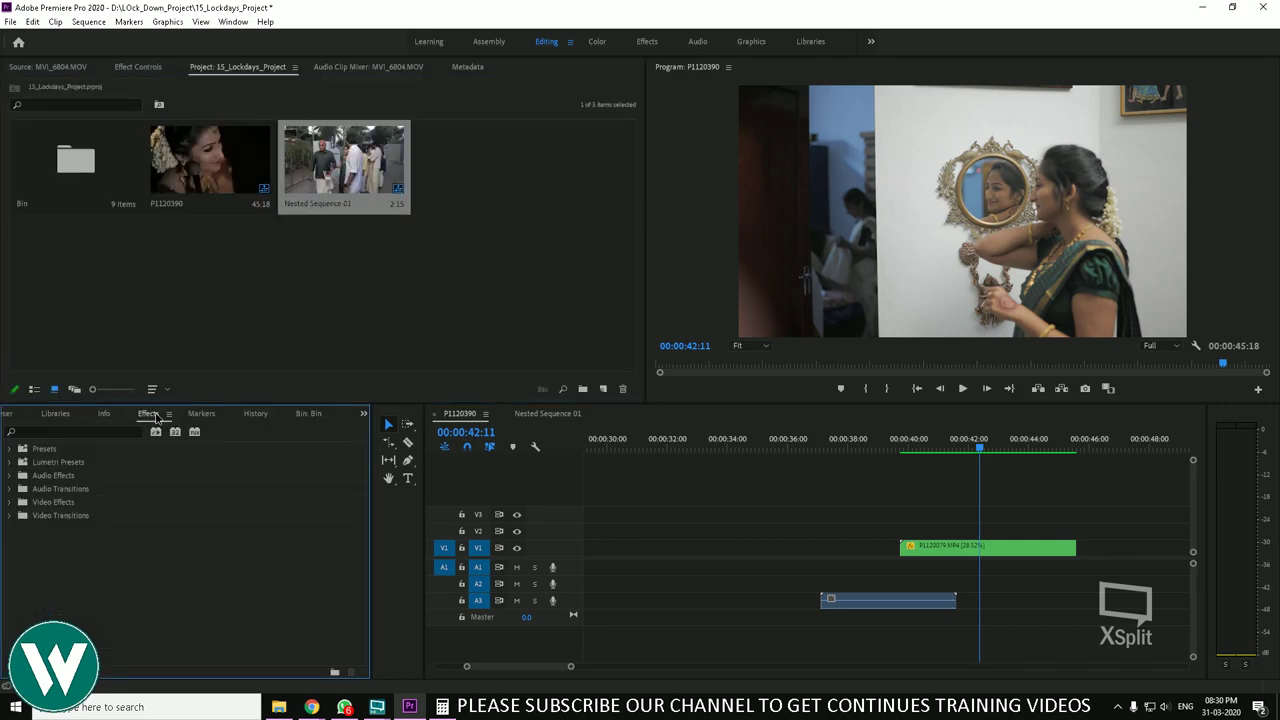
{"action": "left_click_drag", "start_coordinate": [193, 431], "coordinate": [351, 493]}
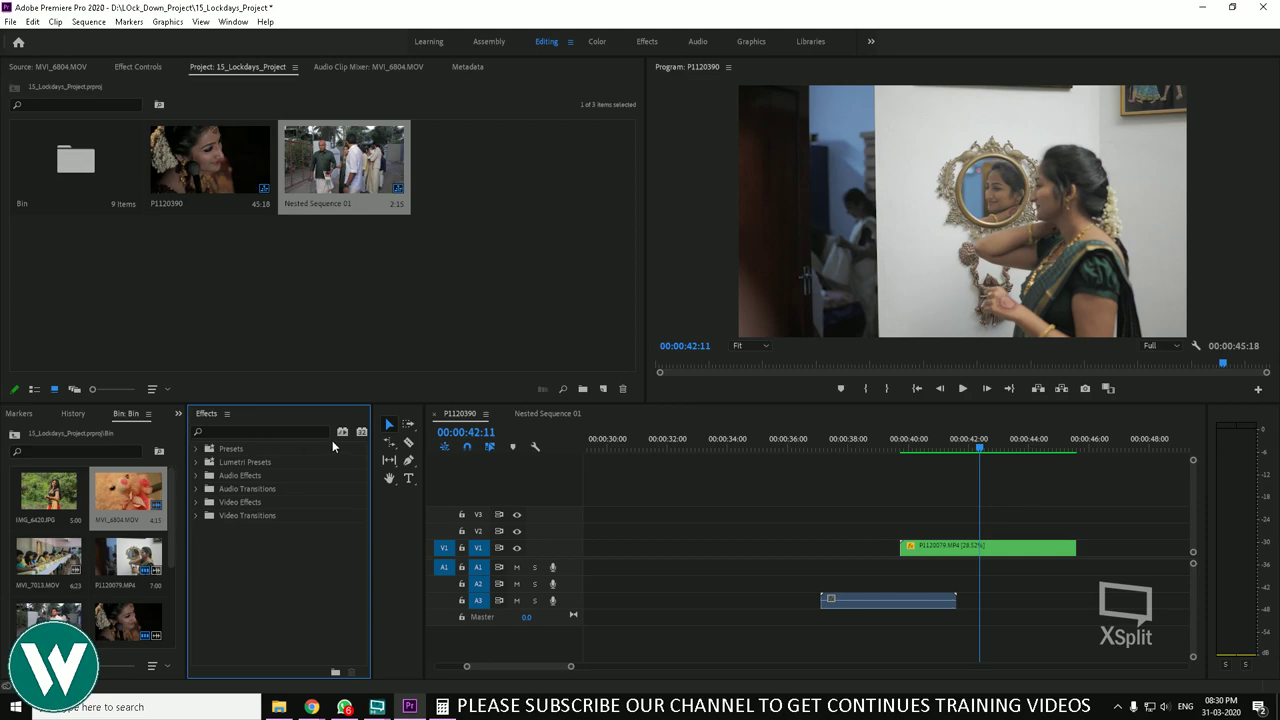
{"action": "left_click", "coordinate": [233, 21]}
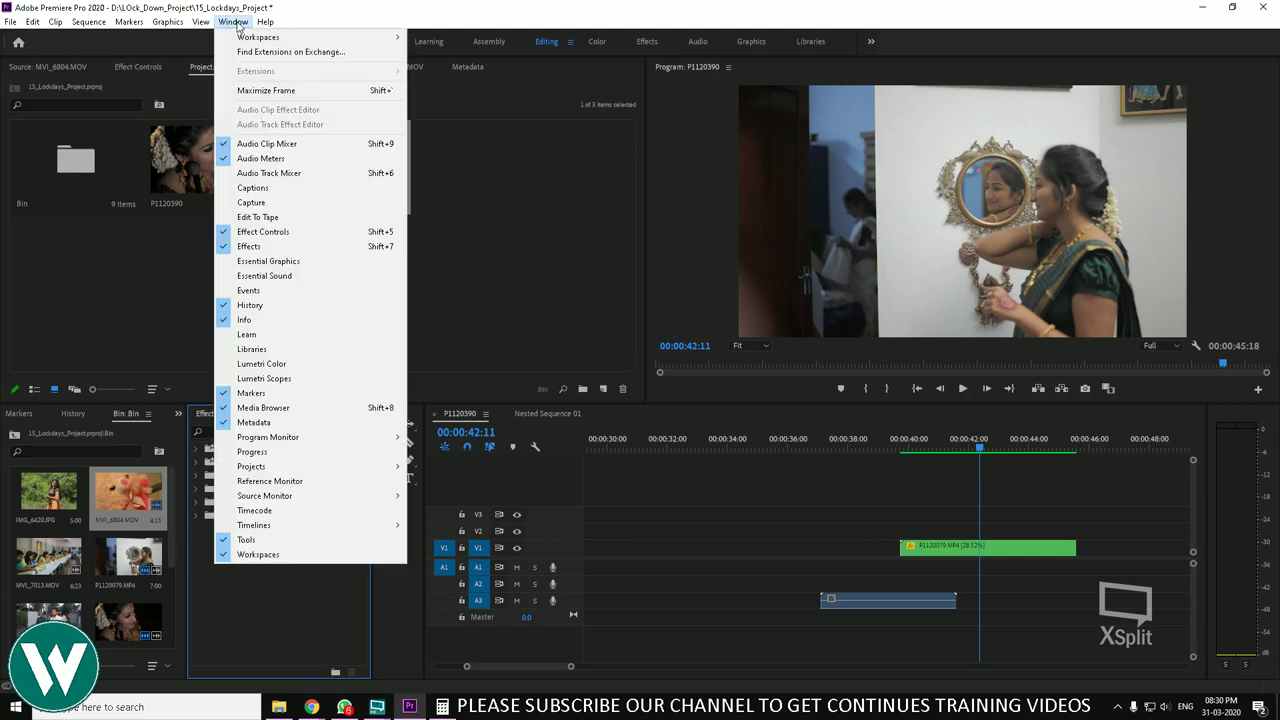
Step: Reset the Editing workspace to its saved layout, then bring WhatsApp to the front
{"action": "mouse_move", "coordinate": [298, 40]}
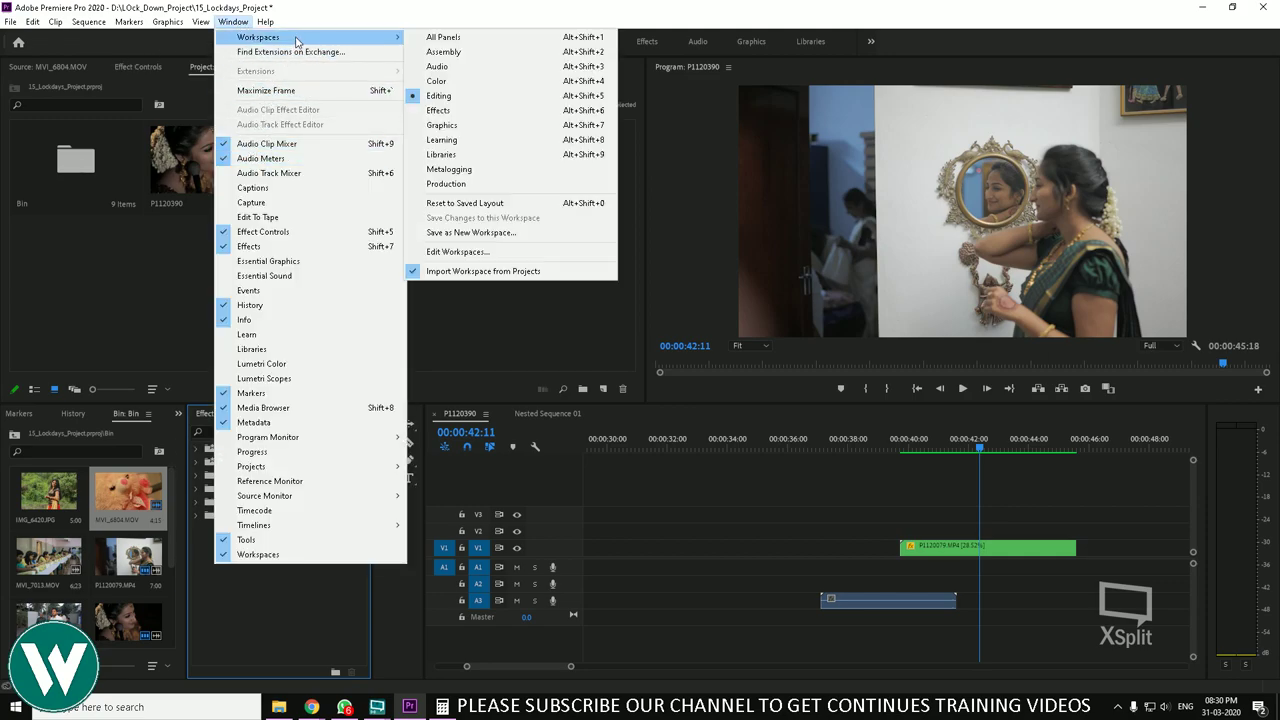
{"action": "left_click", "coordinate": [470, 205]}
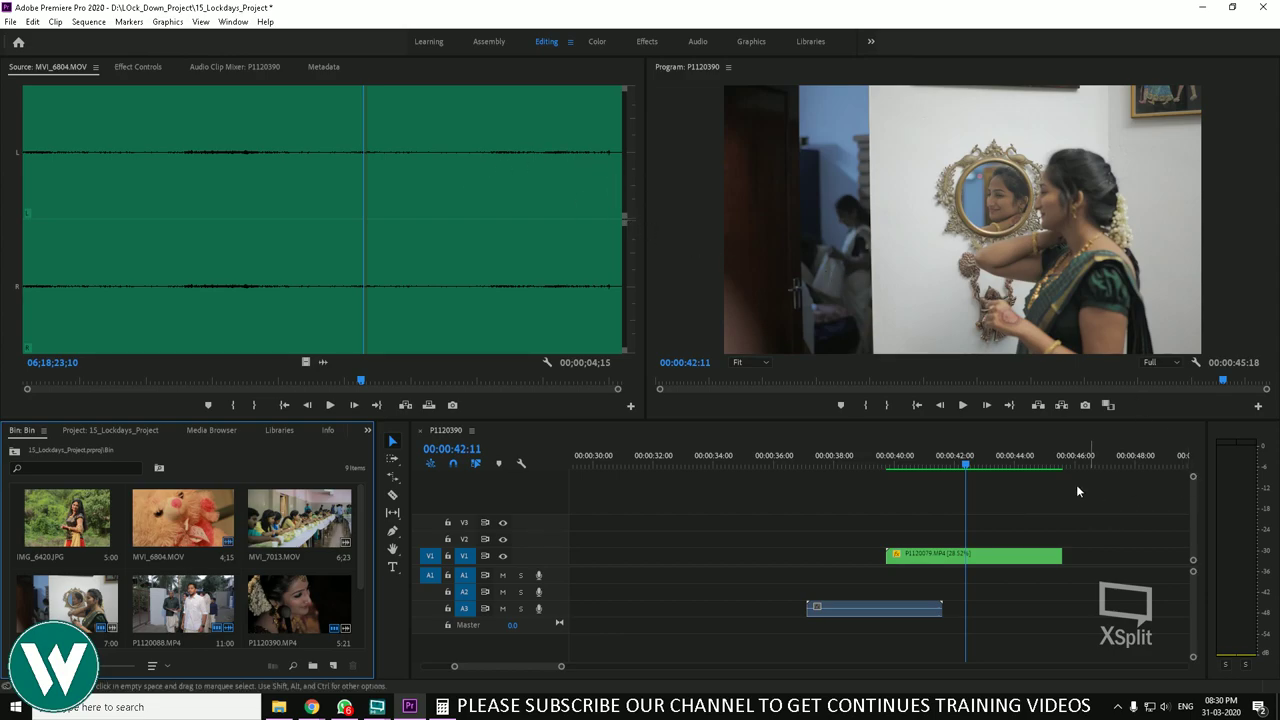
{"action": "left_click", "coordinate": [344, 707]}
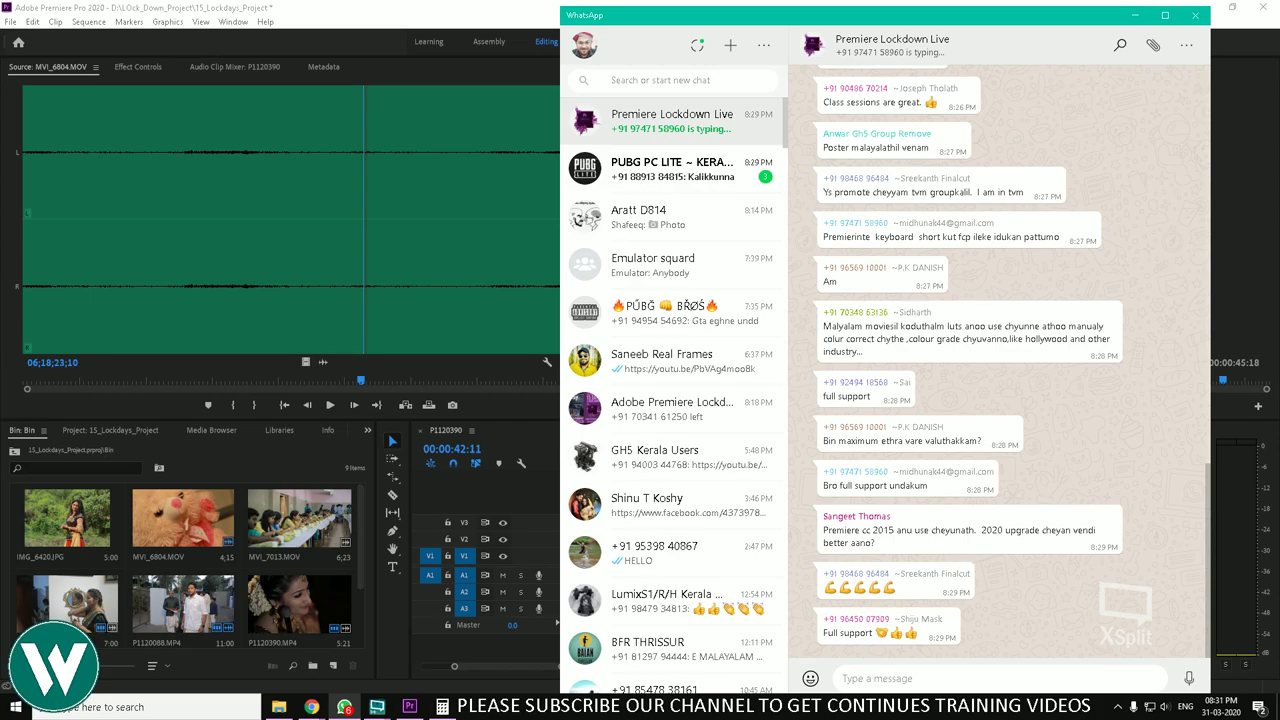
Step: Check the live stream in the XSplit dashboard, then return to the WhatsApp chat
{"action": "left_click", "coordinate": [312, 707]}
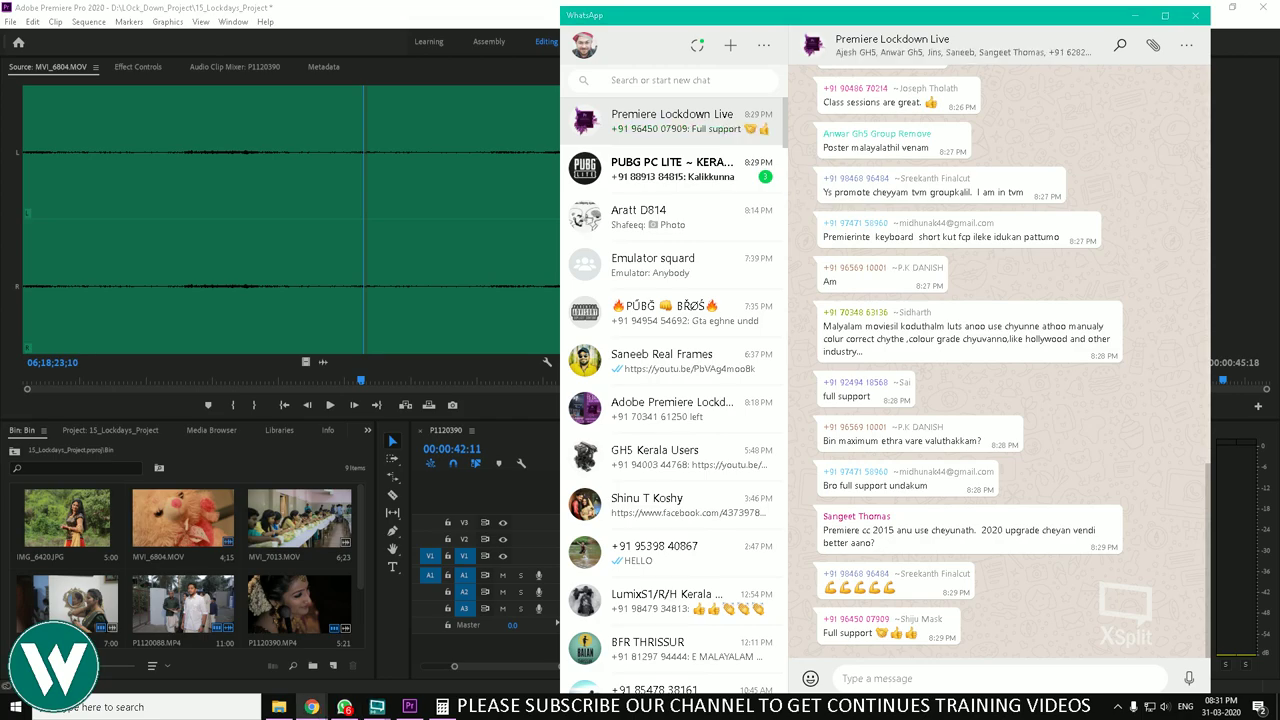
{"action": "left_click", "coordinate": [377, 707]}
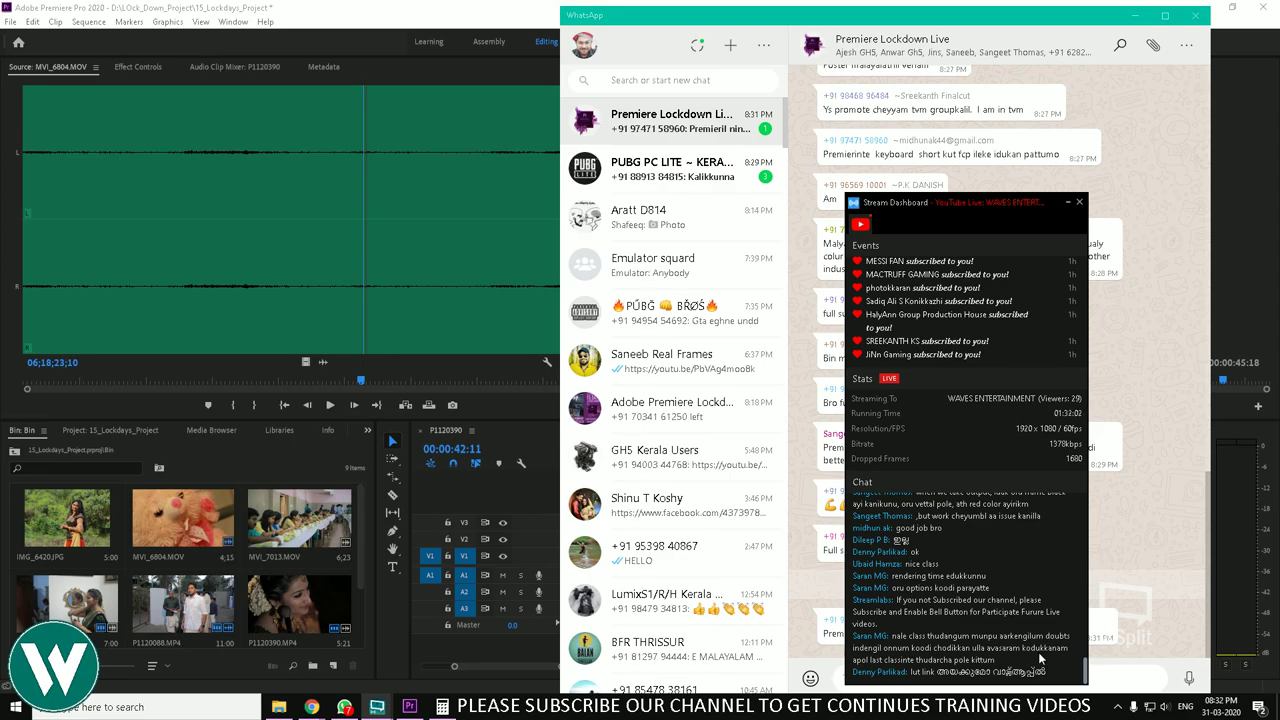
{"action": "left_click", "coordinate": [1170, 553]}
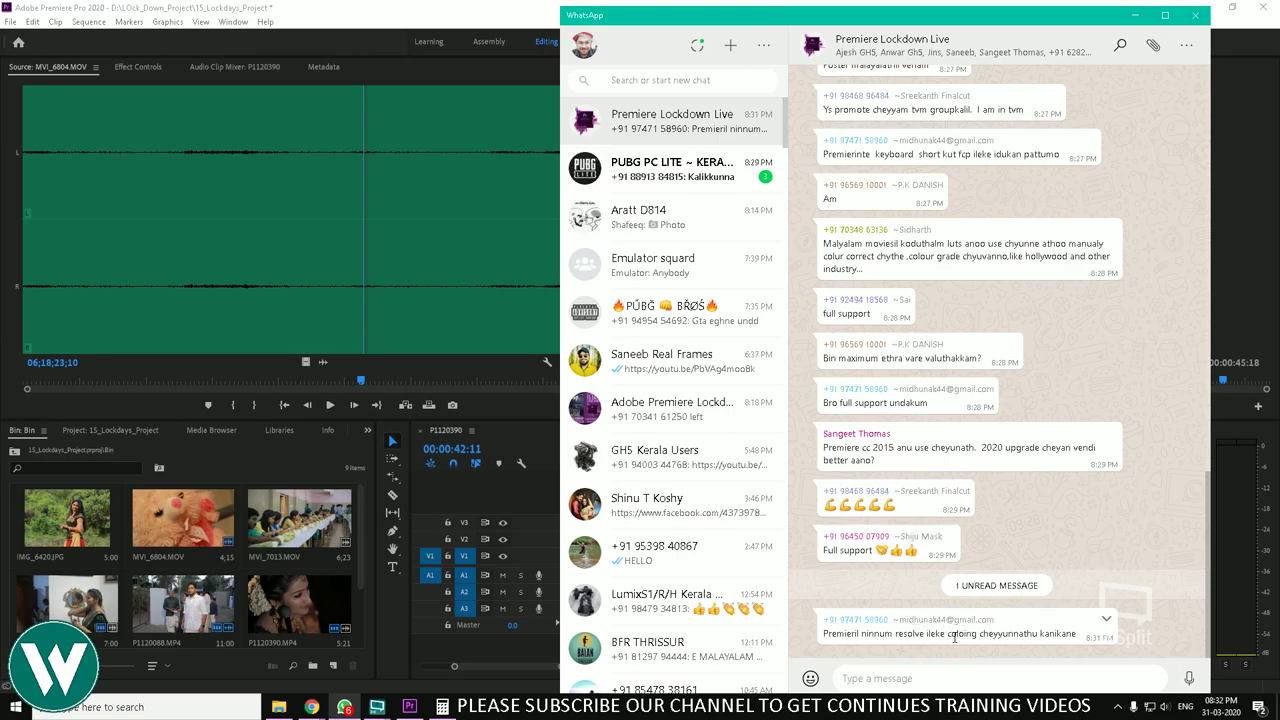
Step: Select the end of the newest group message's text to read it
{"action": "left_click_drag", "start_coordinate": [949, 634], "coordinate": [1084, 636]}
{"action": "left_click", "coordinate": [1084, 636]}
{"action": "left_click_drag", "start_coordinate": [944, 634], "coordinate": [1076, 636]}
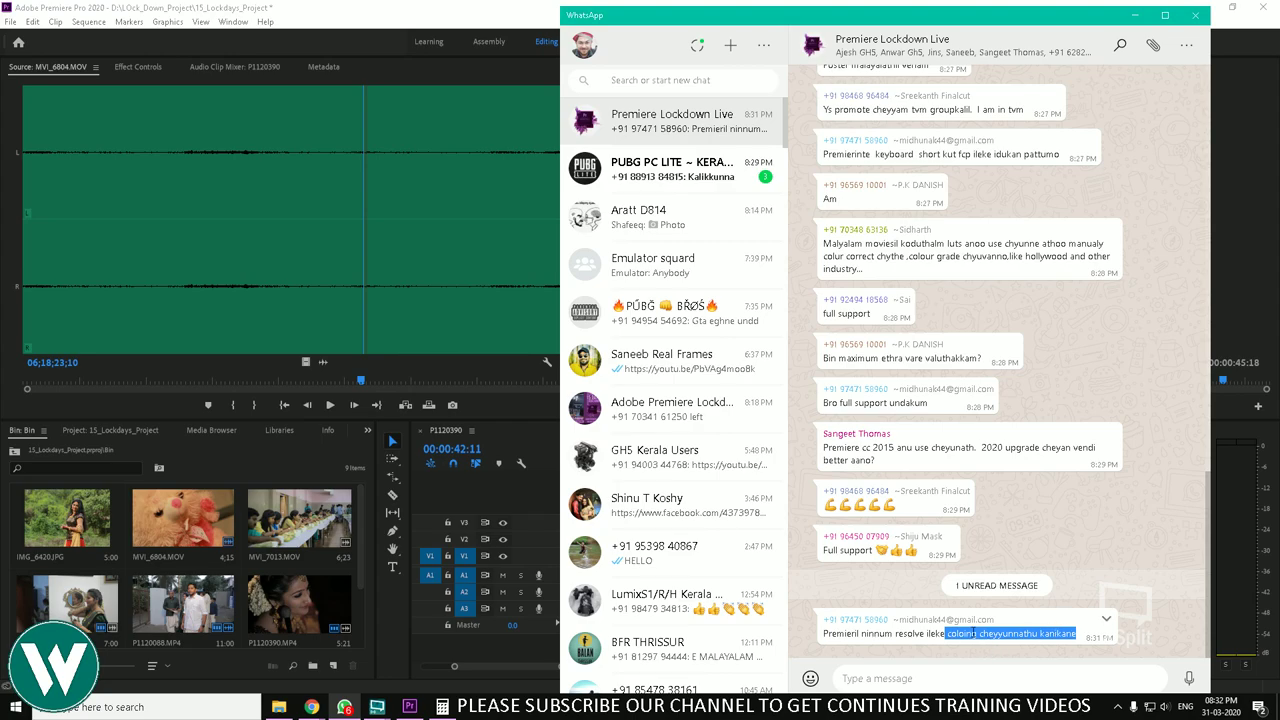
{"action": "left_click", "coordinate": [1105, 638]}
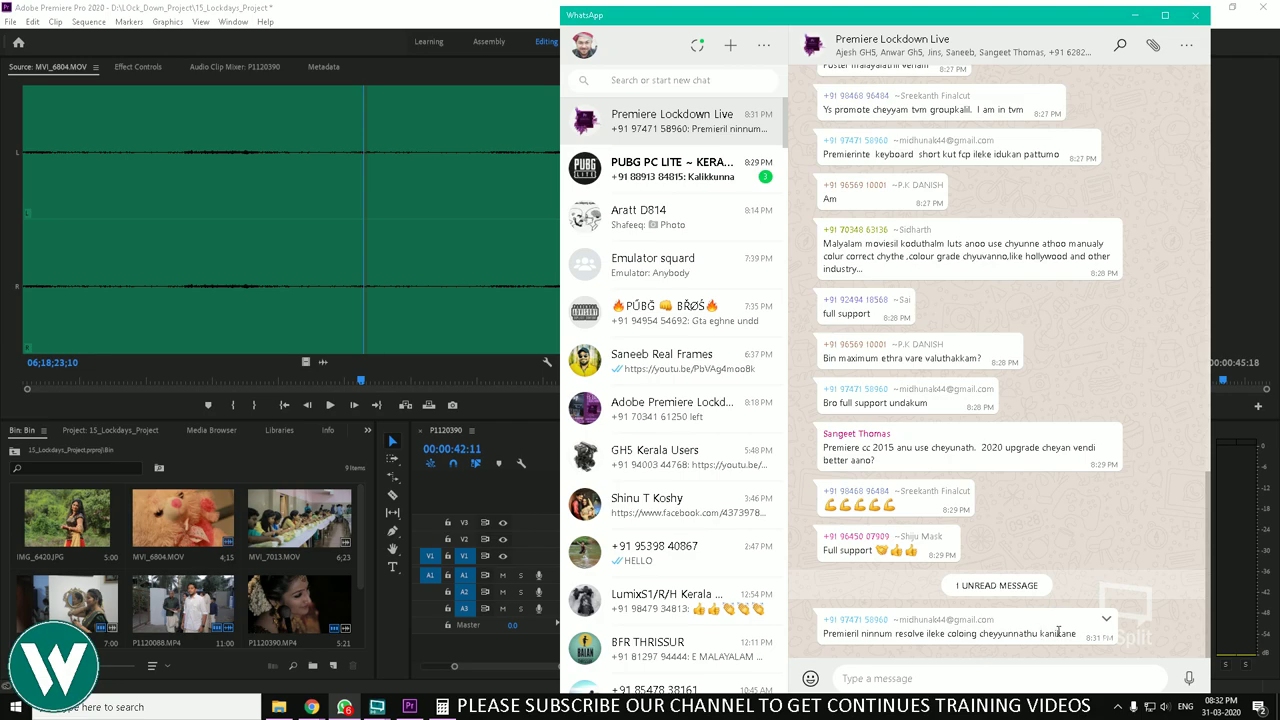
Step: Reselect the message text from 'ileke' onward, then bring the XSplit dashboard back
{"action": "left_click_drag", "start_coordinate": [1077, 634], "coordinate": [822, 634]}
{"action": "left_click", "coordinate": [921, 628]}
{"action": "left_click_drag", "start_coordinate": [936, 632], "coordinate": [828, 628]}
{"action": "left_click", "coordinate": [1078, 636]}
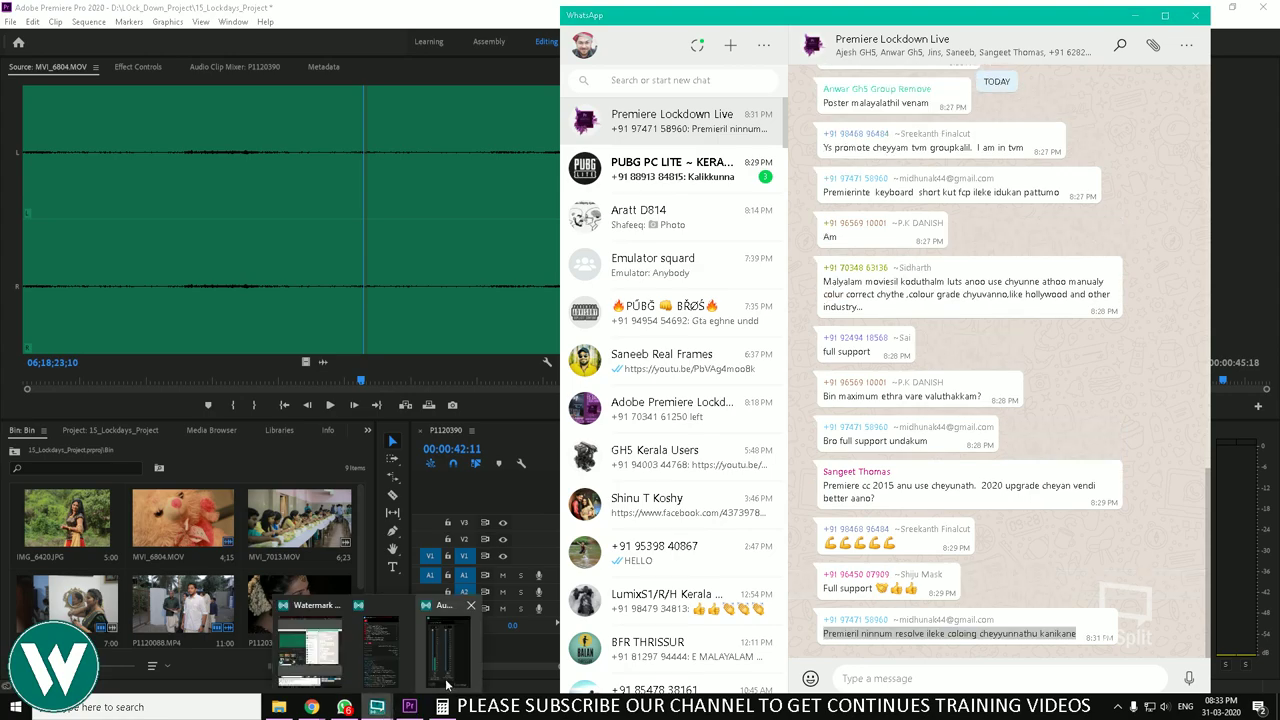
{"action": "mouse_move", "coordinate": [378, 700]}
{"action": "left_click", "coordinate": [382, 640]}
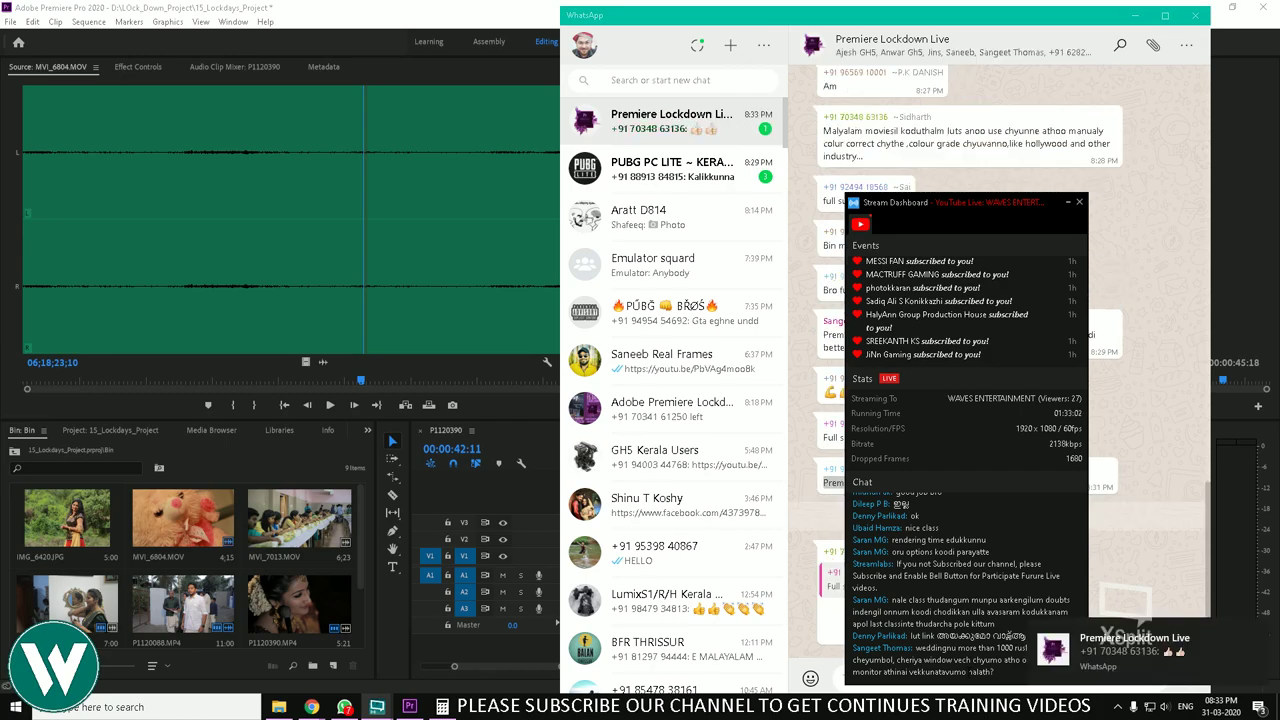
Step: Move the stream dashboard higher up the screen, then return to Premiere Pro
{"action": "left_click_drag", "start_coordinate": [923, 203], "coordinate": [901, 102]}
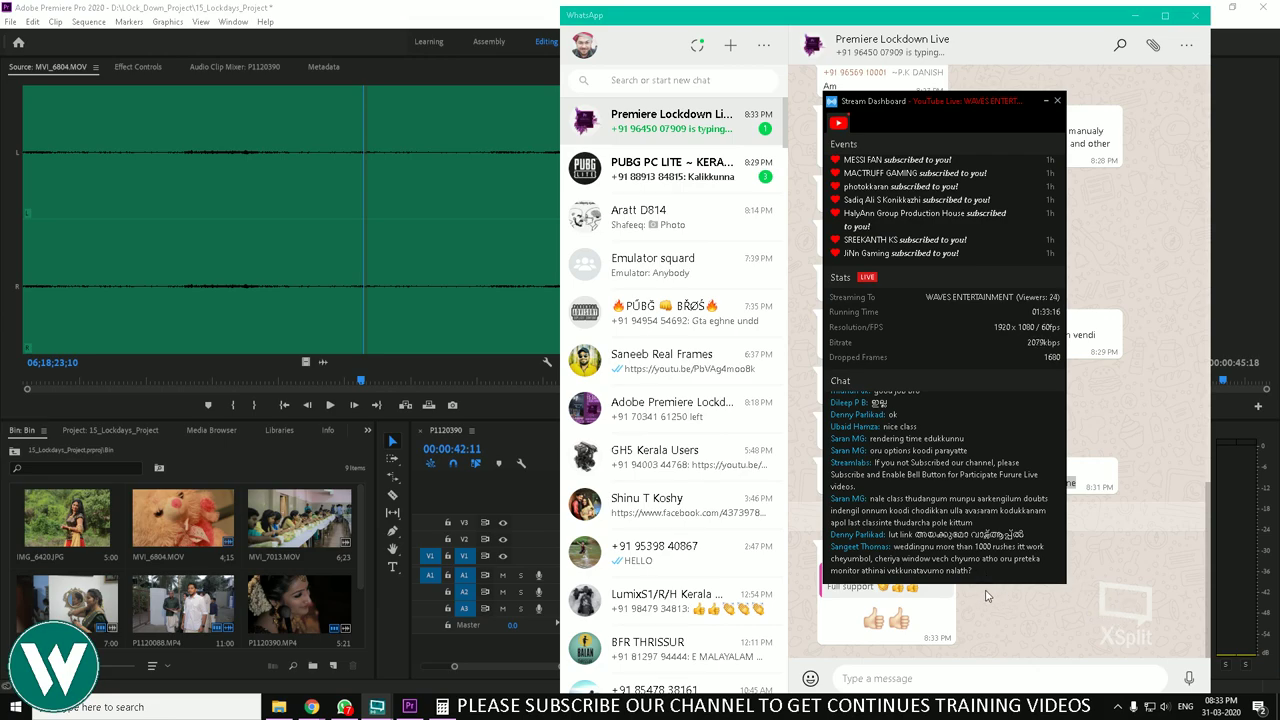
{"action": "left_click", "coordinate": [531, 496]}
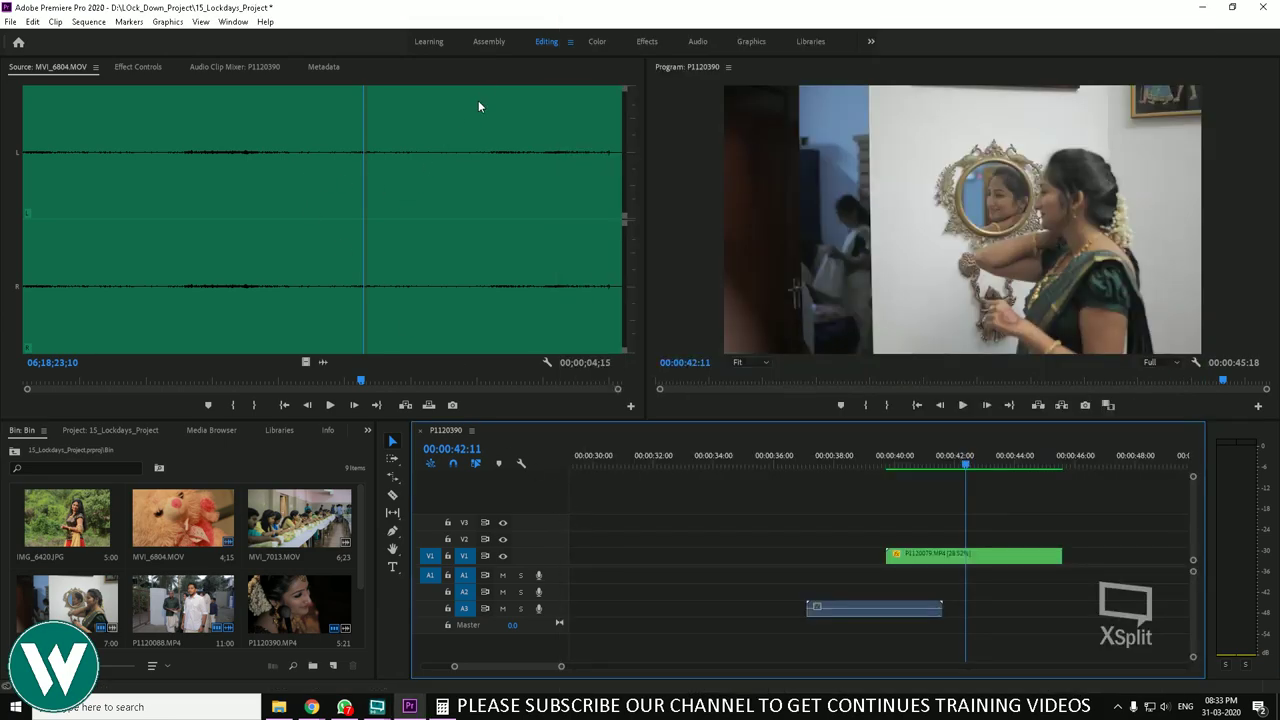
Step: Switch to Assembly and resize the bin to four columns, plus the monitor, tools and timeline
{"action": "left_click", "coordinate": [481, 43]}
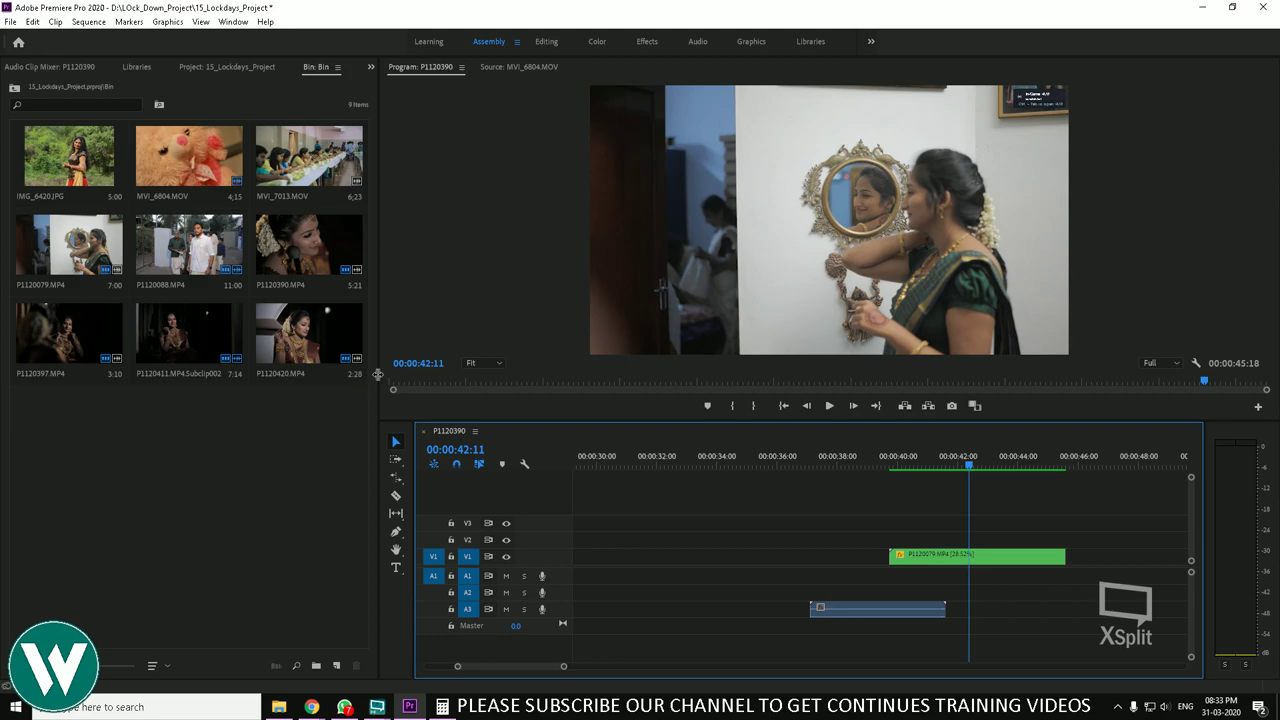
{"action": "left_click_drag", "start_coordinate": [384, 373], "coordinate": [614, 357]}
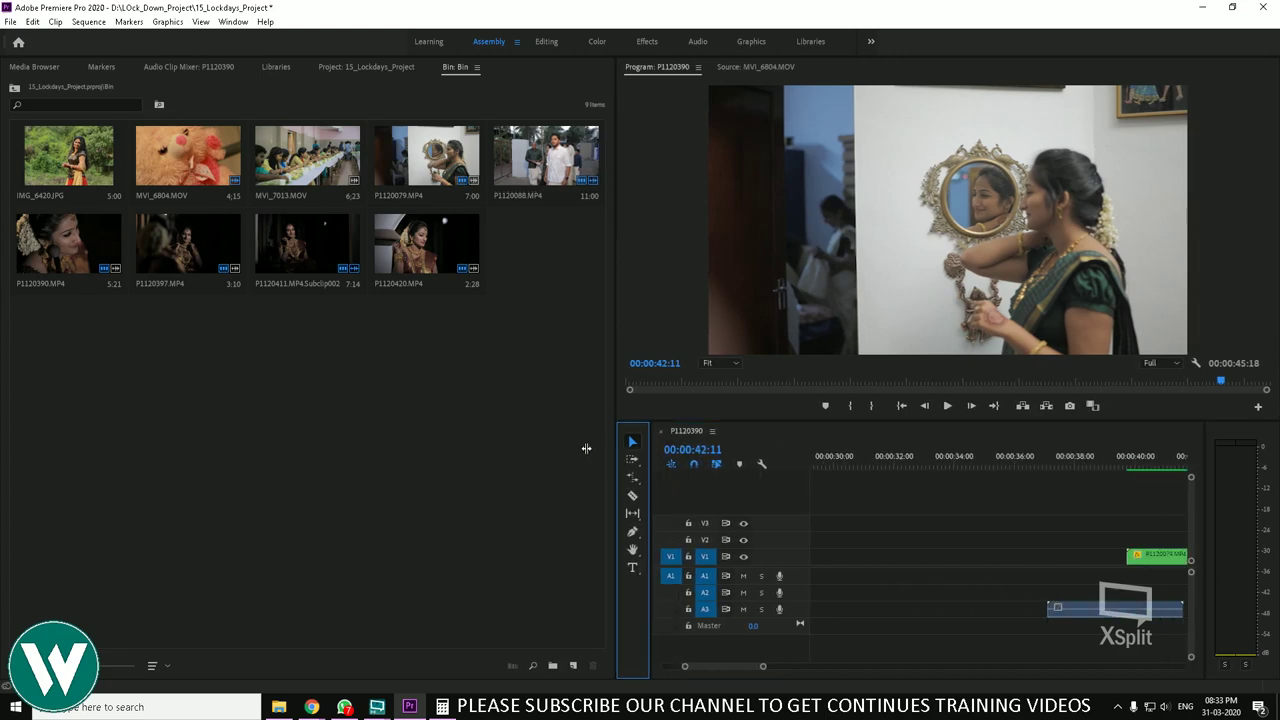
{"action": "left_click_drag", "start_coordinate": [616, 459], "coordinate": [450, 455]}
{"action": "left_click_drag", "start_coordinate": [586, 425], "coordinate": [553, 494]}
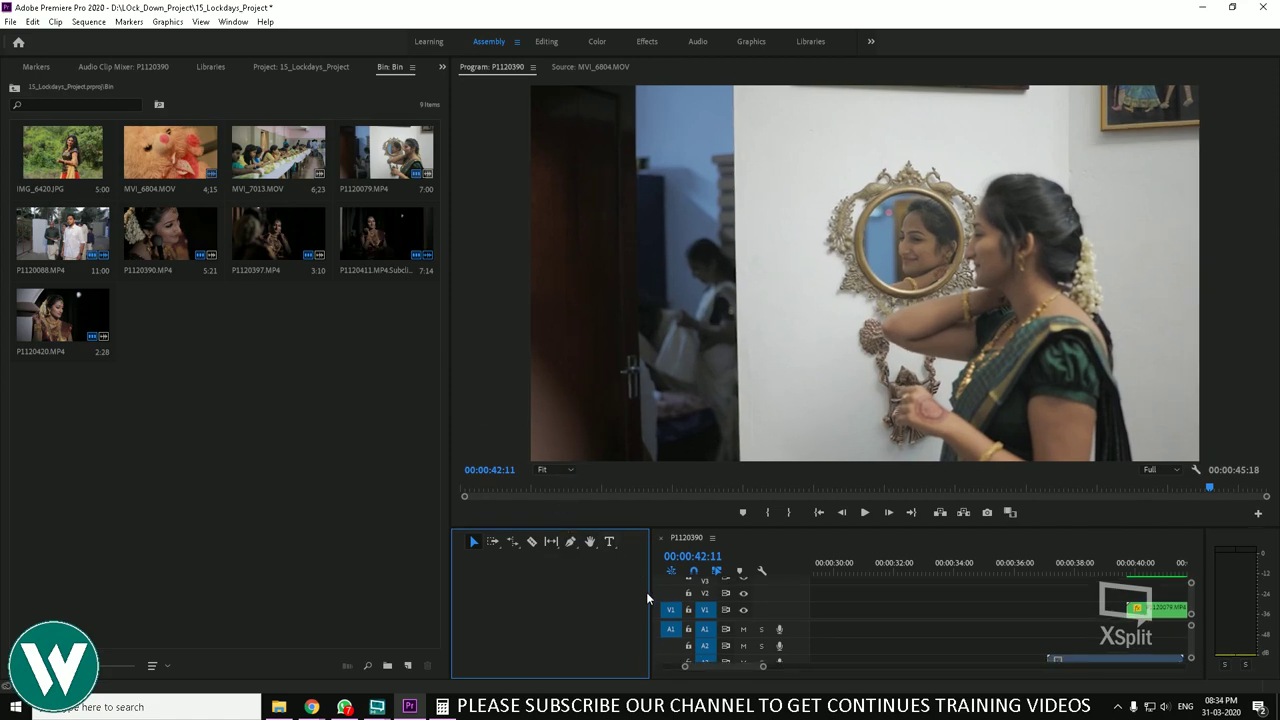
{"action": "left_click_drag", "start_coordinate": [650, 592], "coordinate": [476, 581]}
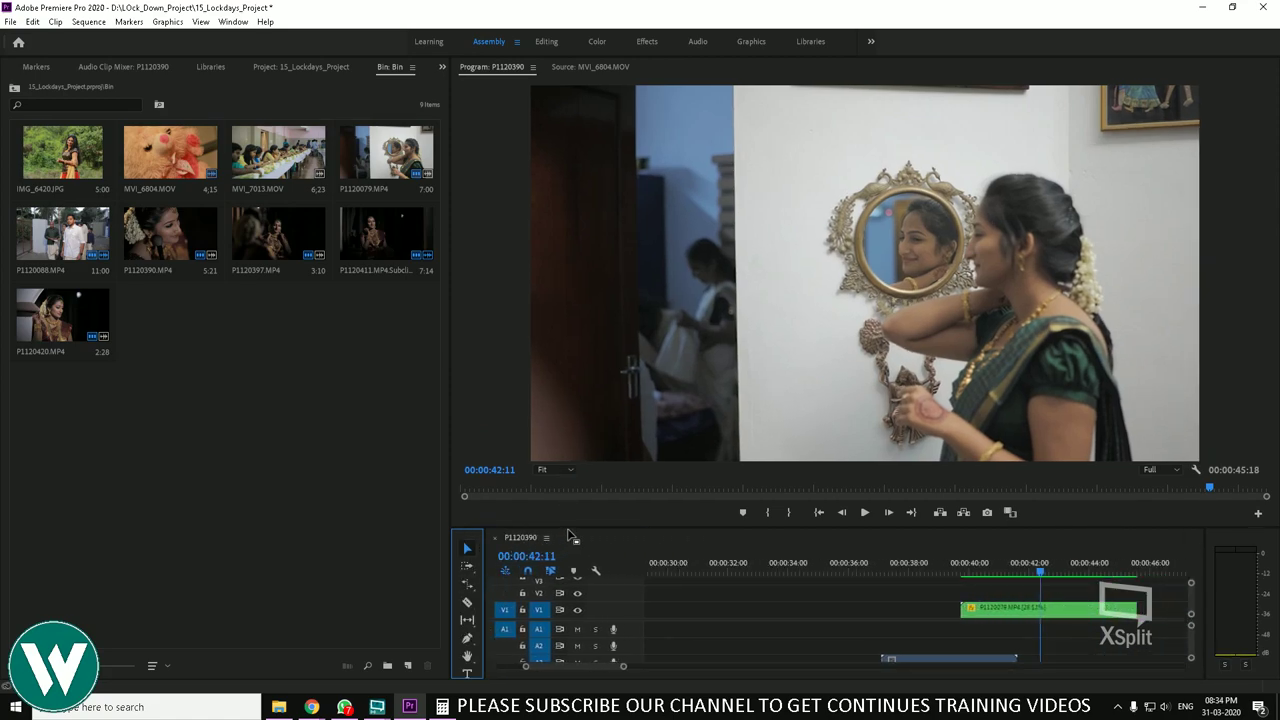
{"action": "left_click_drag", "start_coordinate": [581, 528], "coordinate": [590, 469]}
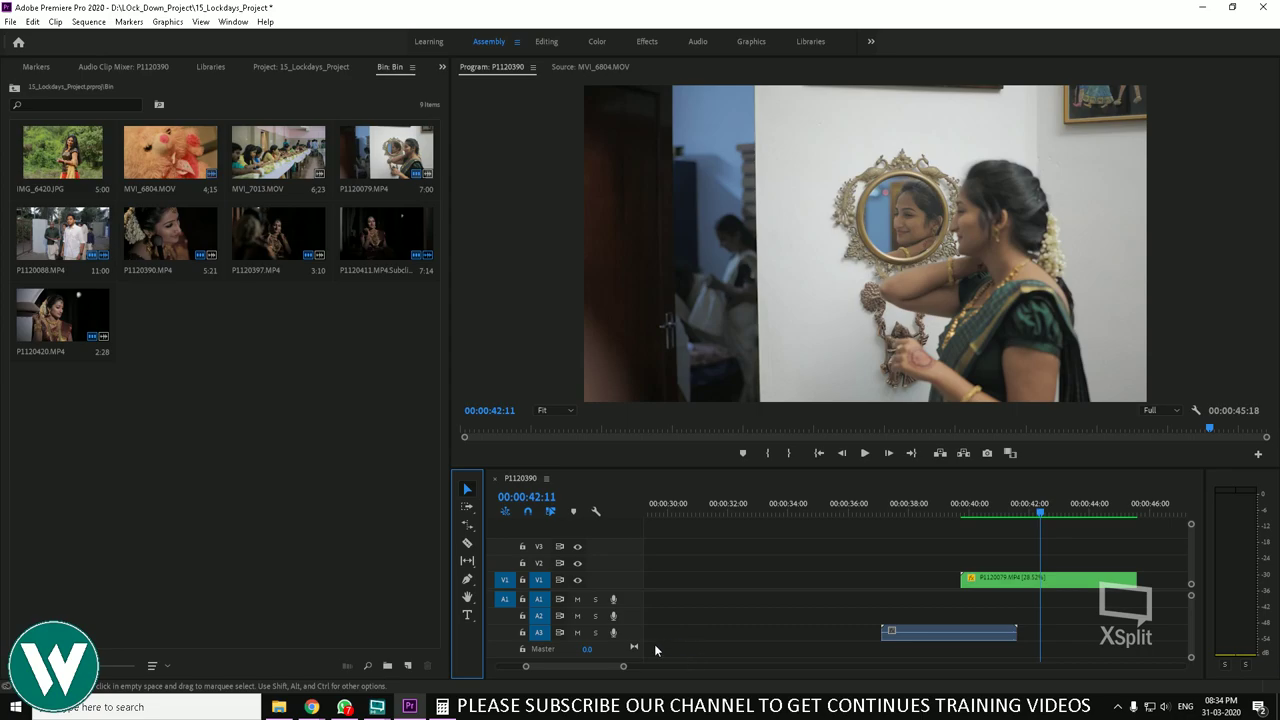
{"action": "left_click", "coordinate": [344, 707]}
Step: Select part of the latest Malayalam message to read it
{"action": "left_click", "coordinate": [1016, 598]}
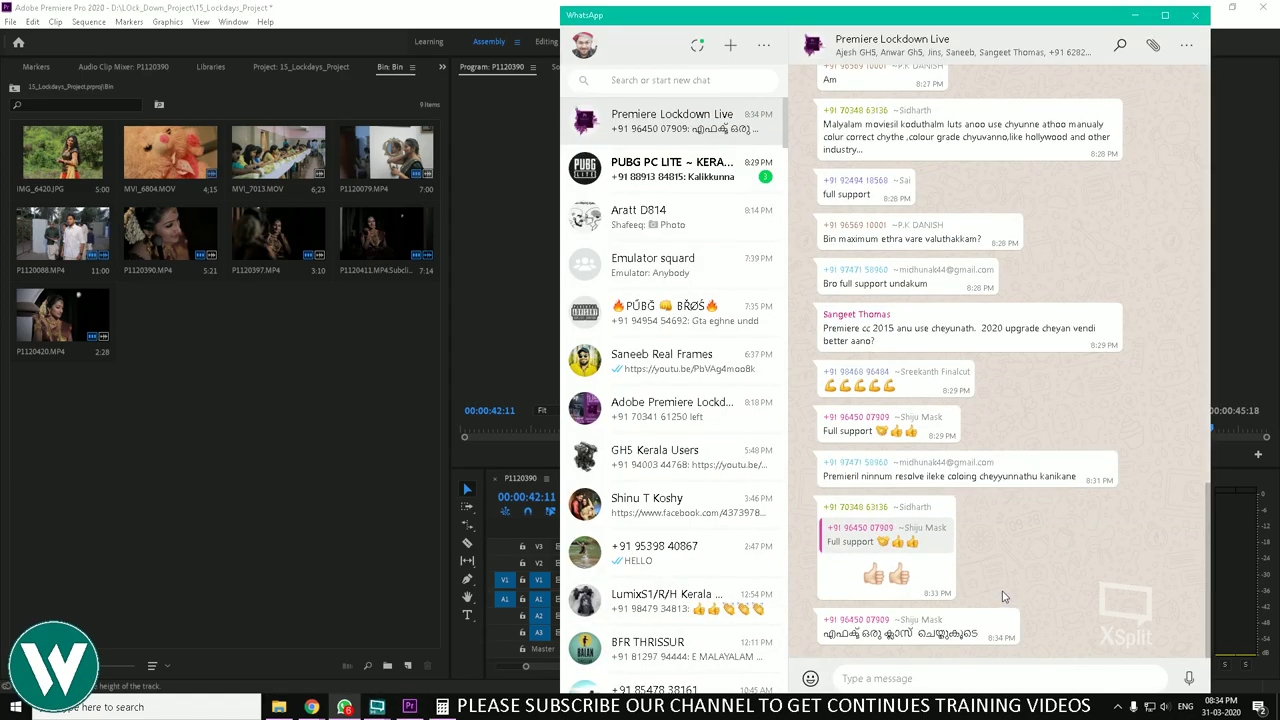
{"action": "left_click_drag", "start_coordinate": [979, 634], "coordinate": [825, 640]}
{"action": "left_click", "coordinate": [889, 628]}
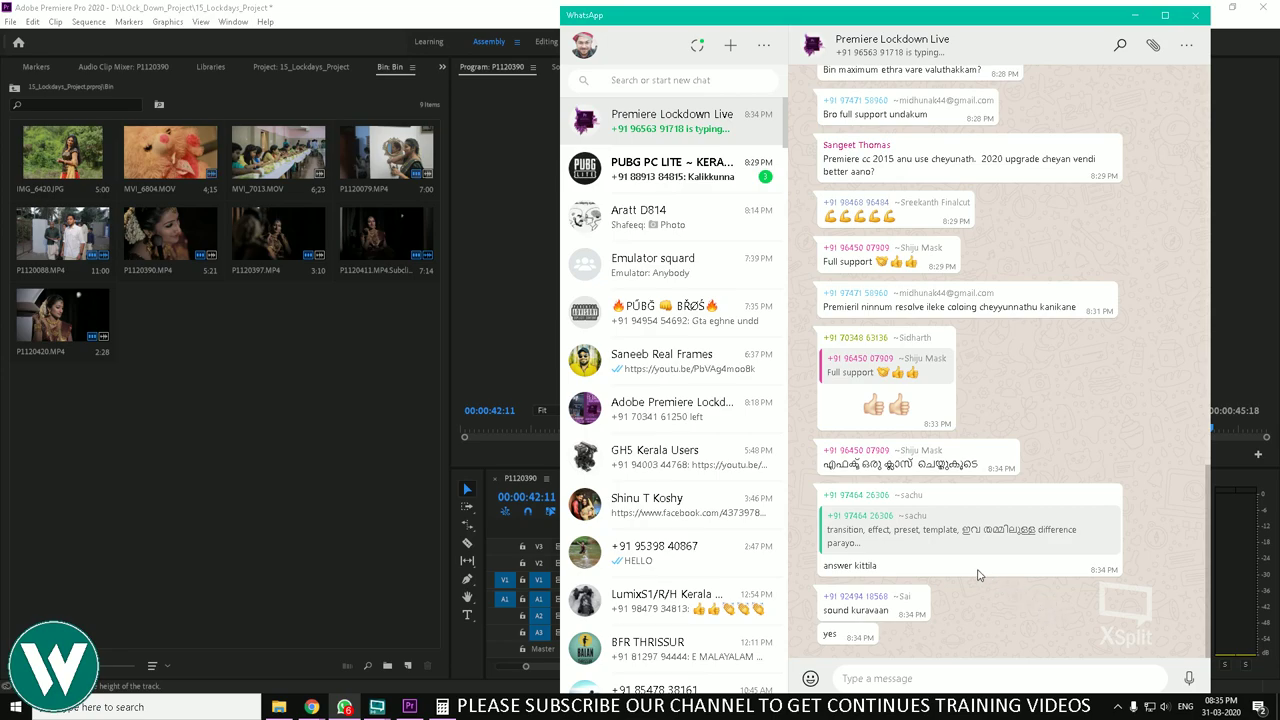
Step: Jump to the original 8:13 PM quoted question, select its text, and return to Premiere
{"action": "left_click", "coordinate": [895, 549]}
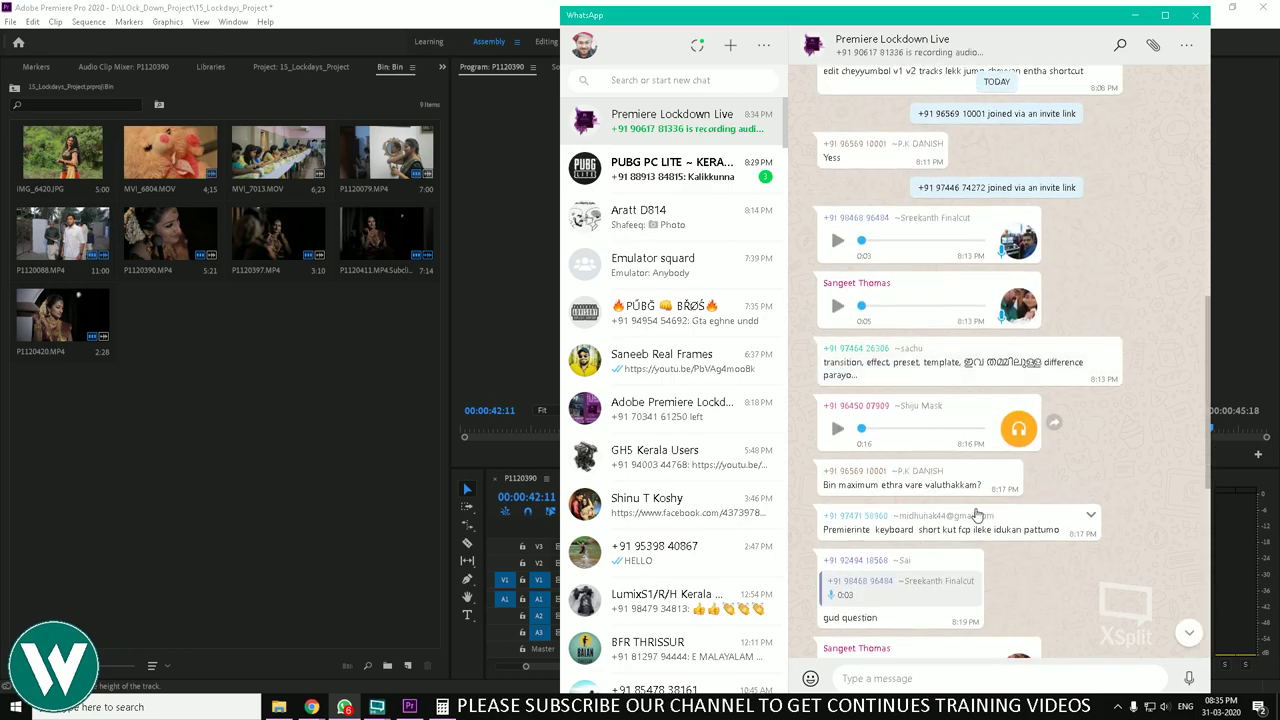
{"action": "left_click_drag", "start_coordinate": [826, 365], "coordinate": [1004, 378]}
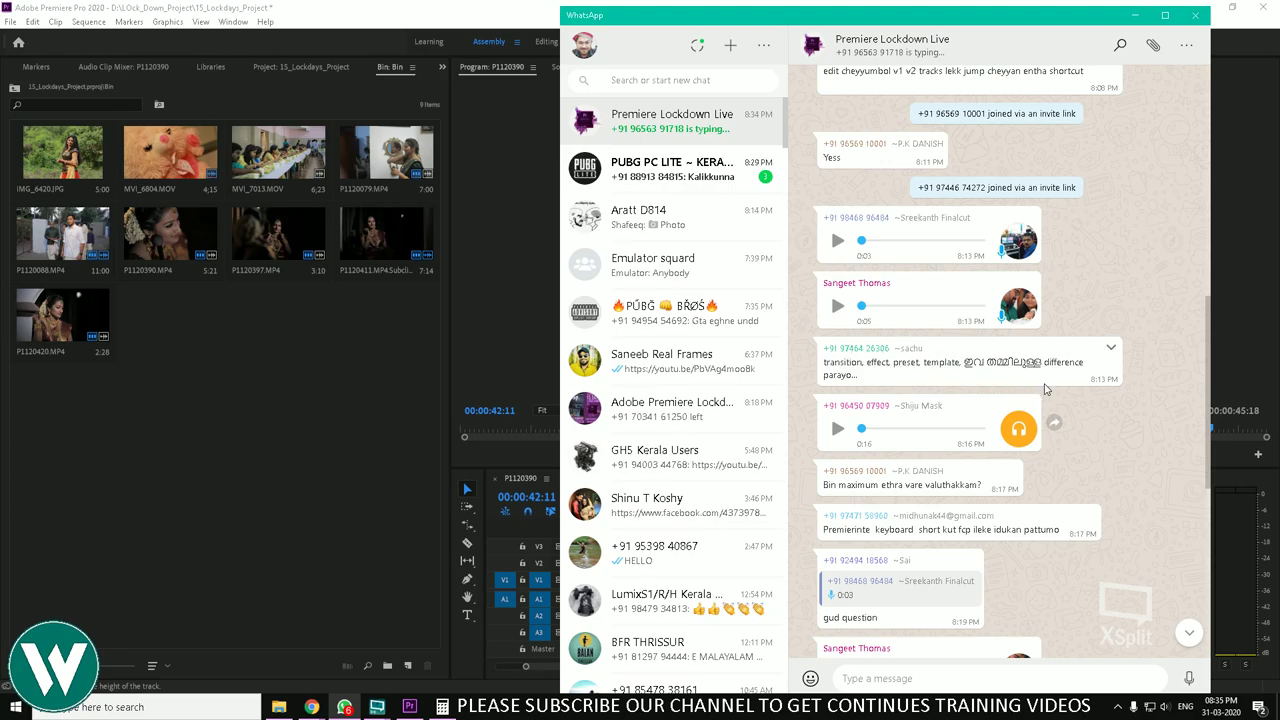
{"action": "left_click", "coordinate": [1248, 345]}
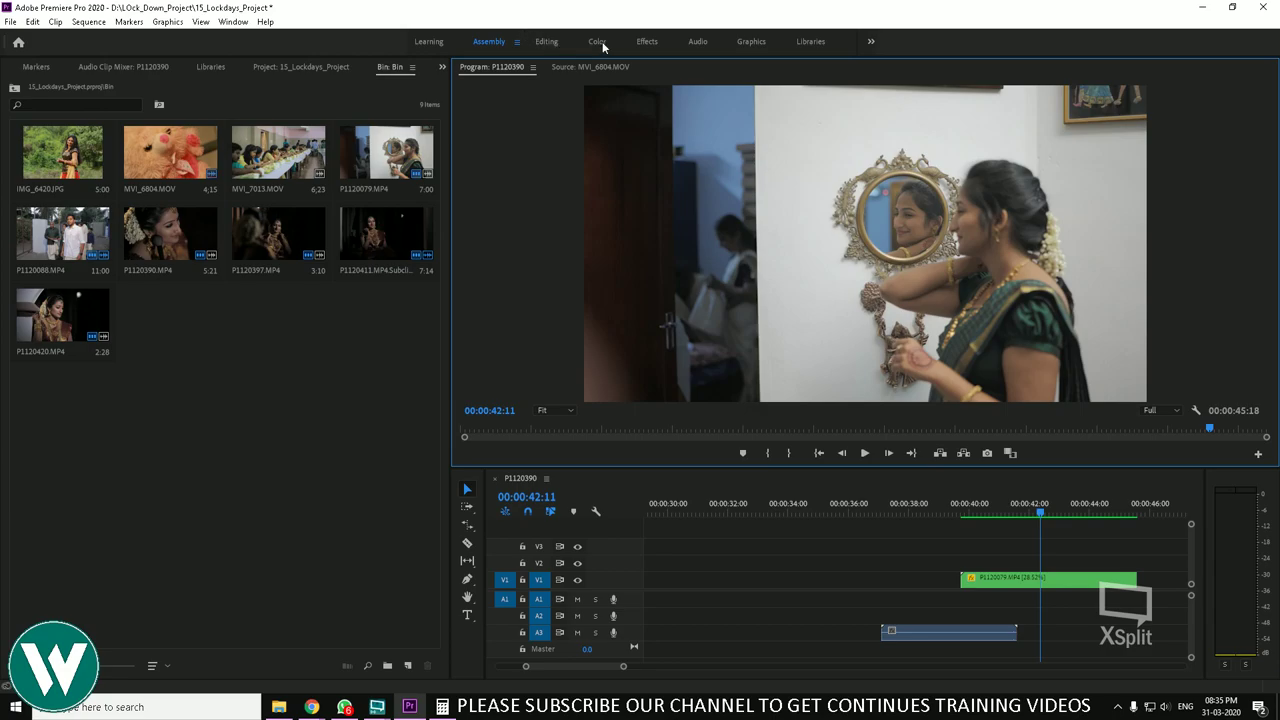
Step: In the Effects workspace, expand then collapse Video Transitions, and expand Video Effects
{"action": "left_click", "coordinate": [660, 41]}
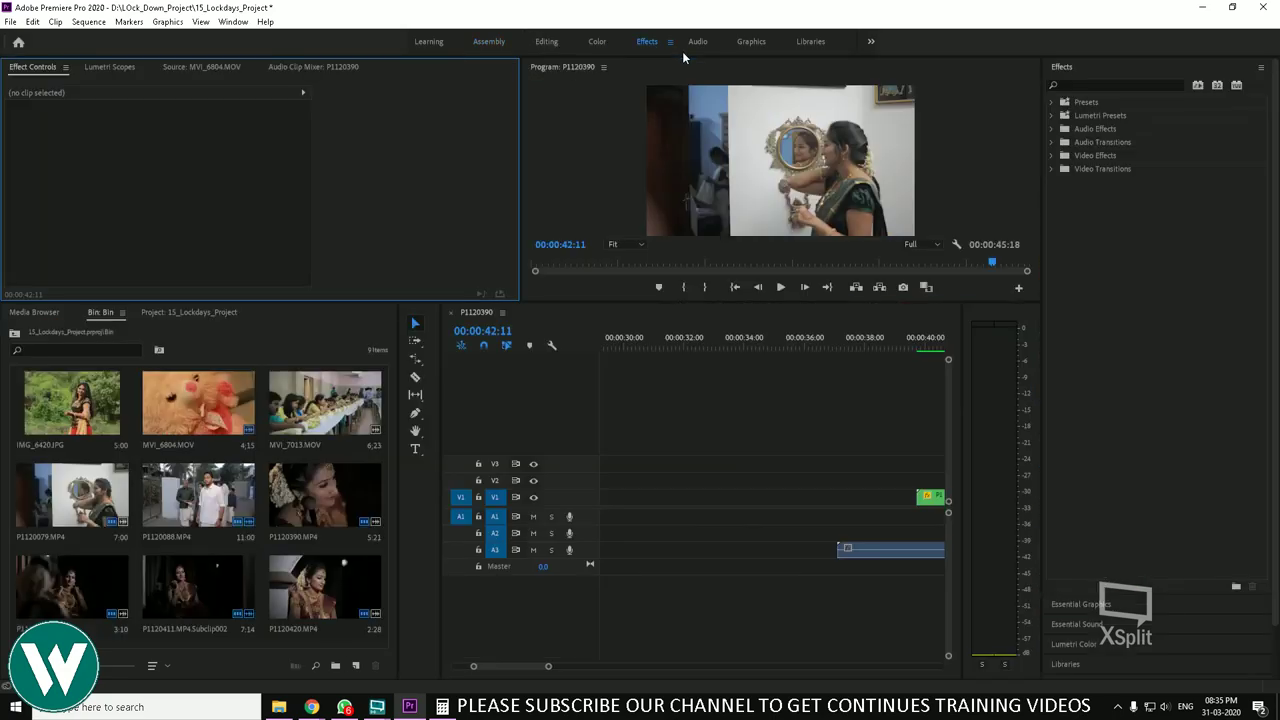
{"action": "left_click", "coordinate": [1072, 245]}
{"action": "left_click", "coordinate": [1052, 168]}
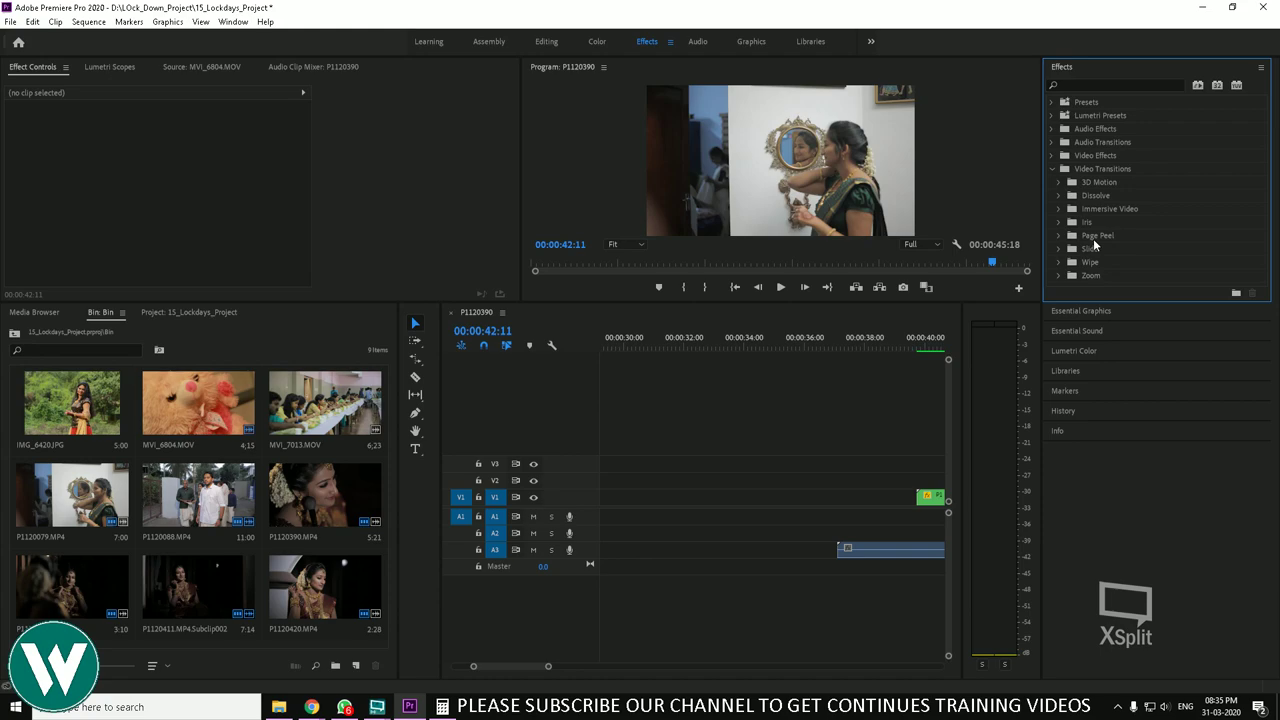
{"action": "left_click", "coordinate": [1052, 168]}
{"action": "left_click", "coordinate": [1052, 155]}
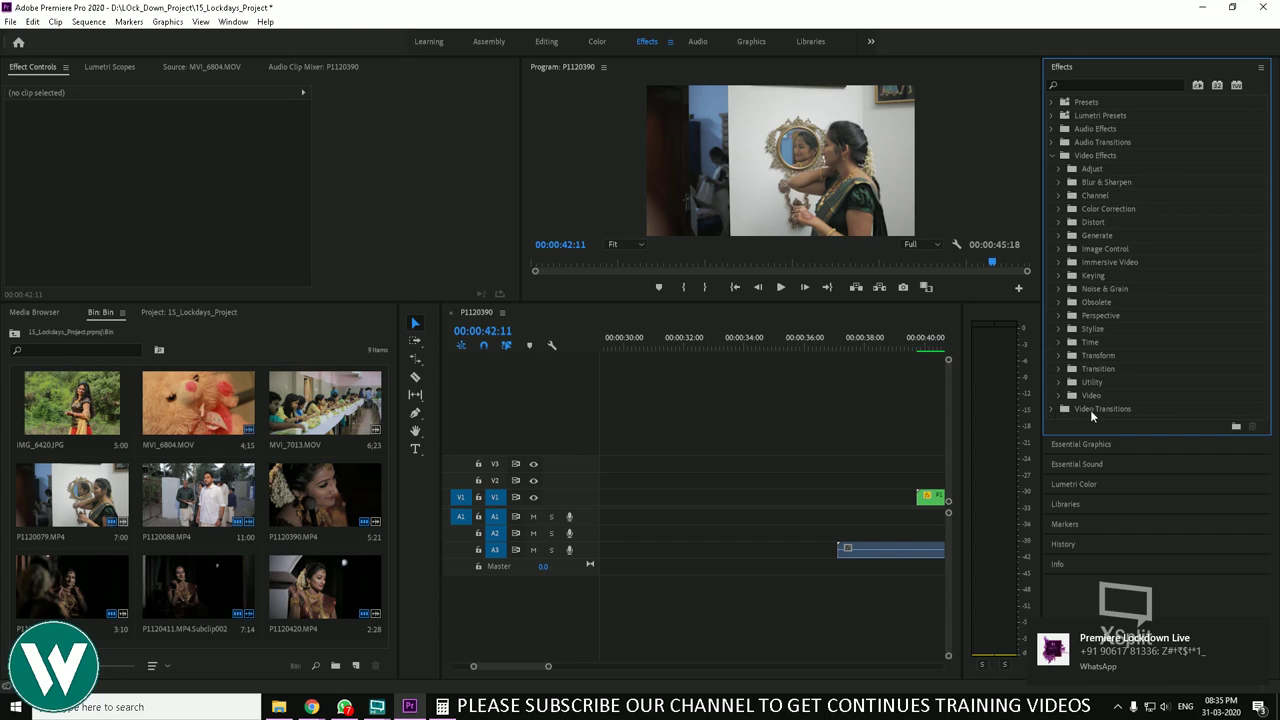
Step: Collapse Video Effects, expand Presets to show zOOMfx, and scrub the playhead from 00:00:40:05
{"action": "left_click", "coordinate": [1050, 156]}
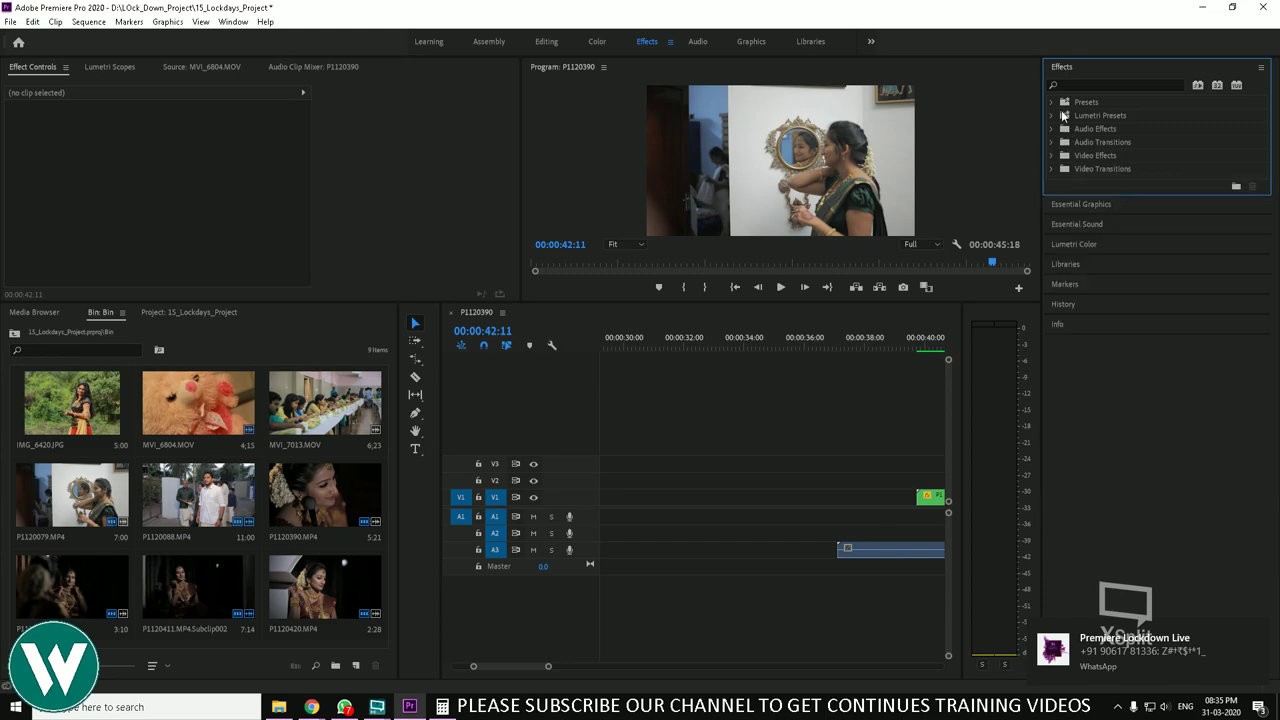
{"action": "left_click", "coordinate": [1055, 103]}
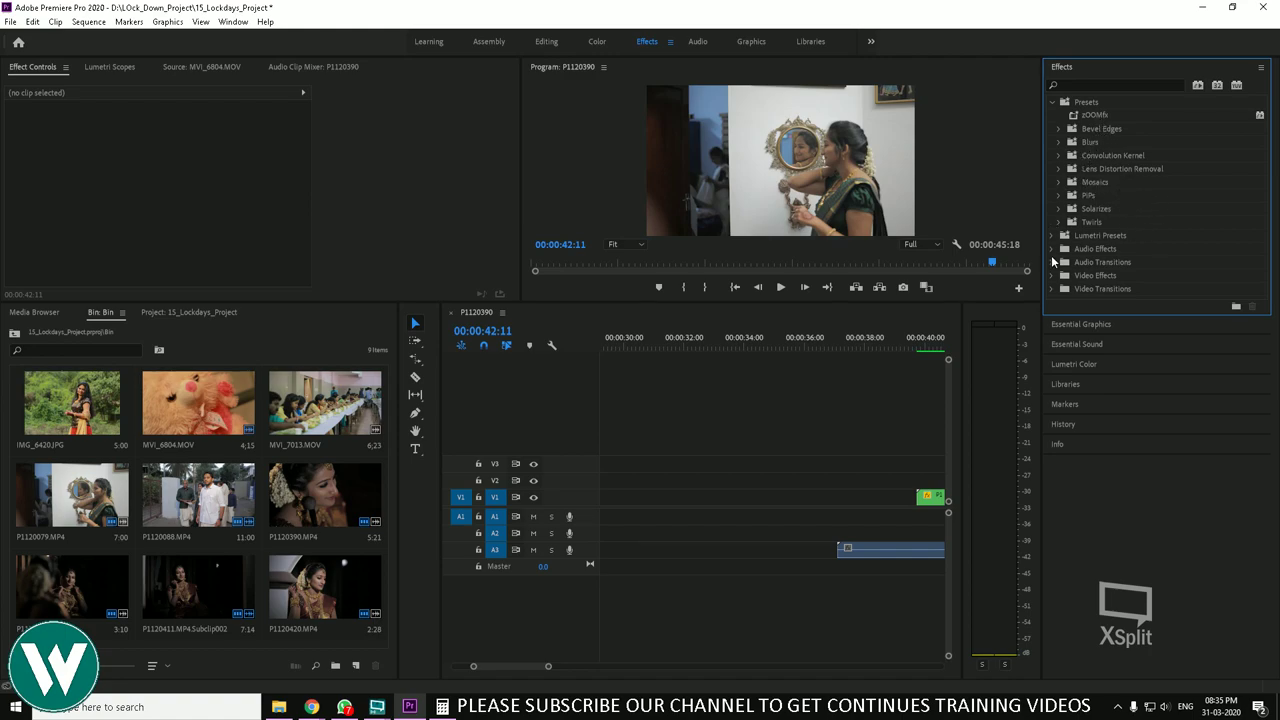
{"action": "left_click", "coordinate": [931, 342]}
{"action": "left_click_drag", "start_coordinate": [936, 342], "coordinate": [795, 371]}
{"action": "left_click", "coordinate": [800, 497]}
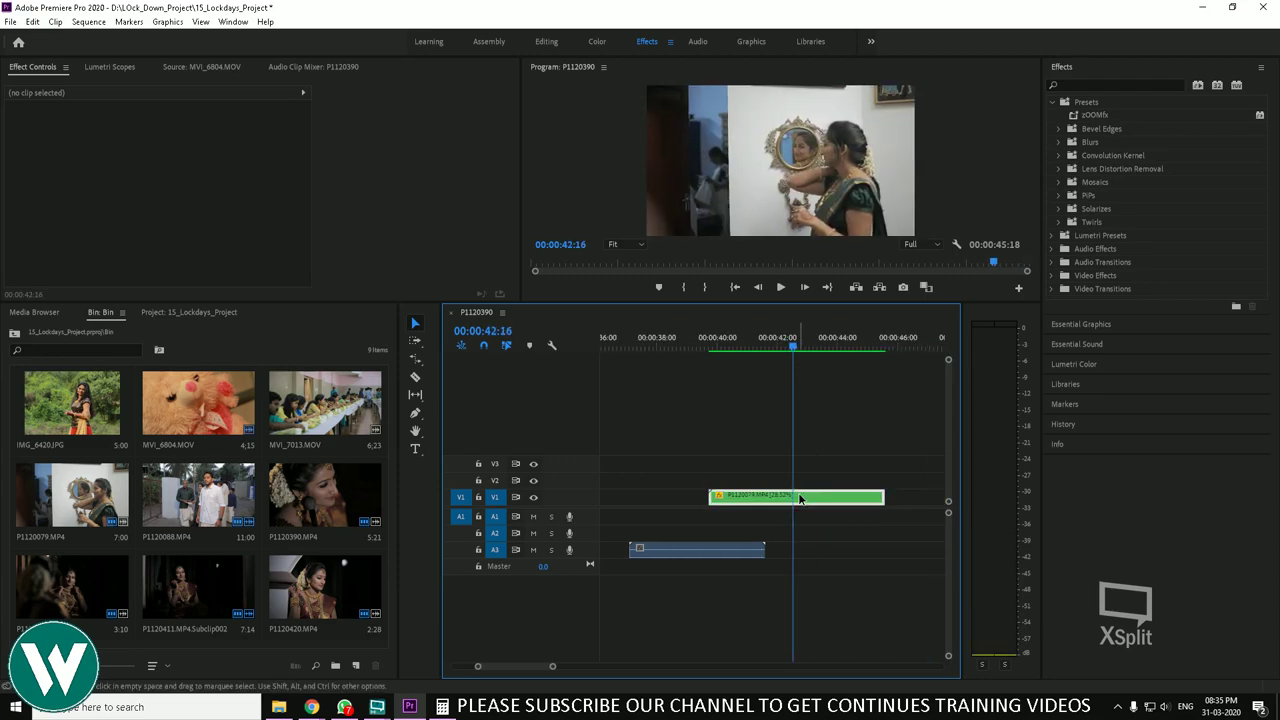
Step: Cut P1120079.MP4 at 00:00:42:16 with the Razor and apply the zOOMfx preset to the first piece
{"action": "key", "text": "c"}
{"action": "left_click", "coordinate": [793, 497]}
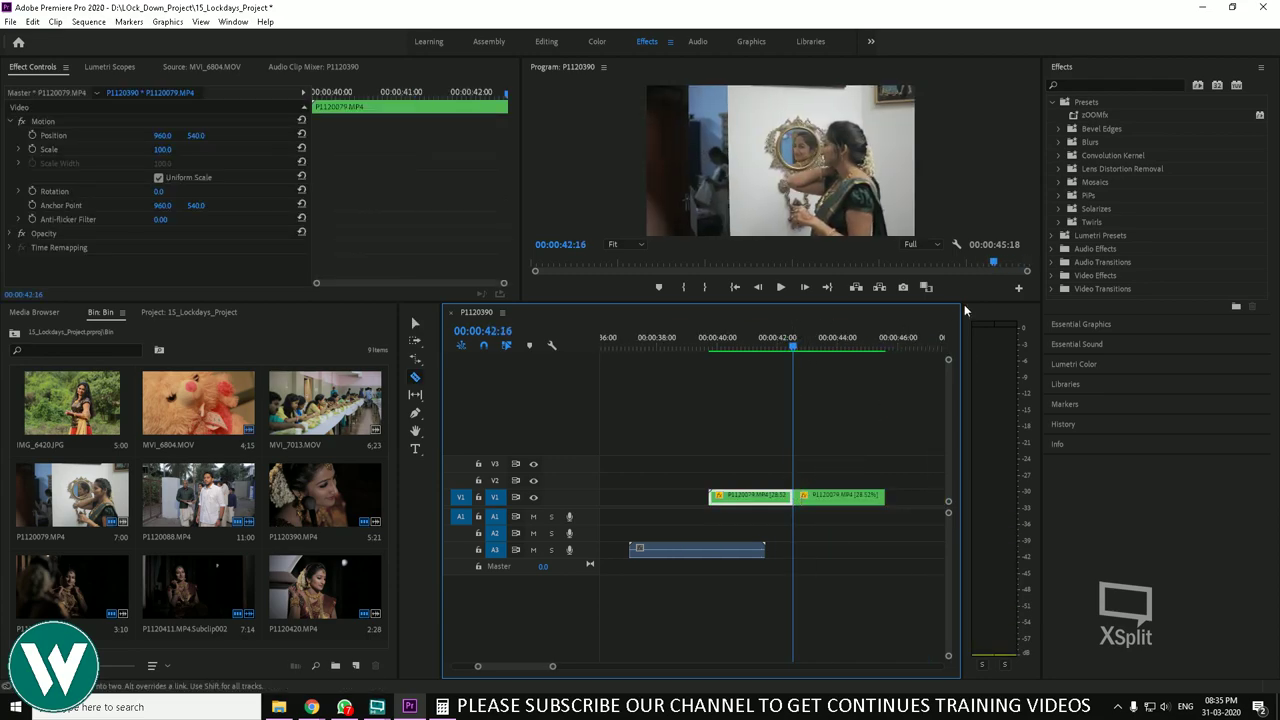
{"action": "left_click_drag", "start_coordinate": [1078, 118], "coordinate": [790, 497]}
{"action": "left_click", "coordinate": [416, 324]}
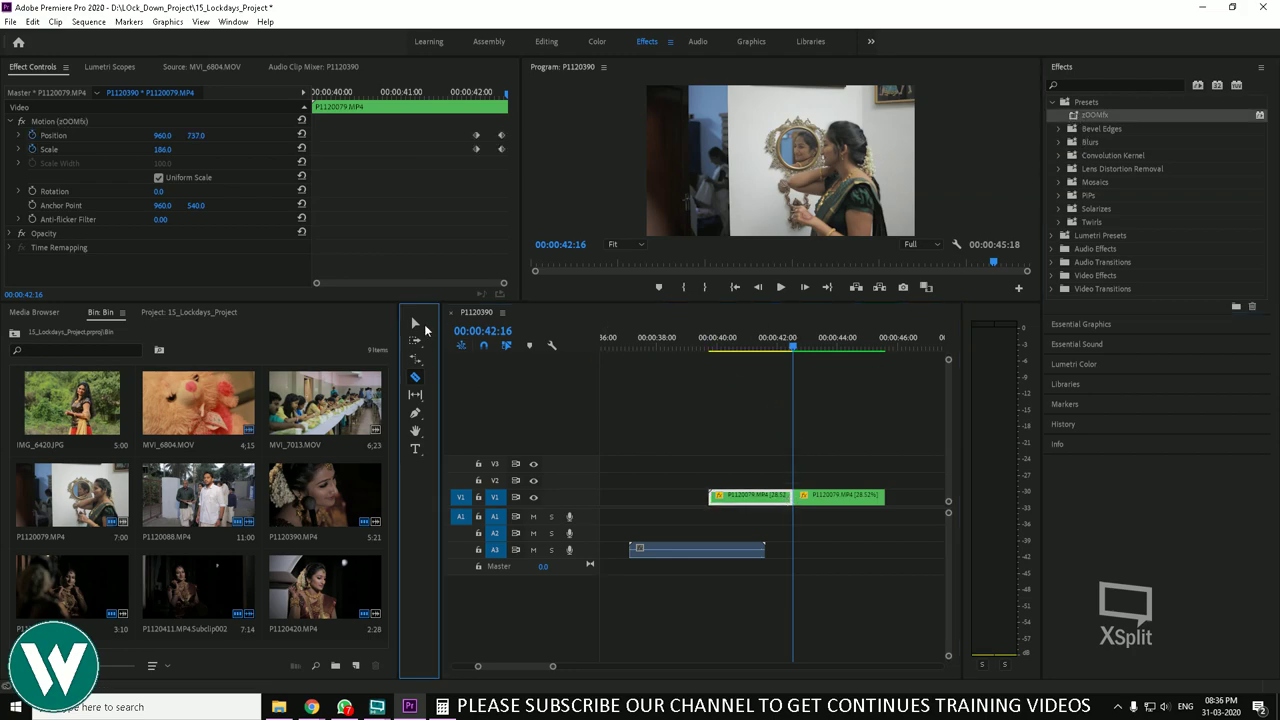
Step: Play and scrub the cut between 00:00:42:02 and 00:00:42:14 to preview the zoom
{"action": "left_click", "coordinate": [757, 356]}
{"action": "key", "text": "space"}
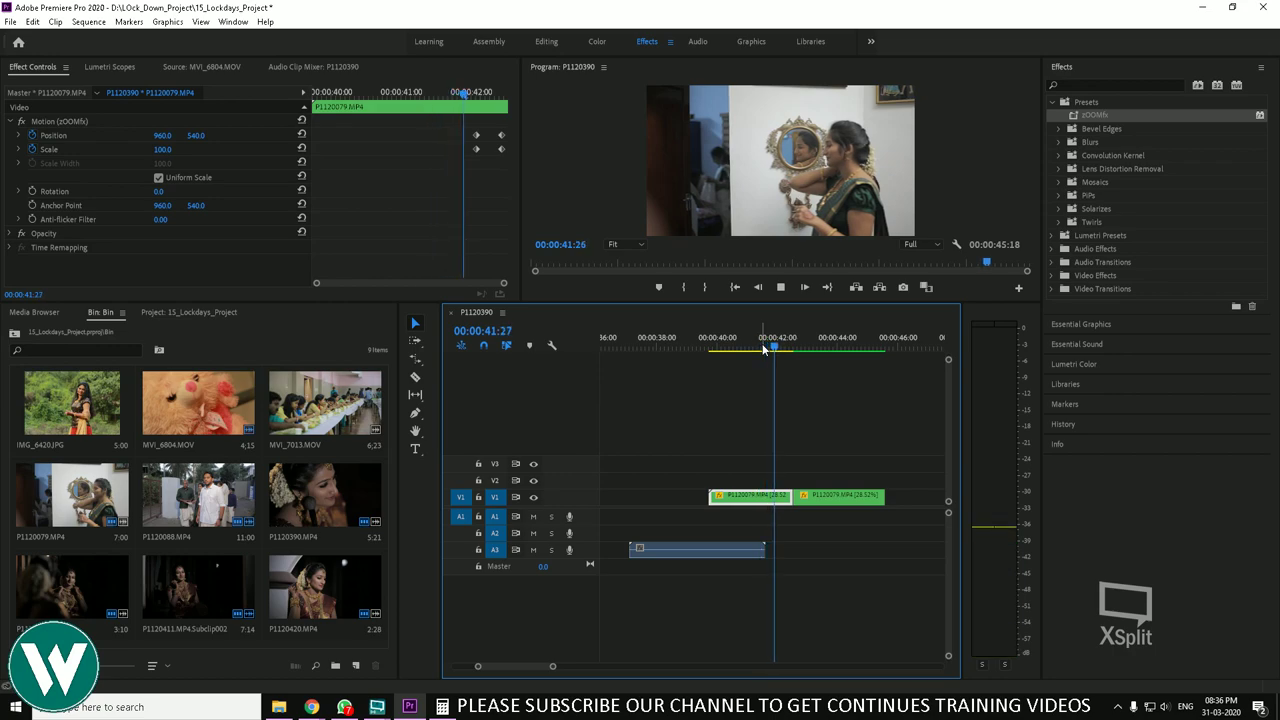
{"action": "left_click", "coordinate": [763, 349]}
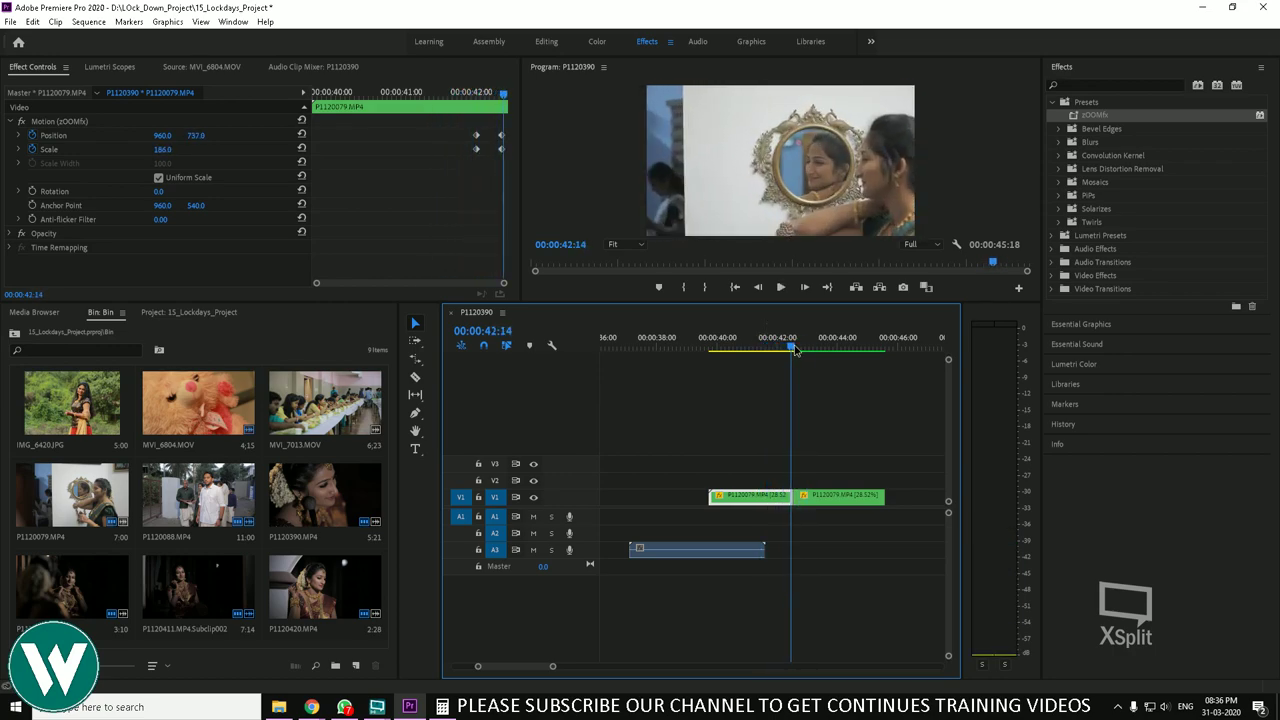
{"action": "key", "text": "space"}
{"action": "left_click", "coordinate": [765, 351]}
{"action": "left_click_drag", "start_coordinate": [765, 352], "coordinate": [805, 352]}
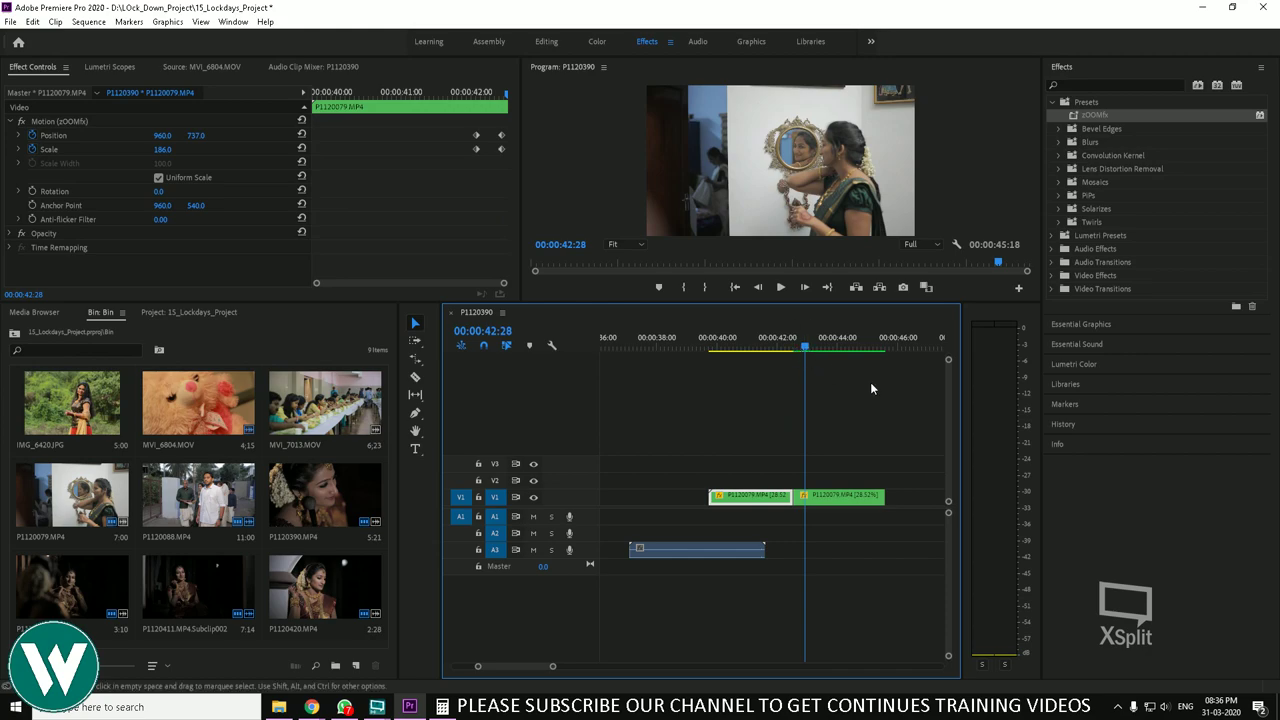
{"action": "left_click", "coordinate": [781, 353]}
{"action": "left_click_drag", "start_coordinate": [781, 355], "coordinate": [793, 356]}
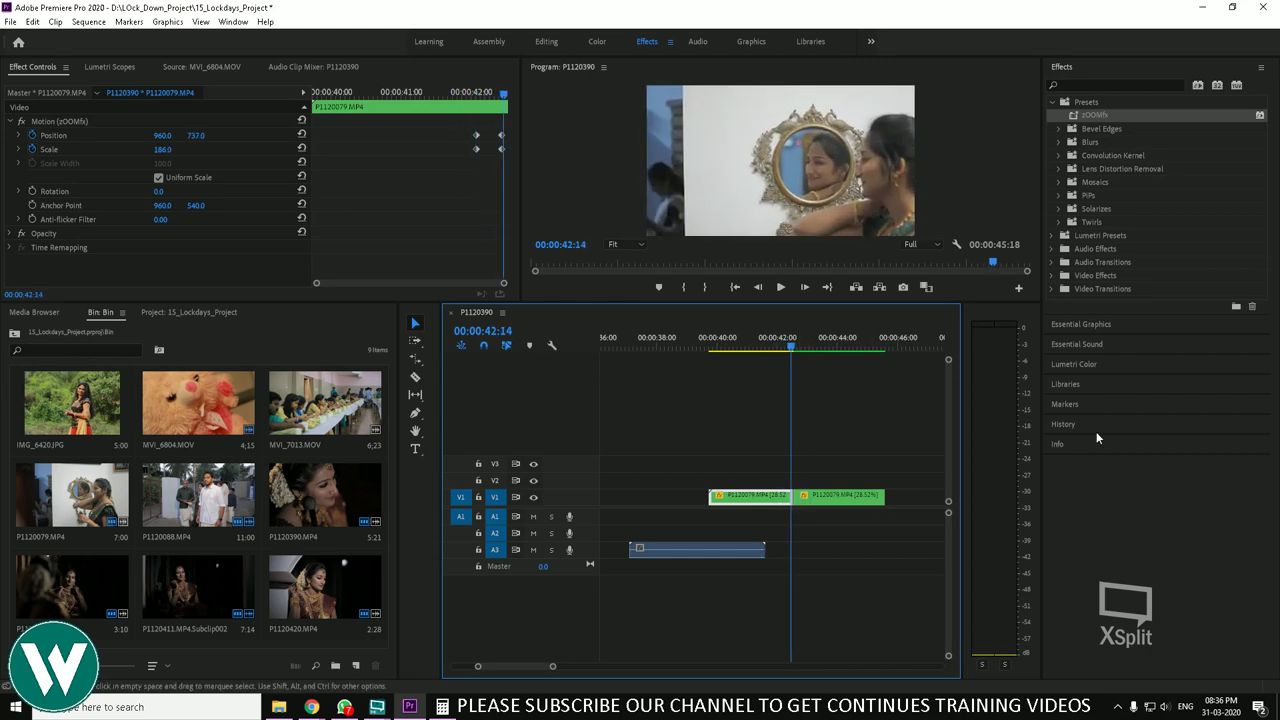
{"action": "left_click", "coordinate": [344, 707]}
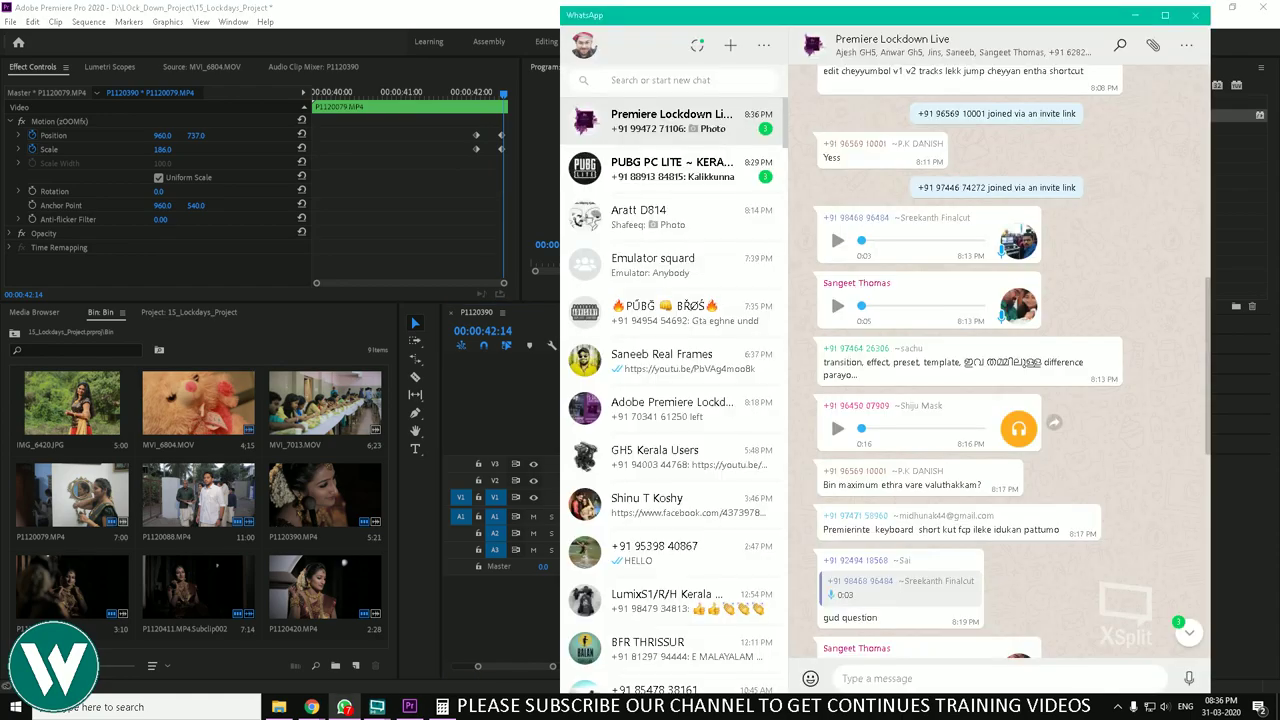
Step: Scroll the Premiere Lockdown Live chat and view the shared screenshot full size twice
{"action": "scroll", "coordinate": [1150, 456], "scroll_direction": "down", "scroll_amount": 10}
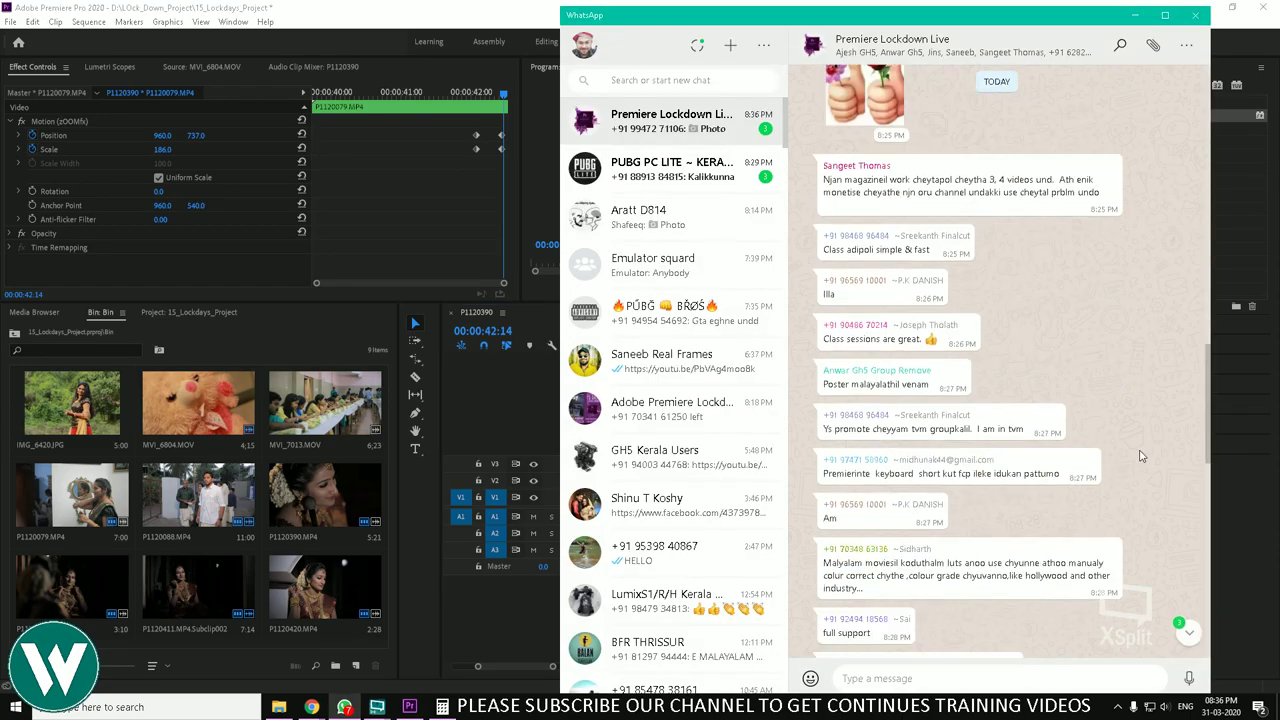
{"action": "scroll", "coordinate": [1141, 456], "scroll_direction": "down", "scroll_amount": 8}
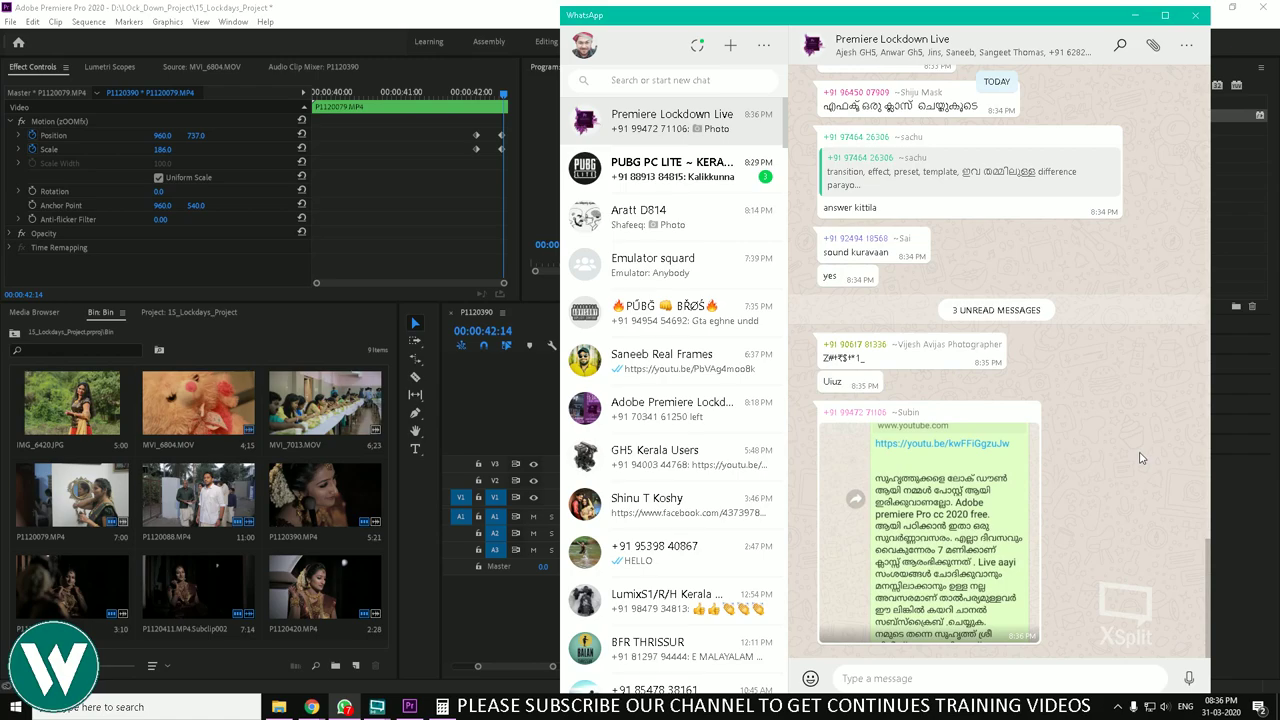
{"action": "scroll", "coordinate": [1174, 445], "scroll_direction": "up", "scroll_amount": 2}
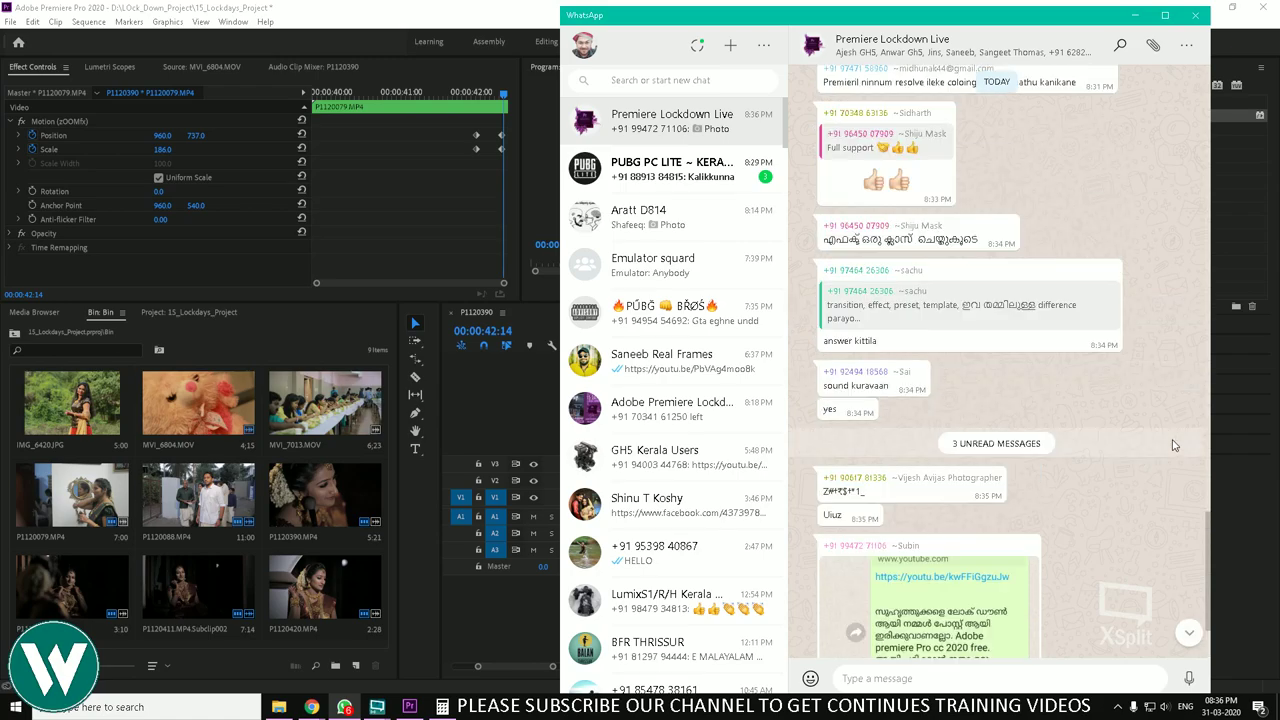
{"action": "scroll", "coordinate": [1175, 445], "scroll_direction": "down", "scroll_amount": 2}
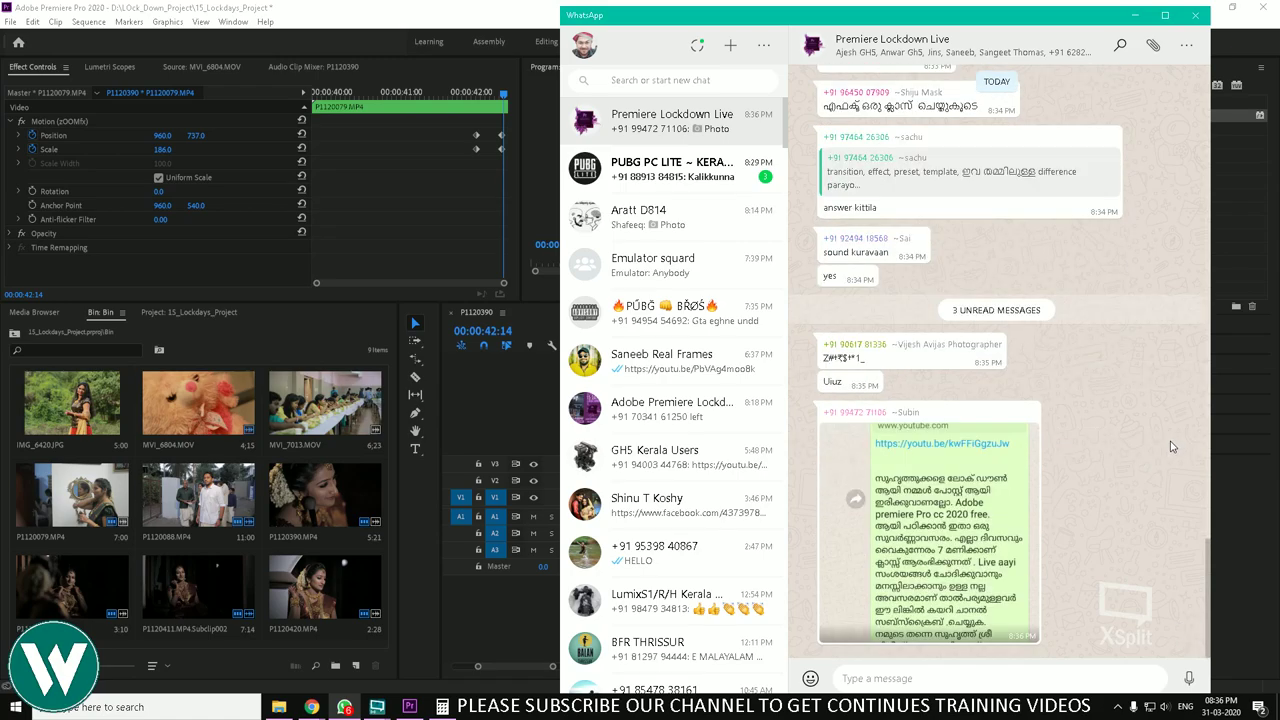
{"action": "left_click", "coordinate": [1003, 523]}
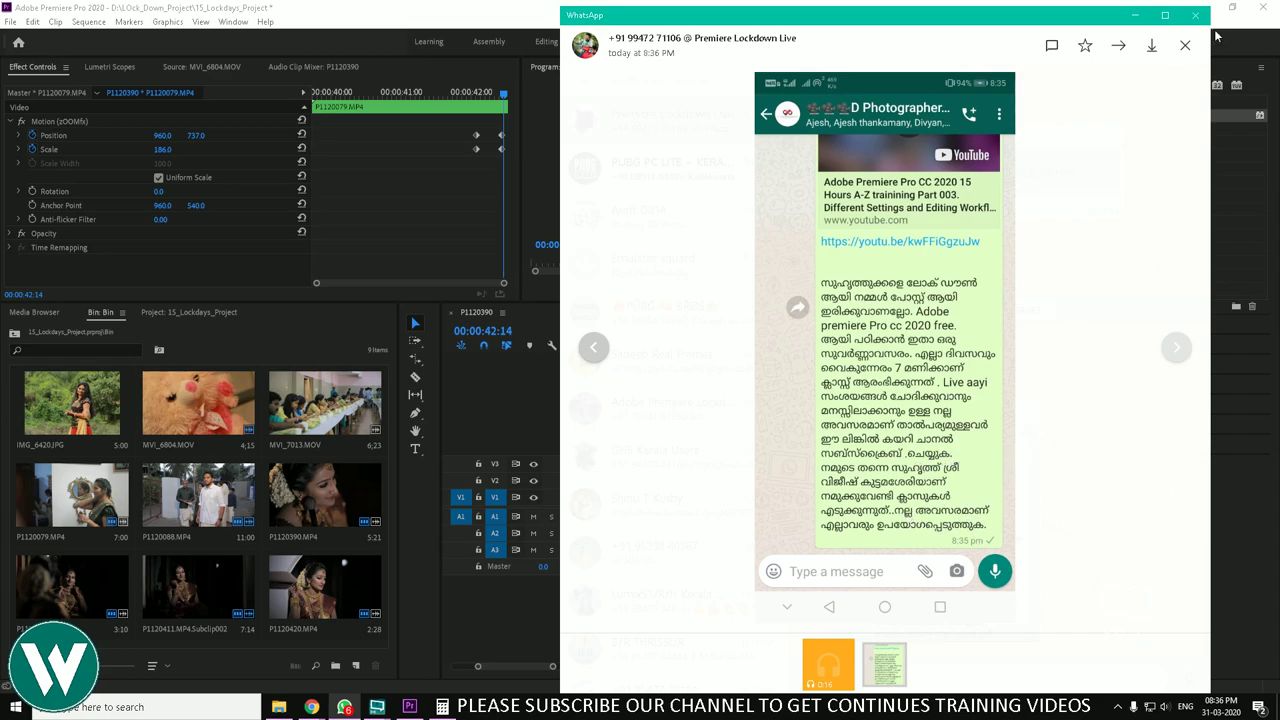
{"action": "left_click", "coordinate": [1185, 52]}
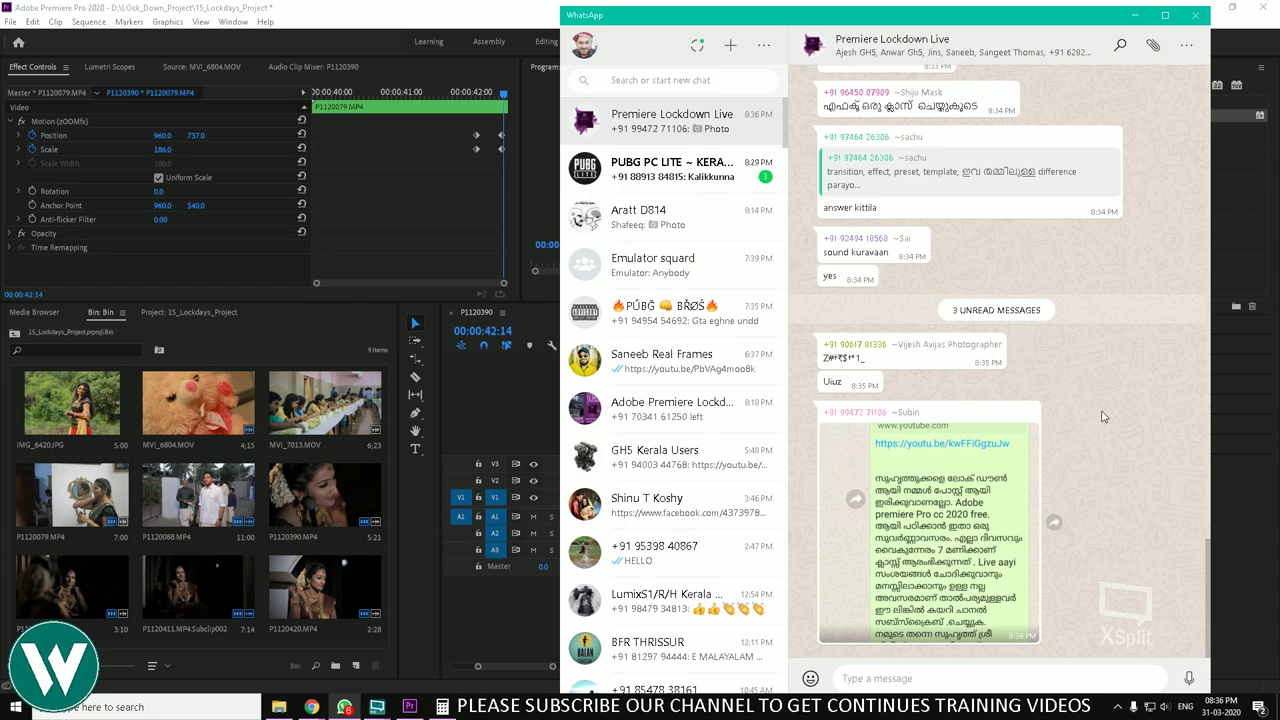
{"action": "left_click", "coordinate": [990, 458]}
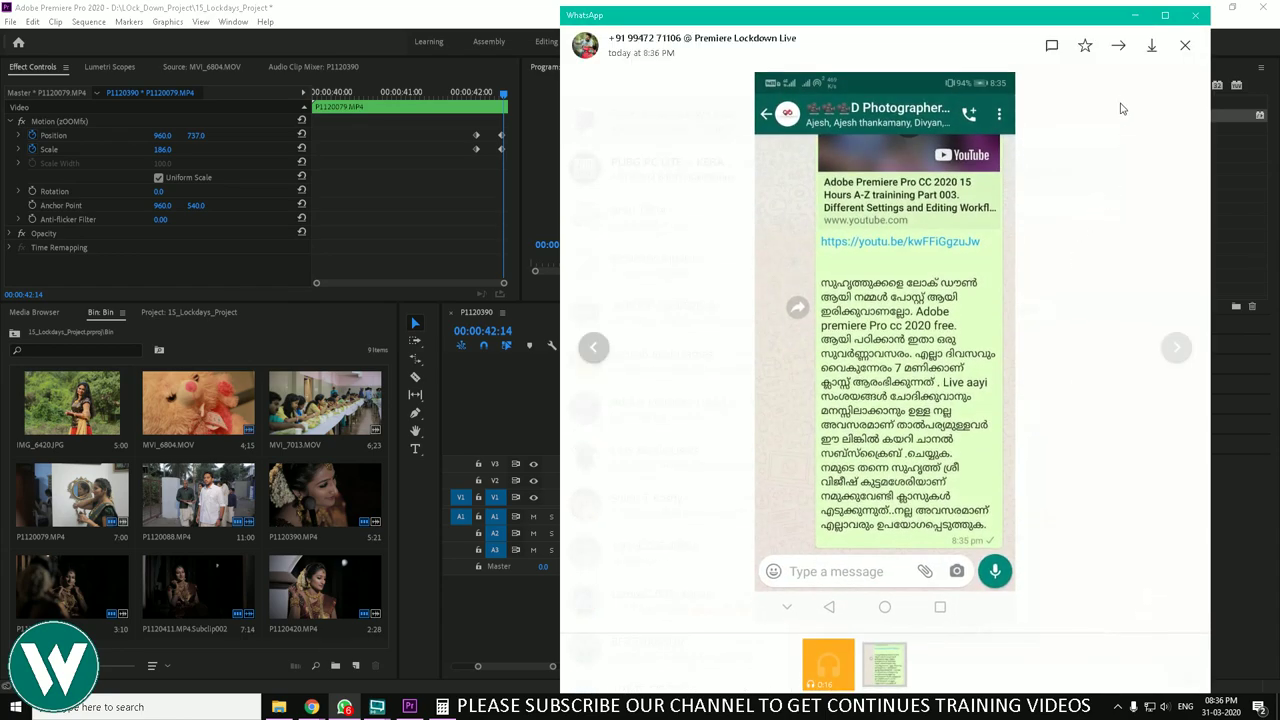
{"action": "left_click", "coordinate": [1185, 45]}
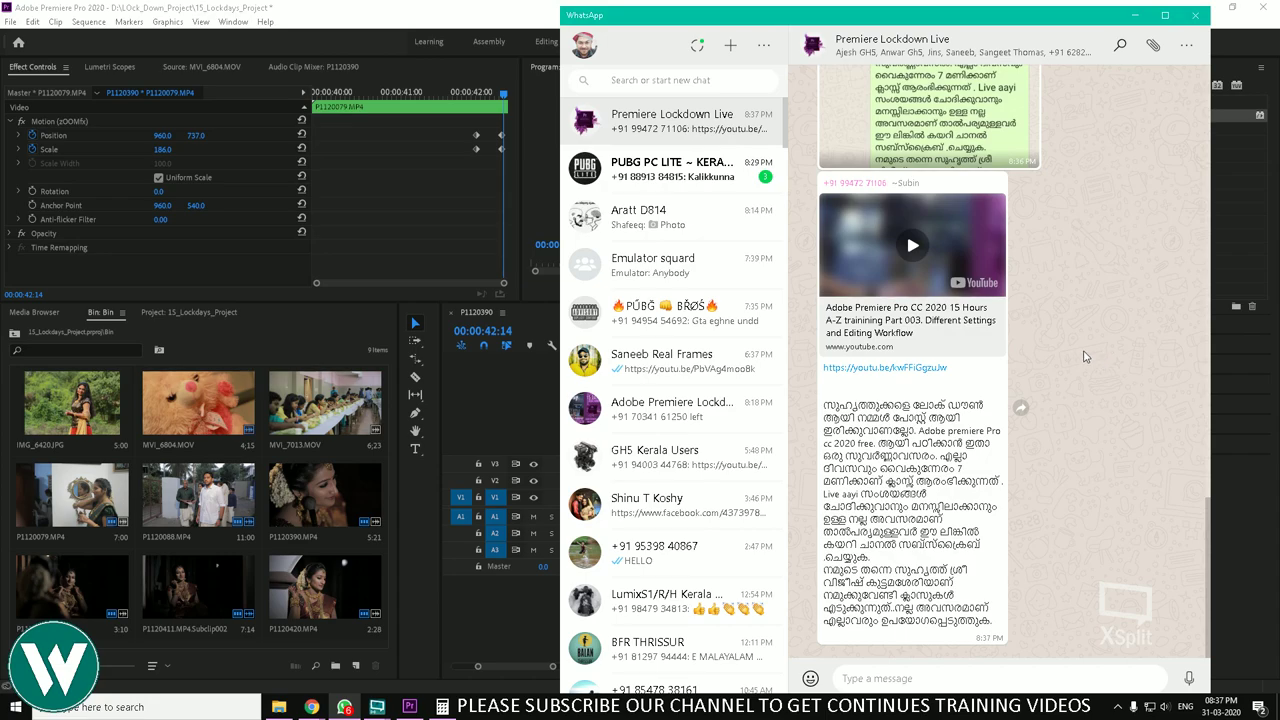
Step: Scroll the group chat again to check the latest messages
{"action": "scroll", "coordinate": [1085, 357], "scroll_direction": "up", "scroll_amount": 5}
{"action": "scroll", "coordinate": [1085, 357], "scroll_direction": "down", "scroll_amount": 5}
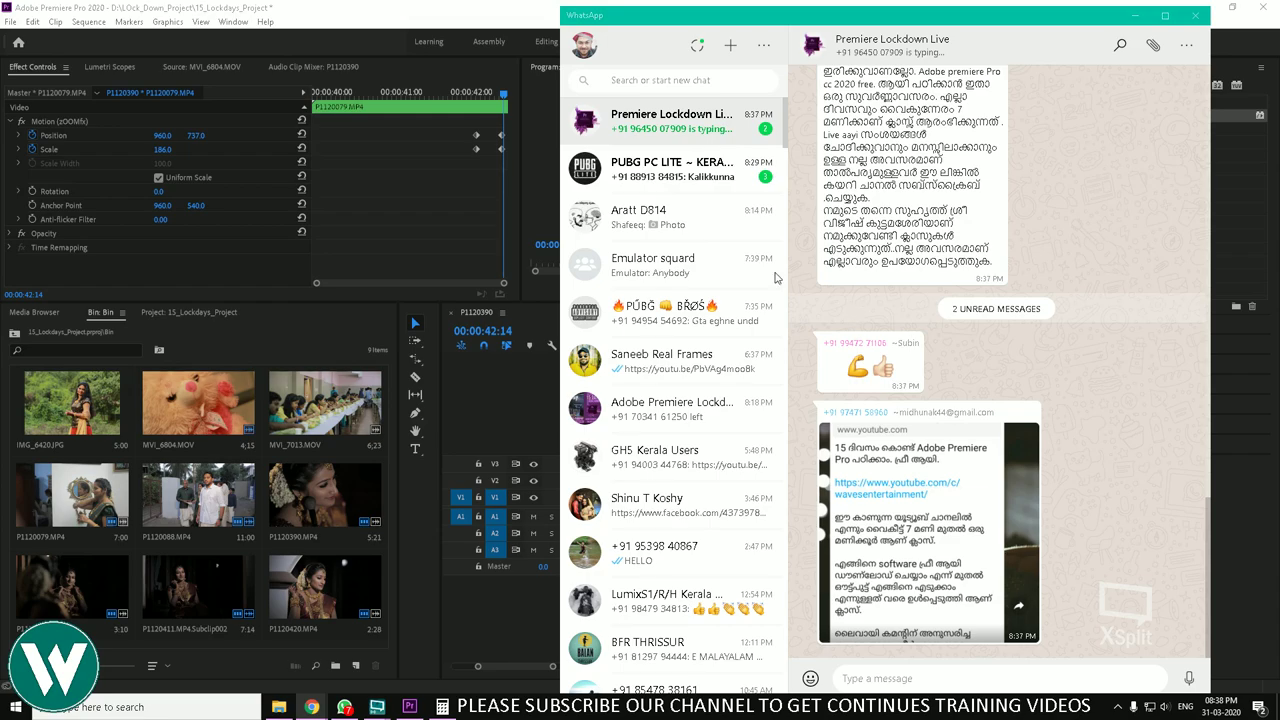
{"action": "mouse_move", "coordinate": [341, 705]}
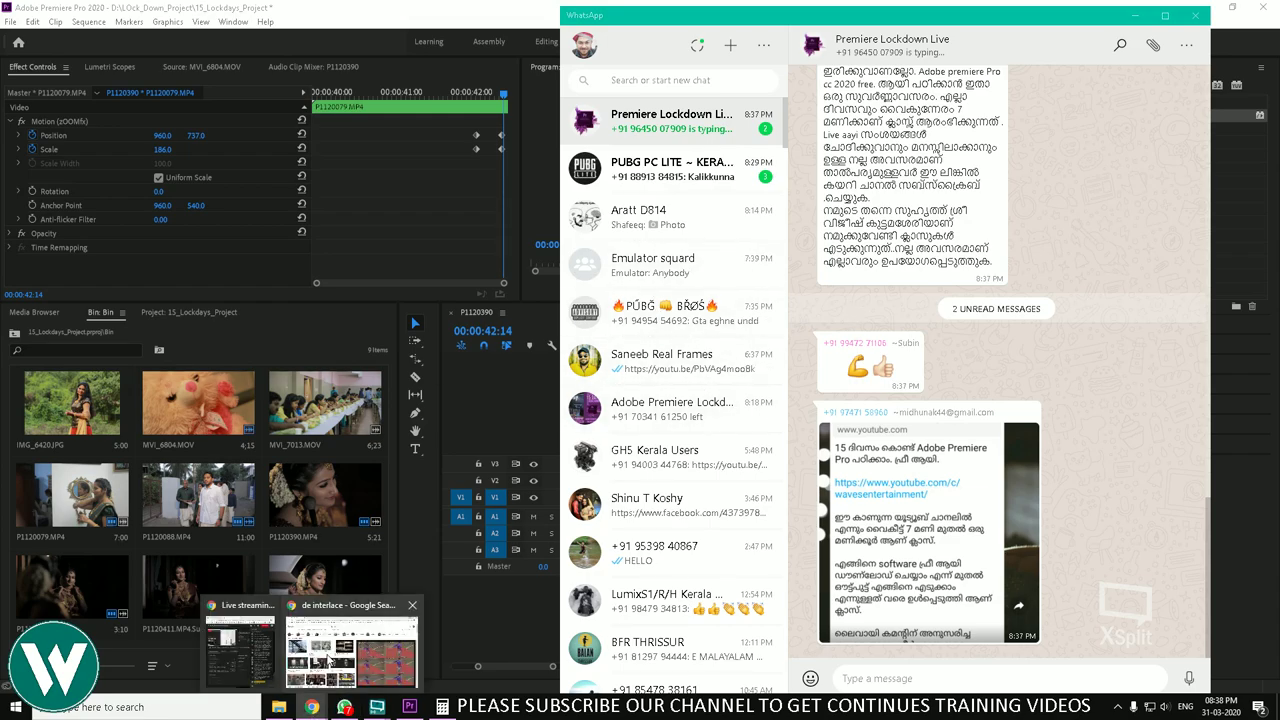
{"action": "right_click", "coordinate": [315, 707]}
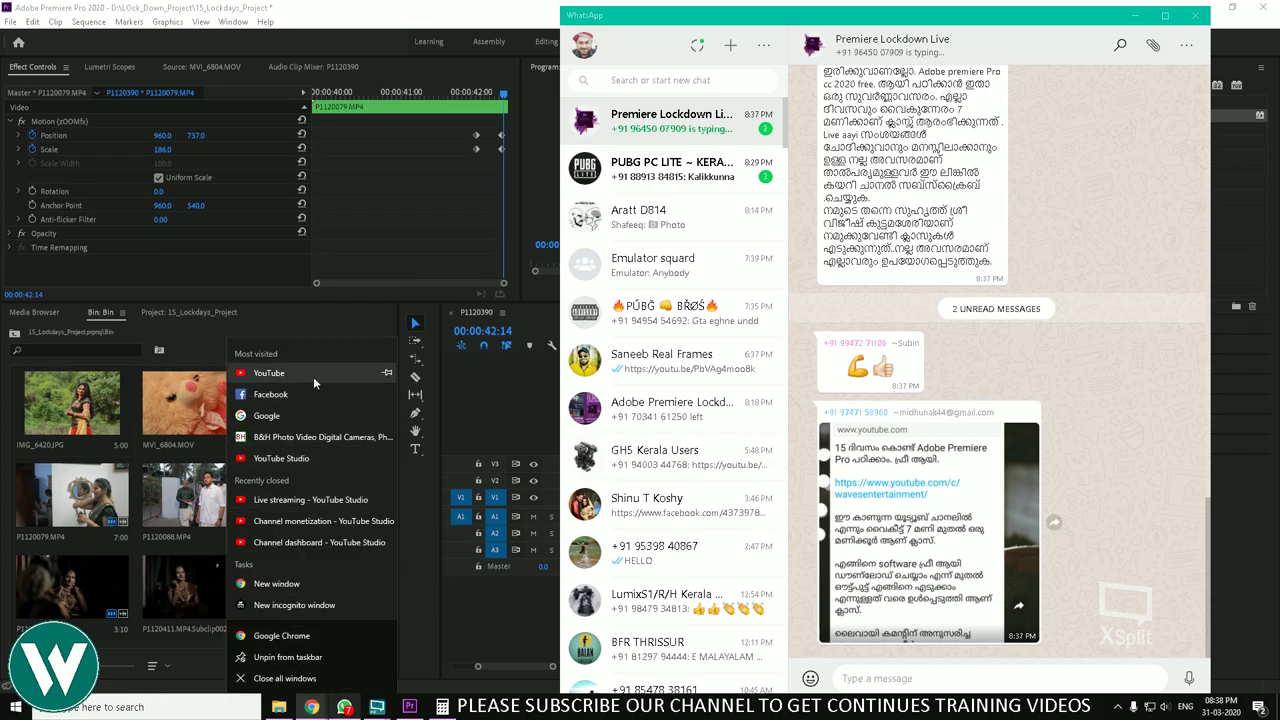
Step: Open a new maximized Chrome window and Google 'premiere pro transition plugins'
{"action": "left_click", "coordinate": [522, 359]}
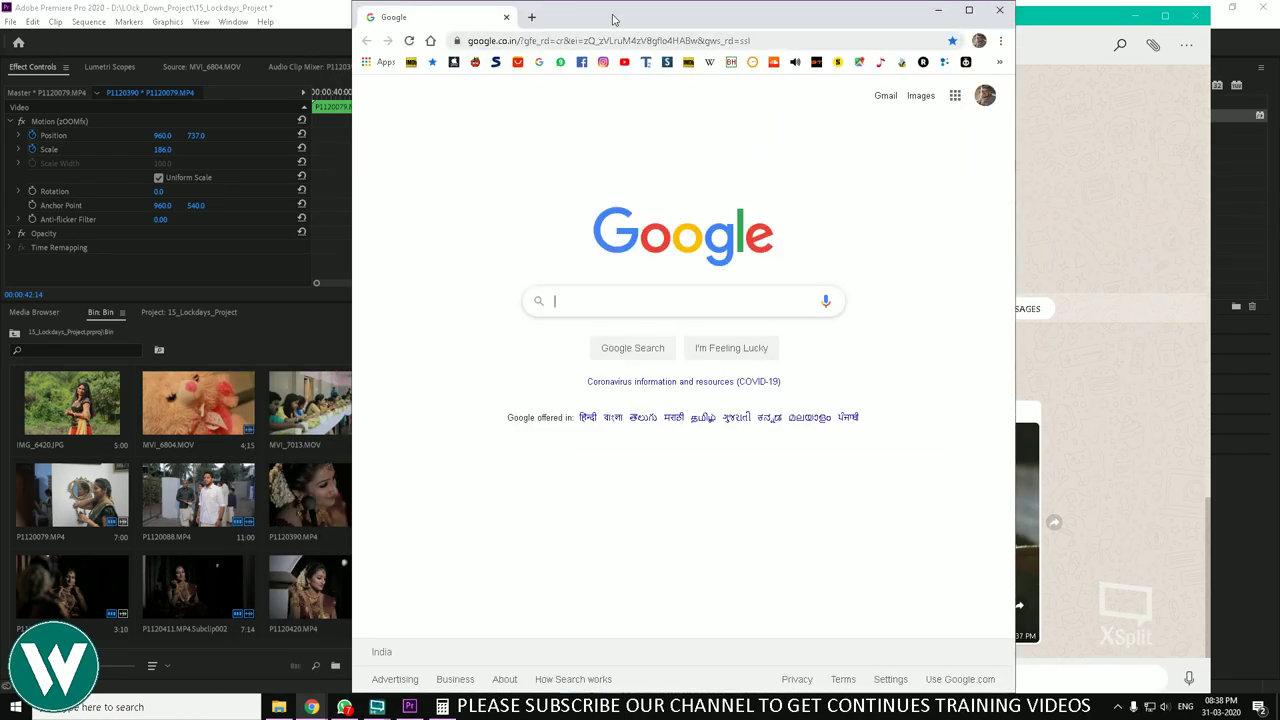
{"action": "double_click", "coordinate": [609, 17]}
{"action": "left_click", "coordinate": [601, 298]}
{"action": "type", "text": "ad"}
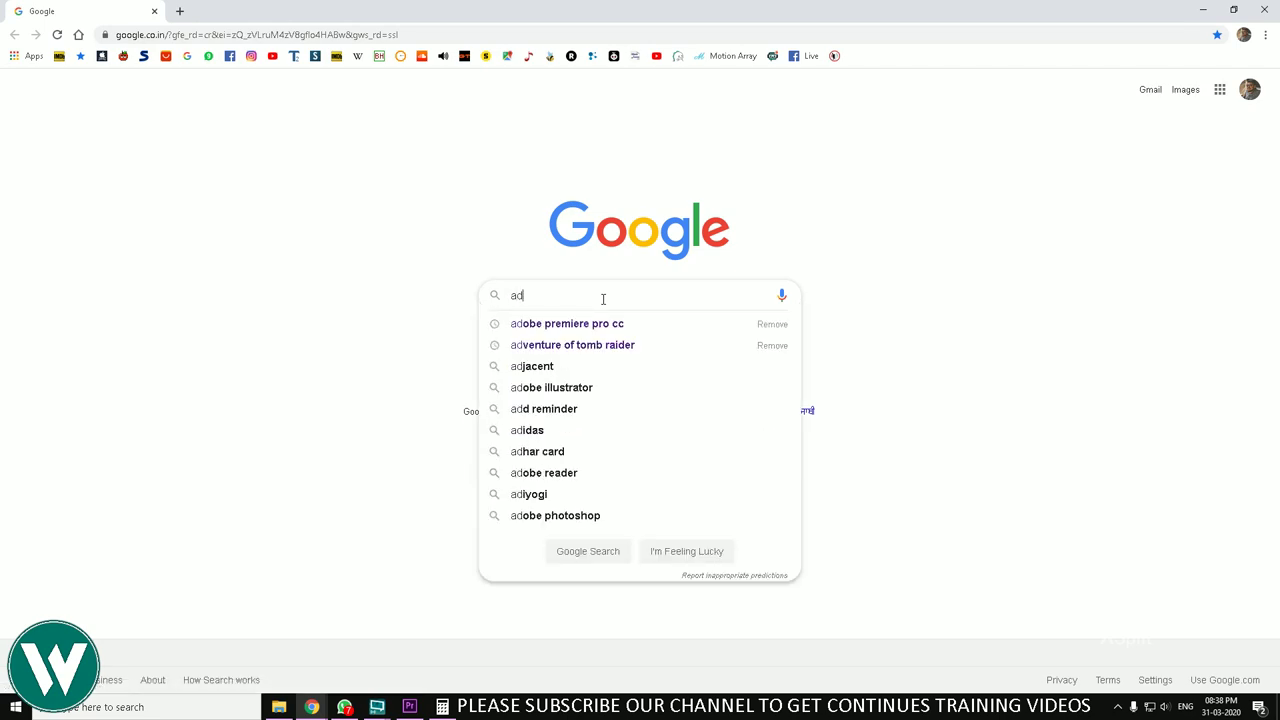
{"action": "key", "text": "BackSpace"}
{"action": "key", "text": "BackSpace"}
{"action": "type", "text": "p"}
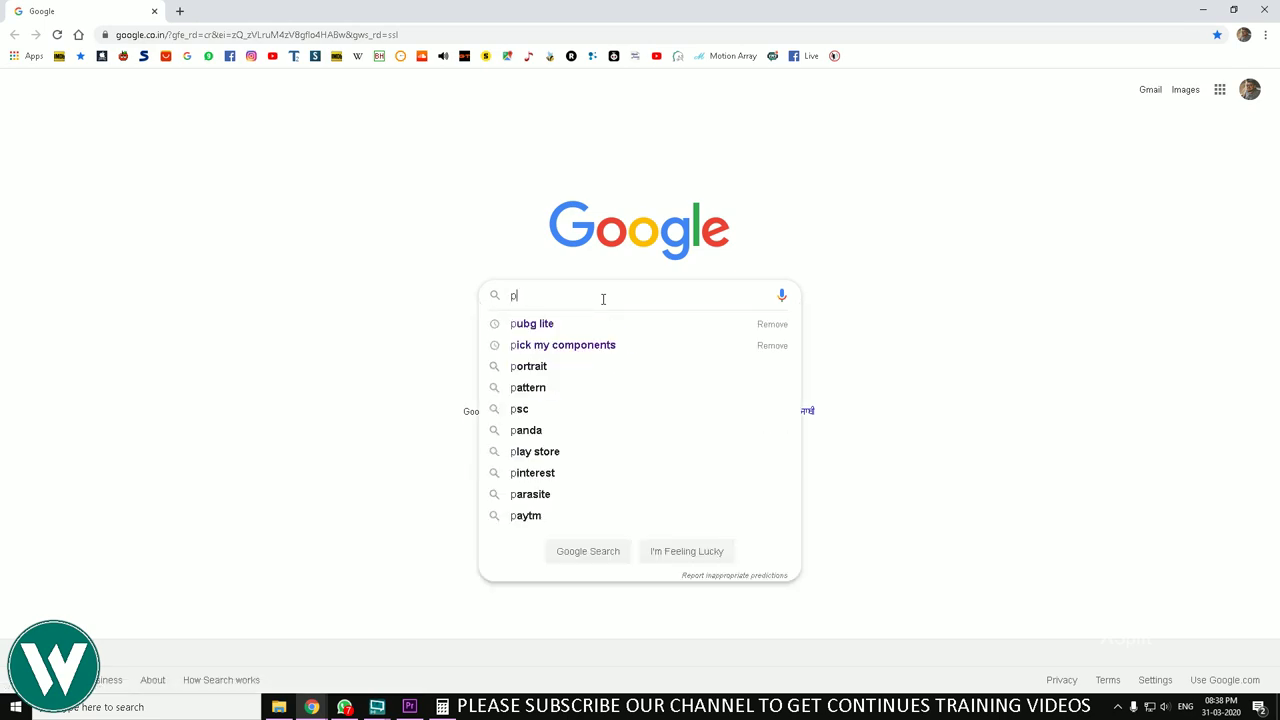
{"action": "type", "text": "remiere"}
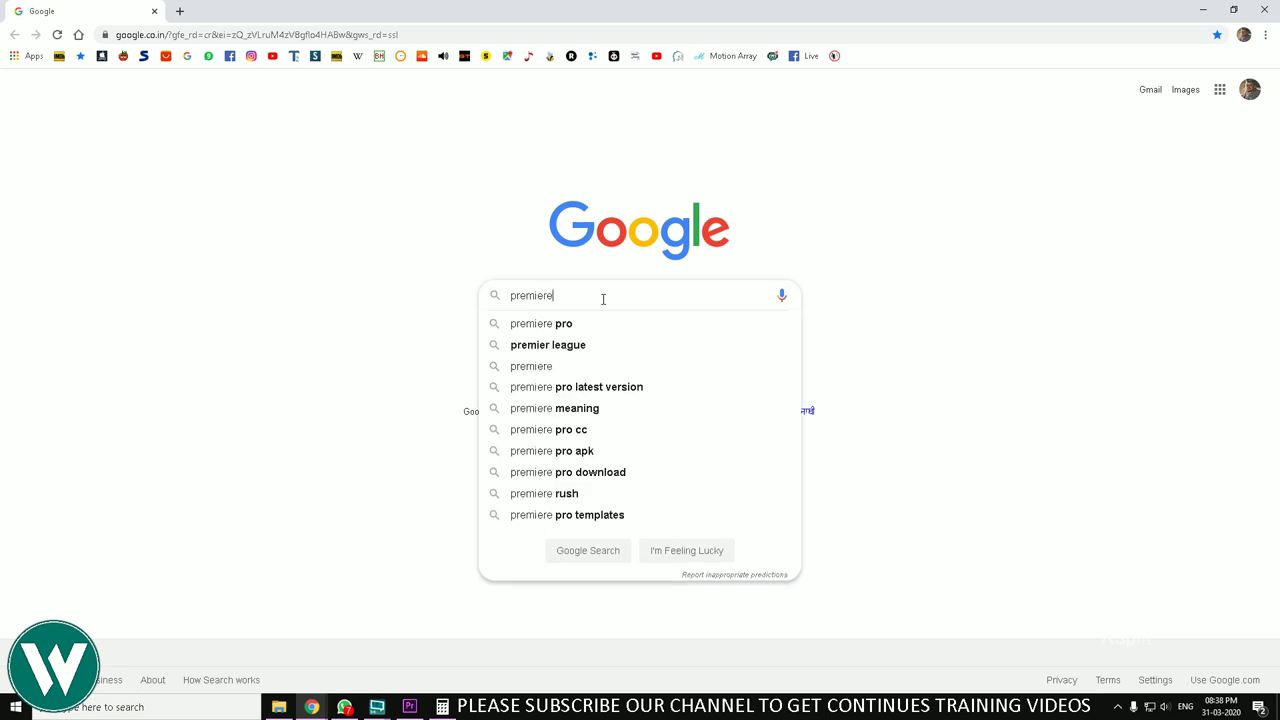
{"action": "type", "text": " pro transi"}
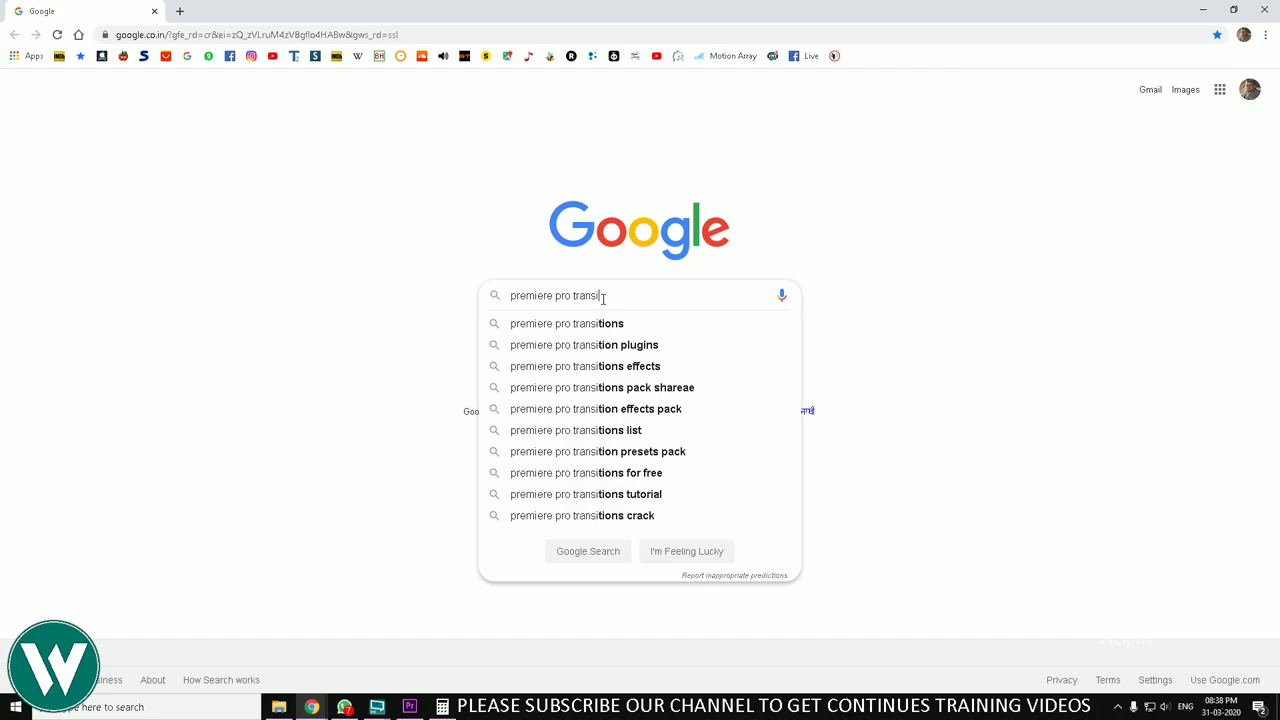
{"action": "left_click", "coordinate": [610, 344]}
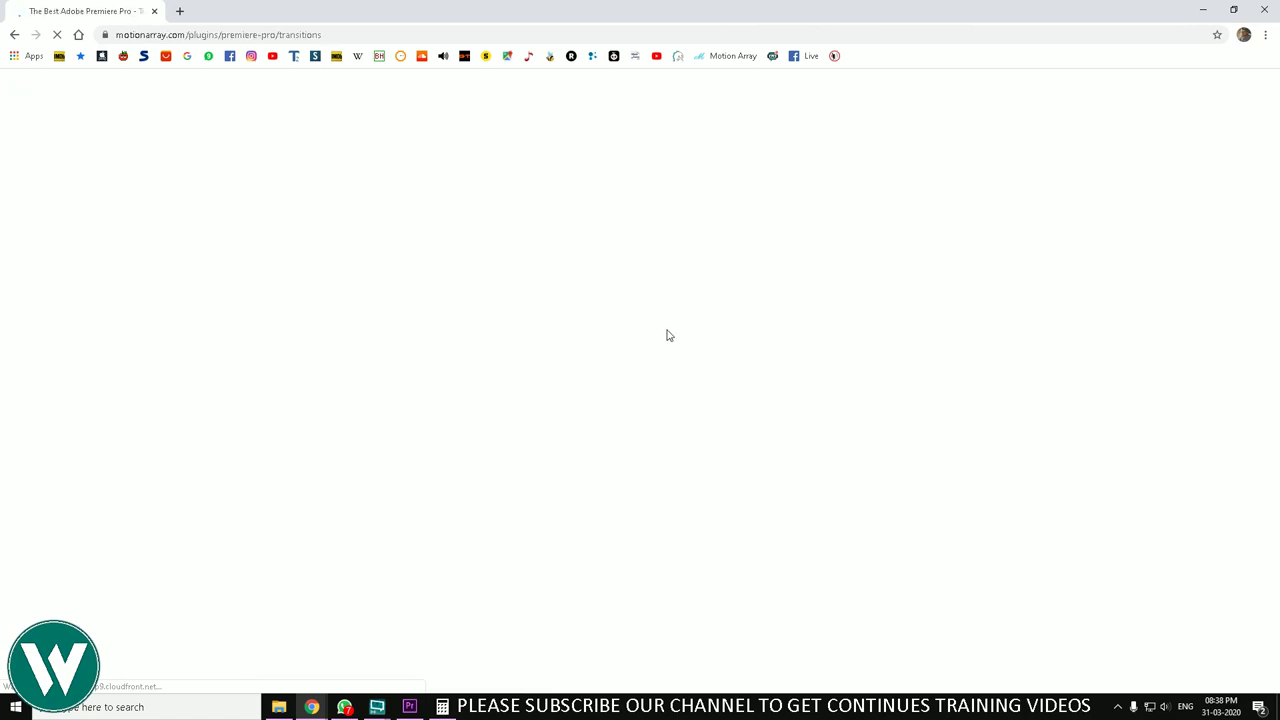
Step: Scroll the Premiere Pro plugins page and open the Transitions plugins category
{"action": "scroll", "coordinate": [637, 331], "scroll_direction": "down", "scroll_amount": 3}
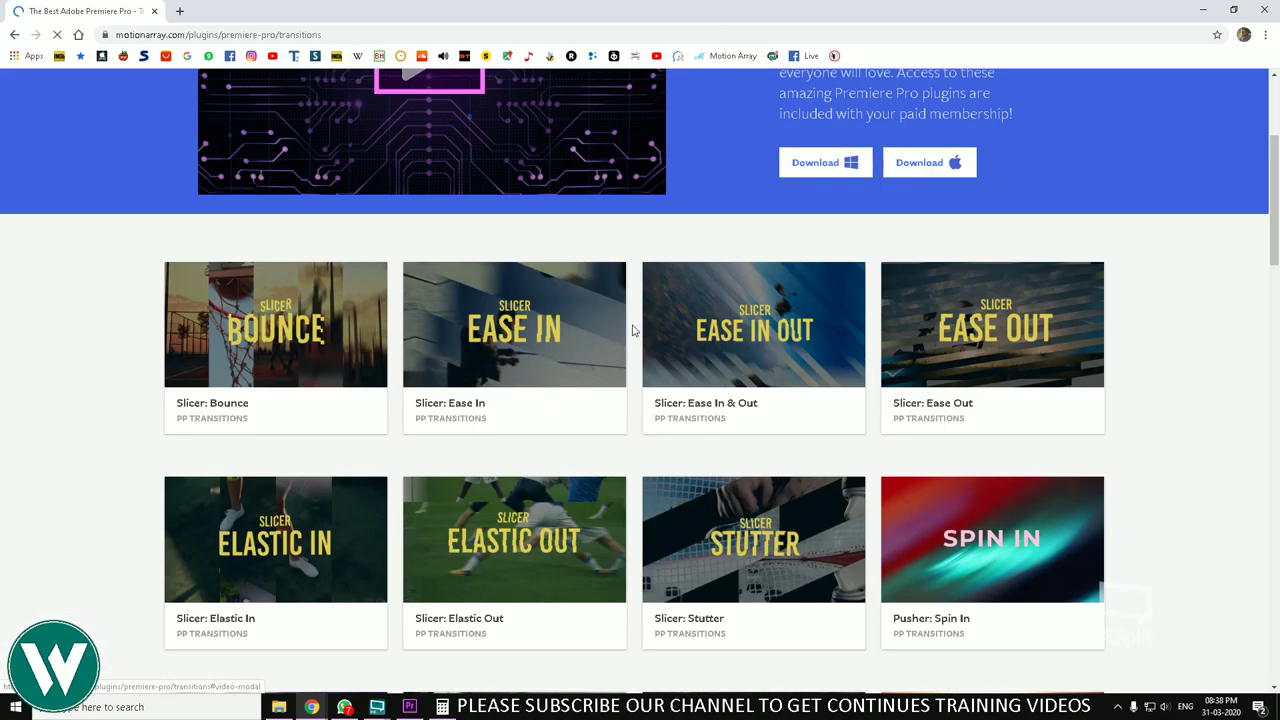
{"action": "scroll", "coordinate": [836, 325], "scroll_direction": "down", "scroll_amount": 11}
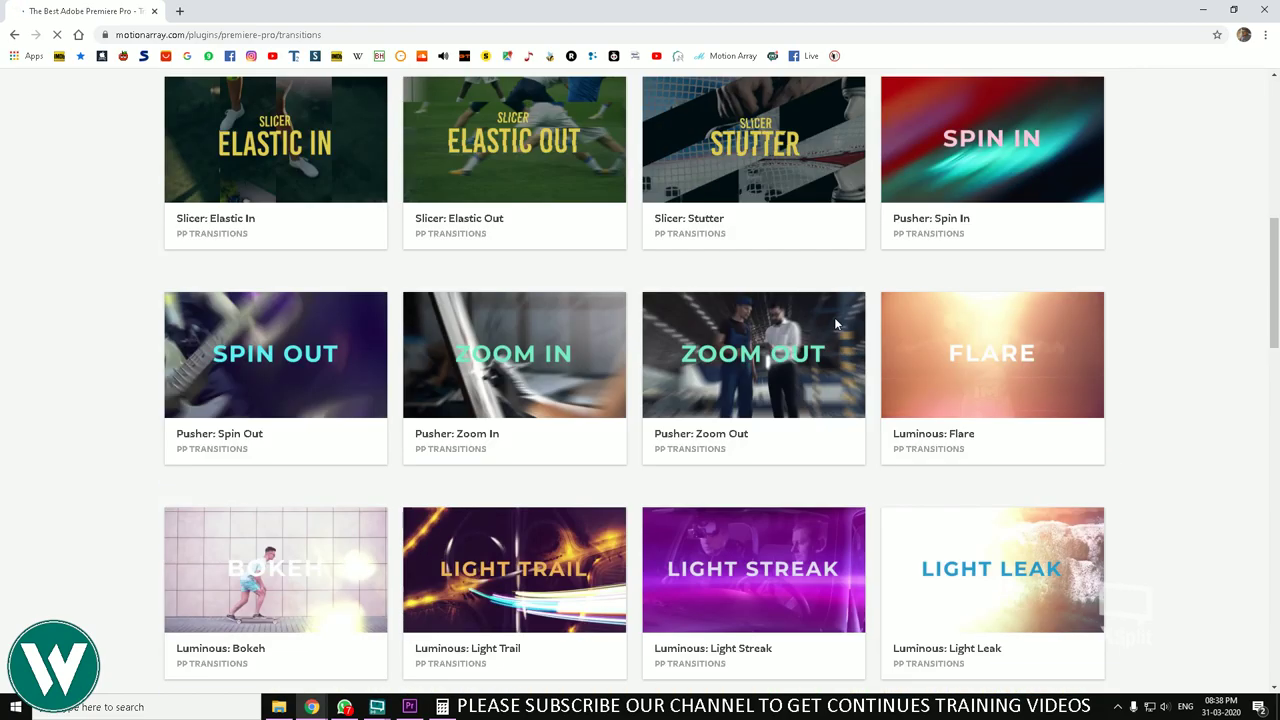
{"action": "scroll", "coordinate": [823, 310], "scroll_direction": "down", "scroll_amount": 11}
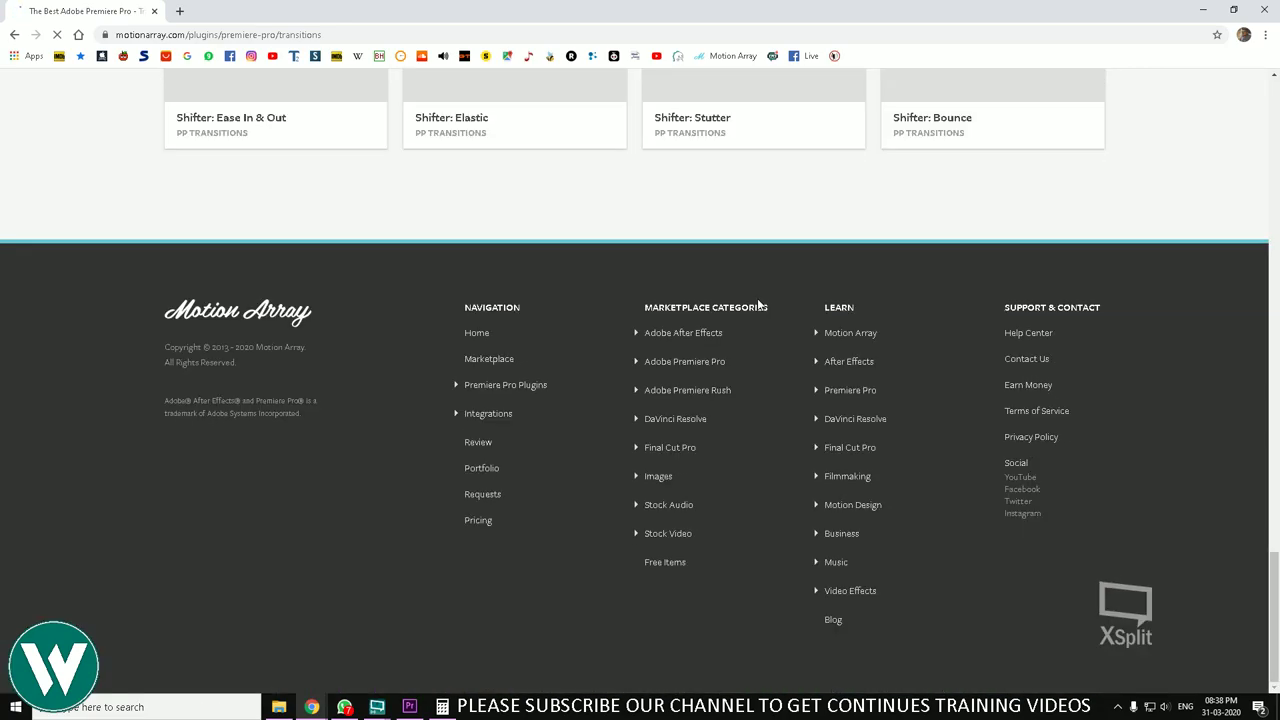
{"action": "scroll", "coordinate": [759, 305], "scroll_direction": "up", "scroll_amount": 20}
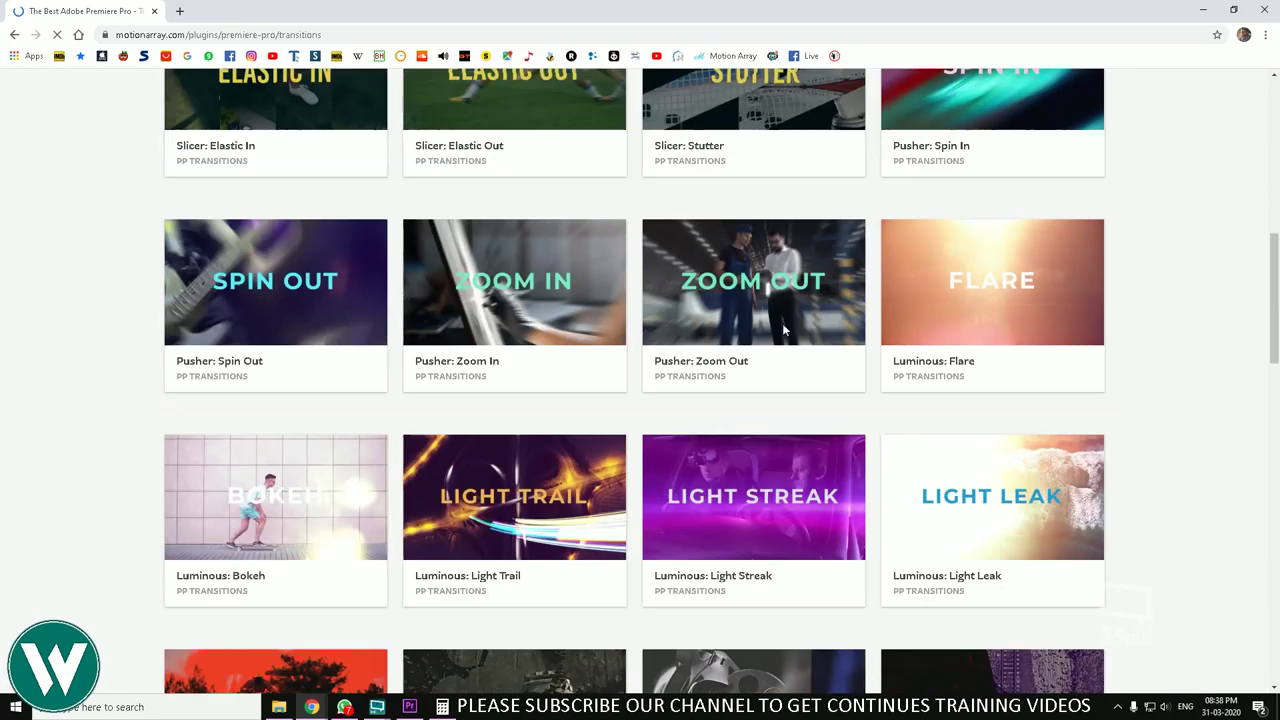
{"action": "scroll", "coordinate": [784, 330], "scroll_direction": "up", "scroll_amount": 7}
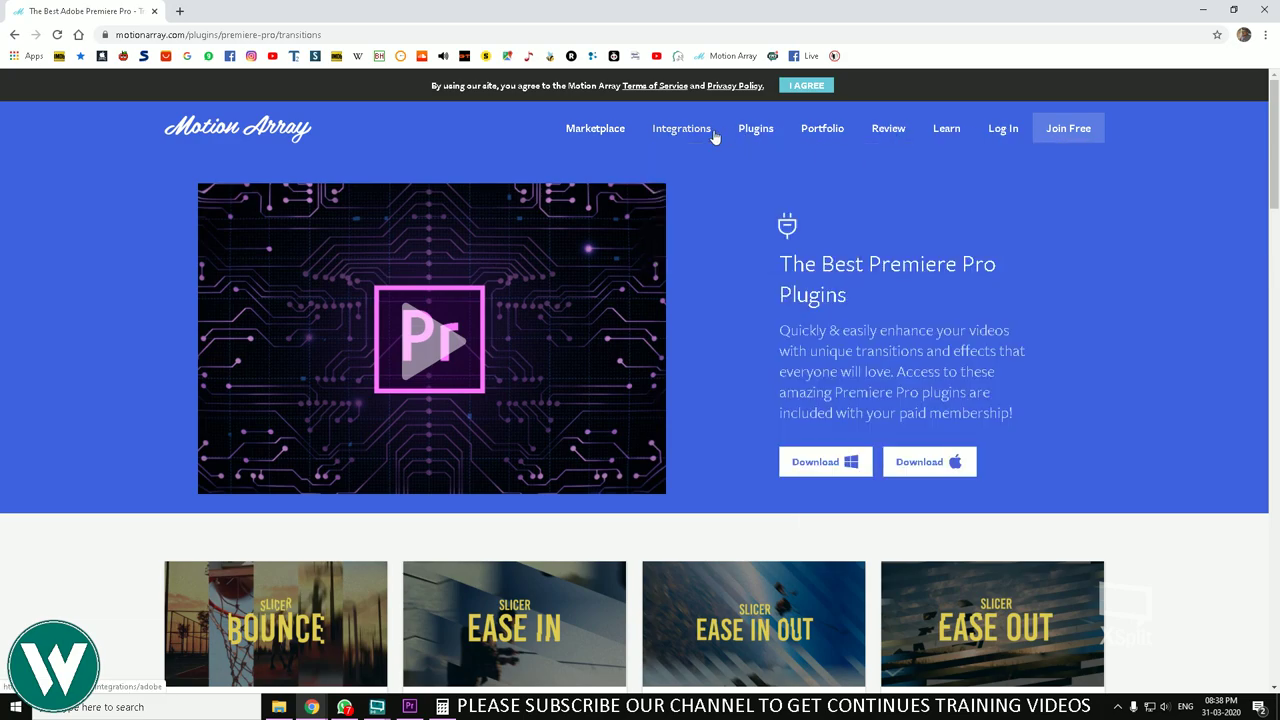
{"action": "mouse_move", "coordinate": [614, 133]}
{"action": "mouse_move", "coordinate": [755, 133]}
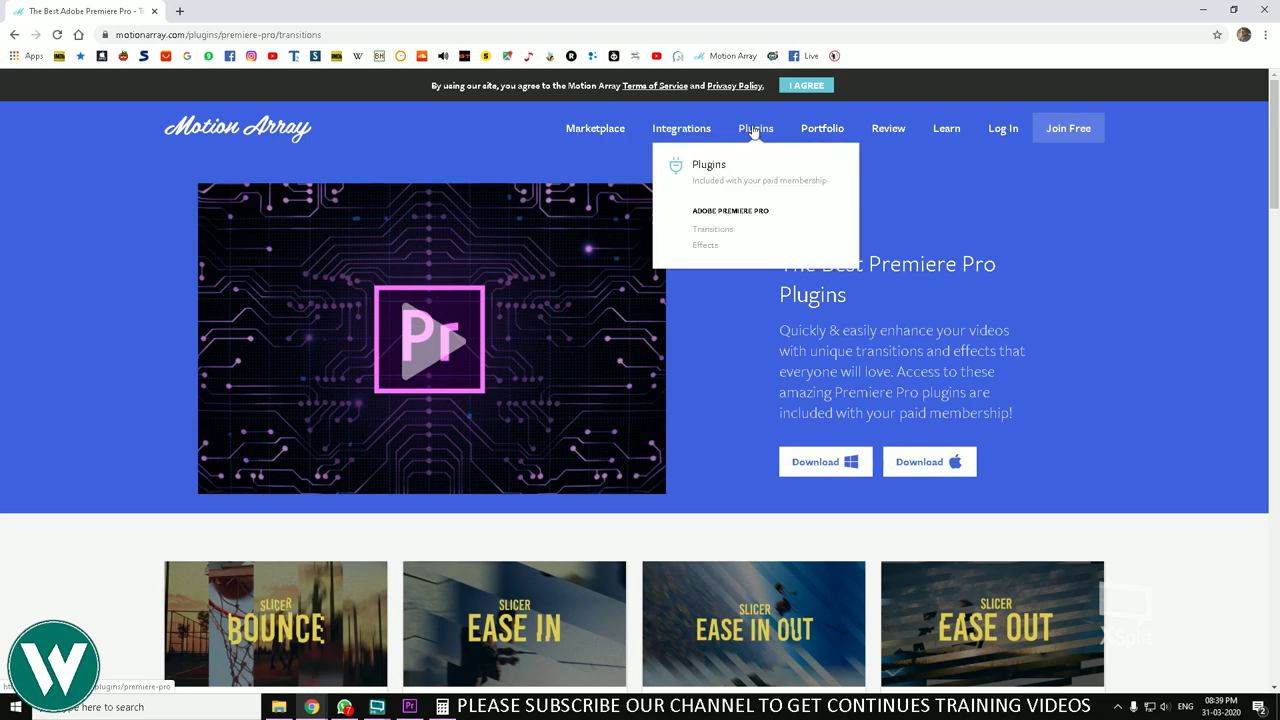
{"action": "left_click_drag", "start_coordinate": [740, 180], "coordinate": [828, 182]}
{"action": "left_click", "coordinate": [827, 192]}
{"action": "left_click", "coordinate": [731, 236]}
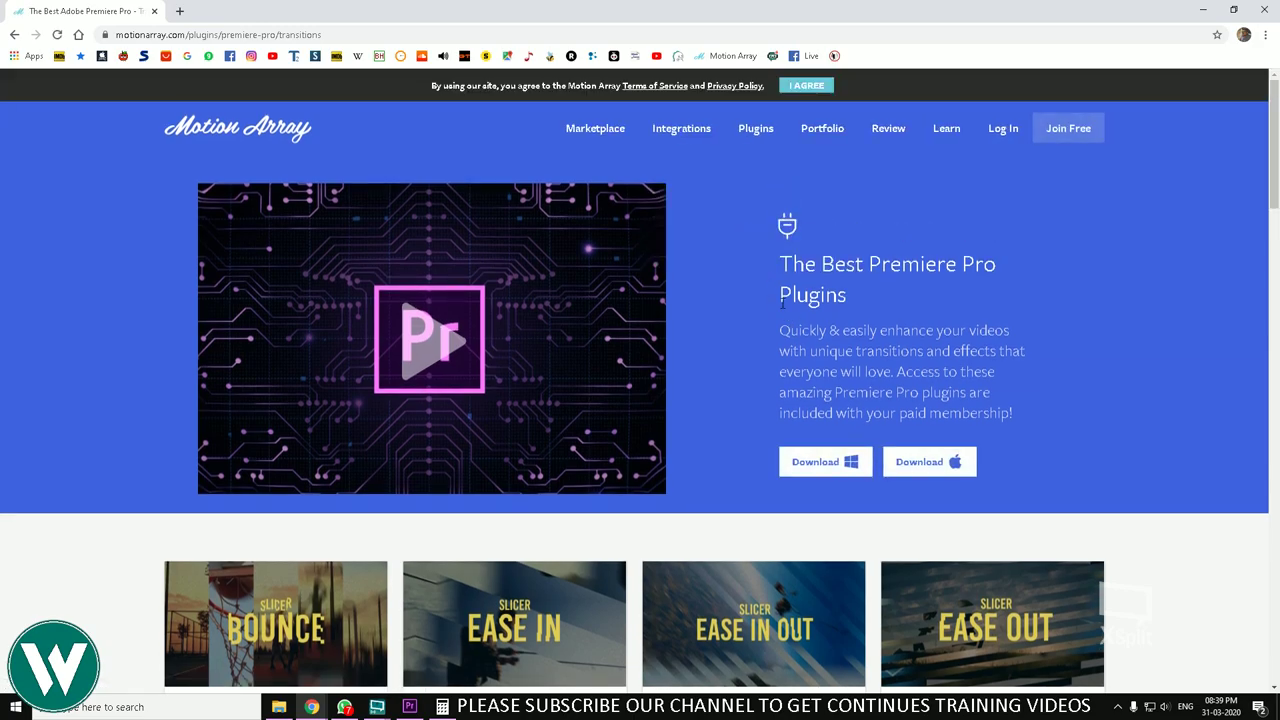
Step: Scroll the transitions grid and go to the Join Free pricing page
{"action": "scroll", "coordinate": [780, 302], "scroll_direction": "down", "scroll_amount": 7}
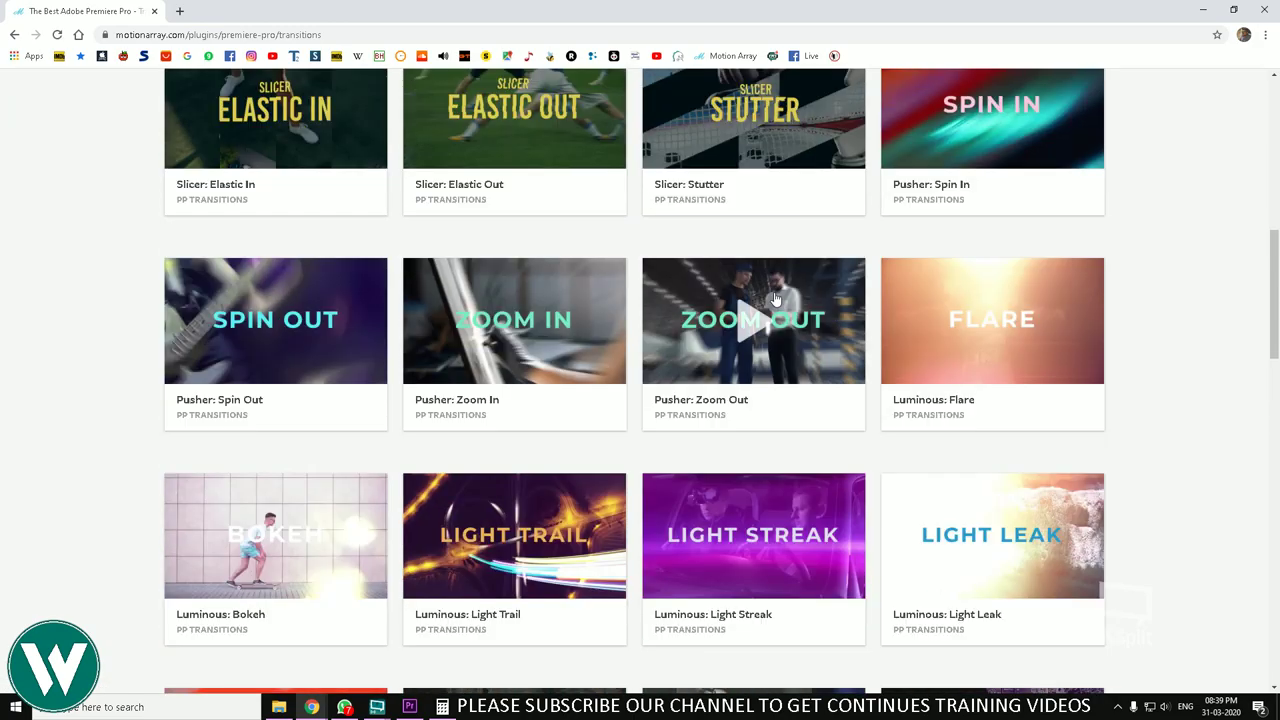
{"action": "scroll", "coordinate": [775, 298], "scroll_direction": "up", "scroll_amount": 7}
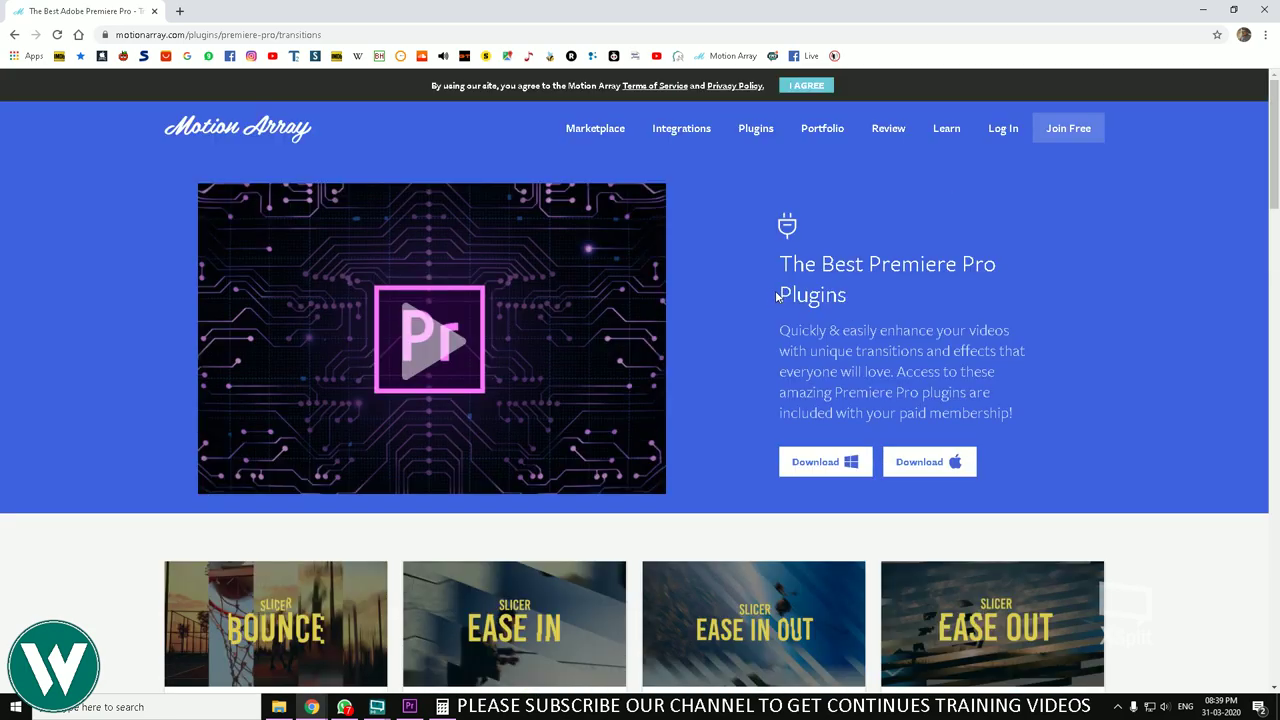
{"action": "left_click", "coordinate": [1070, 132]}
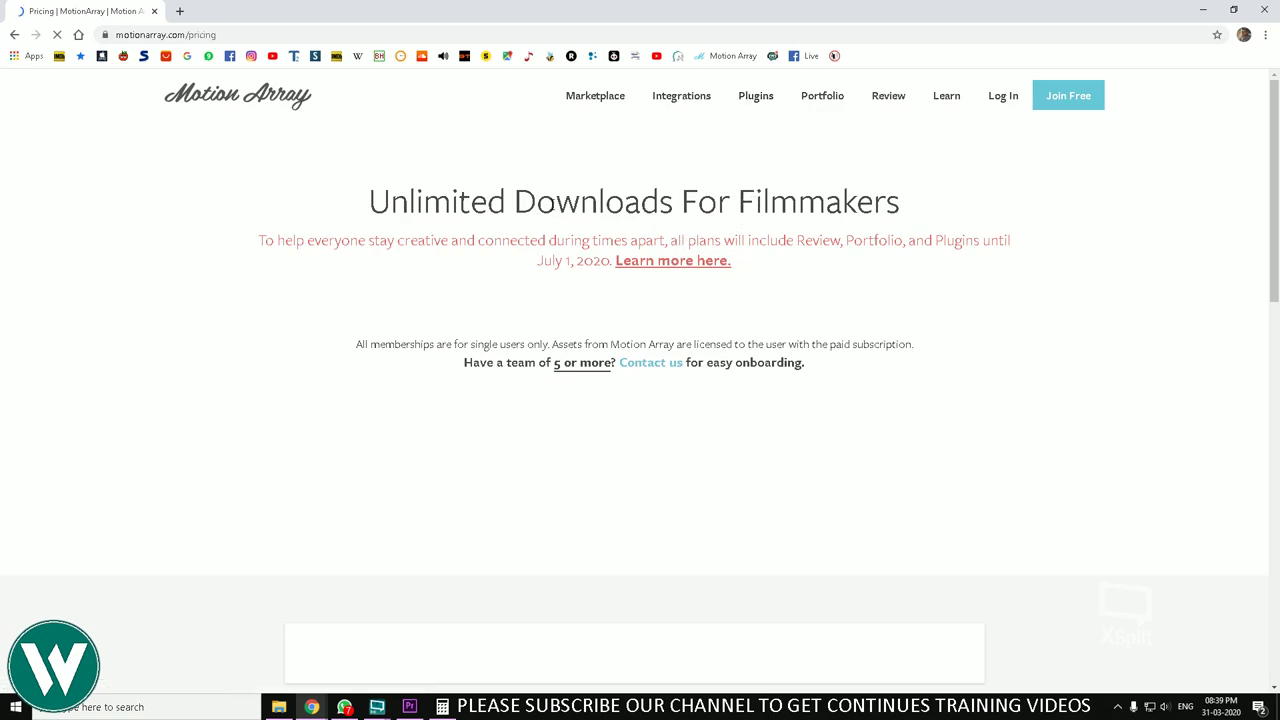
{"action": "left_click_drag", "start_coordinate": [535, 200], "coordinate": [923, 206]}
{"action": "left_click", "coordinate": [923, 206]}
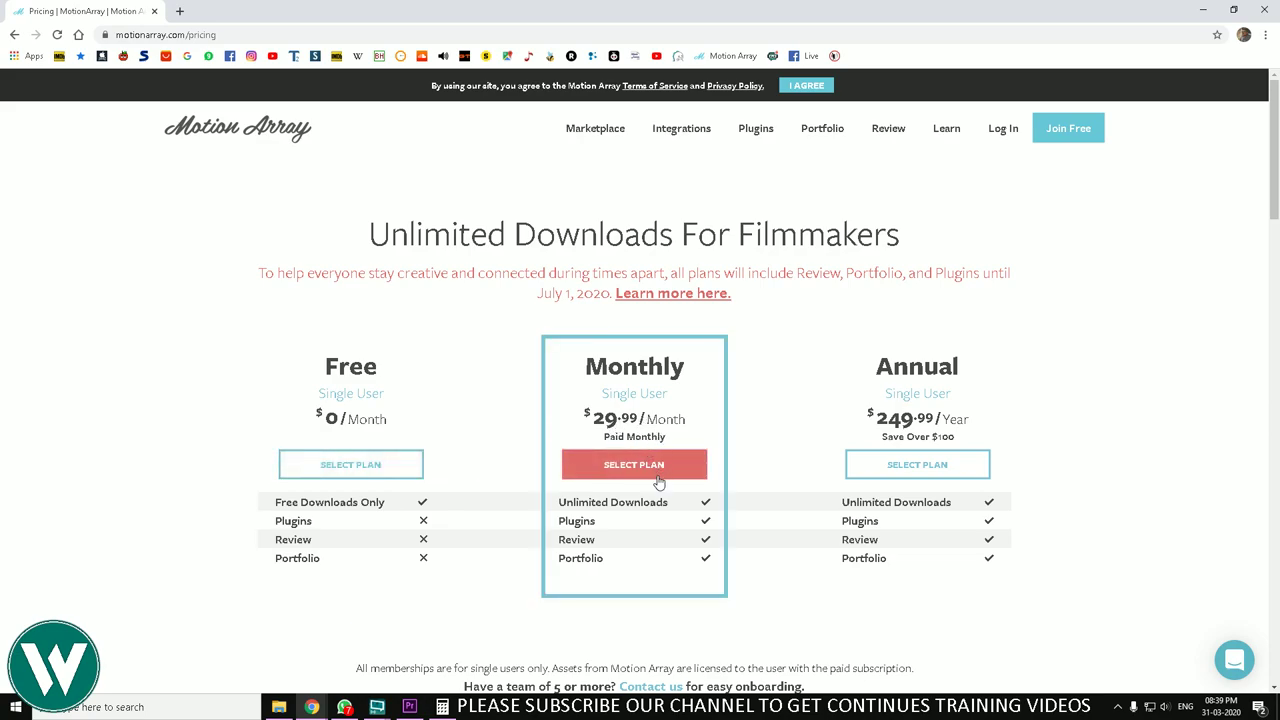
{"action": "mouse_move", "coordinate": [855, 525]}
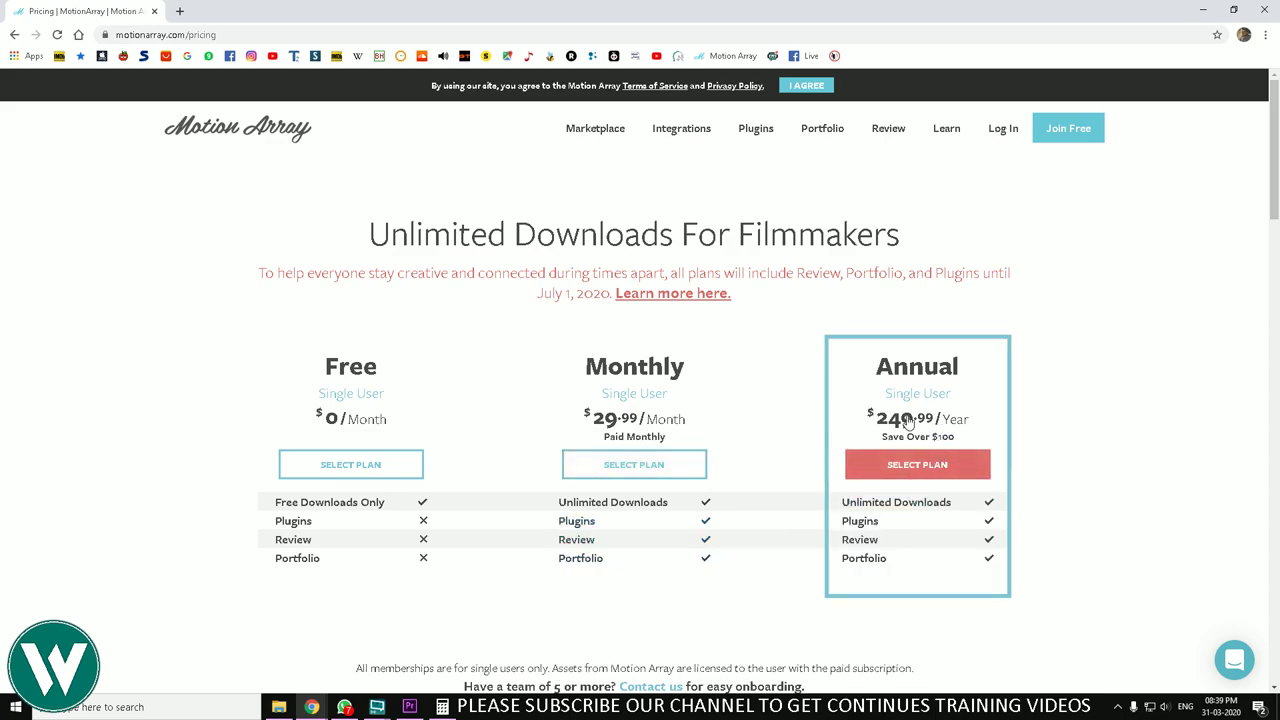
Step: Calculate 249 × 70 = 17,430 in Calculator, then return to the Motion Array pricing page
{"action": "key", "text": "alt+Tab"}
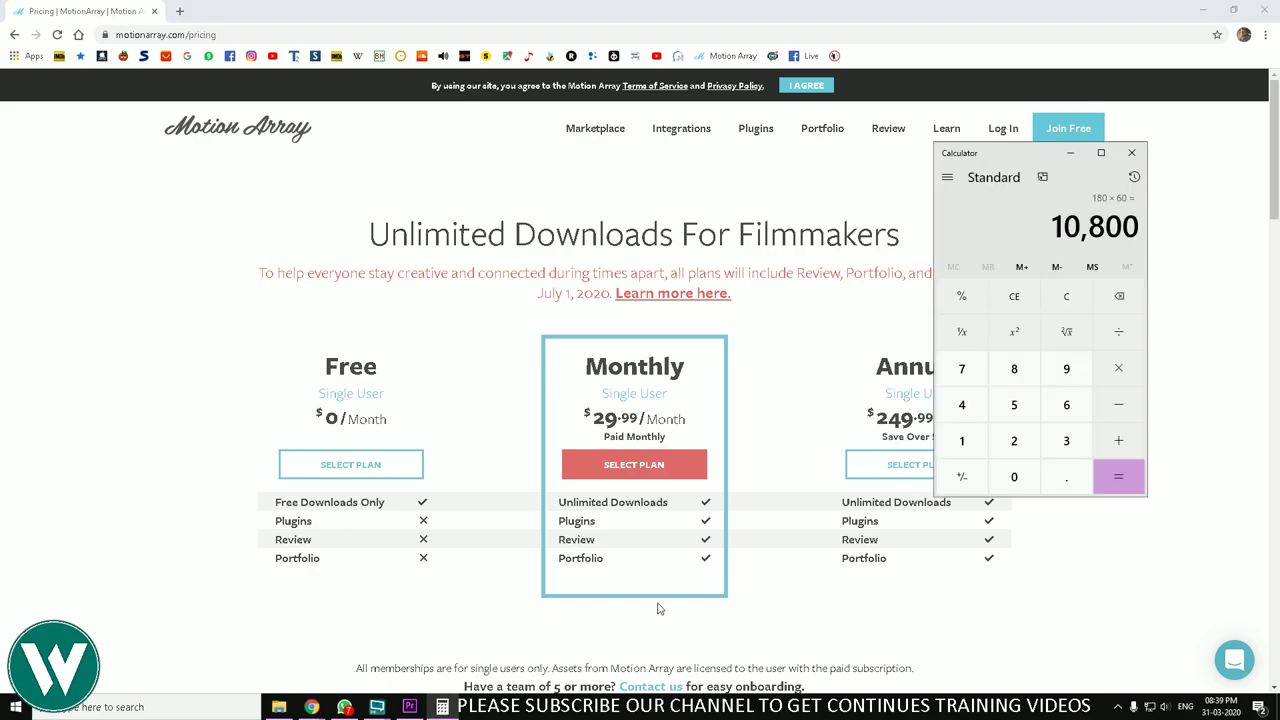
{"action": "left_click", "coordinate": [1120, 295]}
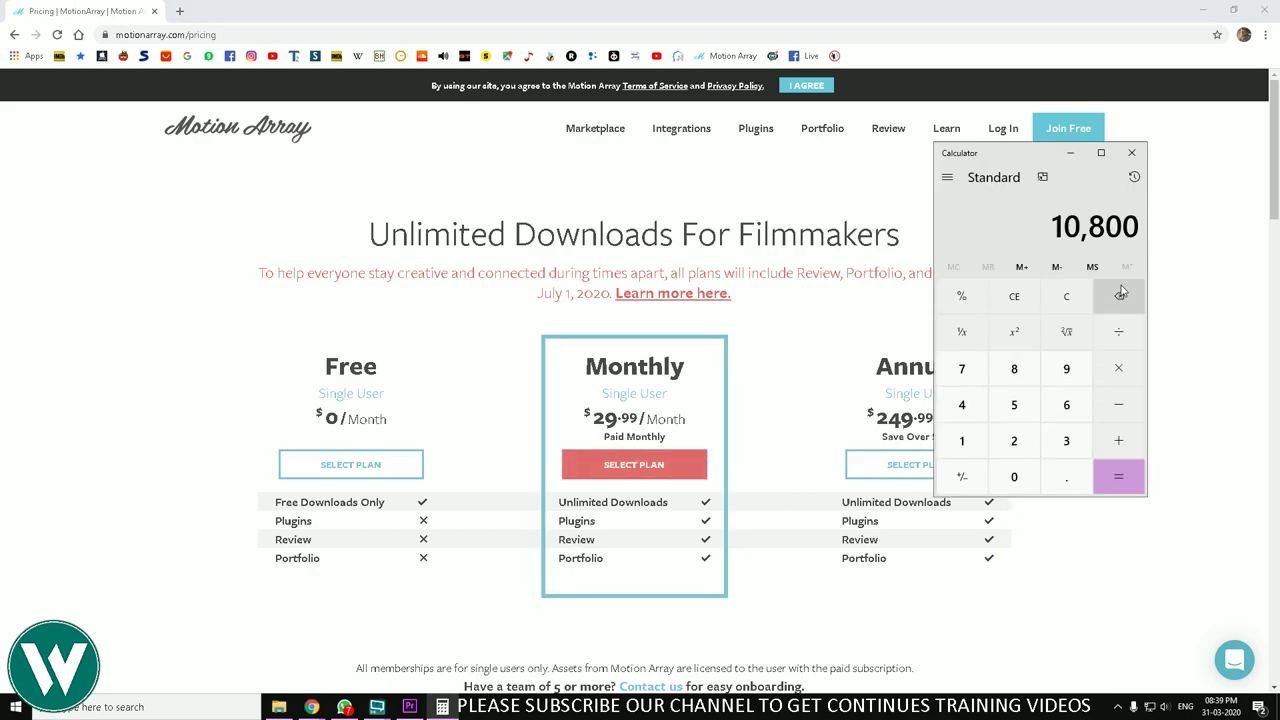
{"action": "left_click", "coordinate": [1014, 440]}
{"action": "left_click", "coordinate": [962, 404]}
{"action": "left_click", "coordinate": [1060, 370]}
{"action": "left_click", "coordinate": [1116, 368]}
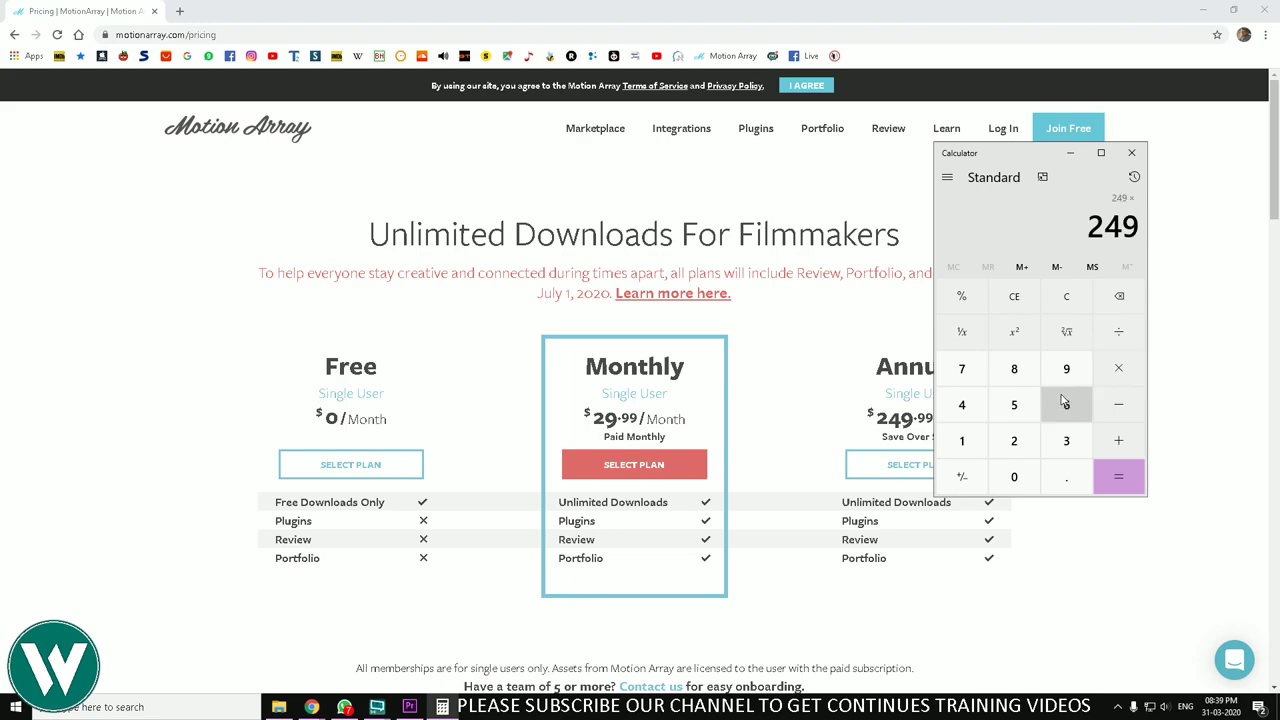
{"action": "left_click", "coordinate": [962, 368]}
{"action": "left_click", "coordinate": [1014, 476]}
{"action": "left_click", "coordinate": [1119, 477]}
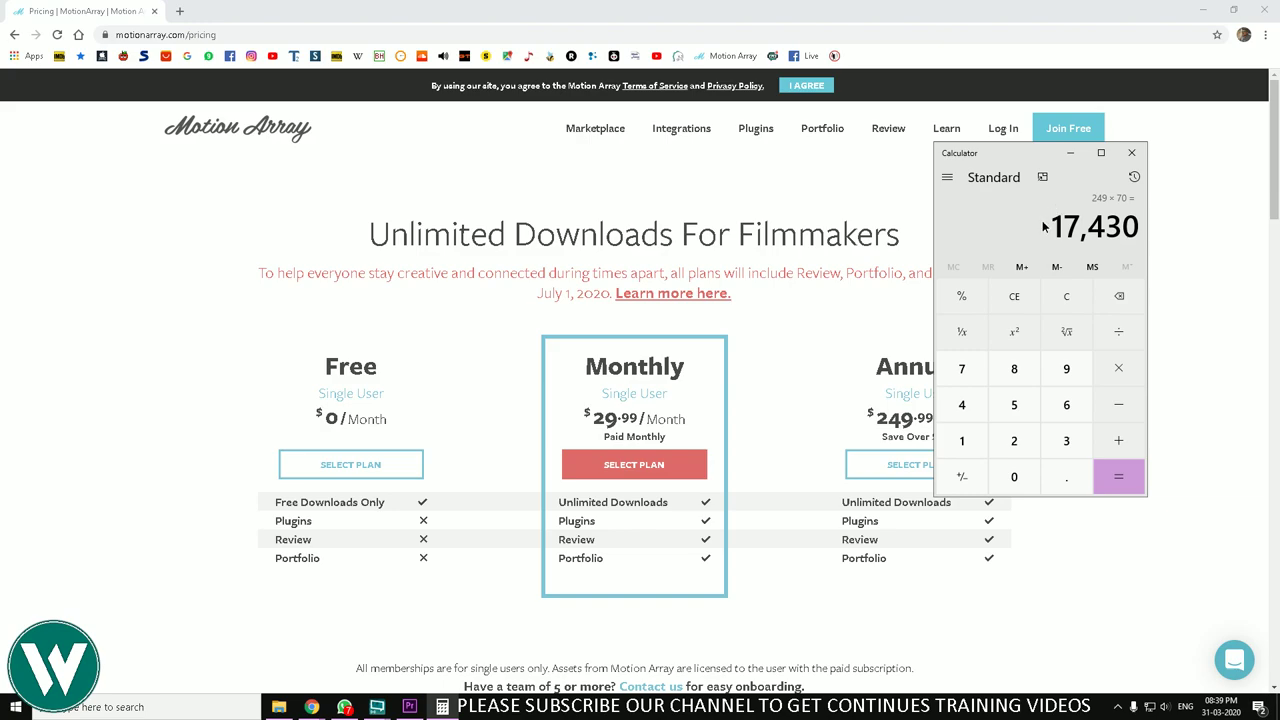
{"action": "left_click", "coordinate": [1160, 236]}
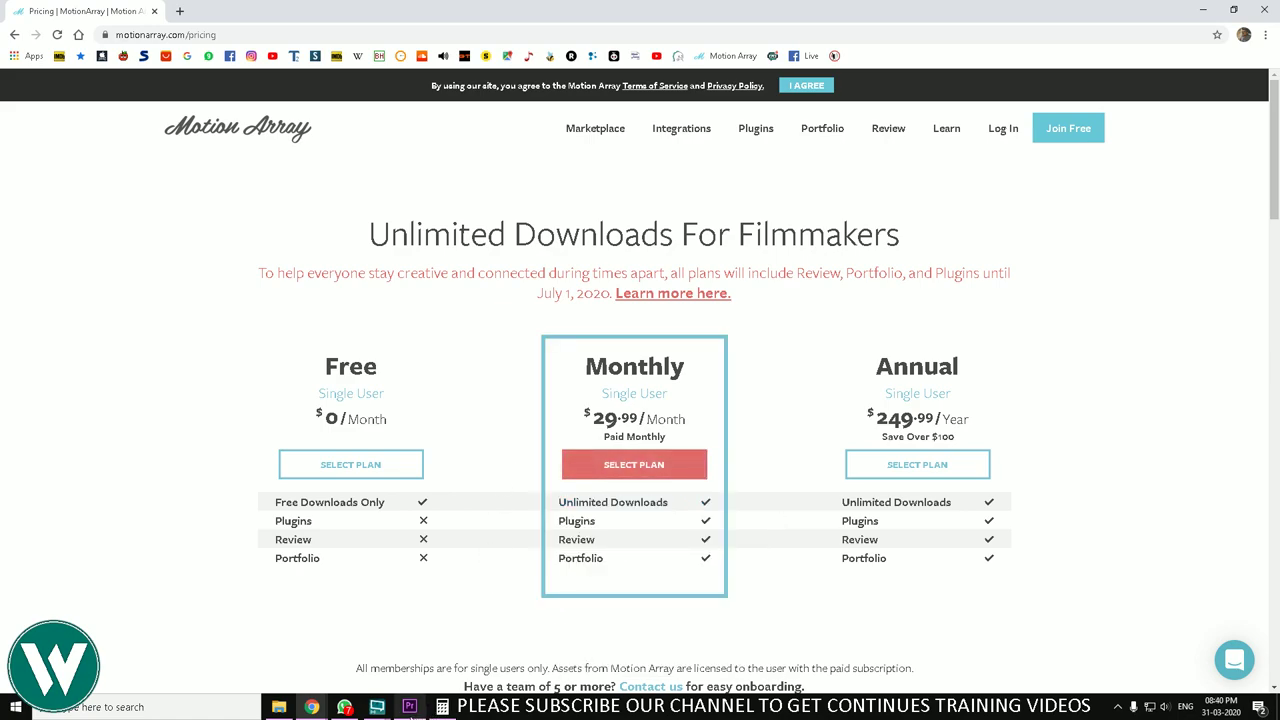
Step: Look over the Motion Array pricing plans, then switch back to Premiere Pro
{"action": "mouse_move", "coordinate": [410, 712]}
{"action": "mouse_move", "coordinate": [652, 512]}
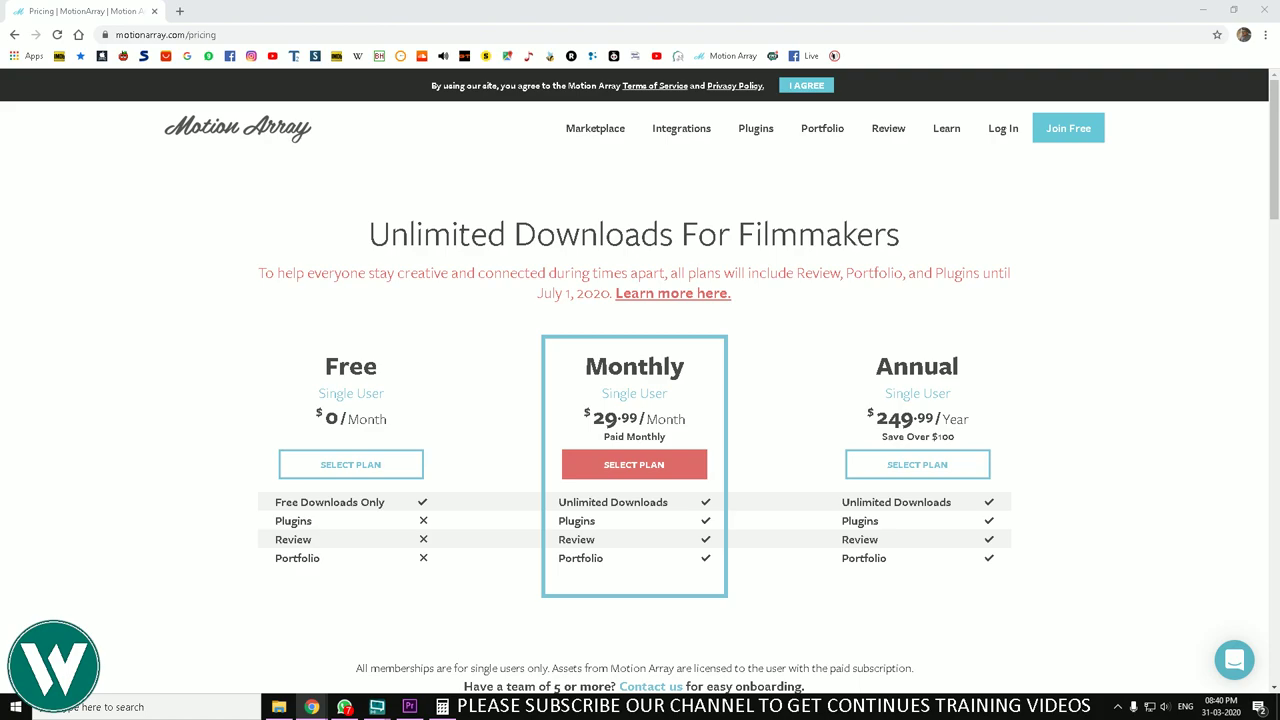
{"action": "left_click", "coordinate": [409, 707]}
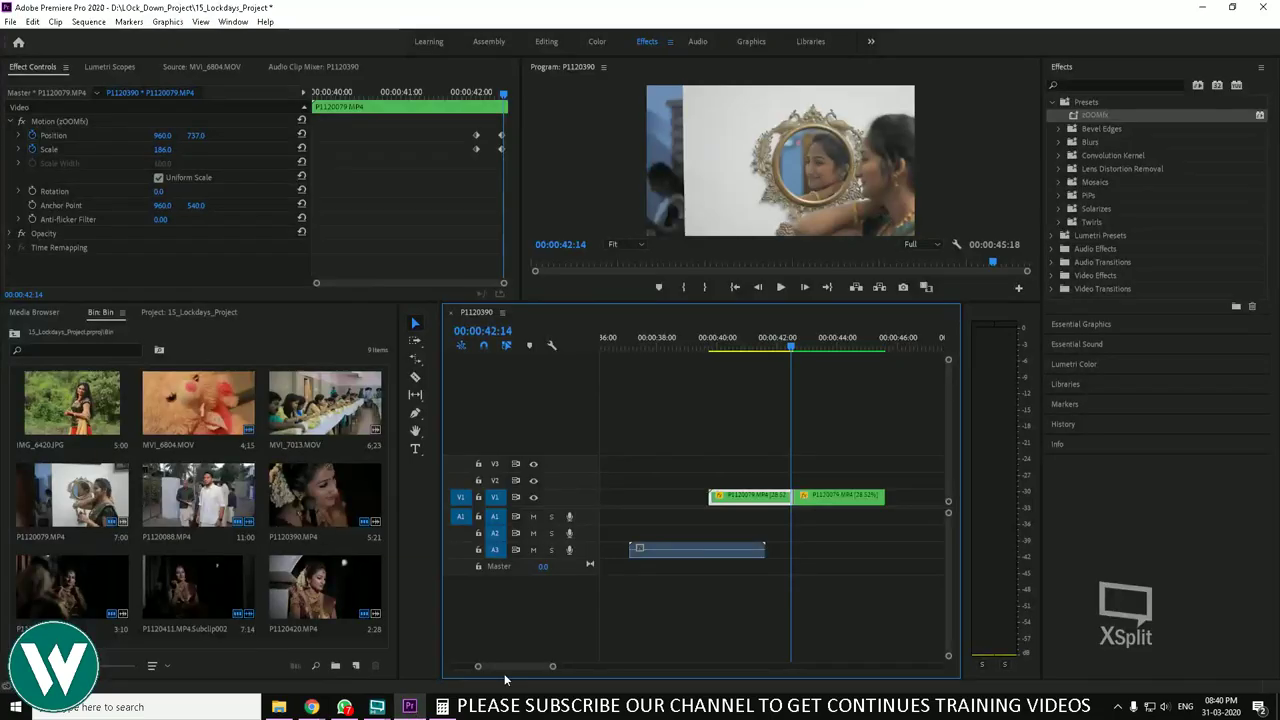
Step: Filter the Effects panel to 'fli' matches and select Reduce Interlace Flicker
{"action": "left_click", "coordinate": [1108, 84]}
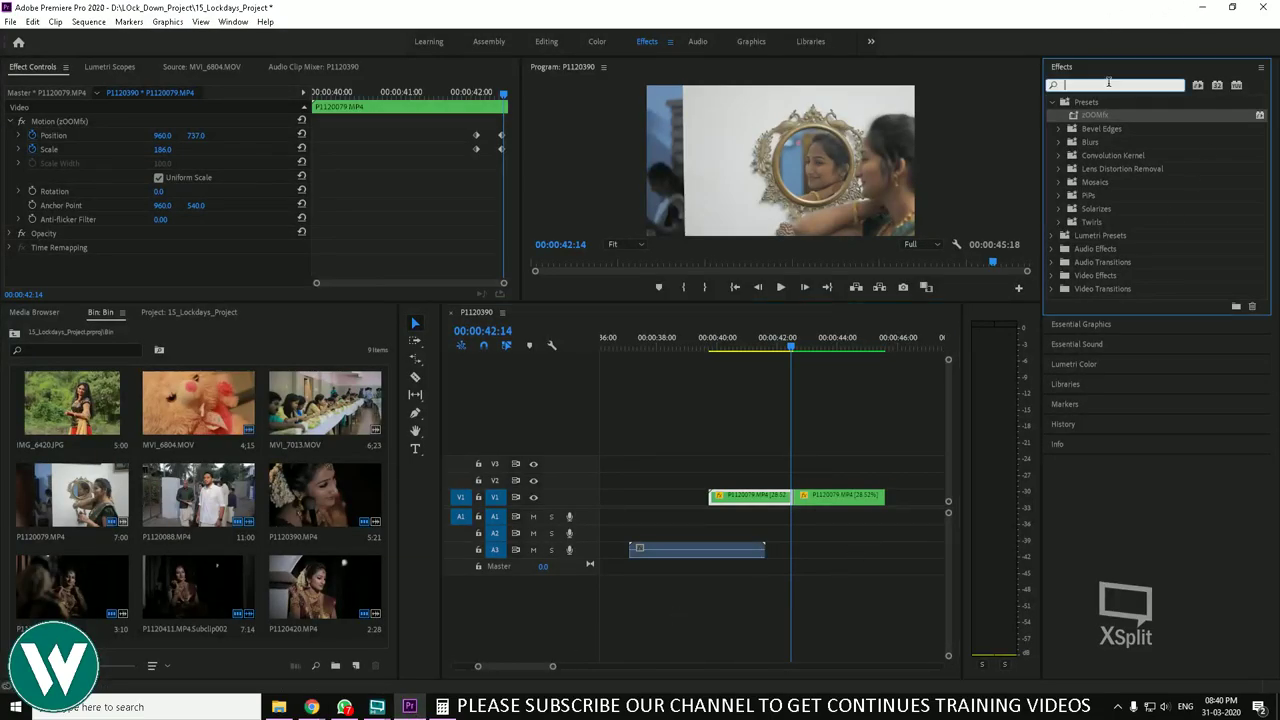
{"action": "type", "text": "flac"}
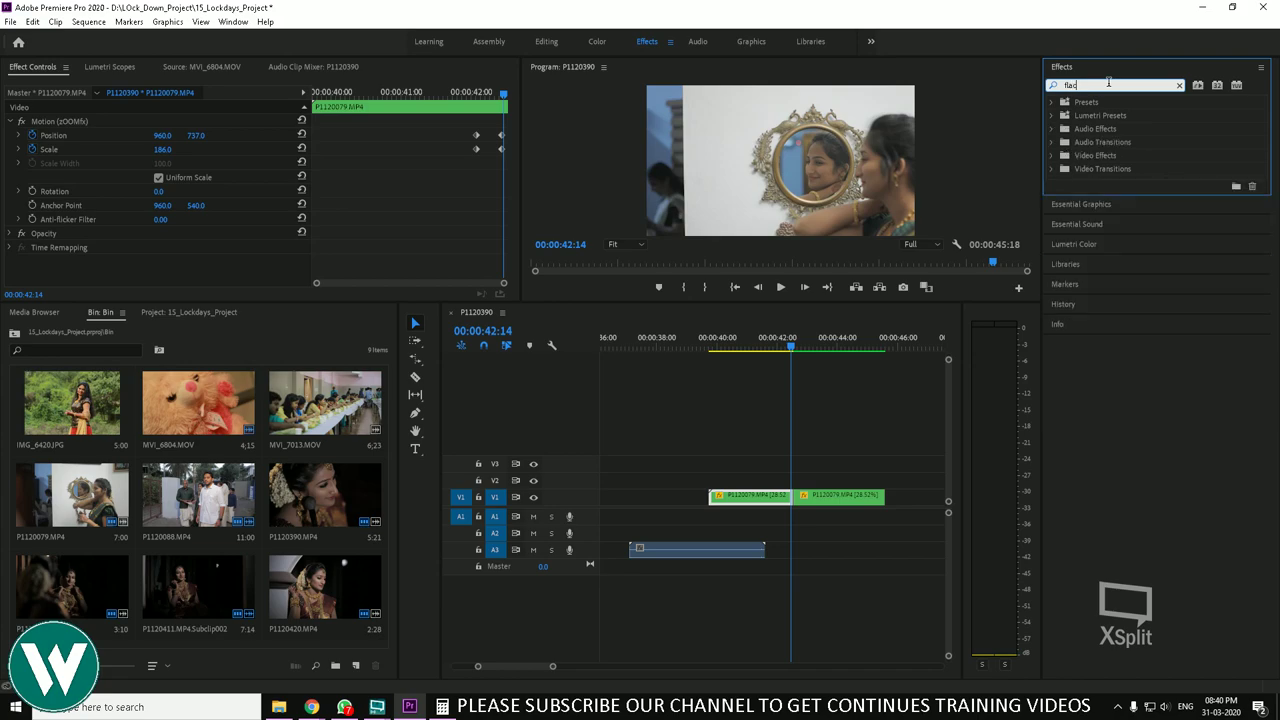
{"action": "key", "text": "BackSpace"}
{"action": "key", "text": "BackSpace"}
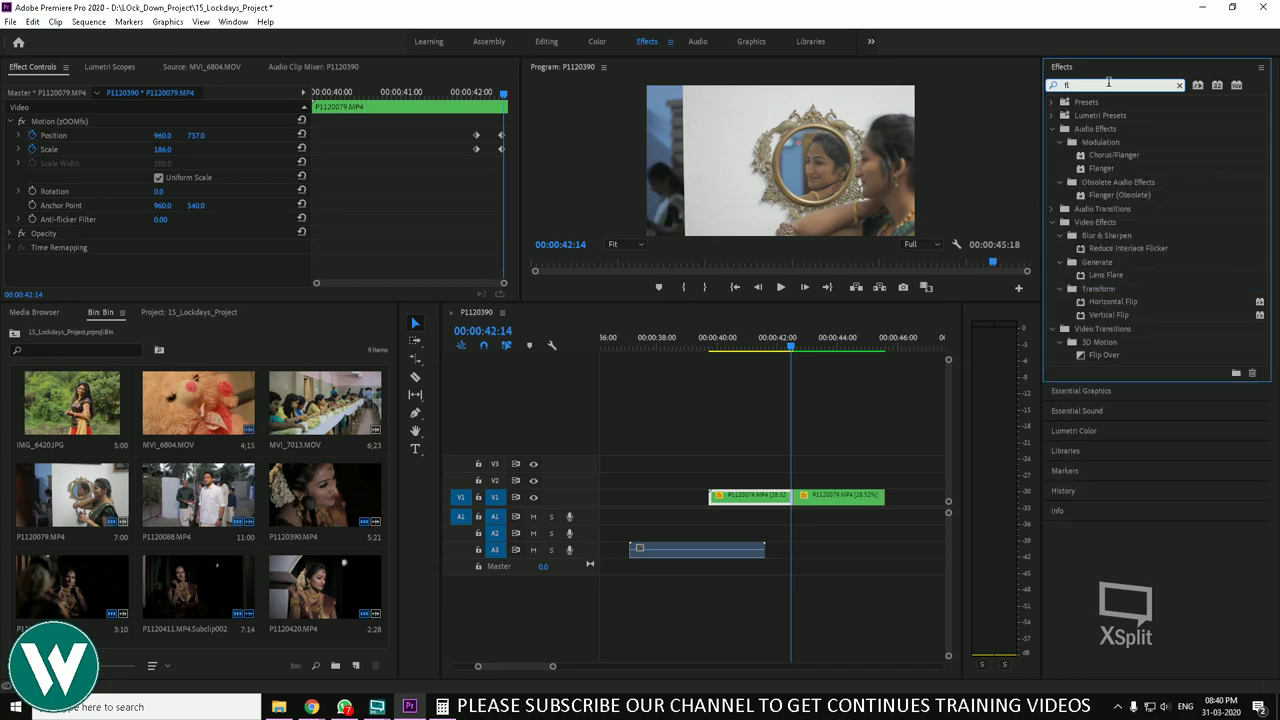
{"action": "type", "text": "ash"}
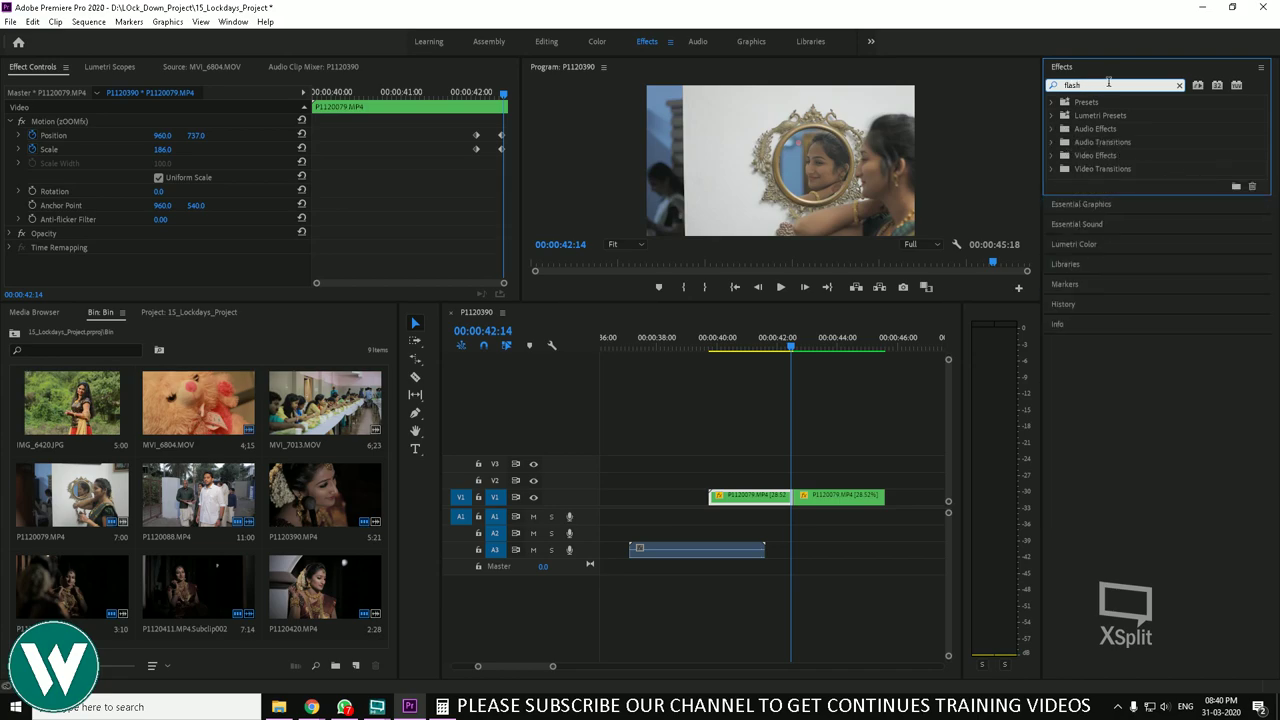
{"action": "key", "text": "BackSpace"}
{"action": "key", "text": "BackSpace"}
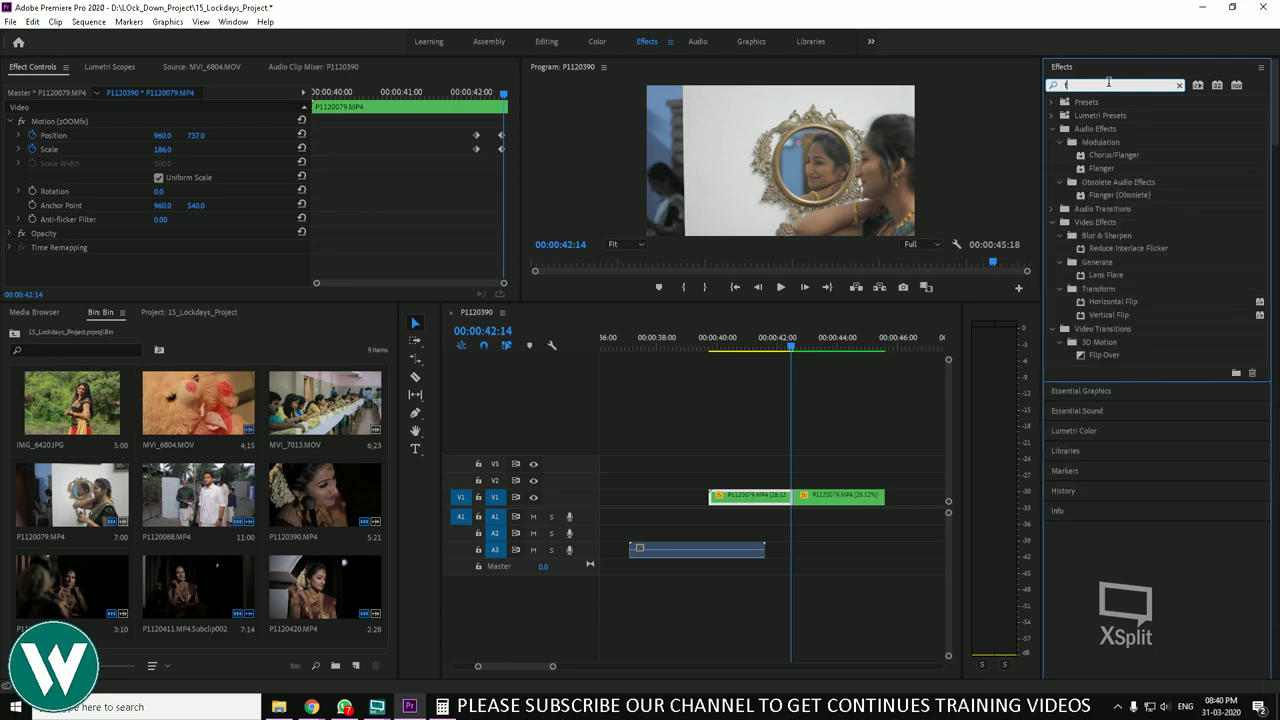
{"action": "type", "text": "i"}
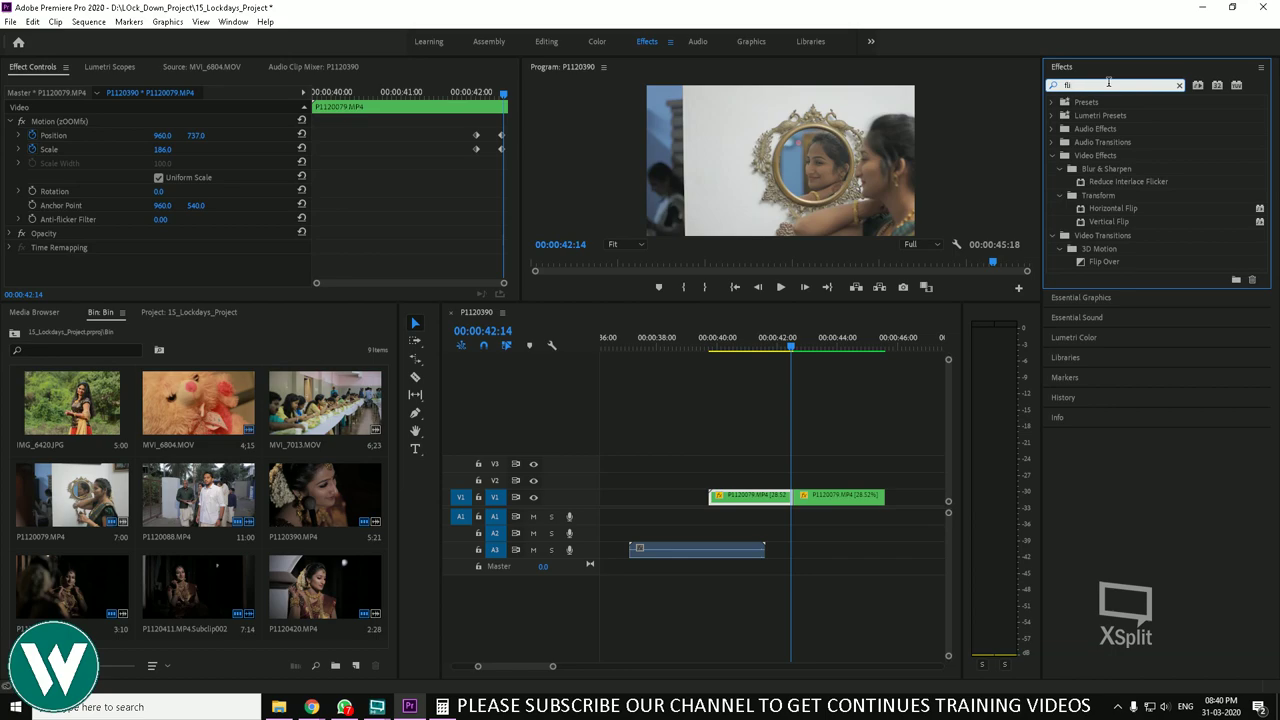
{"action": "left_click", "coordinate": [1138, 181]}
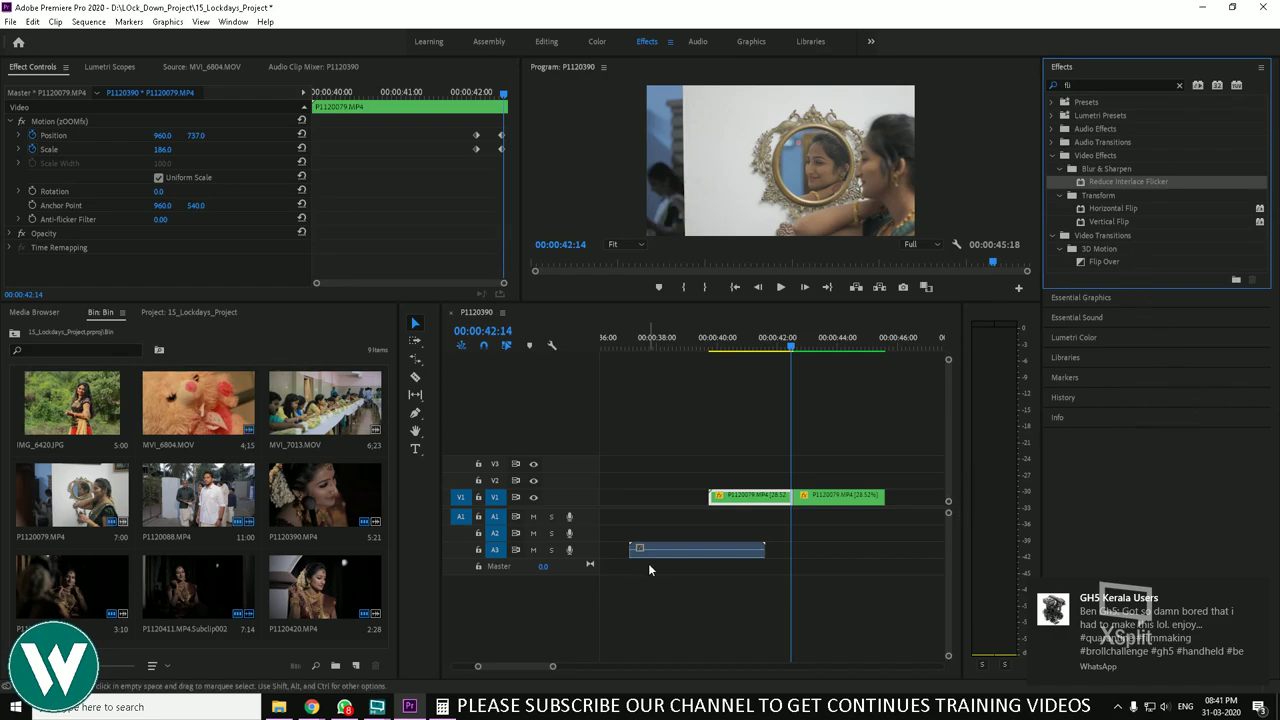
Step: View the forwarded image full size in the Premiere Lockdown Live chat, then return to Motion Array pricing
{"action": "left_click", "coordinate": [344, 707]}
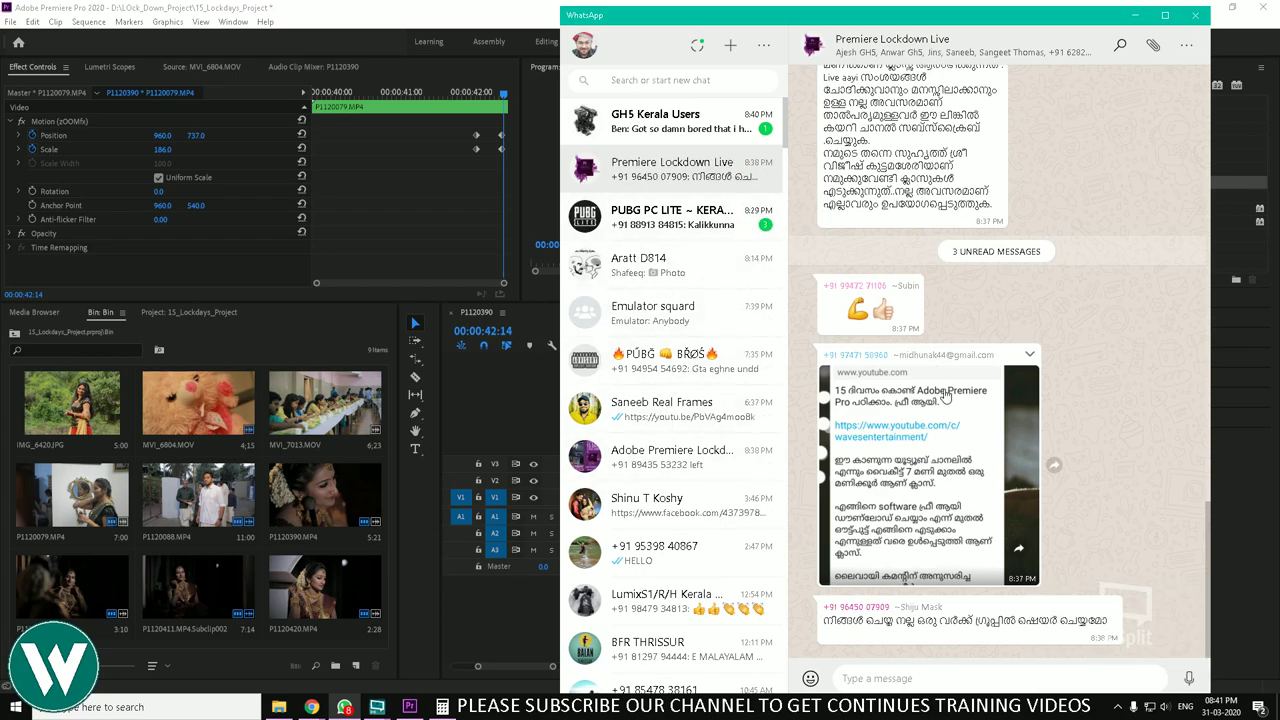
{"action": "left_click", "coordinate": [882, 428]}
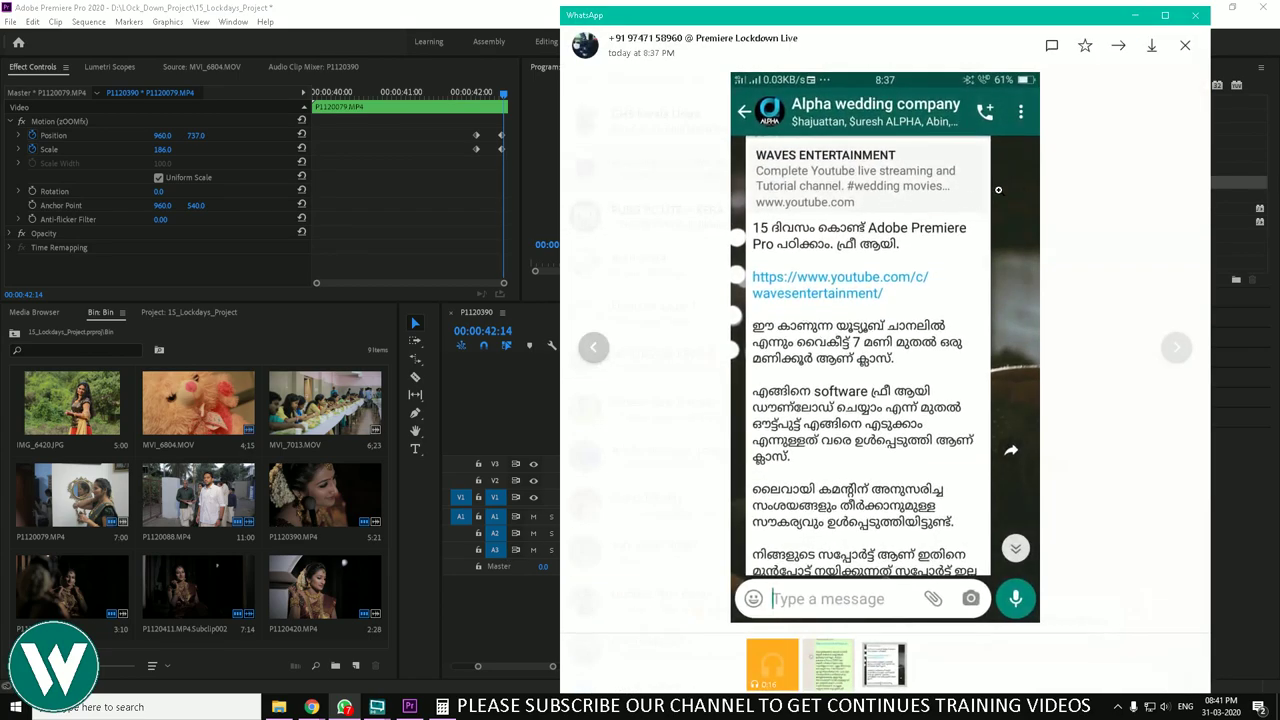
{"action": "left_click", "coordinate": [1185, 50]}
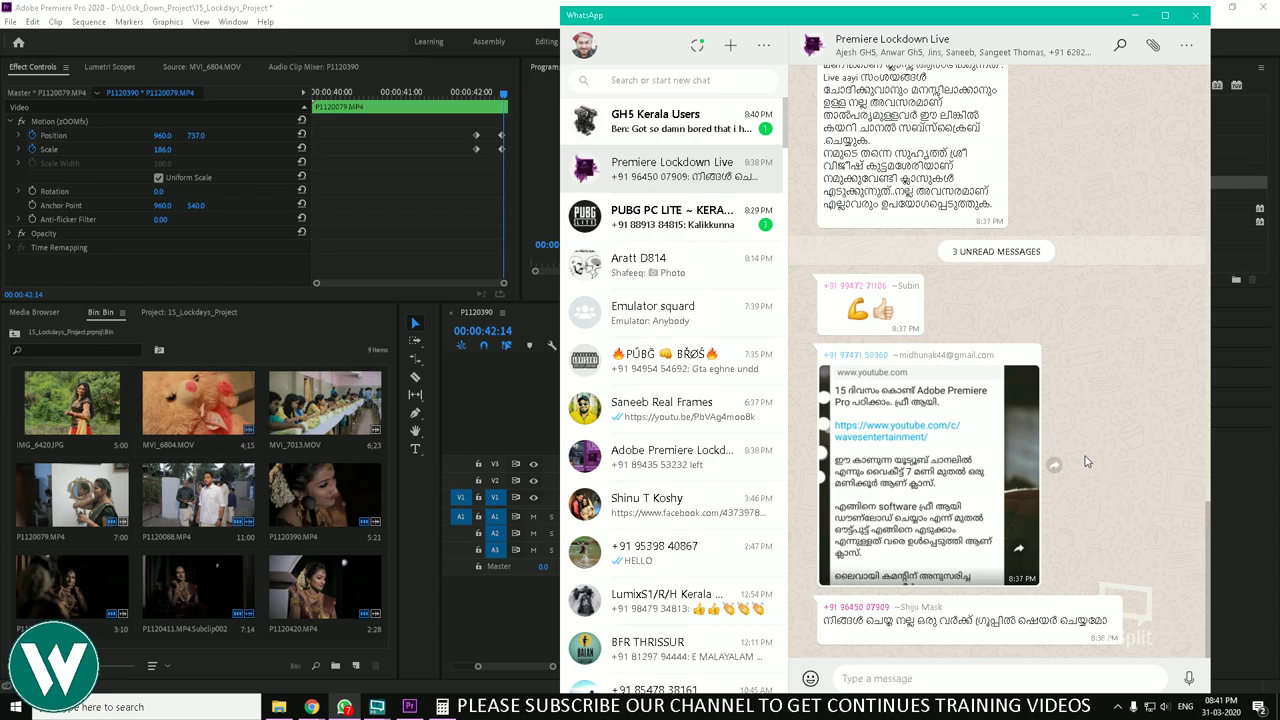
{"action": "left_click_drag", "start_coordinate": [936, 625], "coordinate": [1113, 626]}
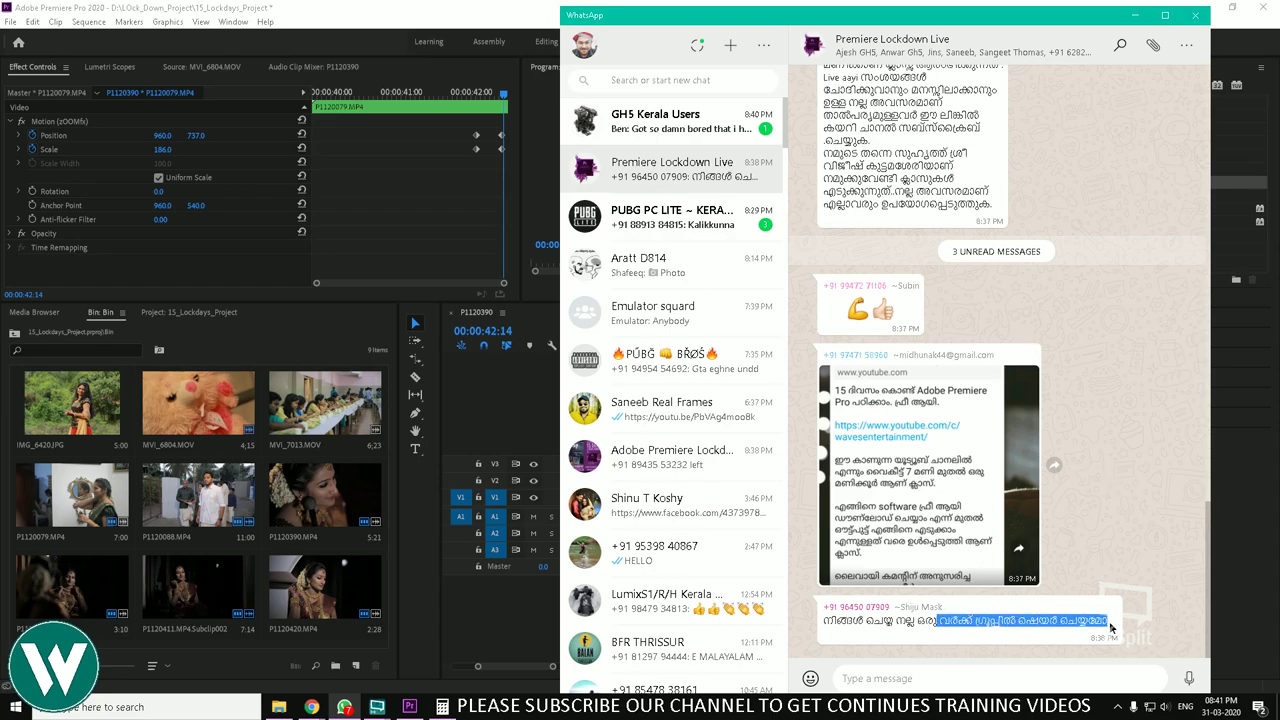
{"action": "left_click", "coordinate": [1148, 612]}
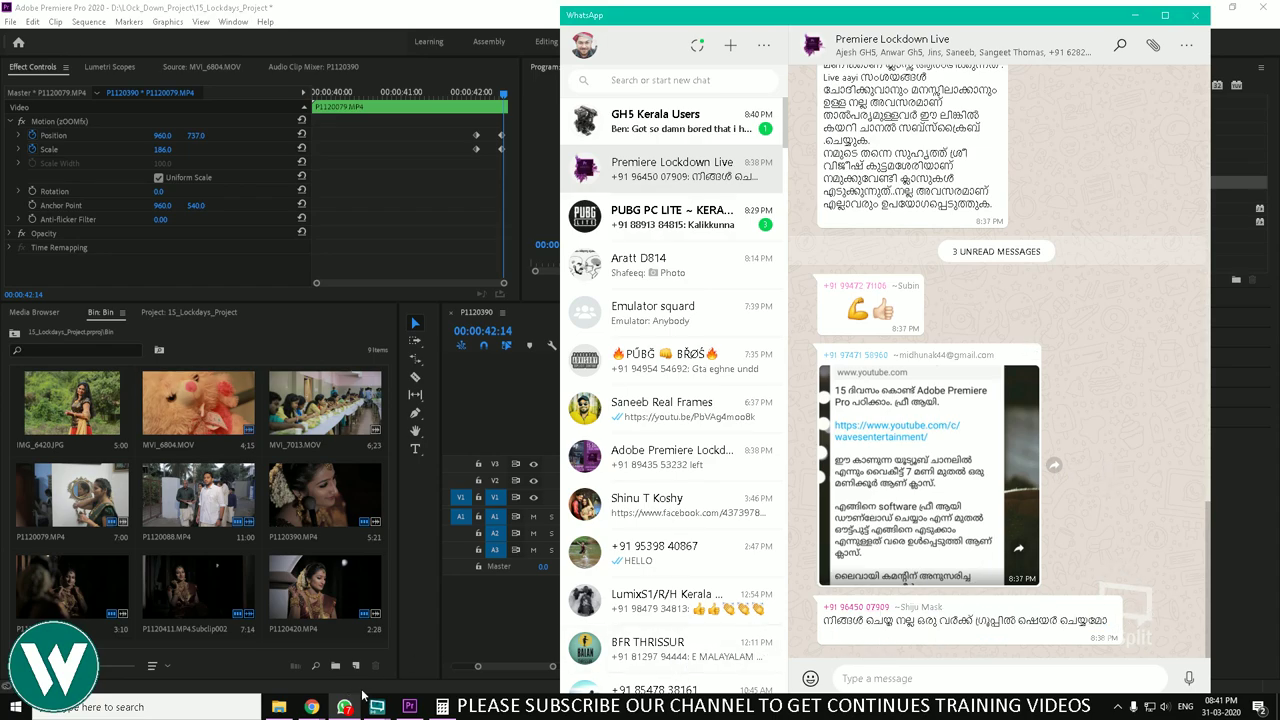
{"action": "mouse_move", "coordinate": [344, 707]}
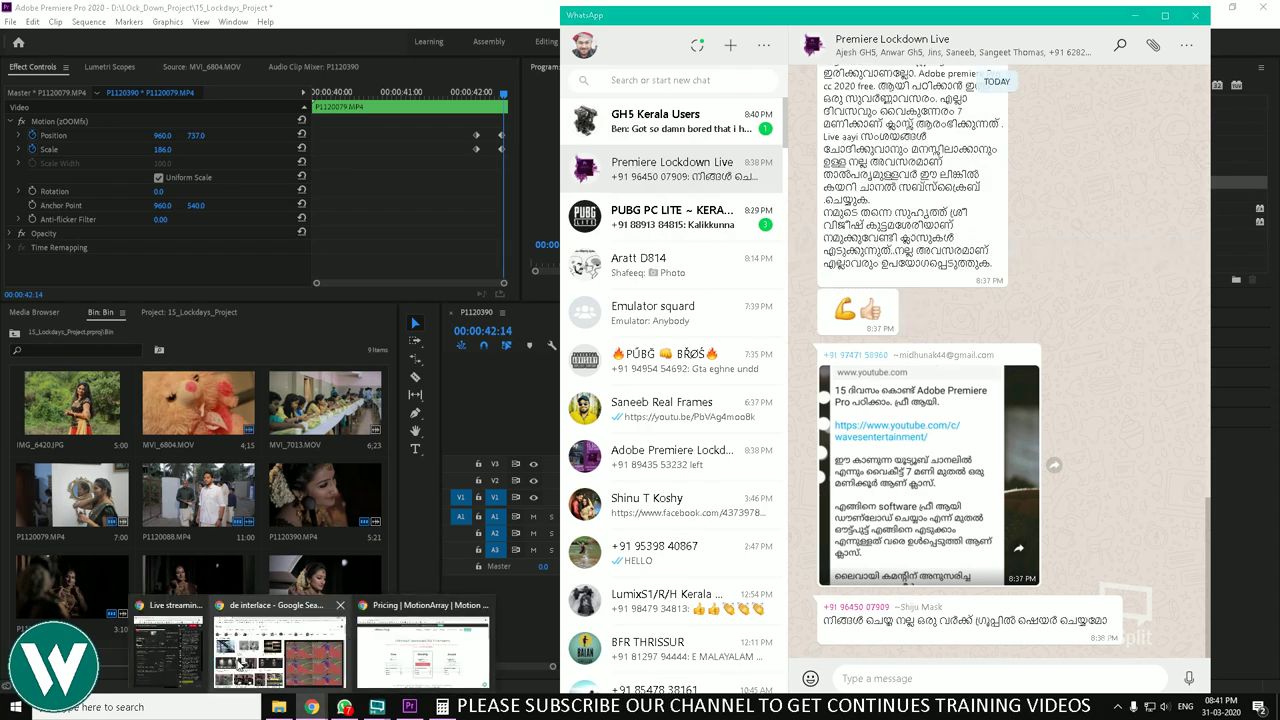
{"action": "left_click", "coordinate": [420, 650]}
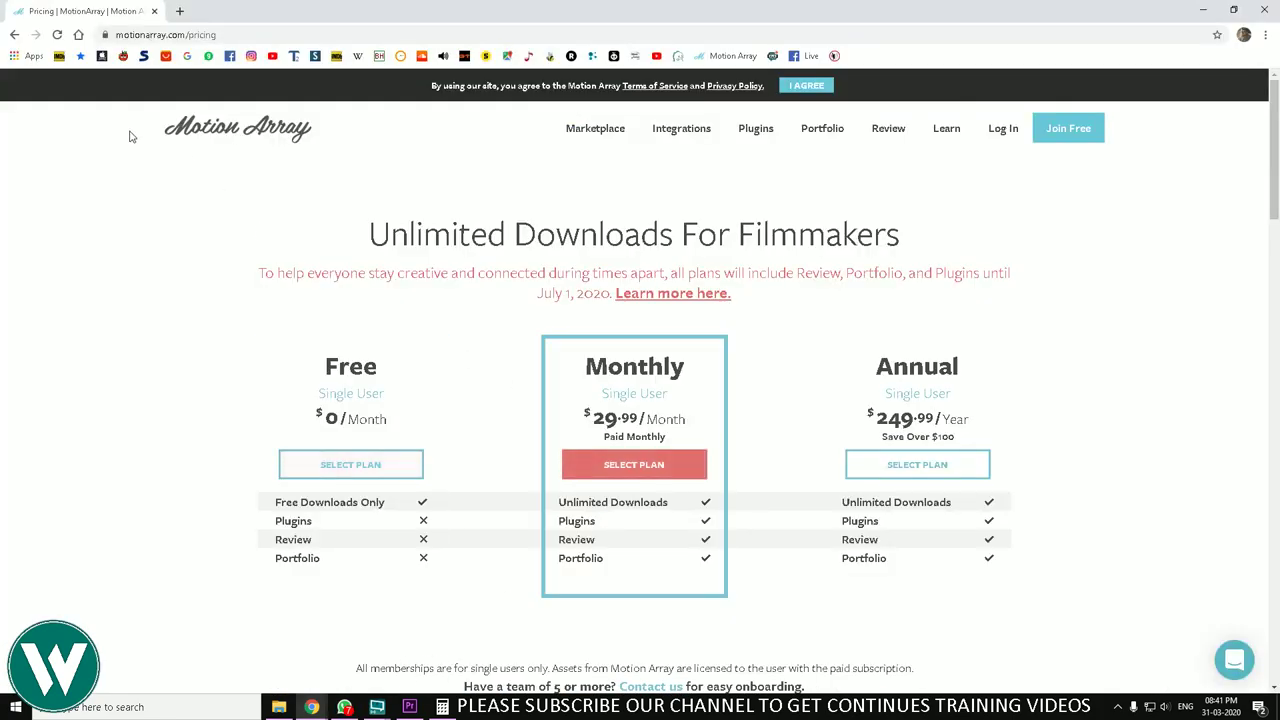
Step: Open the Instagram bookmark, then minimize Chrome
{"action": "left_click", "coordinate": [251, 55]}
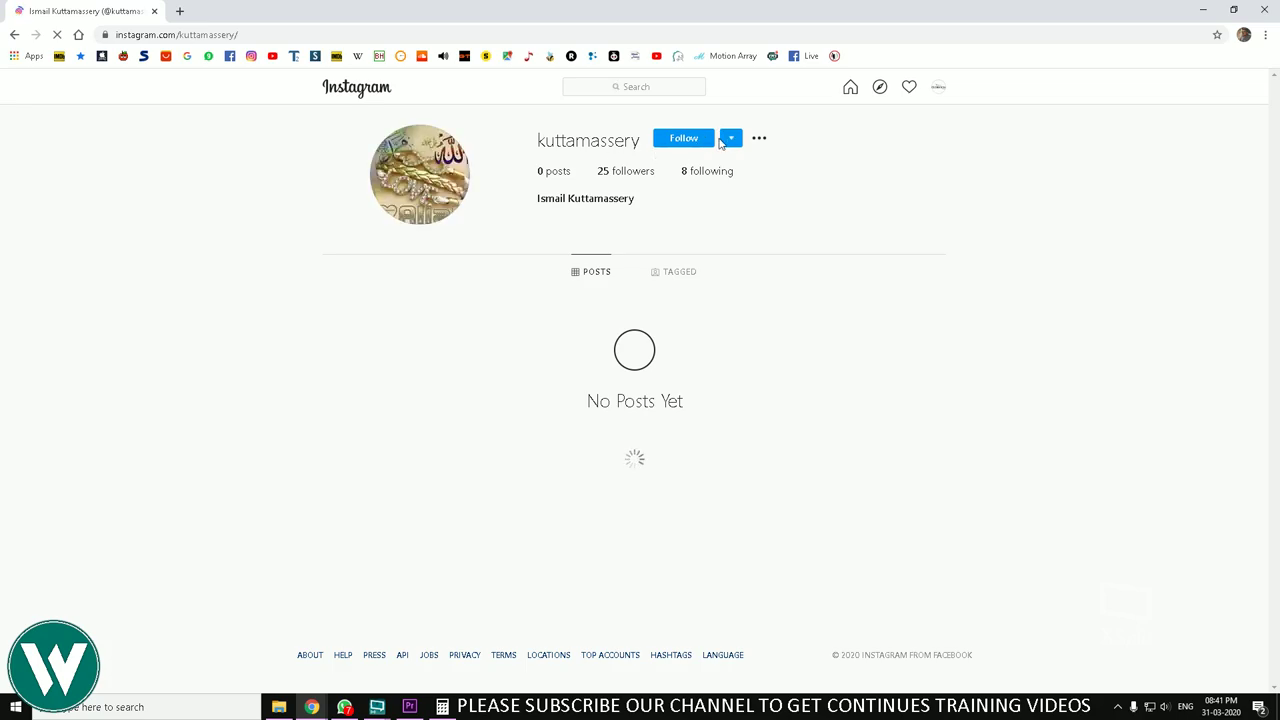
{"action": "left_click", "coordinate": [1264, 9]}
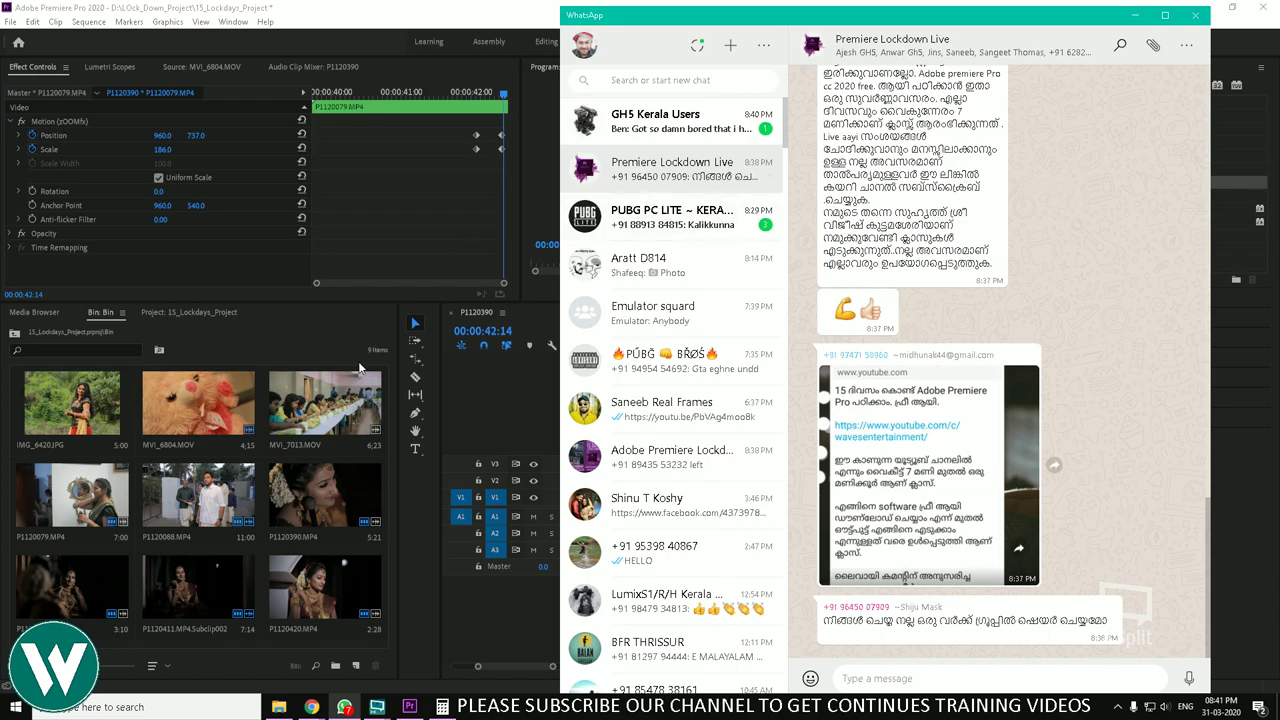
{"action": "mouse_move", "coordinate": [312, 707]}
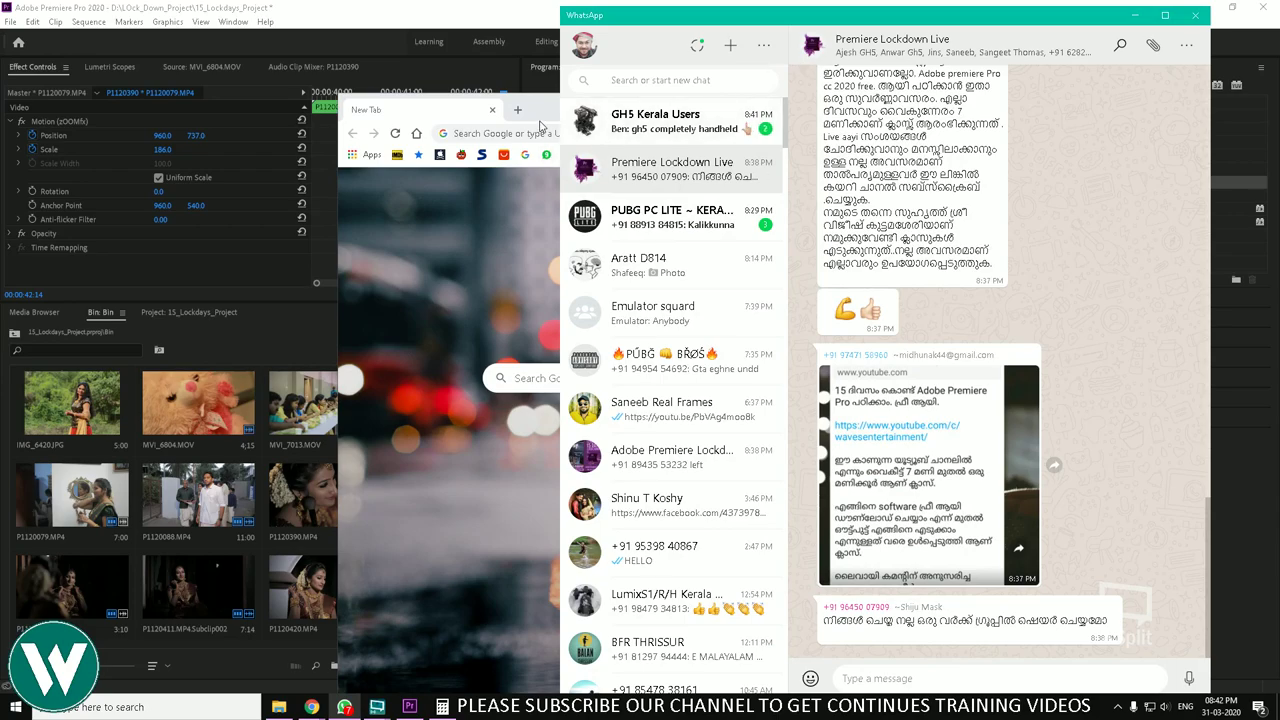
Step: Maximize Chrome and open the account's own Instagram profile, highlighting the CELEBRATION WEDDINGS bio
{"action": "left_click", "coordinate": [541, 111]}
{"action": "double_click", "coordinate": [541, 111]}
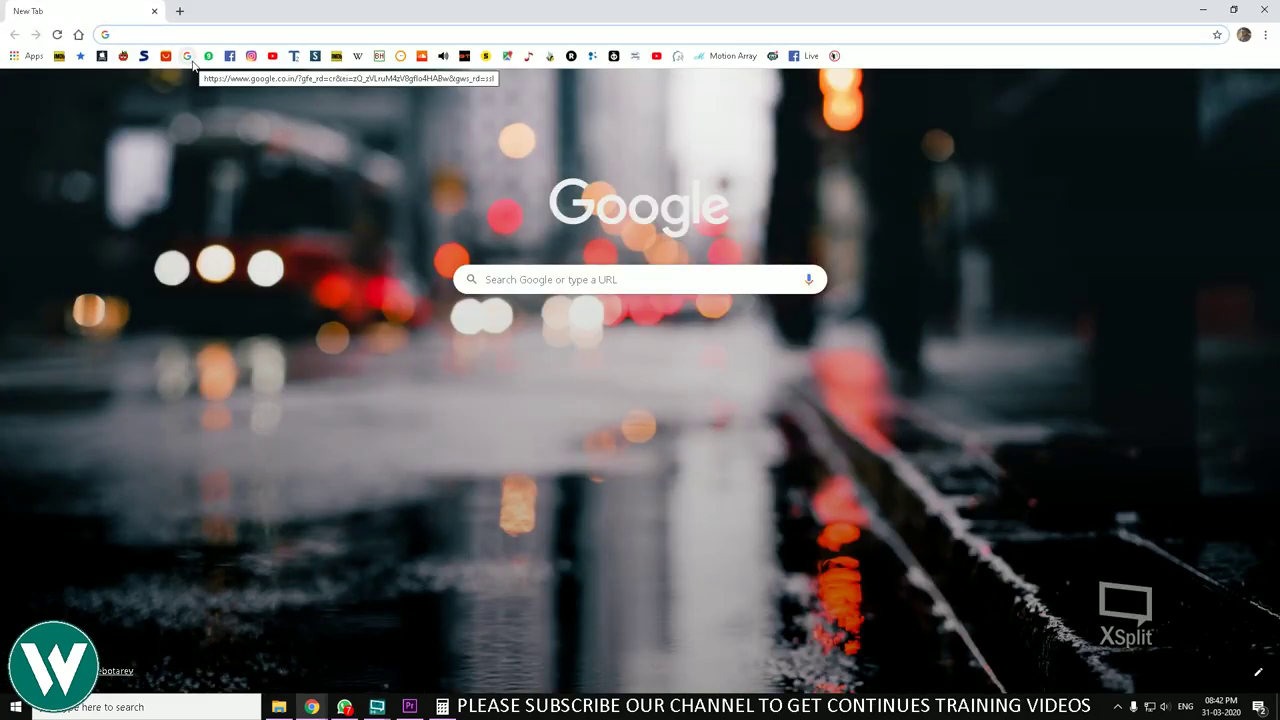
{"action": "left_click", "coordinate": [251, 56]}
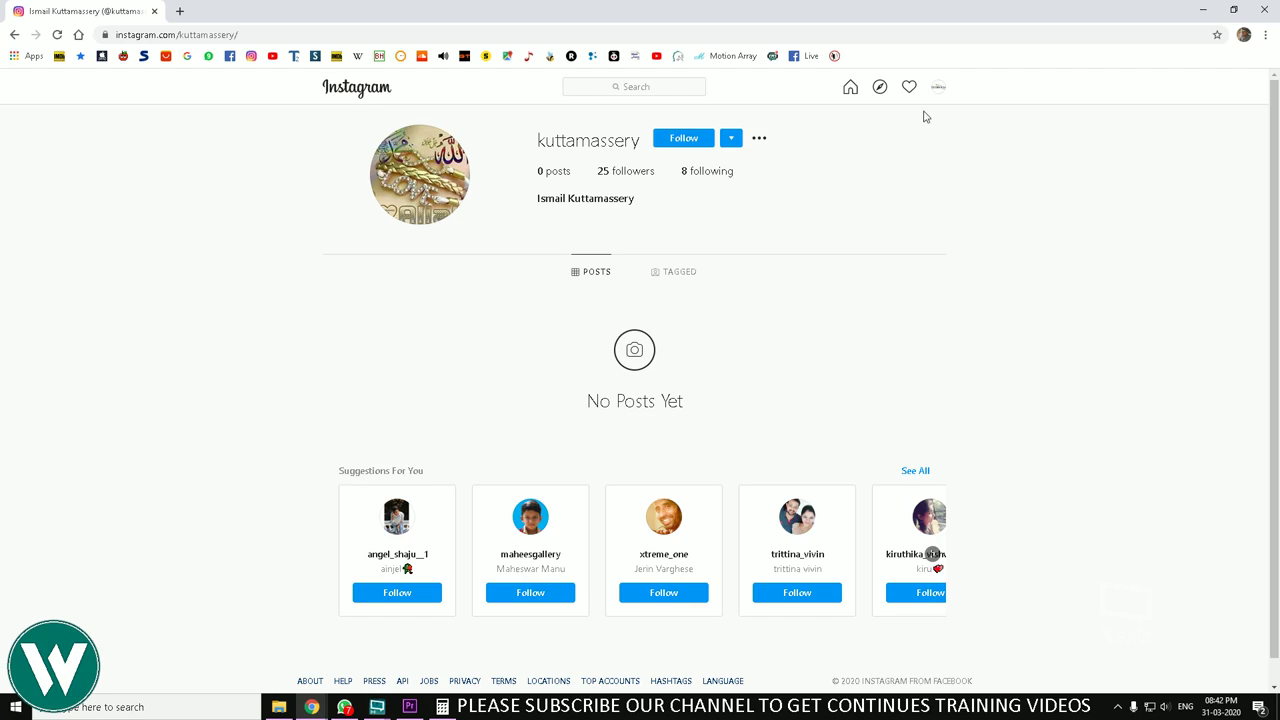
{"action": "left_click", "coordinate": [940, 93]}
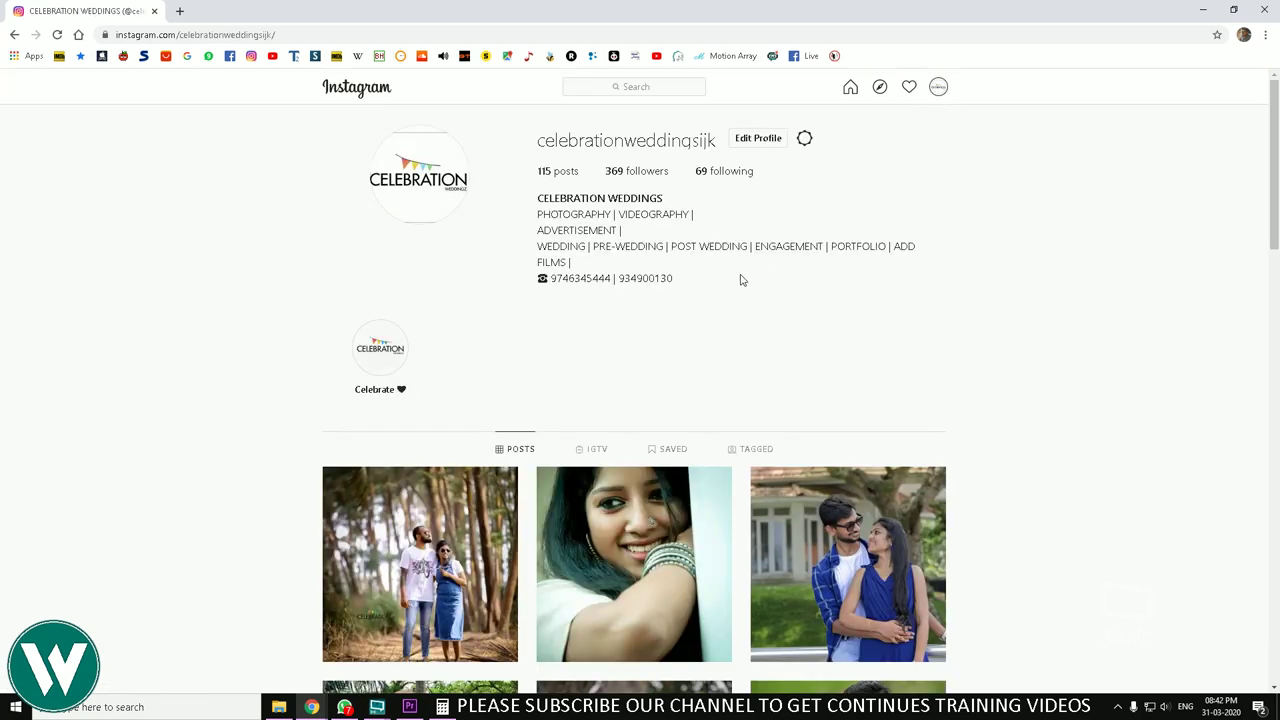
{"action": "left_click_drag", "start_coordinate": [584, 141], "coordinate": [708, 141]}
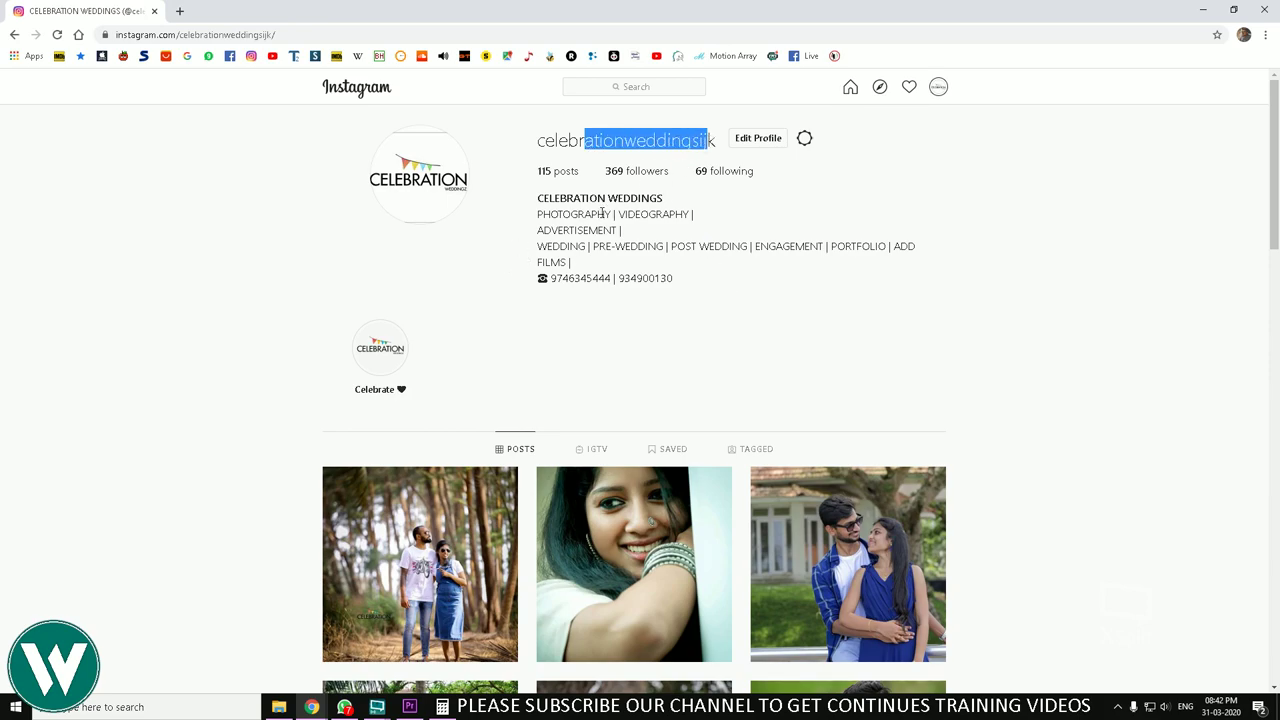
{"action": "left_click_drag", "start_coordinate": [541, 198], "coordinate": [664, 198]}
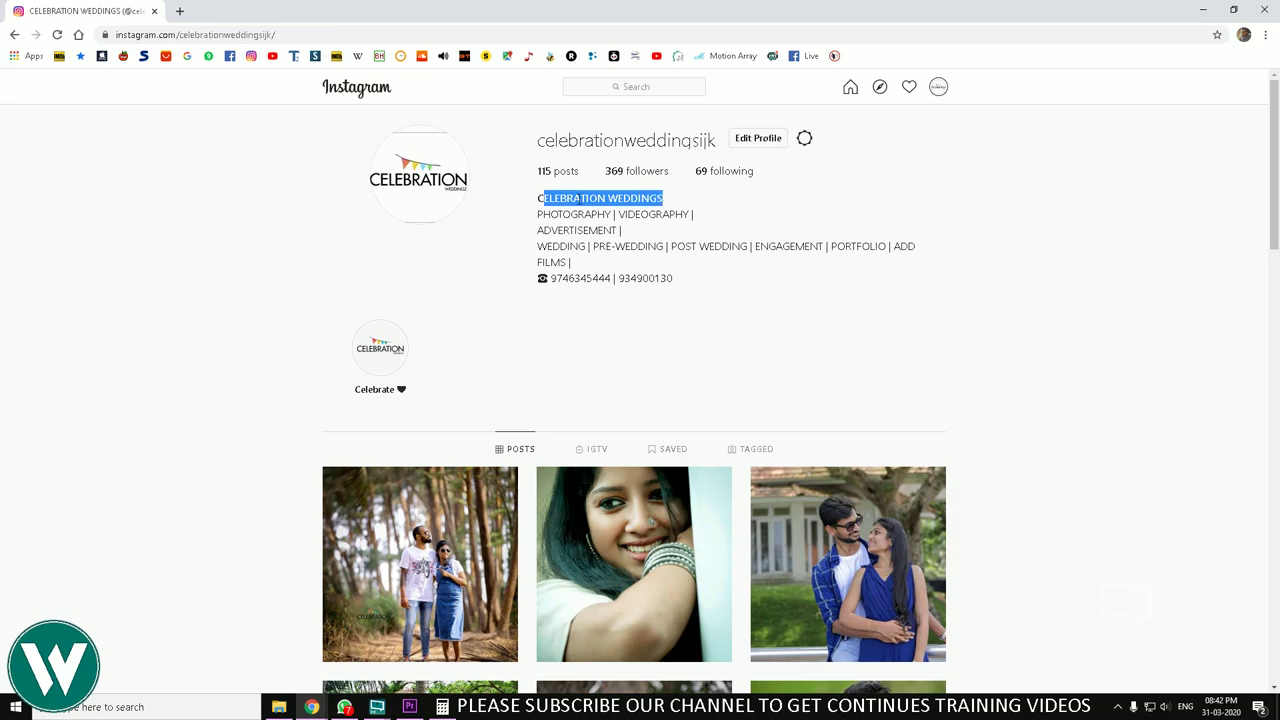
{"action": "left_click_drag", "start_coordinate": [538, 202], "coordinate": [680, 207]}
Step: Scroll the profile's posts, view its empty IGTV section, then load YouTube from the bookmark
{"action": "scroll", "coordinate": [663, 278], "scroll_direction": "down", "scroll_amount": 14}
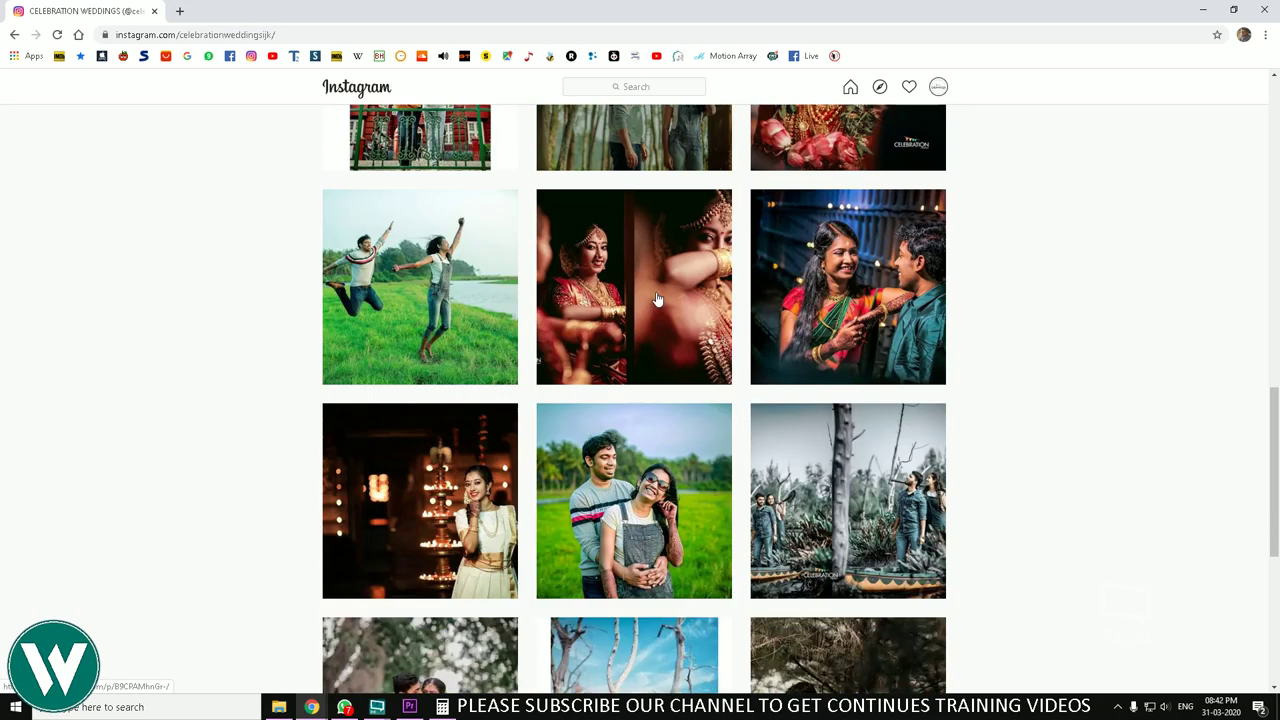
{"action": "scroll", "coordinate": [657, 298], "scroll_direction": "down", "scroll_amount": 6}
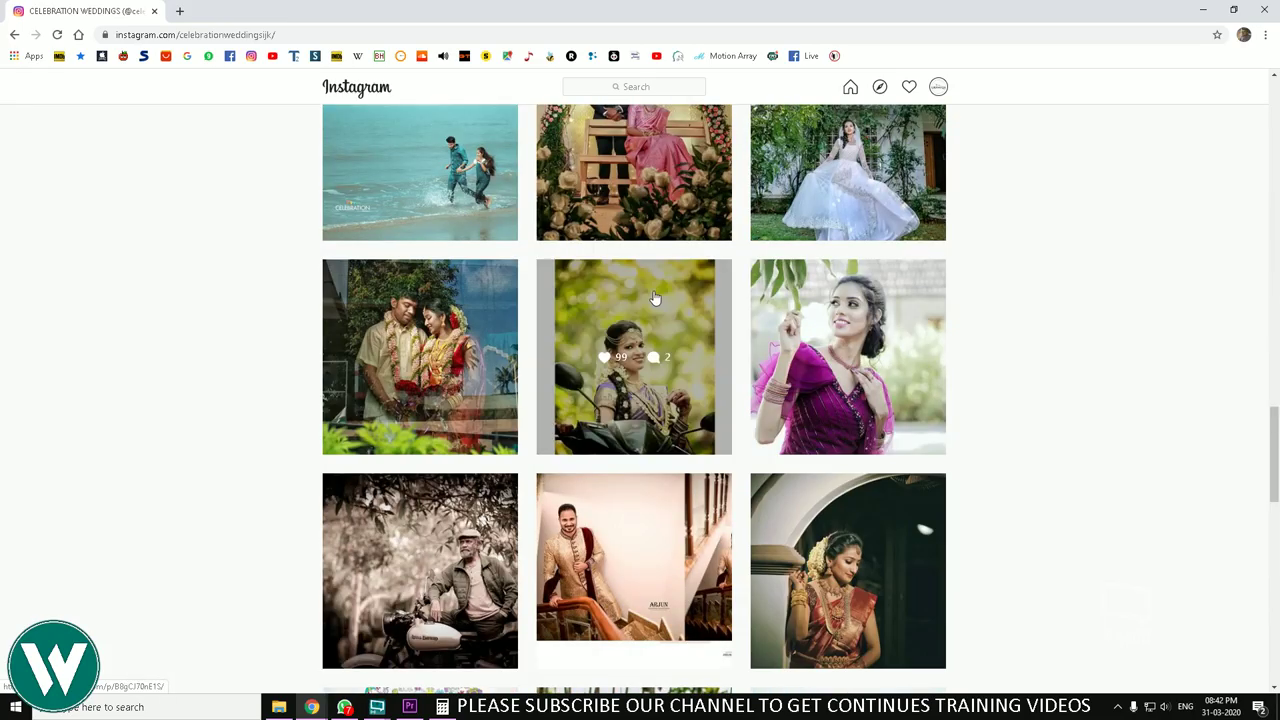
{"action": "scroll", "coordinate": [655, 297], "scroll_direction": "up", "scroll_amount": 2}
{"action": "scroll", "coordinate": [655, 297], "scroll_direction": "up", "scroll_amount": 2}
{"action": "scroll", "coordinate": [655, 297], "scroll_direction": "down", "scroll_amount": 13}
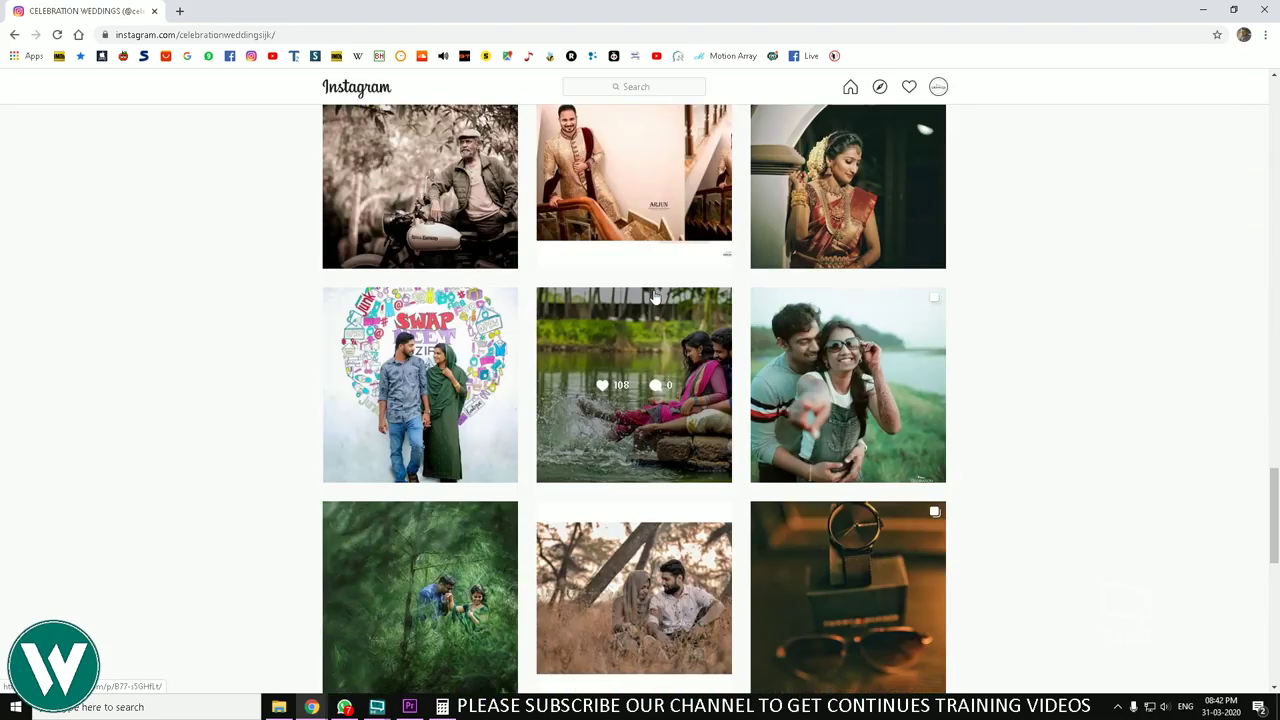
{"action": "scroll", "coordinate": [655, 297], "scroll_direction": "up", "scroll_amount": 15}
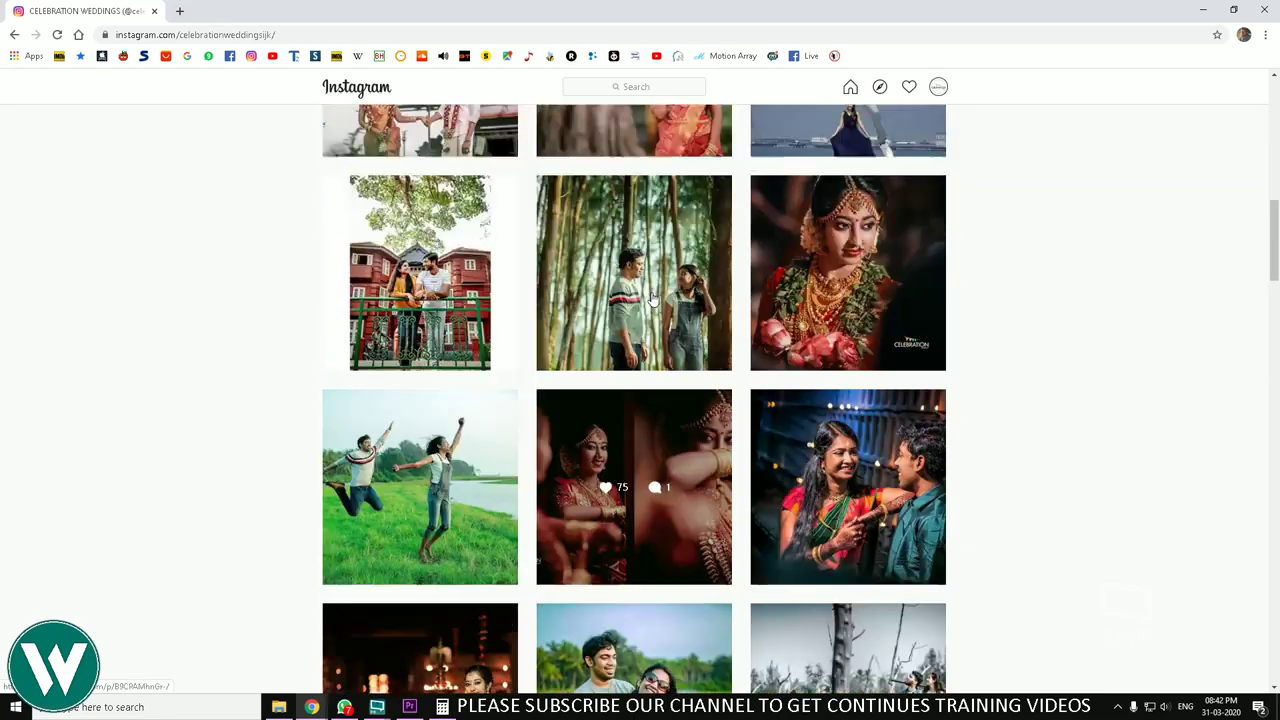
{"action": "scroll", "coordinate": [652, 298], "scroll_direction": "up", "scroll_amount": 5}
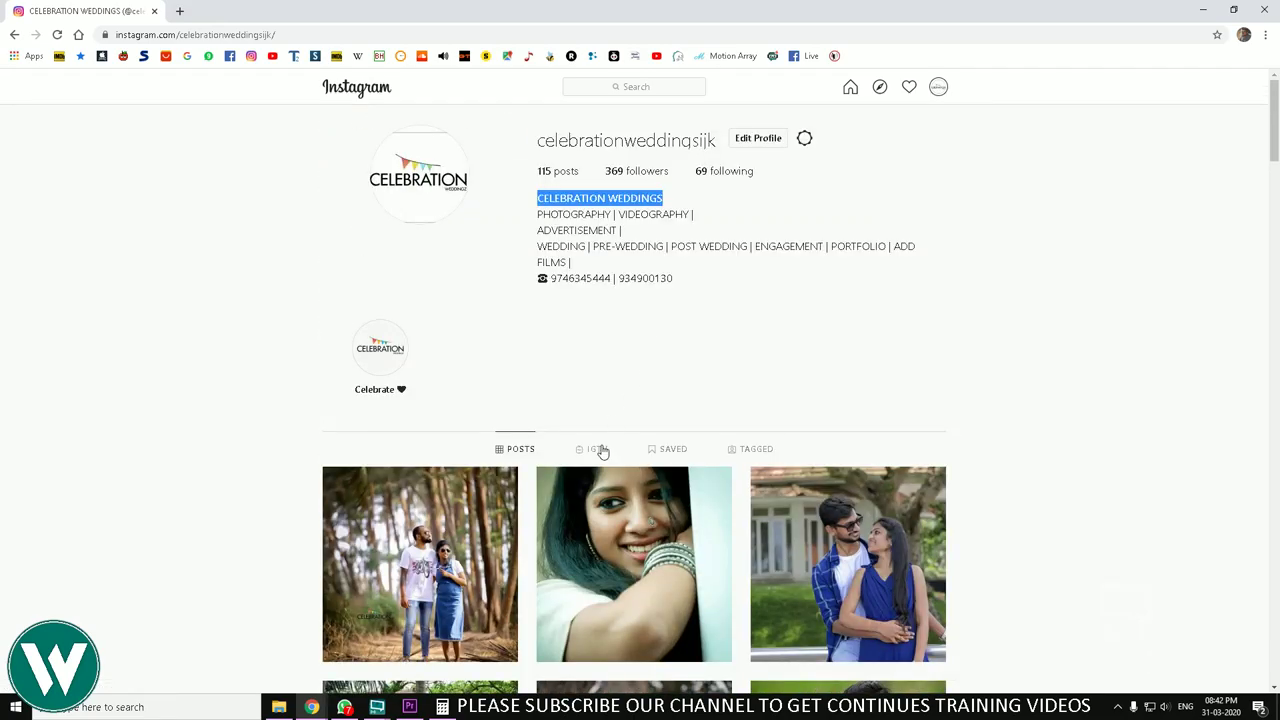
{"action": "left_click", "coordinate": [603, 449]}
{"action": "scroll", "coordinate": [610, 410], "scroll_direction": "down", "scroll_amount": 1}
{"action": "scroll", "coordinate": [614, 402], "scroll_direction": "up", "scroll_amount": 1}
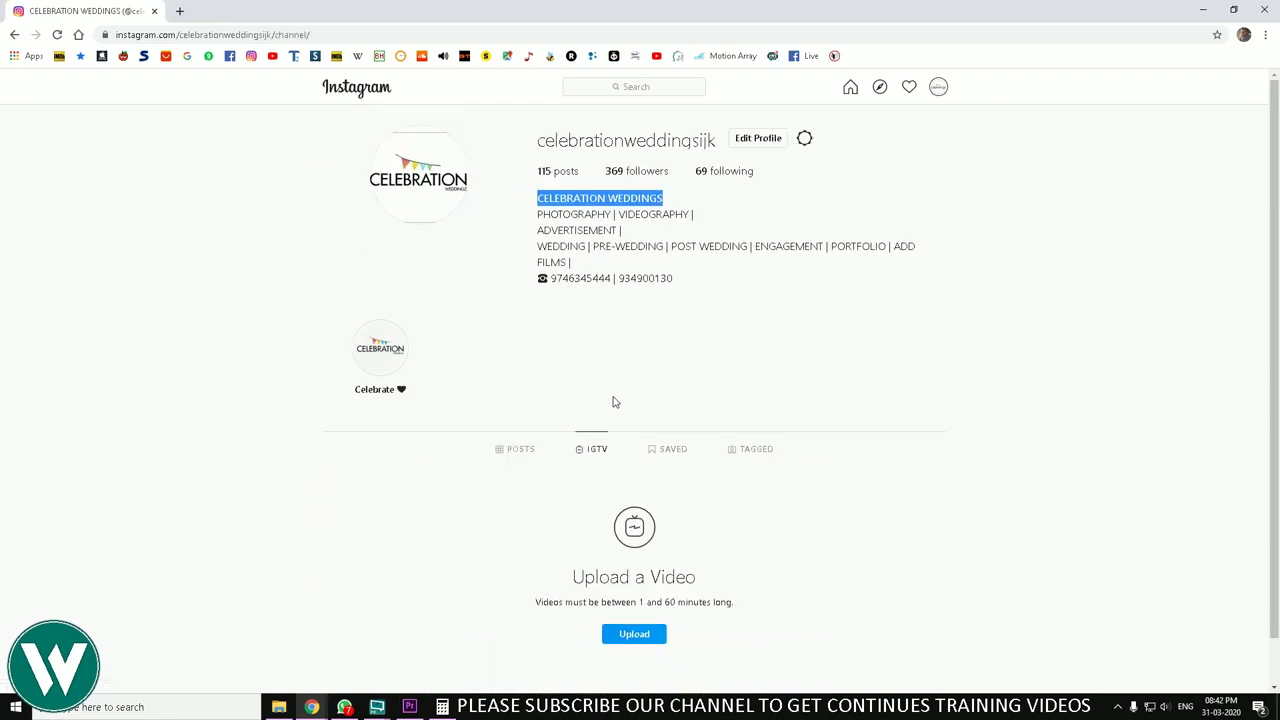
{"action": "left_click", "coordinate": [596, 372]}
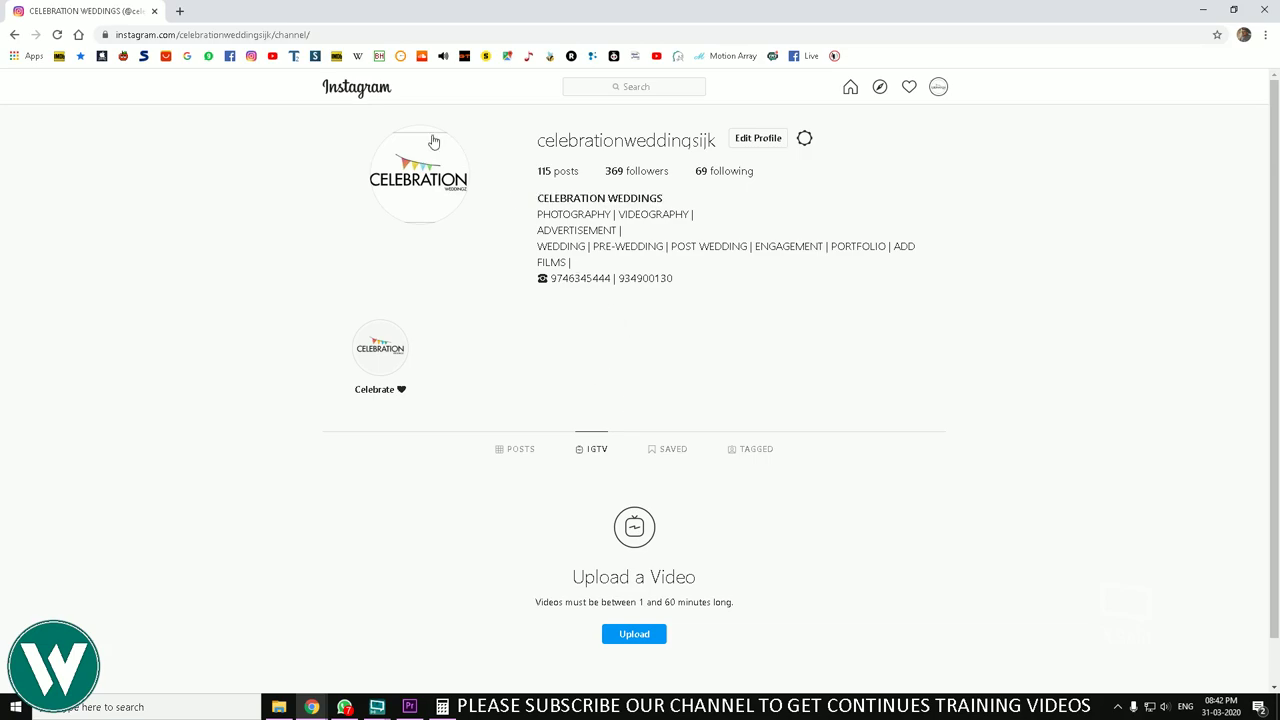
{"action": "left_click", "coordinate": [272, 55]}
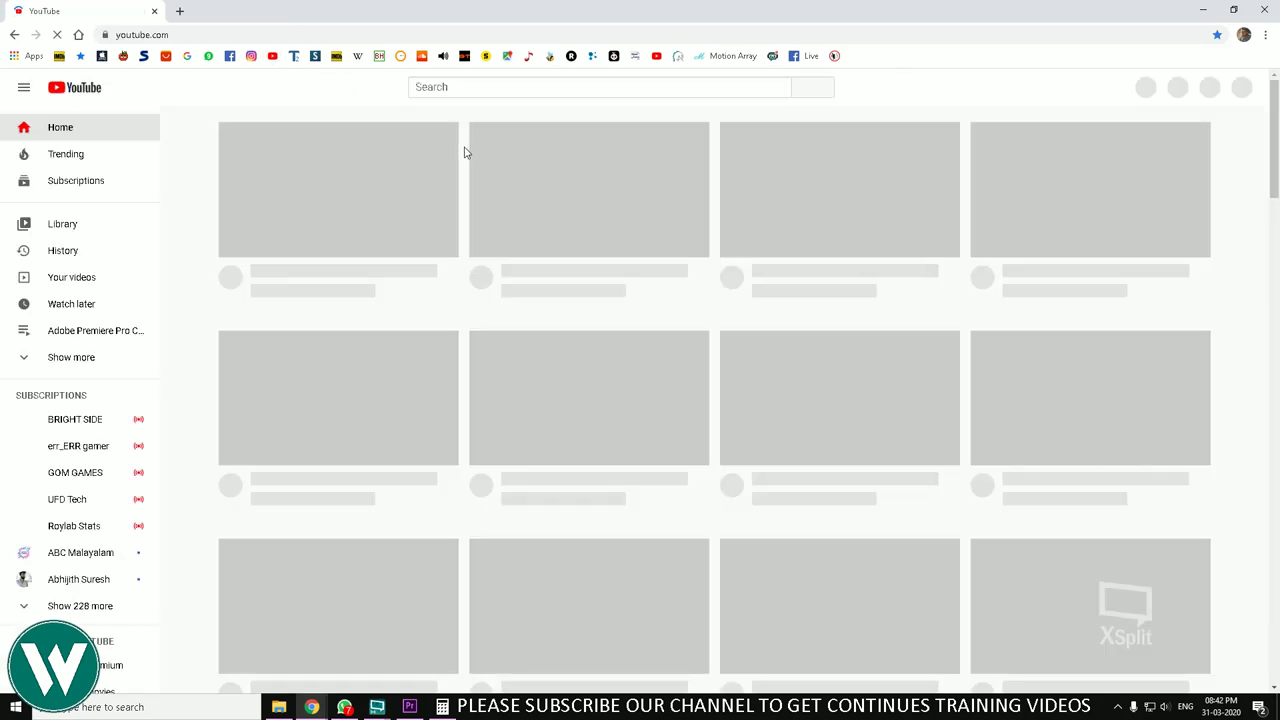
Step: Search YouTube for 'celebration wedding' using the suggested query
{"action": "left_click", "coordinate": [455, 88]}
{"action": "type", "text": "c"}
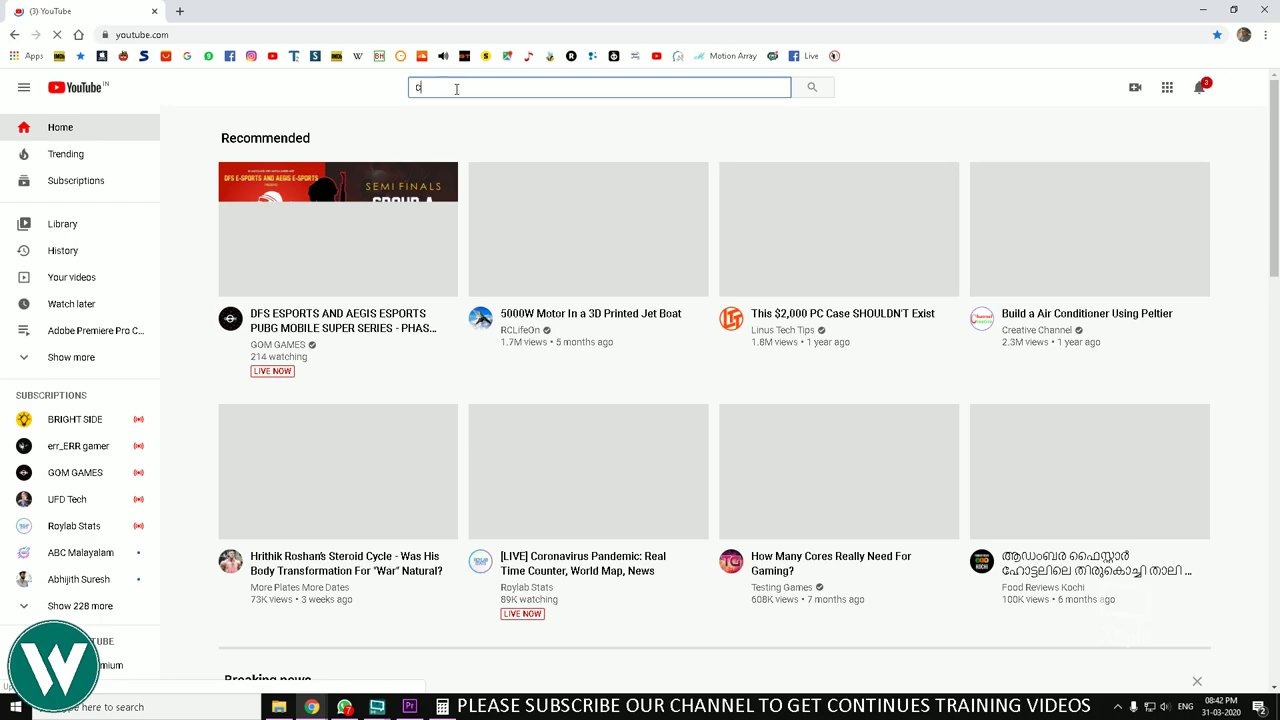
{"action": "type", "text": "el"}
{"action": "key", "text": "BackSpace"}
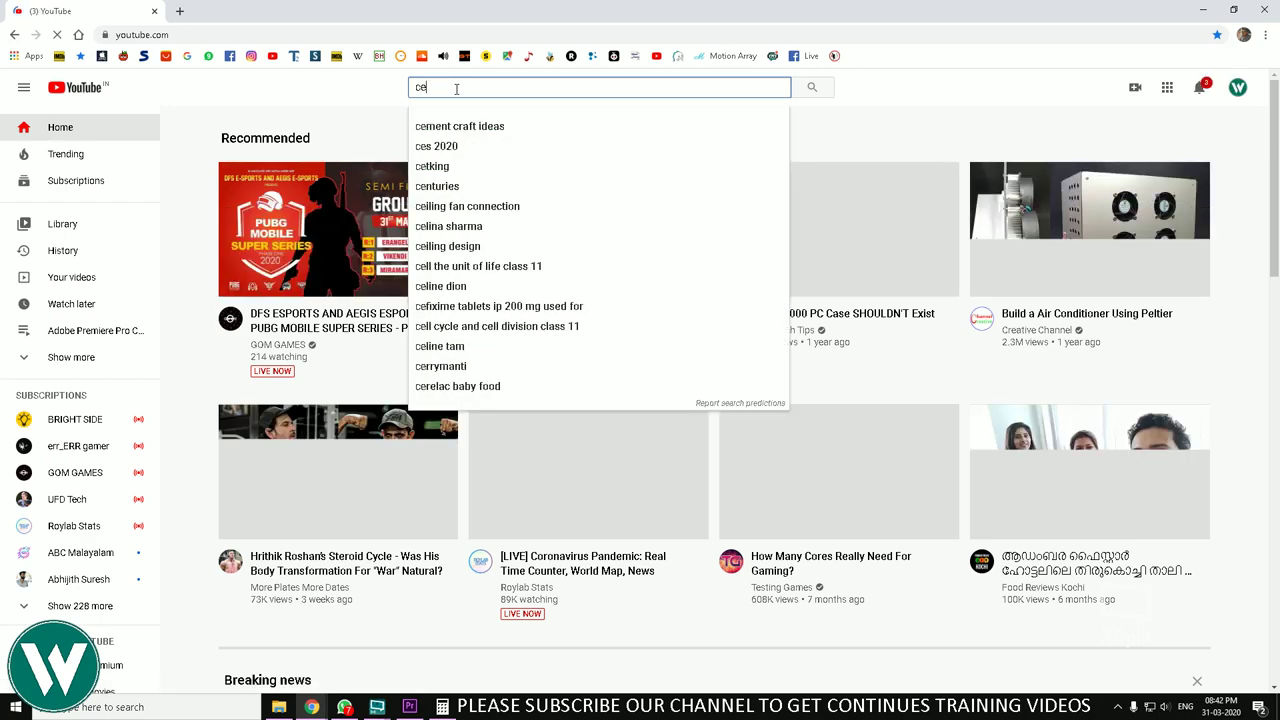
{"action": "type", "text": "lebrat"}
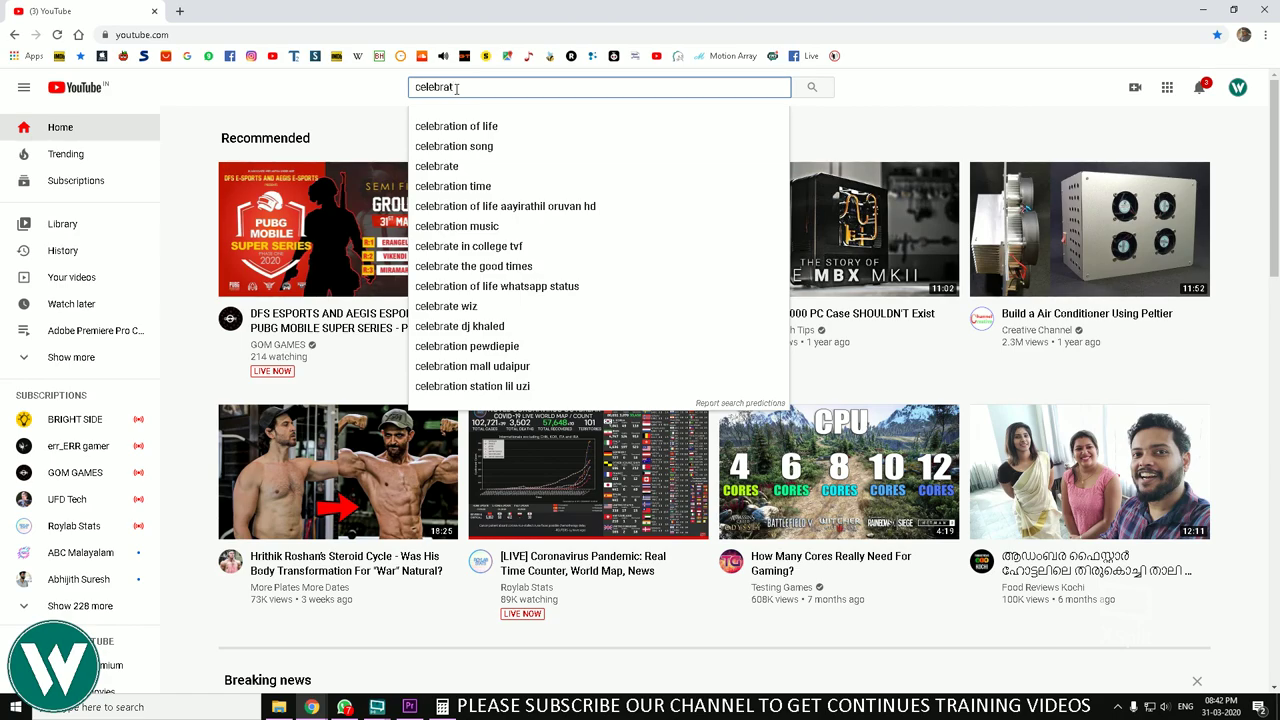
{"action": "type", "text": "ion wedd"}
{"action": "left_click", "coordinate": [508, 130]}
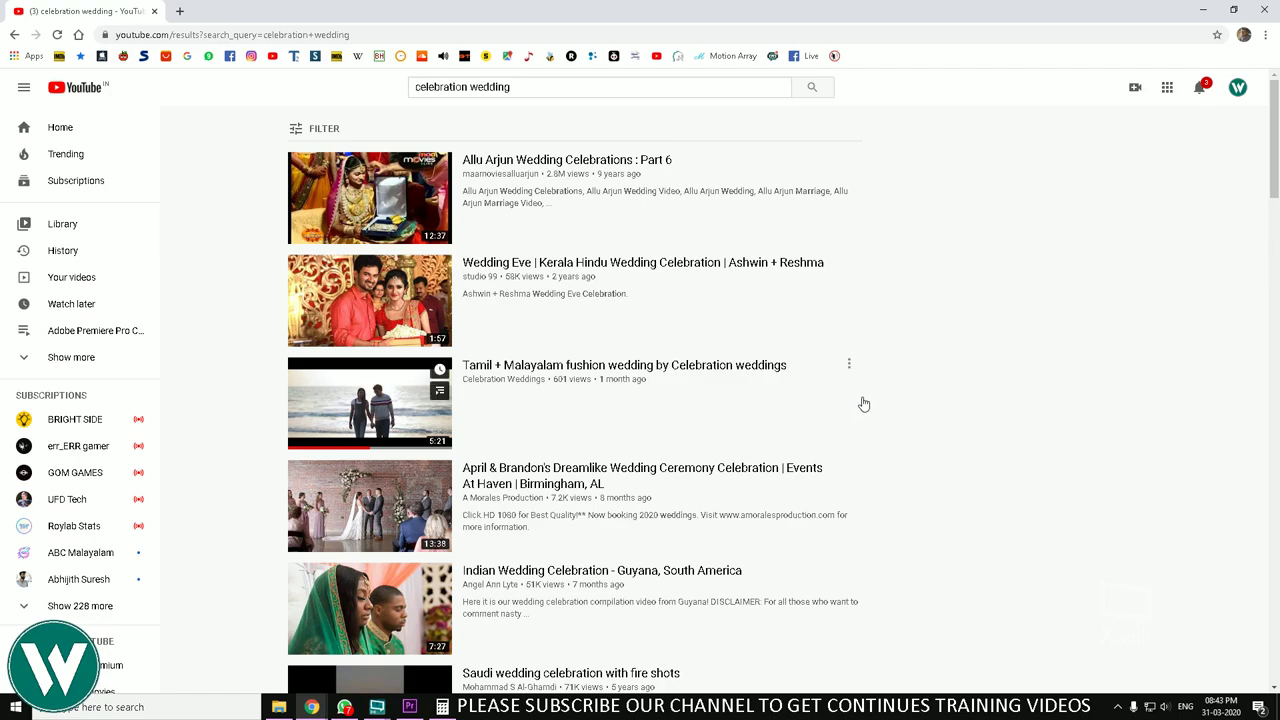
Step: Play the Tamil + Malayalam fushion wedding video muted and open the Celebration Weddings channel
{"action": "left_click", "coordinate": [660, 368]}
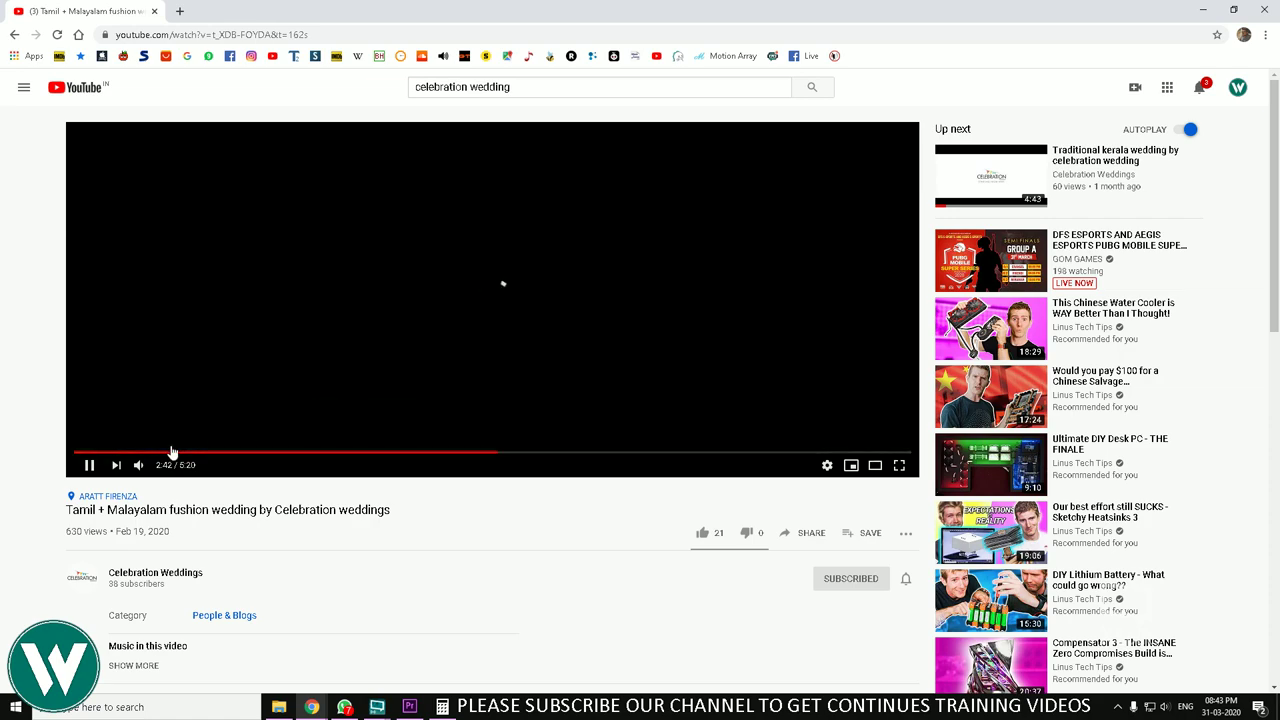
{"action": "left_click", "coordinate": [139, 465]}
{"action": "left_click", "coordinate": [166, 578]}
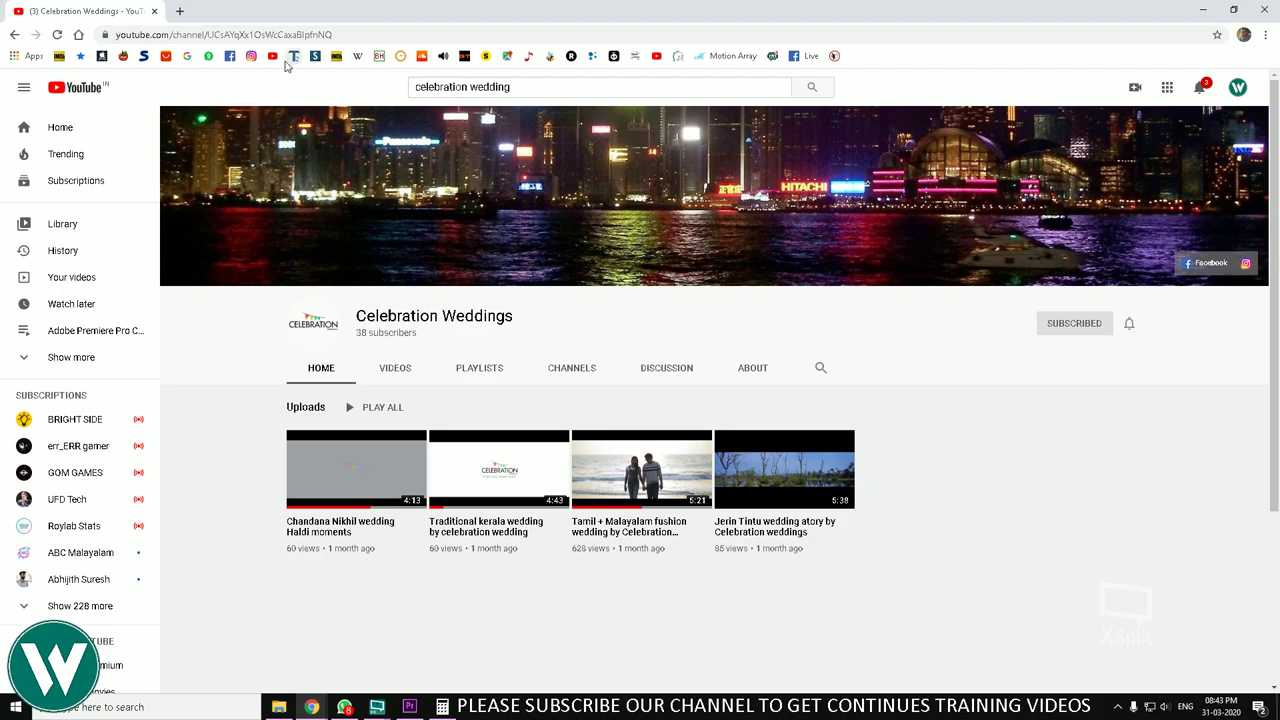
{"action": "left_click", "coordinate": [252, 62]}
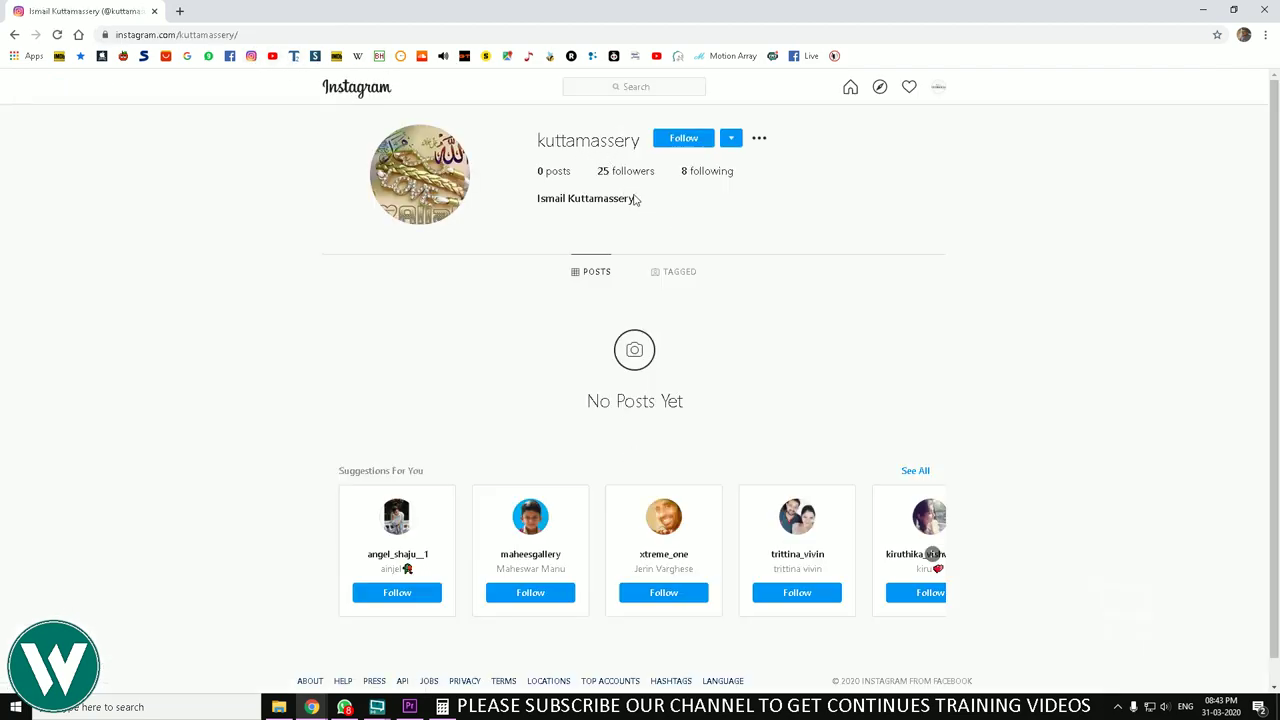
Step: Search Instagram accounts for 'mr' and open the studio owner's profile
{"action": "left_click", "coordinate": [636, 88]}
{"action": "type", "text": "ku"}
{"action": "key", "text": "BackSpace"}
{"action": "key", "text": "BackSpace"}
{"action": "type", "text": "mr"}
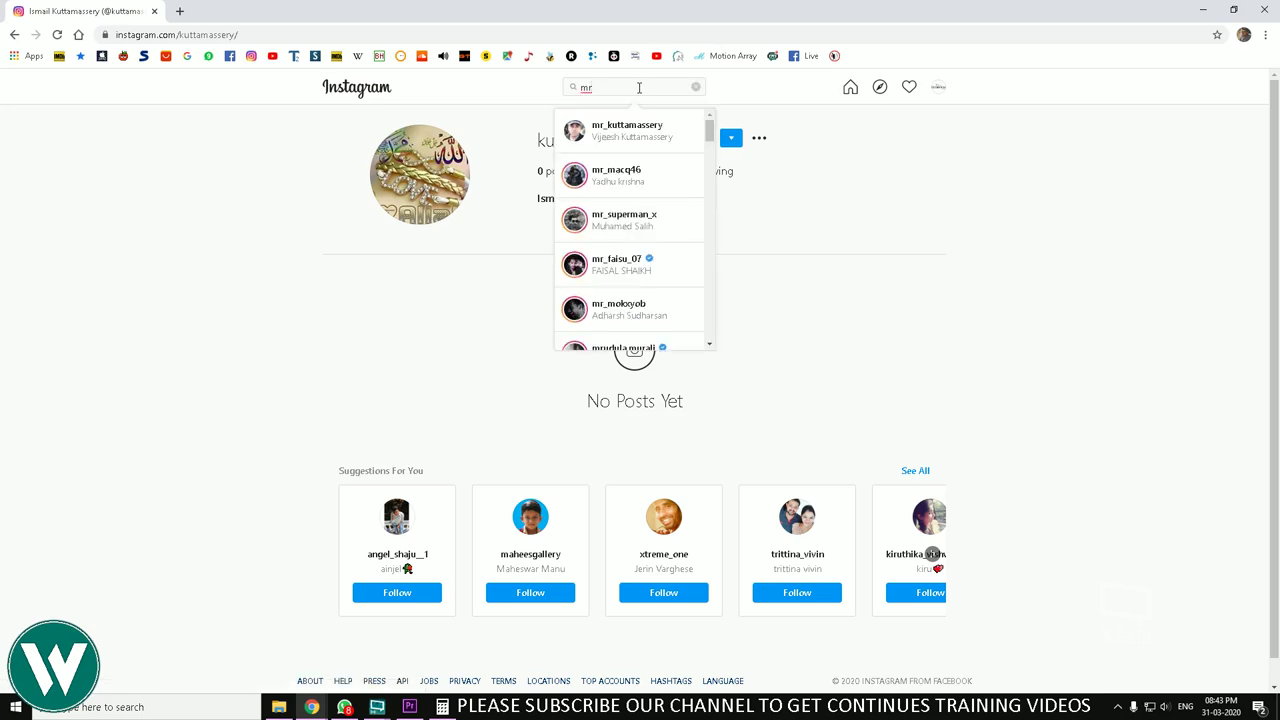
{"action": "left_click", "coordinate": [630, 136]}
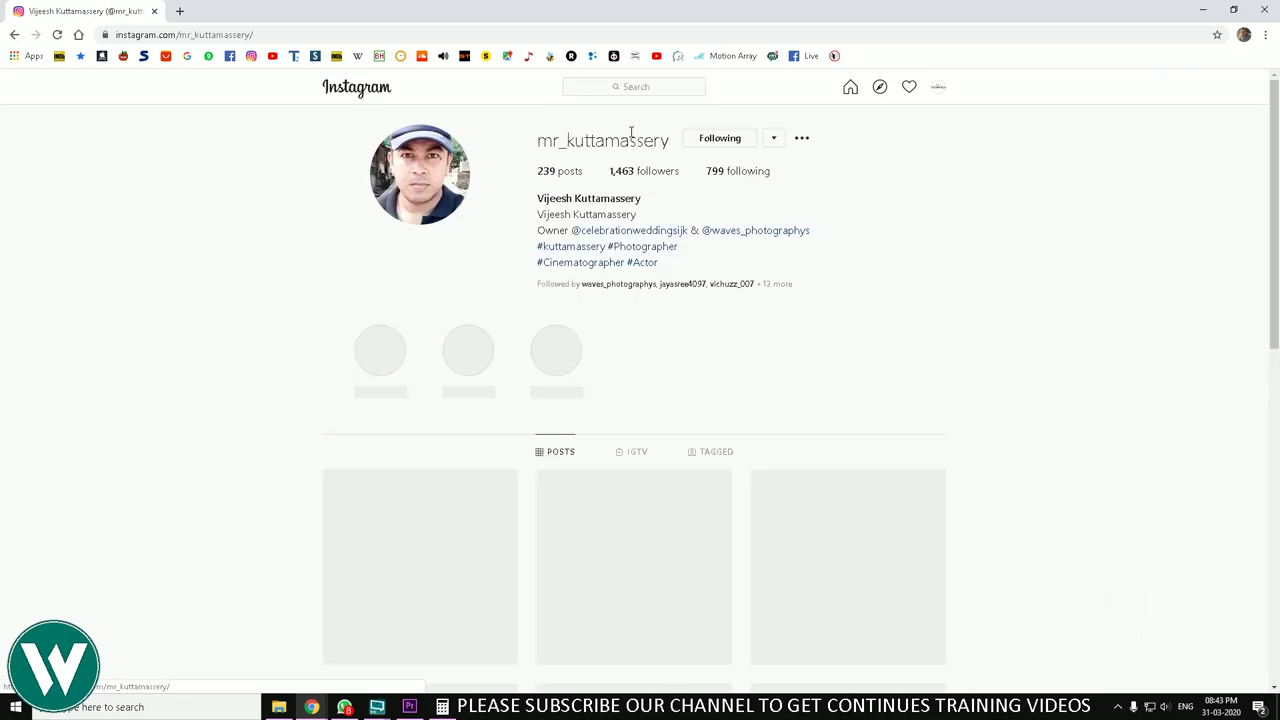
Step: Browse the owner's photo posts, then bring WhatsApp to the front
{"action": "scroll", "coordinate": [660, 318], "scroll_direction": "down", "scroll_amount": 7}
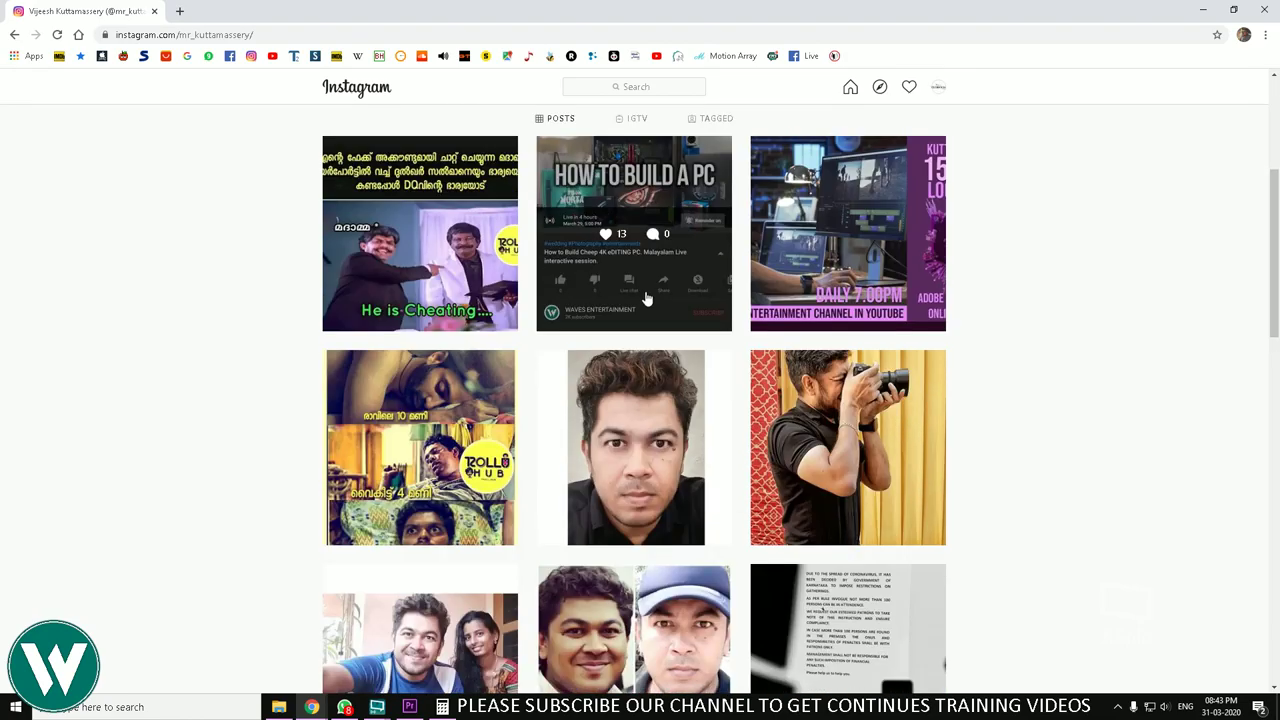
{"action": "scroll", "coordinate": [630, 278], "scroll_direction": "up", "scroll_amount": 7}
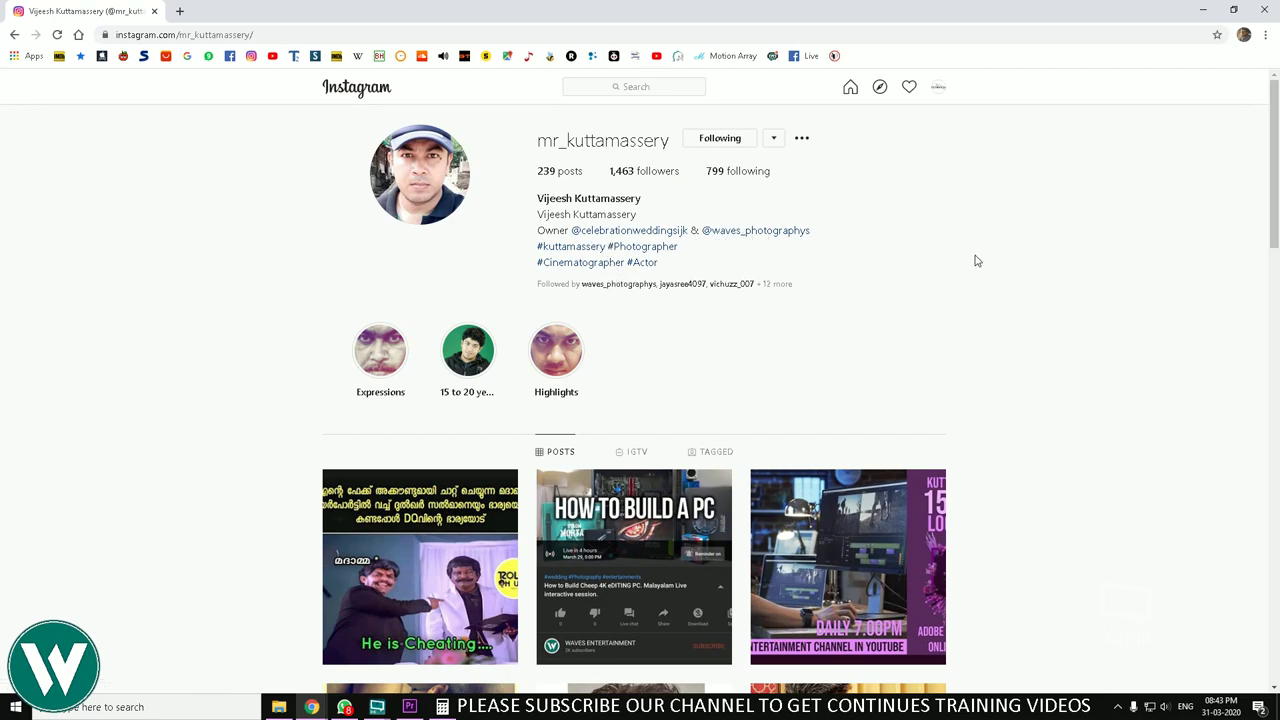
{"action": "scroll", "coordinate": [941, 248], "scroll_direction": "down", "scroll_amount": 1}
{"action": "scroll", "coordinate": [938, 247], "scroll_direction": "down", "scroll_amount": 5}
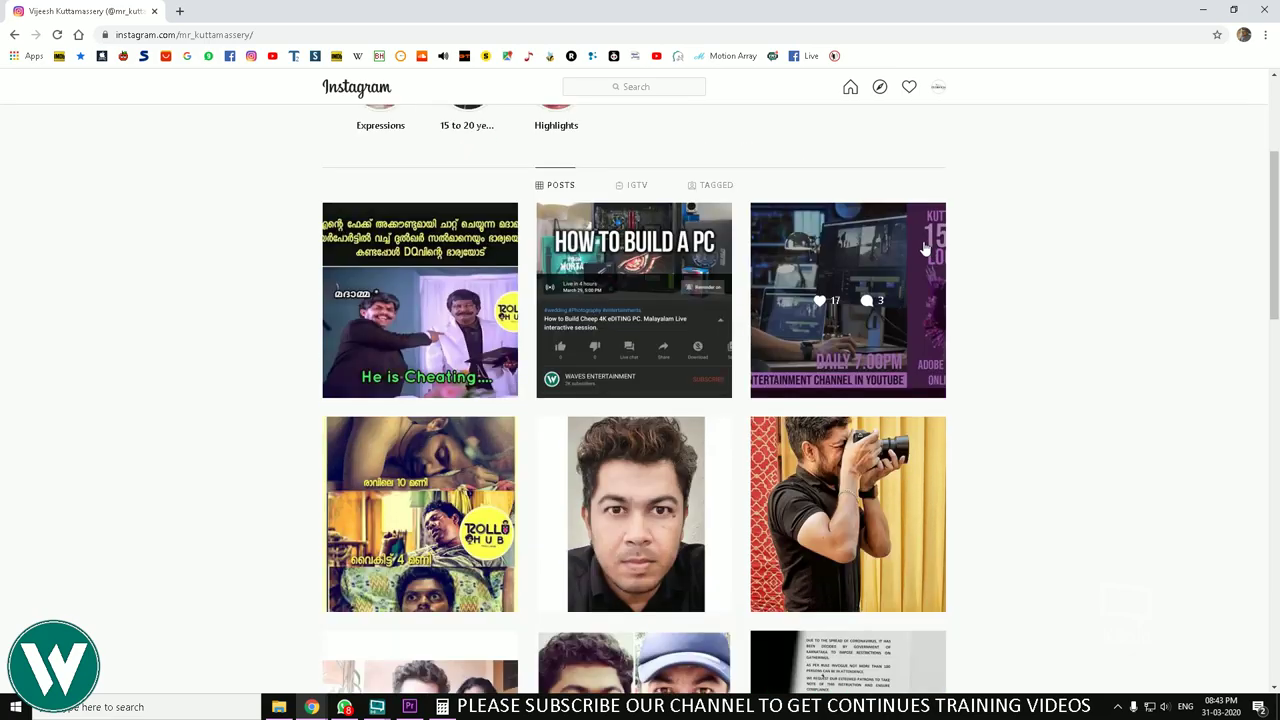
{"action": "scroll", "coordinate": [906, 247], "scroll_direction": "up", "scroll_amount": 6}
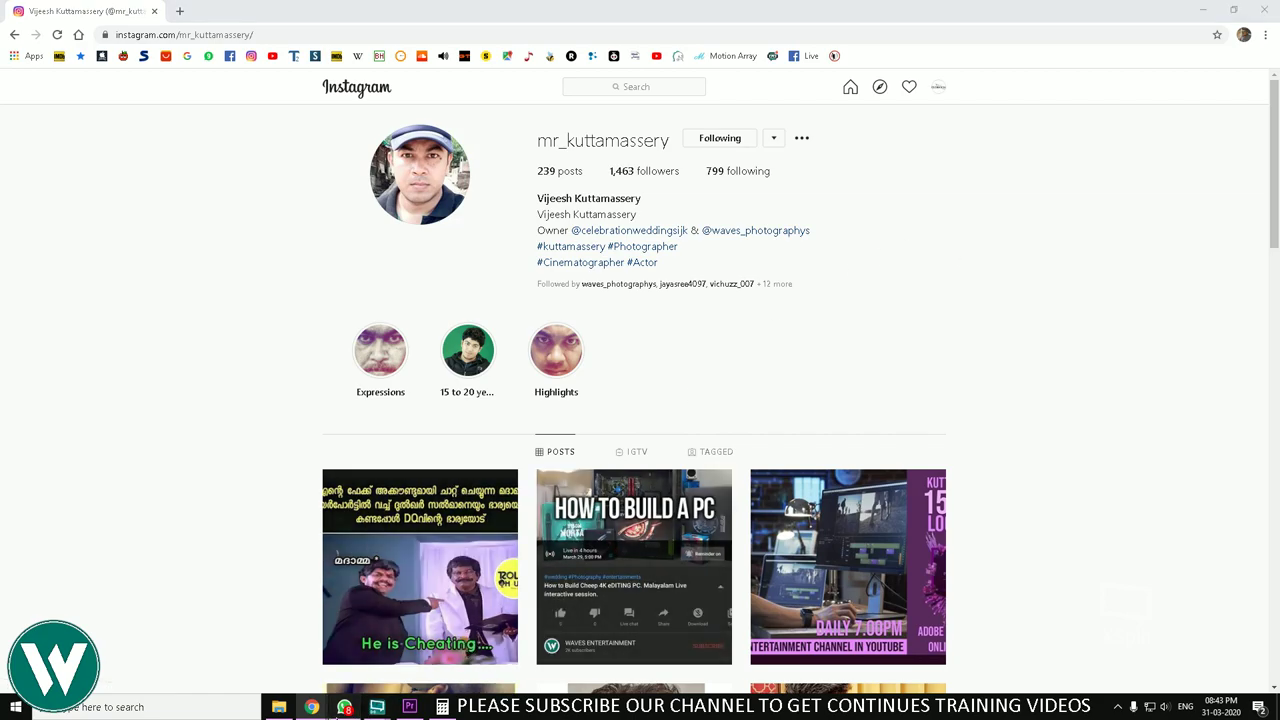
{"action": "left_click", "coordinate": [344, 707]}
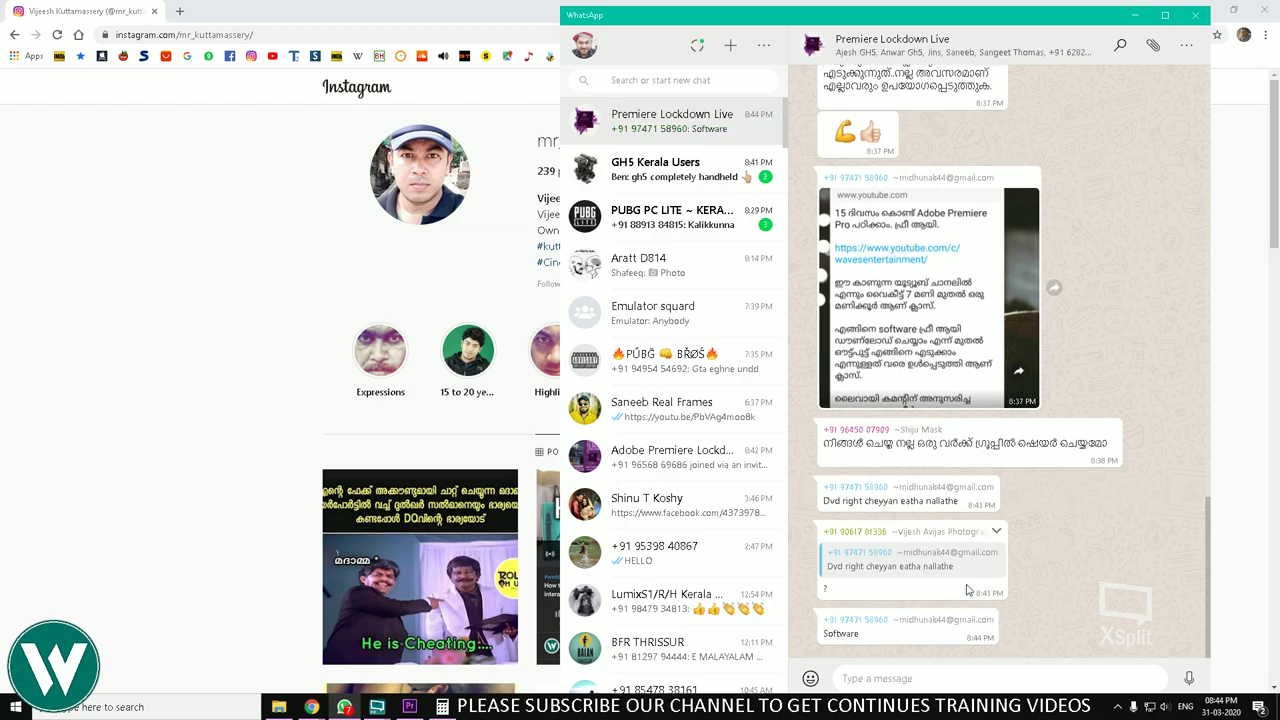
Step: Check the quoted message in the Premiere Lockdown Live chat, then bring up the Stream Dashboard
{"action": "left_click", "coordinate": [945, 565]}
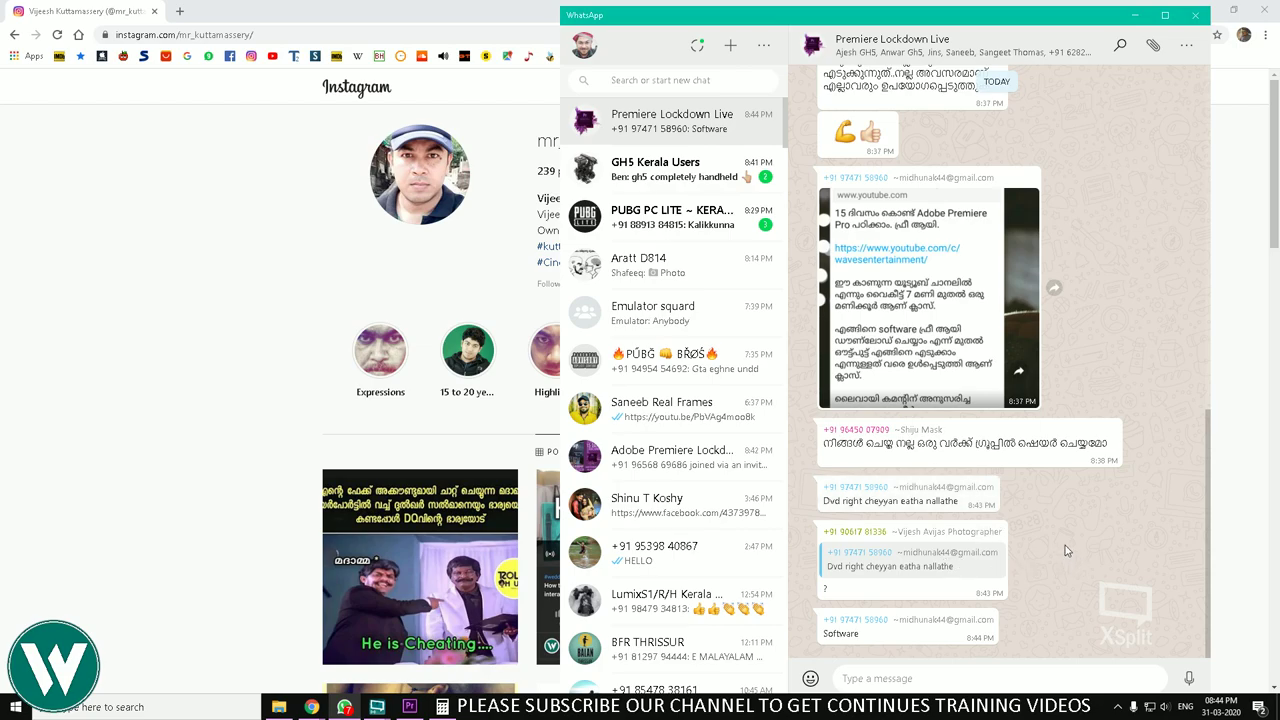
{"action": "left_click", "coordinate": [935, 566]}
{"action": "double_click", "coordinate": [1164, 549]}
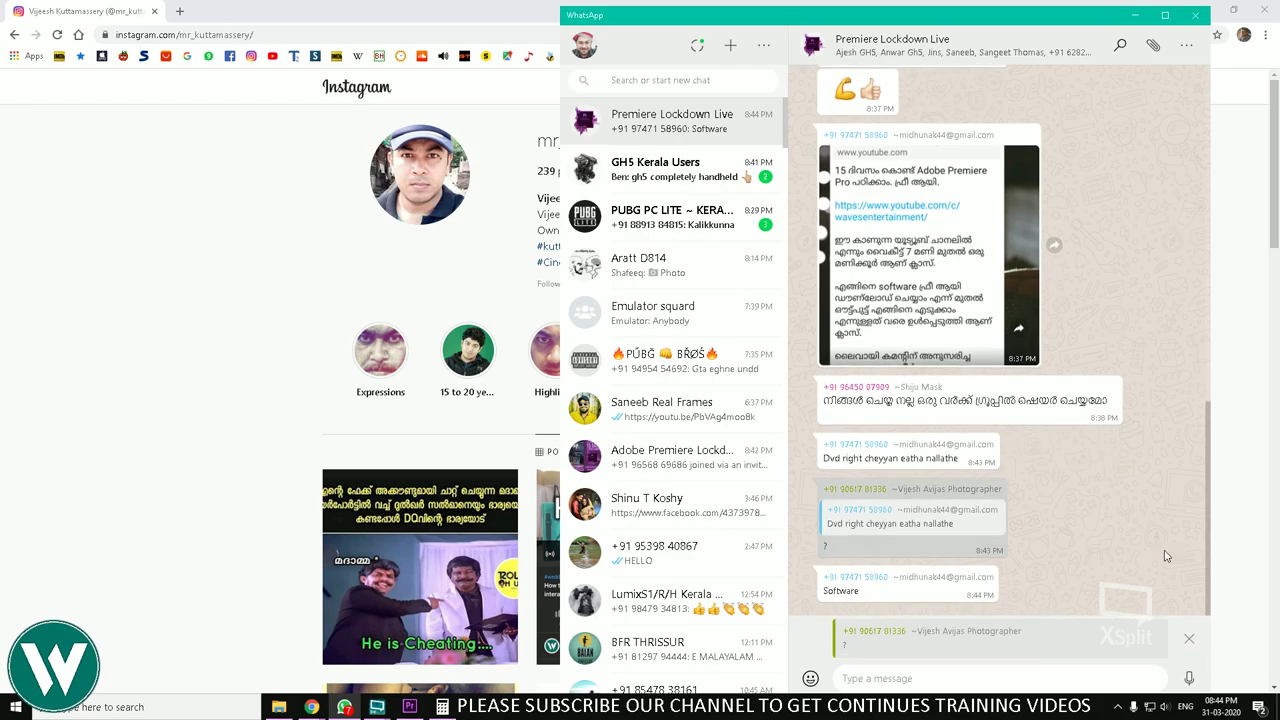
{"action": "left_click", "coordinate": [1191, 641]}
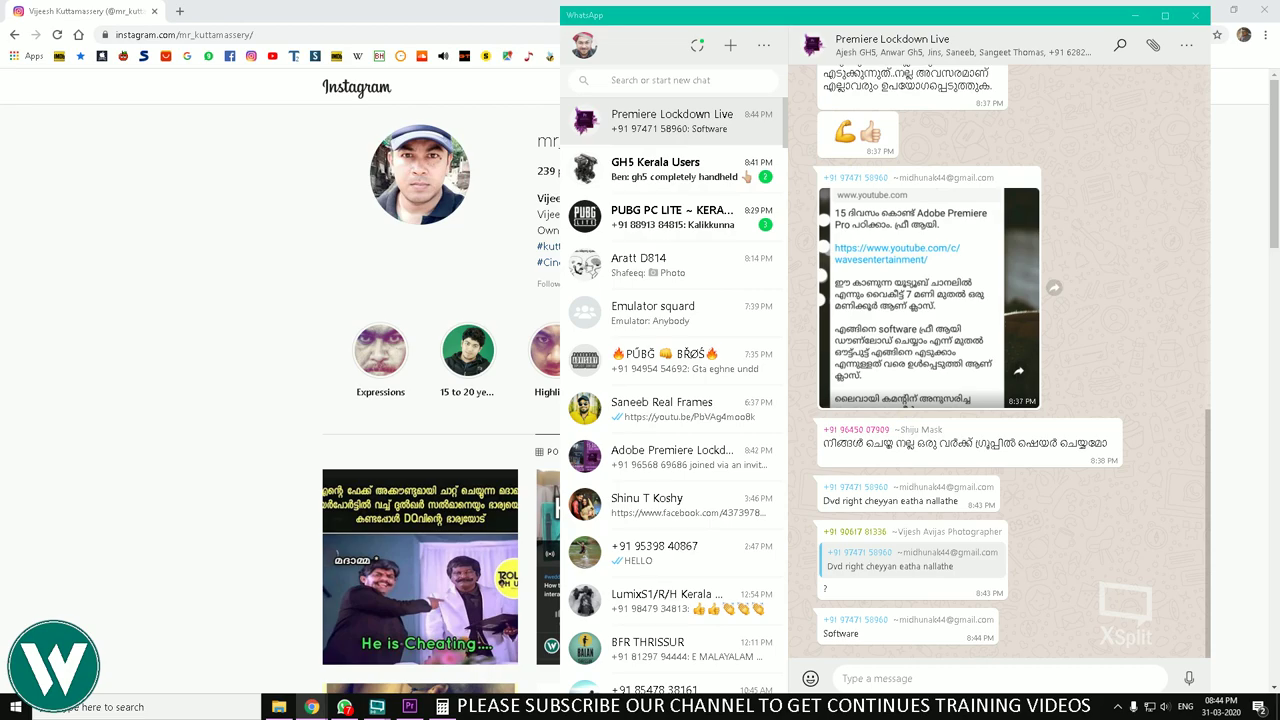
{"action": "left_click", "coordinate": [377, 707]}
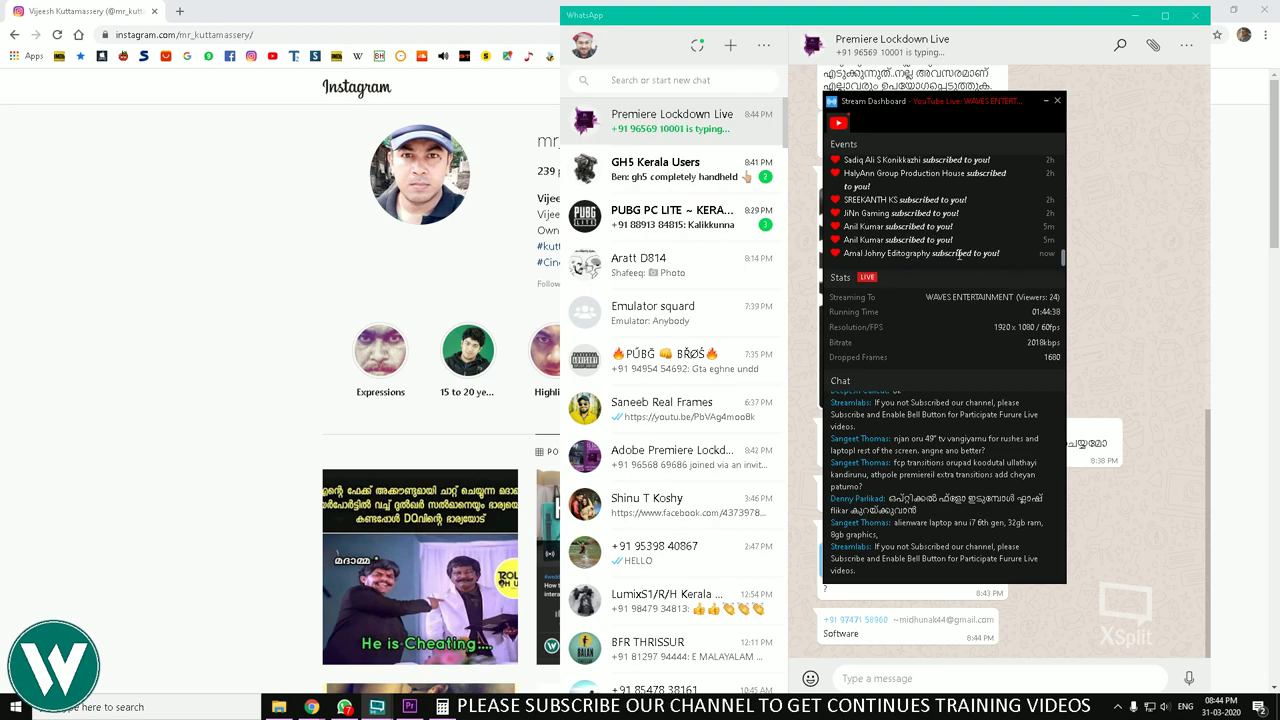
{"action": "scroll", "coordinate": [962, 229], "scroll_direction": "up", "scroll_amount": 2}
{"action": "scroll", "coordinate": [960, 229], "scroll_direction": "up", "scroll_amount": 5}
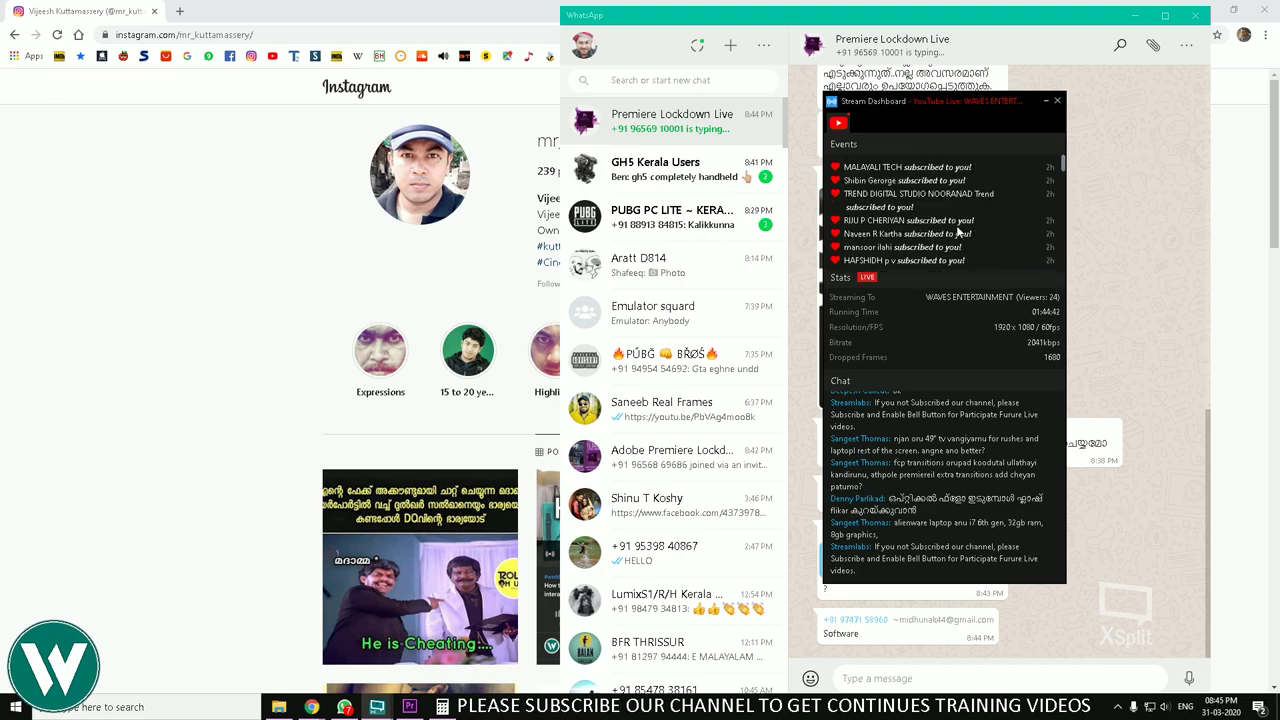
{"action": "scroll", "coordinate": [955, 231], "scroll_direction": "down", "scroll_amount": 6}
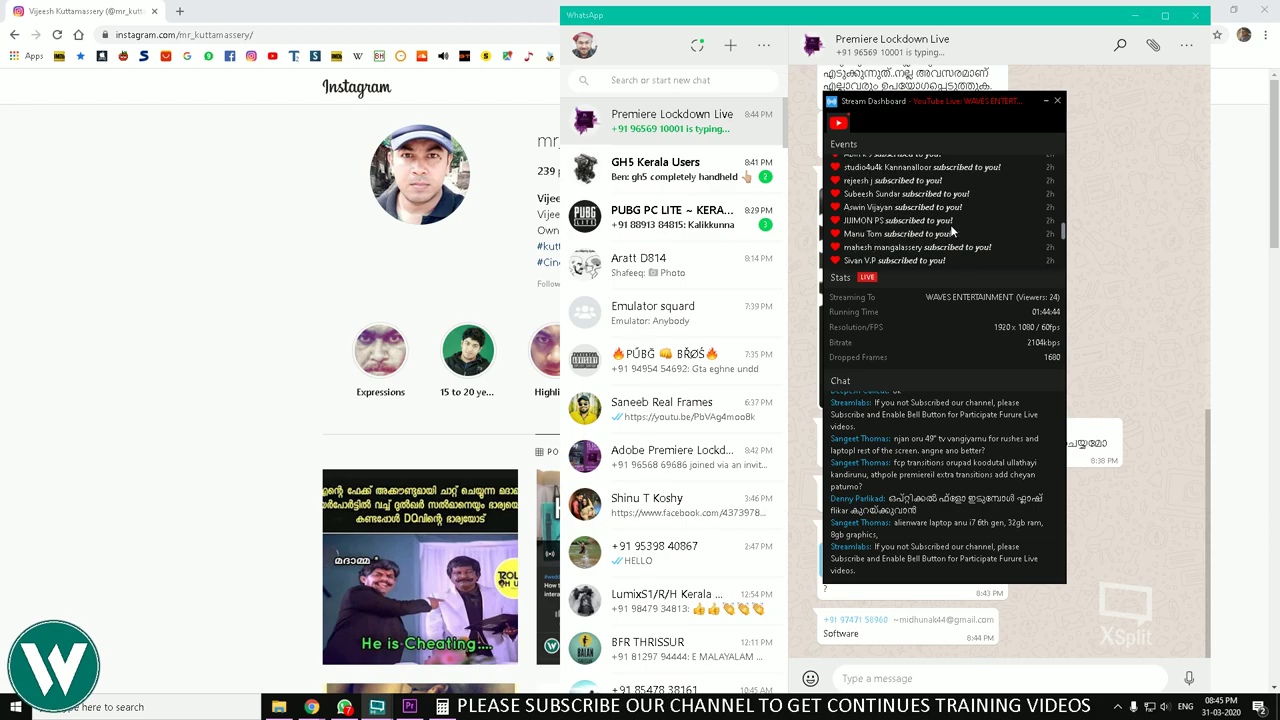
{"action": "scroll", "coordinate": [950, 224], "scroll_direction": "down", "scroll_amount": 2}
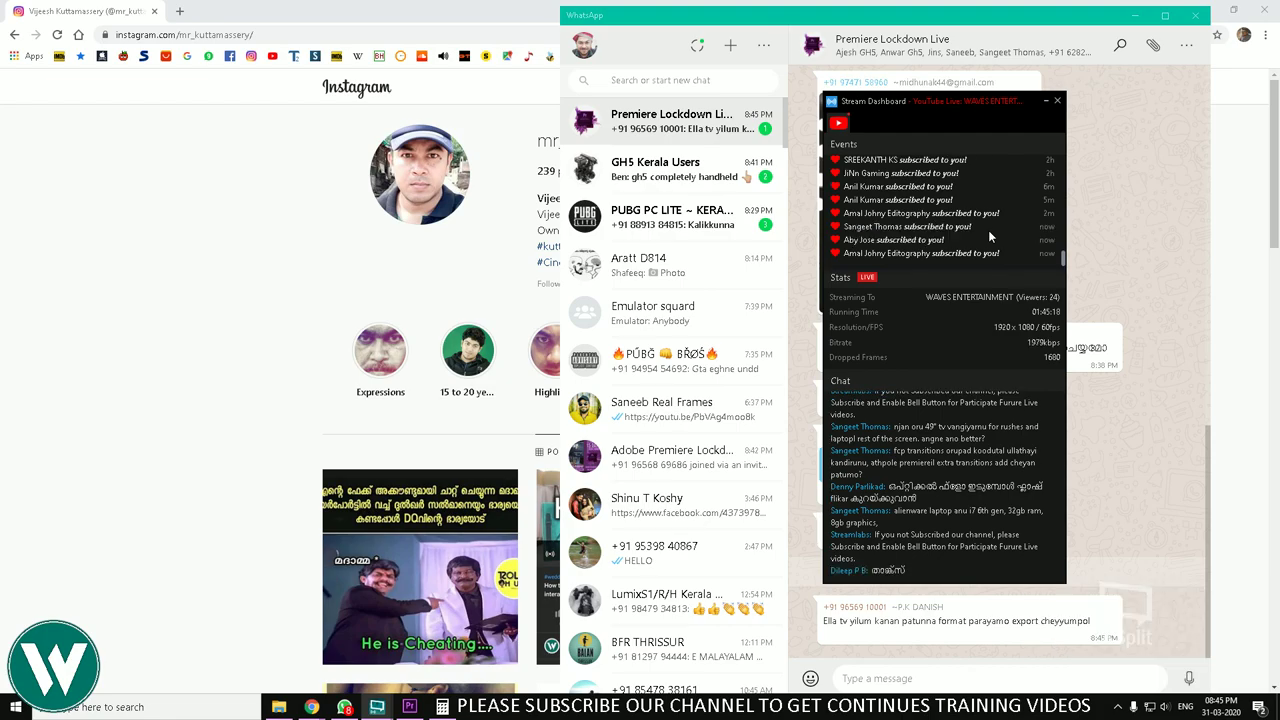
{"action": "left_click", "coordinate": [1129, 469]}
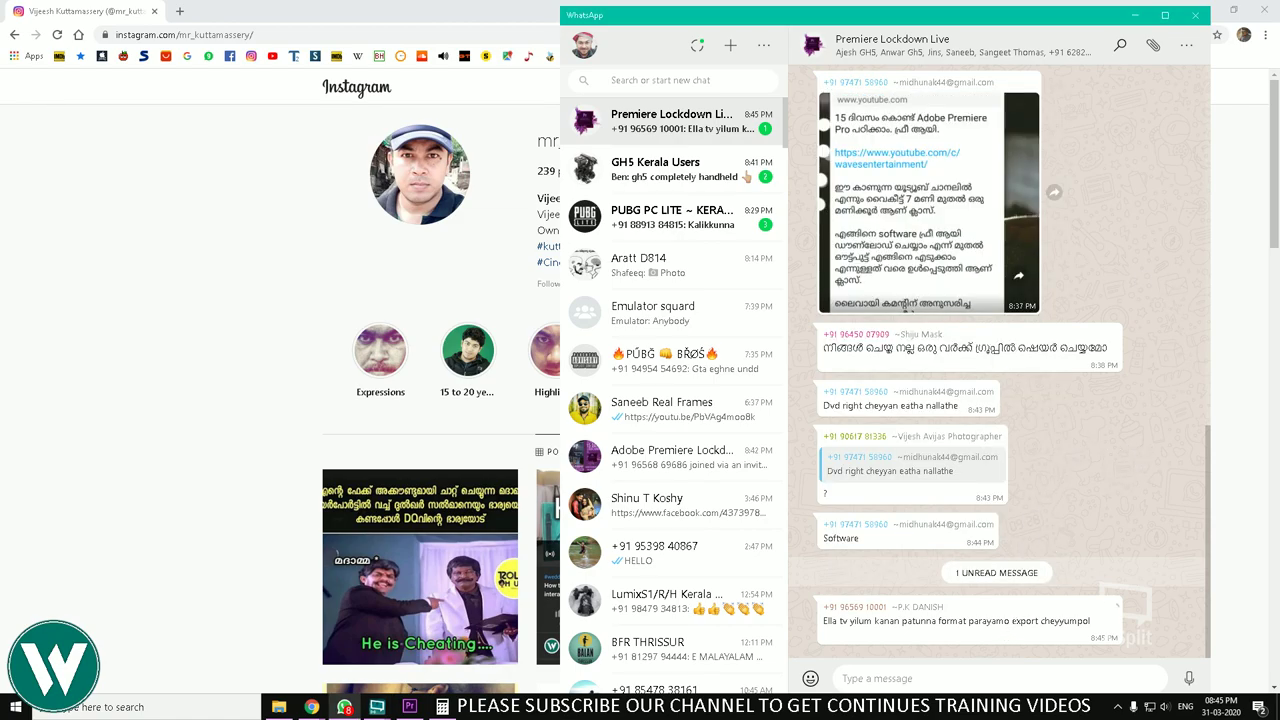
Step: Read the new 'export cheyyumpol' message in the group, then switch to Premiere Pro
{"action": "left_click_drag", "start_coordinate": [1012, 621], "coordinate": [1103, 625]}
{"action": "left_click", "coordinate": [1105, 625]}
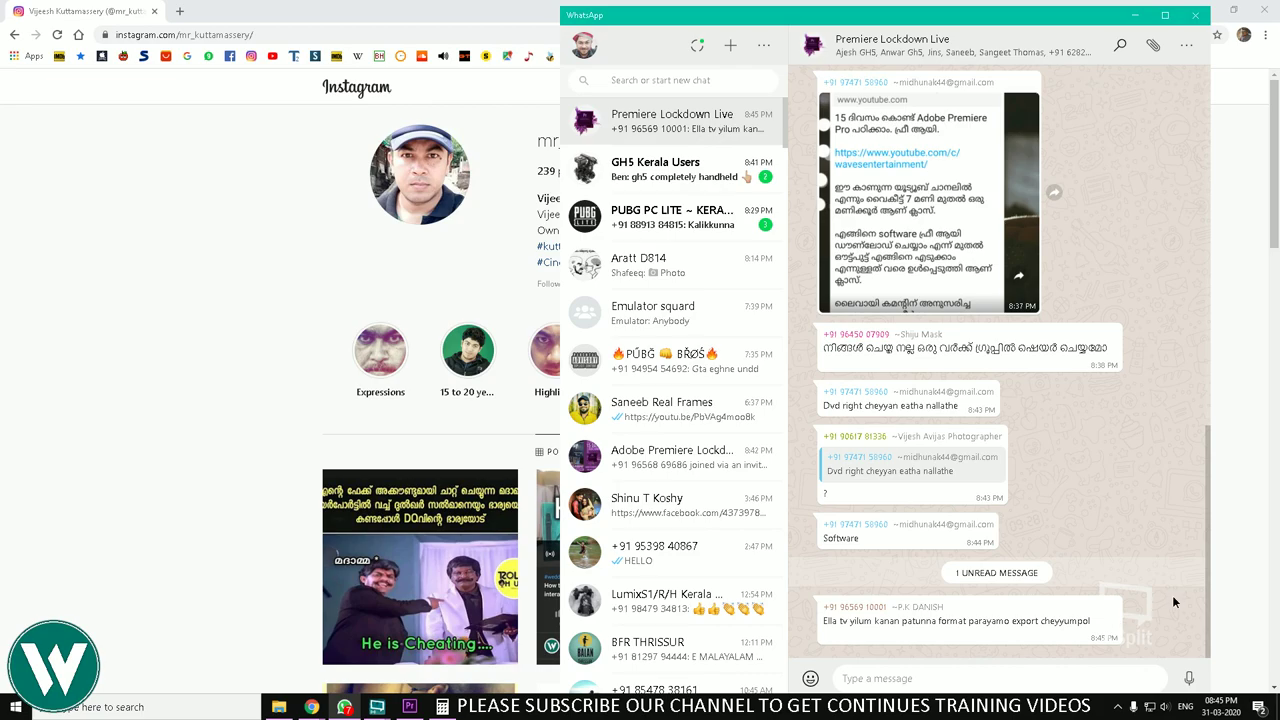
{"action": "left_click", "coordinate": [409, 707]}
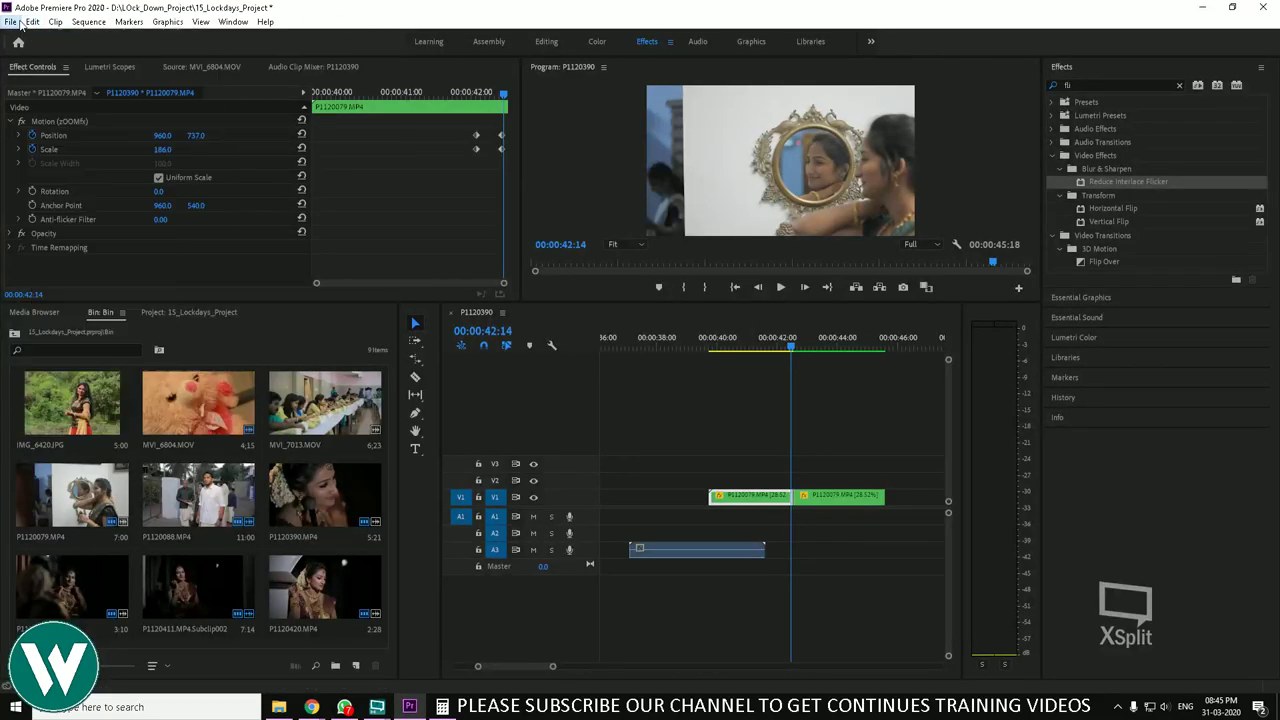
Step: Open File > Export > Media for sequence P1120390 to reach the Export Settings dialog
{"action": "left_click", "coordinate": [10, 21]}
{"action": "mouse_move", "coordinate": [150, 393]}
{"action": "left_click", "coordinate": [283, 395]}
{"action": "left_click", "coordinate": [11, 22]}
{"action": "mouse_move", "coordinate": [66, 396]}
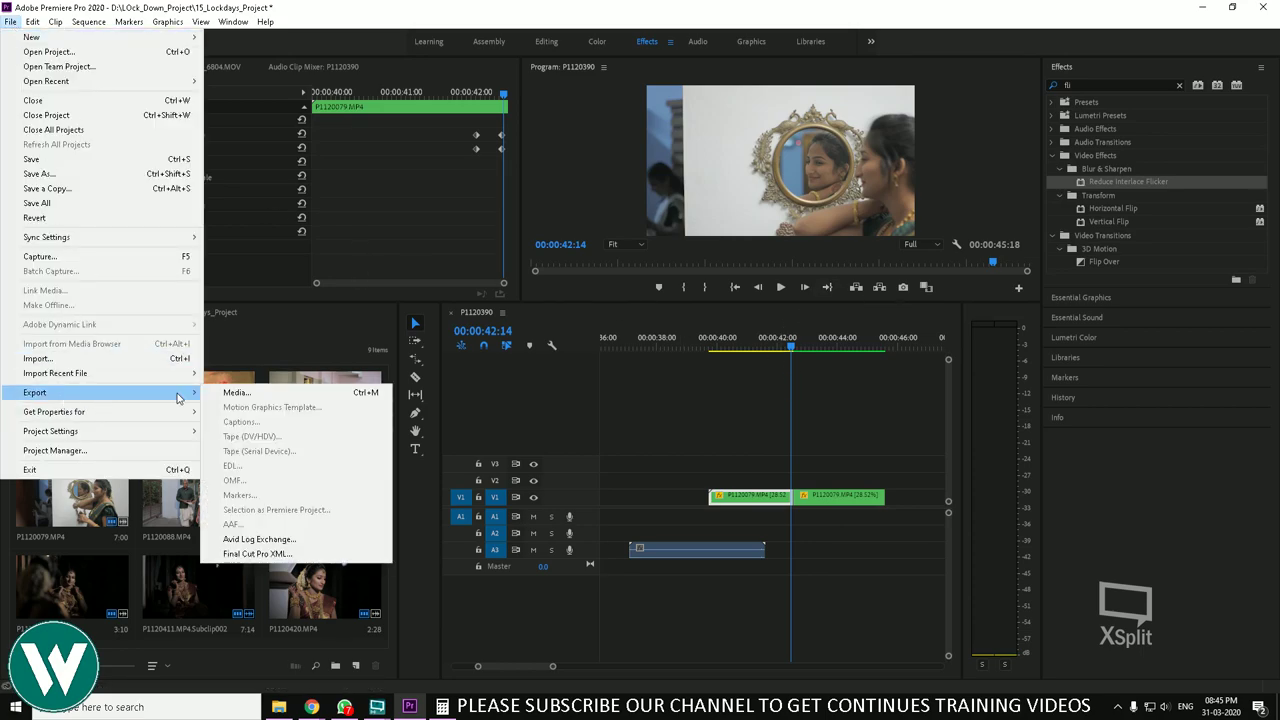
{"action": "key", "text": "Escape"}
{"action": "key", "text": "Escape"}
{"action": "left_click", "coordinate": [651, 406]}
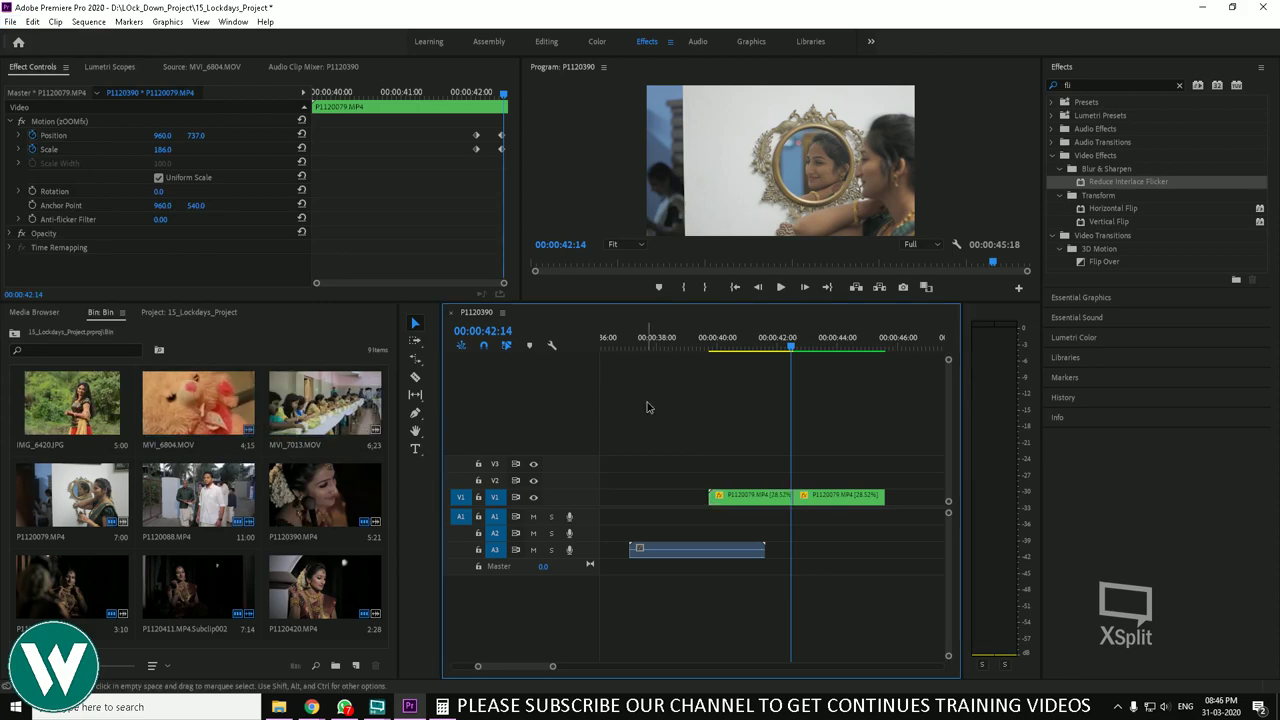
{"action": "left_click", "coordinate": [11, 21]}
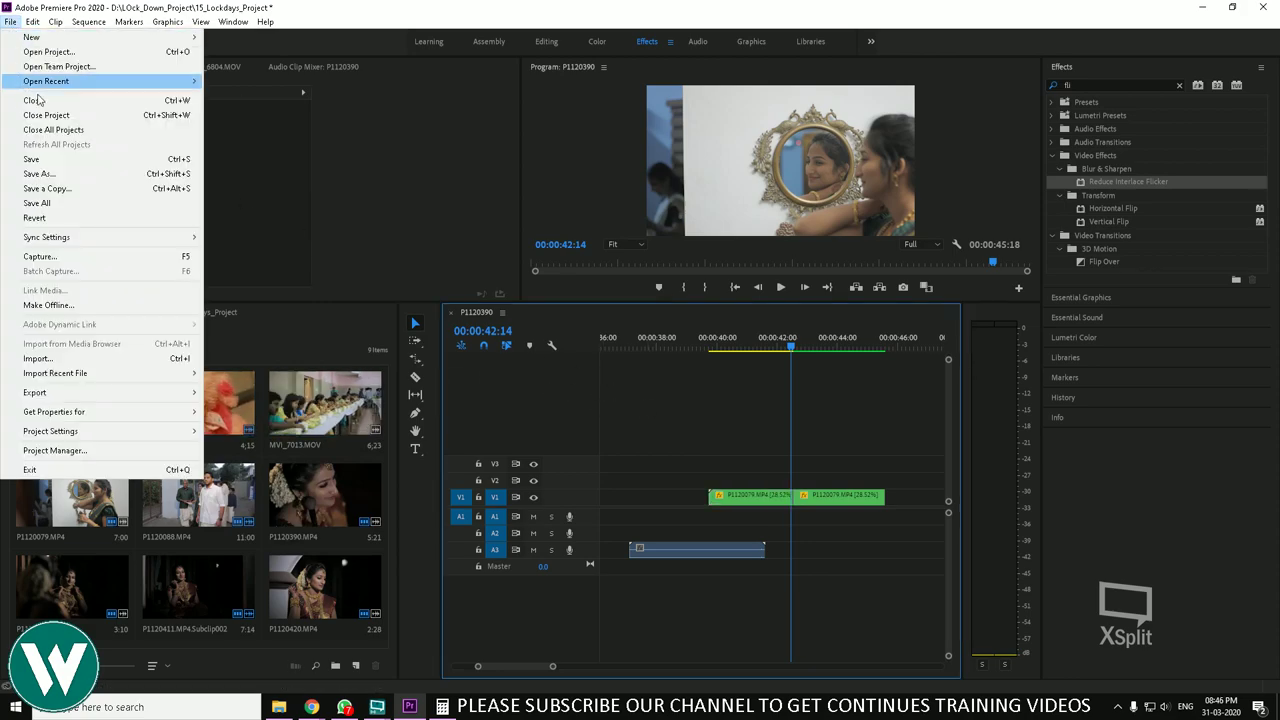
{"action": "mouse_move", "coordinate": [92, 394]}
{"action": "left_click", "coordinate": [226, 398]}
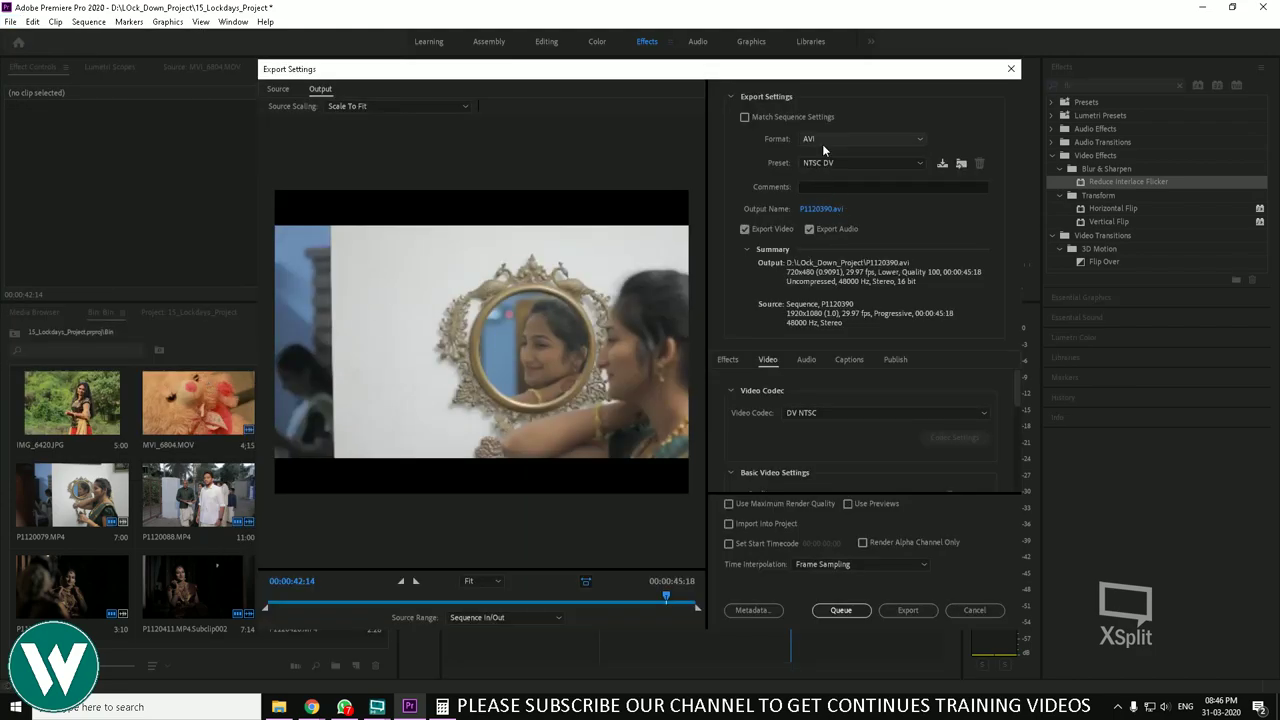
Step: Set the export format to H.264 with the Match Source - High bitrate preset
{"action": "left_click", "coordinate": [823, 141]}
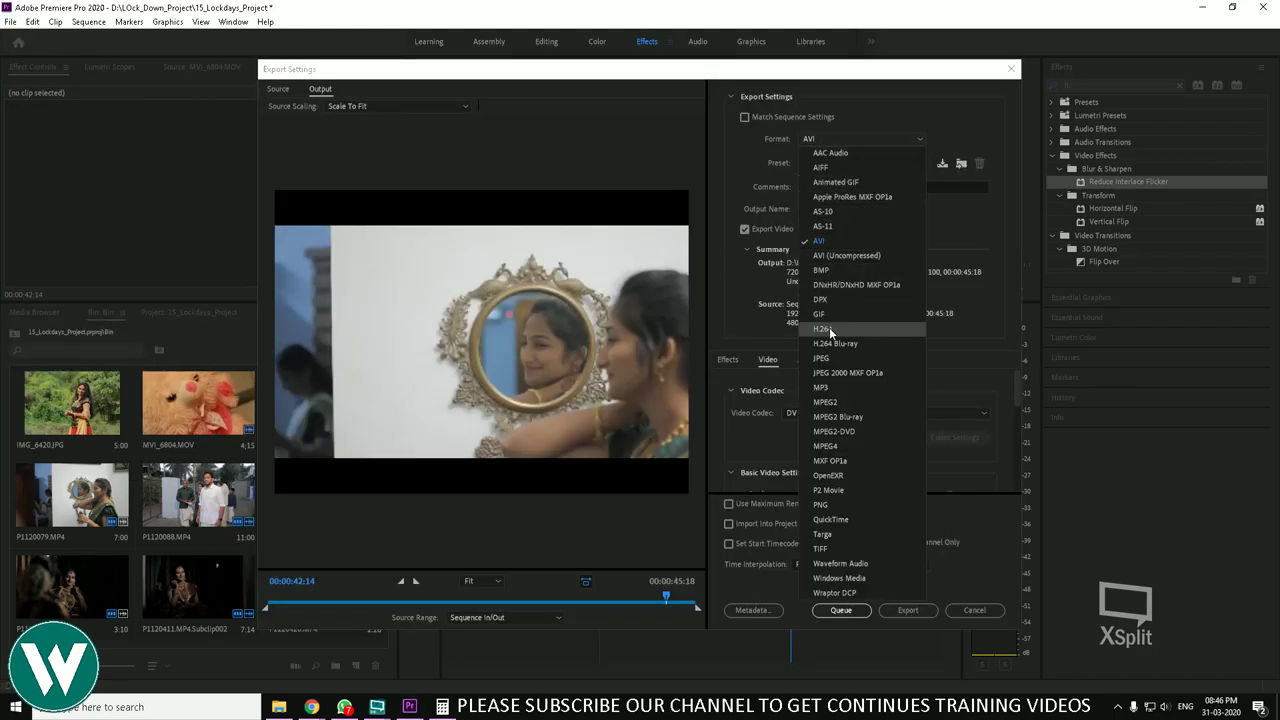
{"action": "left_click", "coordinate": [829, 327]}
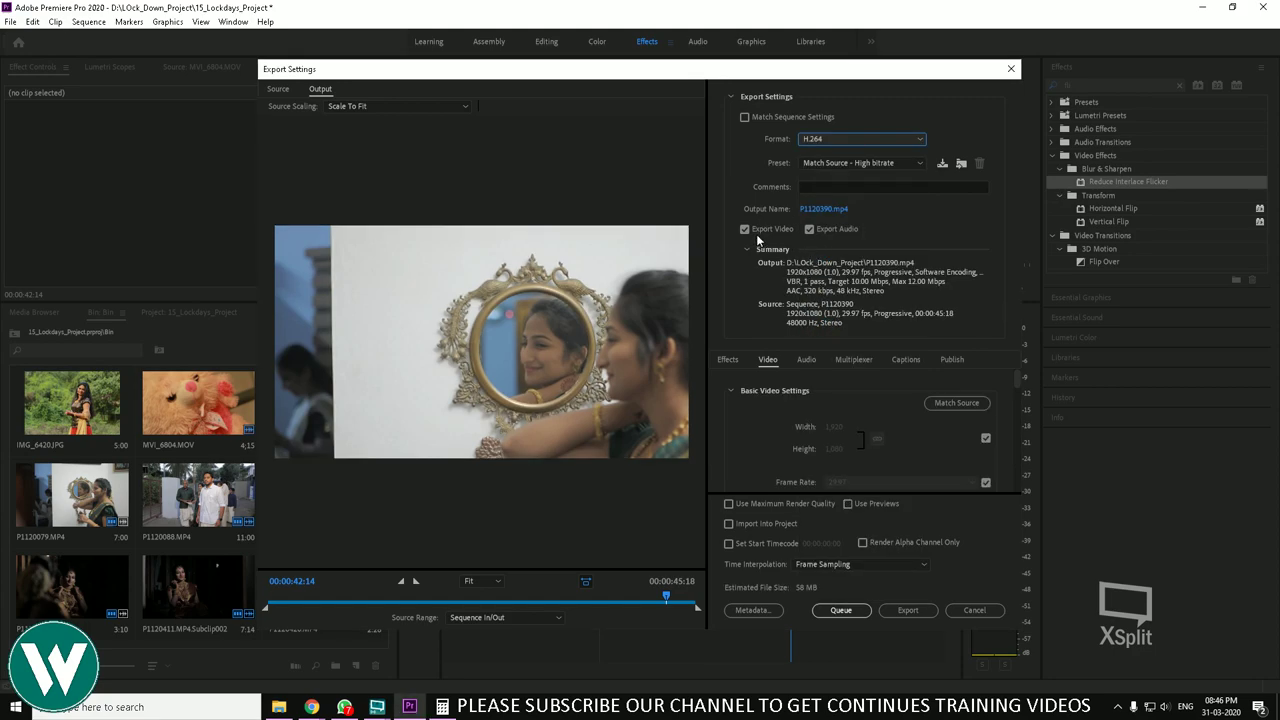
{"action": "left_click", "coordinate": [756, 117]}
{"action": "left_click", "coordinate": [745, 117]}
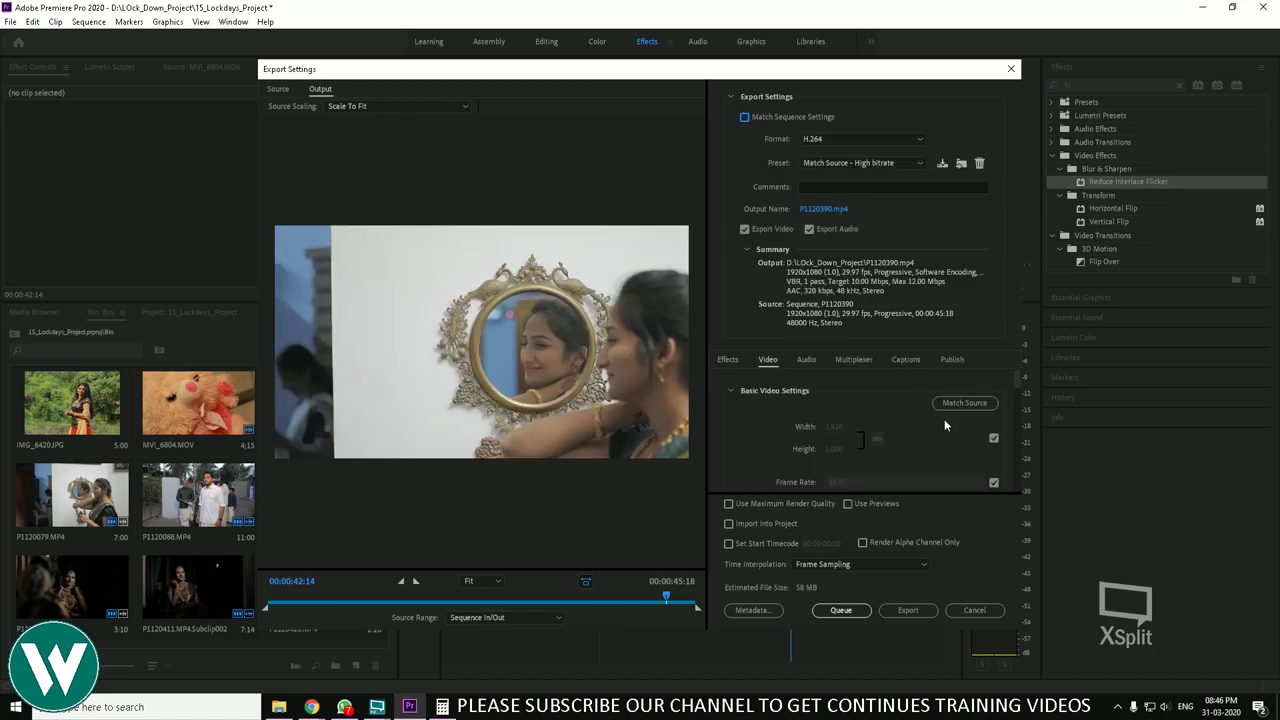
{"action": "left_click", "coordinate": [958, 404]}
Step: Set Time Interpolation to Frame Blending and close Export Settings
{"action": "left_click", "coordinate": [870, 562]}
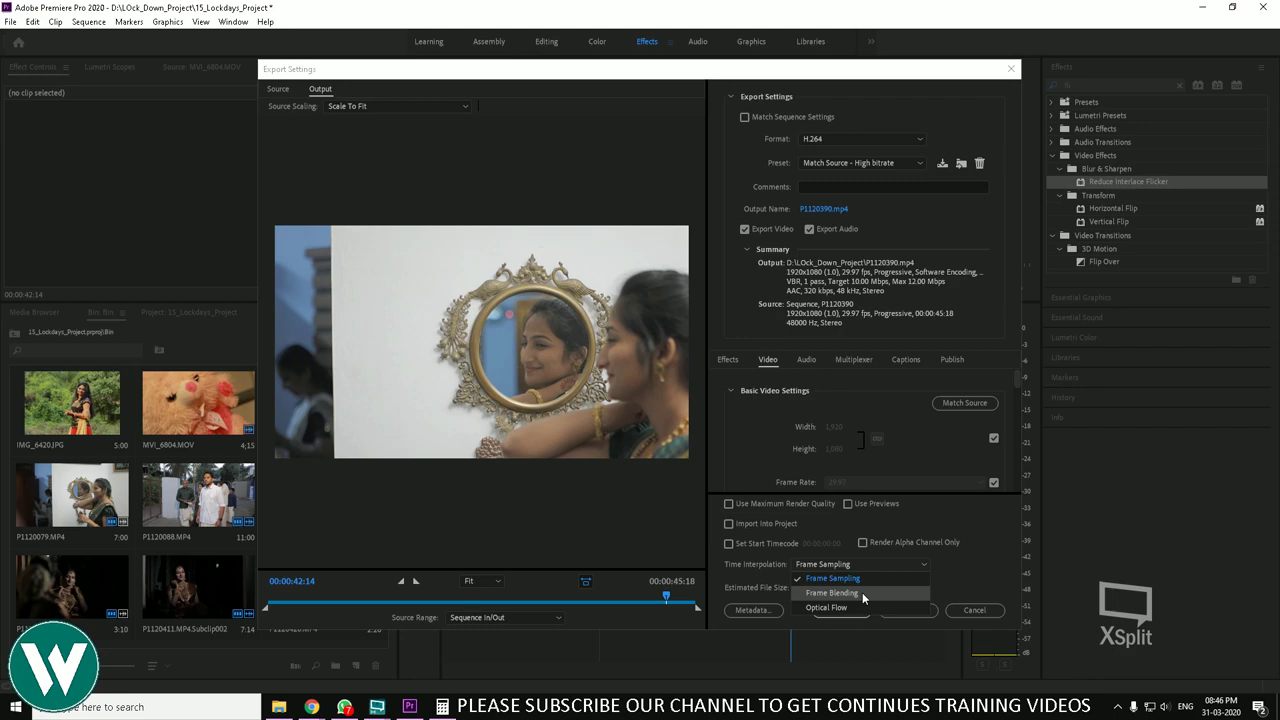
{"action": "left_click", "coordinate": [862, 592]}
{"action": "left_click", "coordinate": [898, 562]}
{"action": "left_click", "coordinate": [852, 594]}
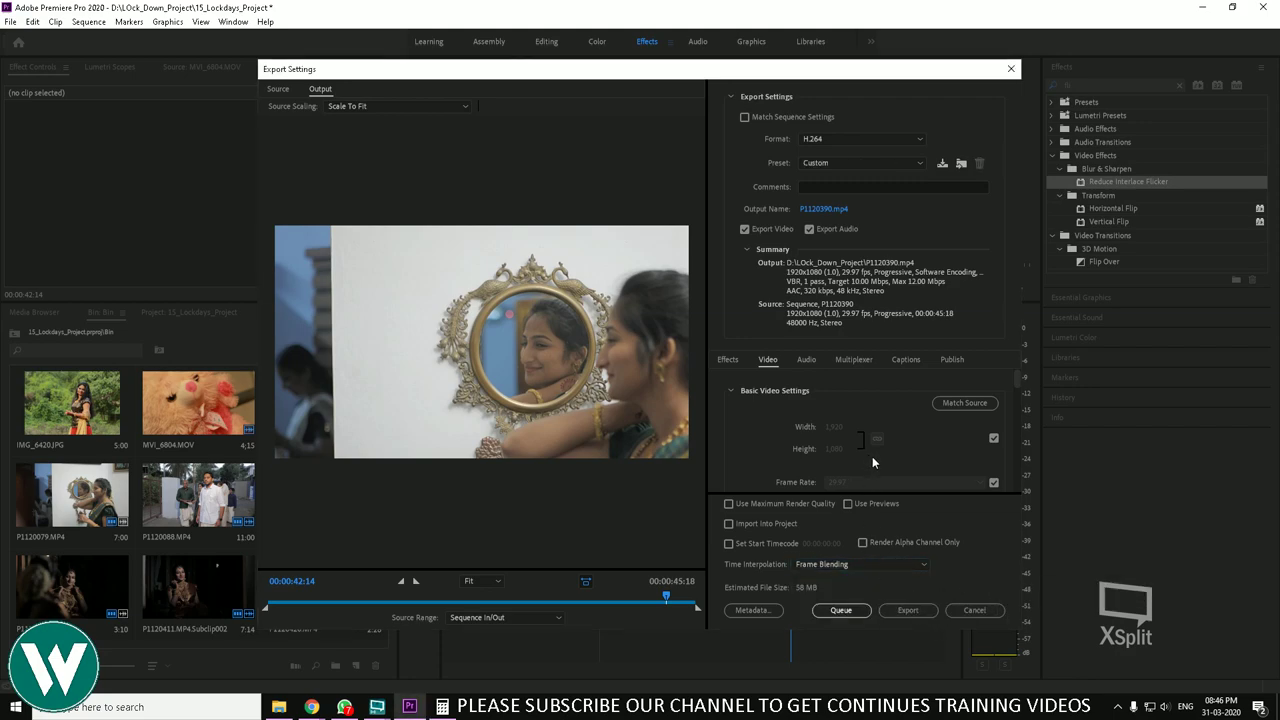
{"action": "left_click", "coordinate": [1008, 71]}
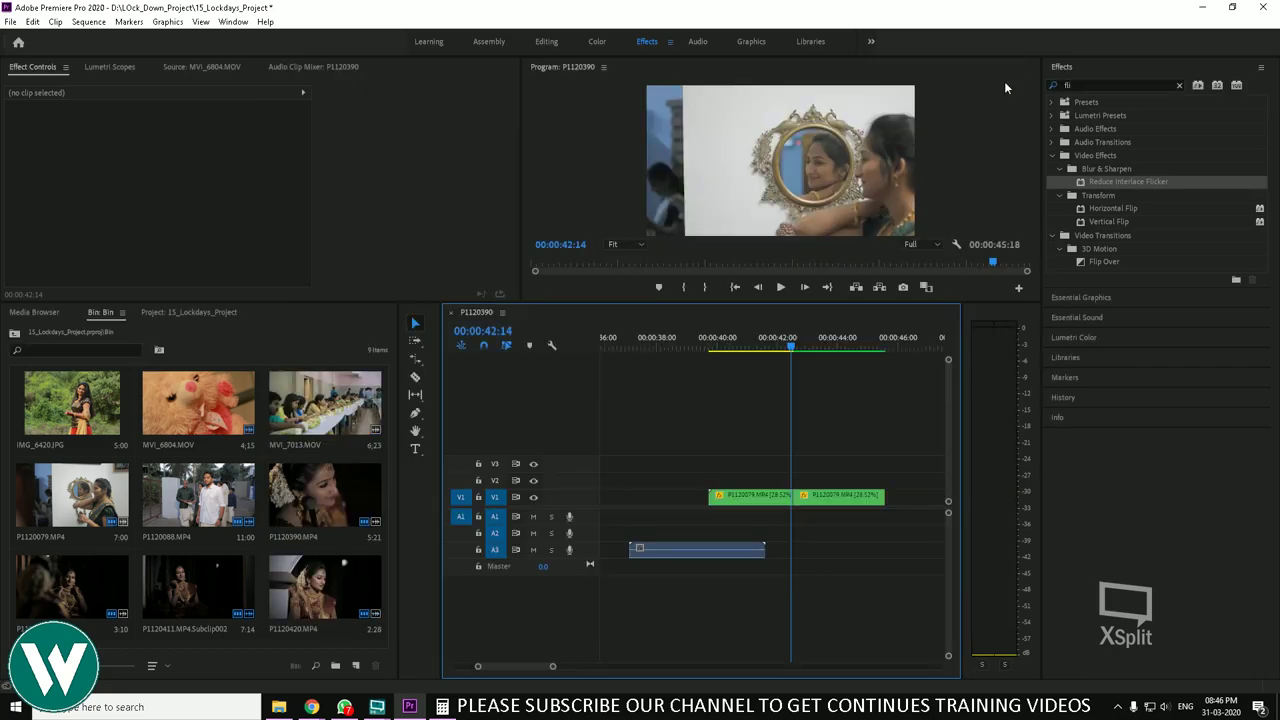
Step: Put the playhead at 00:00:38:23, then bring WhatsApp to the front
{"action": "left_click", "coordinate": [682, 348]}
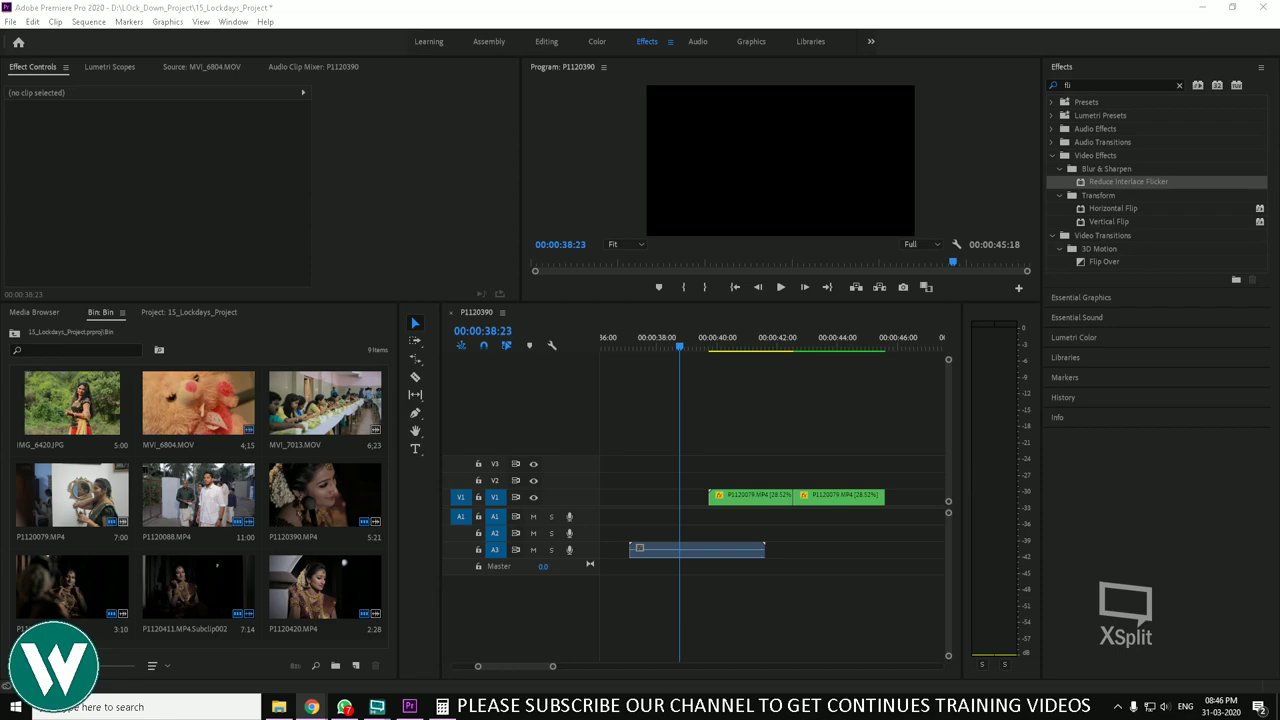
{"action": "left_click", "coordinate": [344, 707]}
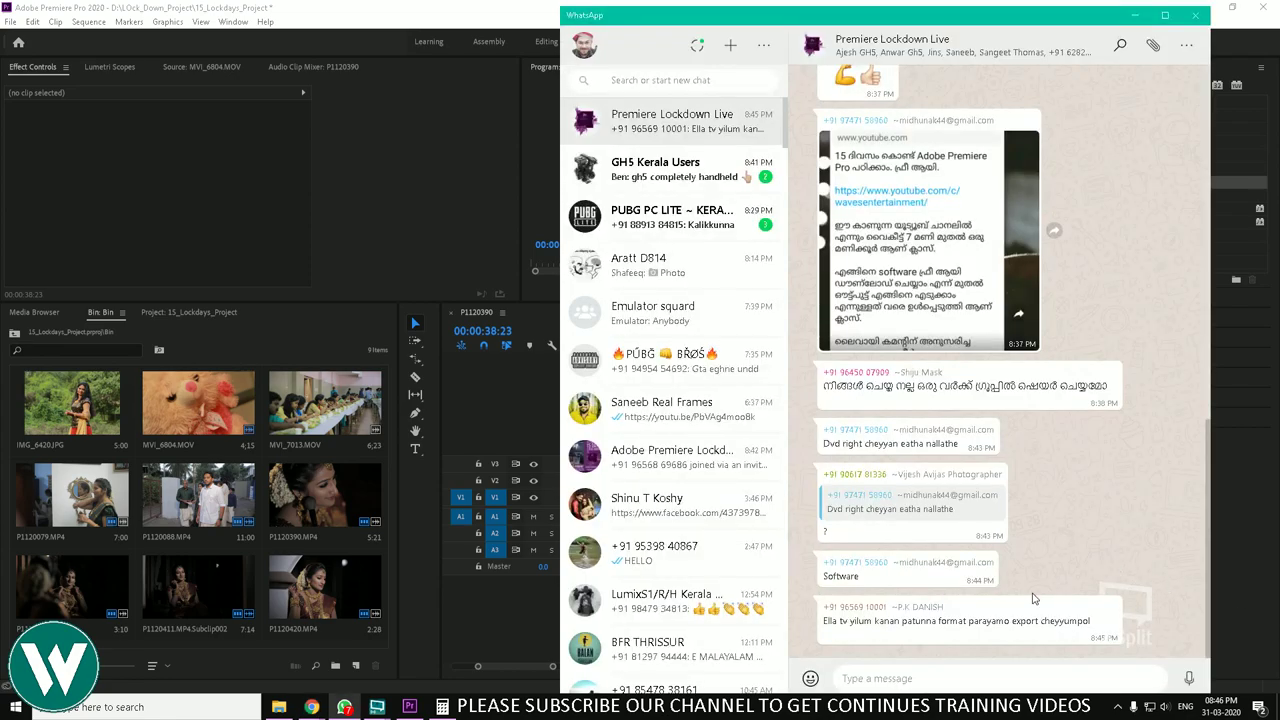
{"action": "scroll", "coordinate": [961, 456], "scroll_direction": "up", "scroll_amount": 2}
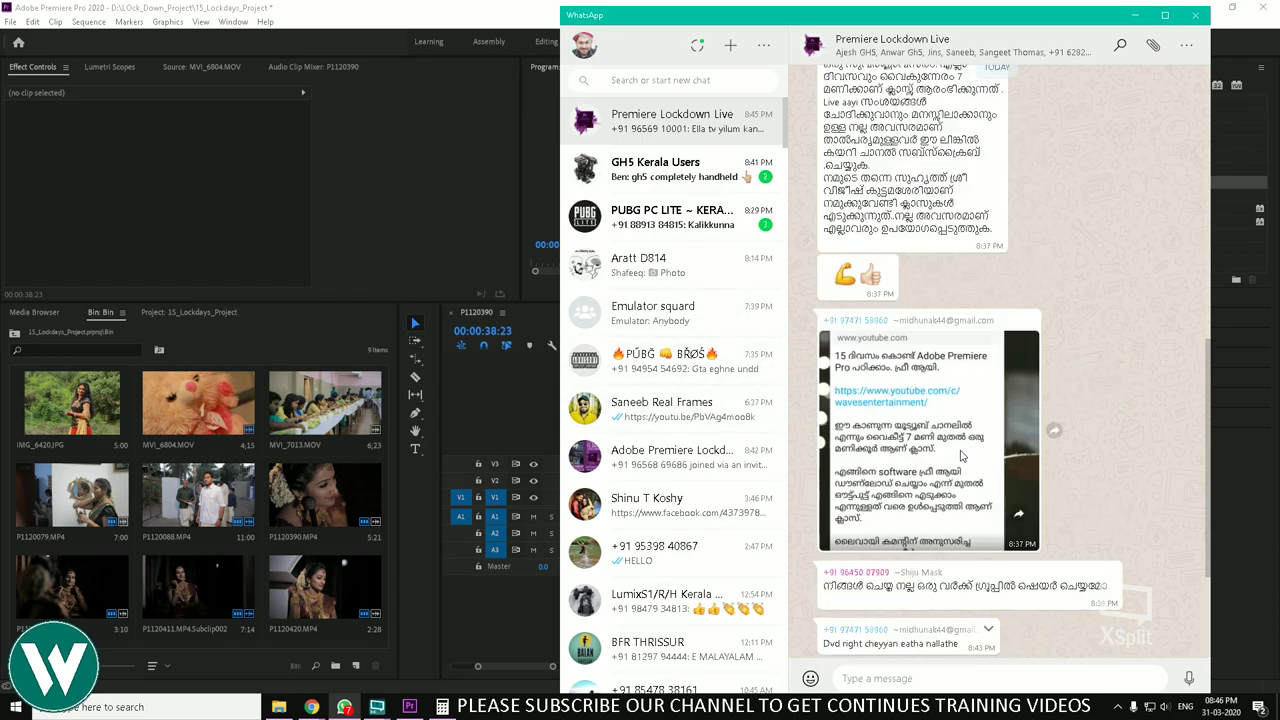
{"action": "scroll", "coordinate": [961, 456], "scroll_direction": "up", "scroll_amount": 3}
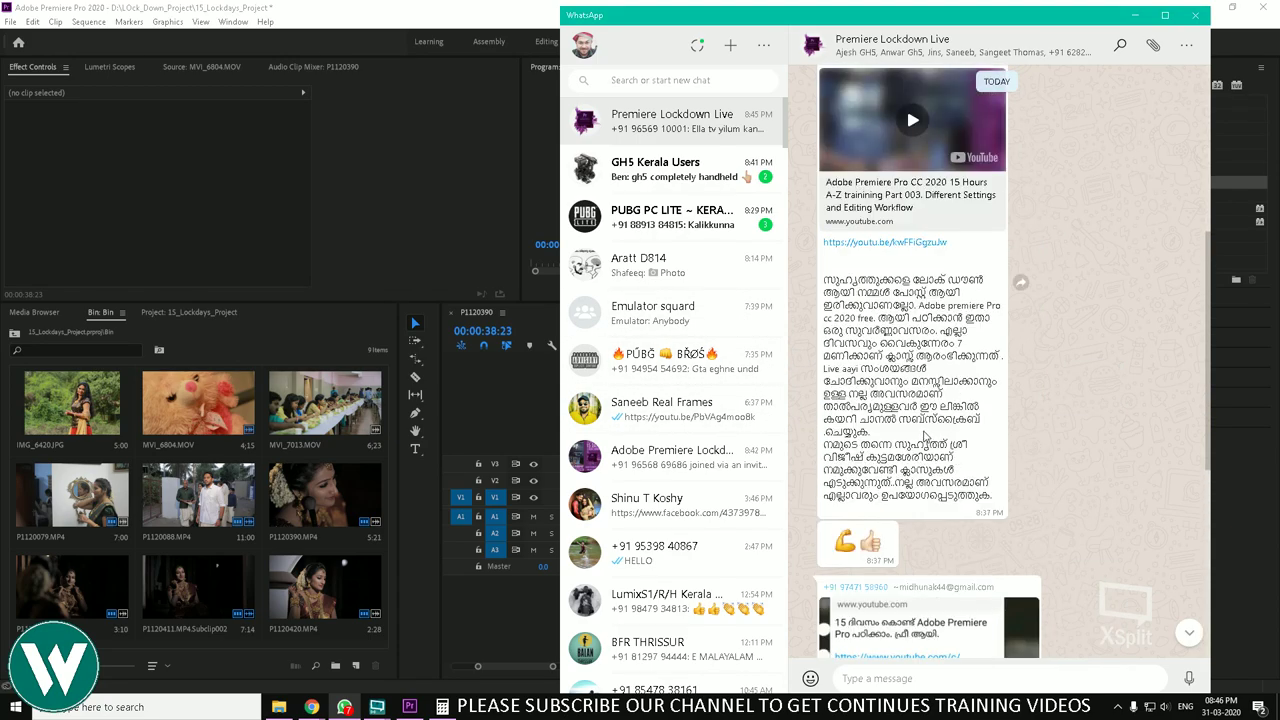
{"action": "scroll", "coordinate": [925, 437], "scroll_direction": "up", "scroll_amount": 4}
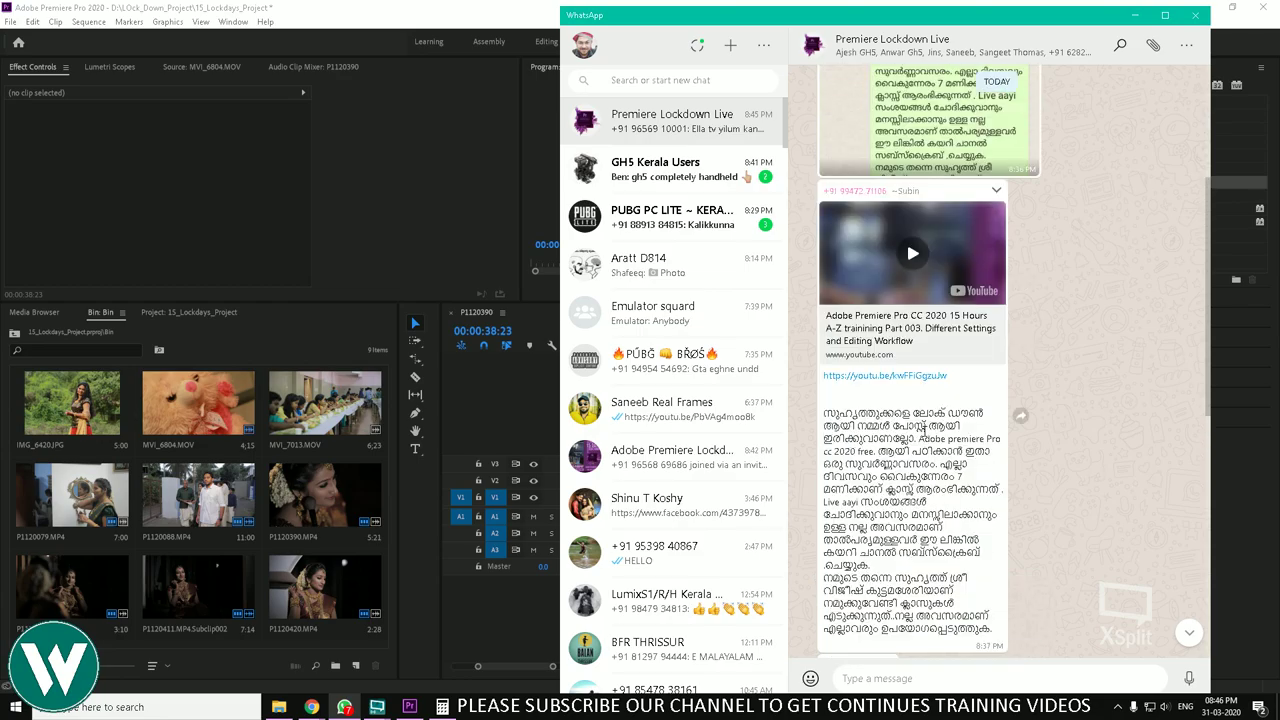
{"action": "scroll", "coordinate": [925, 437], "scroll_direction": "down", "scroll_amount": 10}
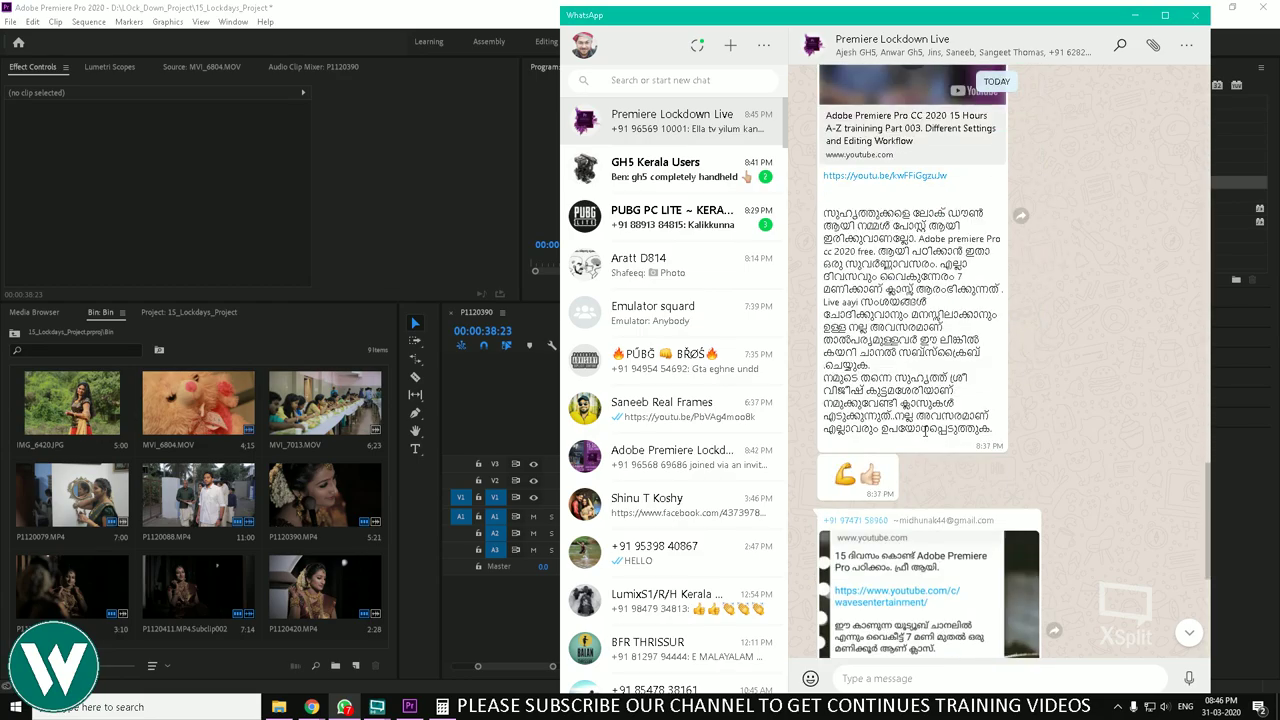